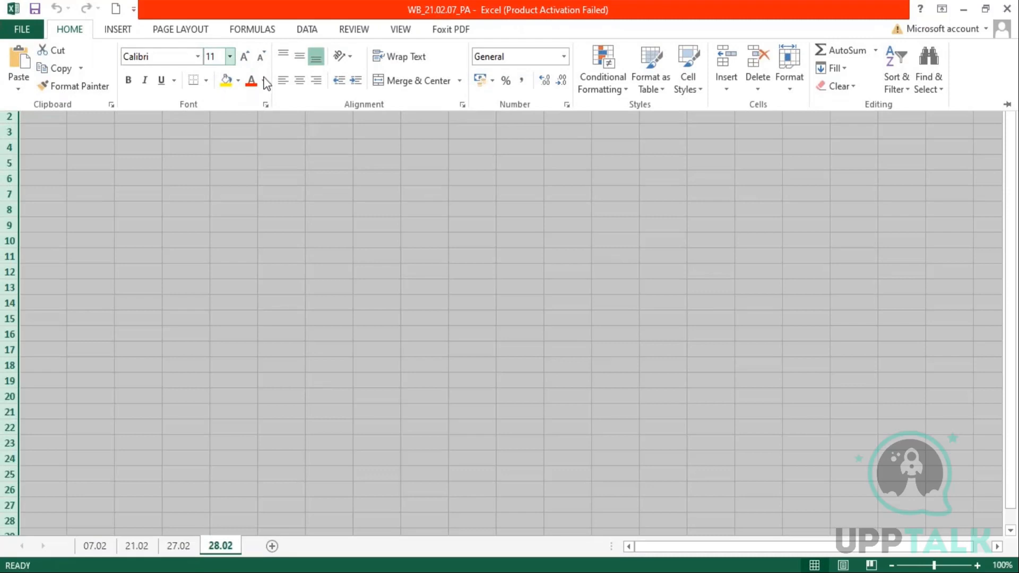
Format column A with wrapped text and font size 9, and widen column B
{"action": "left_click", "coordinate": [414, 57]}
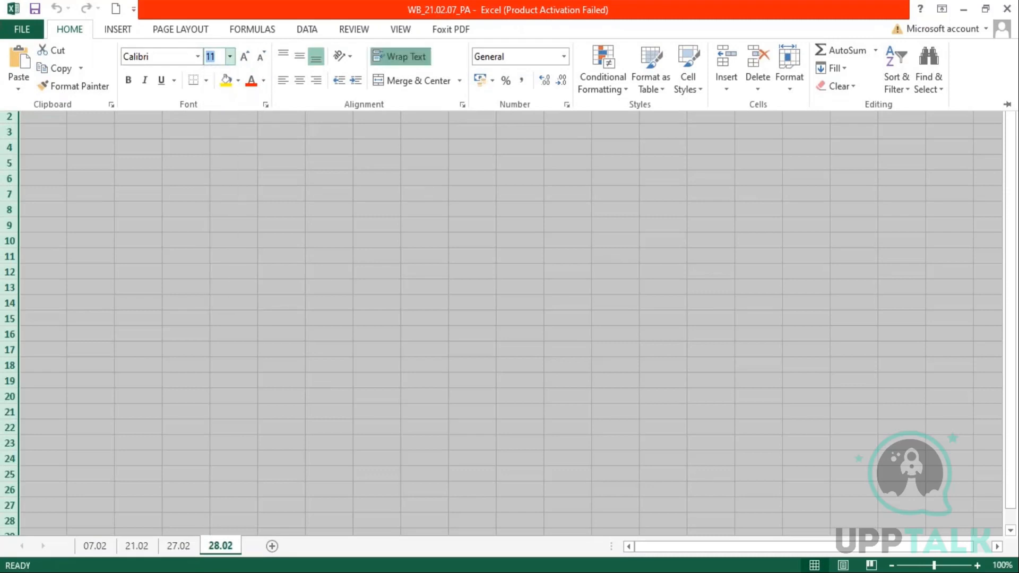
{"action": "left_click", "coordinate": [230, 57]}
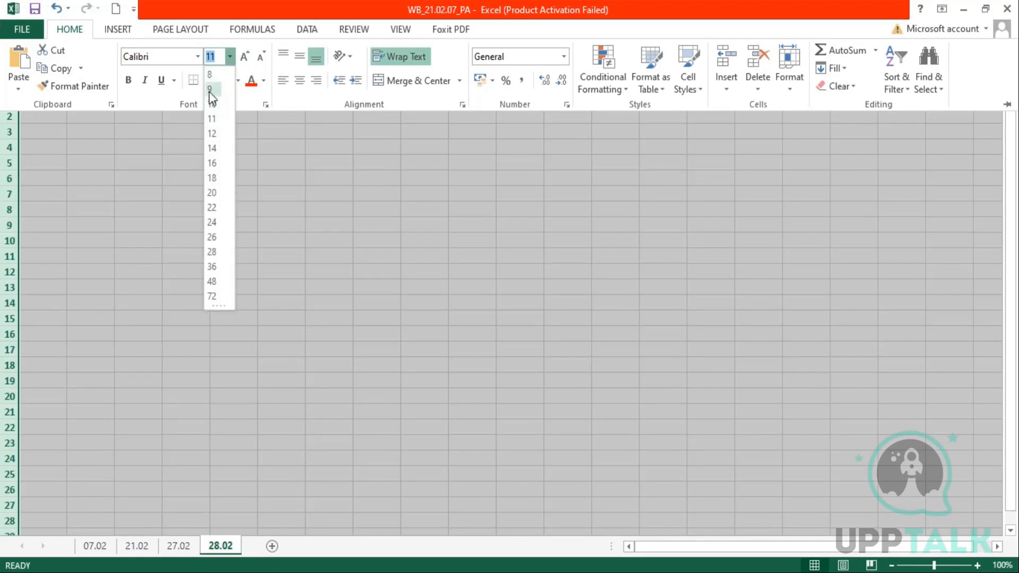
{"action": "left_click", "coordinate": [211, 89]}
{"action": "left_click", "coordinate": [51, 79]}
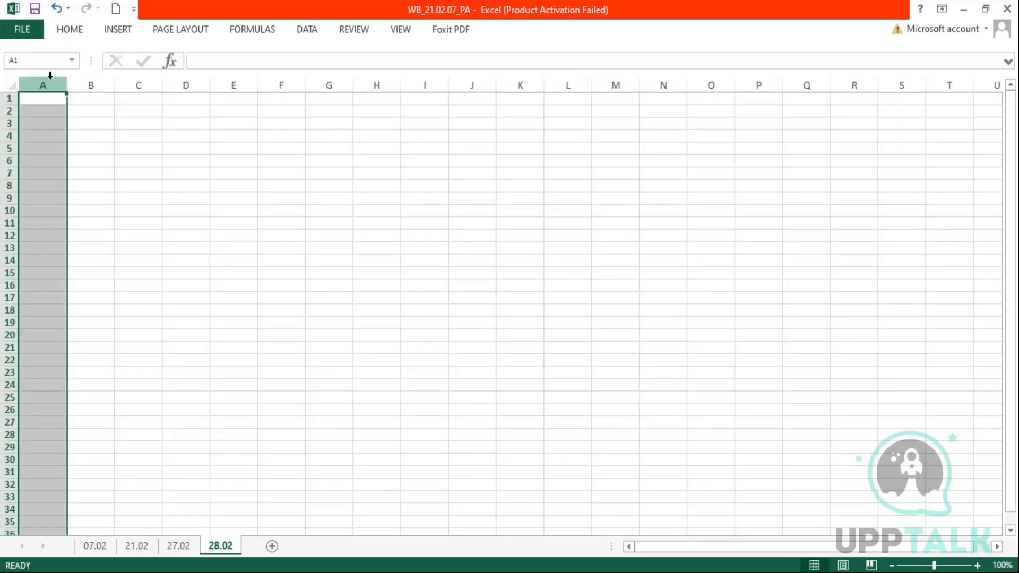
{"action": "left_click_drag", "start_coordinate": [67, 83], "coordinate": [615, 104]}
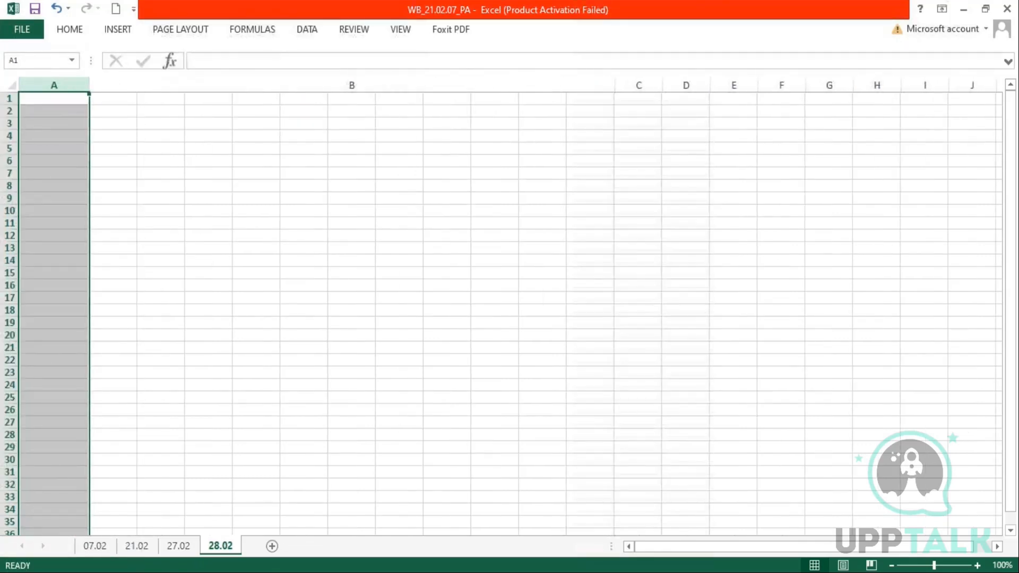
Enter the heading 'Create Base Dataset - SFTP' in cell A1
{"action": "left_click", "coordinate": [47, 101]}
{"action": "type", "text": "Creat"}
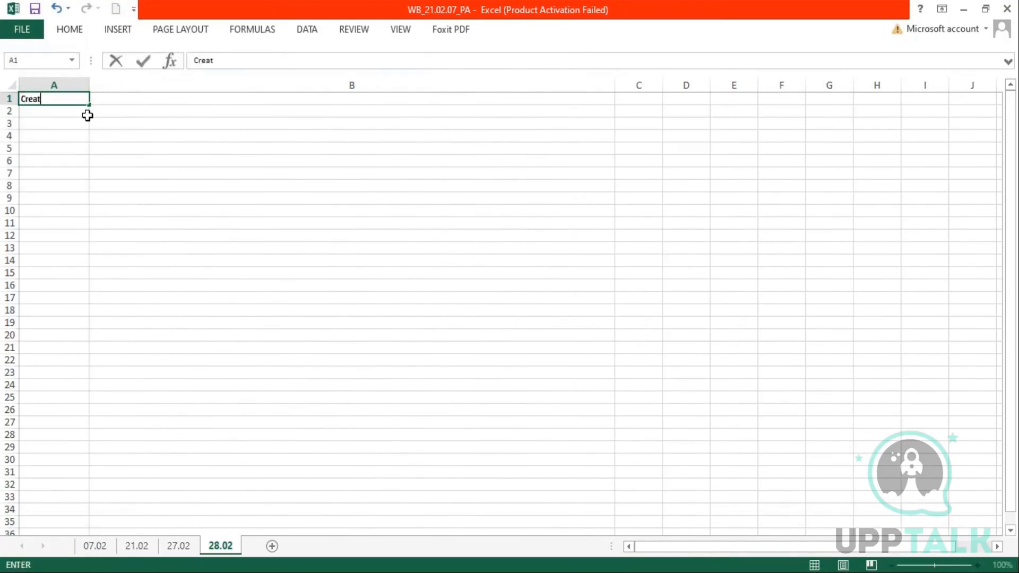
{"action": "type", "text": "e Base DAt"}
{"action": "key", "text": "BackSpace"}
{"action": "key", "text": "BackSpace"}
{"action": "type", "text": "ataset"}
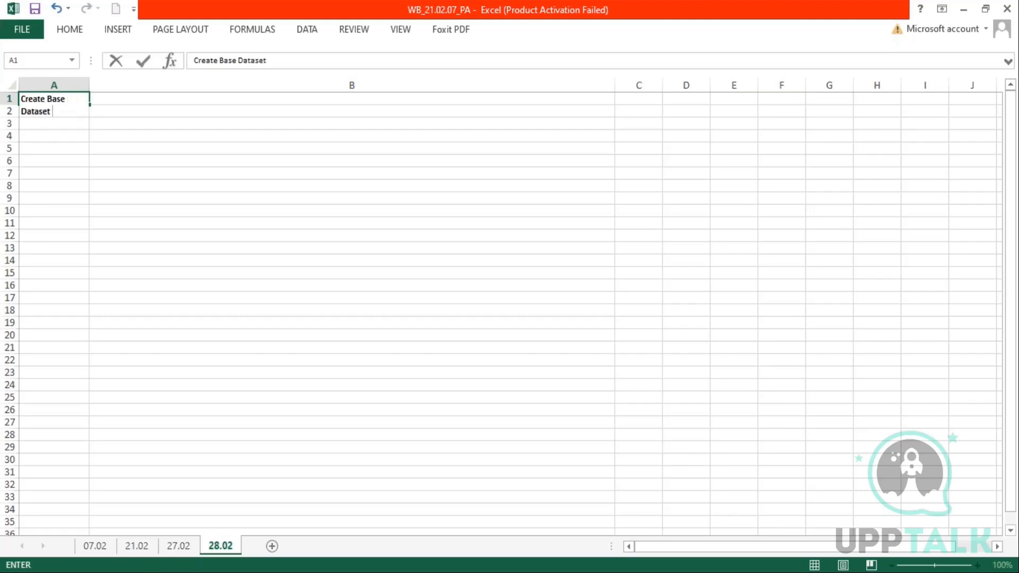
{"action": "type", "text": " - SFTP"}
{"action": "key", "text": "Return"}
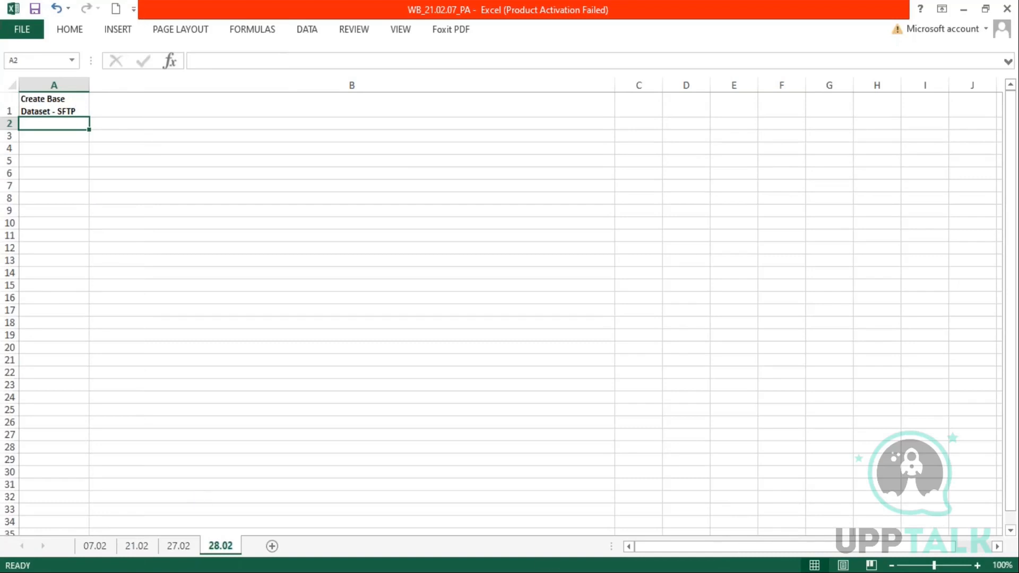
Switch to Workday and open the Start Proxy task through the search bar
{"action": "key", "text": "alt+Tab"}
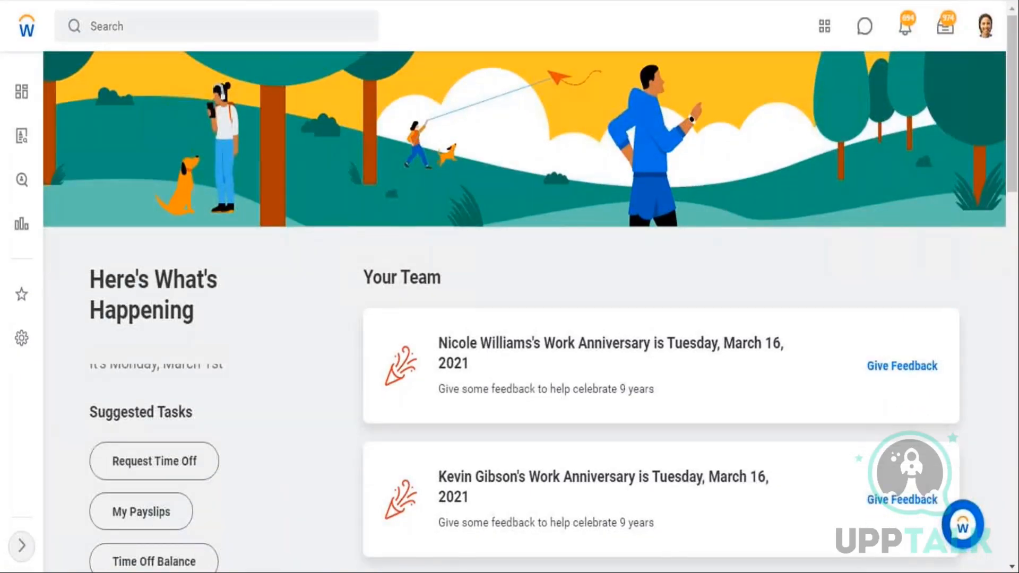
{"action": "left_click", "coordinate": [233, 26]}
{"action": "type", "text": "data"}
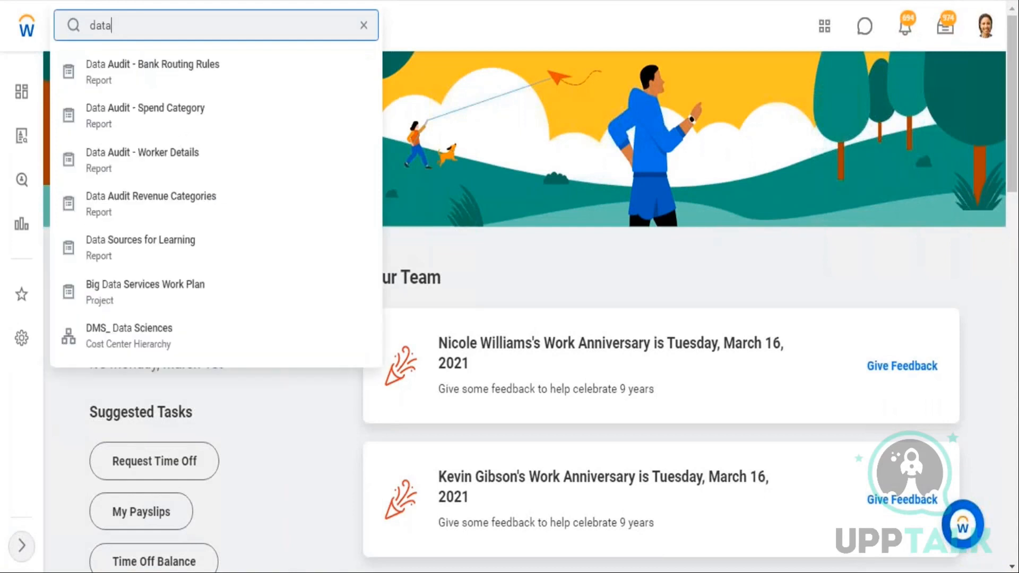
{"action": "key", "text": "BackSpace"}
{"action": "key", "text": "BackSpace"}
{"action": "key", "text": "BackSpace"}
{"action": "key", "text": "BackSpace"}
{"action": "type", "text": "start proxy"}
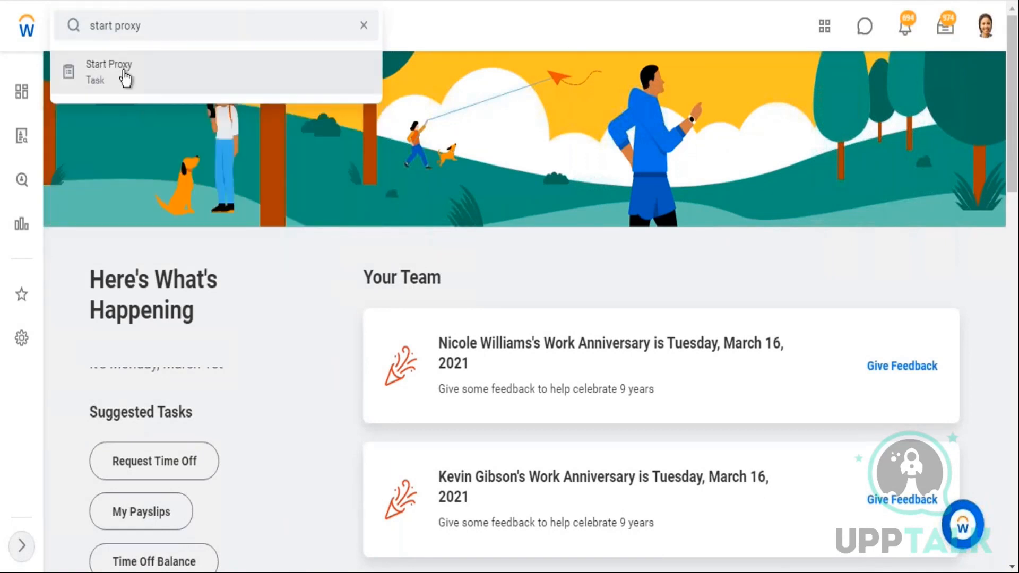
{"action": "left_click", "coordinate": [125, 79]}
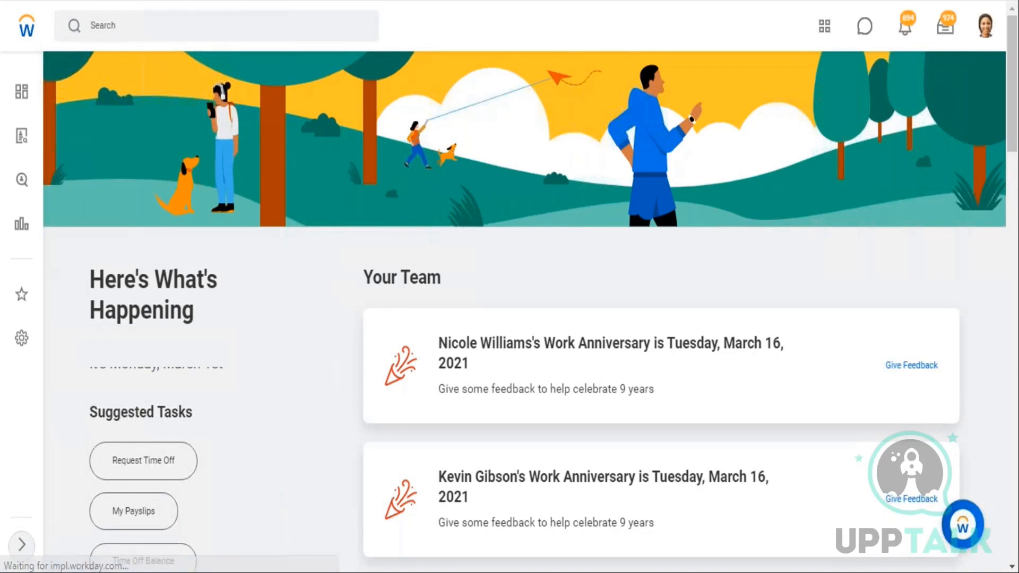
Start a proxy session acting as the chosen worker
{"action": "type", "text": "logan mcneil"}
{"action": "key", "text": "Return"}
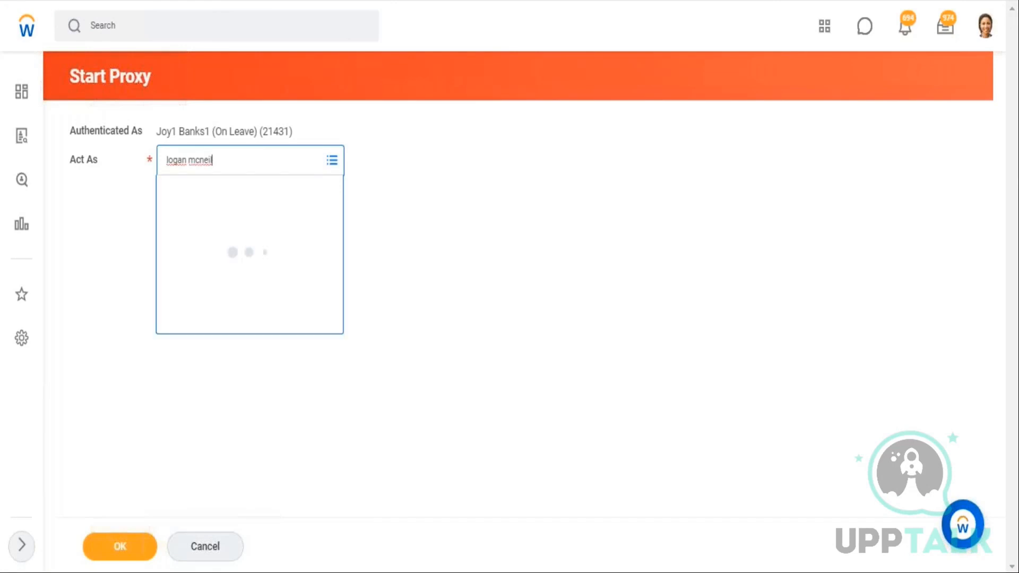
{"action": "left_click", "coordinate": [130, 554]}
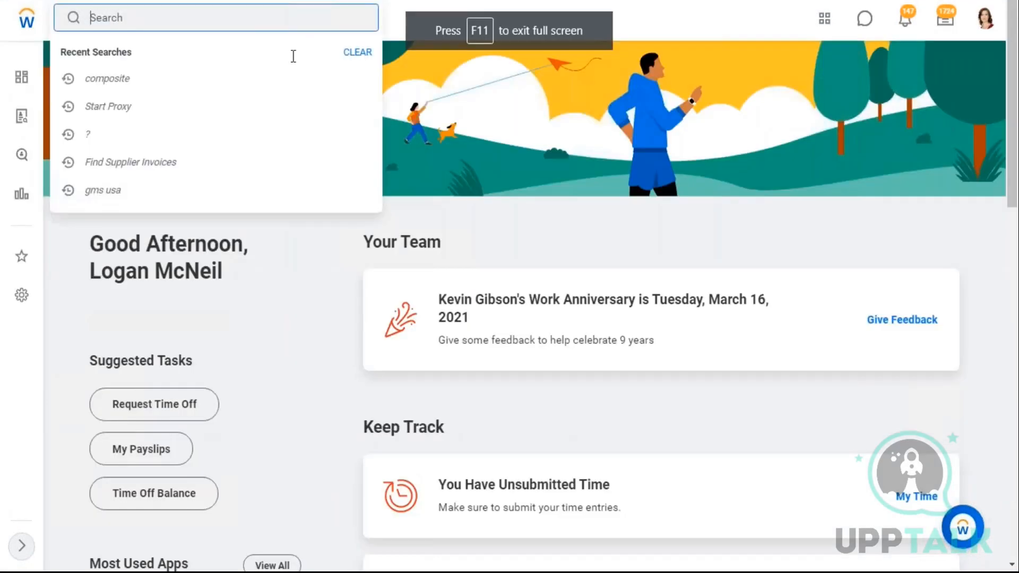
Open the Data Catalog and start creating a base dataset from SFTP
{"action": "type", "text": "data cata"}
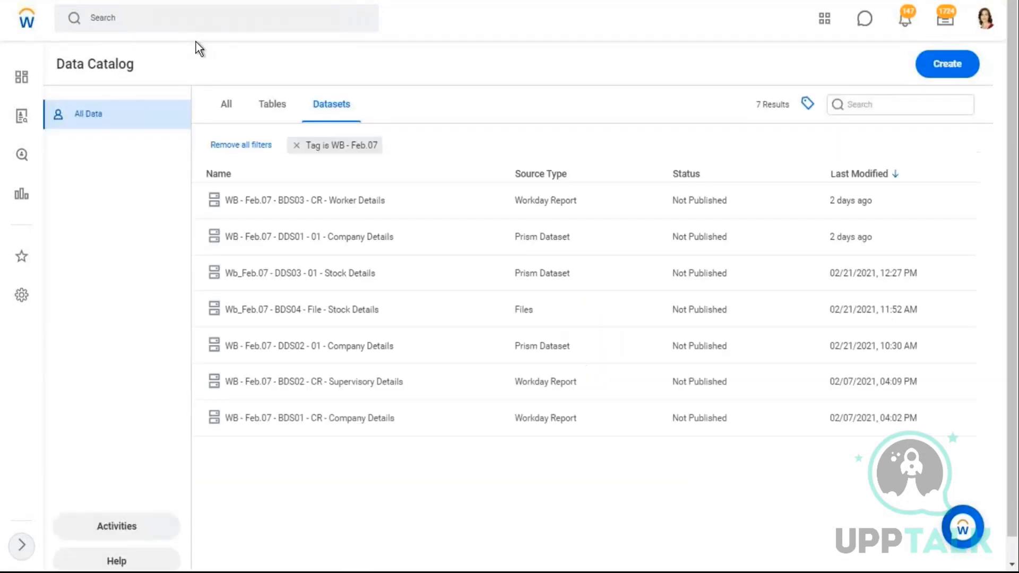
{"action": "left_click", "coordinate": [953, 65]}
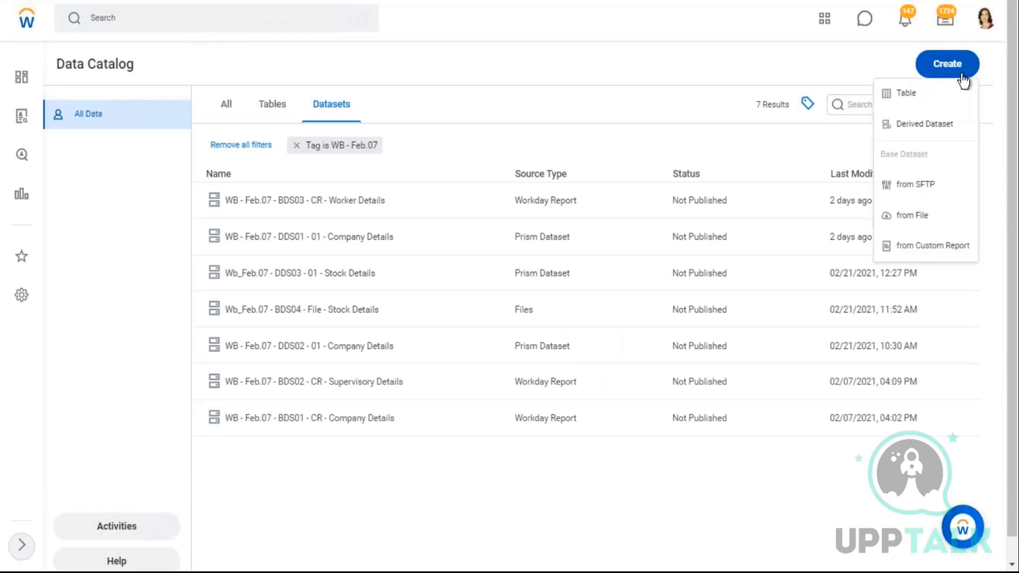
{"action": "left_click", "coordinate": [917, 184]}
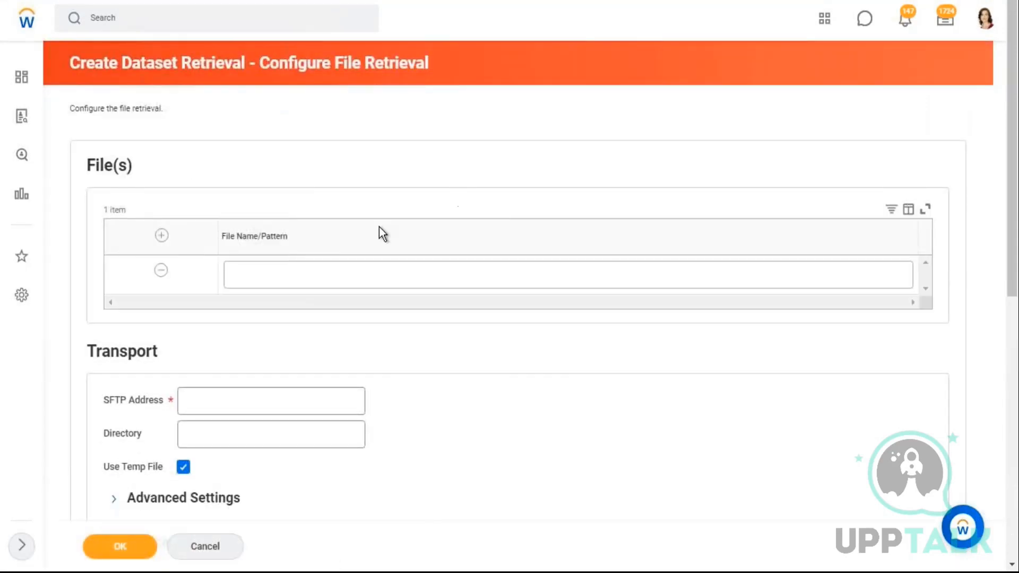
Back in the spreadsheet, enter the file name 'wb_Feb.07_Prism File_1.csv' in cell B4
{"action": "scroll", "coordinate": [382, 235], "scroll_direction": "down", "scroll_amount": 2}
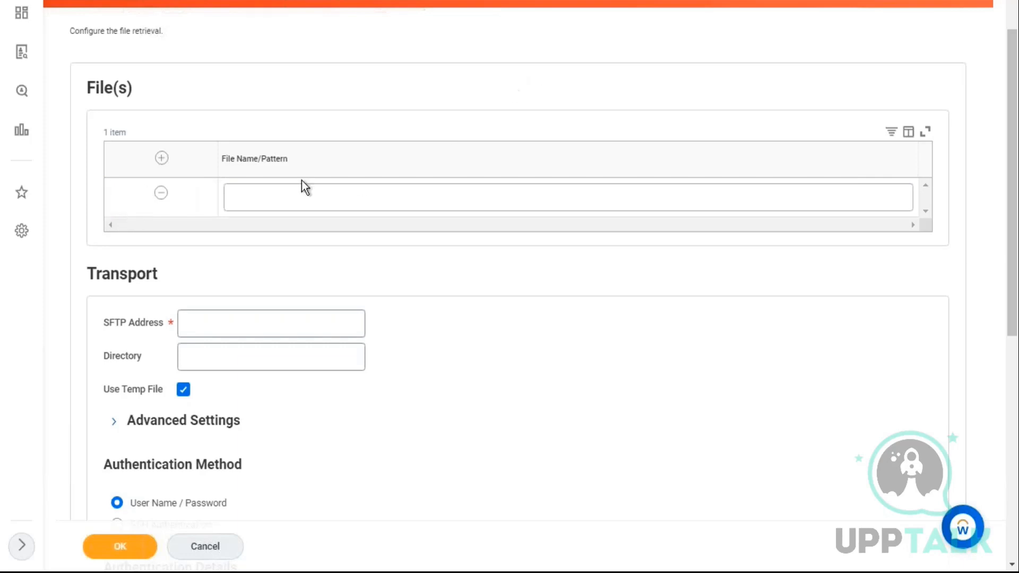
{"action": "left_click_drag", "start_coordinate": [232, 165], "coordinate": [366, 198]}
{"action": "left_click", "coordinate": [755, 389]}
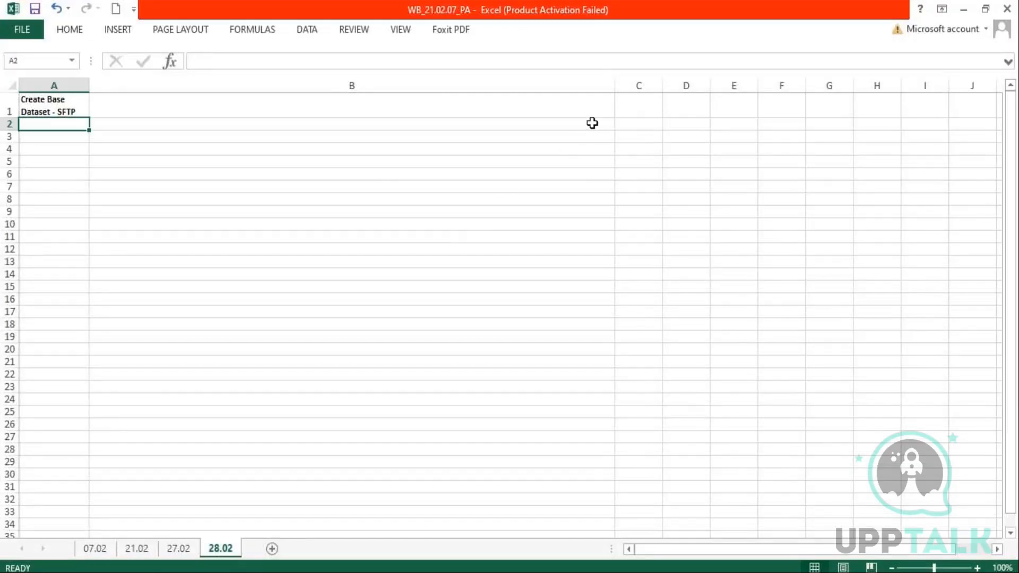
{"action": "left_click", "coordinate": [407, 152]}
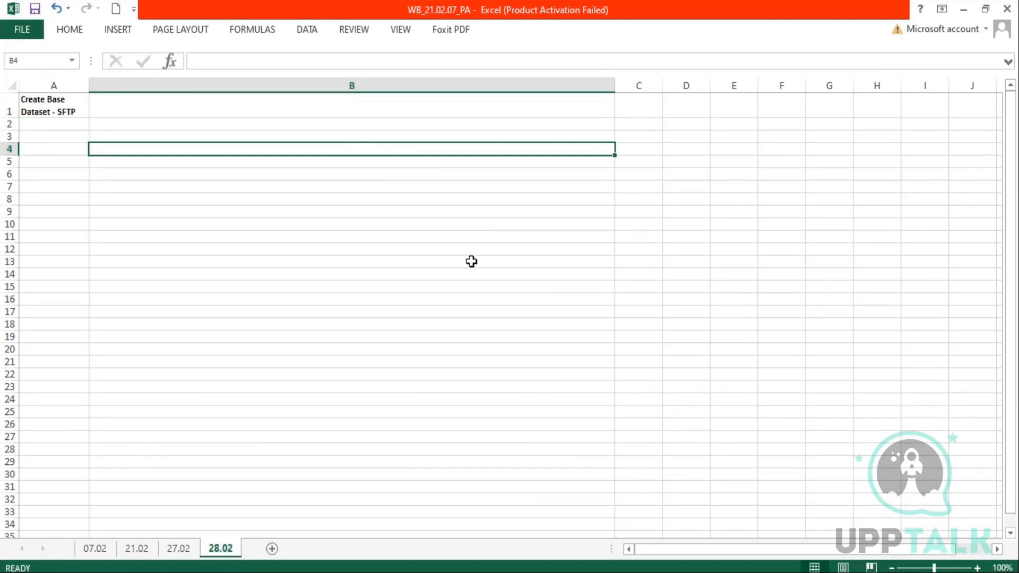
{"action": "type", "text": "wb"}
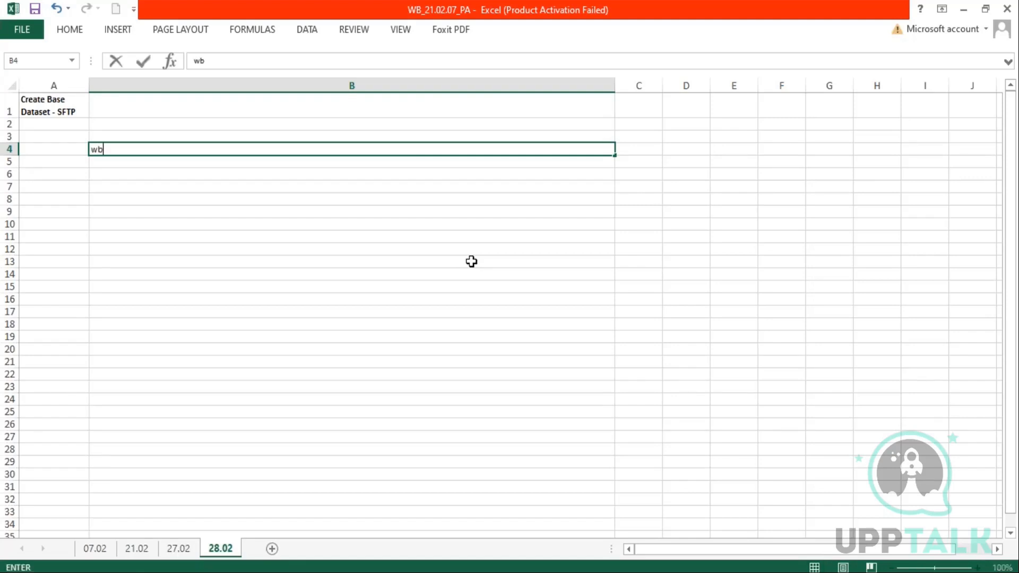
{"action": "type", "text": "_Feb.07_Prism File"}
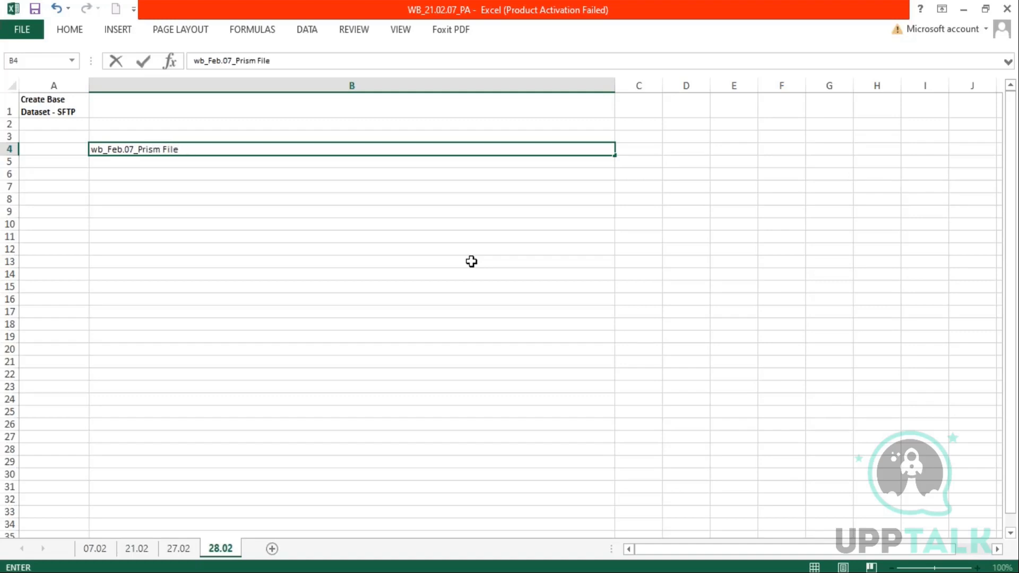
{"action": "type", "text": "_1.csv"}
{"action": "key", "text": "Return"}
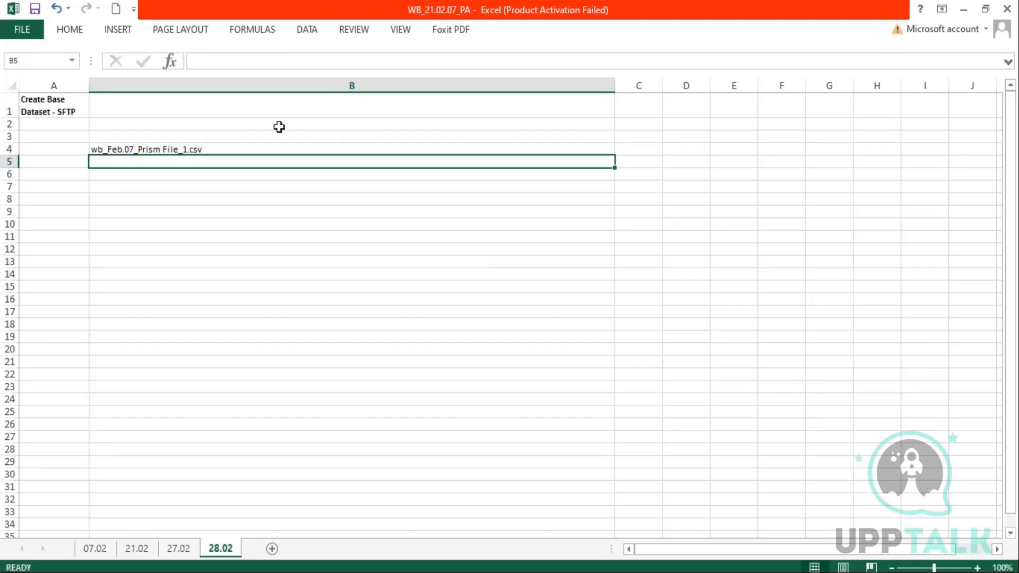
Copy the file name into B5 and change it to 'wb_Feb.07_Prism File_2.csv'
{"action": "key", "text": "Up"}
{"action": "left_click_drag", "start_coordinate": [614, 161], "coordinate": [211, 155]}
{"action": "double_click", "coordinate": [189, 164]}
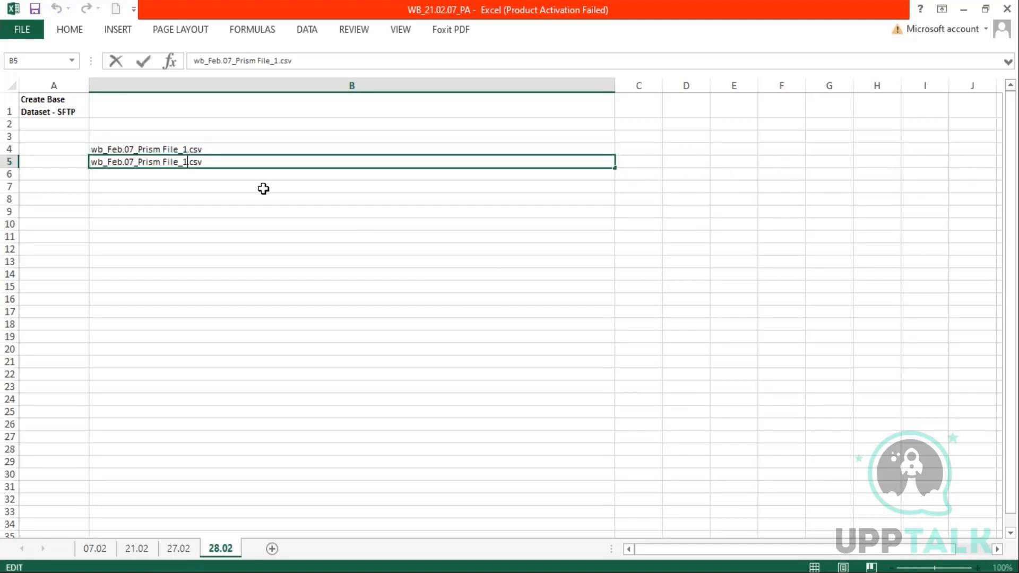
{"action": "key", "text": "BackSpace"}
{"action": "type", "text": "2"}
{"action": "key", "text": "Return"}
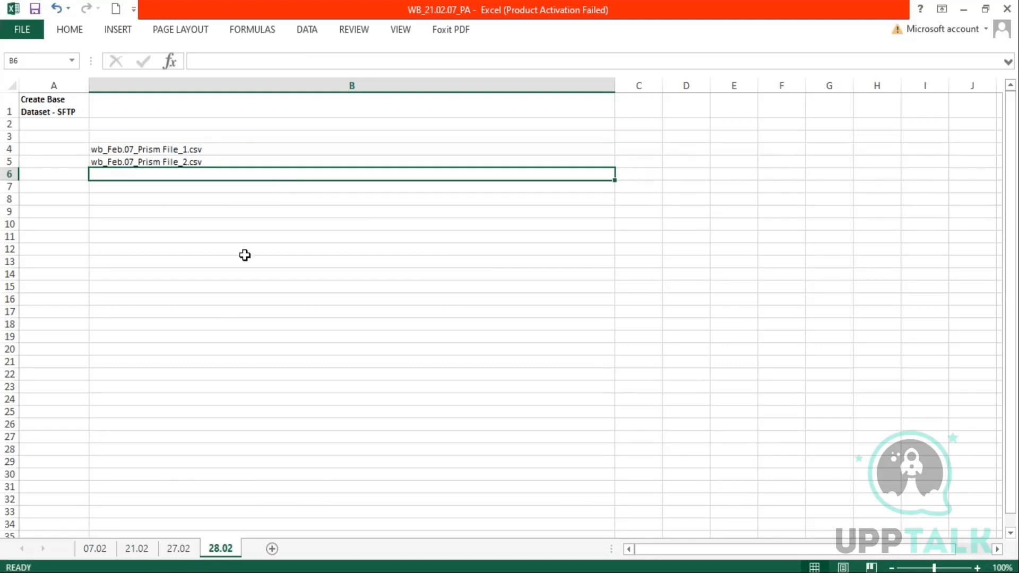
Enter the note '? Or *' in cell B7
{"action": "left_click", "coordinate": [182, 151]}
{"action": "mouse_move", "coordinate": [181, 151]}
{"action": "left_mouse_down"}
{"action": "mouse_move", "coordinate": [185, 162]}
{"action": "mouse_move", "coordinate": [176, 159]}
{"action": "left_mouse_up"}
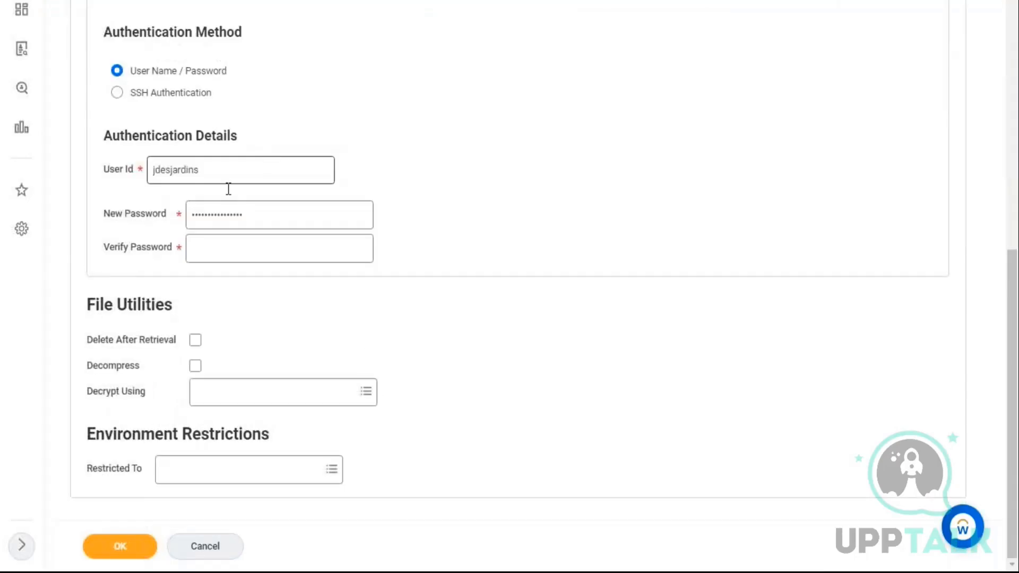
{"action": "scroll", "coordinate": [225, 128], "scroll_direction": "up", "scroll_amount": 10}
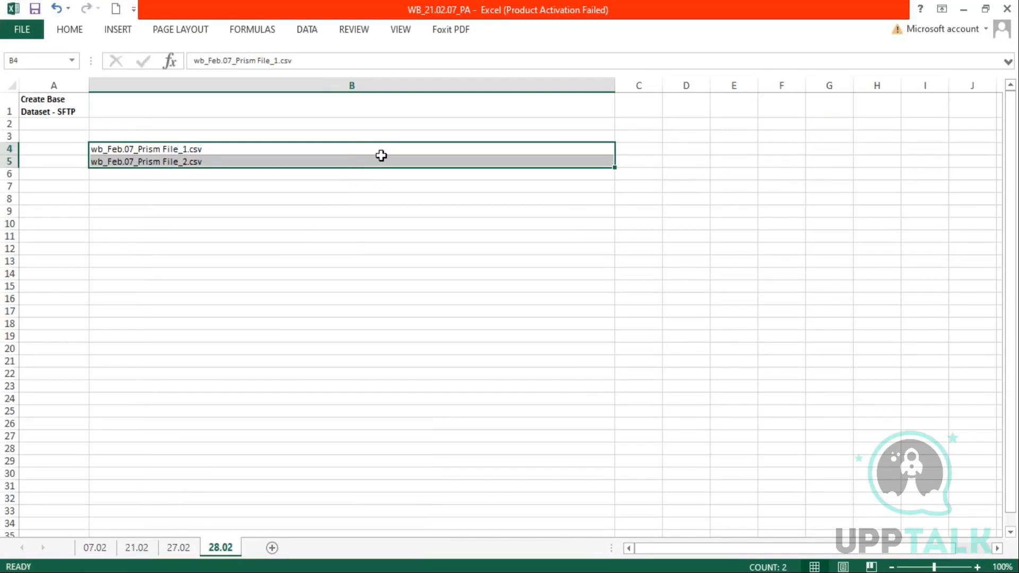
{"action": "left_click", "coordinate": [141, 185]}
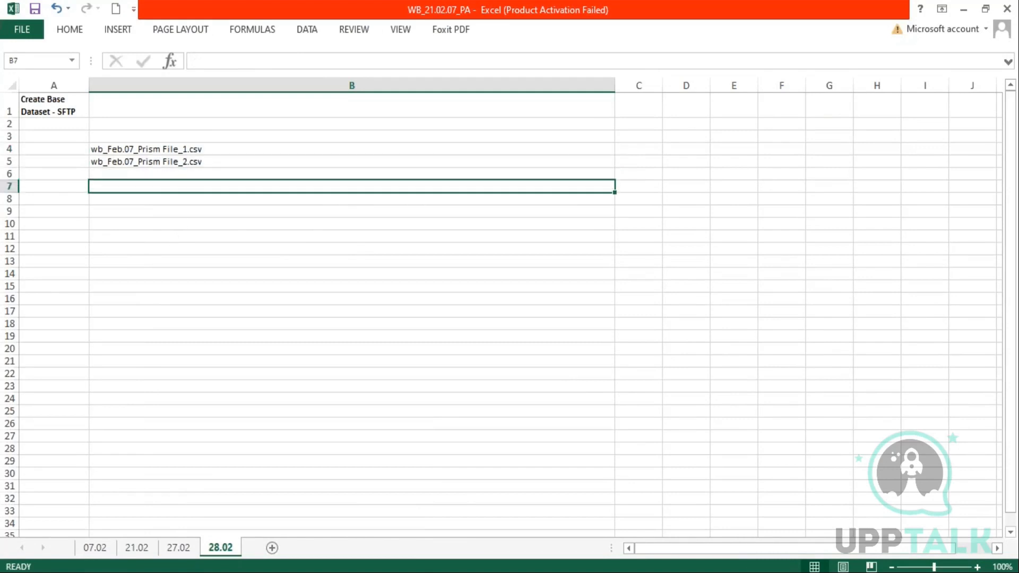
{"action": "type", "text": "? Or *"}
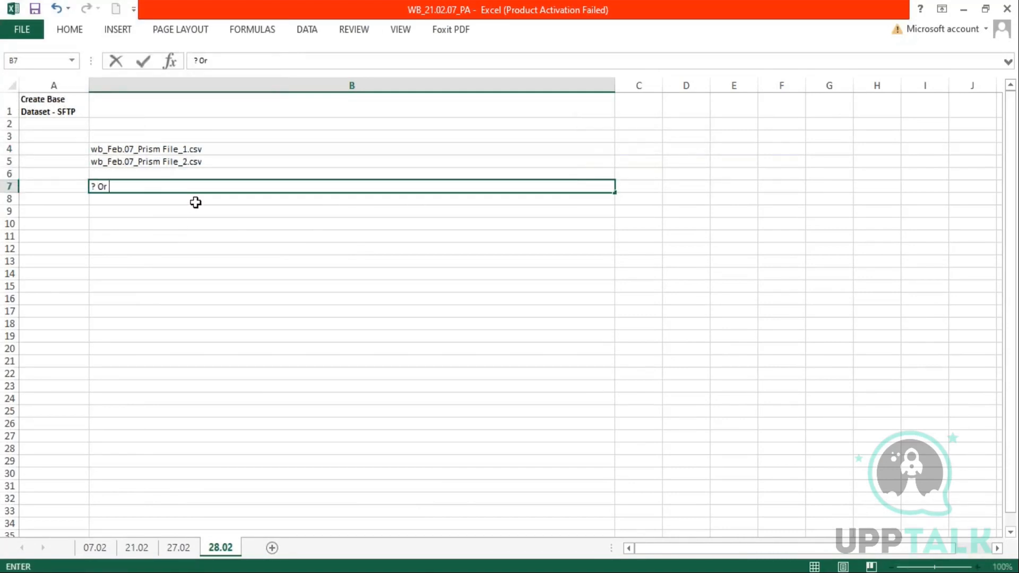
Copy the file name from B4 and paste it into the File Name/Pattern field of the retrieval form
{"action": "left_click", "coordinate": [211, 149]}
{"action": "left_click_drag", "start_coordinate": [315, 61], "coordinate": [173, 60]}
{"action": "key", "text": "ctrl+c"}
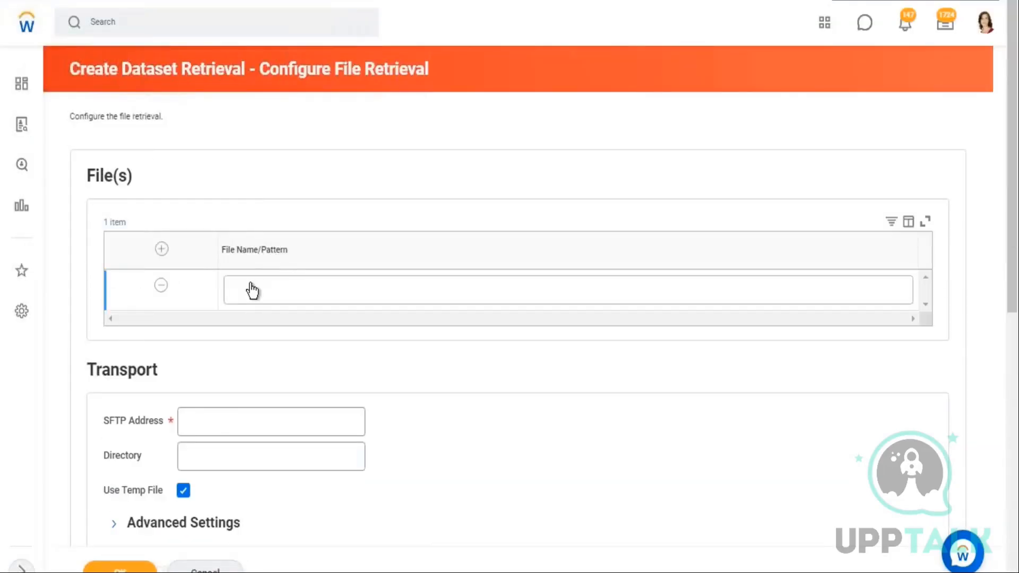
{"action": "left_click", "coordinate": [253, 291]}
{"action": "key", "text": "ctrl+v"}
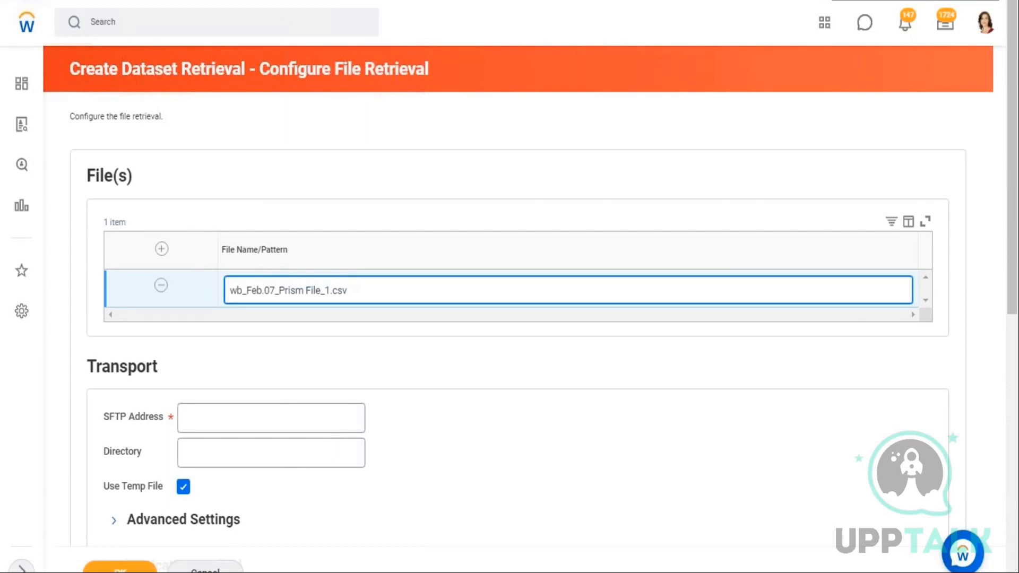
Change the file pattern to 'wb_Feb.07_Prism File_*' using a wildcard in place of the number and extension
{"action": "key", "text": "BackSpace"}
{"action": "key", "text": "BackSpace"}
{"action": "key", "text": "BackSpace"}
{"action": "key", "text": "BackSpace"}
{"action": "key", "text": "BackSpace"}
{"action": "key", "text": "BackSpace"}
{"action": "type", "text": "_"}
{"action": "type", "text": "?"}
{"action": "key", "text": "BackSpace"}
{"action": "type", "text": "*"}
{"action": "left_click", "coordinate": [958, 1]}
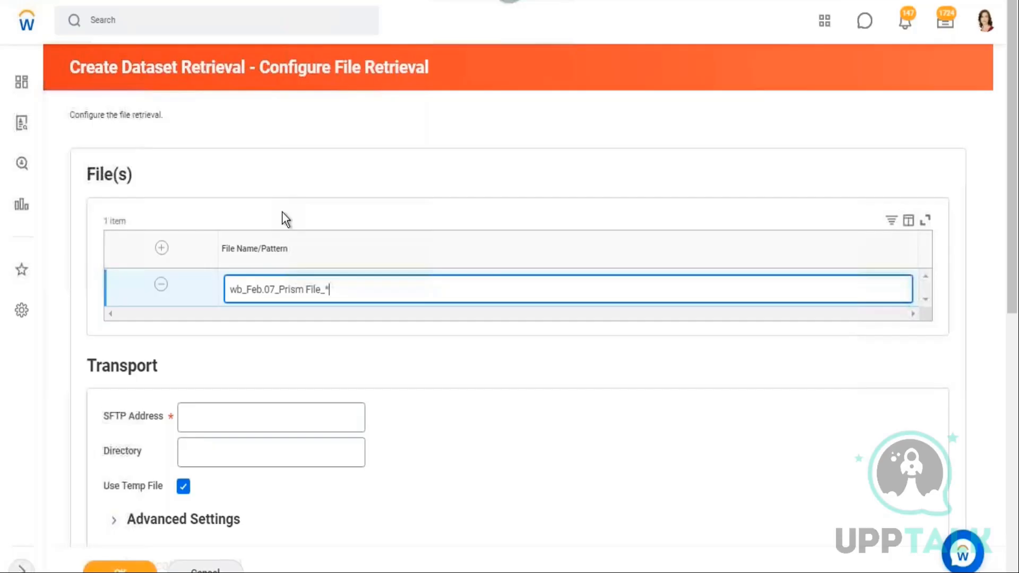
{"action": "key", "text": "BackSpace"}
{"action": "type", "text": "*"}
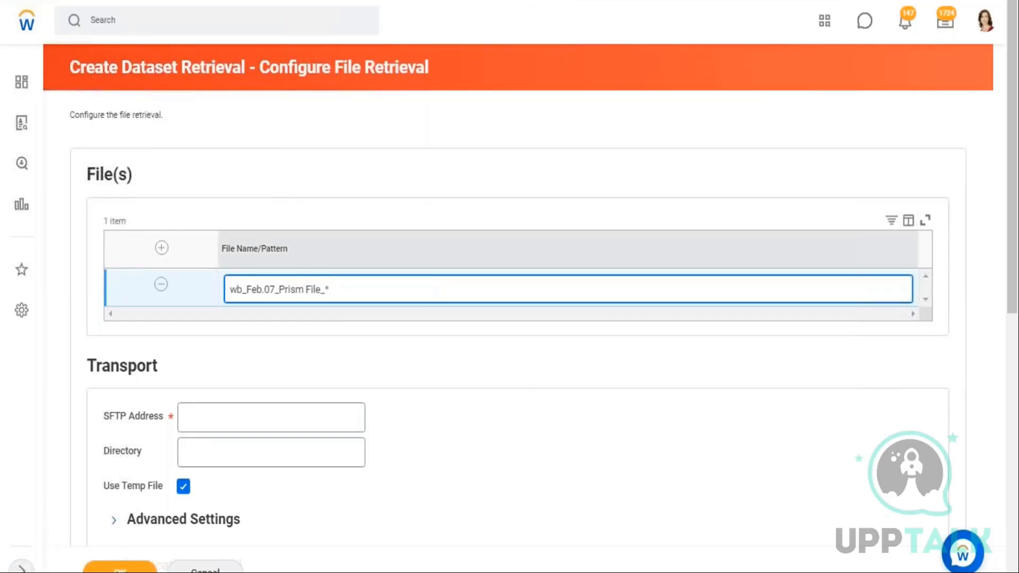
{"action": "key", "text": "BackSpace"}
{"action": "key", "text": "ctrl+z"}
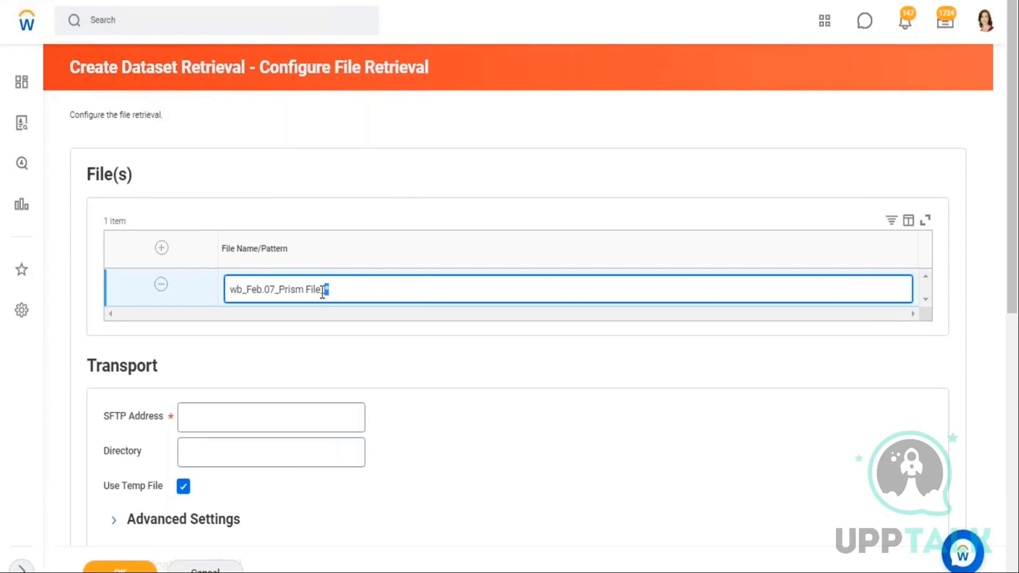
Examine the file name pattern's fixed prefix and its wildcard ending
{"action": "left_click", "coordinate": [315, 289]}
{"action": "left_click_drag", "start_coordinate": [315, 289], "coordinate": [230, 289]}
{"action": "left_click_drag", "start_coordinate": [307, 295], "coordinate": [325, 291]}
{"action": "left_click", "coordinate": [329, 291]}
{"action": "double_click", "coordinate": [332, 291]}
{"action": "left_click", "coordinate": [414, 299]}
{"action": "left_click_drag", "start_coordinate": [325, 289], "coordinate": [215, 287]}
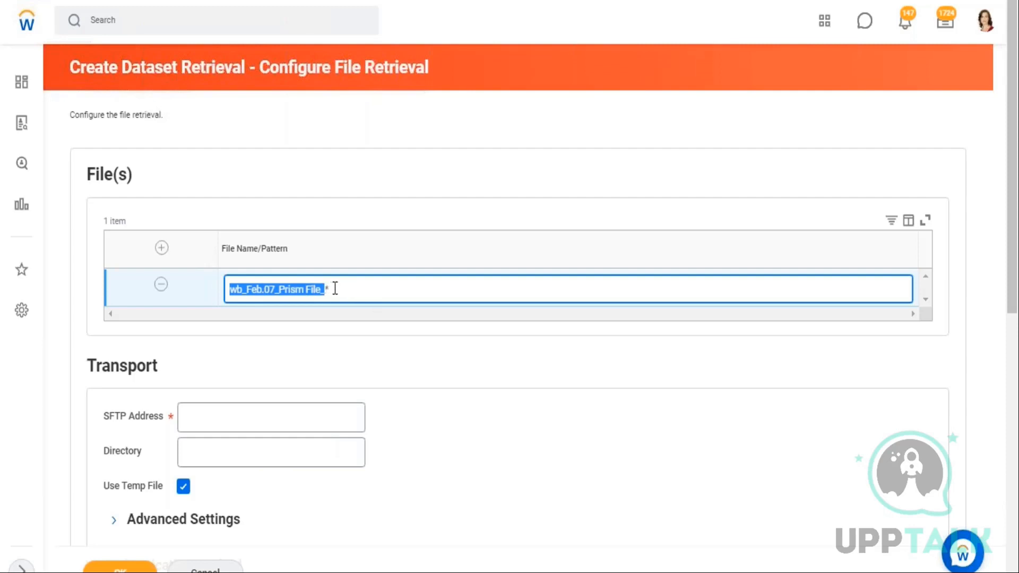
{"action": "left_click", "coordinate": [346, 288]}
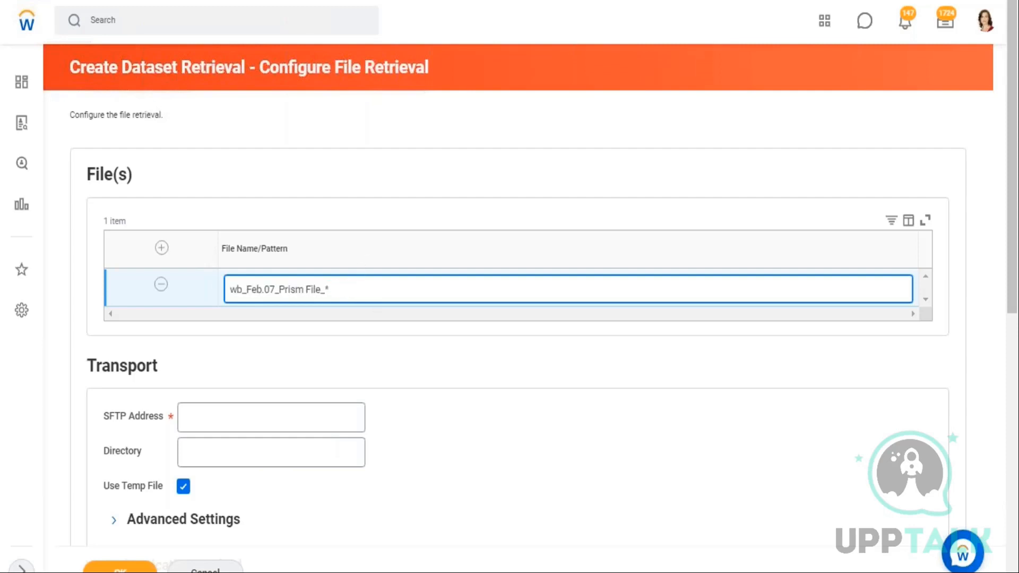
Replace the pattern's trailing wildcard with '?' so the file pattern reads 'wb_Feb.07_Prism File_?'
{"action": "key", "text": "BackSpace"}
{"action": "type", "text": "?"}
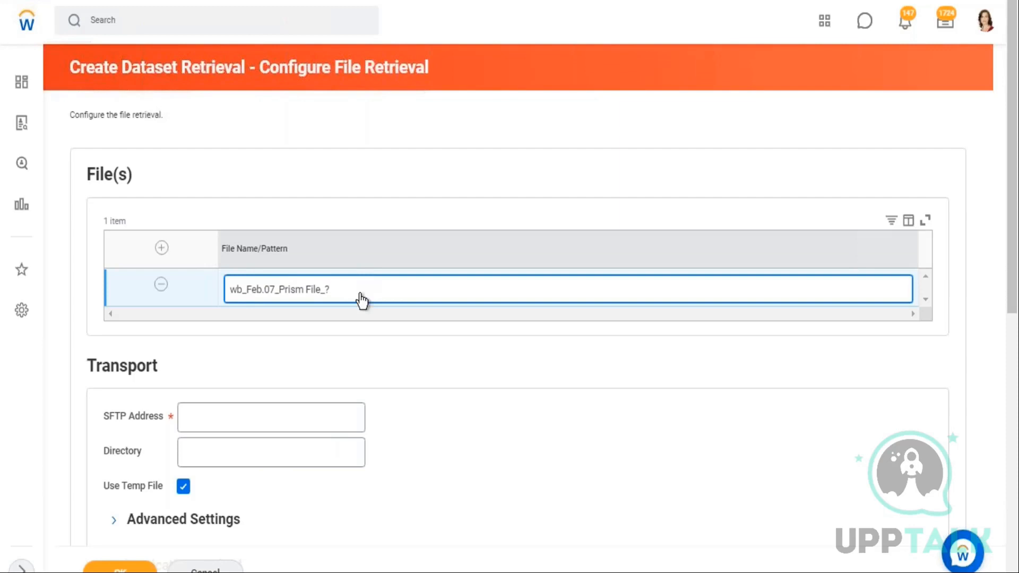
{"action": "left_click_drag", "start_coordinate": [325, 290], "coordinate": [335, 290]}
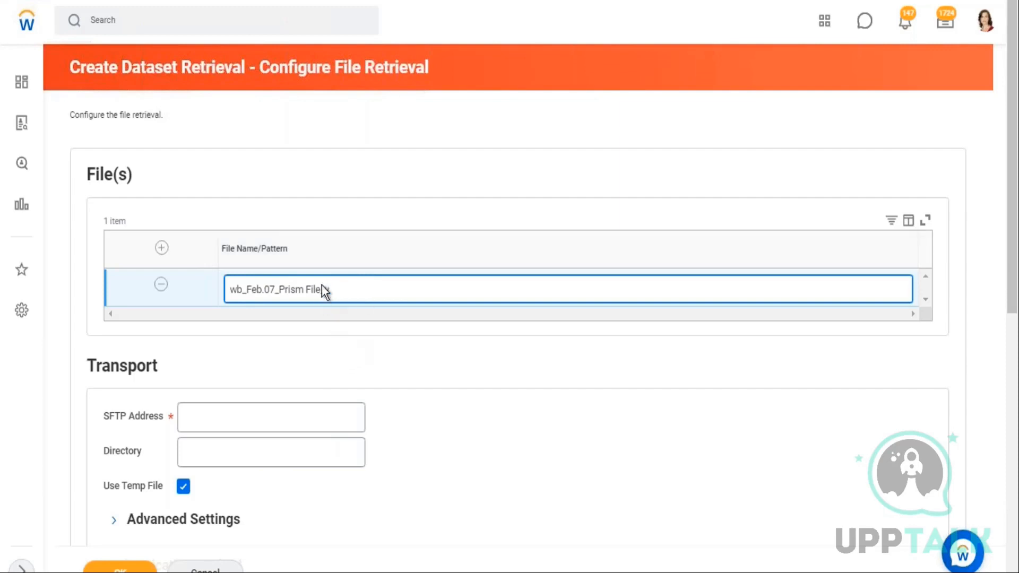
{"action": "key", "text": "BackSpace"}
{"action": "type", "text": "?"}
{"action": "left_click", "coordinate": [646, 415]}
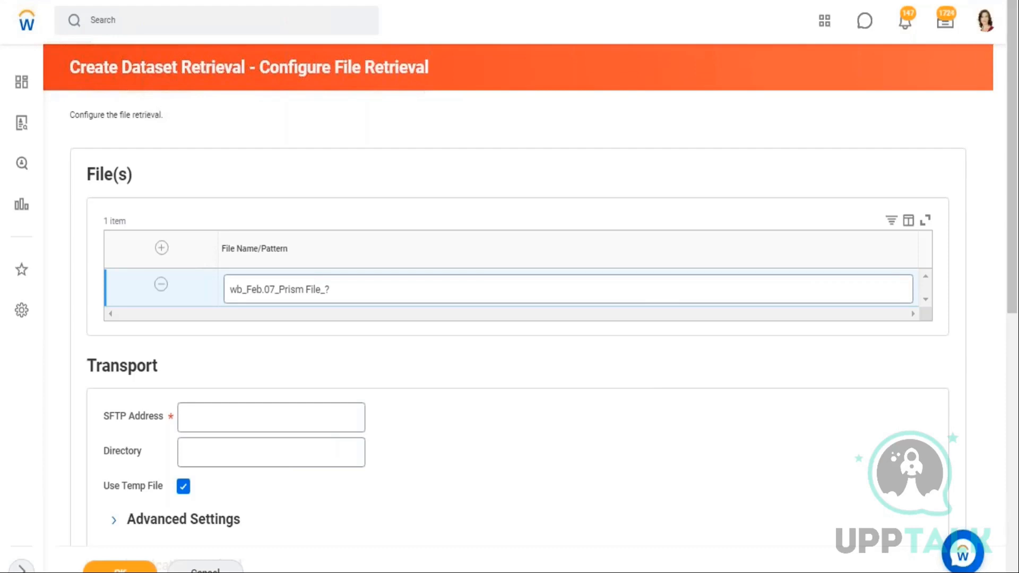
Switch to the notes sheet and write '< you can create a dataset be transferring data from an sftp.' in cell B1, starting a new line
{"action": "key", "text": "alt+Tab"}
{"action": "left_click", "coordinate": [137, 91]}
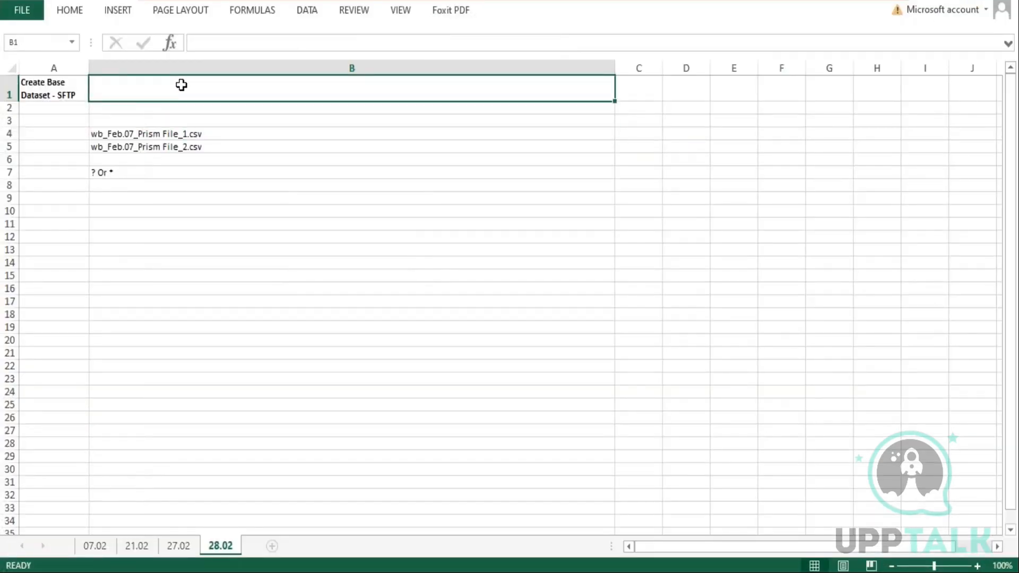
{"action": "type", "text": "< yo"}
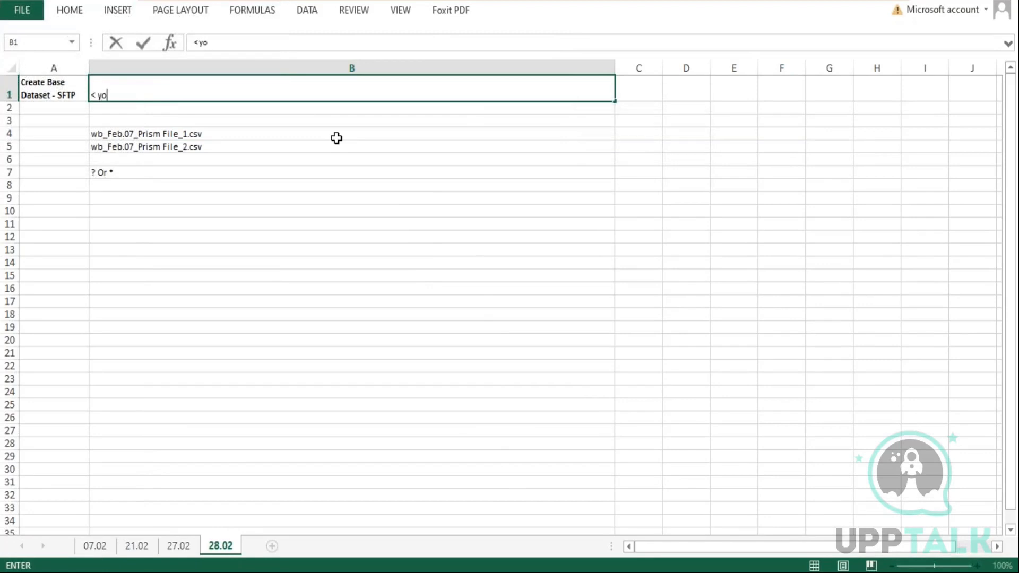
{"action": "type", "text": "u can create a d"}
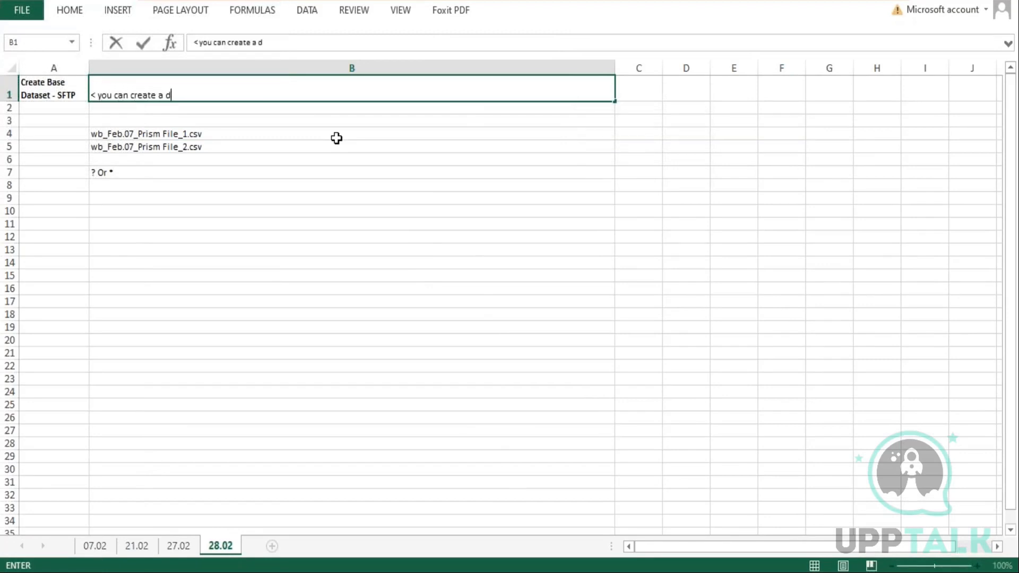
{"action": "type", "text": "ataset be tra"}
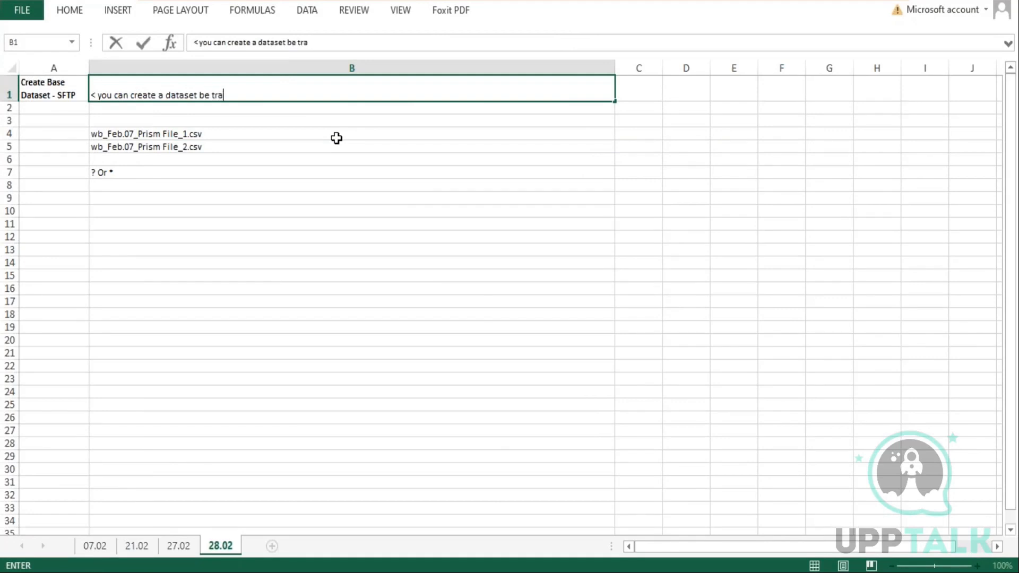
{"action": "type", "text": "nsferring data from an s"}
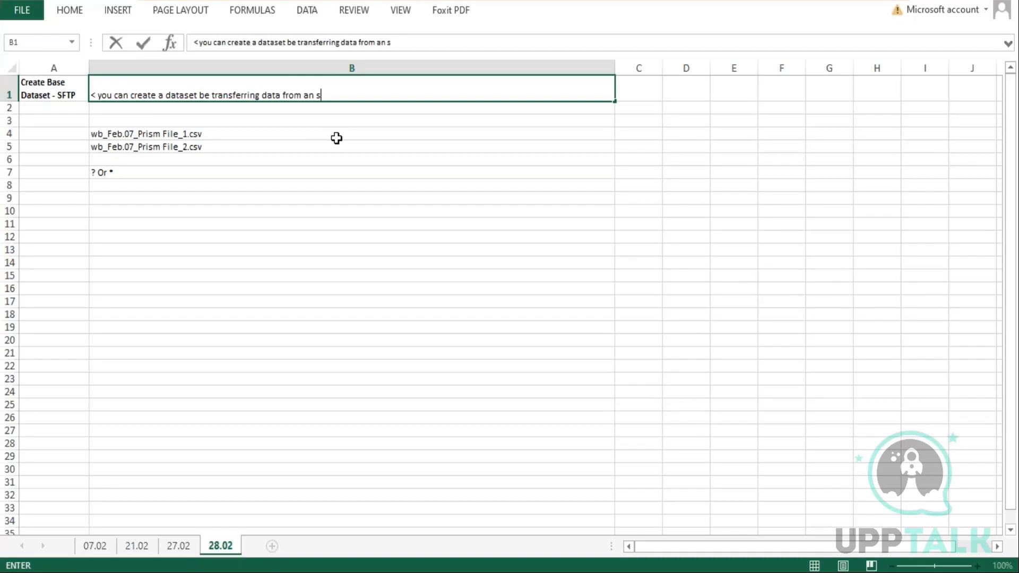
{"action": "type", "text": "ftp."}
{"action": "key", "text": "alt+Return"}
{"action": "type", "text": "<"}
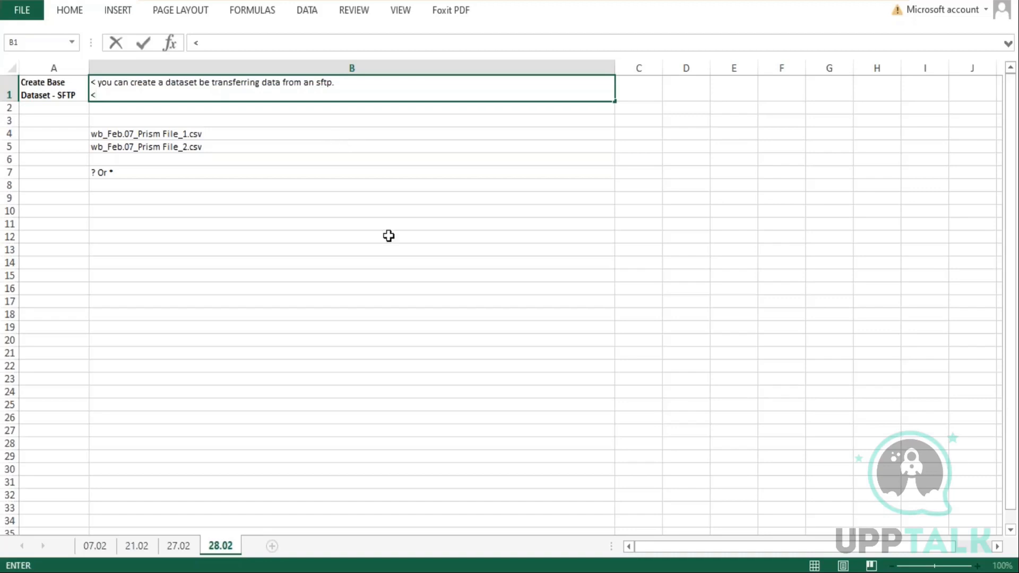
{"action": "key", "text": "alt+Tab"}
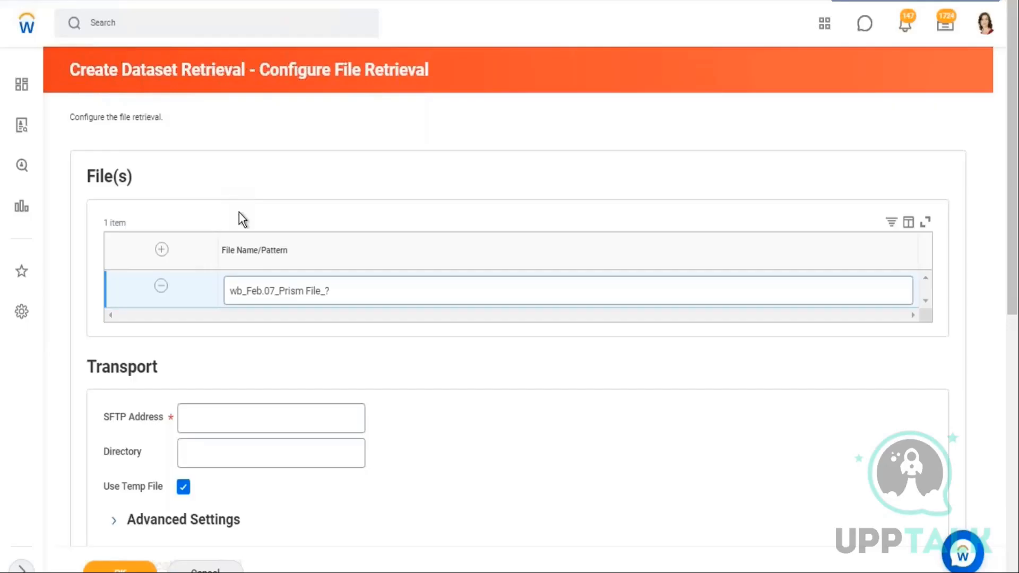
{"action": "scroll", "coordinate": [239, 221], "scroll_direction": "down", "scroll_amount": 10}
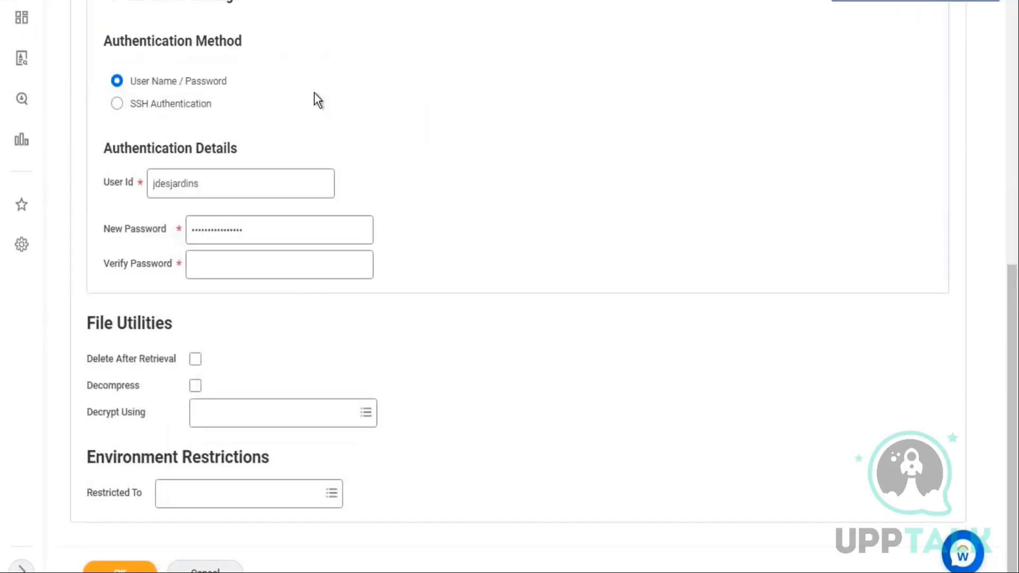
{"action": "scroll", "coordinate": [315, 94], "scroll_direction": "up", "scroll_amount": 10}
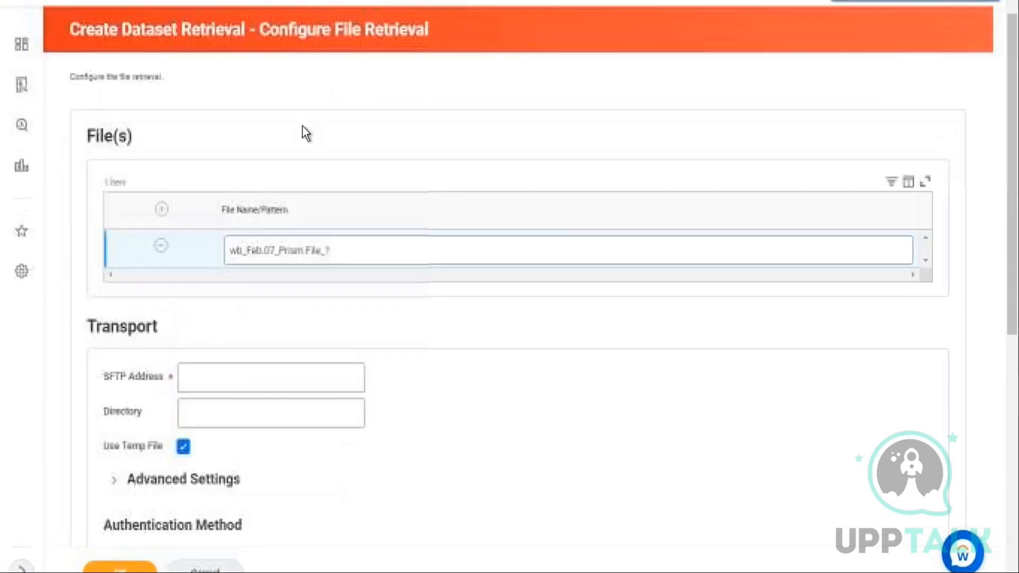
{"action": "left_click", "coordinate": [959, 2]}
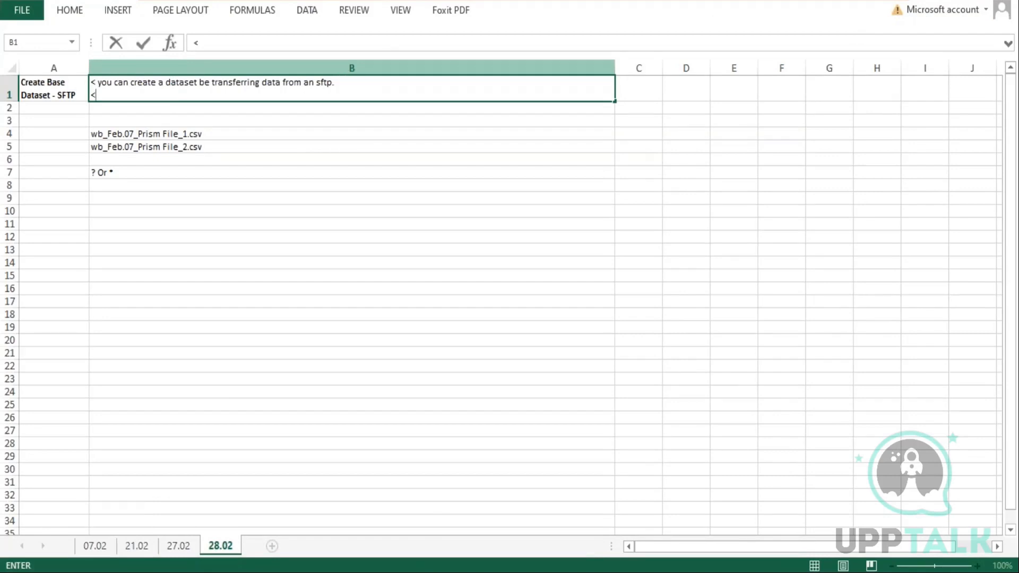
Continue the B1 note with 'This option is usually used when the source data changes often.'
{"action": "type", "text": "This o"}
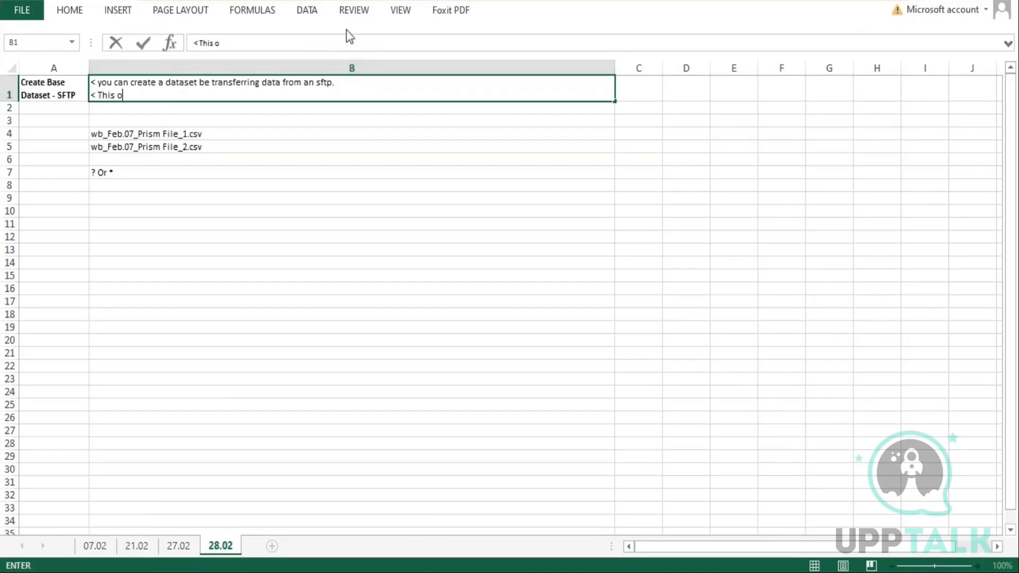
{"action": "type", "text": "ption is usually"}
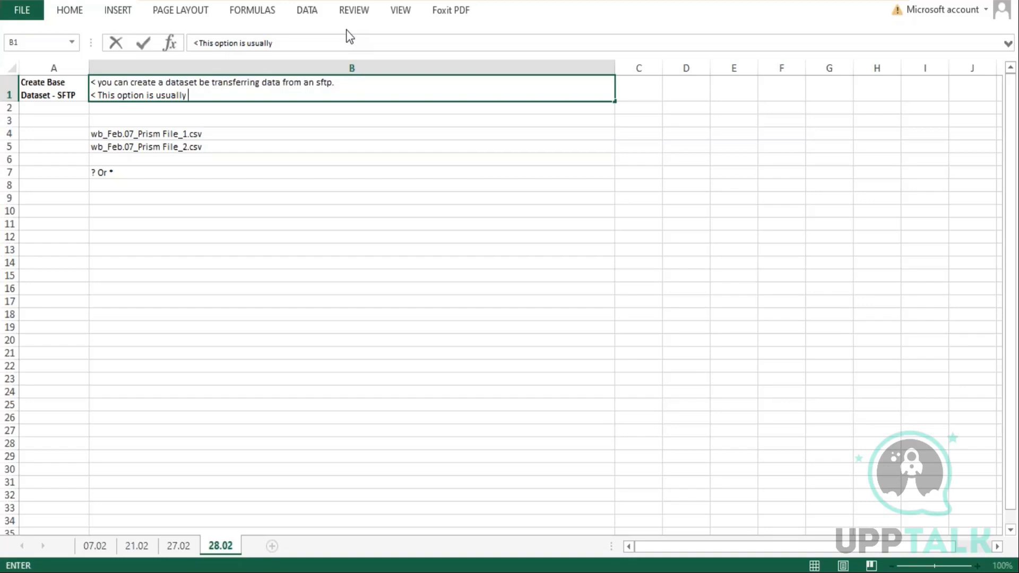
{"action": "type", "text": "used when the "}
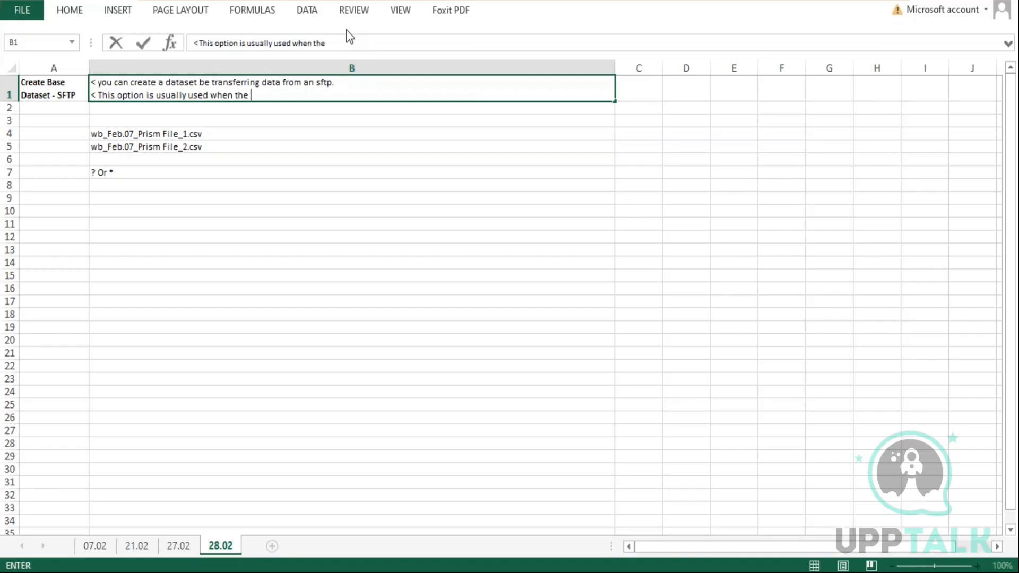
{"action": "type", "text": "source data changes often."}
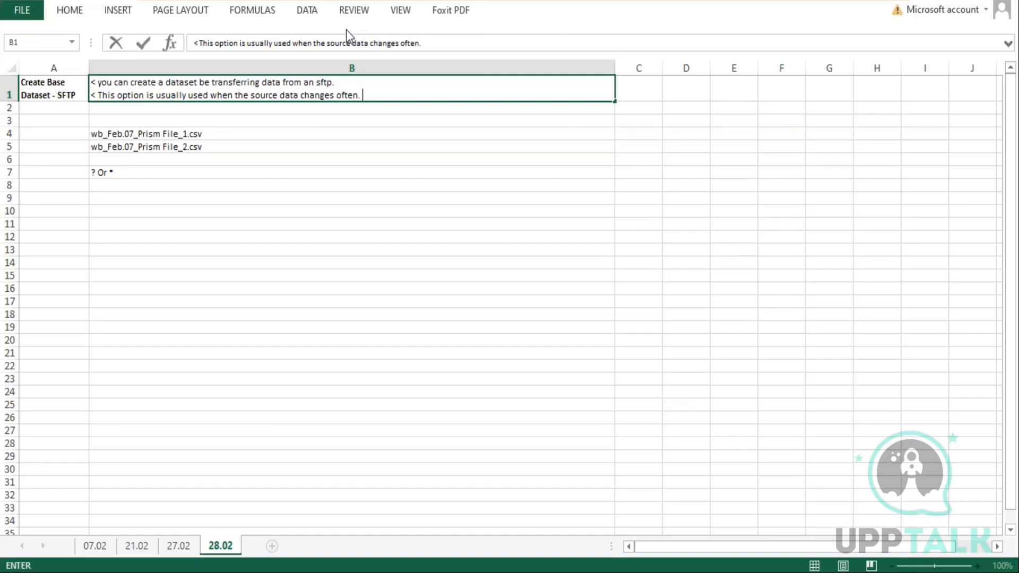
Add the line '1. The number of files must be less than 1000' to the B1 note
{"action": "key", "text": "alt+Return"}
{"action": "type", "text": "1."}
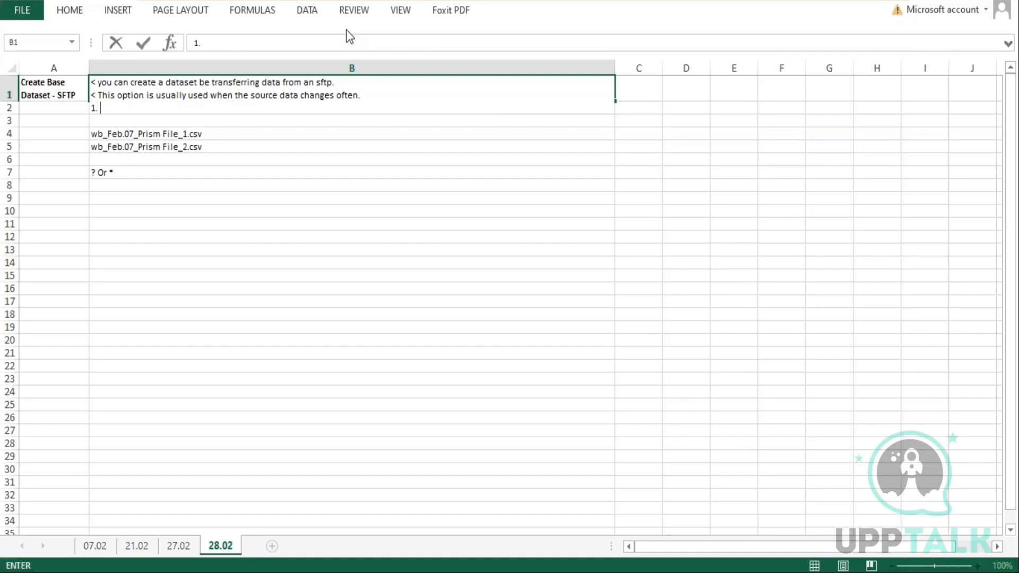
{"action": "type", "text": " The number of file"}
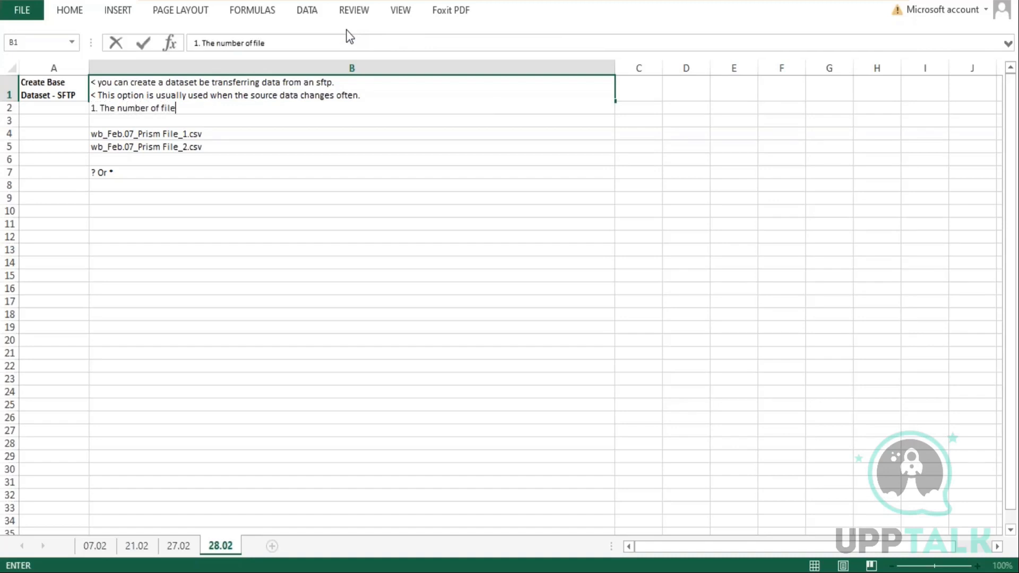
{"action": "type", "text": "s must be less than "}
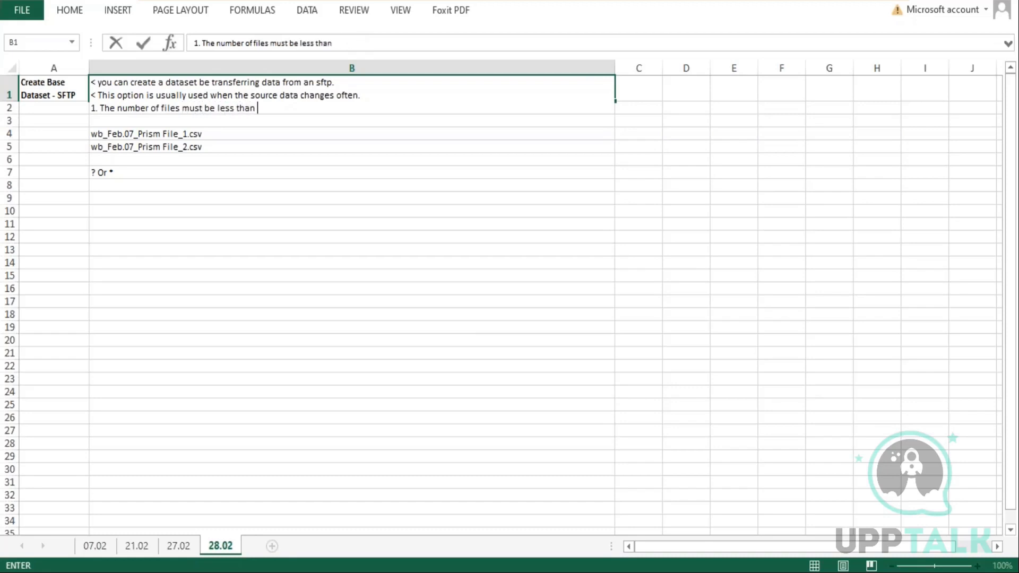
{"action": "type", "text": "2000"}
{"action": "key", "text": "BackSpace"}
{"action": "key", "text": "BackSpace"}
{"action": "key", "text": "BackSpace"}
{"action": "key", "text": "BackSpace"}
{"action": "type", "text": "1000"}
Add the line '2. The time to transfer in a single integration run should be less than 6 hours' to B1
{"action": "key", "text": "alt+Return"}
{"action": "type", "text": "2"}
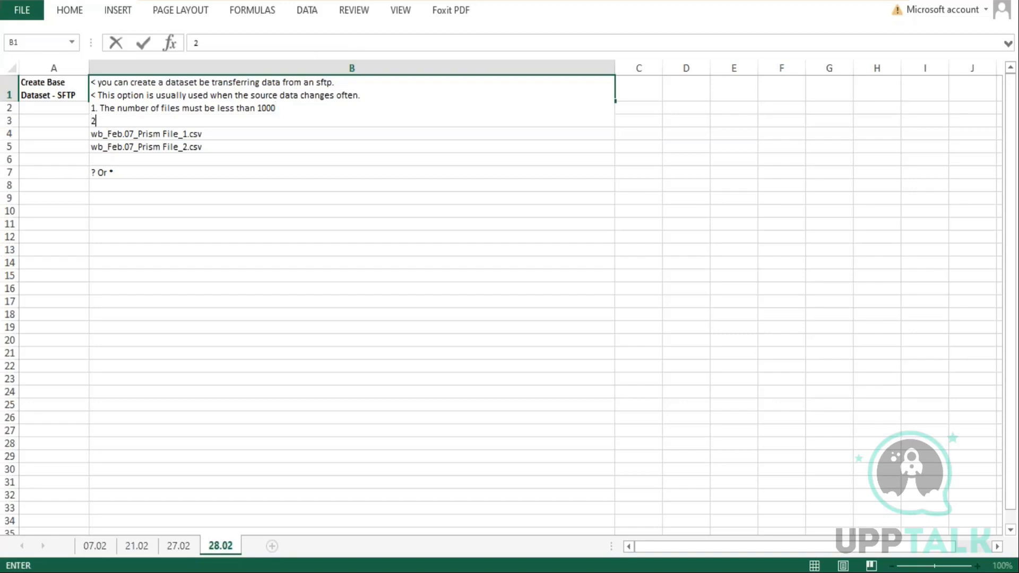
{"action": "type", "text": ". The time to transfe"}
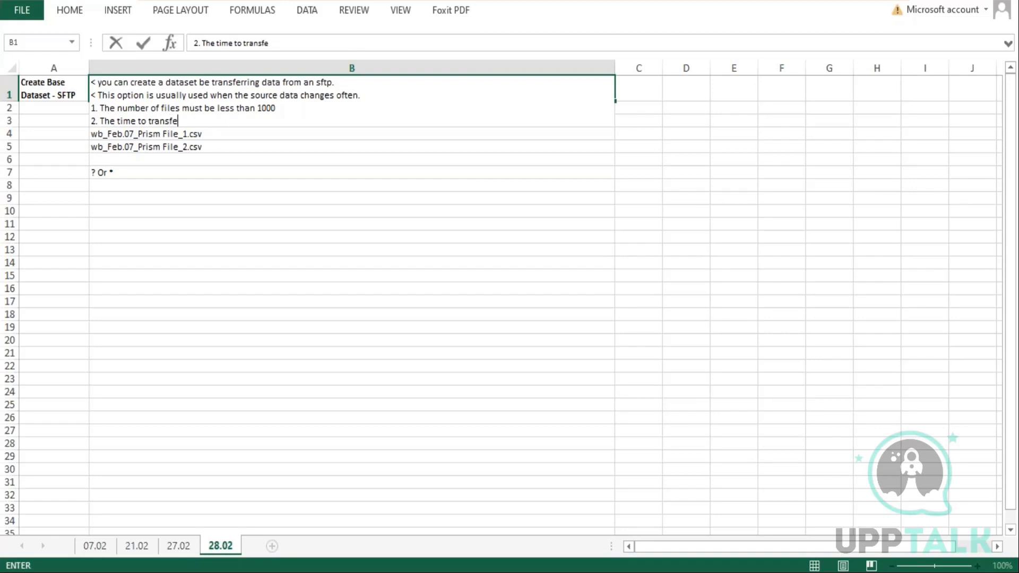
{"action": "type", "text": "r in a single integration run should be less than "}
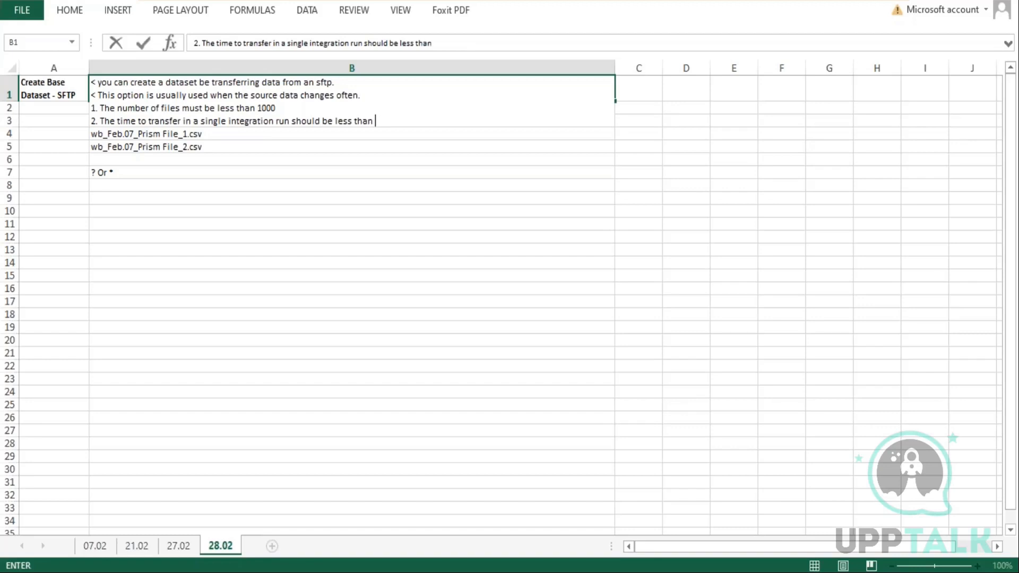
{"action": "type", "text": "6 hours"}
Add the line '3. Each files must be < 1 GB compressed (<10 GB uncompressed)' and commit the B1 note
{"action": "key", "text": "alt+Return"}
{"action": "type", "text": "3."}
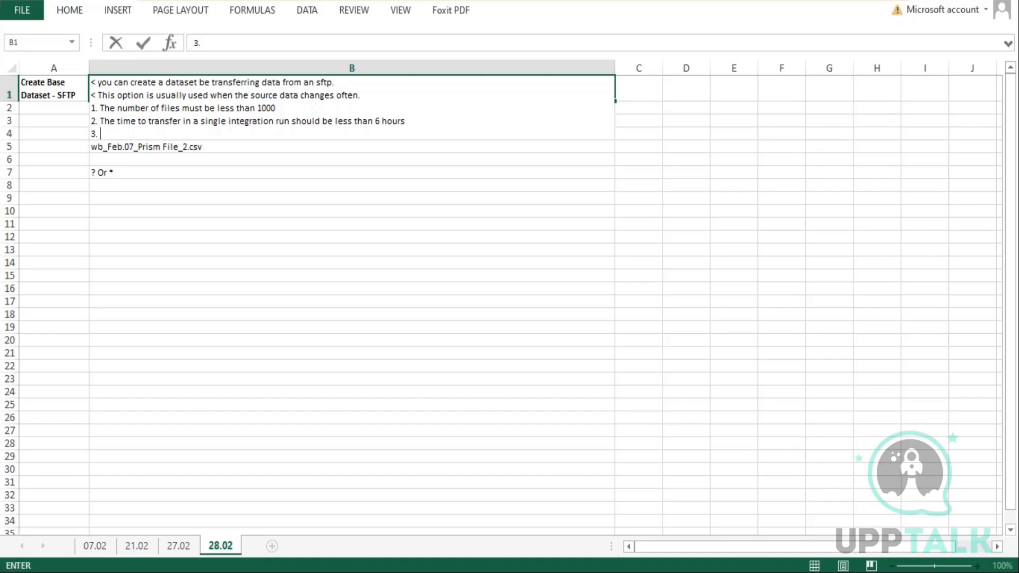
{"action": "type", "text": "Each files must be l"}
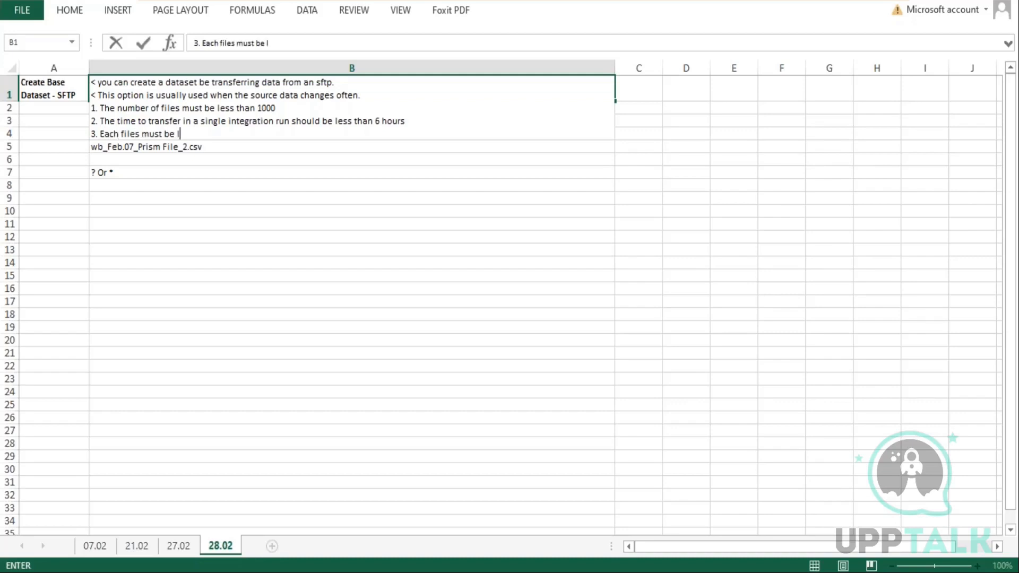
{"action": "type", "text": "ess"}
{"action": "key", "text": "BackSpace"}
{"action": "key", "text": "BackSpace"}
{"action": "key", "text": "BackSpace"}
{"action": "key", "text": "BackSpace"}
{"action": "type", "text": "< 1 GB compr"}
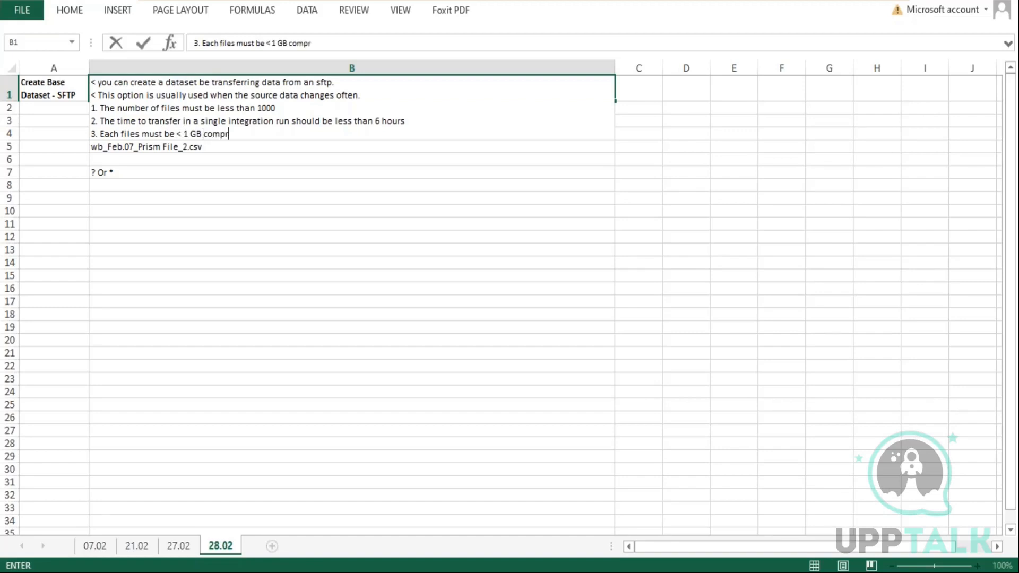
{"action": "type", "text": "essed (<10 GB uncomrpresse"}
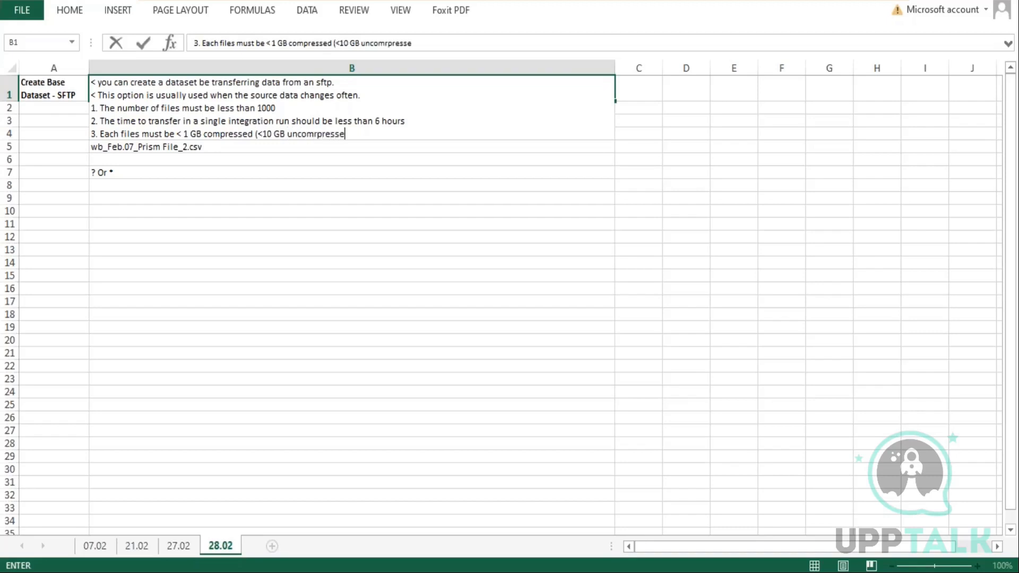
{"action": "key", "text": "BackSpace"}
{"action": "key", "text": "BackSpace"}
{"action": "key", "text": "BackSpace"}
{"action": "key", "text": "BackSpace"}
{"action": "key", "text": "BackSpace"}
{"action": "key", "text": "BackSpace"}
{"action": "key", "text": "BackSpace"}
{"action": "type", "text": "pressed)"}
{"action": "key", "text": "Return"}
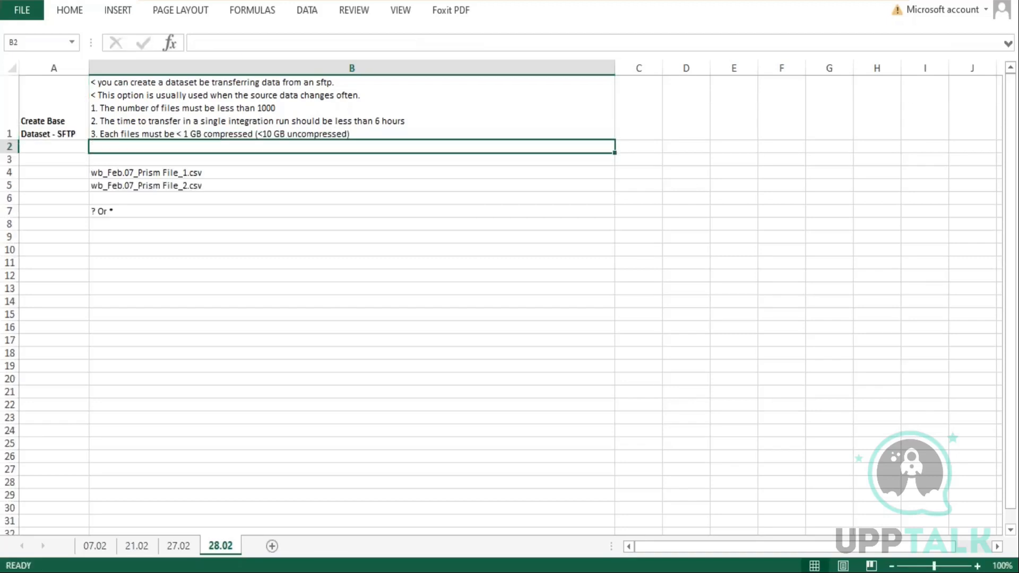
{"action": "left_click", "coordinate": [262, 107]}
{"action": "double_click", "coordinate": [262, 108]}
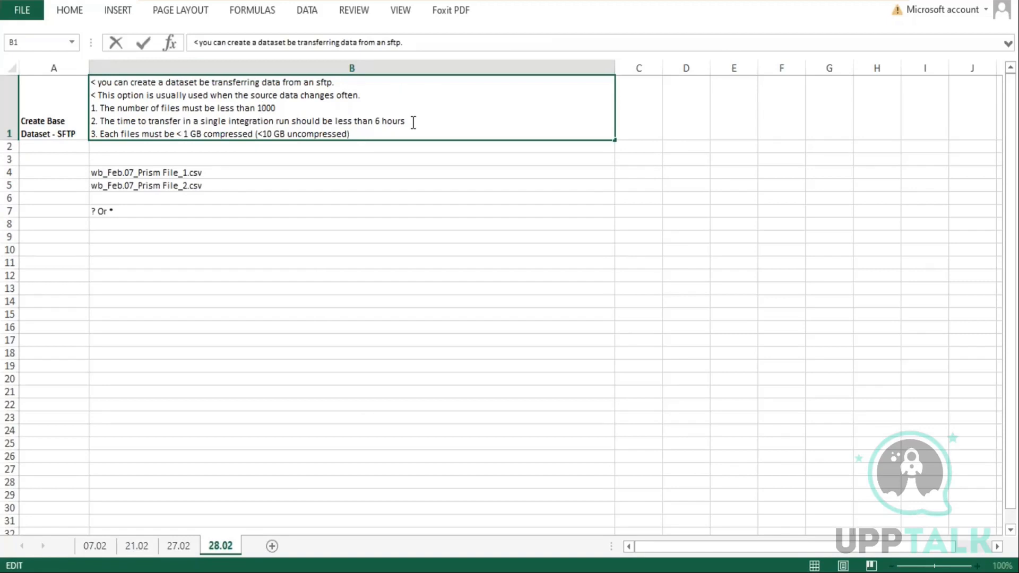
{"action": "left_click_drag", "start_coordinate": [413, 122], "coordinate": [156, 122]}
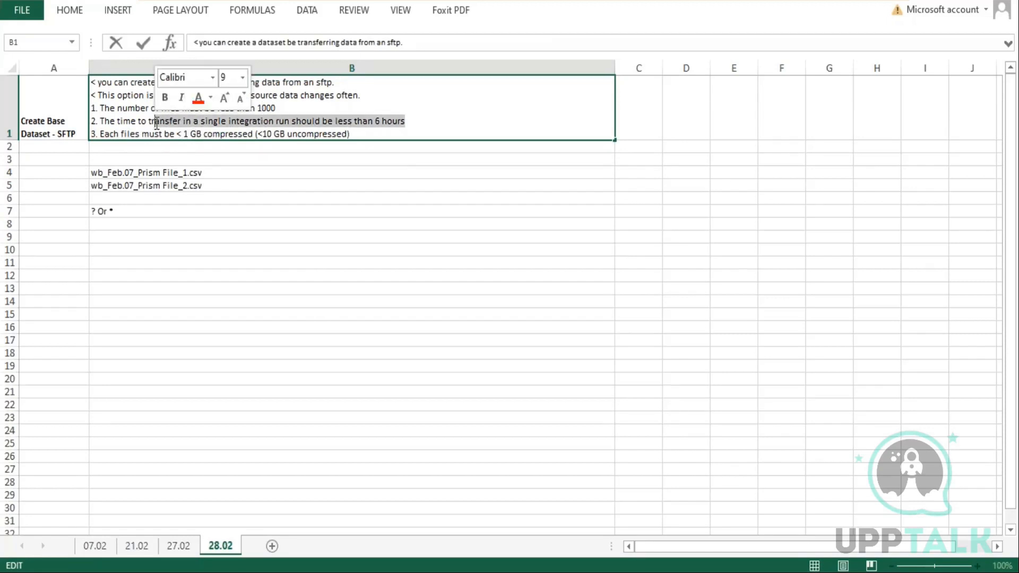
{"action": "left_click", "coordinate": [198, 262]}
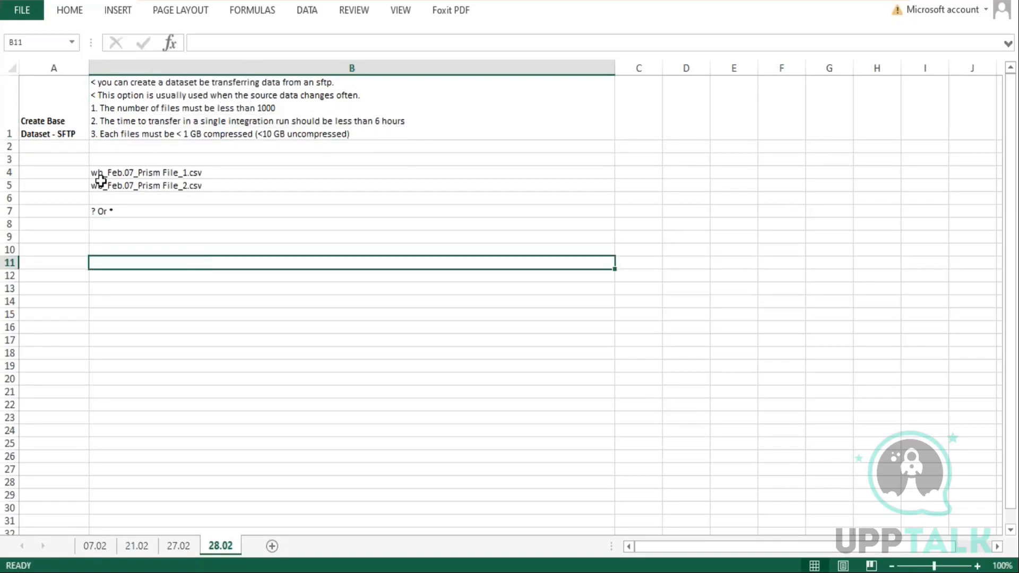
Open the B1 note and add a new line '< File Names or file name pattern may be define.' after a blank line
{"action": "double_click", "coordinate": [359, 135]}
{"action": "key", "text": "alt+Return"}
{"action": "key", "text": "alt+Return"}
{"action": "type", "text": "< Fil"}
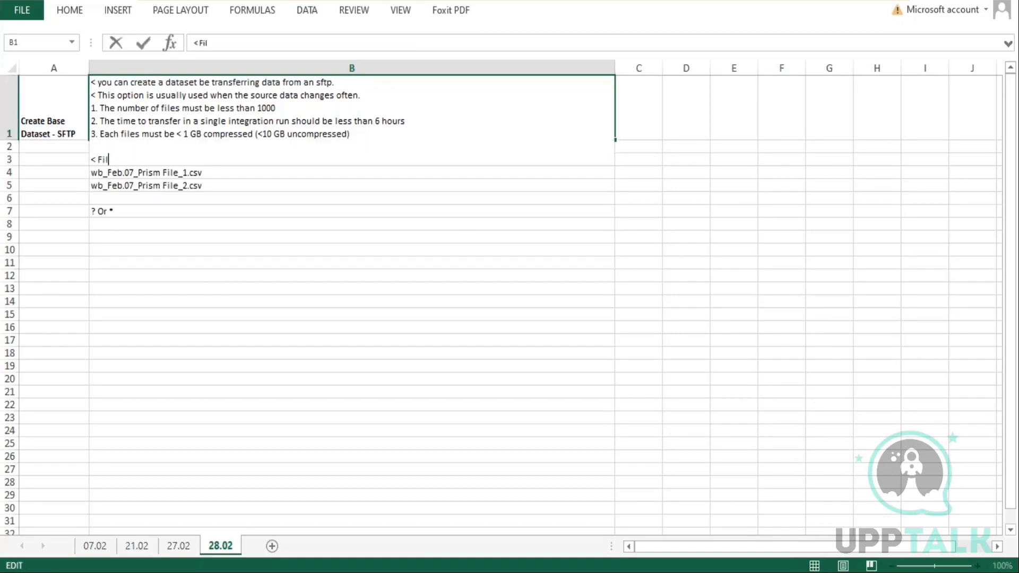
{"action": "type", "text": "e Names or file name pa"}
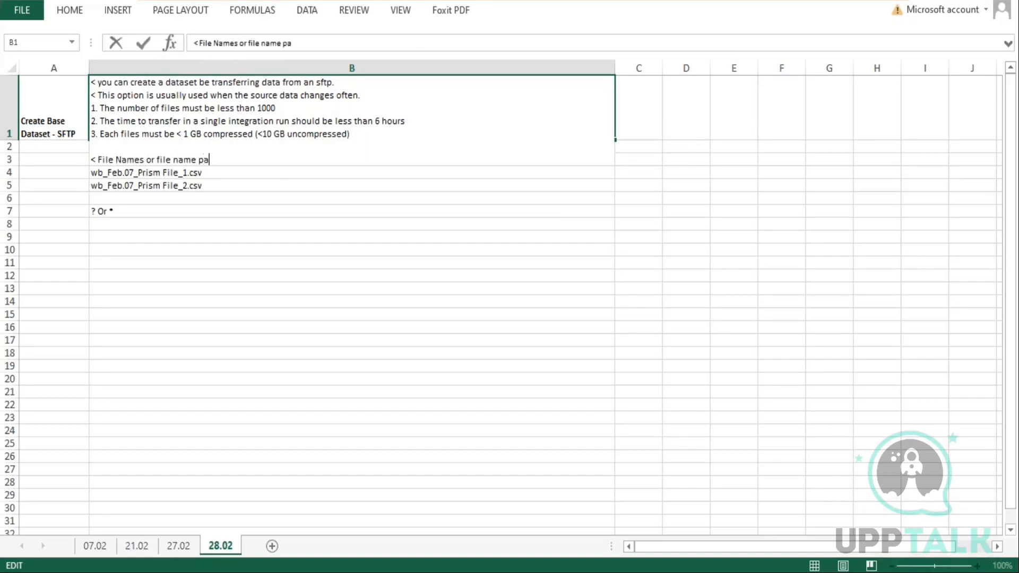
{"action": "type", "text": "ttern may be define. "}
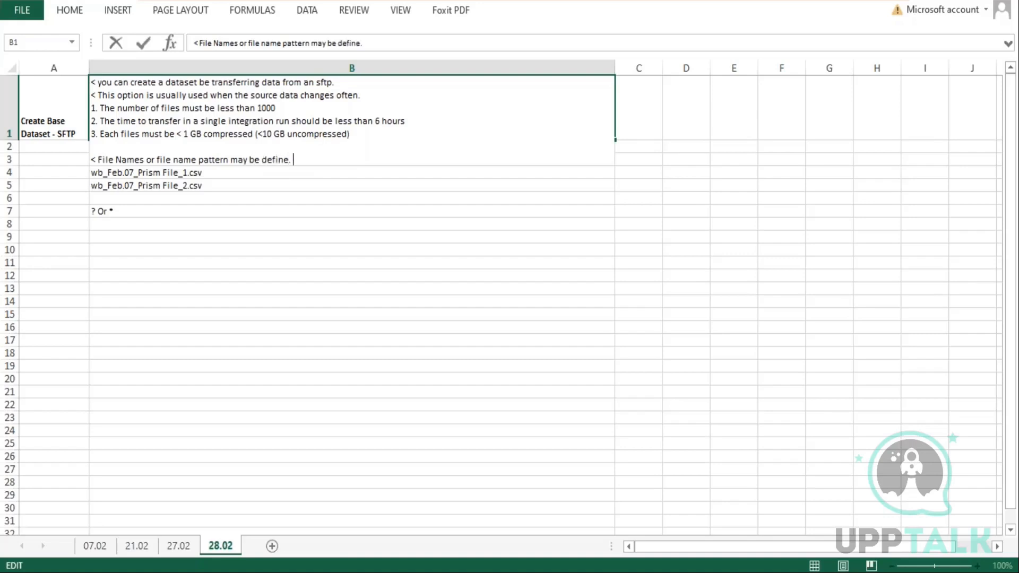
{"action": "type", "text": "* specify 0 or more "}
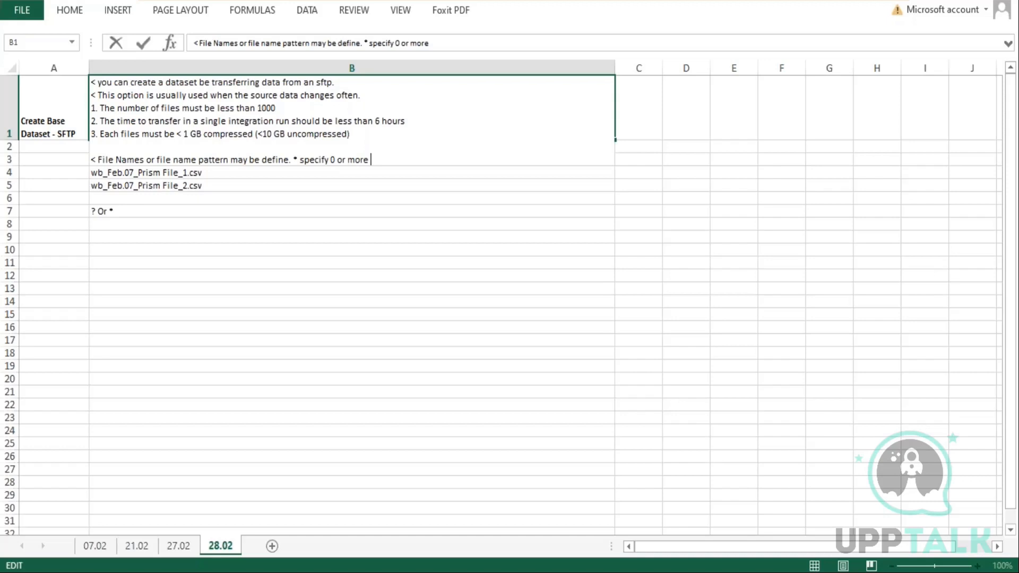
{"action": "type", "text": "charact"}
{"action": "type", "text": "ers"}
{"action": "type", "text": ", ?"}
{"action": "type", "text": " specify "}
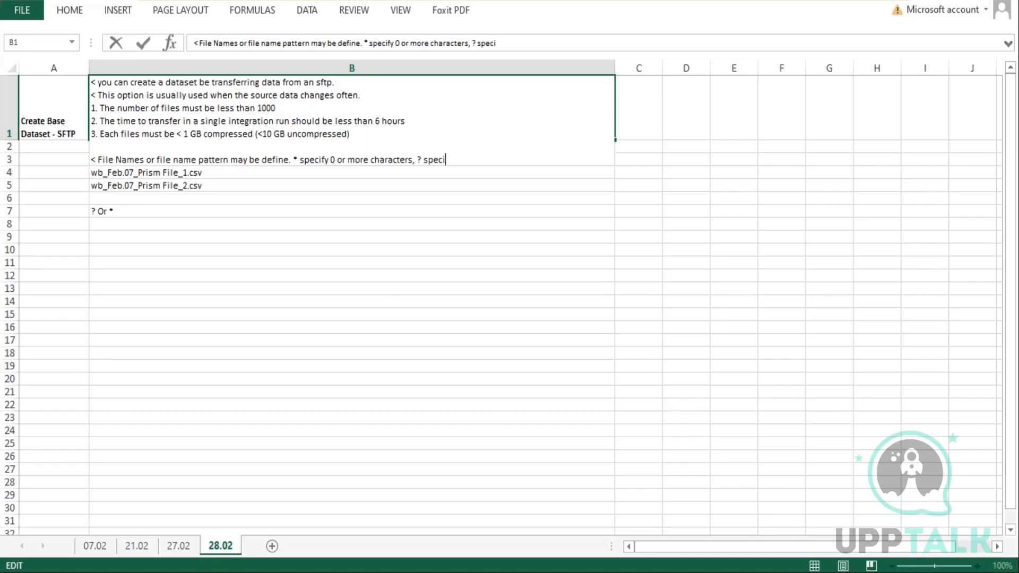
{"action": "type", "text": "exactly 2"}
Continue that line with '* specify 0 or more characters, ? specify exactly 1 character.', commit the cell and save the workbook
{"action": "key", "text": "BackSpace"}
{"action": "type", "text": "1 cha"}
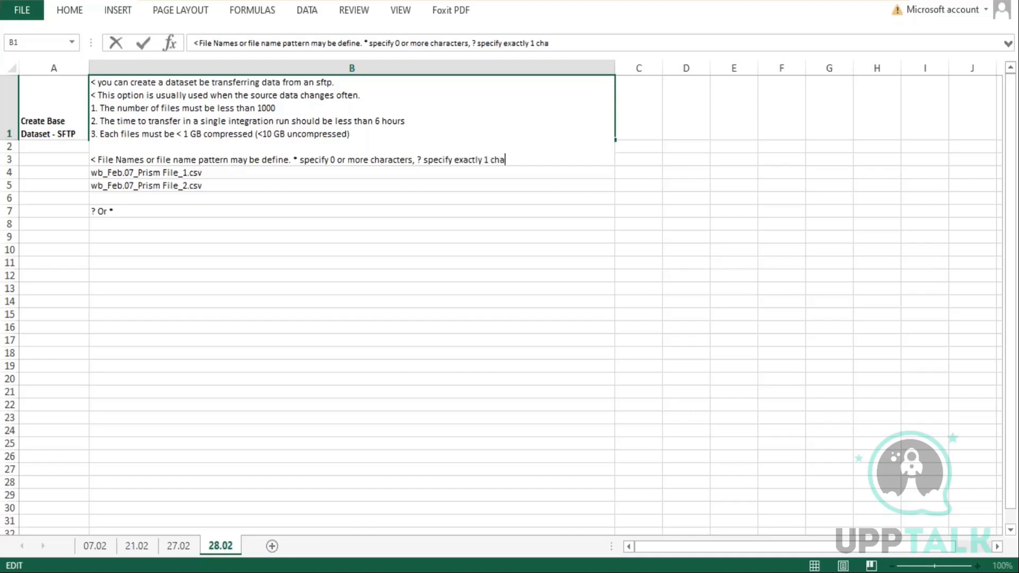
{"action": "type", "text": "racter."}
{"action": "key", "text": "Return"}
{"action": "key", "text": "ctrl+s"}
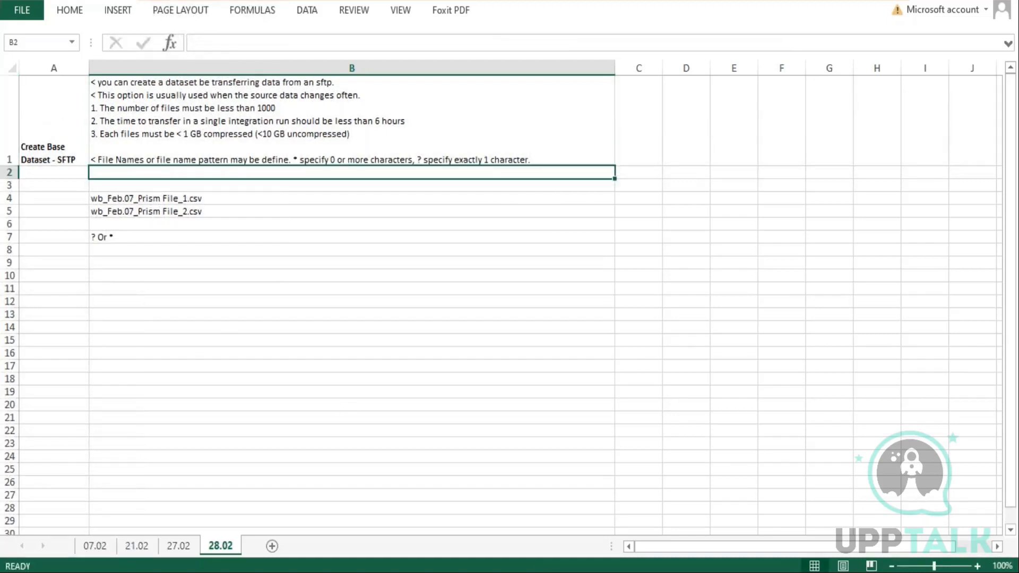
Switch to the Workday file retrieval form and review the file pattern, transport and authentication settings
{"action": "key", "text": "alt+Tab"}
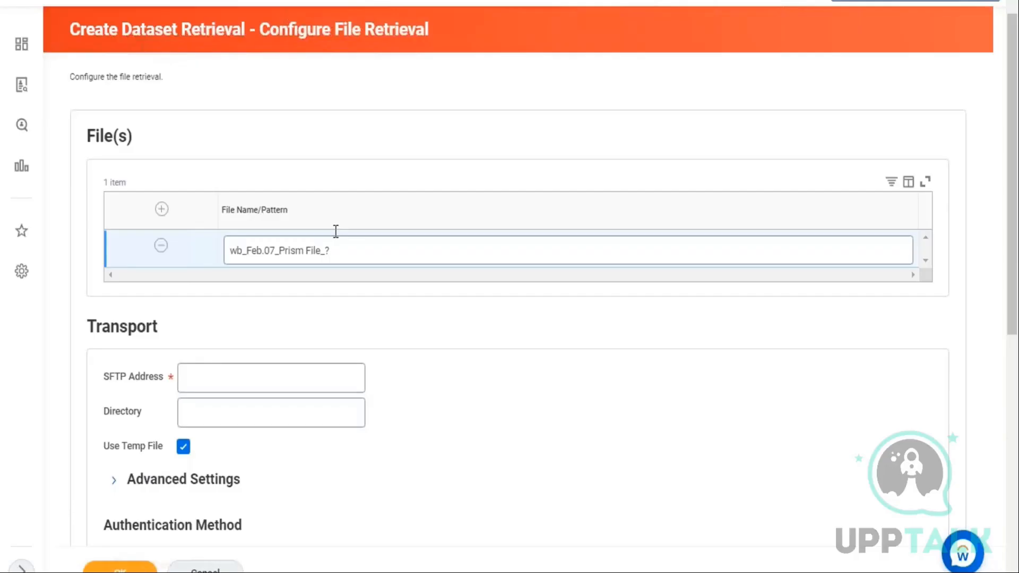
{"action": "scroll", "coordinate": [334, 230], "scroll_direction": "down", "scroll_amount": 8}
{"action": "scroll", "coordinate": [334, 230], "scroll_direction": "up", "scroll_amount": 8}
{"action": "left_click", "coordinate": [214, 413]}
{"action": "scroll", "coordinate": [202, 436], "scroll_direction": "down", "scroll_amount": 2}
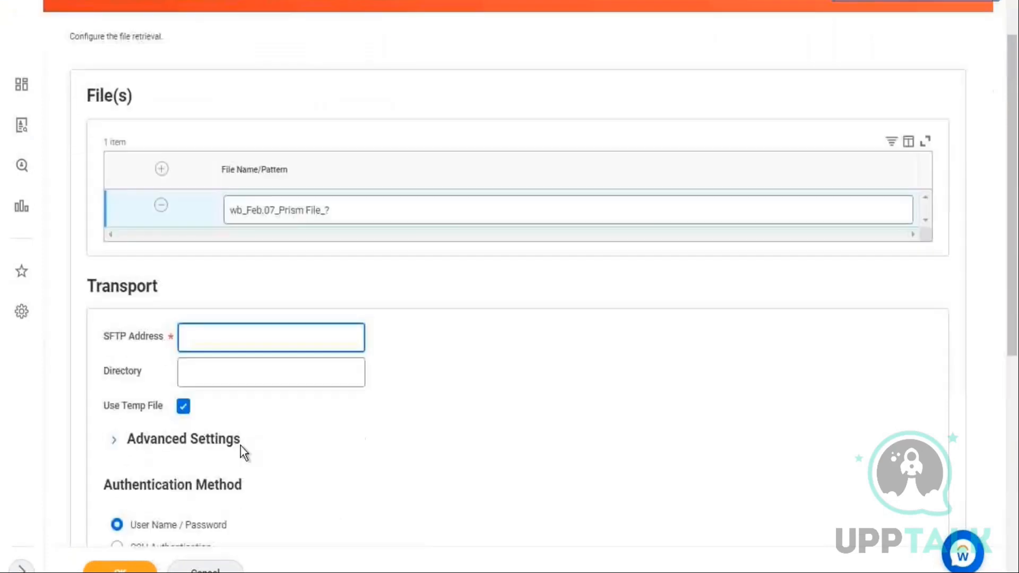
{"action": "scroll", "coordinate": [296, 480], "scroll_direction": "down", "scroll_amount": 5}
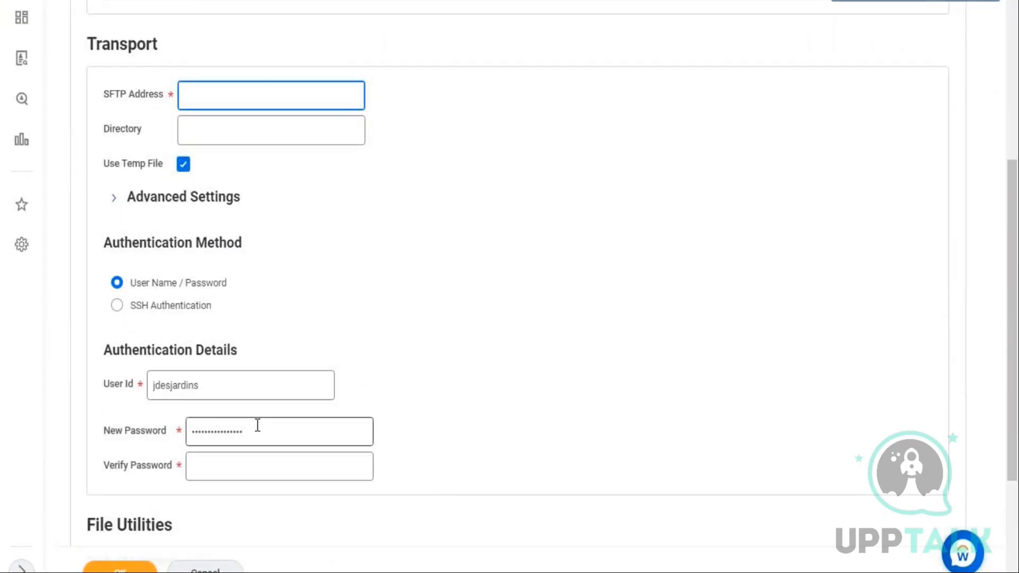
{"action": "scroll", "coordinate": [111, 192], "scroll_direction": "up", "scroll_amount": 2}
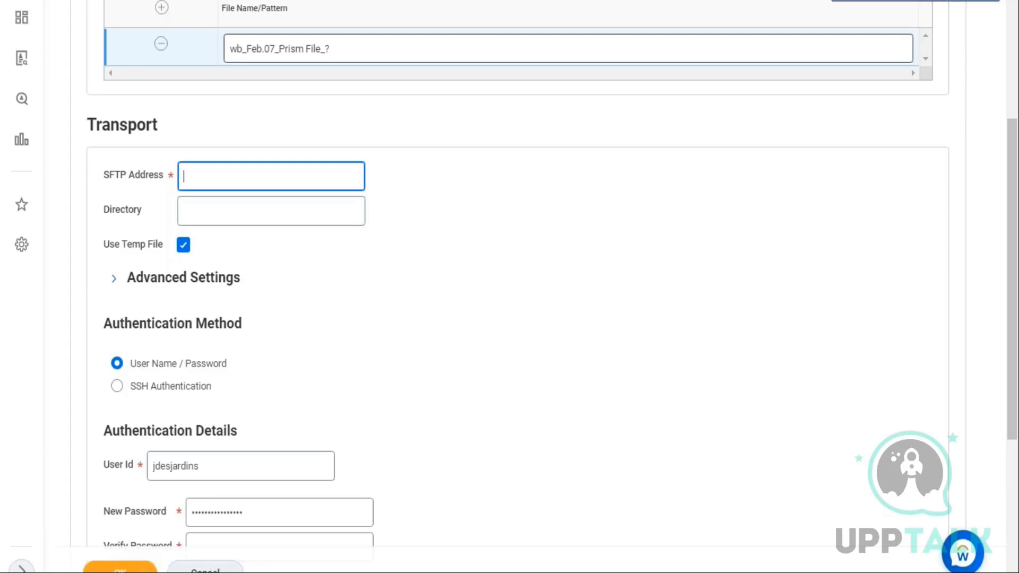
Enable the Delete After Retrieval option under File Utilities
{"action": "left_click_drag", "start_coordinate": [114, 247], "coordinate": [140, 247]}
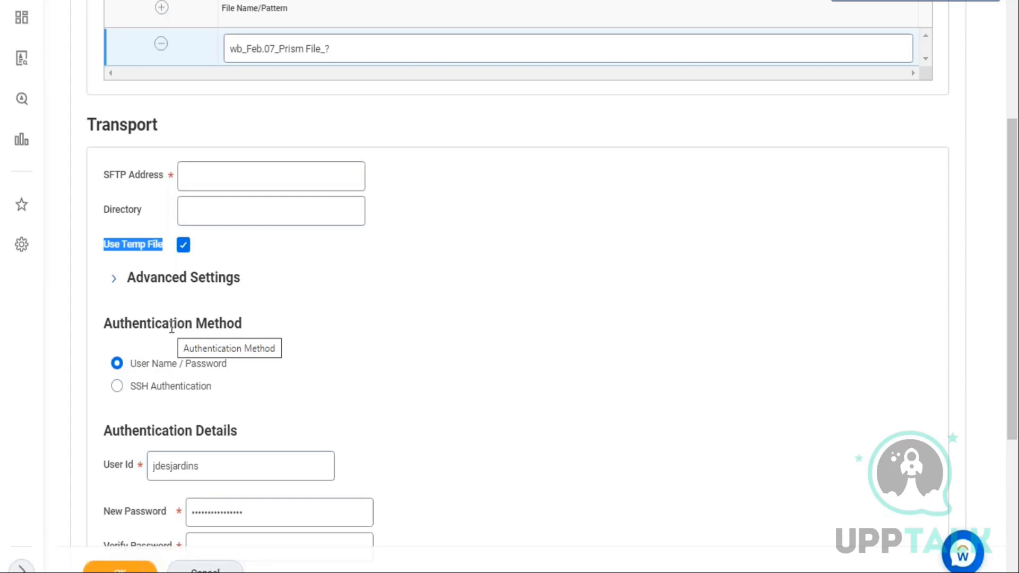
{"action": "scroll", "coordinate": [356, 384], "scroll_direction": "down", "scroll_amount": 5}
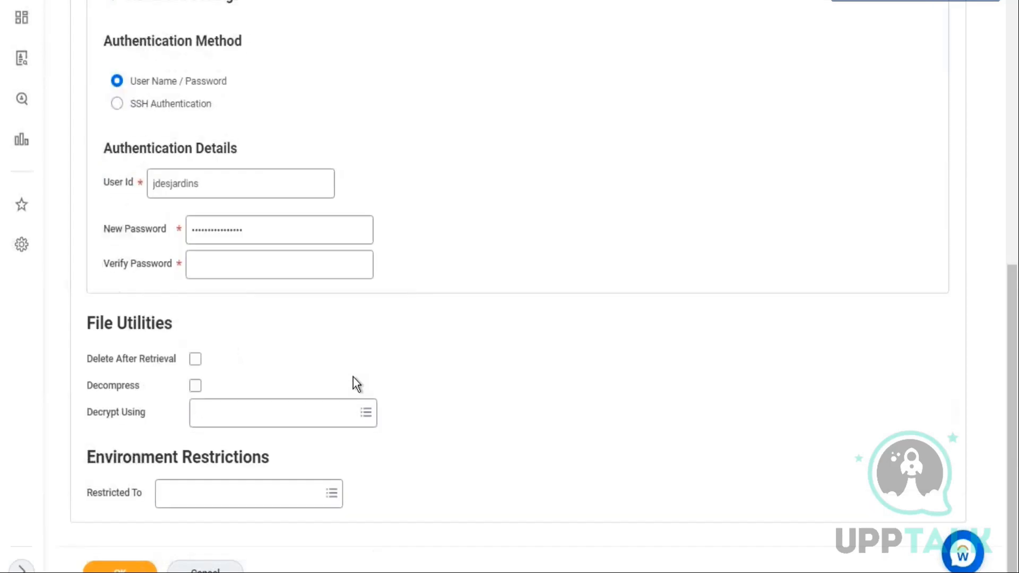
{"action": "left_click_drag", "start_coordinate": [97, 359], "coordinate": [163, 359]}
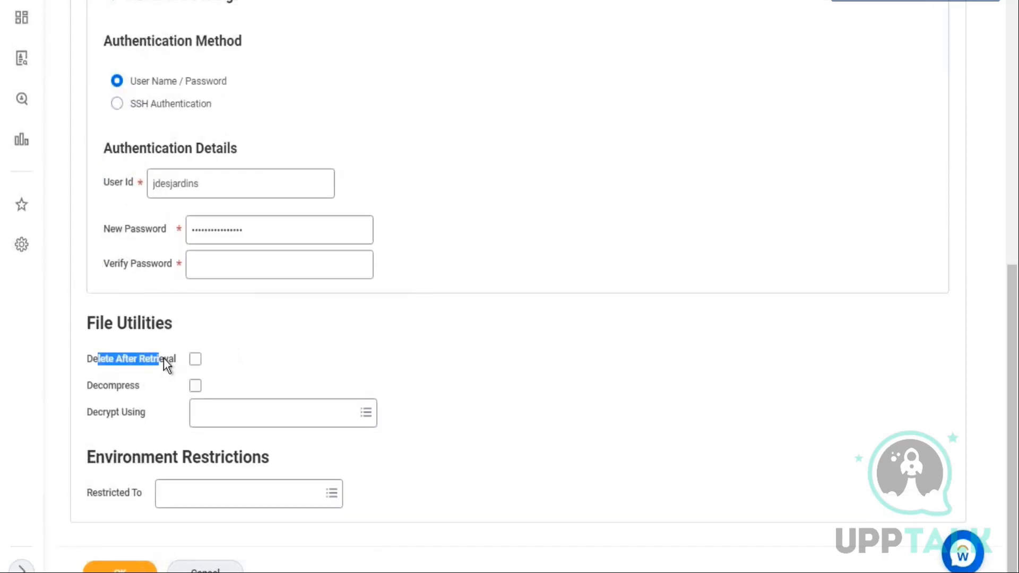
{"action": "left_click", "coordinate": [195, 360]}
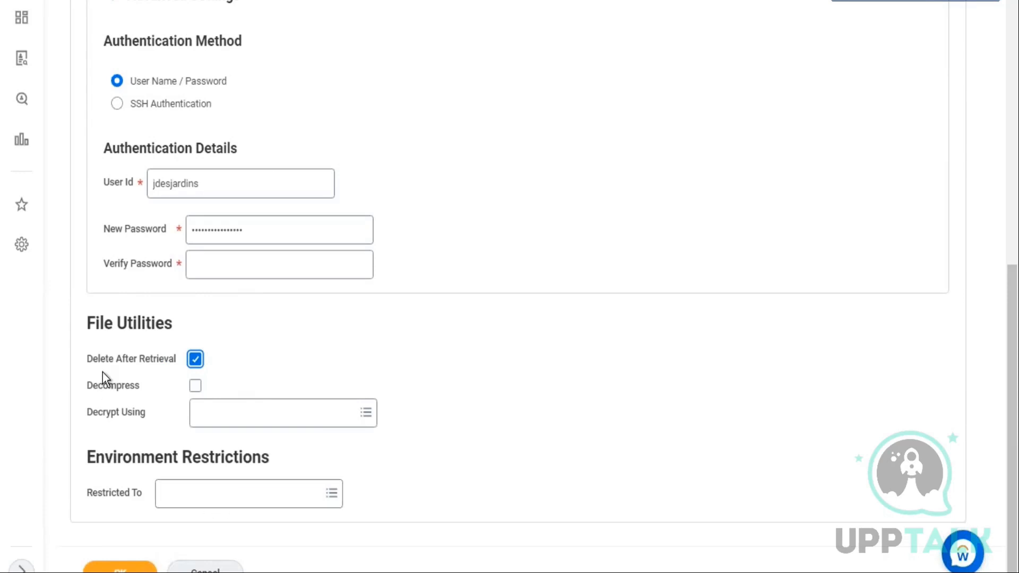
{"action": "left_click_drag", "start_coordinate": [83, 358], "coordinate": [166, 364]}
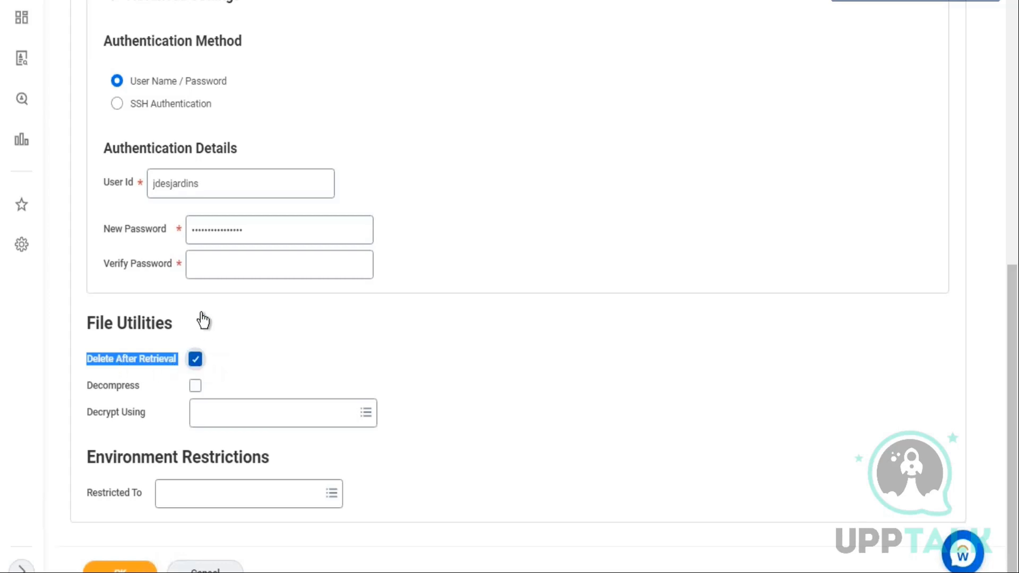
Examine the Use Temp File tooltip and the Delete After Retrieval option on the form
{"action": "scroll", "coordinate": [205, 322], "scroll_direction": "up", "scroll_amount": 10}
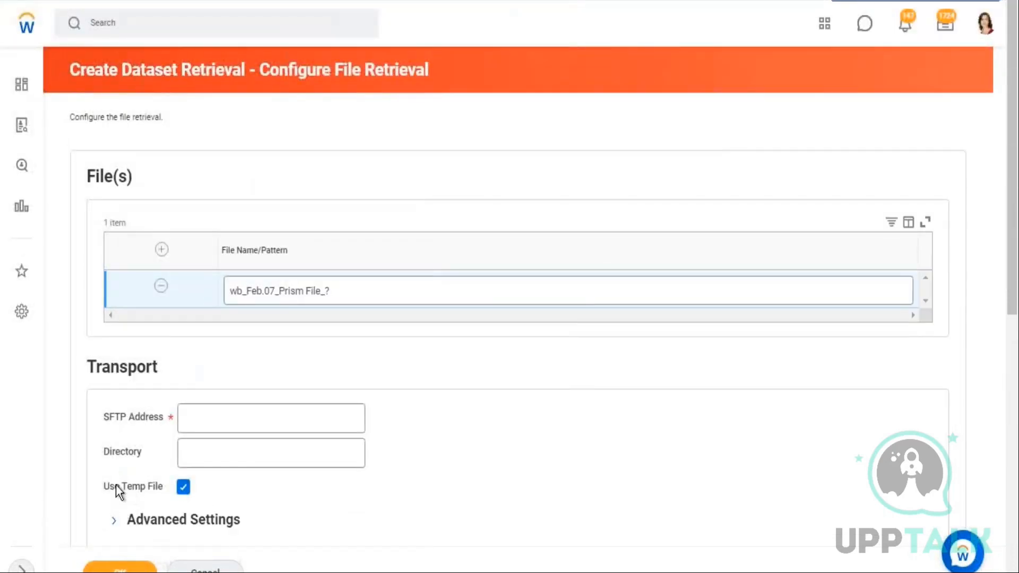
{"action": "left_click_drag", "start_coordinate": [149, 484], "coordinate": [155, 486]}
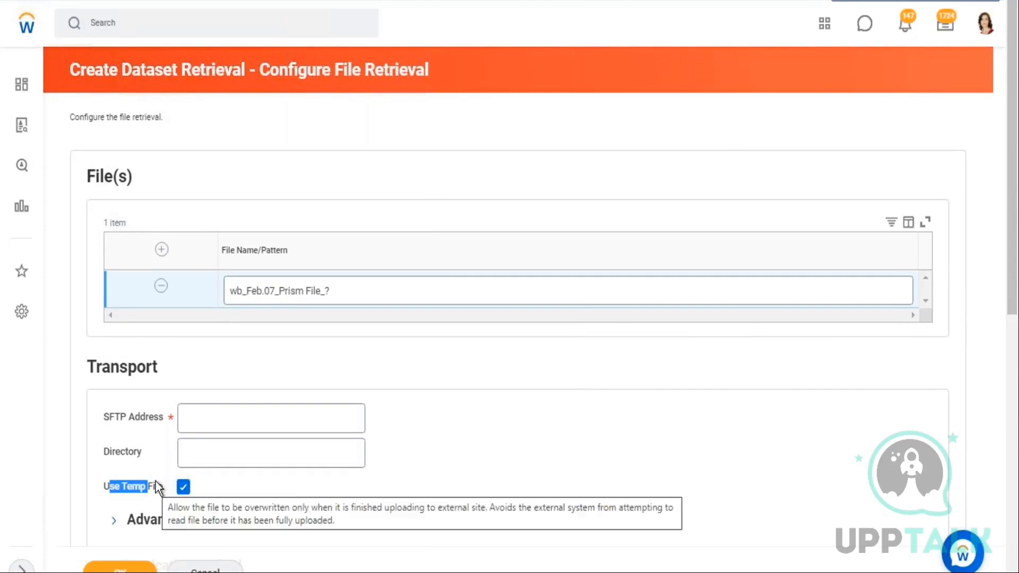
{"action": "scroll", "coordinate": [162, 407], "scroll_direction": "down", "scroll_amount": 10}
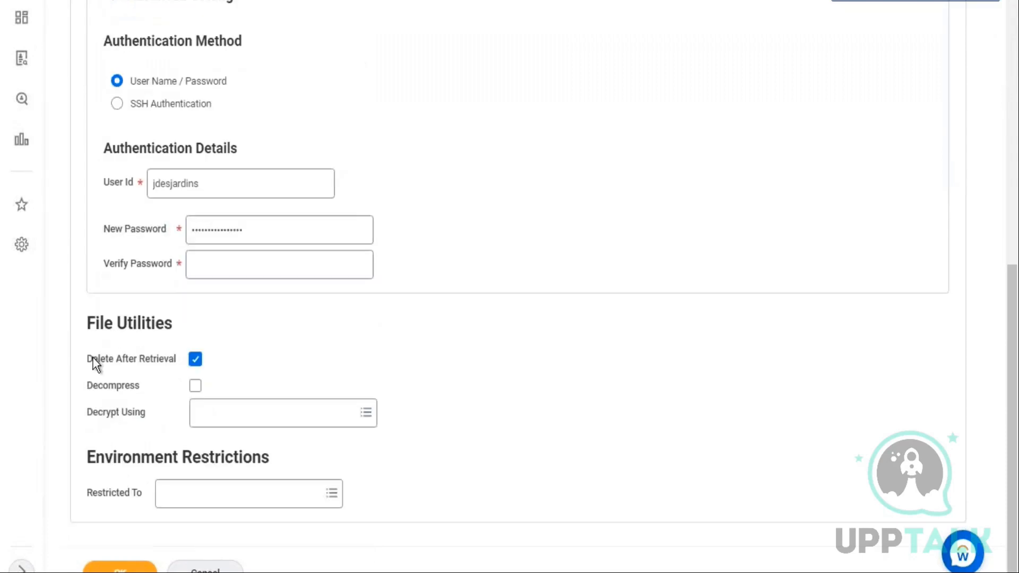
{"action": "left_click_drag", "start_coordinate": [94, 365], "coordinate": [141, 366]}
{"action": "left_click", "coordinate": [195, 361]}
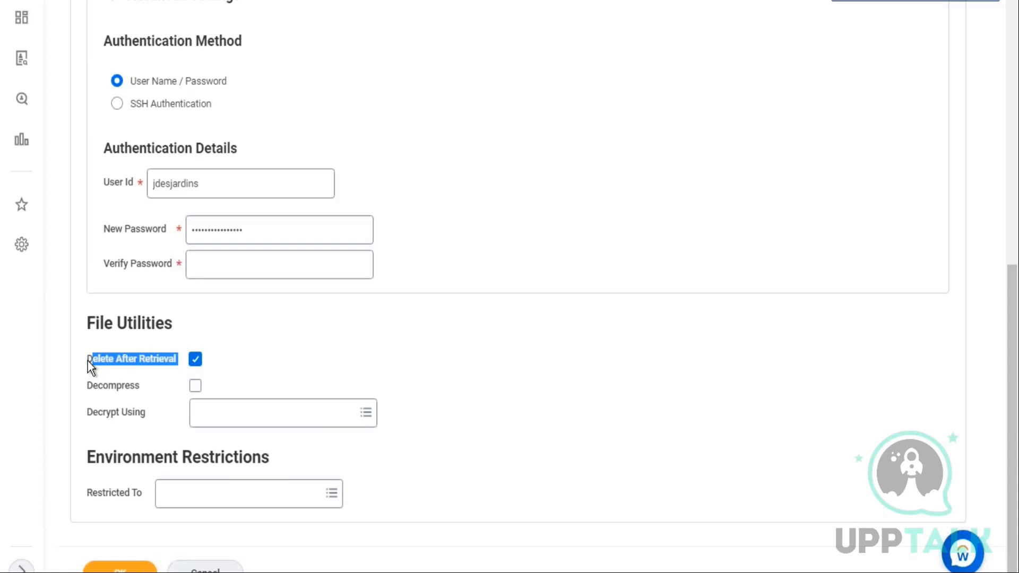
{"action": "left_click", "coordinate": [102, 361]}
{"action": "scroll", "coordinate": [137, 375], "scroll_direction": "up", "scroll_amount": 10}
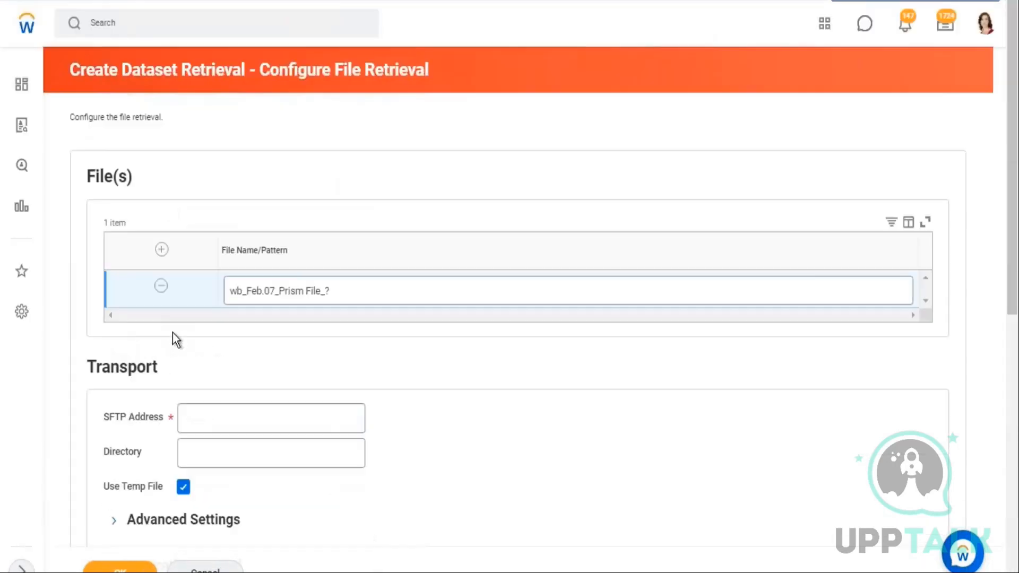
{"action": "scroll", "coordinate": [173, 335], "scroll_direction": "down", "scroll_amount": 5}
Return to the notes and add a B1 line '< Use Temp File - Writes the imported data to a temporary file in workday'
{"action": "left_click", "coordinate": [947, 1]}
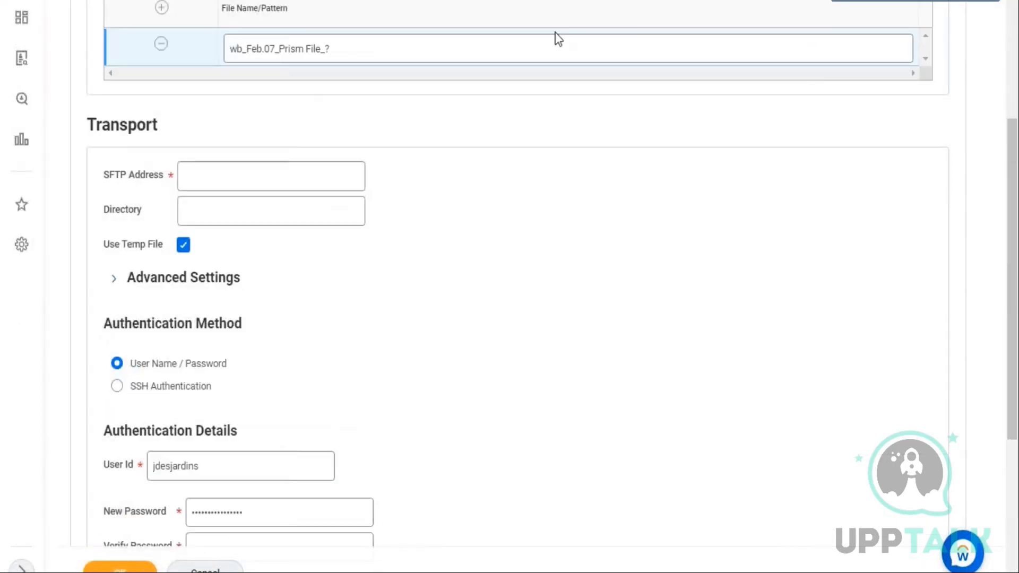
{"action": "double_click", "coordinate": [565, 159]}
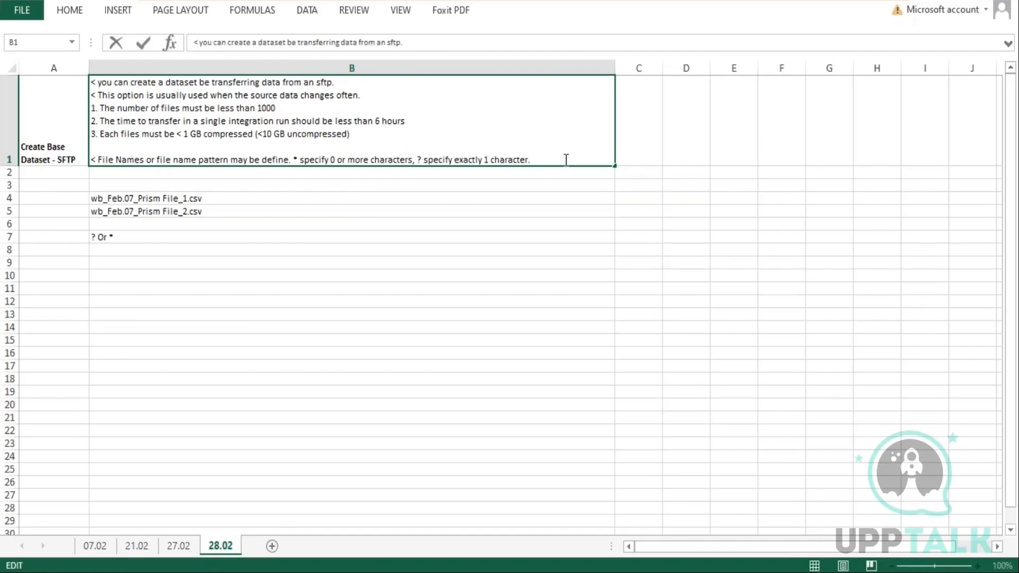
{"action": "type", "text": "< Use "}
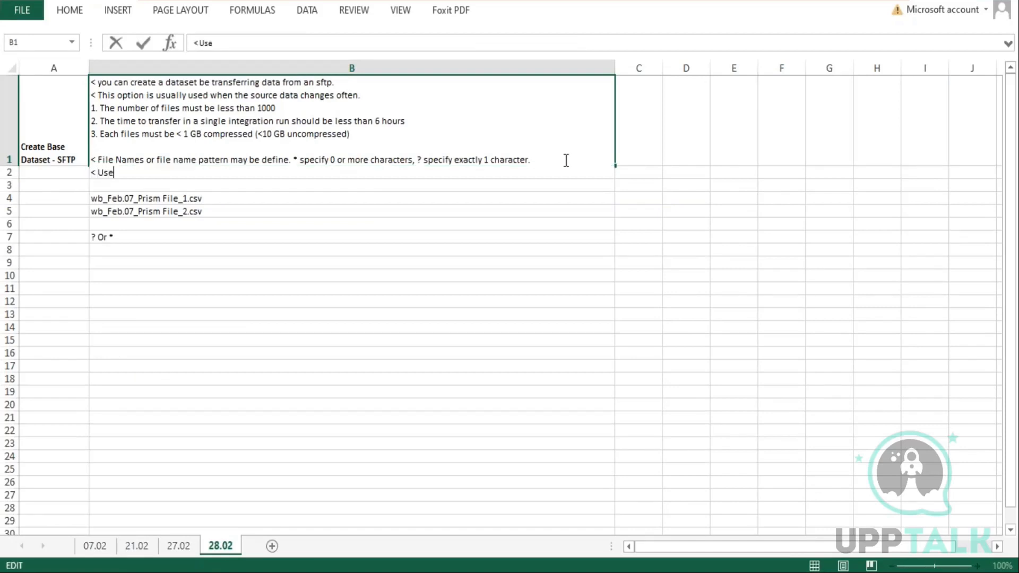
{"action": "type", "text": "Temp File - Wr"}
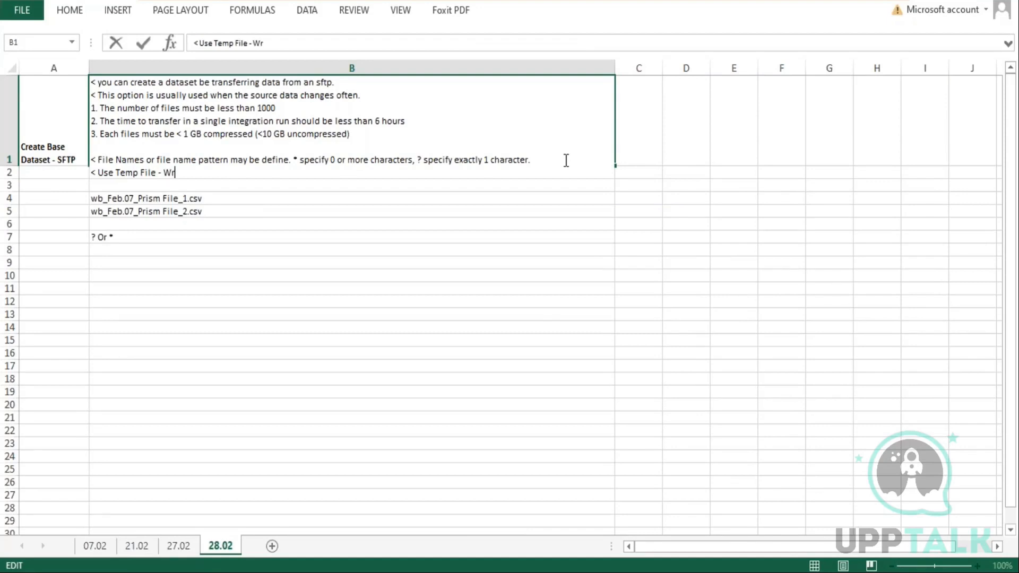
{"action": "type", "text": "ites the imported data to a temporary file in workday "}
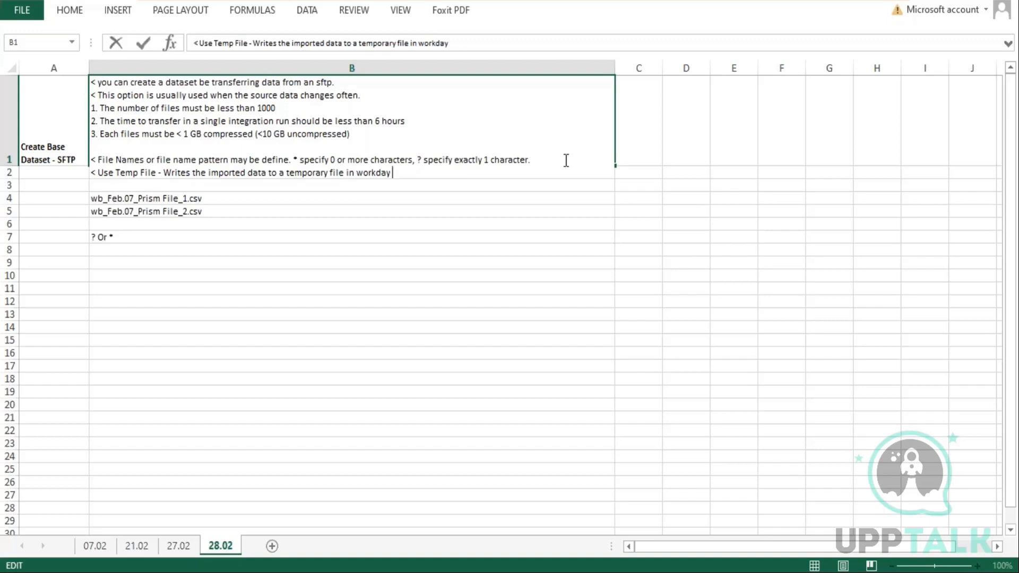
{"action": "type", "text": " . After the data"}
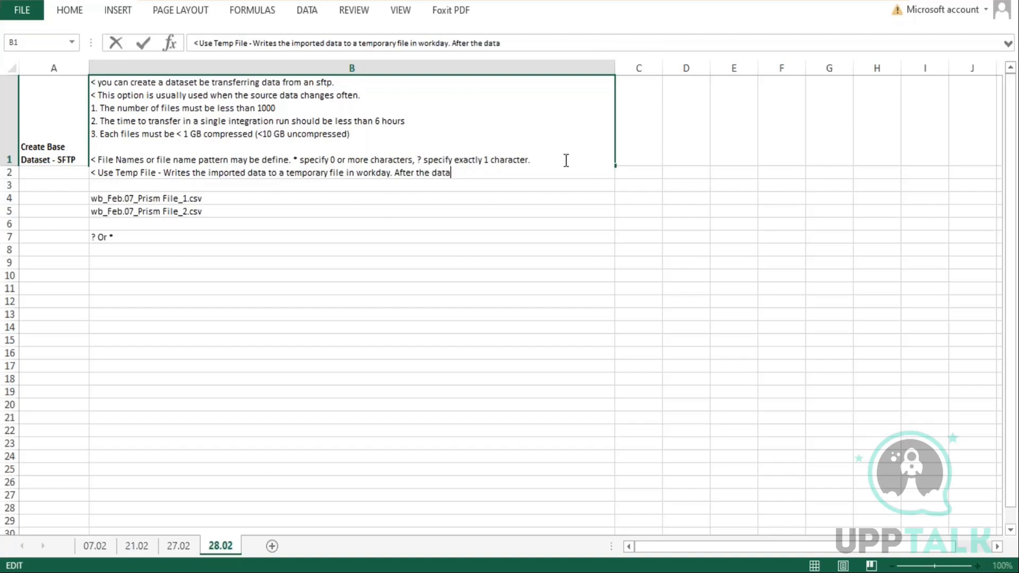
{"action": "type", "text": " import is com"}
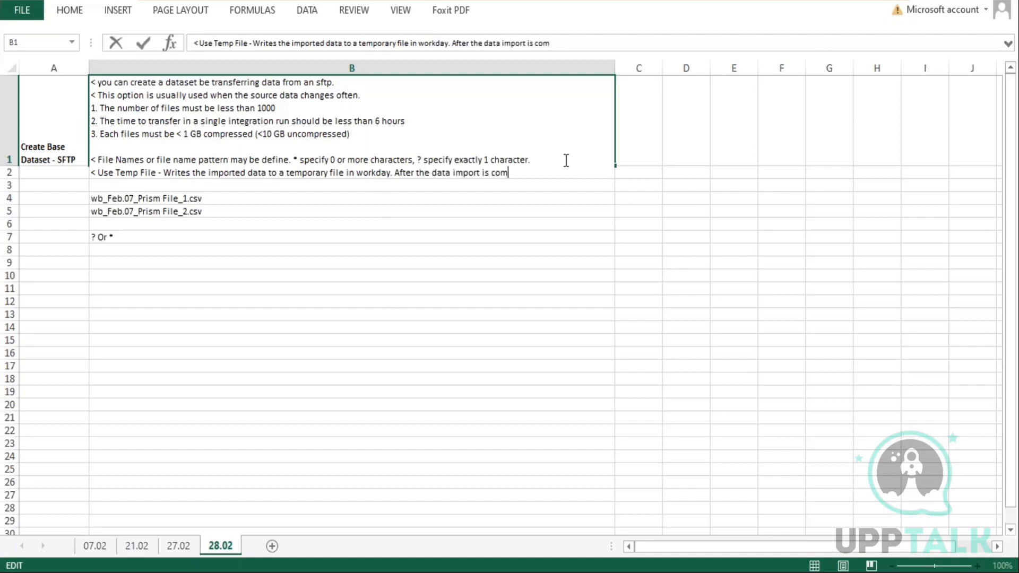
{"action": "type", "text": "plete, workda"}
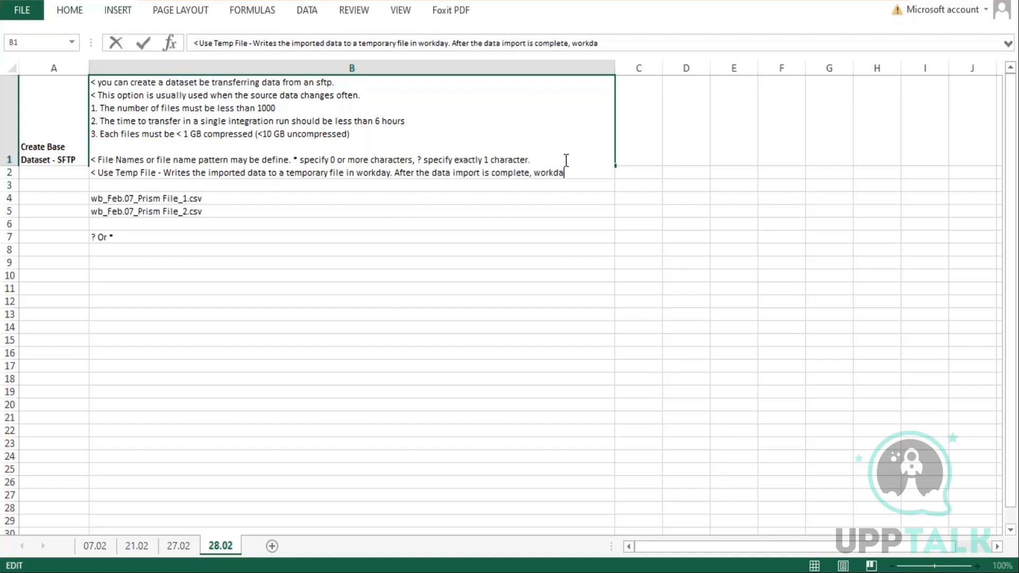
{"action": "type", "text": "y automatically ren"}
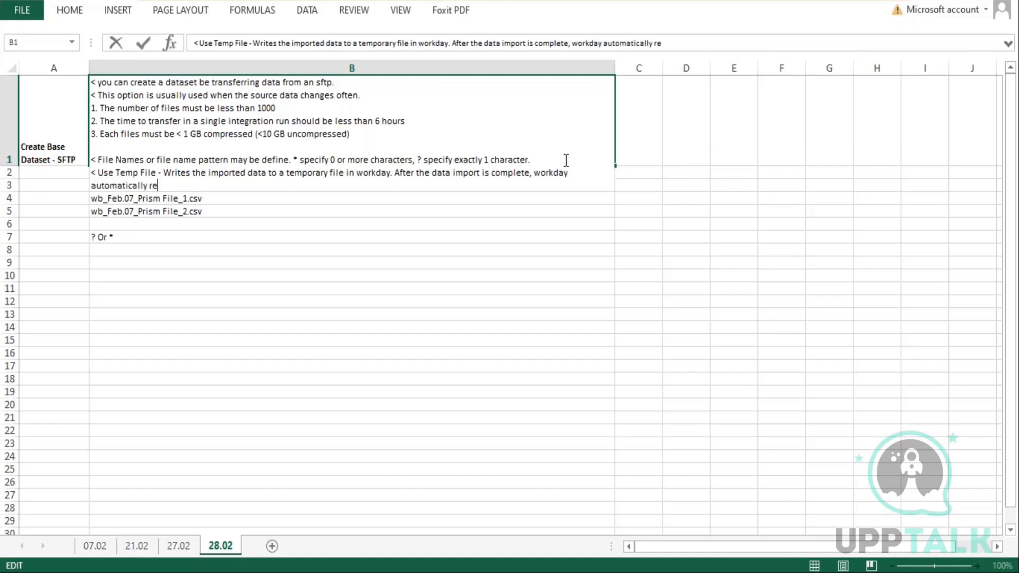
Continue the Use Temp File line with '. After the data import is complete, workday automatically removes the file.'
{"action": "key", "text": "BackSpace"}
{"action": "key", "text": "BackSpace"}
{"action": "type", "text": "emoves the file."}
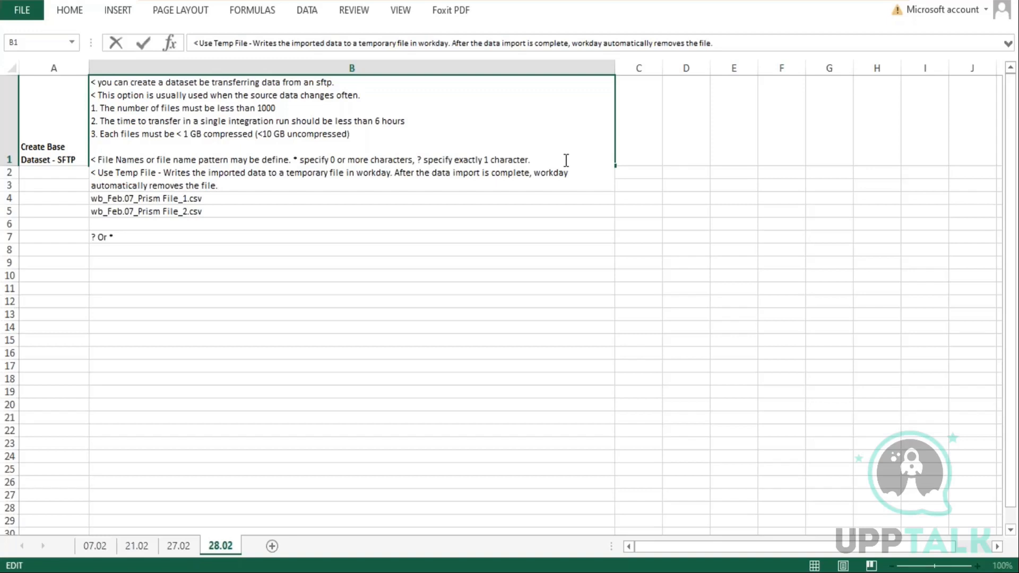
{"action": "type", "text": " You might"}
{"action": "type", "text": " want "}
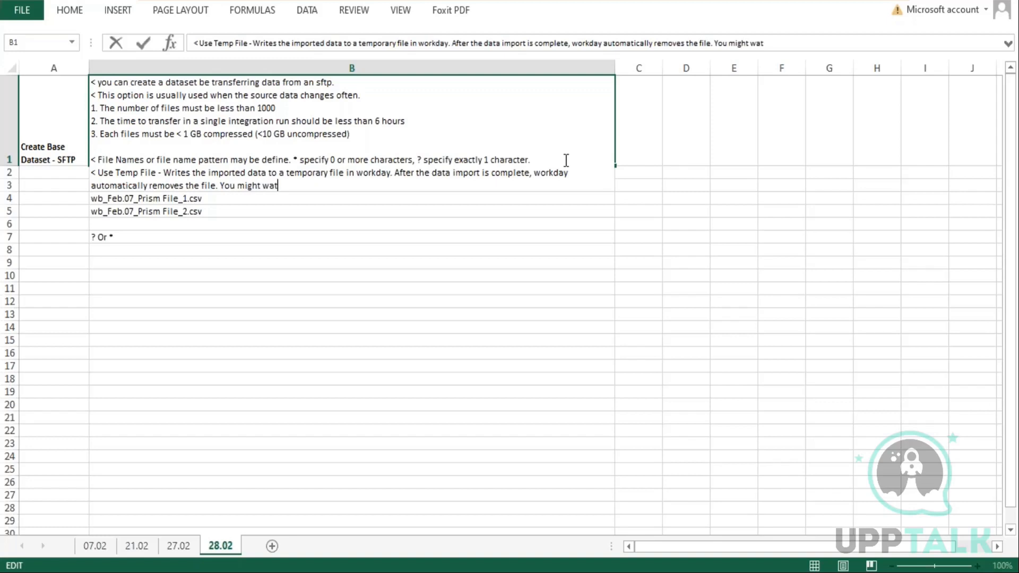
{"action": "type", "text": "to eba"}
Continue the Use Temp File line with 'You might want to enable this option'
{"action": "key", "text": "BackSpace"}
{"action": "key", "text": "BackSpace"}
{"action": "type", "text": "nable this option"}
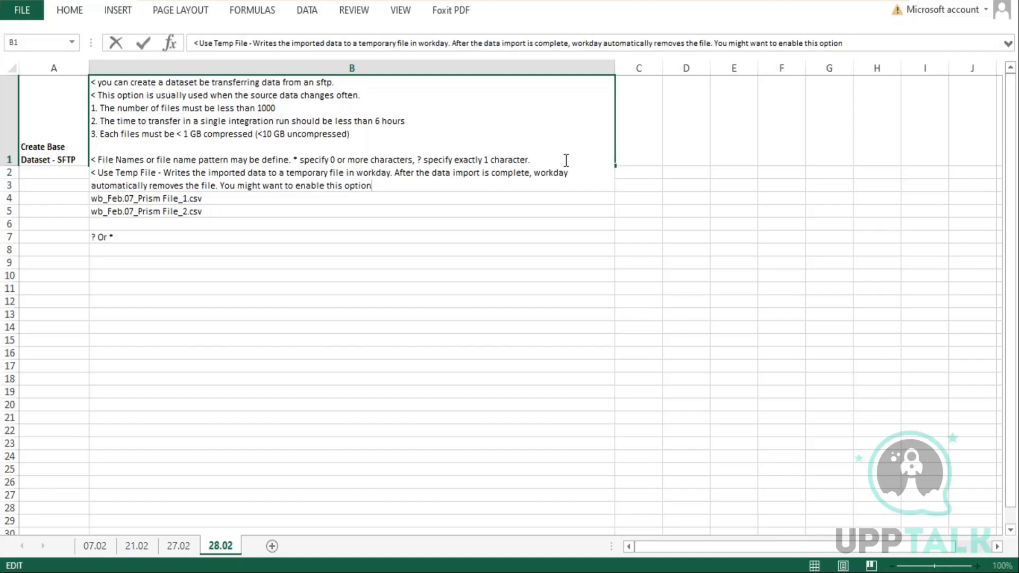
Continue the Use Temp File line with 'if data import takes a very long time and might not finish before'
{"action": "type", "text": "if data import takes lon"}
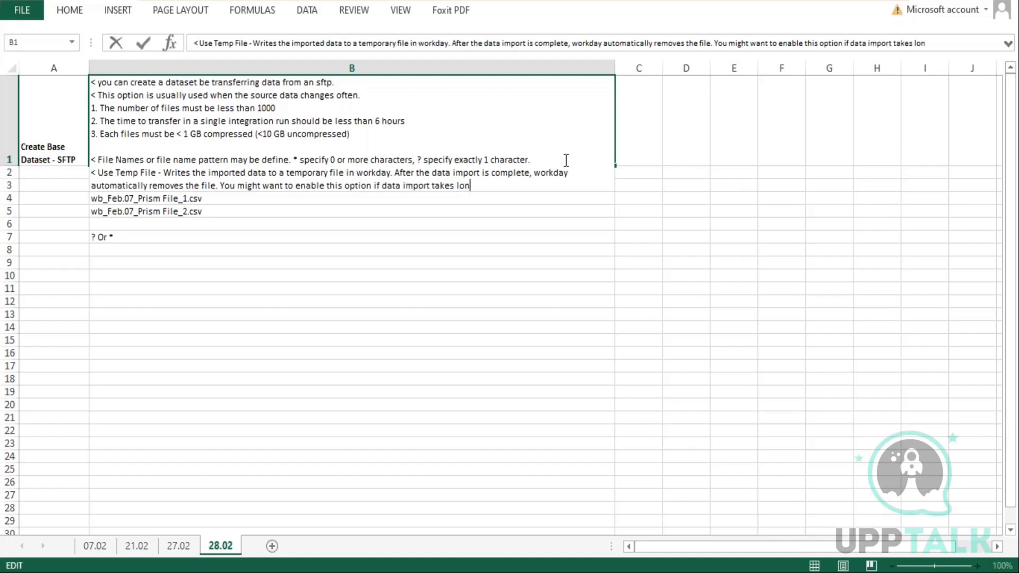
{"action": "key", "text": "BackSpace"}
{"action": "key", "text": "BackSpace"}
{"action": "key", "text": "BackSpace"}
{"action": "type", "text": "a very long time to"}
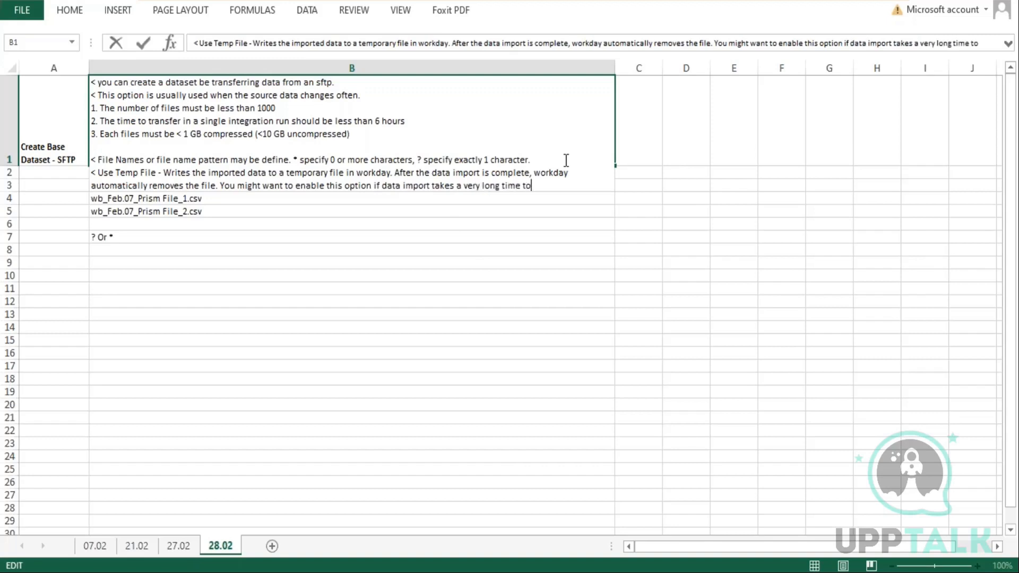
{"action": "key", "text": "BackSpace"}
{"action": "key", "text": "BackSpace"}
{"action": "type", "text": "and t"}
{"action": "key", "text": "BackSpace"}
{"action": "type", "text": "might on"}
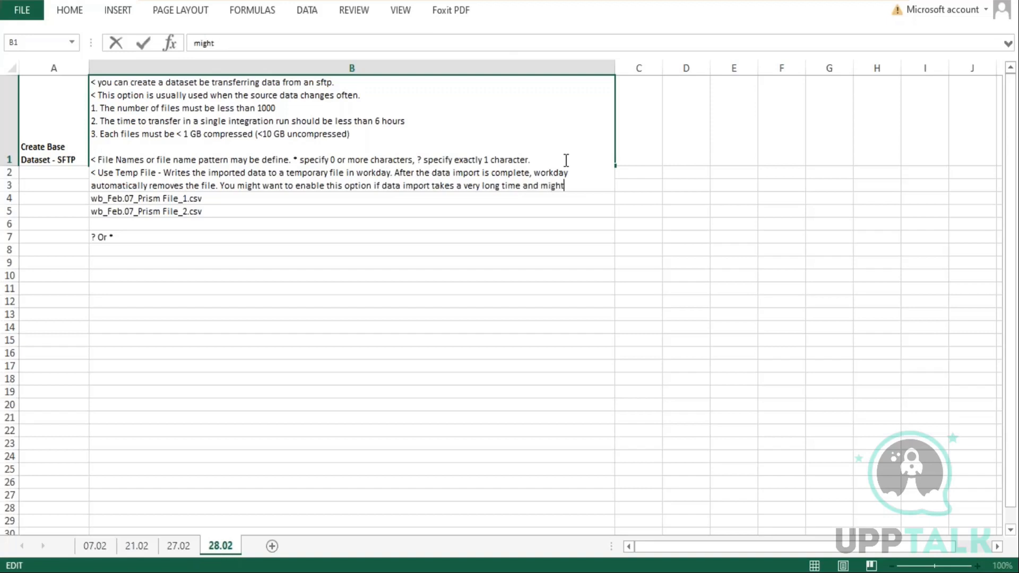
{"action": "key", "text": "BackSpace"}
{"action": "type", "text": "not finish be"}
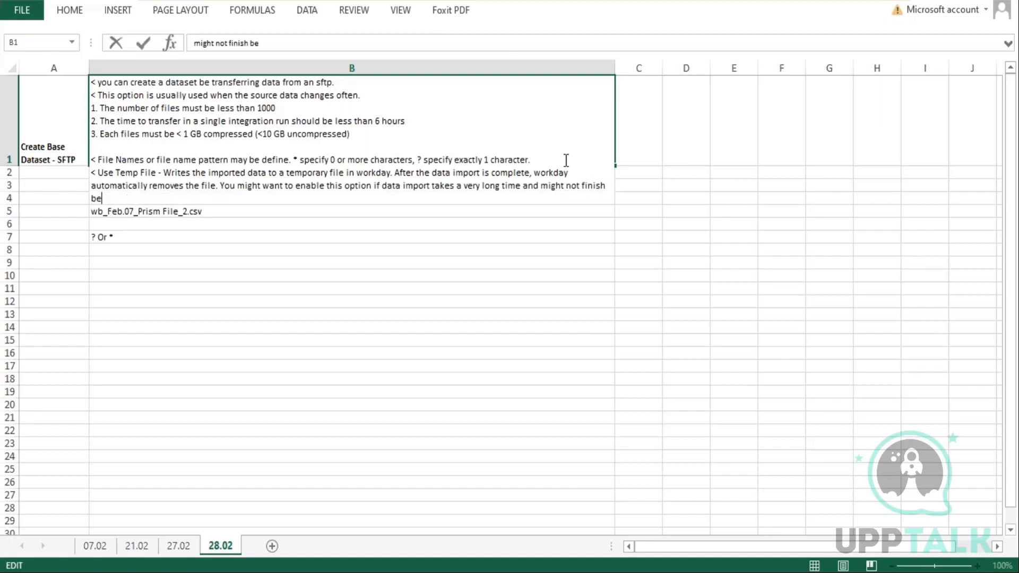
{"action": "type", "text": "fore the next sched"}
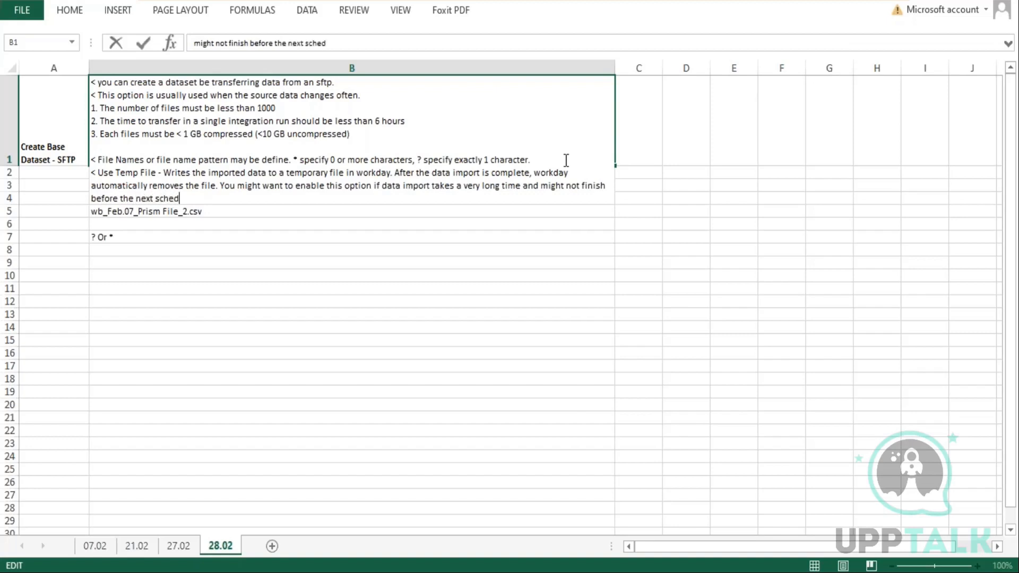
{"action": "type", "text": "ule time to impot"}
Finish the line with 'the next schedule time to import data from server.' and commit the cell
{"action": "key", "text": "BackSpace"}
{"action": "type", "text": "rt data from server."}
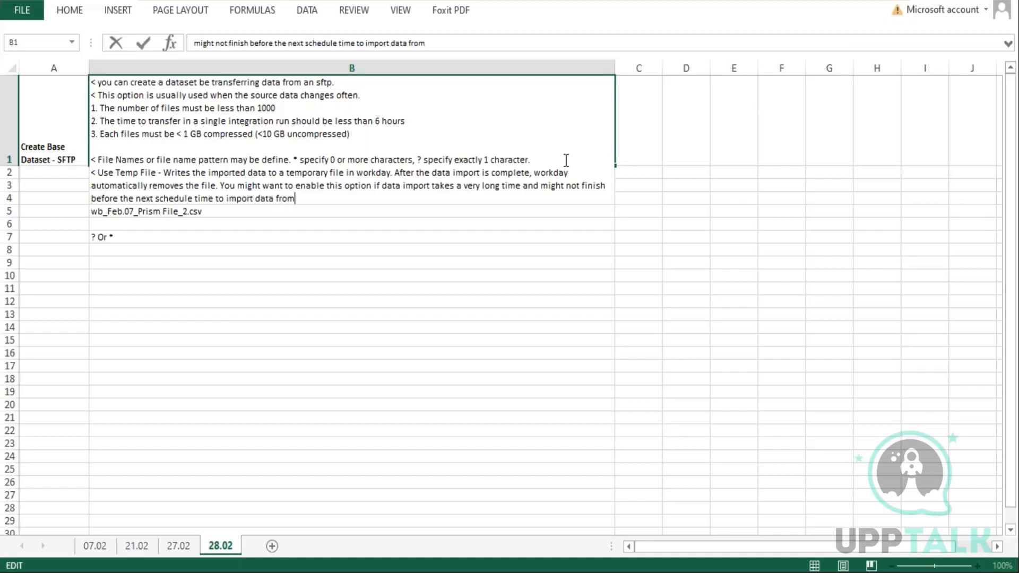
{"action": "key", "text": "Return"}
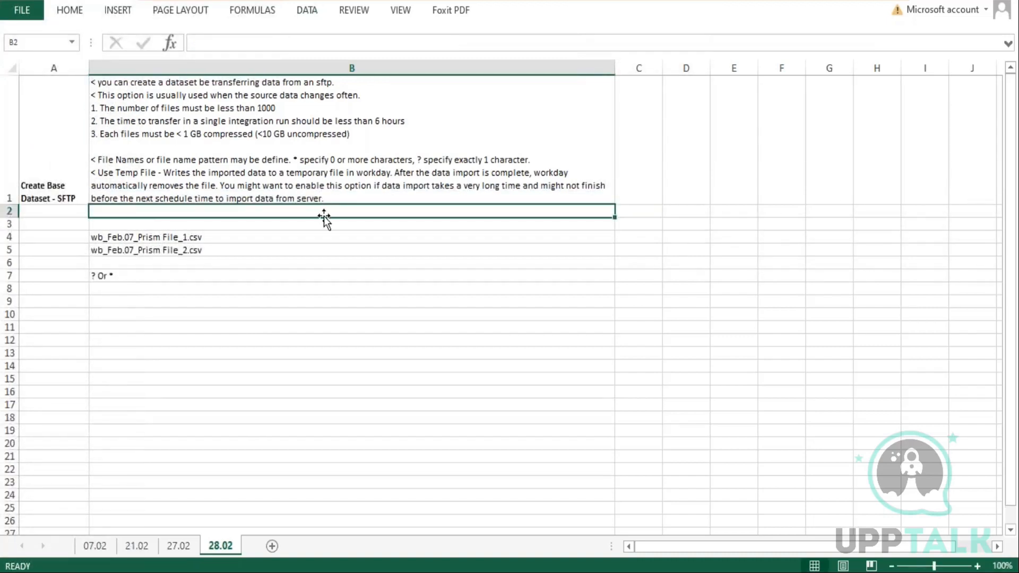
Add a new line in B1 reading '< Delete after Retreiveal - Deletes the files'
{"action": "key", "text": "Up"}
{"action": "key", "text": "F2"}
{"action": "key", "text": "alt+Return"}
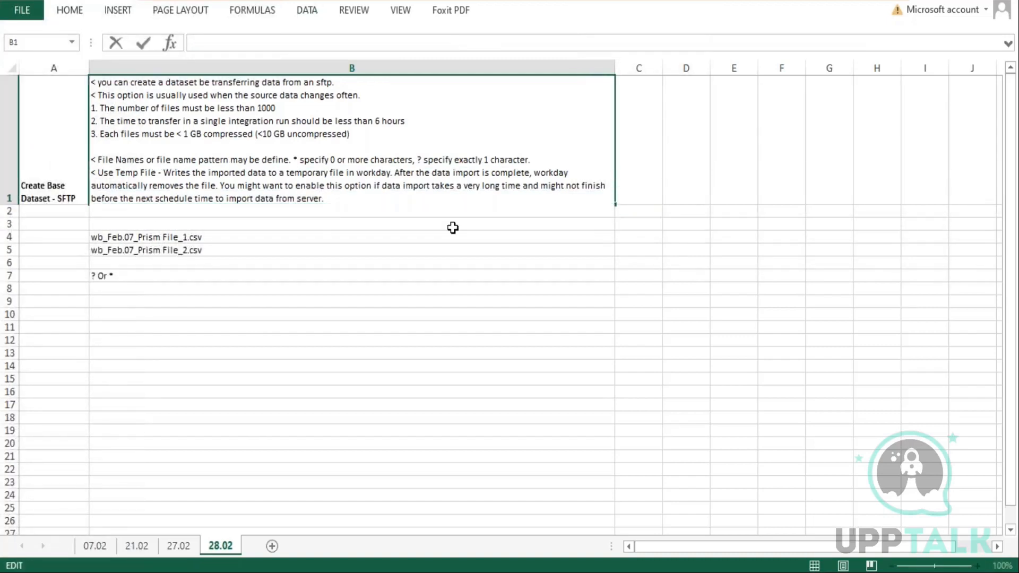
{"action": "type", "text": "< Delete after Retreiveal - "}
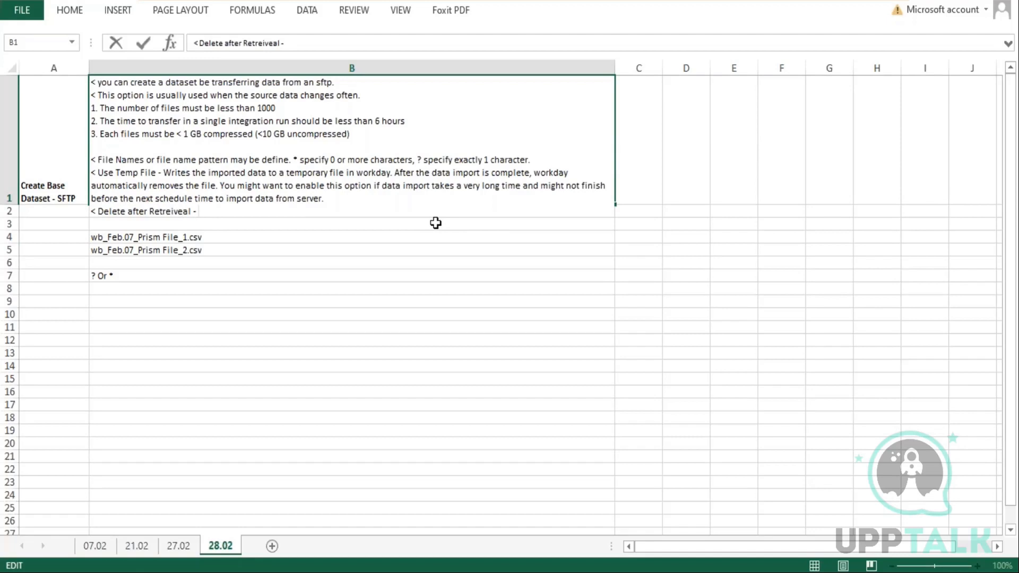
{"action": "type", "text": "Deletes the files o"}
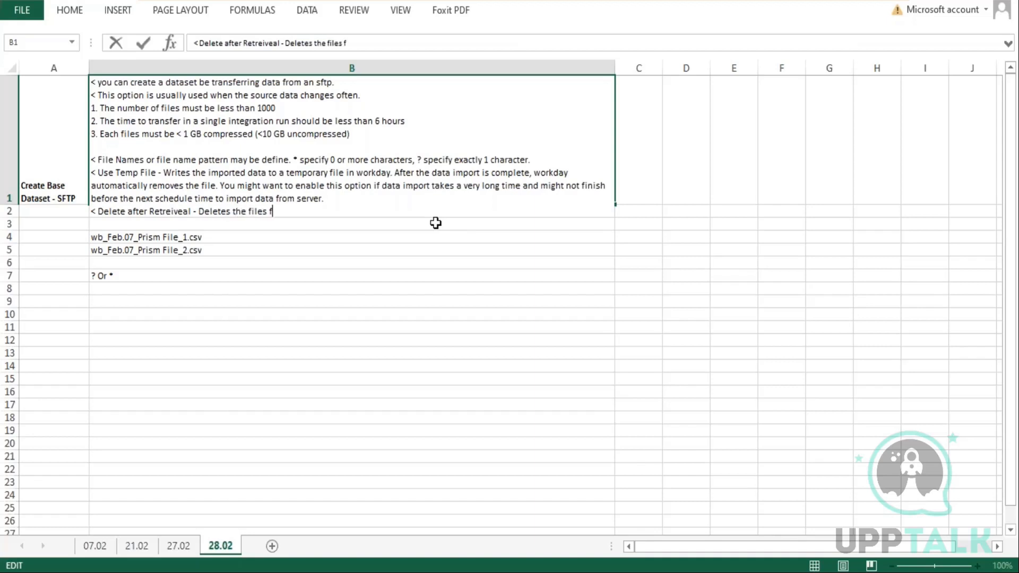
{"action": "type", "text": "n the SFTP serve"}
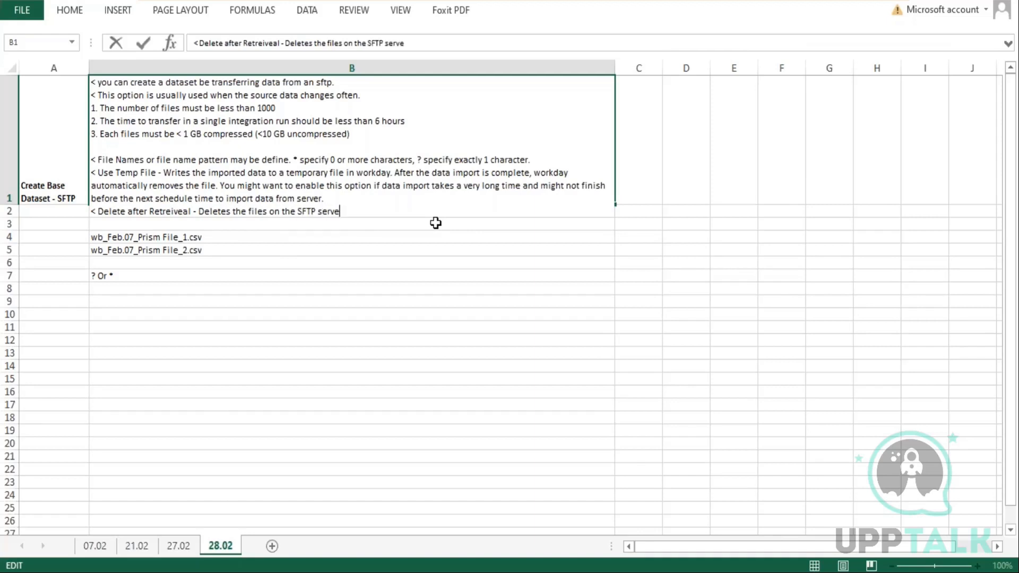
{"action": "type", "text": "r after the data is impo"}
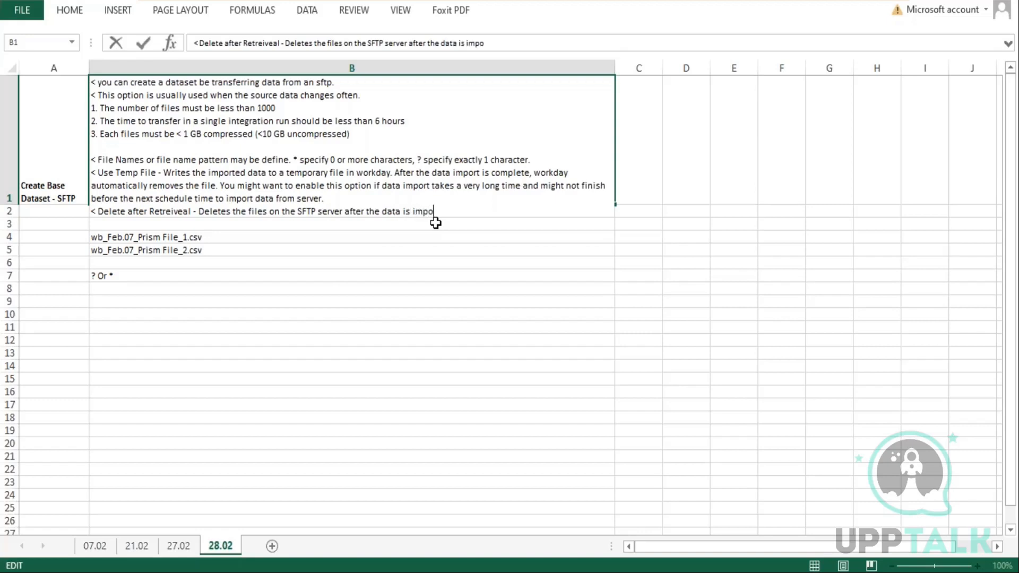
{"action": "type", "text": "rted into dataset."}
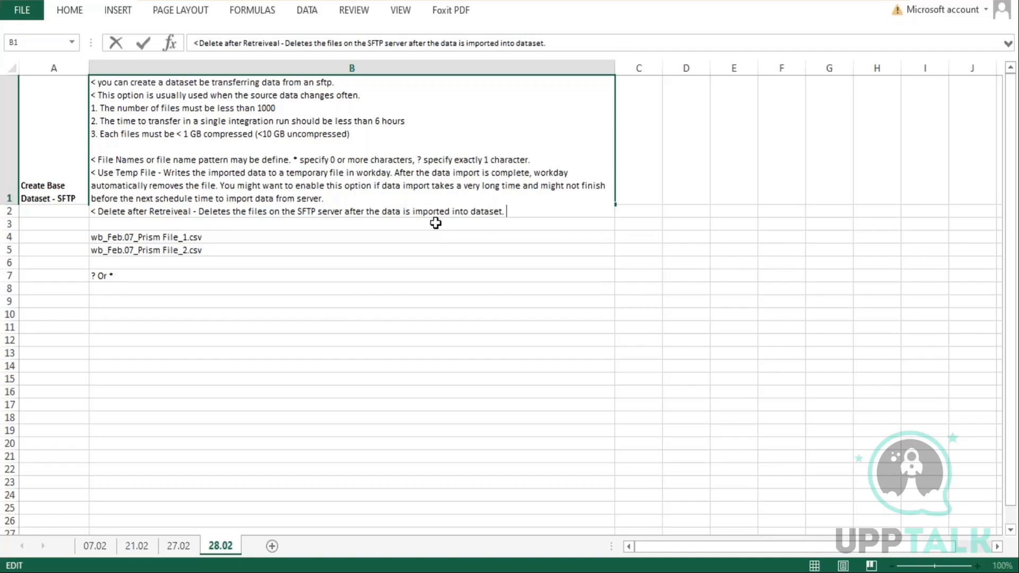
{"action": "type", "text": " If workday is not able to delete "}
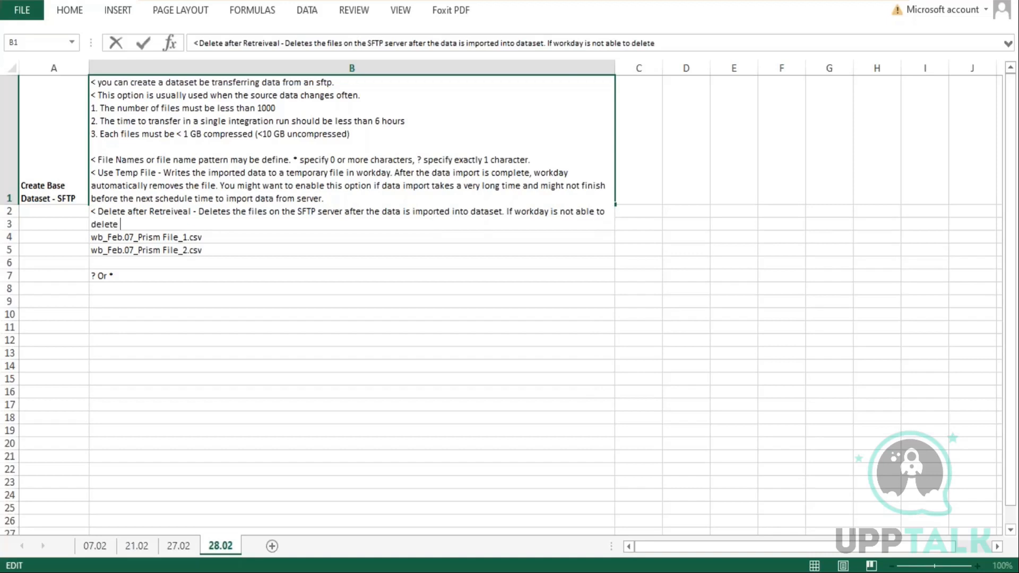
{"action": "type", "text": "the files "}
{"action": "type", "text": "the data"}
{"action": "type", "text": " retre"}
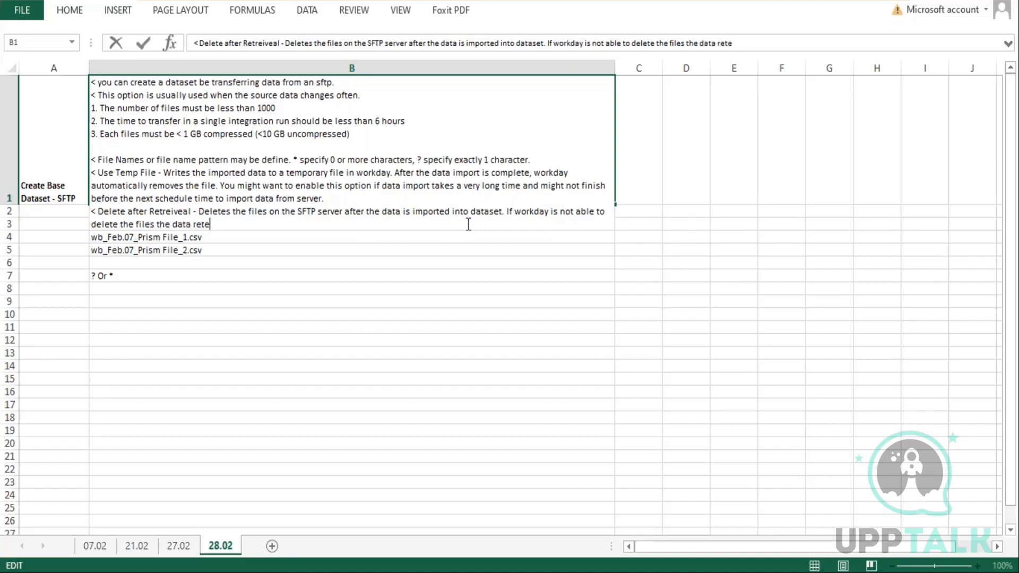
Add 'If workday is not able to delete the files the data retrieval fails.' and commit the cell
{"action": "key", "text": "BackSpace"}
{"action": "type", "text": "ieval fails."}
{"action": "key", "text": "Return"}
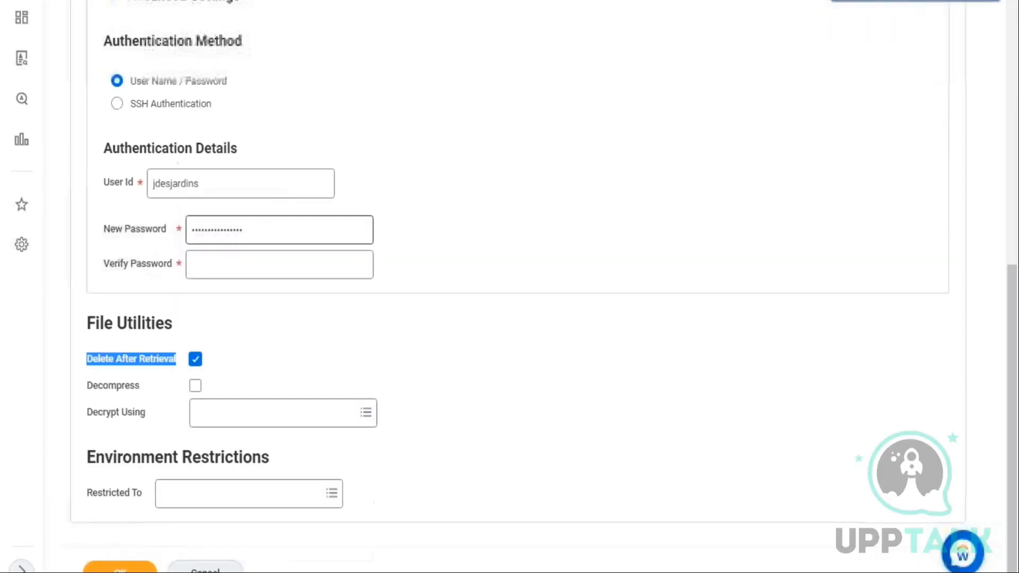
Review the File Utilities options, such as Delete After Retrieval and Decompress, on the retrieval form
{"action": "left_click", "coordinate": [184, 183]}
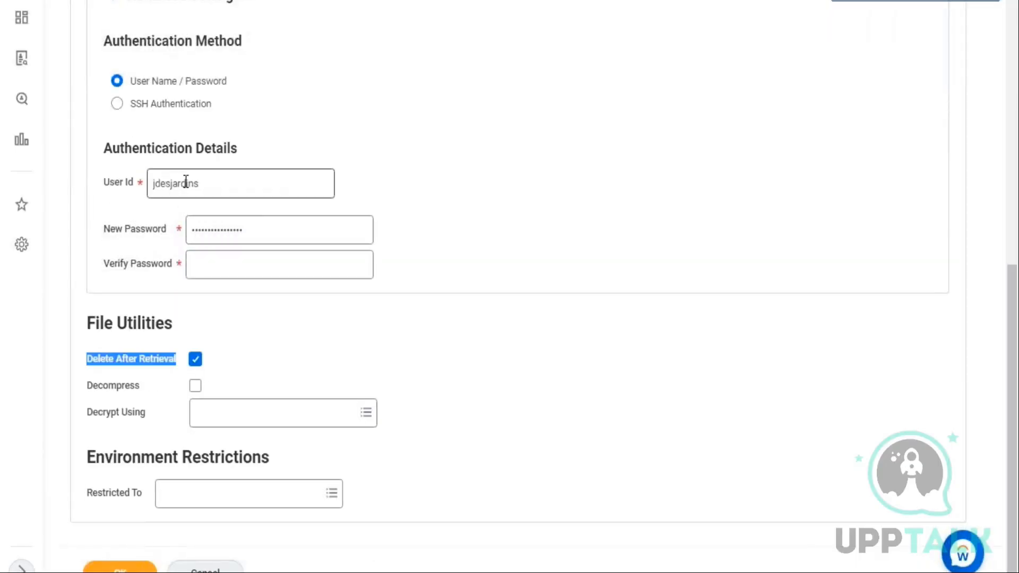
{"action": "double_click", "coordinate": [184, 183]}
{"action": "key", "text": "Down"}
{"action": "key", "text": "Return"}
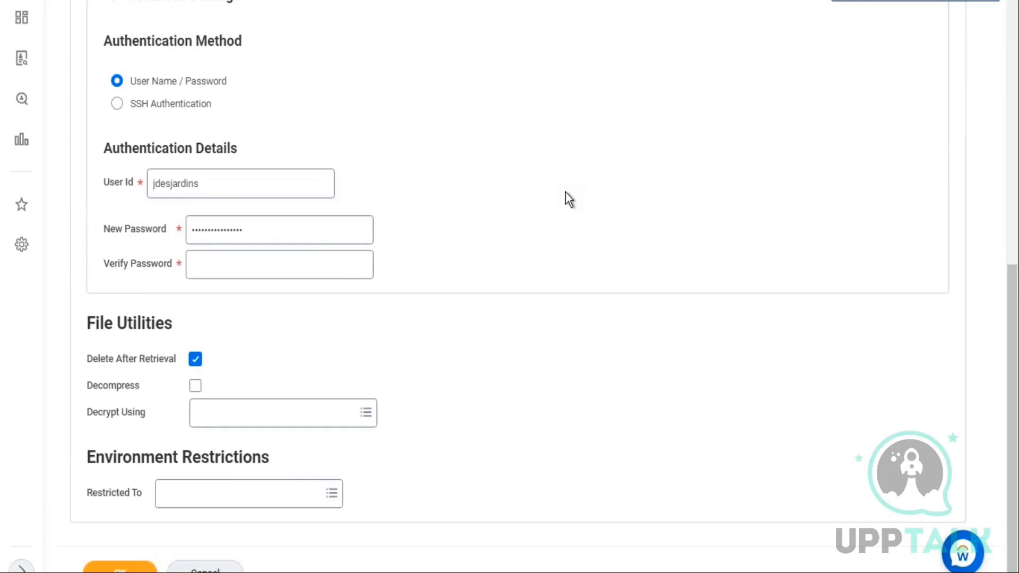
{"action": "left_click_drag", "start_coordinate": [90, 385], "coordinate": [136, 392]}
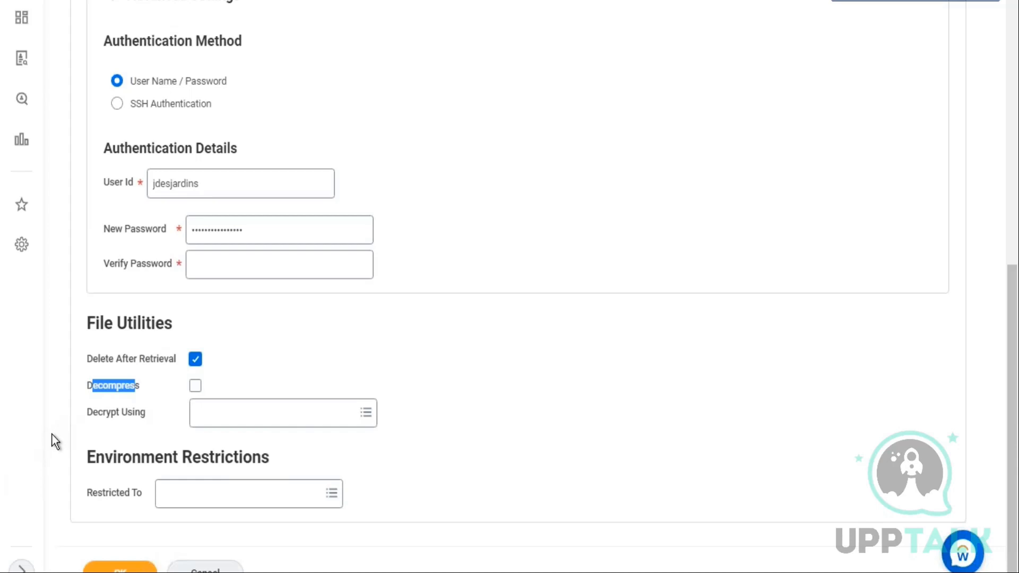
{"action": "scroll", "coordinate": [111, 413], "scroll_direction": "up", "scroll_amount": 10}
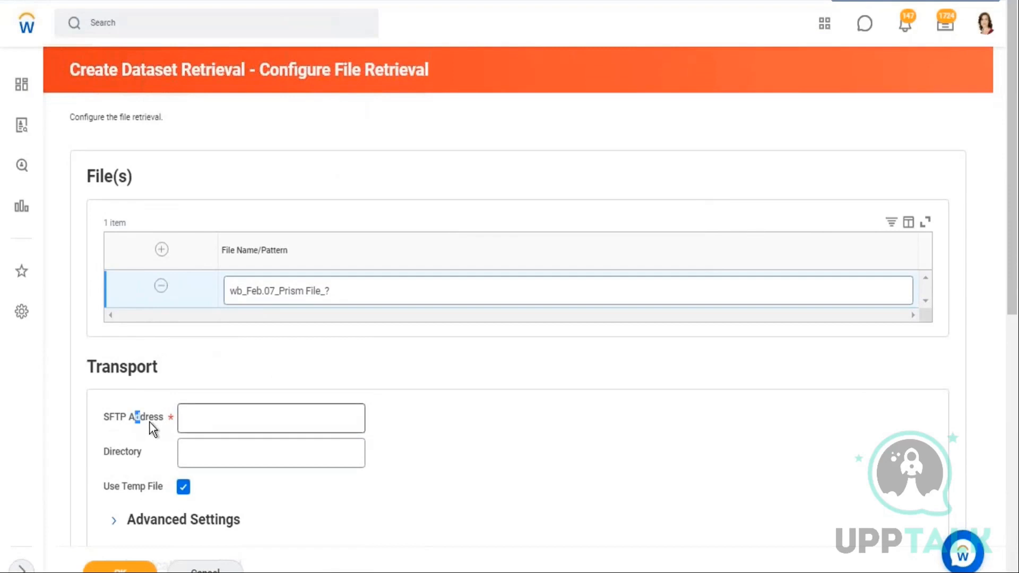
Cancel the Create Dataset Retrieval form and discard the changes
{"action": "left_click_drag", "start_coordinate": [193, 423], "coordinate": [228, 423]}
{"action": "left_click", "coordinate": [228, 423]}
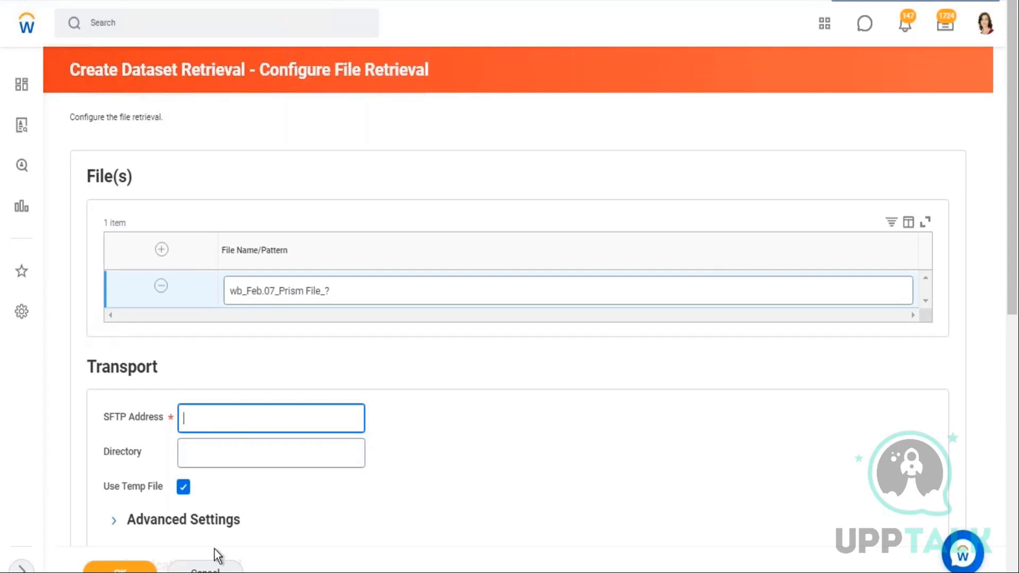
{"action": "scroll", "coordinate": [214, 557], "scroll_direction": "down", "scroll_amount": 4}
{"action": "left_click", "coordinate": [213, 569]}
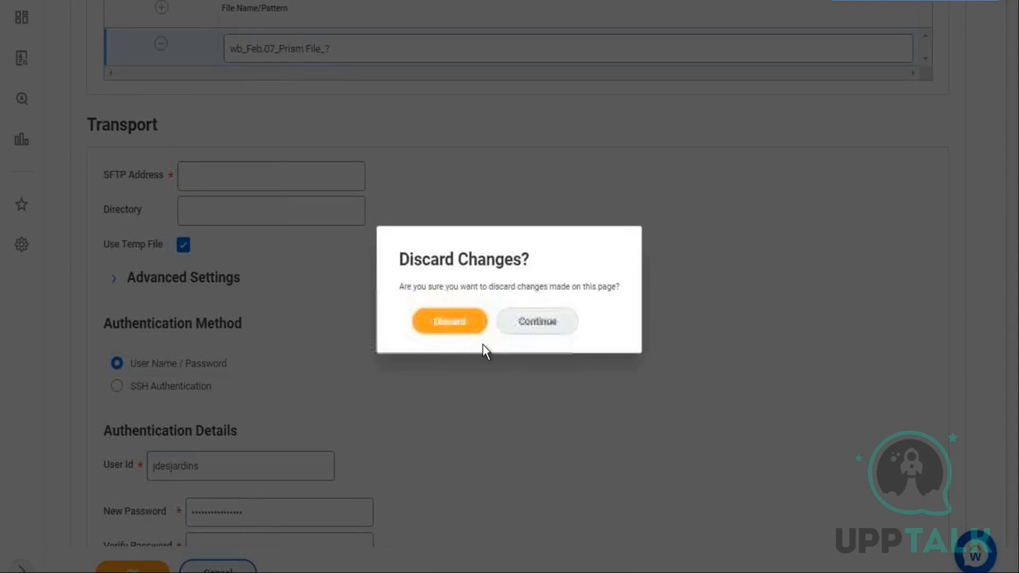
{"action": "left_click", "coordinate": [444, 327]}
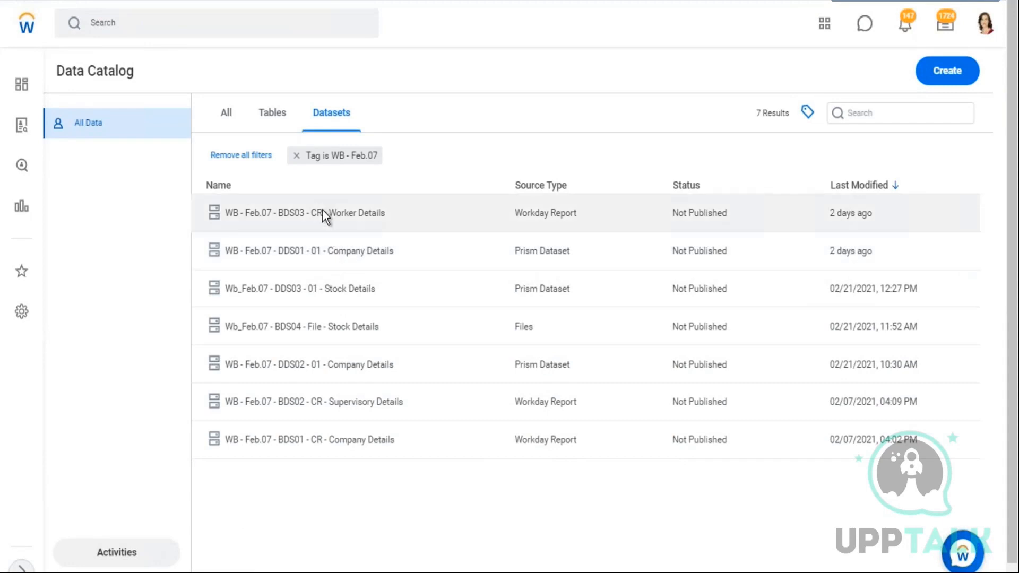
Open the WB - Feb.07 - BDS03 - CR - Worker Details dataset and view its integration details
{"action": "left_click", "coordinate": [323, 209]}
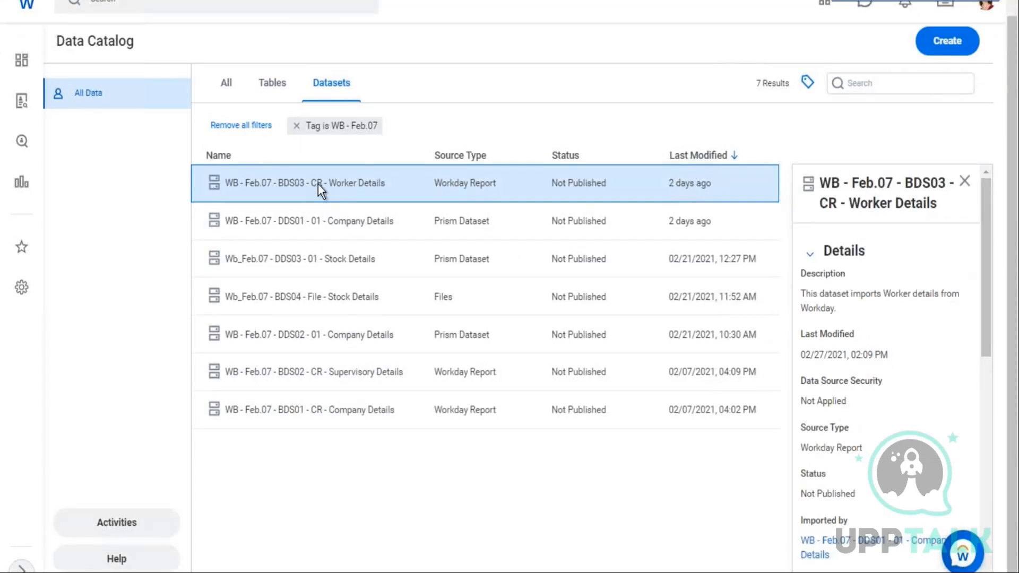
{"action": "right_click", "coordinate": [318, 183]}
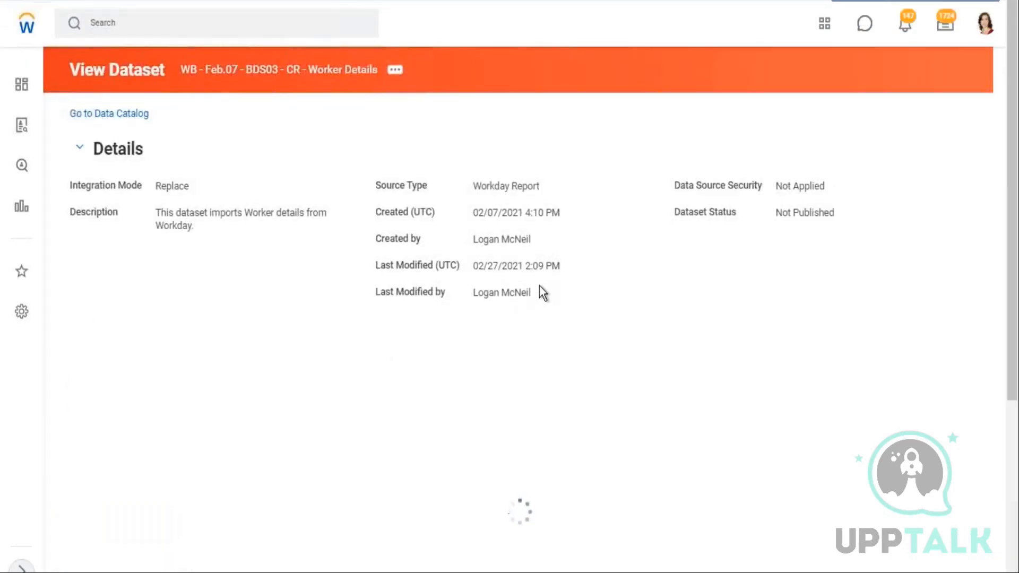
{"action": "scroll", "coordinate": [547, 300], "scroll_direction": "down", "scroll_amount": 2}
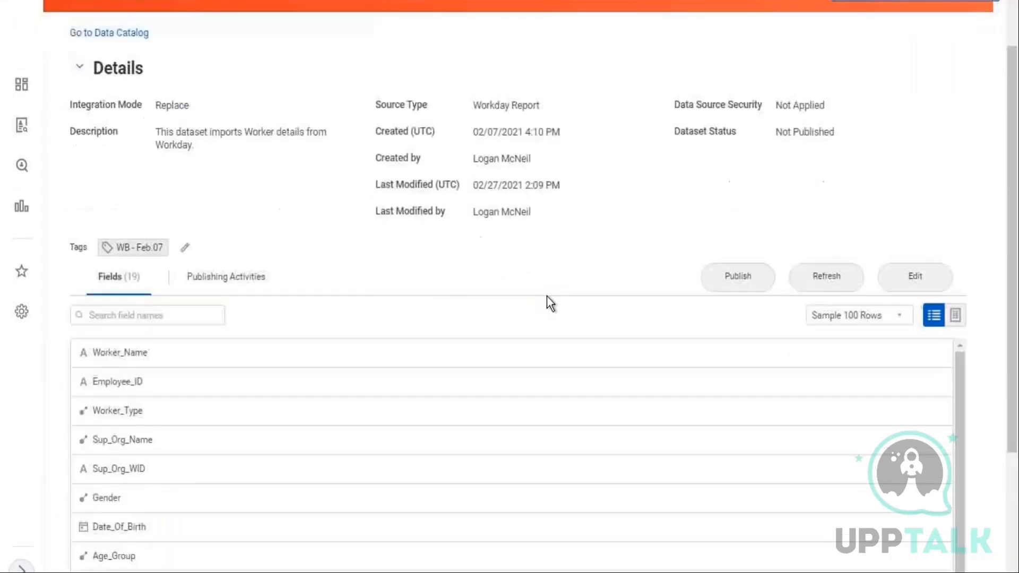
{"action": "scroll", "coordinate": [626, 314], "scroll_direction": "up", "scroll_amount": 2}
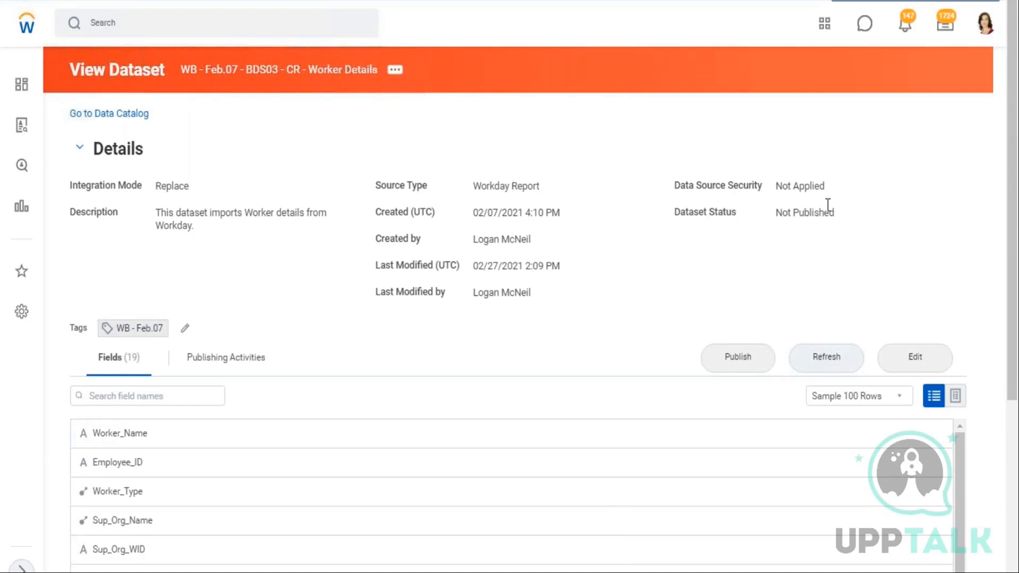
{"action": "left_click", "coordinate": [396, 72]}
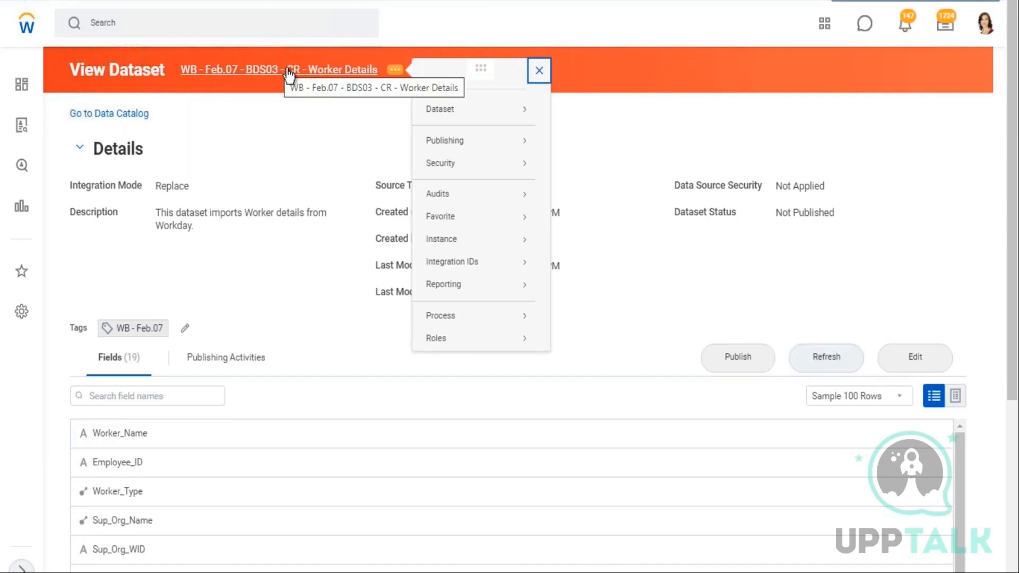
{"action": "mouse_move", "coordinate": [441, 111]}
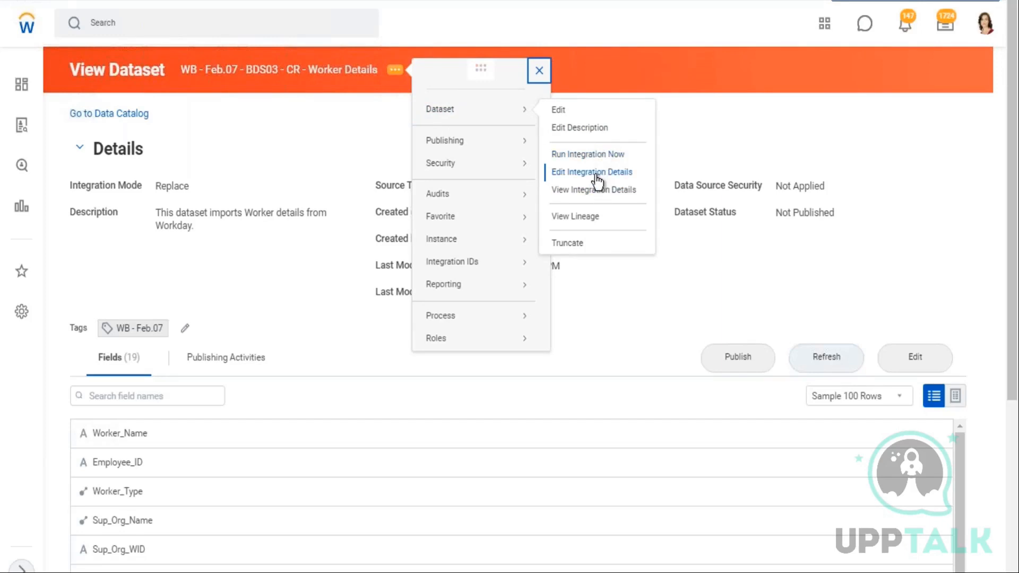
{"action": "left_click", "coordinate": [590, 196]}
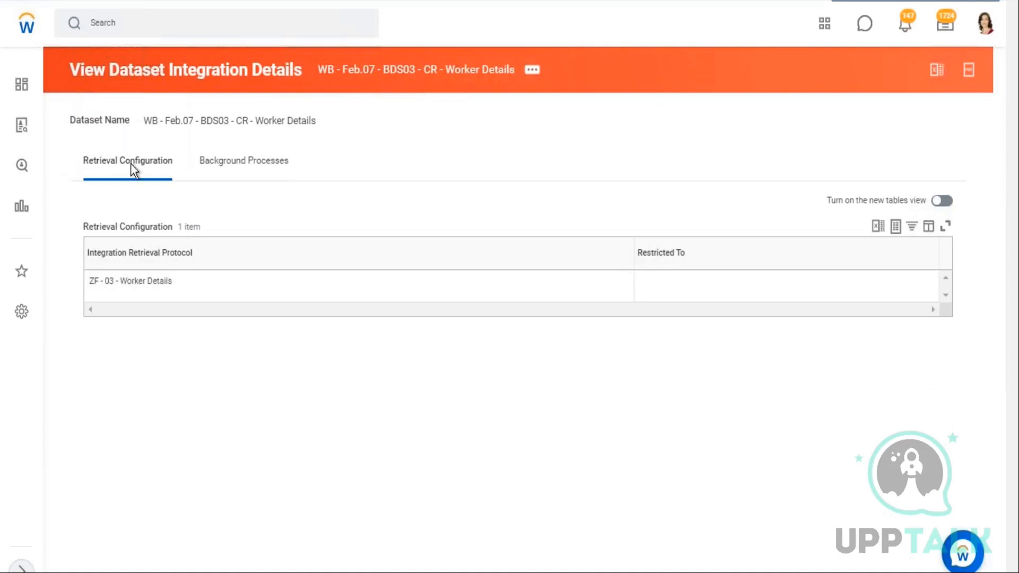
Review the dataset's retrieval configuration and its background process history
{"action": "left_click_drag", "start_coordinate": [84, 161], "coordinate": [150, 164]}
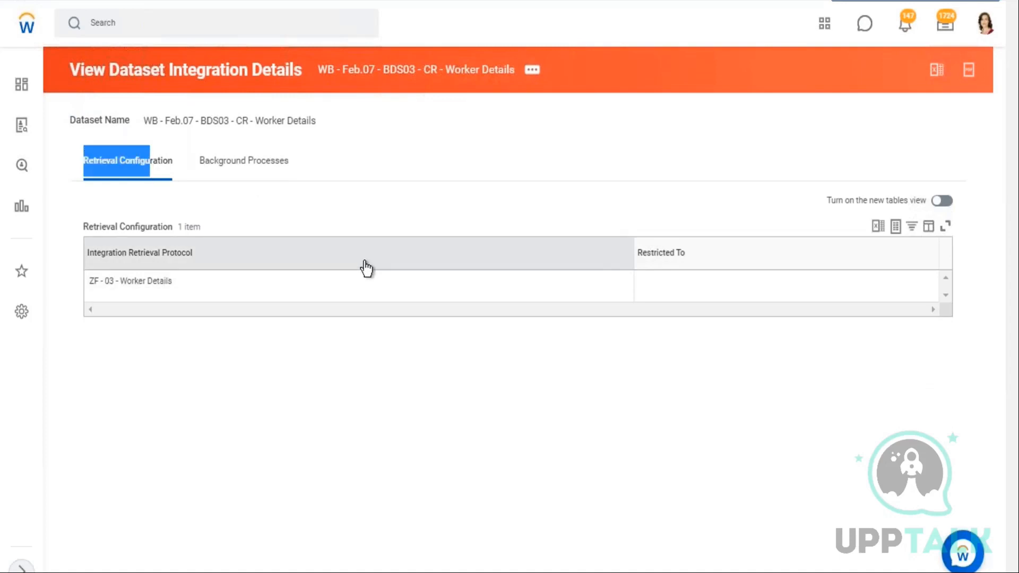
{"action": "left_click", "coordinate": [234, 169]}
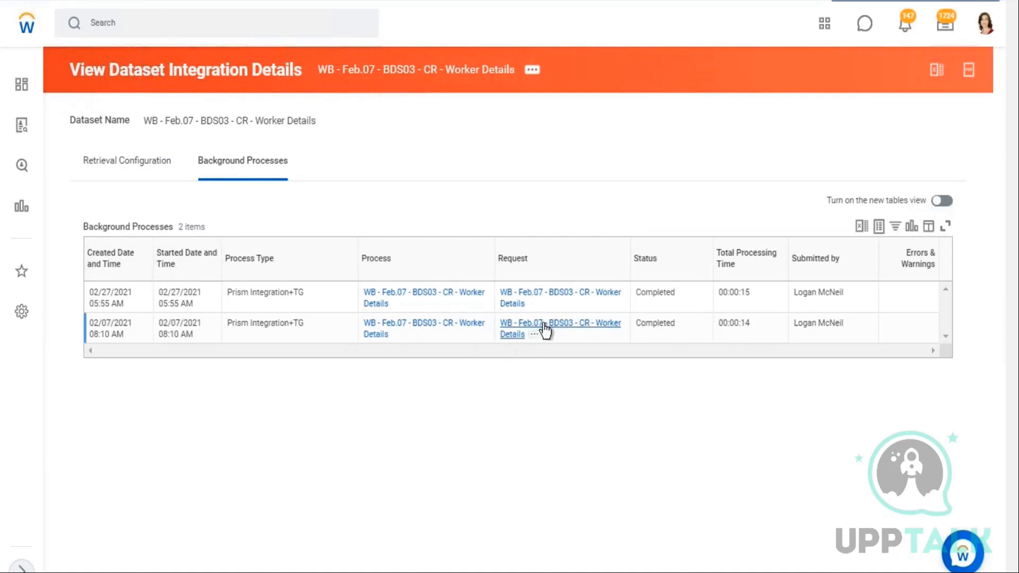
{"action": "left_click_drag", "start_coordinate": [158, 325], "coordinate": [192, 325]}
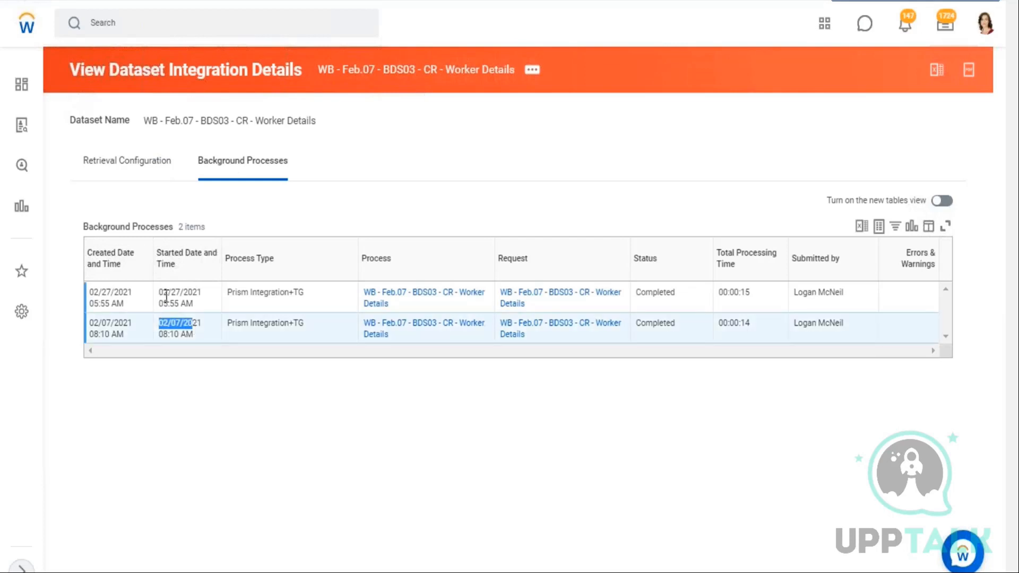
{"action": "left_click_drag", "start_coordinate": [163, 295], "coordinate": [192, 298]}
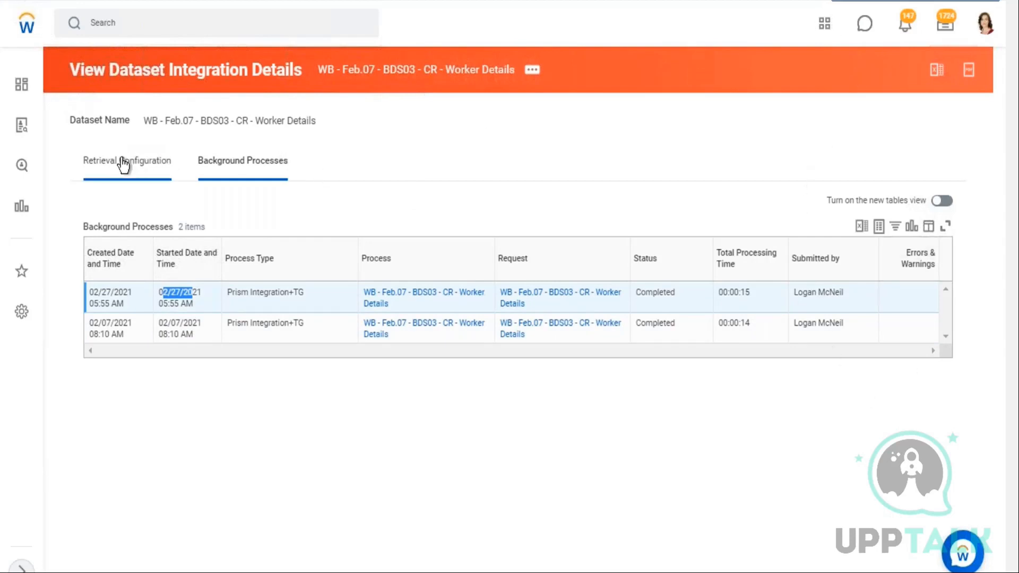
Open Edit Integration Details for the dataset and review its transport settings
{"action": "left_click", "coordinate": [533, 70]}
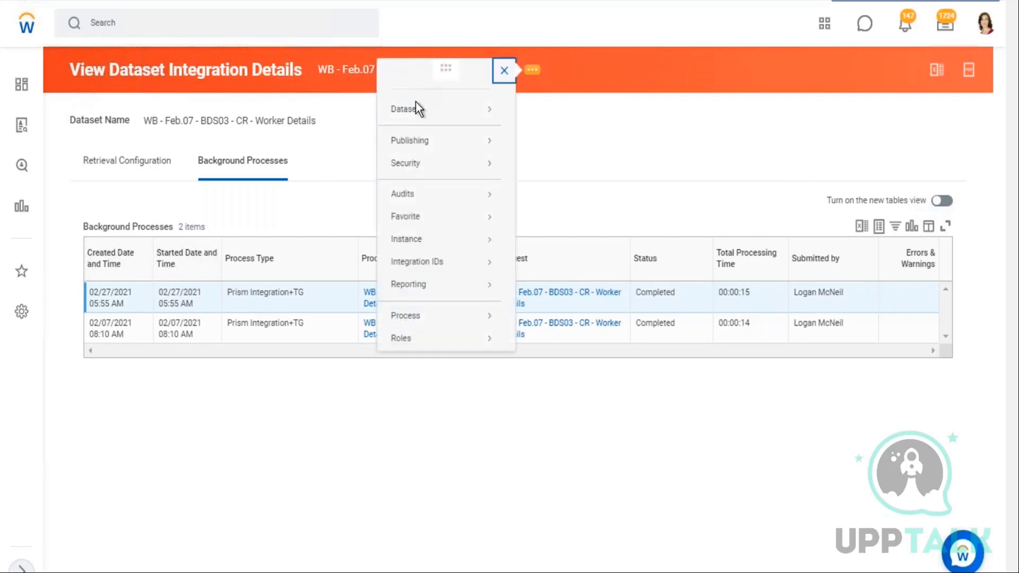
{"action": "mouse_move", "coordinate": [417, 109]}
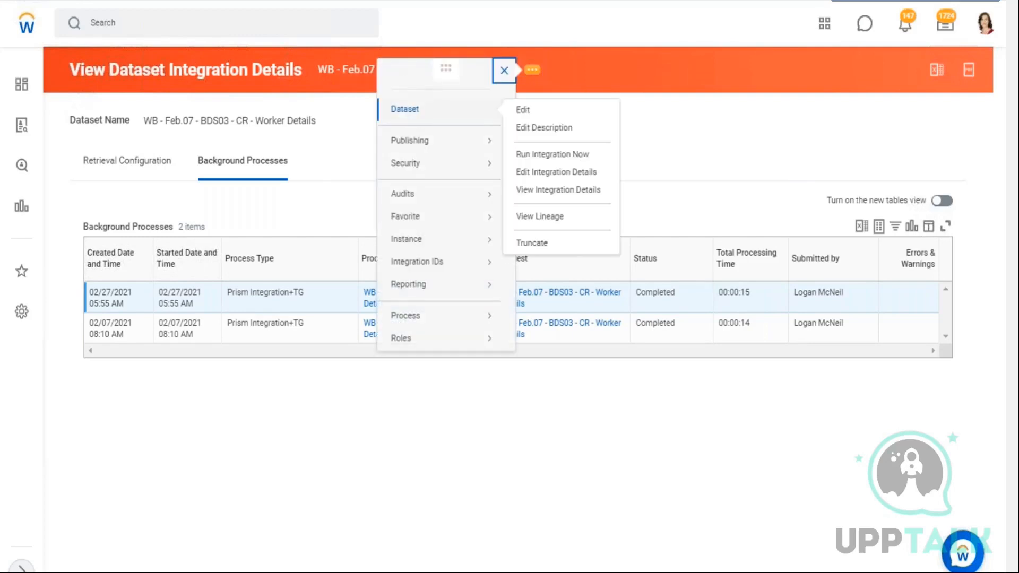
{"action": "left_click", "coordinate": [538, 172]}
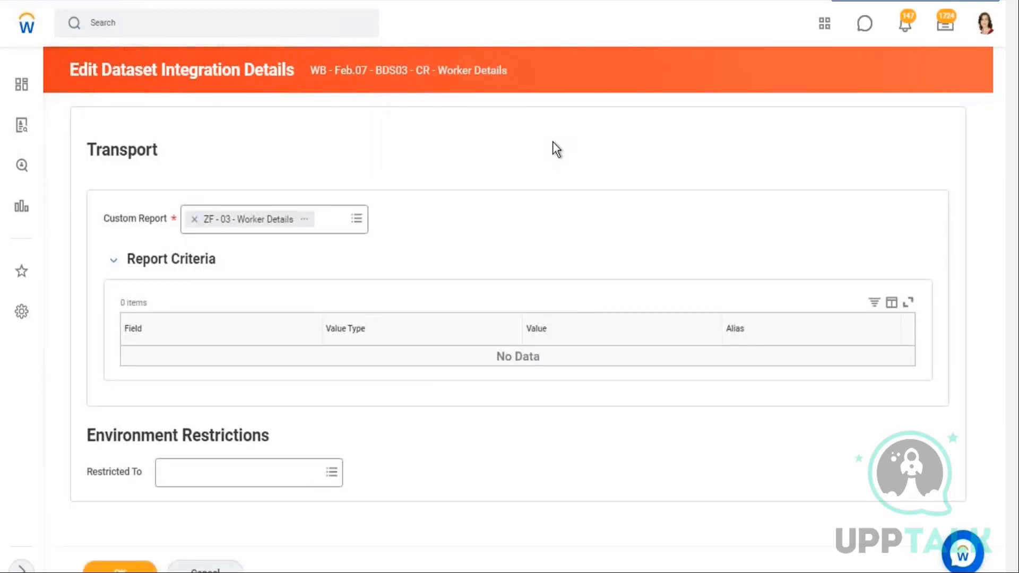
{"action": "left_click_drag", "start_coordinate": [85, 151], "coordinate": [169, 150]}
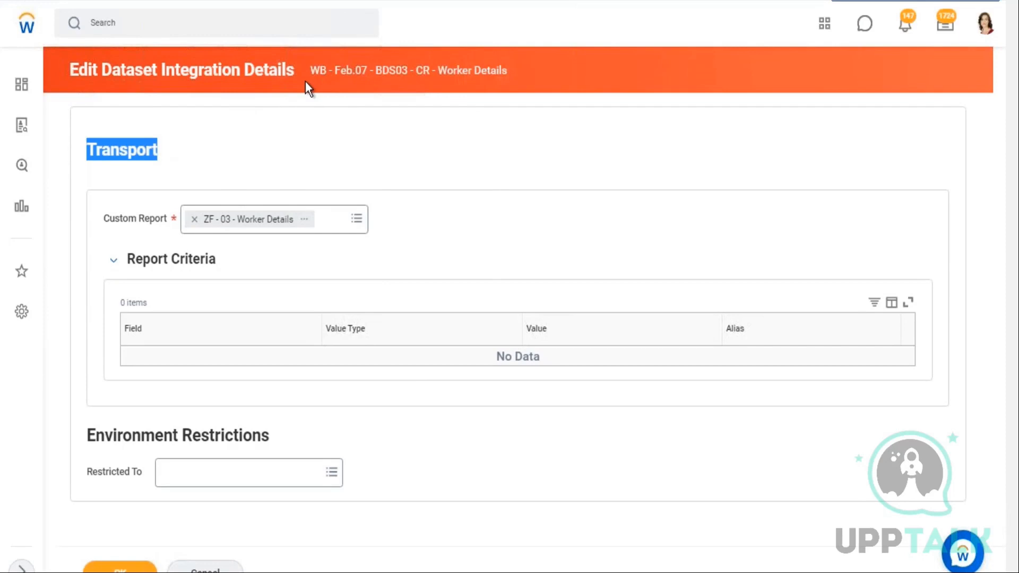
{"action": "left_click_drag", "start_coordinate": [116, 218], "coordinate": [148, 218]}
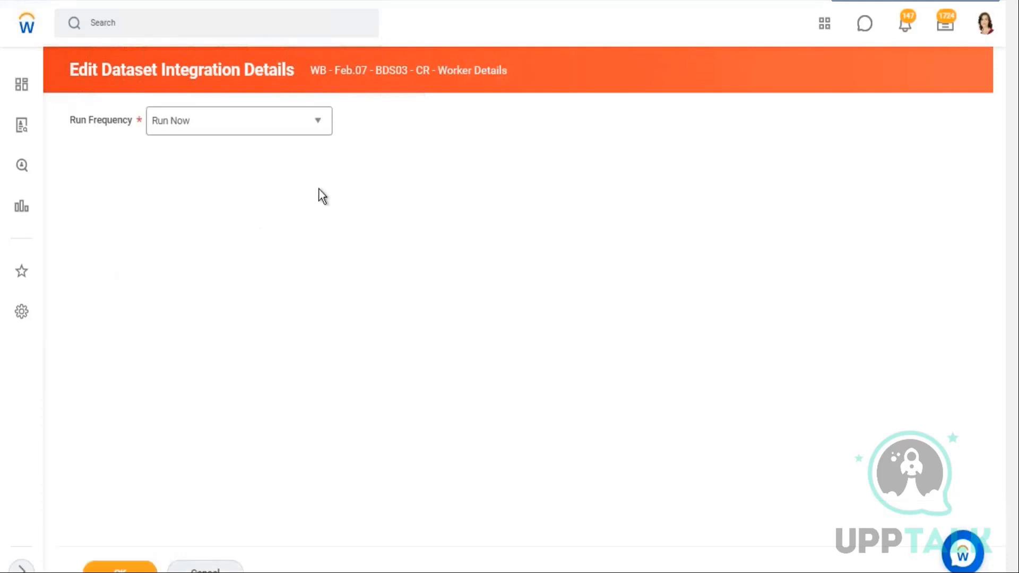
{"action": "left_click_drag", "start_coordinate": [130, 124], "coordinate": [133, 122]}
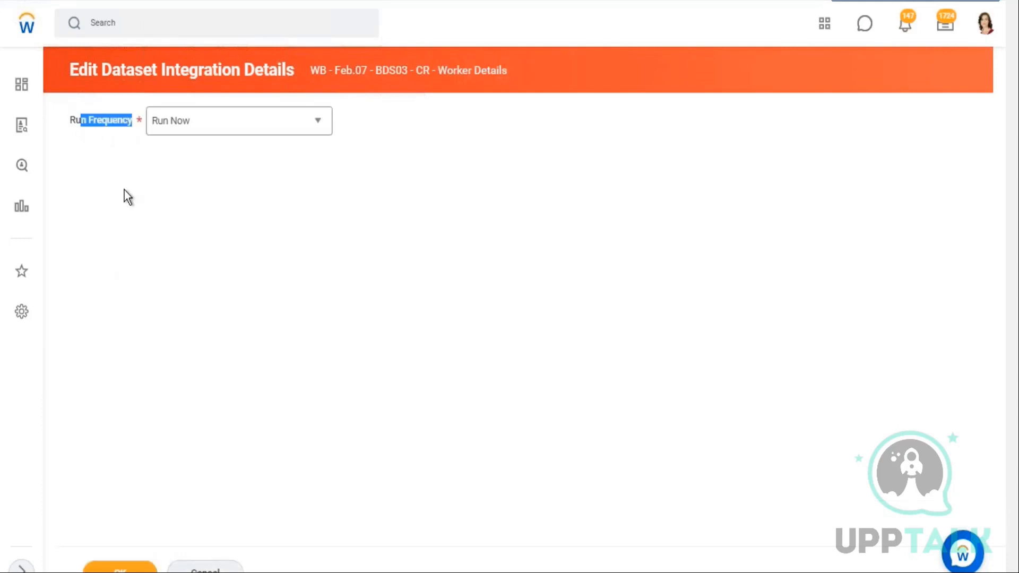
Set the run frequency to Daily Recurrence and continue to the schedule form
{"action": "left_click", "coordinate": [310, 127]}
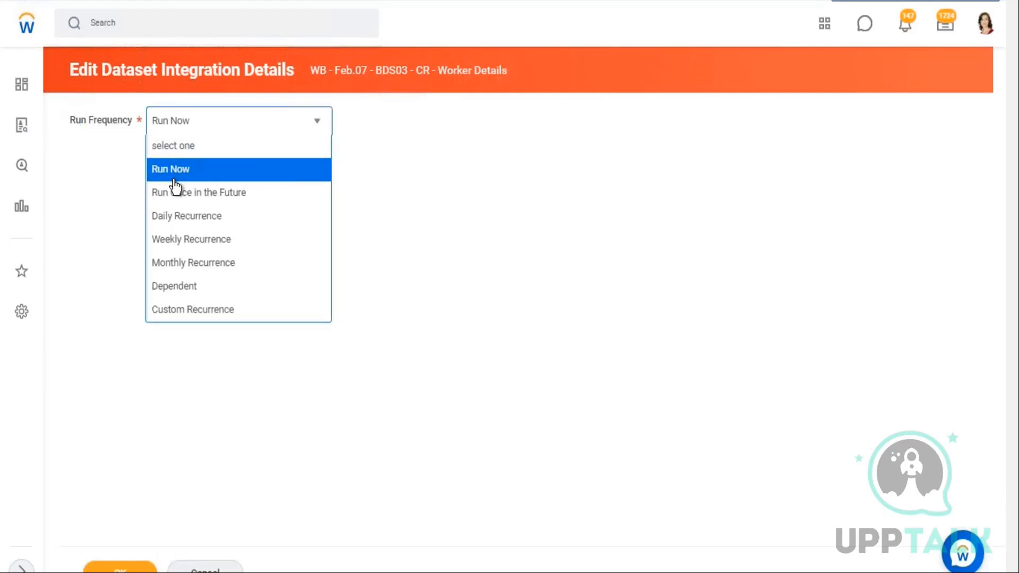
{"action": "left_click", "coordinate": [191, 218]}
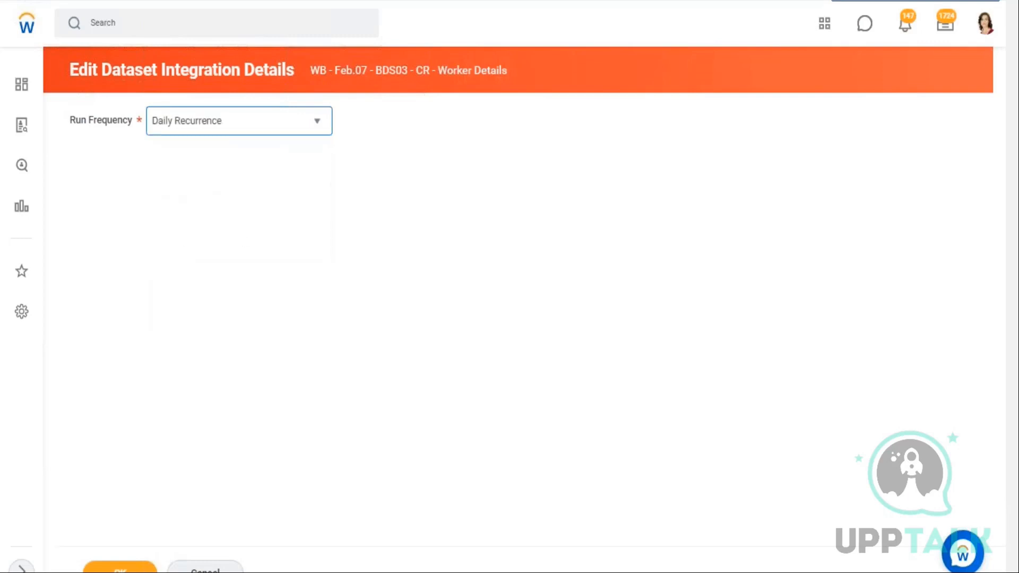
{"action": "left_click", "coordinate": [120, 569]}
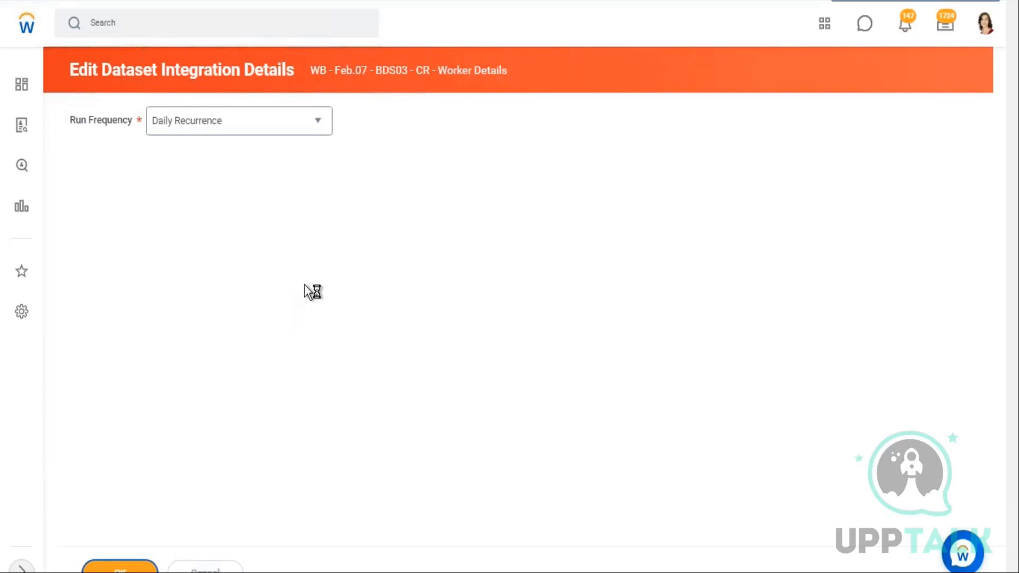
Set the recurrence type to Recurs Every x Day(s) with an interval of 1 day
{"action": "scroll", "coordinate": [411, 240], "scroll_direction": "down", "scroll_amount": 1}
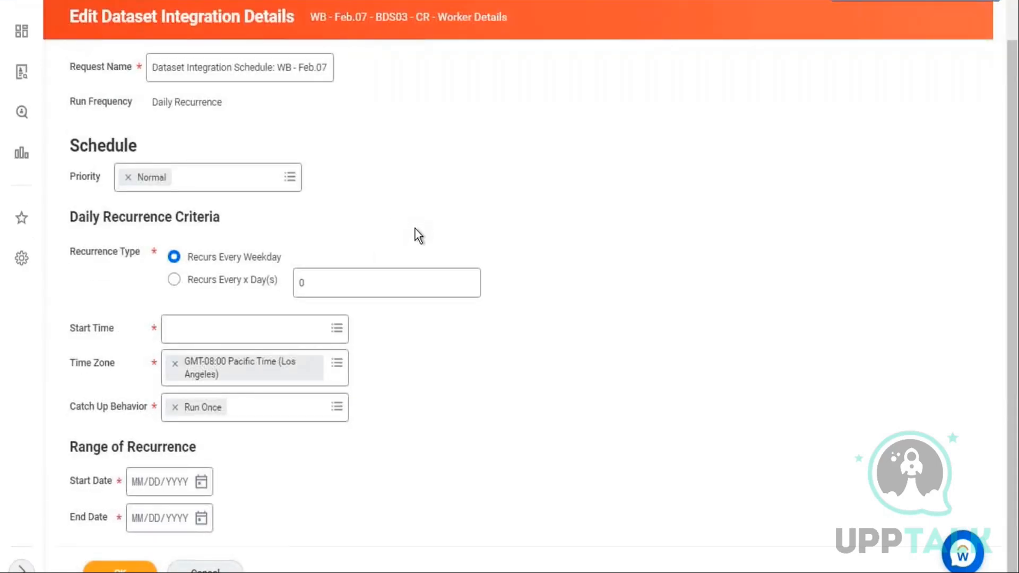
{"action": "left_click", "coordinate": [203, 257]}
{"action": "left_click", "coordinate": [175, 280]}
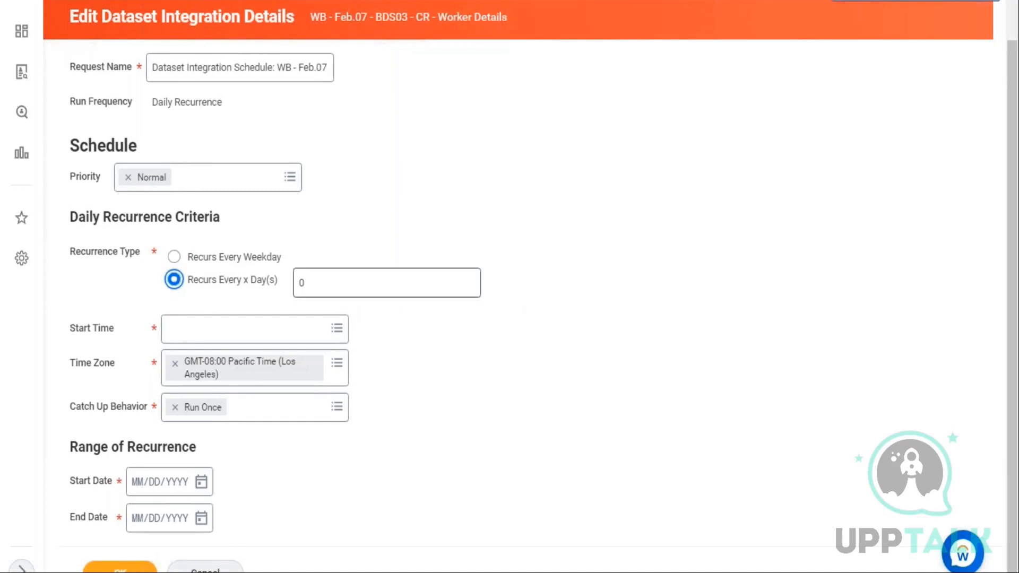
{"action": "left_click", "coordinate": [309, 283]}
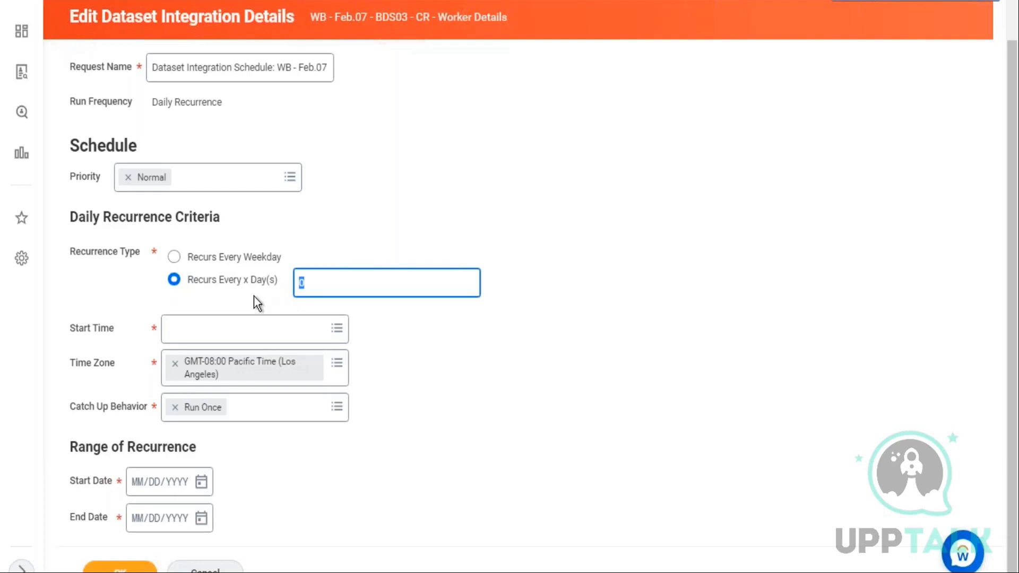
{"action": "left_click_drag", "start_coordinate": [84, 328], "coordinate": [108, 343]}
{"action": "left_click", "coordinate": [103, 365]}
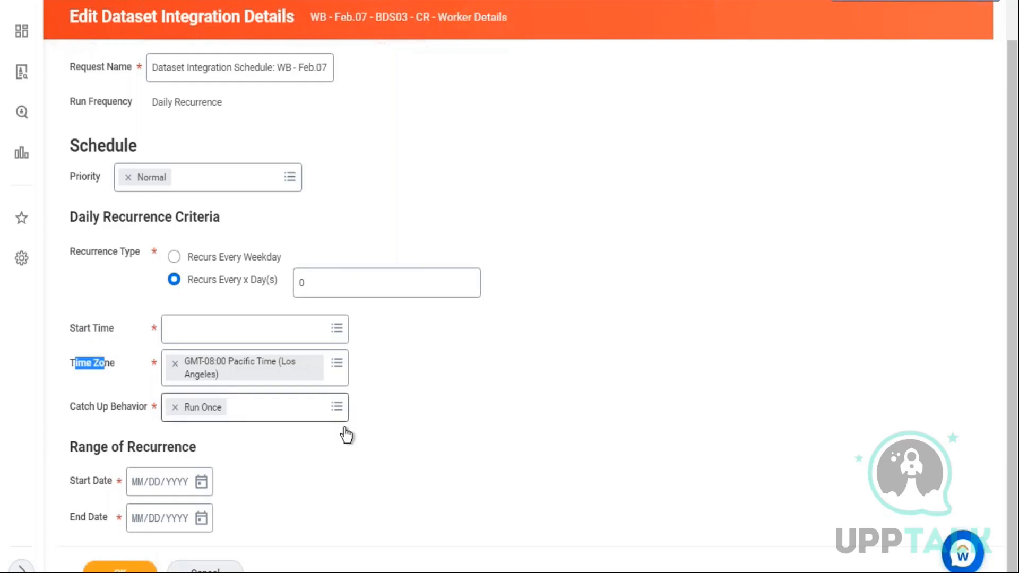
{"action": "left_click", "coordinate": [338, 411]}
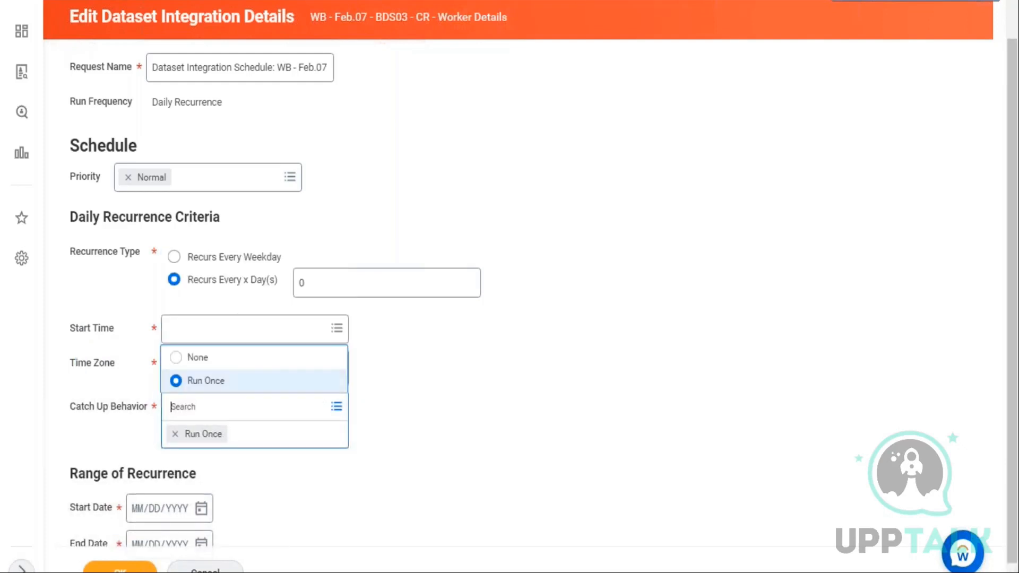
{"action": "key", "text": "Escape"}
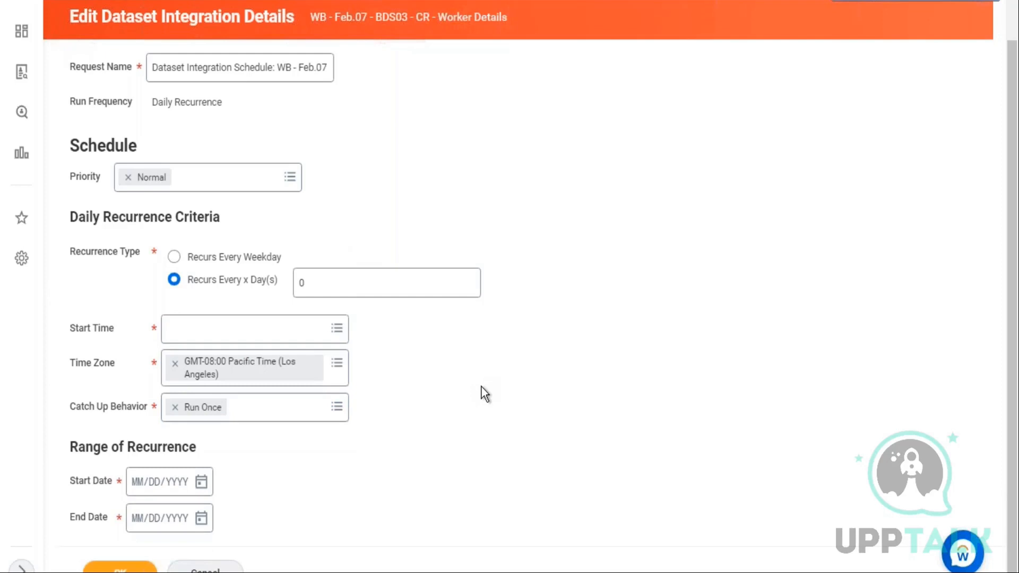
{"action": "left_click", "coordinate": [338, 289]}
{"action": "type", "text": "1"}
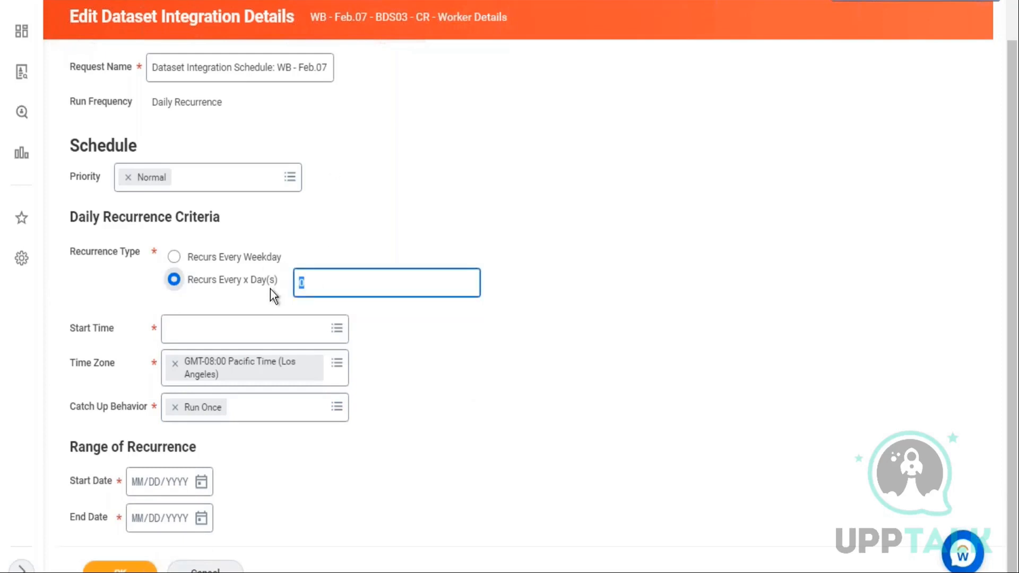
Try to set the Catch Up Behavior to None
{"action": "left_click", "coordinate": [632, 336]}
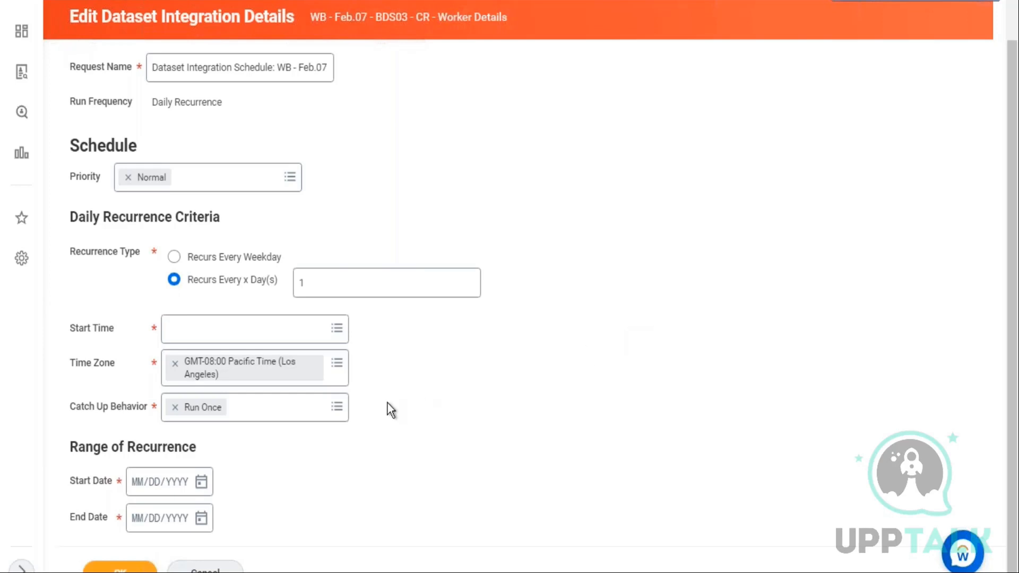
{"action": "left_click", "coordinate": [334, 411]}
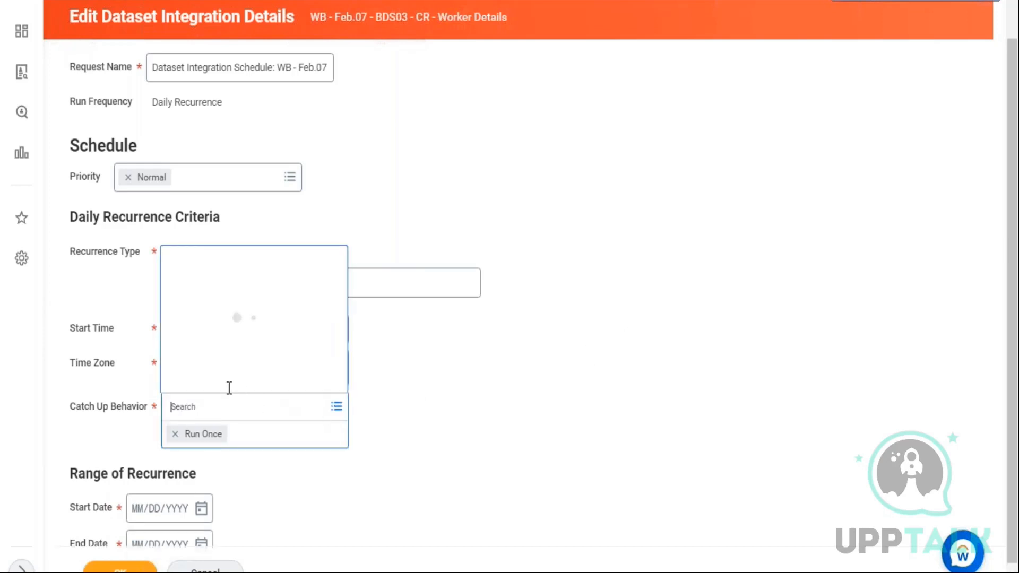
{"action": "left_click", "coordinate": [232, 363]}
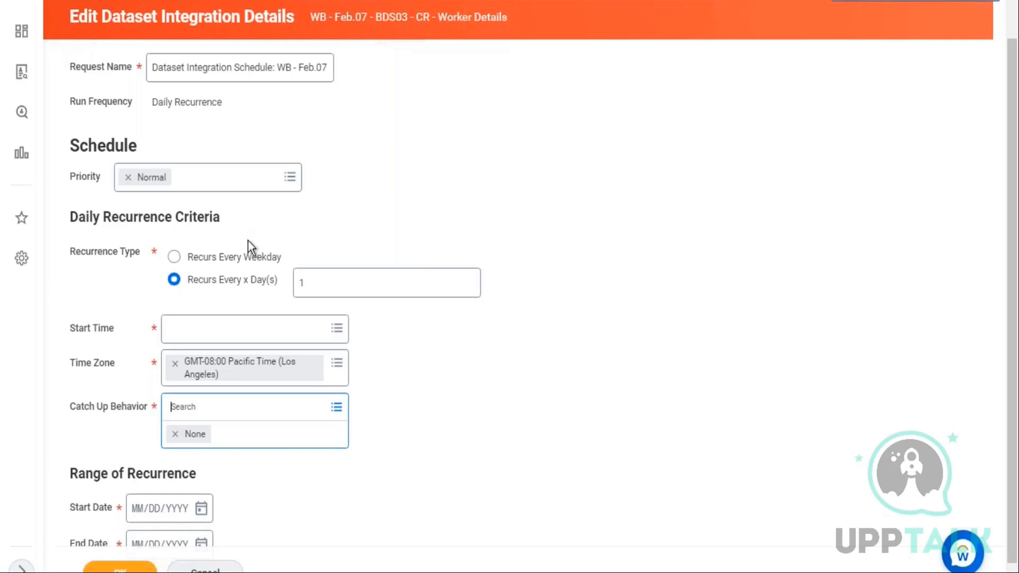
{"action": "scroll", "coordinate": [452, 42], "scroll_direction": "up", "scroll_amount": 1}
{"action": "left_click_drag", "start_coordinate": [429, 71], "coordinate": [485, 87]}
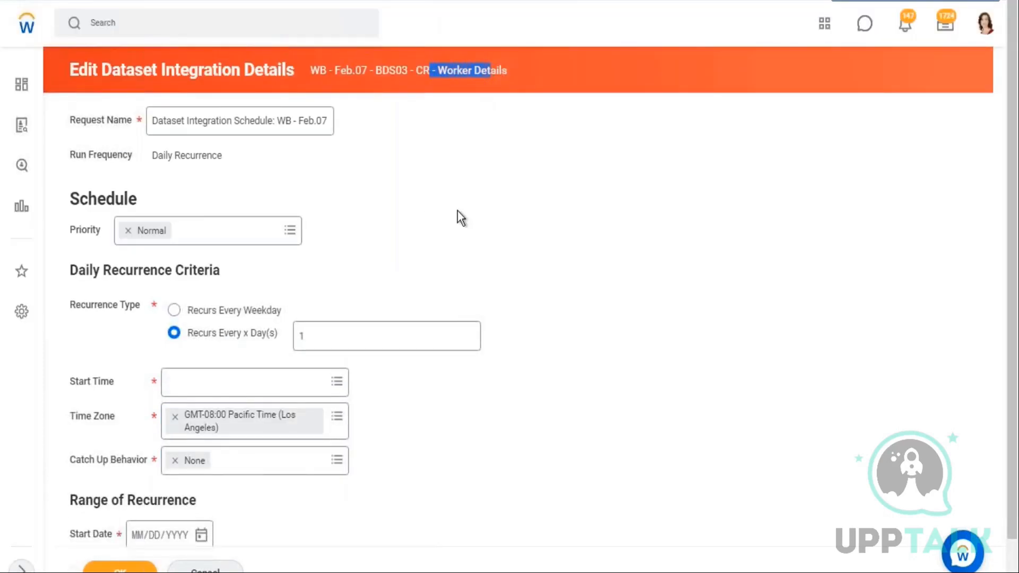
{"action": "scroll", "coordinate": [457, 215], "scroll_direction": "down", "scroll_amount": 1}
{"action": "left_click", "coordinate": [337, 460]}
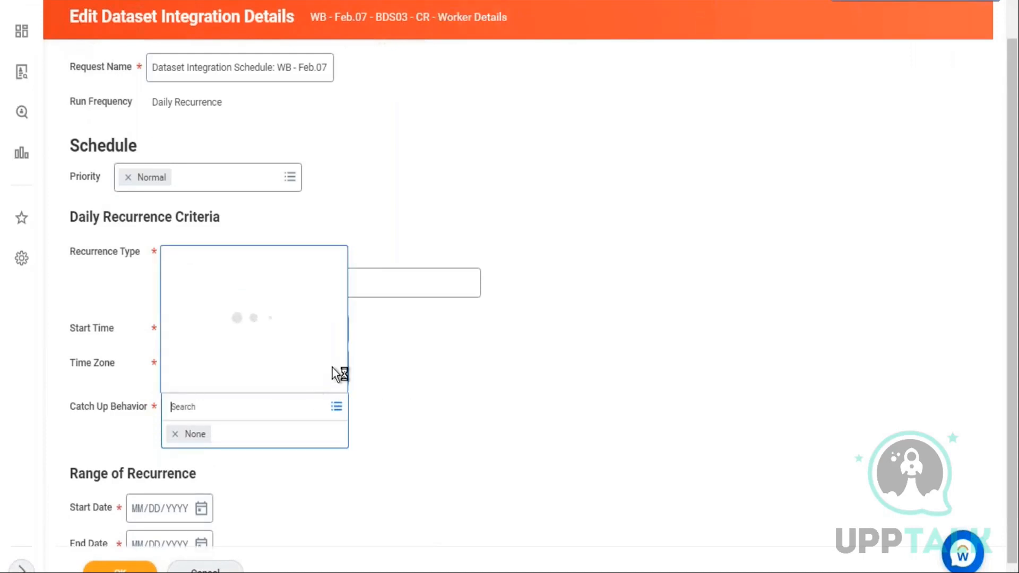
{"action": "left_click", "coordinate": [594, 375]}
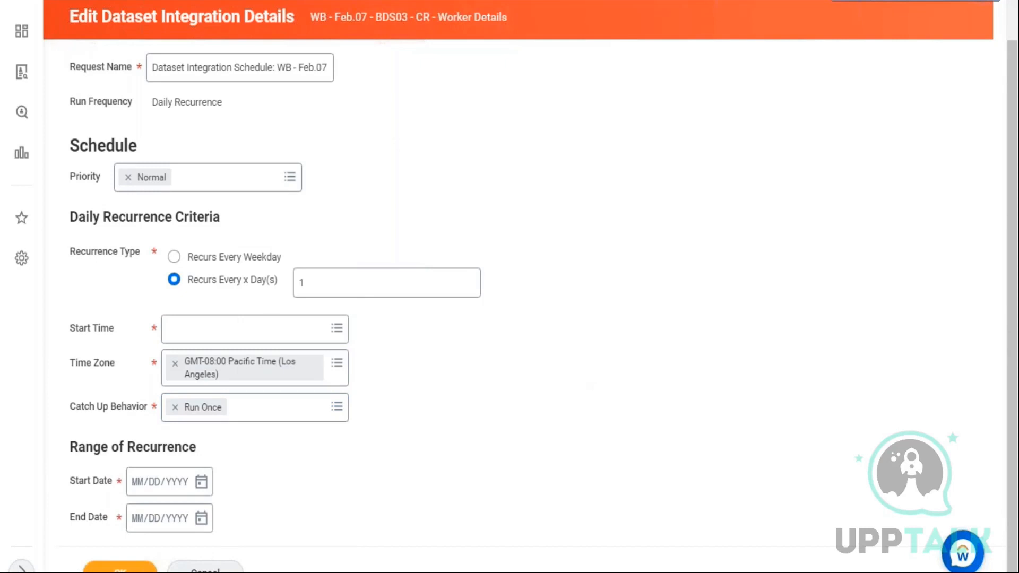
Switch to Excel and enter 'CR >' in cell C7
{"action": "left_click_drag", "start_coordinate": [310, 17], "coordinate": [466, 71]}
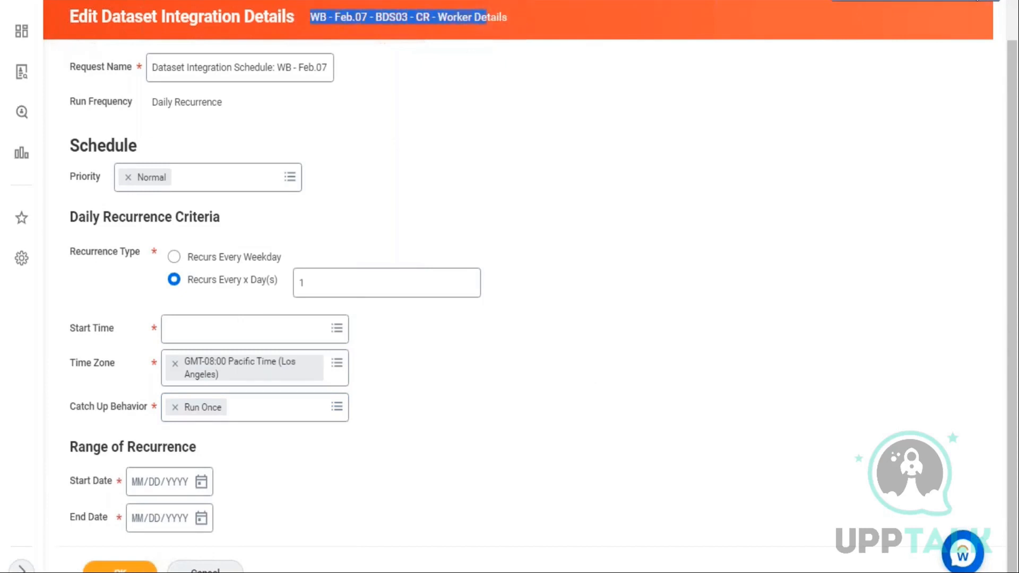
{"action": "left_click", "coordinate": [954, 0]}
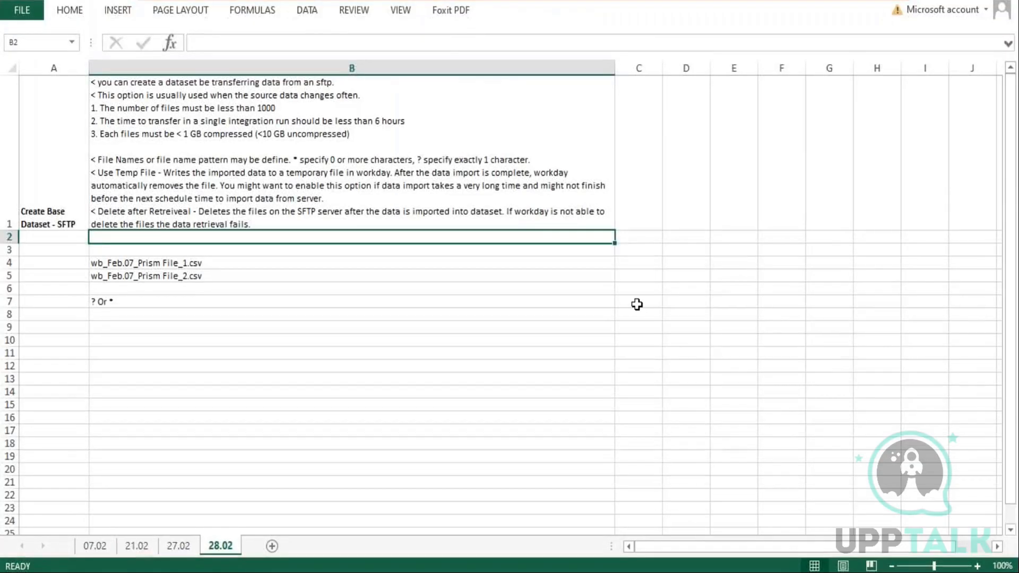
{"action": "left_click", "coordinate": [638, 304]}
{"action": "type", "text": "CR"}
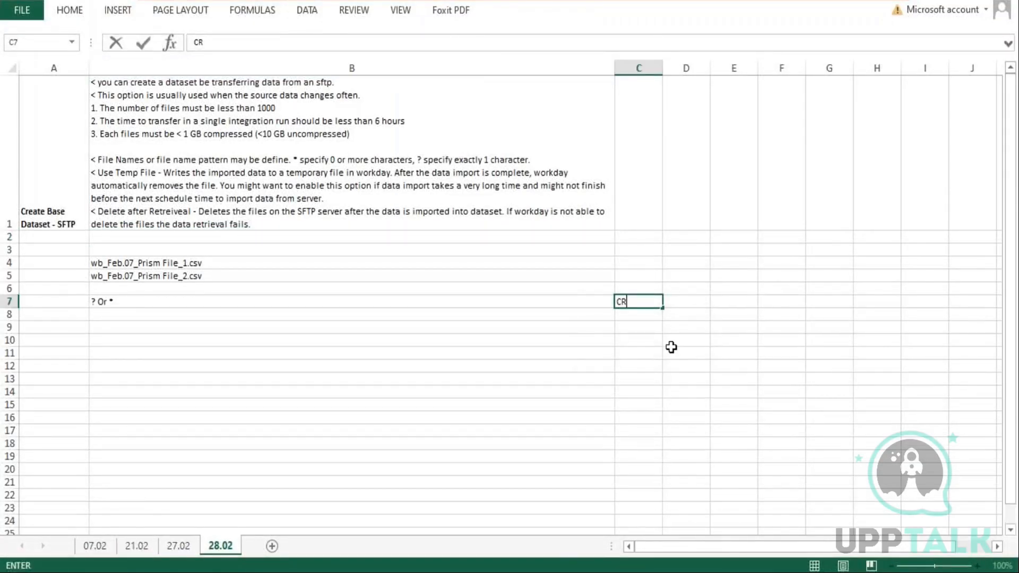
{"action": "type", "text": " >"}
{"action": "key", "text": "Tab"}
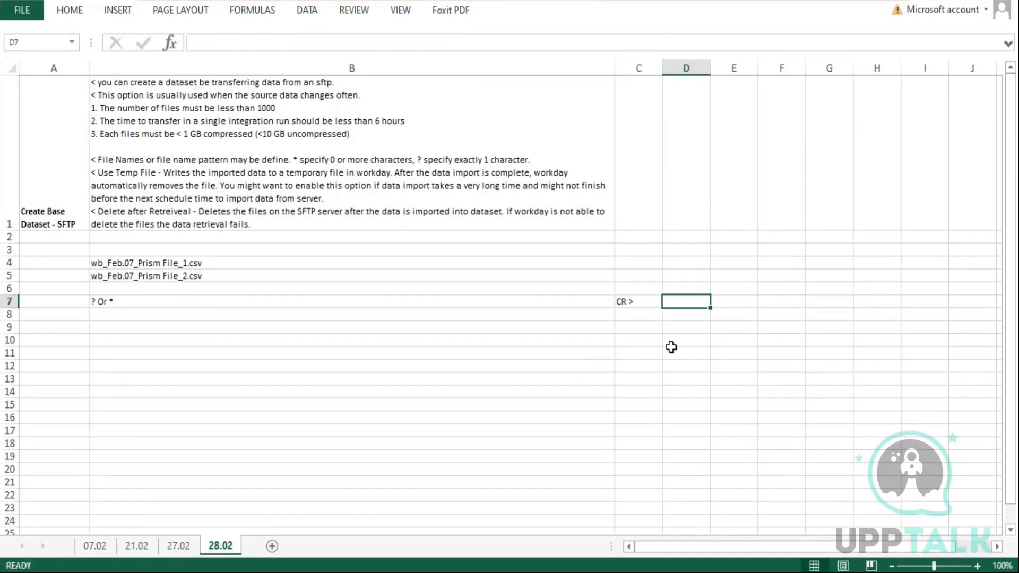
Enter Hire, 12:00 PM and 11:55 PM in the cells following 'CR >' on row 7
{"action": "type", "text": "Hire"}
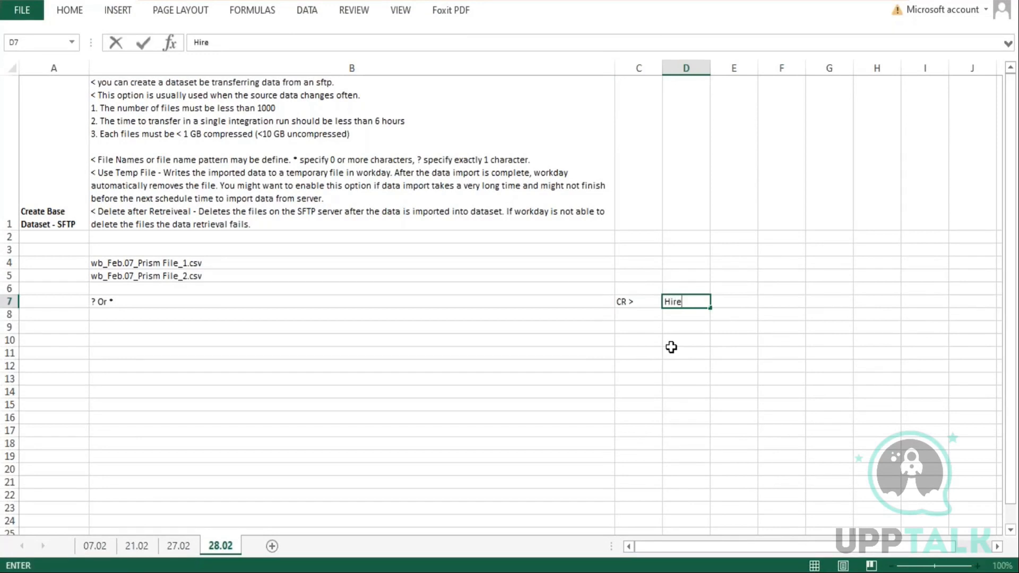
{"action": "key", "text": "Tab"}
{"action": "type", "text": "12:00"}
{"action": "type", "text": " P"}
{"action": "type", "text": "M"}
{"action": "key", "text": "Tab"}
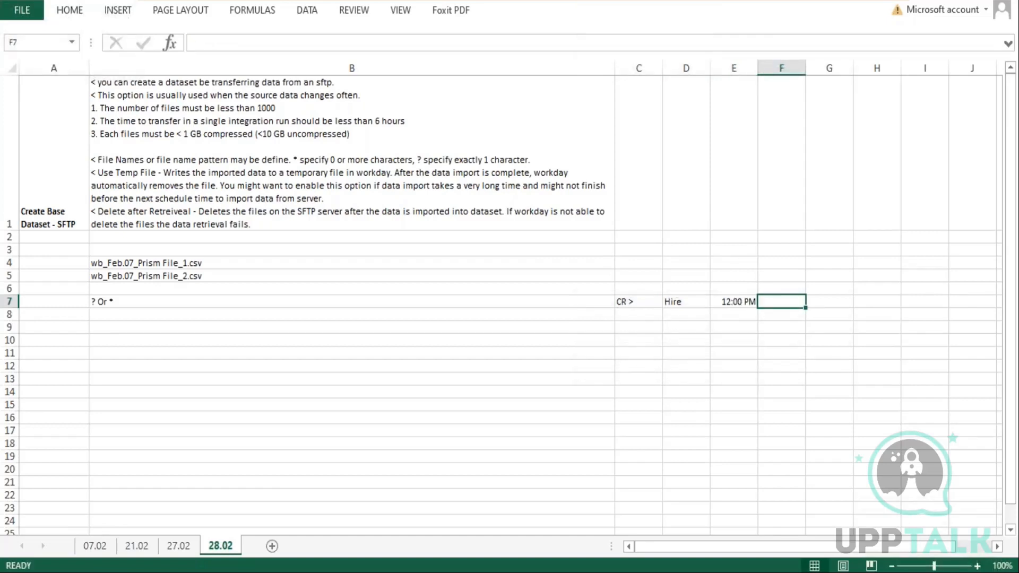
{"action": "type", "text": "11:"}
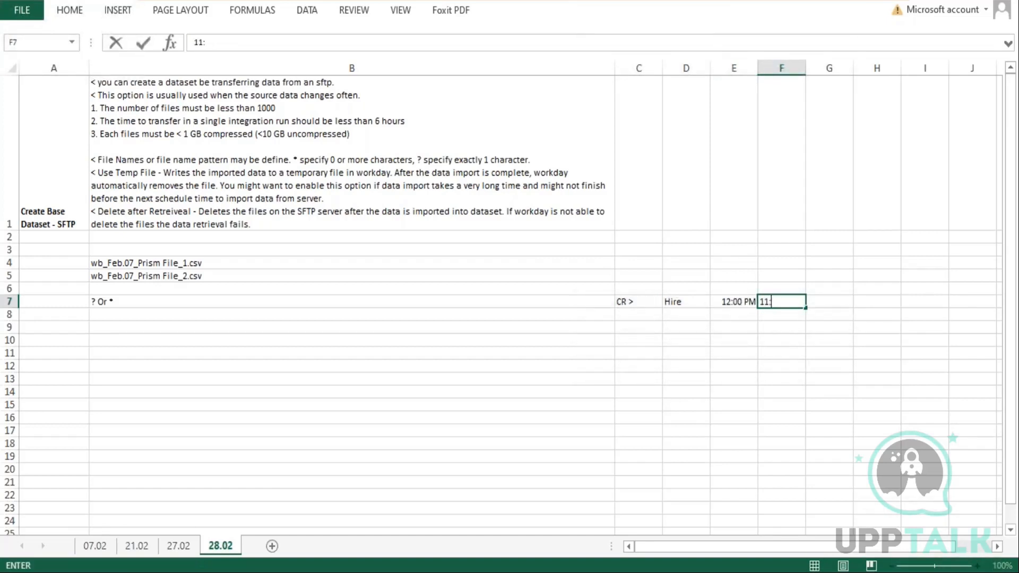
{"action": "type", "text": "55 PM"}
{"action": "key", "text": "Tab"}
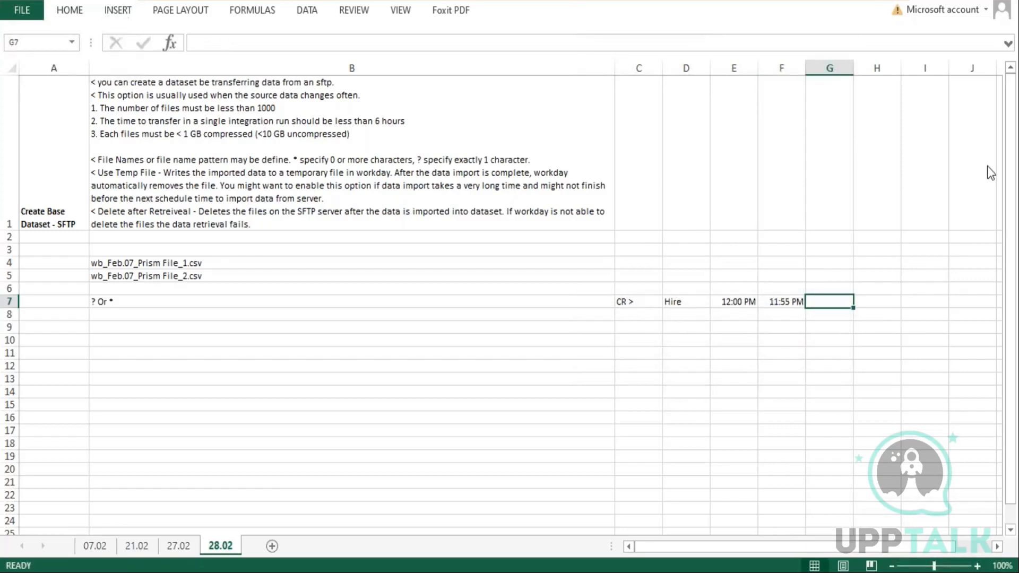
Enter 'Integration' in cell G7 and widen column G to fit it
{"action": "type", "text": "Integration"}
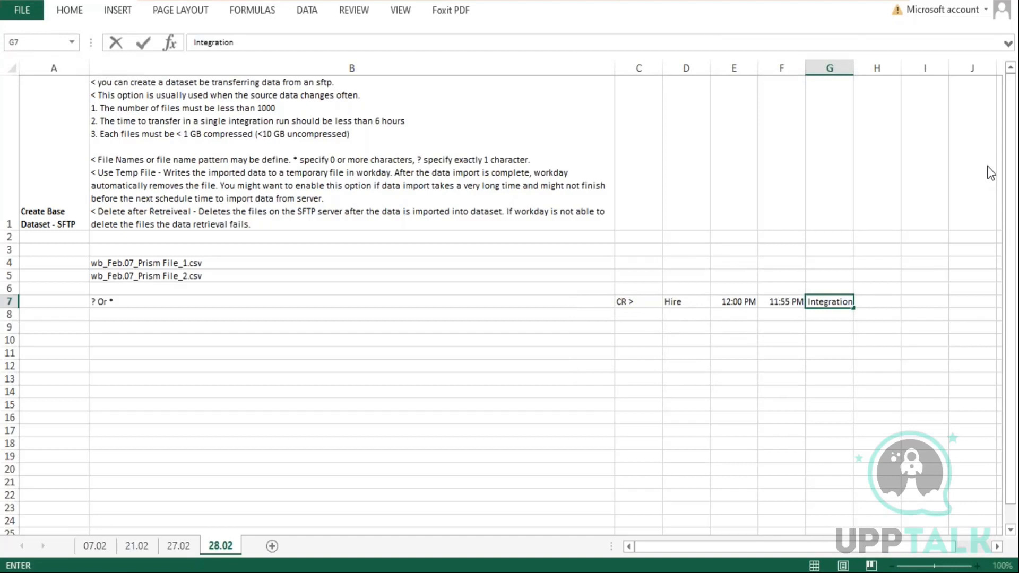
{"action": "key", "text": "Return"}
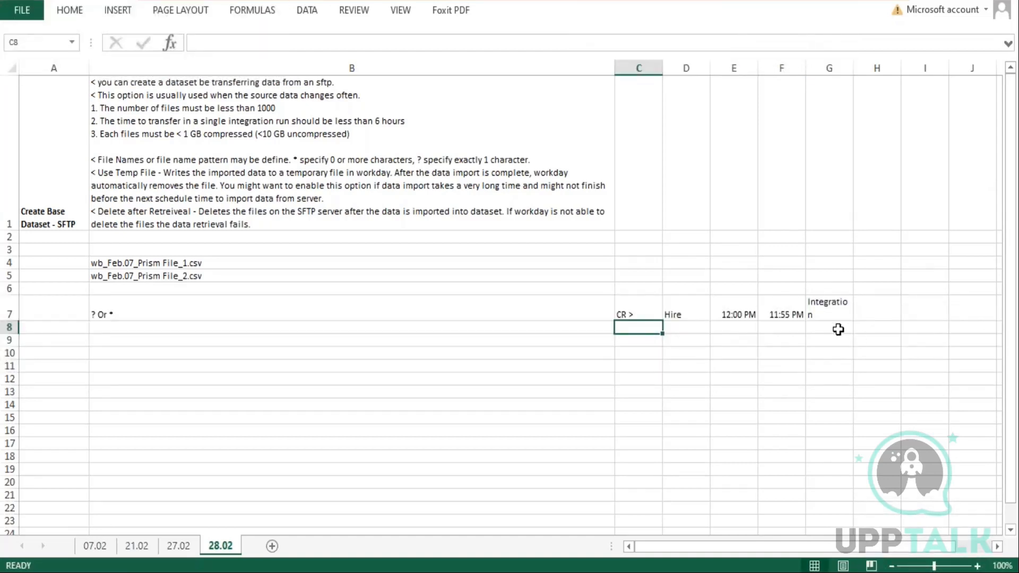
{"action": "left_click", "coordinate": [829, 313]}
{"action": "left_click", "coordinate": [793, 312]}
{"action": "left_click_drag", "start_coordinate": [854, 68], "coordinate": [883, 68]}
Change the first time in cell E7 to 12:00 AM
{"action": "double_click", "coordinate": [749, 314]}
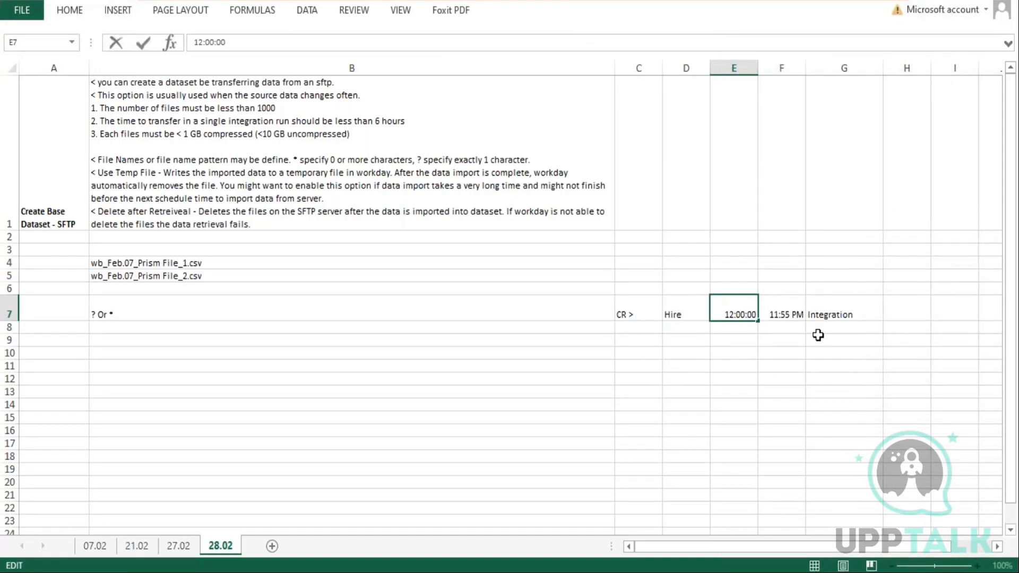
{"action": "key", "text": "Return"}
{"action": "left_click", "coordinate": [731, 300]}
{"action": "type", "text": "12:00 AM"}
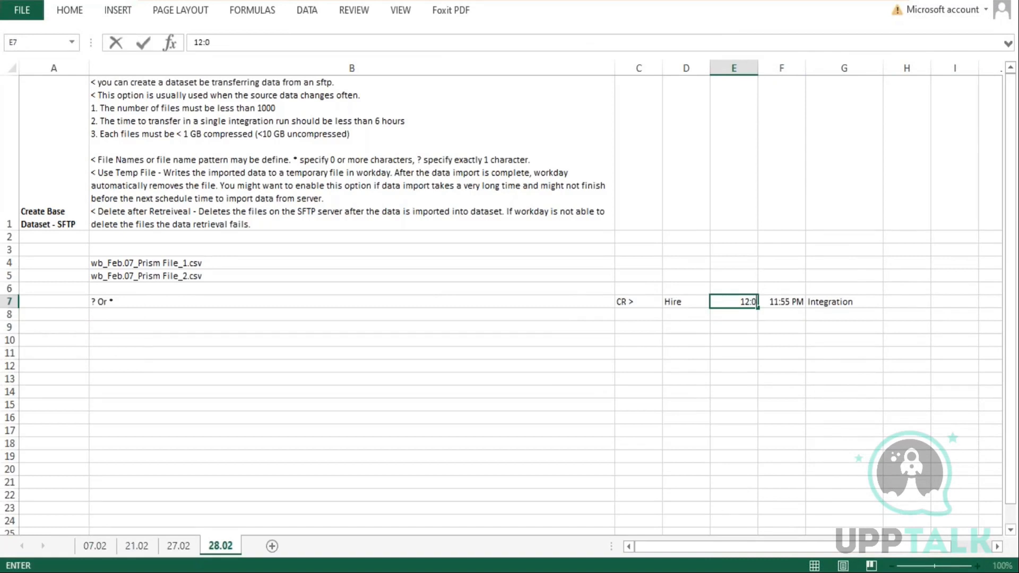
{"action": "key", "text": "Return"}
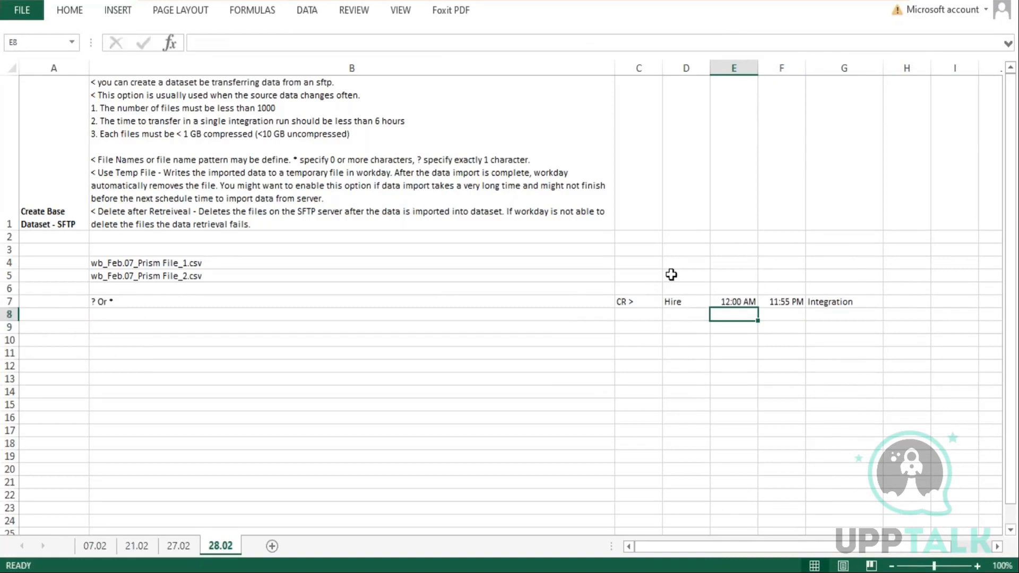
Compare the row 7 schedule notes with the dataset name and schedule on the Edit Dataset Integration Details page
{"action": "left_click", "coordinate": [742, 302]}
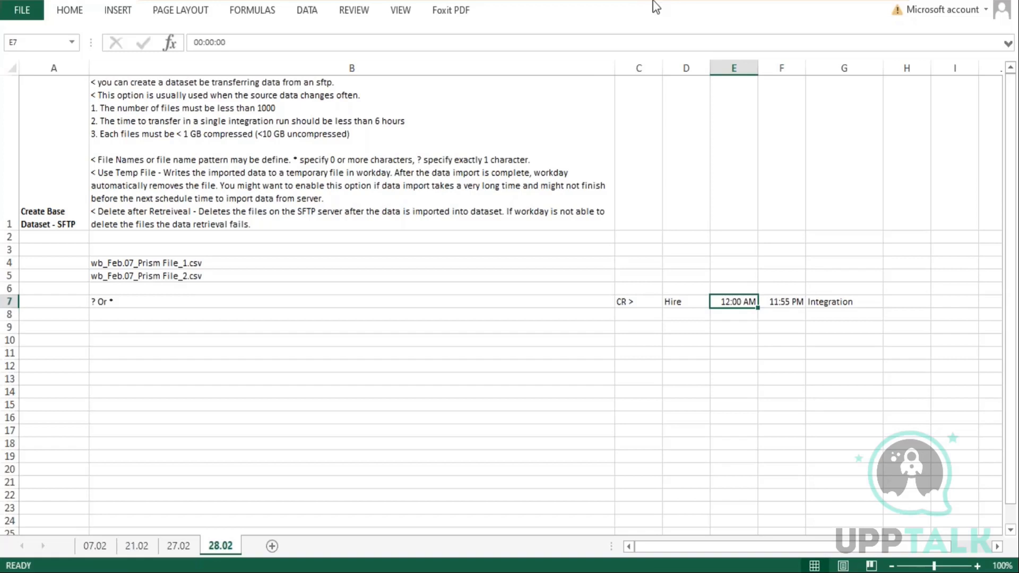
{"action": "left_click", "coordinate": [845, 302]}
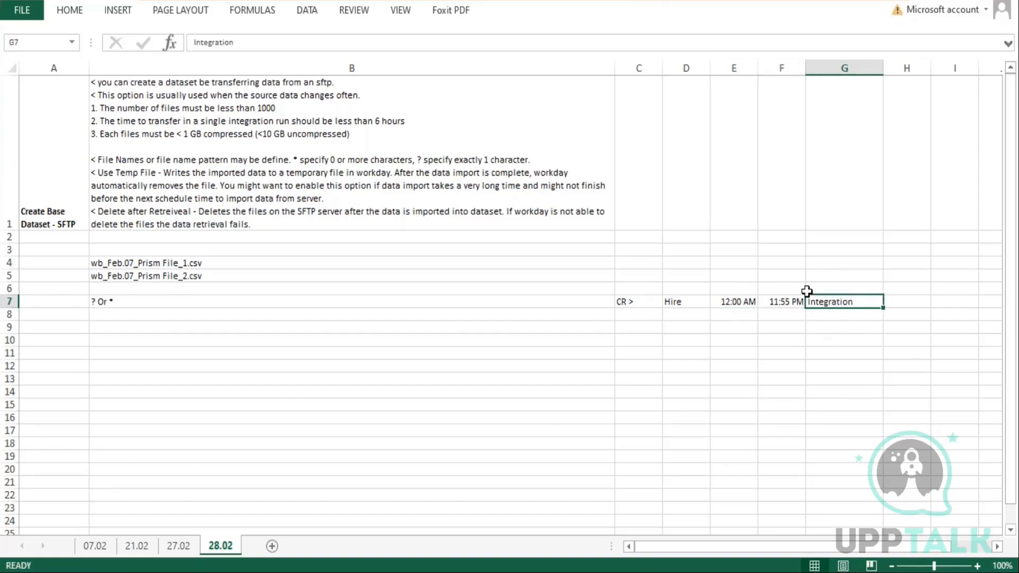
{"action": "left_click", "coordinate": [628, 302]}
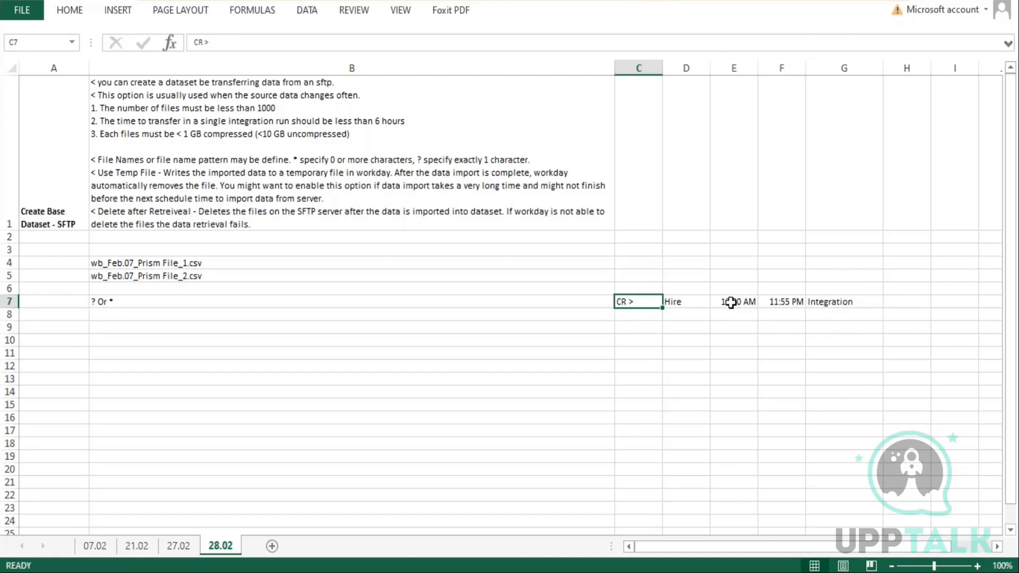
{"action": "left_click_drag", "start_coordinate": [730, 302], "coordinate": [778, 300]}
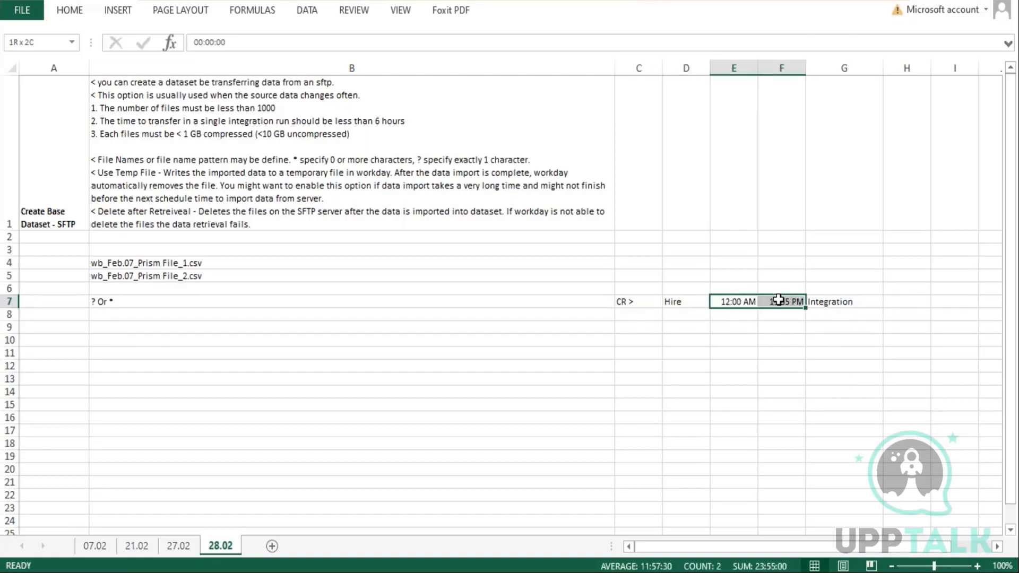
{"action": "left_click_drag", "start_coordinate": [779, 300], "coordinate": [778, 301]}
{"action": "mouse_move", "coordinate": [837, 301]}
{"action": "left_mouse_down"}
{"action": "mouse_move", "coordinate": [835, 337]}
{"action": "mouse_move", "coordinate": [837, 302]}
{"action": "left_mouse_up"}
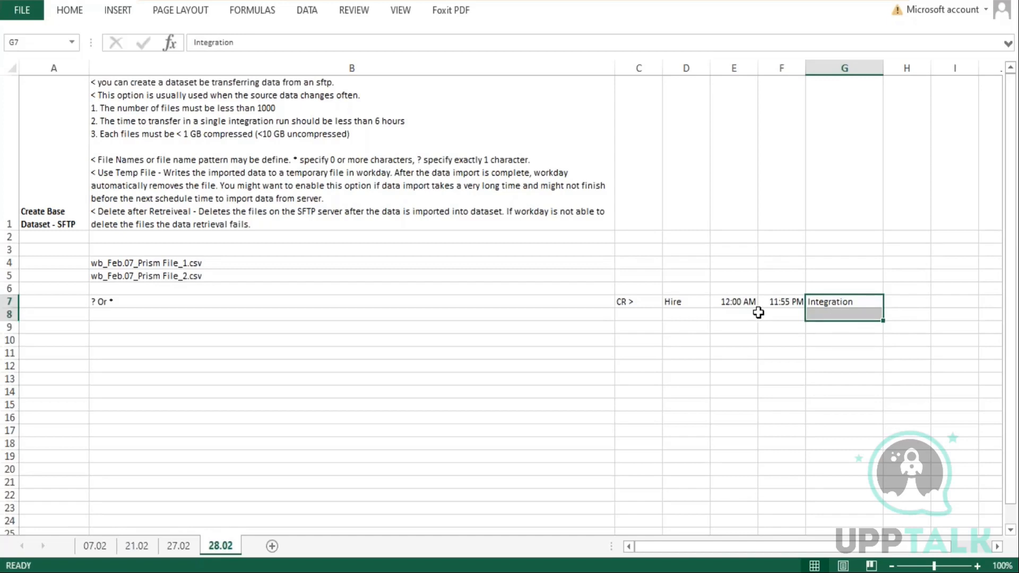
{"action": "left_click", "coordinate": [734, 306]}
{"action": "left_click_drag", "start_coordinate": [734, 306], "coordinate": [773, 305]}
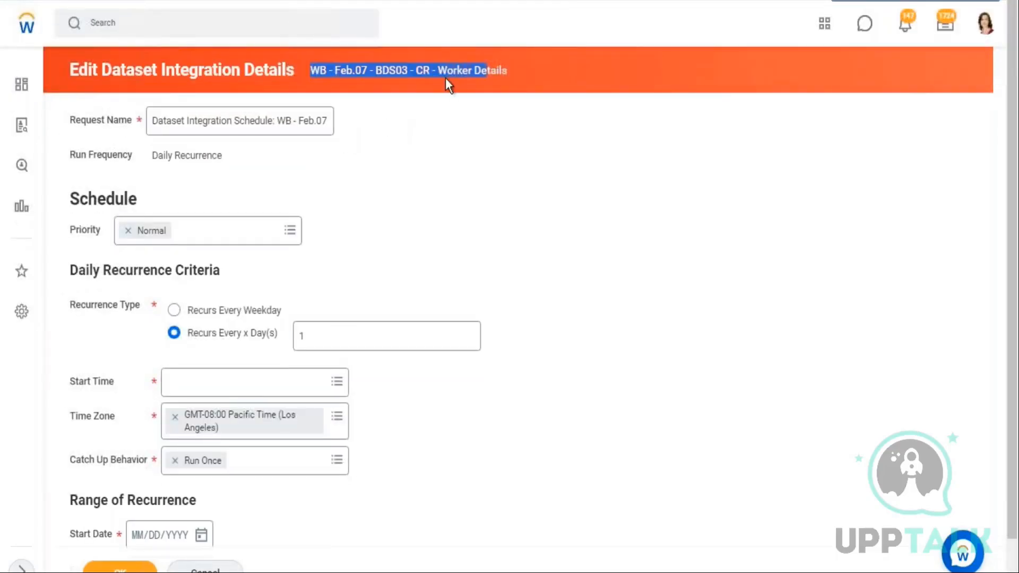
{"action": "left_click_drag", "start_coordinate": [508, 70], "coordinate": [311, 69]}
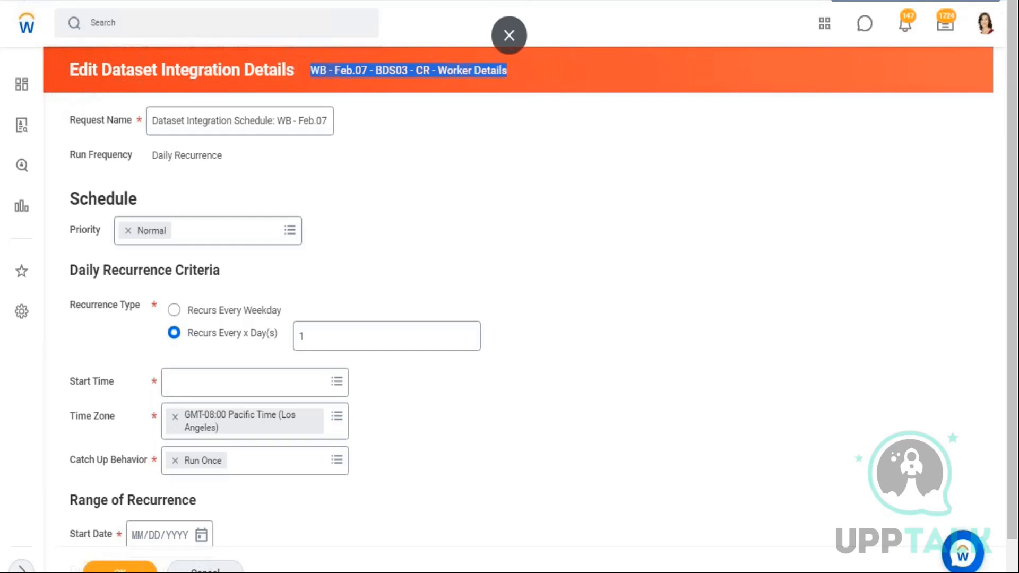
{"action": "key", "text": "alt+Tab"}
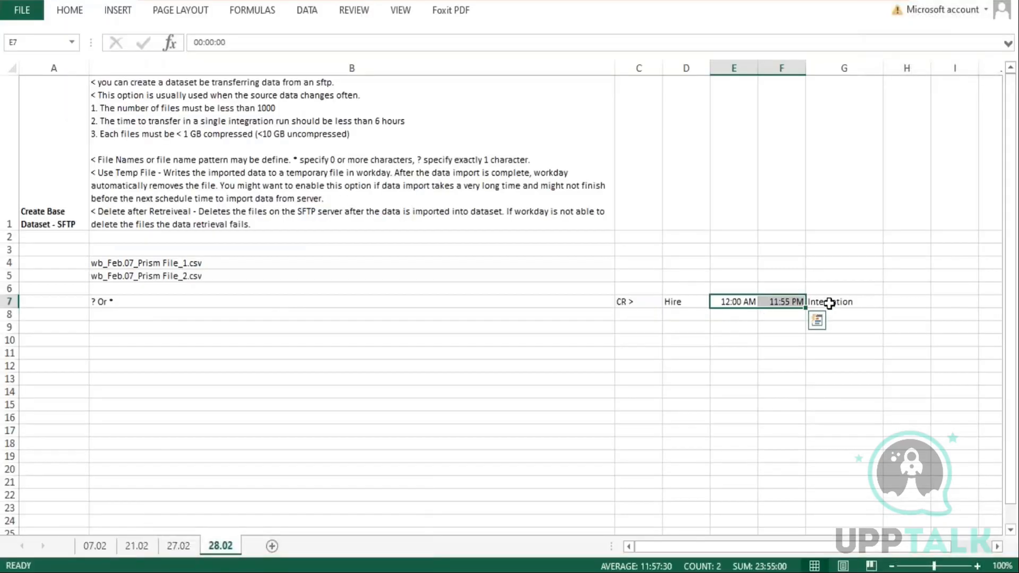
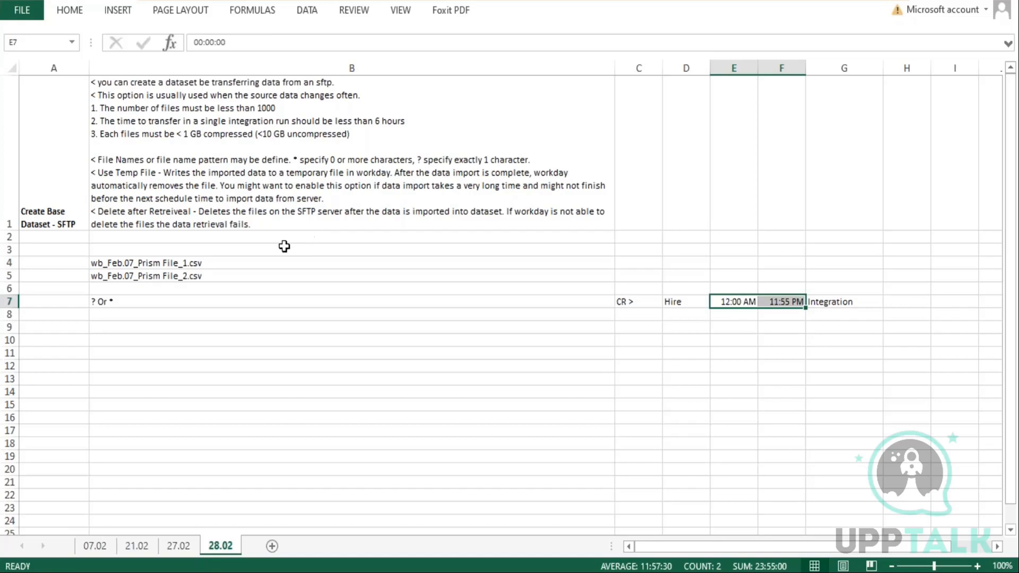
Switch to Workday and cancel editing the dataset integration schedule, discarding the changes
{"action": "left_click_drag", "start_coordinate": [103, 265], "coordinate": [101, 303]}
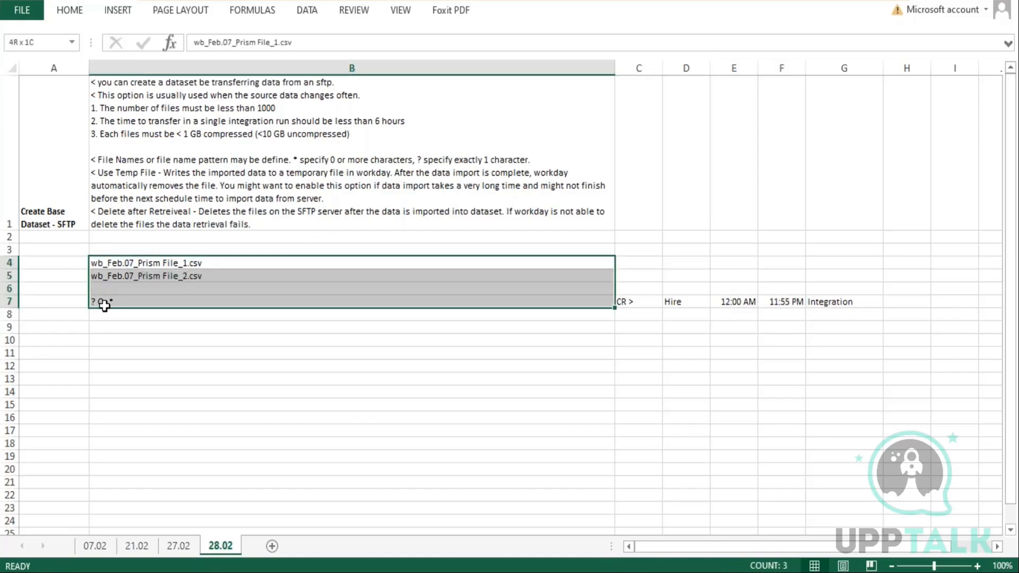
{"action": "key", "text": "alt+Tab"}
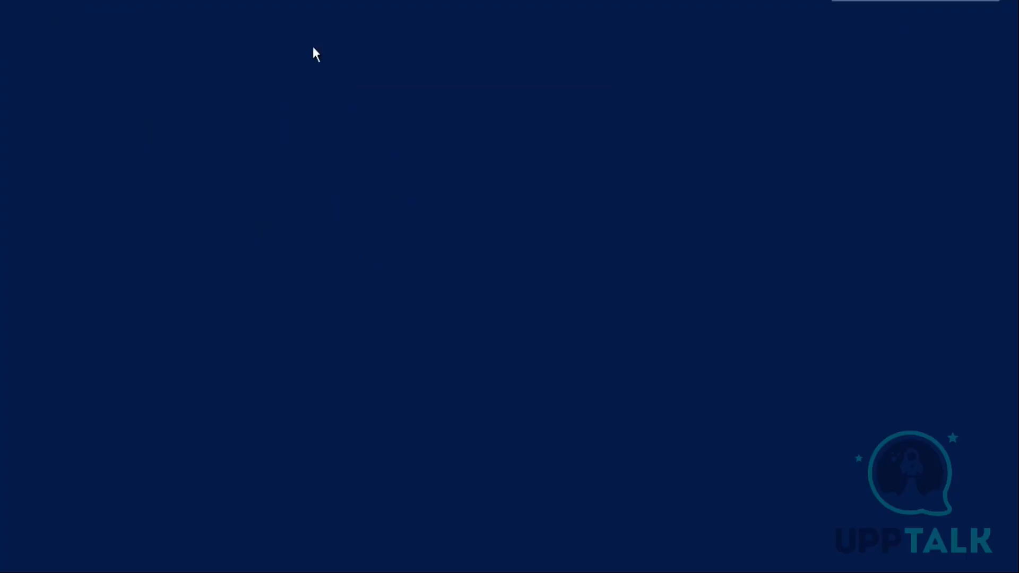
{"action": "scroll", "coordinate": [318, 135], "scroll_direction": "up", "scroll_amount": 1}
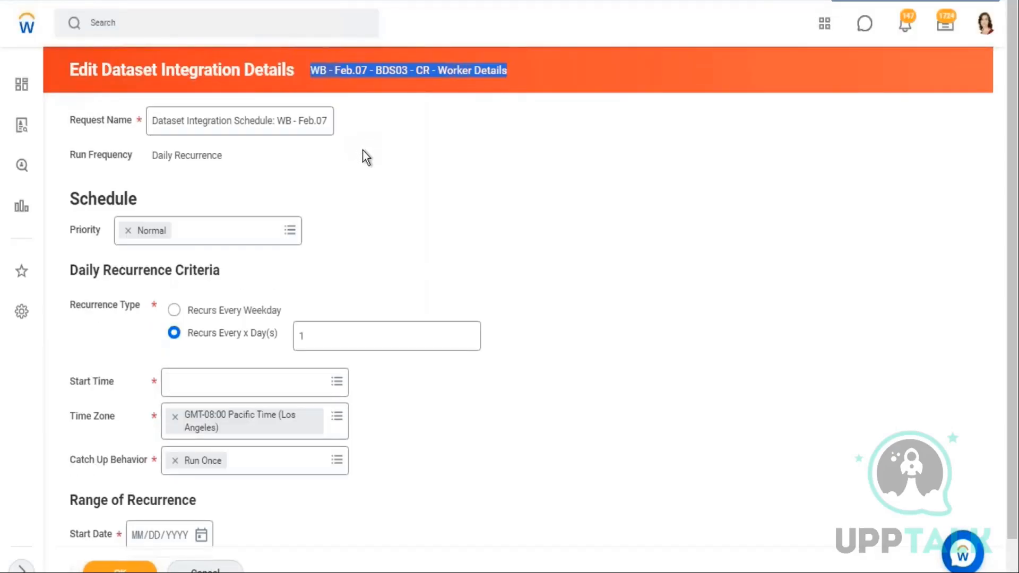
{"action": "scroll", "coordinate": [369, 157], "scroll_direction": "down", "scroll_amount": 1}
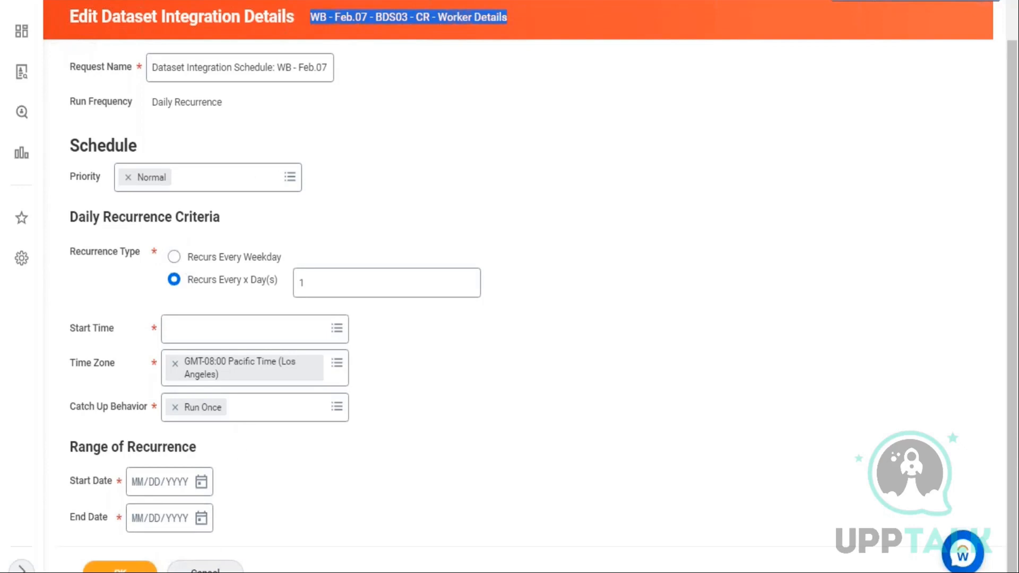
{"action": "left_click", "coordinate": [558, 30]}
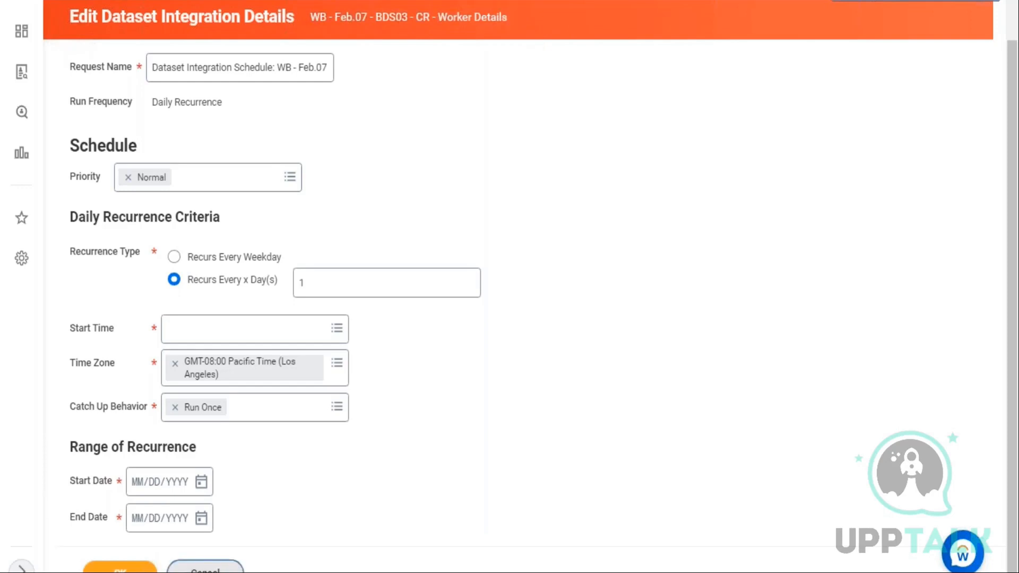
{"action": "left_click", "coordinate": [206, 567]}
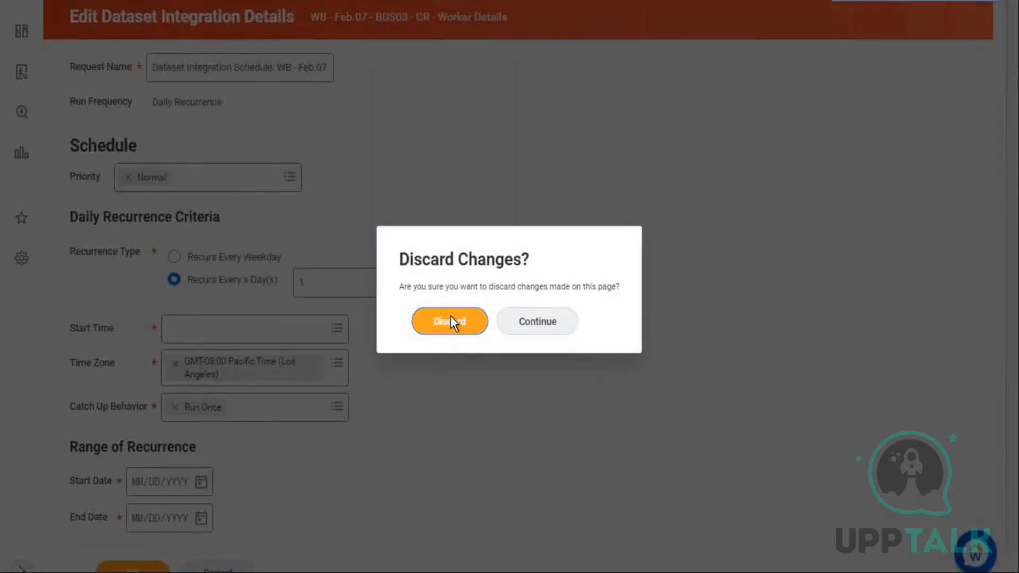
{"action": "left_click", "coordinate": [537, 321]}
{"action": "scroll", "coordinate": [783, 209], "scroll_direction": "up", "scroll_amount": 1}
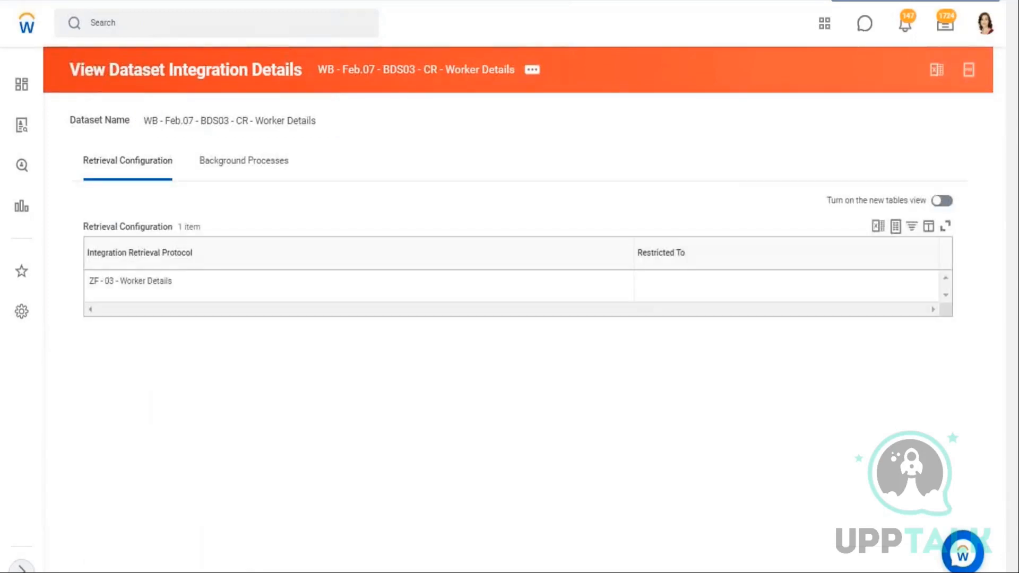
Open the WB - Feb.07 - BDS03 - CR - Worker Details dataset view from its related Dataset actions
{"action": "left_click", "coordinate": [532, 71]}
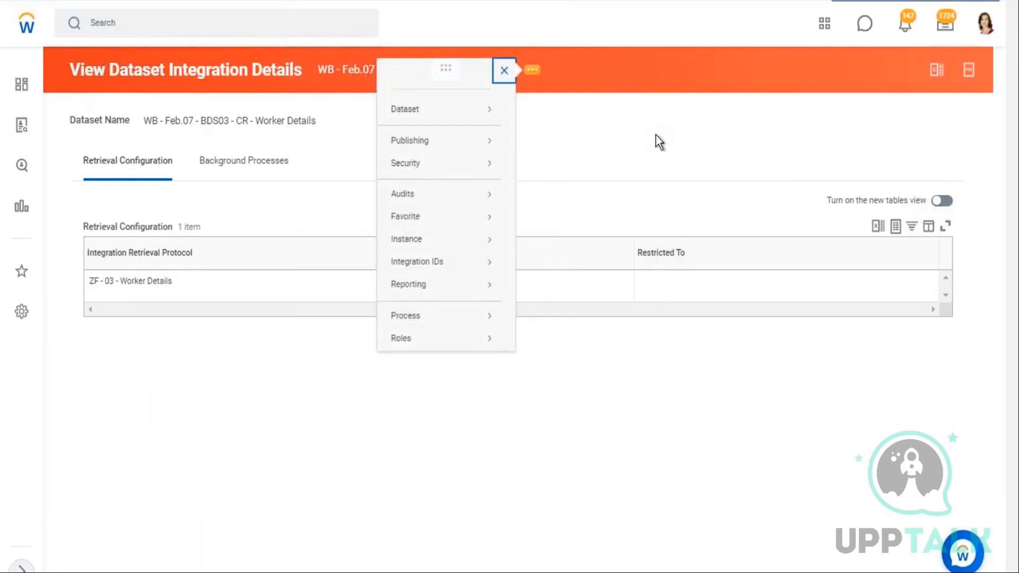
{"action": "mouse_move", "coordinate": [459, 114]}
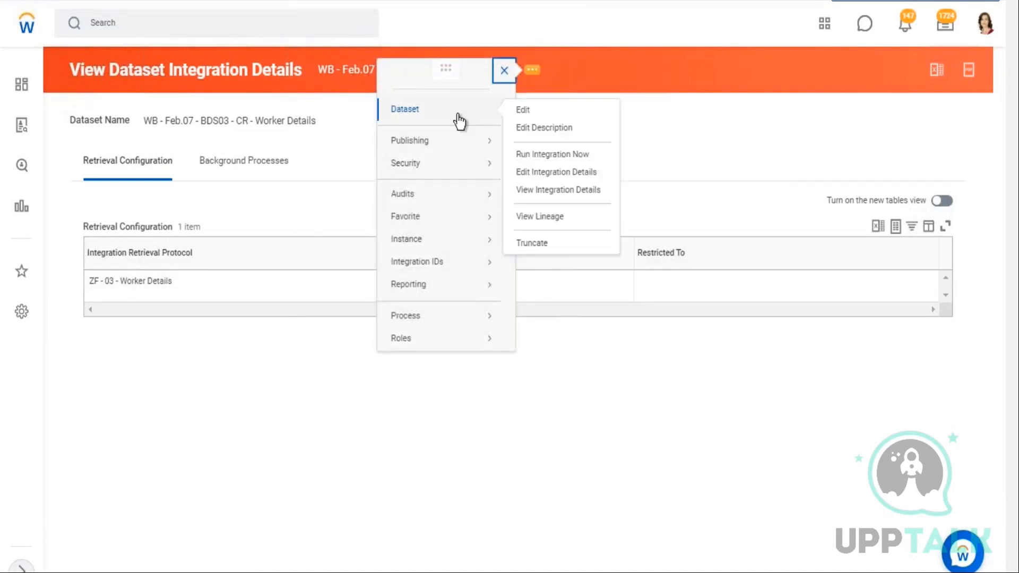
{"action": "left_click", "coordinate": [521, 114]}
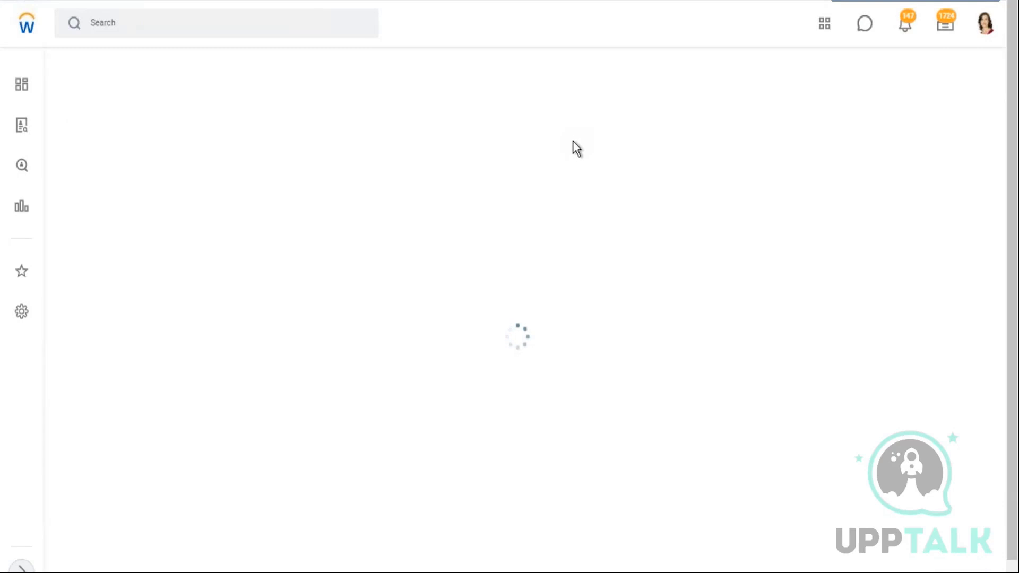
{"action": "left_click", "coordinate": [417, 70]}
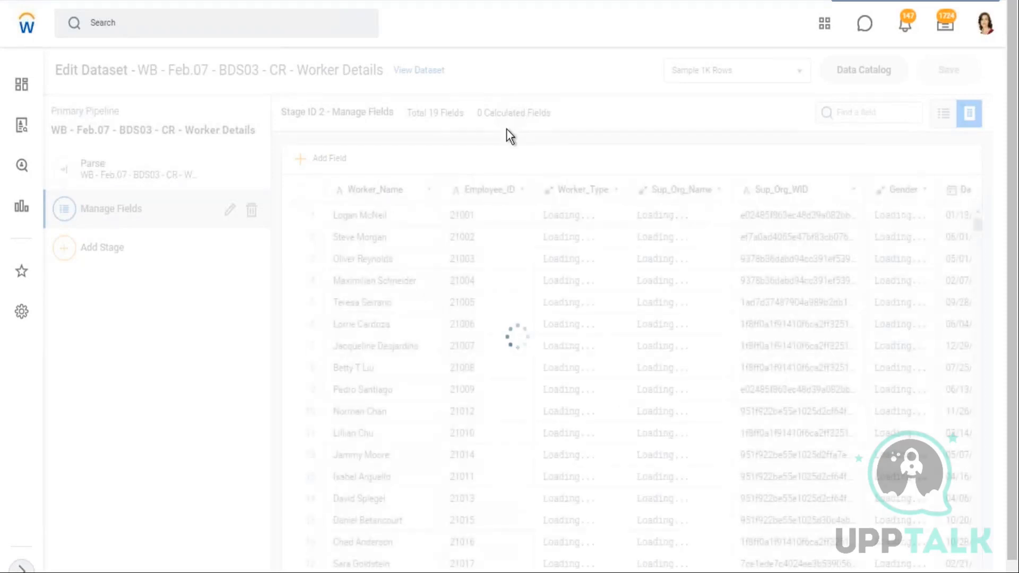
Review the notes listing SFTP, Publish, Security and Prism Calc fields on sheet 27.02
{"action": "left_click", "coordinate": [956, 1]}
{"action": "scroll", "coordinate": [243, 400], "scroll_direction": "down", "scroll_amount": 2}
{"action": "scroll", "coordinate": [250, 398], "scroll_direction": "up", "scroll_amount": 2}
{"action": "left_click", "coordinate": [196, 547]}
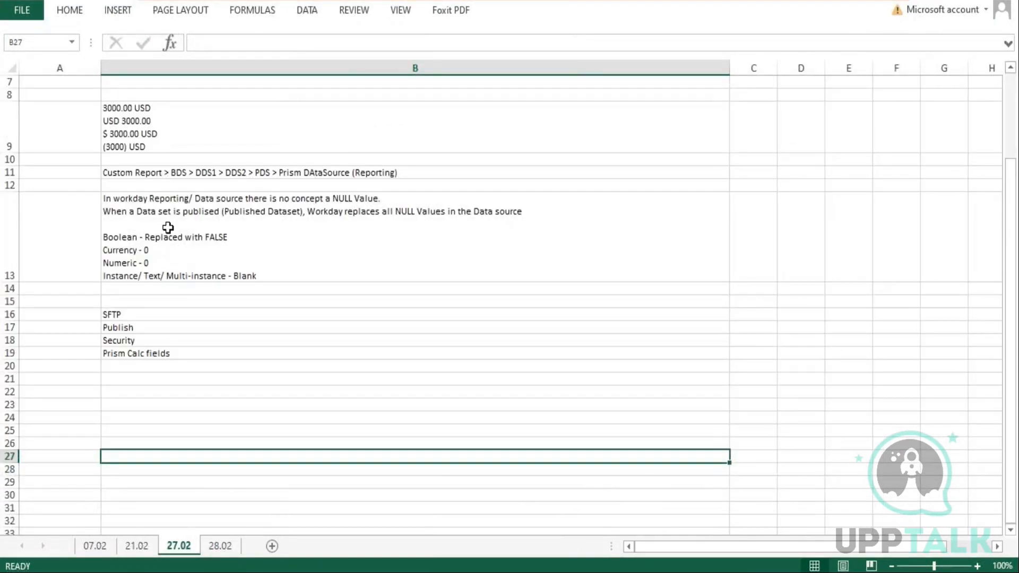
{"action": "left_click", "coordinate": [132, 304]}
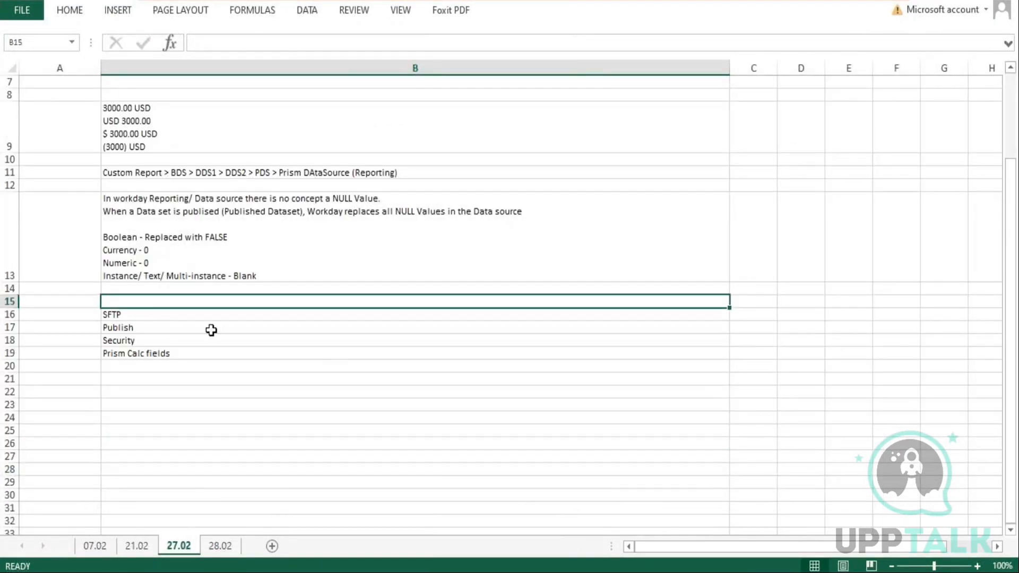
{"action": "left_click", "coordinate": [141, 317]}
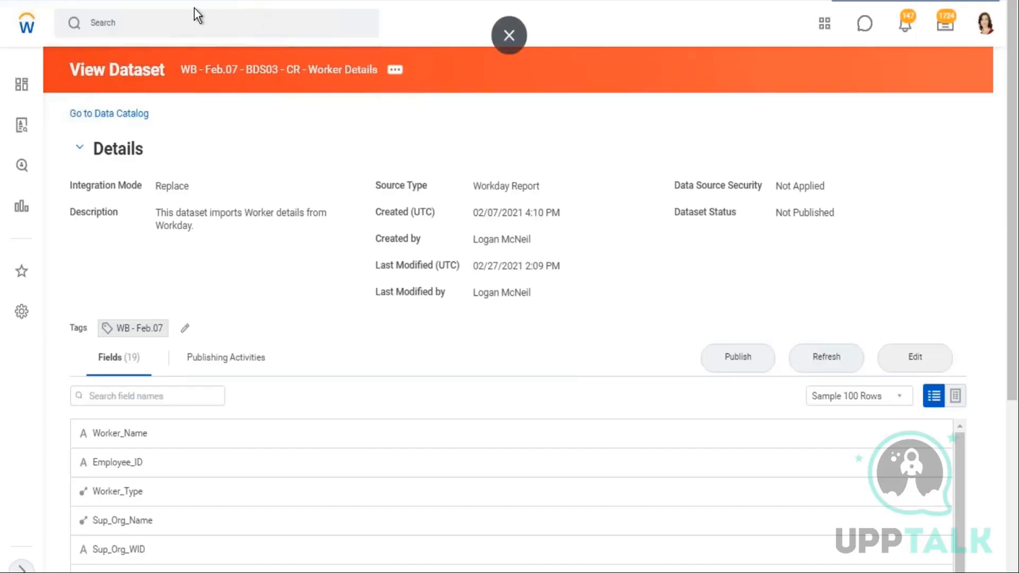
Search for 'zf 03' and open the ZF - 03 - Worker Details custom report
{"action": "left_click", "coordinate": [206, 21]}
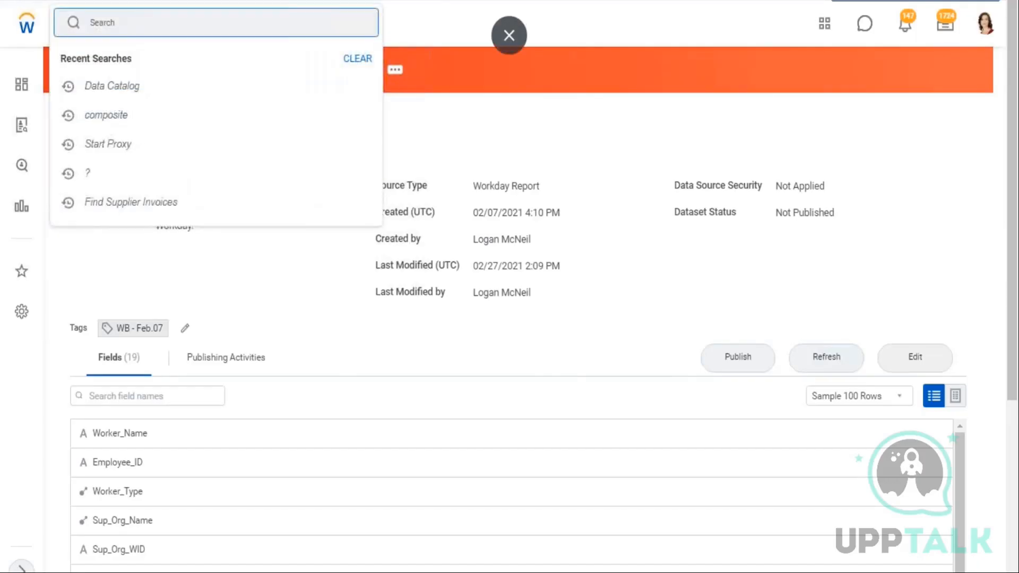
{"action": "type", "text": "wb"}
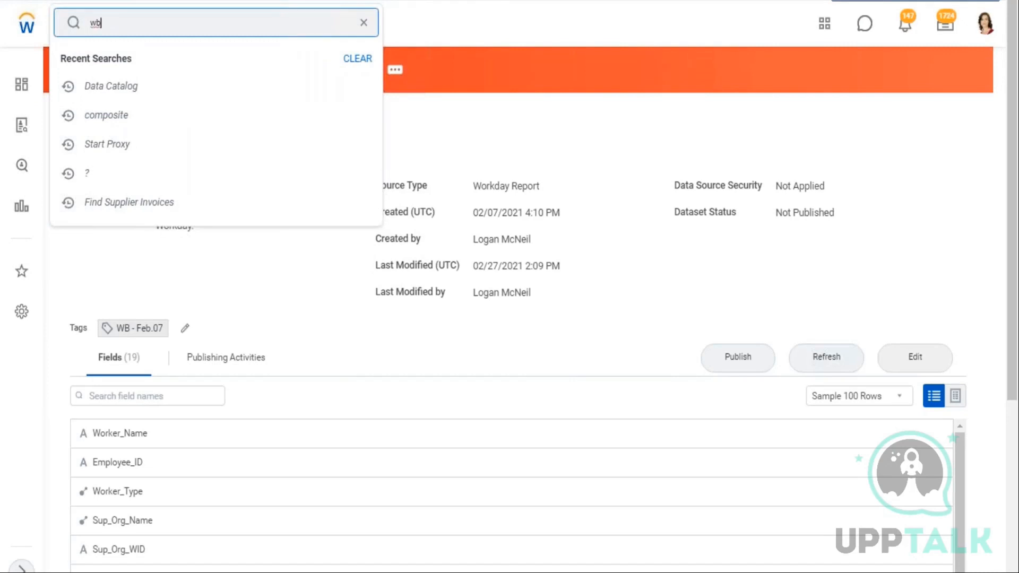
{"action": "key", "text": "BackSpace"}
{"action": "key", "text": "BackSpace"}
{"action": "type", "text": "zf 03"}
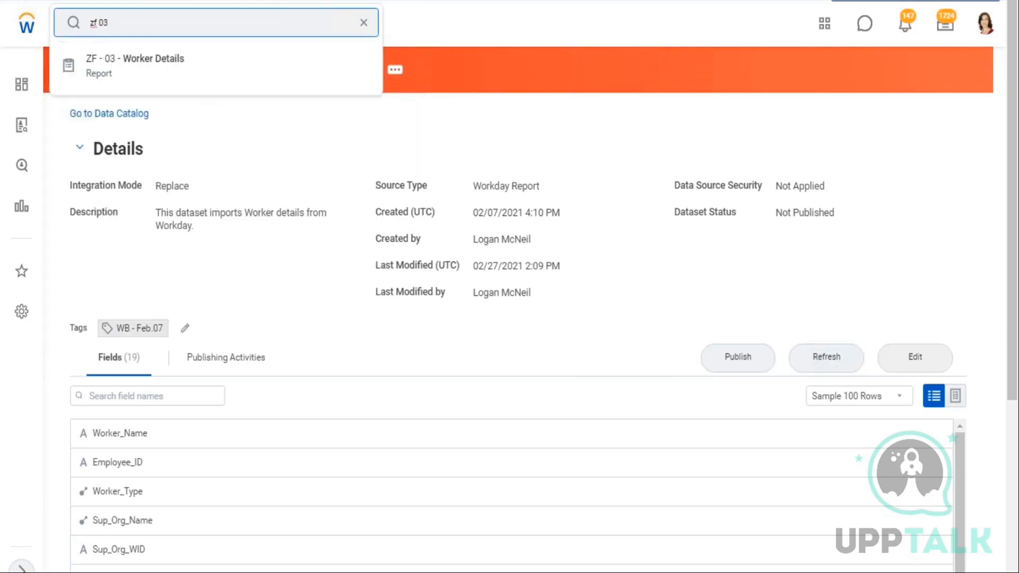
{"action": "left_click", "coordinate": [141, 53]}
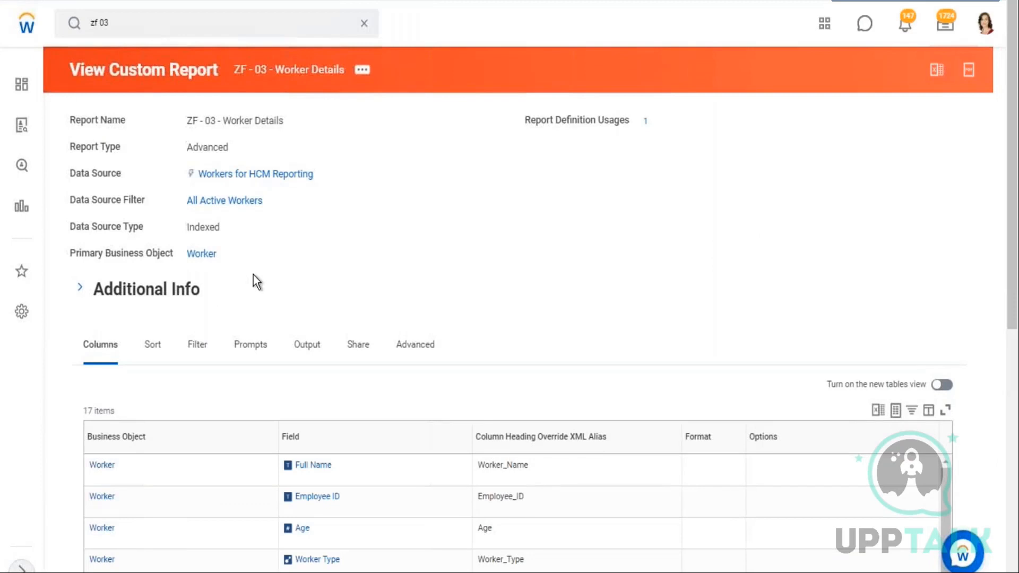
Inspect the Full Name and Age report field details in the report's column list
{"action": "scroll", "coordinate": [573, 268], "scroll_direction": "down", "scroll_amount": 5}
{"action": "mouse_move", "coordinate": [338, 223]}
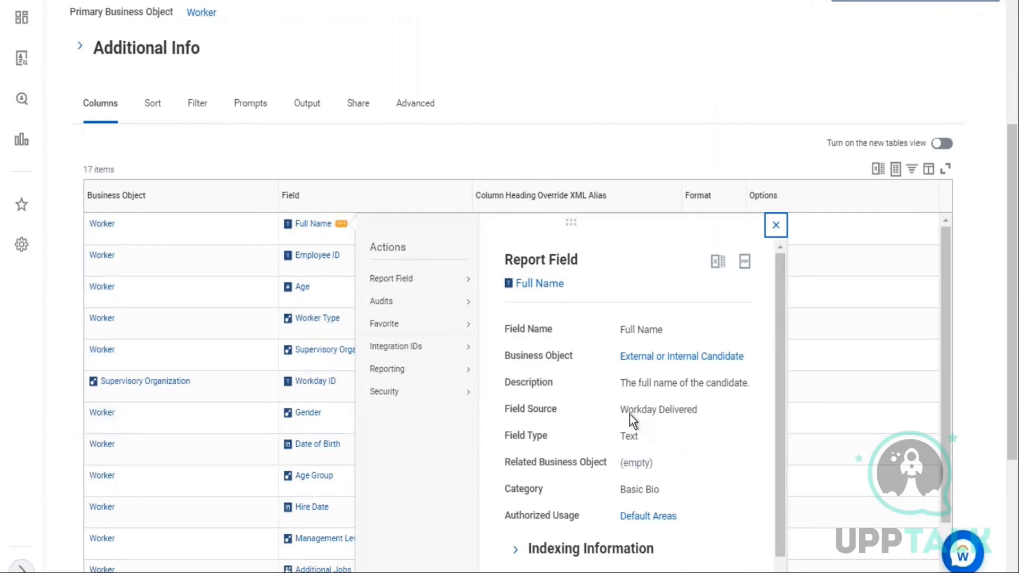
{"action": "left_click_drag", "start_coordinate": [620, 410], "coordinate": [697, 410]}
{"action": "mouse_move", "coordinate": [429, 306]}
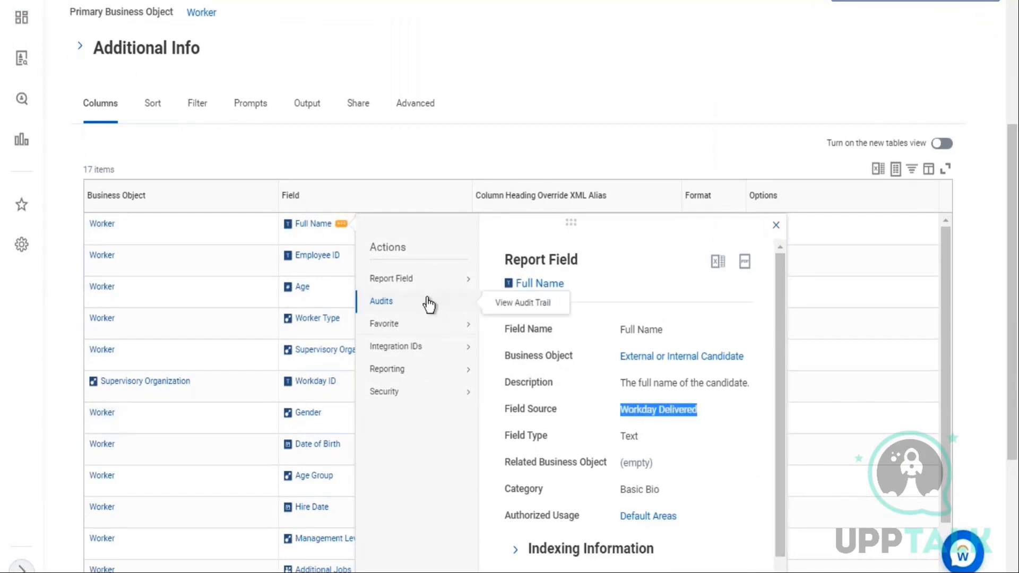
{"action": "left_click_drag", "start_coordinate": [621, 437], "coordinate": [636, 439]}
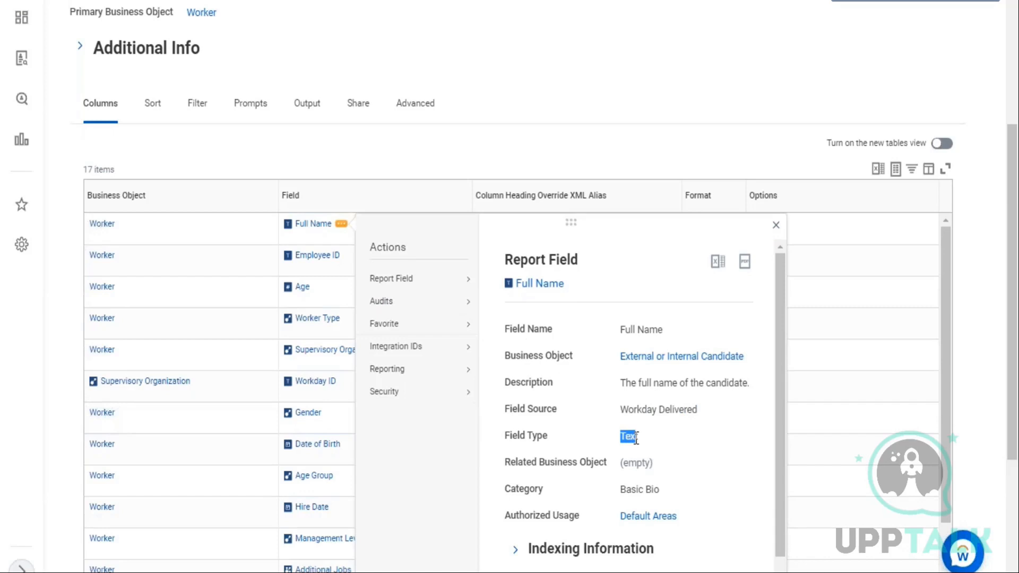
{"action": "left_click_drag", "start_coordinate": [619, 384], "coordinate": [739, 383]}
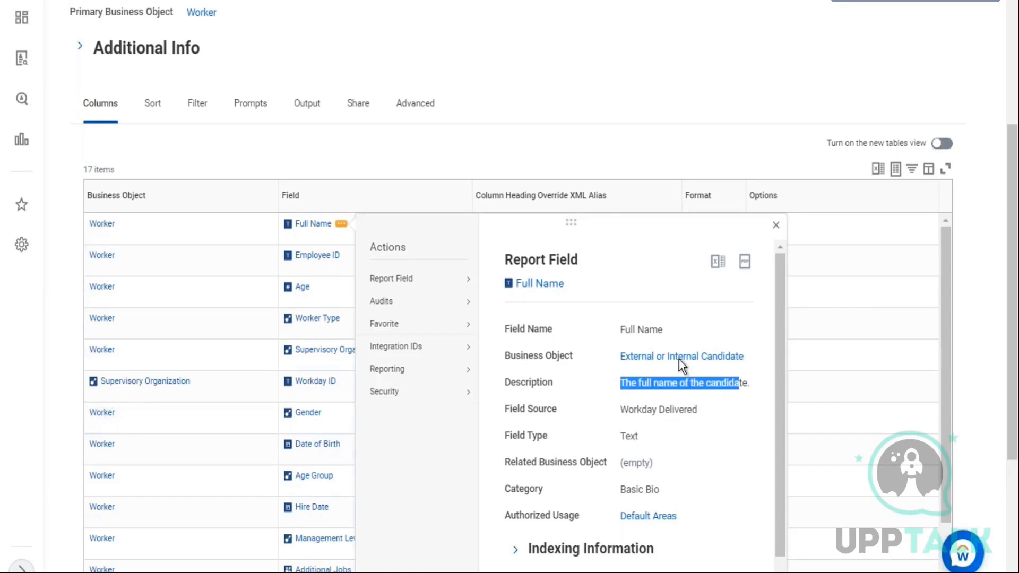
{"action": "left_click", "coordinate": [500, 149]}
{"action": "mouse_move", "coordinate": [319, 288]}
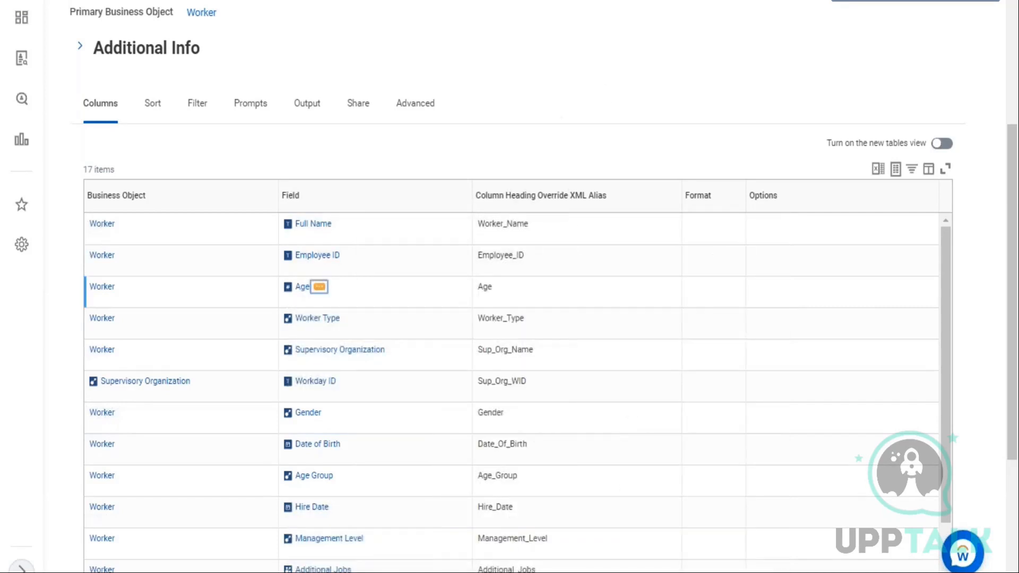
{"action": "left_click", "coordinate": [319, 288]}
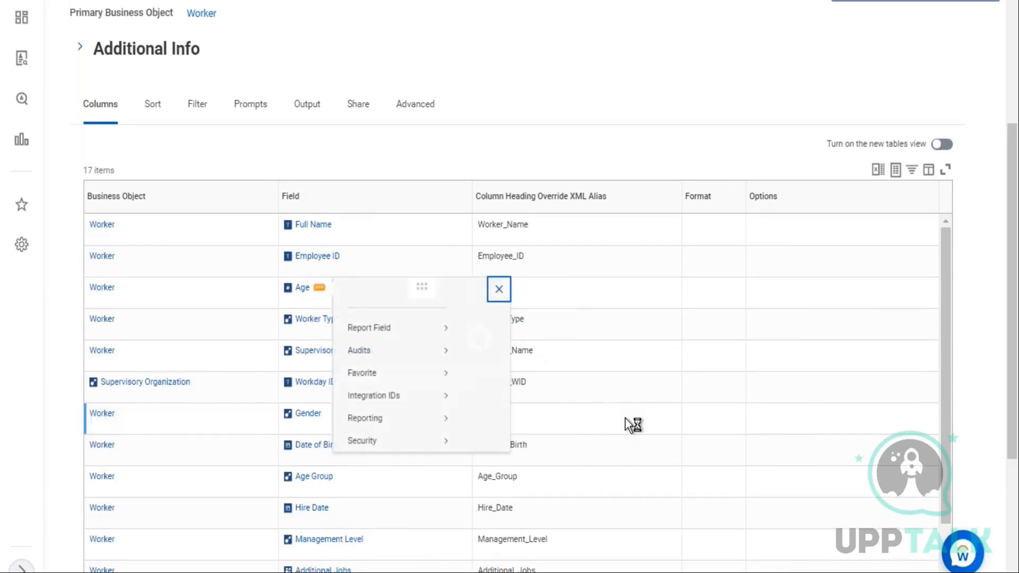
{"action": "left_click_drag", "start_coordinate": [599, 474], "coordinate": [640, 474]}
{"action": "left_click", "coordinate": [742, 97]}
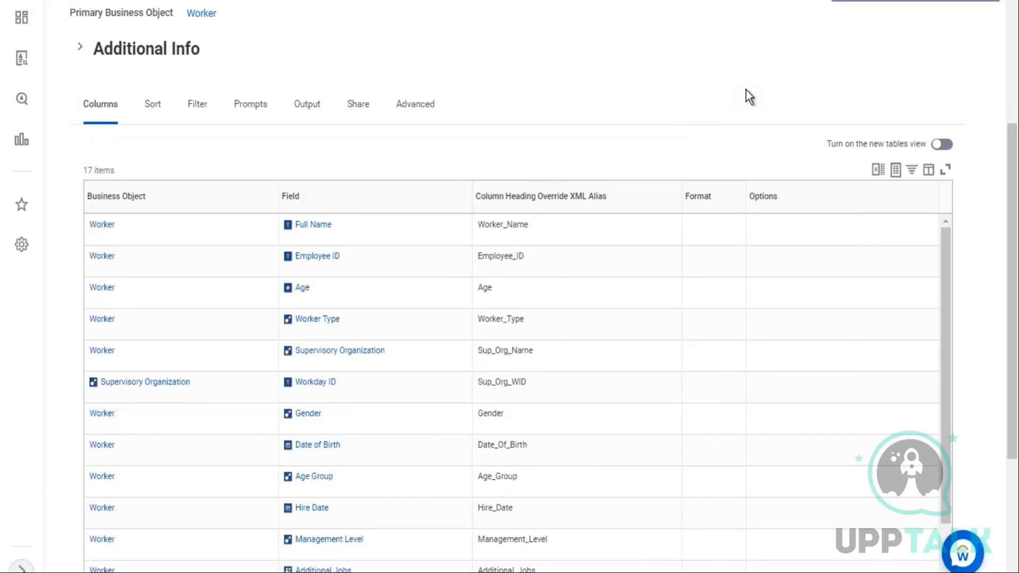
Clear the search and reopen the Data Catalog from recent searches
{"action": "scroll", "coordinate": [747, 90], "scroll_direction": "up", "scroll_amount": 2}
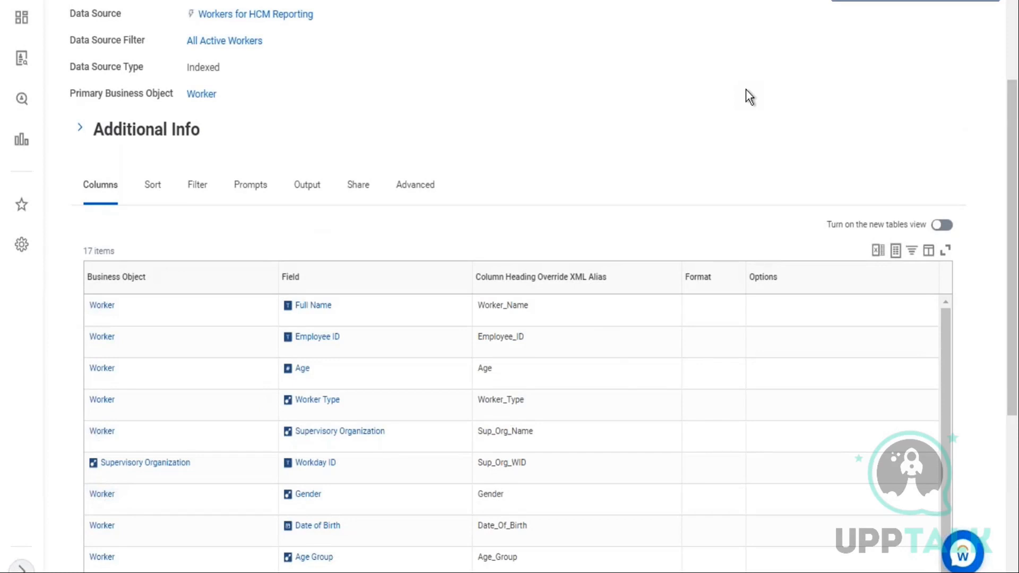
{"action": "scroll", "coordinate": [746, 89], "scroll_direction": "up", "scroll_amount": 4}
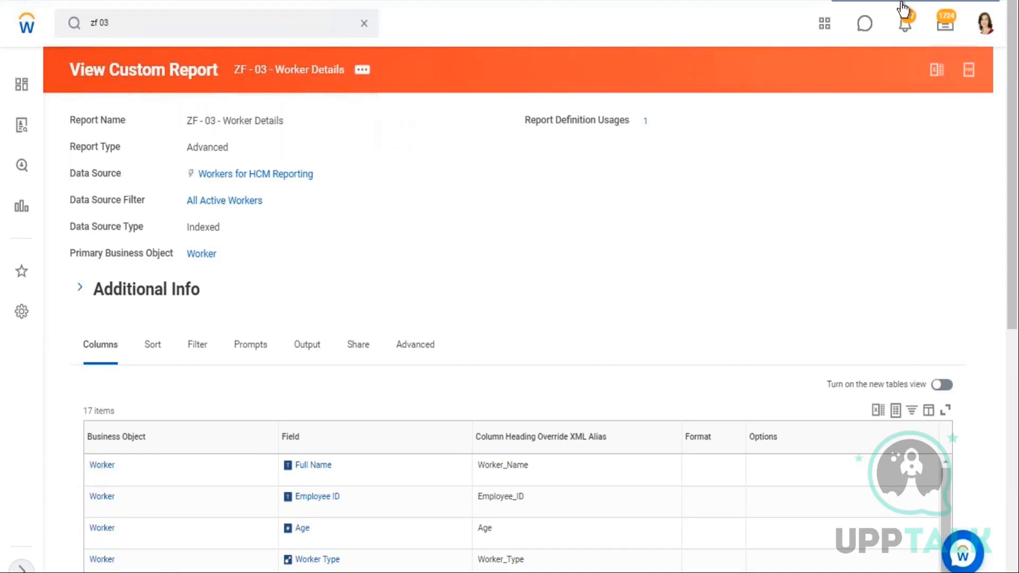
{"action": "left_click", "coordinate": [204, 33]}
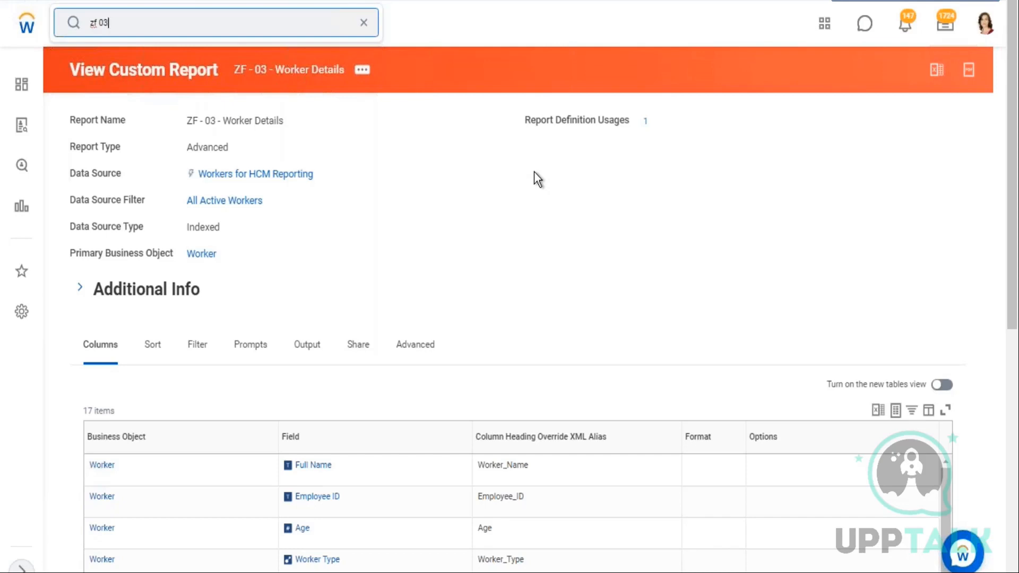
{"action": "left_click_drag", "start_coordinate": [223, 66], "coordinate": [361, 155]}
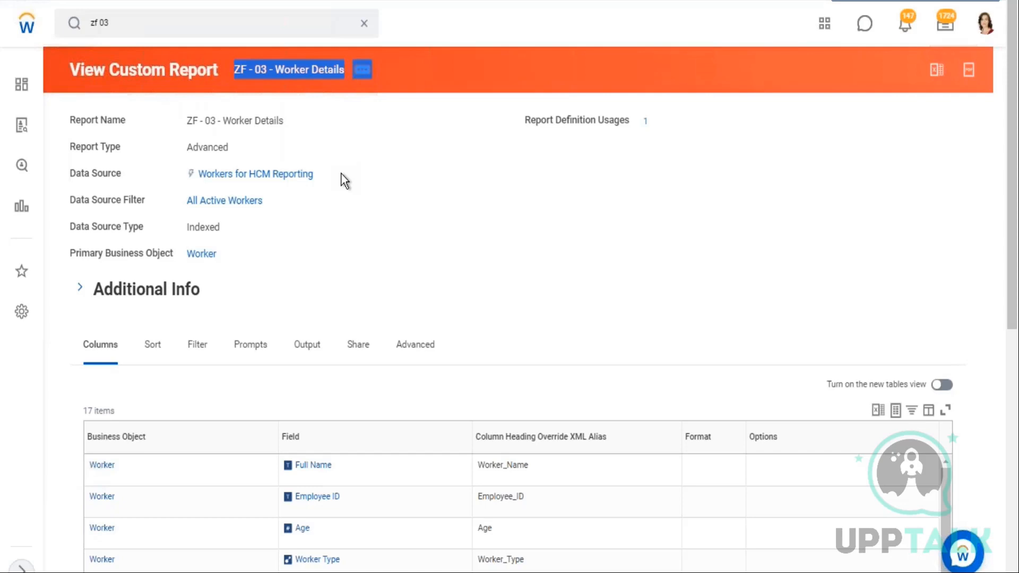
{"action": "left_click", "coordinate": [364, 24]}
{"action": "left_click", "coordinate": [144, 25]}
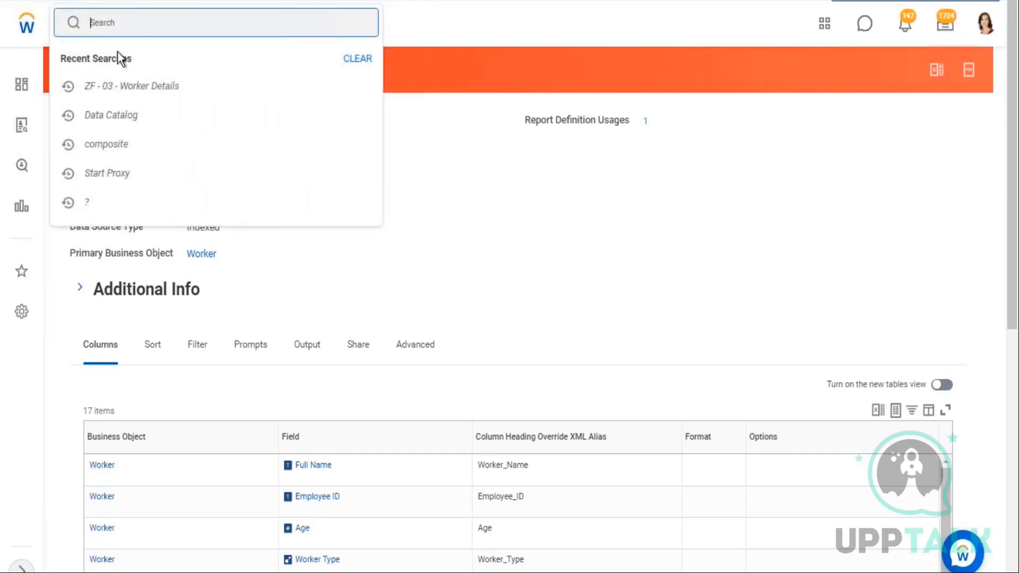
{"action": "left_click", "coordinate": [102, 117]}
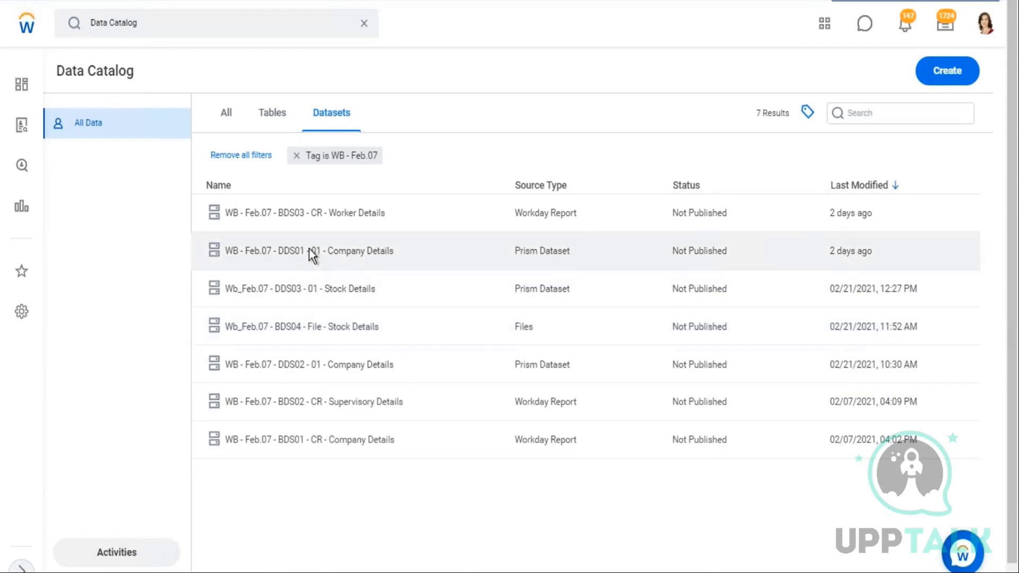
Open the WB - Feb.07 - DDS01 - 01 - Company Details dataset for editing
{"action": "left_click", "coordinate": [305, 250]}
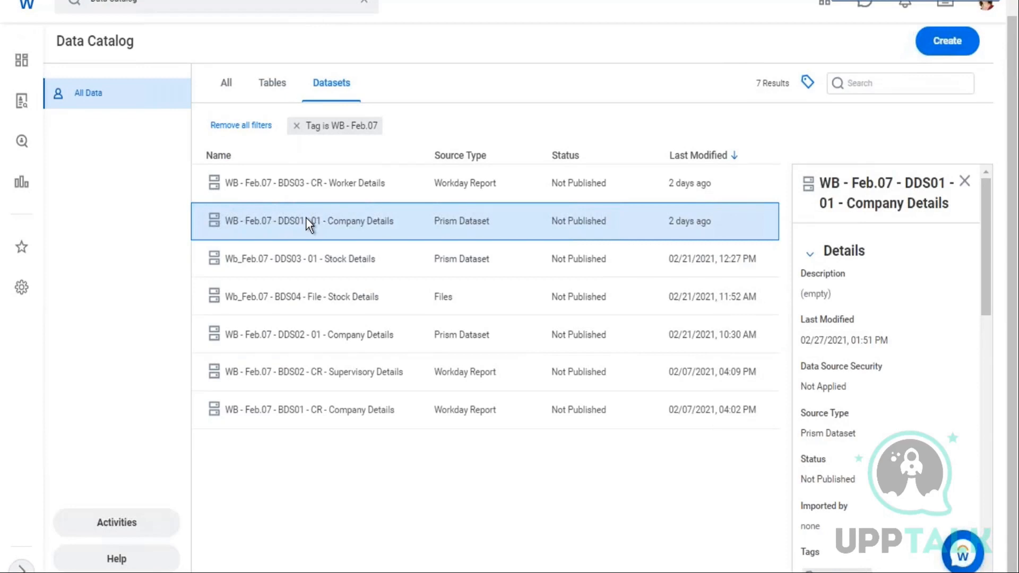
{"action": "right_click", "coordinate": [342, 227]}
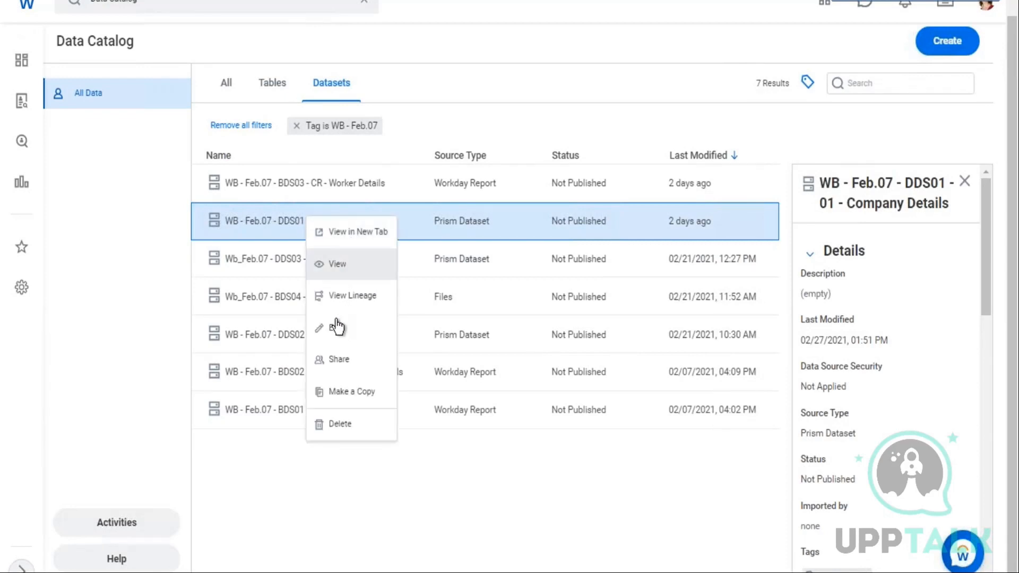
{"action": "left_click", "coordinate": [379, 335]}
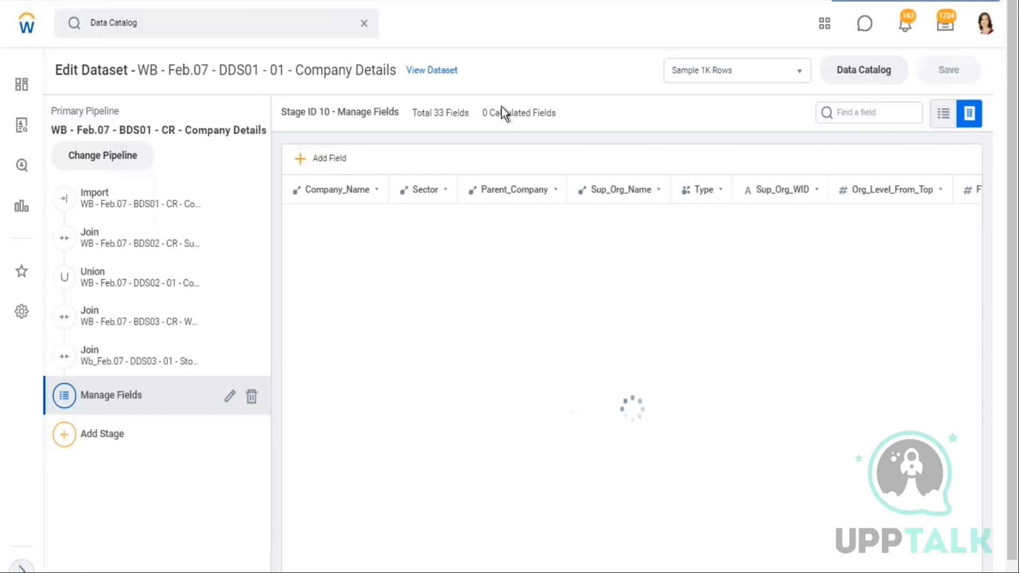
{"action": "left_click_drag", "start_coordinate": [282, 110], "coordinate": [563, 112]}
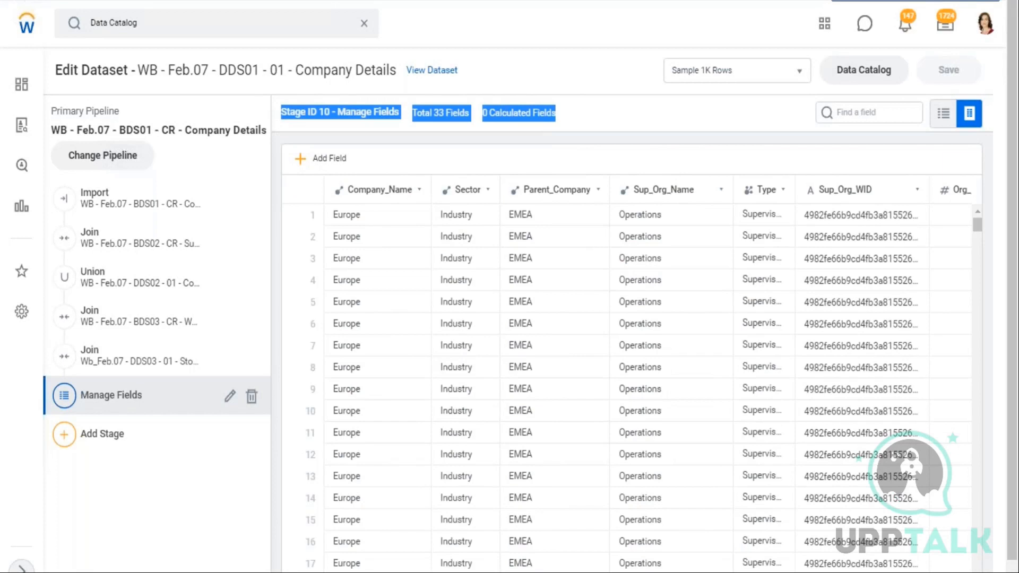
Examine the Manage Fields stage's field counts and scroll across the dataset's columns
{"action": "mouse_move", "coordinate": [363, 120]}
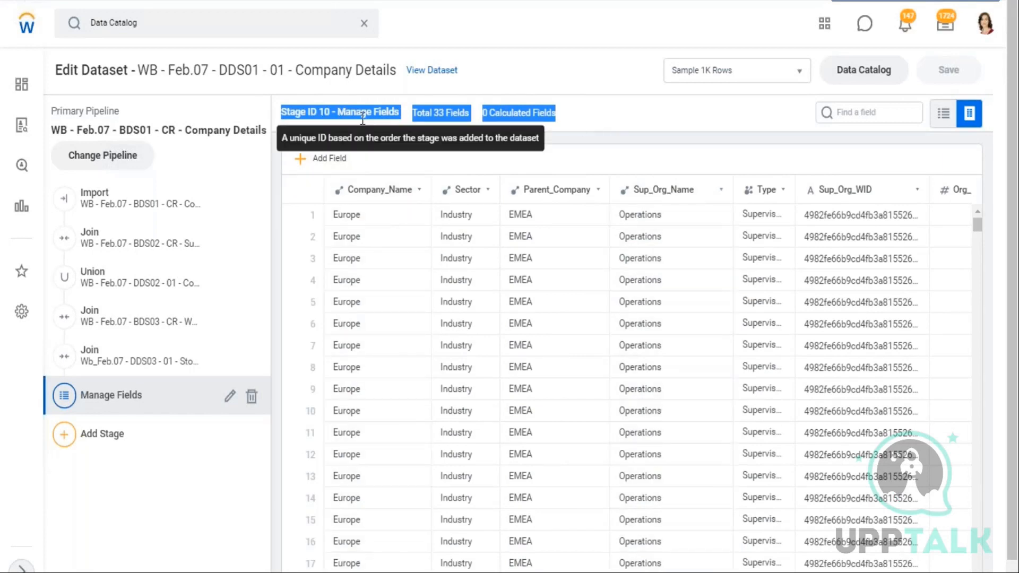
{"action": "left_click", "coordinate": [327, 112]}
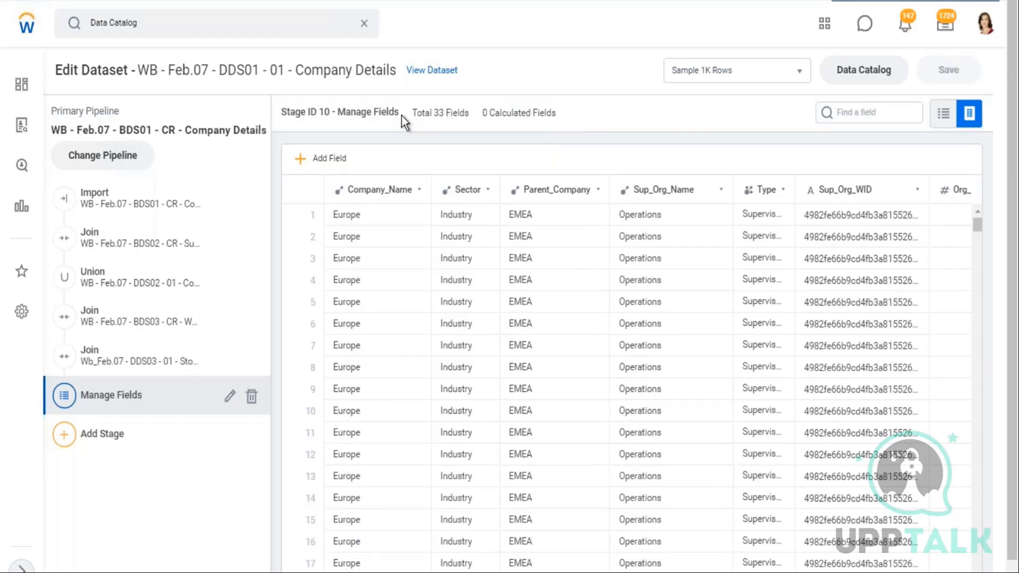
{"action": "left_click_drag", "start_coordinate": [412, 112], "coordinate": [557, 113]}
{"action": "left_click", "coordinate": [573, 118]}
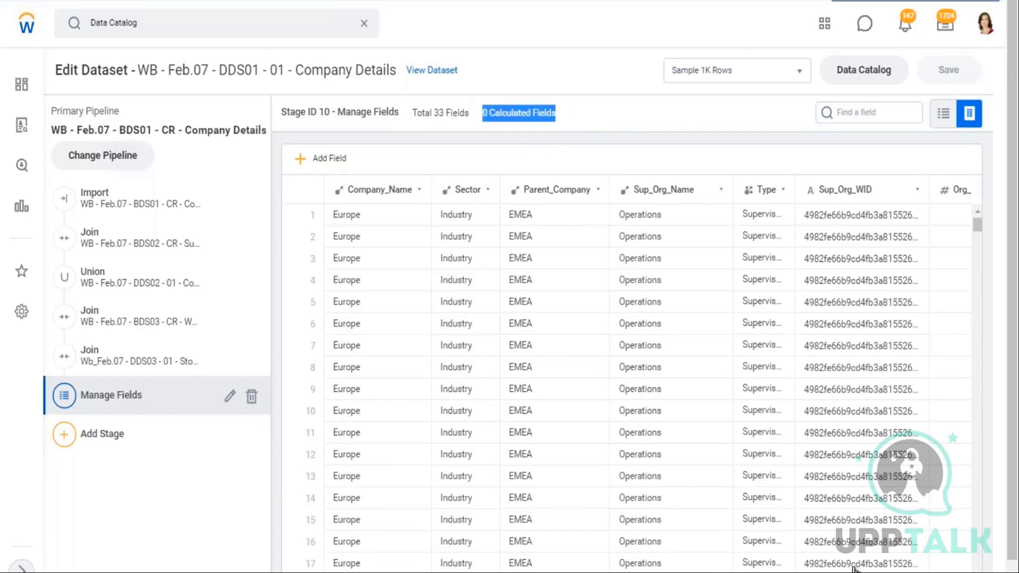
{"action": "left_click", "coordinate": [1013, 565]}
{"action": "scroll", "coordinate": [649, 361], "scroll_direction": "right", "scroll_amount": 5}
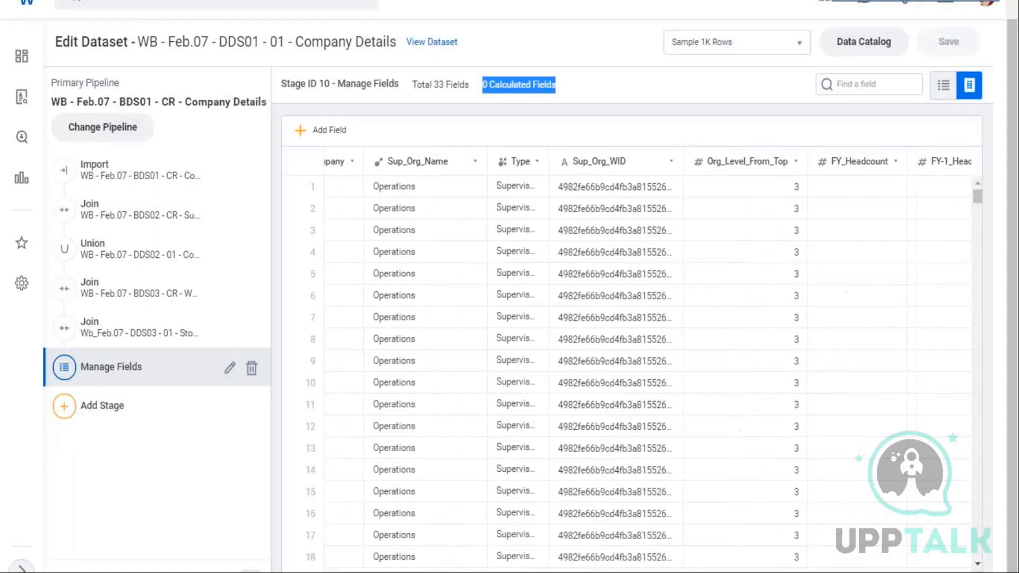
{"action": "scroll", "coordinate": [632, 361], "scroll_direction": "right", "scroll_amount": 15}
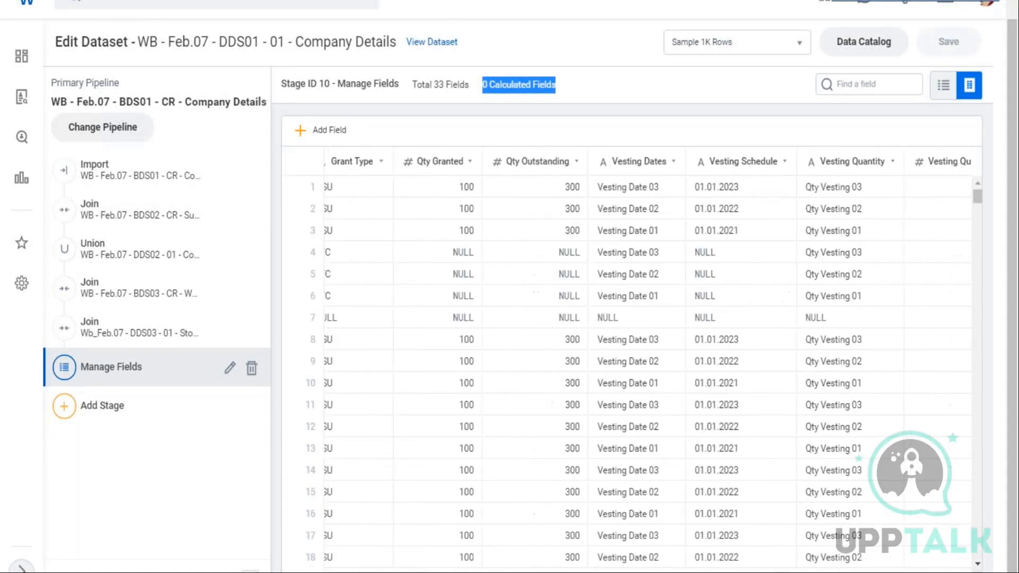
{"action": "scroll", "coordinate": [632, 361], "scroll_direction": "right", "scroll_amount": 1}
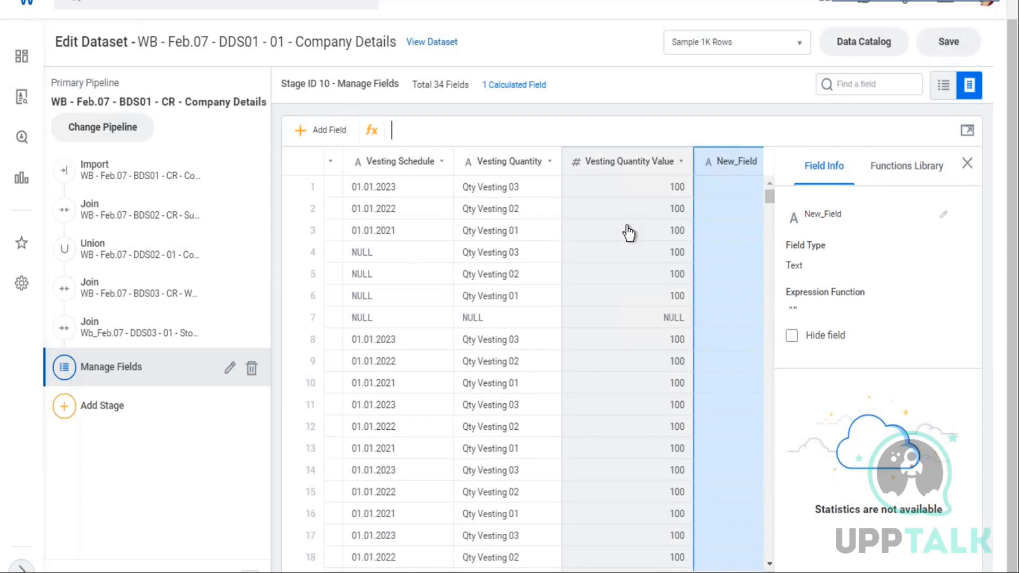
Inspect the Vesting Quantity Value field's info and open the functions library for the new field
{"action": "left_click", "coordinate": [628, 232]}
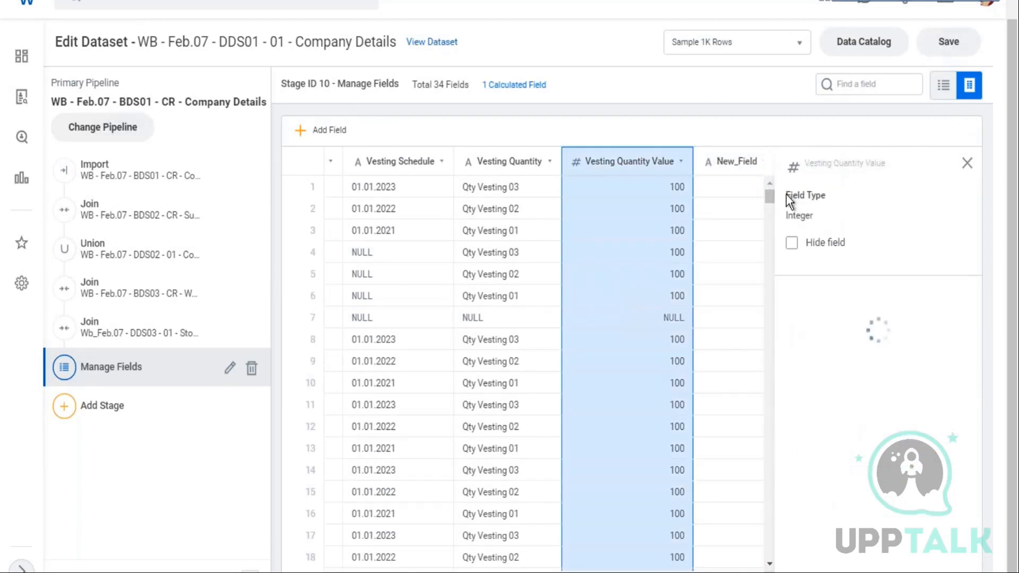
{"action": "left_click_drag", "start_coordinate": [788, 197], "coordinate": [822, 200]}
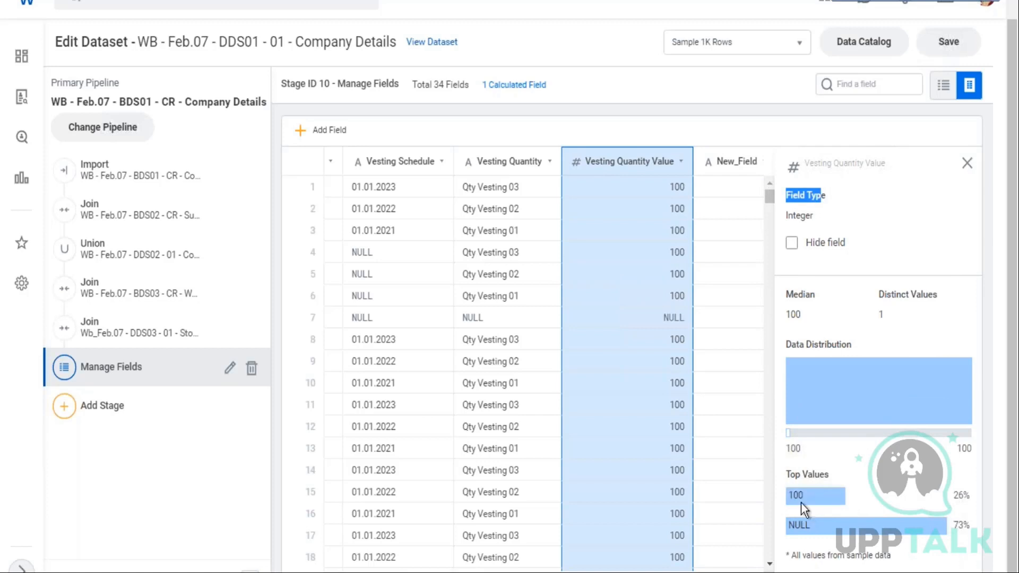
{"action": "left_click", "coordinate": [716, 213]}
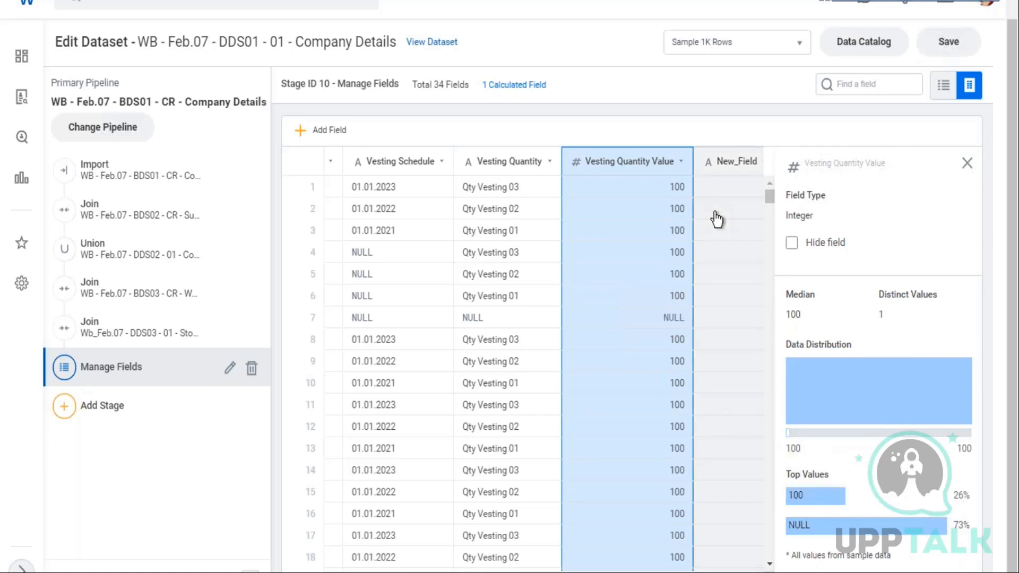
{"action": "left_click_drag", "start_coordinate": [803, 164], "coordinate": [926, 195]}
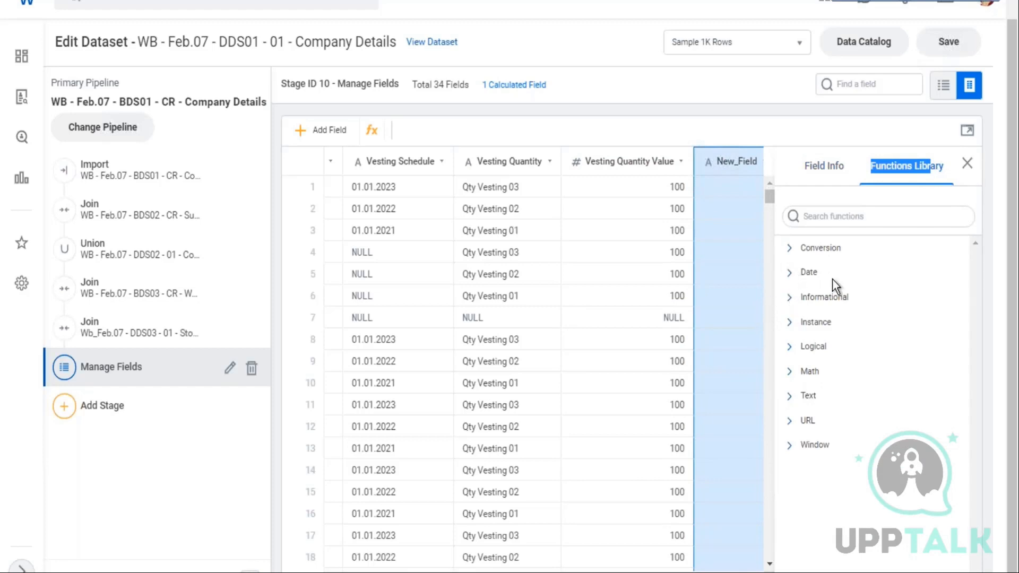
Expand the Date category in the functions library and browse its functions
{"action": "left_click", "coordinate": [848, 217]}
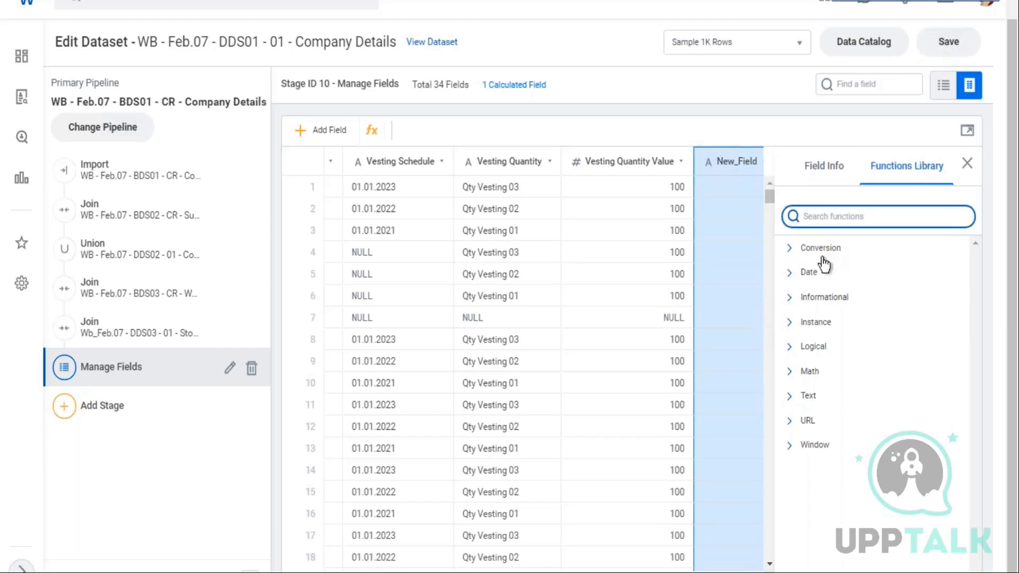
{"action": "left_click", "coordinate": [793, 273]}
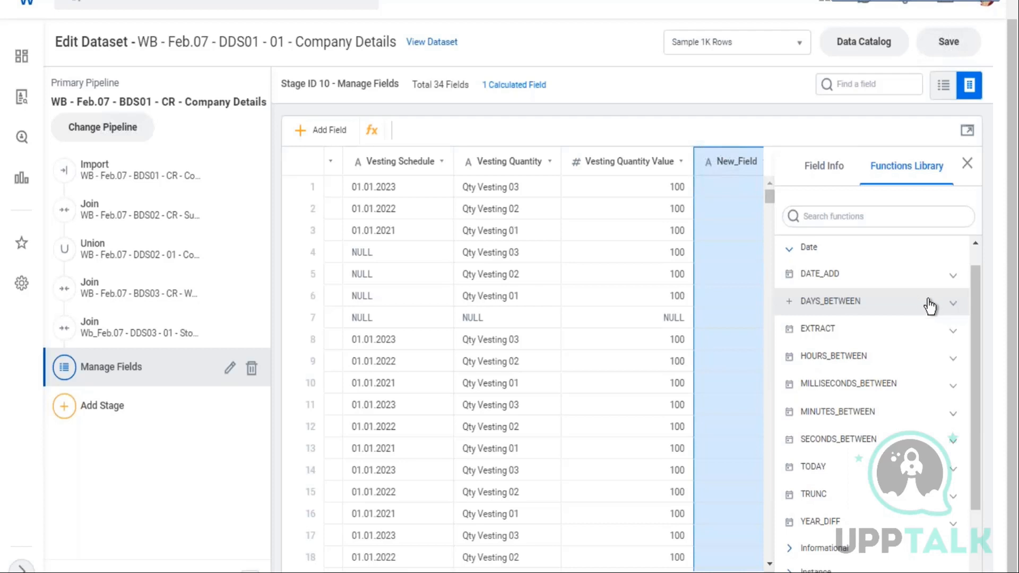
{"action": "scroll", "coordinate": [923, 308], "scroll_direction": "down", "scroll_amount": 2}
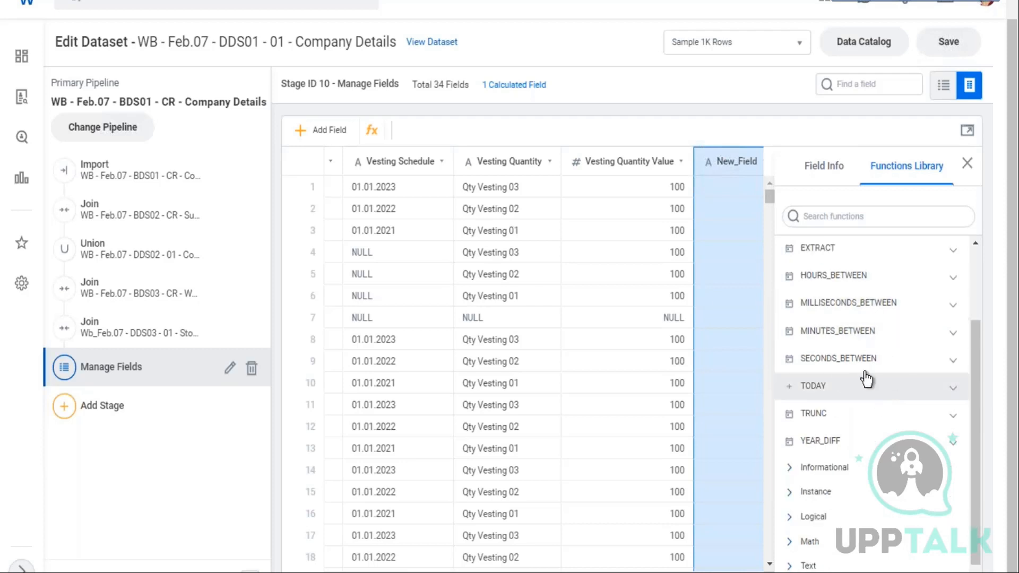
{"action": "scroll", "coordinate": [887, 375], "scroll_direction": "up", "scroll_amount": 2}
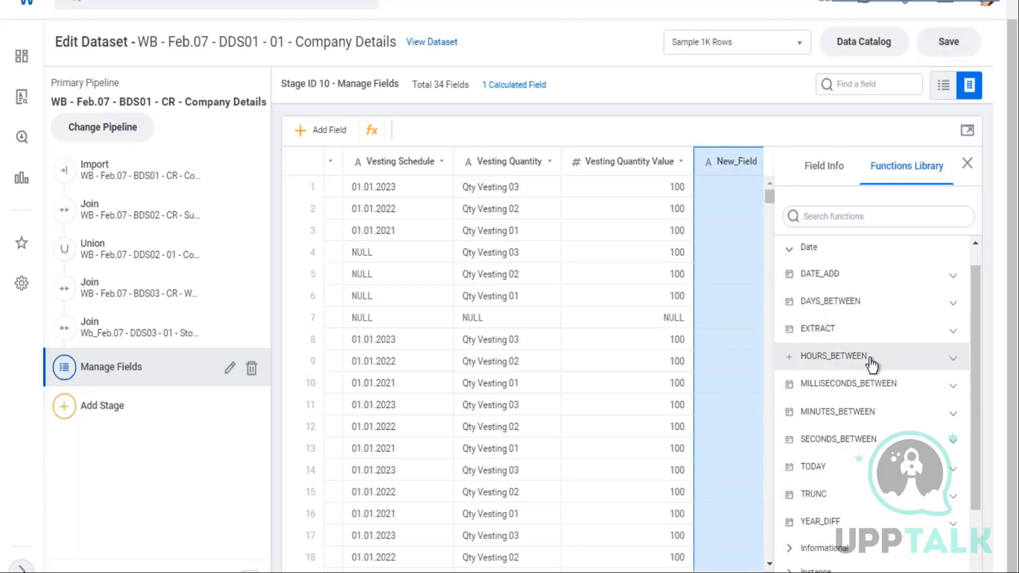
{"action": "scroll", "coordinate": [871, 364], "scroll_direction": "down", "scroll_amount": 3}
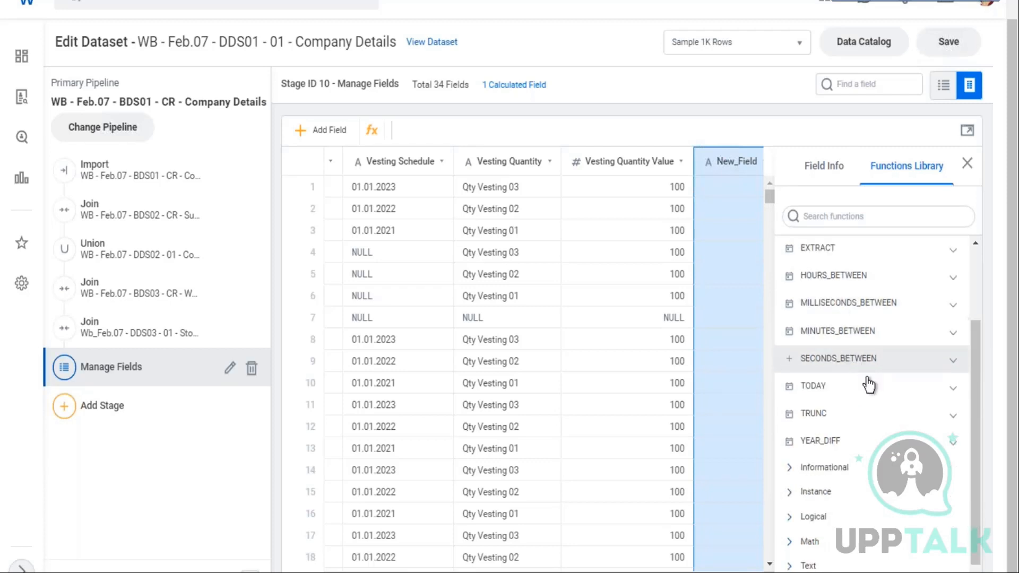
{"action": "scroll", "coordinate": [870, 385], "scroll_direction": "down", "scroll_amount": 1}
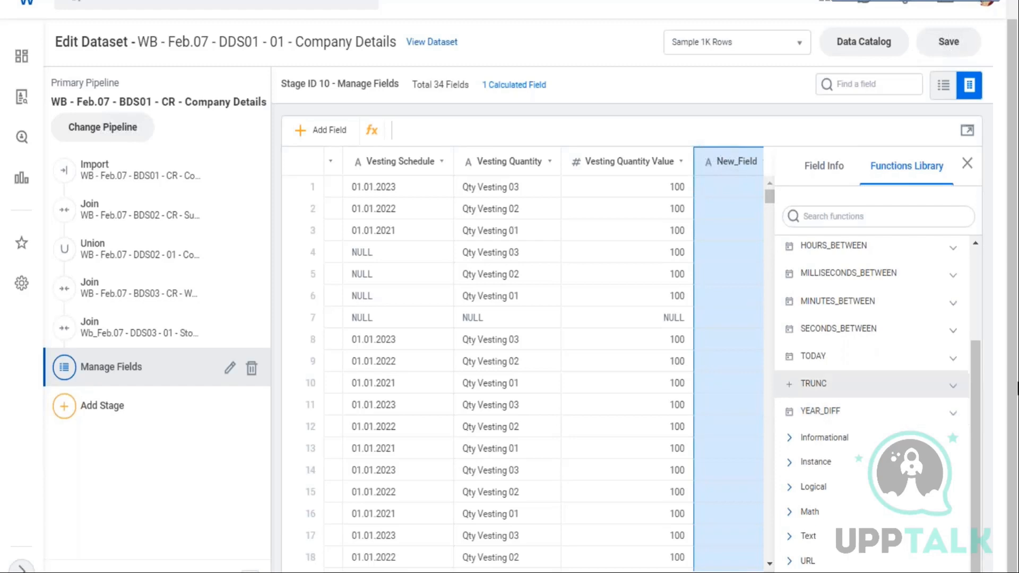
Read the YEAR_DIFF function's description, syntax, return value and example
{"action": "left_click", "coordinate": [953, 412]}
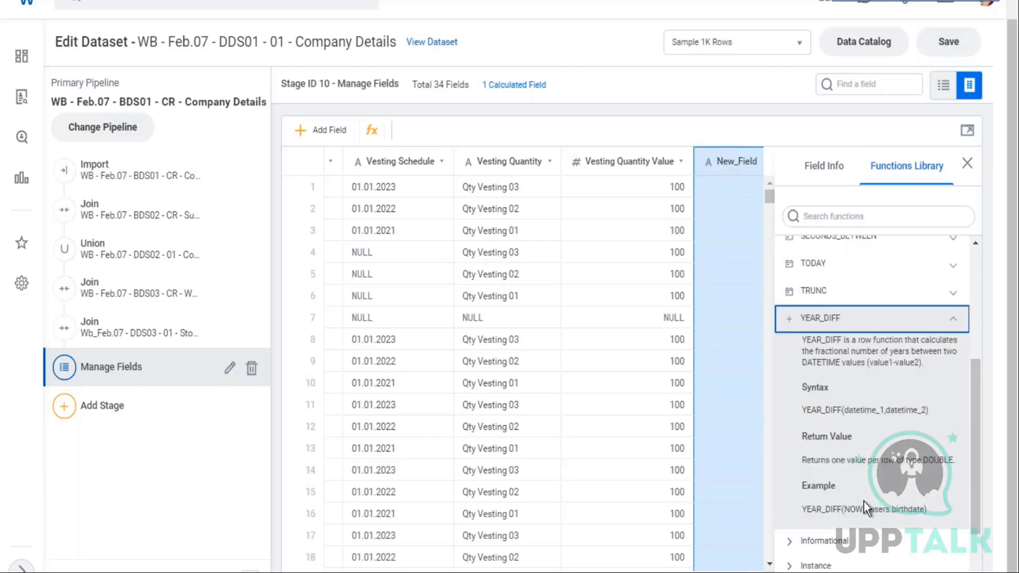
{"action": "scroll", "coordinate": [864, 501], "scroll_direction": "down", "scroll_amount": 2}
{"action": "left_click_drag", "start_coordinate": [802, 430], "coordinate": [929, 431]}
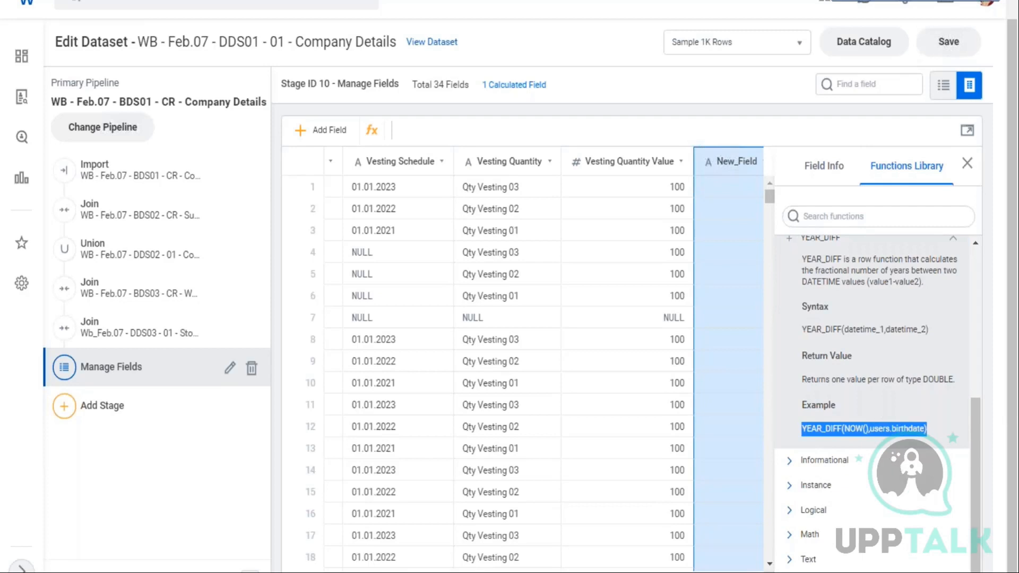
{"action": "scroll", "coordinate": [863, 329], "scroll_direction": "up", "scroll_amount": 2}
{"action": "left_click_drag", "start_coordinate": [811, 340], "coordinate": [850, 351]}
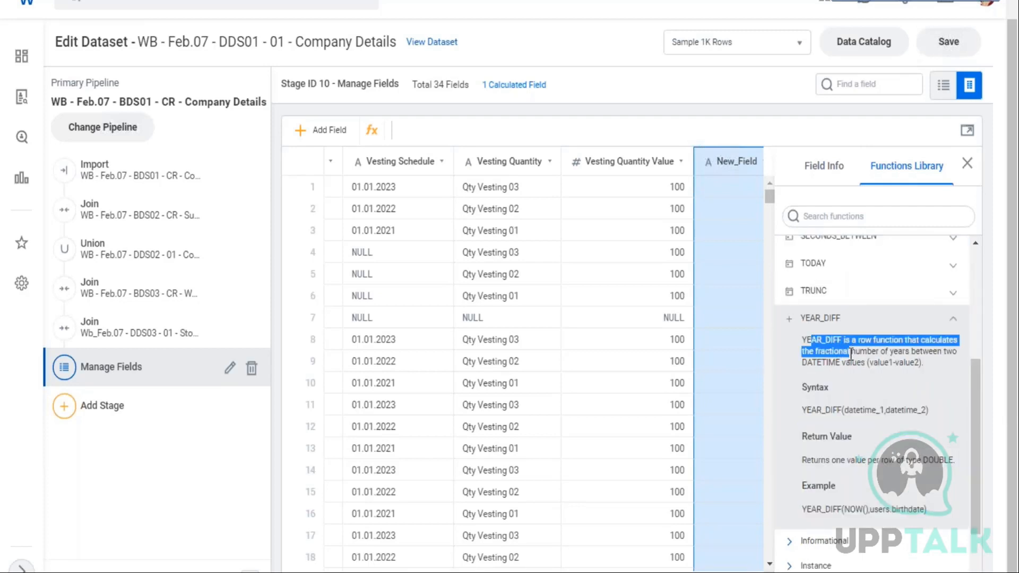
{"action": "left_click_drag", "start_coordinate": [811, 410], "coordinate": [890, 410]}
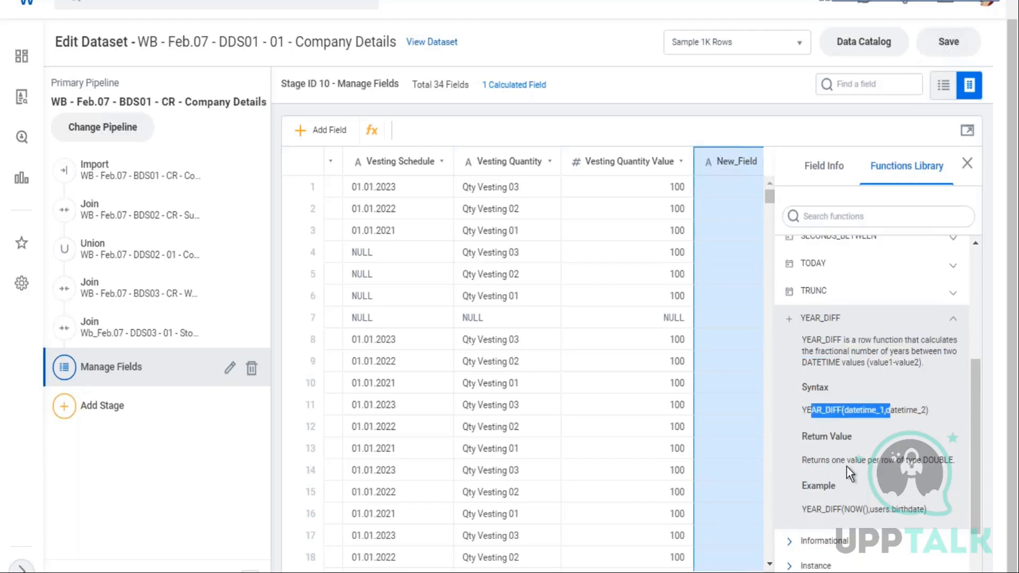
{"action": "left_click_drag", "start_coordinate": [863, 461], "coordinate": [853, 441]}
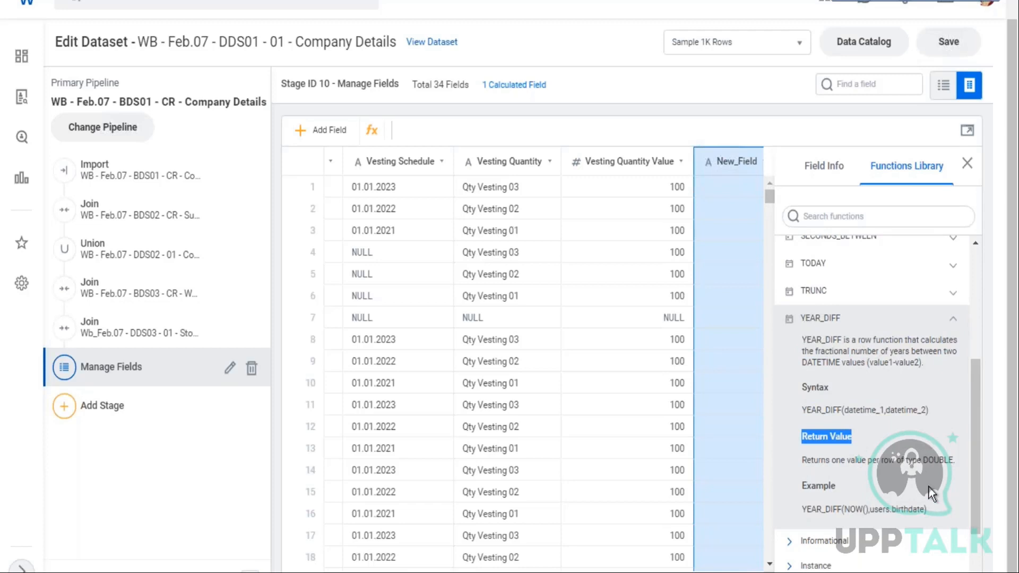
{"action": "left_click_drag", "start_coordinate": [924, 460], "coordinate": [955, 460]}
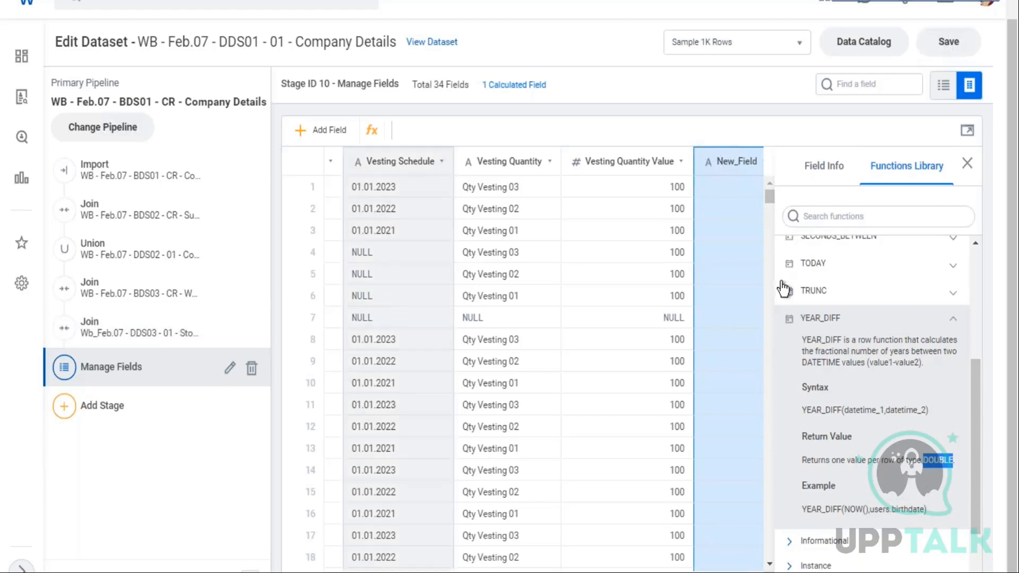
Select the new calculated field and rename it Age on Hire
{"action": "left_click", "coordinate": [746, 565]}
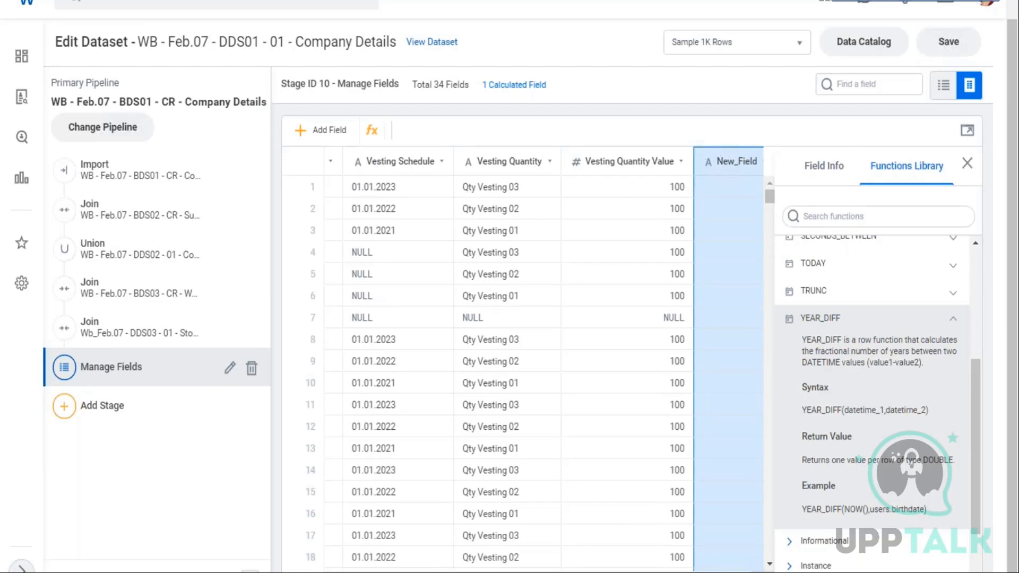
{"action": "left_click", "coordinate": [744, 153]}
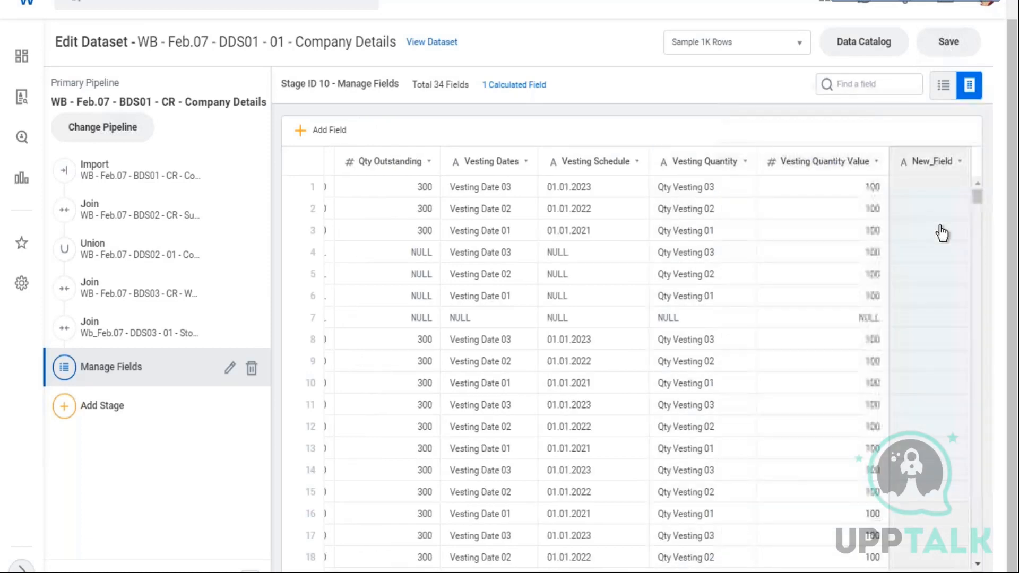
{"action": "left_click", "coordinate": [962, 165]}
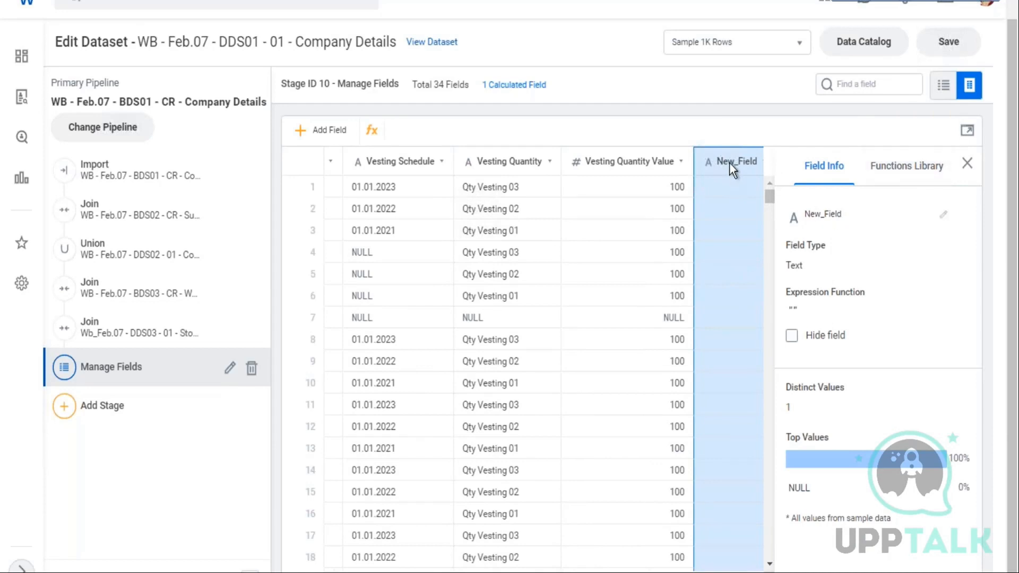
{"action": "left_click", "coordinate": [942, 218]}
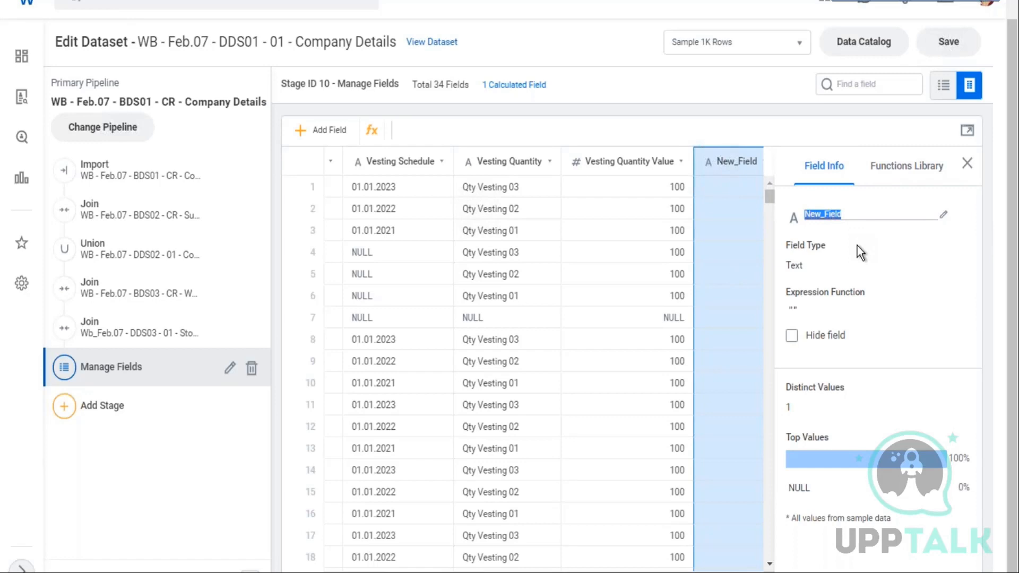
{"action": "type", "text": "Age on H"}
{"action": "type", "text": "ire"}
Insert the YEAR_DIFF function into the Age on Hire field's expression from the functions library
{"action": "left_click_drag", "start_coordinate": [788, 265], "coordinate": [805, 265]}
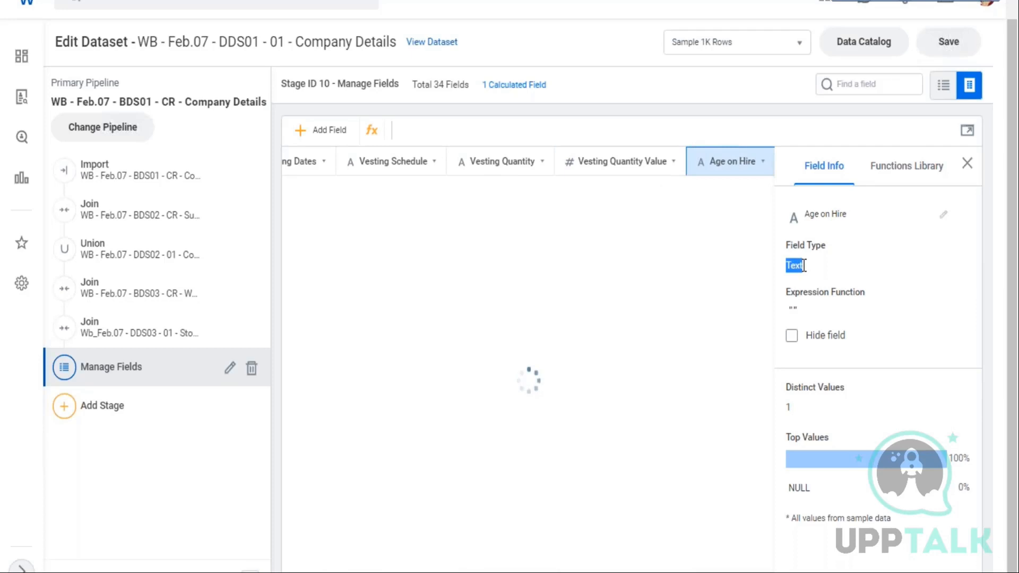
{"action": "left_click", "coordinate": [892, 172]}
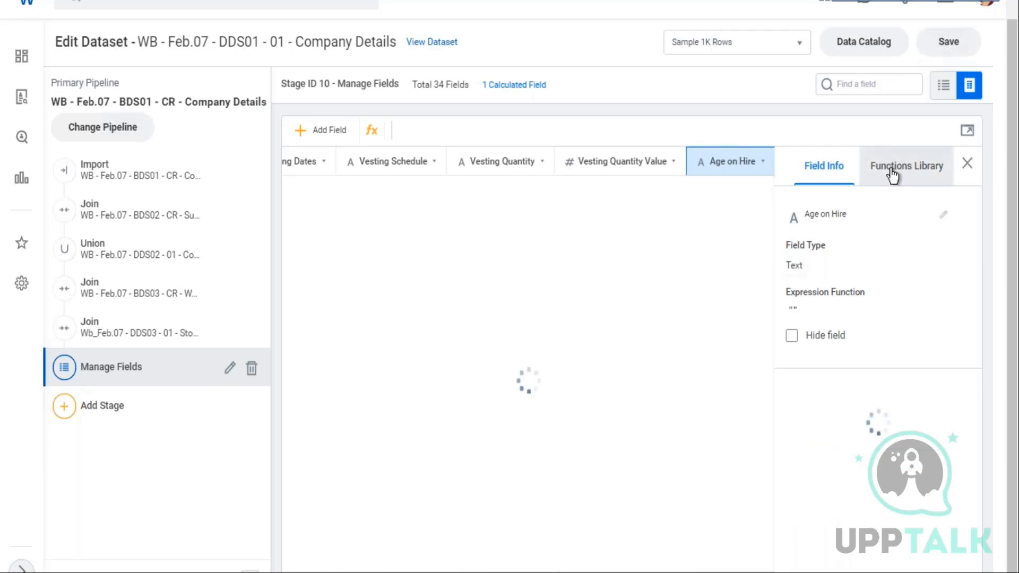
{"action": "left_click", "coordinate": [893, 174]}
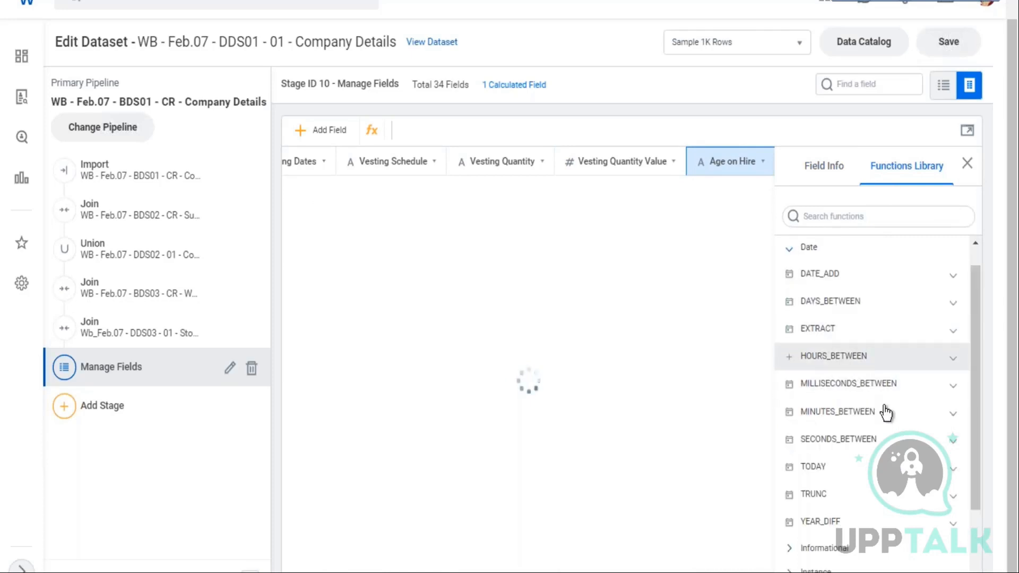
{"action": "scroll", "coordinate": [886, 412], "scroll_direction": "down", "scroll_amount": 2}
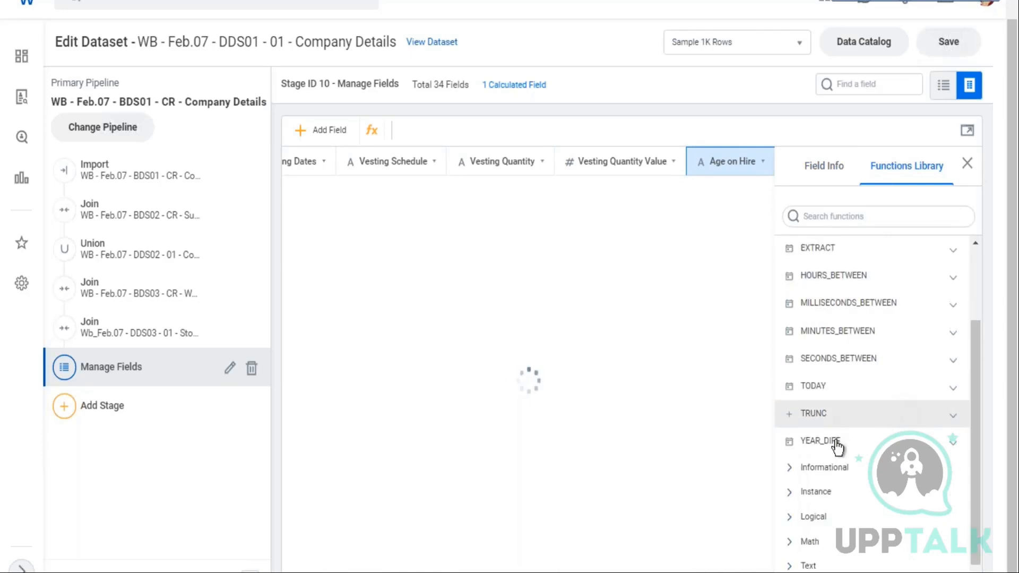
{"action": "left_click", "coordinate": [791, 446]}
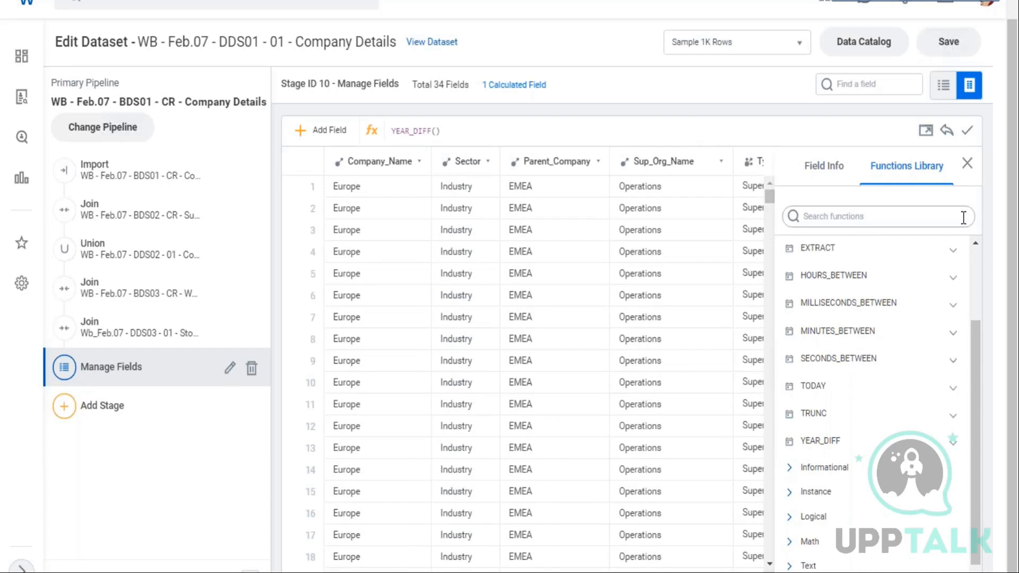
Browse the function suggestions offered inside the YEAR_DIFF parentheses, then clear the typed letter
{"action": "type", "text": "a"}
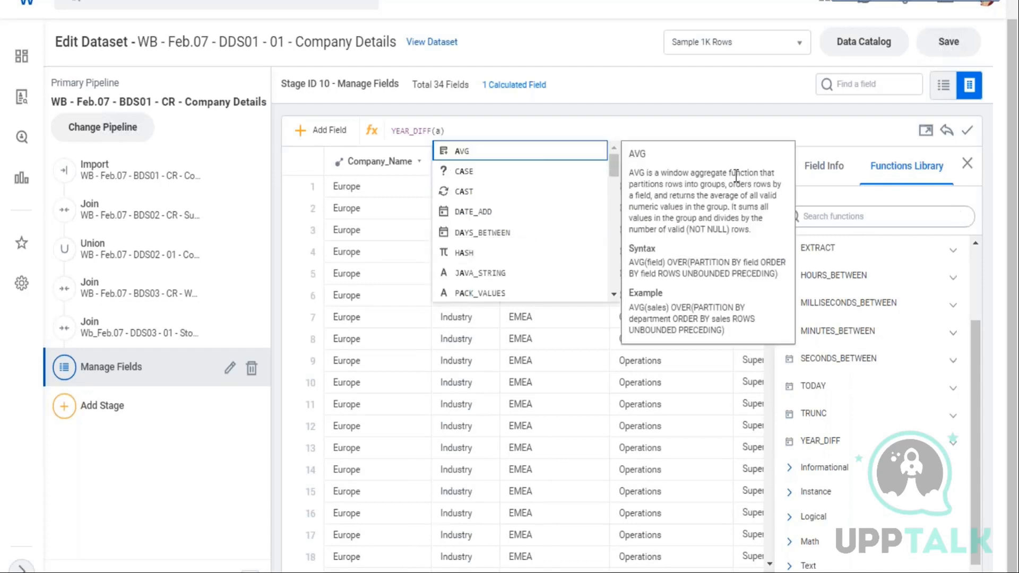
{"action": "scroll", "coordinate": [505, 247], "scroll_direction": "down", "scroll_amount": 5}
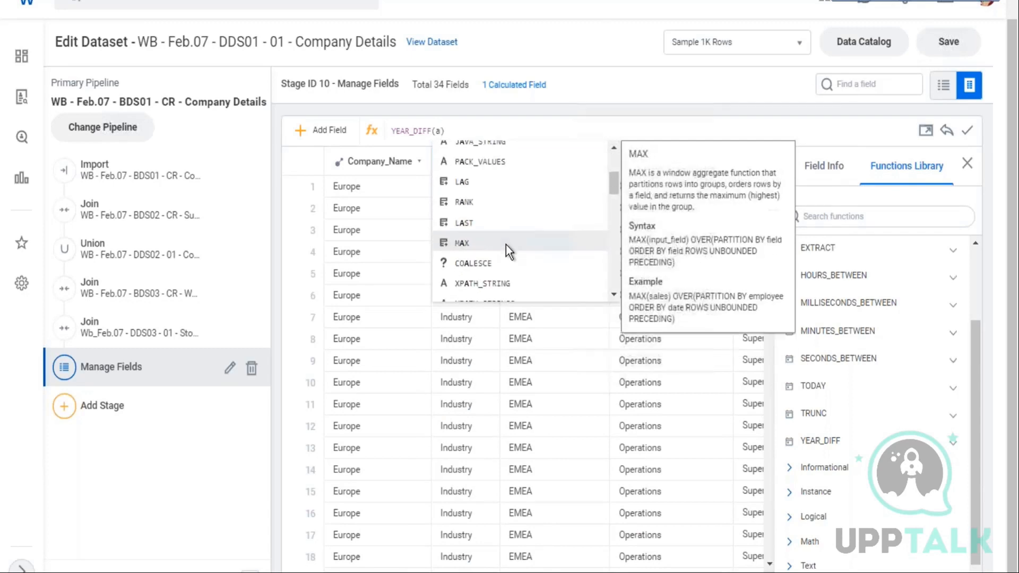
{"action": "scroll", "coordinate": [504, 244], "scroll_direction": "down", "scroll_amount": 5}
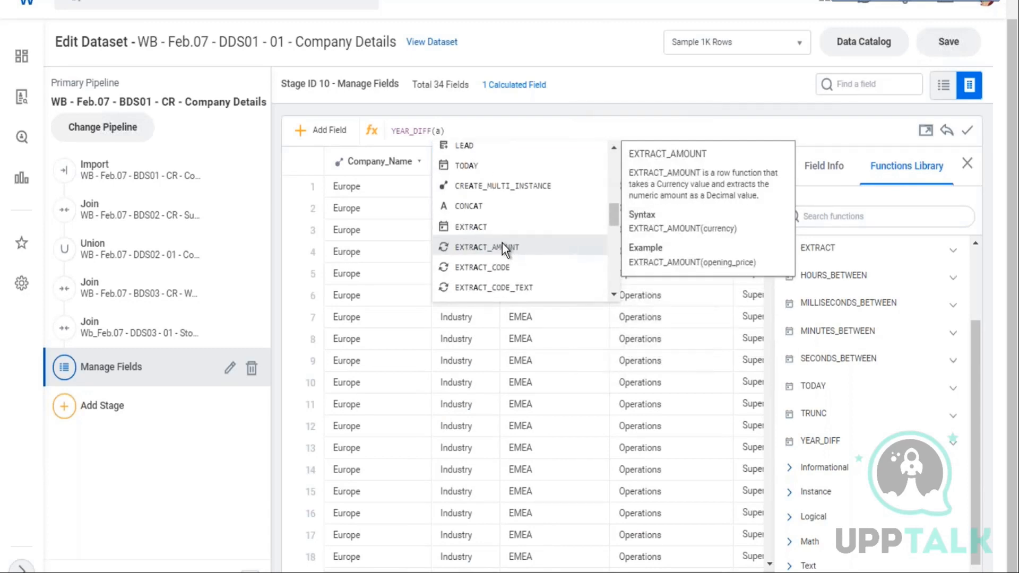
{"action": "scroll", "coordinate": [502, 243], "scroll_direction": "down", "scroll_amount": 4}
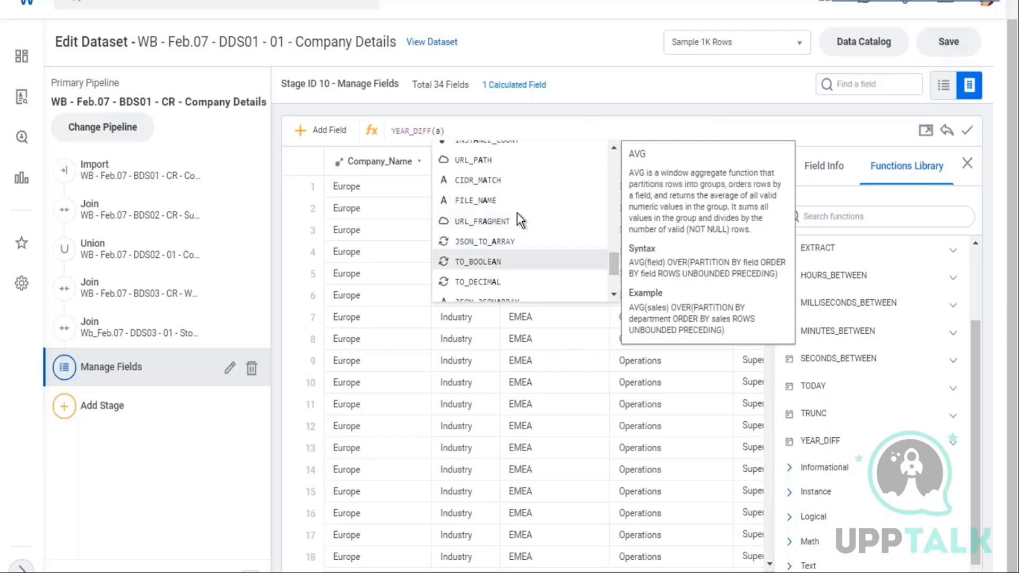
{"action": "scroll", "coordinate": [553, 215], "scroll_direction": "up", "scroll_amount": 5}
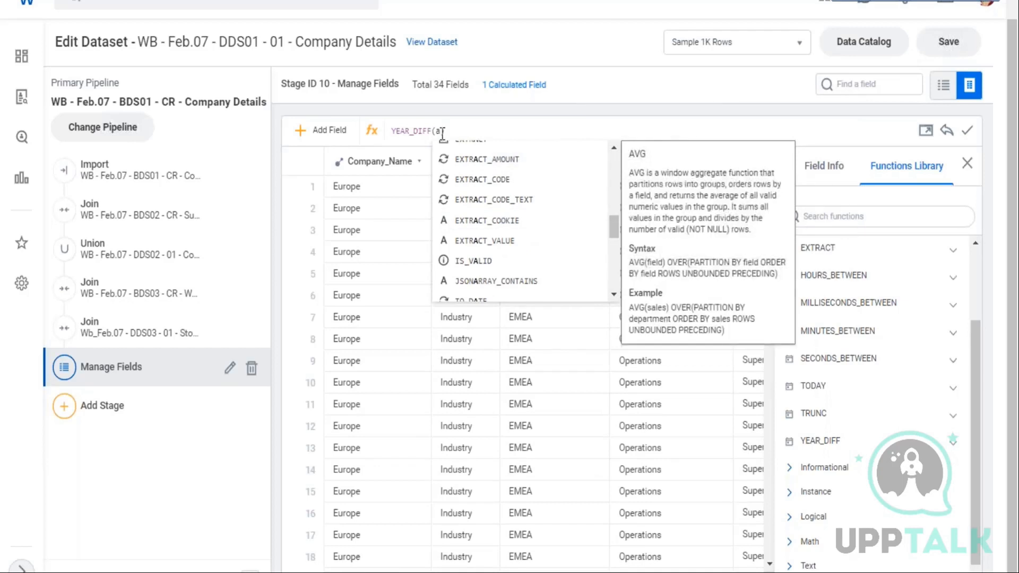
{"action": "key", "text": "BackSpace"}
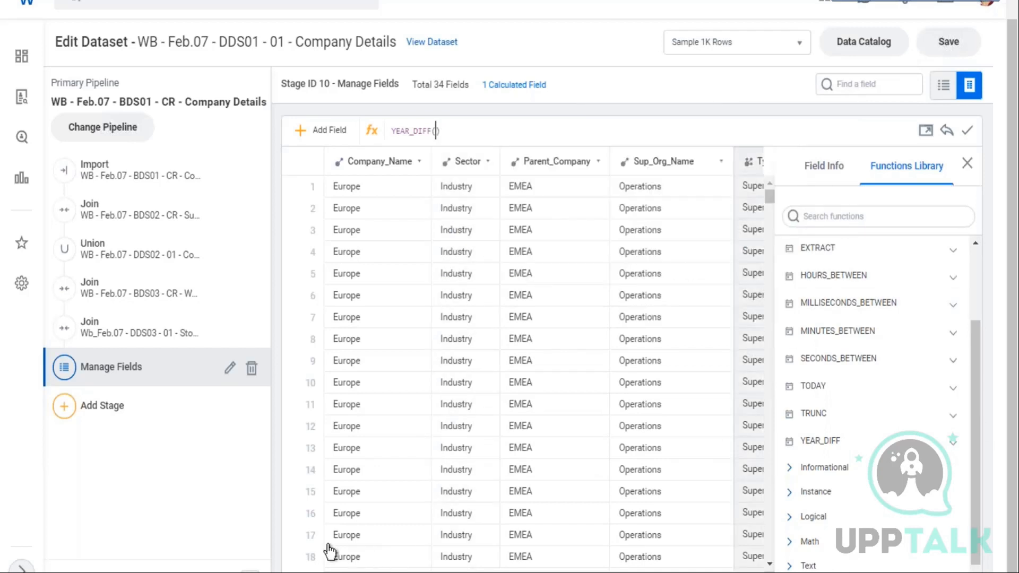
Browse the dataset's field list in the field finder and scroll the grid to the Age on Hire column
{"action": "scroll", "coordinate": [879, 85], "scroll_direction": "up", "scroll_amount": 1}
{"action": "left_click", "coordinate": [881, 93]}
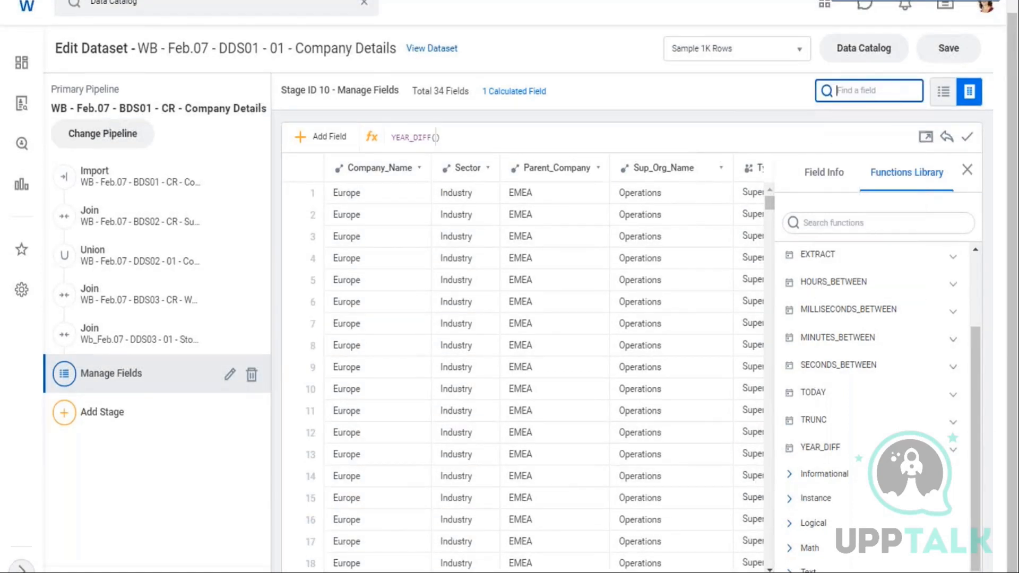
{"action": "left_click_drag", "start_coordinate": [361, 572], "coordinate": [744, 572]}
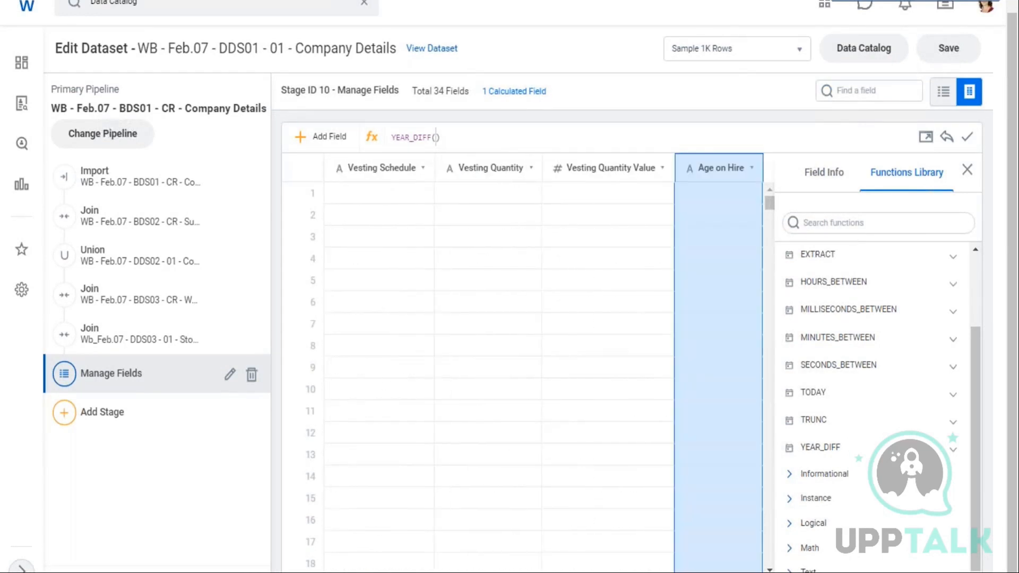
{"action": "left_click", "coordinate": [863, 92]}
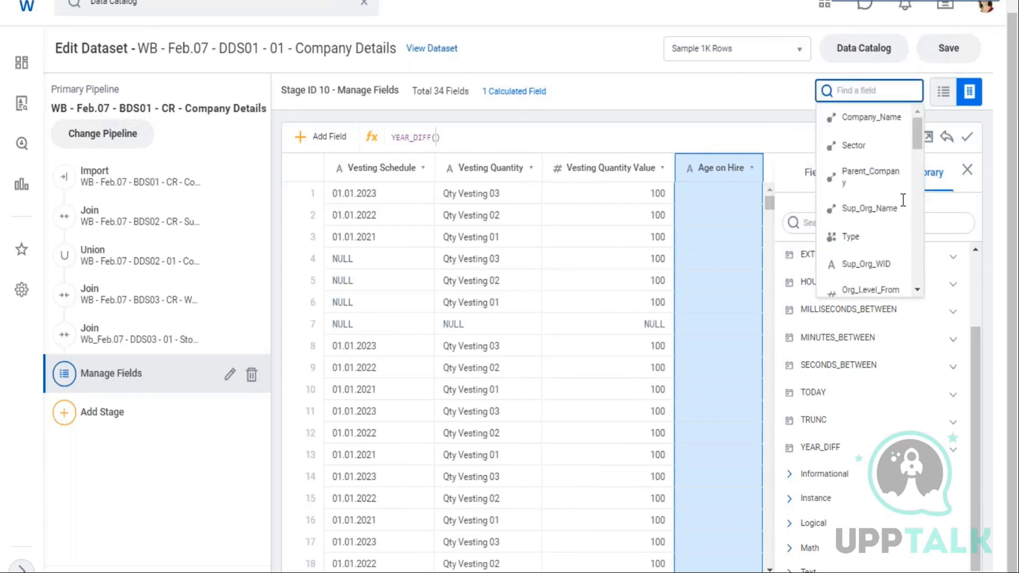
{"action": "scroll", "coordinate": [896, 194], "scroll_direction": "down", "scroll_amount": 3}
{"action": "scroll", "coordinate": [896, 193], "scroll_direction": "down", "scroll_amount": 4}
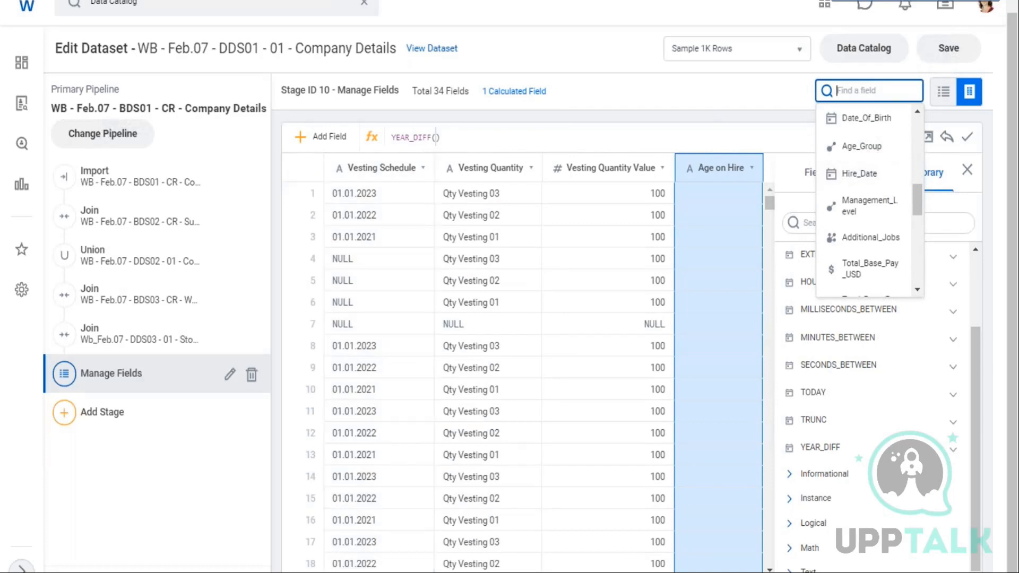
{"action": "type", "text": "["}
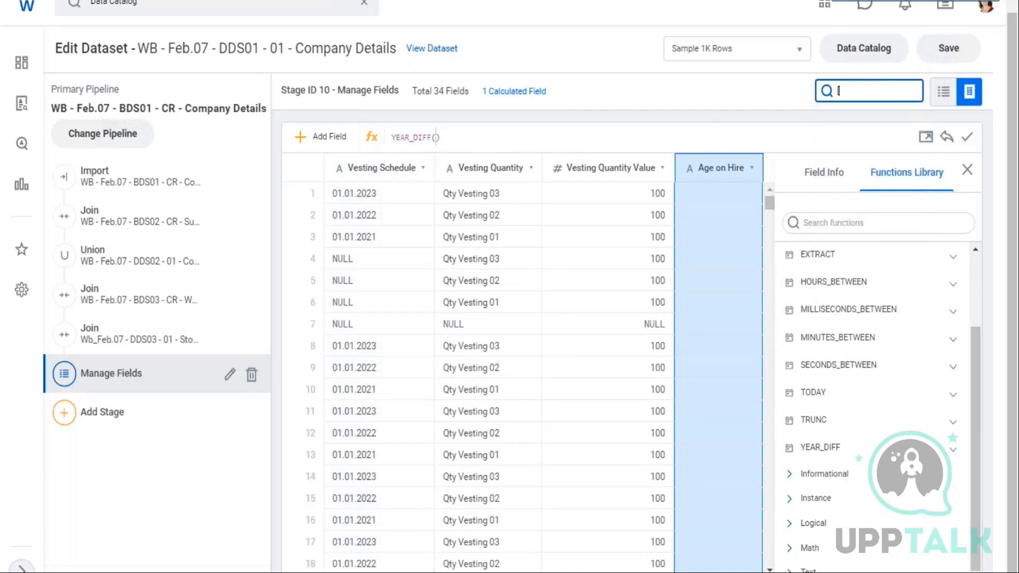
{"action": "key", "text": "BackSpace"}
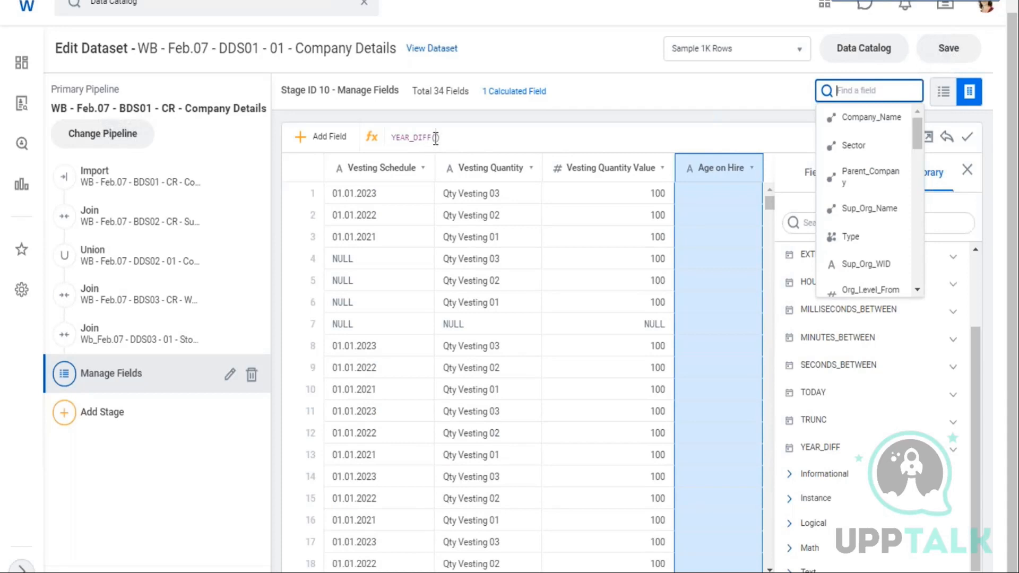
Insert the Hire_Date field as the first argument of YEAR_DIFF
{"action": "left_click", "coordinate": [436, 137]}
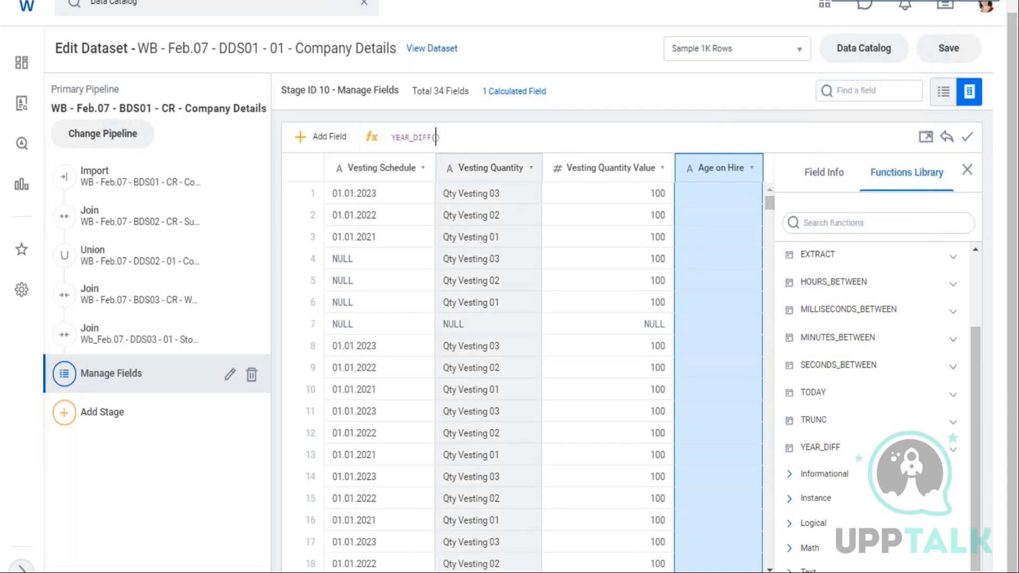
{"action": "type", "text": "["}
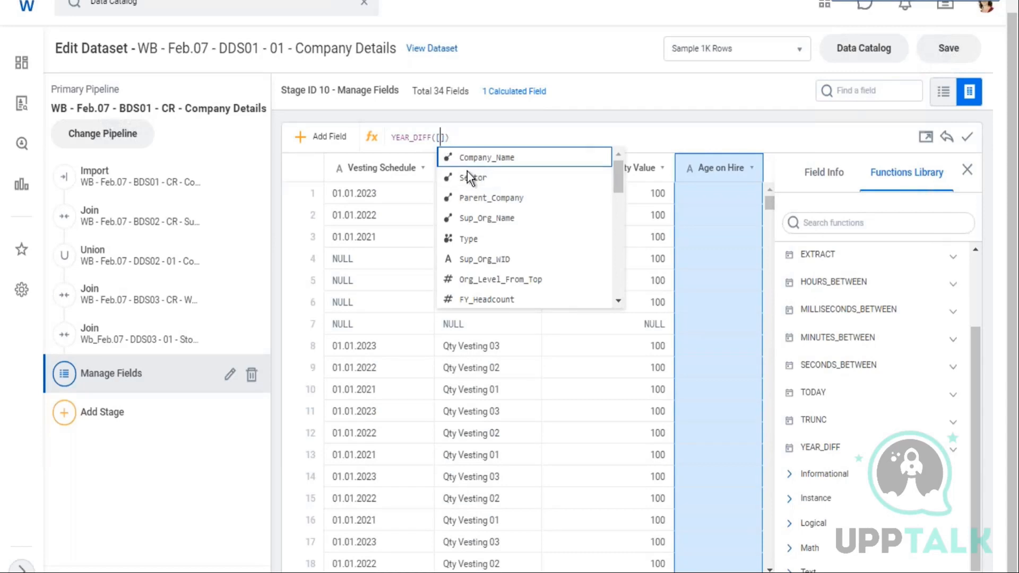
{"action": "scroll", "coordinate": [482, 271], "scroll_direction": "down", "scroll_amount": 2}
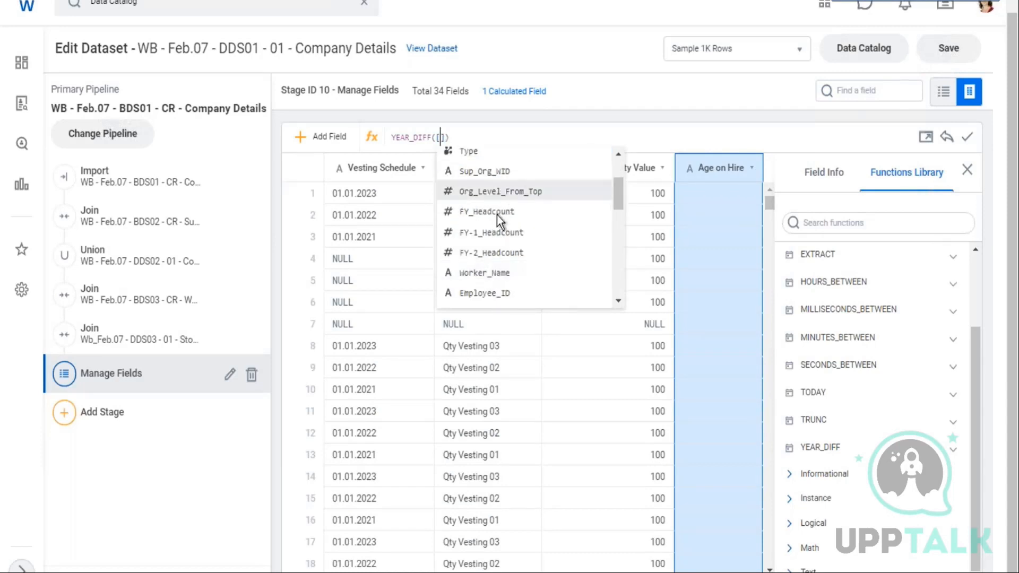
{"action": "scroll", "coordinate": [497, 223], "scroll_direction": "down", "scroll_amount": 2}
{"action": "scroll", "coordinate": [504, 255], "scroll_direction": "down", "scroll_amount": 2}
{"action": "scroll", "coordinate": [508, 263], "scroll_direction": "down", "scroll_amount": 2}
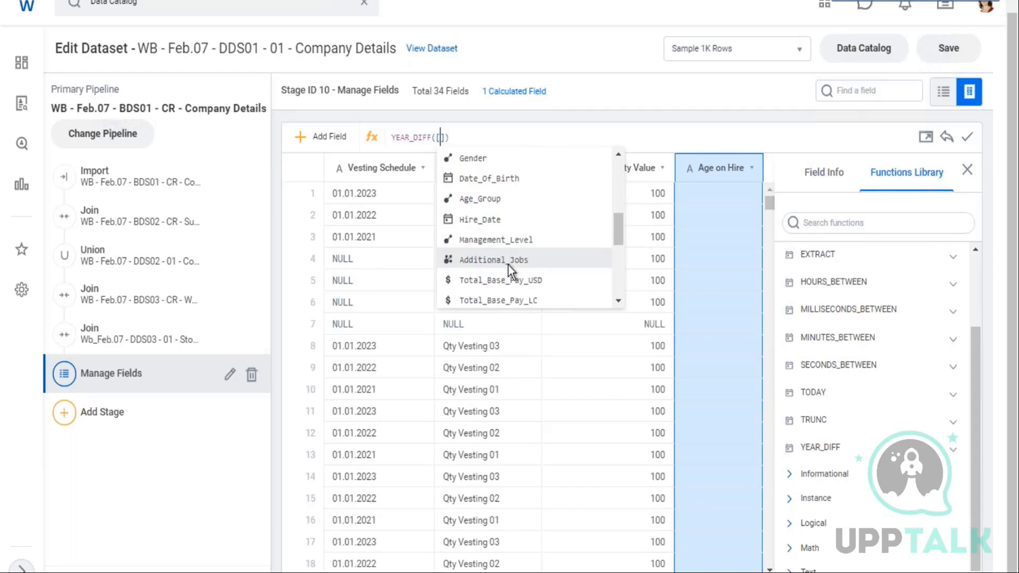
{"action": "left_click", "coordinate": [539, 227]}
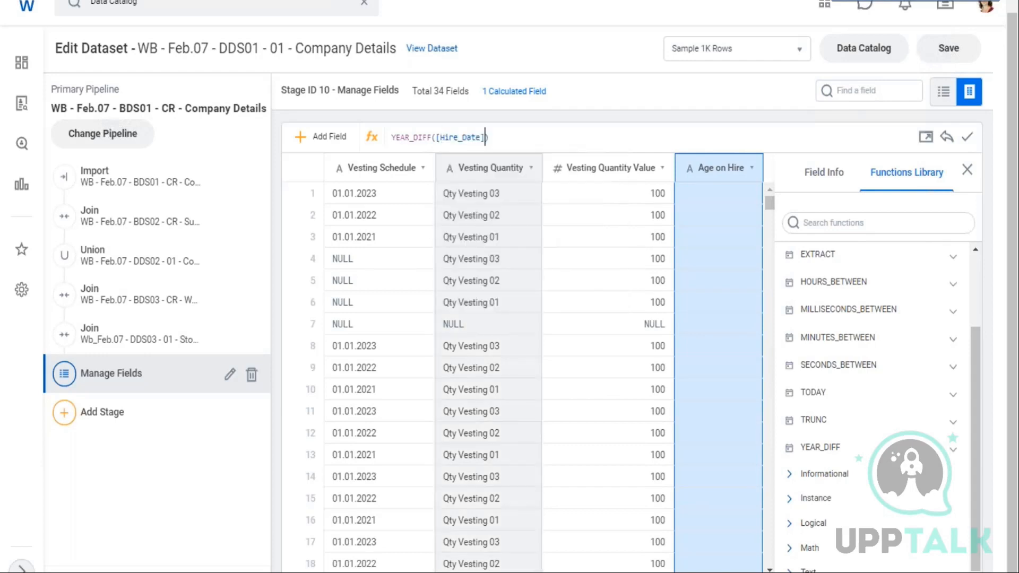
Add Date_Of_Birth as the second argument, giving YEAR_DIFF([Hire_Date],[Date_Of_Birth]), and apply the expression
{"action": "type", "text": ","}
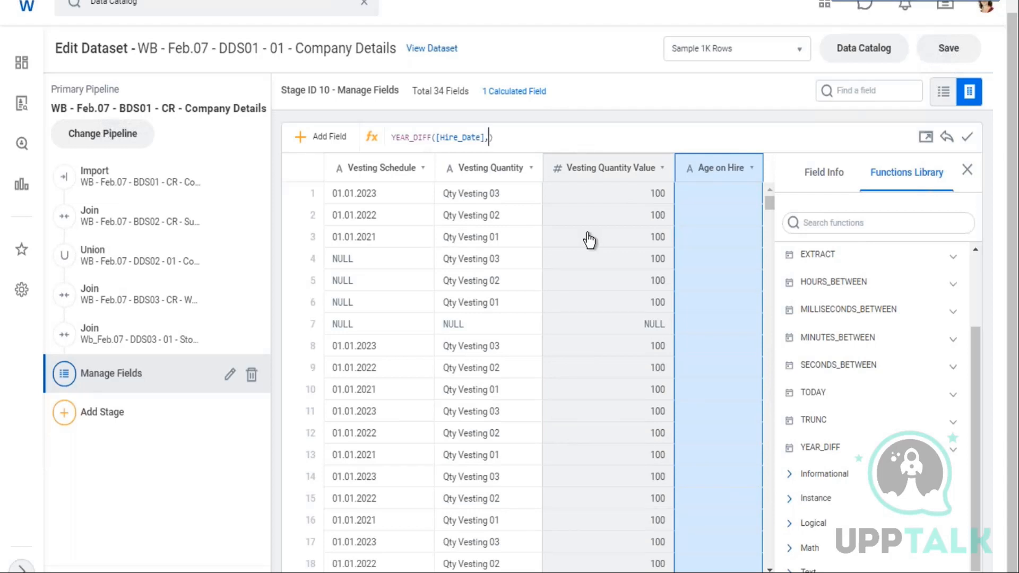
{"action": "type", "text": "["}
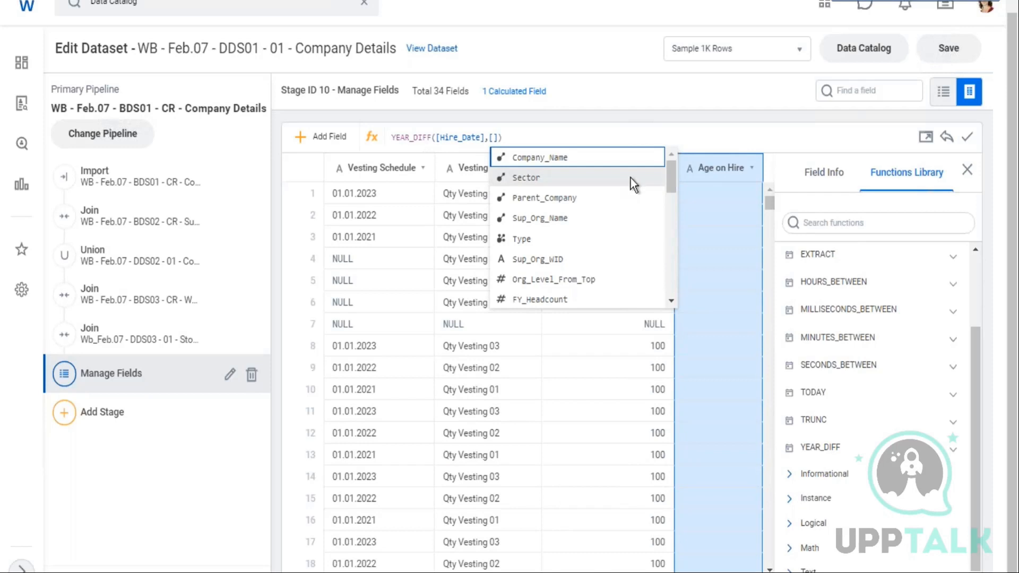
{"action": "scroll", "coordinate": [584, 197], "scroll_direction": "down", "scroll_amount": 5}
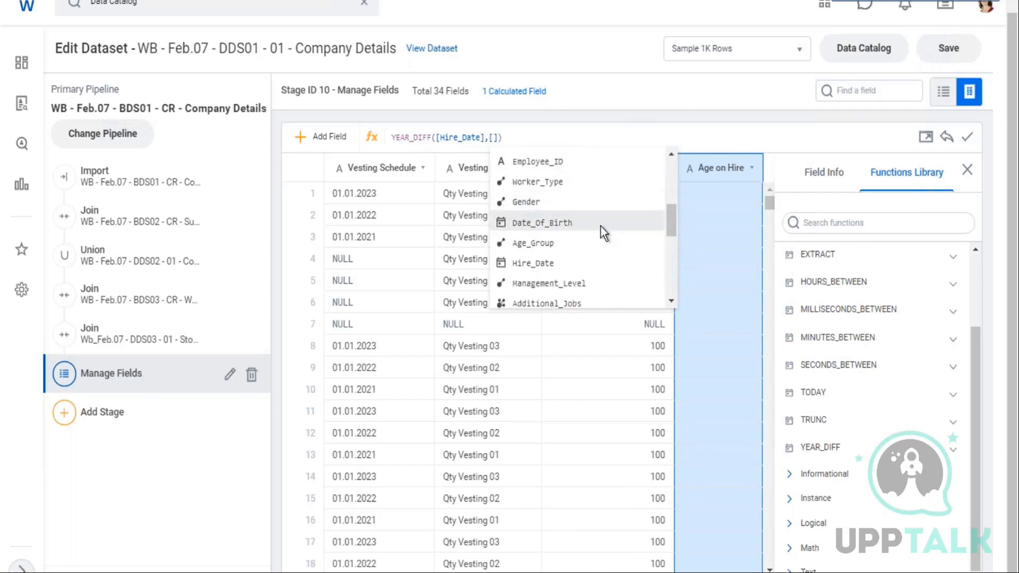
{"action": "left_click", "coordinate": [568, 225]}
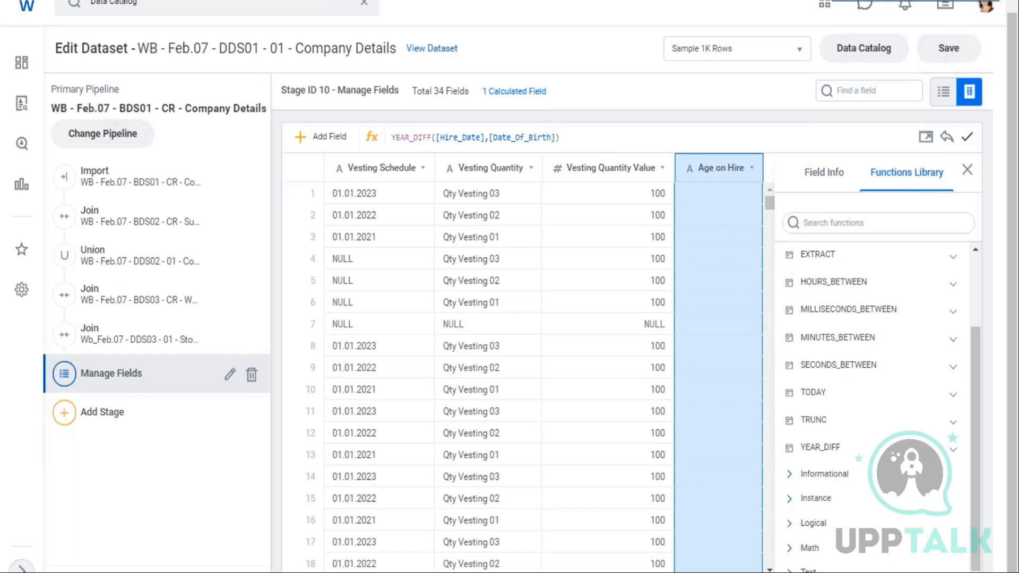
{"action": "left_click", "coordinate": [967, 137]}
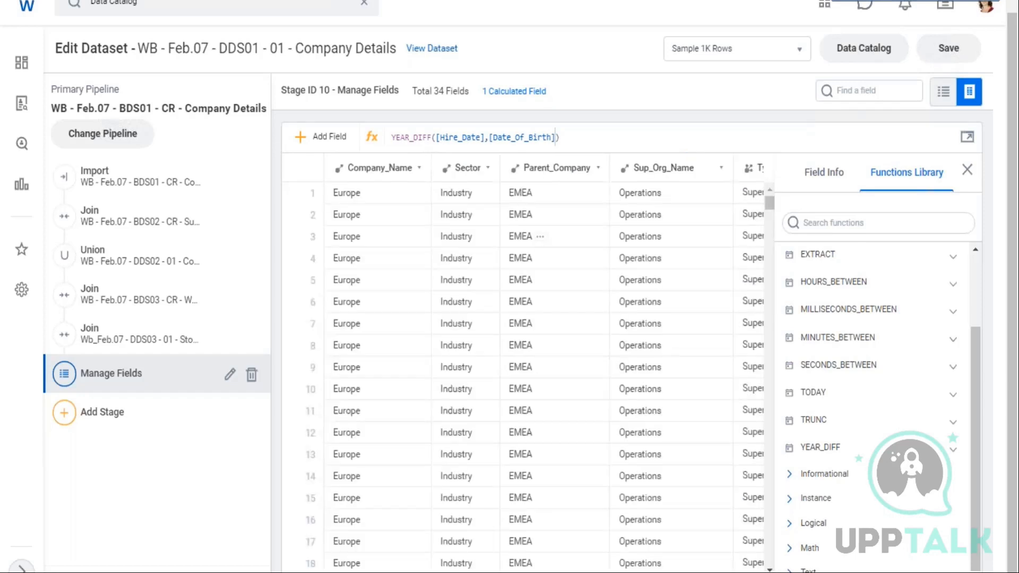
Review the Age on Hire values and the Manage Fields stage's field list, then cancel the stage editor
{"action": "scroll", "coordinate": [531, 367], "scroll_direction": "right", "scroll_amount": 2}
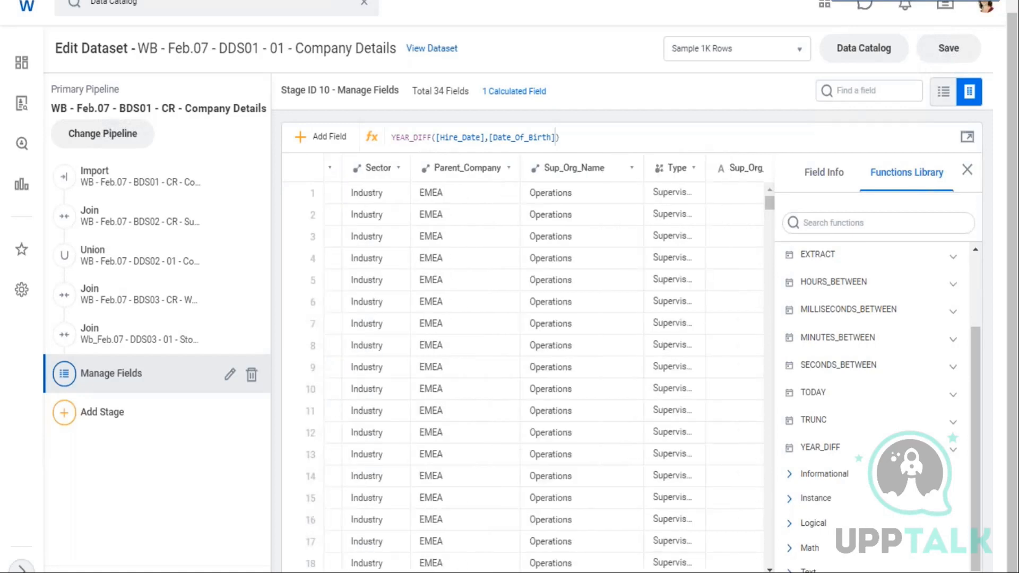
{"action": "scroll", "coordinate": [531, 366], "scroll_direction": "right", "scroll_amount": 20}
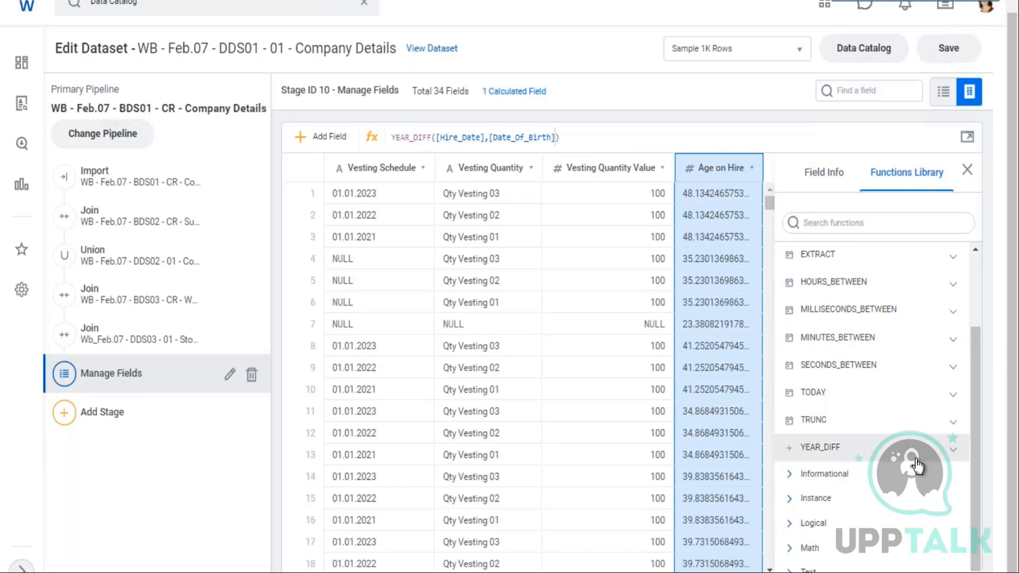
{"action": "left_click", "coordinate": [959, 452]}
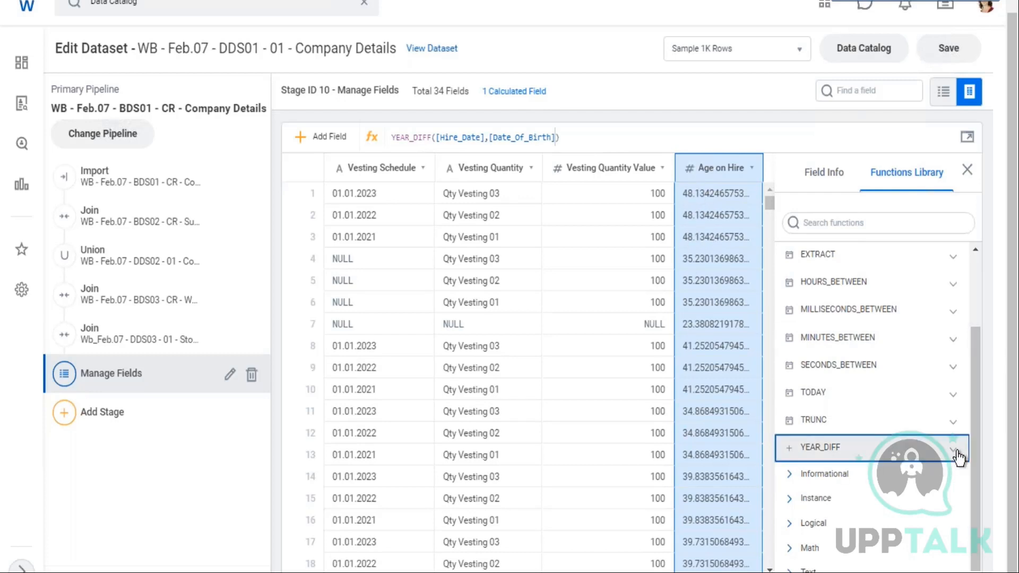
{"action": "left_click_drag", "start_coordinate": [923, 357], "coordinate": [955, 359]}
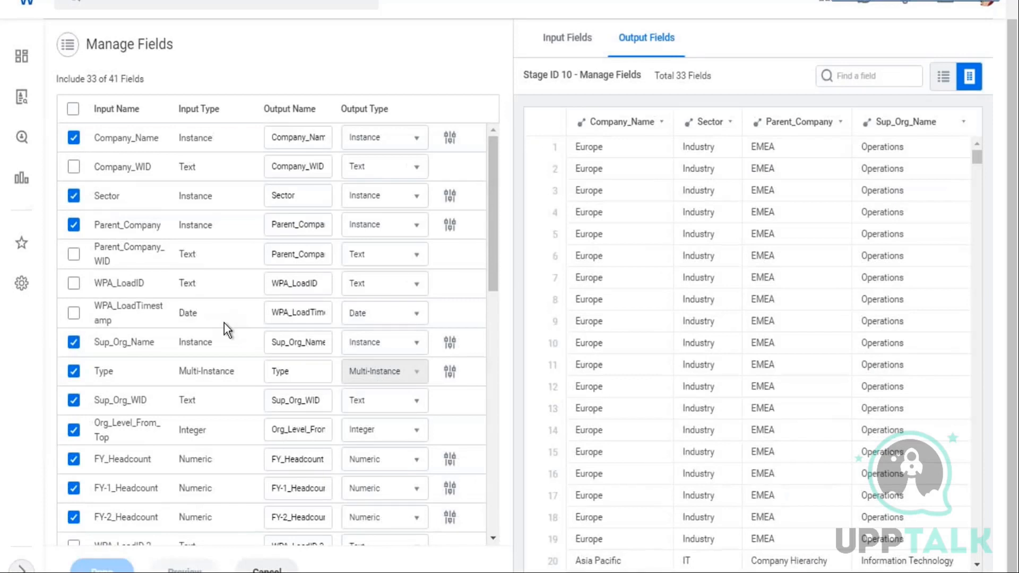
{"action": "scroll", "coordinate": [159, 403], "scroll_direction": "down", "scroll_amount": 10}
{"action": "scroll", "coordinate": [207, 467], "scroll_direction": "down", "scroll_amount": 2}
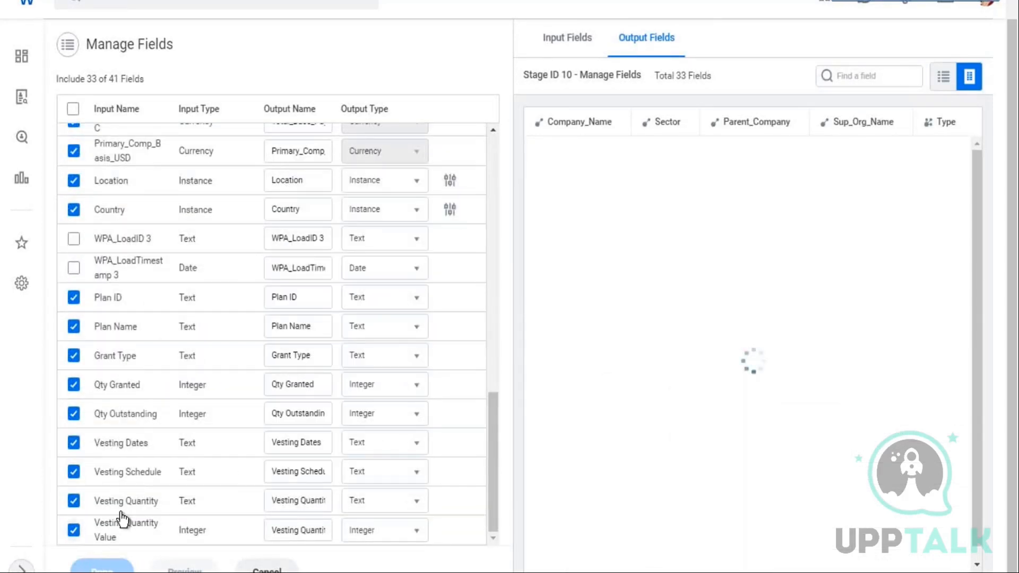
{"action": "scroll", "coordinate": [126, 518], "scroll_direction": "up", "scroll_amount": 12}
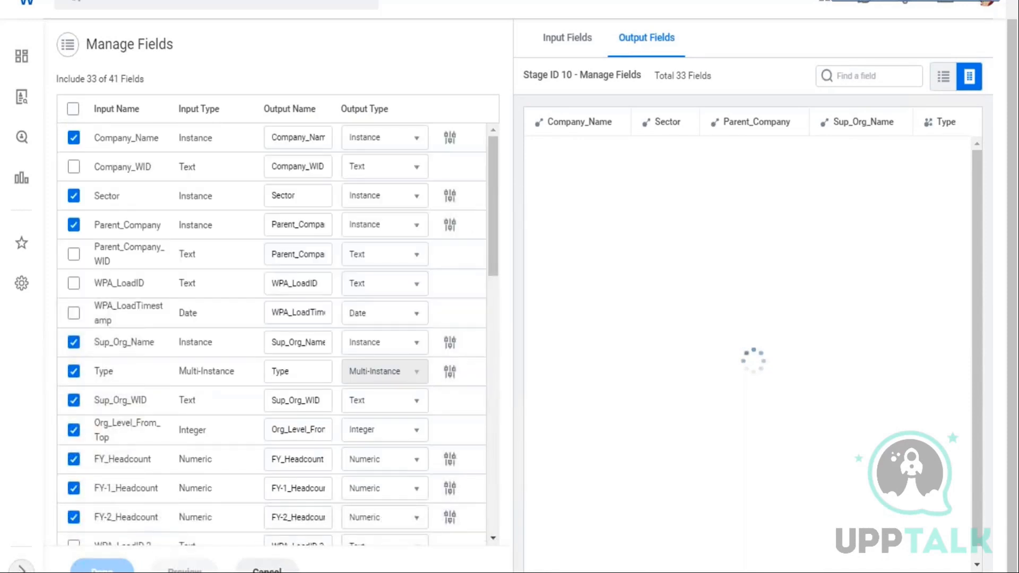
{"action": "left_click", "coordinate": [274, 571]}
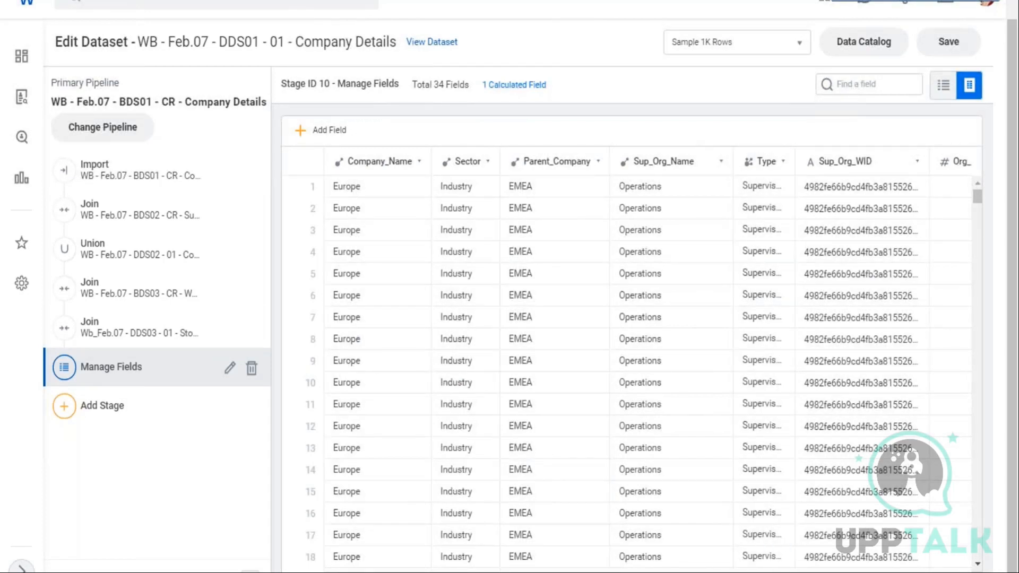
Inspect the Age on Hire field's info, including its field type and expression function
{"action": "left_click_drag", "start_coordinate": [372, 572], "coordinate": [956, 568]}
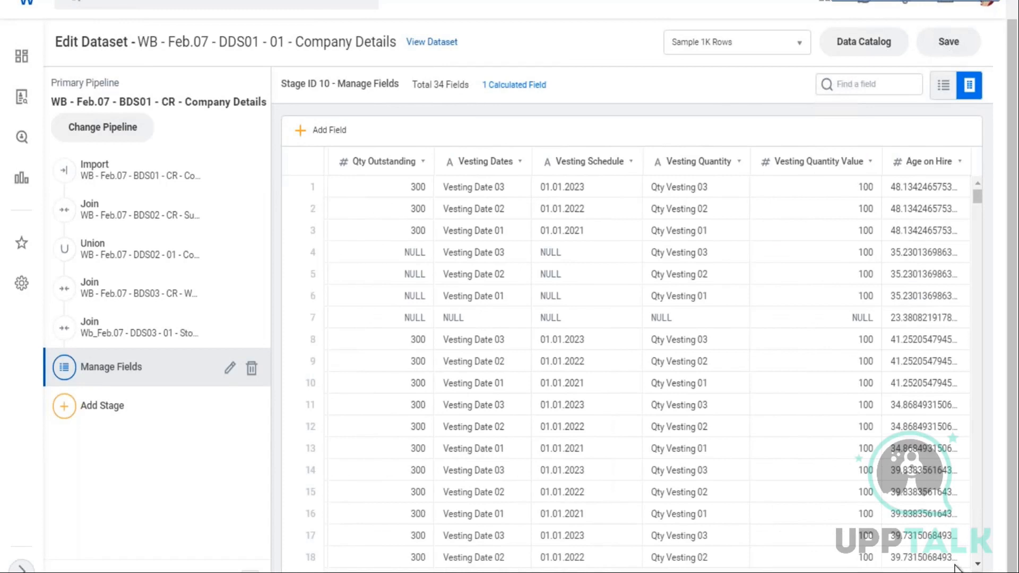
{"action": "left_click", "coordinate": [923, 319]}
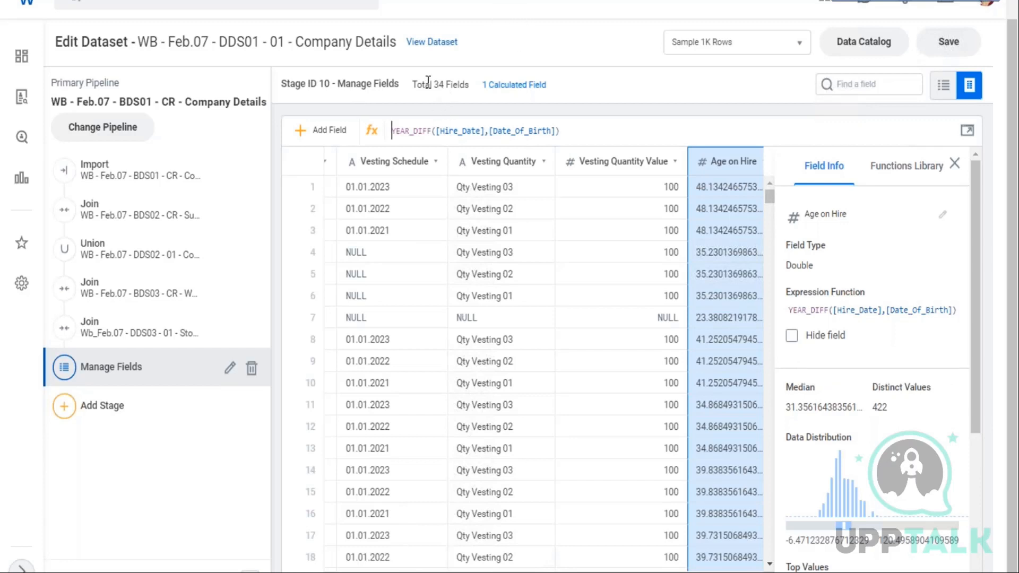
{"action": "left_click_drag", "start_coordinate": [425, 85], "coordinate": [560, 89]}
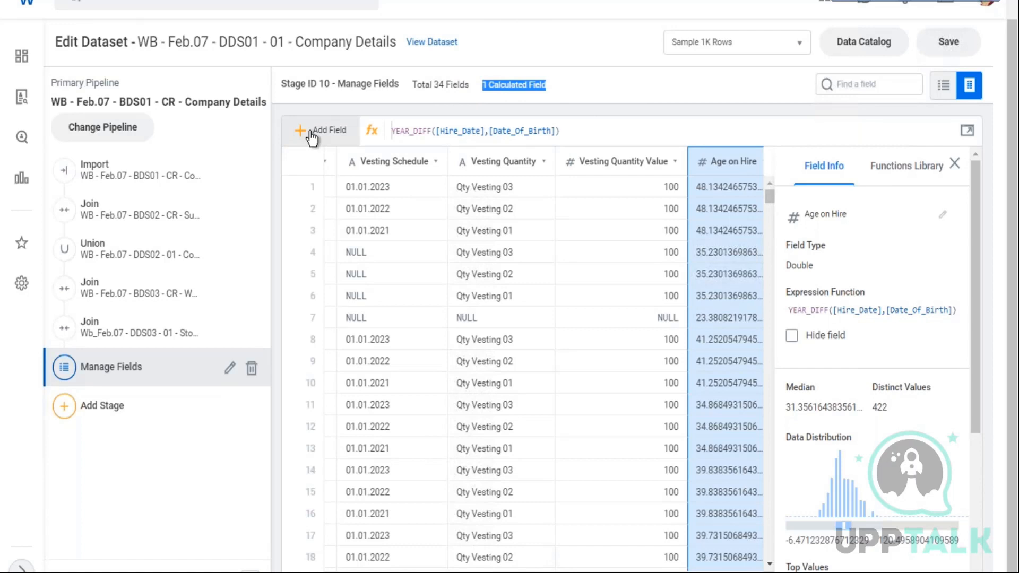
Add another calculated field and rename it Function
{"action": "left_click", "coordinate": [311, 134]}
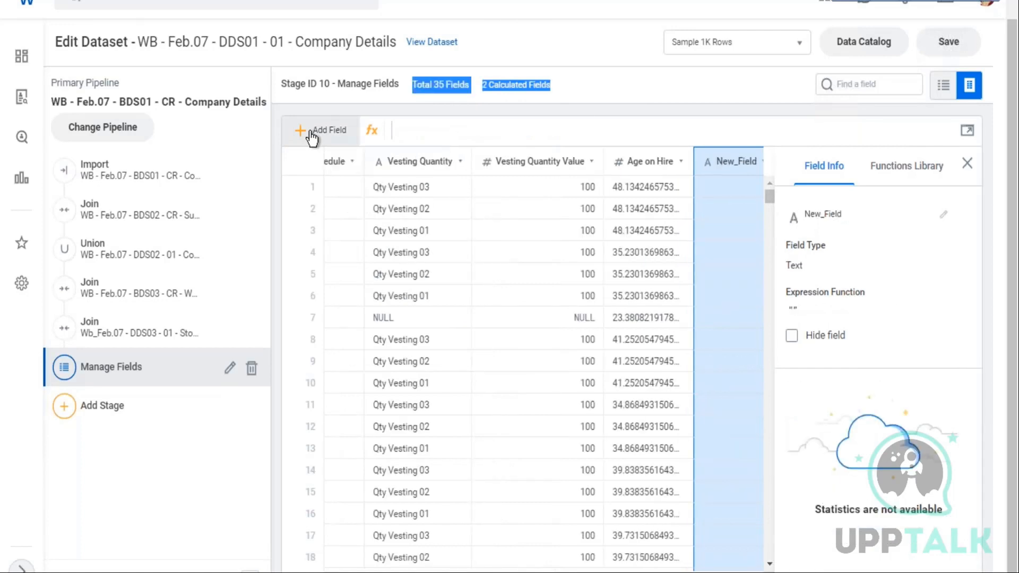
{"action": "left_click", "coordinate": [945, 216]}
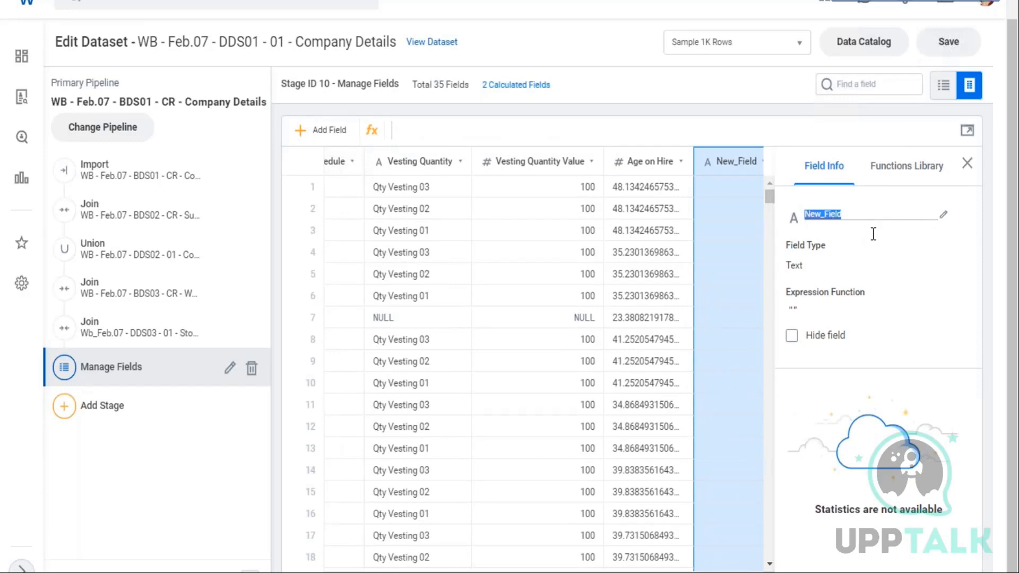
{"action": "type", "text": "Function"}
{"action": "left_click", "coordinate": [840, 88]}
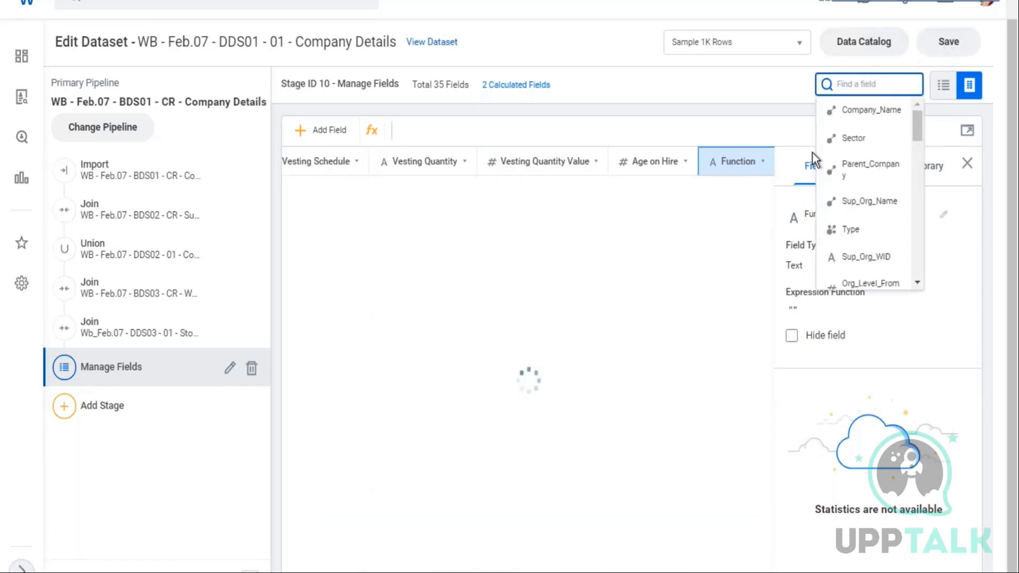
Jump to the Org_Level_From_Top field through the field finder and browse its values
{"action": "scroll", "coordinate": [900, 231], "scroll_direction": "down", "scroll_amount": 2}
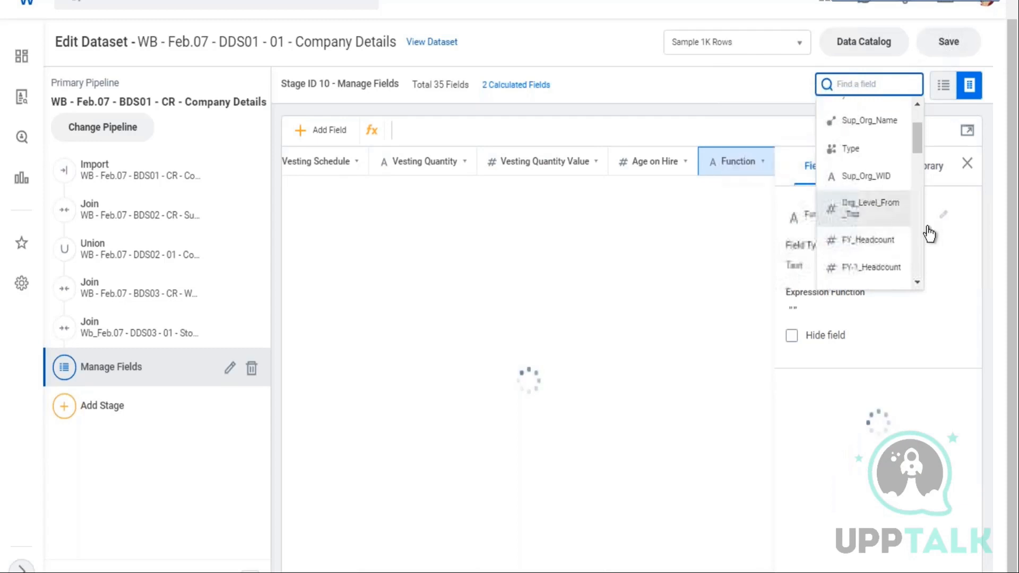
{"action": "left_click", "coordinate": [903, 216]}
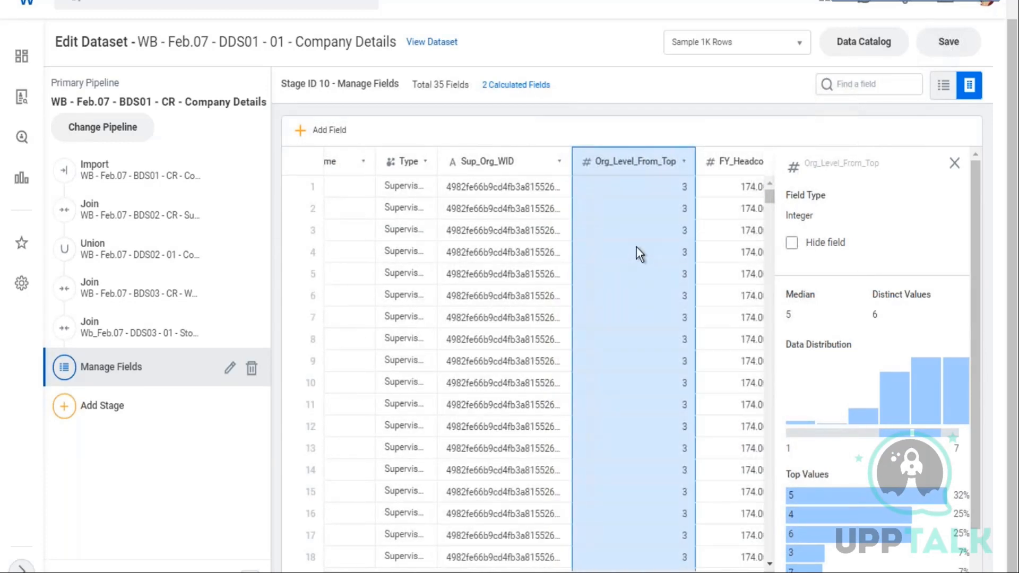
{"action": "scroll", "coordinate": [677, 250], "scroll_direction": "down", "scroll_amount": 10}
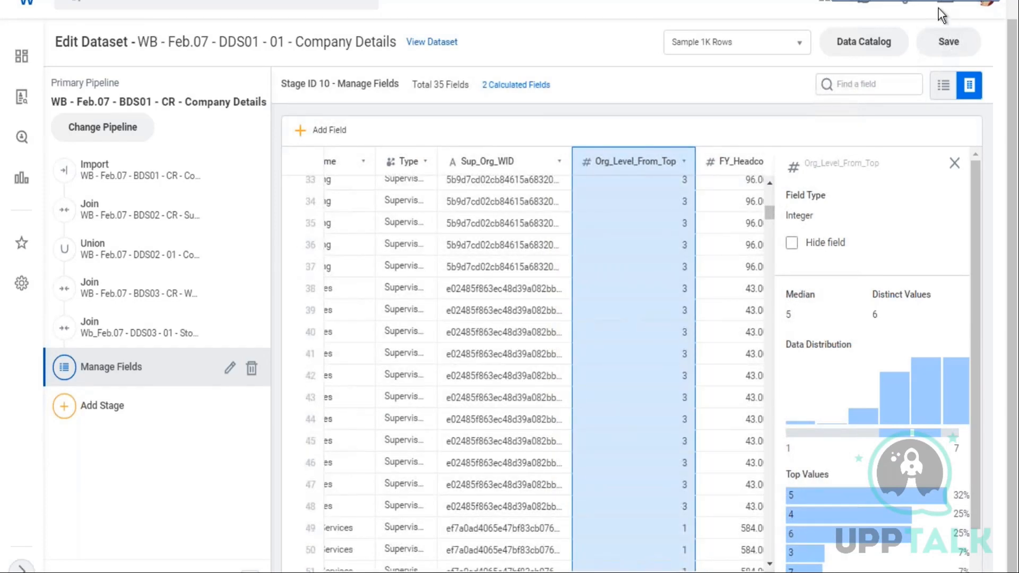
{"action": "scroll", "coordinate": [682, 301], "scroll_direction": "up", "scroll_amount": 3}
Switch to Excel and enter Business Line in cell D19 under the notes
{"action": "key", "text": "alt+Tab"}
{"action": "left_click", "coordinate": [786, 343]}
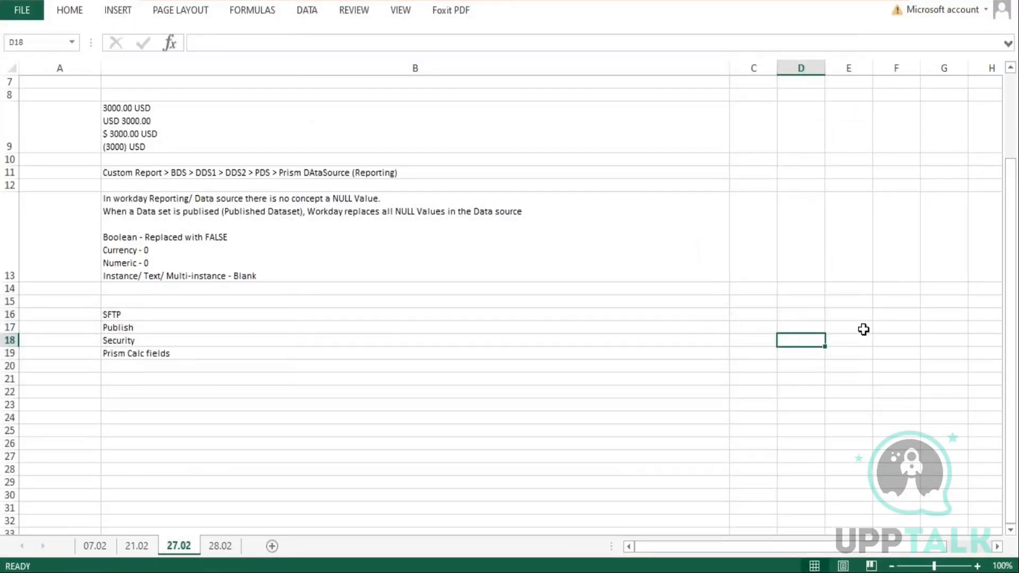
{"action": "key", "text": "Down"}
{"action": "type", "text": "Business "}
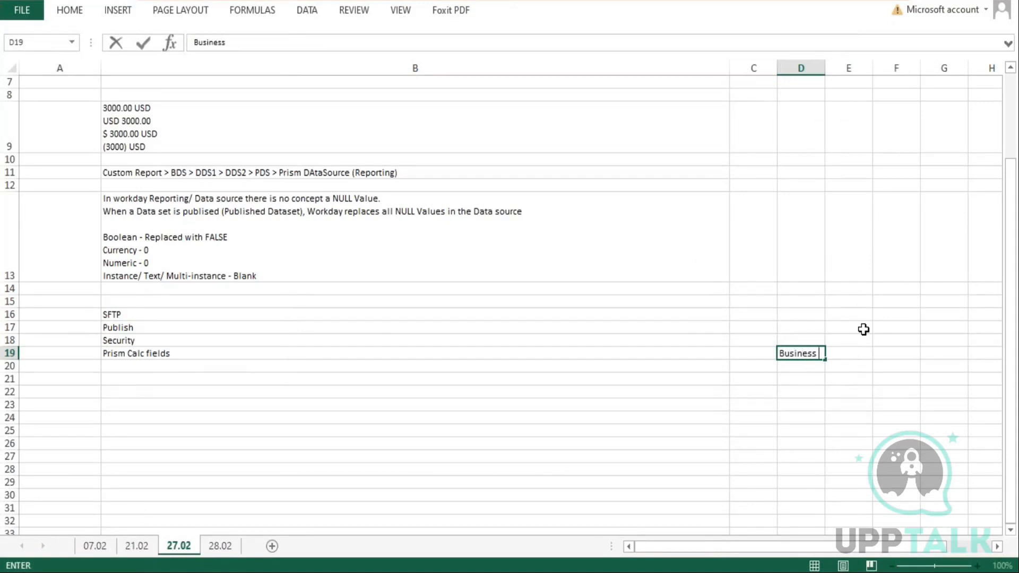
{"action": "type", "text": "Line"}
{"action": "key", "text": "Return"}
Widen column D and add Hubs and Divison below Business Line
{"action": "left_click_drag", "start_coordinate": [826, 68], "coordinate": [856, 68]}
{"action": "type", "text": "Hub"}
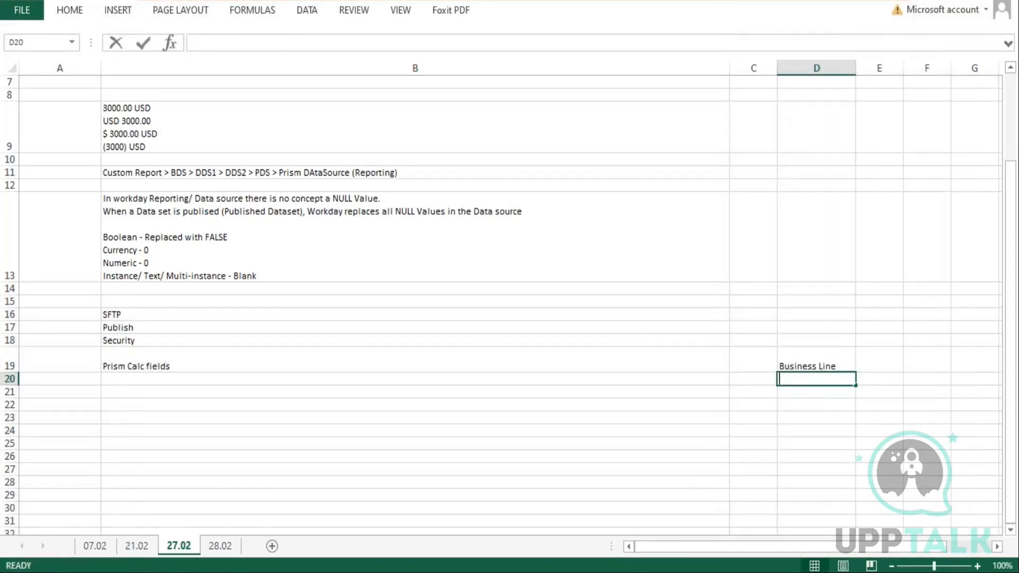
{"action": "type", "text": "s"}
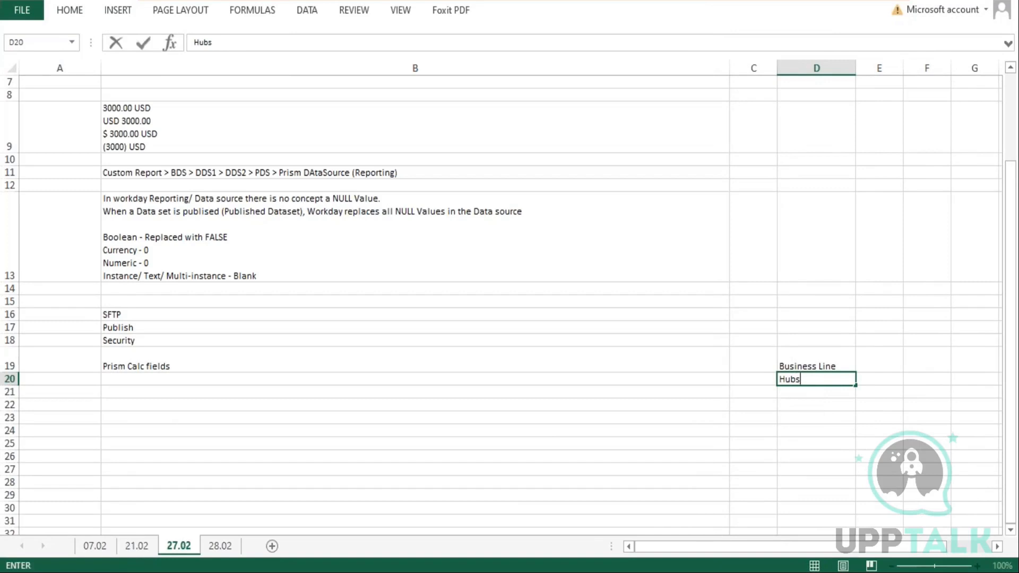
{"action": "key", "text": "Return"}
{"action": "type", "text": "Divison"}
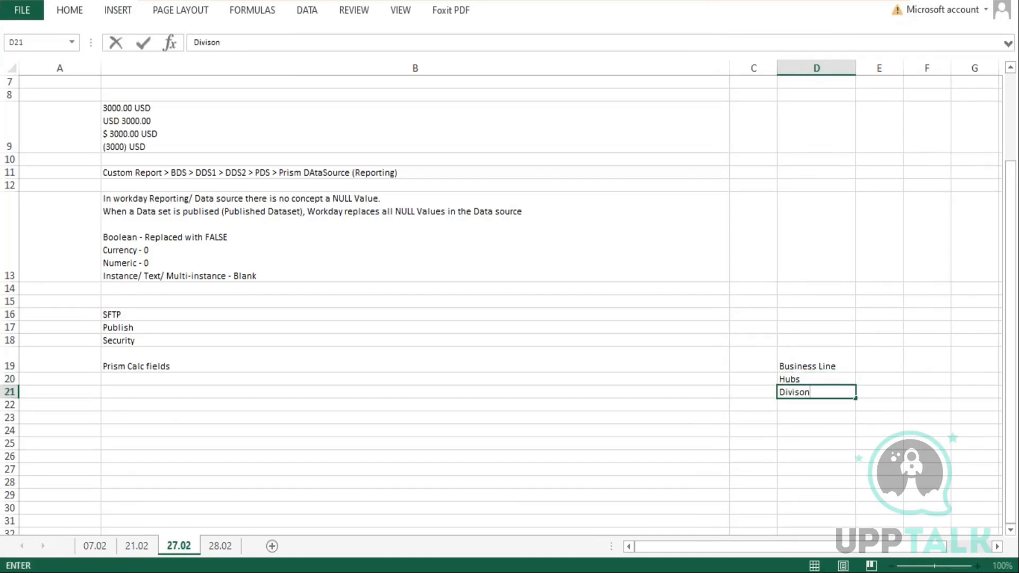
{"action": "key", "text": "Return"}
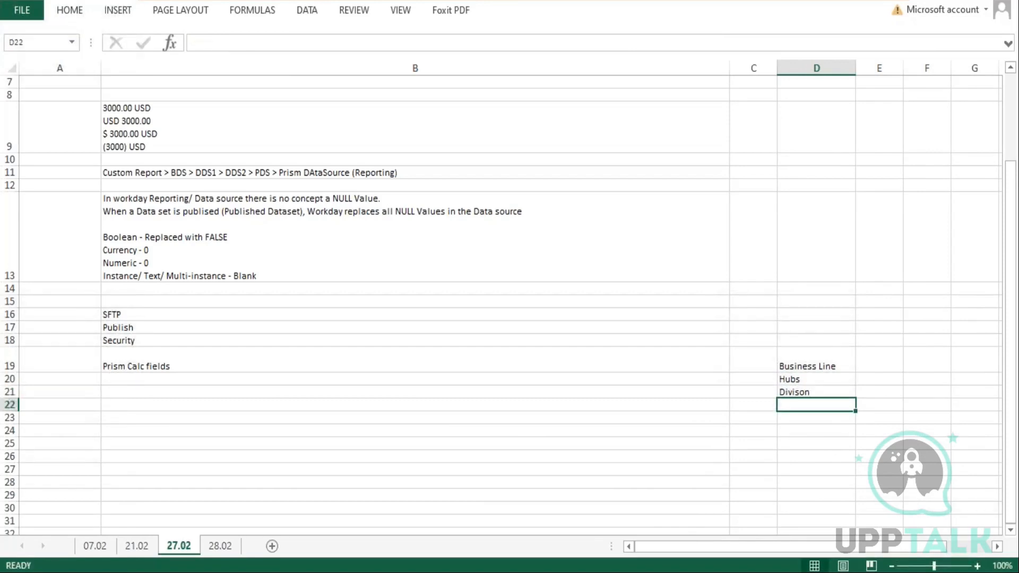
Continue the column D list with Departments, Groups and Teams in D22 to D24
{"action": "key", "text": "Up"}
{"action": "key", "text": "Up"}
{"action": "key", "text": "Up"}
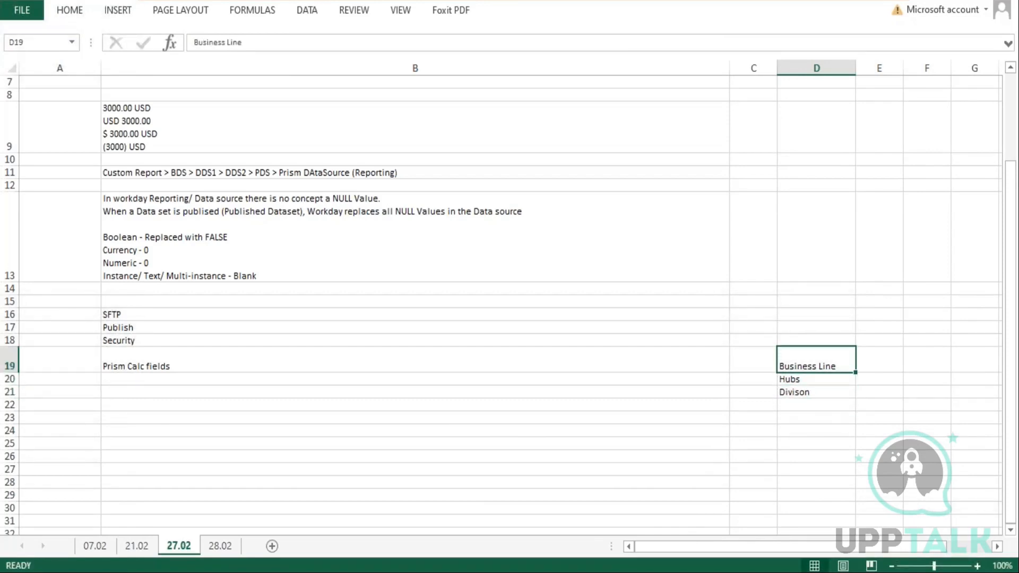
{"action": "key", "text": "Down"}
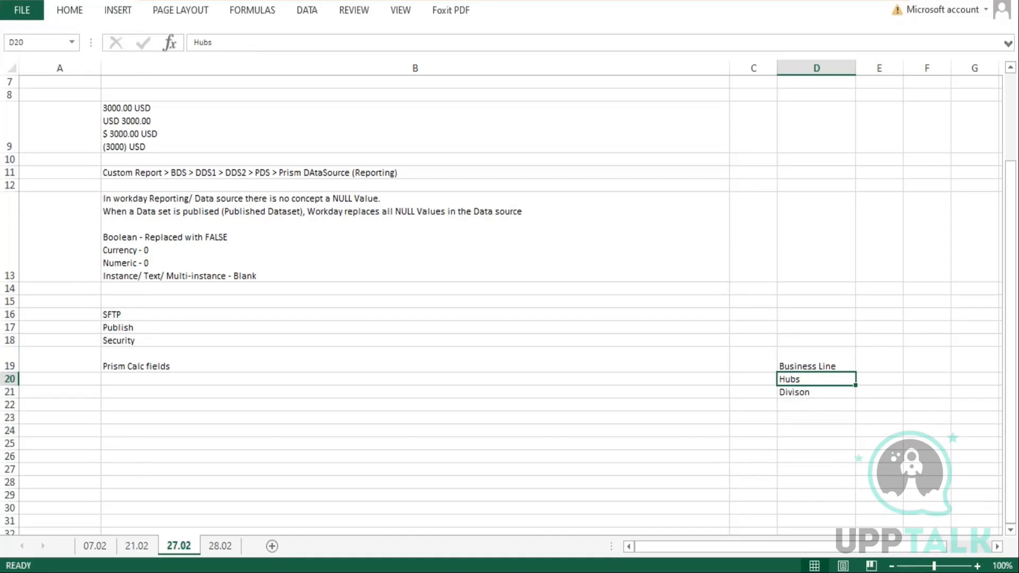
{"action": "key", "text": "Down"}
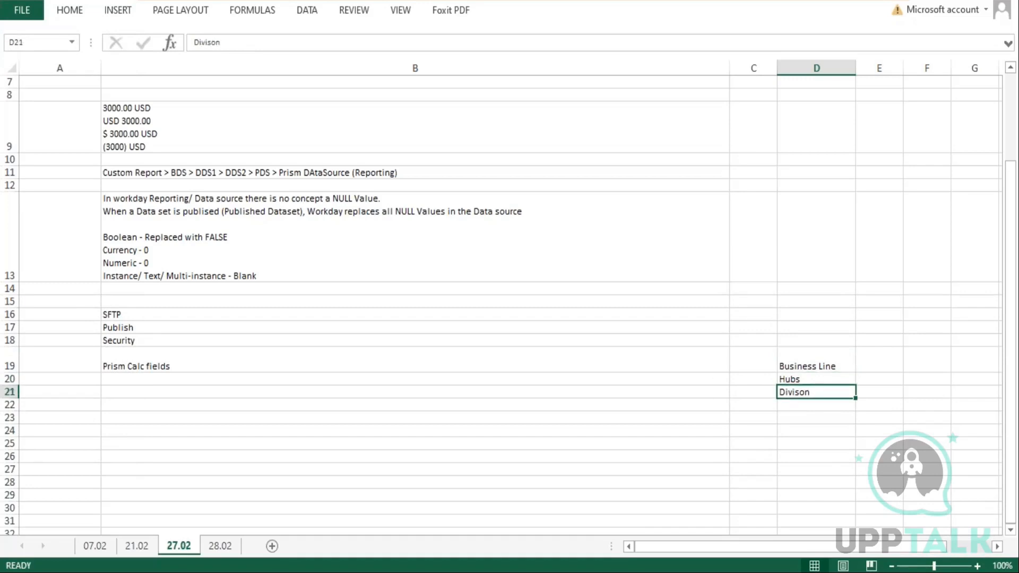
{"action": "key", "text": "Down"}
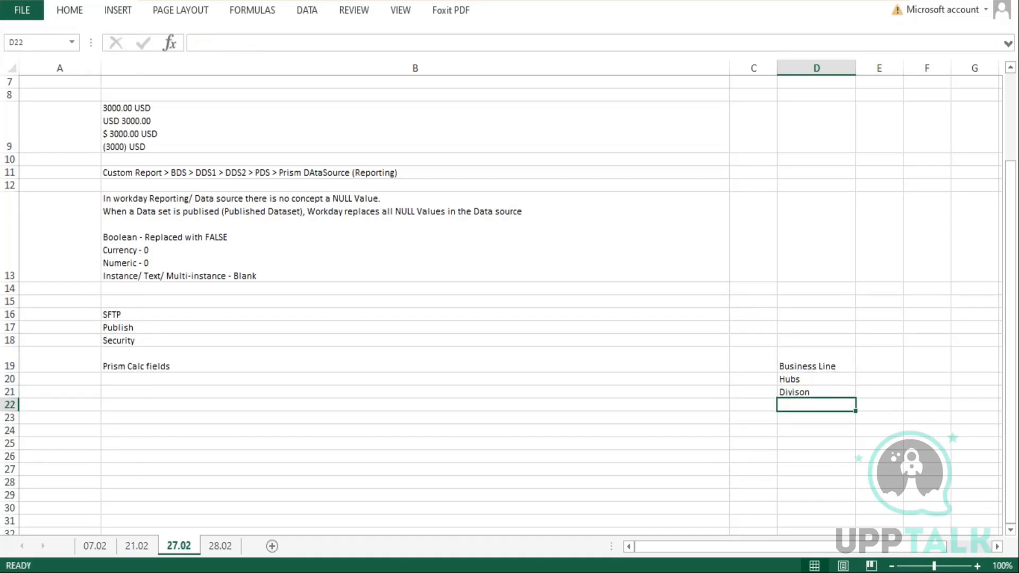
{"action": "type", "text": "Depa"}
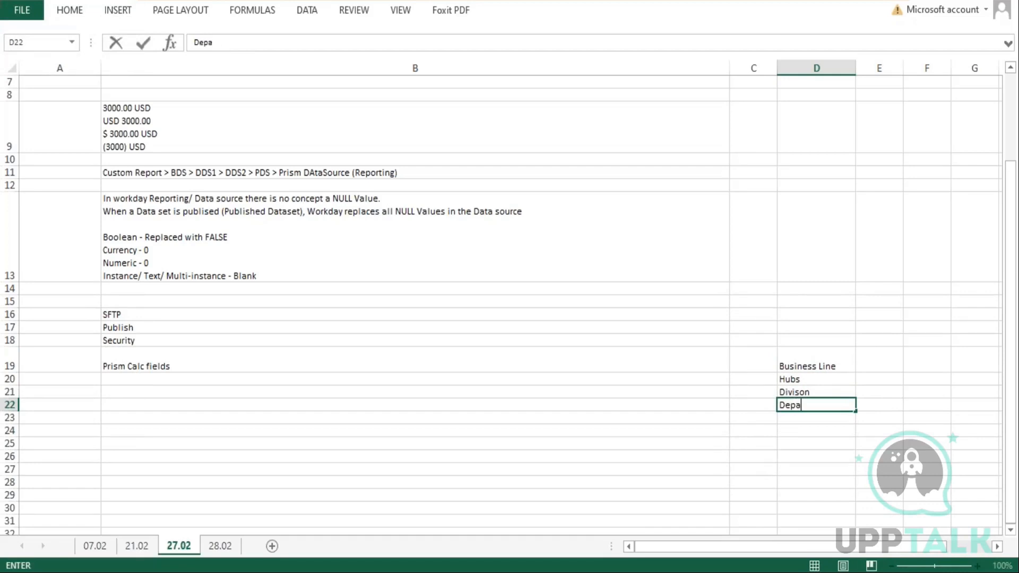
{"action": "type", "text": "rtments"}
{"action": "key", "text": "Return"}
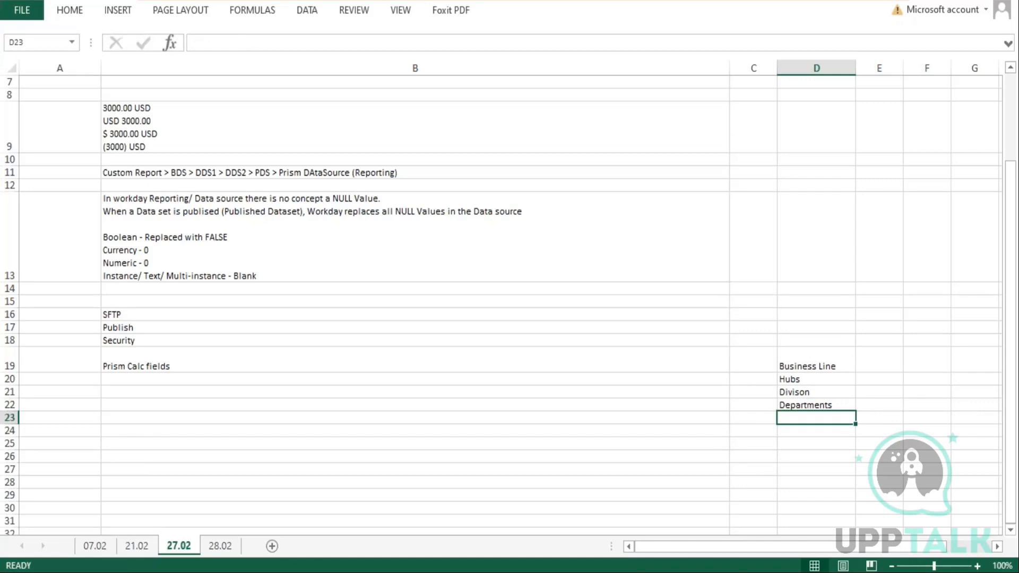
{"action": "type", "text": "Groups"}
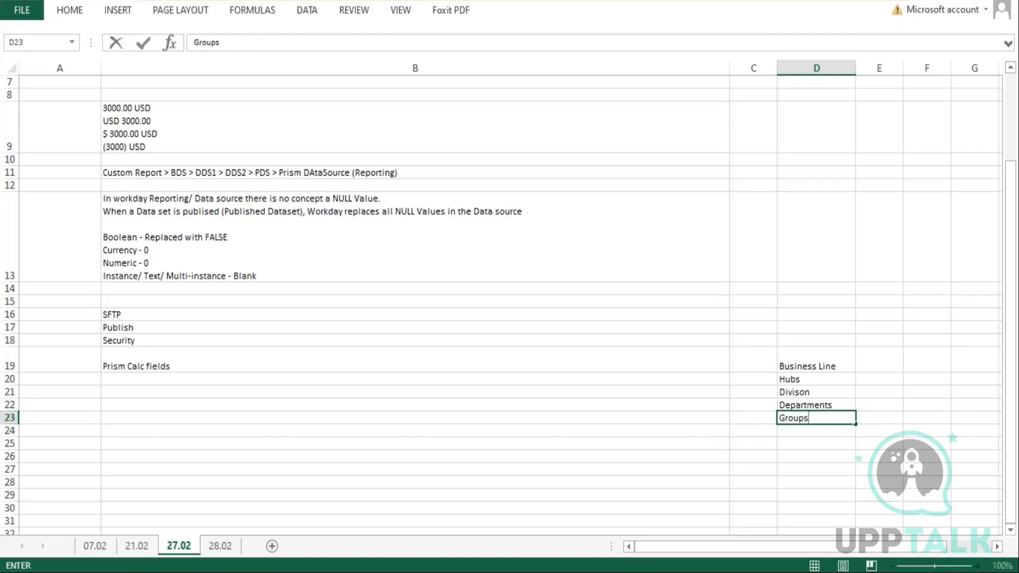
{"action": "key", "text": "Return"}
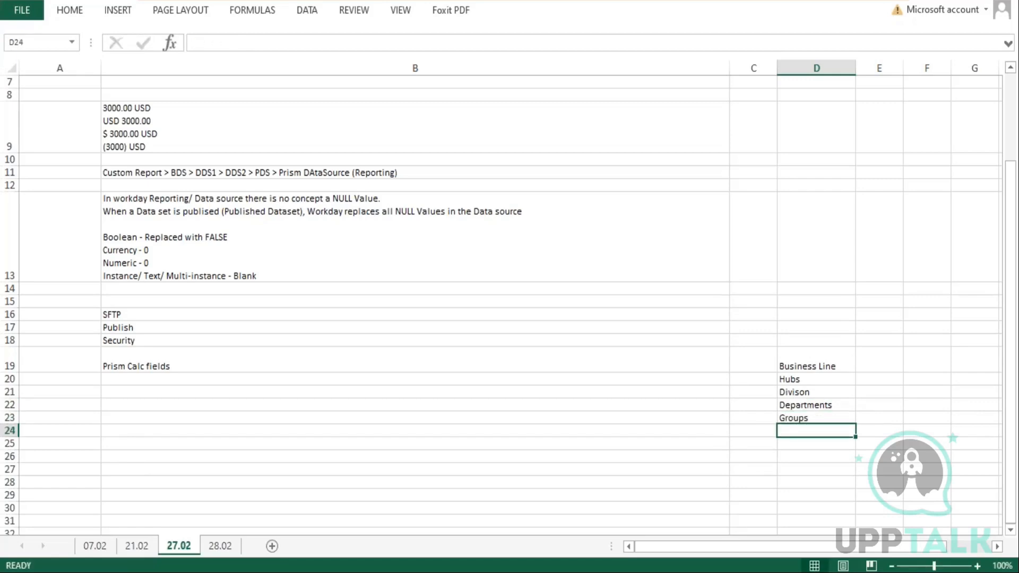
{"action": "type", "text": "Teams"}
{"action": "key", "text": "Return"}
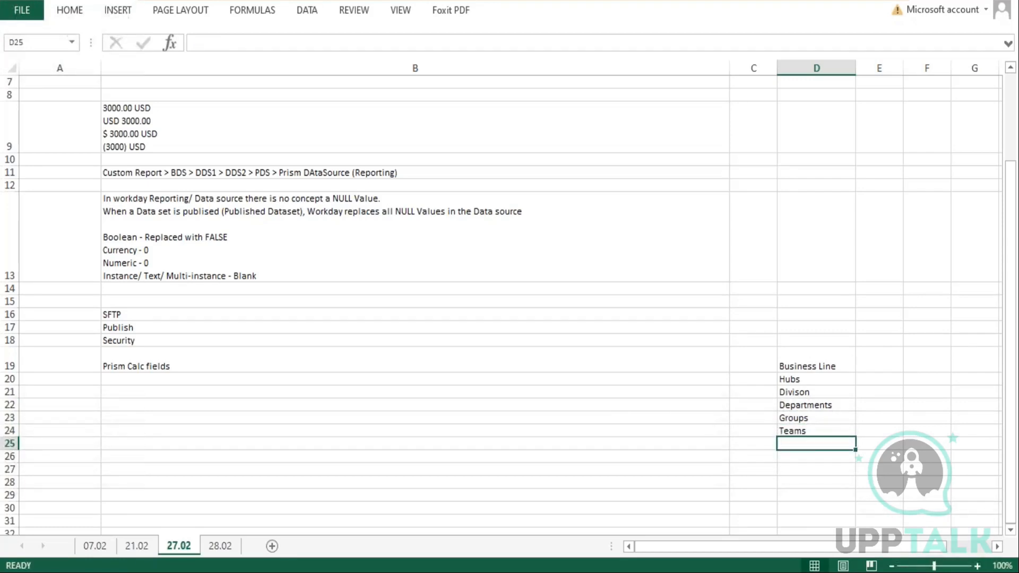
Enter Headoffice in cell D18 above Business Line
{"action": "left_click", "coordinate": [810, 340]}
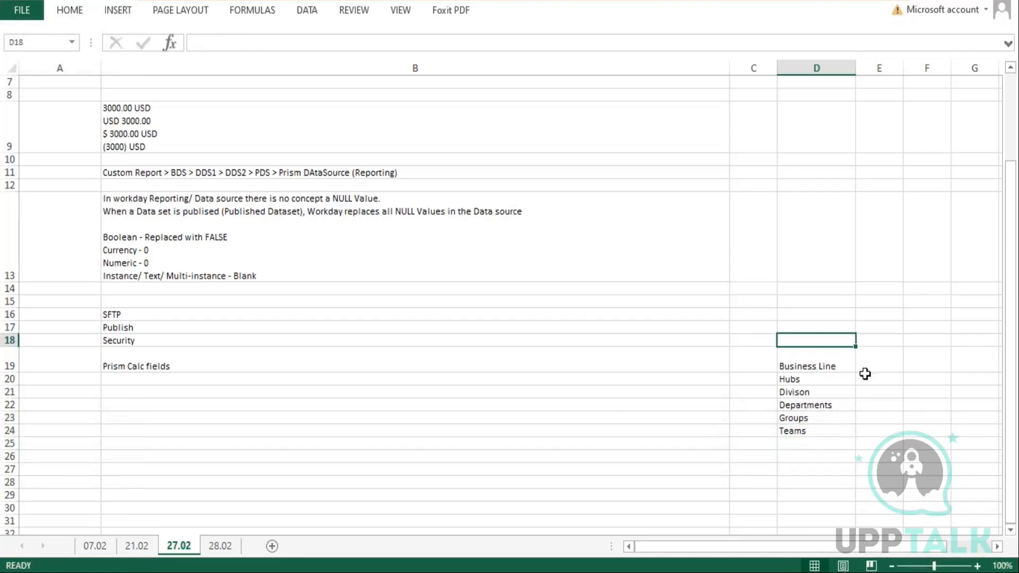
{"action": "type", "text": "Compant"}
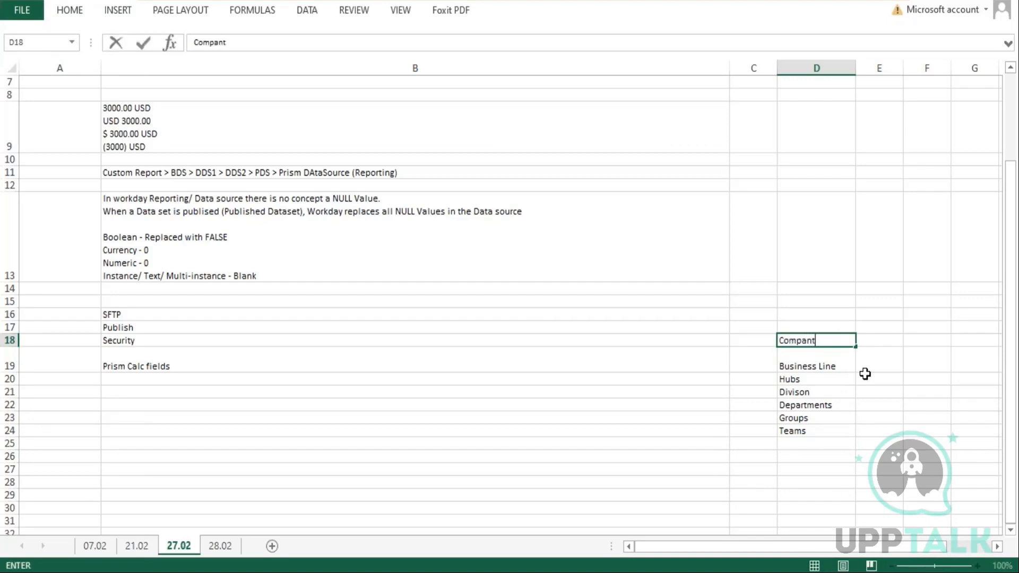
{"action": "type", "text": "y"}
{"action": "key", "text": "BackSpace"}
{"action": "key", "text": "BackSpace"}
{"action": "key", "text": "BackSpace"}
{"action": "key", "text": "BackSpace"}
{"action": "key", "text": "BackSpace"}
{"action": "key", "text": "BackSpace"}
{"action": "key", "text": "BackSpace"}
{"action": "type", "text": "Headoffice"}
{"action": "key", "text": "Return"}
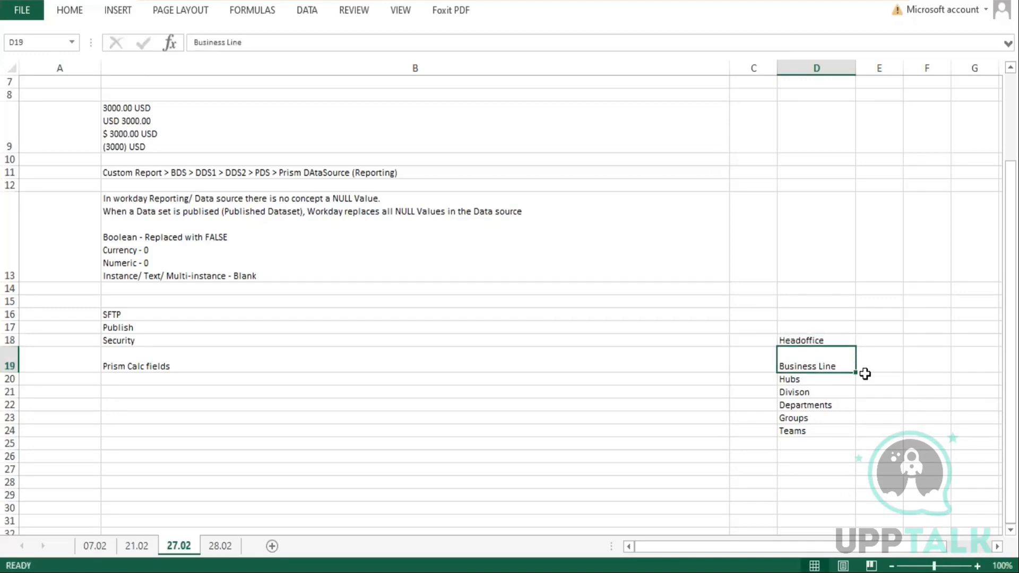
Return to the dataset, select the Function field and open the Logical CASE function's description in the Functions Library
{"action": "double_click", "coordinate": [801, 343]}
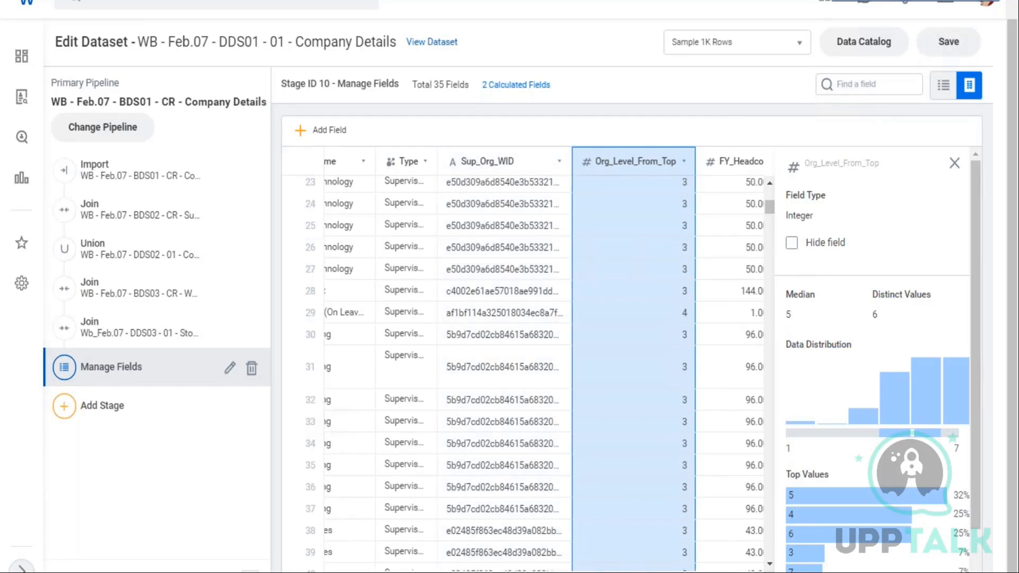
{"action": "scroll", "coordinate": [522, 361], "scroll_direction": "right", "scroll_amount": 10}
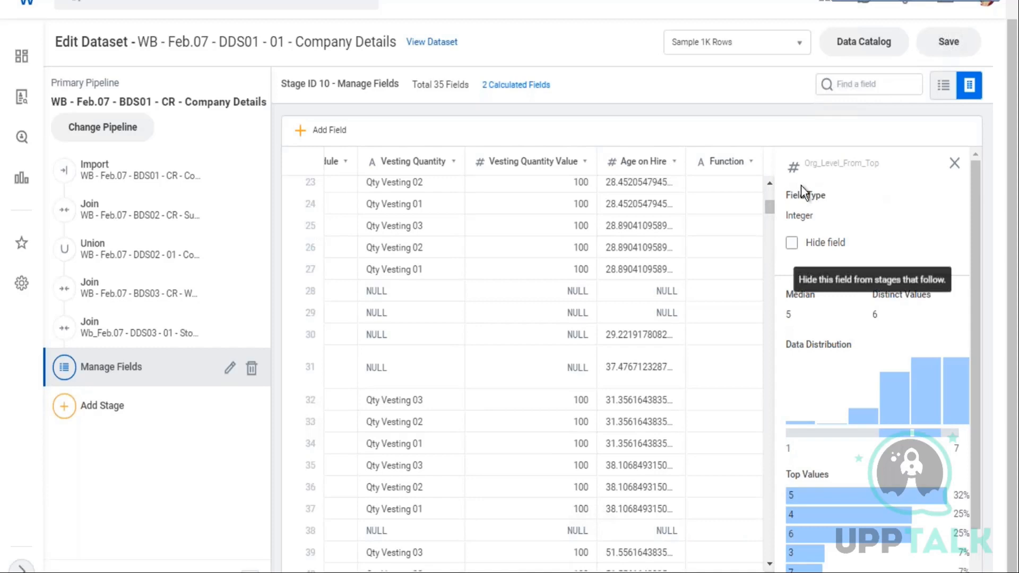
{"action": "left_click", "coordinate": [735, 221]}
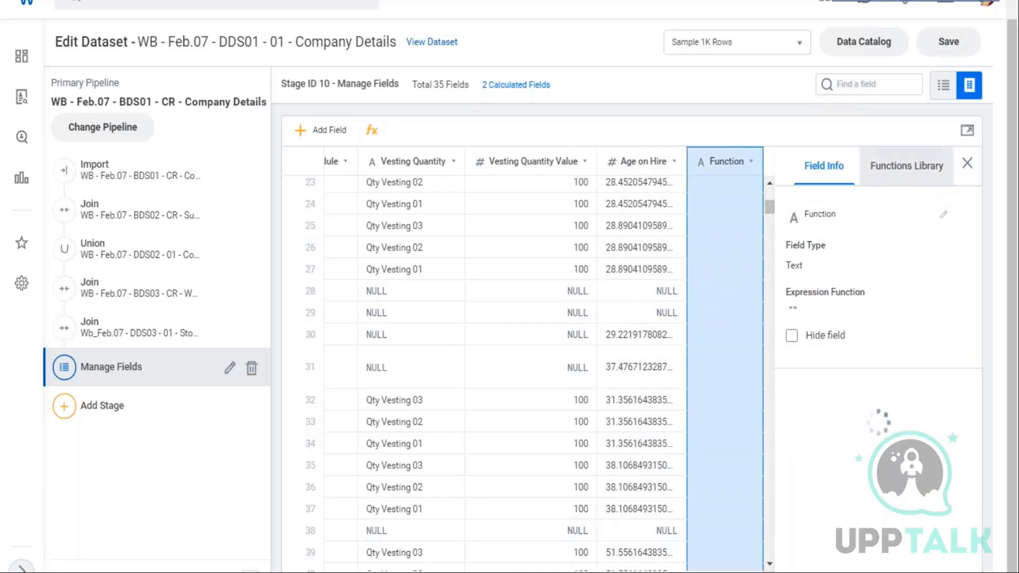
{"action": "left_click", "coordinate": [907, 165]}
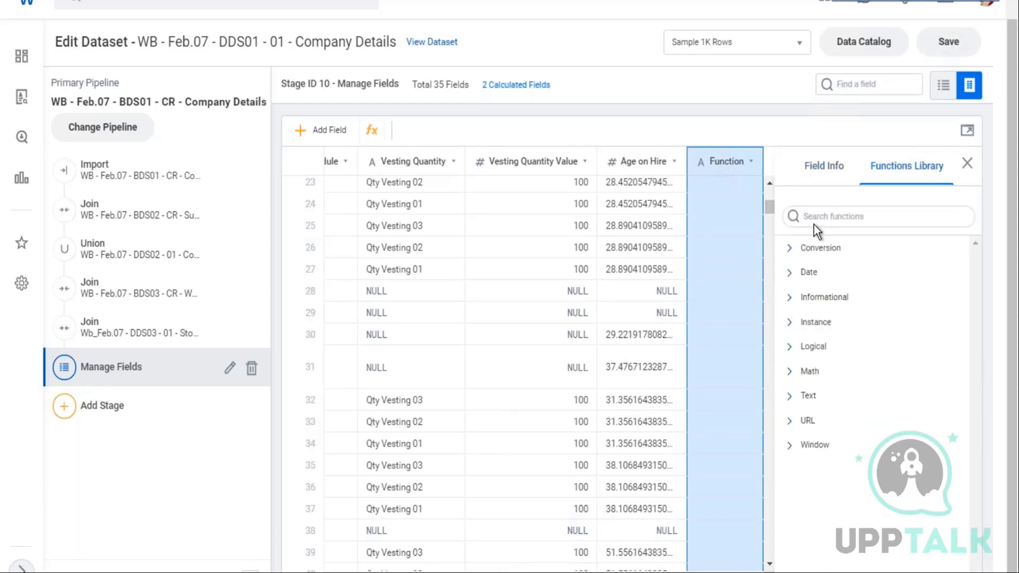
{"action": "left_click", "coordinate": [792, 348]}
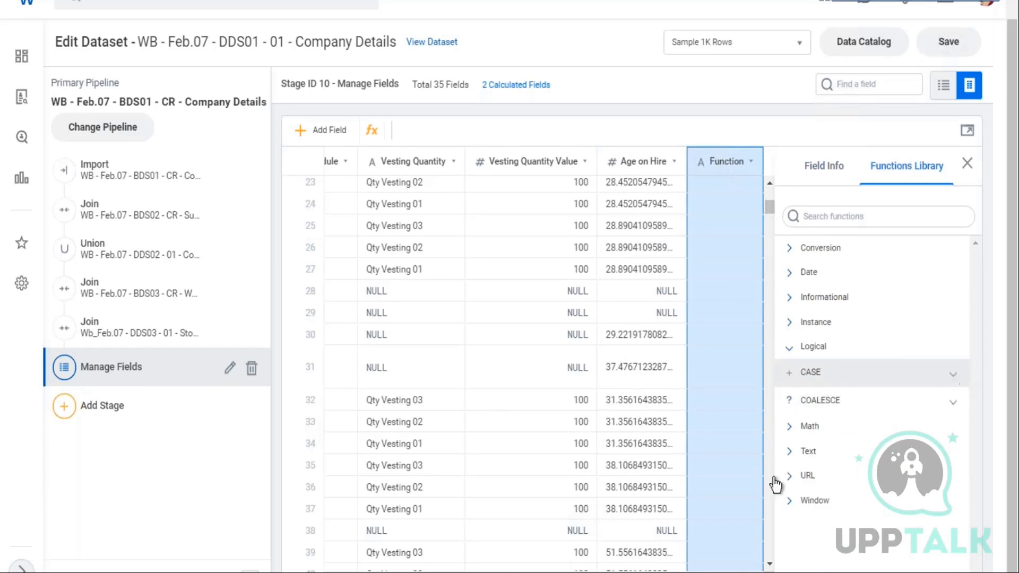
{"action": "left_click", "coordinate": [956, 378]}
{"action": "scroll", "coordinate": [870, 391], "scroll_direction": "down", "scroll_amount": 1}
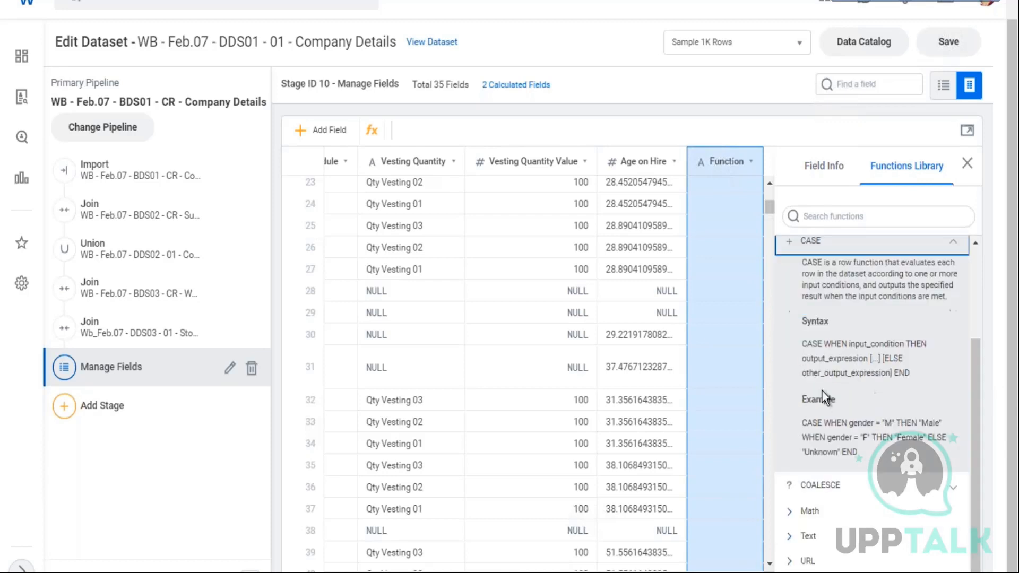
Read through the CASE function's description, syntax and gender example
{"action": "left_click_drag", "start_coordinate": [820, 271], "coordinate": [865, 295]}
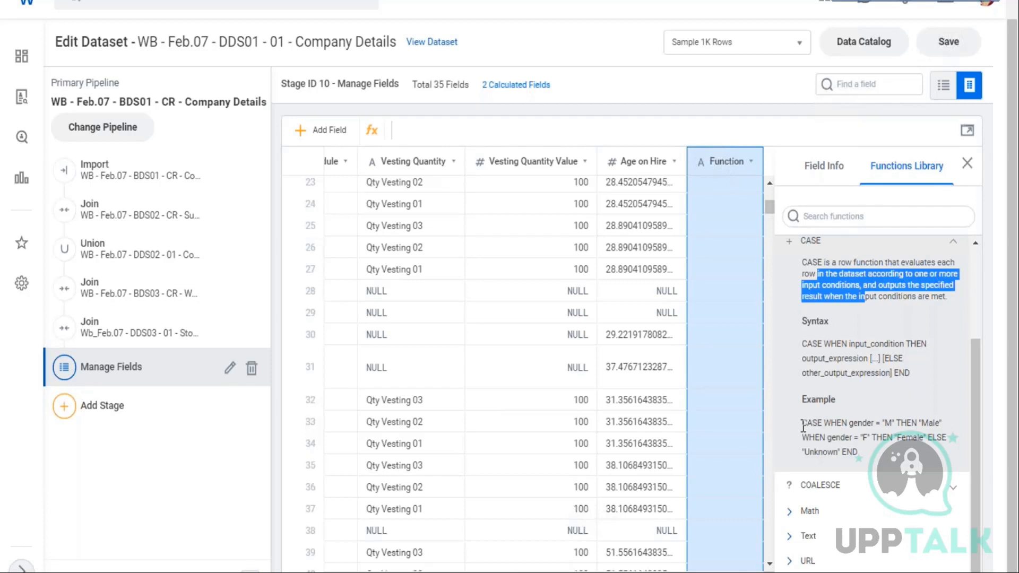
{"action": "left_click_drag", "start_coordinate": [803, 425], "coordinate": [897, 424]}
{"action": "double_click", "coordinate": [858, 425]}
{"action": "mouse_move", "coordinate": [911, 344]}
{"action": "left_mouse_down"}
{"action": "mouse_move", "coordinate": [924, 345]}
{"action": "mouse_move", "coordinate": [907, 345]}
{"action": "left_mouse_up"}
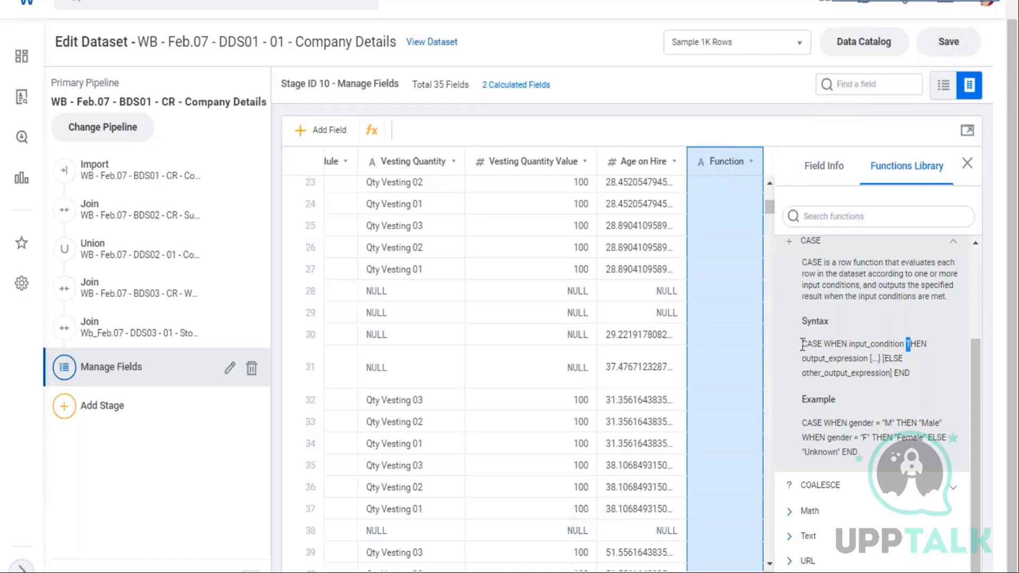
{"action": "left_click_drag", "start_coordinate": [806, 344], "coordinate": [899, 346]}
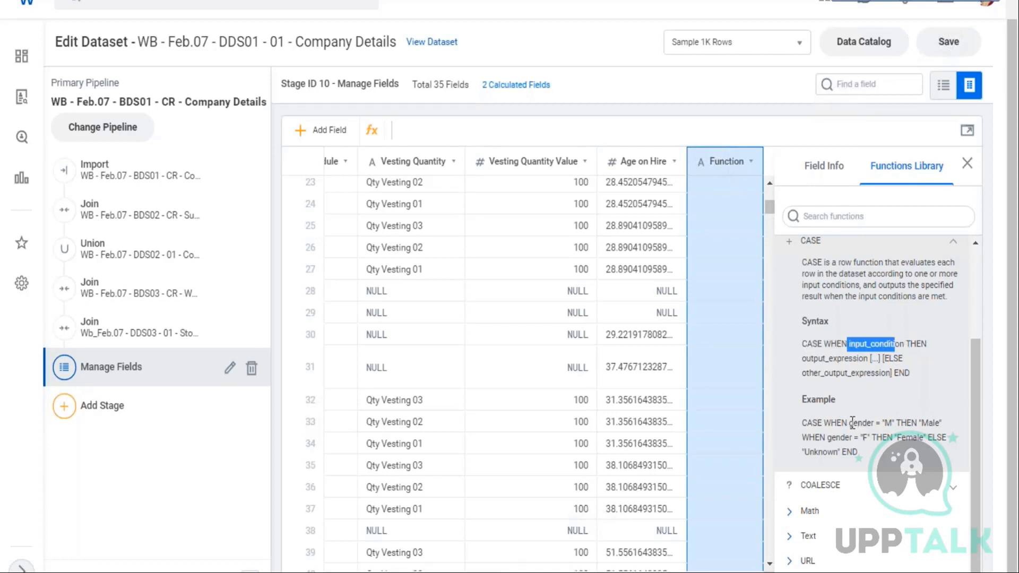
{"action": "left_click_drag", "start_coordinate": [849, 424], "coordinate": [895, 424]}
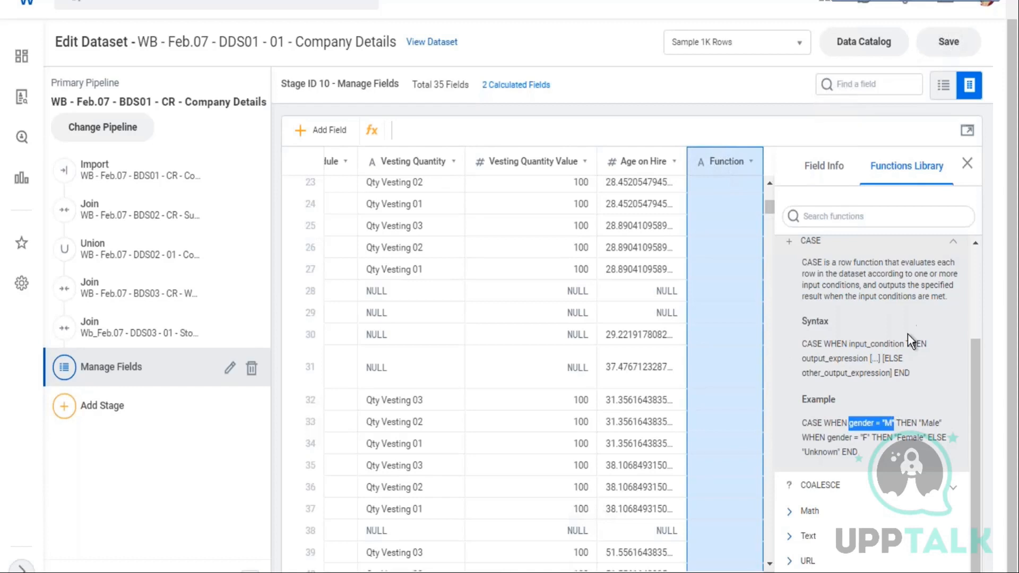
{"action": "left_click_drag", "start_coordinate": [906, 344], "coordinate": [927, 344]}
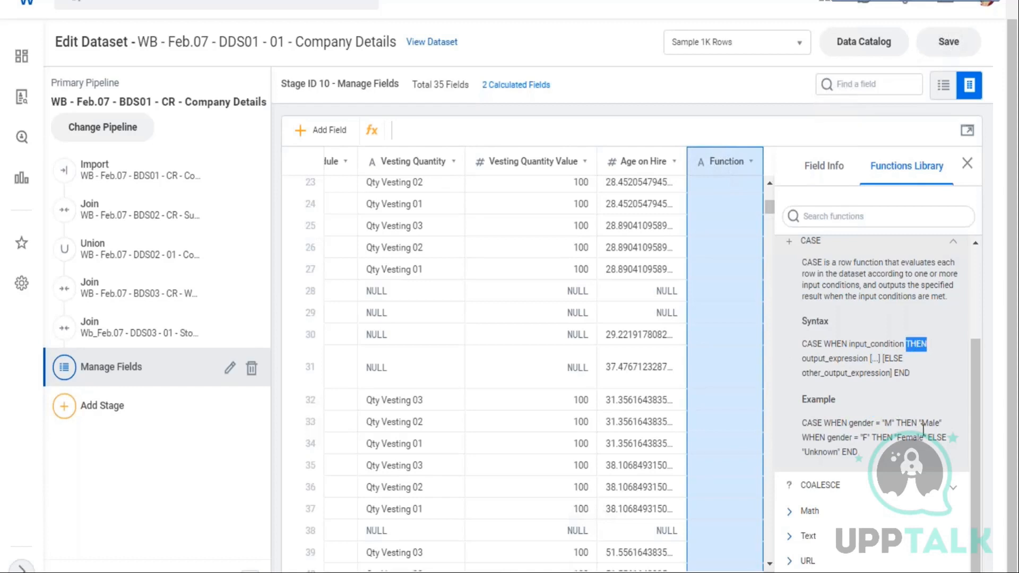
{"action": "left_click_drag", "start_coordinate": [919, 423], "coordinate": [942, 423]}
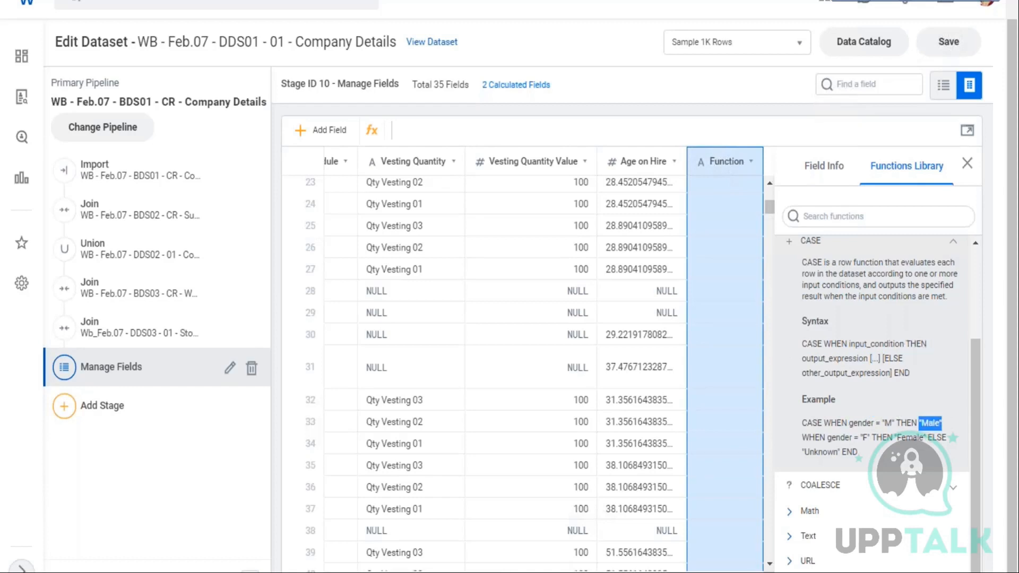
{"action": "left_click_drag", "start_coordinate": [802, 437], "coordinate": [927, 439]}
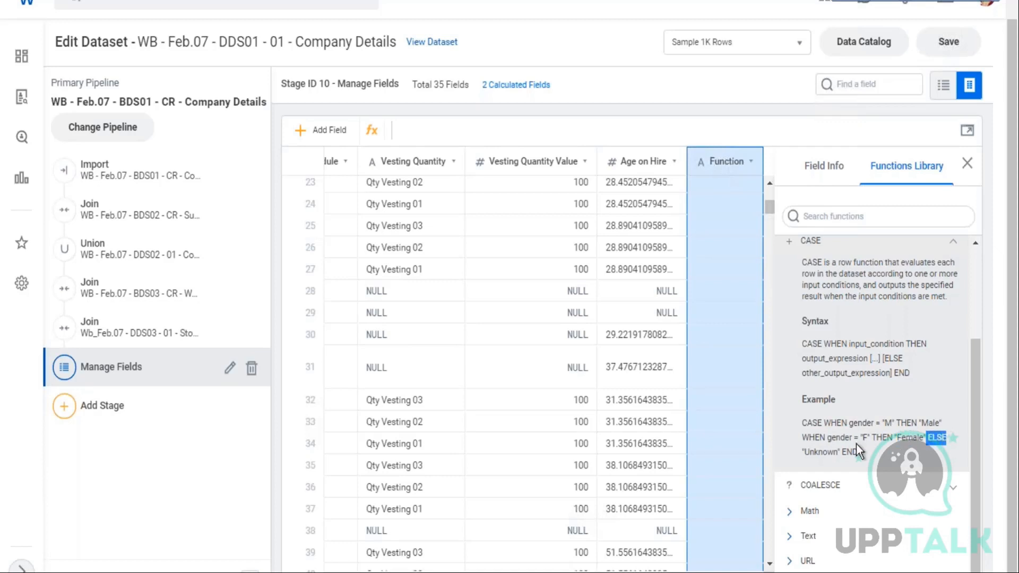
{"action": "left_click_drag", "start_coordinate": [804, 453], "coordinate": [835, 453]}
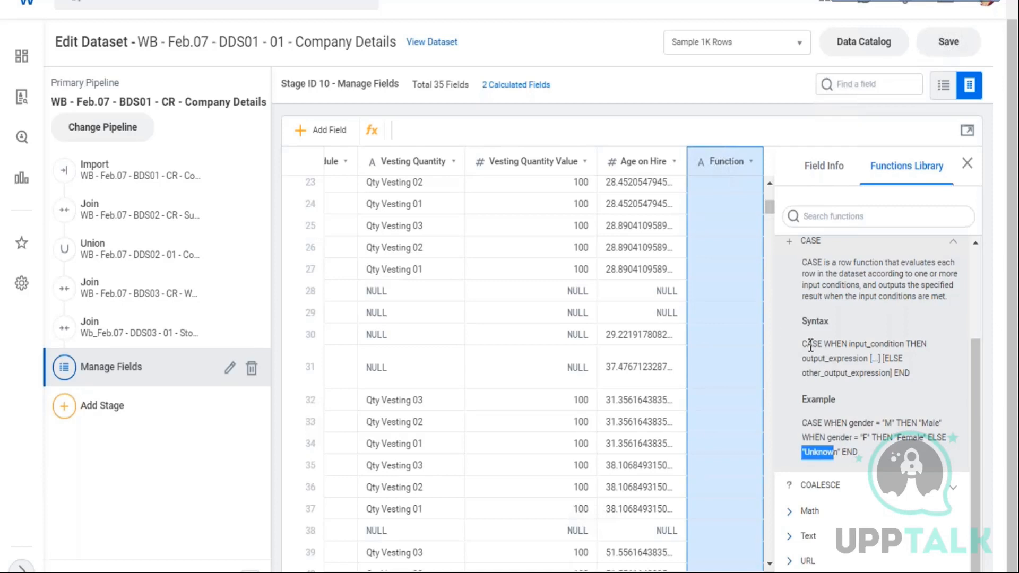
Insert the CASE function template into the Function field's expression and open it in the expanded expression editor
{"action": "left_click_drag", "start_coordinate": [811, 345], "coordinate": [910, 373]}
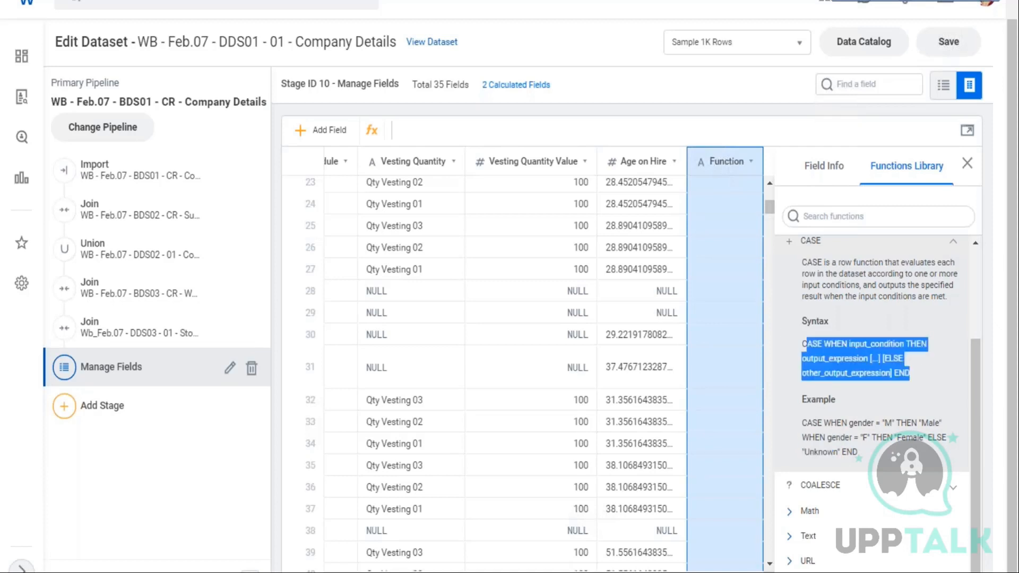
{"action": "left_click", "coordinate": [789, 243]}
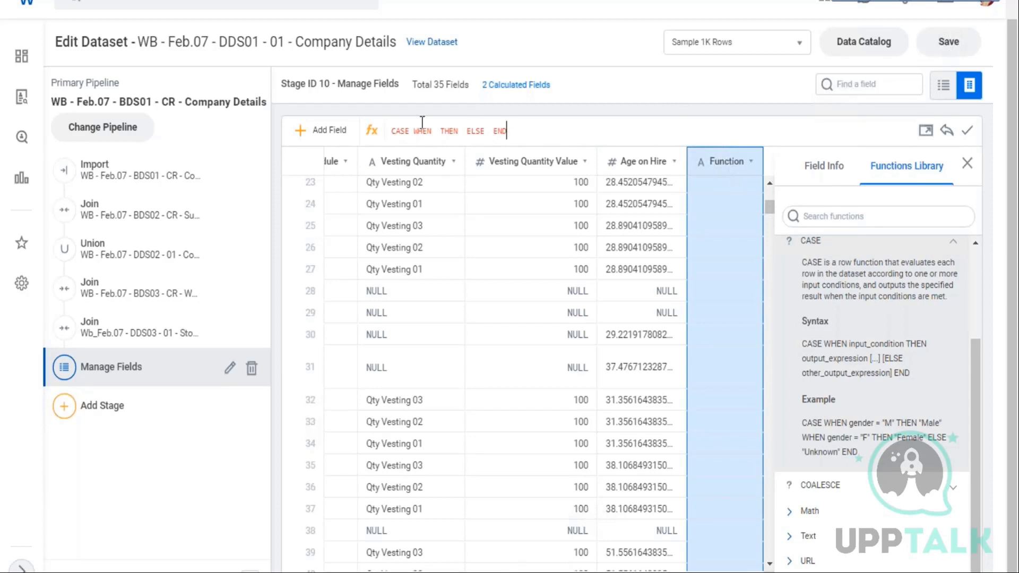
{"action": "left_click_drag", "start_coordinate": [393, 130], "coordinate": [513, 130]}
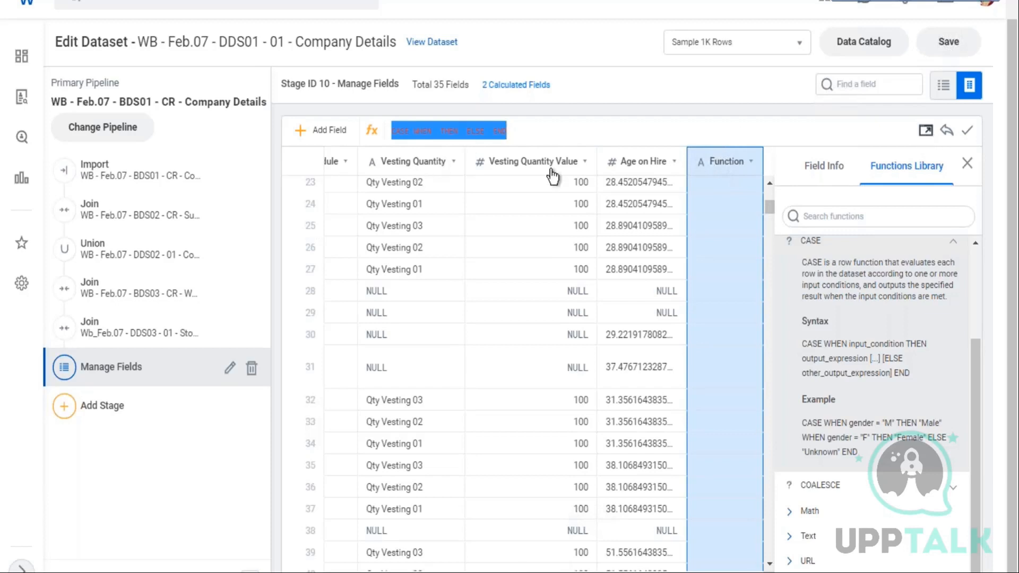
{"action": "left_click", "coordinate": [926, 131]}
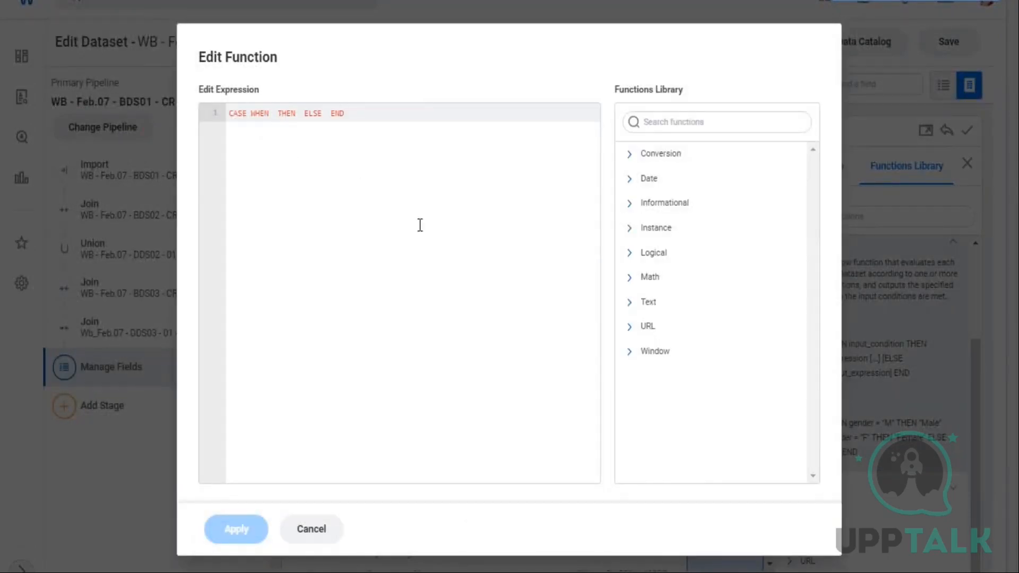
{"action": "key", "text": "Return"}
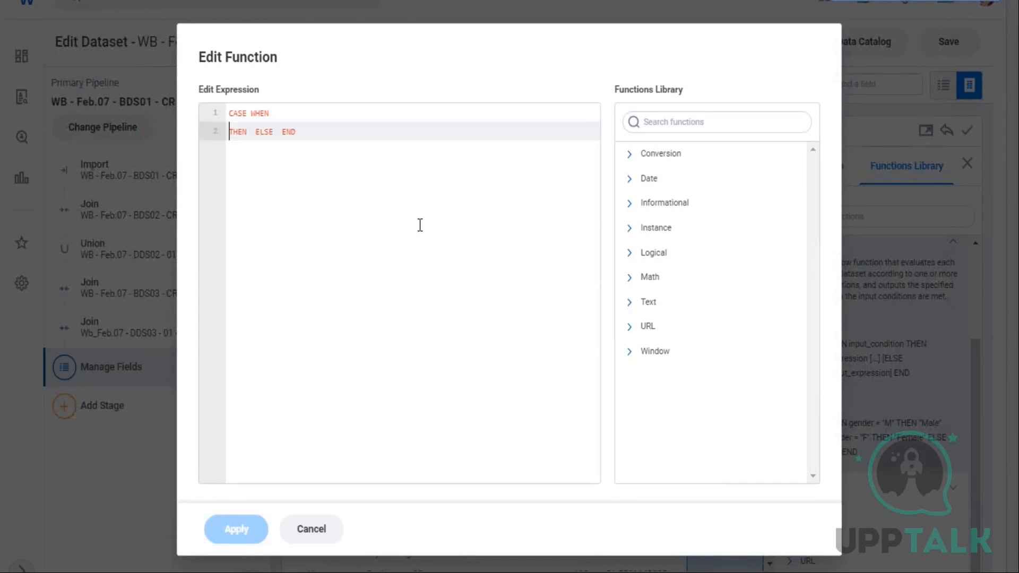
Write the first CASE condition testing whether Org_Level_From_Top equals 1 OR equals 2
{"action": "left_click", "coordinate": [294, 111]}
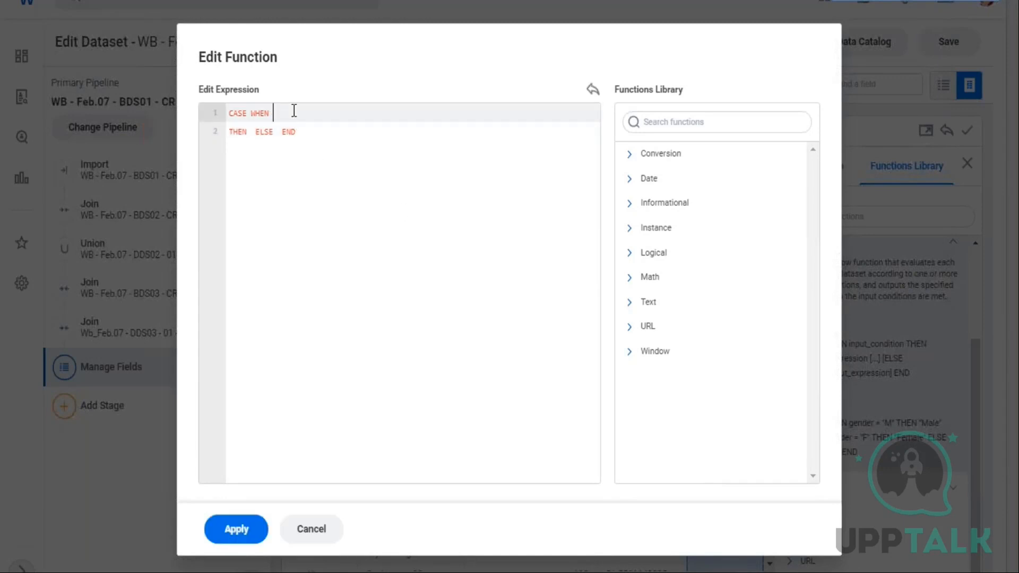
{"action": "type", "text": "["}
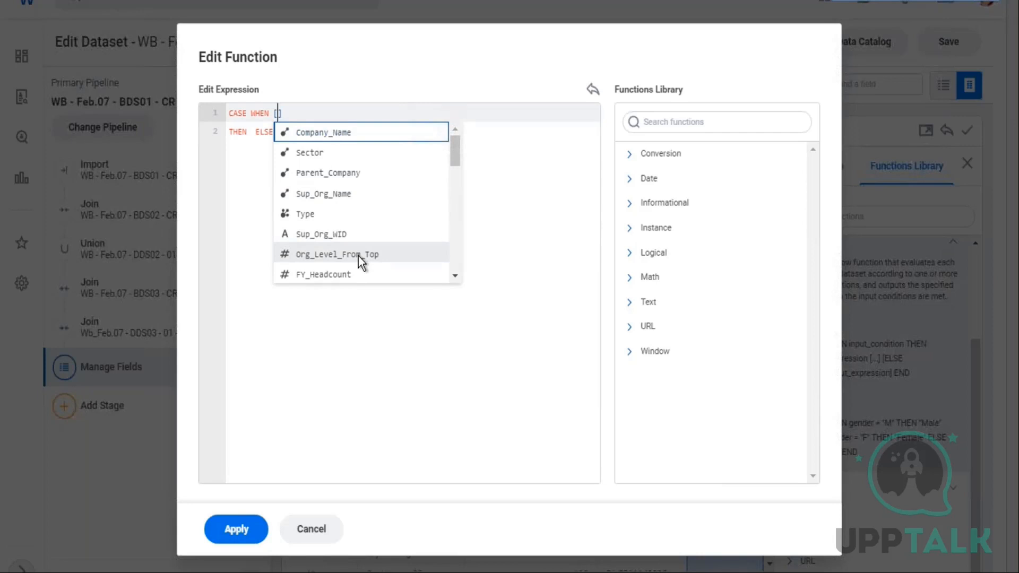
{"action": "left_click", "coordinate": [358, 256]}
{"action": "type", "text": "= "}
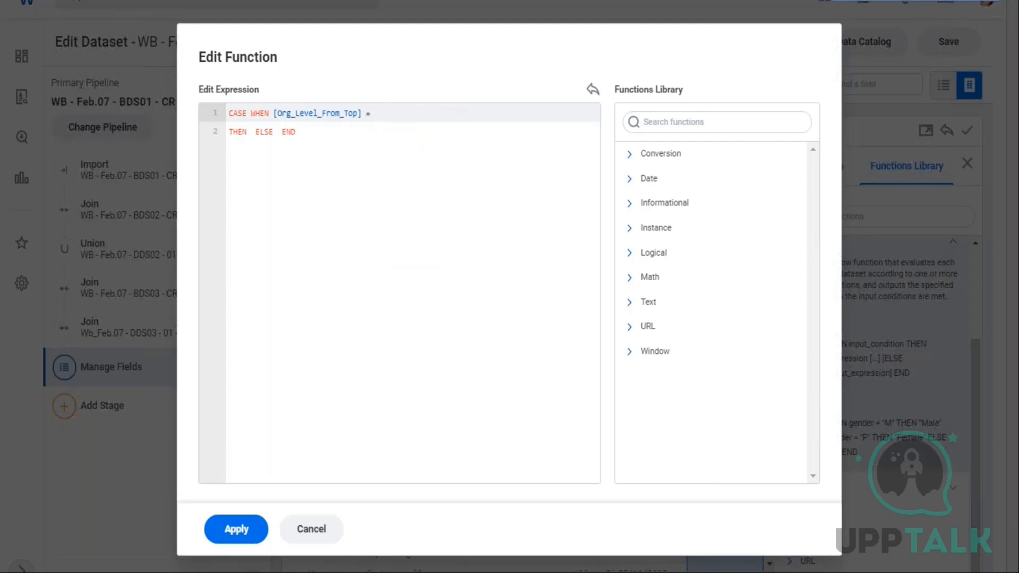
{"action": "type", "text": "1 OR [or"}
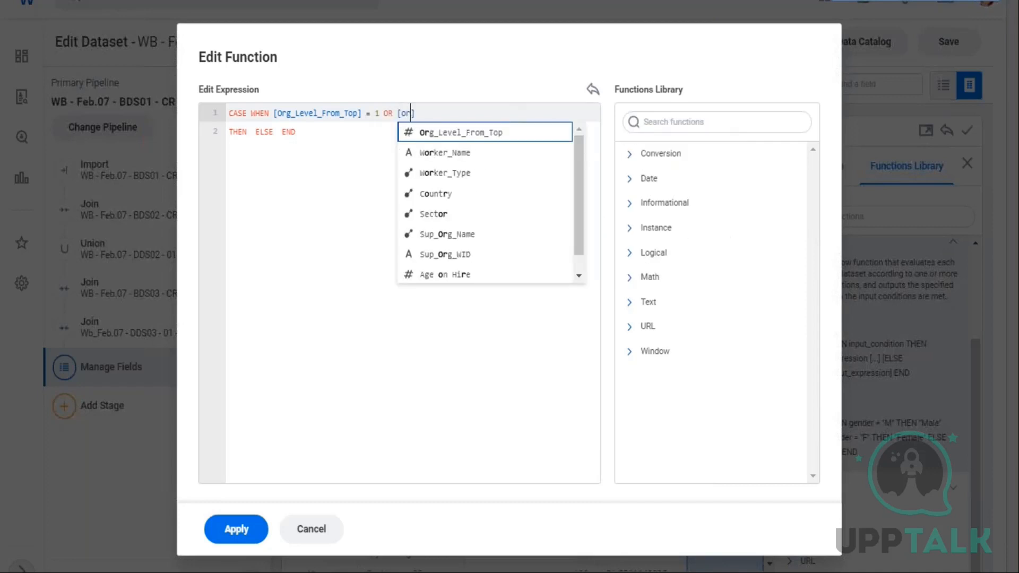
{"action": "left_click", "coordinate": [467, 133]}
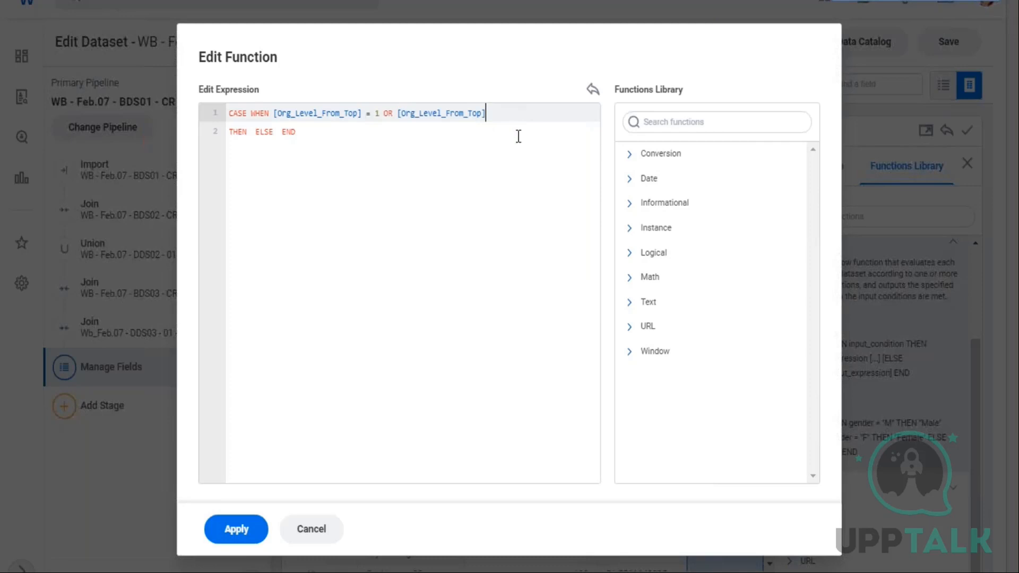
{"action": "type", "text": "= 2"}
{"action": "left_click", "coordinate": [252, 132]}
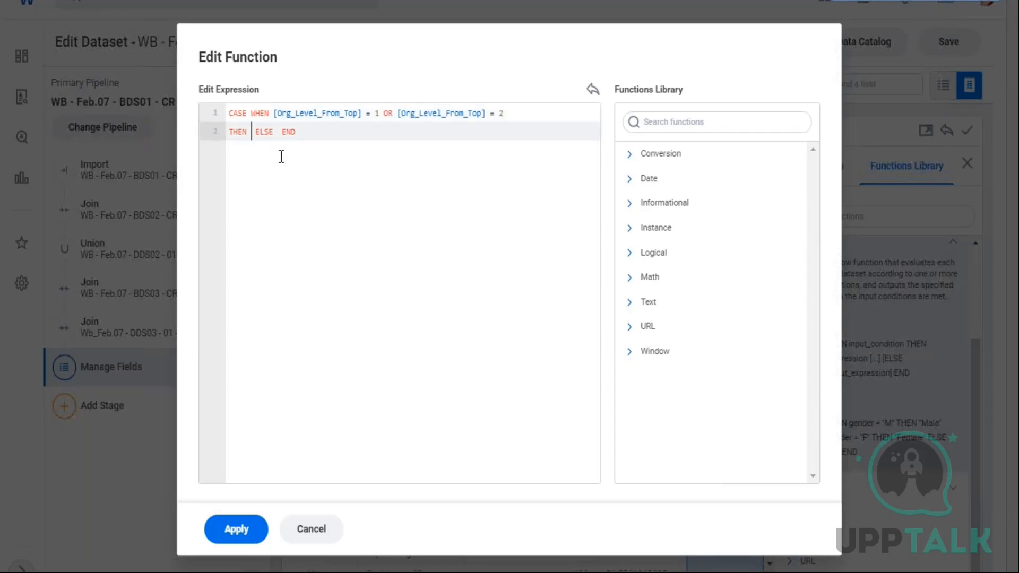
Set the first condition's result to "Head Office" and start a new line before ELSE
{"action": "type", "text": "\""}
{"action": "type", "text": "Head O"}
{"action": "type", "text": "ffice"}
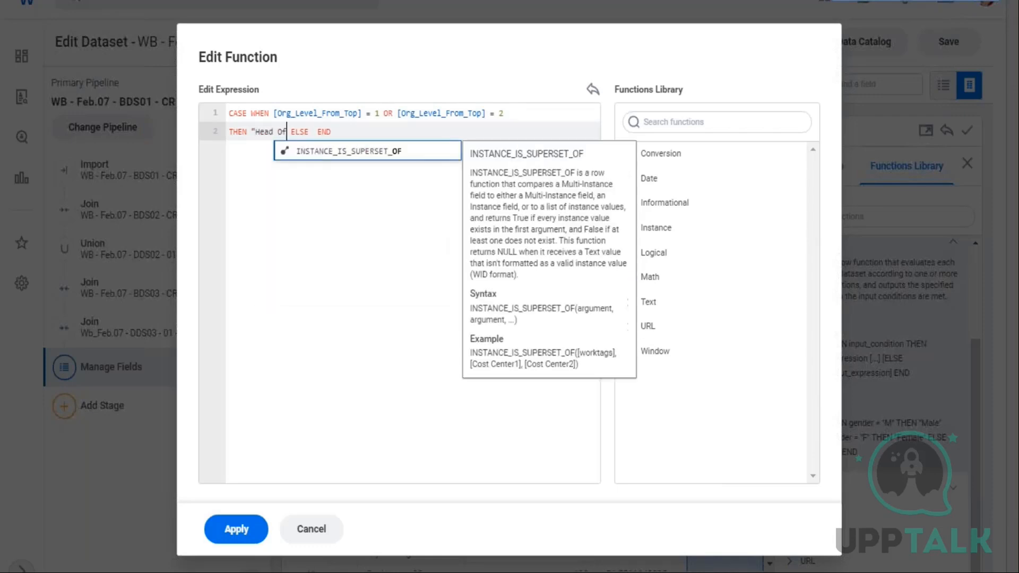
{"action": "type", "text": "\""}
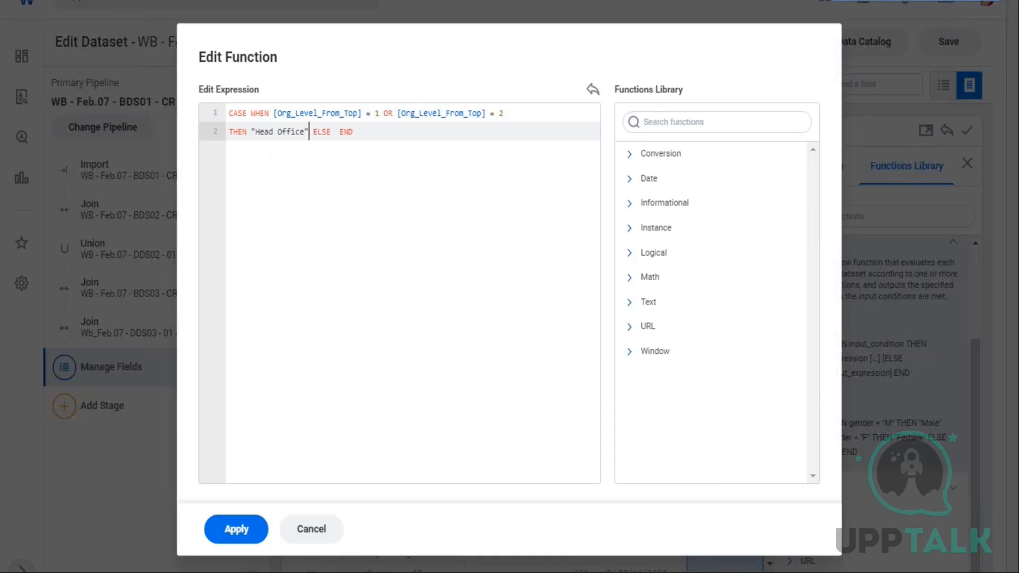
{"action": "key", "text": "Return"}
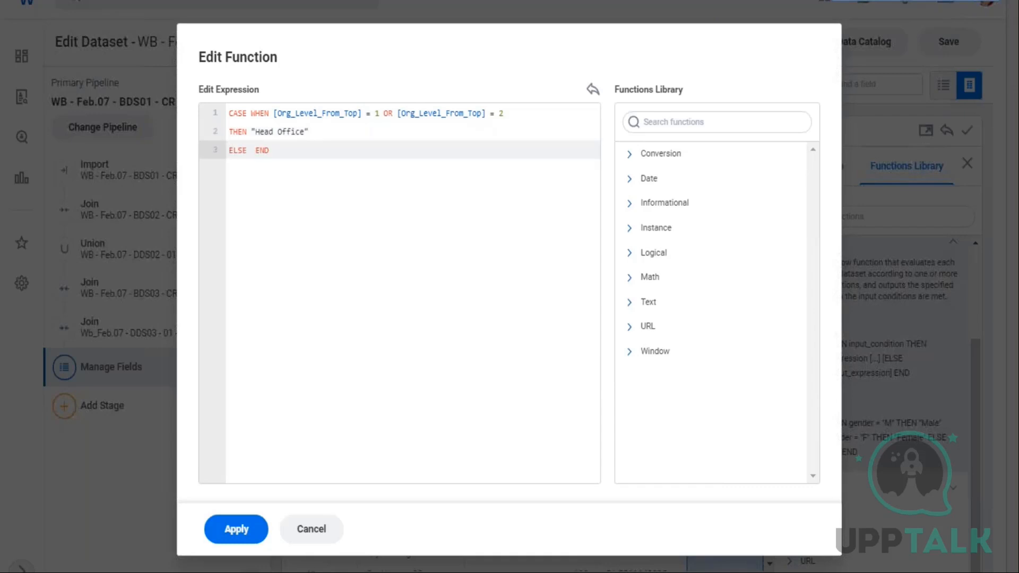
Add a WHEN clause mapping Org_Level_From_Top = 2 to "Business Line"
{"action": "left_click", "coordinate": [248, 151]}
{"action": "left_click", "coordinate": [340, 139]}
{"action": "key", "text": "Return"}
{"action": "type", "text": "WHEN ["}
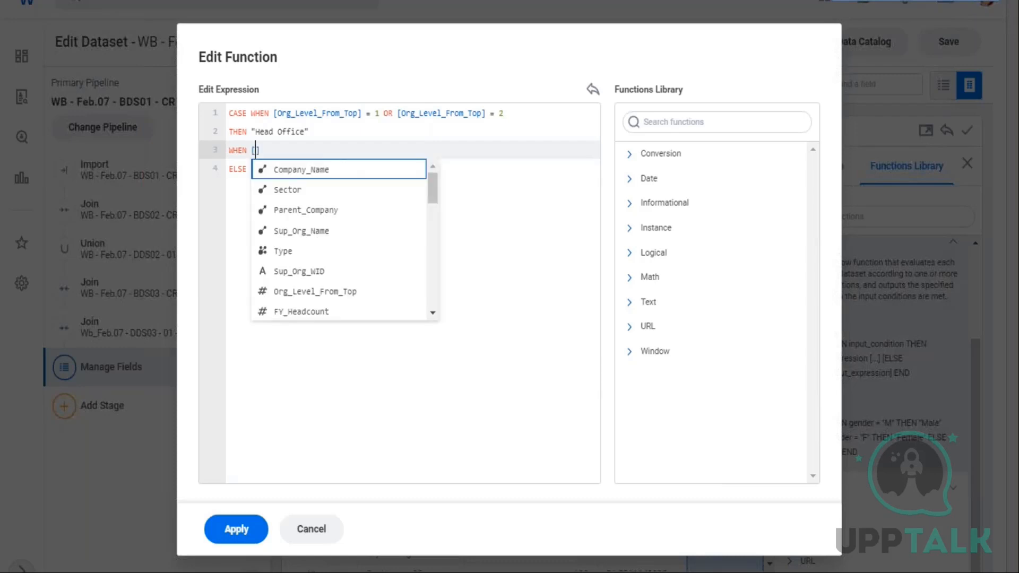
{"action": "type", "text": "or"}
{"action": "key", "text": "Return"}
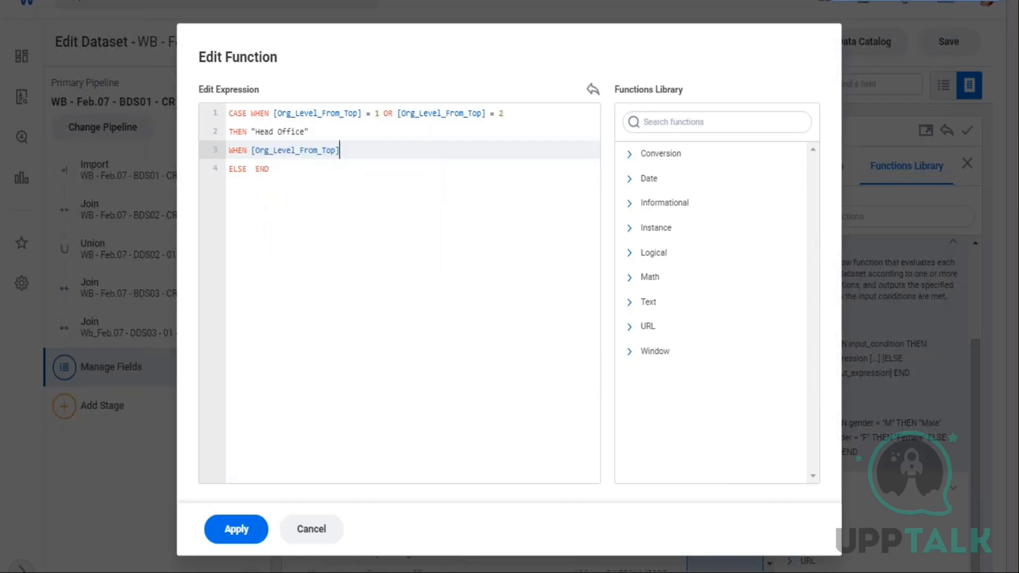
{"action": "type", "text": "= 2 THEN \"Business Line"}
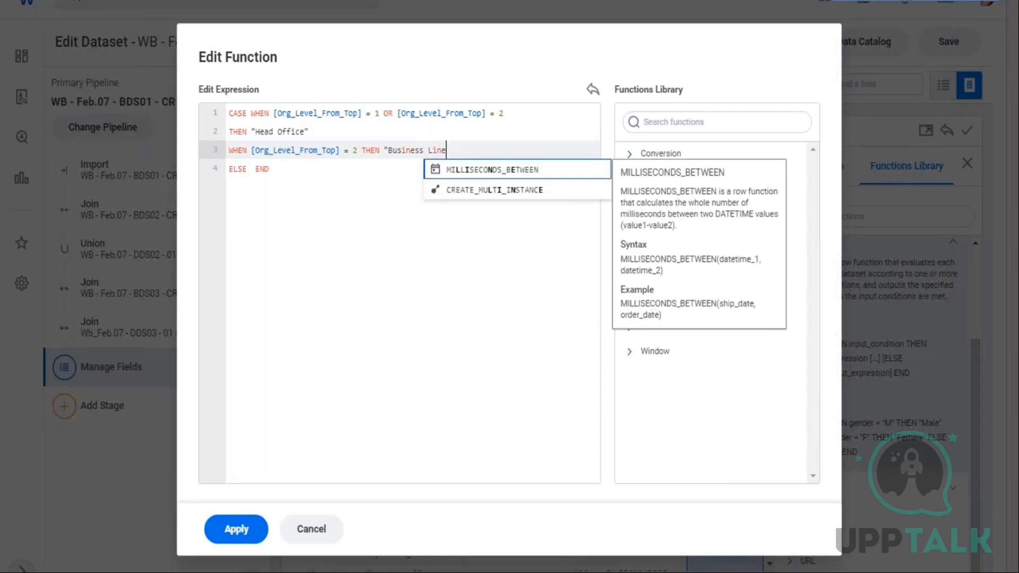
{"action": "type", "text": "\""}
{"action": "key", "text": "Return"}
Change the Business Line clause's level to 3 and add a clause mapping Org_Level_From_Top = 4 to "Hub"
{"action": "type", "text": "WHEN"}
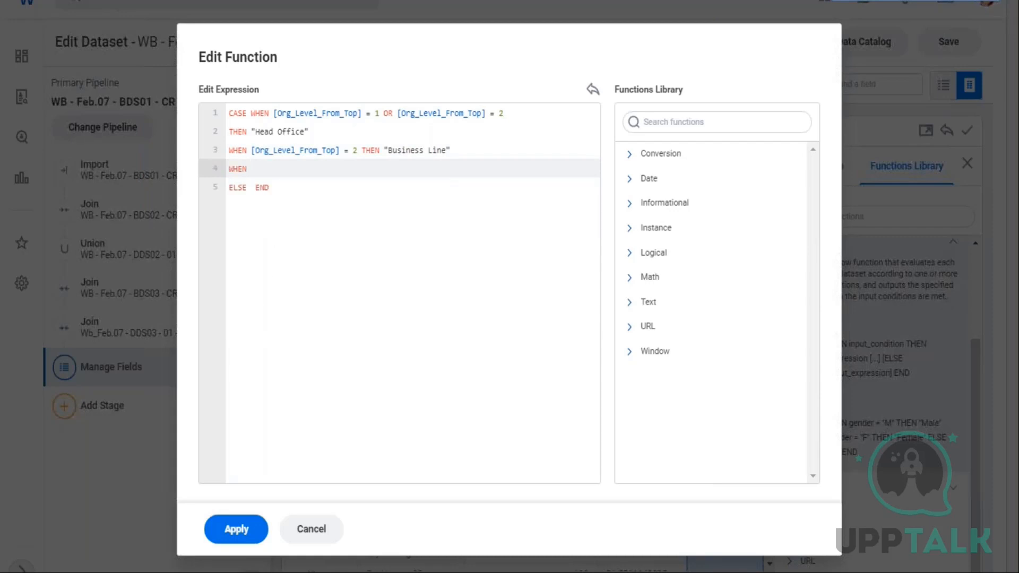
{"action": "type", "text": " [Org_Level_From_Top] = 3"}
{"action": "left_click", "coordinate": [358, 152]}
{"action": "key", "text": "BackSpace"}
{"action": "type", "text": "3"}
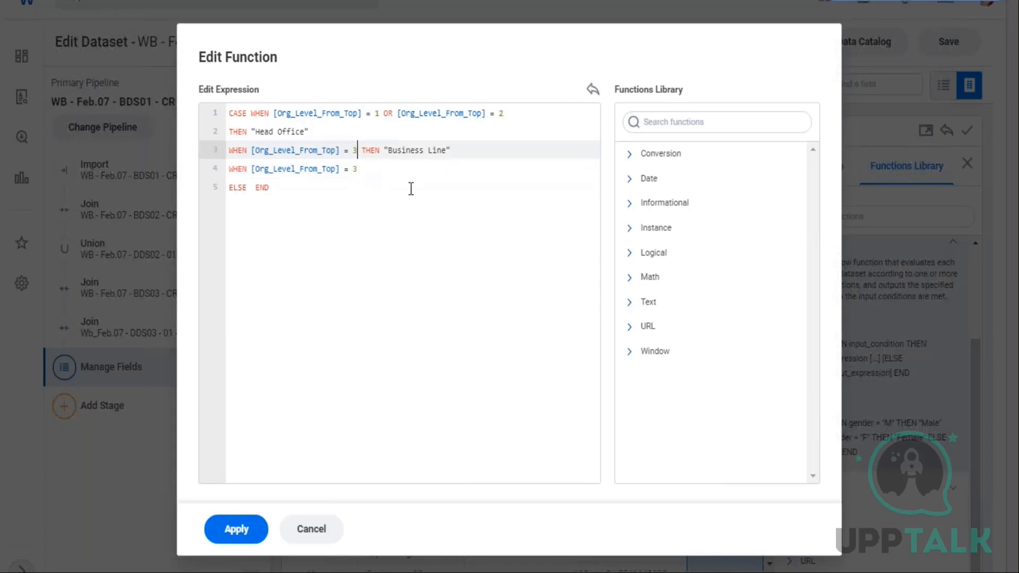
{"action": "key", "text": "Down"}
{"action": "key", "text": "BackSpace"}
{"action": "type", "text": "4 THEN"}
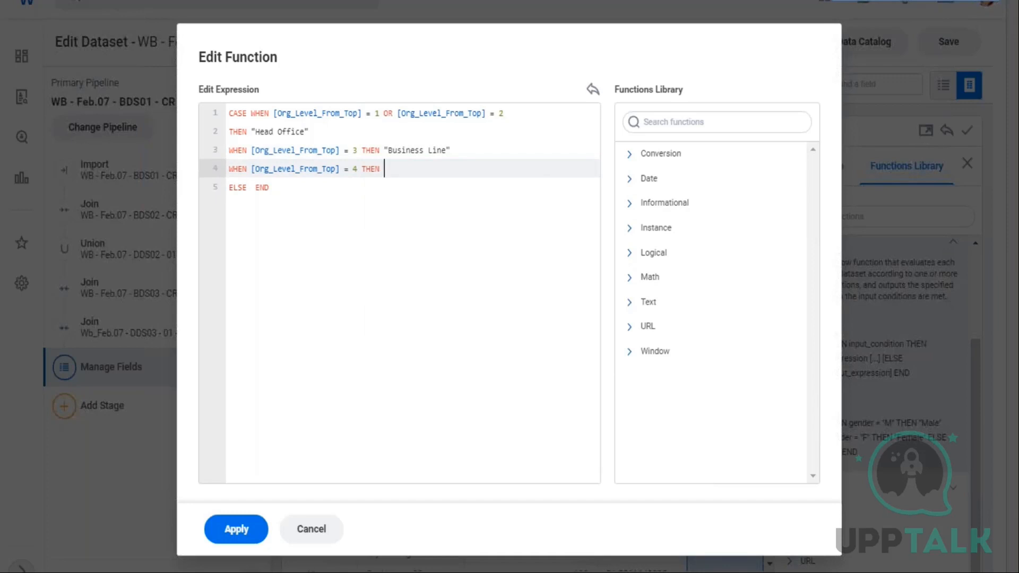
{"action": "type", "text": " \"Hub"}
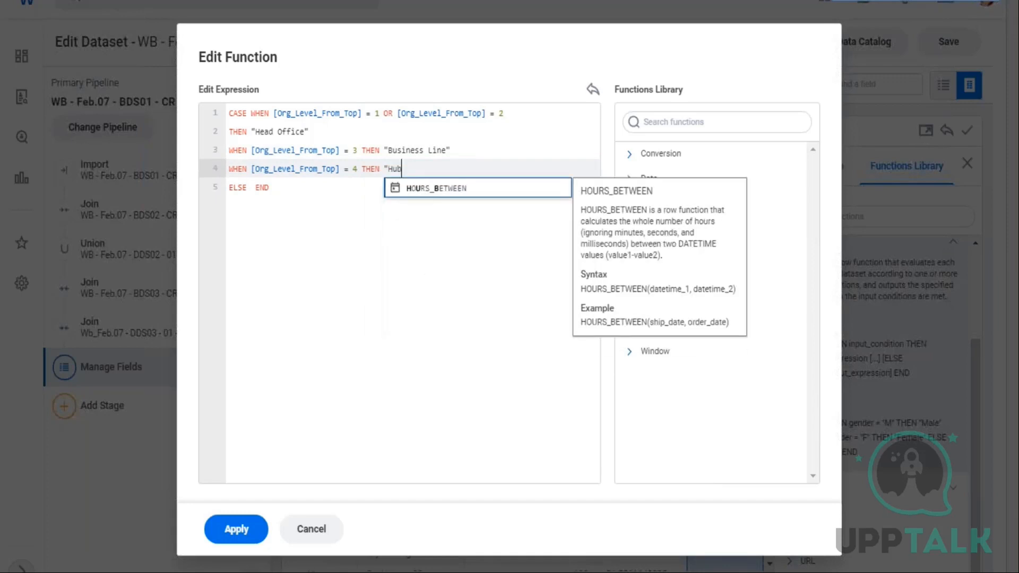
{"action": "type", "text": "\""}
{"action": "key", "text": "Return"}
Add a WHEN clause mapping Org_Level_From_Top = 5 to "Division"
{"action": "type", "text": "WHE"}
{"action": "type", "text": "N "}
{"action": "type", "text": "[or"}
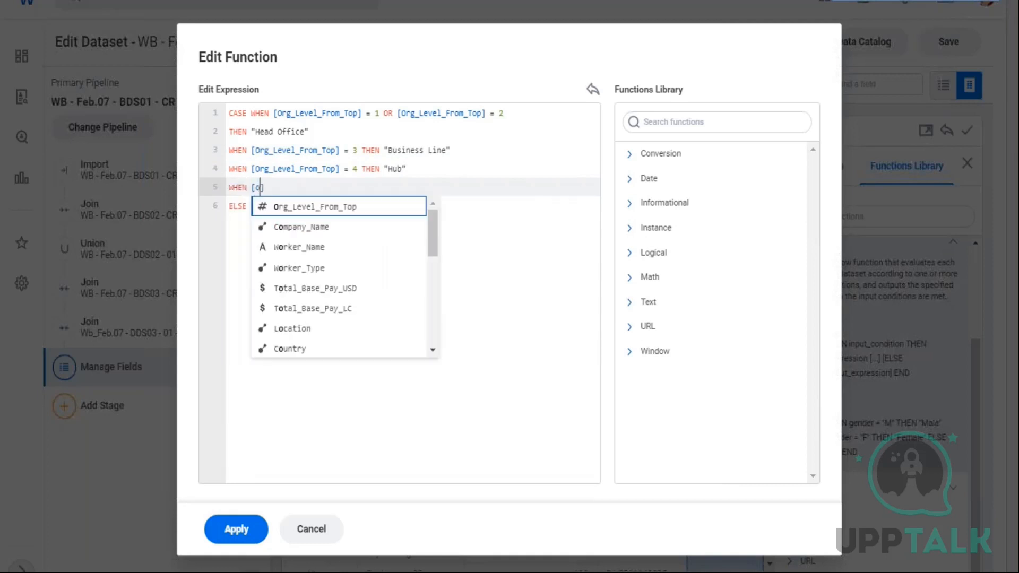
{"action": "key", "text": "Return"}
{"action": "type", "text": "= 5 TE"}
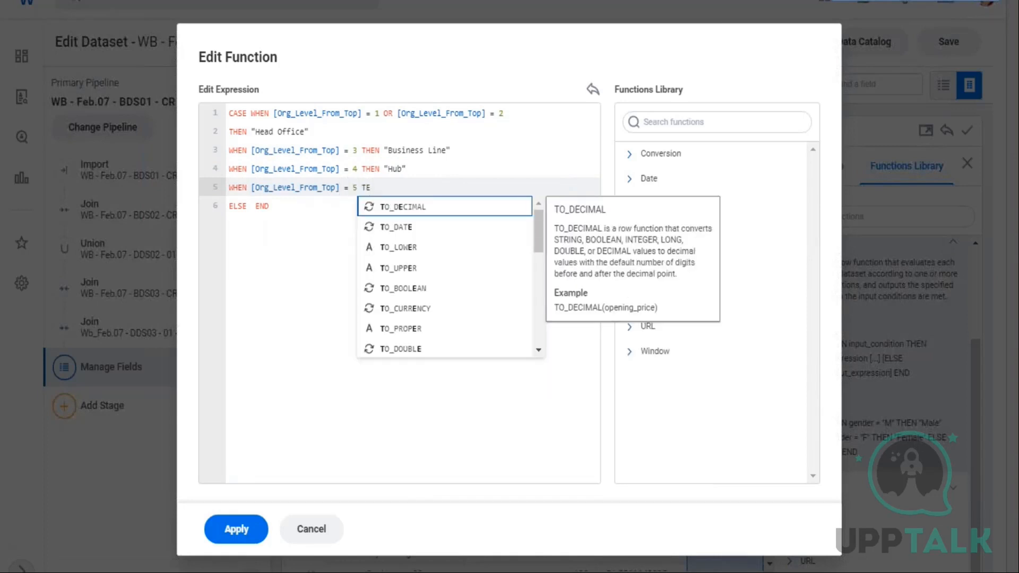
{"action": "key", "text": "BackSpace"}
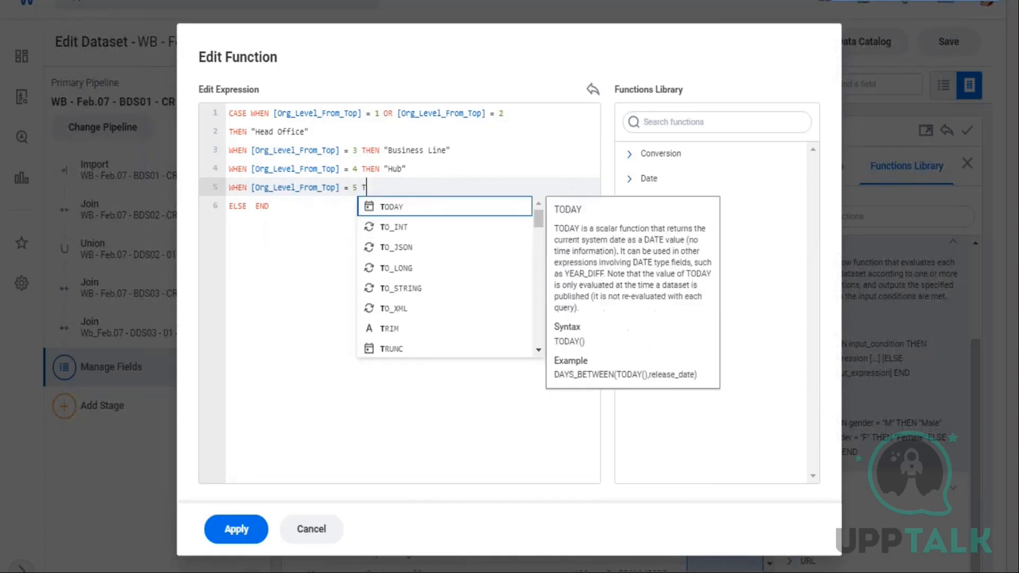
{"action": "type", "text": "HEN"}
{"action": "type", "text": " \""}
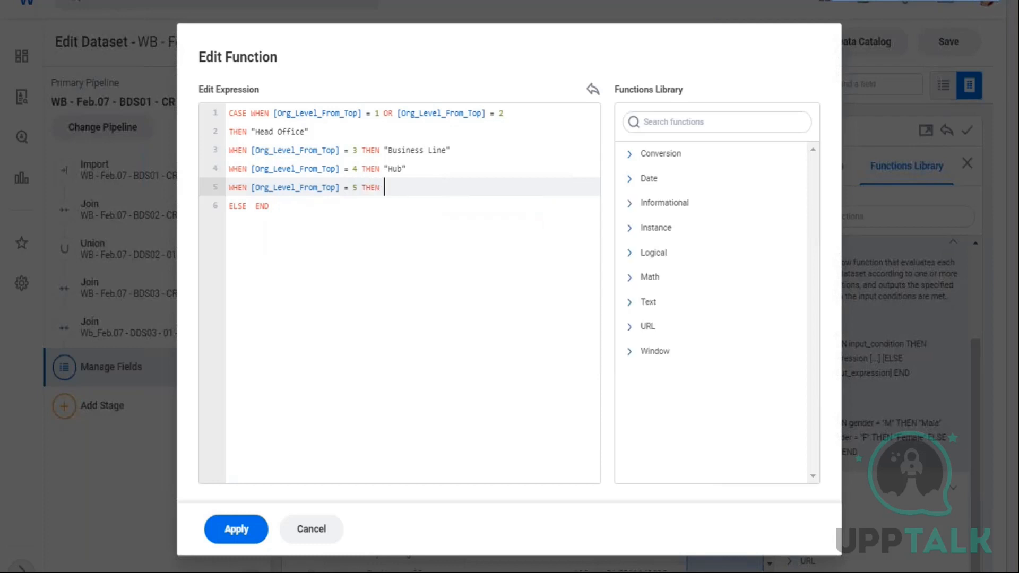
{"action": "type", "text": "D"}
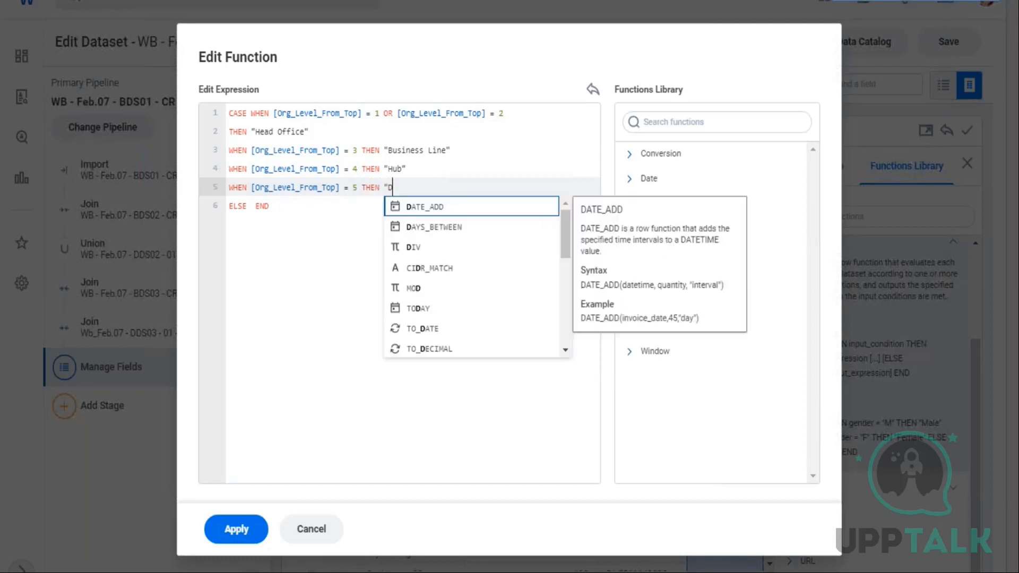
{"action": "type", "text": "ivision\""}
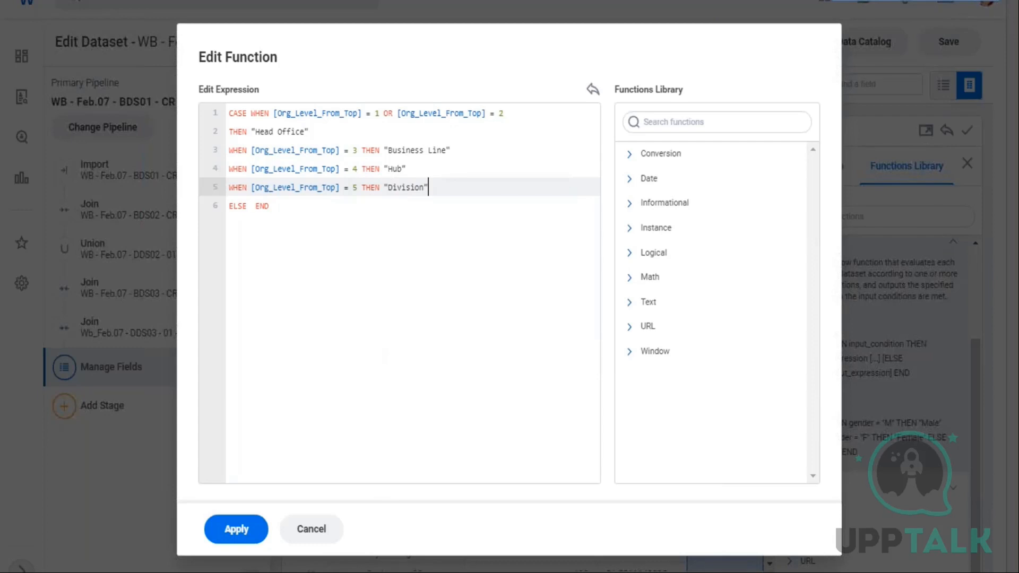
{"action": "key", "text": "Return"}
Add a WHEN clause mapping Org_Level_From_Top = 6 to "Department"
{"action": "type", "text": "W"}
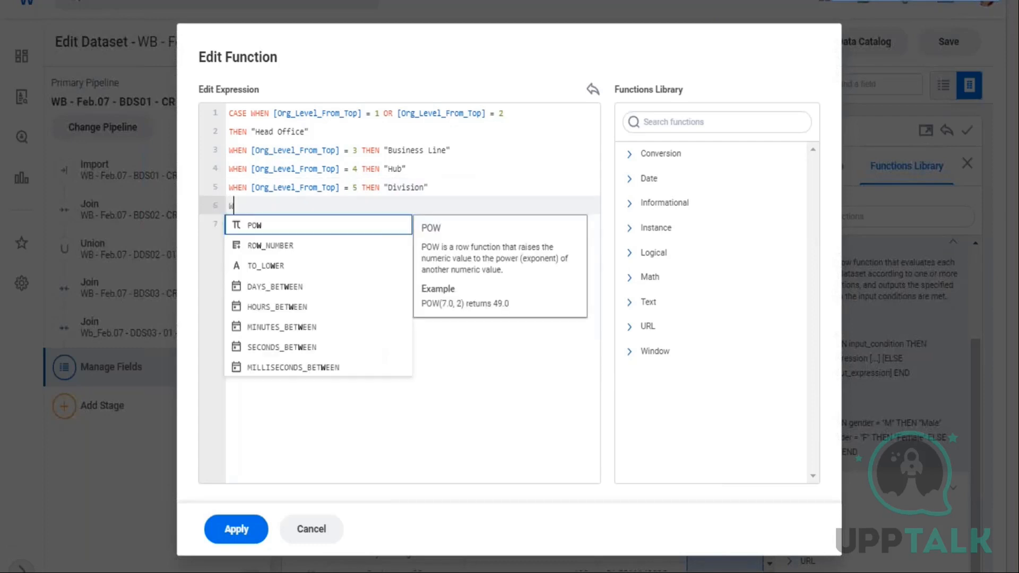
{"action": "type", "text": "HEN [o"}
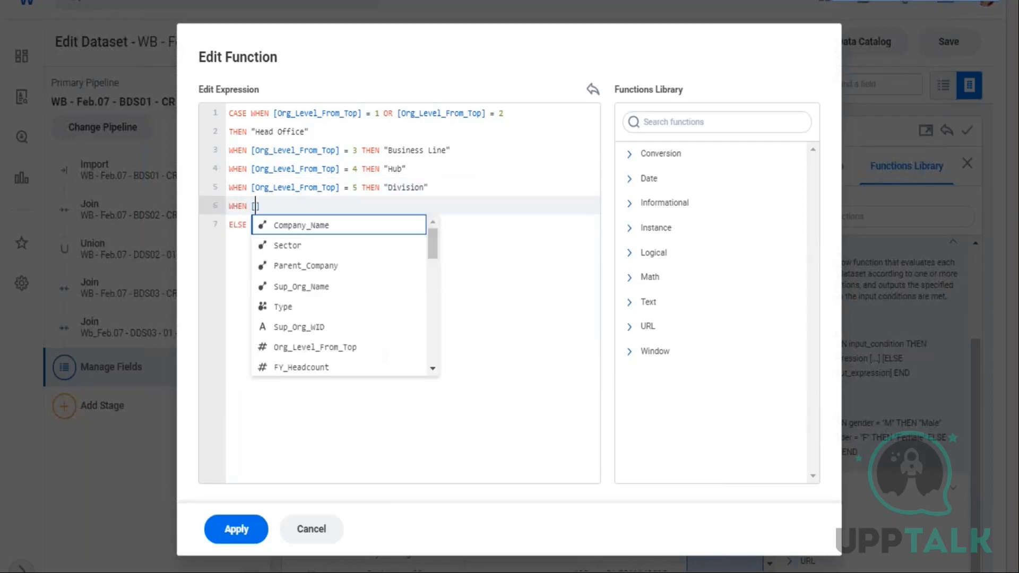
{"action": "type", "text": "r"}
{"action": "key", "text": "Return"}
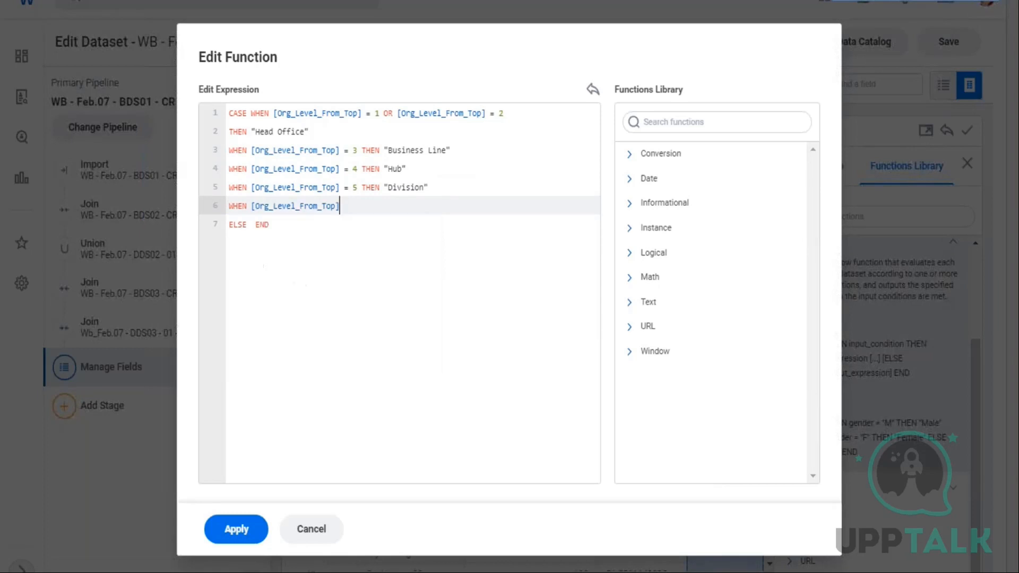
{"action": "type", "text": "= 6 THEN \"D"}
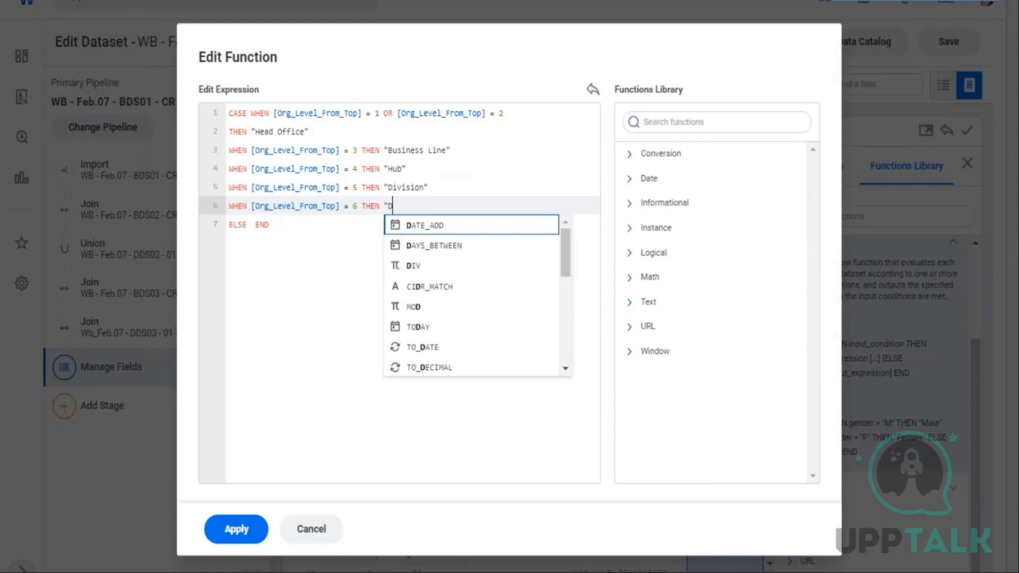
{"action": "type", "text": "epartment\""}
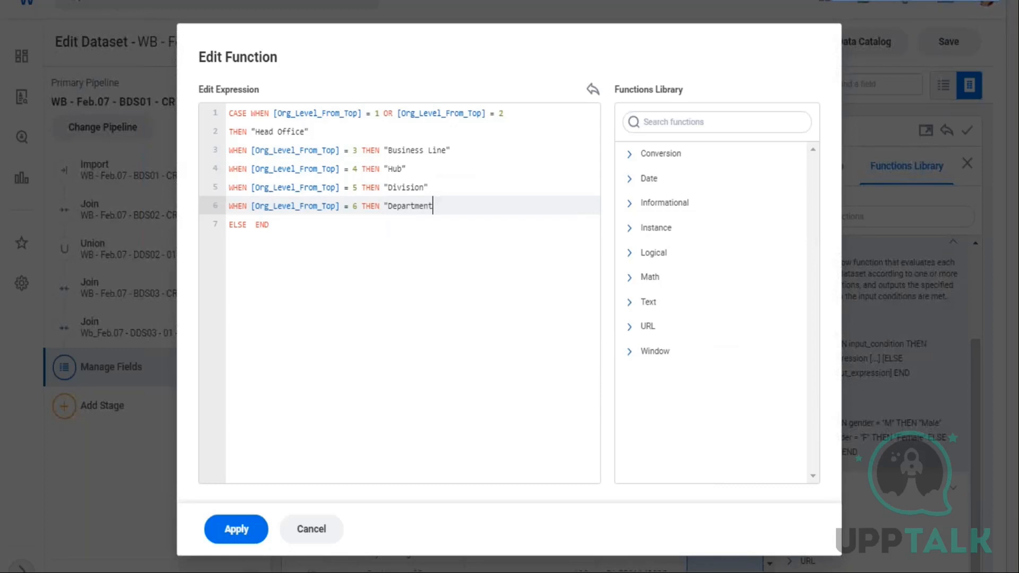
Set the ELSE result to "Team" and apply the CASE expression to the Function field
{"action": "key", "text": "Down"}
{"action": "key", "text": "Left"}
{"action": "key", "text": "Left"}
{"action": "key", "text": "Left"}
{"action": "key", "text": "Left"}
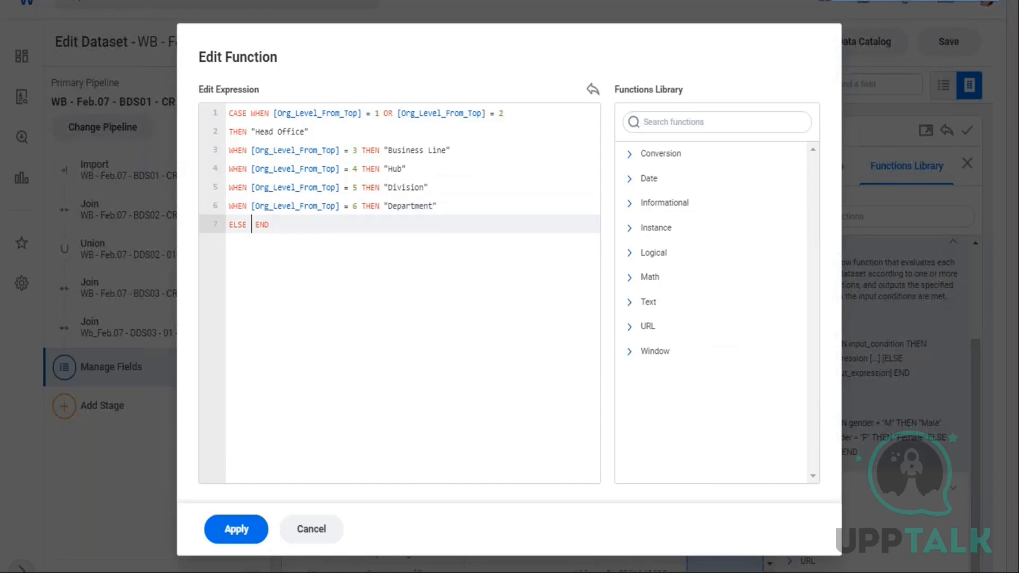
{"action": "type", "text": "\""}
{"action": "type", "text": "Team"}
{"action": "type", "text": "\""}
{"action": "left_click", "coordinate": [239, 527]}
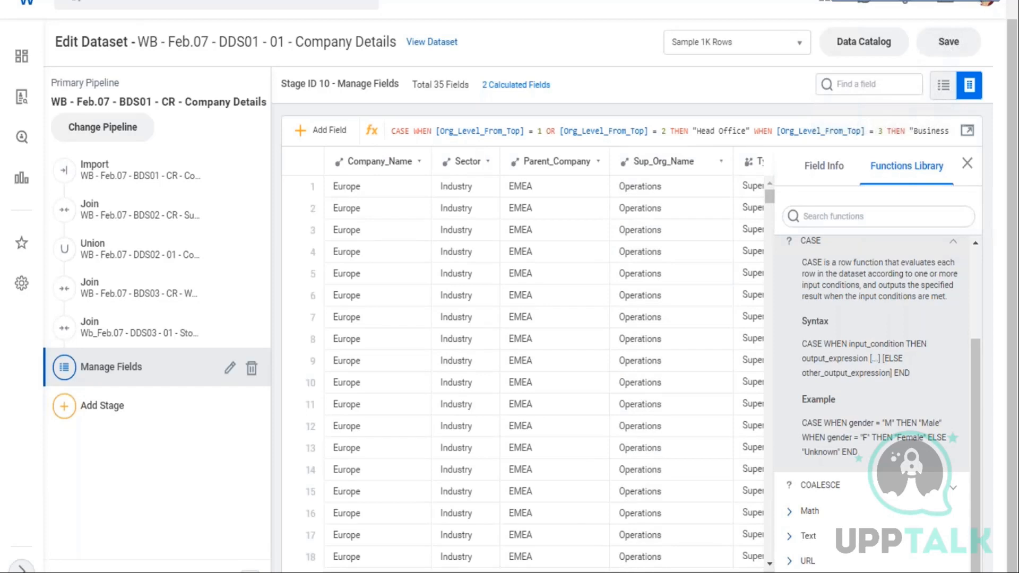
{"action": "scroll", "coordinate": [544, 361], "scroll_direction": "right", "scroll_amount": 3}
{"action": "scroll", "coordinate": [545, 361], "scroll_direction": "right", "scroll_amount": 20}
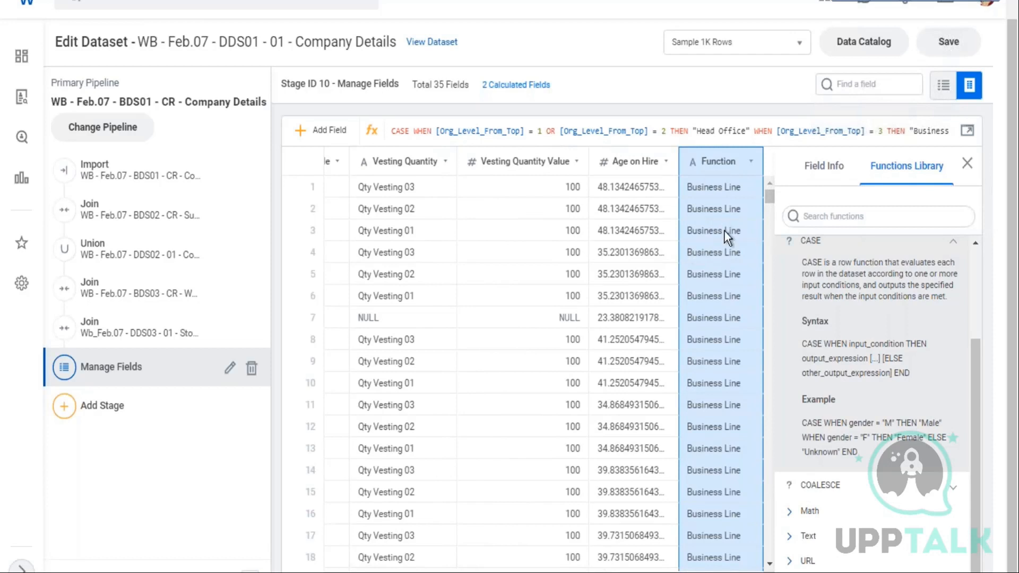
Review the Function column's category values and its field info, including the CASE expression
{"action": "scroll", "coordinate": [724, 231], "scroll_direction": "down", "scroll_amount": 6}
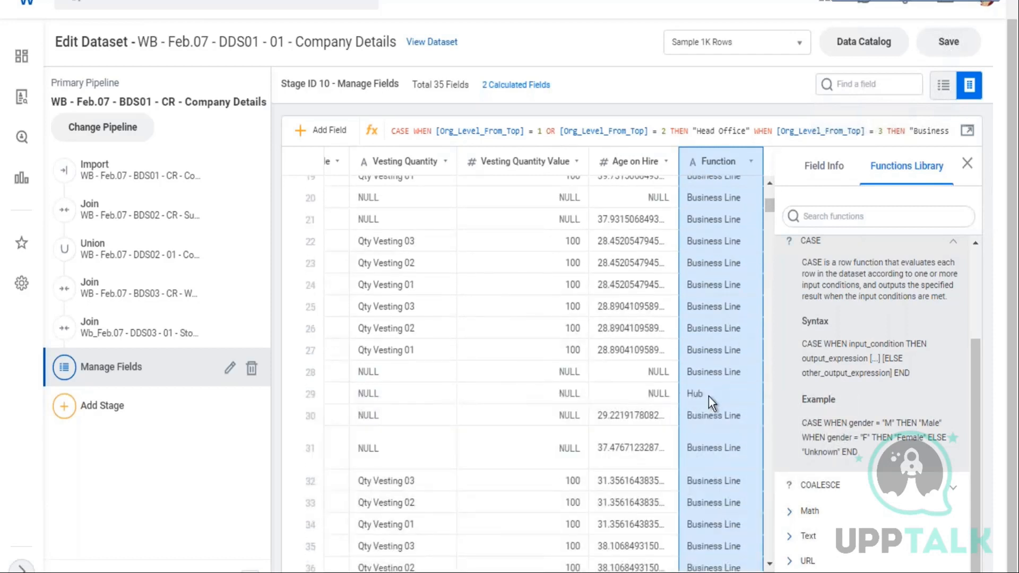
{"action": "scroll", "coordinate": [708, 396], "scroll_direction": "down", "scroll_amount": 6}
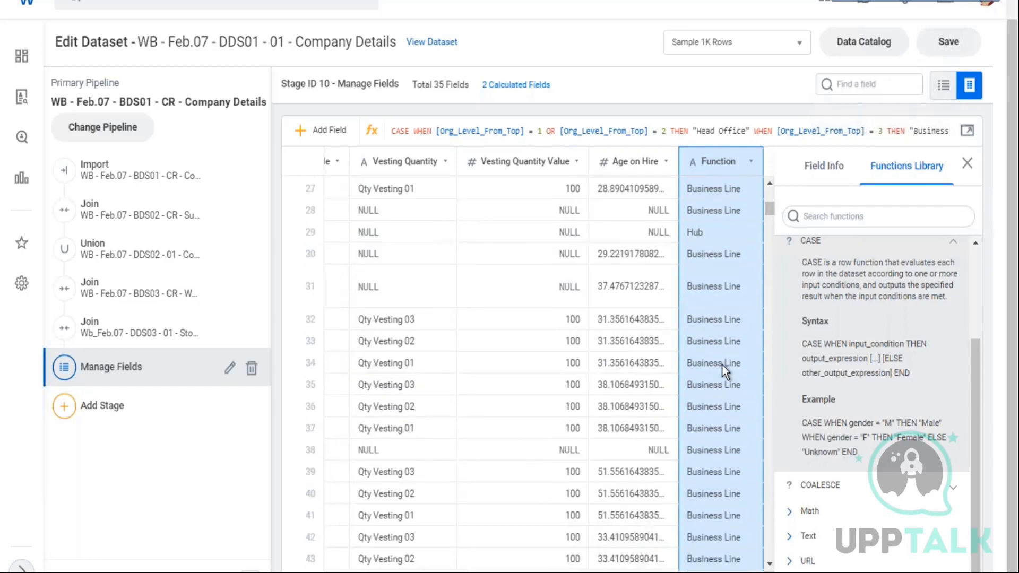
{"action": "scroll", "coordinate": [728, 358], "scroll_direction": "down", "scroll_amount": 4}
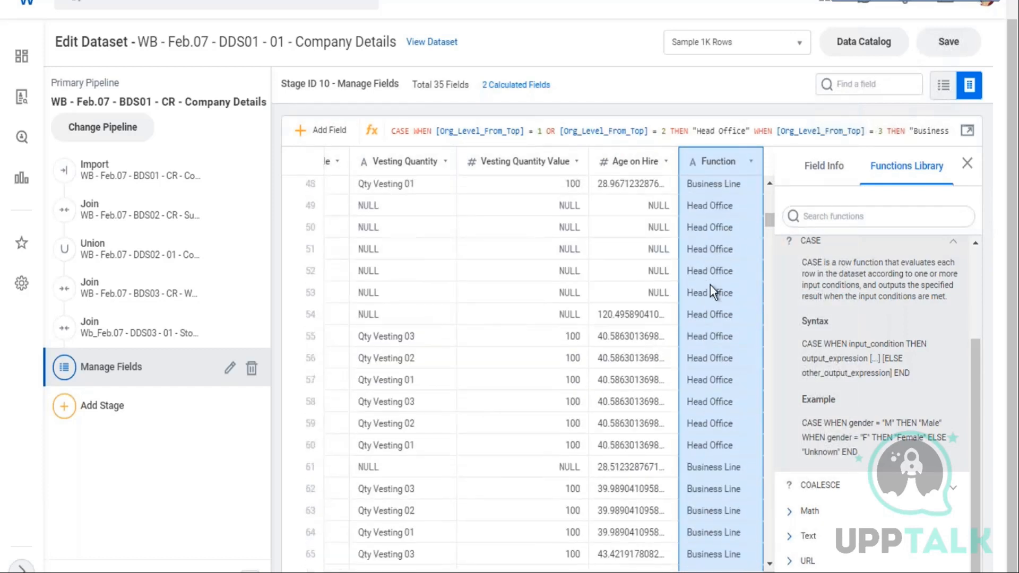
{"action": "scroll", "coordinate": [718, 314], "scroll_direction": "down", "scroll_amount": 10}
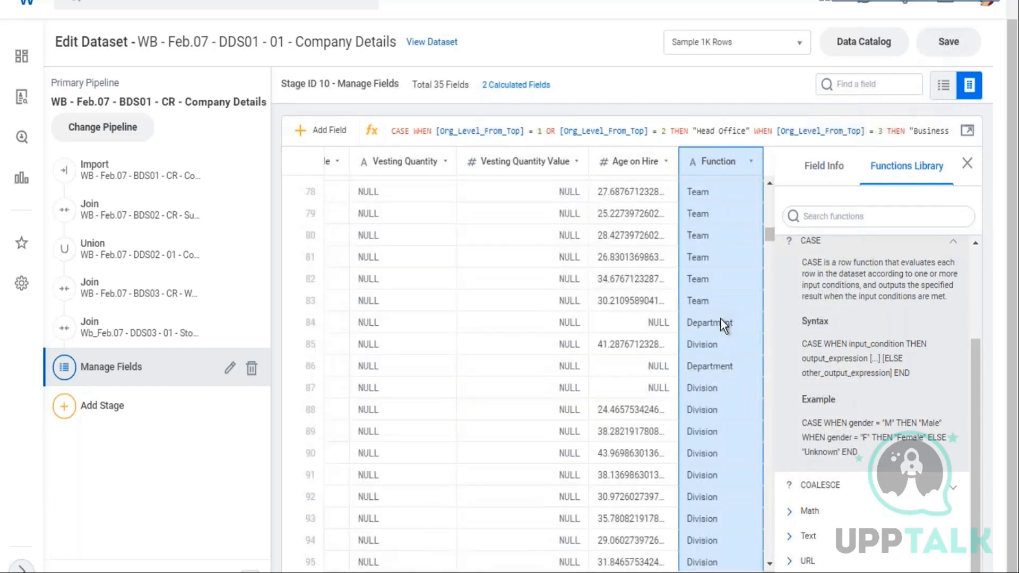
{"action": "scroll", "coordinate": [733, 305], "scroll_direction": "up", "scroll_amount": 15}
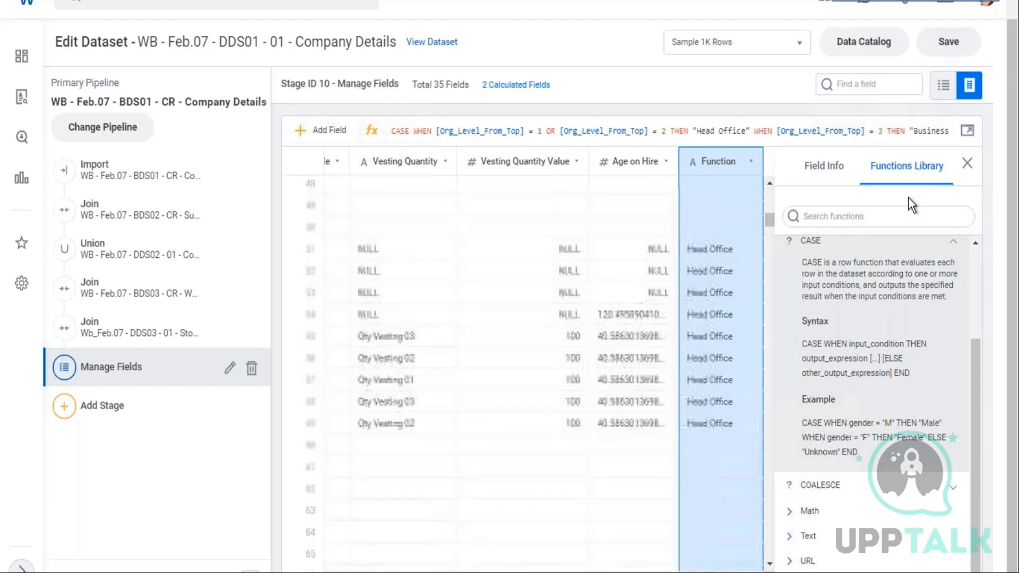
{"action": "left_click", "coordinate": [811, 169]}
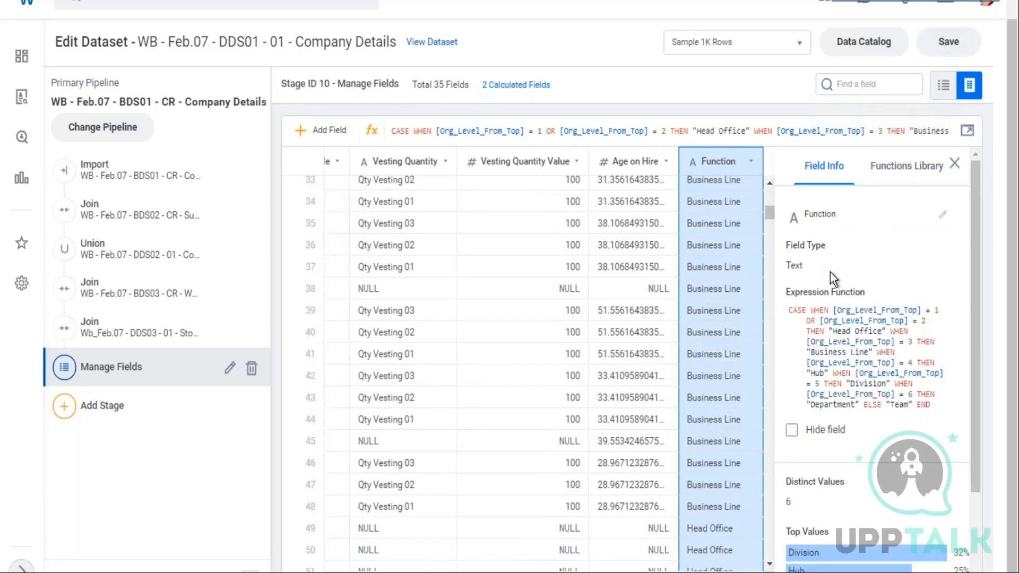
{"action": "left_click", "coordinate": [944, 217]}
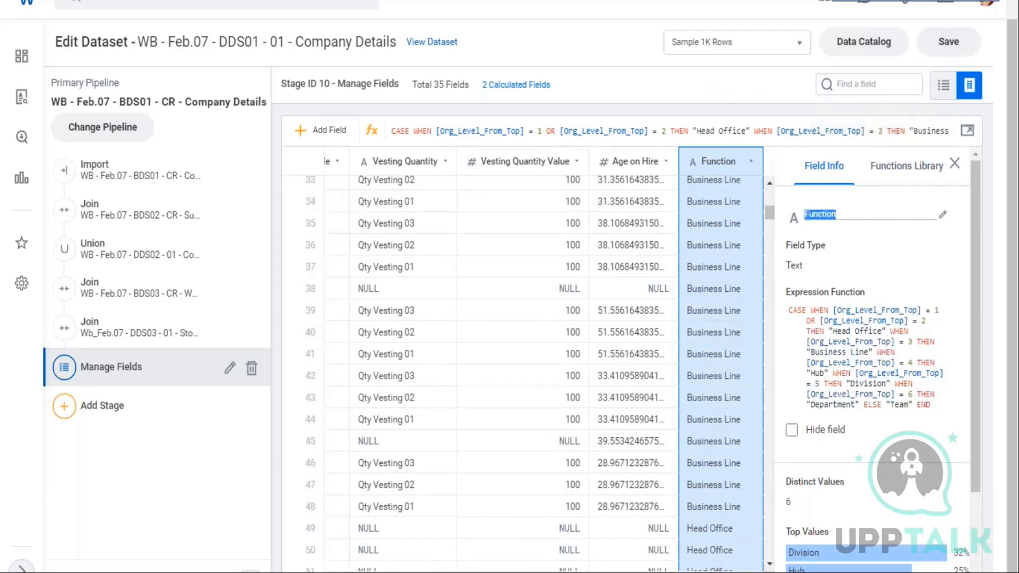
{"action": "left_click", "coordinate": [769, 384]}
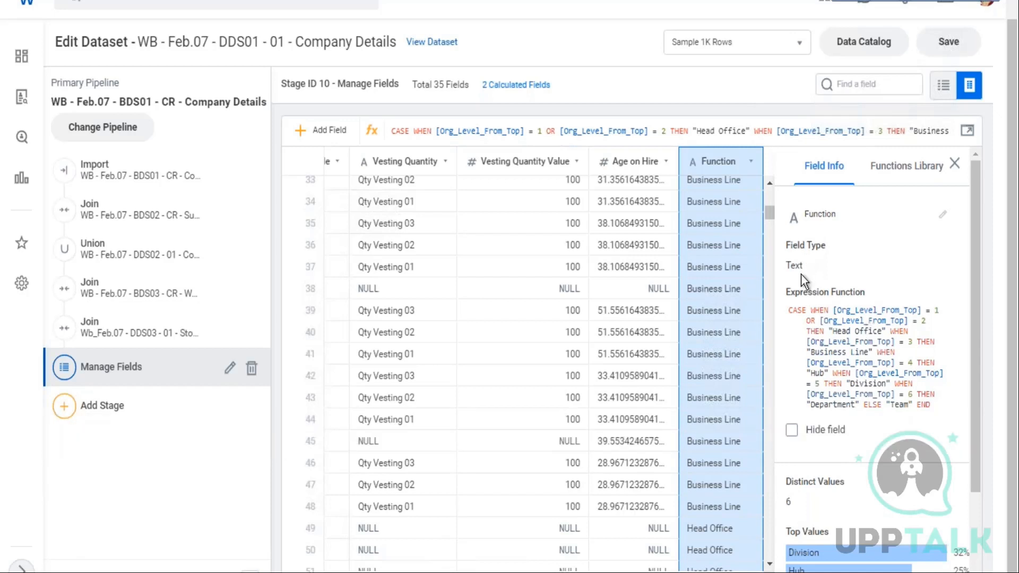
{"action": "left_click_drag", "start_coordinate": [808, 269], "coordinate": [791, 266]}
Add a new calculated field and browse the Text functions, reading the CONCAT description
{"action": "left_click", "coordinate": [902, 176]}
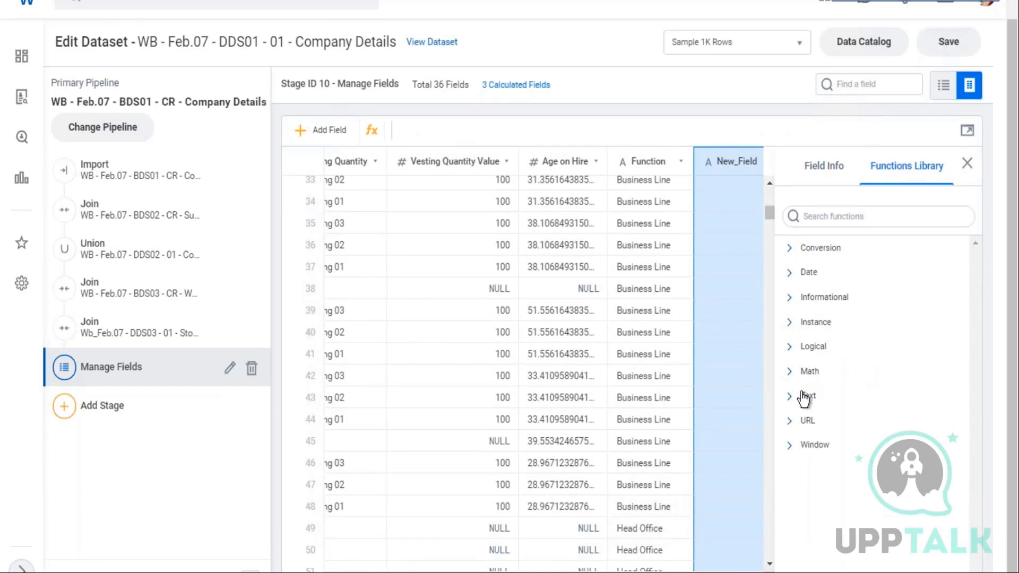
{"action": "left_click", "coordinate": [859, 408]}
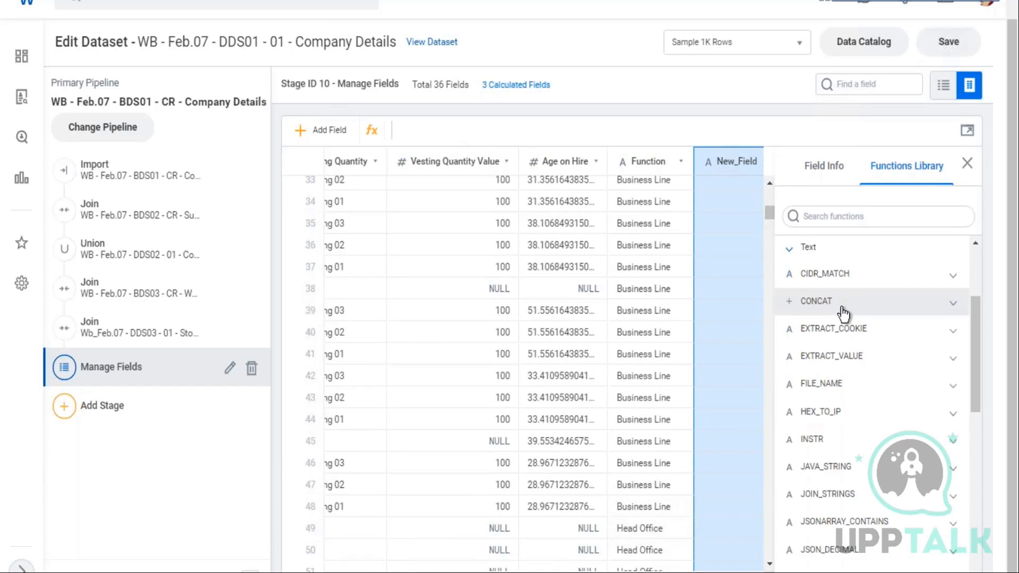
{"action": "scroll", "coordinate": [842, 330], "scroll_direction": "down", "scroll_amount": 3}
{"action": "scroll", "coordinate": [845, 332], "scroll_direction": "down", "scroll_amount": 5}
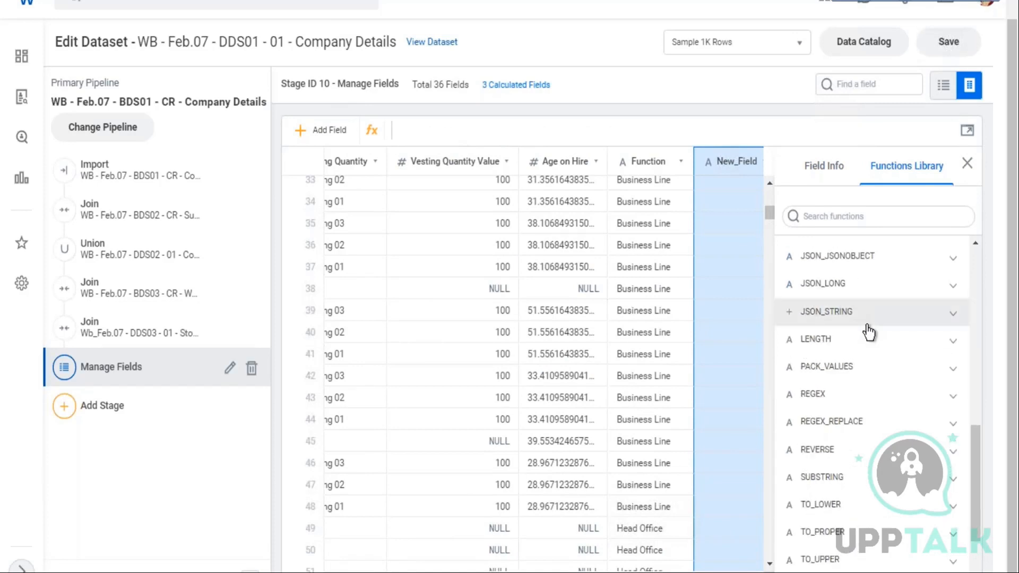
{"action": "scroll", "coordinate": [876, 321], "scroll_direction": "up", "scroll_amount": 8}
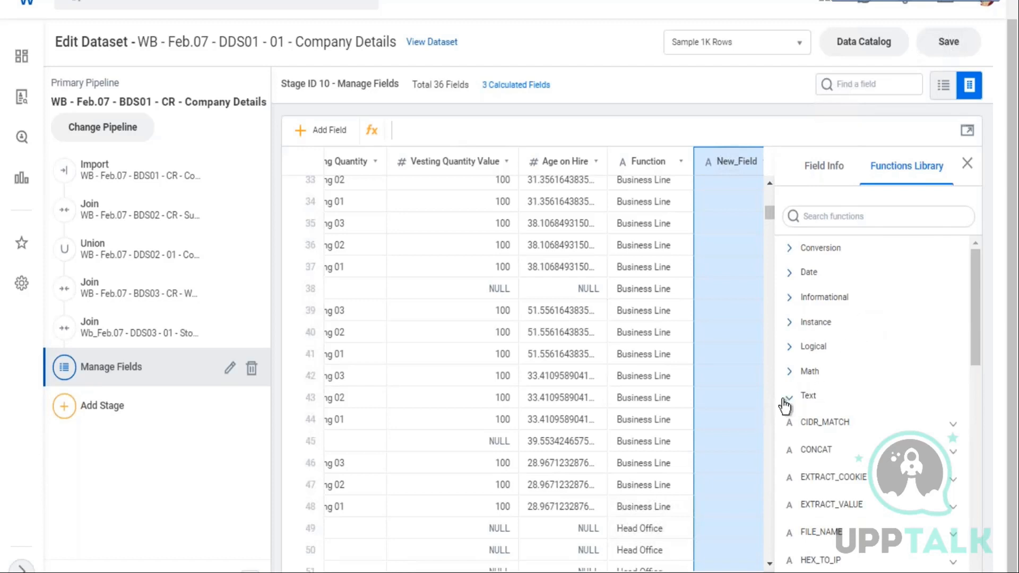
{"action": "left_click", "coordinate": [806, 399]}
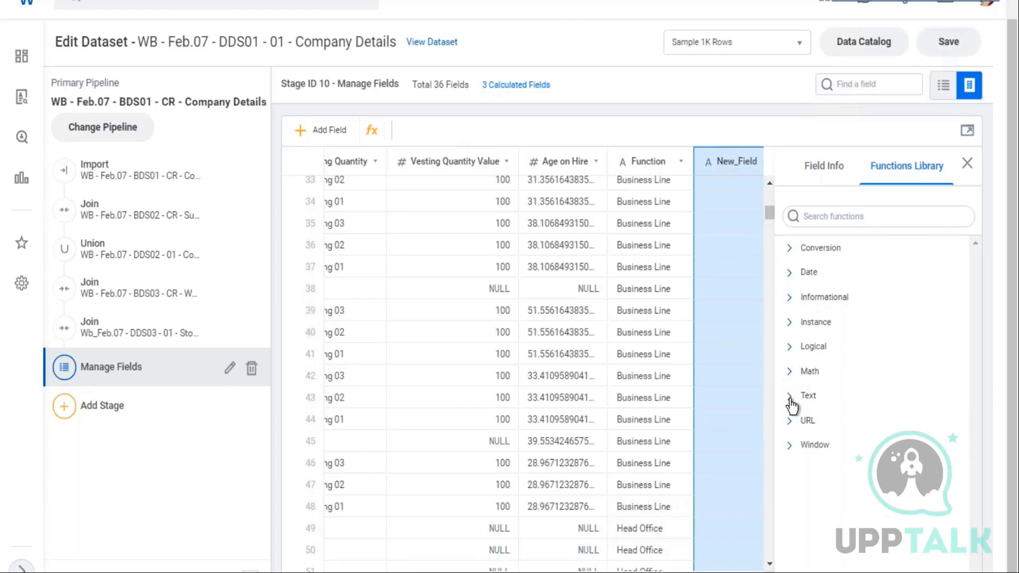
{"action": "left_click", "coordinate": [792, 403]}
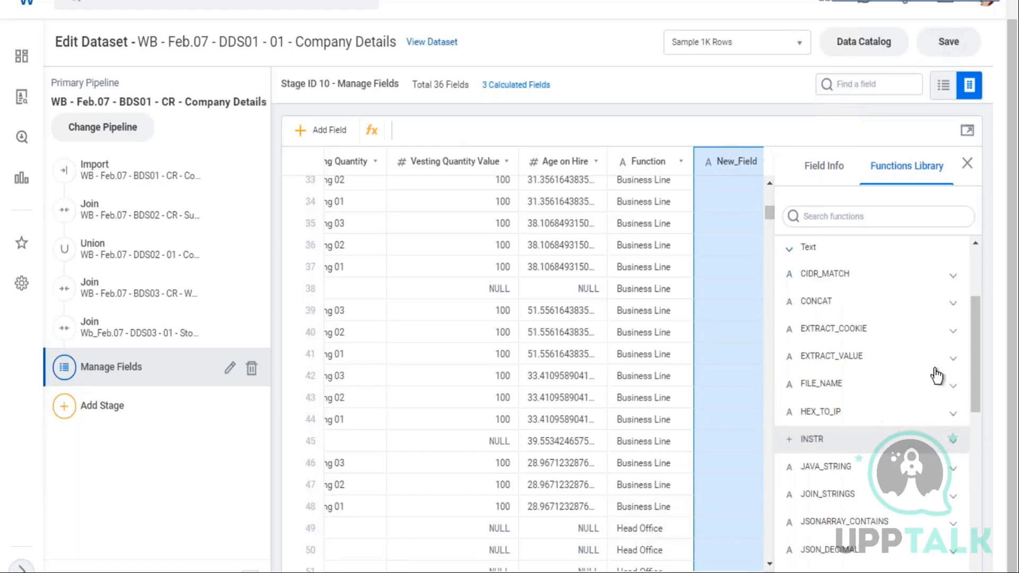
{"action": "left_click", "coordinate": [951, 312]}
{"action": "left_click_drag", "start_coordinate": [814, 357], "coordinate": [838, 478]}
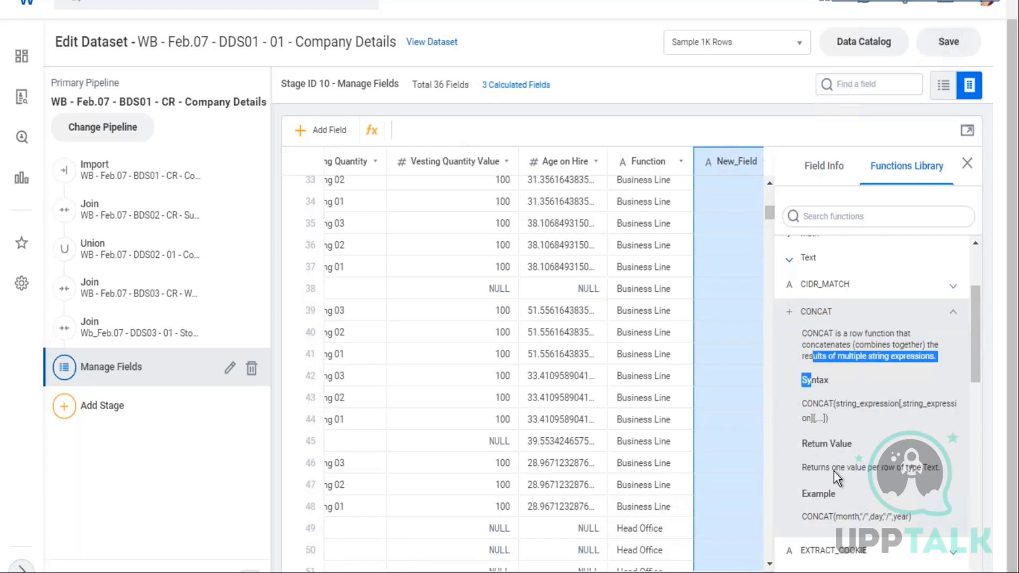
{"action": "left_click", "coordinate": [769, 230]}
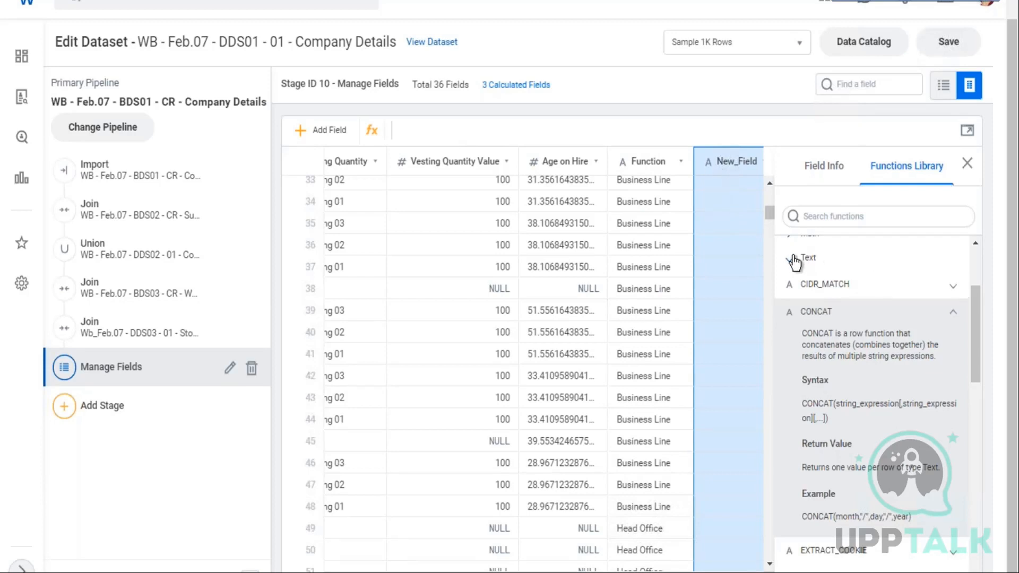
{"action": "left_click", "coordinate": [820, 288]}
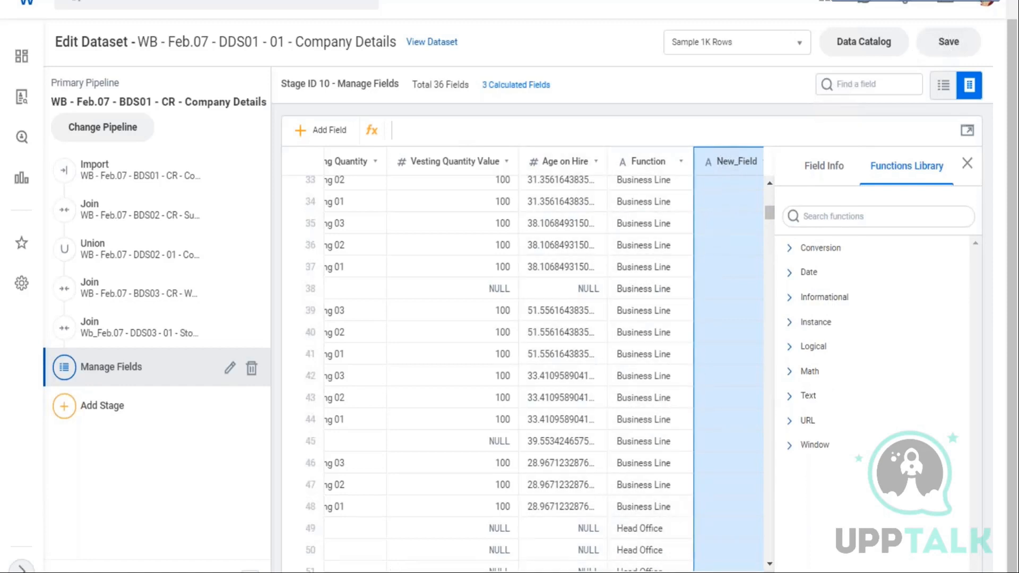
Scroll through the dataset columns to examine the Management_Level and Additional_Jobs values
{"action": "scroll", "coordinate": [522, 361], "scroll_direction": "left", "scroll_amount": 20}
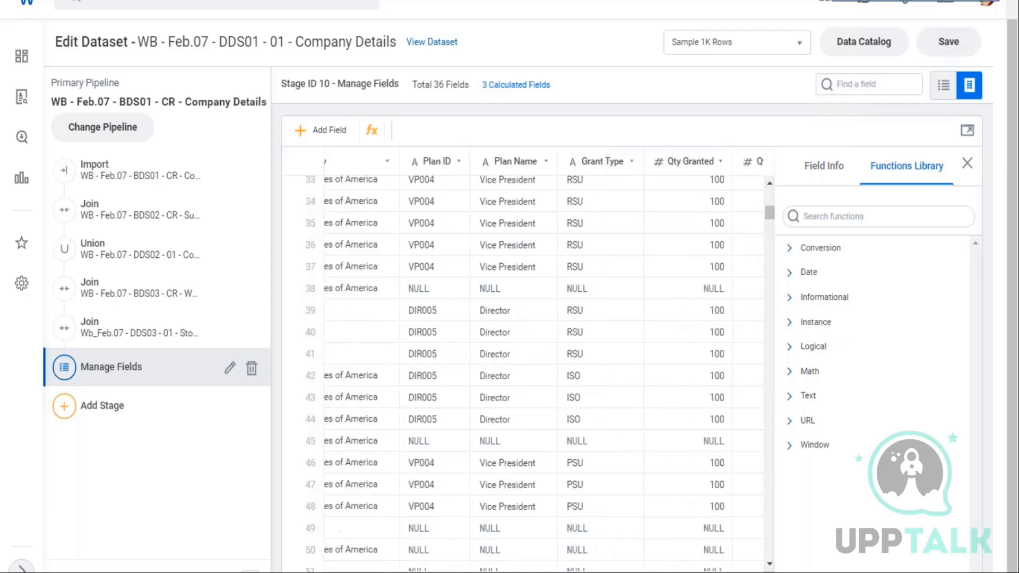
{"action": "scroll", "coordinate": [523, 361], "scroll_direction": "left", "scroll_amount": 10}
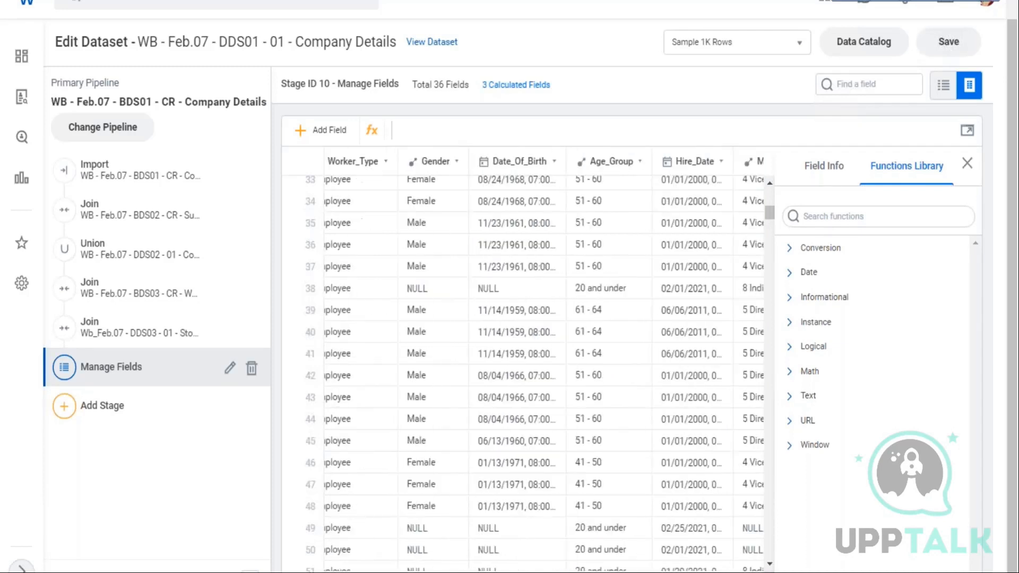
{"action": "scroll", "coordinate": [523, 361], "scroll_direction": "right", "scroll_amount": 3}
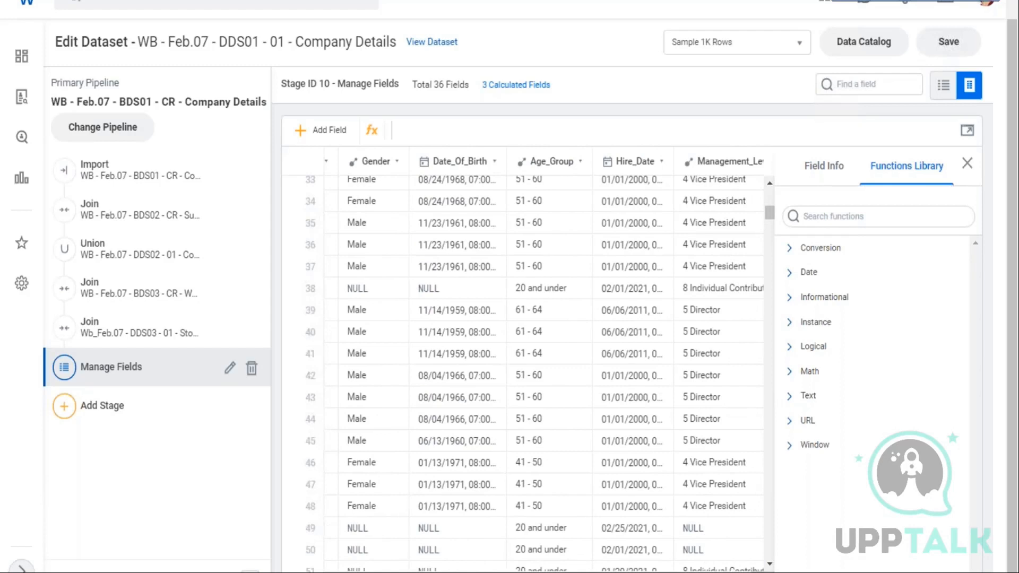
{"action": "scroll", "coordinate": [522, 361], "scroll_direction": "right", "scroll_amount": 2}
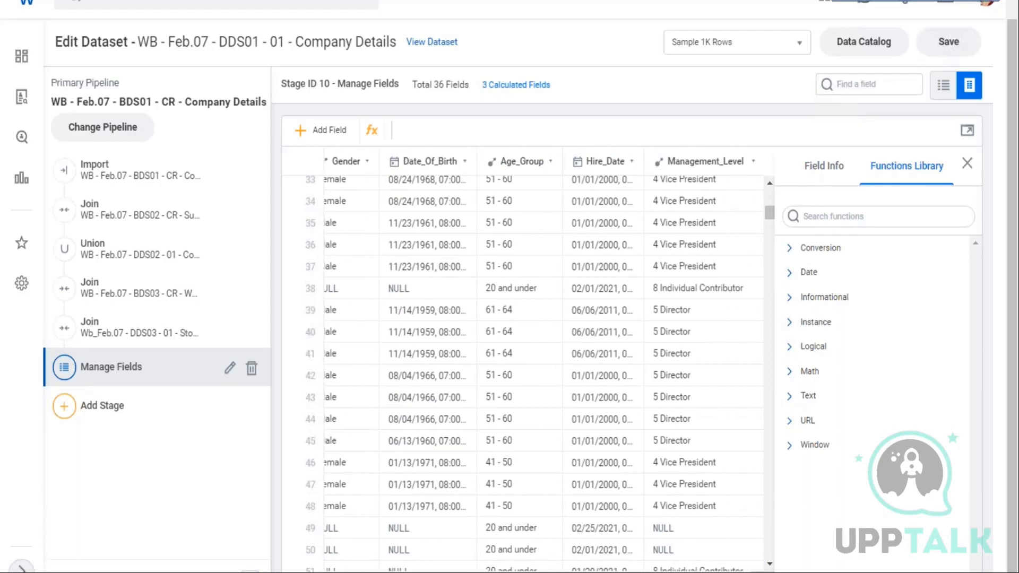
{"action": "scroll", "coordinate": [523, 361], "scroll_direction": "right", "scroll_amount": 2}
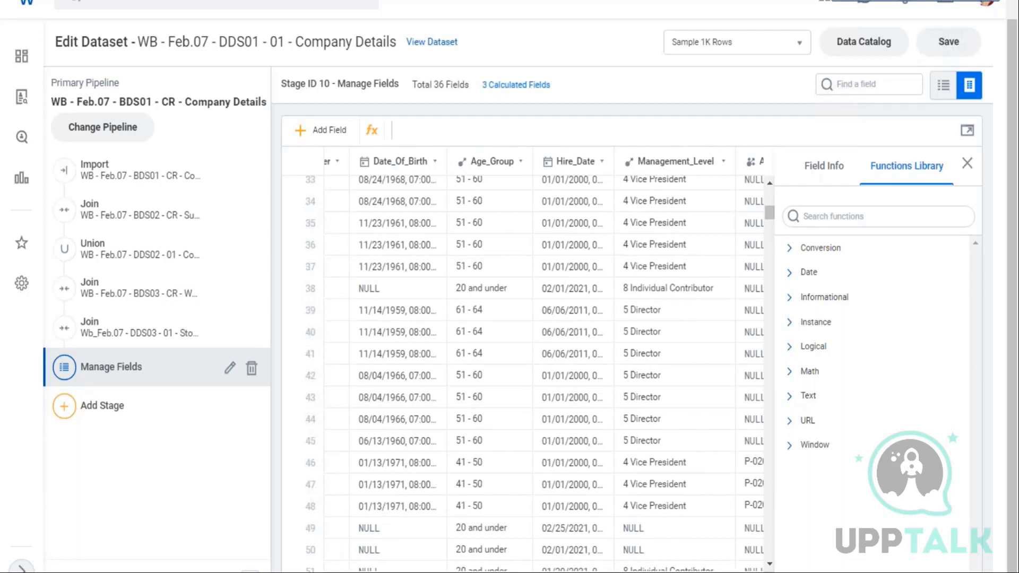
{"action": "scroll", "coordinate": [523, 361], "scroll_direction": "right", "scroll_amount": 10}
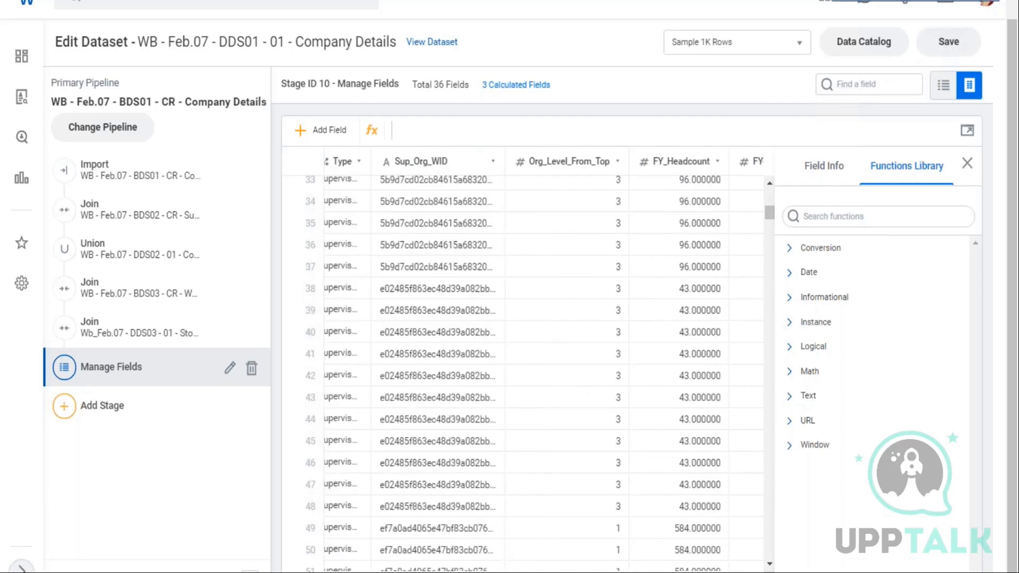
{"action": "scroll", "coordinate": [523, 361], "scroll_direction": "right", "scroll_amount": 2}
{"action": "scroll", "coordinate": [523, 361], "scroll_direction": "left", "scroll_amount": 10}
{"action": "scroll", "coordinate": [523, 361], "scroll_direction": "right", "scroll_amount": 1}
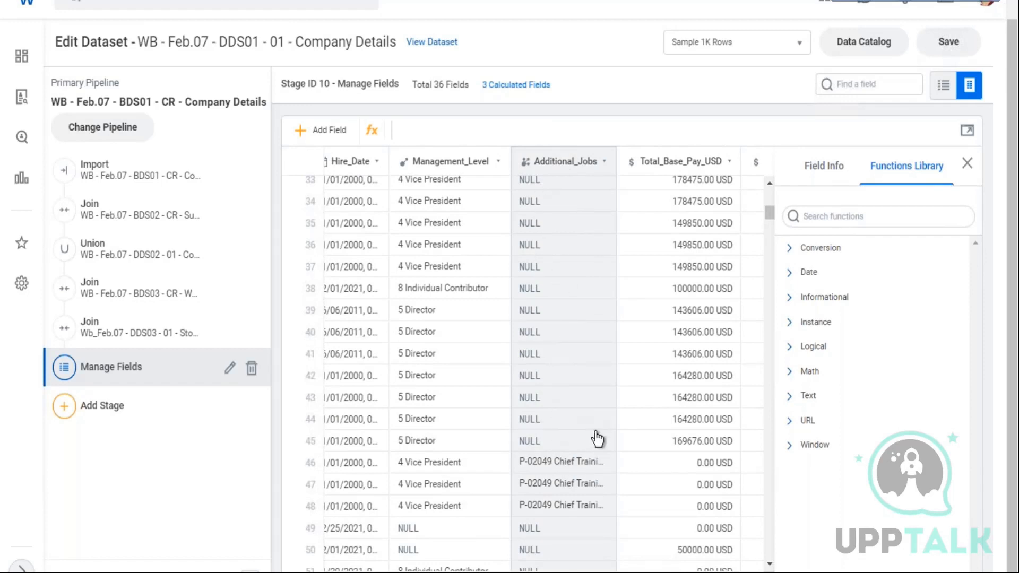
{"action": "scroll", "coordinate": [597, 439], "scroll_direction": "down", "scroll_amount": 2}
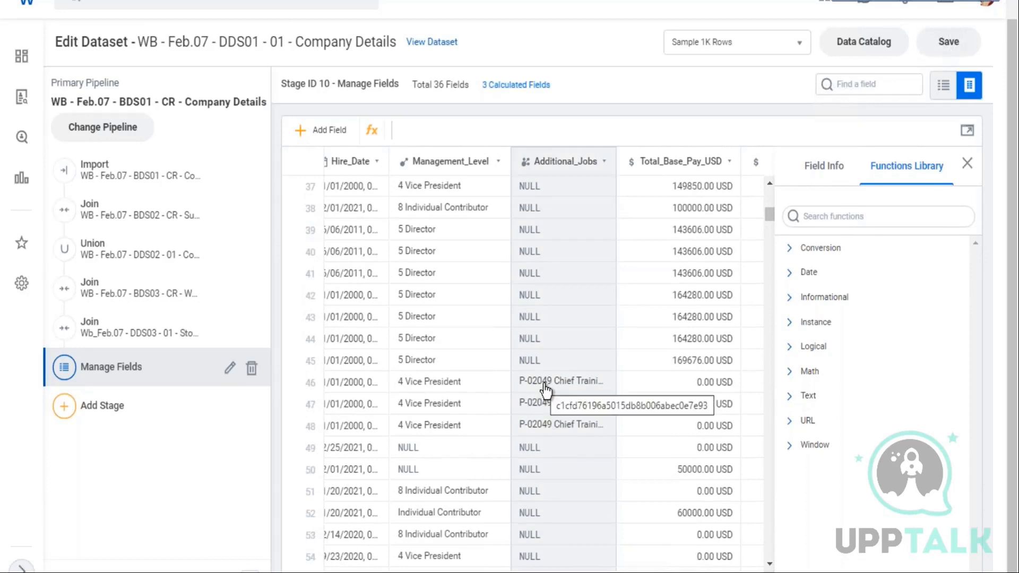
{"action": "scroll", "coordinate": [547, 391], "scroll_direction": "down", "scroll_amount": 10}
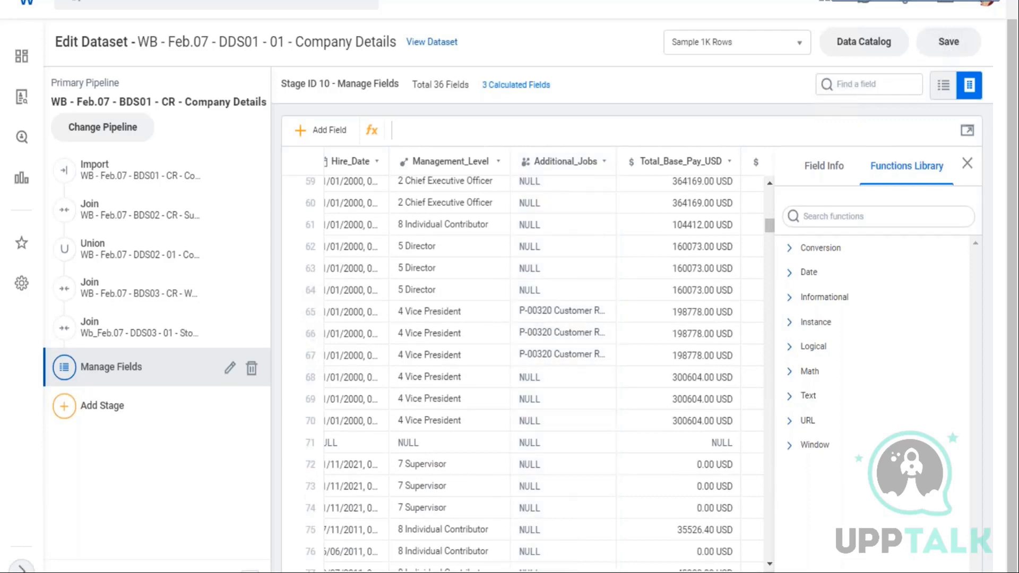
{"action": "scroll", "coordinate": [531, 366], "scroll_direction": "right", "scroll_amount": 20}
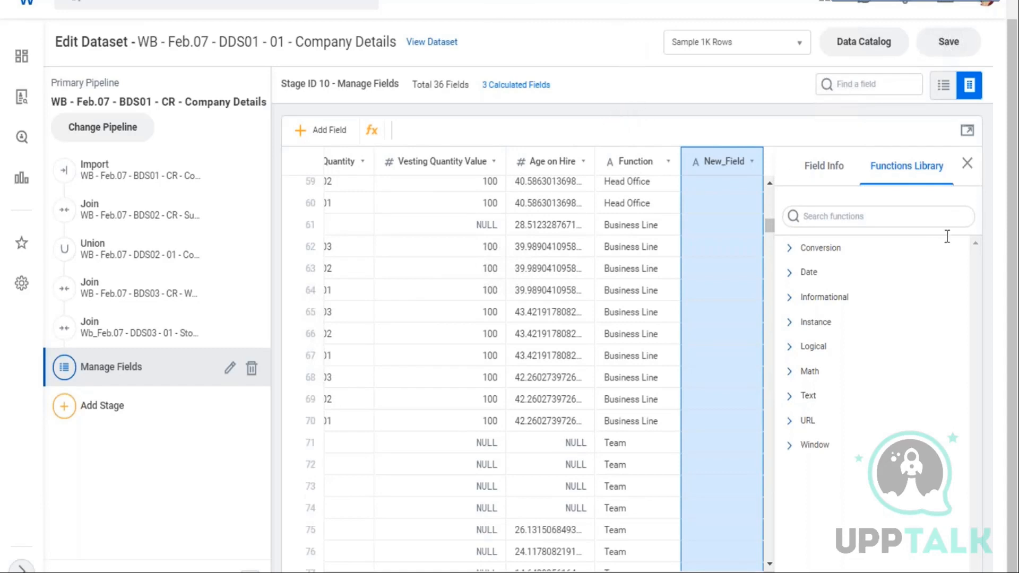
Set the new field's expression to INSTANCE_COUNT([Additional_Jobs]) from the Instance functions and apply it
{"action": "left_click", "coordinate": [818, 217]}
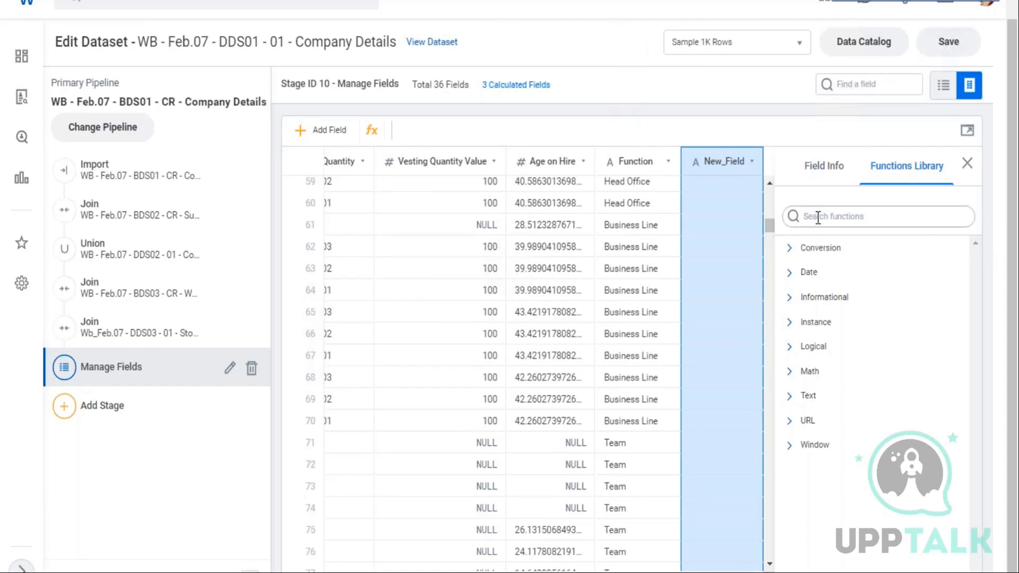
{"action": "left_click", "coordinate": [816, 325]}
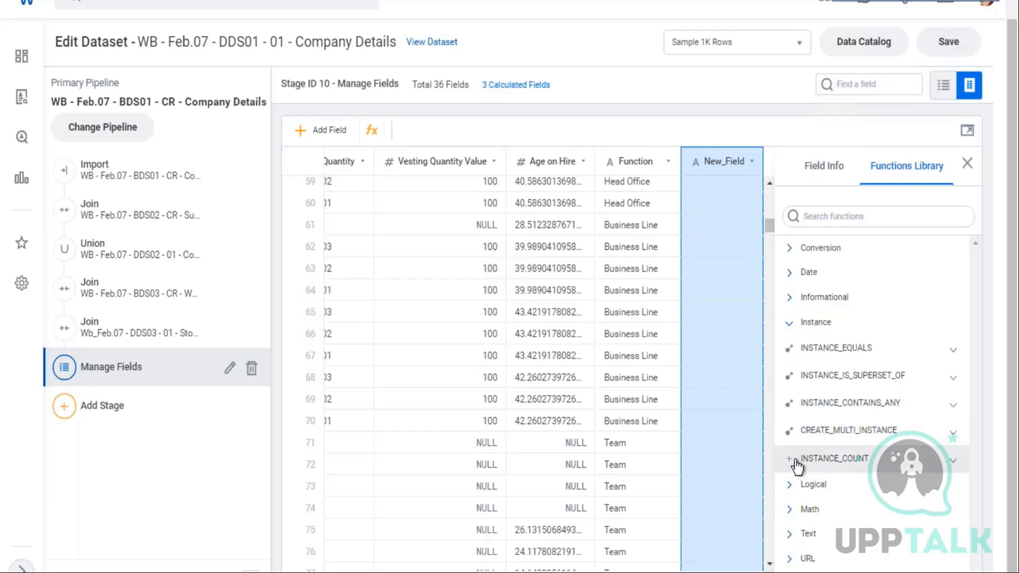
{"action": "left_click", "coordinate": [816, 469]}
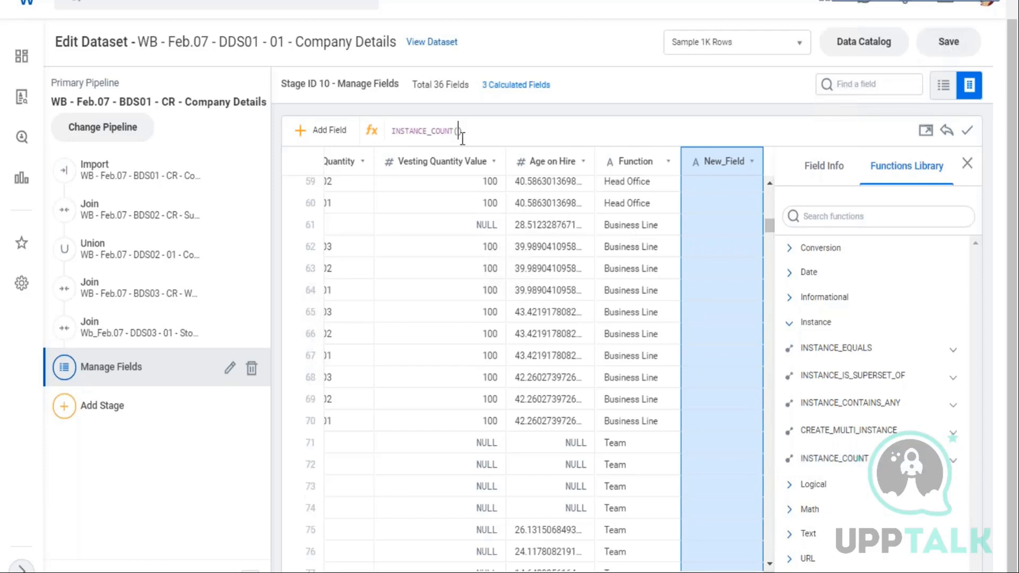
{"action": "type", "text": "["}
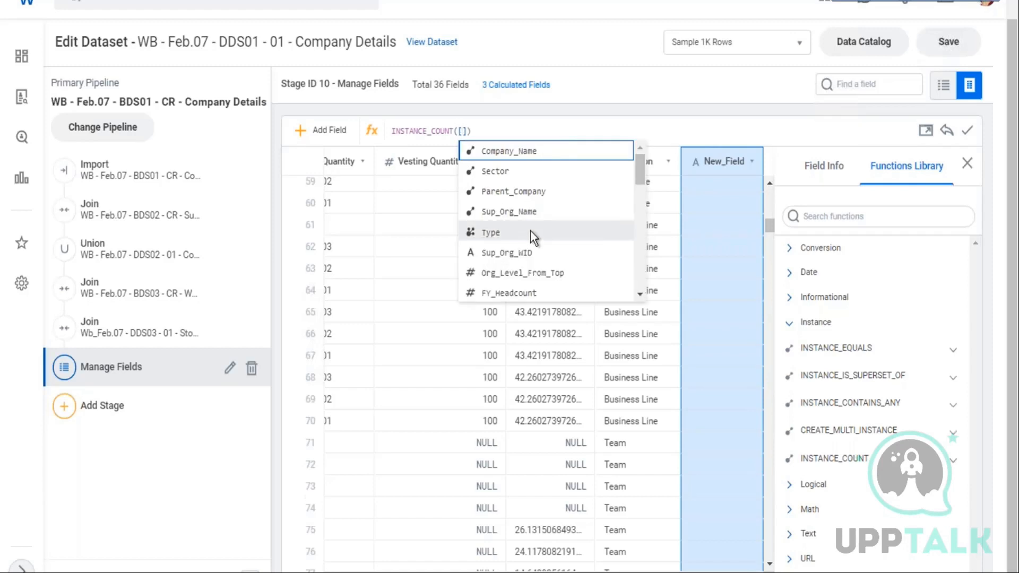
{"action": "scroll", "coordinate": [530, 230], "scroll_direction": "down", "scroll_amount": 5}
{"action": "scroll", "coordinate": [566, 249], "scroll_direction": "down", "scroll_amount": 2}
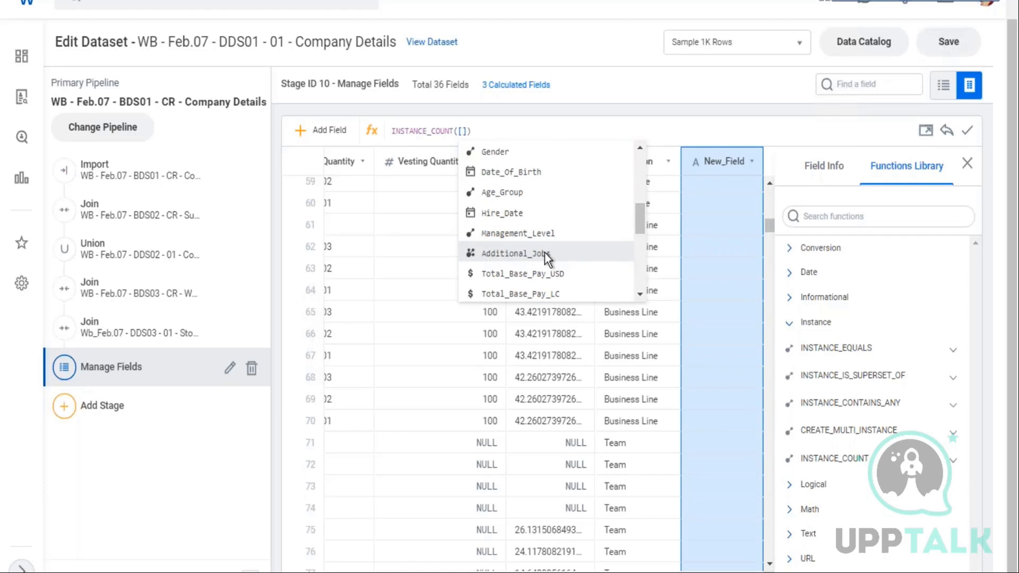
{"action": "left_click", "coordinate": [545, 253]}
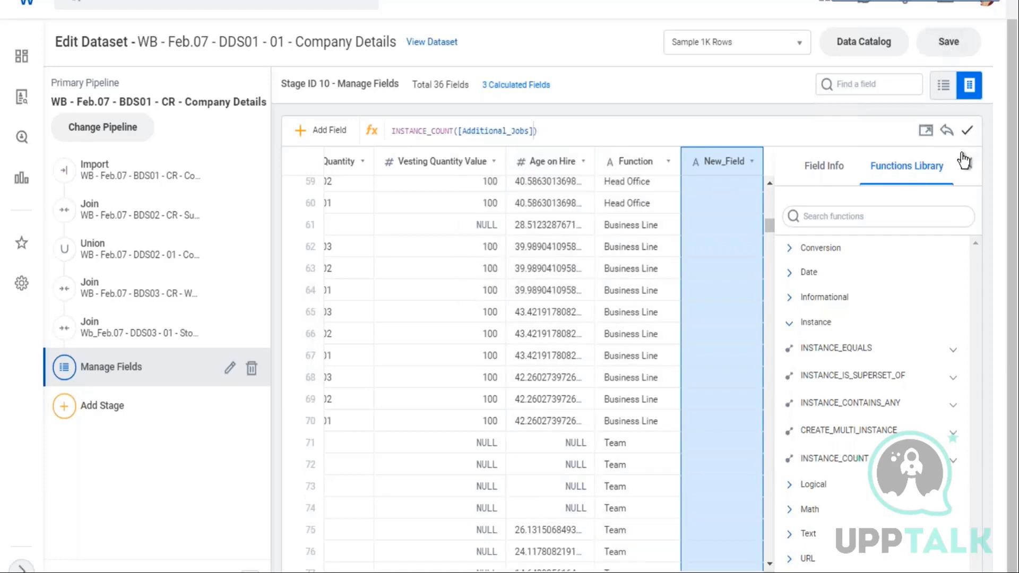
{"action": "key", "text": "Return"}
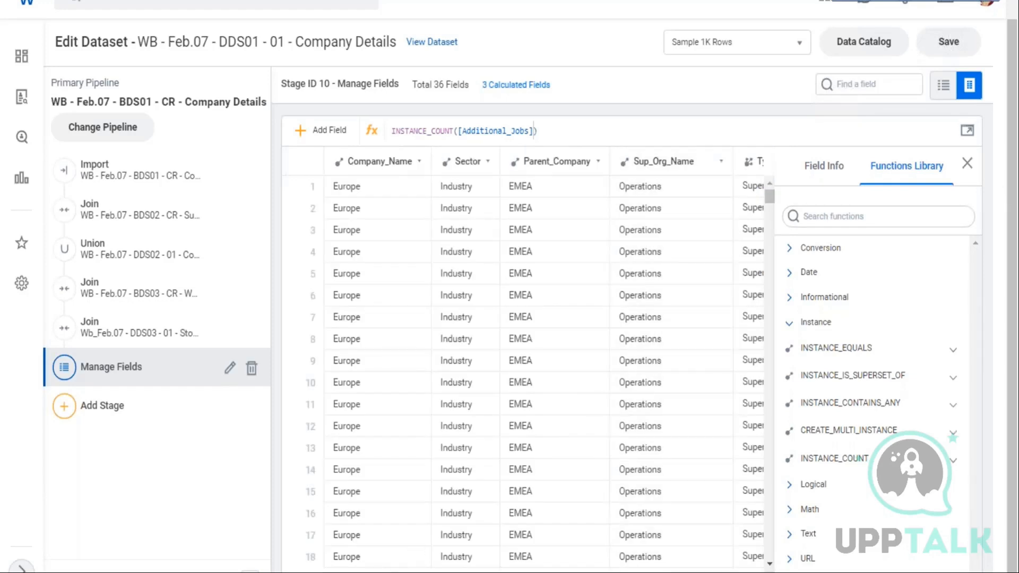
Scroll to the new field's column to inspect its results
{"action": "scroll", "coordinate": [544, 359], "scroll_direction": "right", "scroll_amount": 10}
{"action": "scroll", "coordinate": [544, 360], "scroll_direction": "right", "scroll_amount": 10}
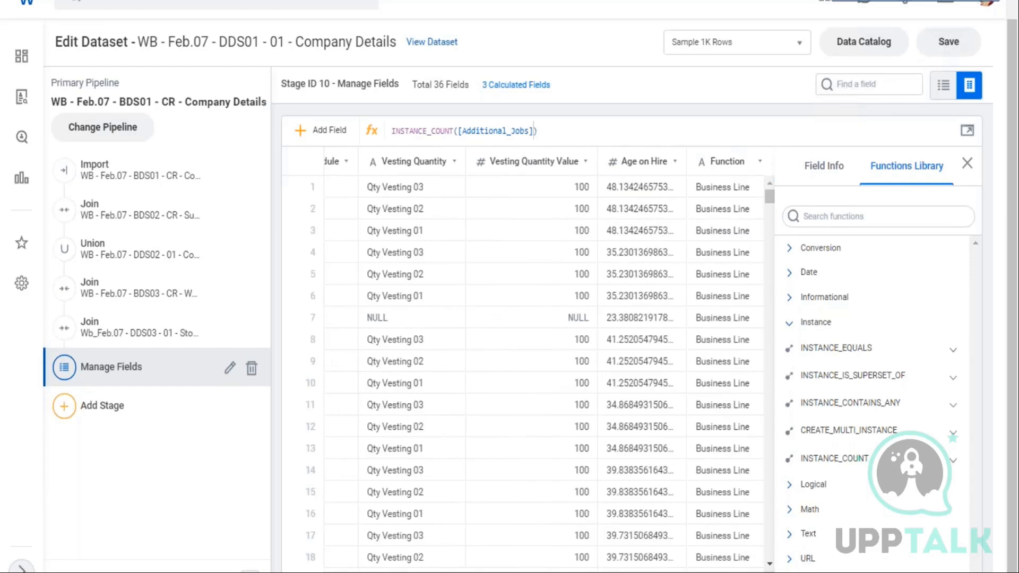
{"action": "scroll", "coordinate": [543, 360], "scroll_direction": "right", "scroll_amount": 2}
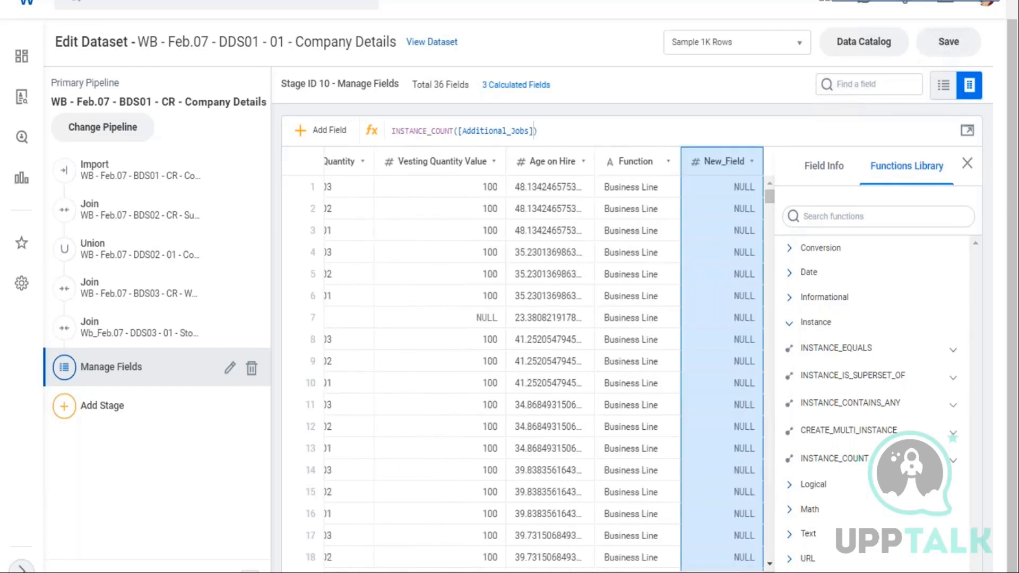
Scroll through the rows and across to Additional_Jobs to compare its values with the new field's counts
{"action": "scroll", "coordinate": [741, 311], "scroll_direction": "down", "scroll_amount": 5}
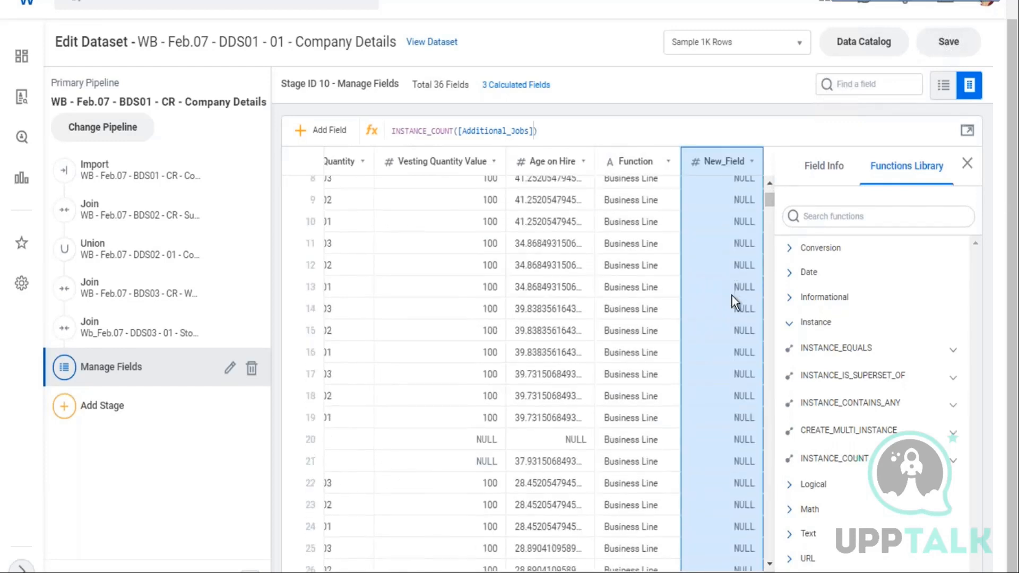
{"action": "scroll", "coordinate": [743, 321], "scroll_direction": "down", "scroll_amount": 1}
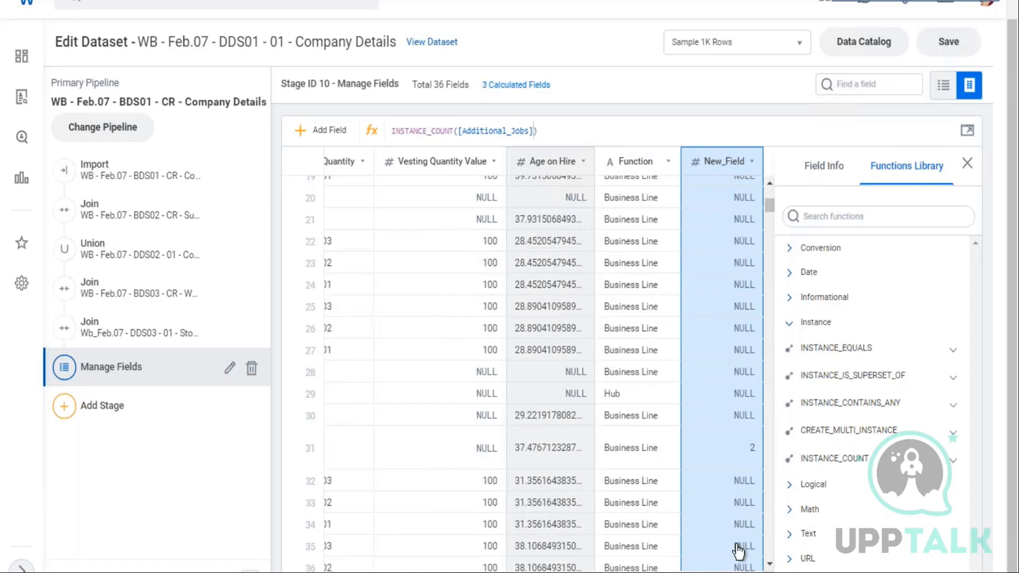
{"action": "scroll", "coordinate": [543, 359], "scroll_direction": "left", "scroll_amount": 10}
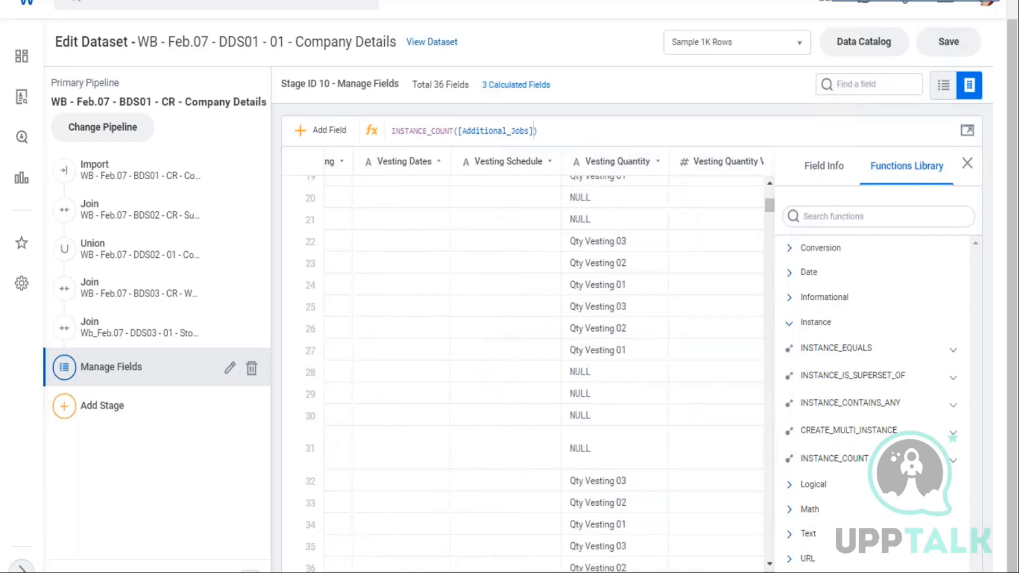
{"action": "scroll", "coordinate": [544, 358], "scroll_direction": "left", "scroll_amount": 5}
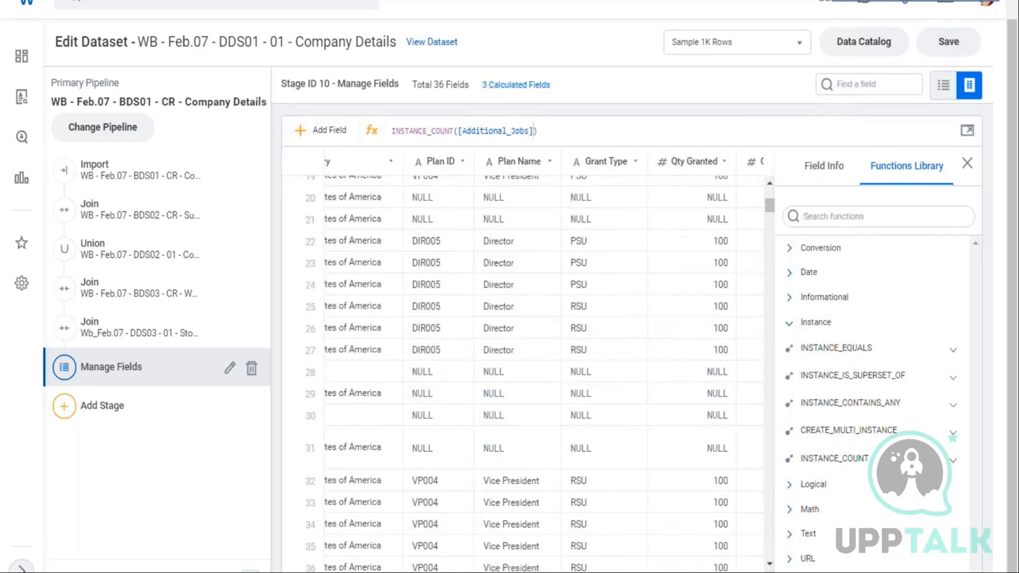
{"action": "scroll", "coordinate": [544, 359], "scroll_direction": "left", "scroll_amount": 10}
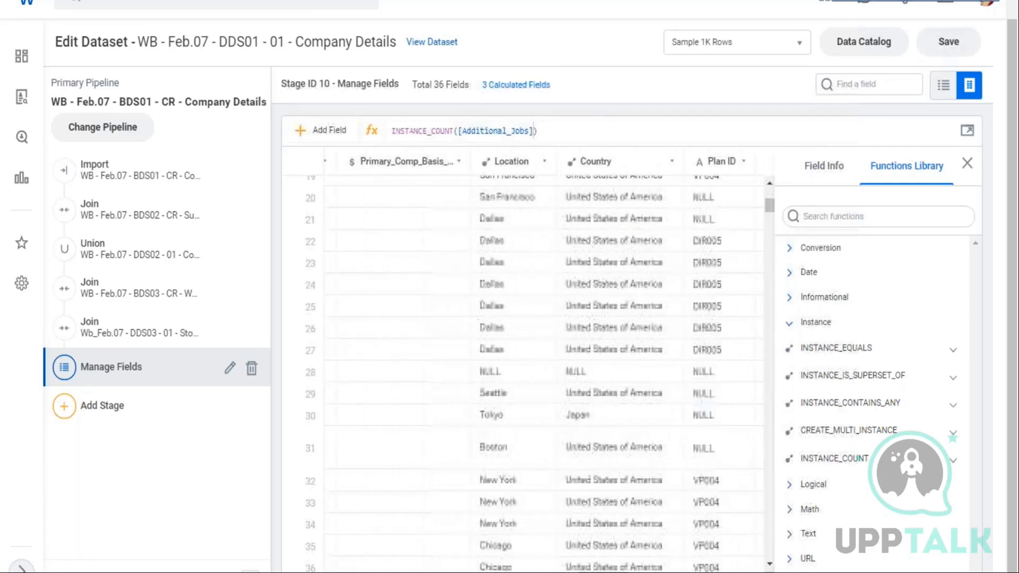
{"action": "scroll", "coordinate": [544, 359], "scroll_direction": "left", "scroll_amount": 8}
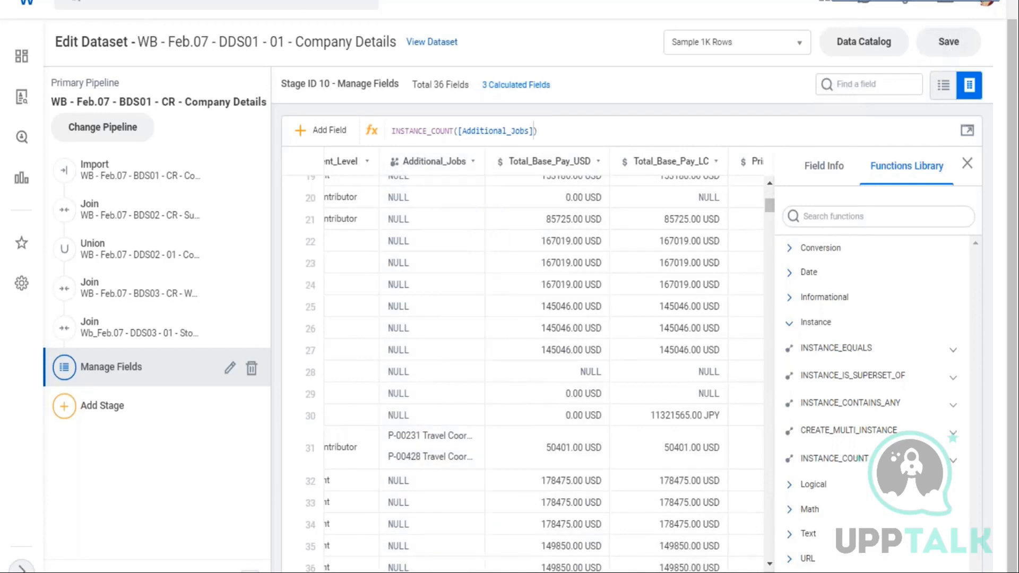
{"action": "scroll", "coordinate": [543, 359], "scroll_direction": "right", "scroll_amount": 15}
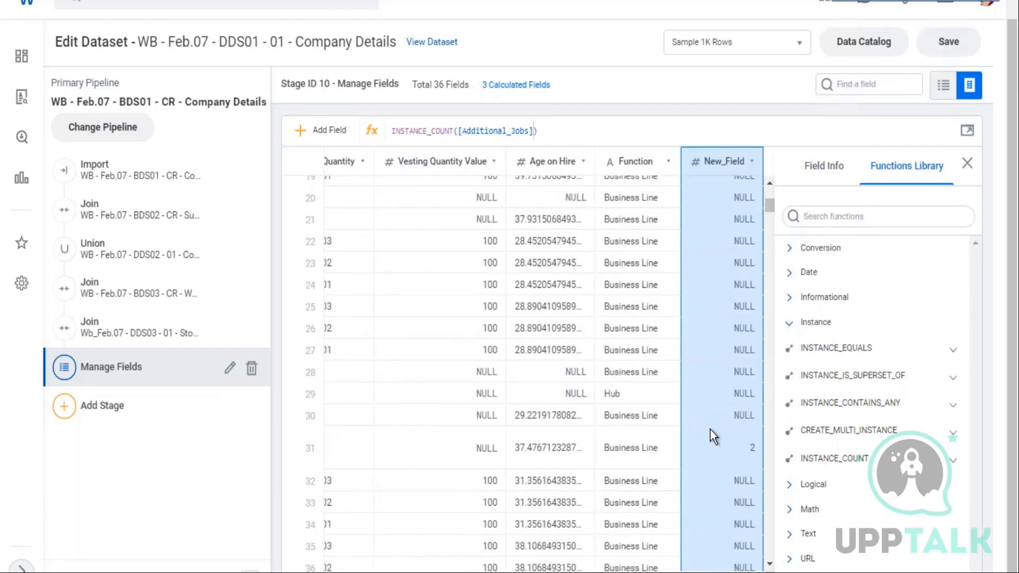
{"action": "scroll", "coordinate": [714, 433], "scroll_direction": "down", "scroll_amount": 5}
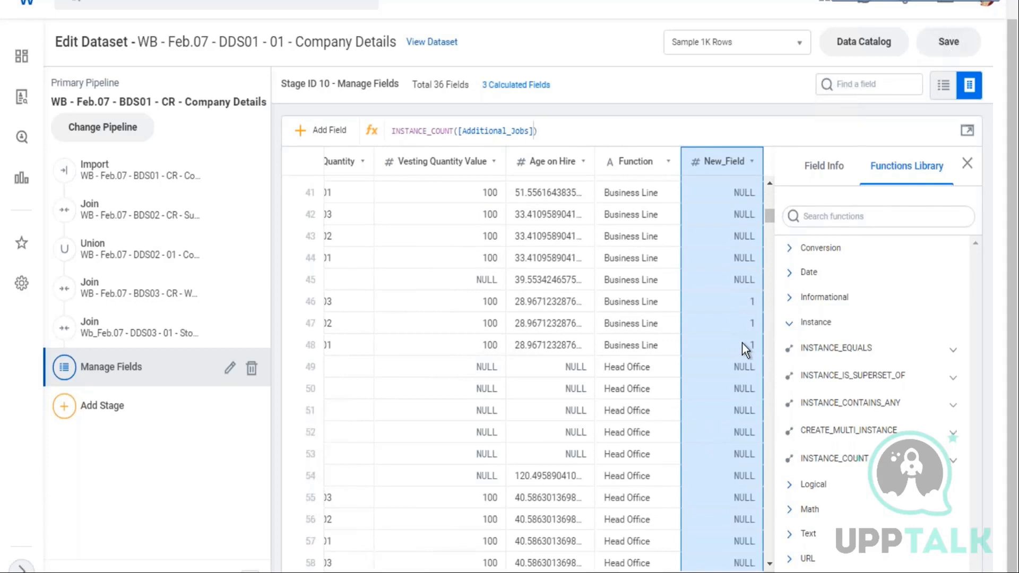
{"action": "scroll", "coordinate": [742, 343], "scroll_direction": "up", "scroll_amount": 9}
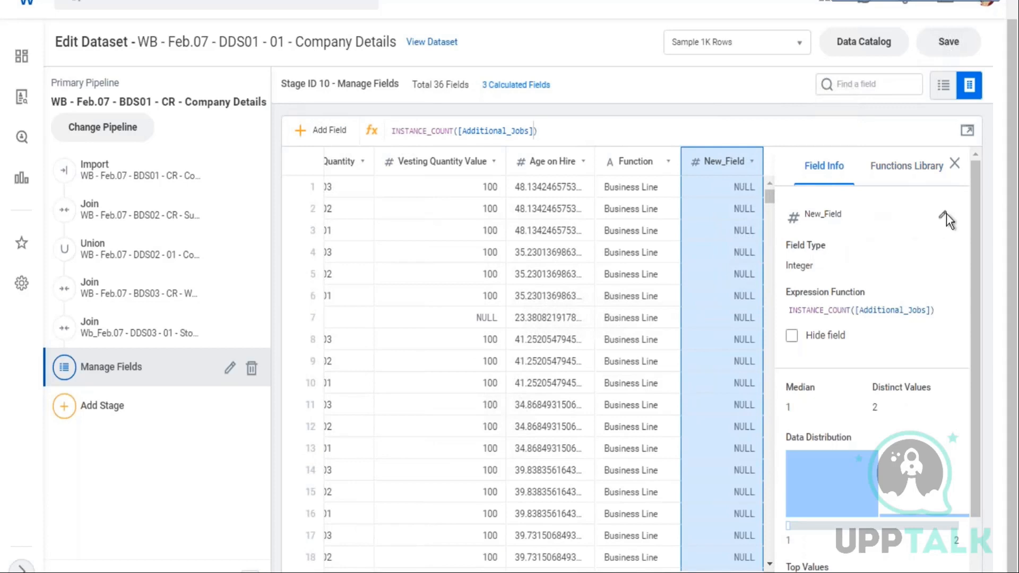
Rename the new INSTANCE_COUNT field to "Additional Job count"
{"action": "left_click", "coordinate": [946, 215]}
{"action": "type", "text": "nu"}
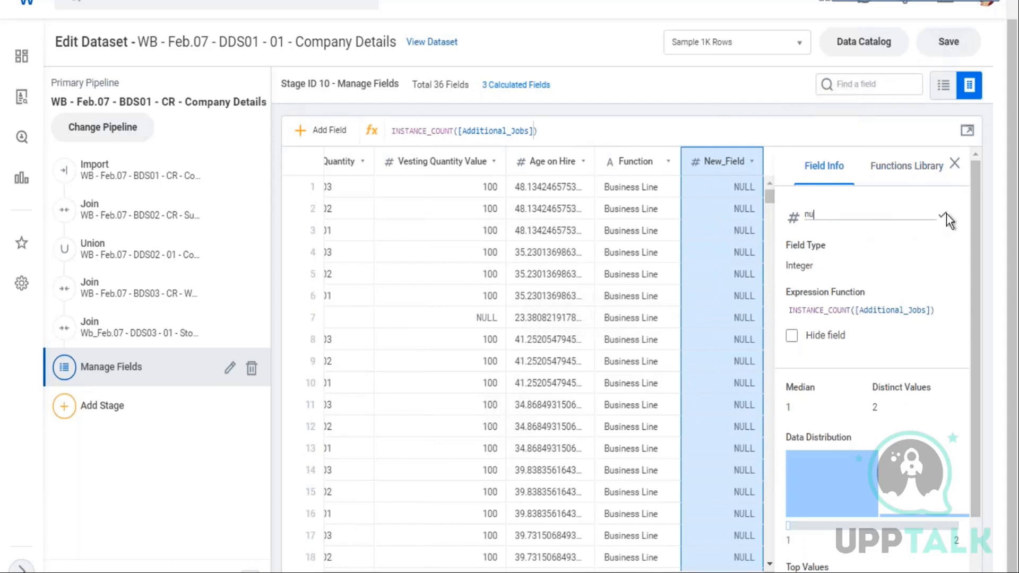
{"action": "type", "text": "mber of Additional Jobs"}
{"action": "key", "text": "BackSpace"}
{"action": "type", "text": "count"}
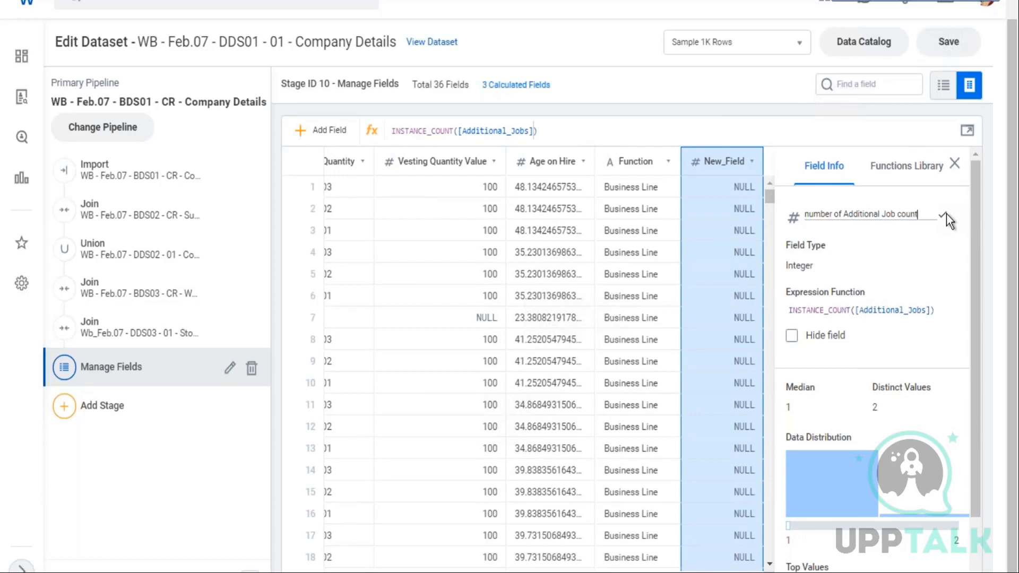
{"action": "key", "text": "Left"}
{"action": "key", "text": "Left"}
{"action": "key", "text": "Left"}
{"action": "key", "text": "Left"}
{"action": "key", "text": "Left"}
{"action": "key", "text": "Left"}
{"action": "key", "text": "Left"}
{"action": "key", "text": "Left"}
{"action": "key", "text": "Left"}
{"action": "key", "text": "Left"}
{"action": "key", "text": "Left"}
{"action": "key", "text": "Left"}
{"action": "key", "text": "Left"}
{"action": "key", "text": "Left"}
{"action": "key", "text": "Left"}
{"action": "key", "text": "Left"}
{"action": "key", "text": "Left"}
{"action": "key", "text": "Left"}
{"action": "key", "text": "BackSpace"}
{"action": "key", "text": "BackSpace"}
{"action": "key", "text": "BackSpace"}
{"action": "key", "text": "BackSpace"}
{"action": "key", "text": "BackSpace"}
{"action": "key", "text": "BackSpace"}
{"action": "key", "text": "BackSpace"}
{"action": "key", "text": "BackSpace"}
{"action": "key", "text": "BackSpace"}
{"action": "key", "text": "BackSpace"}
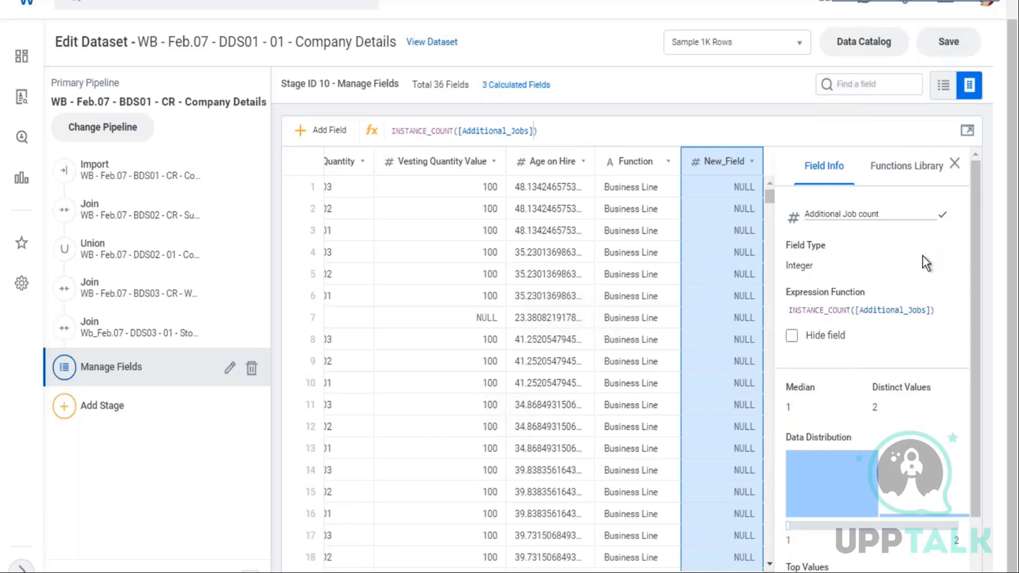
{"action": "key", "text": "Return"}
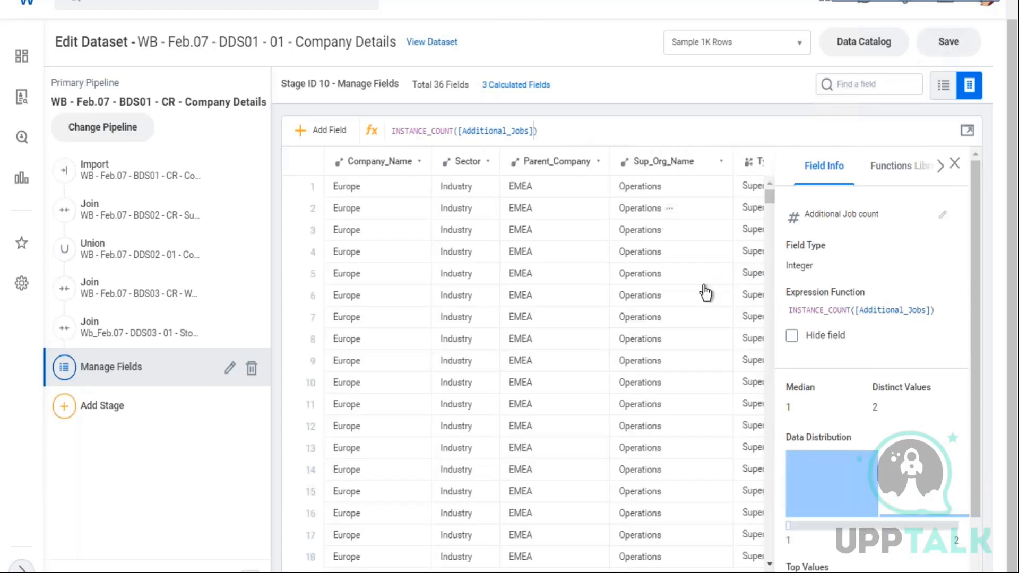
{"action": "scroll", "coordinate": [692, 218], "scroll_direction": "right", "scroll_amount": 15}
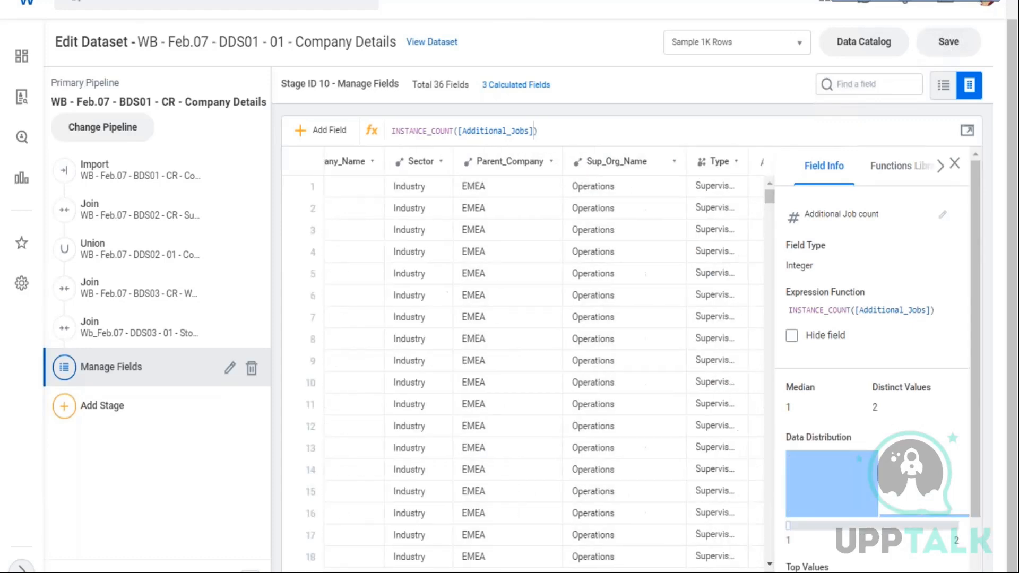
{"action": "scroll", "coordinate": [692, 217], "scroll_direction": "right", "scroll_amount": 5}
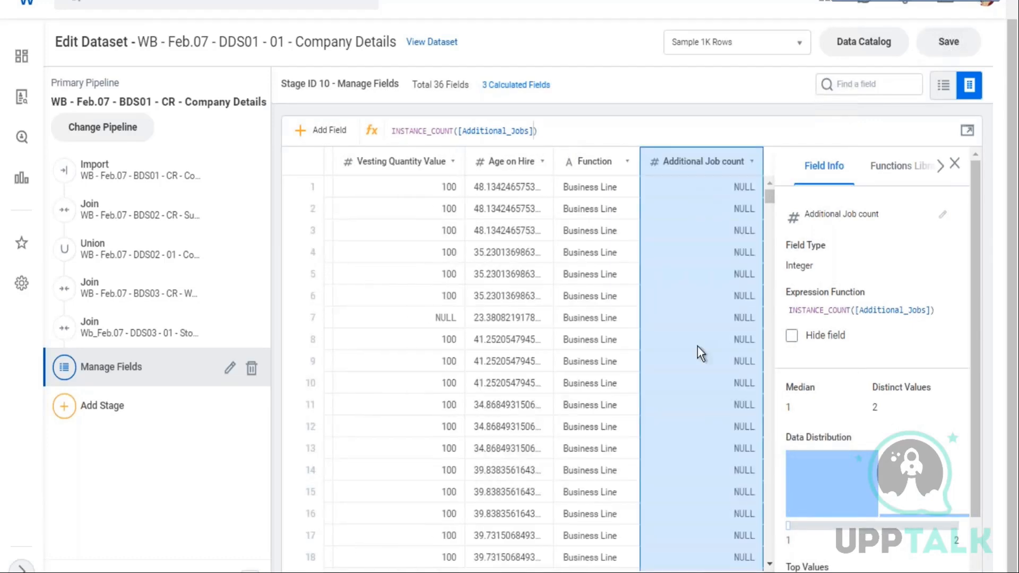
Find the Org_Level_From_Top field and hide it from the stages that follow
{"action": "left_click", "coordinate": [588, 240]}
{"action": "left_click", "coordinate": [873, 84]}
{"action": "scroll", "coordinate": [865, 181], "scroll_direction": "down", "scroll_amount": 2}
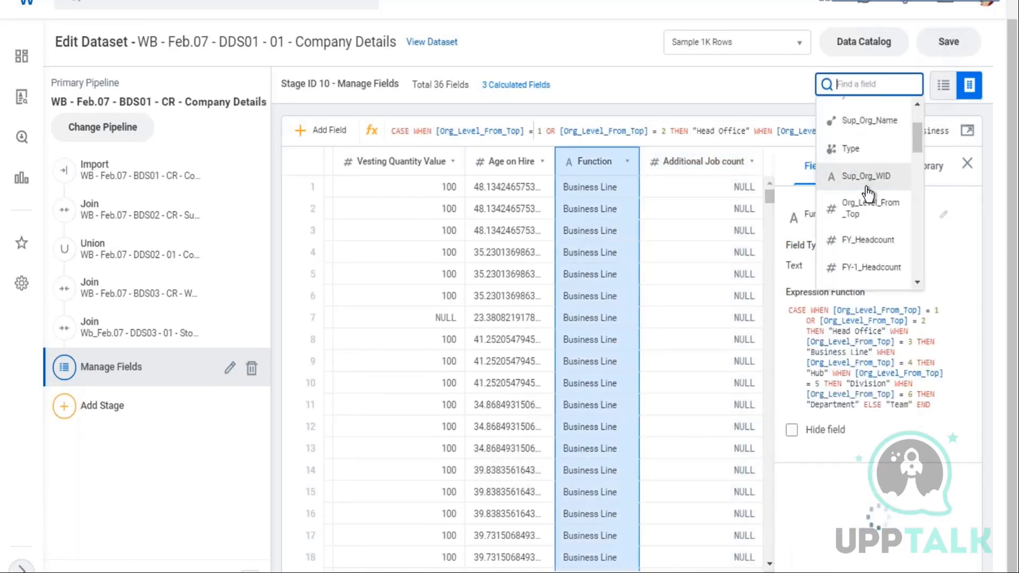
{"action": "left_click", "coordinate": [868, 211]}
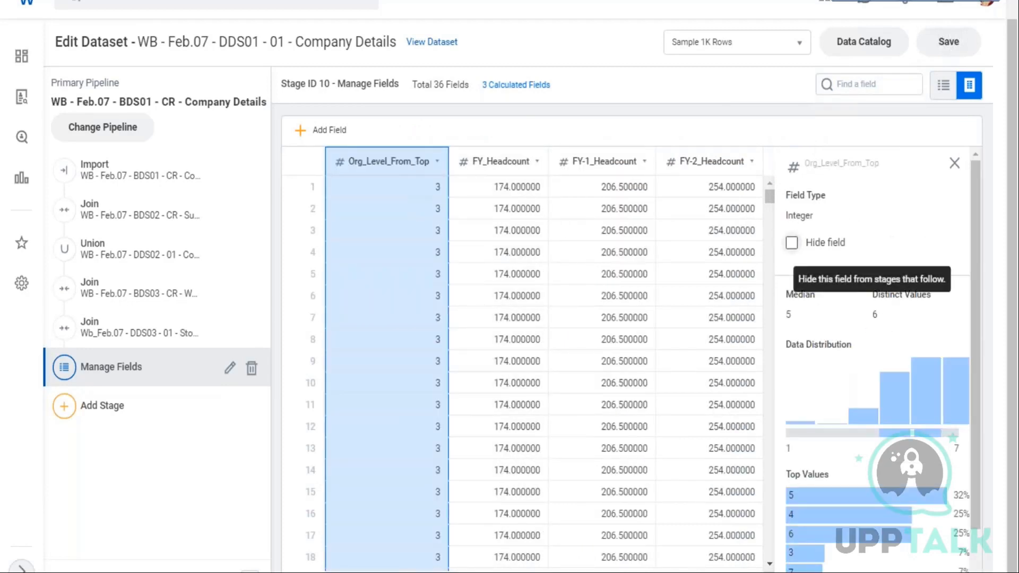
{"action": "left_click", "coordinate": [792, 245]}
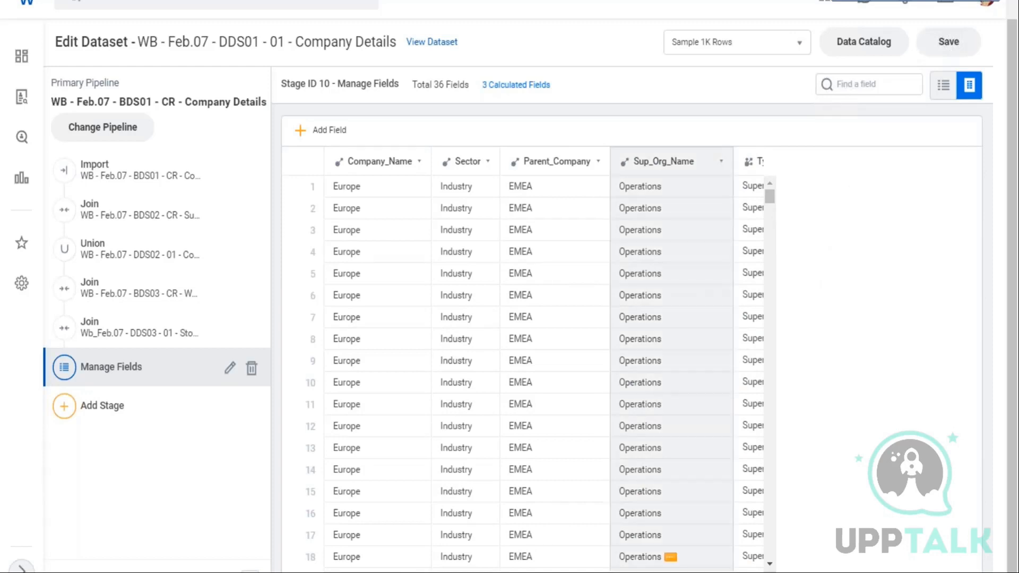
Scroll across the dataset columns and select the Total_Base_Pay_USD field
{"action": "scroll", "coordinate": [544, 361], "scroll_direction": "right", "scroll_amount": 10}
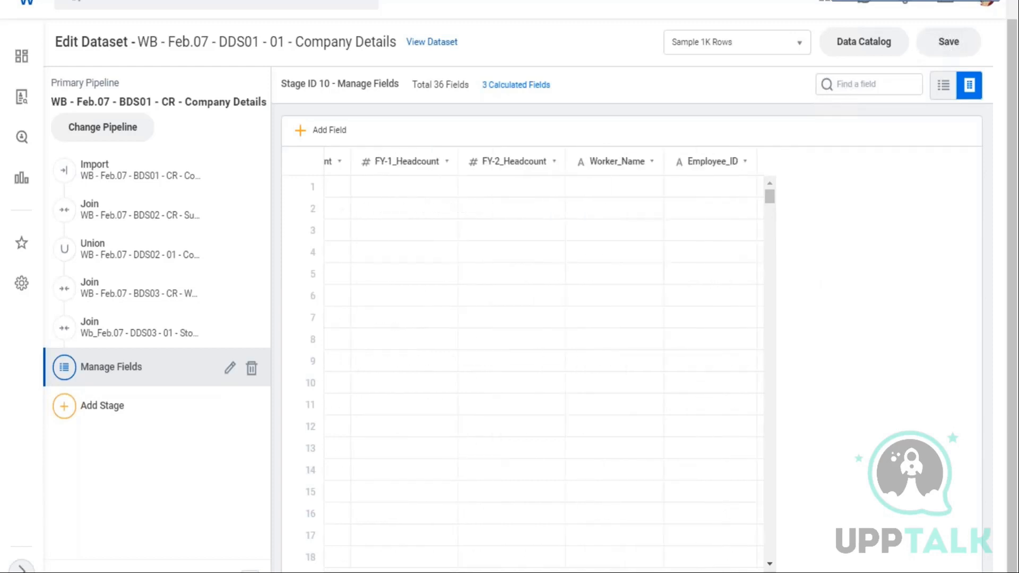
{"action": "scroll", "coordinate": [523, 361], "scroll_direction": "right", "scroll_amount": 10}
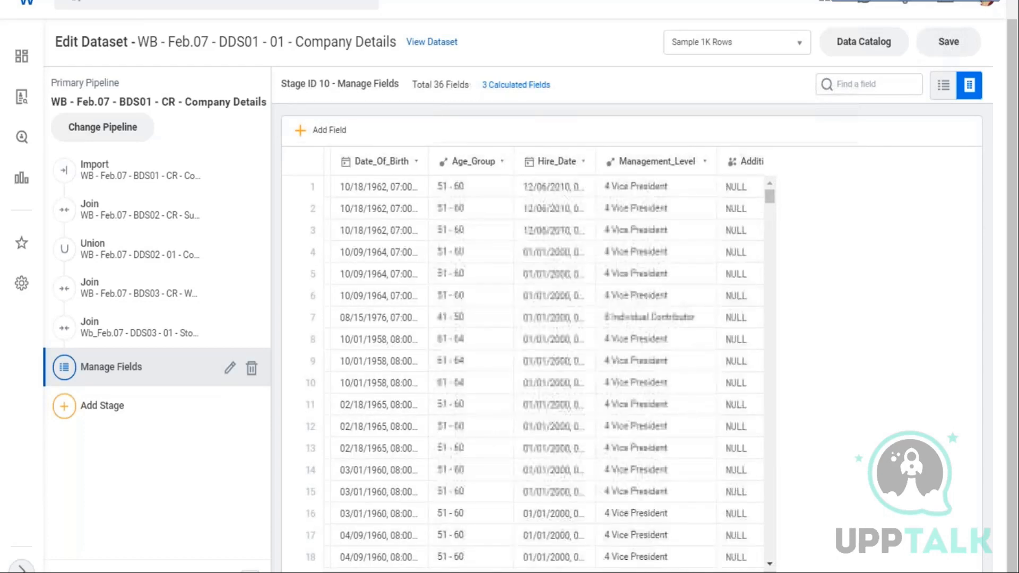
{"action": "scroll", "coordinate": [523, 361], "scroll_direction": "left", "scroll_amount": 3}
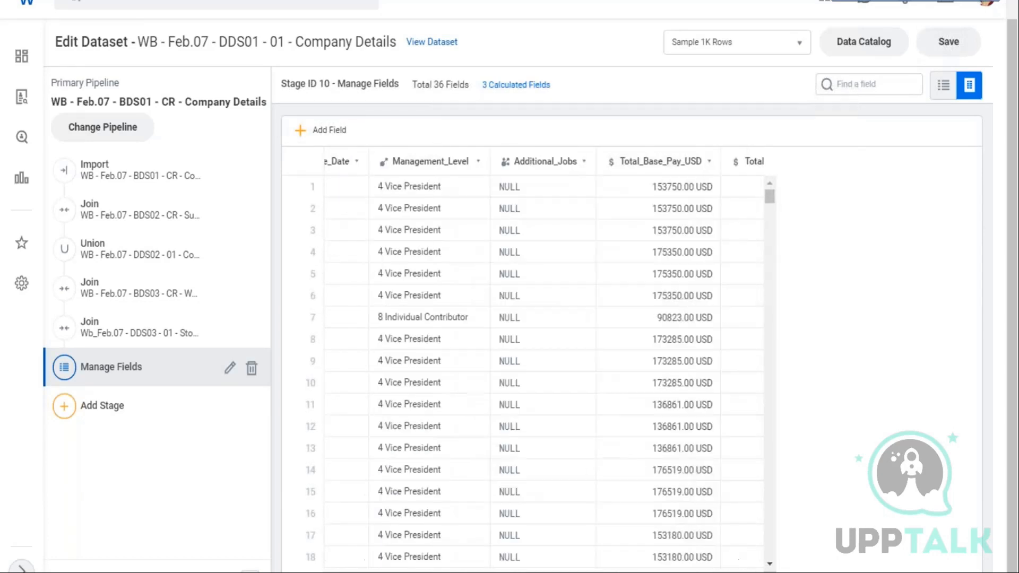
{"action": "scroll", "coordinate": [598, 261], "scroll_direction": "right", "scroll_amount": 2}
{"action": "left_click", "coordinate": [591, 164]}
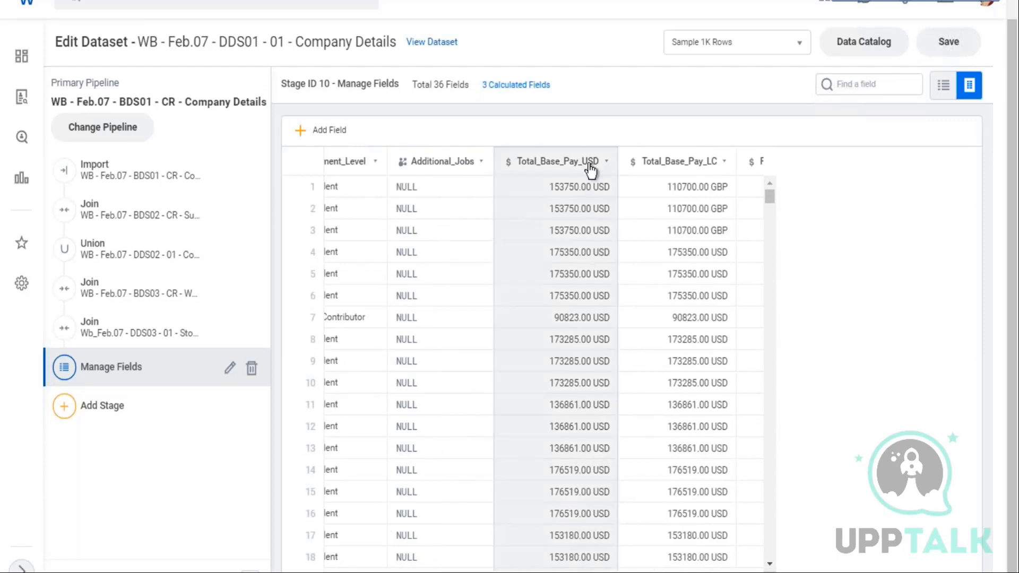
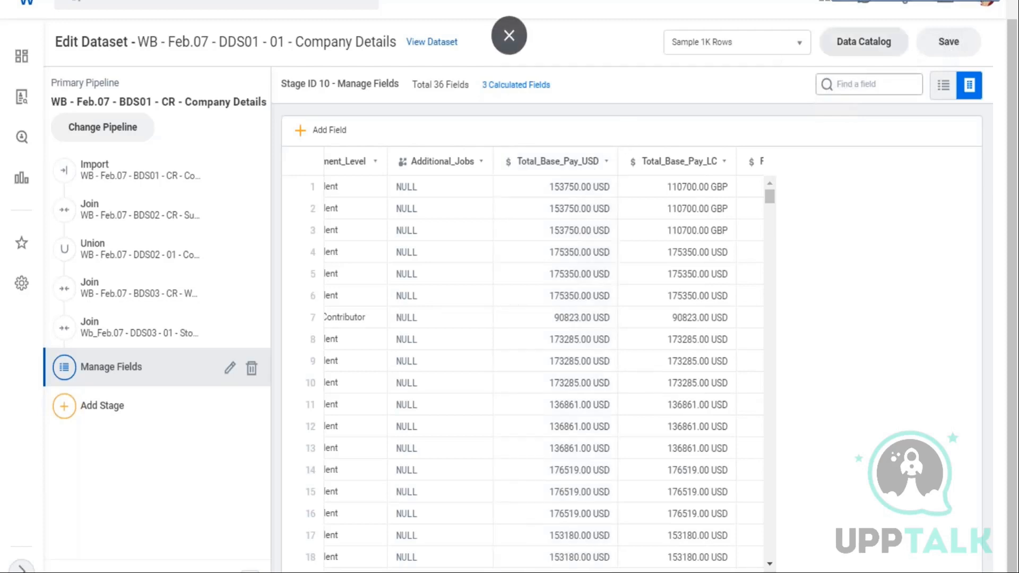
Select the Total_Base_Pay_USD field and review its field details
{"action": "left_click", "coordinate": [568, 304]}
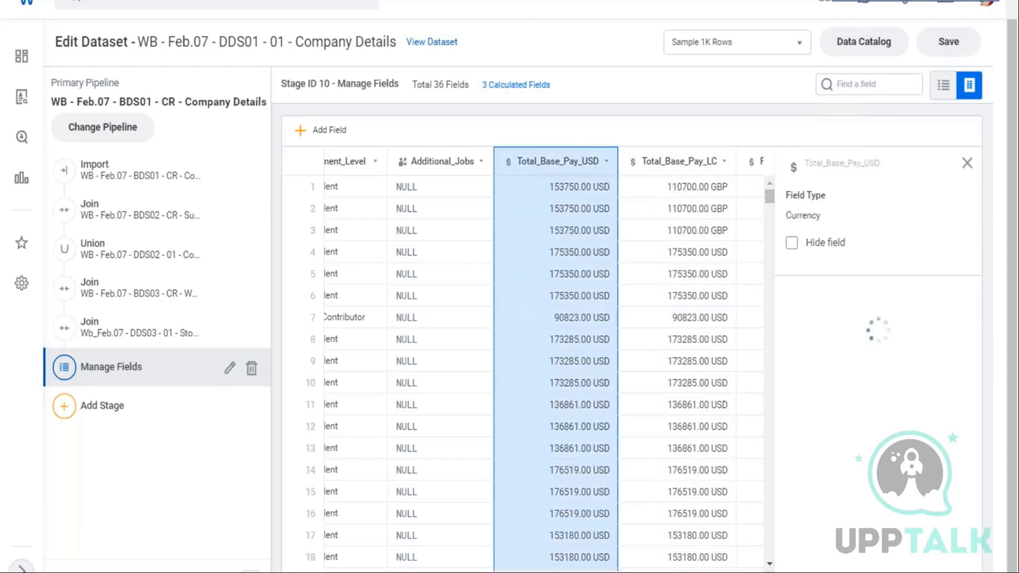
{"action": "scroll", "coordinate": [542, 361], "scroll_direction": "right", "scroll_amount": 5}
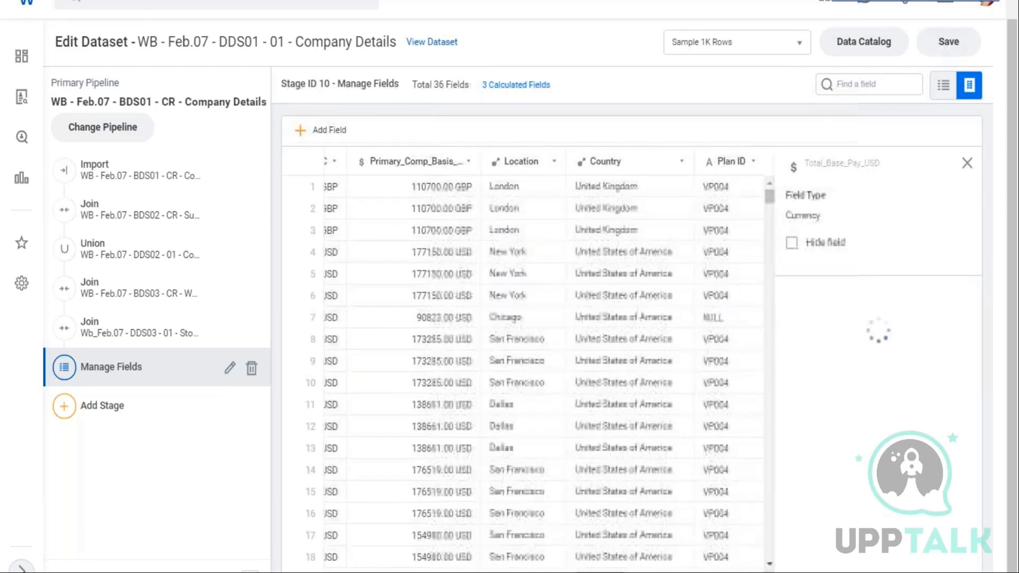
{"action": "scroll", "coordinate": [617, 342], "scroll_direction": "left", "scroll_amount": 6}
{"action": "scroll", "coordinate": [617, 343], "scroll_direction": "right", "scroll_amount": 2}
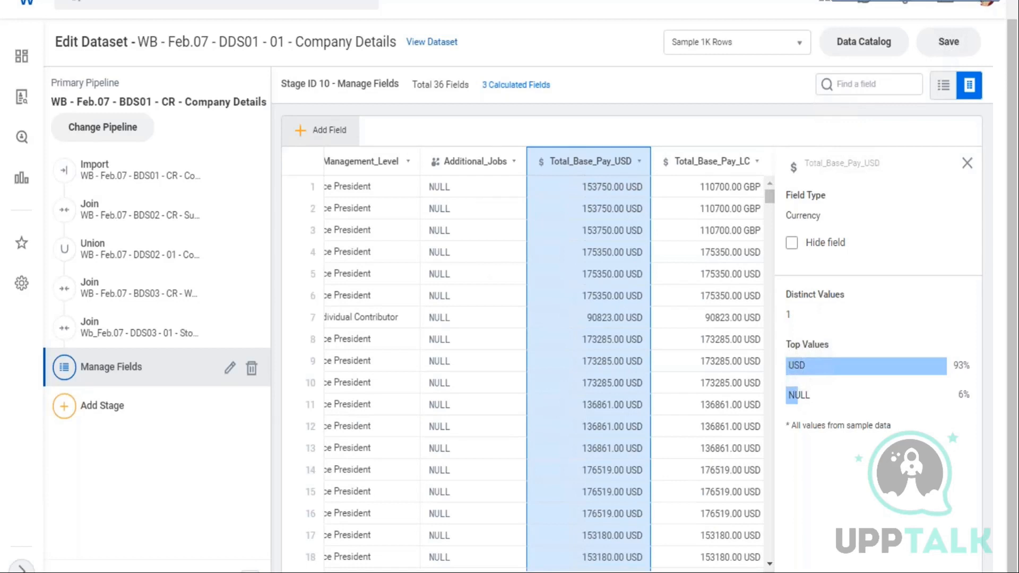
Add a new calculated field and open the Functions Library
{"action": "left_click", "coordinate": [321, 130]}
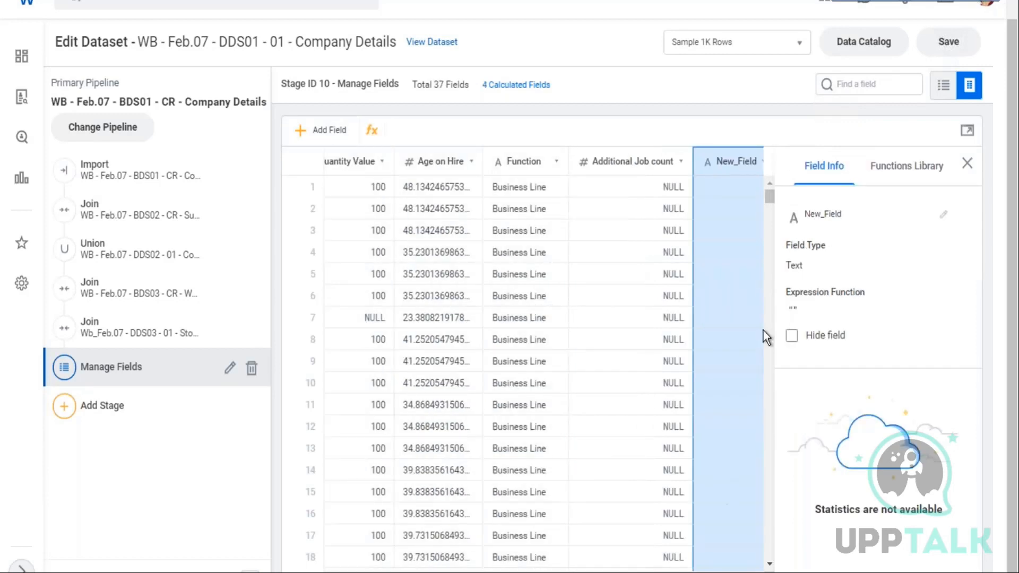
{"action": "left_click", "coordinate": [894, 180]}
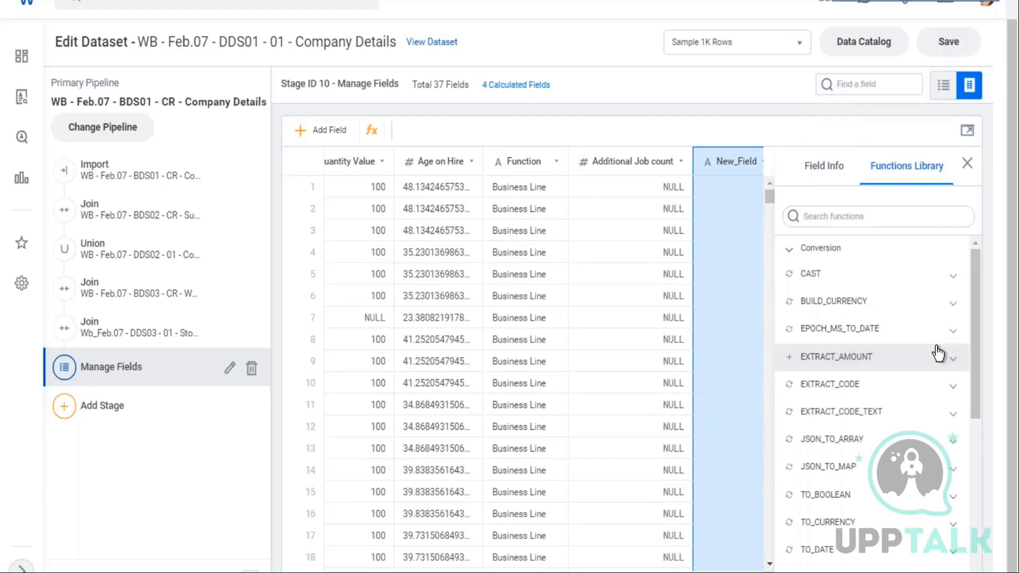
{"action": "scroll", "coordinate": [876, 319], "scroll_direction": "down", "scroll_amount": 2}
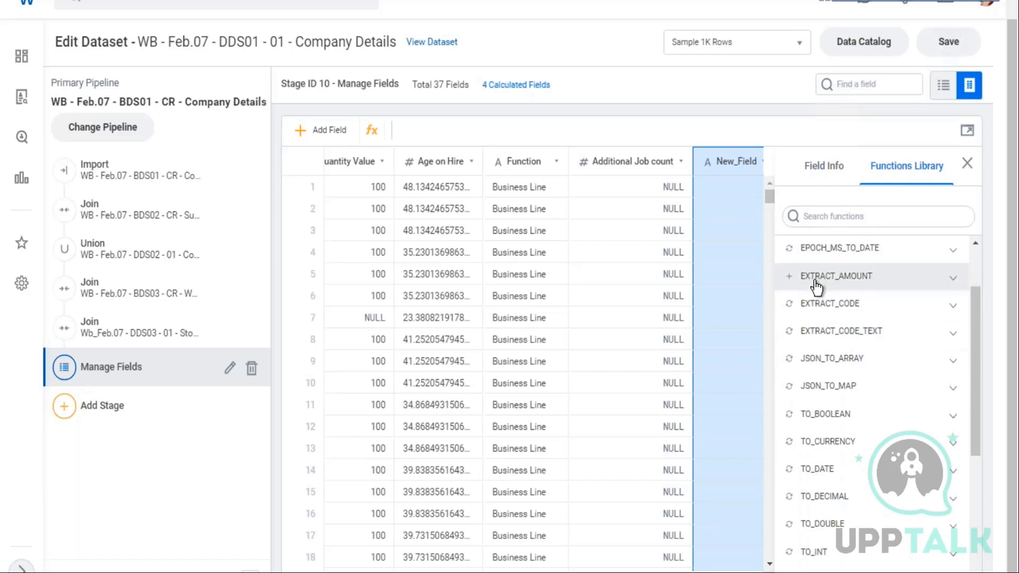
Read the descriptions of the EXTRACT_AMOUNT, TO_CURRENCY and EXTRACT_CODE conversion functions in the Functions Library
{"action": "left_click", "coordinate": [953, 279]}
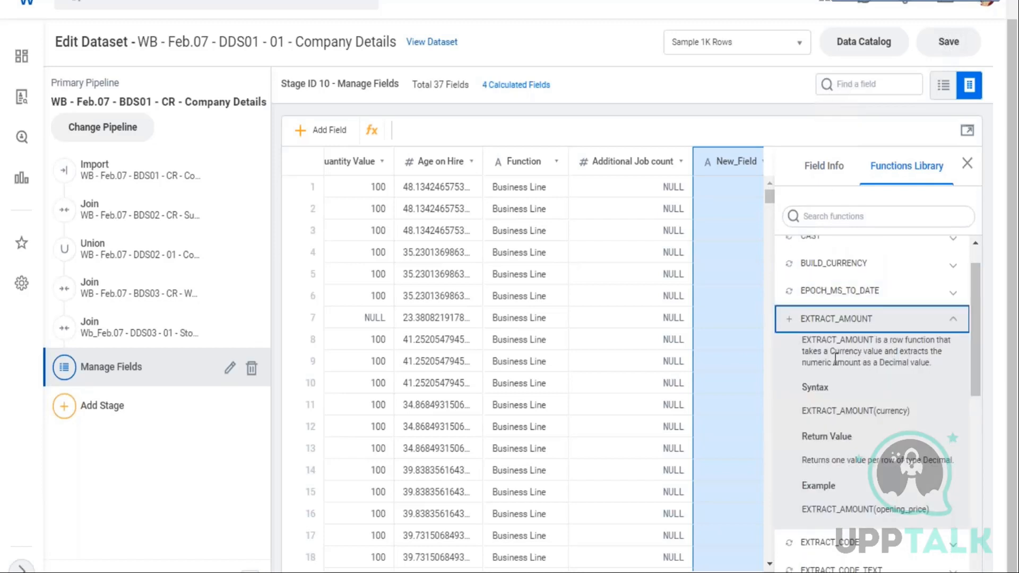
{"action": "left_click_drag", "start_coordinate": [824, 352], "coordinate": [864, 367]}
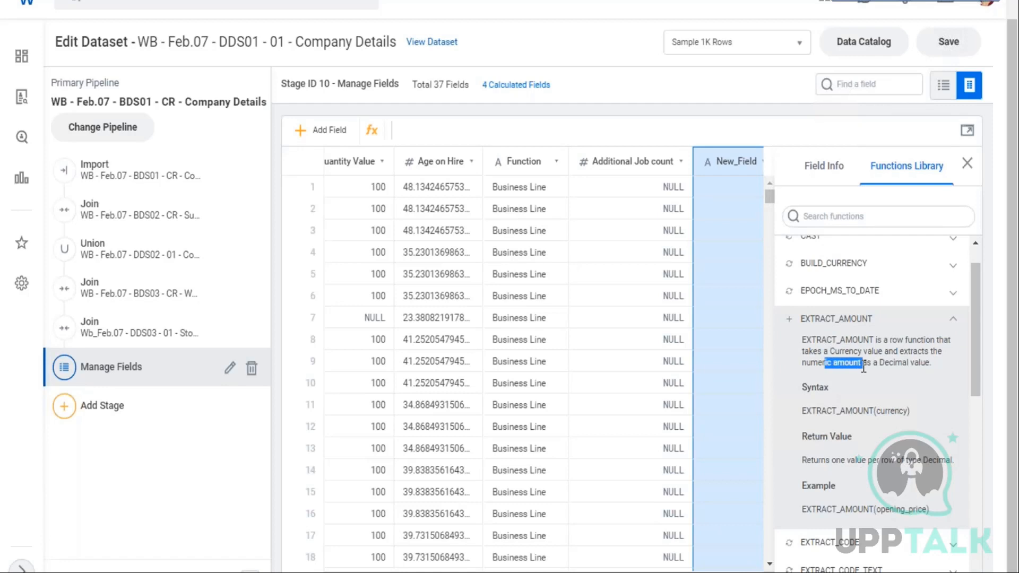
{"action": "left_click", "coordinate": [951, 325]}
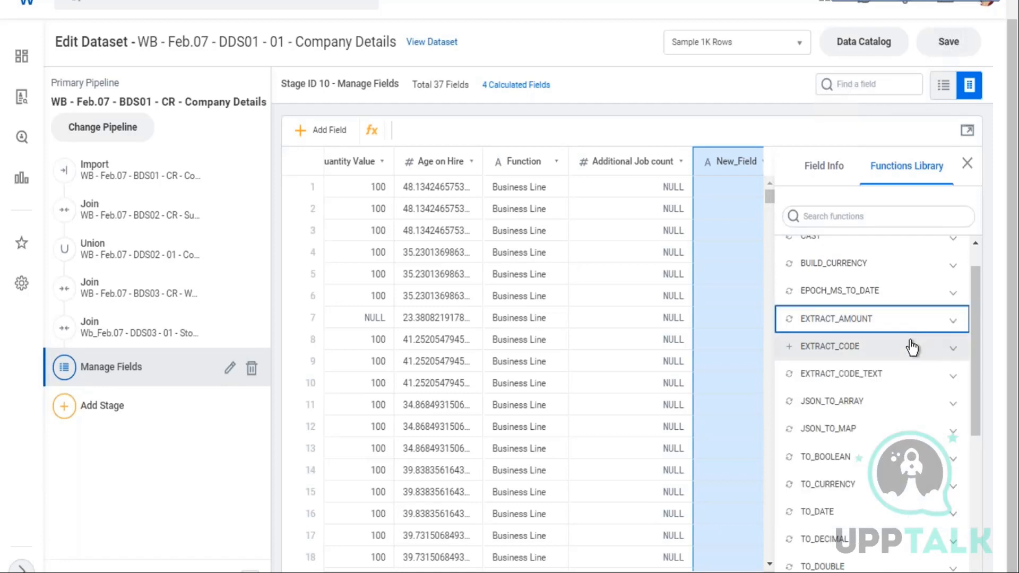
{"action": "scroll", "coordinate": [897, 350], "scroll_direction": "down", "scroll_amount": 2}
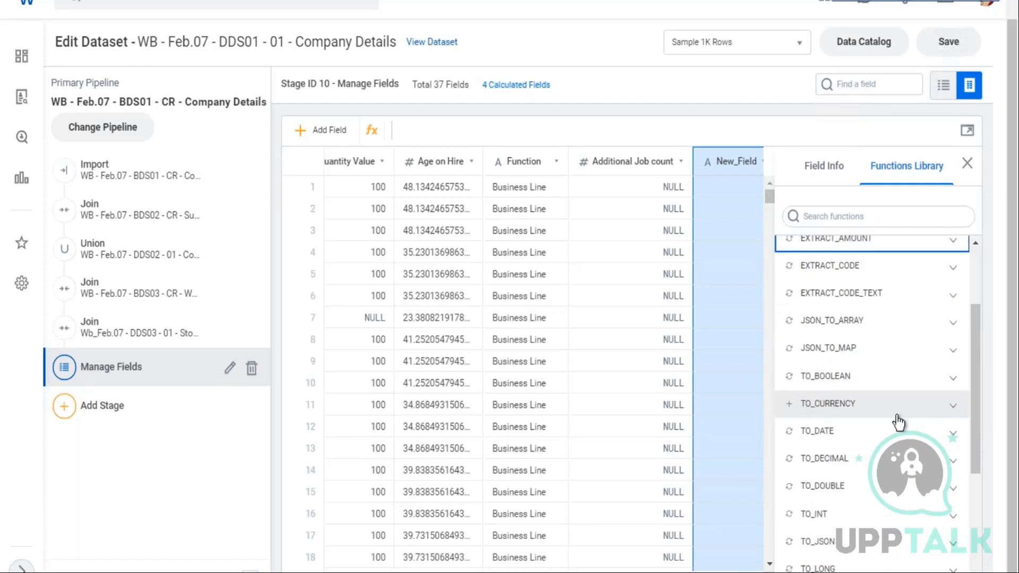
{"action": "left_click", "coordinate": [953, 408]}
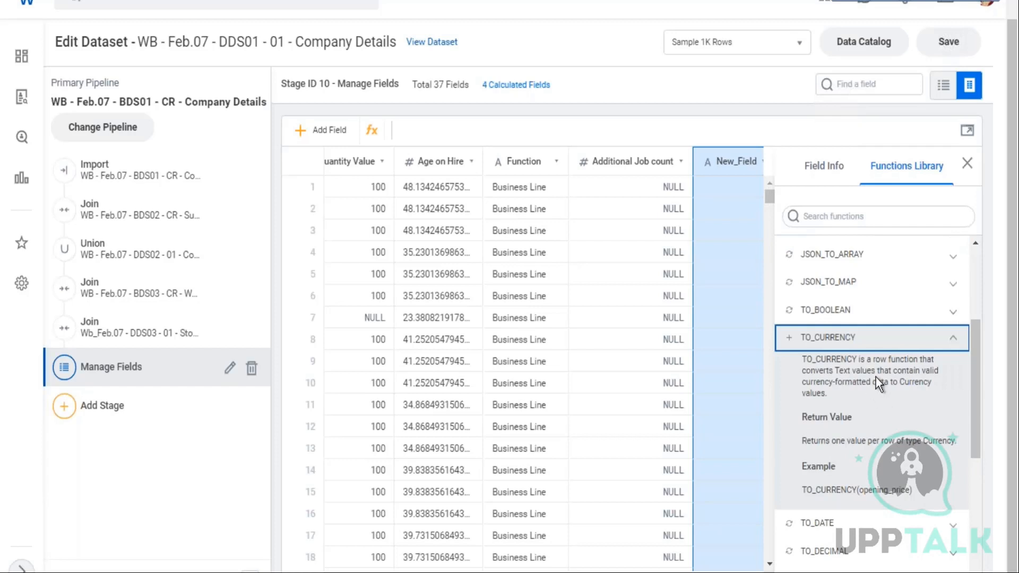
{"action": "left_click_drag", "start_coordinate": [838, 372], "coordinate": [905, 393]}
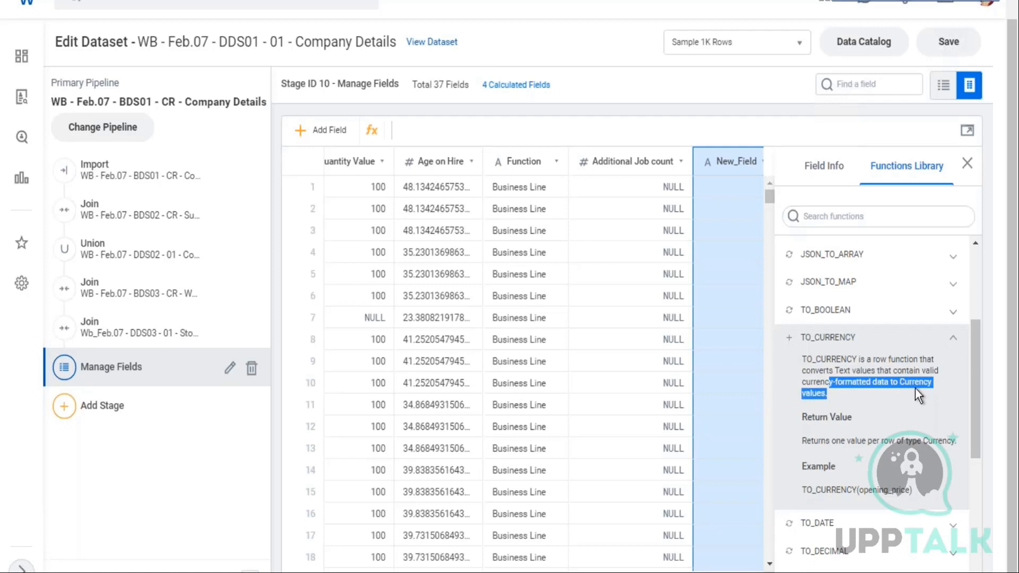
{"action": "left_click", "coordinate": [954, 340]}
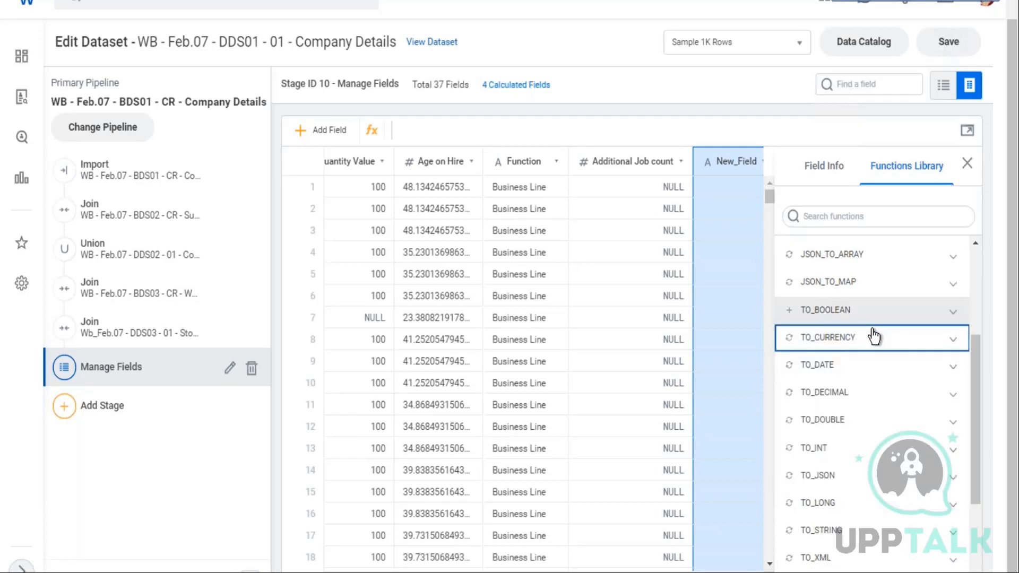
{"action": "scroll", "coordinate": [873, 333], "scroll_direction": "down", "scroll_amount": 3}
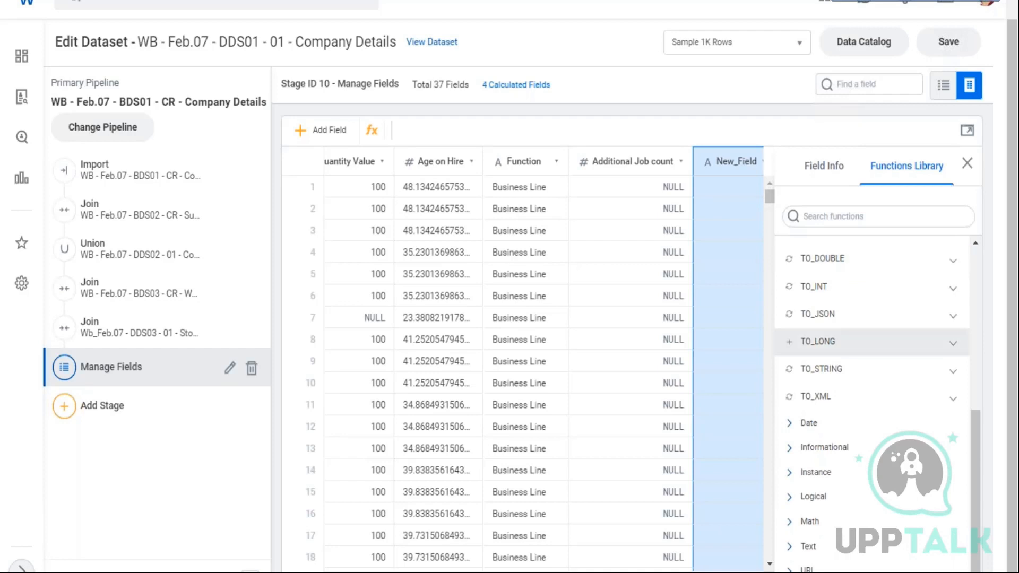
{"action": "scroll", "coordinate": [873, 342], "scroll_direction": "up", "scroll_amount": 5}
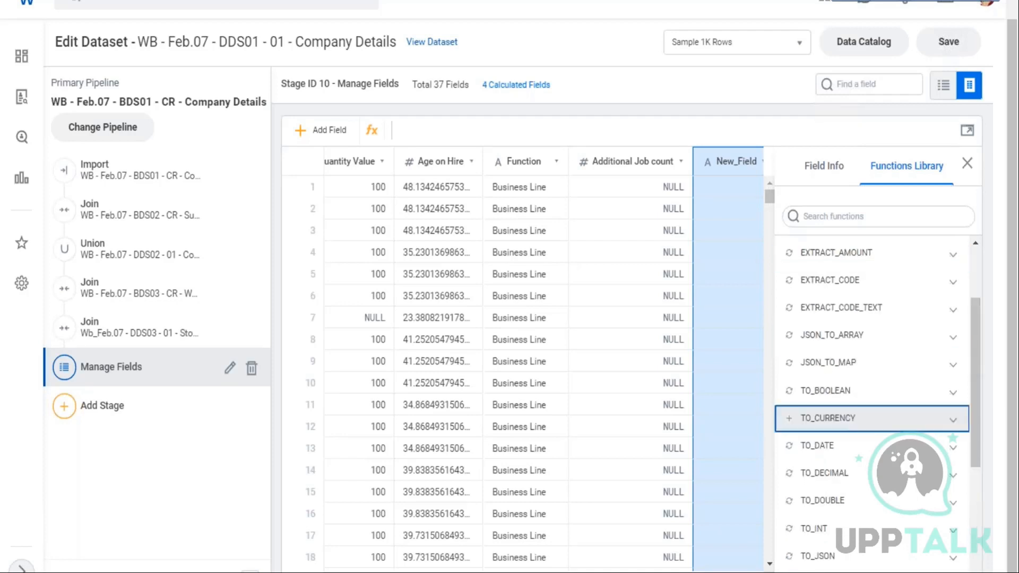
{"action": "scroll", "coordinate": [984, 355], "scroll_direction": "up", "scroll_amount": 2}
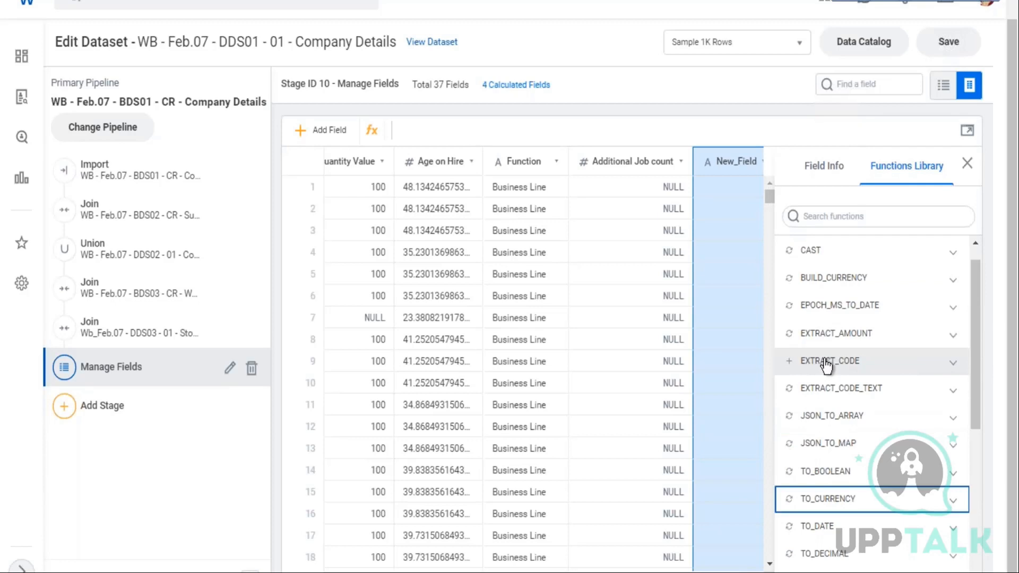
{"action": "left_click", "coordinate": [953, 363]}
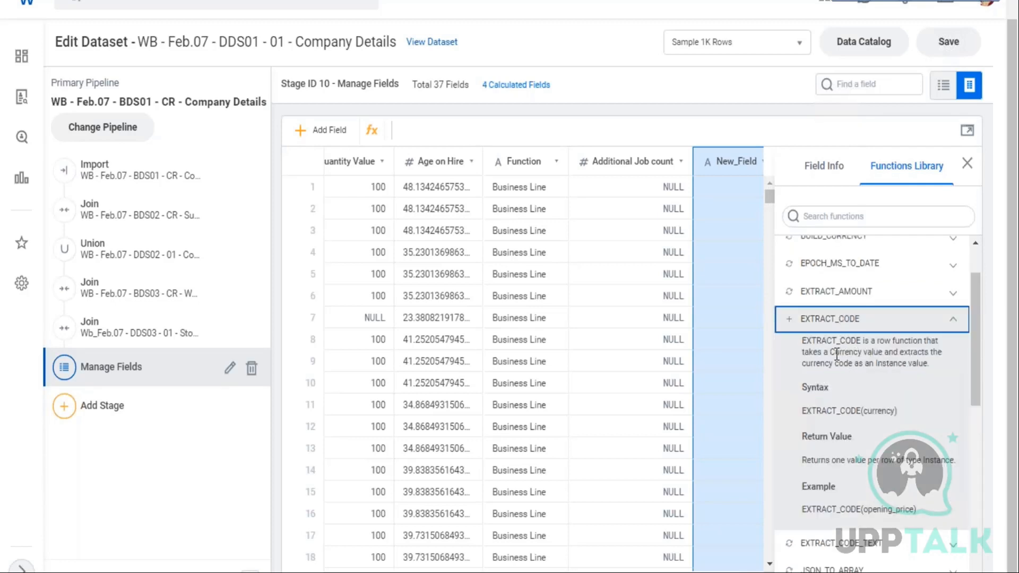
{"action": "left_click_drag", "start_coordinate": [837, 355], "coordinate": [862, 364]}
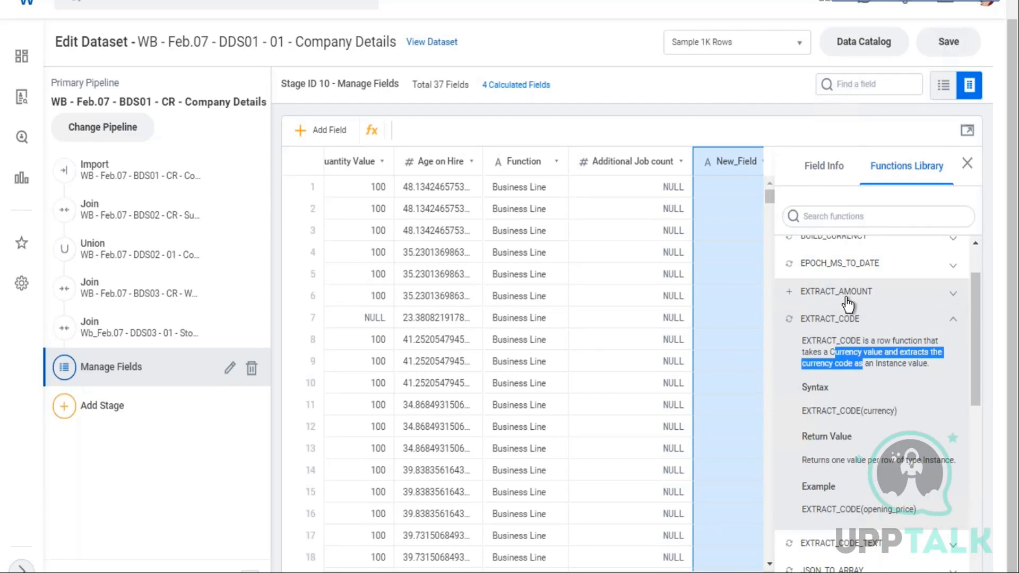
Set the new field's expression to EXTRACT_AMOUNT([Total_Base_Pay_USD]) and apply it
{"action": "left_click", "coordinate": [790, 293]}
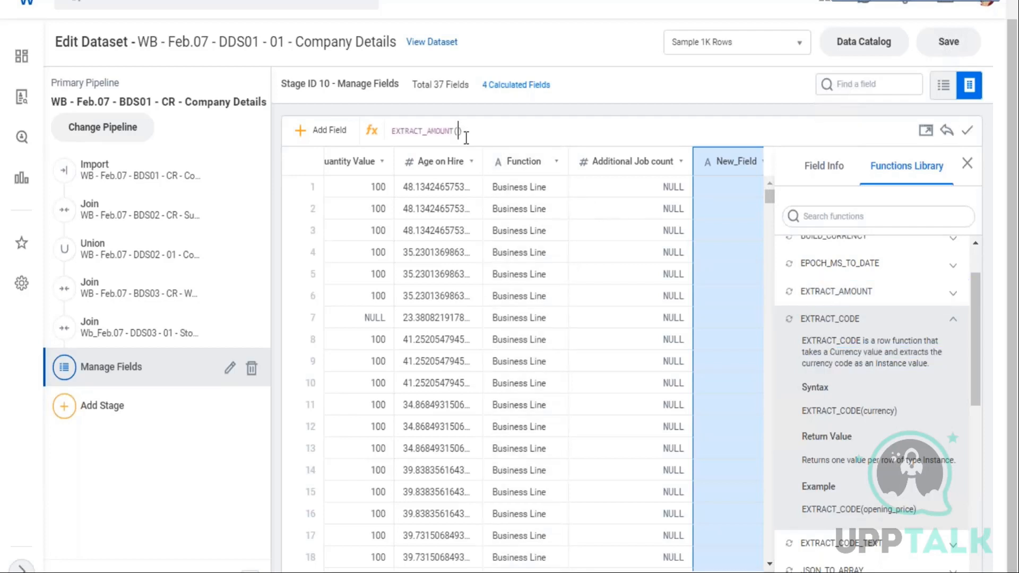
{"action": "type", "text": "["}
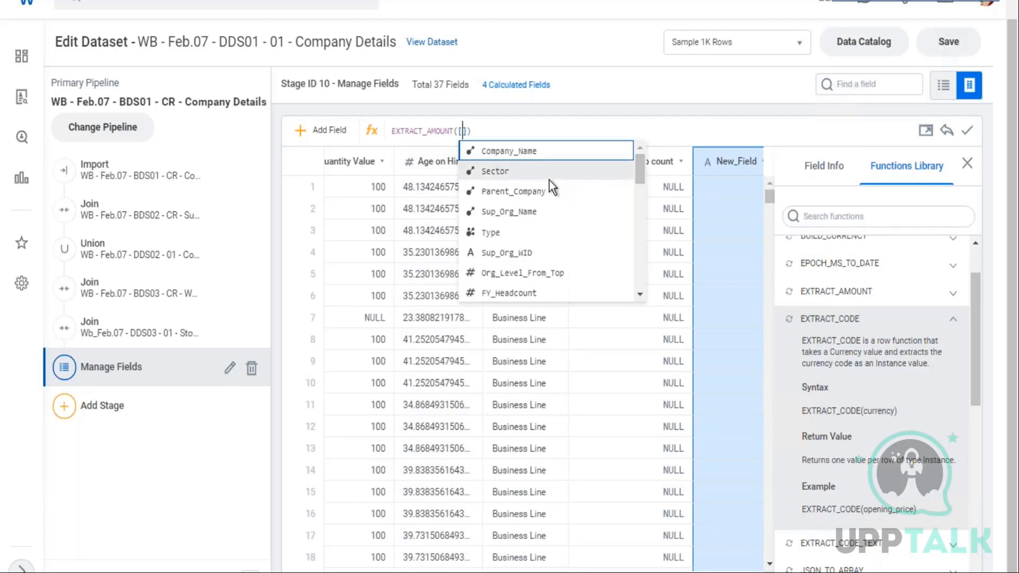
{"action": "type", "text": "tot"}
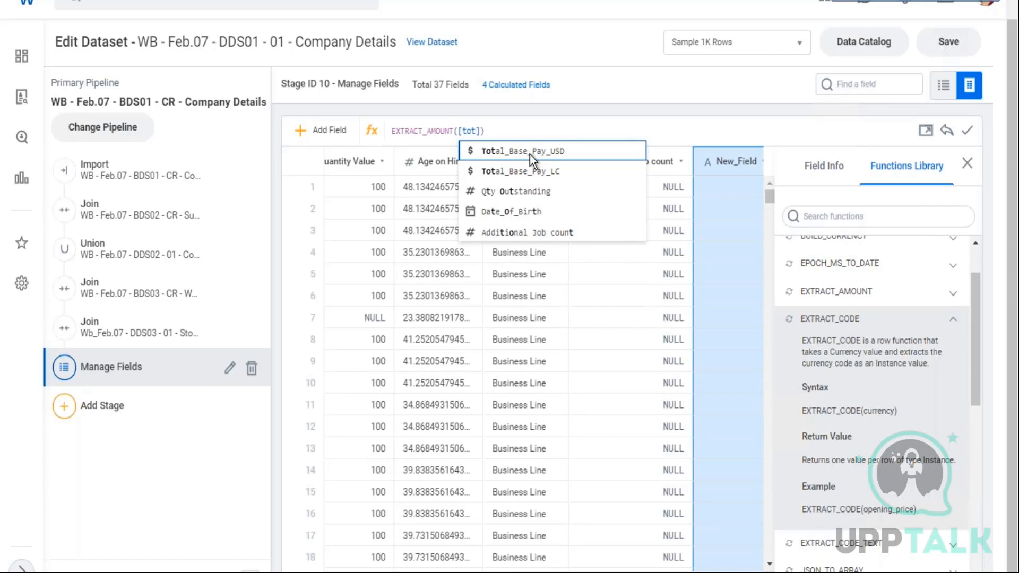
{"action": "key", "text": "Return"}
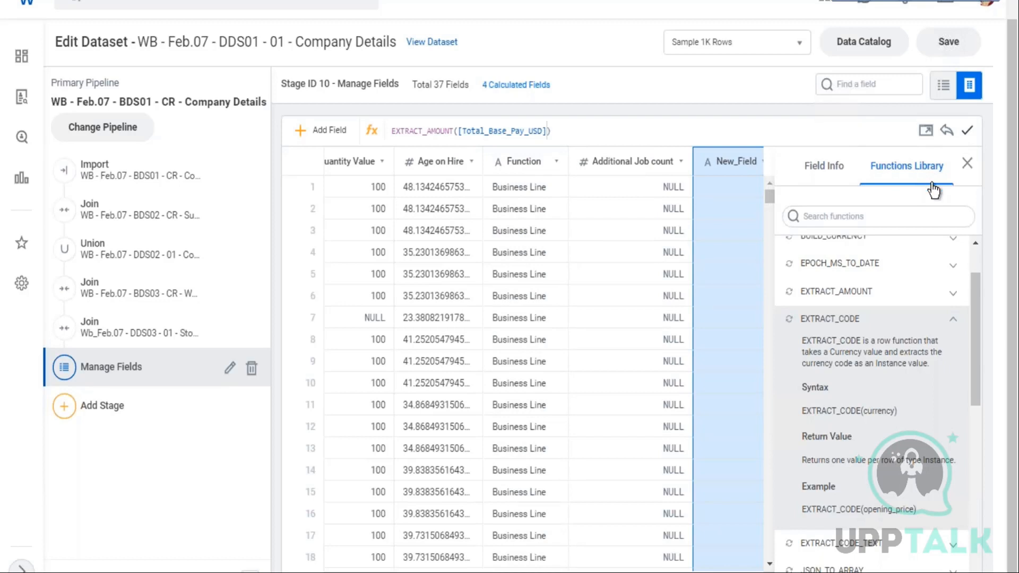
{"action": "left_click", "coordinate": [967, 131]}
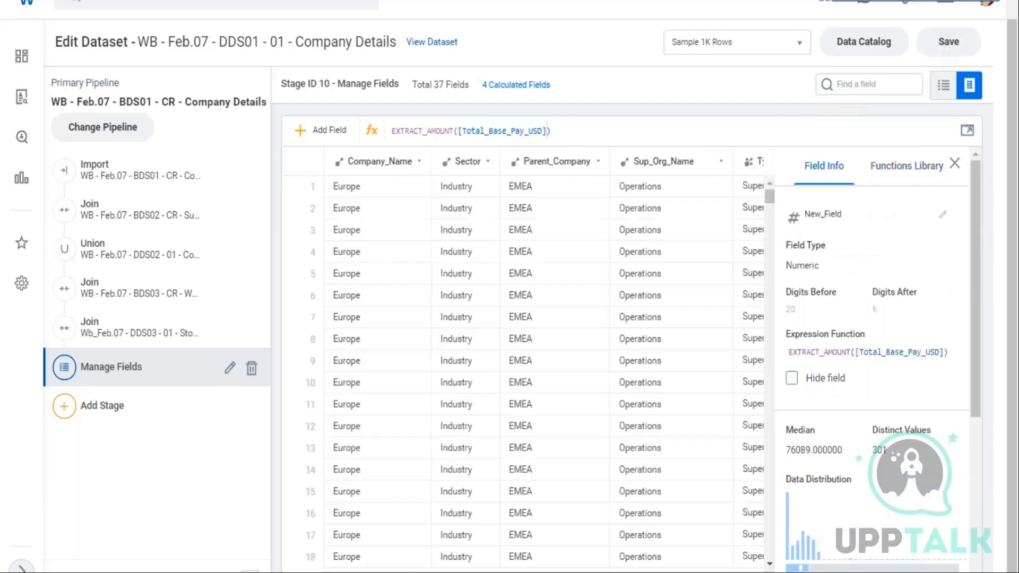
Rename the new EXTRACT_AMOUNT field to "Emp Base Pay"
{"action": "scroll", "coordinate": [543, 361], "scroll_direction": "right", "scroll_amount": 1}
{"action": "scroll", "coordinate": [543, 361], "scroll_direction": "right", "scroll_amount": 20}
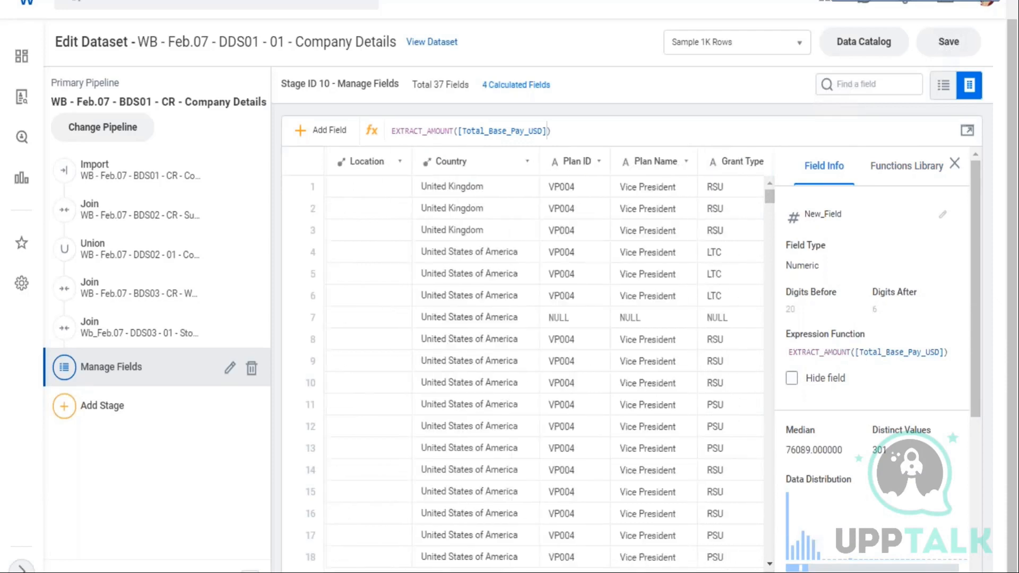
{"action": "scroll", "coordinate": [543, 361], "scroll_direction": "right", "scroll_amount": 3}
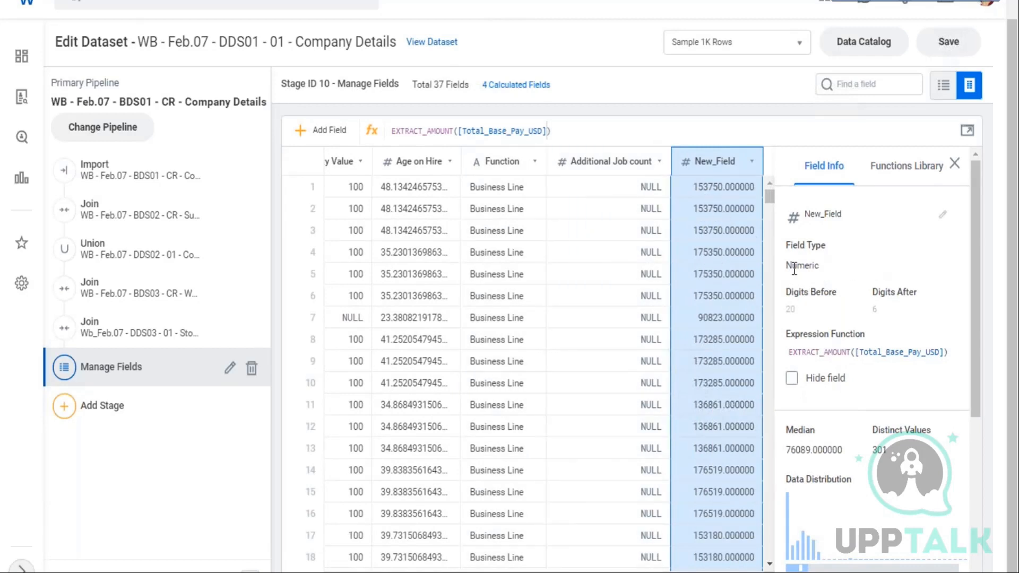
{"action": "left_click_drag", "start_coordinate": [792, 265], "coordinate": [822, 270]}
{"action": "left_click", "coordinate": [841, 214]}
{"action": "left_click_drag", "start_coordinate": [844, 214], "coordinate": [782, 227]}
{"action": "type", "text": "Emp BAse Pay"}
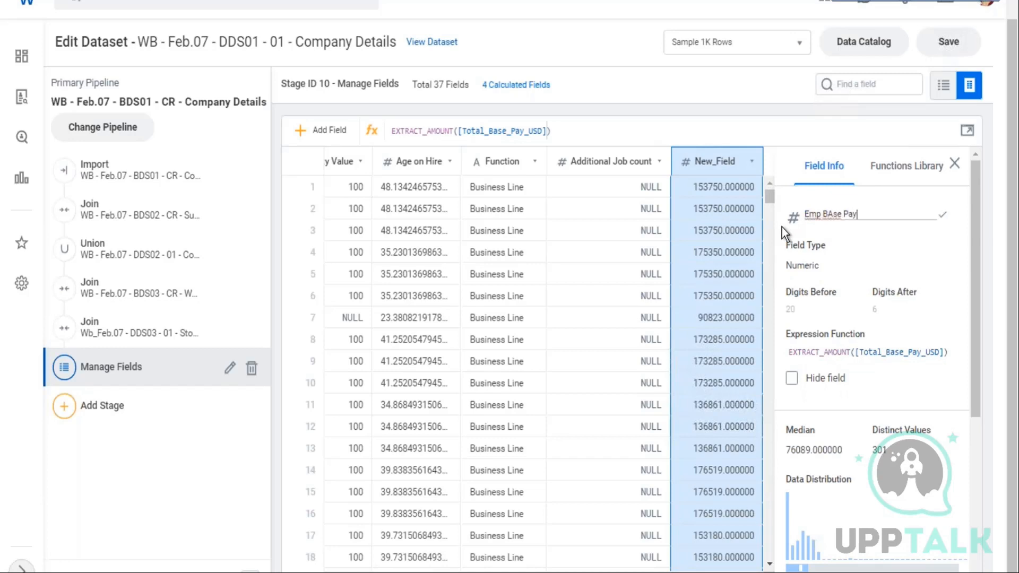
{"action": "left_click", "coordinate": [831, 215]}
{"action": "key", "text": "Delete"}
{"action": "type", "text": "a"}
Save the dataset
{"action": "key", "text": "ctrl+s"}
{"action": "key", "text": "Escape"}
{"action": "left_click", "coordinate": [962, 41]}
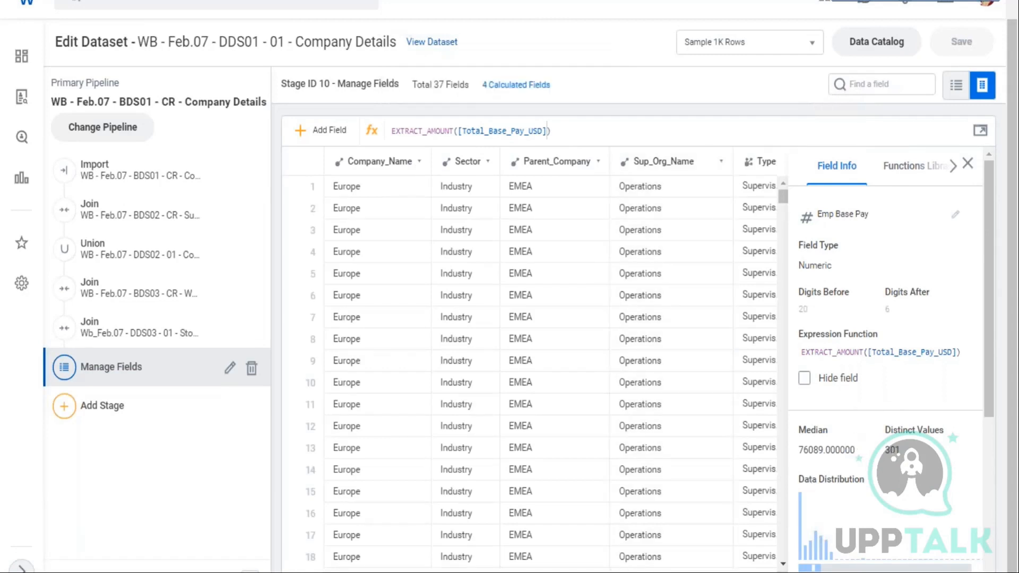
Close the field details panel for the Emp Base Pay field
{"action": "scroll", "coordinate": [551, 358], "scroll_direction": "right", "scroll_amount": 1}
{"action": "scroll", "coordinate": [551, 358], "scroll_direction": "right", "scroll_amount": 20}
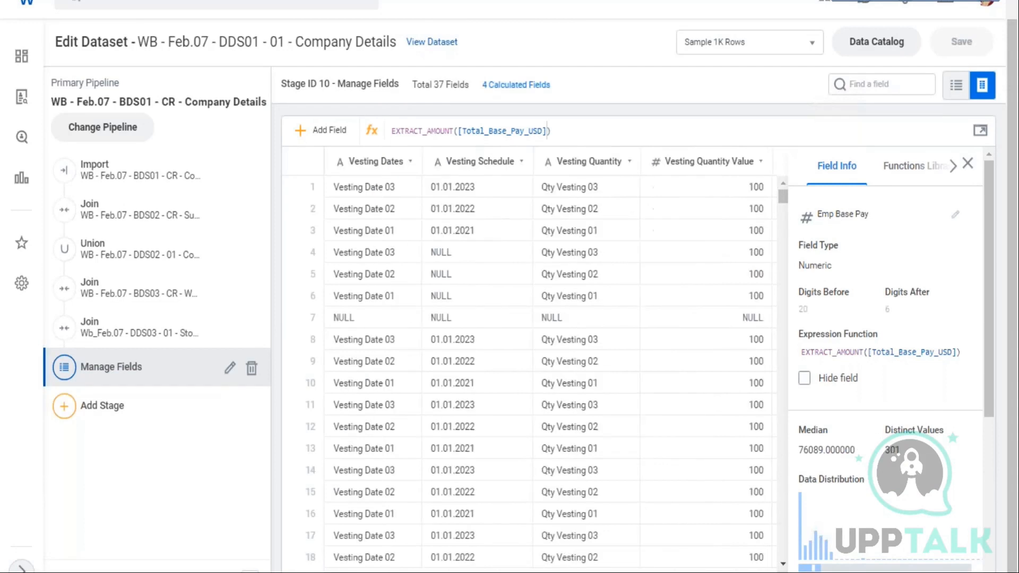
{"action": "scroll", "coordinate": [719, 191], "scroll_direction": "right", "scroll_amount": 2}
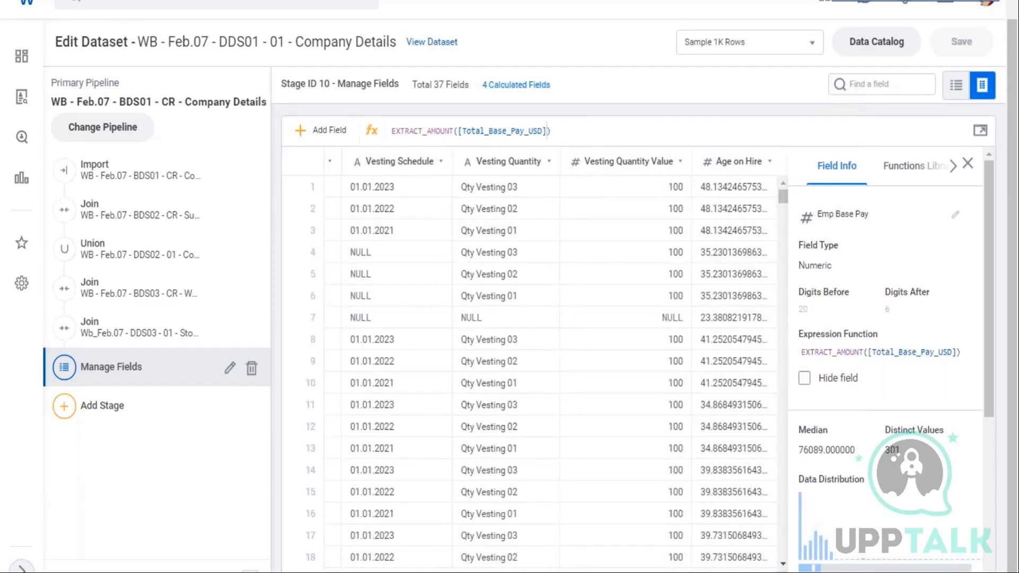
{"action": "scroll", "coordinate": [551, 358], "scroll_direction": "right", "scroll_amount": 6}
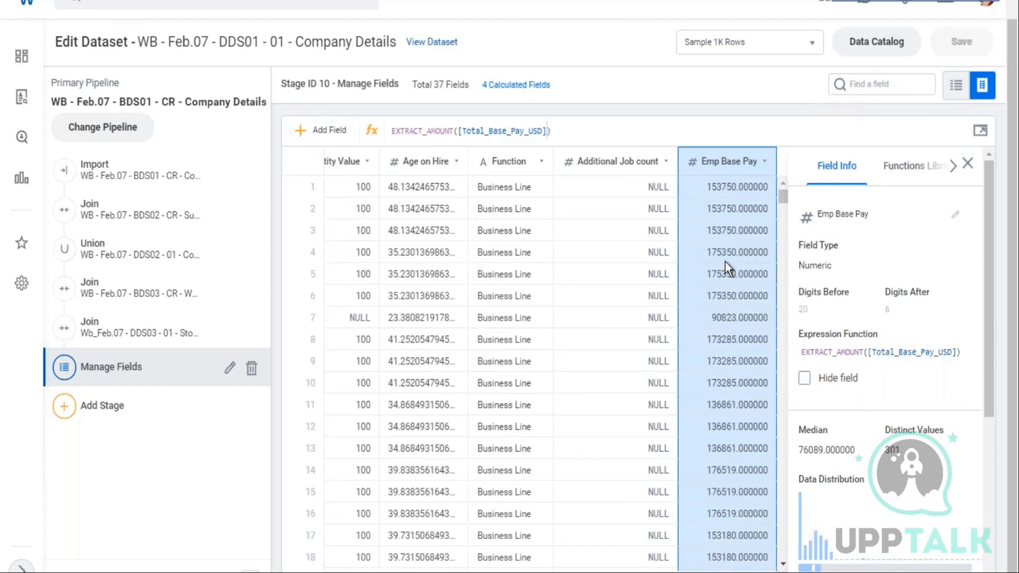
{"action": "left_click", "coordinate": [966, 165]}
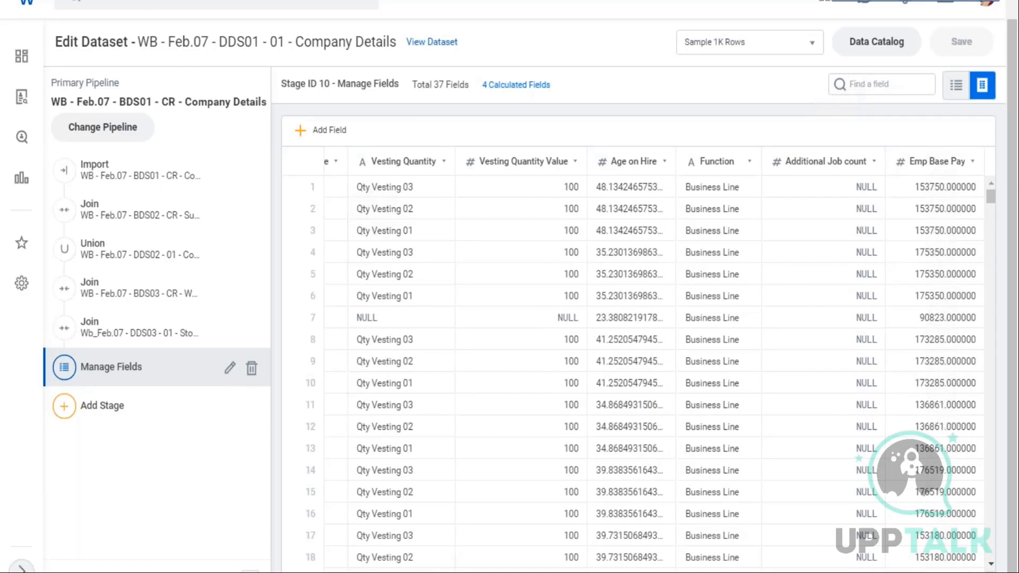
Add a new field and name it "Max Base Pay by Sup Org"
{"action": "left_click", "coordinate": [301, 133]}
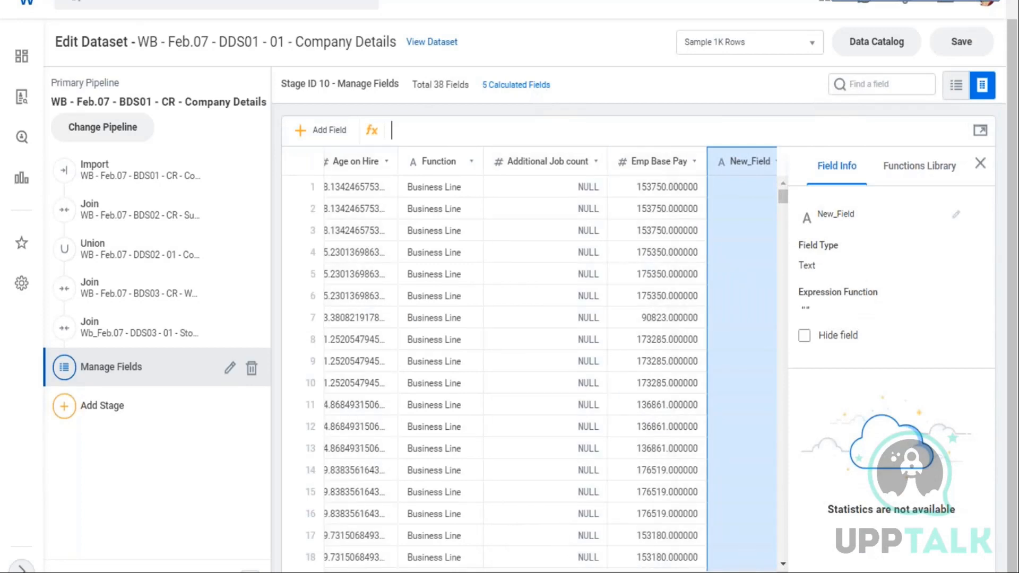
{"action": "left_click", "coordinate": [956, 216]}
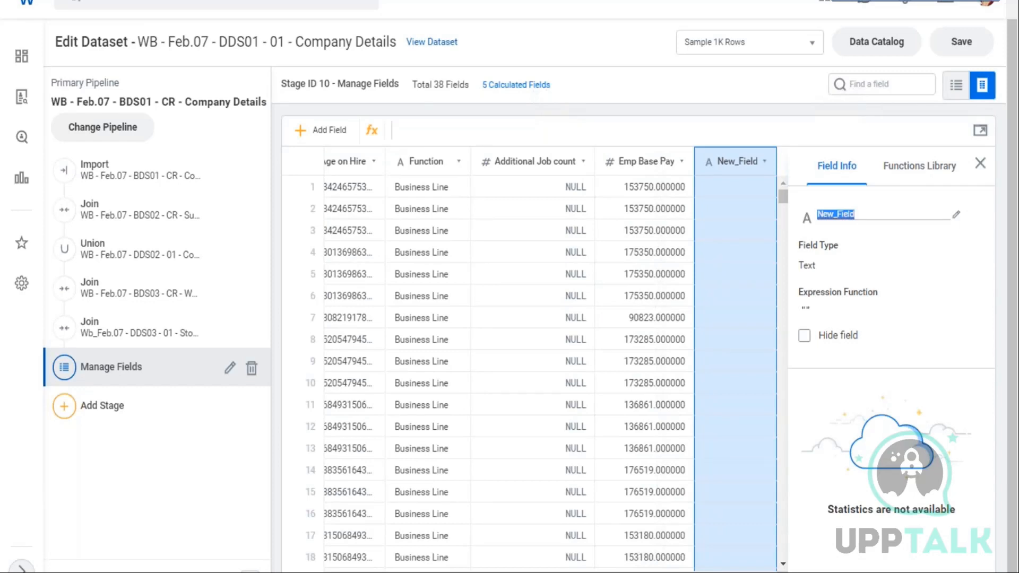
{"action": "type", "text": "Max Base pay"}
{"action": "key", "text": "BackSpace"}
{"action": "key", "text": "BackSpace"}
{"action": "key", "text": "BackSpace"}
{"action": "key", "text": "BackSpace"}
{"action": "type", "text": "Pay by S"}
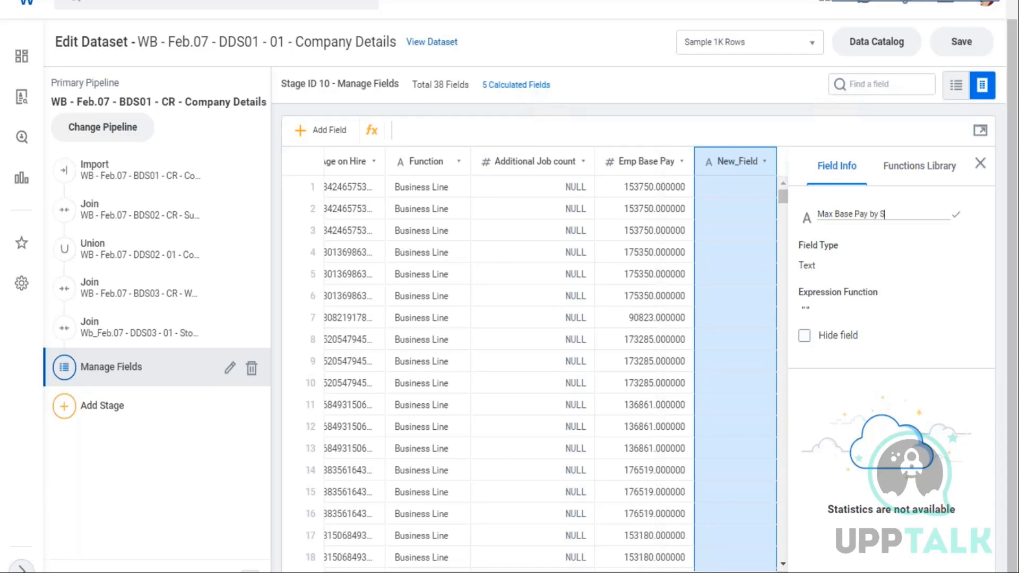
{"action": "type", "text": "up Org"}
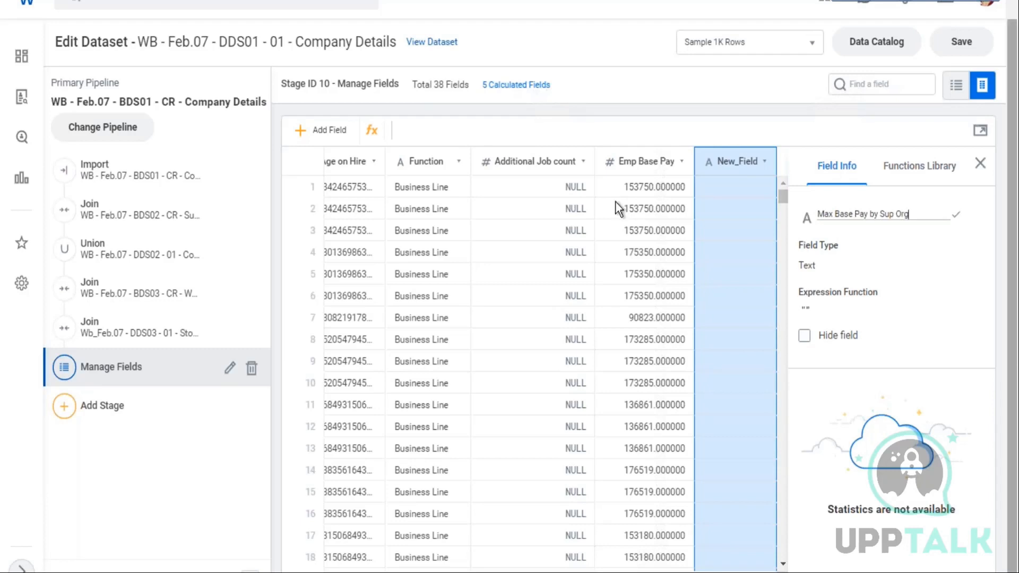
{"action": "key", "text": "Return"}
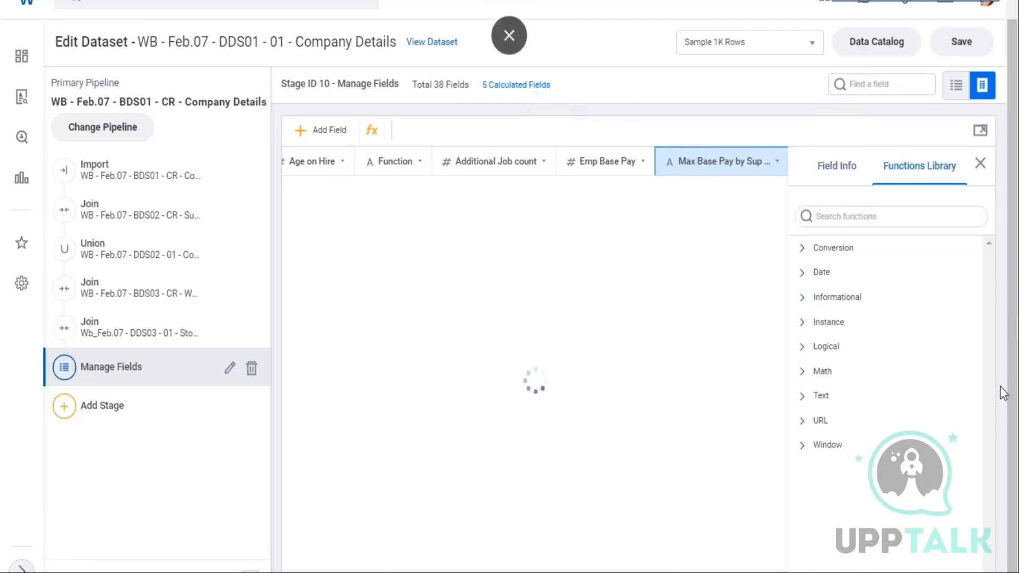
Insert the MAX window function from the Window category and set its argument to [Emp Base Pay]
{"action": "left_click", "coordinate": [804, 445]}
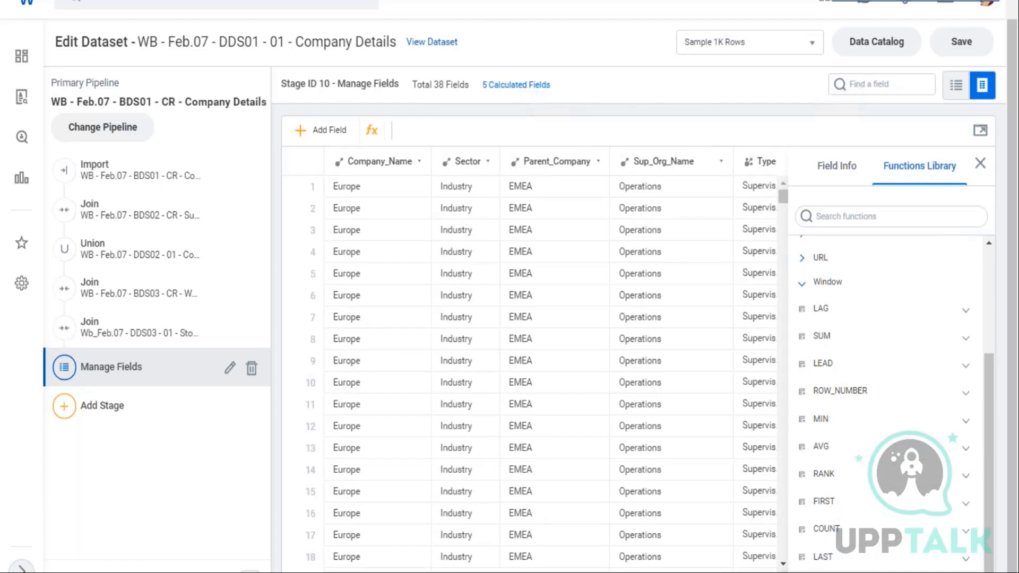
{"action": "left_click", "coordinate": [913, 571]}
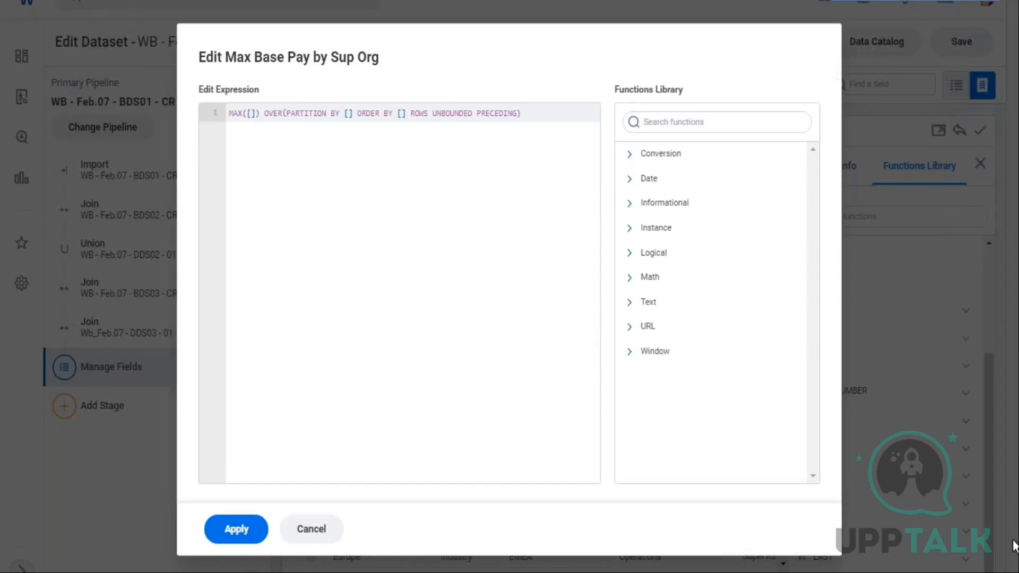
{"action": "type", "text": "emp"}
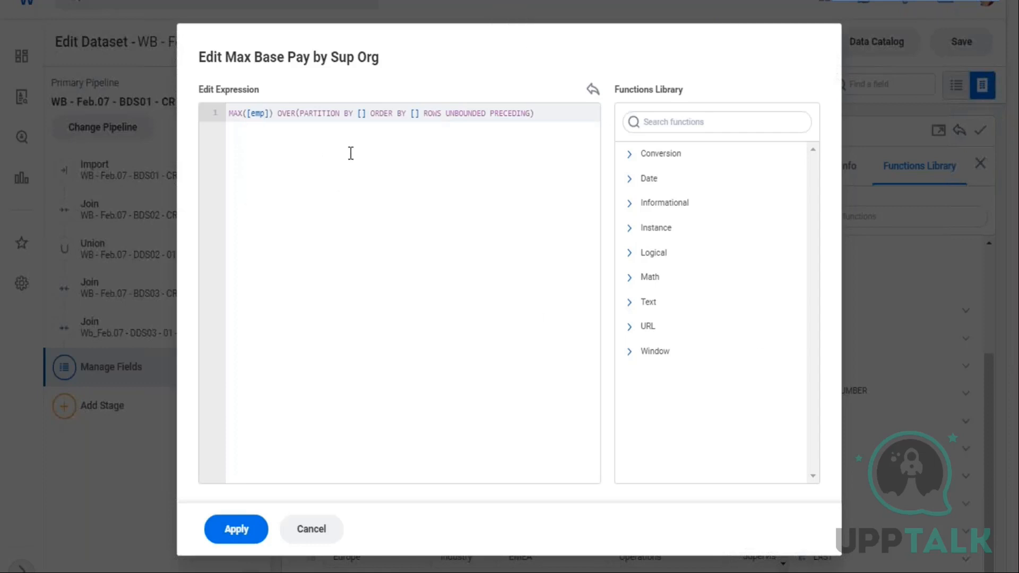
{"action": "key", "text": "BackSpace"}
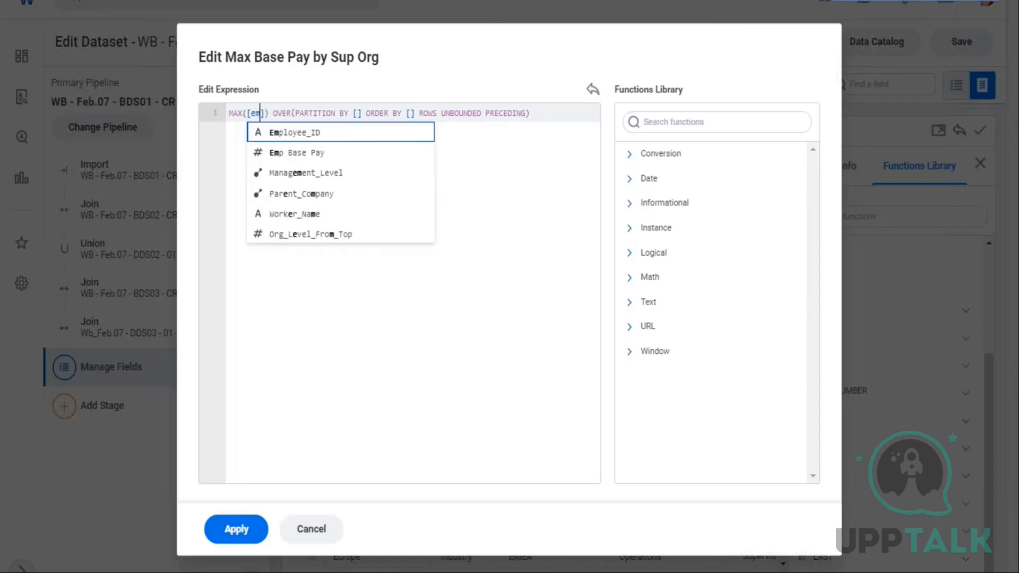
{"action": "left_click", "coordinate": [340, 152]}
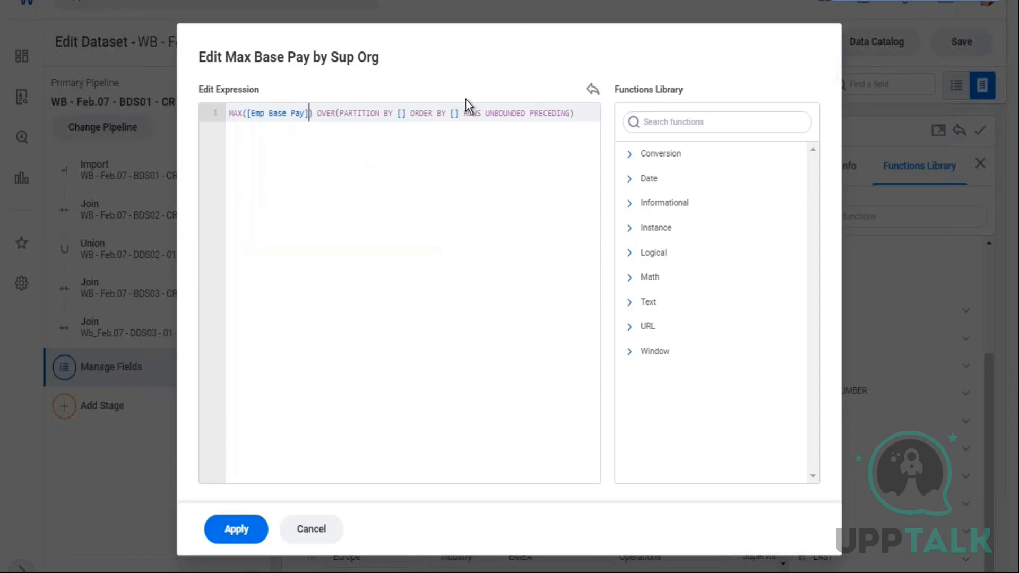
{"action": "key", "text": "Return"}
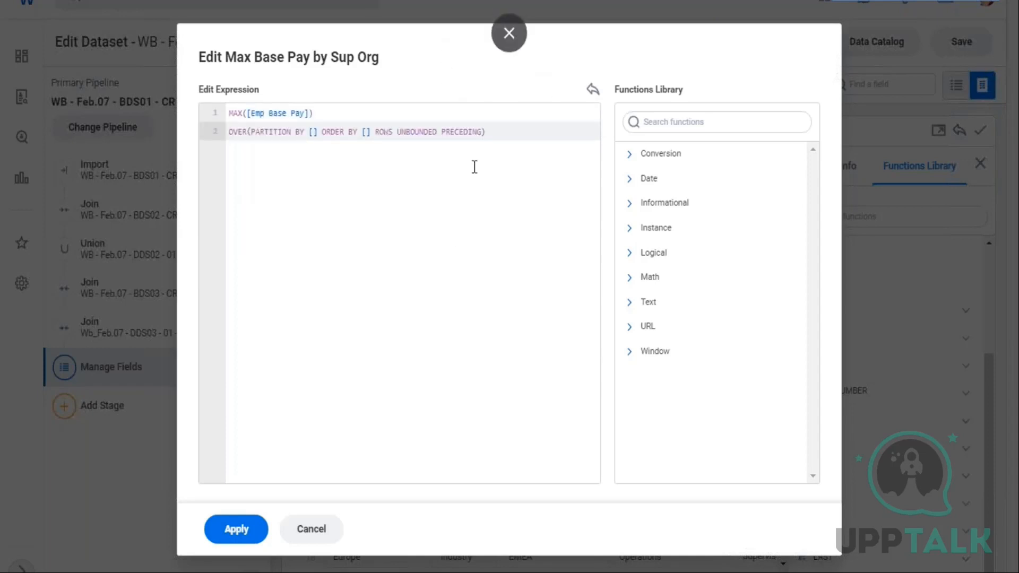
Set the window's PARTITION BY field to [Sup_Org_Name]
{"action": "triple_click", "coordinate": [233, 132]}
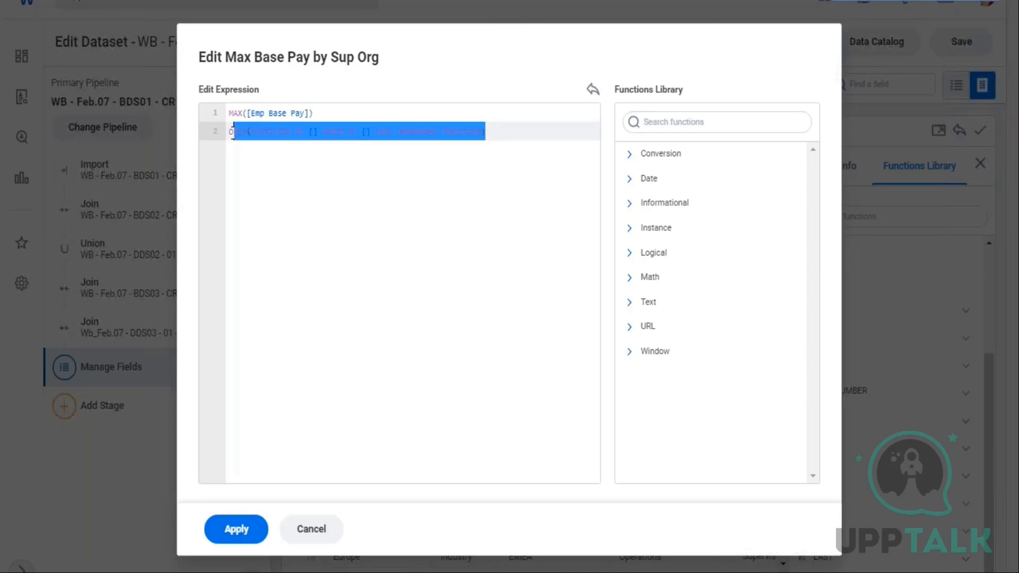
{"action": "left_click_drag", "start_coordinate": [252, 114], "coordinate": [296, 113]}
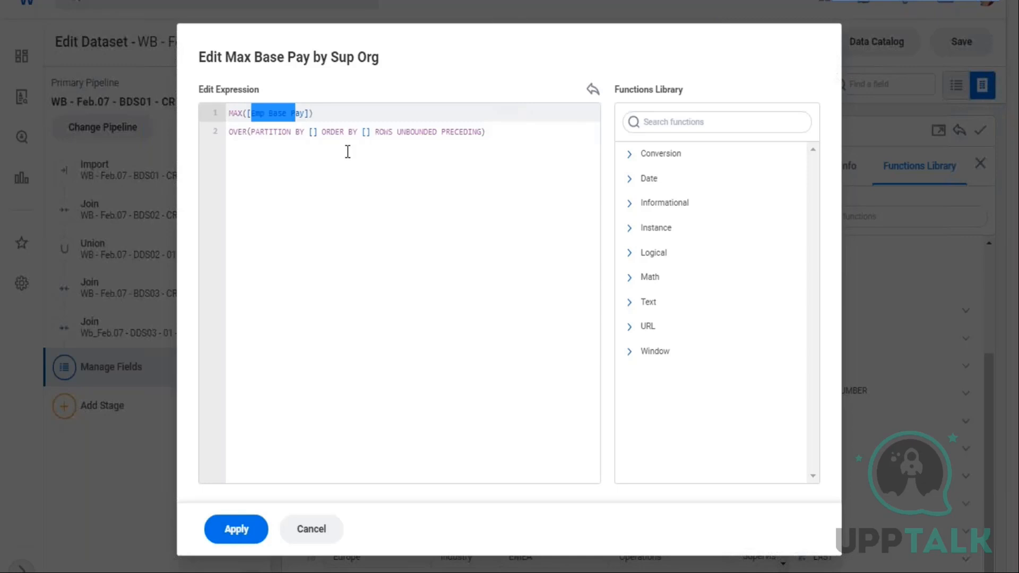
{"action": "left_click", "coordinate": [312, 132]}
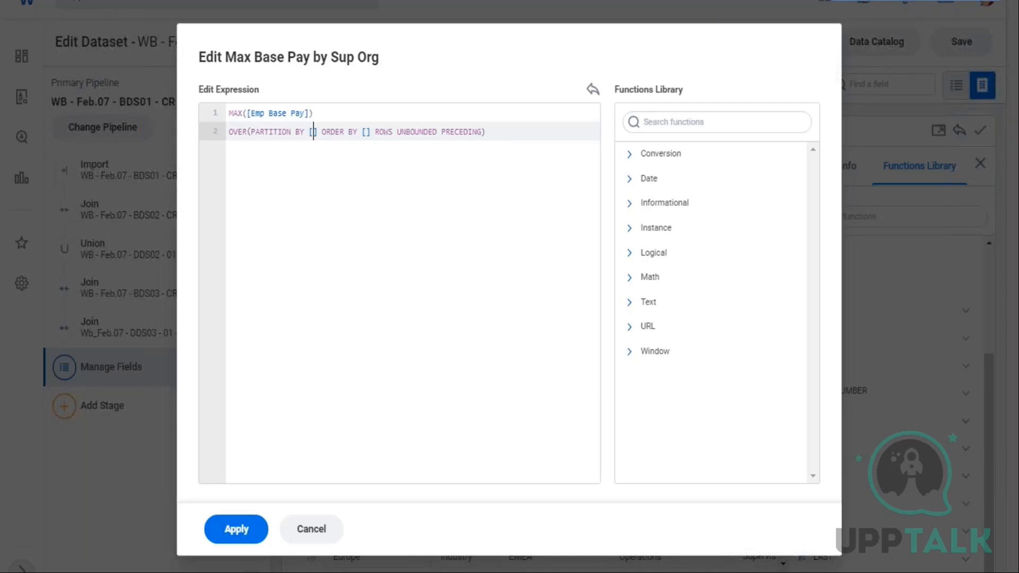
{"action": "type", "text": "su"}
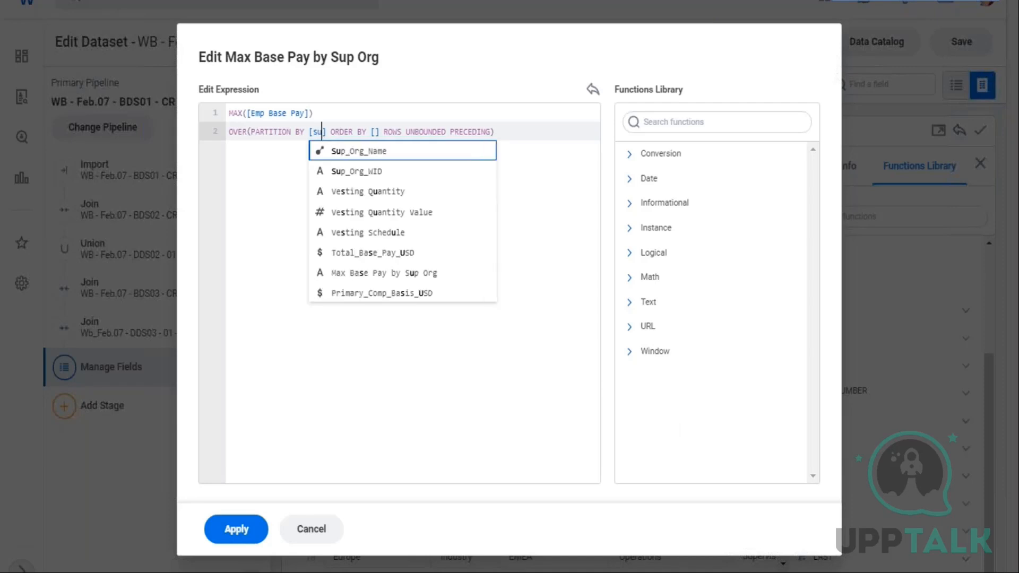
{"action": "left_click", "coordinate": [378, 153]}
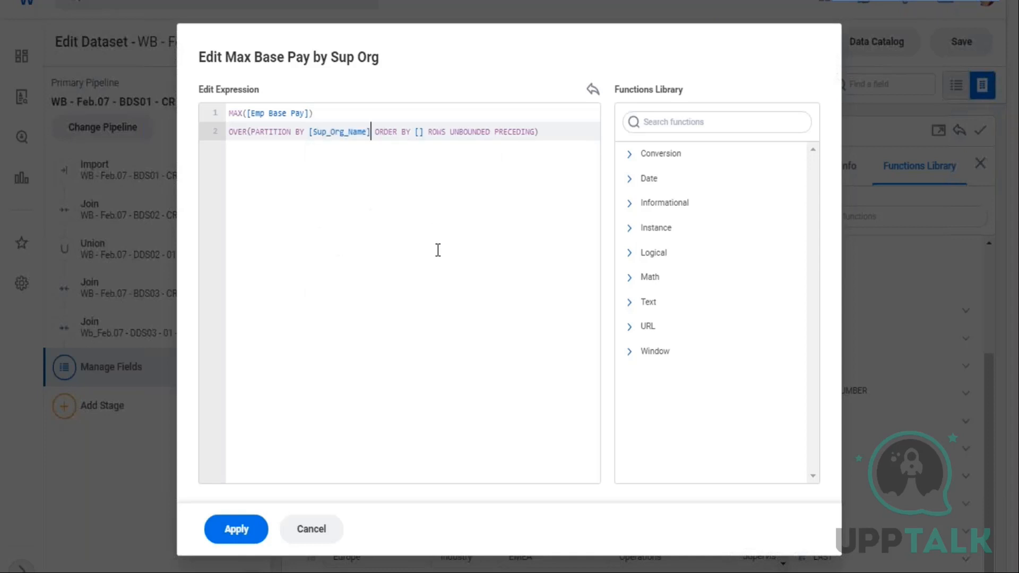
Set the window's ORDER BY to [Emp Base Pay] DESC
{"action": "left_click", "coordinate": [420, 133]}
{"action": "left_click_drag", "start_coordinate": [255, 113], "coordinate": [291, 114]}
{"action": "left_click", "coordinate": [419, 131]}
{"action": "type", "text": "emp"}
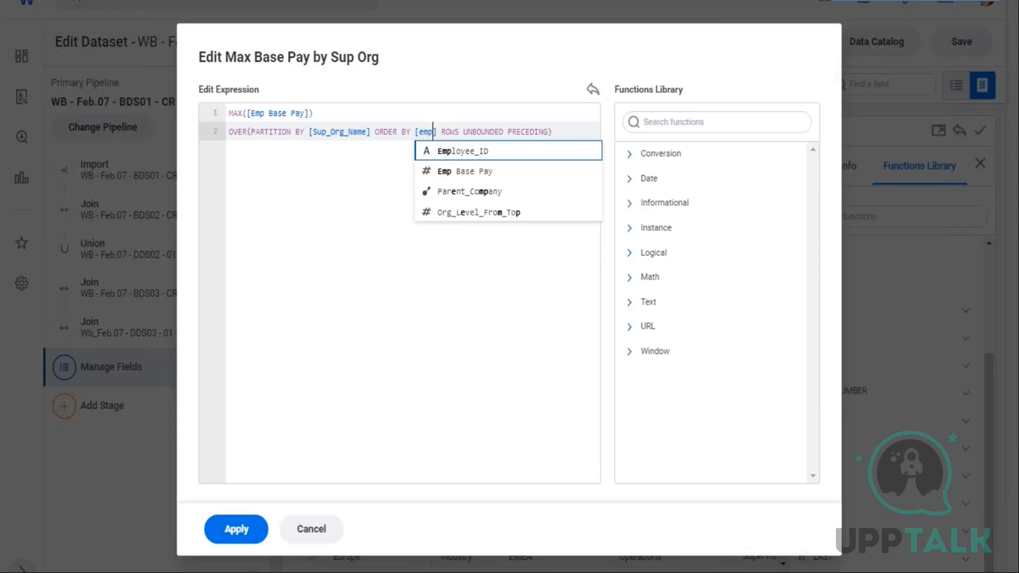
{"action": "left_click", "coordinate": [467, 180]}
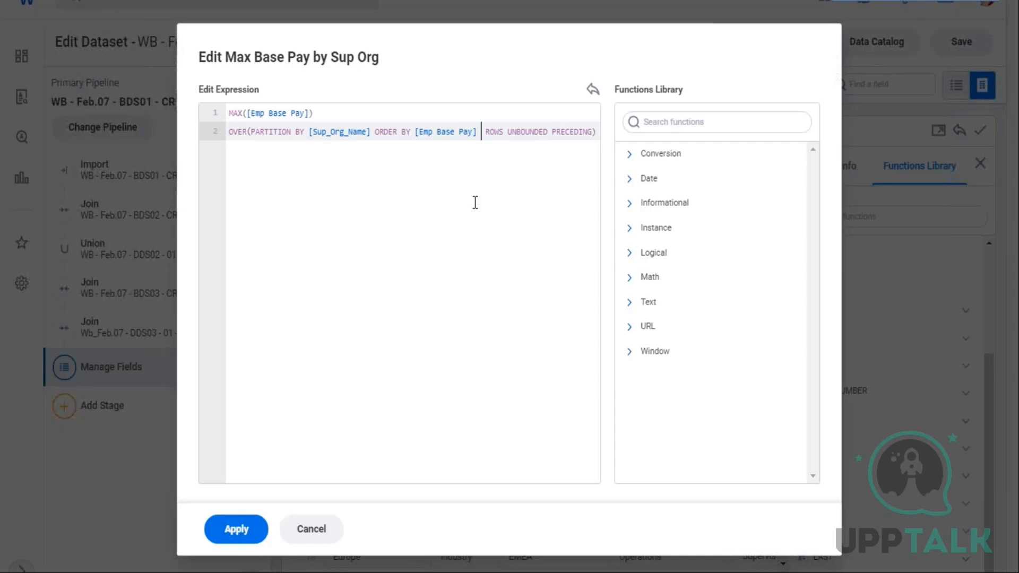
{"action": "type", "text": "DESC"}
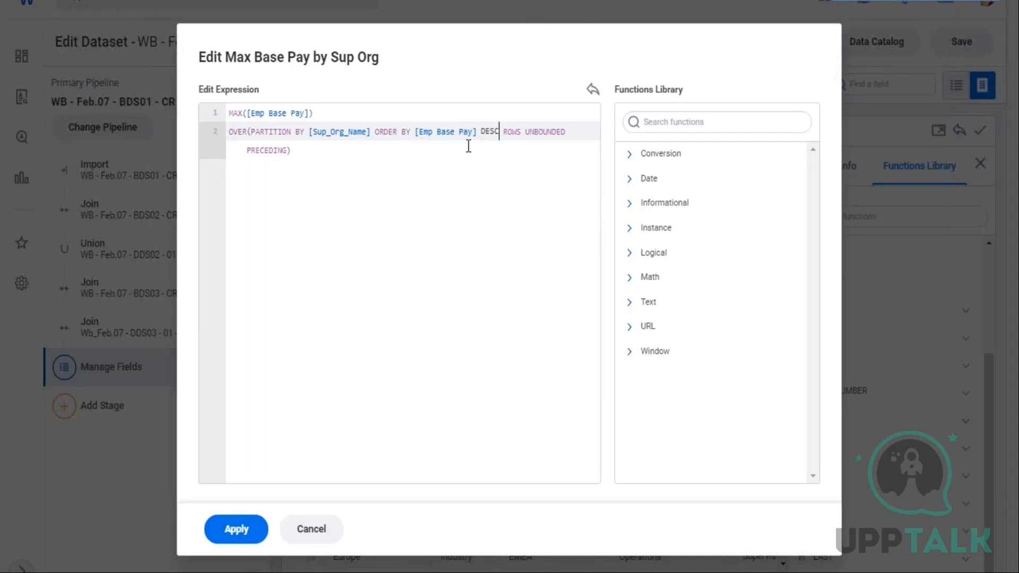
Move DESC ROWS UNBOUNDED PRECEDING onto its own line and apply the expression
{"action": "key", "text": "Left"}
{"action": "key", "text": "Left"}
{"action": "key", "text": "Left"}
{"action": "key", "text": "Left"}
{"action": "key", "text": "Return"}
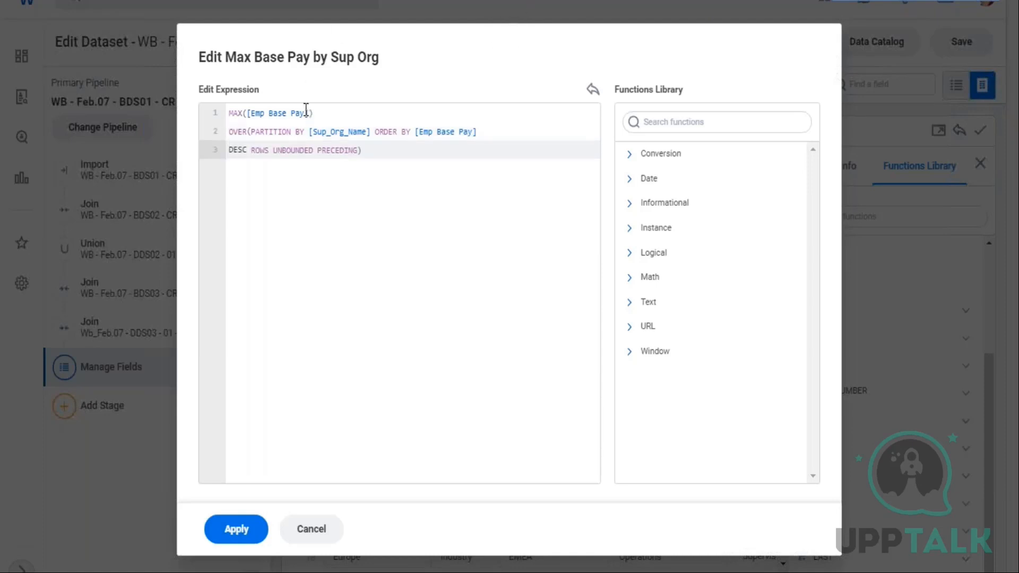
{"action": "left_click_drag", "start_coordinate": [306, 113], "coordinate": [358, 126]}
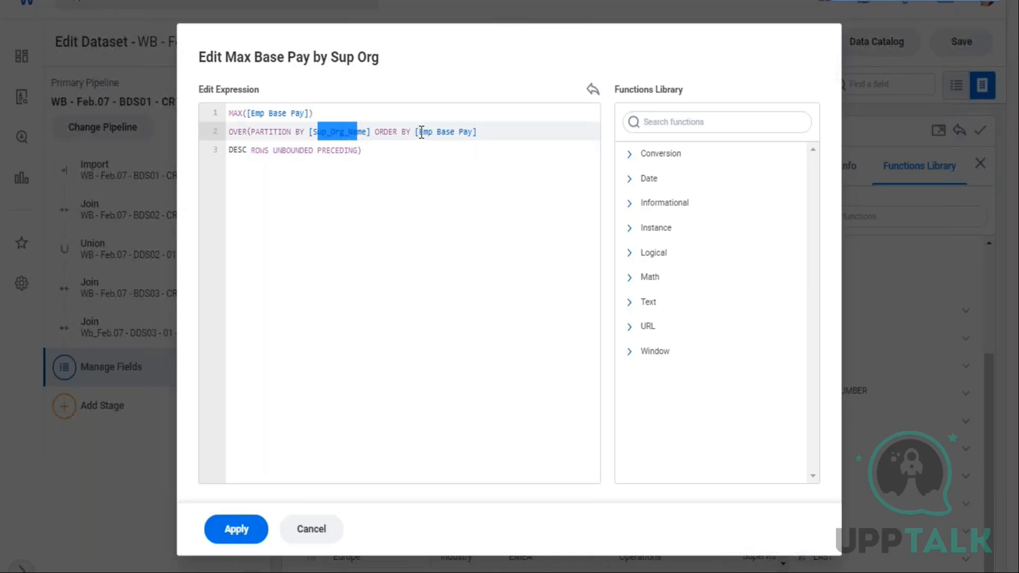
{"action": "left_click_drag", "start_coordinate": [421, 132], "coordinate": [463, 137]}
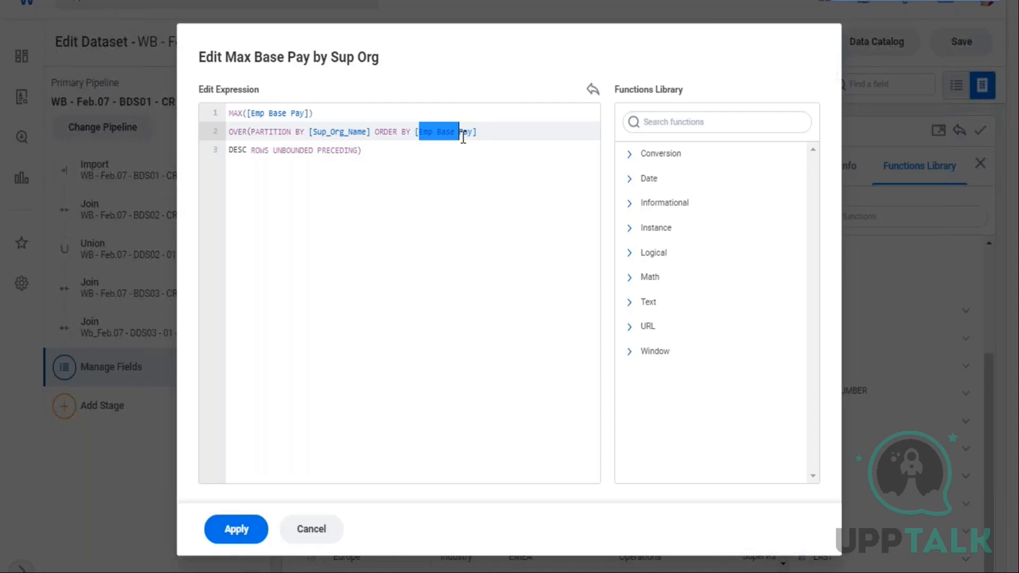
{"action": "double_click", "coordinate": [247, 151]}
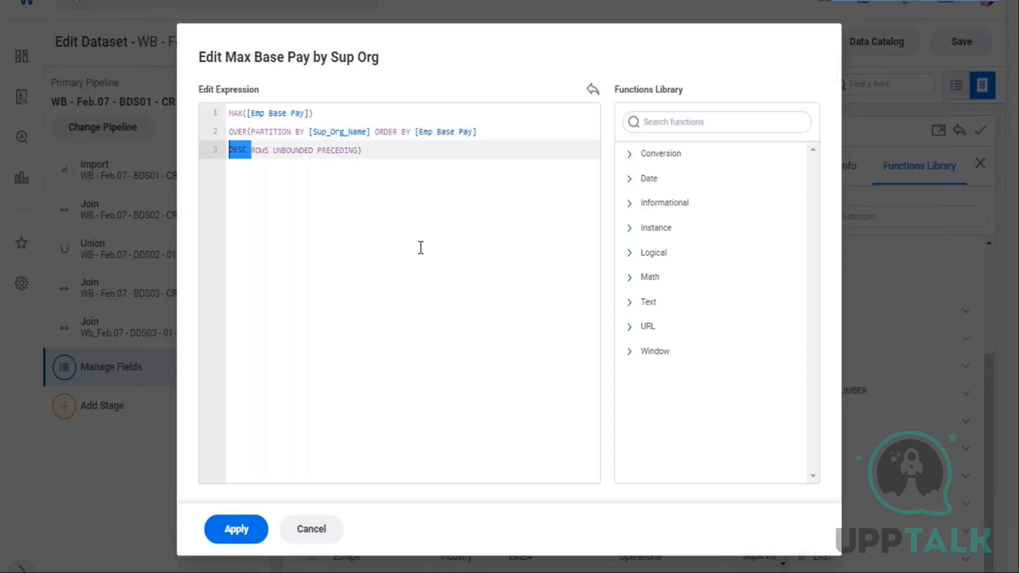
{"action": "left_click", "coordinate": [237, 532]}
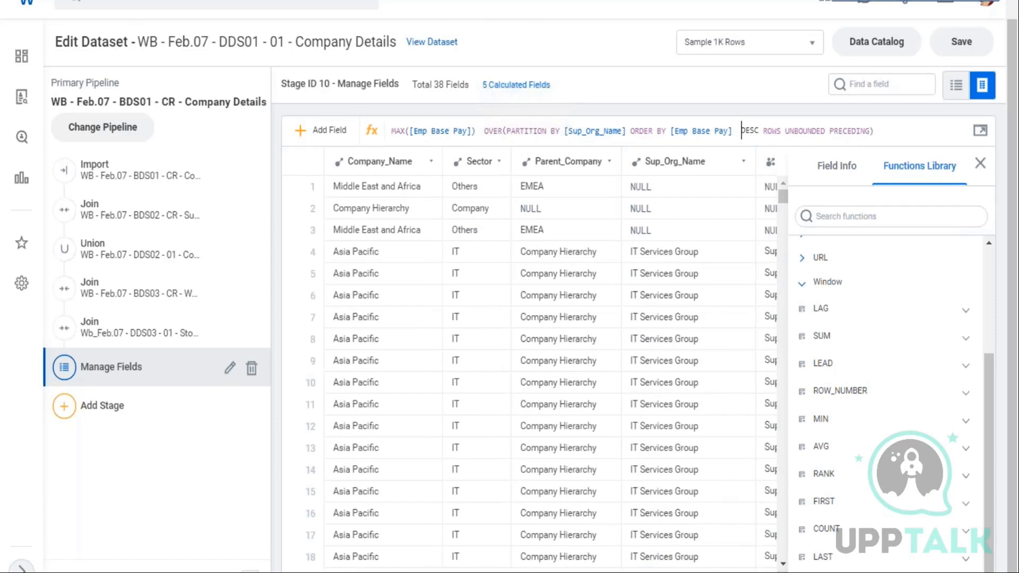
Scroll through the grid to examine the new Max Base Pay by Sup Org column
{"action": "scroll", "coordinate": [550, 361], "scroll_direction": "right", "scroll_amount": 10}
{"action": "scroll", "coordinate": [551, 361], "scroll_direction": "right", "scroll_amount": 10}
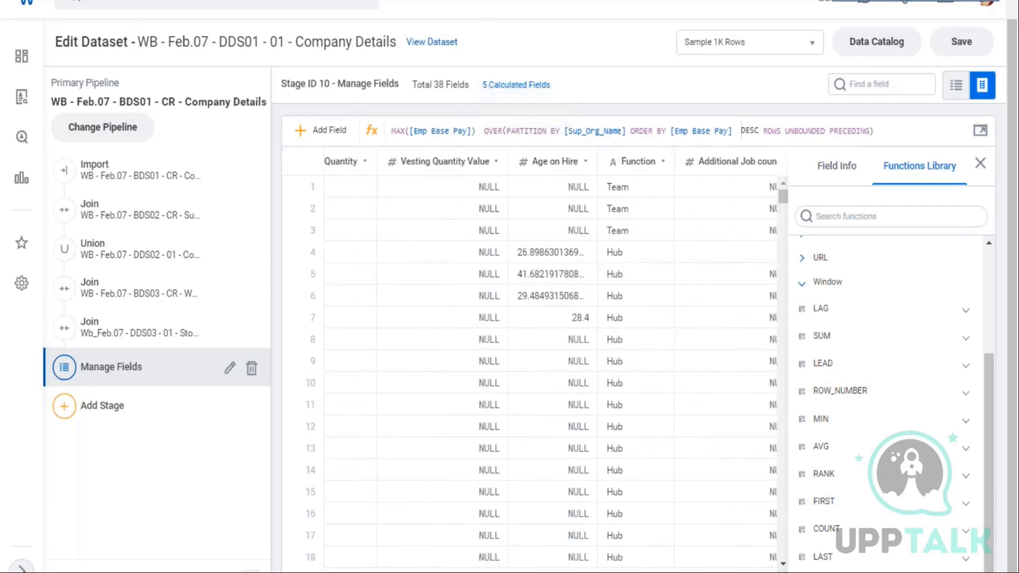
{"action": "scroll", "coordinate": [551, 361], "scroll_direction": "right", "scroll_amount": 5}
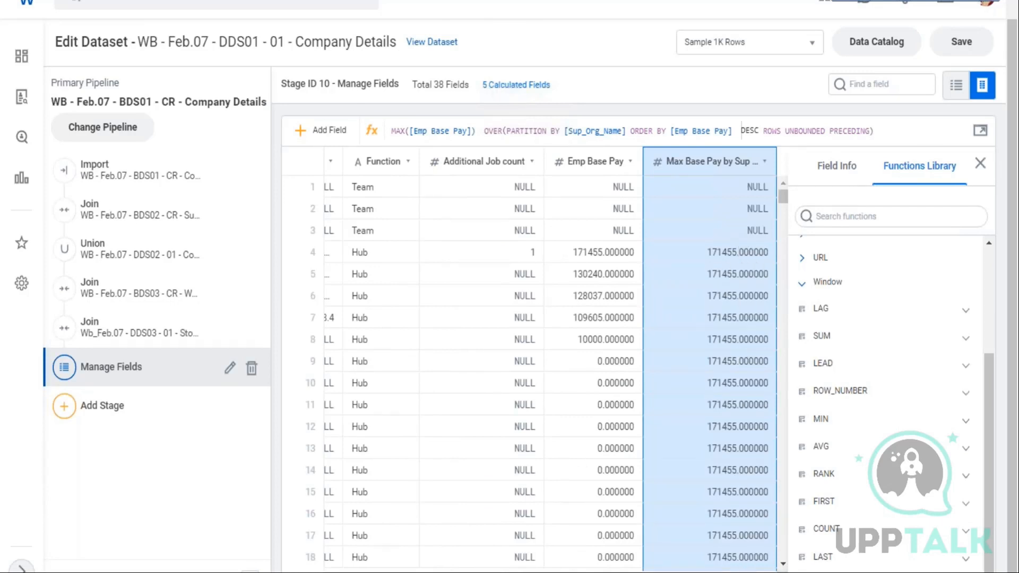
{"action": "scroll", "coordinate": [551, 361], "scroll_direction": "right", "scroll_amount": 15}
{"action": "scroll", "coordinate": [550, 361], "scroll_direction": "left", "scroll_amount": 20}
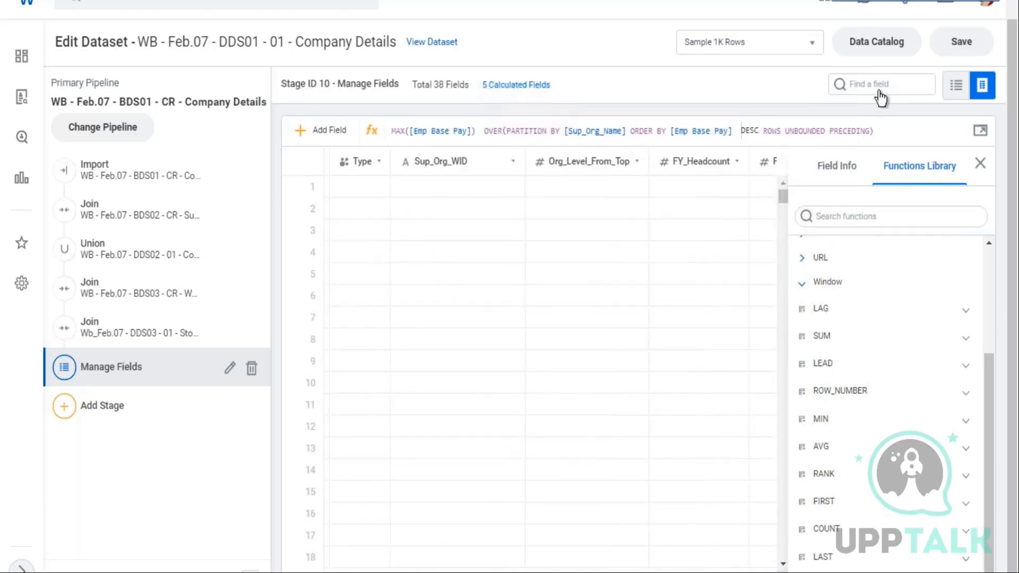
Find the Sup_Org_Name field and compare its groups with the Max Base Pay by Sup Org values
{"action": "left_click", "coordinate": [849, 84]}
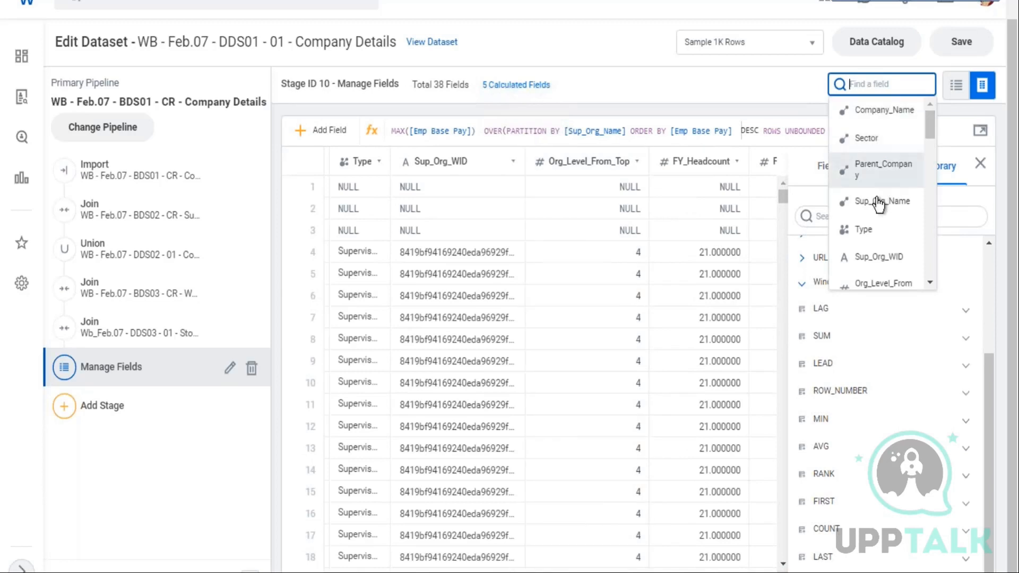
{"action": "left_click", "coordinate": [883, 201]}
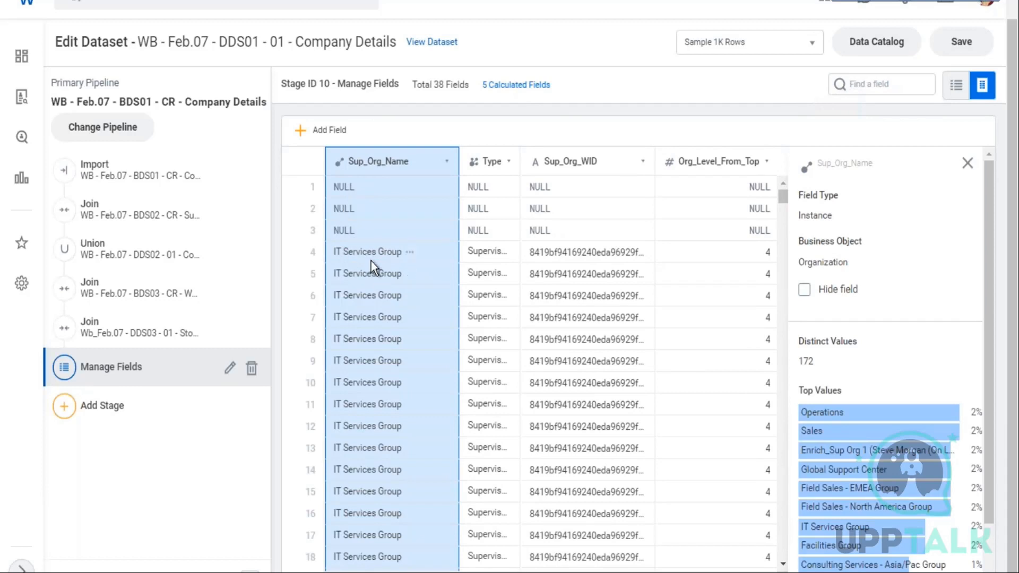
{"action": "scroll", "coordinate": [371, 261], "scroll_direction": "down", "scroll_amount": 3}
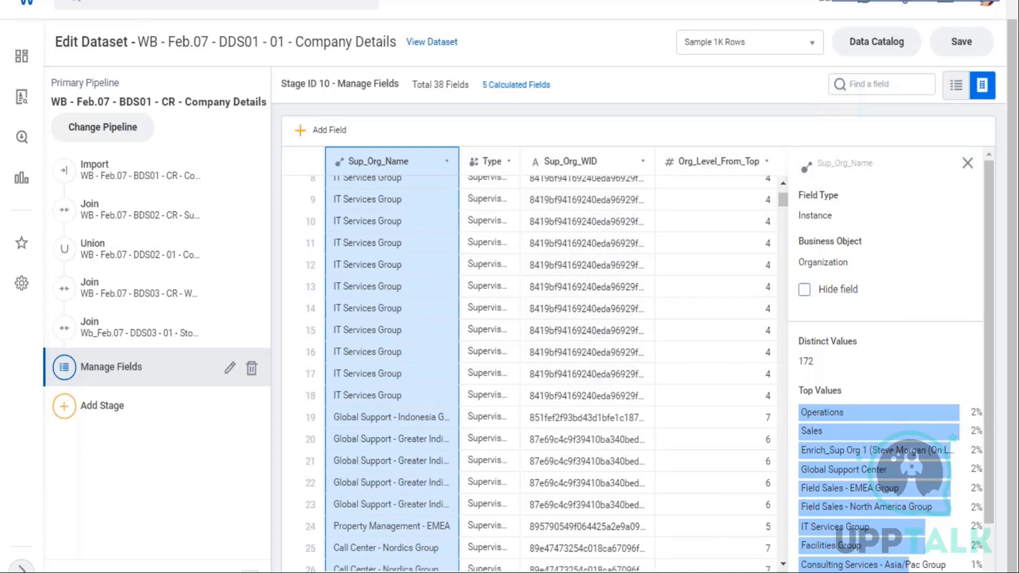
{"action": "scroll", "coordinate": [531, 371], "scroll_direction": "right", "scroll_amount": 10}
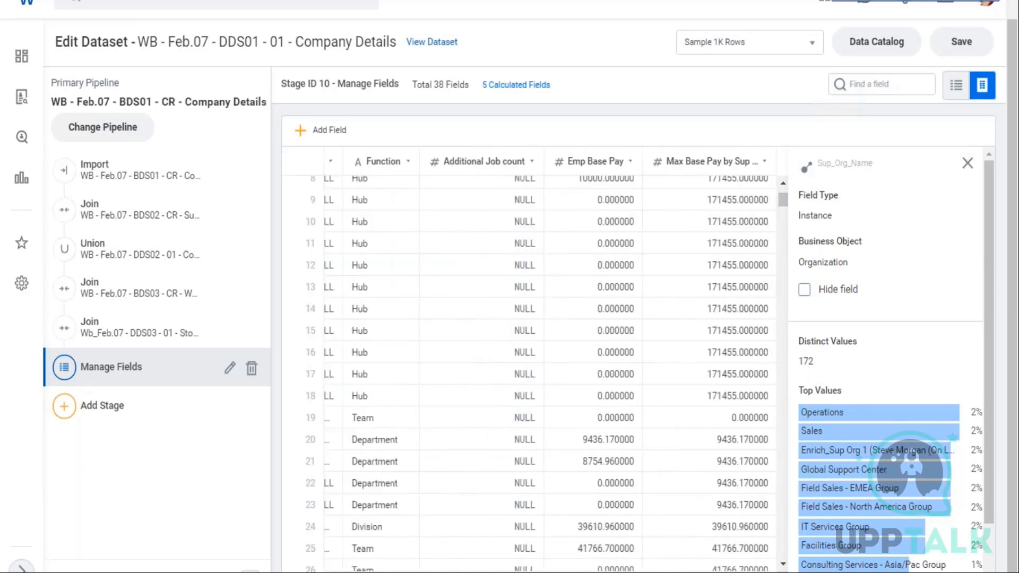
{"action": "left_click", "coordinate": [784, 188]}
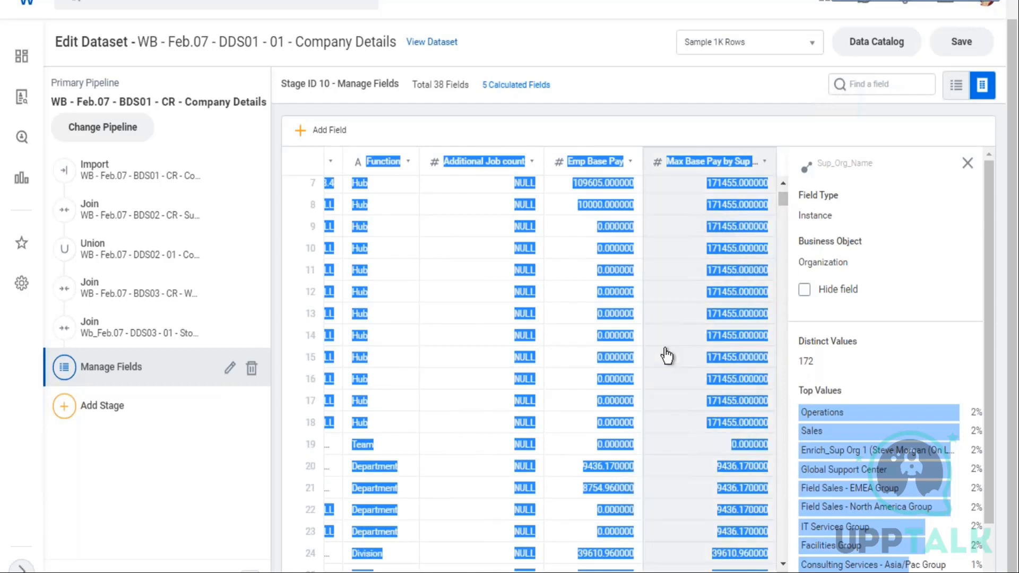
{"action": "scroll", "coordinate": [674, 321], "scroll_direction": "up", "scroll_amount": 3}
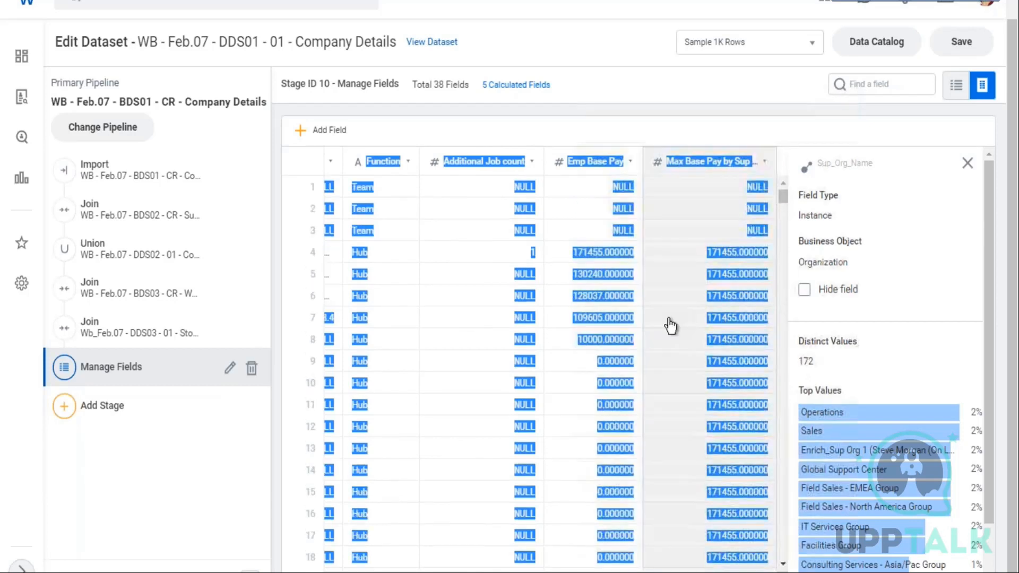
{"action": "left_click", "coordinate": [732, 232]}
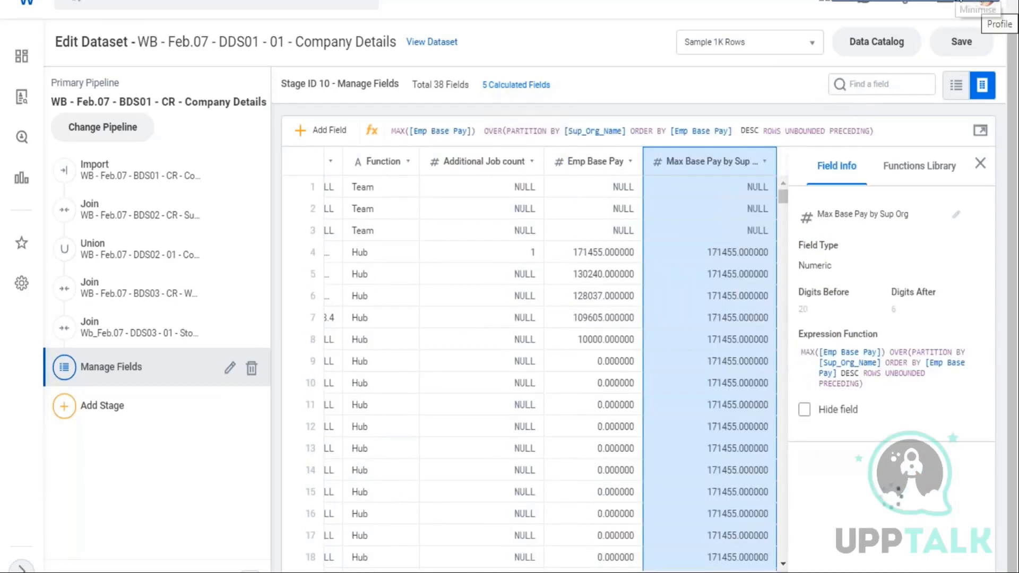
{"action": "left_click", "coordinate": [958, 1]}
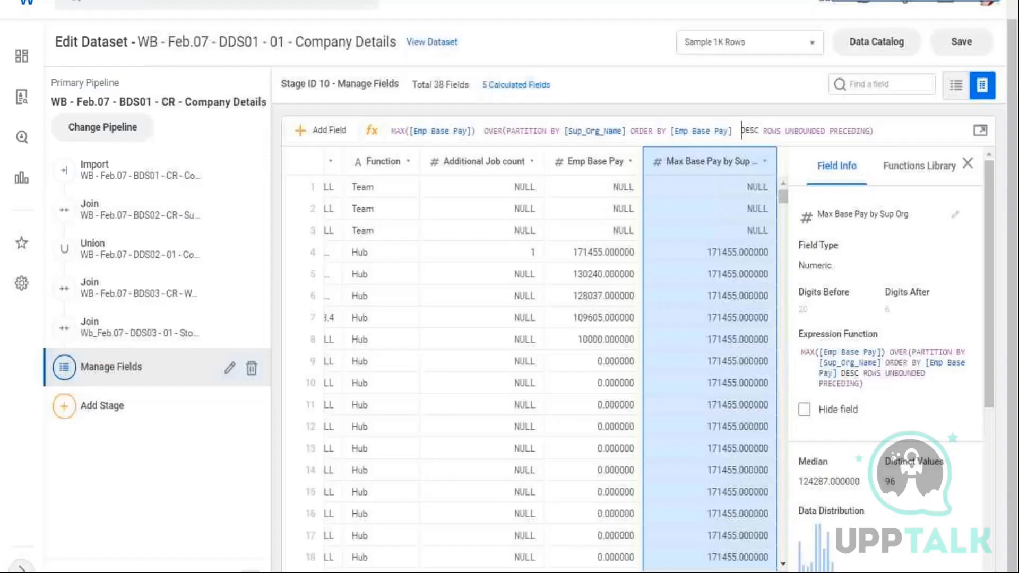
Add [Gender] as a second PARTITION BY field after [Sup_Org_Name] in the Max Base Pay by Sup Org expression and apply it
{"action": "left_click", "coordinate": [626, 131]}
{"action": "type", "text": ",["}
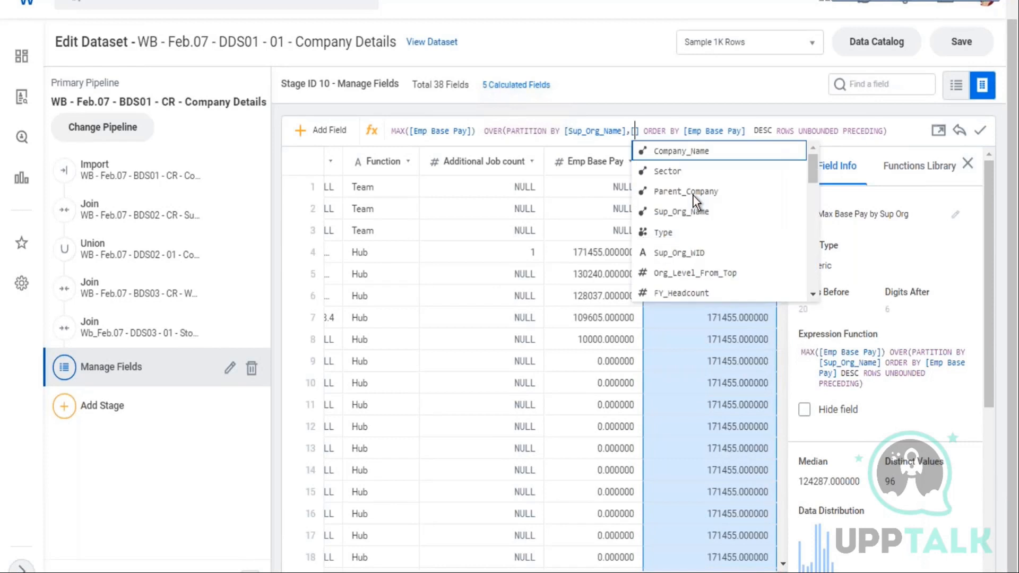
{"action": "type", "text": "ge"}
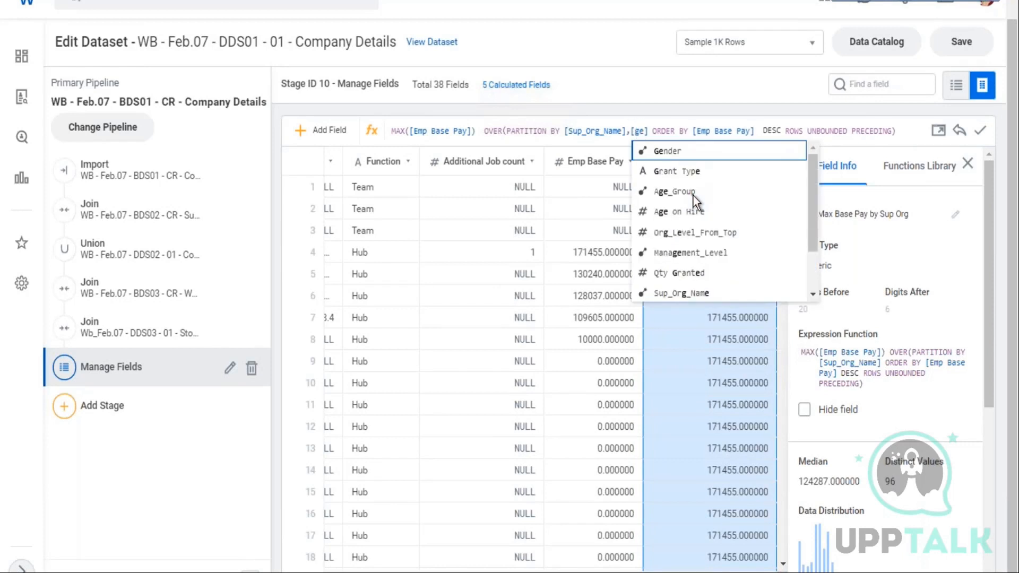
{"action": "left_click", "coordinate": [667, 149]}
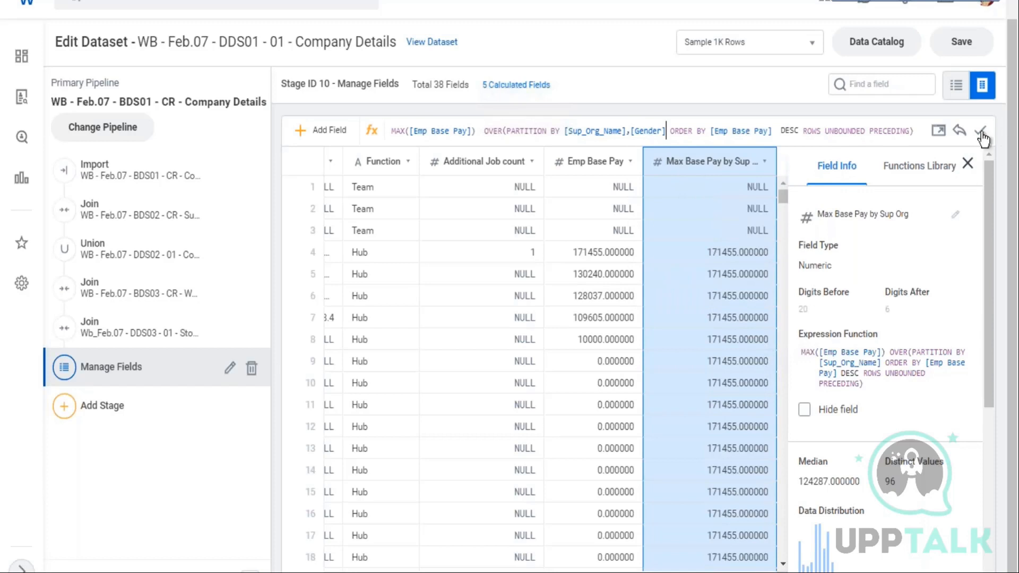
{"action": "key", "text": "Return"}
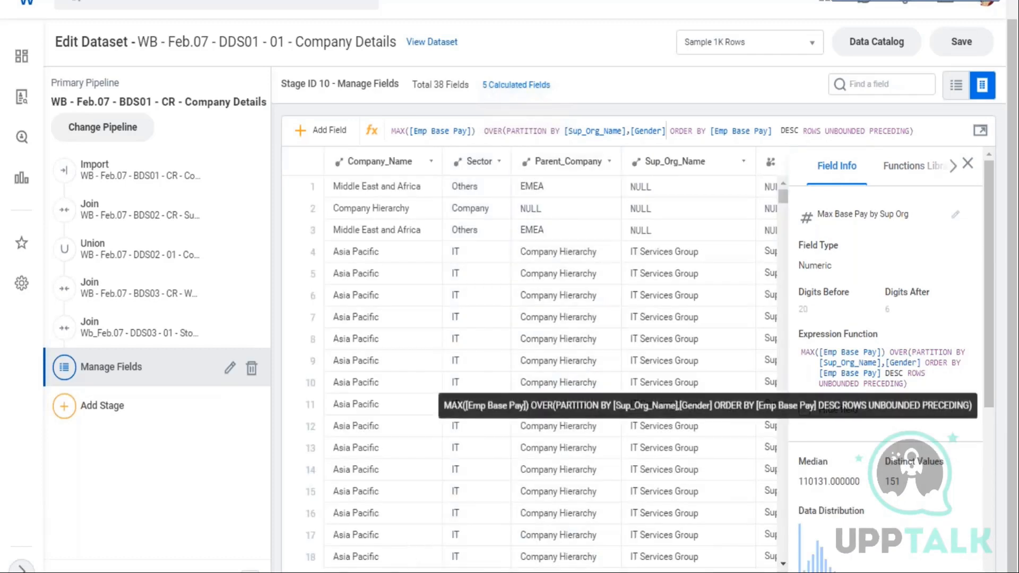
Scroll across the grid to examine the recalculated Max Base Pay by Sup Org values against Emp Base Pay
{"action": "scroll", "coordinate": [551, 361], "scroll_direction": "right", "scroll_amount": 1}
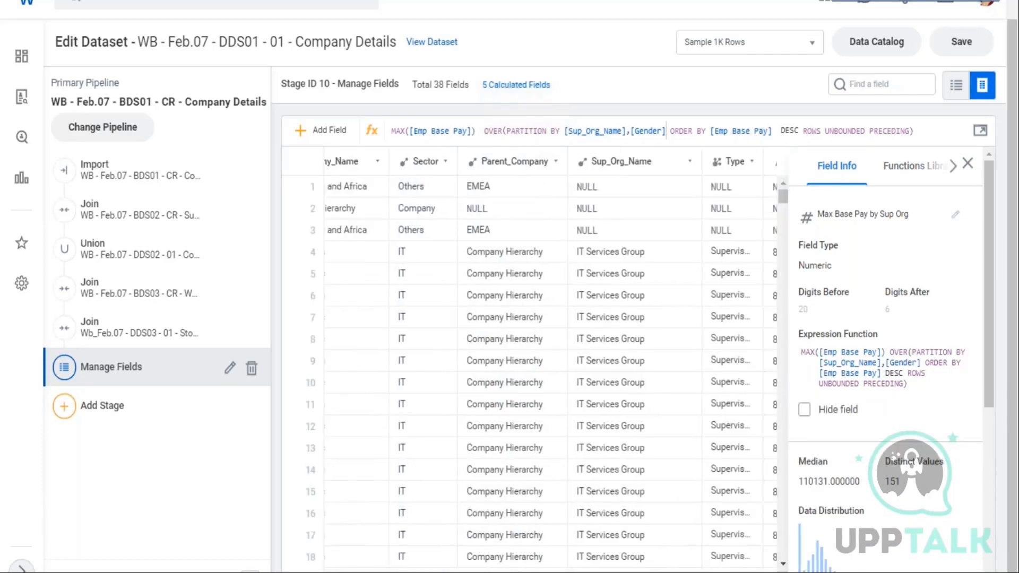
{"action": "scroll", "coordinate": [531, 361], "scroll_direction": "right", "scroll_amount": 10}
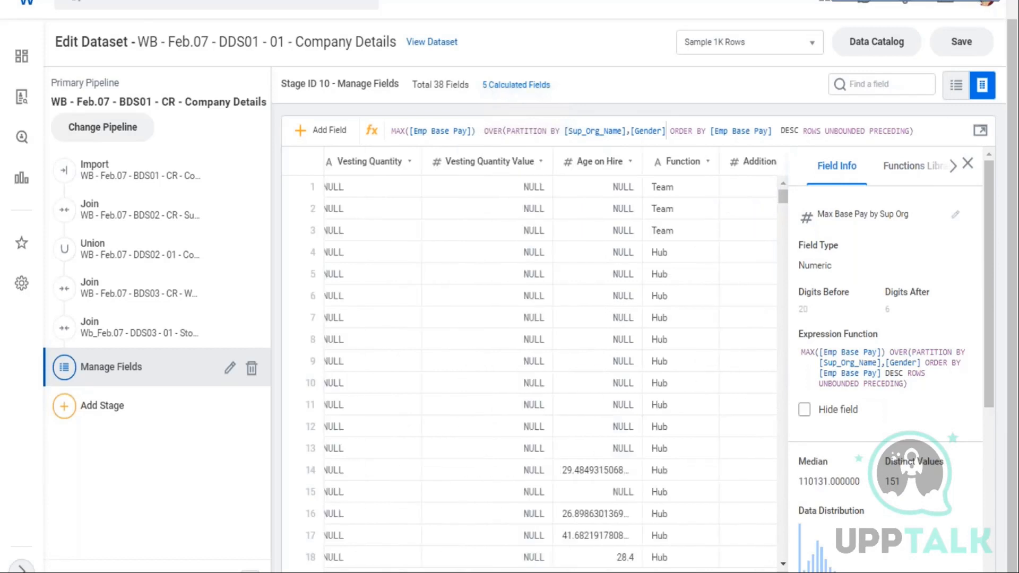
{"action": "scroll", "coordinate": [531, 361], "scroll_direction": "right", "scroll_amount": 5}
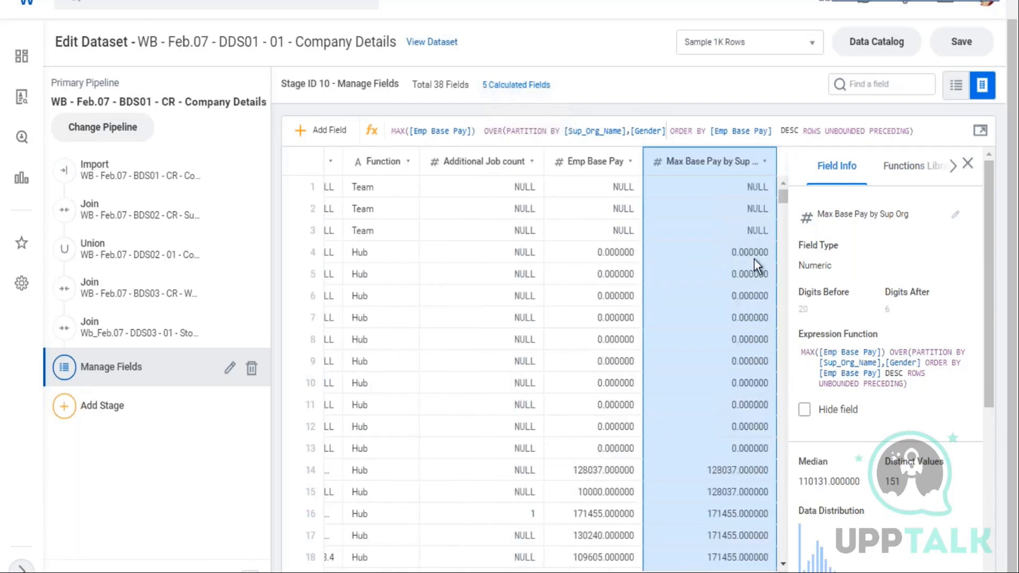
{"action": "scroll", "coordinate": [782, 422], "scroll_direction": "down", "scroll_amount": 2}
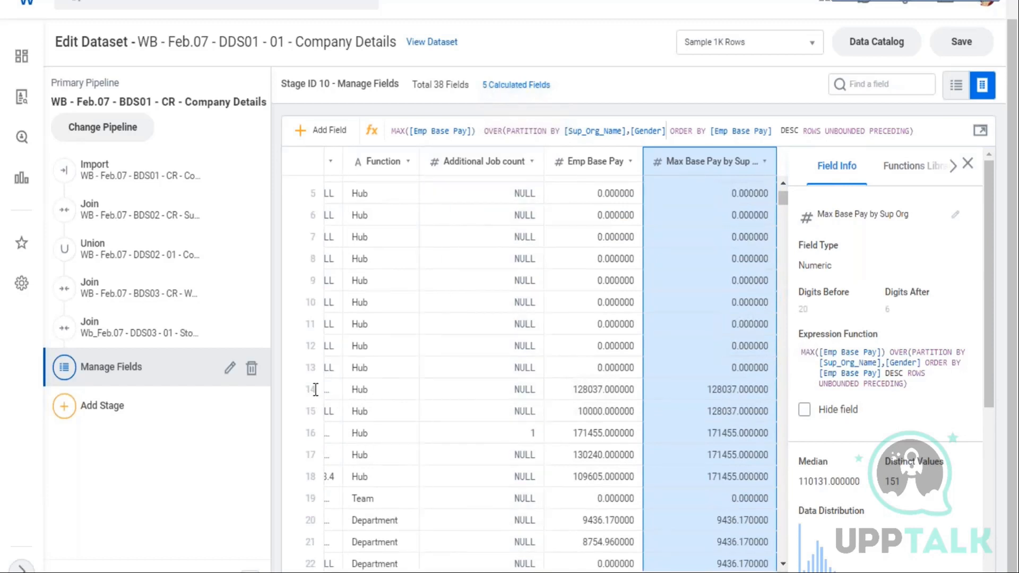
Use the field finder to jump to the Sup_Org_Name and Gender fields and inspect their values
{"action": "left_click", "coordinate": [864, 90]}
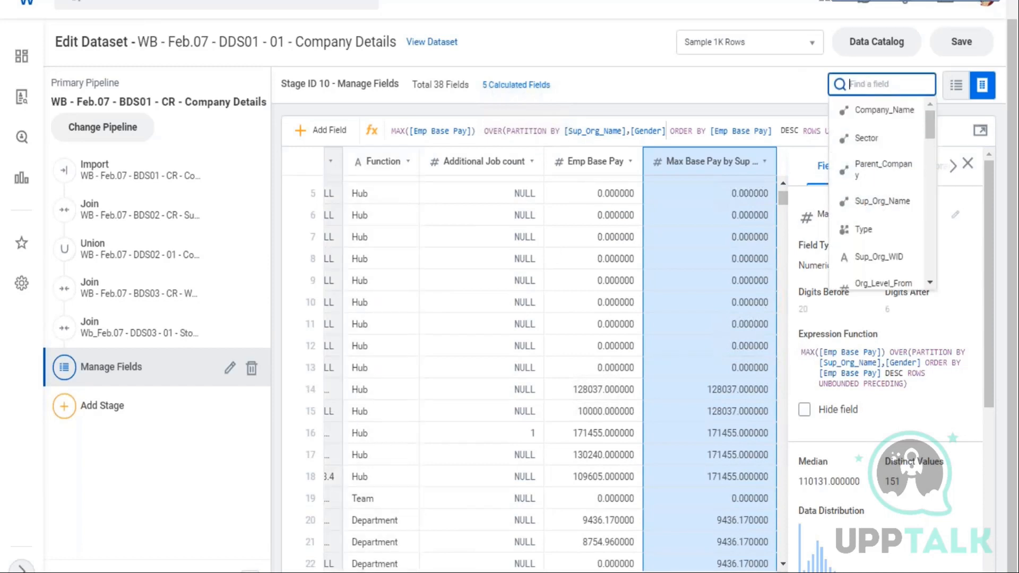
{"action": "left_click", "coordinate": [883, 201]}
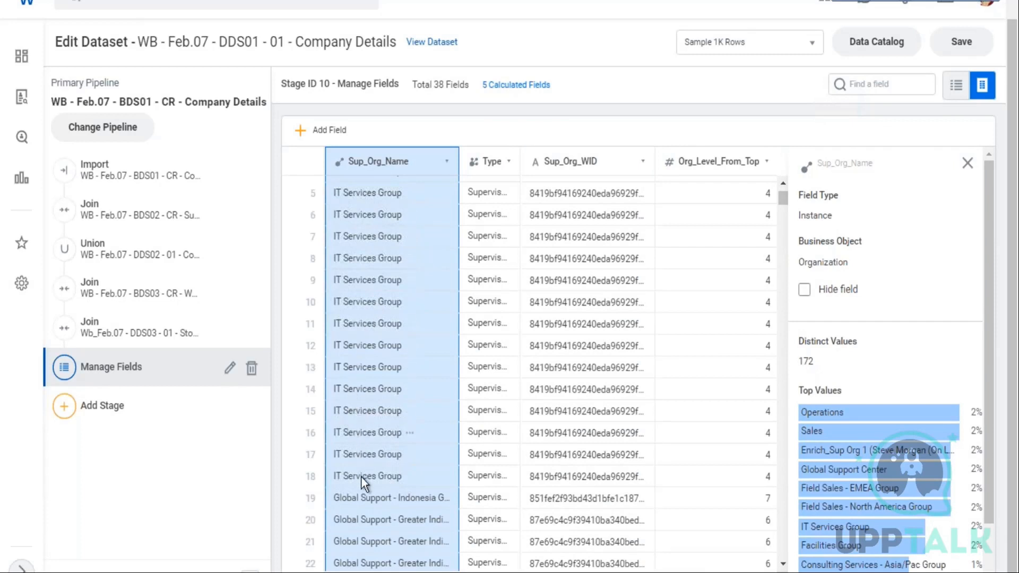
{"action": "left_click", "coordinate": [860, 85]}
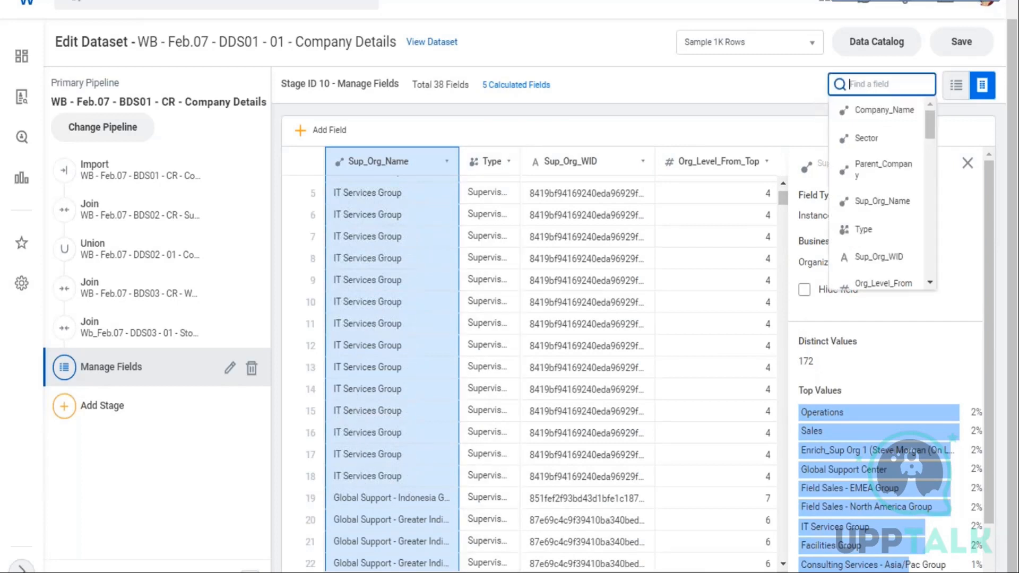
{"action": "scroll", "coordinate": [881, 202], "scroll_direction": "down", "scroll_amount": 2}
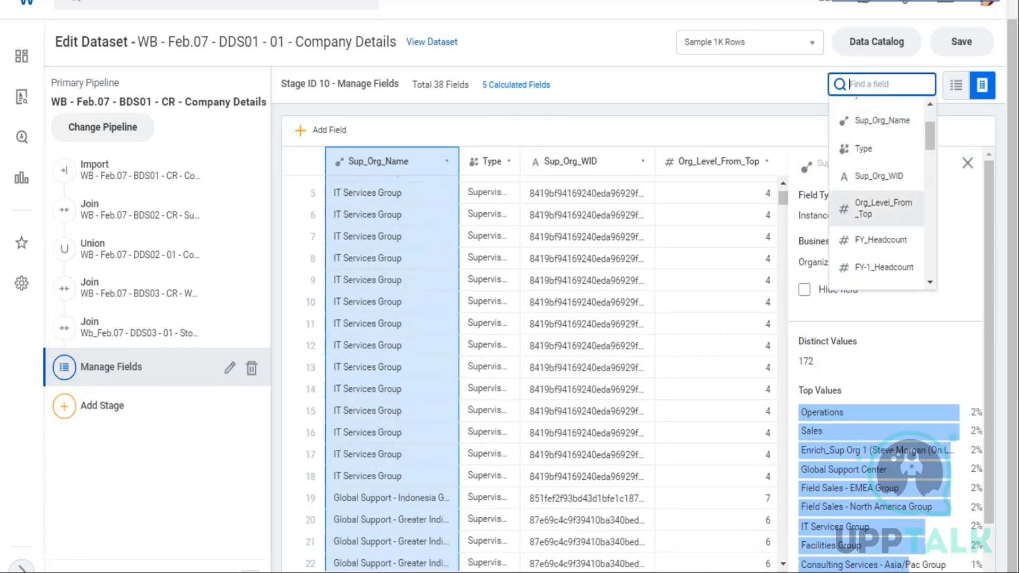
{"action": "scroll", "coordinate": [909, 202], "scroll_direction": "down", "scroll_amount": 5}
{"action": "scroll", "coordinate": [909, 201], "scroll_direction": "down", "scroll_amount": 5}
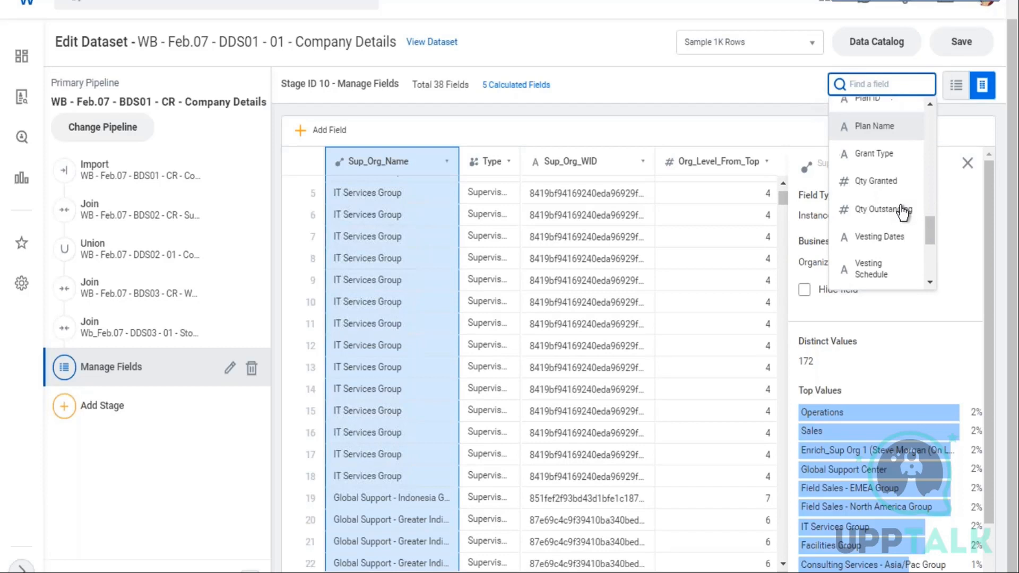
{"action": "scroll", "coordinate": [898, 204], "scroll_direction": "down", "scroll_amount": 5}
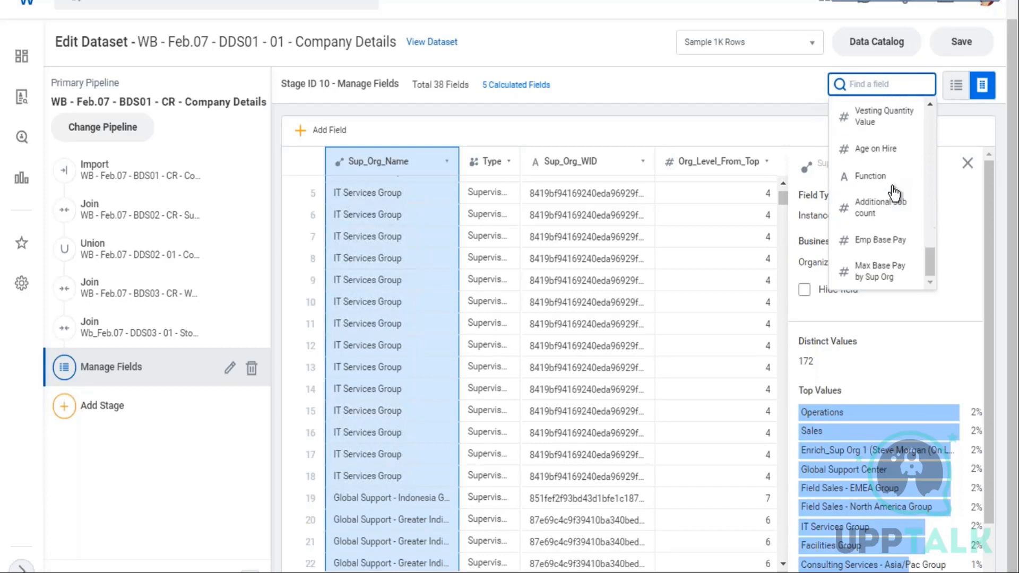
{"action": "scroll", "coordinate": [906, 211], "scroll_direction": "up", "scroll_amount": 3}
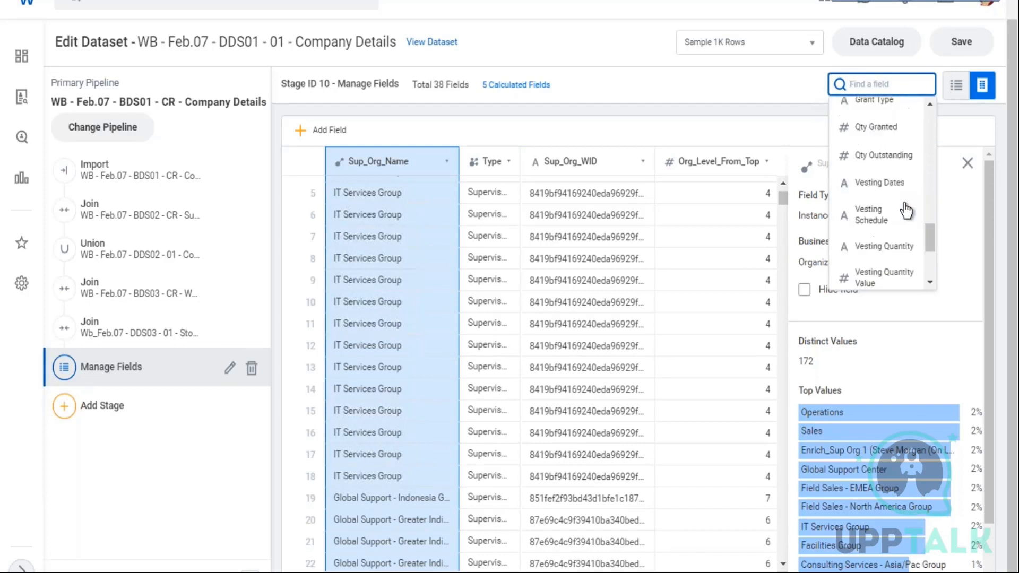
{"action": "scroll", "coordinate": [906, 211], "scroll_direction": "up", "scroll_amount": 5}
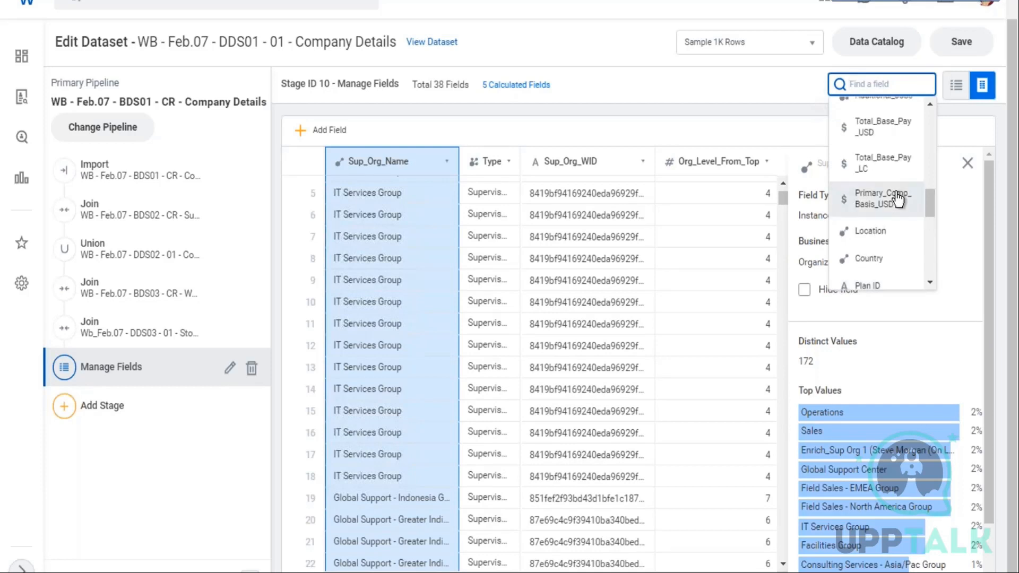
{"action": "scroll", "coordinate": [897, 199], "scroll_direction": "up", "scroll_amount": 5}
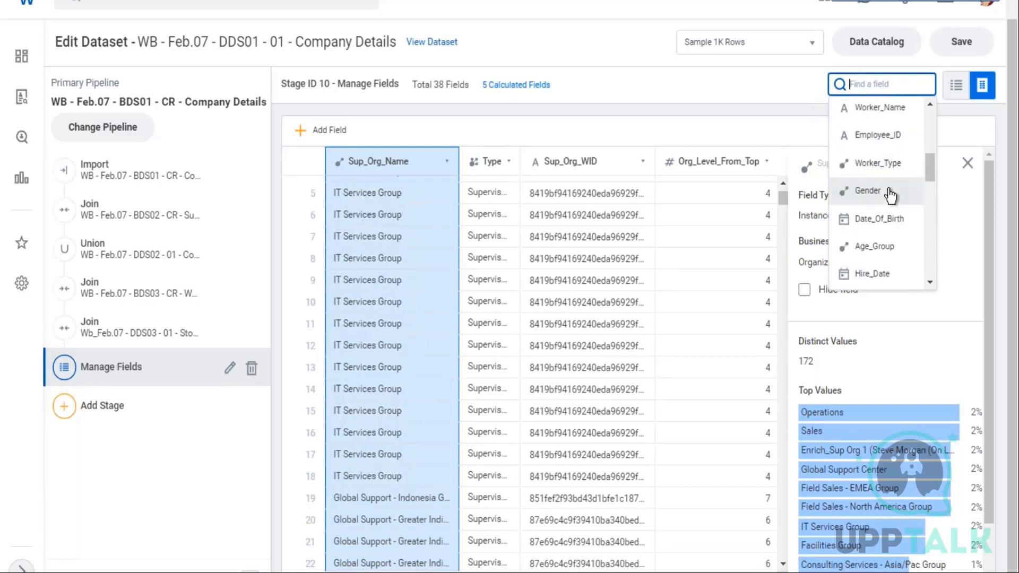
{"action": "left_click", "coordinate": [868, 190]}
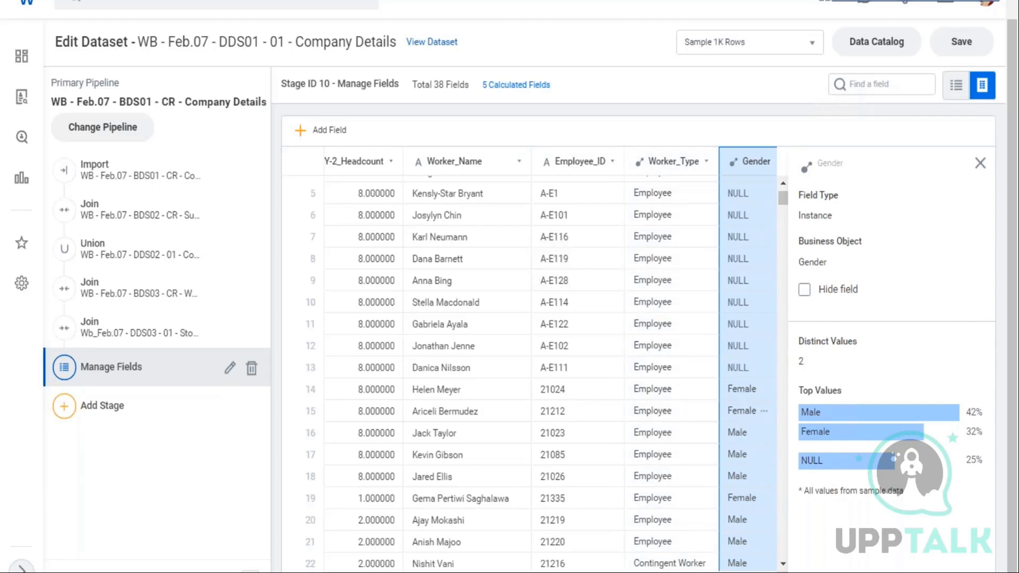
Return to the Emp Base Pay column, inspect its expression, and open the Functions Library
{"action": "scroll", "coordinate": [744, 403], "scroll_direction": "right", "scroll_amount": 10}
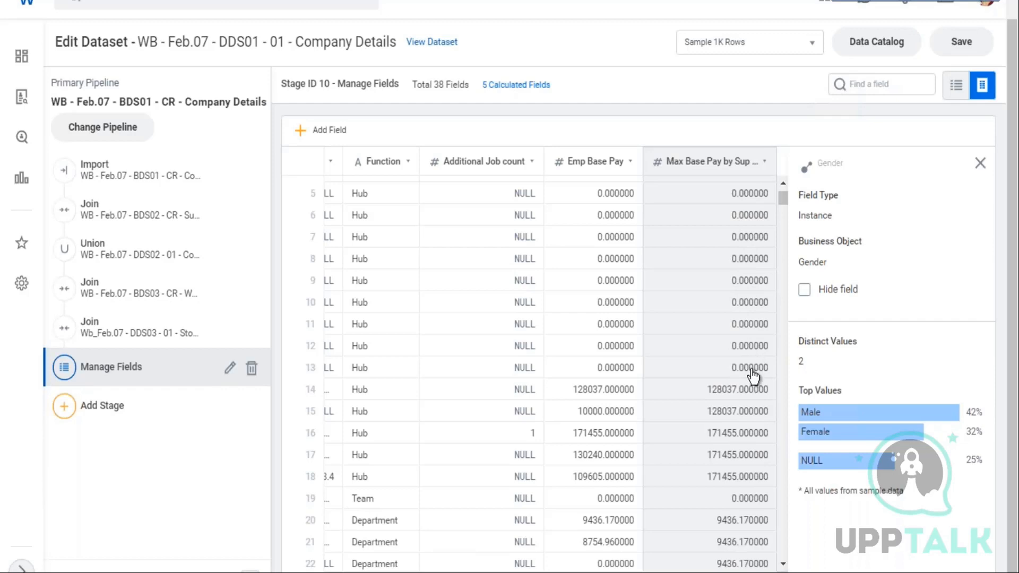
{"action": "scroll", "coordinate": [725, 374], "scroll_direction": "down", "scroll_amount": 15}
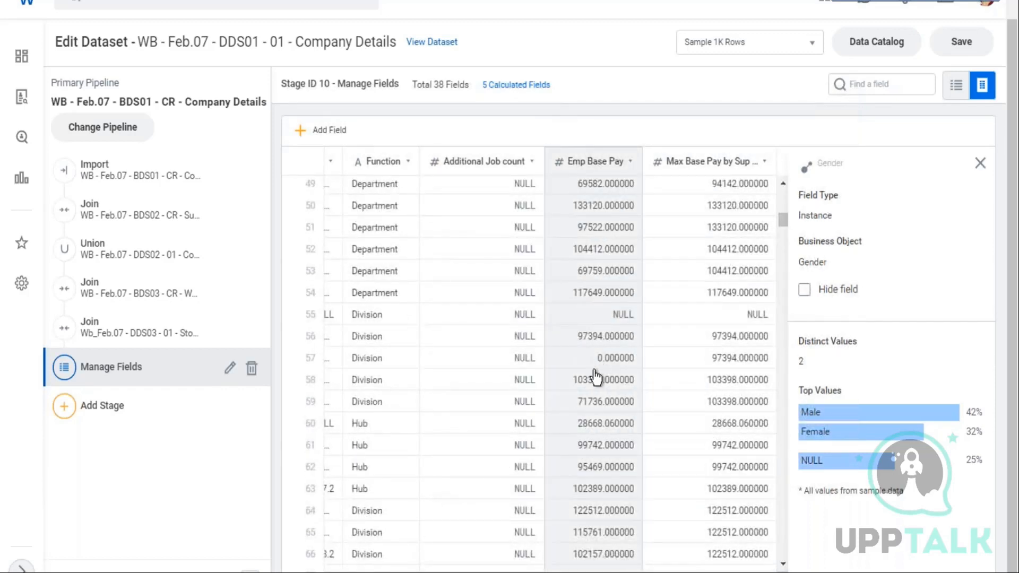
{"action": "left_click", "coordinate": [597, 374]}
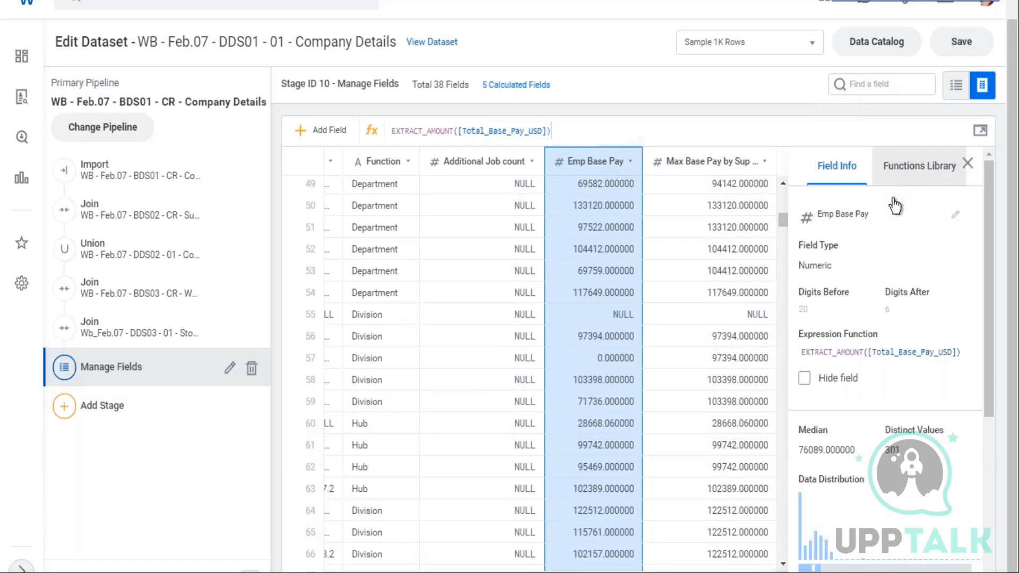
{"action": "left_click", "coordinate": [902, 166]}
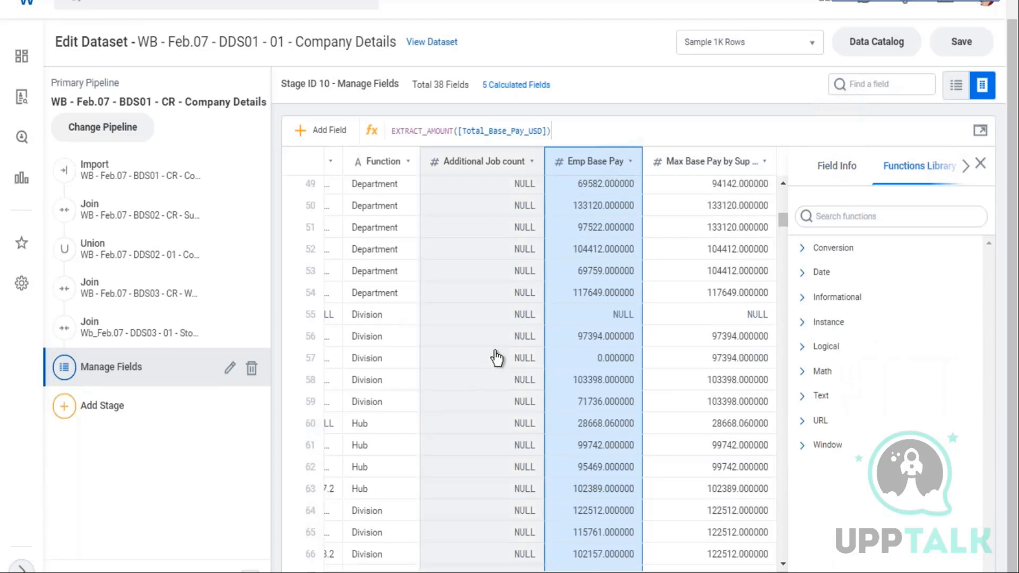
Save the dataset
{"action": "left_click", "coordinate": [973, 42]}
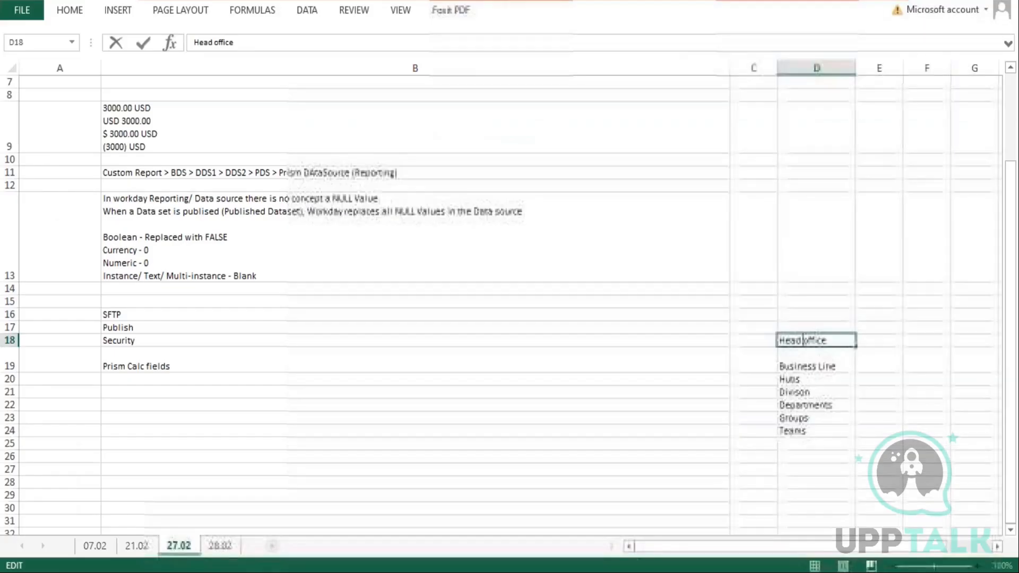
{"action": "left_click", "coordinate": [599, 351]}
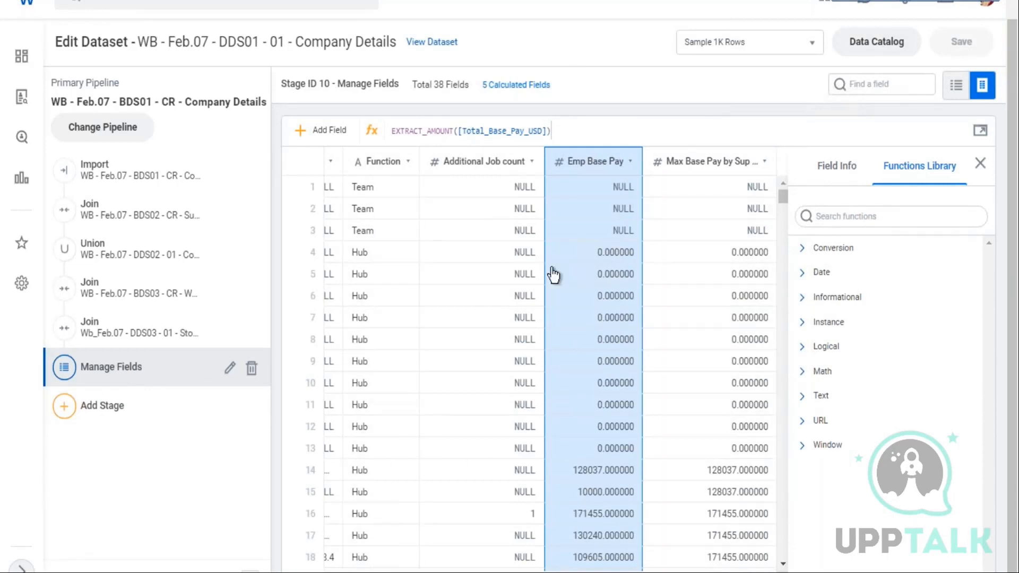
Add a new Manage Fields stage after the existing one and confirm it with default settings
{"action": "left_click", "coordinate": [70, 412]}
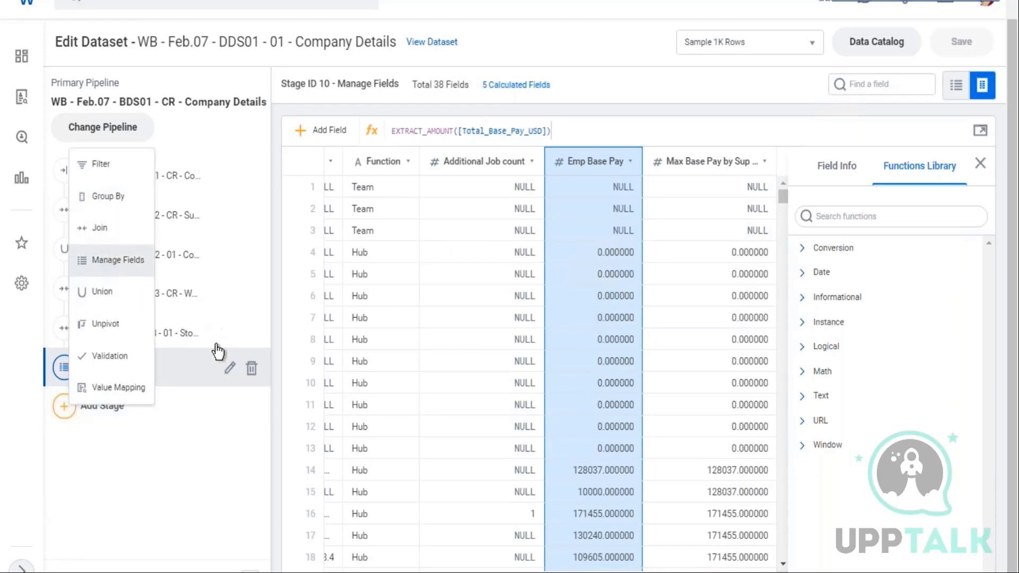
{"action": "left_click", "coordinate": [118, 260]}
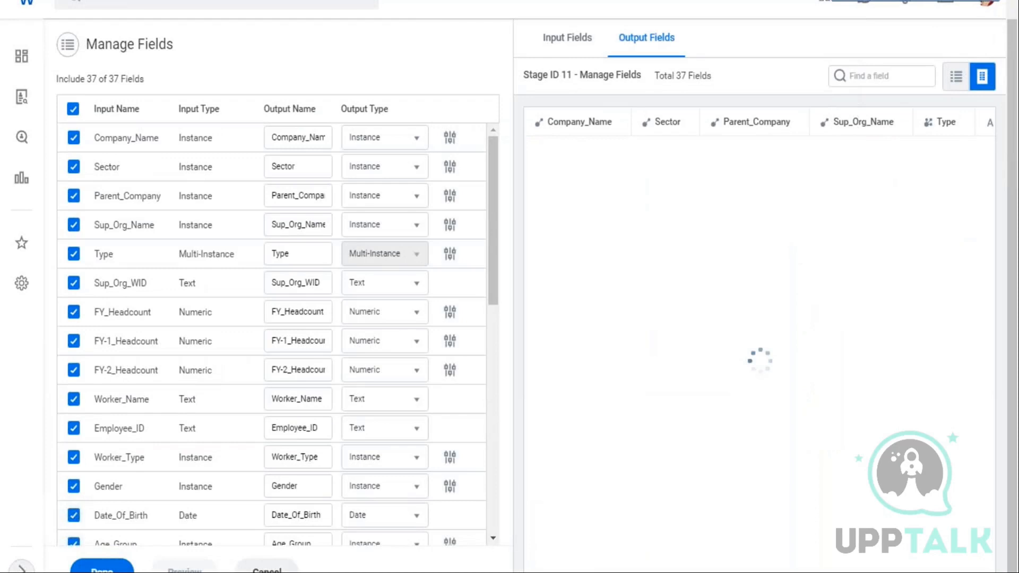
{"action": "left_click", "coordinate": [101, 567]}
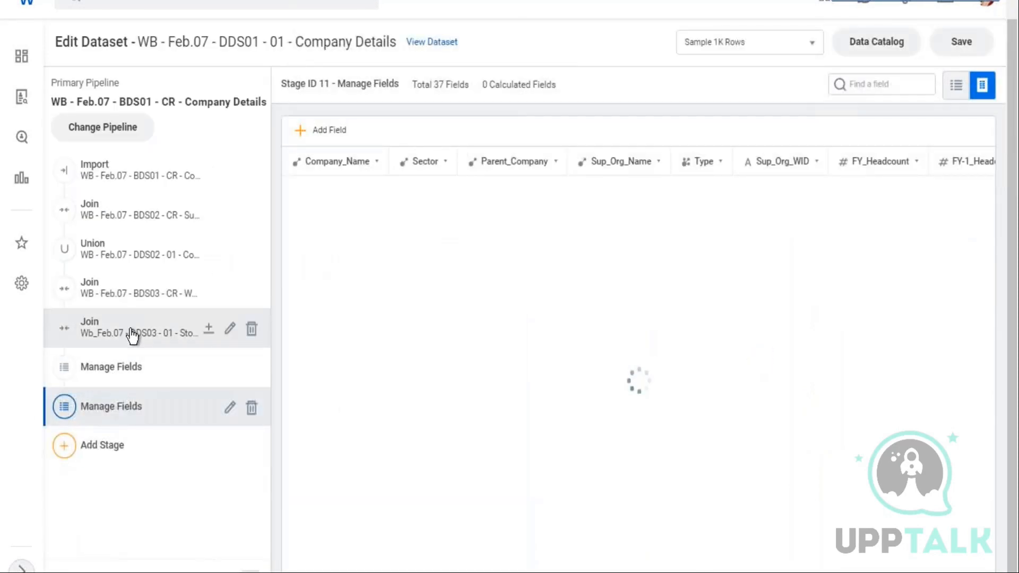
Switch between the Join and Manage Fields stages in the pipeline to compare their field lists
{"action": "left_click", "coordinate": [135, 332]}
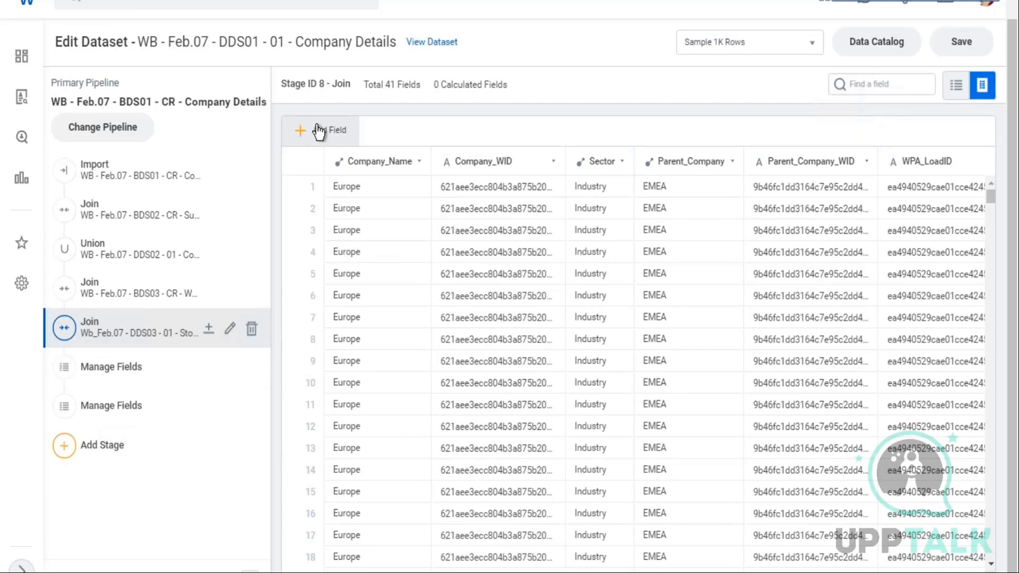
{"action": "left_click", "coordinate": [131, 374]}
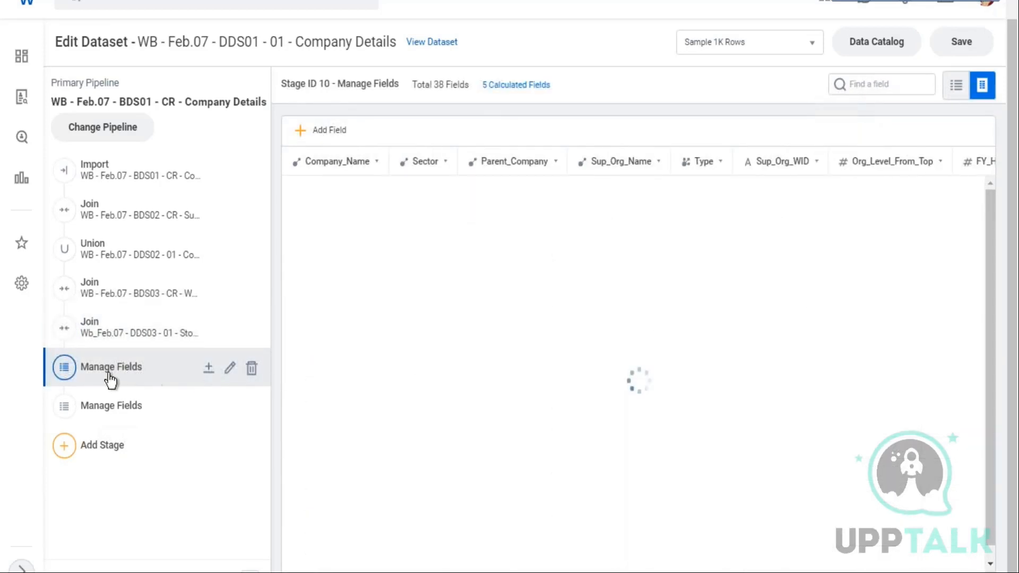
{"action": "left_click", "coordinate": [95, 338]}
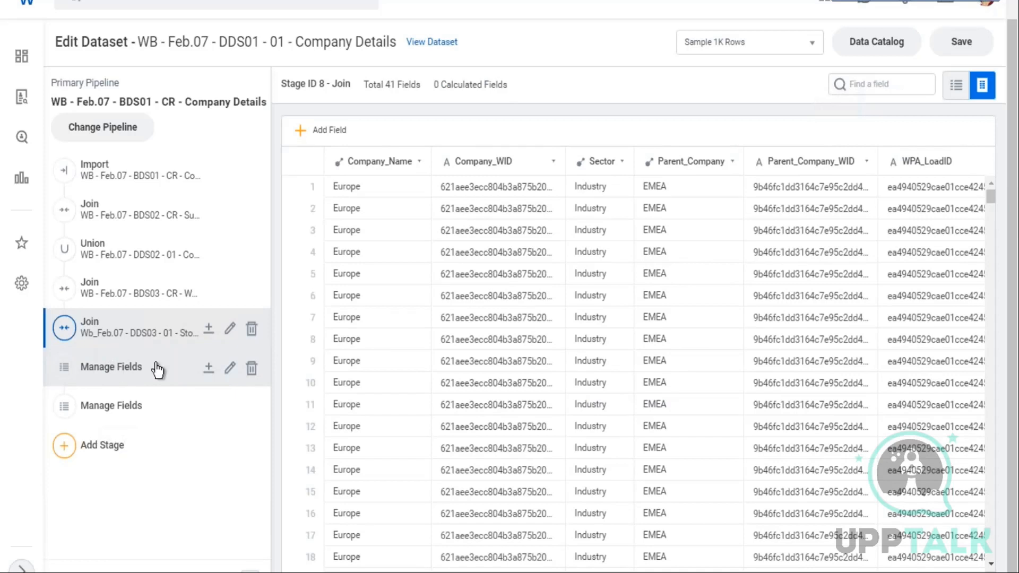
{"action": "left_click", "coordinate": [139, 378]}
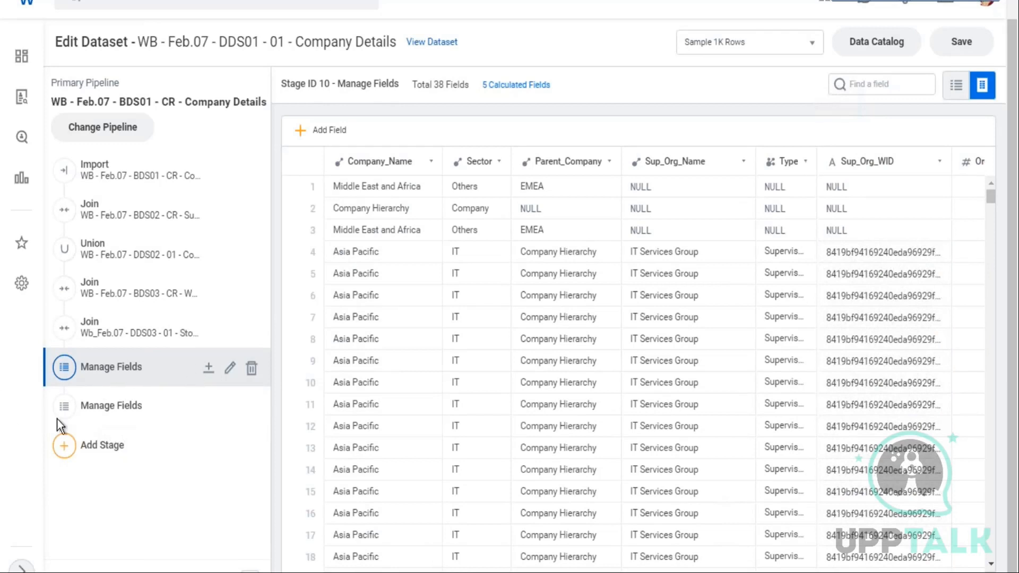
Edit the new Manage Fields stage and change Age on Hire's output type to Numeric
{"action": "left_click", "coordinate": [101, 416]}
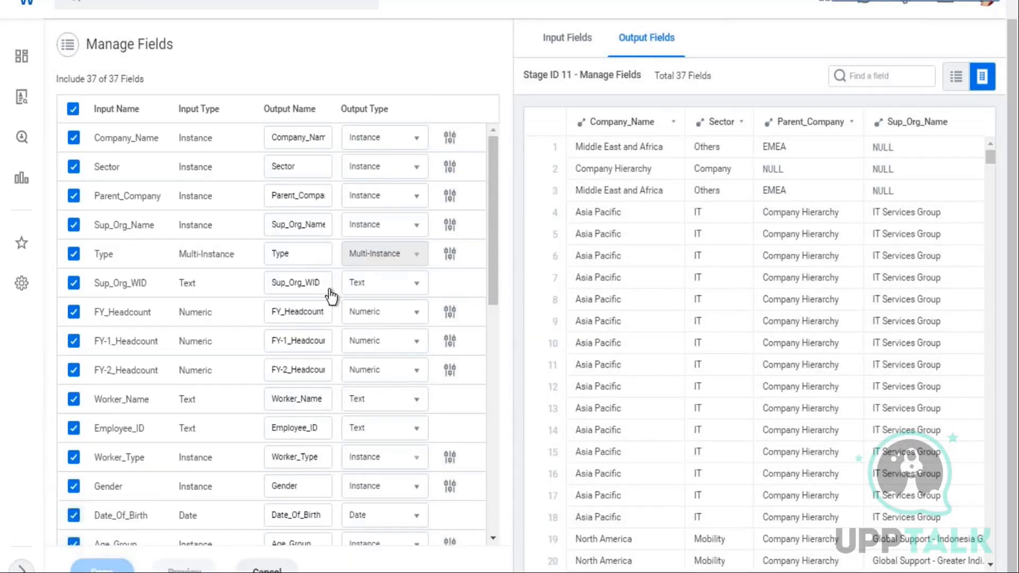
{"action": "scroll", "coordinate": [211, 273], "scroll_direction": "down", "scroll_amount": 10}
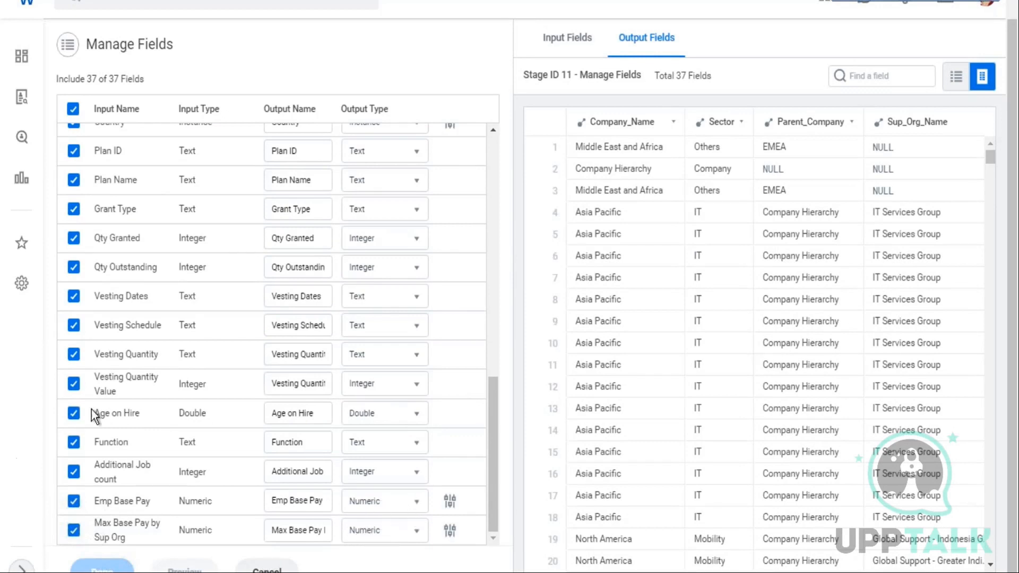
{"action": "left_click", "coordinate": [417, 419]}
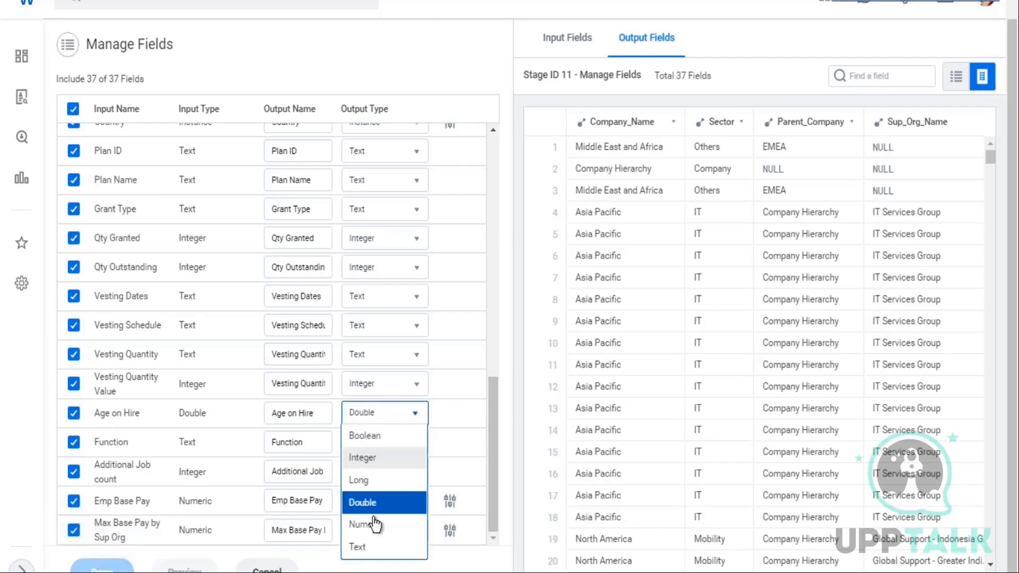
{"action": "left_click", "coordinate": [374, 525]}
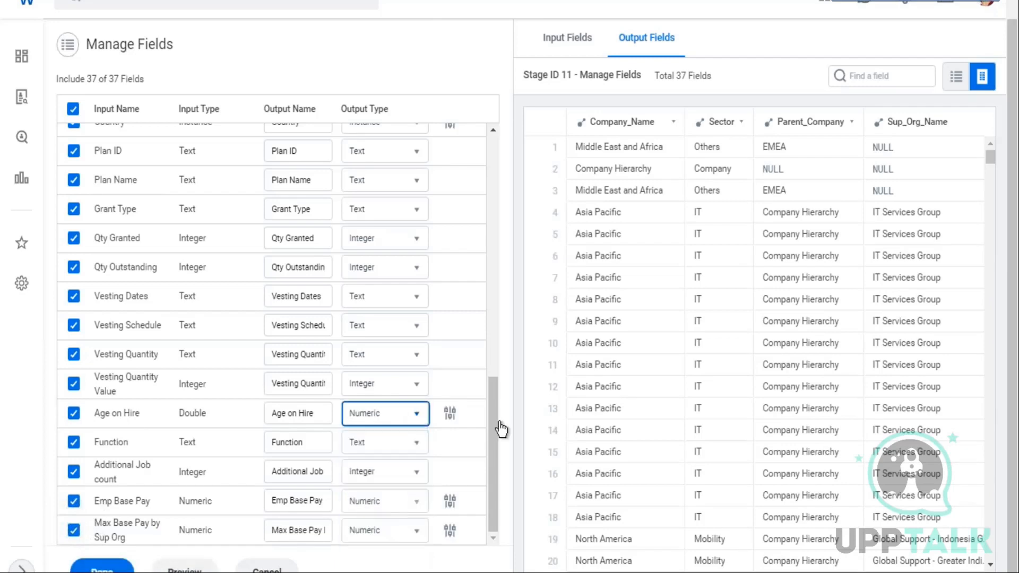
Open Age on Hire's numeric precision settings to check its digits before and after the decimal
{"action": "left_click", "coordinate": [450, 414]}
{"action": "left_click_drag", "start_coordinate": [483, 478], "coordinate": [461, 475]}
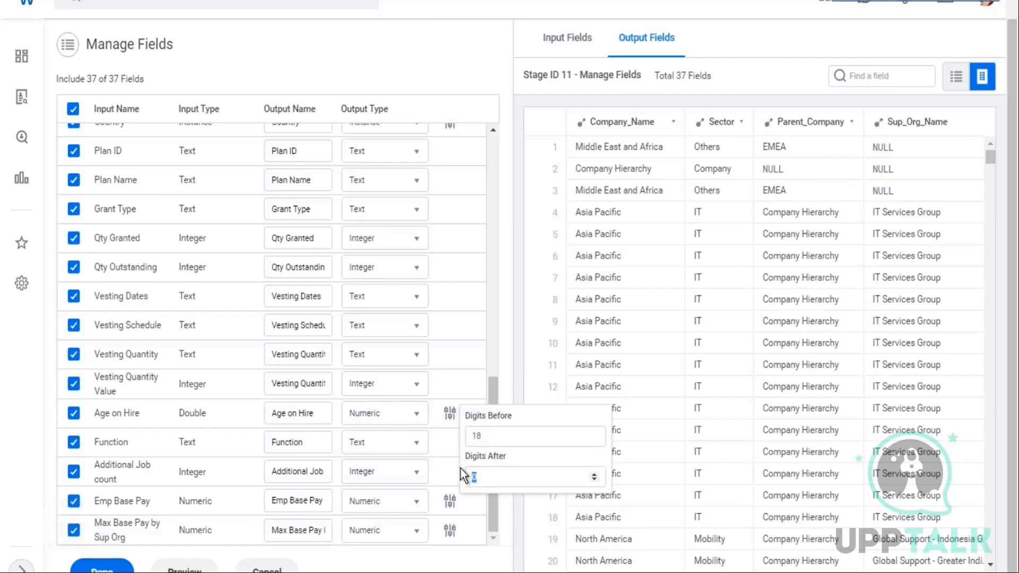
{"action": "left_click", "coordinate": [455, 424]}
Set Emp Base Pay's digits after the decimal to 2
{"action": "left_click", "coordinate": [450, 503]}
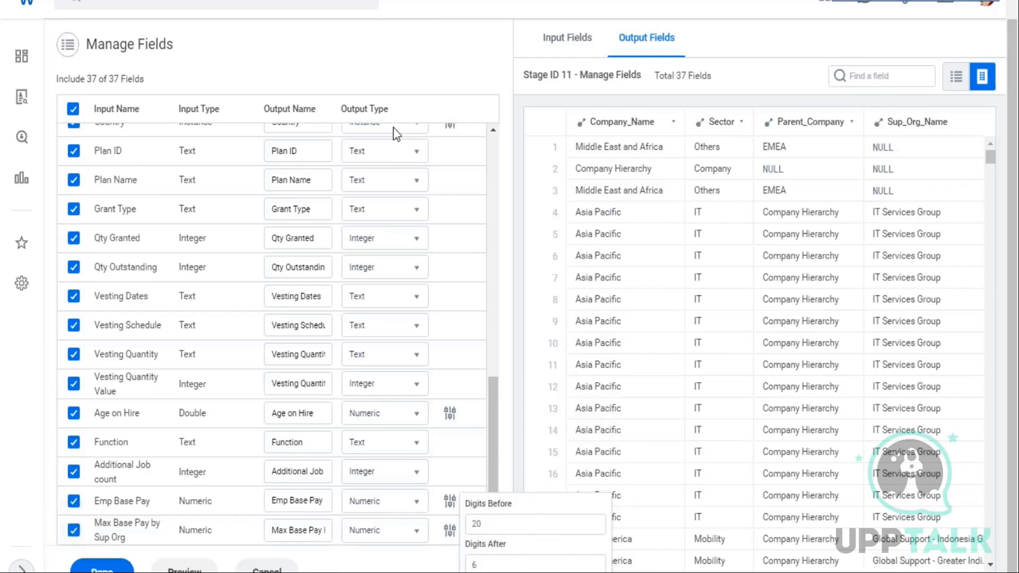
{"action": "left_click", "coordinate": [483, 566]}
{"action": "key", "text": "BackSpace"}
{"action": "type", "text": "0"}
{"action": "key", "text": "BackSpace"}
{"action": "type", "text": "2"}
Set Max Base Pay by Sup Org's digits after the decimal to 2 and apply the Manage Fields stage
{"action": "left_click", "coordinate": [449, 534]}
{"action": "left_click", "coordinate": [497, 524]}
{"action": "key", "text": "BackSpace"}
{"action": "type", "text": "2"}
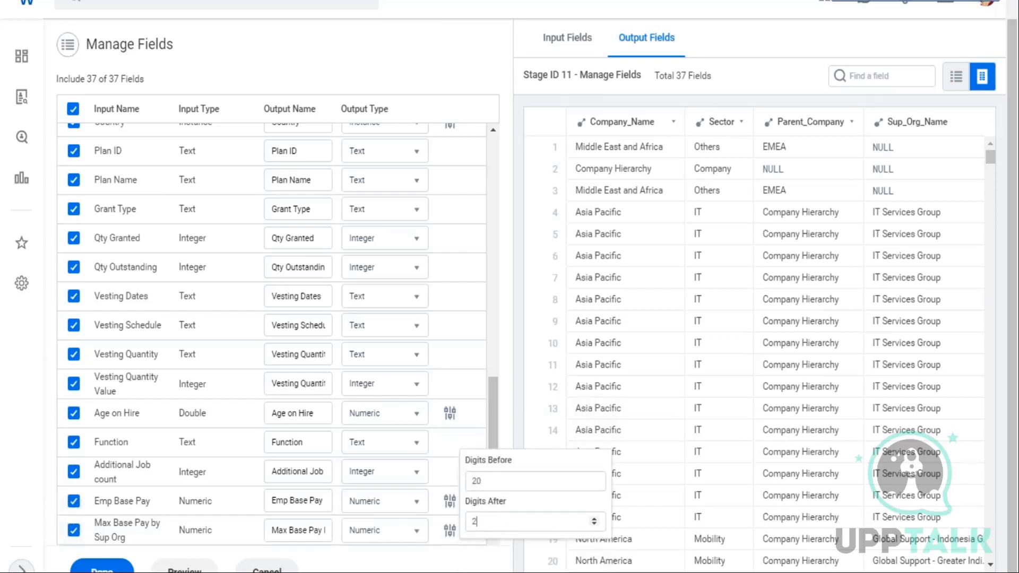
{"action": "left_click", "coordinate": [495, 401]}
{"action": "scroll", "coordinate": [408, 214], "scroll_direction": "up", "scroll_amount": 5}
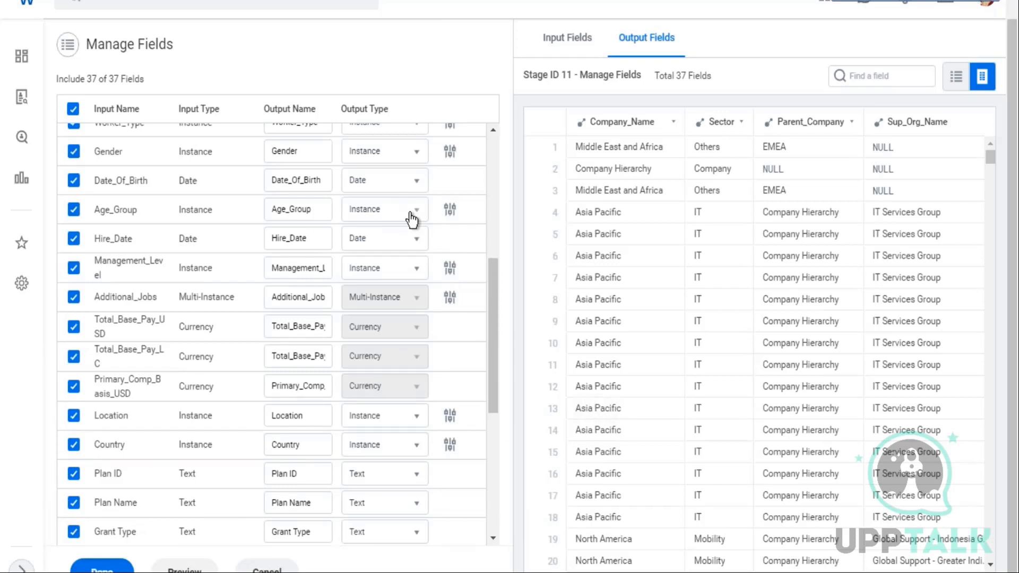
{"action": "scroll", "coordinate": [412, 219], "scroll_direction": "up", "scroll_amount": 6}
{"action": "left_click", "coordinate": [102, 567]}
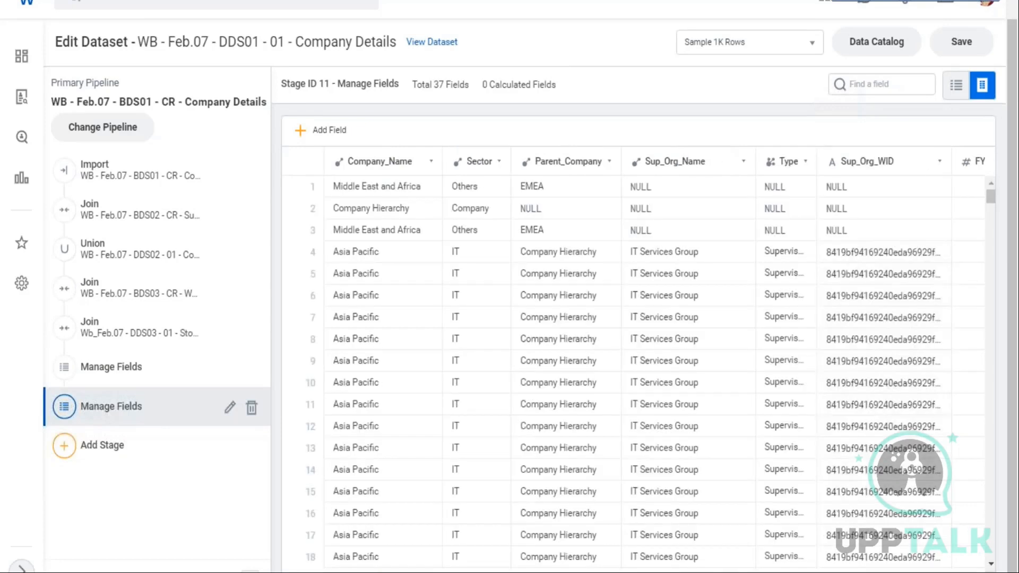
Compare the Age on Hire and base pay columns between the two Manage Fields stages
{"action": "scroll", "coordinate": [637, 361], "scroll_direction": "right", "scroll_amount": 15}
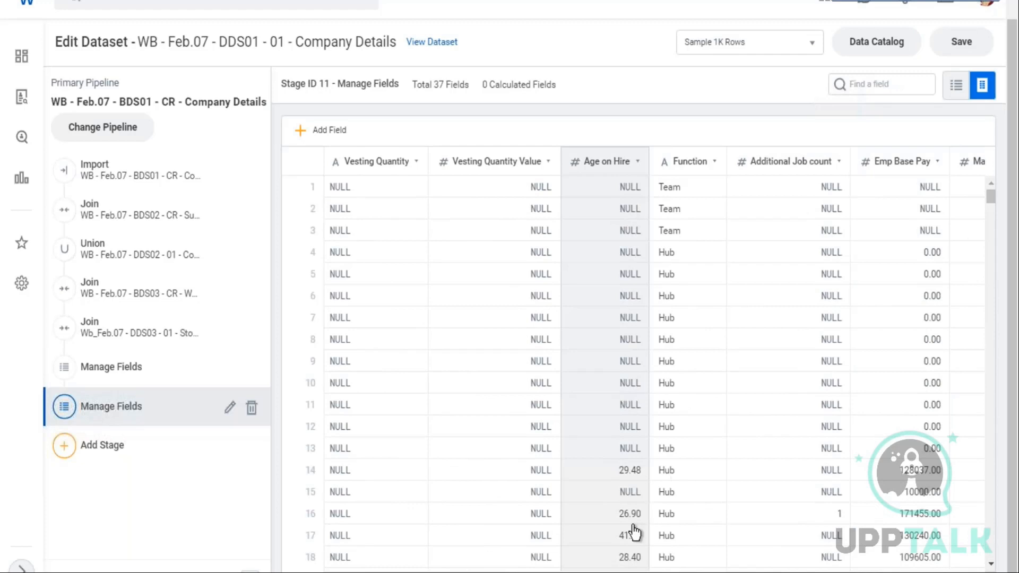
{"action": "scroll", "coordinate": [637, 329], "scroll_direction": "down", "scroll_amount": 3}
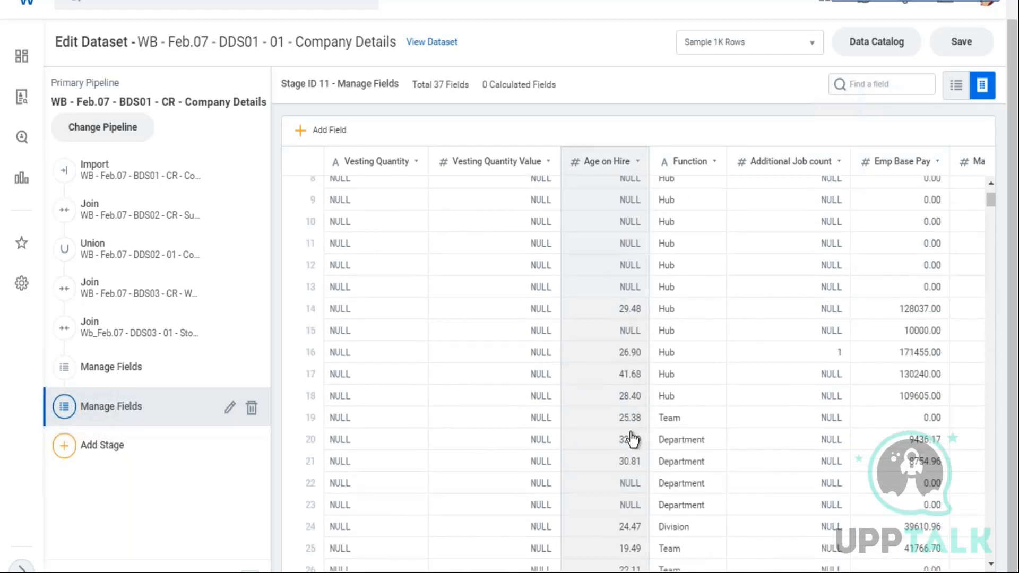
{"action": "left_click", "coordinate": [168, 382]}
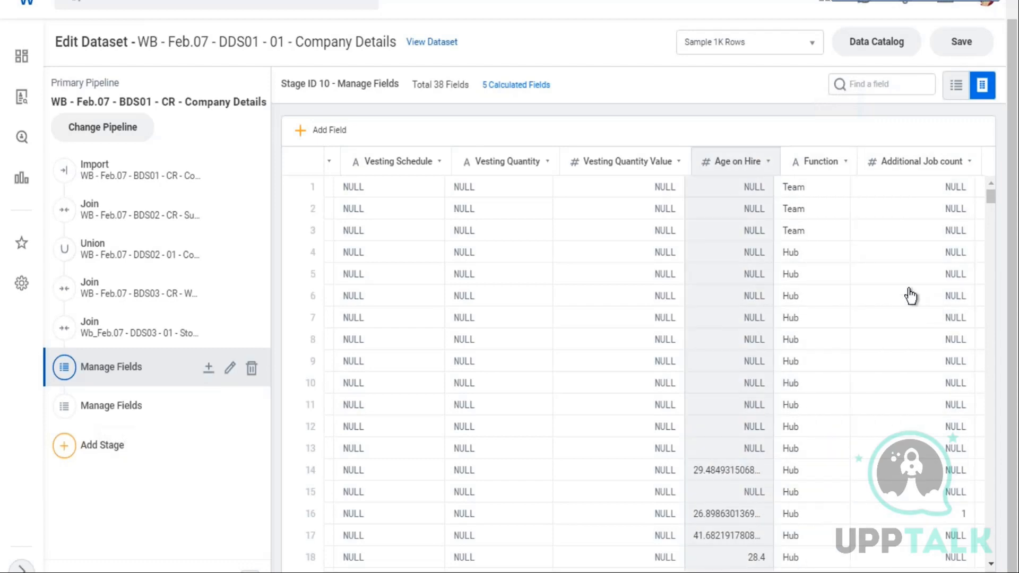
{"action": "scroll", "coordinate": [921, 331], "scroll_direction": "down", "scroll_amount": 5}
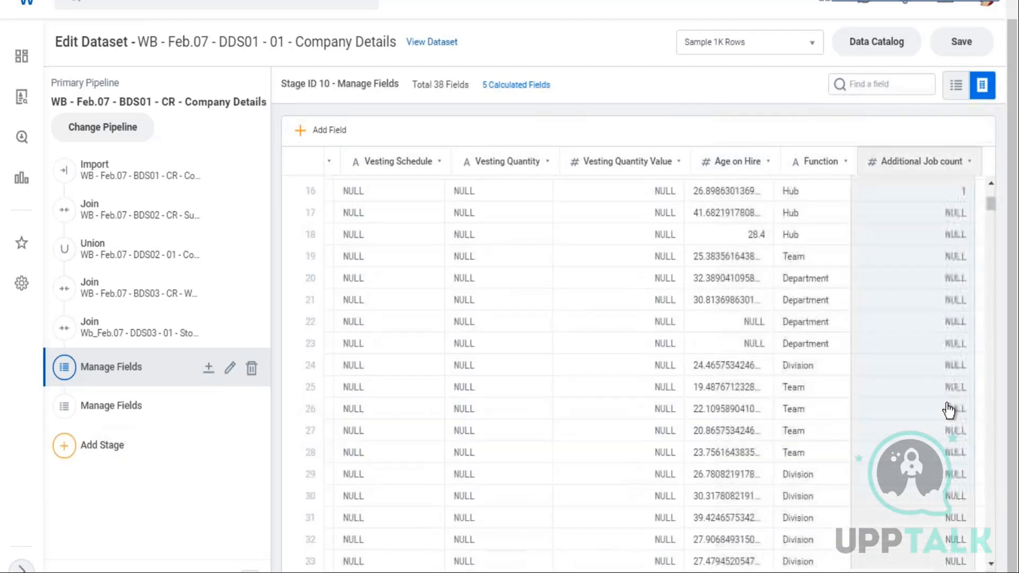
{"action": "scroll", "coordinate": [869, 508], "scroll_direction": "down", "scroll_amount": 2}
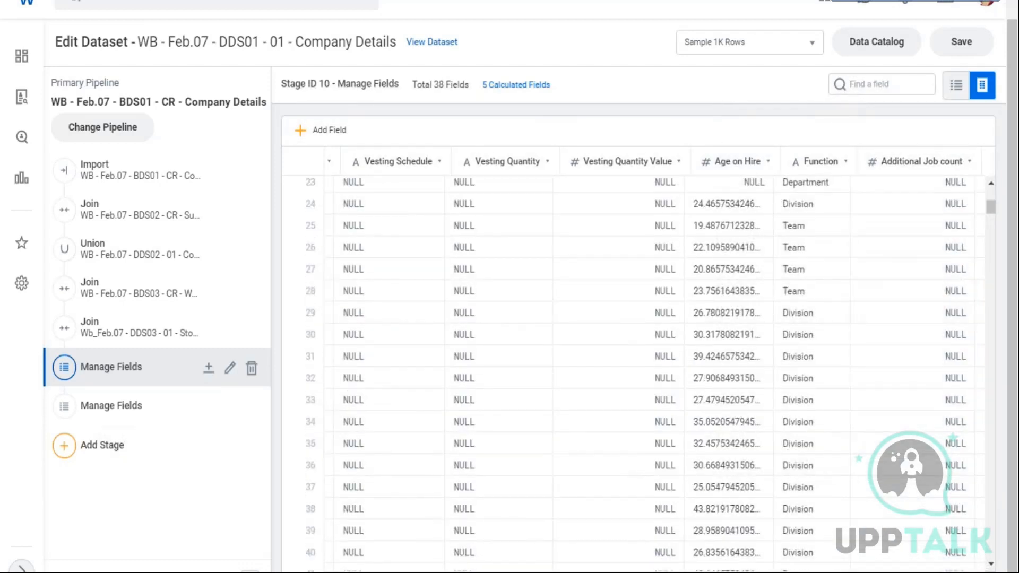
{"action": "scroll", "coordinate": [637, 372], "scroll_direction": "right", "scroll_amount": 4}
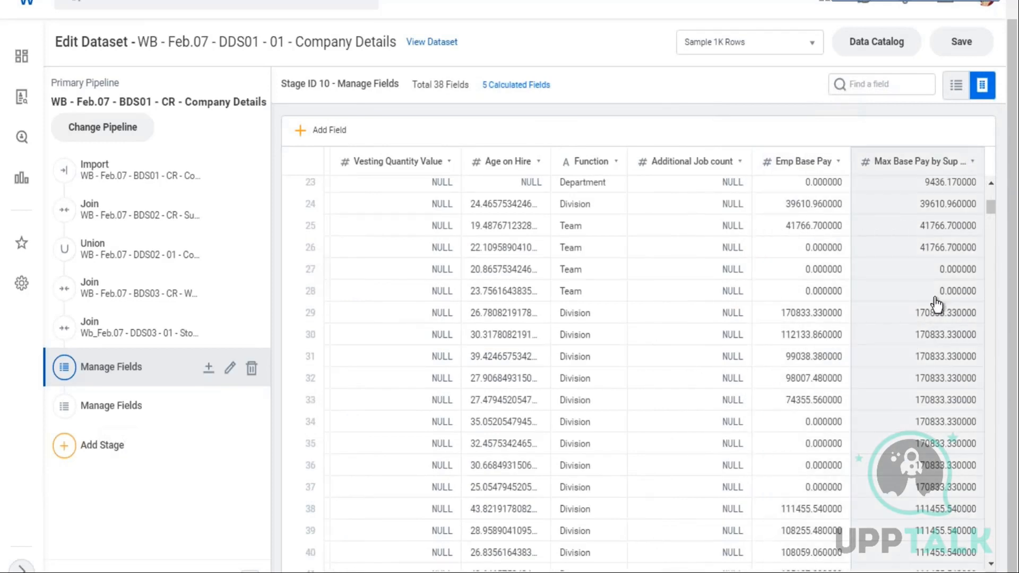
{"action": "scroll", "coordinate": [865, 452], "scroll_direction": "down", "scroll_amount": 2}
{"action": "scroll", "coordinate": [871, 448], "scroll_direction": "down", "scroll_amount": 3}
{"action": "left_click", "coordinate": [106, 410]}
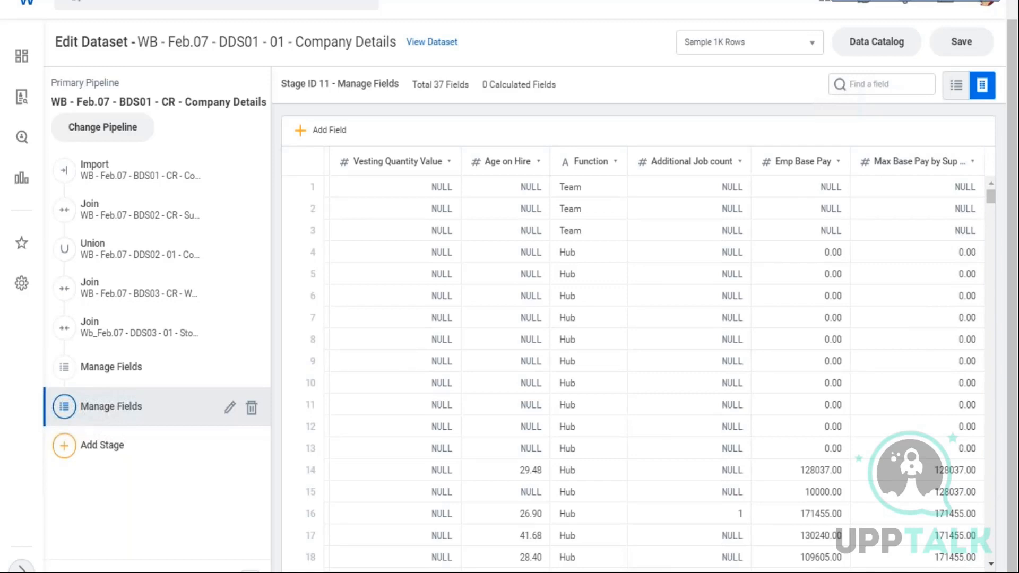
{"action": "scroll", "coordinate": [637, 361], "scroll_direction": "left", "scroll_amount": 3}
{"action": "scroll", "coordinate": [638, 361], "scroll_direction": "left", "scroll_amount": 5}
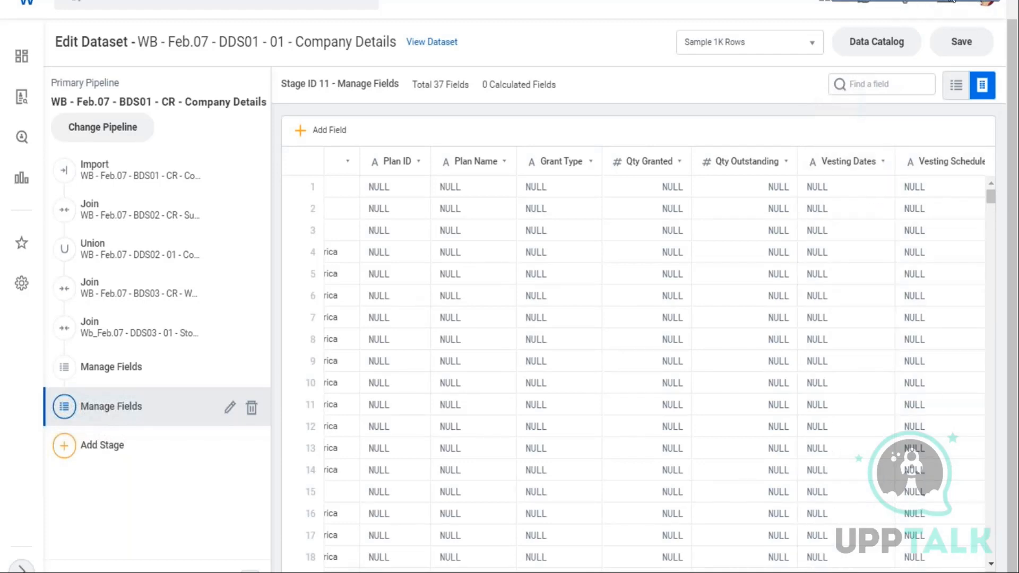
{"action": "left_click", "coordinate": [953, 1]}
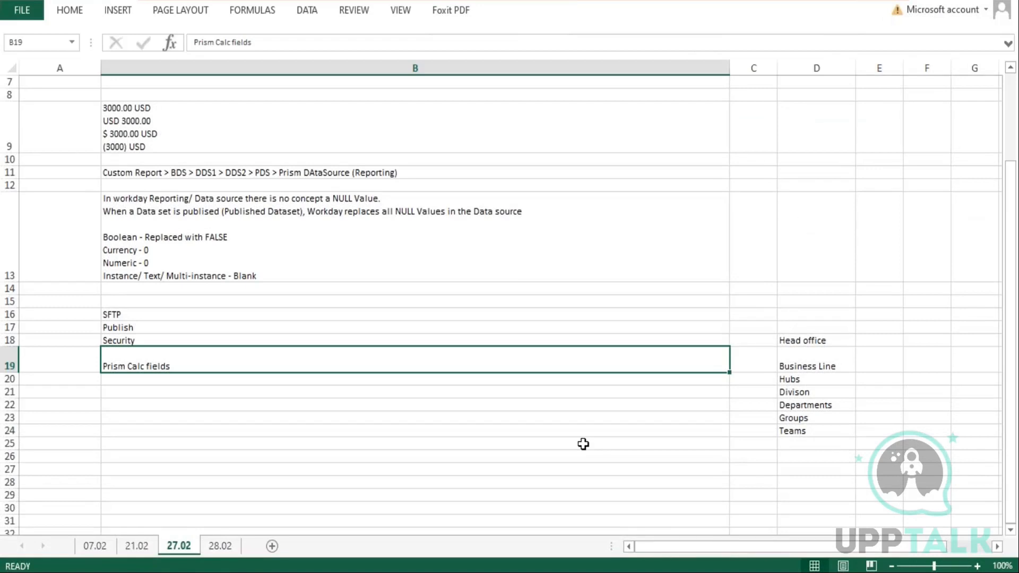
{"action": "left_click", "coordinate": [215, 443]}
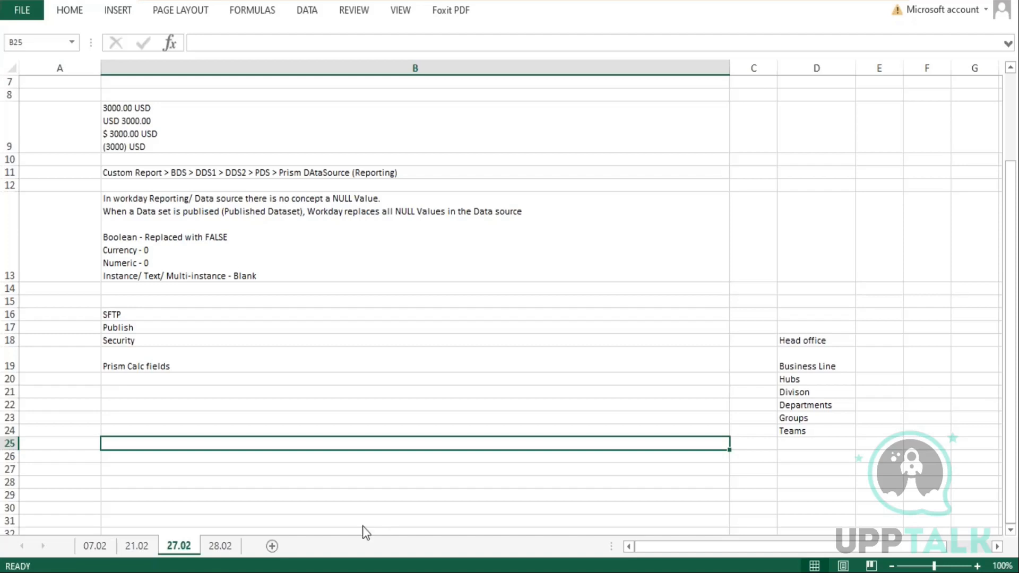
{"action": "key", "text": "alt+Tab"}
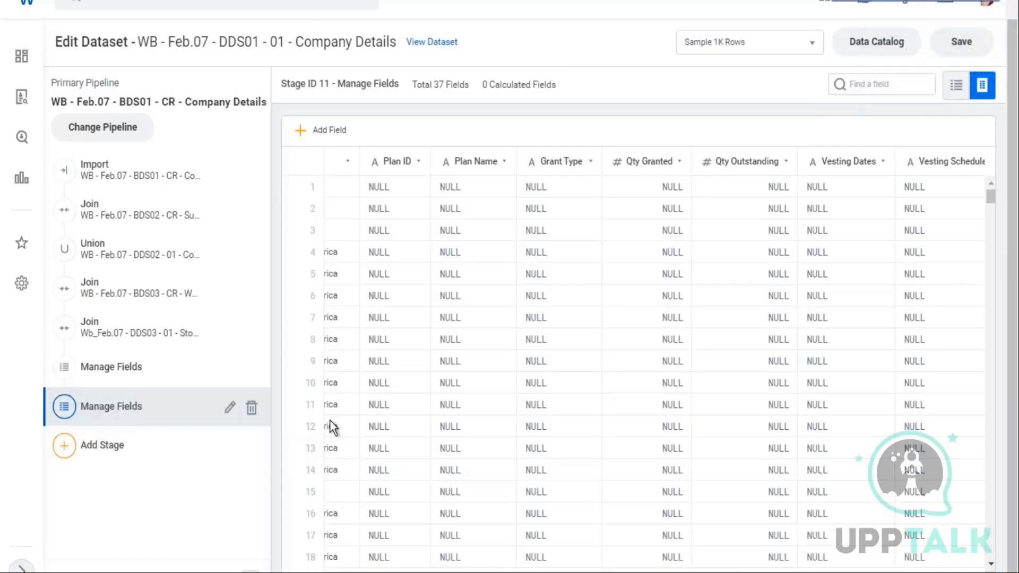
Save the dataset
{"action": "scroll", "coordinate": [637, 297], "scroll_direction": "up", "scroll_amount": 1}
{"action": "left_click", "coordinate": [963, 75]}
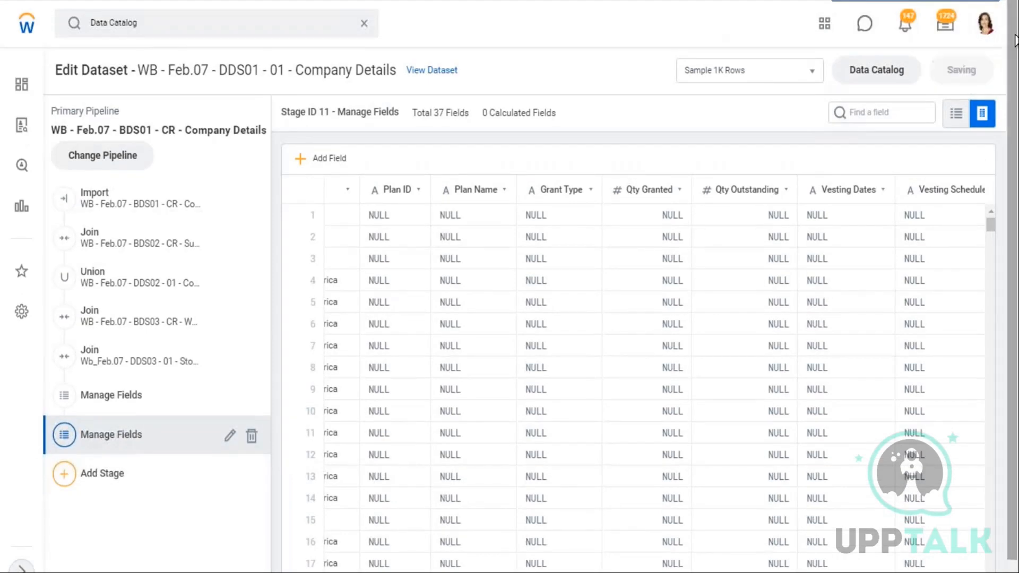
{"action": "left_click", "coordinate": [314, 22]}
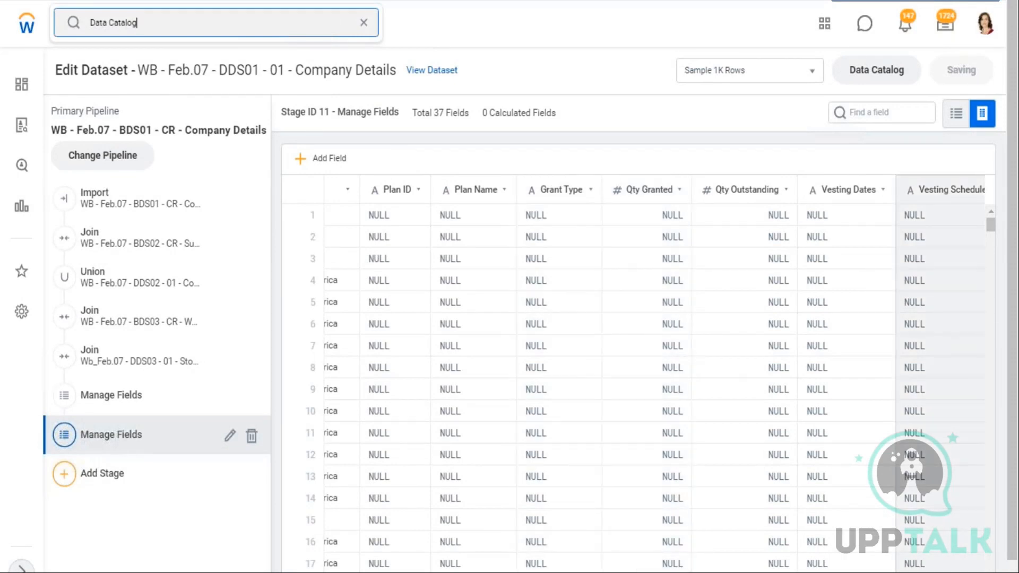
{"action": "left_click_drag", "start_coordinate": [1013, 265], "coordinate": [1013, 292]}
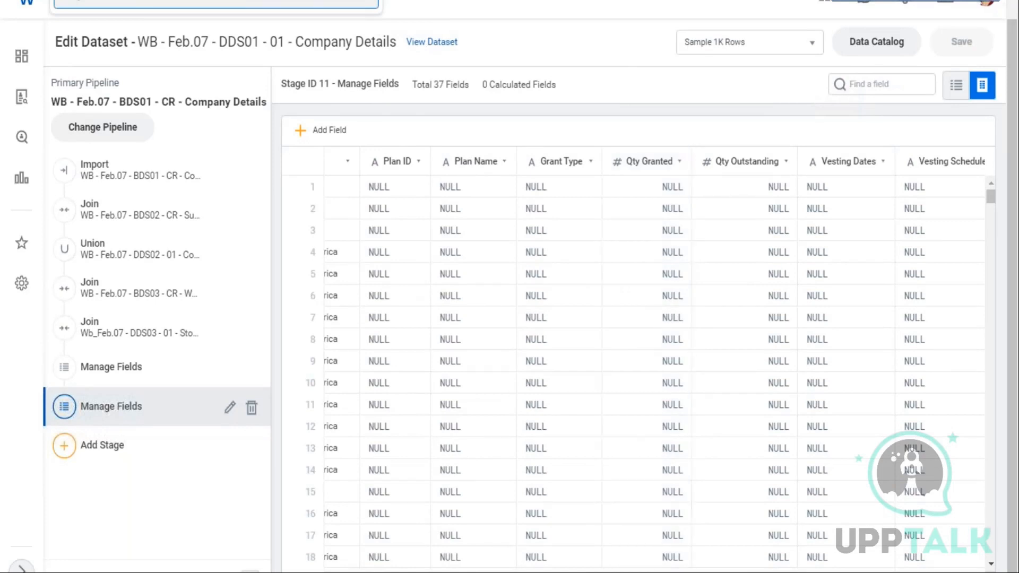
{"action": "scroll", "coordinate": [637, 361], "scroll_direction": "left", "scroll_amount": 10}
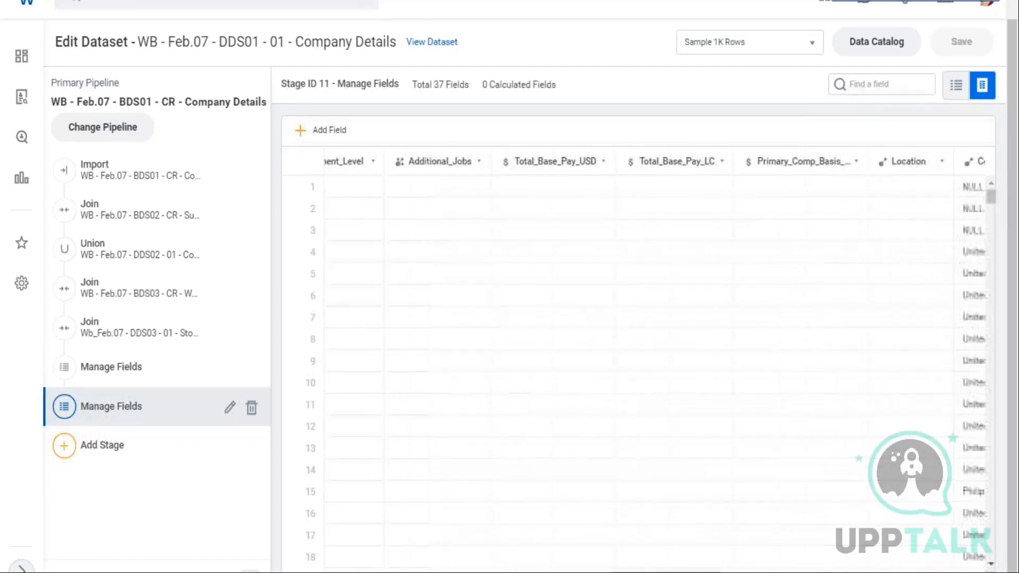
{"action": "scroll", "coordinate": [576, 340], "scroll_direction": "left", "scroll_amount": 5}
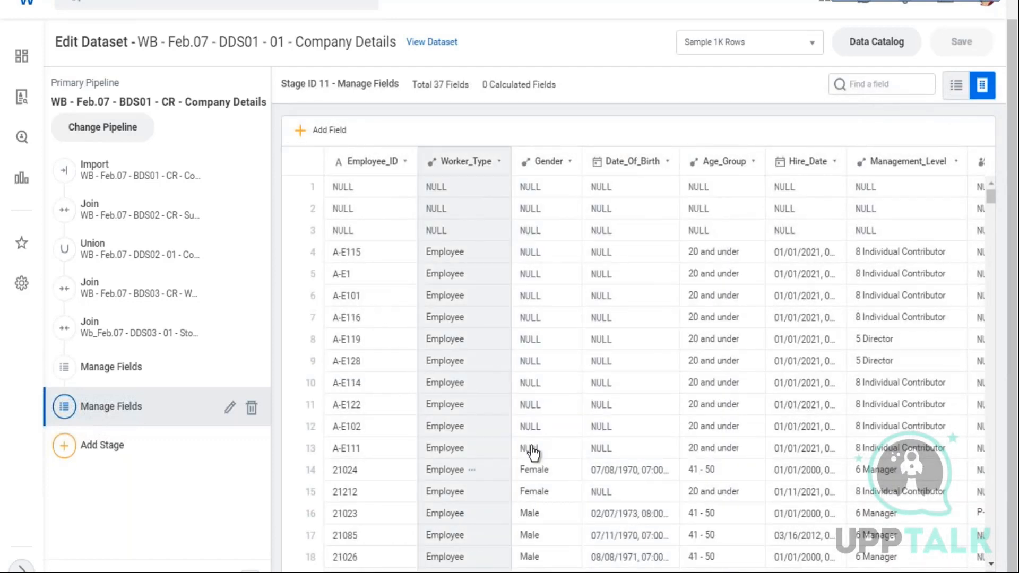
{"action": "scroll", "coordinate": [529, 448], "scroll_direction": "down", "scroll_amount": 3}
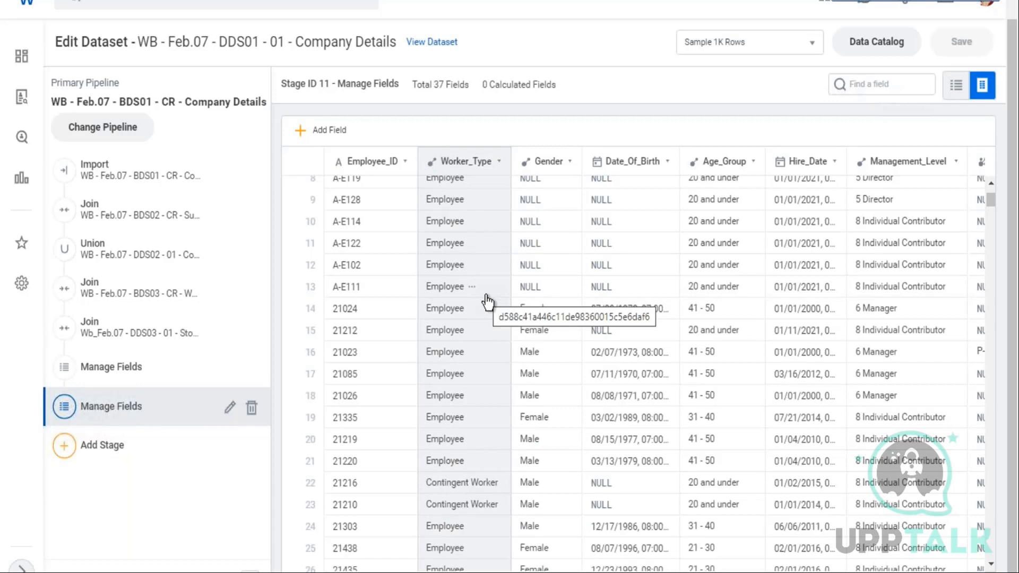
Open Maintain Analytic Scorecard Profiles and Metric Sets and maintain the ZF - Company Profile scorecard
{"action": "left_click", "coordinate": [146, 3]}
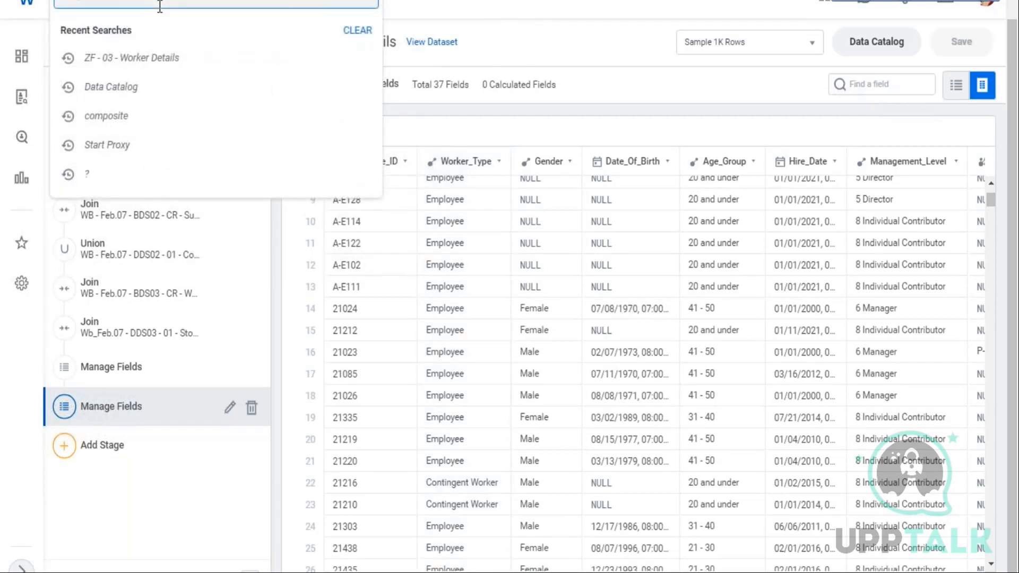
{"action": "type", "text": "main ana"}
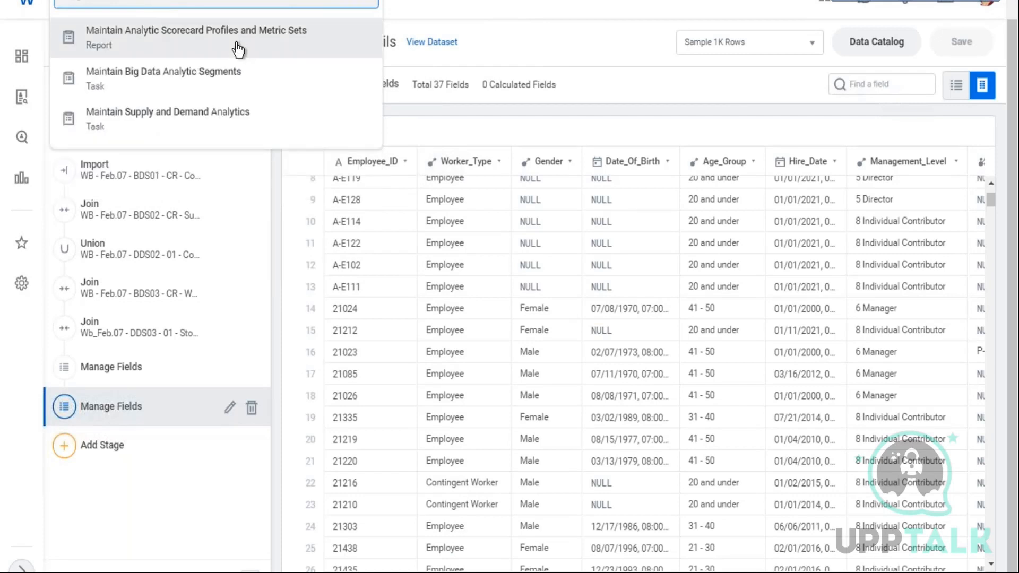
{"action": "left_click", "coordinate": [383, 56]}
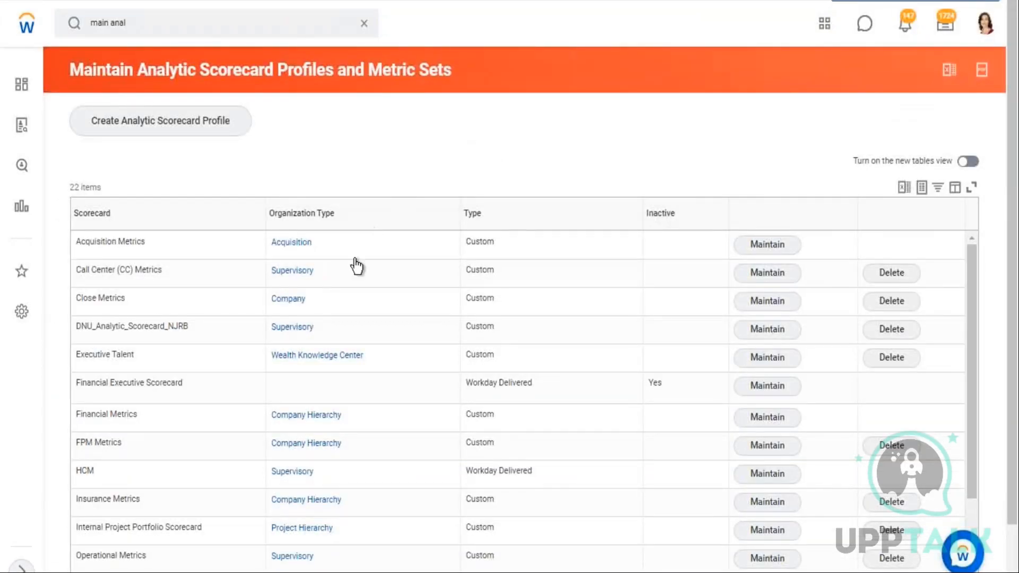
{"action": "scroll", "coordinate": [350, 271], "scroll_direction": "down", "scroll_amount": 3}
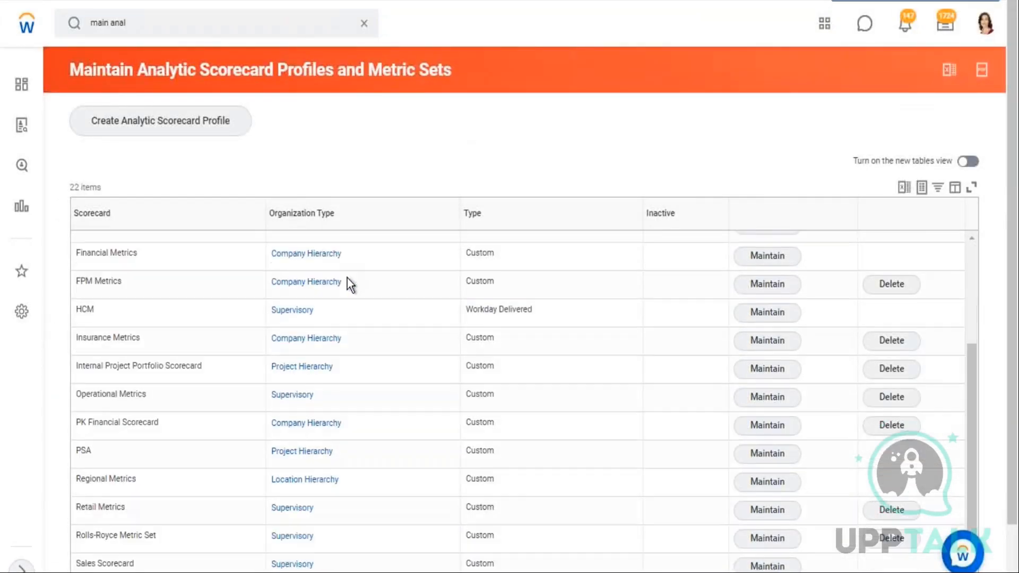
{"action": "scroll", "coordinate": [347, 281], "scroll_direction": "down", "scroll_amount": 1}
{"action": "scroll", "coordinate": [164, 457], "scroll_direction": "down", "scroll_amount": 2}
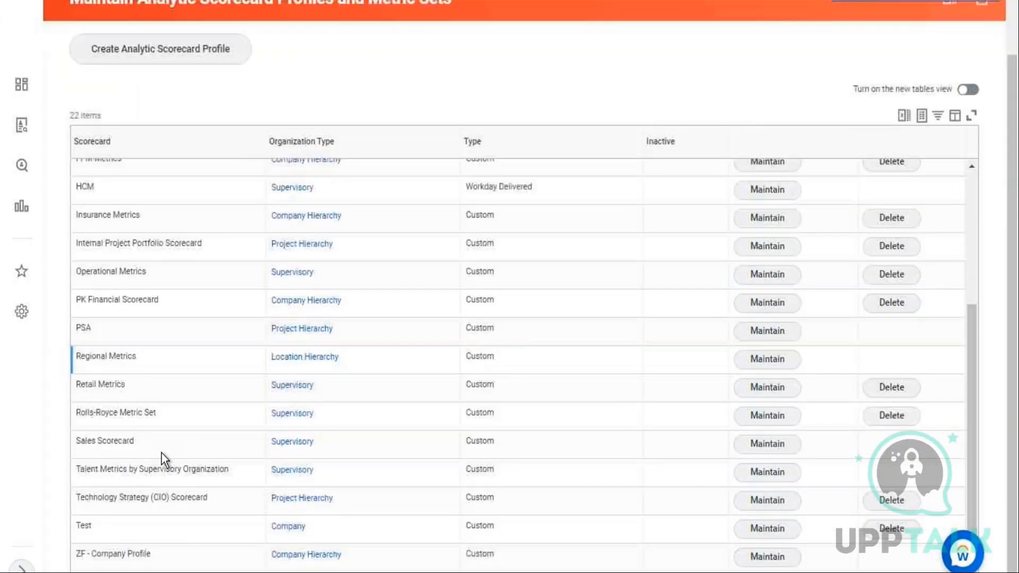
{"action": "left_click", "coordinate": [769, 562]}
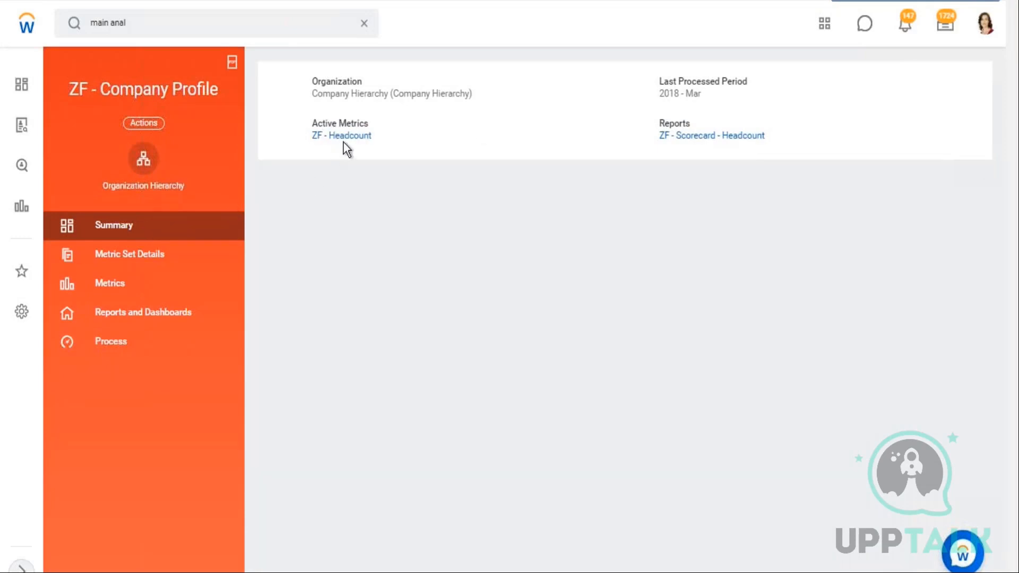
Browse the profile's Metric Set Details, Metrics, and Reports and Dashboards sections
{"action": "left_click", "coordinate": [180, 262]}
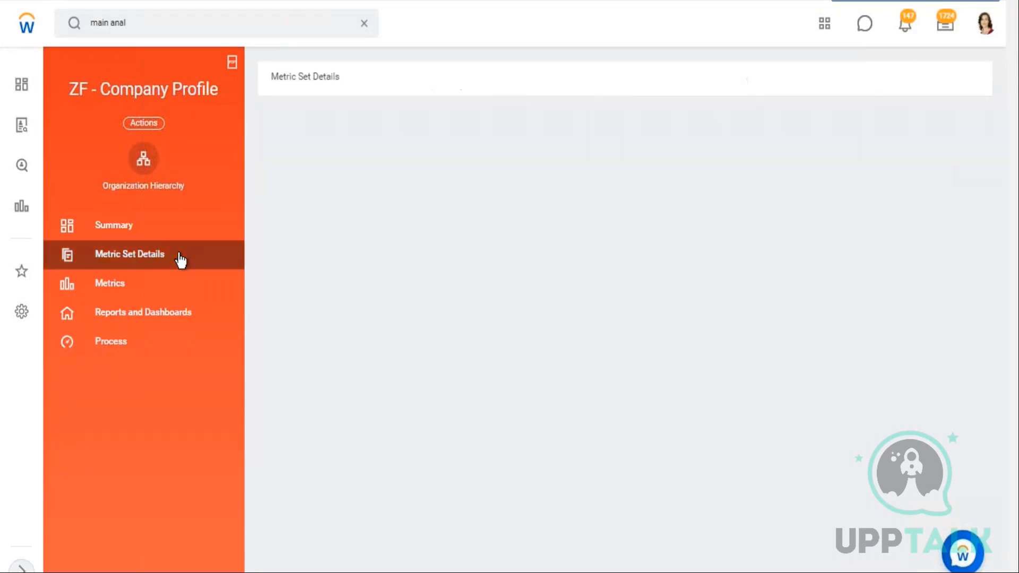
{"action": "left_click", "coordinate": [121, 294]}
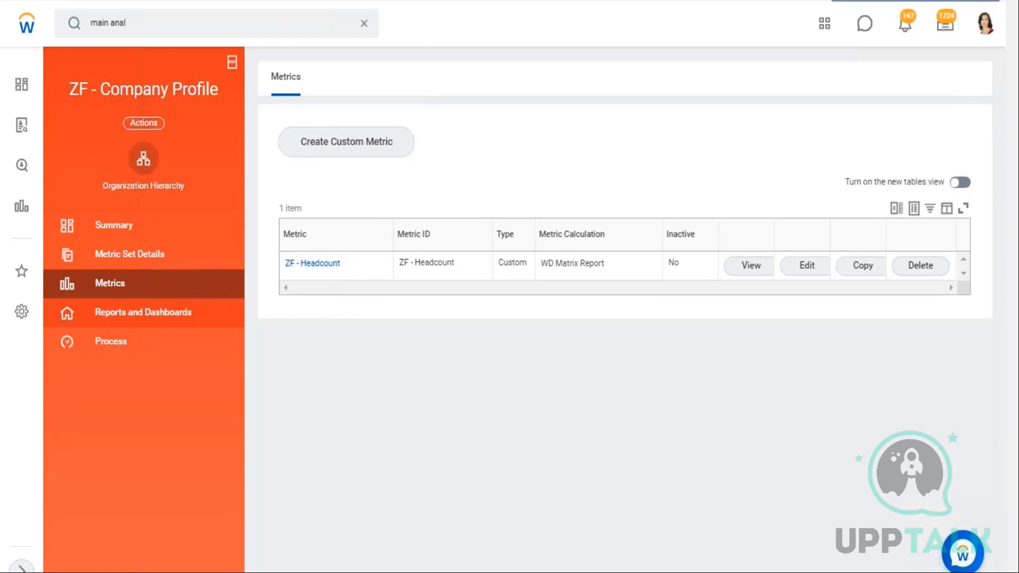
{"action": "left_click", "coordinate": [131, 316]}
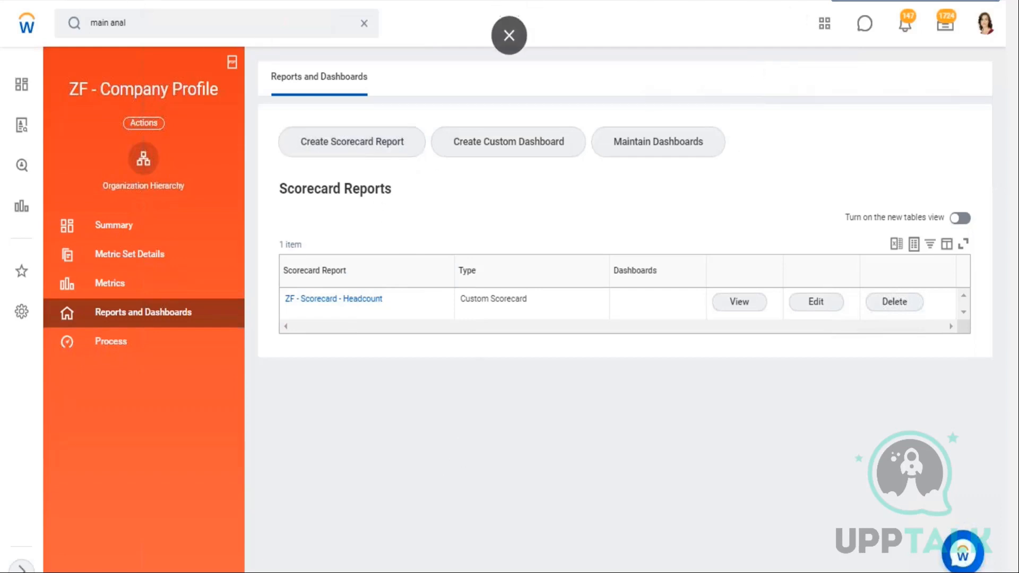
{"action": "left_click", "coordinate": [366, 26]}
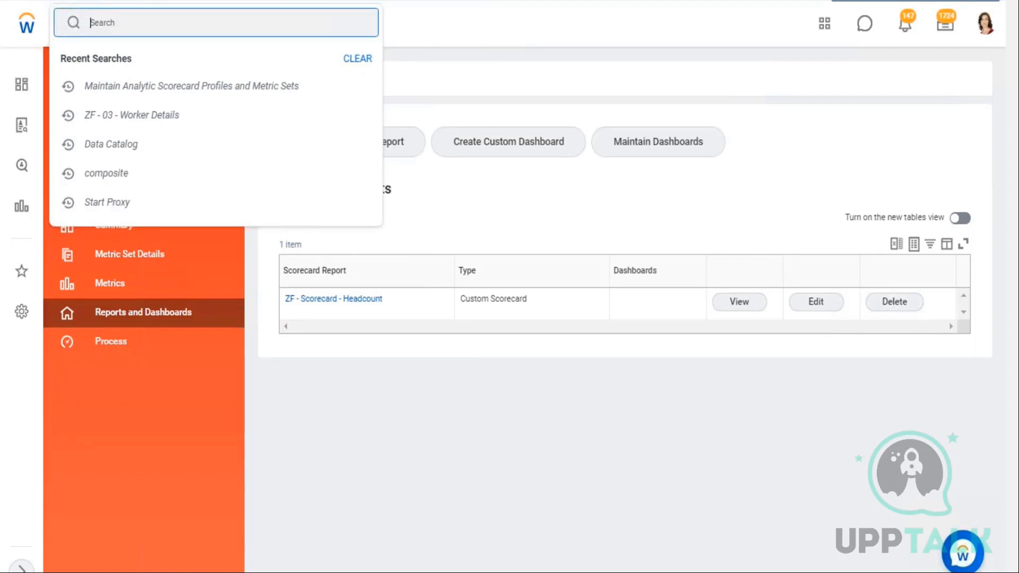
{"action": "left_click", "coordinate": [139, 286]}
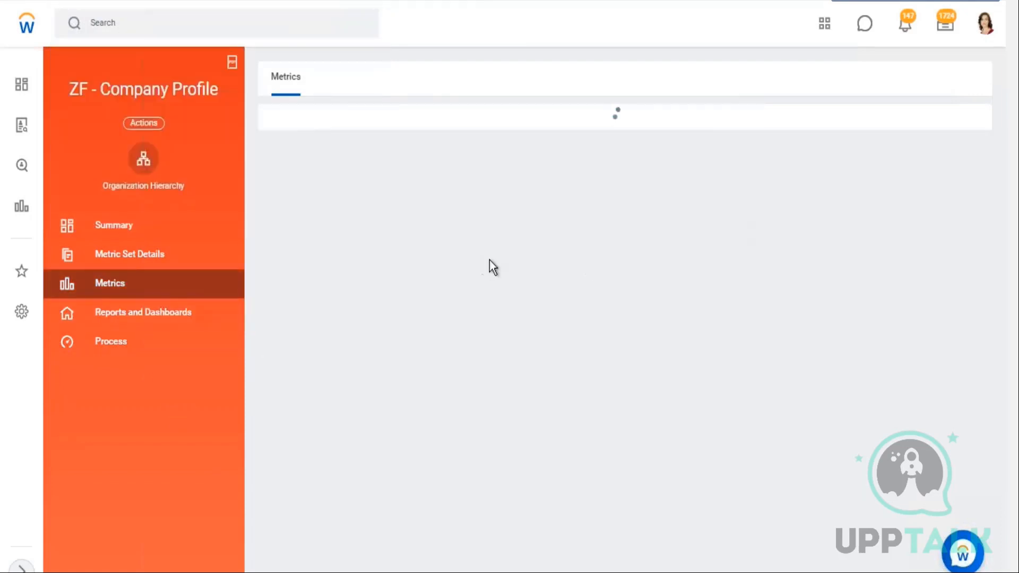
{"action": "left_click_drag", "start_coordinate": [548, 262], "coordinate": [589, 263]}
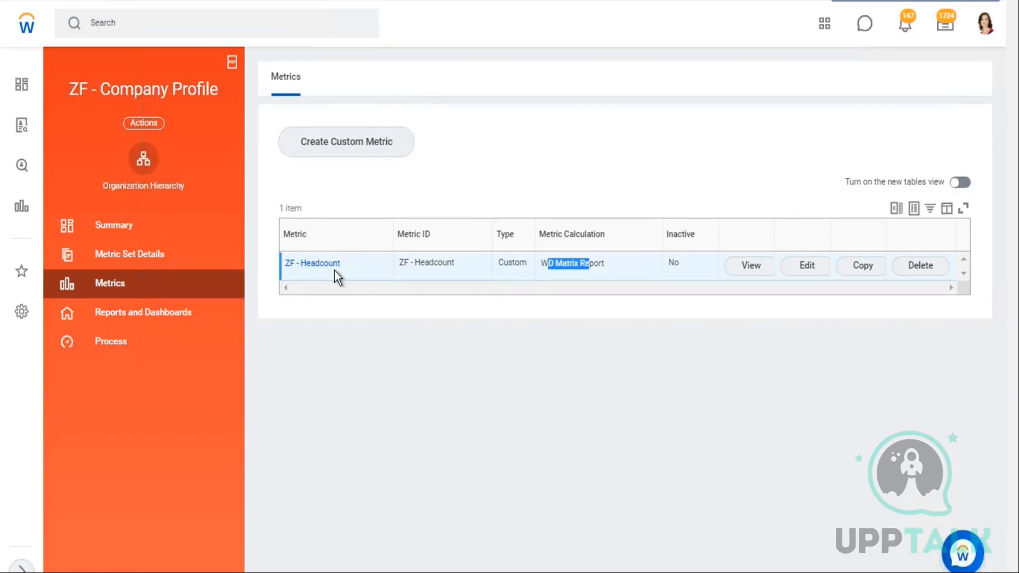
{"action": "left_click", "coordinate": [179, 314]}
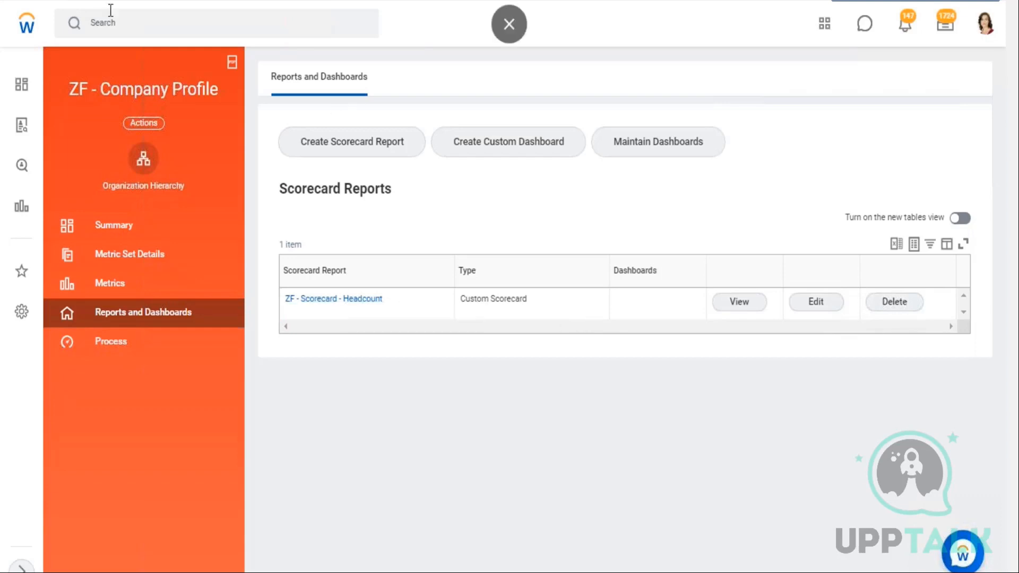
Open the ZF - Scorecard - Headcount scorecard report from the profile's reports
{"action": "left_click", "coordinate": [127, 23]}
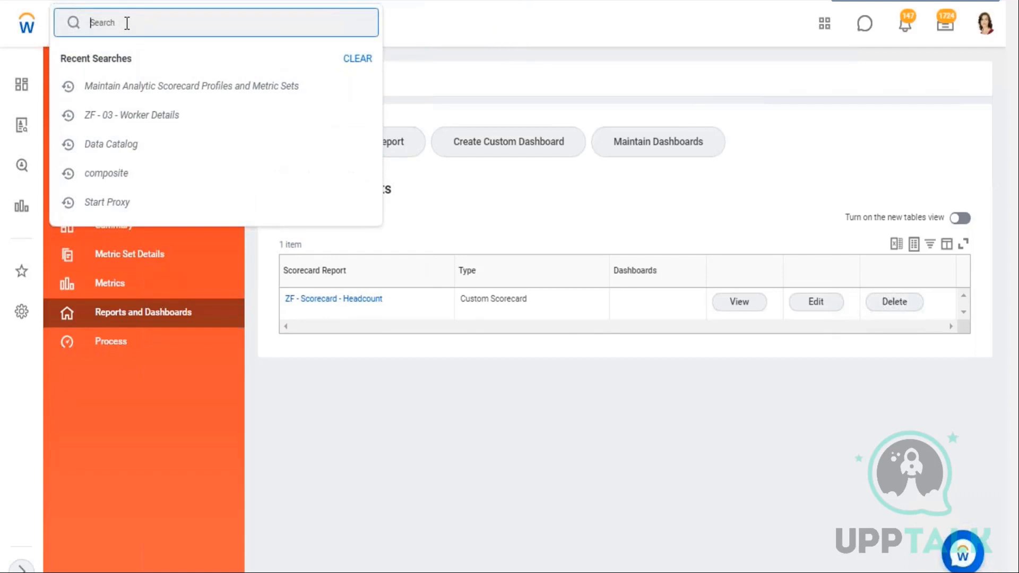
{"action": "left_click", "coordinate": [332, 301]}
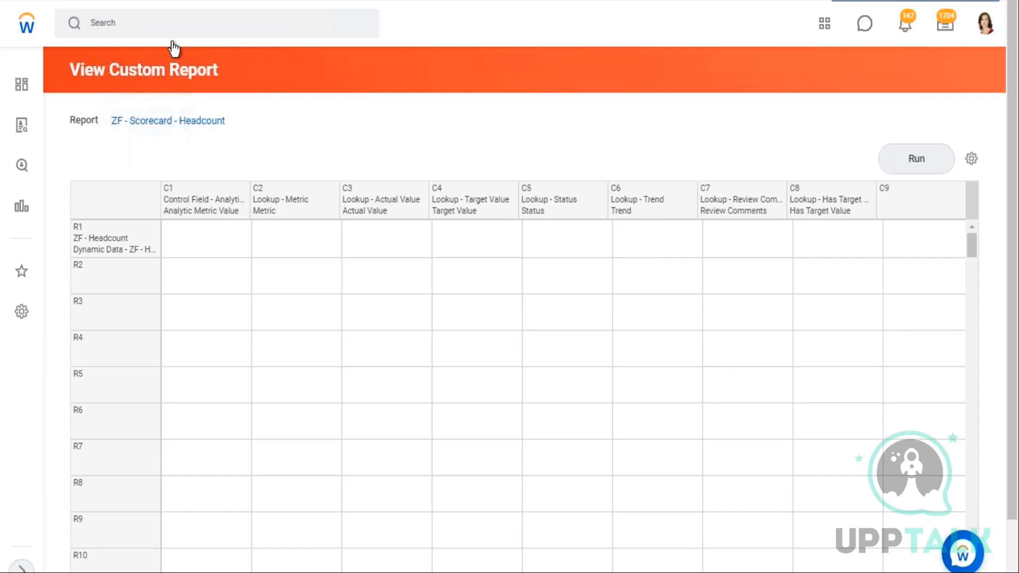
{"action": "left_click", "coordinate": [178, 24]}
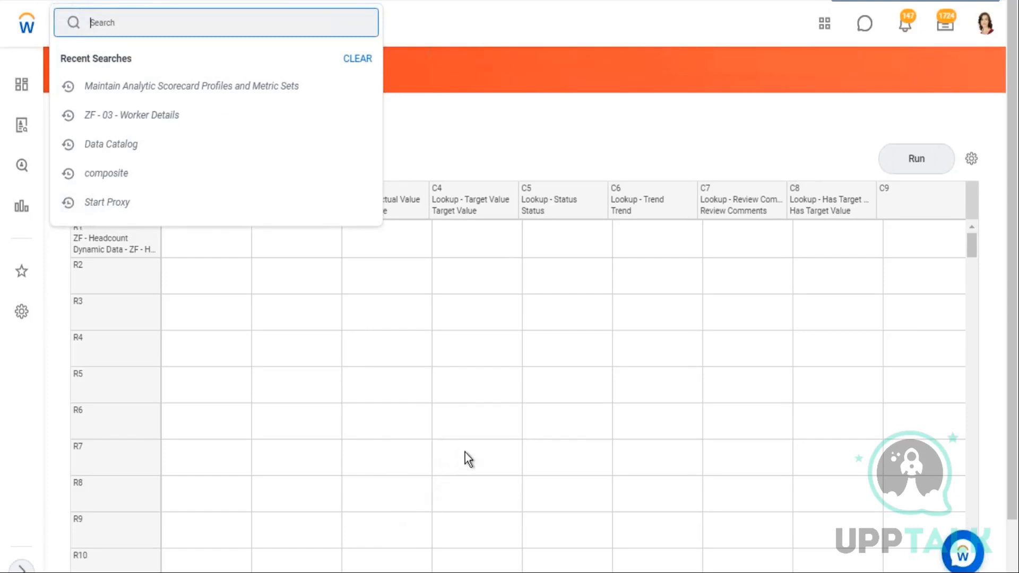
{"action": "left_click", "coordinate": [661, 116]}
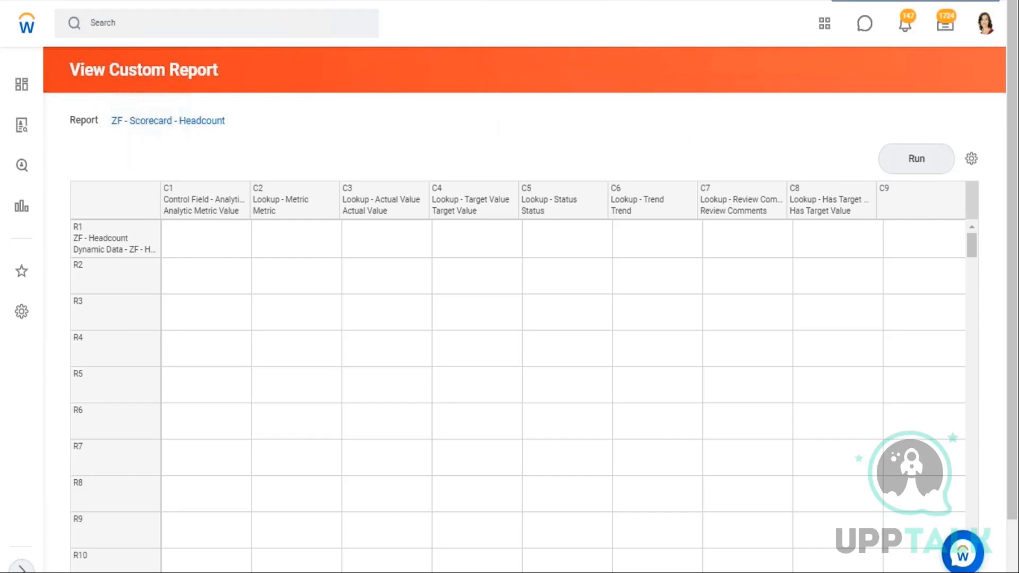
Return to Maintain Analytic Scorecard Profiles and Metric Sets and maintain the ZF - Company Profile scorecard
{"action": "left_click", "coordinate": [127, 23]}
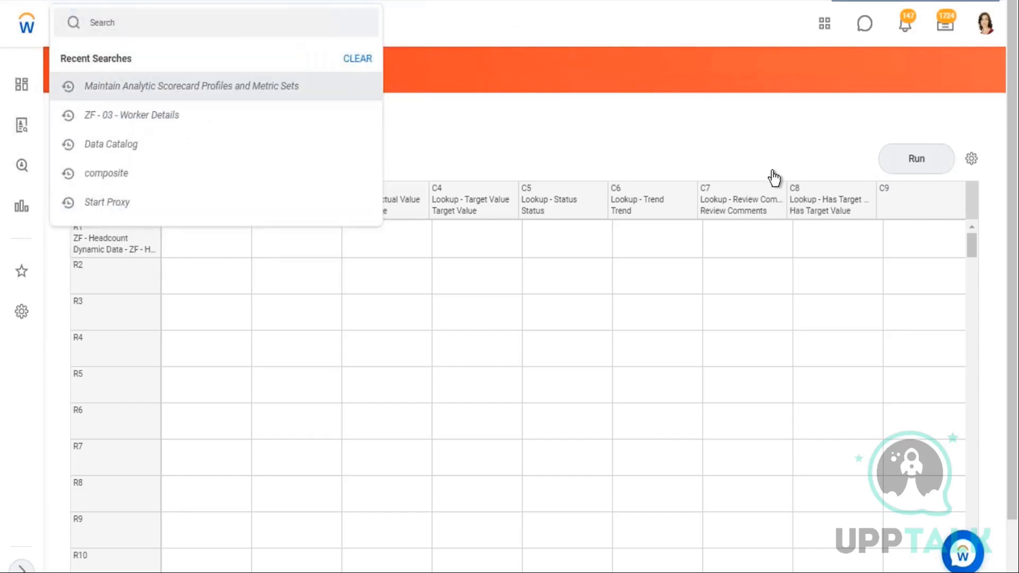
{"action": "left_click", "coordinate": [191, 86]}
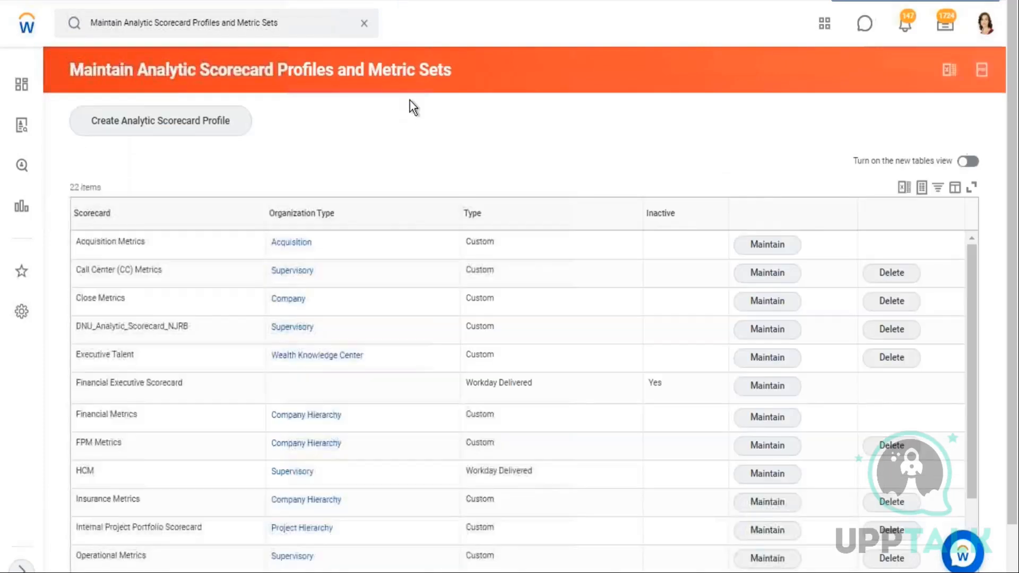
{"action": "scroll", "coordinate": [167, 387], "scroll_direction": "down", "scroll_amount": 5}
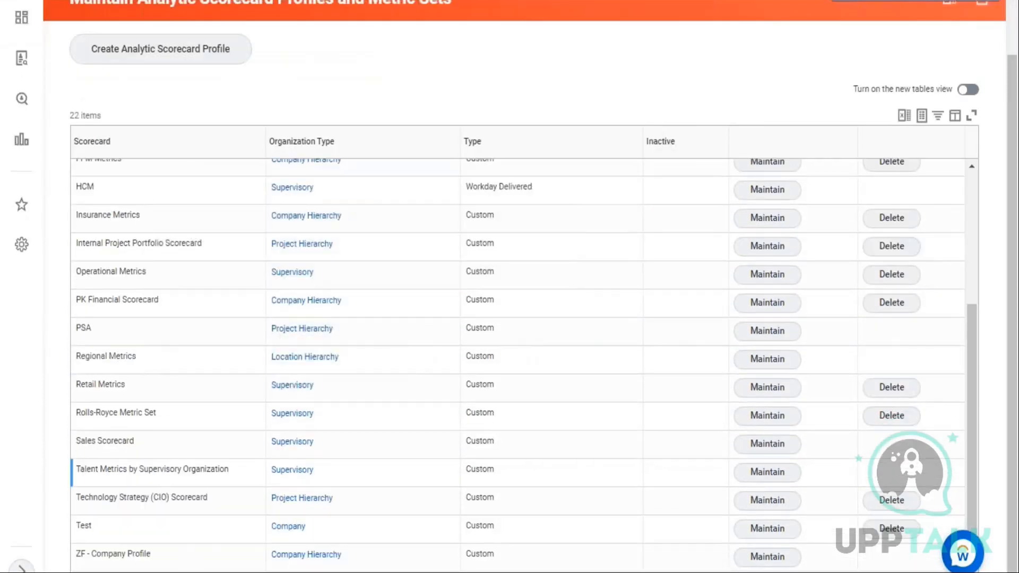
{"action": "left_click", "coordinate": [776, 562]}
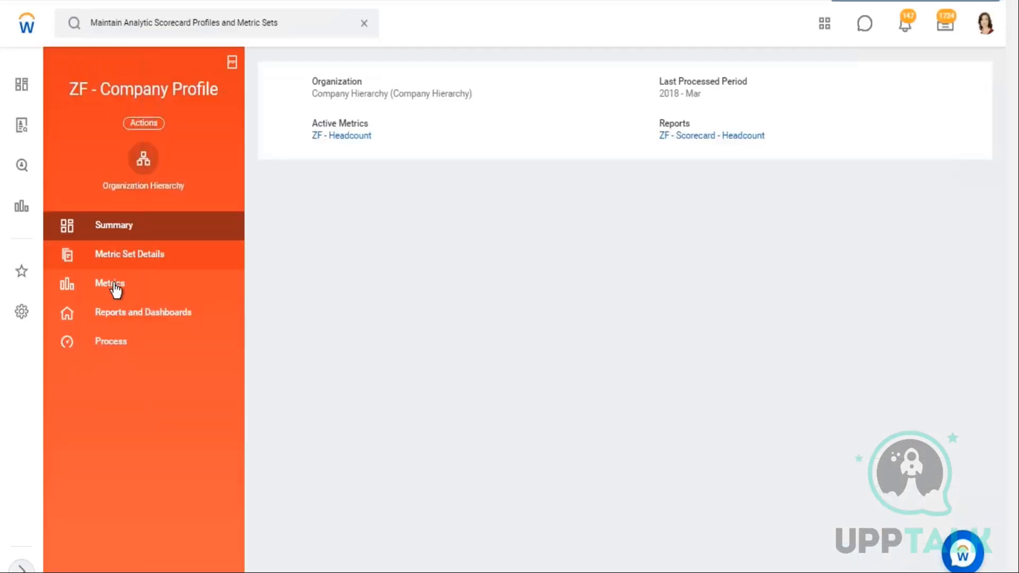
Open the ZF - Headcount metric from the profile's Metrics section
{"action": "left_click", "coordinate": [120, 284]}
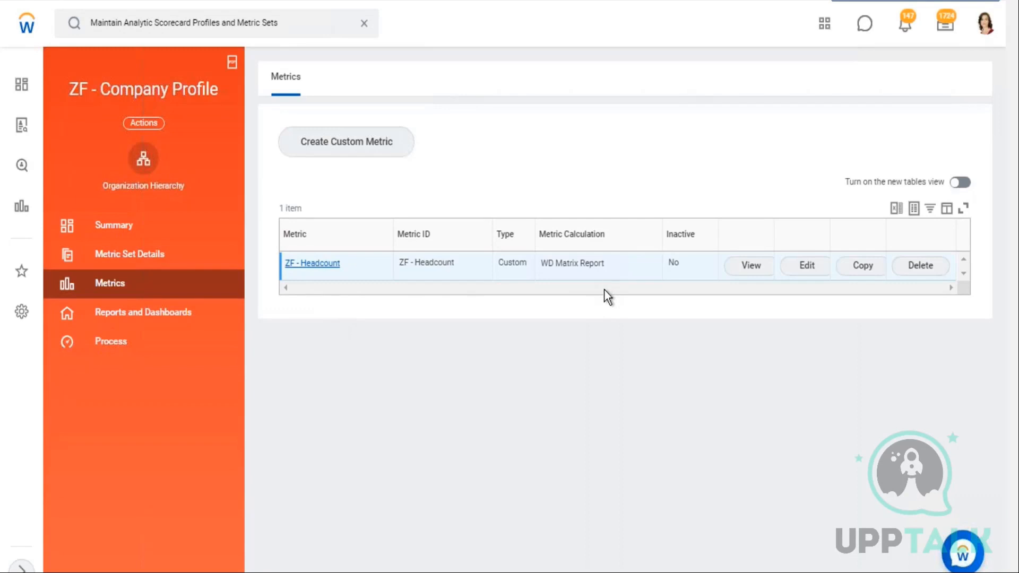
{"action": "left_click", "coordinate": [313, 263]}
{"action": "scroll", "coordinate": [253, 318], "scroll_direction": "down", "scroll_amount": 1}
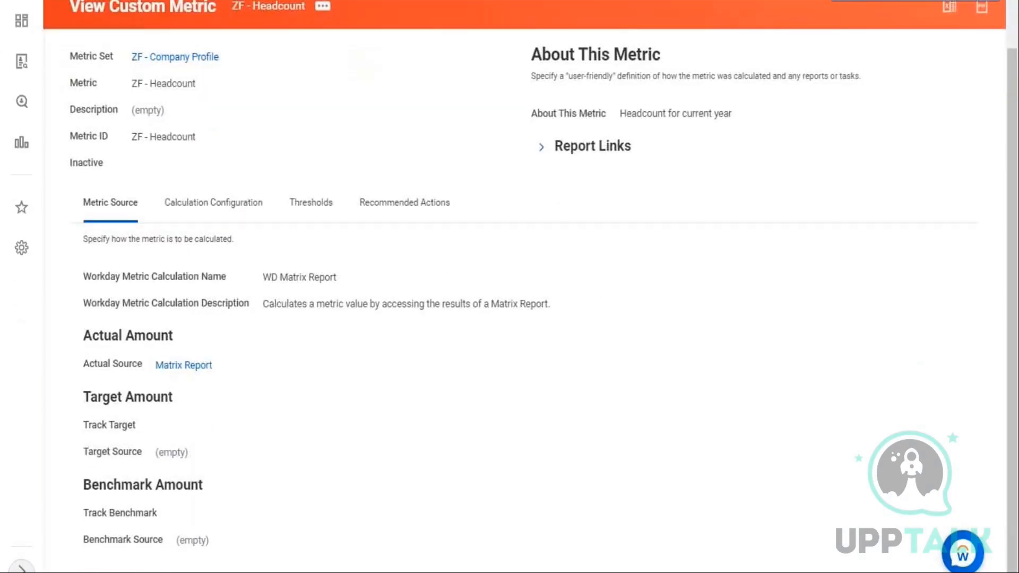
View the metric's calculation configuration and open its matrix report, ZF - Prism - Company Analysis
{"action": "left_click", "coordinate": [213, 210]}
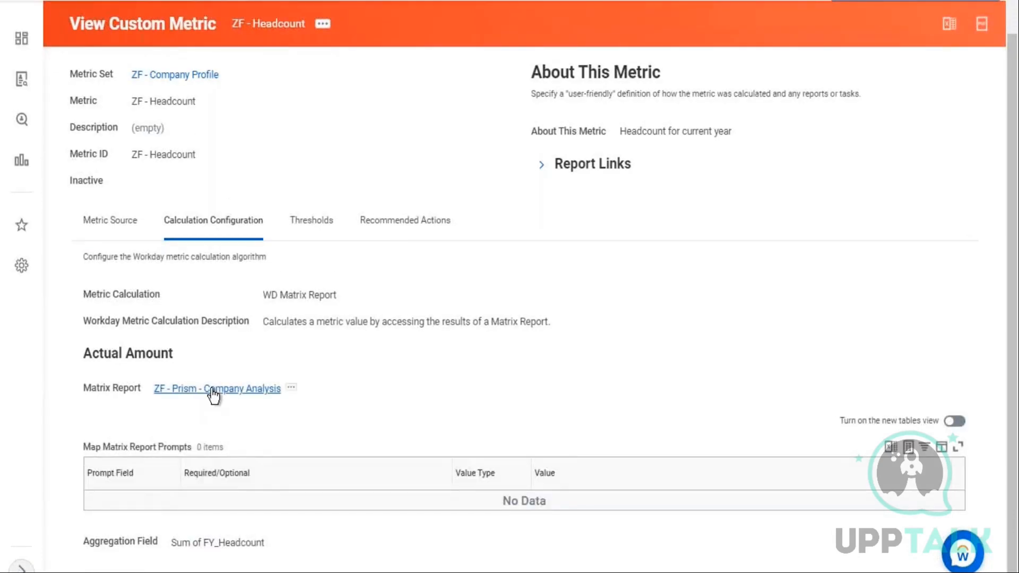
{"action": "left_click", "coordinate": [213, 392]}
{"action": "scroll", "coordinate": [622, 313], "scroll_direction": "down", "scroll_amount": 15}
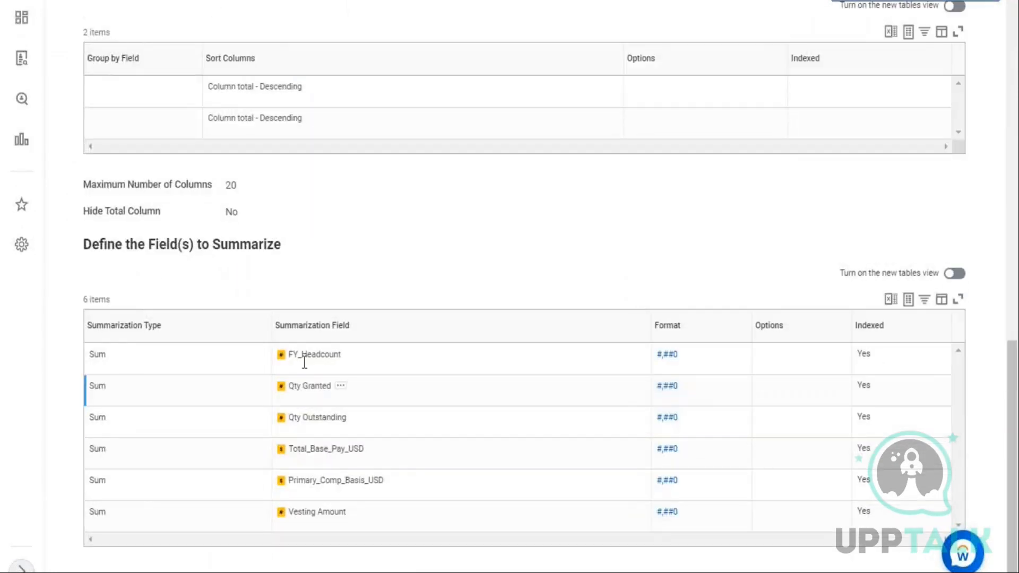
Examine the matrix report's fields to summarize and their formats
{"action": "left_click_drag", "start_coordinate": [303, 359], "coordinate": [293, 385]}
{"action": "left_click_drag", "start_coordinate": [310, 450], "coordinate": [341, 451]}
{"action": "left_click_drag", "start_coordinate": [310, 486], "coordinate": [338, 513]}
{"action": "left_click_drag", "start_coordinate": [313, 388], "coordinate": [327, 421]}
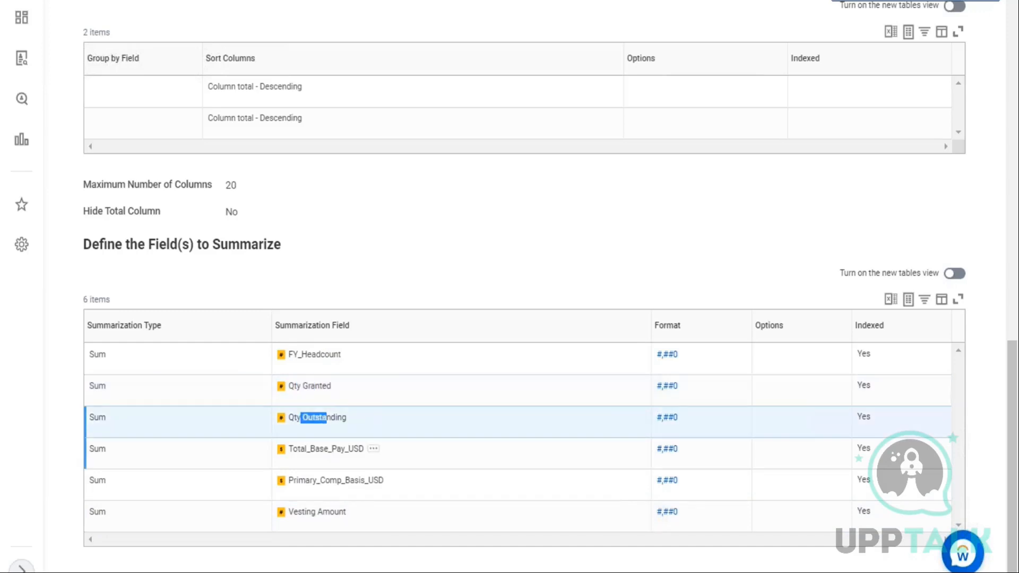
{"action": "left_click_drag", "start_coordinate": [308, 454], "coordinate": [341, 483]}
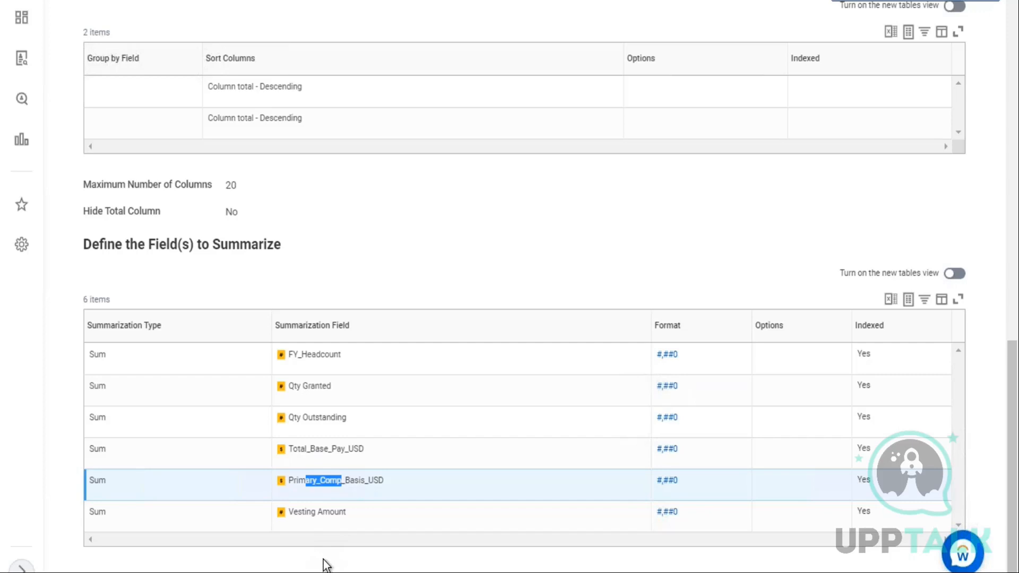
{"action": "left_click_drag", "start_coordinate": [298, 512], "coordinate": [329, 530]}
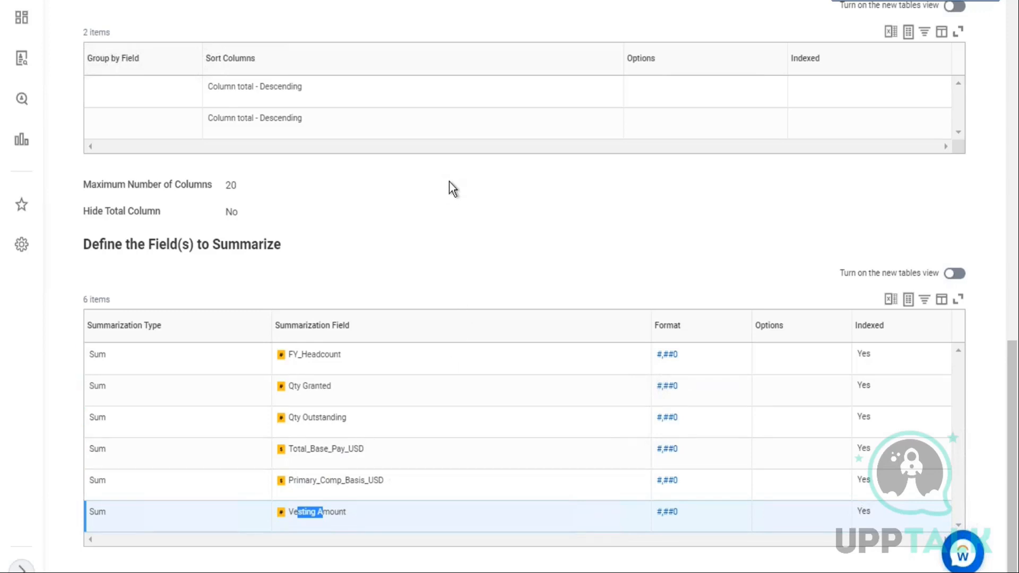
{"action": "scroll", "coordinate": [450, 180], "scroll_direction": "up", "scroll_amount": 10}
{"action": "scroll", "coordinate": [455, 181], "scroll_direction": "up", "scroll_amount": 5}
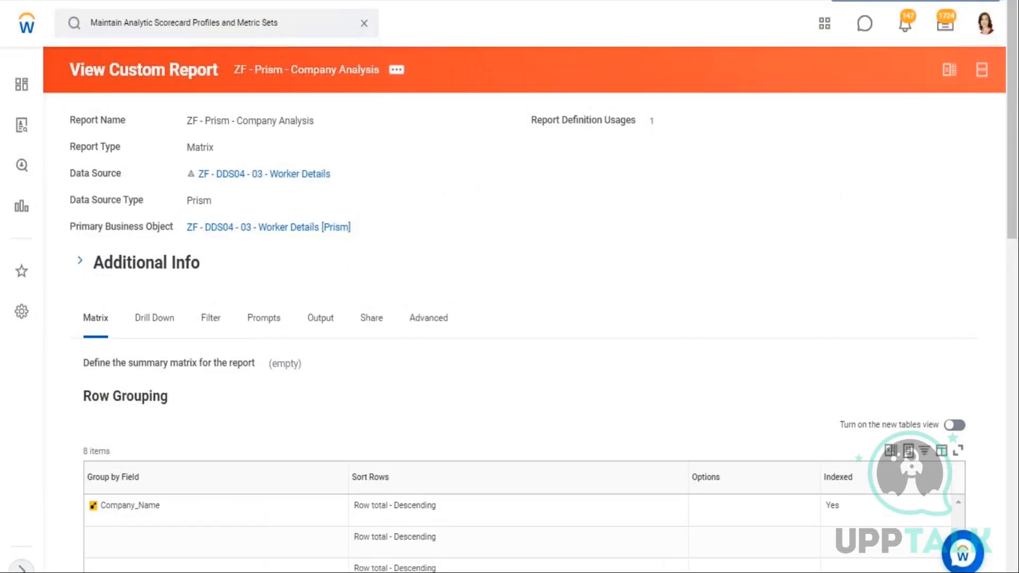
Search for and open the Data Catalog
{"action": "left_click", "coordinate": [364, 23]}
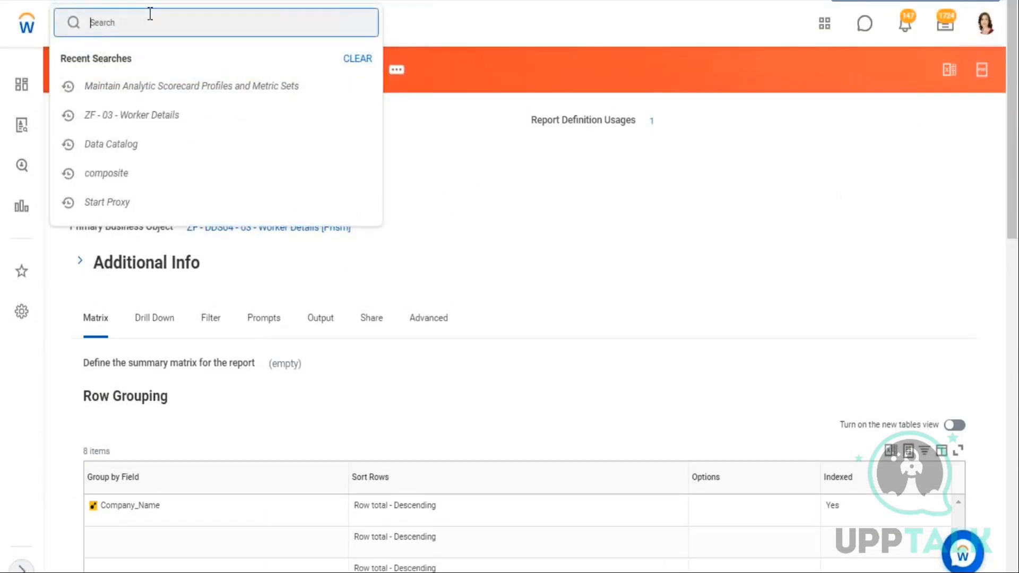
{"action": "type", "text": "data cata"}
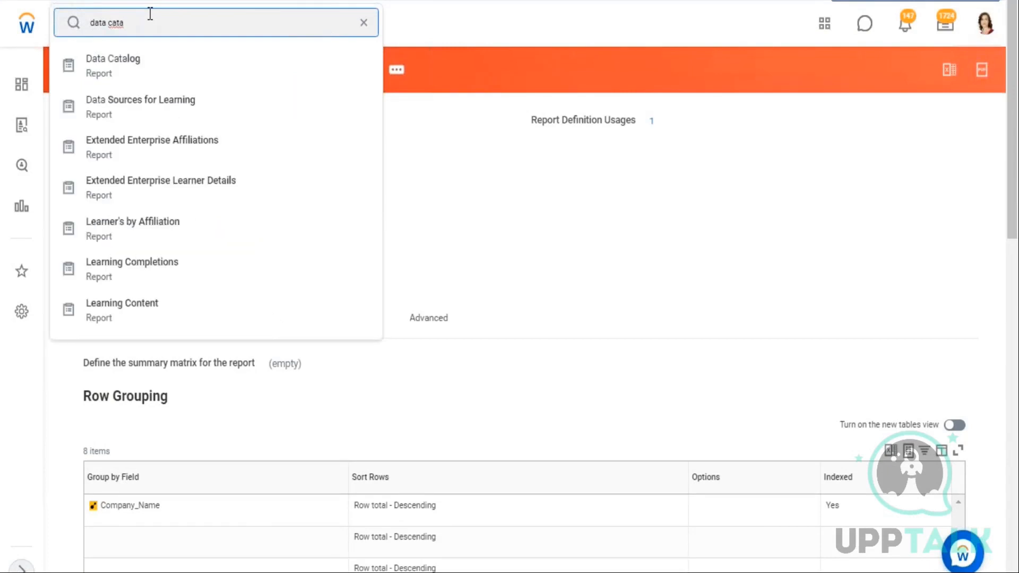
{"action": "key", "text": "Down"}
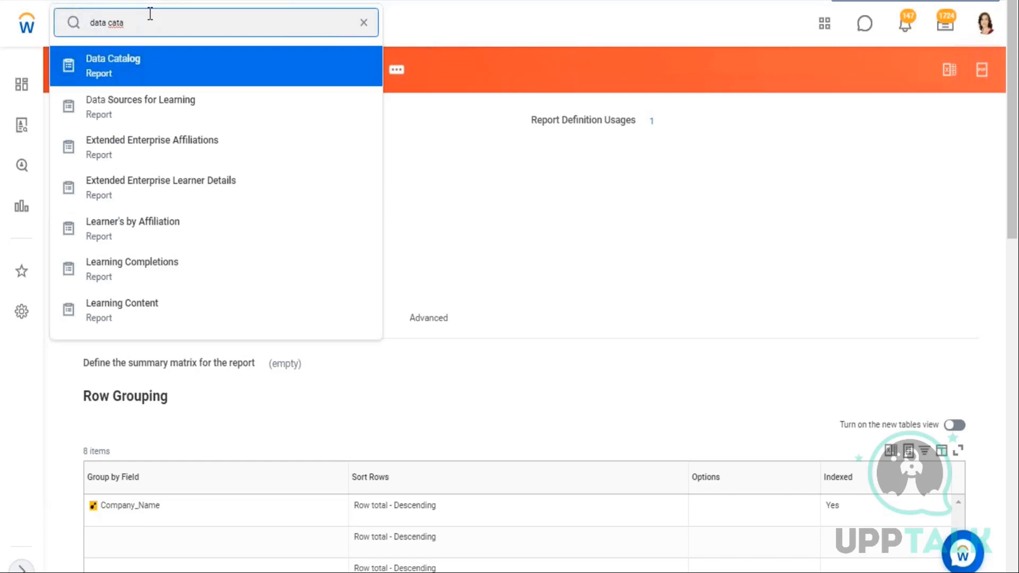
{"action": "key", "text": "Return"}
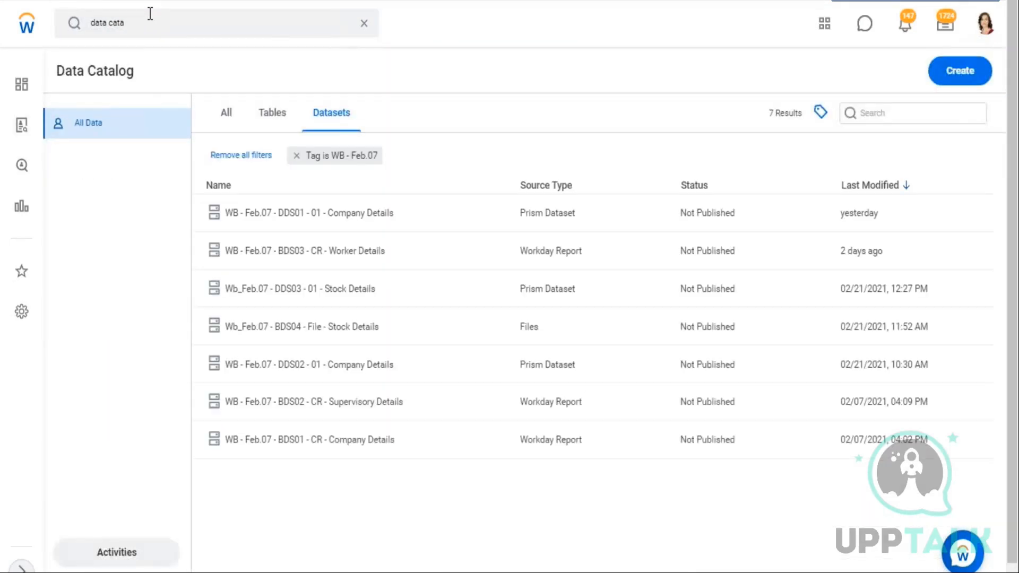
Switch to the Excel notes workbook and open the 28.02 sheet
{"action": "left_click", "coordinate": [951, 1]}
{"action": "left_click", "coordinate": [240, 328]}
{"action": "scroll", "coordinate": [247, 329], "scroll_direction": "up", "scroll_amount": 3}
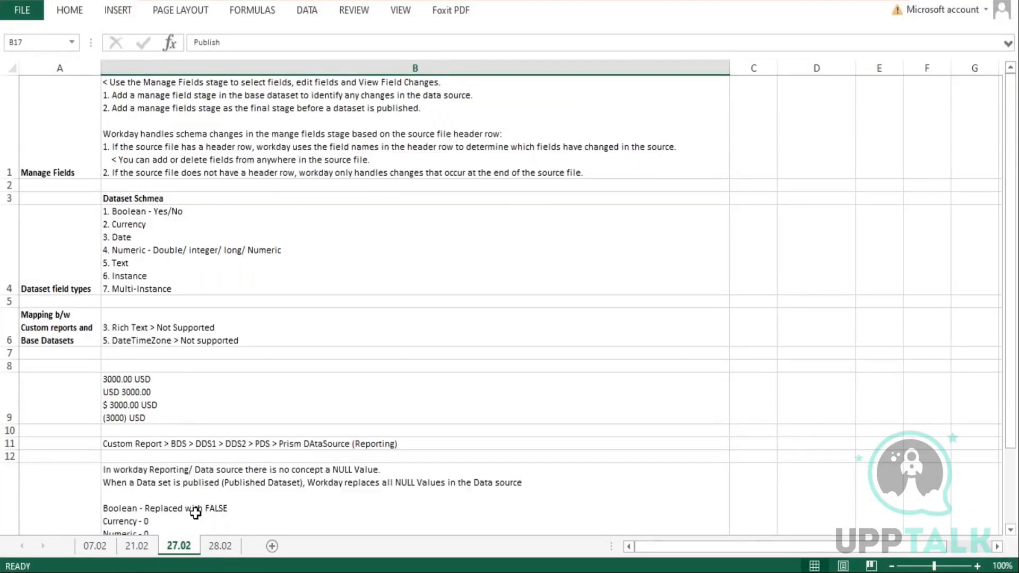
{"action": "left_click", "coordinate": [211, 549]}
{"action": "scroll", "coordinate": [159, 268], "scroll_direction": "down", "scroll_amount": 1}
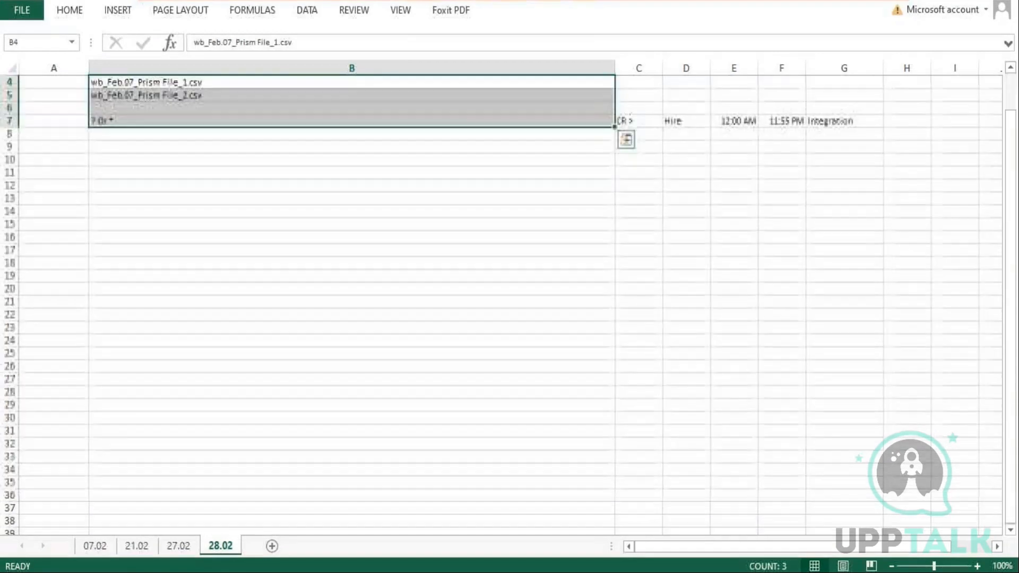
Enter the bold heading "Security Data in a Datasets" in cell B9
{"action": "left_click", "coordinate": [54, 147]}
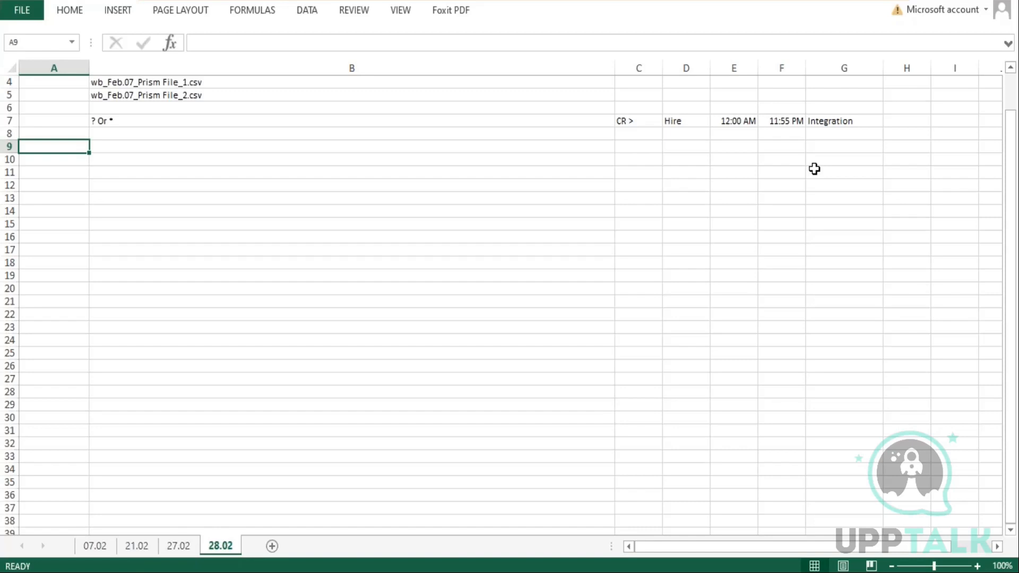
{"action": "key", "text": "Right"}
{"action": "type", "text": "Security"}
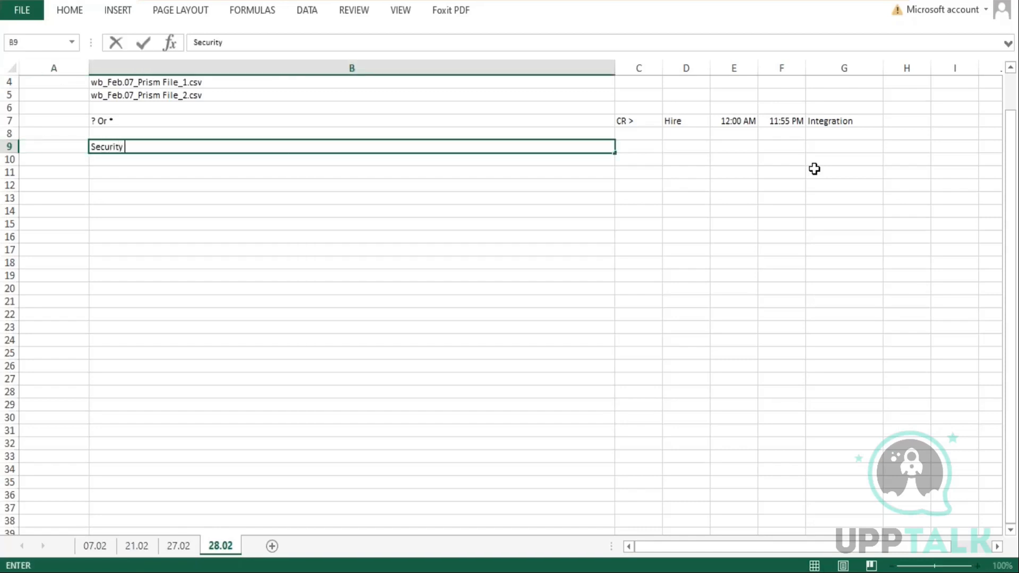
{"action": "type", "text": " Data in a Datset"}
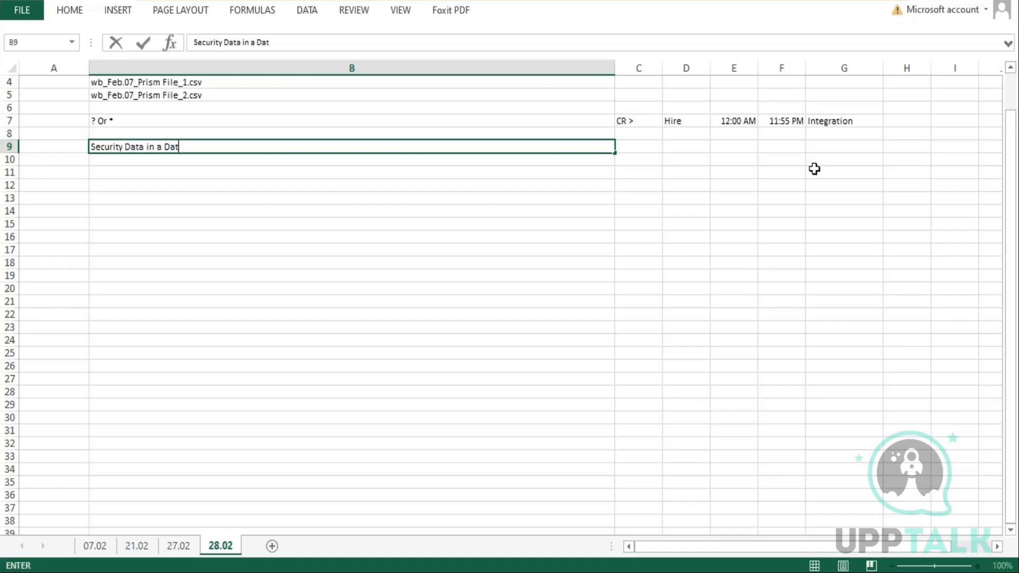
{"action": "key", "text": "BackSpace"}
{"action": "key", "text": "BackSpace"}
{"action": "key", "text": "BackSpace"}
{"action": "type", "text": "asets"}
{"action": "key", "text": "Return"}
{"action": "key", "text": "Up"}
{"action": "key", "text": "ctrl+b"}
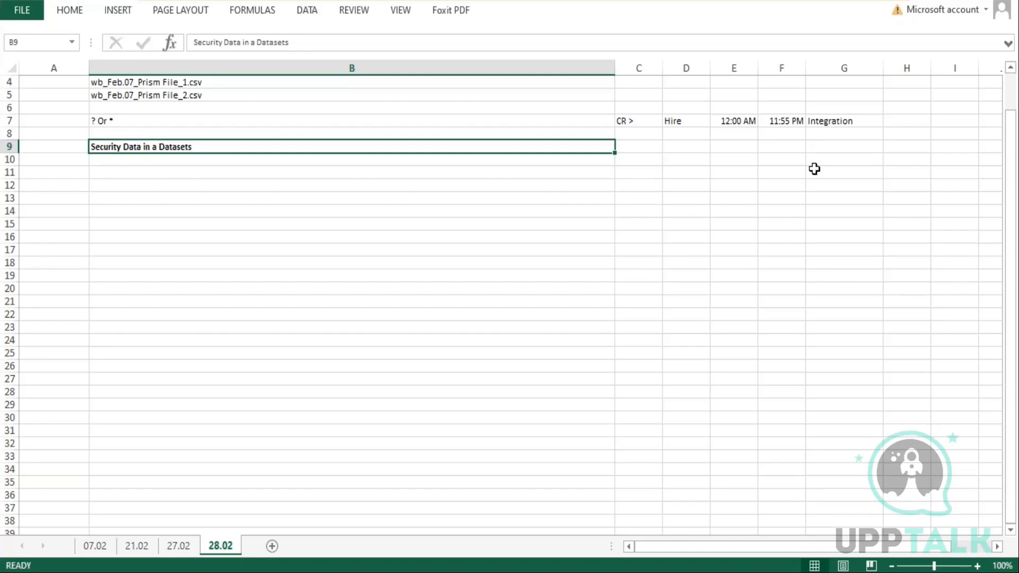
Enter "Phase 1 and 2: Create and Edit Datasets" in cell B10 with a second line starting with "<"
{"action": "key", "text": "Down"}
{"action": "key", "text": "Left"}
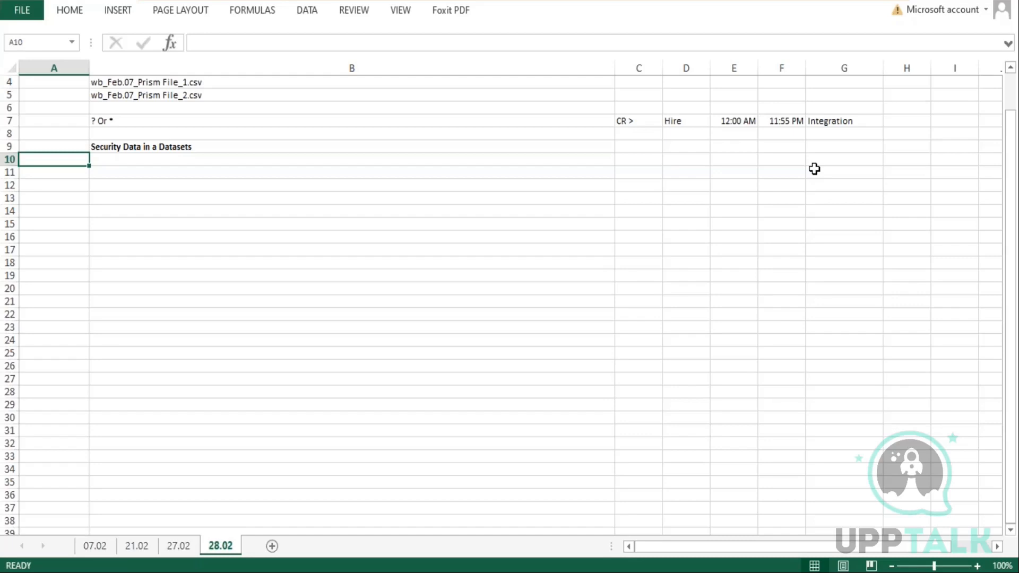
{"action": "key", "text": "Right"}
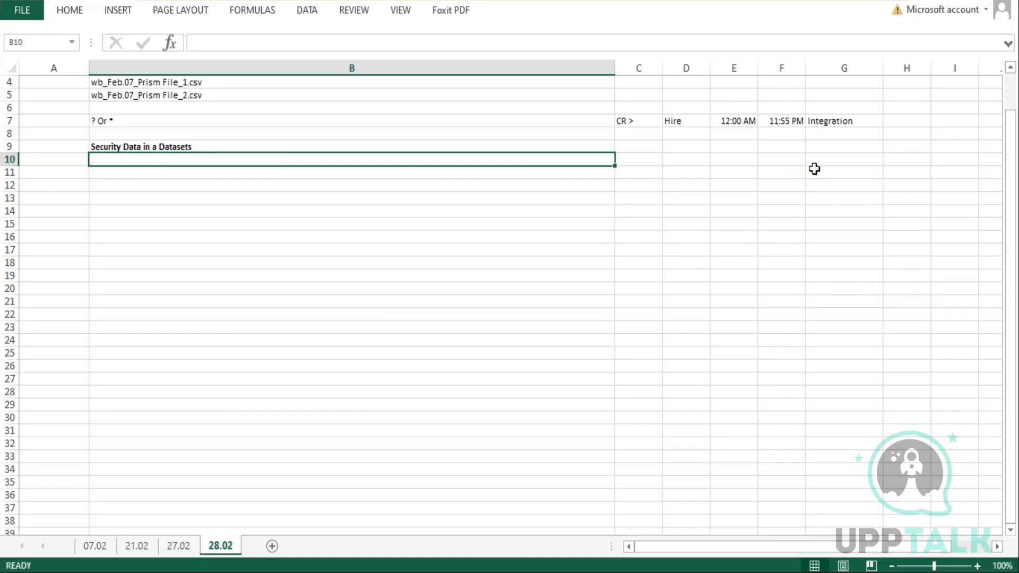
{"action": "type", "text": "Phase 1 and 2 "}
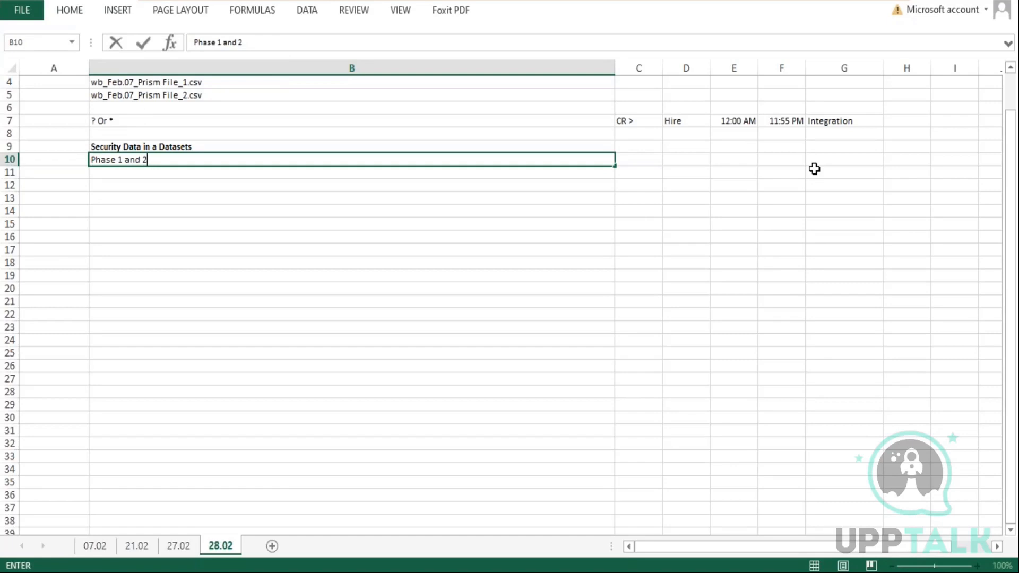
{"action": "type", "text": ": Create"}
{"action": "type", "text": "and E"}
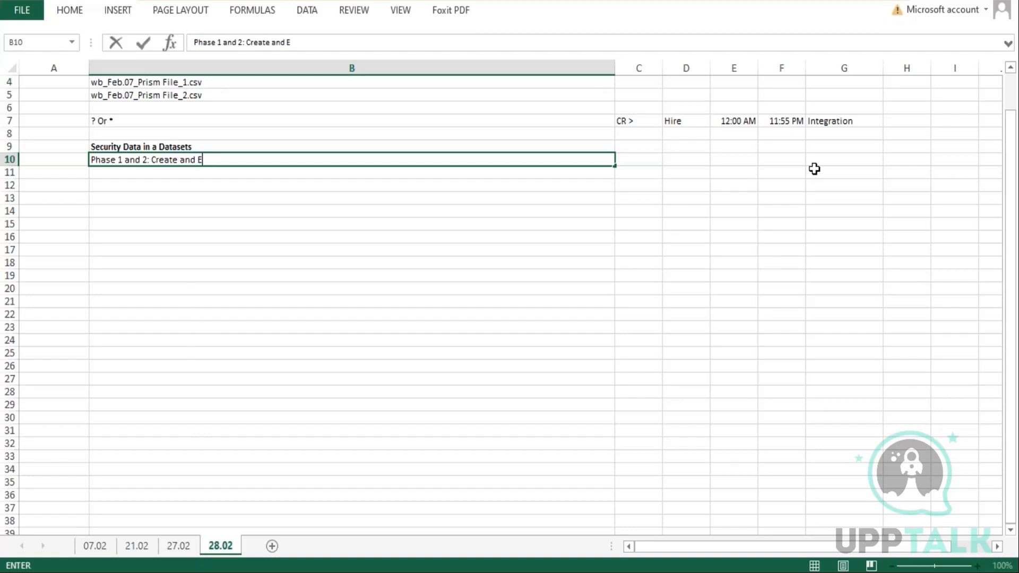
{"action": "type", "text": "dit Datasets"}
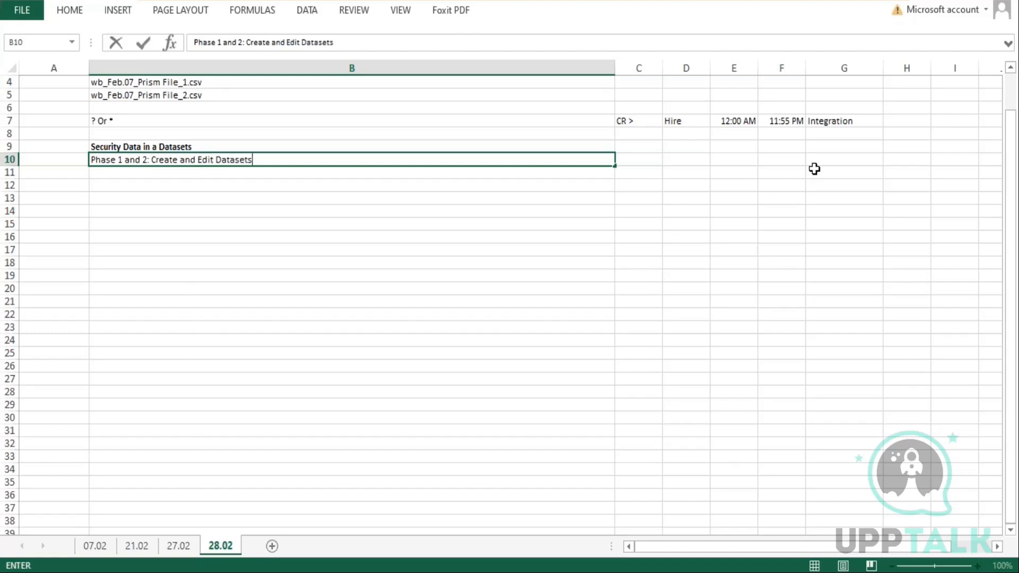
{"action": "key", "text": "alt+Return"}
{"action": "type", "text": "1."}
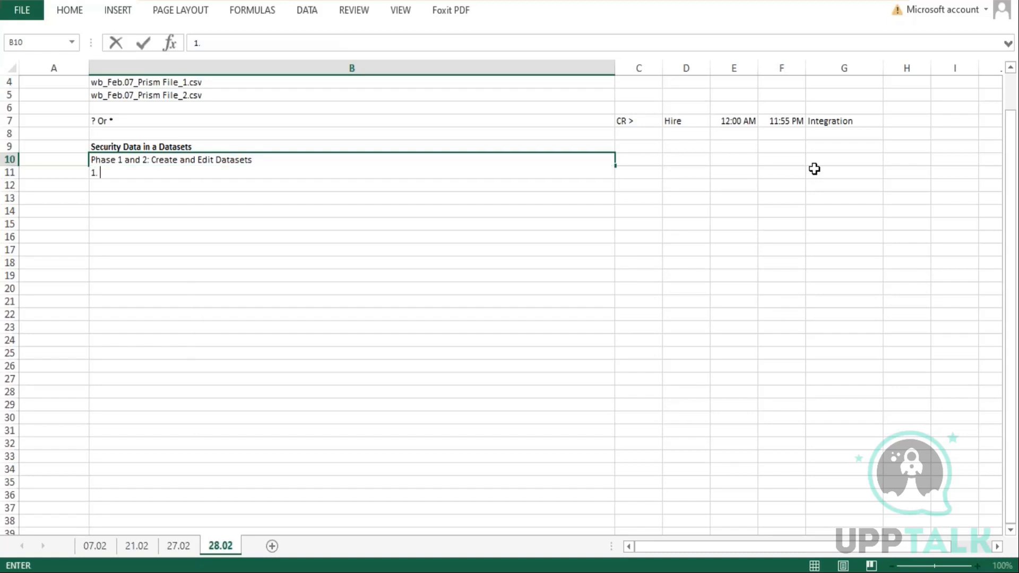
{"action": "key", "text": "BackSpace"}
{"action": "key", "text": "BackSpace"}
{"action": "type", "text": "<"}
{"action": "key", "text": "Return"}
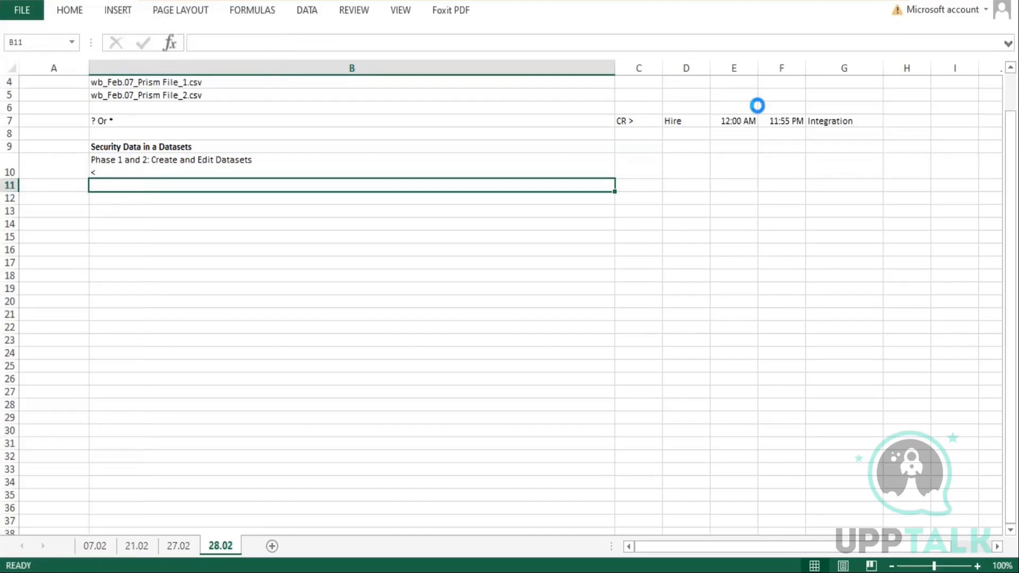
Complete the second line of cell B10 as "< Datasets includes metadata"
{"action": "left_click", "coordinate": [130, 172]}
{"action": "double_click", "coordinate": [130, 172]}
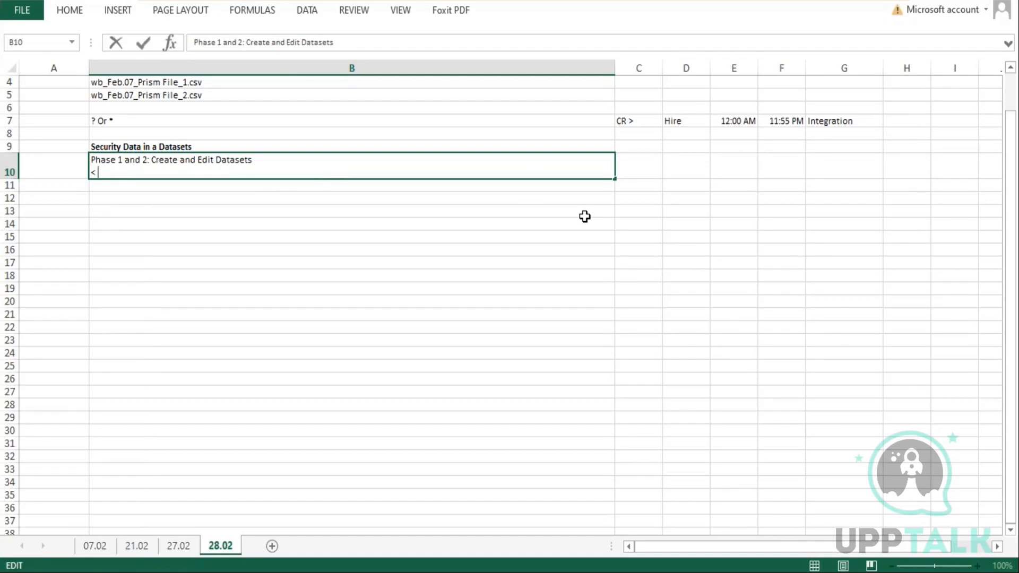
{"action": "type", "text": "DAtasets includes metadata"}
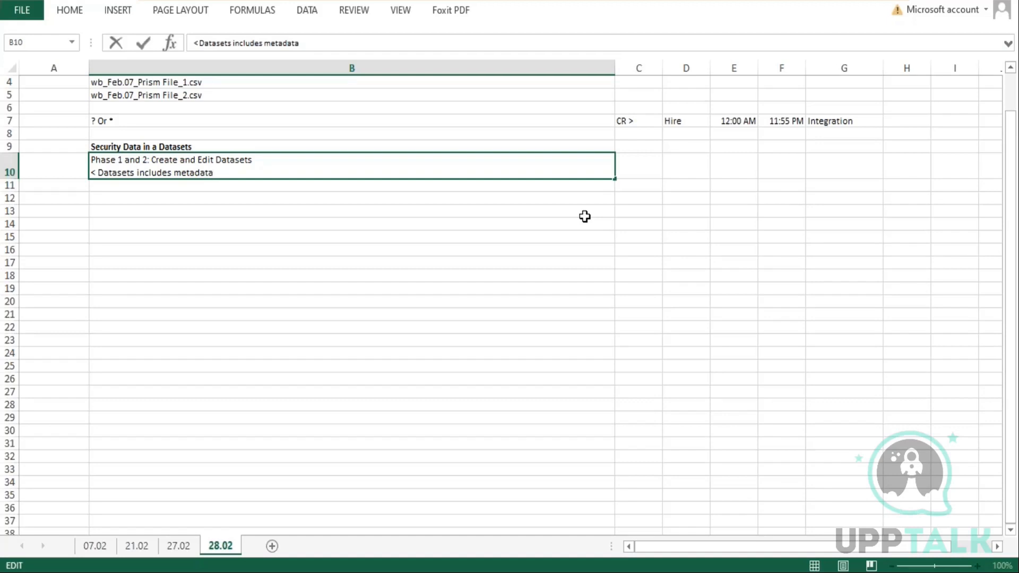
Continue the second line of cell B10 with "and a subset of data (Example rows)."
{"action": "type", "text": "and a subset of"}
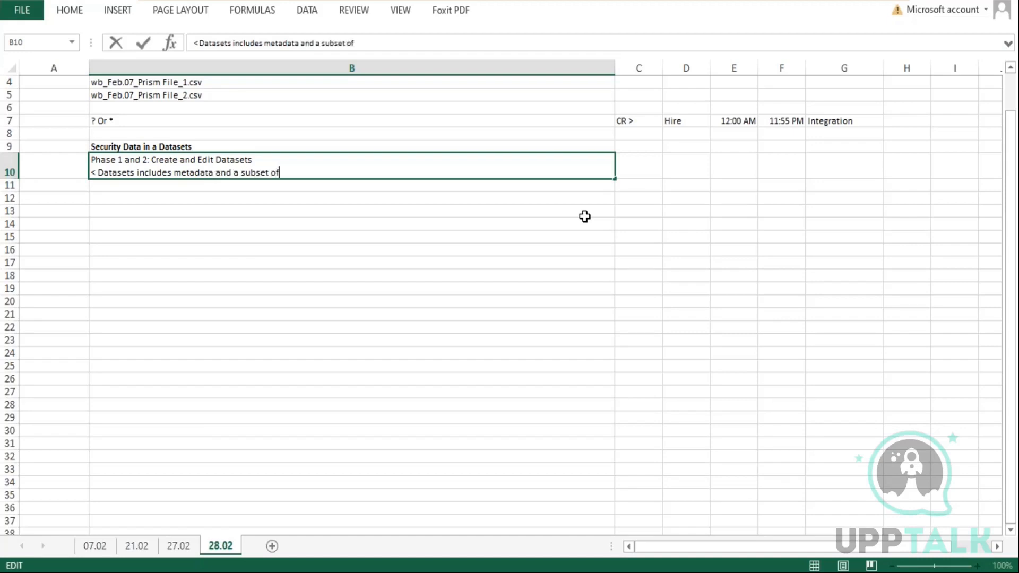
{"action": "type", "text": " data"}
{"action": "type", "text": "(Examp"}
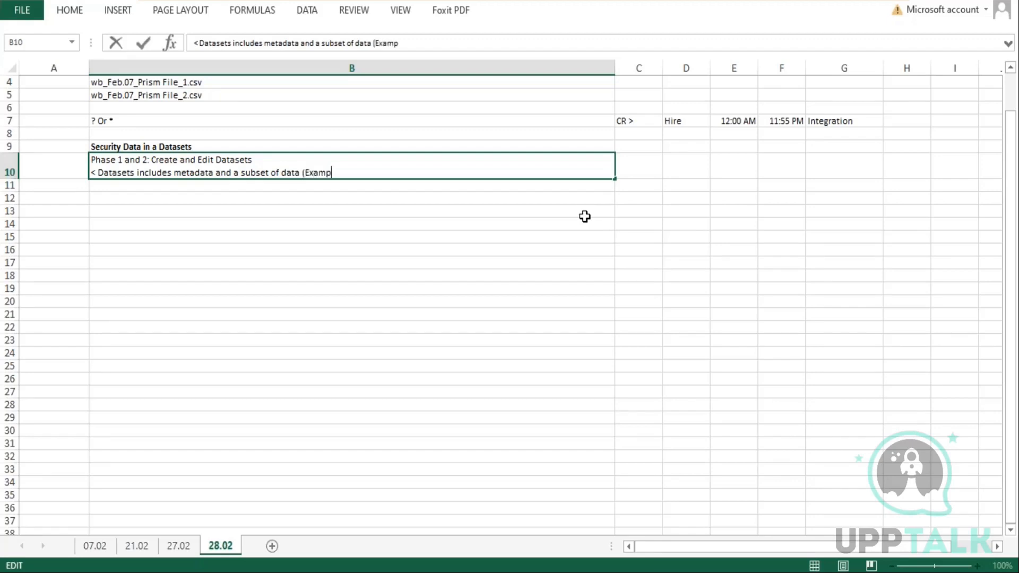
{"action": "type", "text": "le rows)"}
Append "Those who have access to the dataset" to cell B10's second line, replacing a started "Only thos"
{"action": "type", "text": "Only thos"}
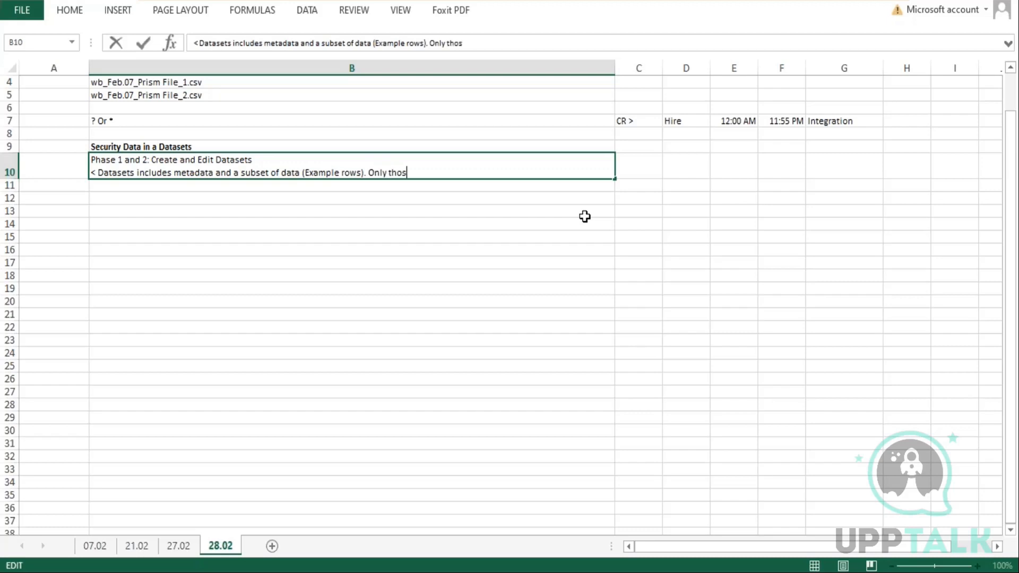
{"action": "key", "text": "BackSpace"}
{"action": "key", "text": "BackSpace"}
{"action": "key", "text": "BackSpace"}
{"action": "key", "text": "BackSpace"}
{"action": "key", "text": "BackSpace"}
{"action": "key", "text": "BackSpace"}
{"action": "key", "text": "BackSpace"}
{"action": "key", "text": "BackSpace"}
{"action": "key", "text": "BackSpace"}
{"action": "type", "text": "Those who have access to the dataset"}
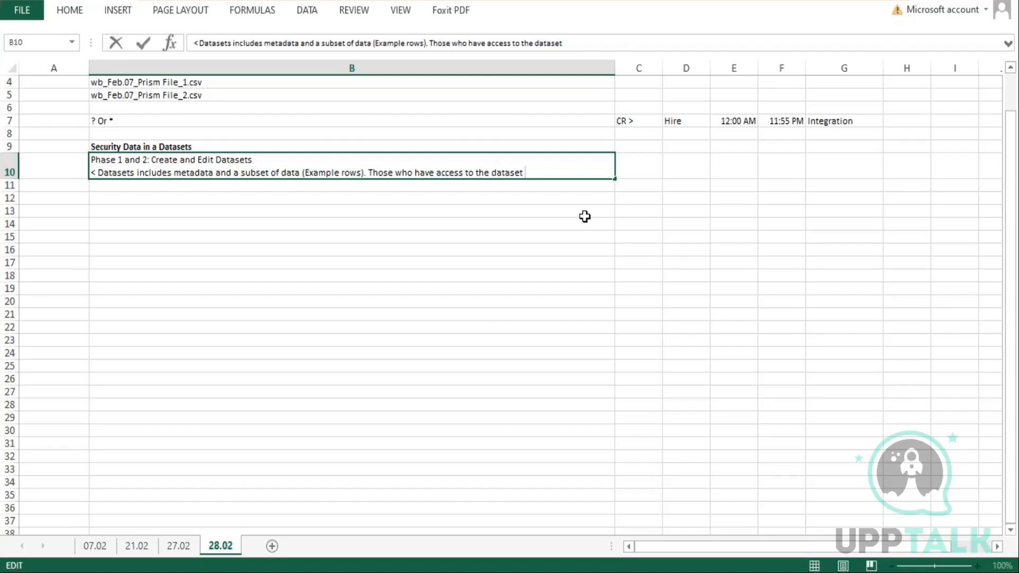
{"action": "type", "text": " will be able to acce"}
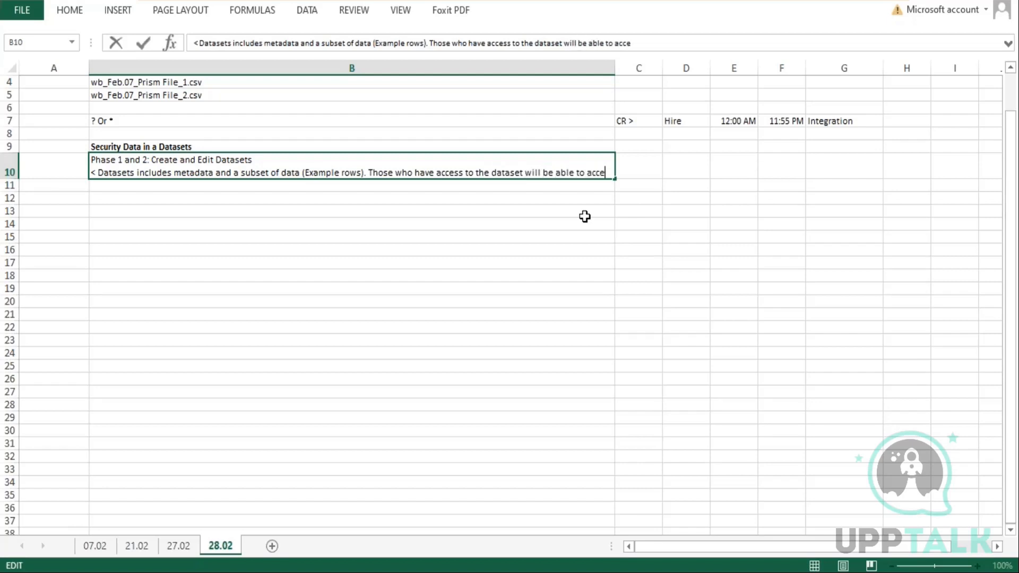
{"action": "type", "text": "ss both a"}
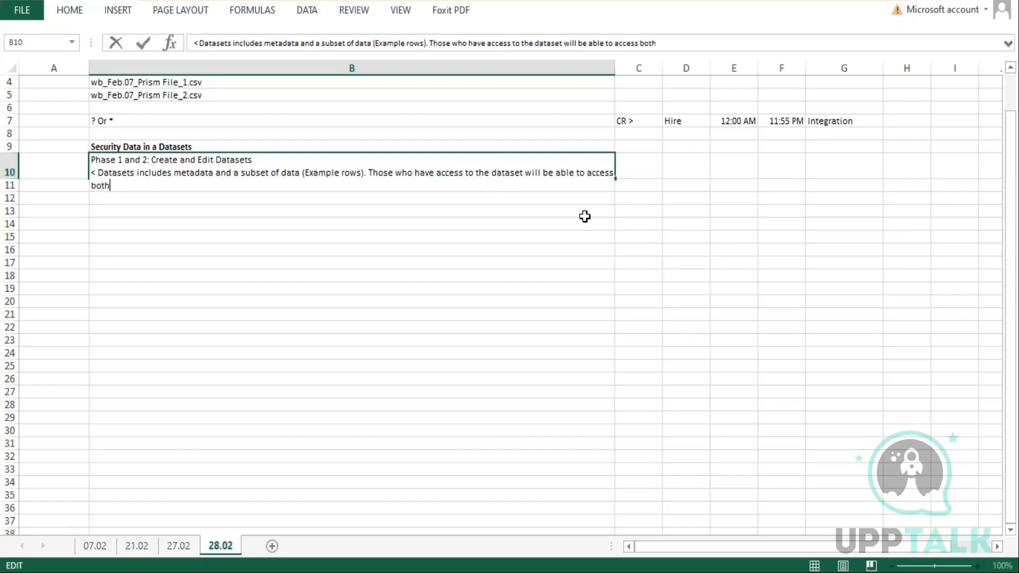
Finish the sentence with "will be able to access both metadata and data rows." and confirm cell B10
{"action": "key", "text": "BackSpace"}
{"action": "type", "text": "metadata and "}
{"action": "type", "text": "data r"}
{"action": "key", "text": "BackSpace"}
{"action": "type", "text": "rows."}
{"action": "key", "text": "Return"}
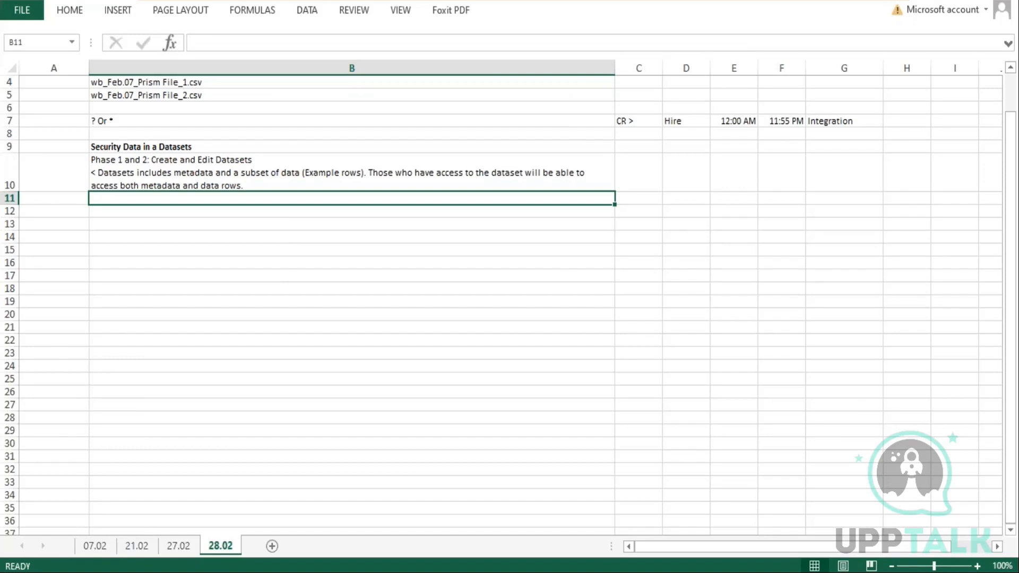
Reopen cell B10 and append "In Prism you can control who has access to the datasets:"
{"action": "double_click", "coordinate": [253, 183]}
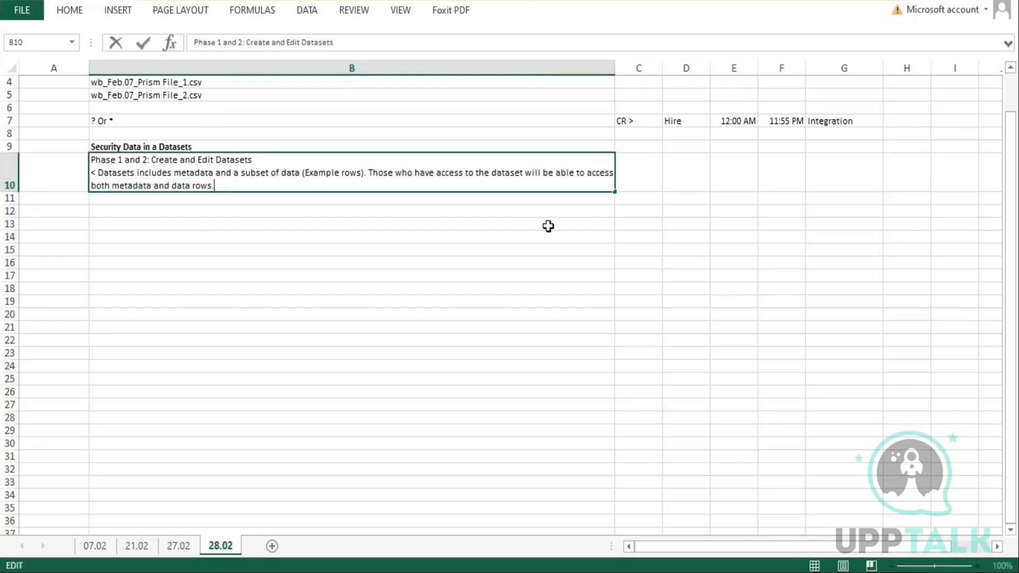
{"action": "type", "text": "In"}
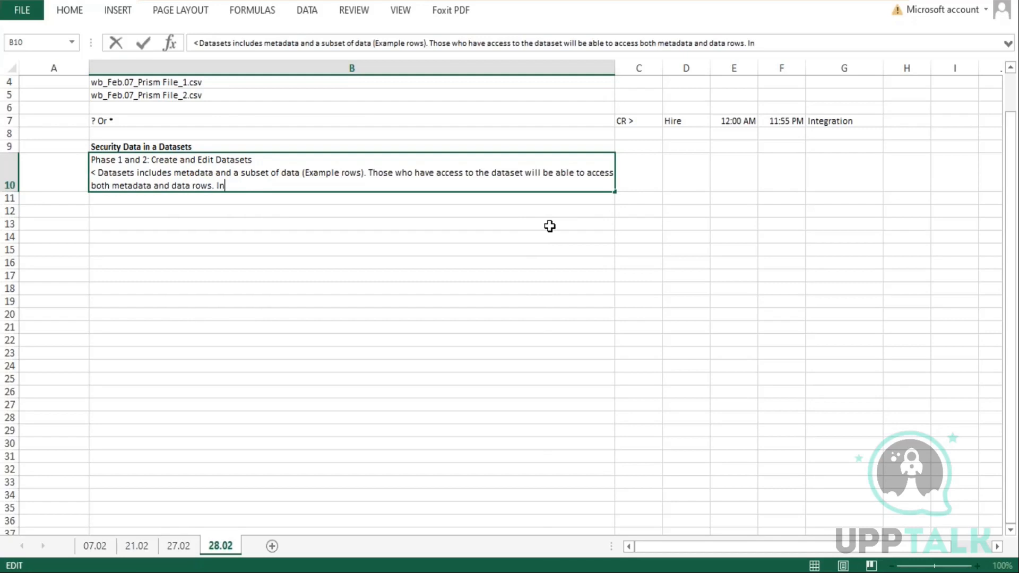
{"action": "type", "text": " Prism yo"}
{"action": "type", "text": "u can"}
{"action": "key", "text": "BackSpace"}
{"action": "key", "text": "BackSpace"}
{"action": "key", "text": "BackSpace"}
{"action": "key", "text": "BackSpace"}
{"action": "key", "text": "BackSpace"}
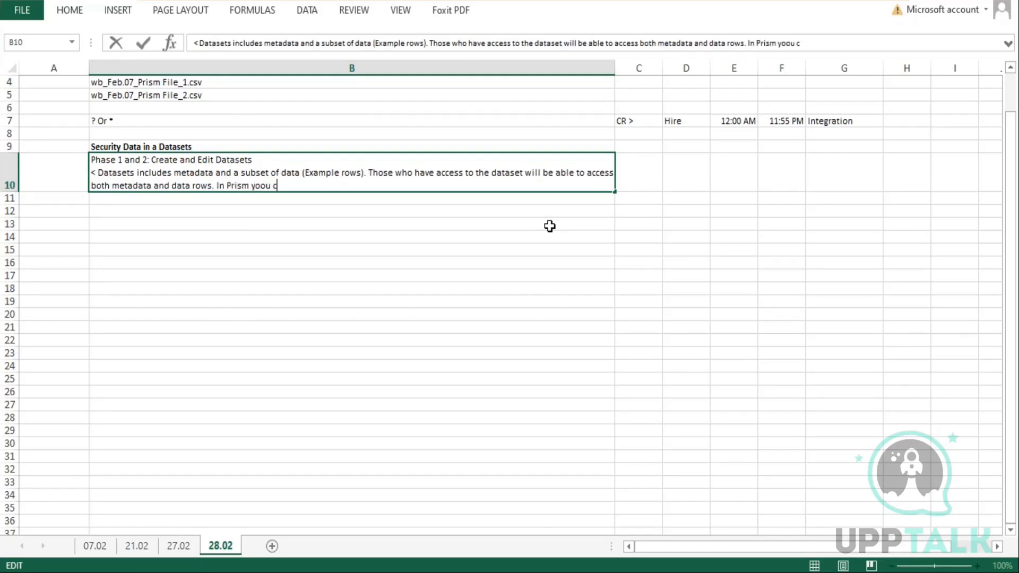
{"action": "type", "text": "u can cn"}
{"action": "key", "text": "BackSpace"}
{"action": "type", "text": "ontrol who ha"}
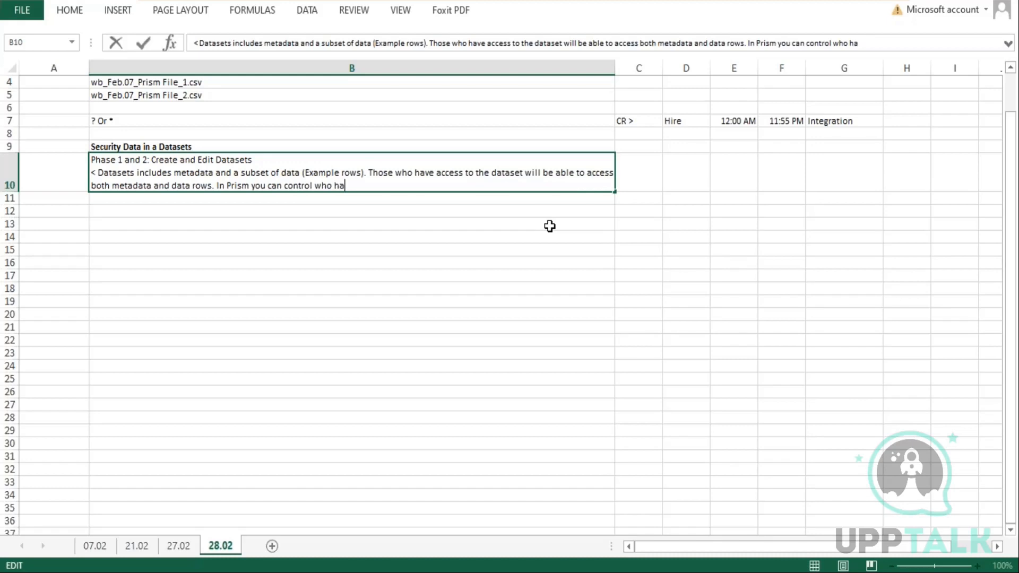
{"action": "type", "text": "s access to the datase"}
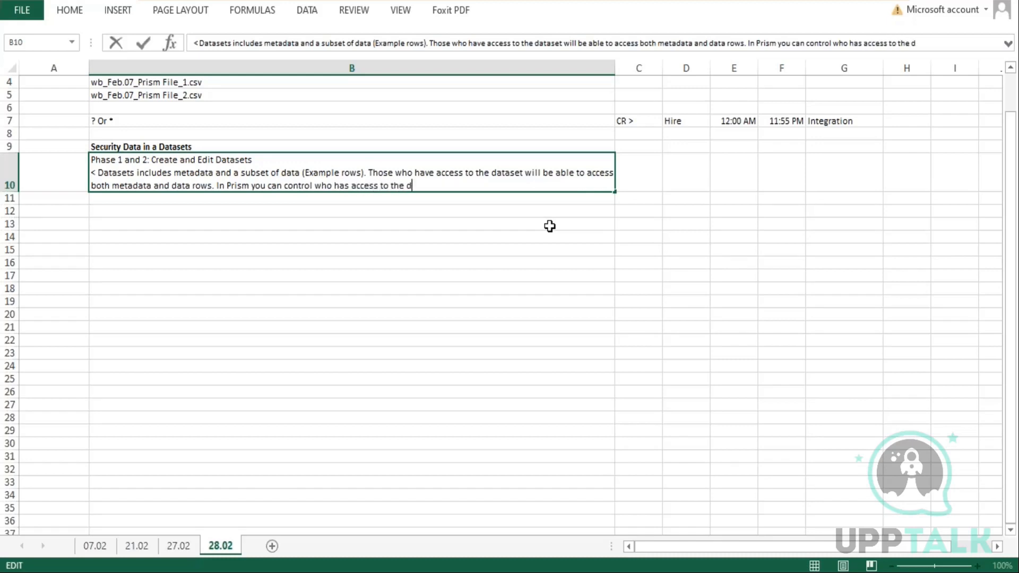
{"action": "type", "text": "ts:"}
Add a new line "1. Configure Workday security domains to create, edit or manage datasets" in cell B10 and confirm
{"action": "key", "text": "alt+Return"}
{"action": "type", "text": "1"}
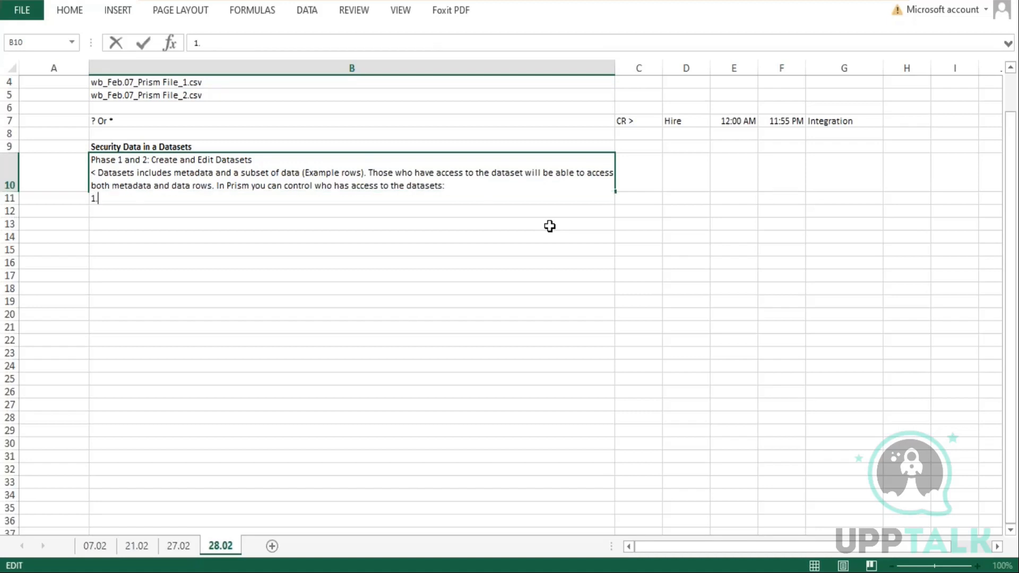
{"action": "type", "text": ". Configure Workday security domains to create, edit or manage datasets"}
{"action": "key", "text": "Return"}
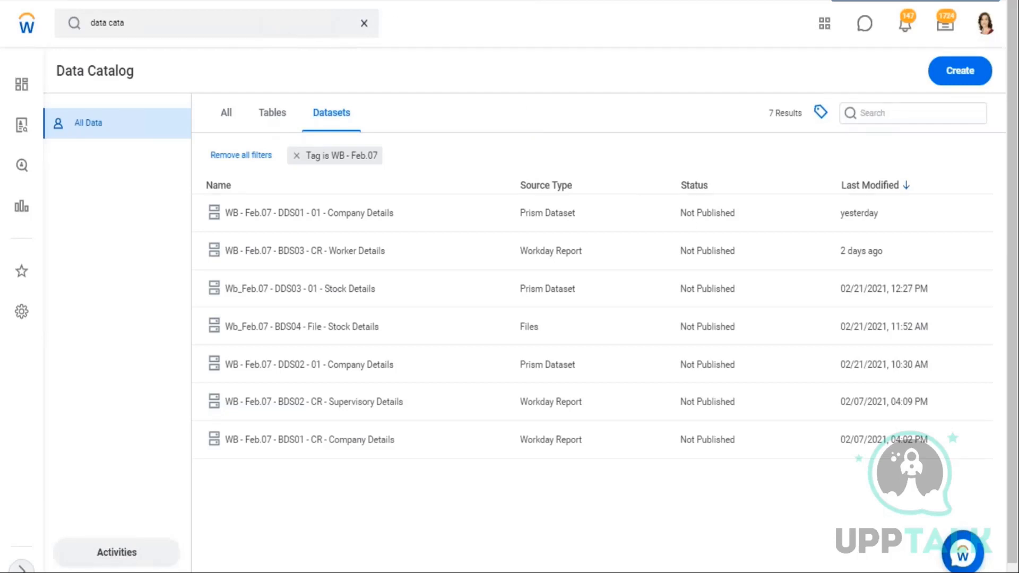
Make "Create and Edit Datasets" bold in the first line of cell B10
{"action": "left_click", "coordinate": [366, 25]}
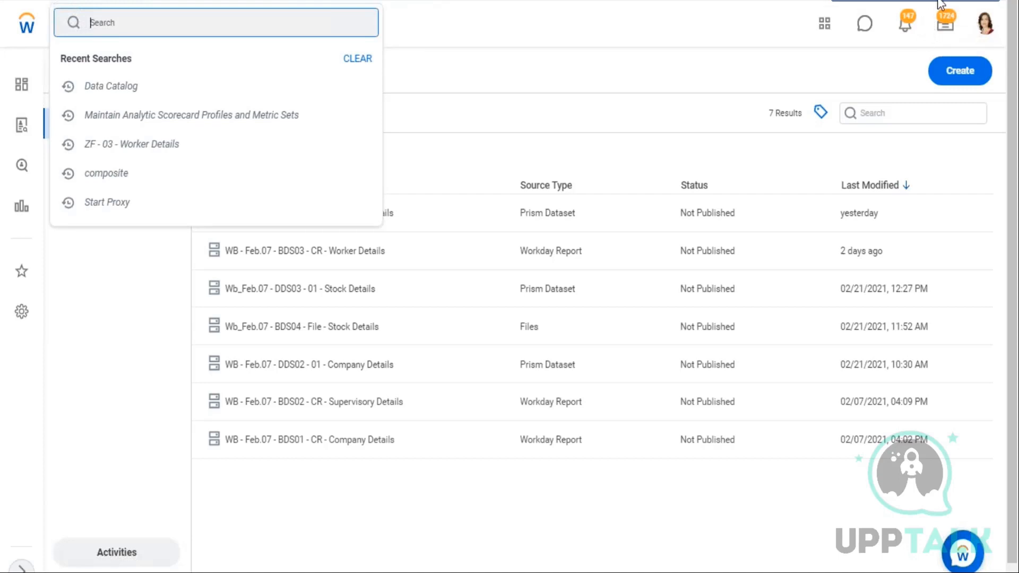
{"action": "left_click", "coordinate": [959, 5]}
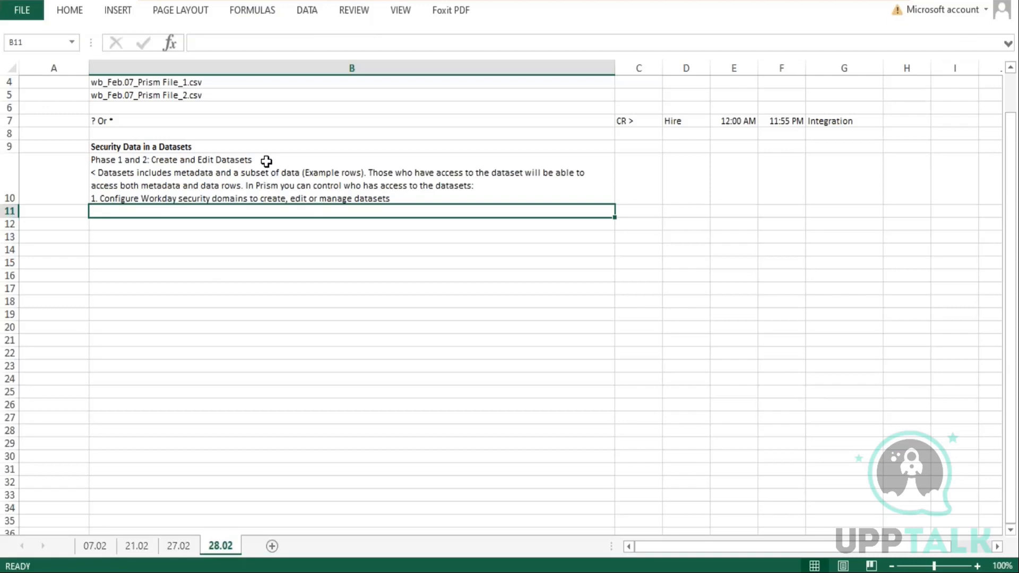
{"action": "left_click", "coordinate": [268, 158]}
{"action": "double_click", "coordinate": [267, 157]}
{"action": "left_click_drag", "start_coordinate": [262, 159], "coordinate": [156, 161]}
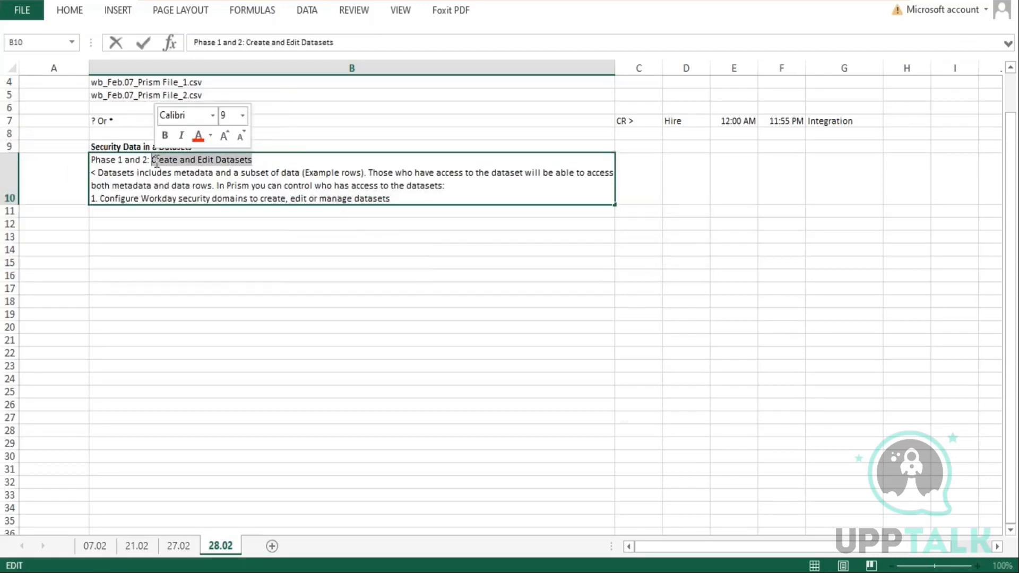
{"action": "key", "text": "ctrl+b"}
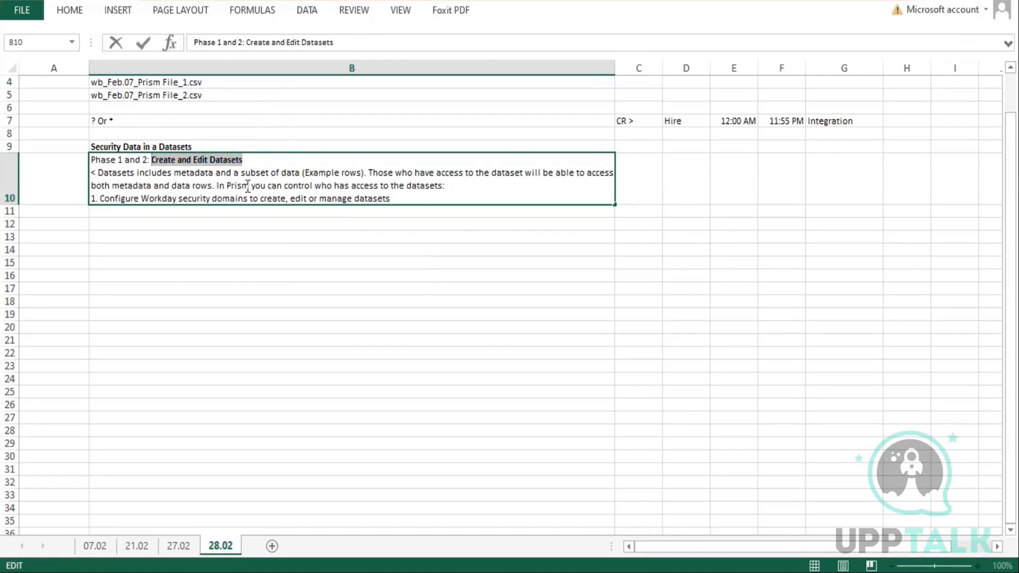
End item 1 with a period, add the line "2. DAtaset Sharing:" in cell B10, and save the workbook
{"action": "left_click", "coordinate": [388, 205]}
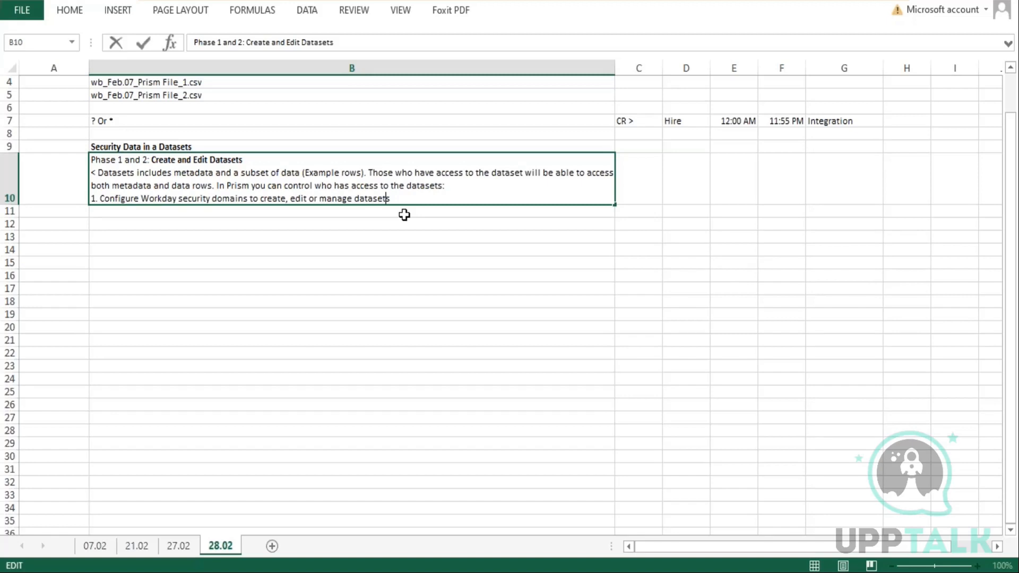
{"action": "type", "text": "."}
{"action": "key", "text": "alt+Return"}
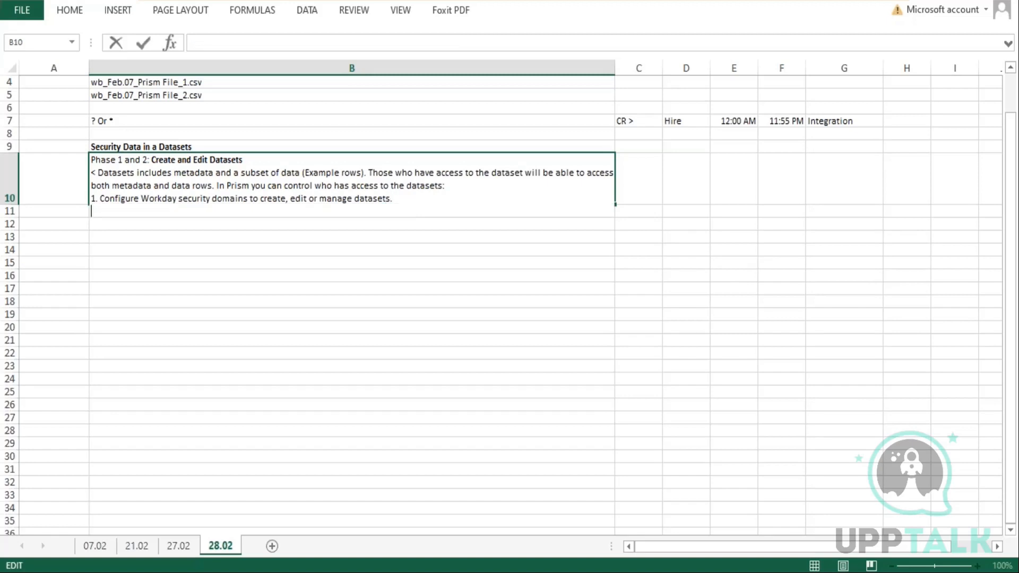
{"action": "type", "text": "2. DAtaset Sharing:"}
{"action": "key", "text": "ctrl+s"}
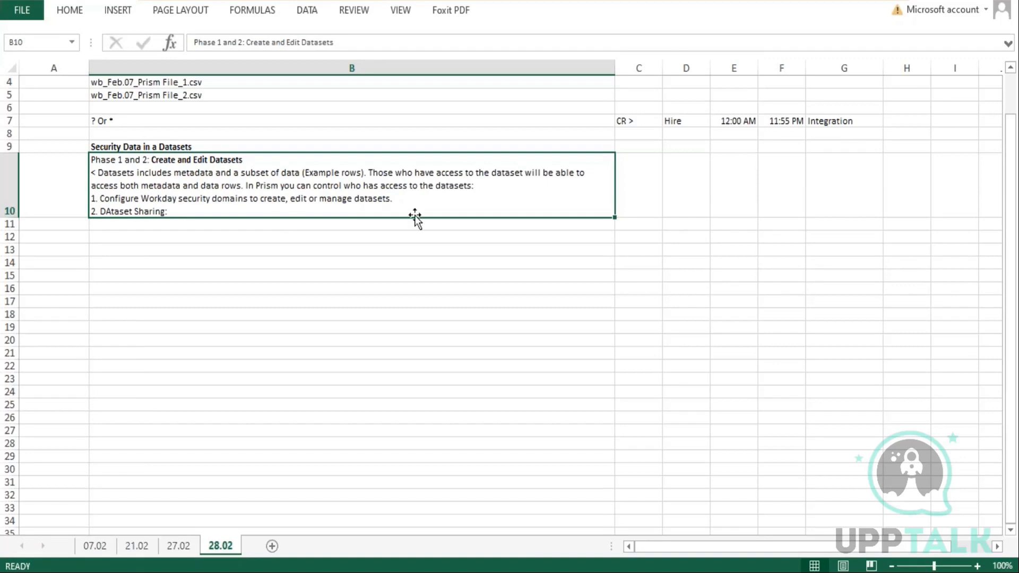
Reopen cell B10 and add, after a blank line, "< Access to the dataset is always unconstrained."
{"action": "key", "text": "F2"}
{"action": "key", "text": "alt+Return"}
{"action": "key", "text": "alt+Return"}
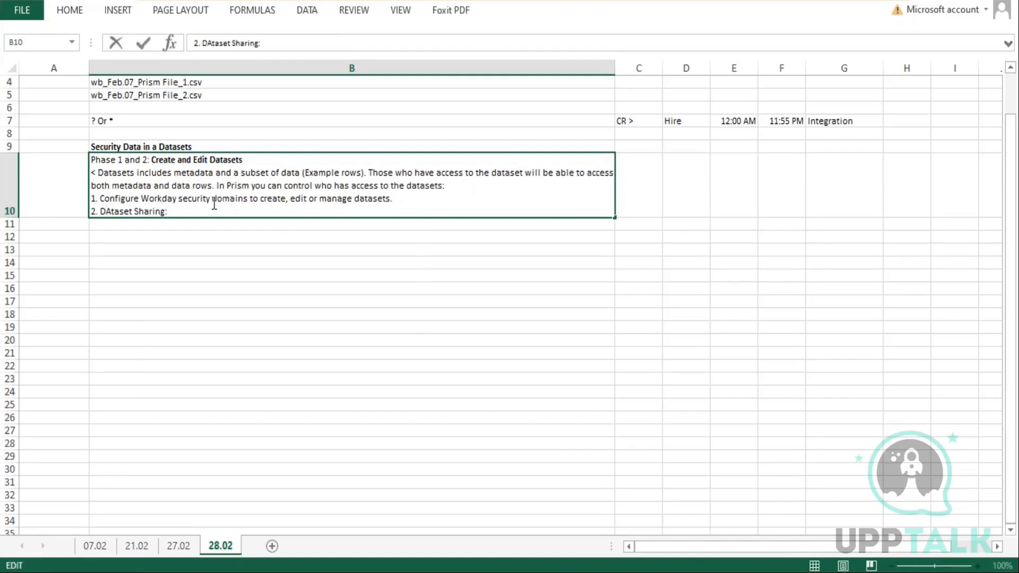
{"action": "type", "text": "<"}
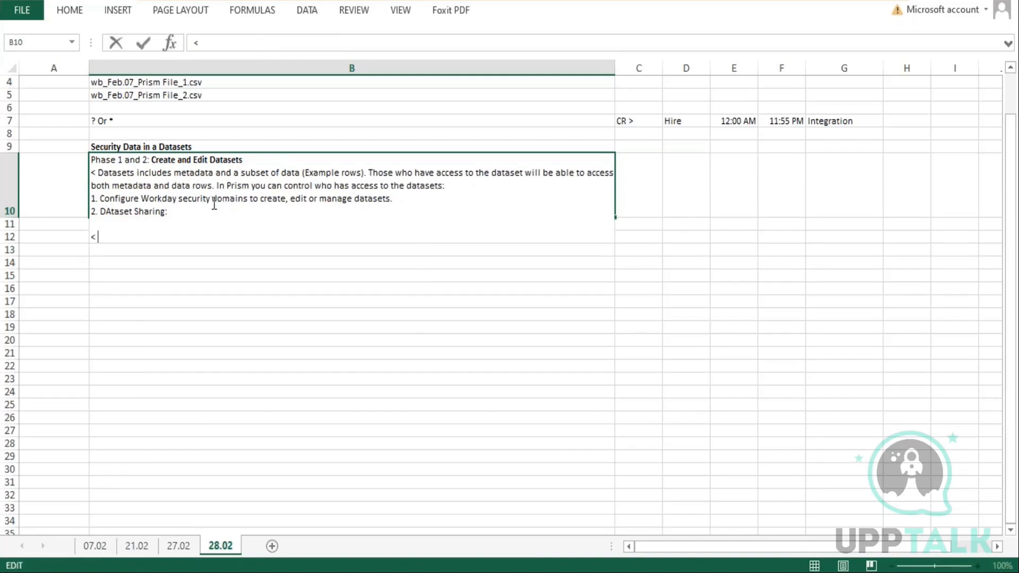
{"action": "type", "text": " Access to the dataset"}
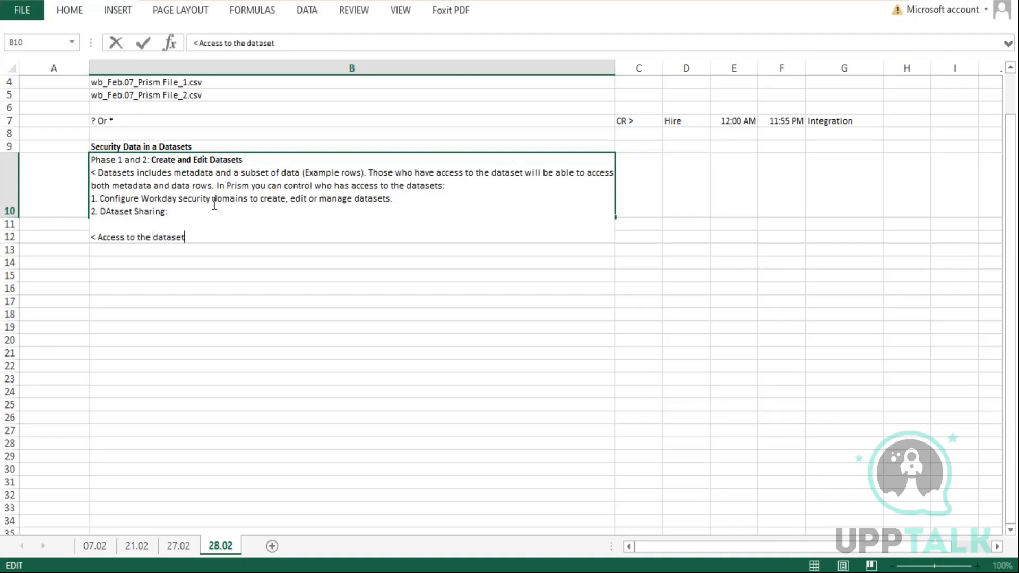
{"action": "type", "text": " is always unconstra"}
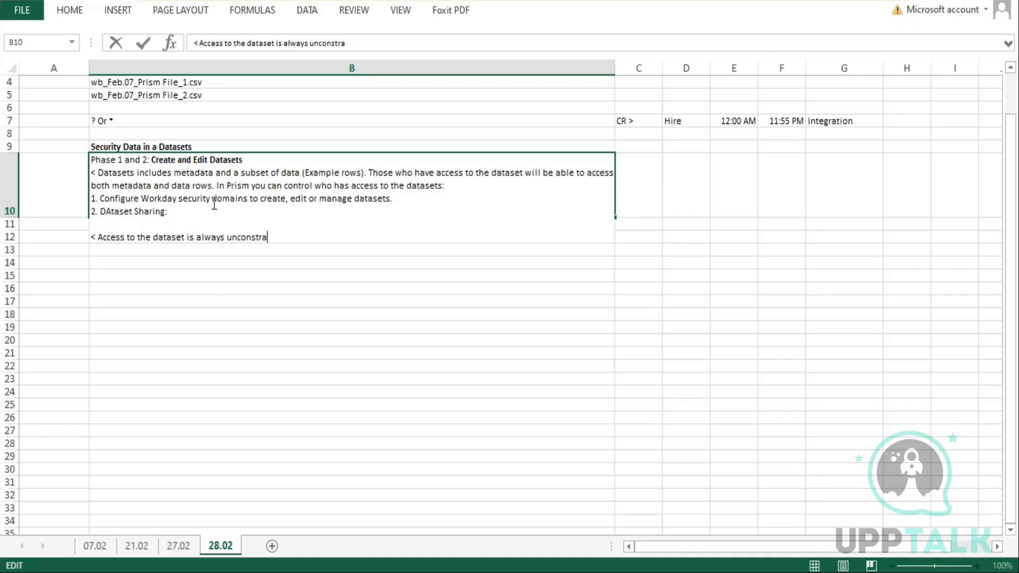
{"action": "type", "text": "ined. This means tha"}
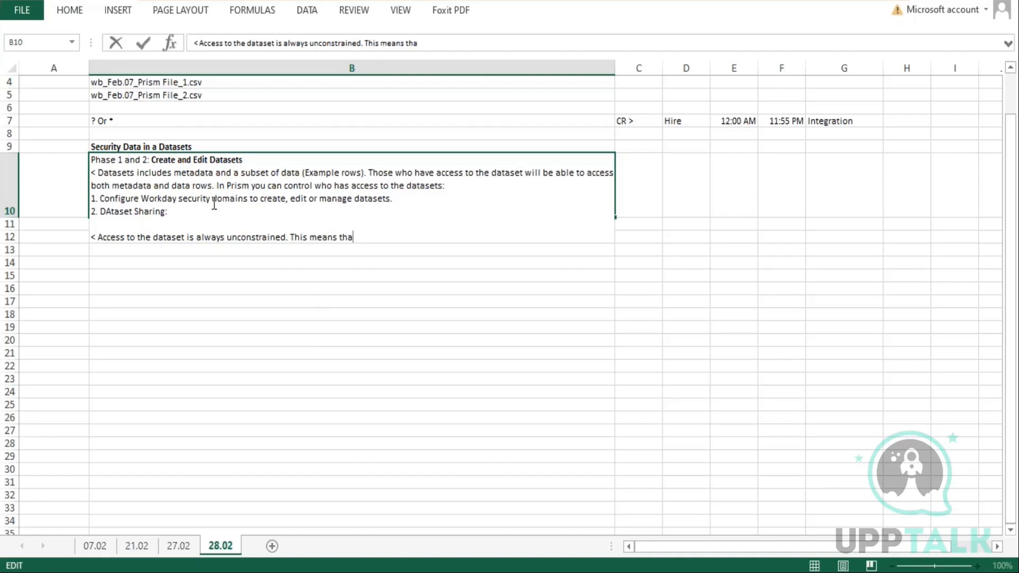
{"action": "type", "text": "t any user who can "}
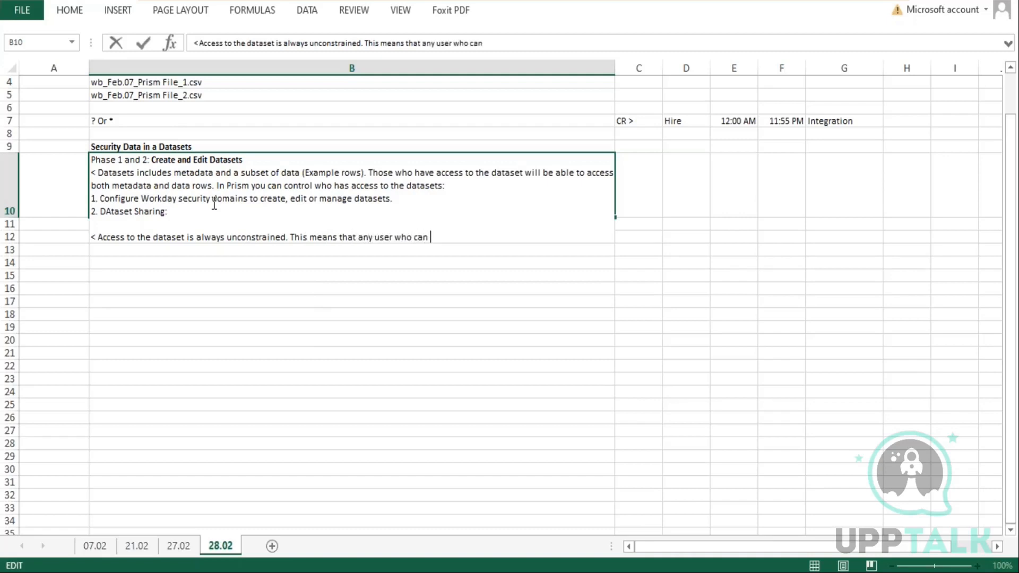
{"action": "type", "text": "view or manag"}
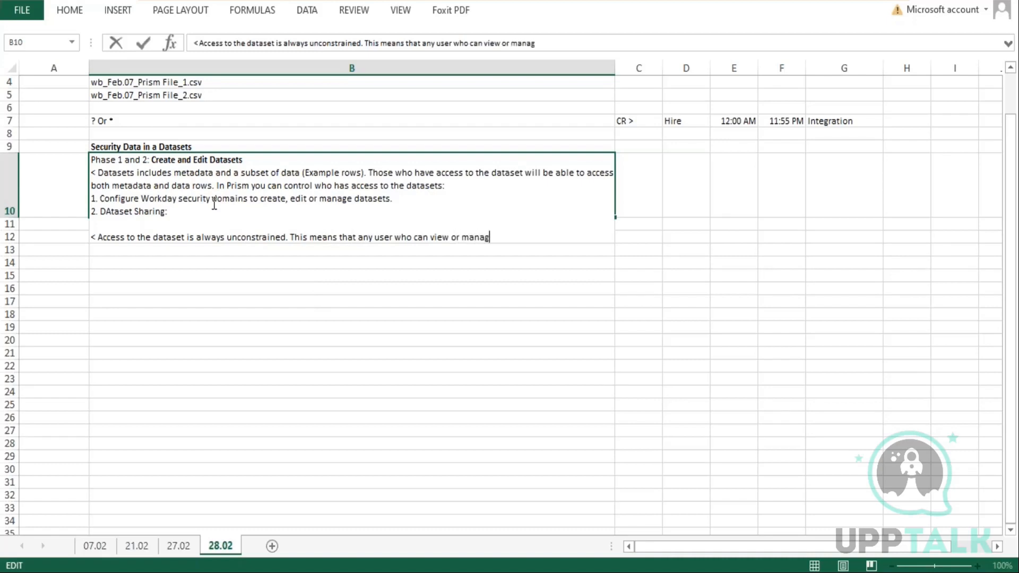
{"action": "type", "text": "e a dataset will be able"}
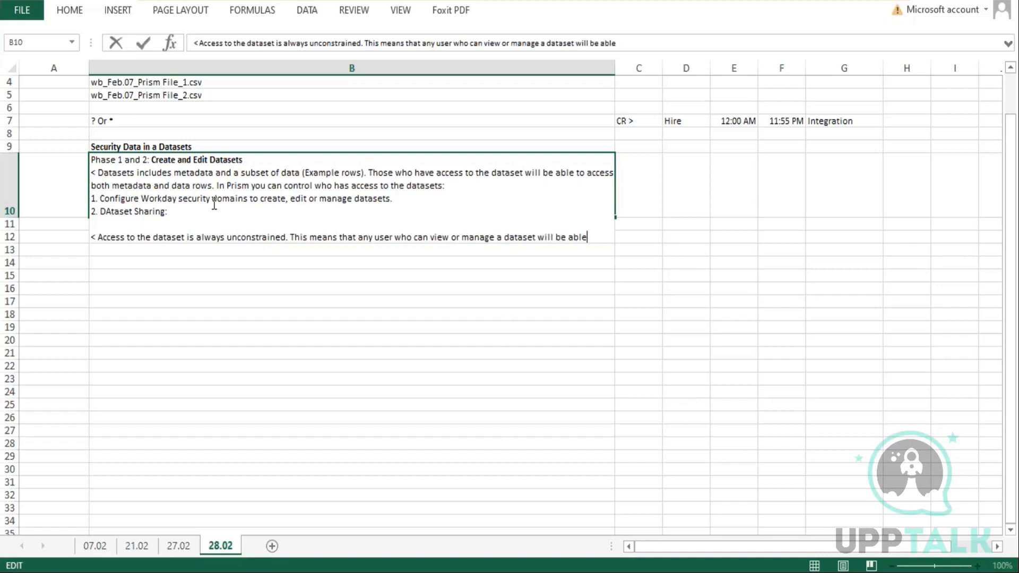
{"action": "type", "text": " to view all fi"}
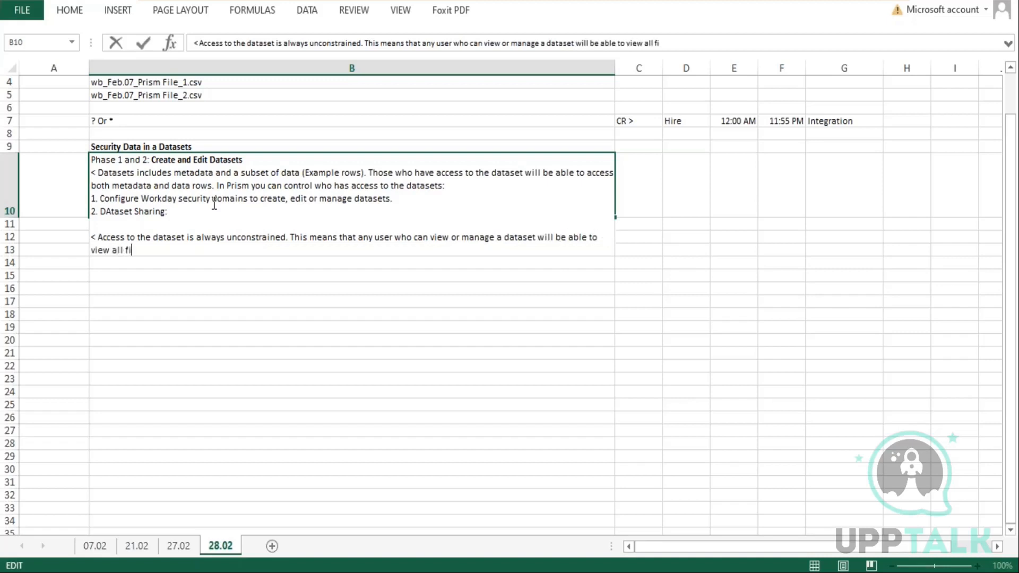
{"action": "type", "text": "elds and data"}
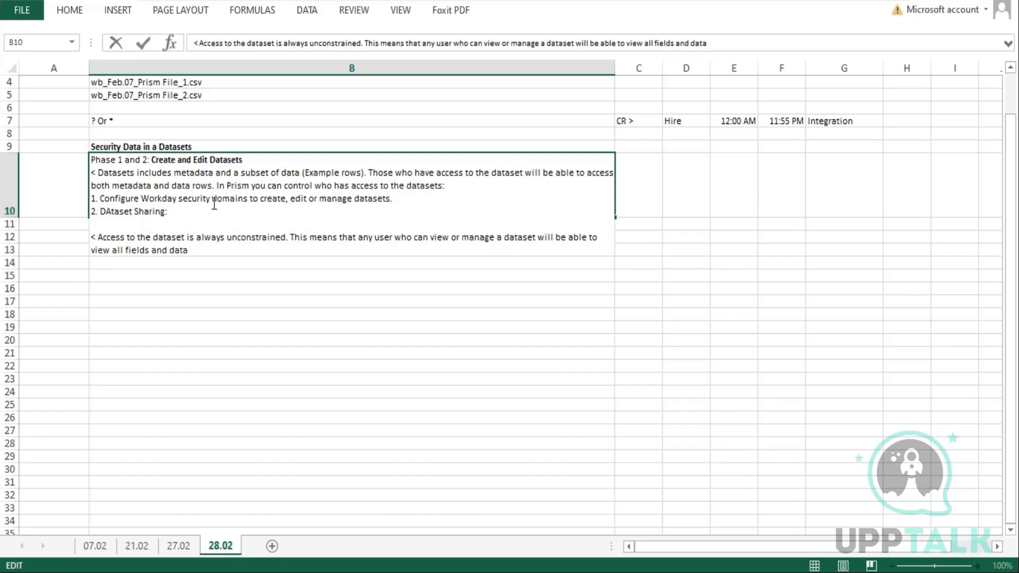
Complete the note with "fields and data in the dataset (regardless of the source)"
{"action": "type", "text": "in the dataset "}
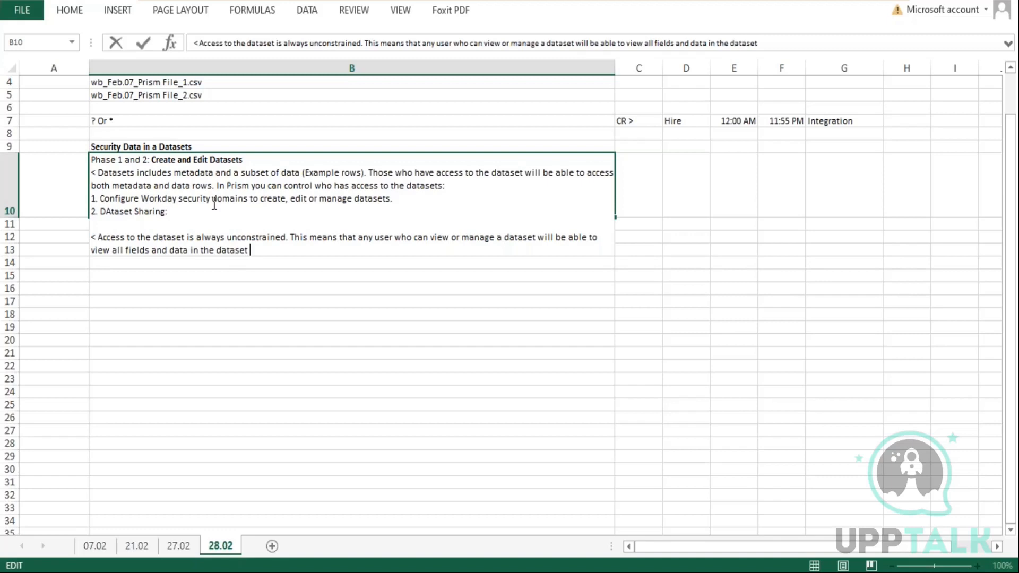
{"action": "type", "text": "(regardless of t"}
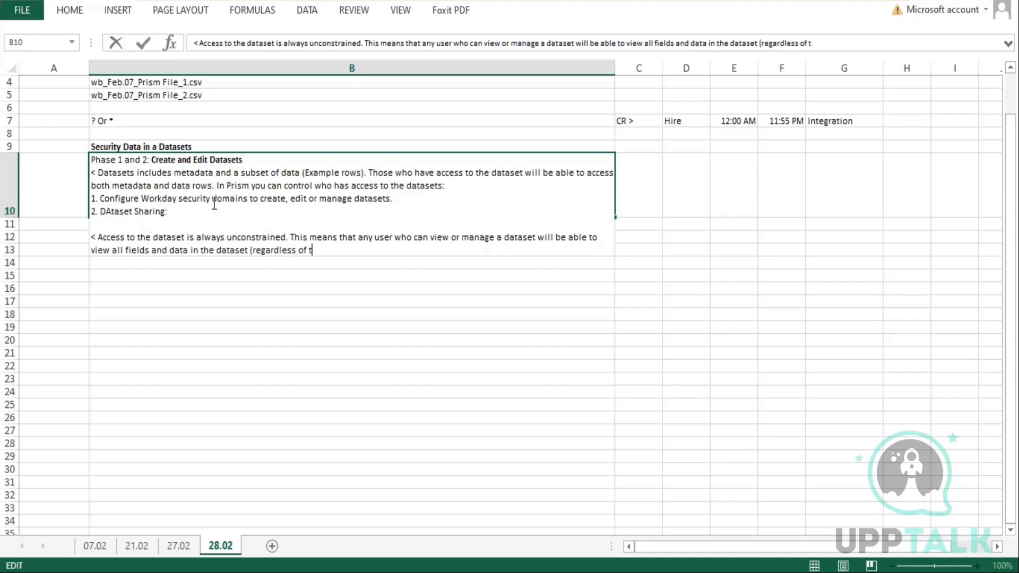
{"action": "type", "text": "he source)"}
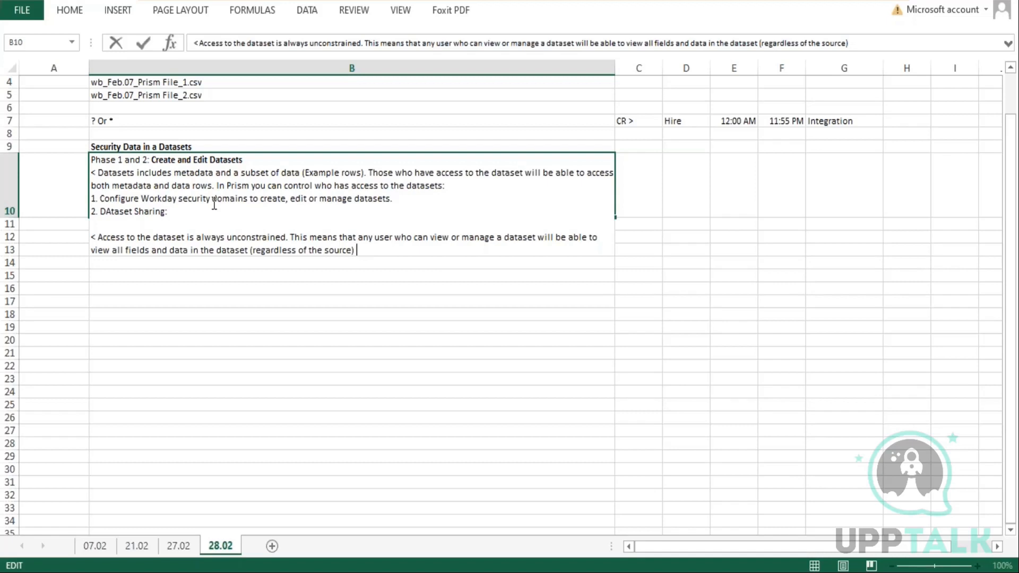
Extend the note in cell B10 with ". When you create a dataset from a workday report, workday removes all security domains configured on the BO of the report."
{"action": "type", "text": "When you"}
{"action": "key", "text": "BackSpace"}
{"action": "key", "text": "BackSpace"}
{"action": "key", "text": "BackSpace"}
{"action": "key", "text": "BackSpace"}
{"action": "key", "text": "BackSpace"}
{"action": "key", "text": "BackSpace"}
{"action": "key", "text": "BackSpace"}
{"action": "key", "text": "BackSpace"}
{"action": "key", "text": "BackSpace"}
{"action": "type", "text": "wit"}
{"action": "key", "text": "BackSpace"}
{"action": "key", "text": "BackSpace"}
{"action": "key", "text": "BackSpace"}
{"action": "type", "text": "When you create a d"}
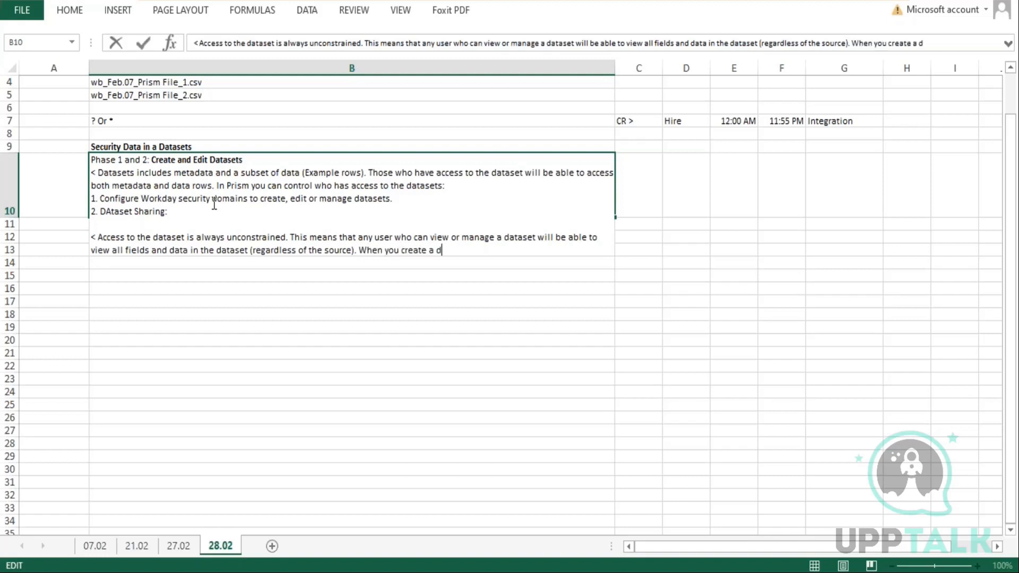
{"action": "type", "text": "ataset from a workday "}
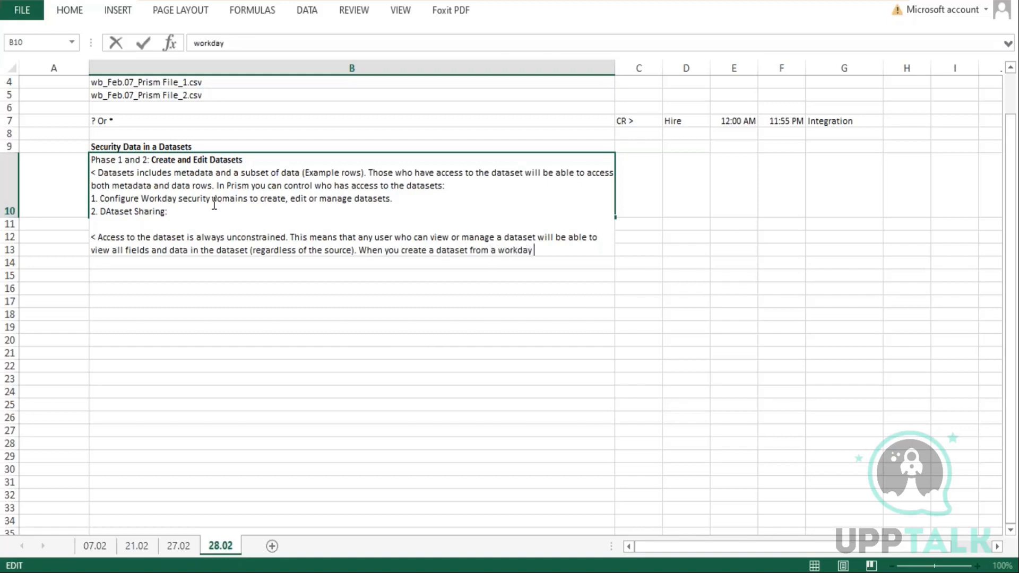
{"action": "type", "text": "report, workda"}
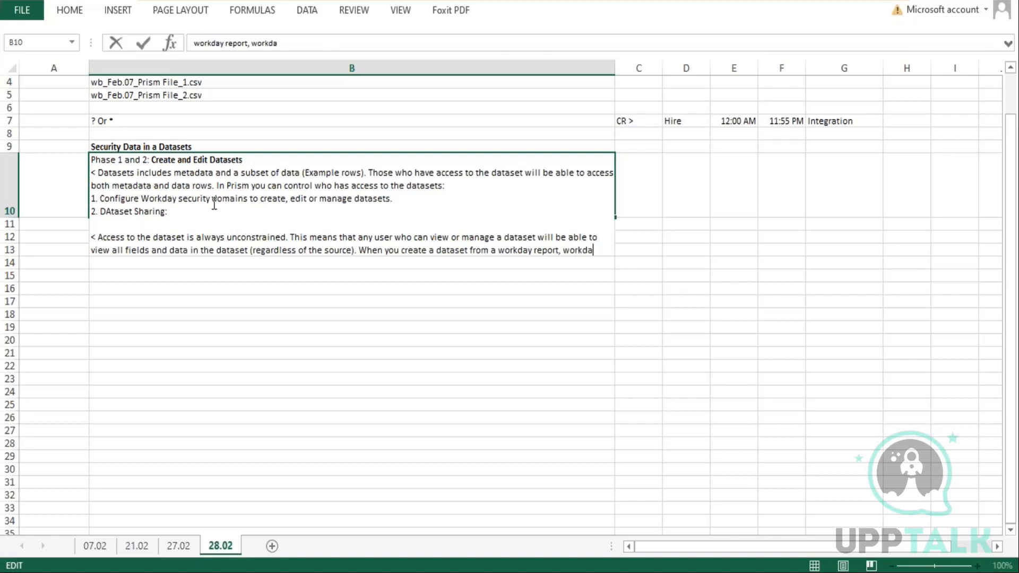
{"action": "type", "text": "y removes all"}
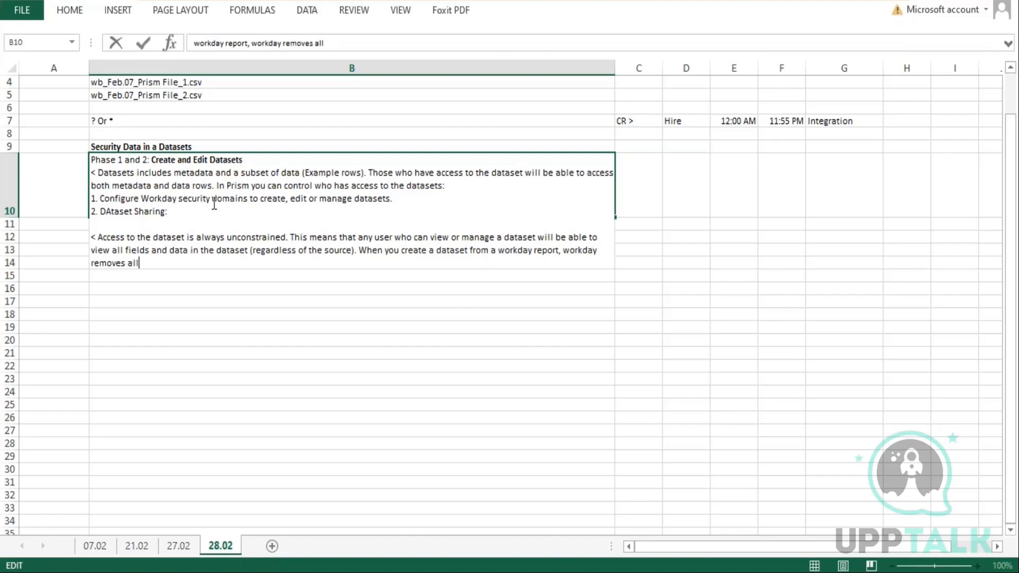
{"action": "type", "text": " security domains con"}
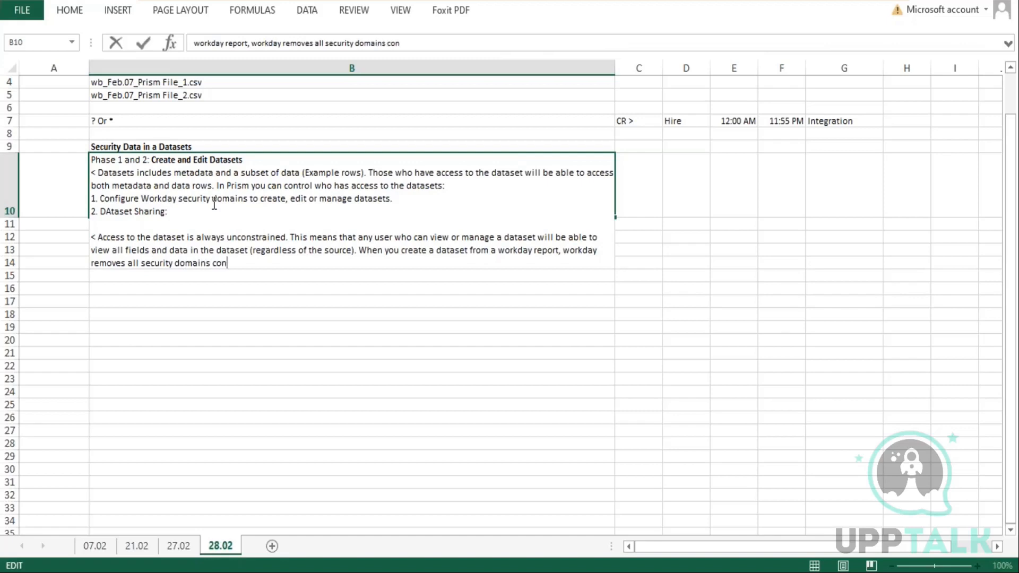
{"action": "type", "text": "figured on the BO of"}
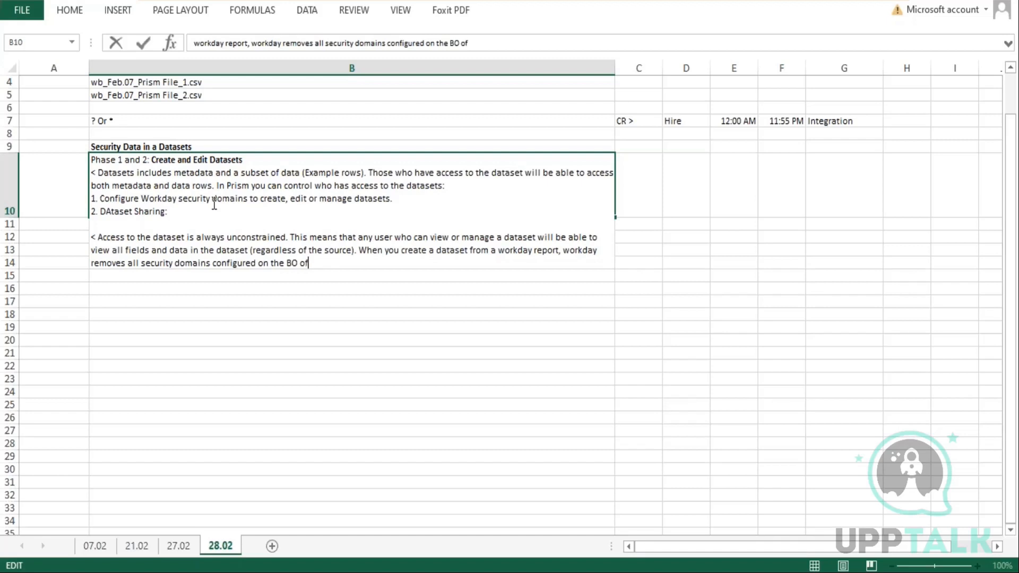
{"action": "type", "text": " the report."}
{"action": "key", "text": "Return"}
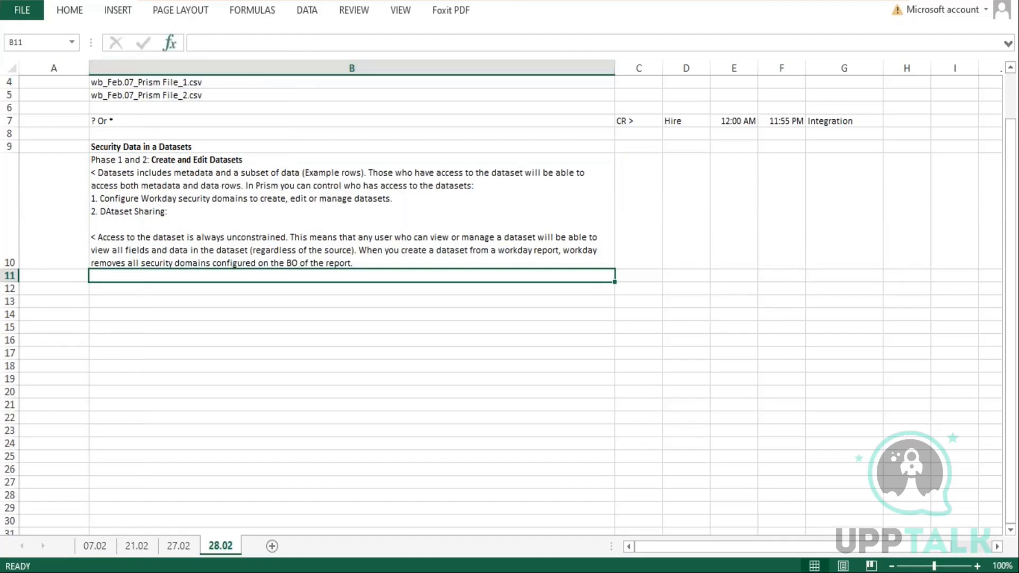
{"action": "key", "text": "Up"}
{"action": "key", "text": "Up"}
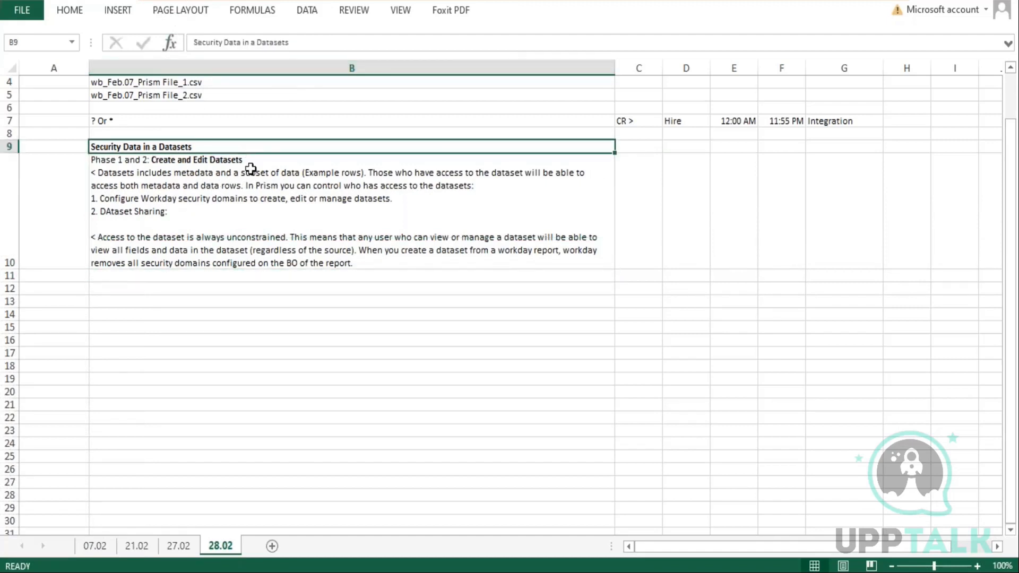
{"action": "left_click", "coordinate": [253, 159]}
{"action": "double_click", "coordinate": [244, 159]}
{"action": "left_click_drag", "start_coordinate": [244, 159], "coordinate": [153, 159]}
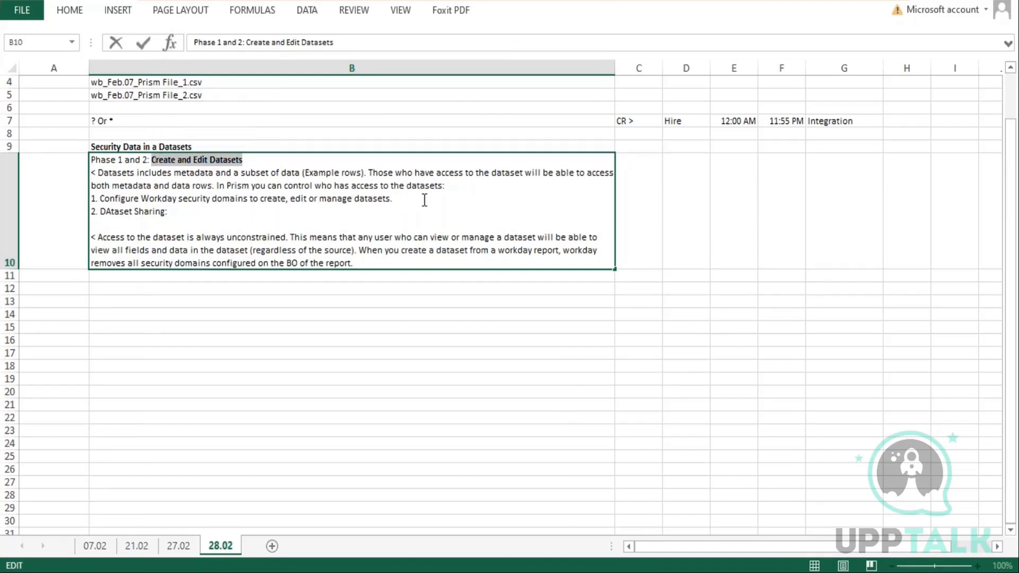
{"action": "left_click_drag", "start_coordinate": [411, 201], "coordinate": [309, 199]}
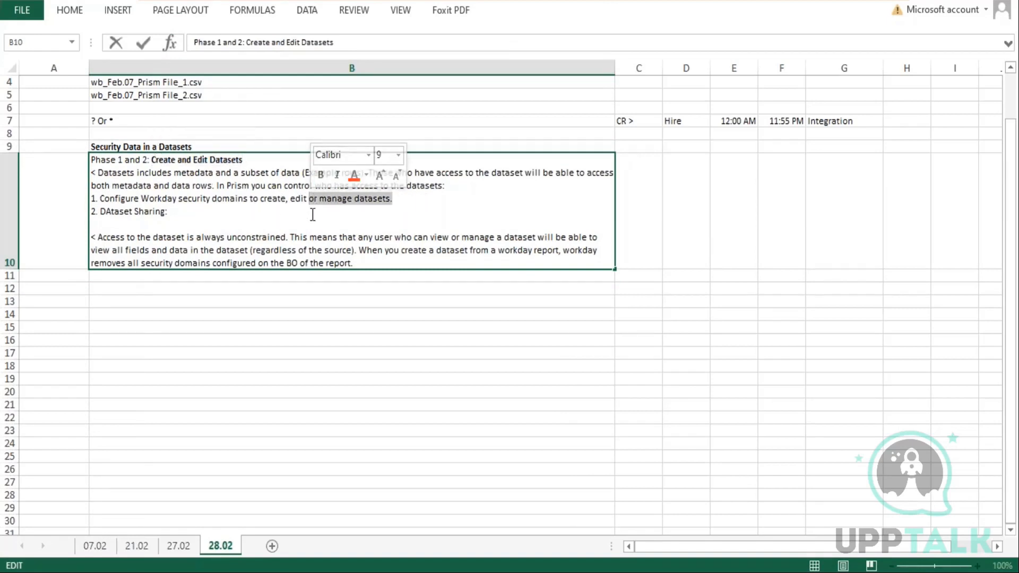
Complete item 2 in cell B10 with "The users who have created a dataset/ dataset owner, they can share these with other users and grant them different levels of permissions."
{"action": "left_click", "coordinate": [195, 212]}
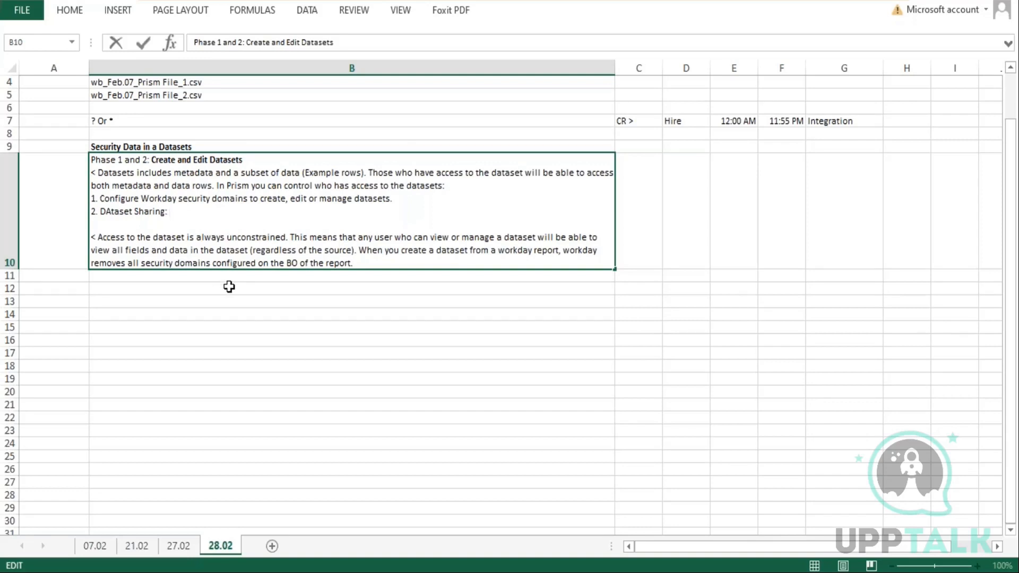
{"action": "type", "text": "They"}
{"action": "key", "text": "BackSpace"}
{"action": "type", "text": "uses"}
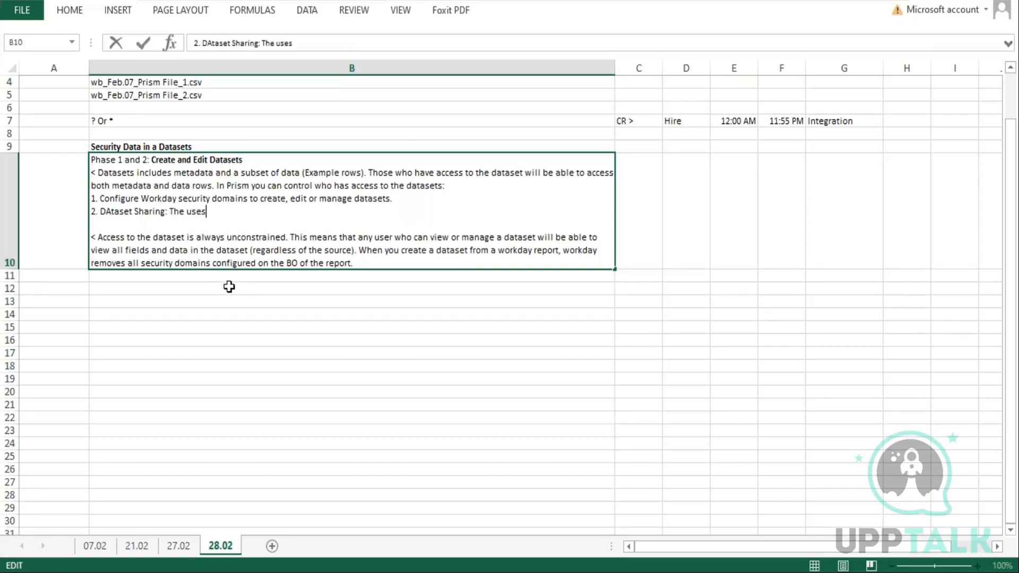
{"action": "key", "text": "BackSpace"}
{"action": "type", "text": "rs who have created a dataset"}
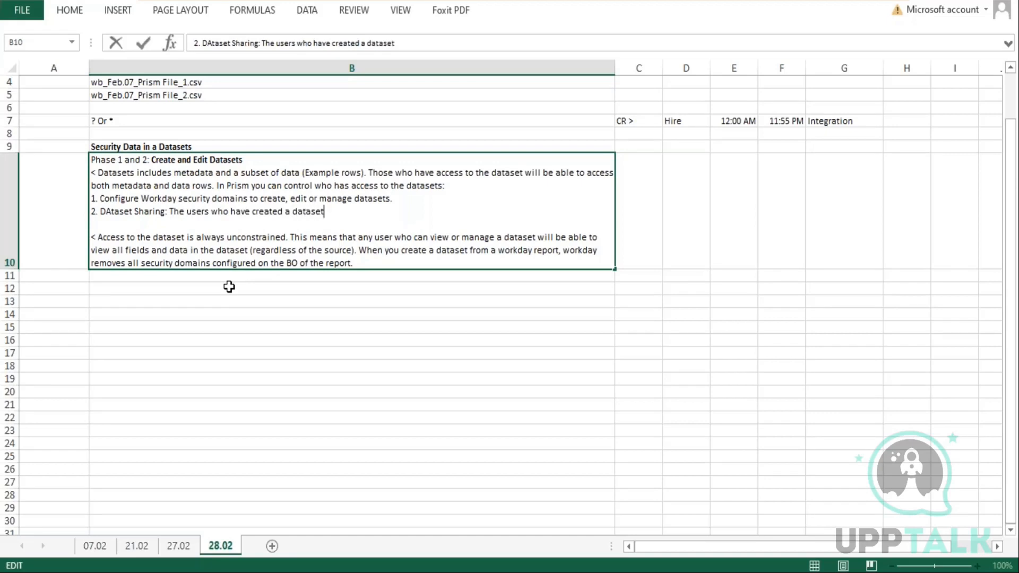
{"action": "type", "text": "/ dataset owner"}
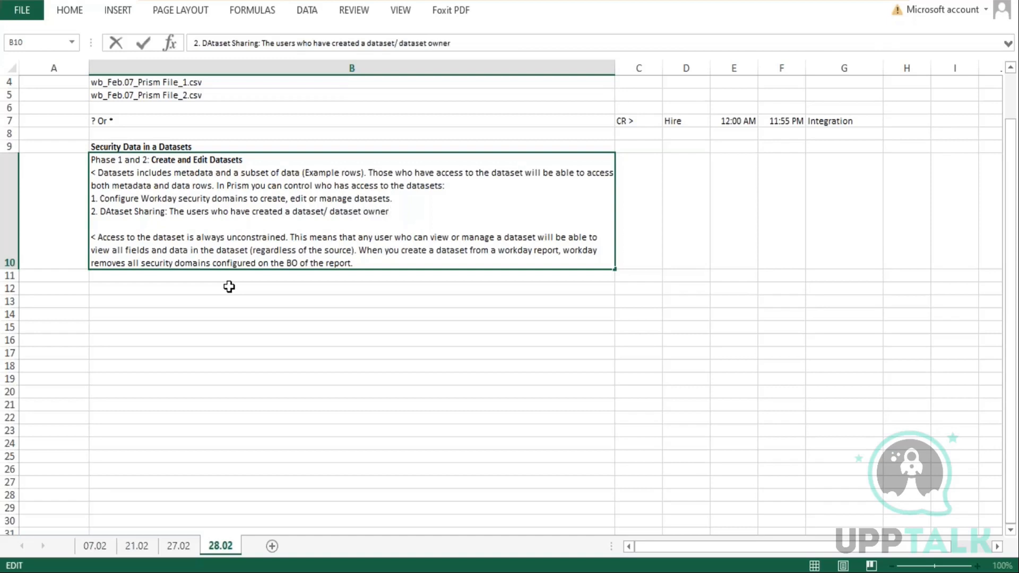
{"action": "type", "text": ", they can share t"}
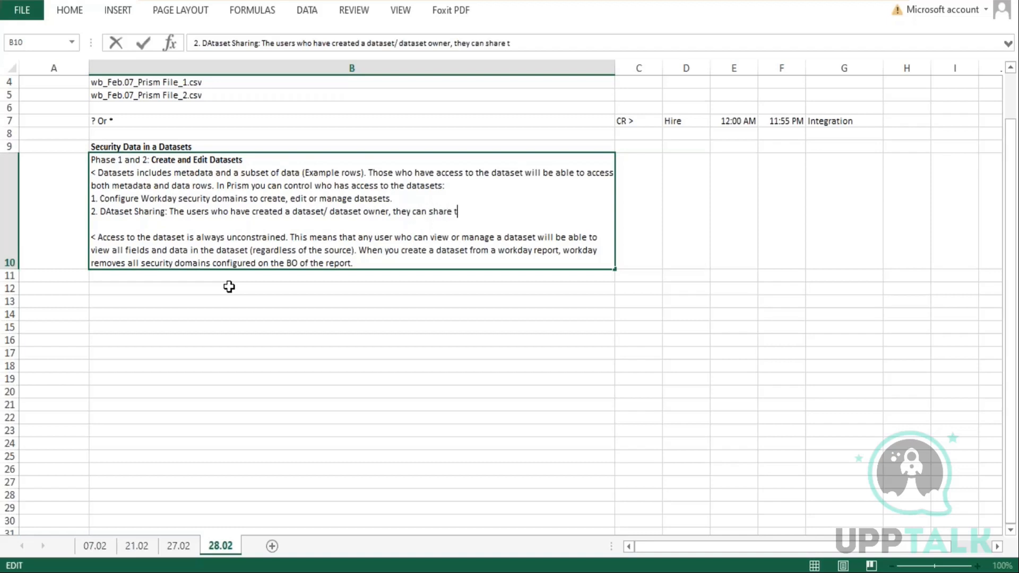
{"action": "type", "text": "hese with oth"}
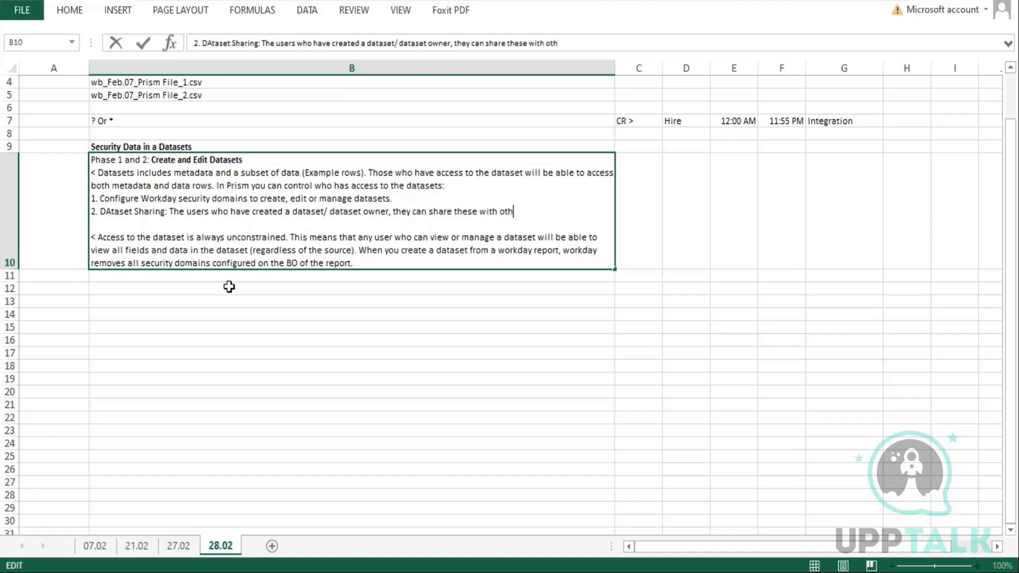
{"action": "type", "text": "er users and grant th"}
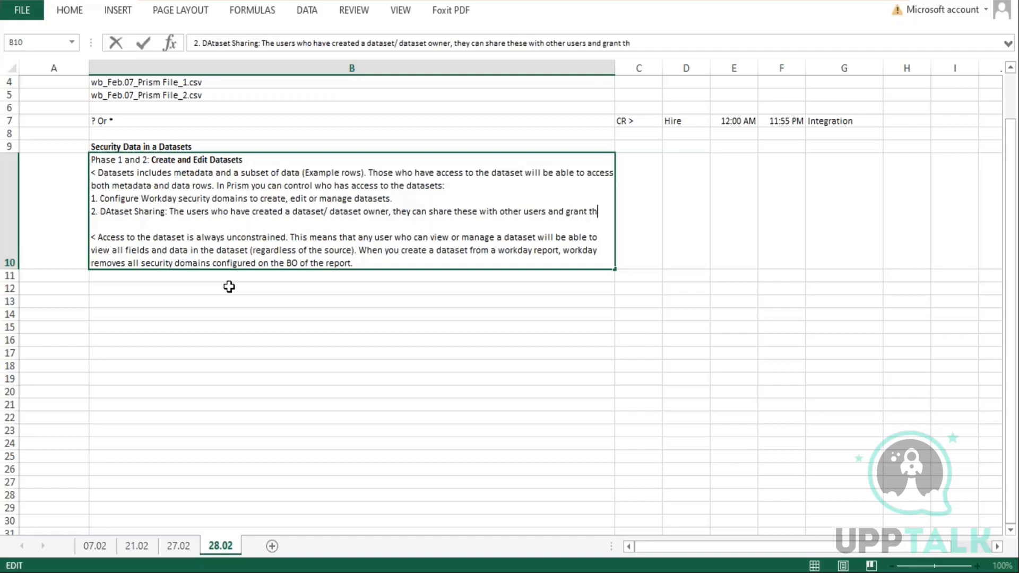
{"action": "type", "text": "em diffe"}
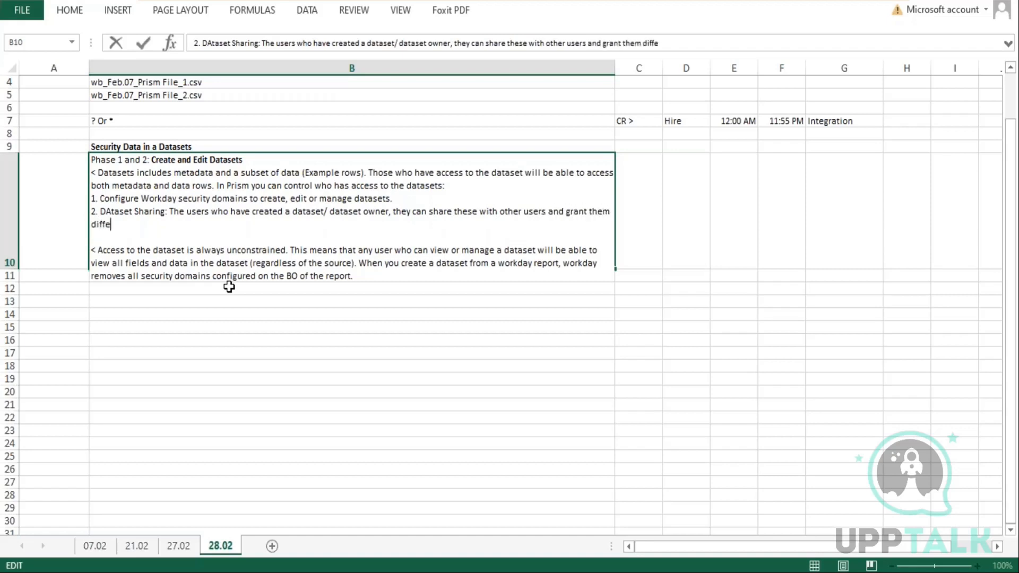
{"action": "type", "text": "rent levels of permissions."}
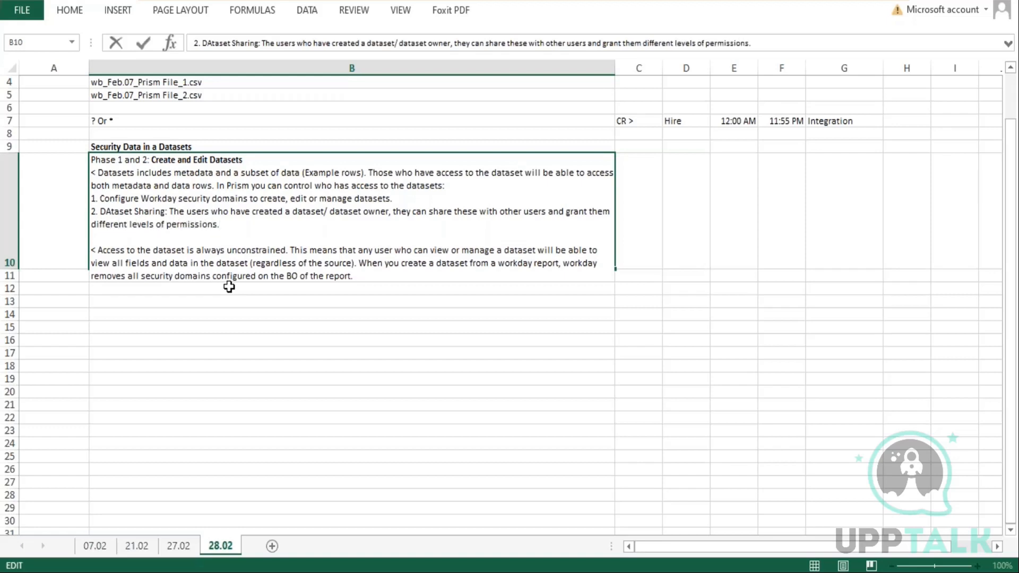
{"action": "key", "text": "Return"}
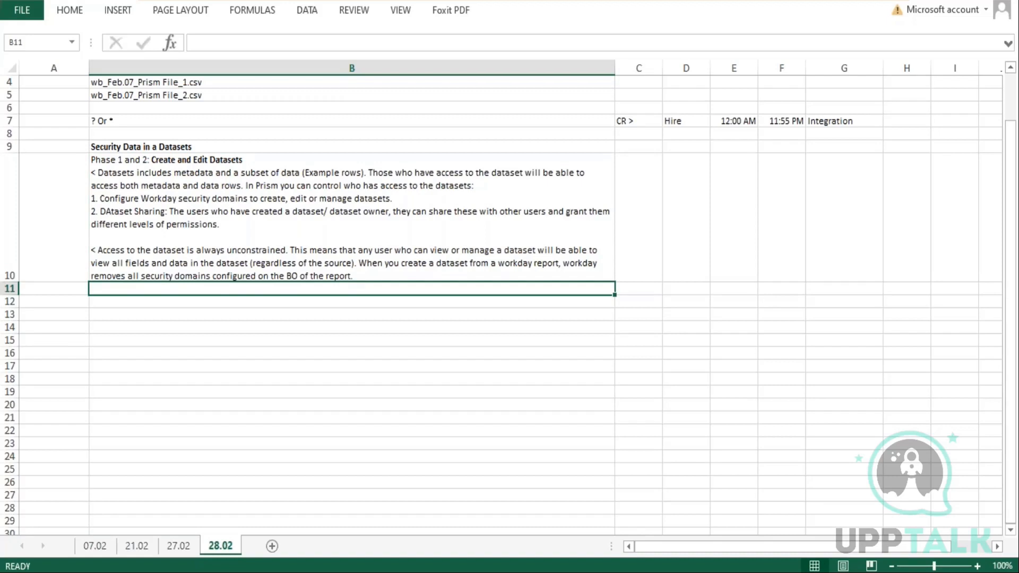
Make "Phase 1 and 2:" bold in the first line of cell B10
{"action": "left_click", "coordinate": [162, 212]}
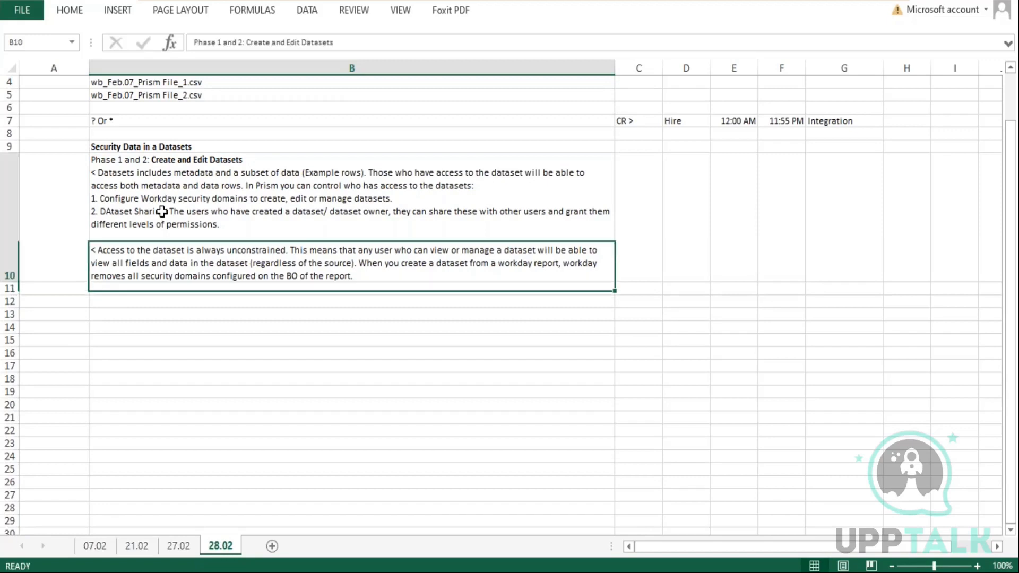
{"action": "double_click", "coordinate": [162, 212]}
{"action": "left_click_drag", "start_coordinate": [166, 211], "coordinate": [120, 212]}
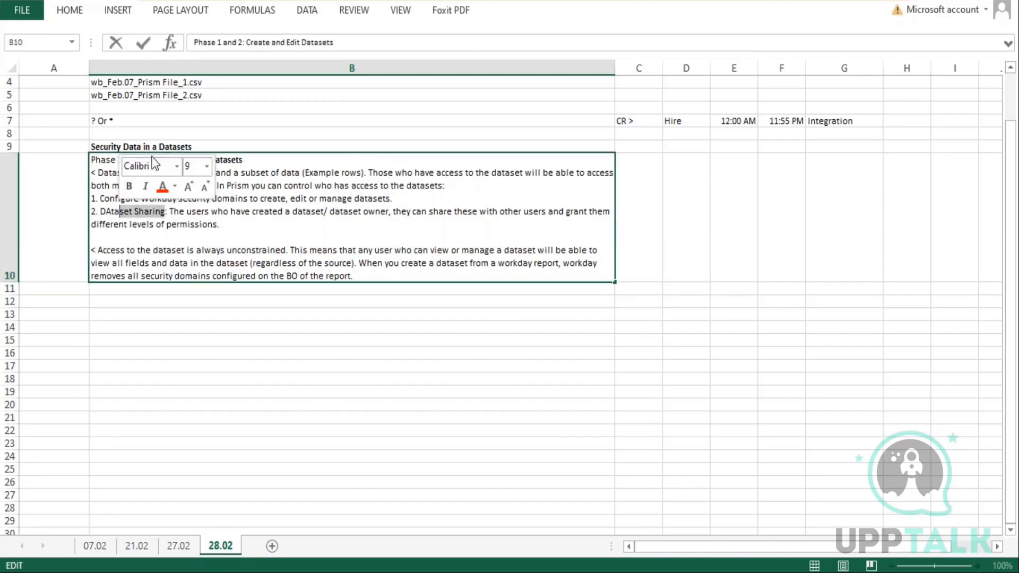
{"action": "left_click", "coordinate": [324, 166]}
{"action": "left_click_drag", "start_coordinate": [150, 164], "coordinate": [76, 166]}
{"action": "key", "text": "ctrl+b"}
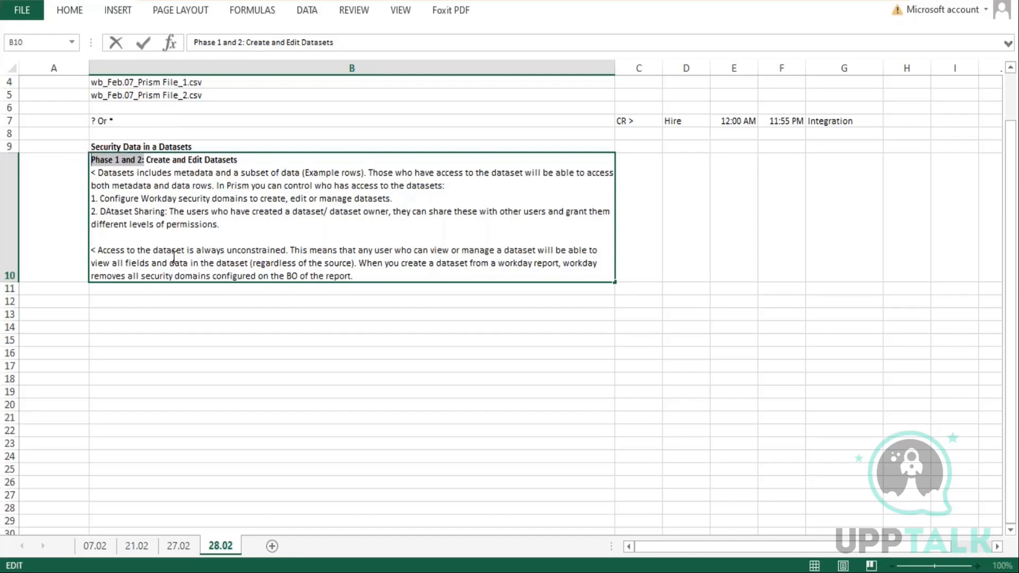
{"action": "left_click", "coordinate": [190, 312]}
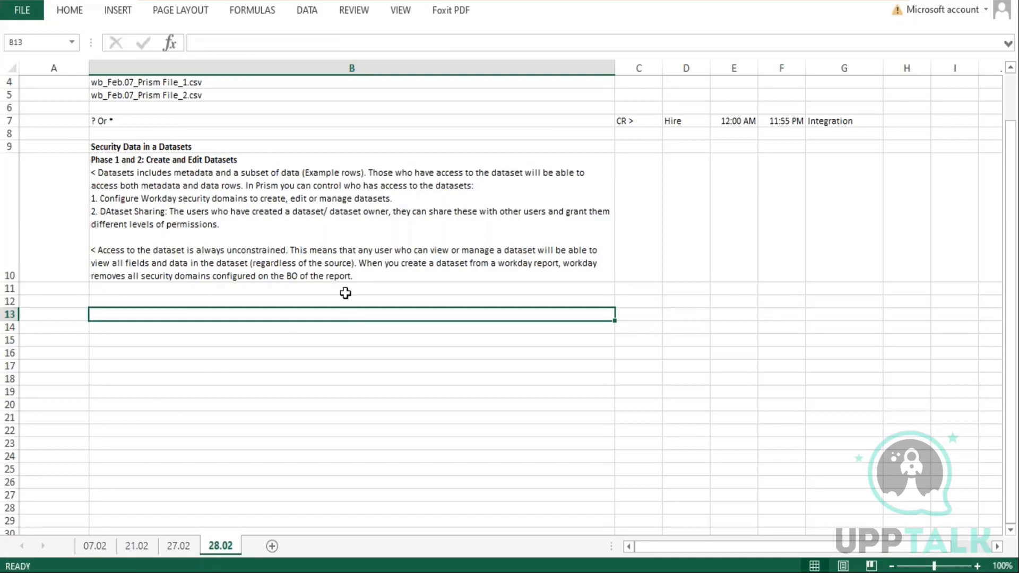
Add a line "Phase3: Apply Security to the Publisejd Data." and a new line starting with "<" at the end of cell B10
{"action": "double_click", "coordinate": [359, 276]}
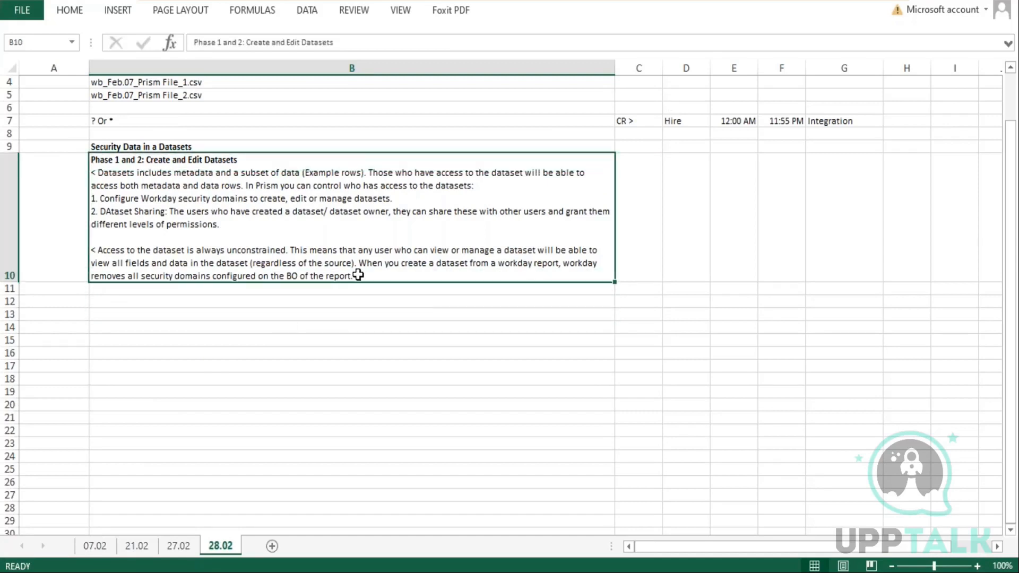
{"action": "key", "text": "alt+Return"}
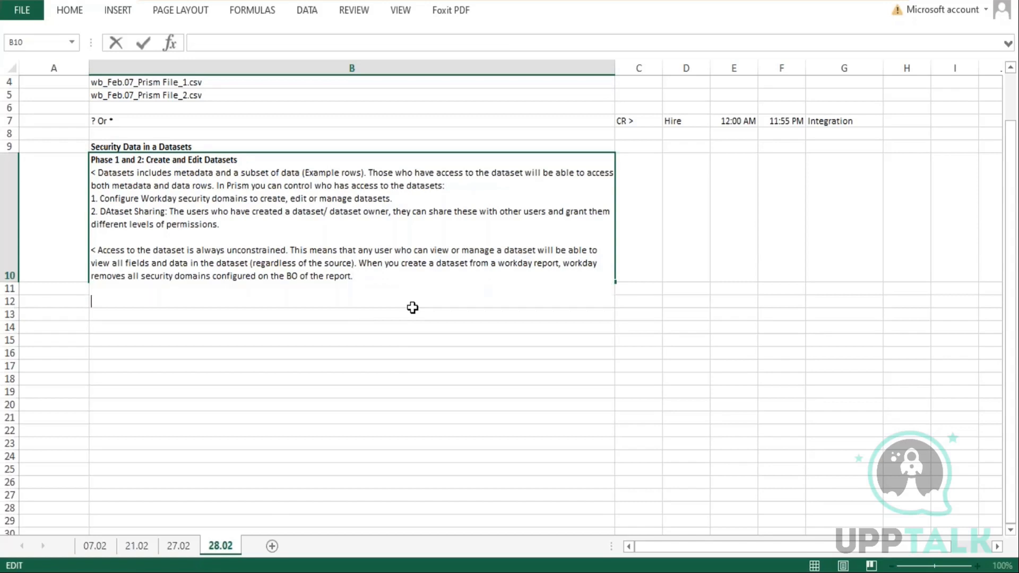
{"action": "type", "text": "Phase3: Applu s"}
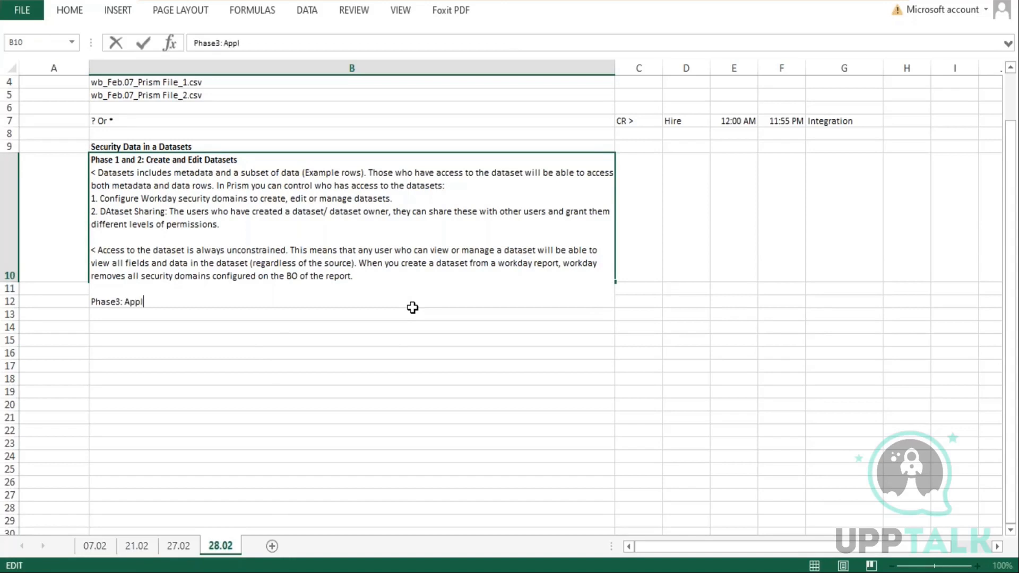
{"action": "key", "text": "BackSpace"}
{"action": "key", "text": "BackSpace"}
{"action": "key", "text": "BackSpace"}
{"action": "type", "text": "y Security to the P"}
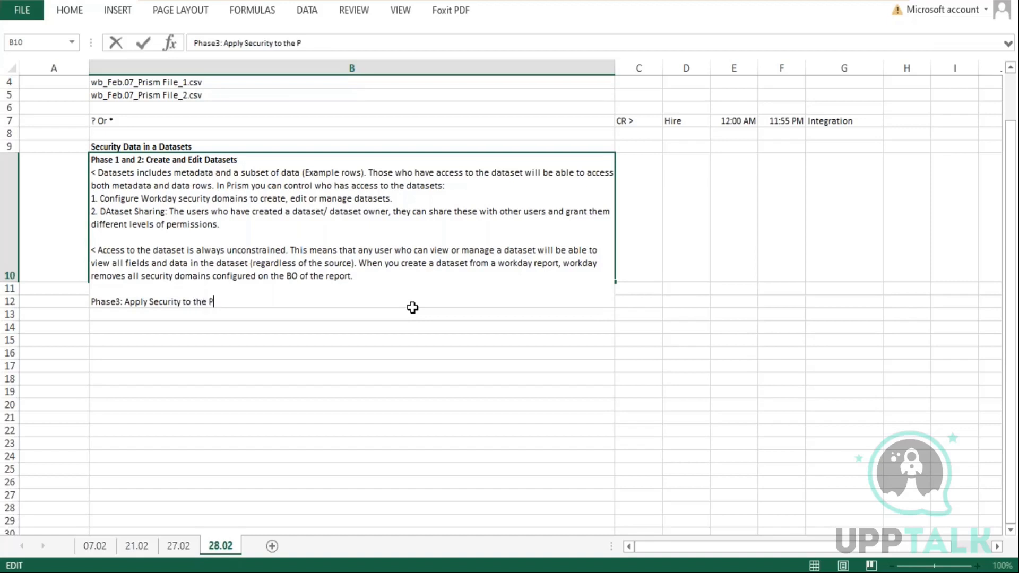
{"action": "type", "text": "ublisejd Data."}
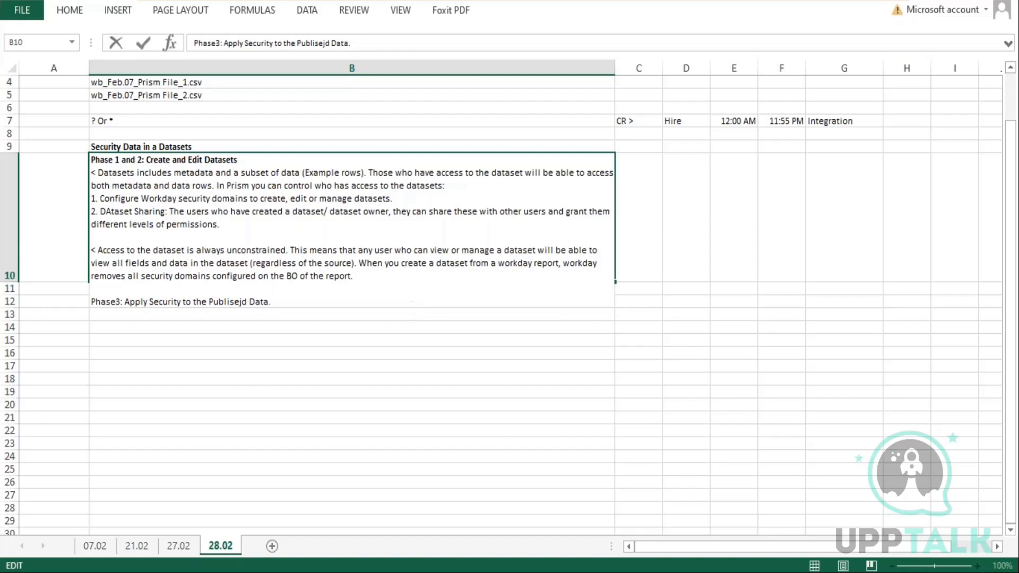
{"action": "key", "text": "alt+Return"}
{"action": "type", "text": "<"}
{"action": "key", "text": "Return"}
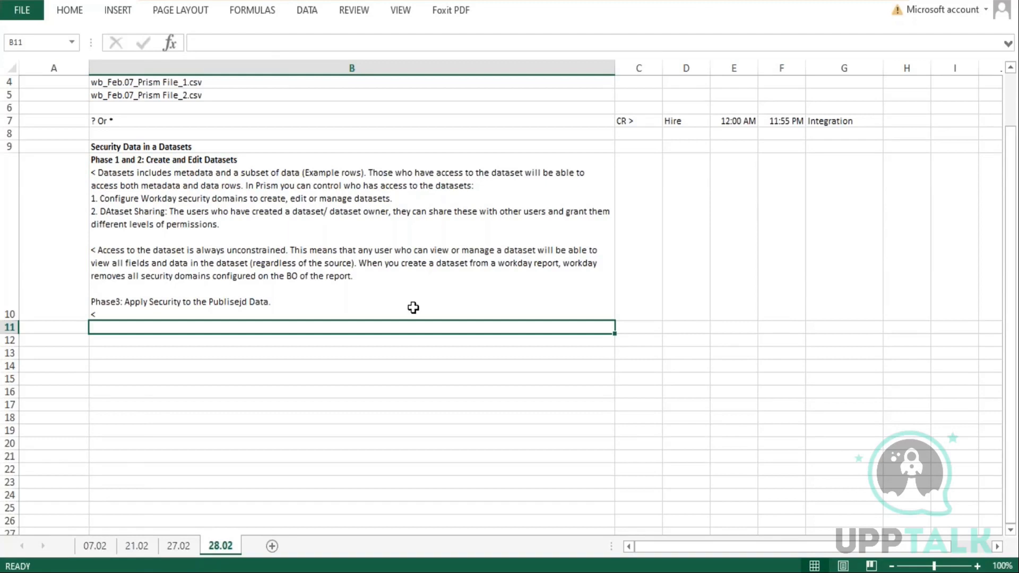
Correct the word "Publisejd" to "Published" in the Phase3 line of cell B10
{"action": "double_click", "coordinate": [241, 301]}
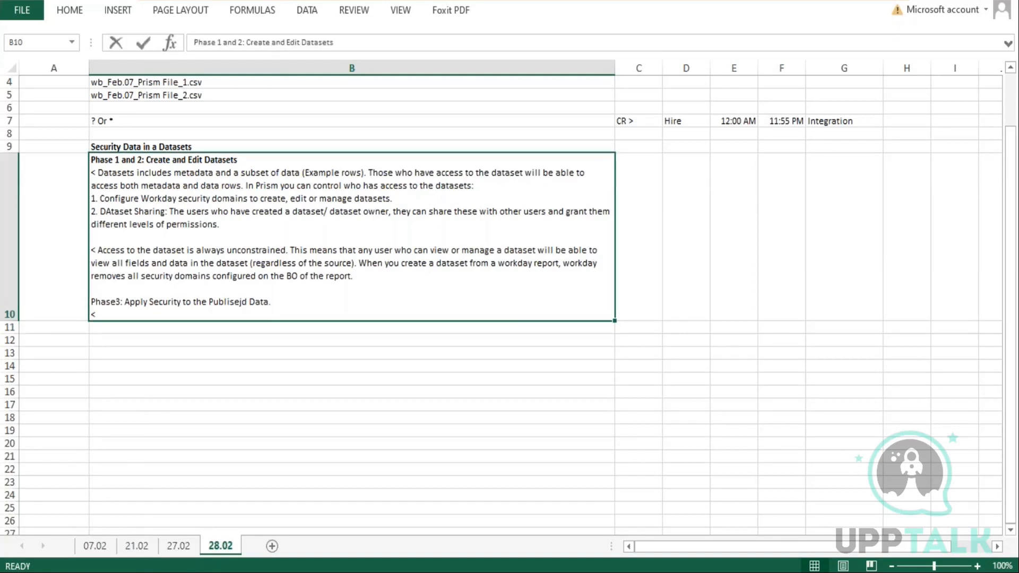
{"action": "key", "text": "BackSpace"}
{"action": "key", "text": "BackSpace"}
{"action": "type", "text": "he"}
{"action": "key", "text": "Return"}
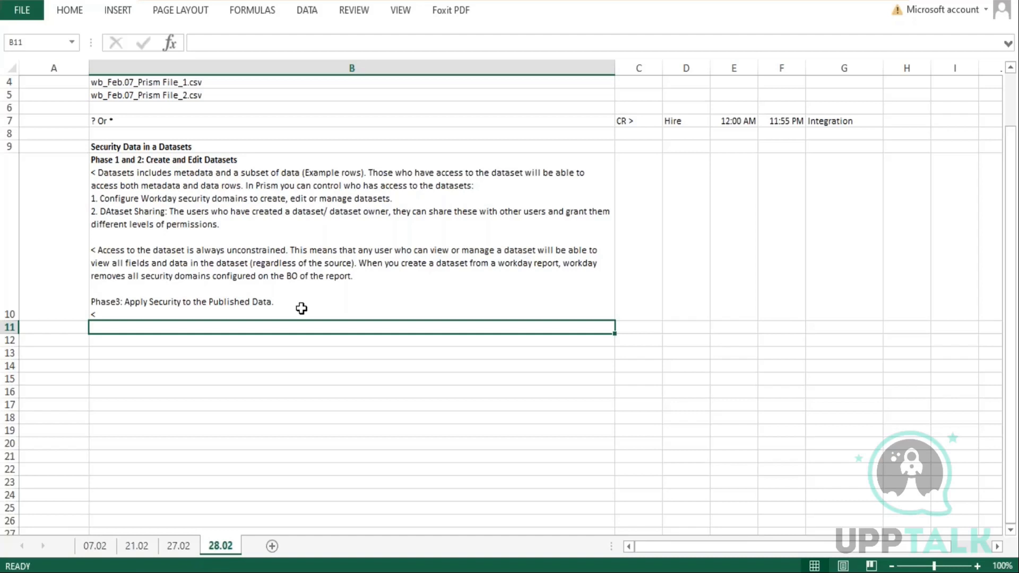
After the final "<" in cell B10, write "Applying security to the publised data ensure that data have the proper restrictions when viewed in a report."
{"action": "left_click", "coordinate": [149, 311]}
{"action": "key", "text": "F2"}
{"action": "type", "text": "Applying"}
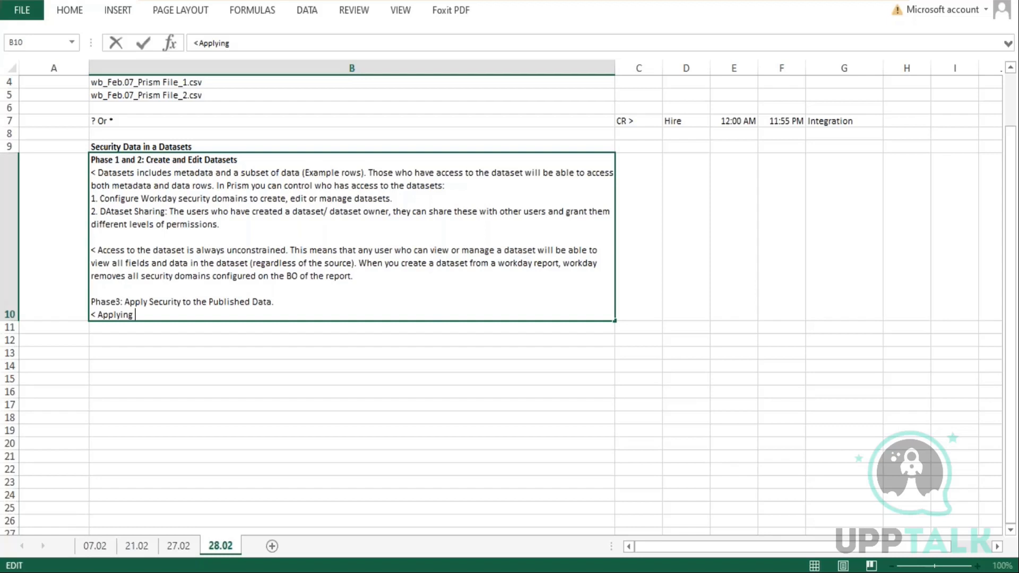
{"action": "type", "text": "security to the "}
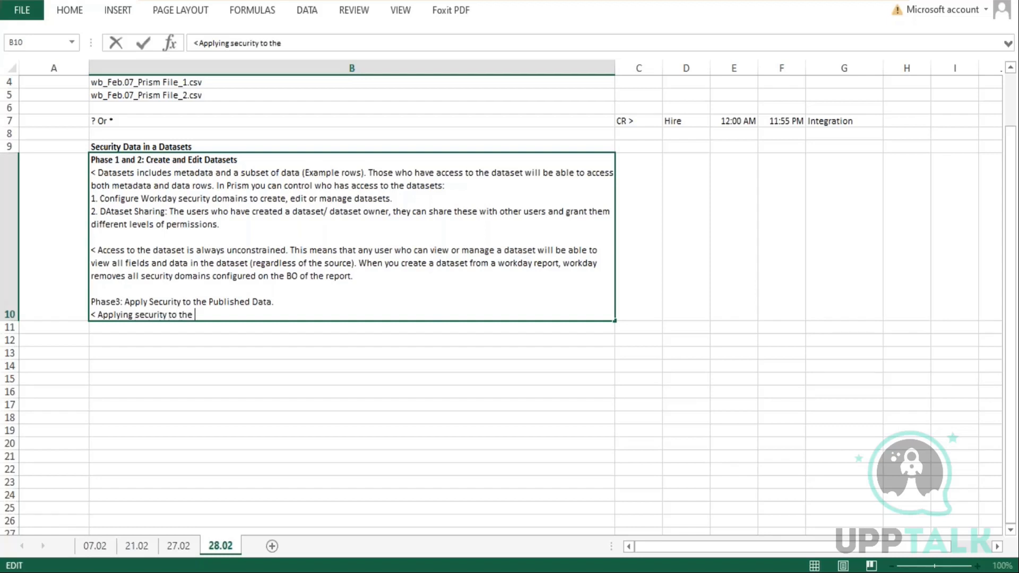
{"action": "type", "text": "publised data ens"}
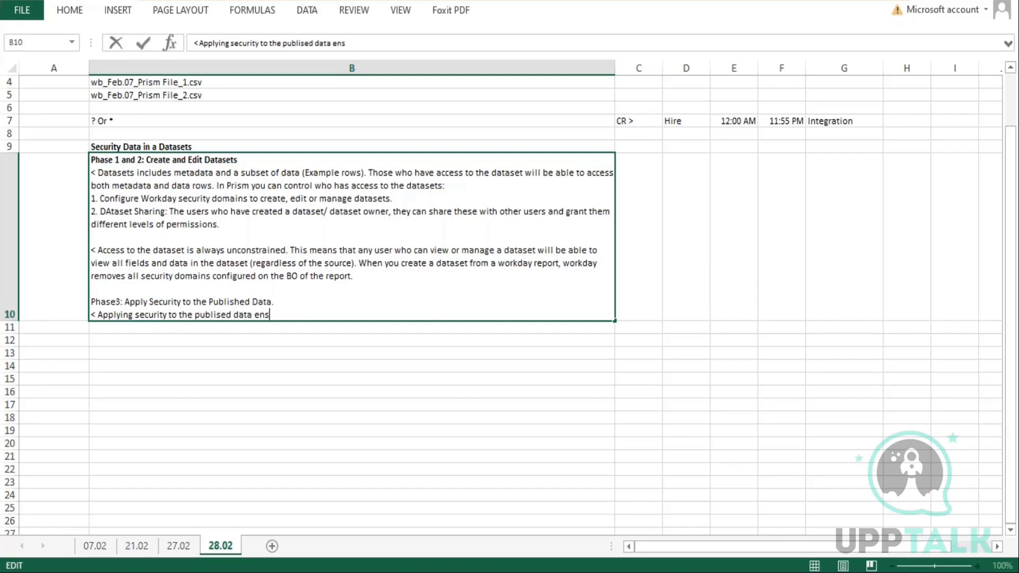
{"action": "type", "text": "ure that data"}
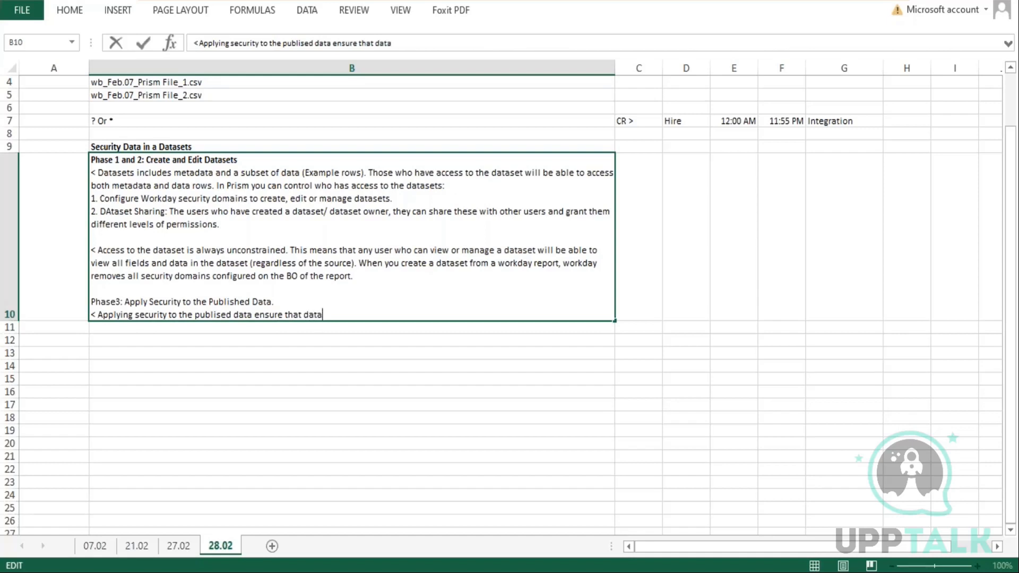
{"action": "type", "text": " have the proper "}
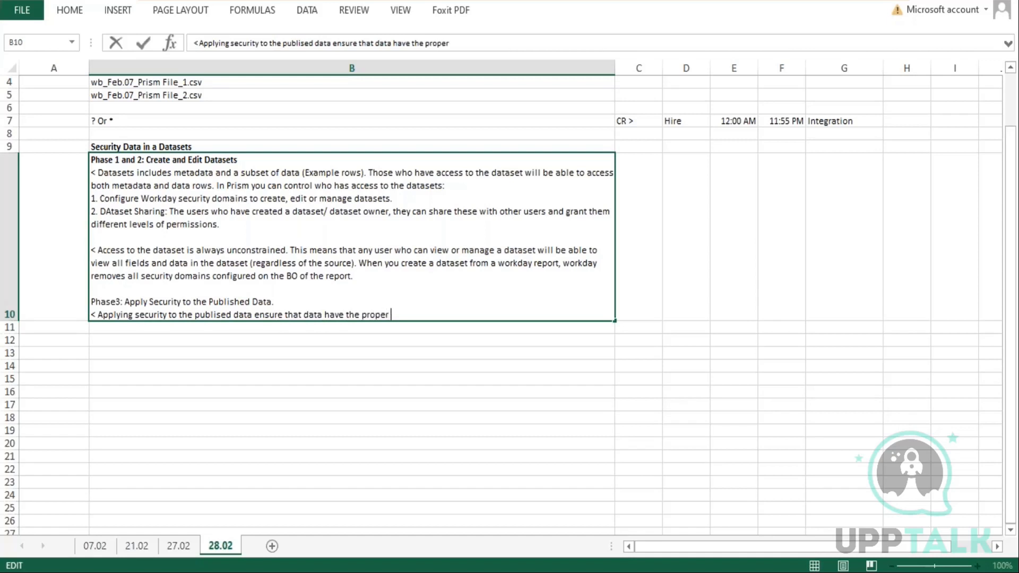
{"action": "type", "text": "restrictions when viewe"}
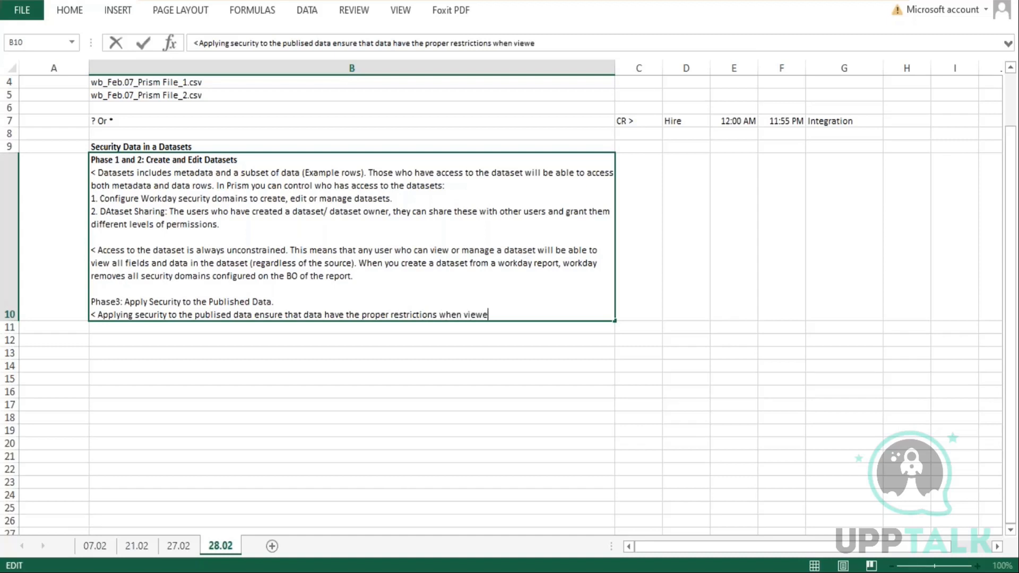
{"action": "type", "text": "d in a report."}
Continue cell B10 with "Workday applies the security to the publised data in the form of a prism data source" and save the workbook
{"action": "type", "text": "Workday ap"}
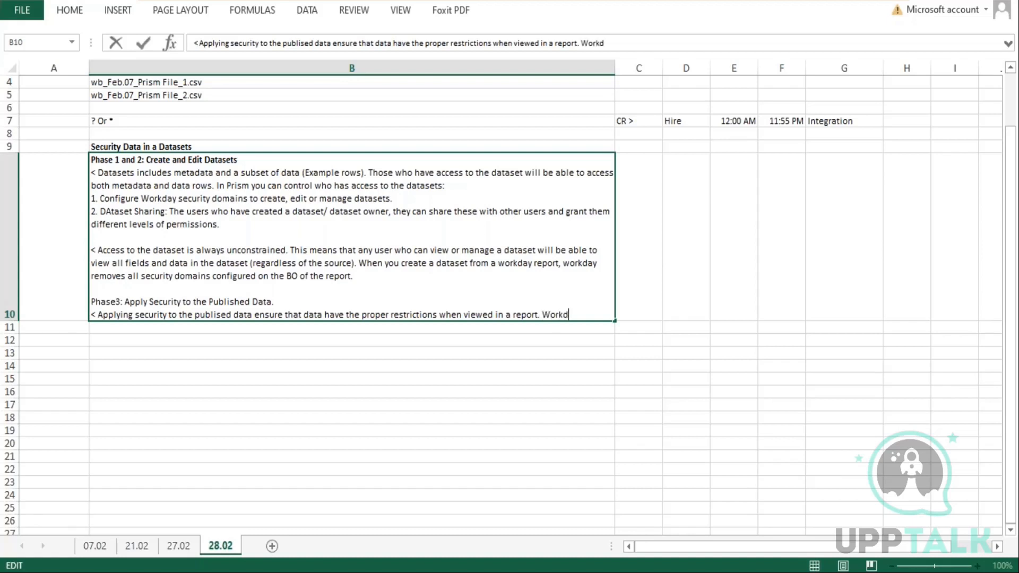
{"action": "key", "text": "BackSpace"}
{"action": "type", "text": "pplies the se"}
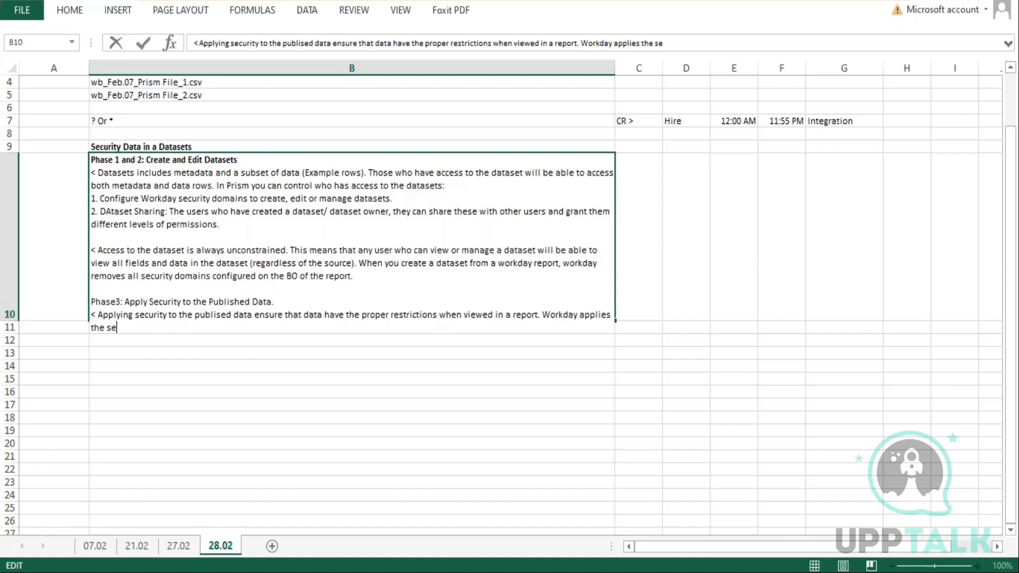
{"action": "type", "text": "curity to the publised data "}
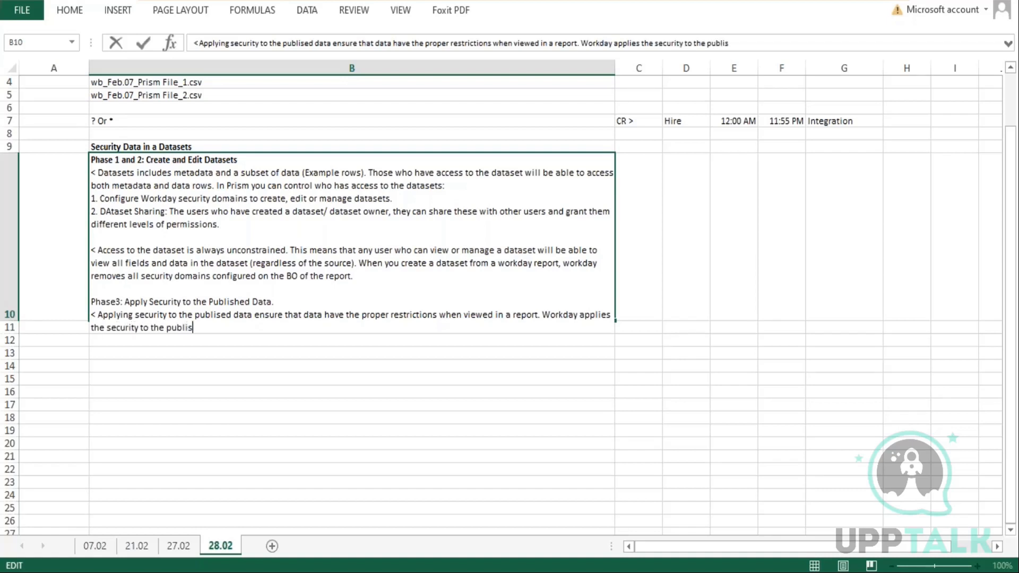
{"action": "type", "text": "in the form of a "}
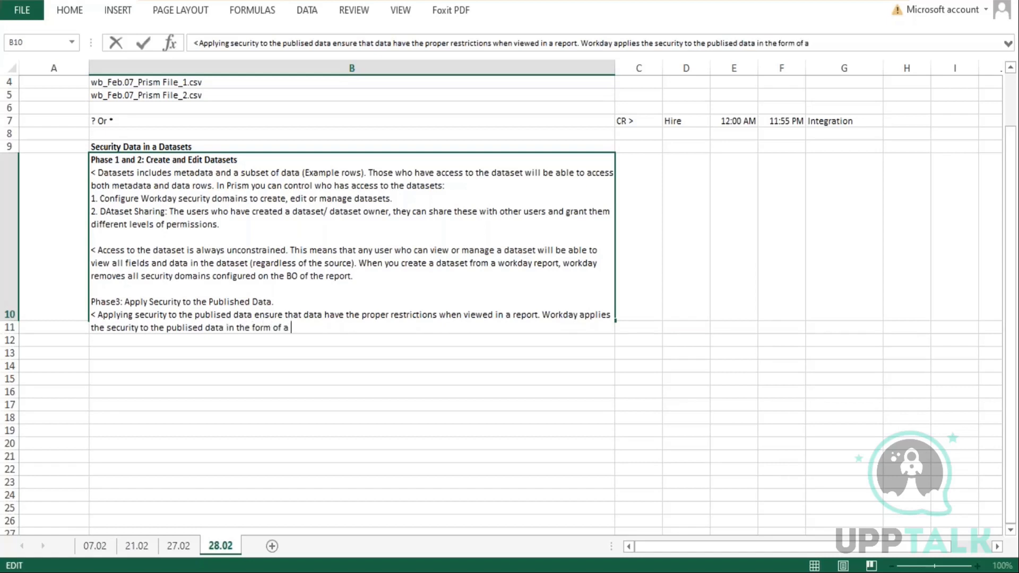
{"action": "type", "text": "prism data source"}
{"action": "key", "text": "Return"}
{"action": "key", "text": "ctrl+s"}
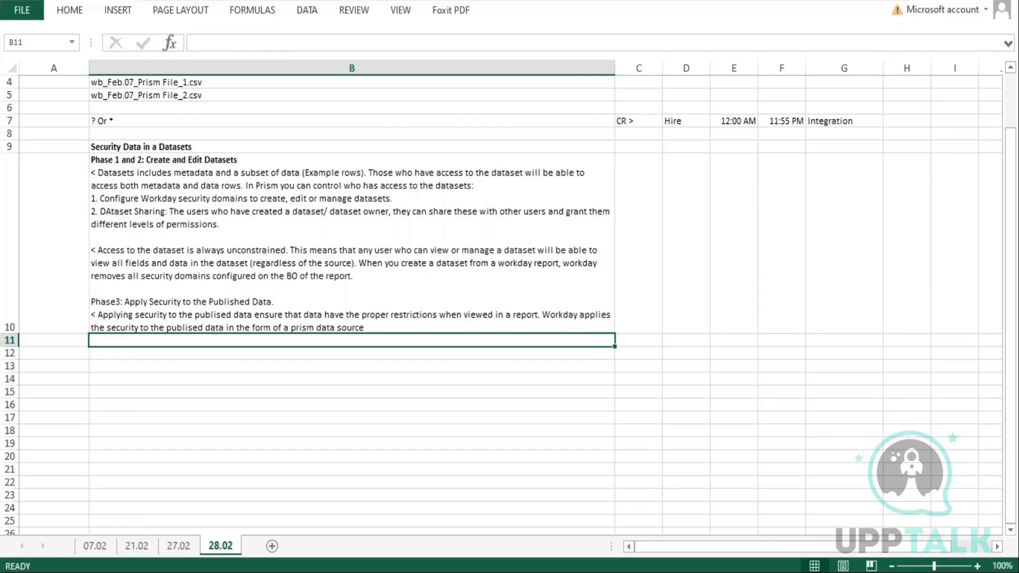
Make the "Phase 3: Apply Security to the Published Data." line in cell B10 bold
{"action": "double_click", "coordinate": [116, 300]}
{"action": "left_click_drag", "start_coordinate": [276, 302], "coordinate": [88, 304]}
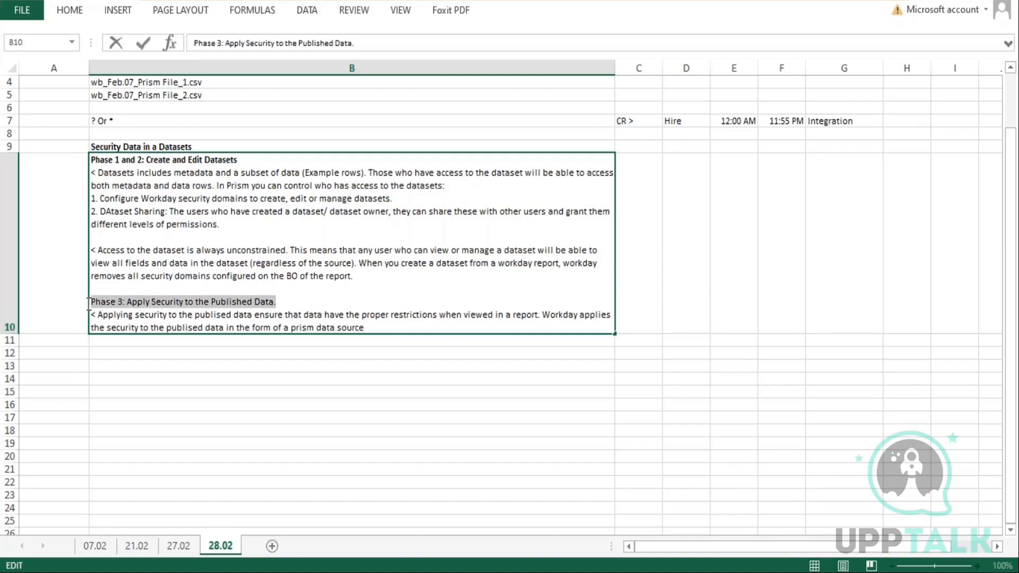
{"action": "key", "text": "ctrl+b"}
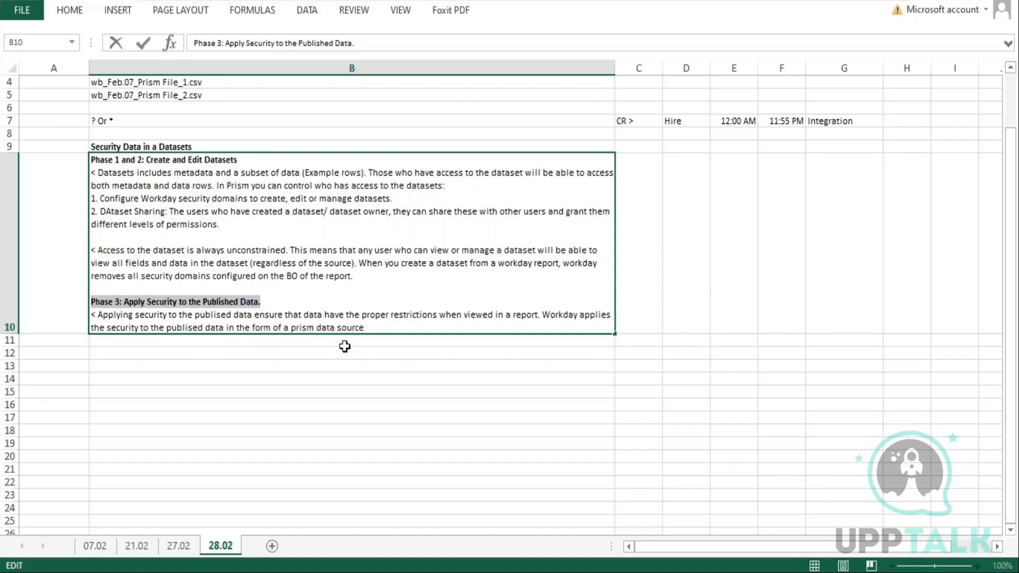
Add a blank line and a new line "Phase 4: Publish a dataset" at the end of cell B10
{"action": "left_click", "coordinate": [397, 327]}
{"action": "key", "text": "alt+Return"}
{"action": "key", "text": "alt+Return"}
{"action": "type", "text": "Phase 4: Publish a "}
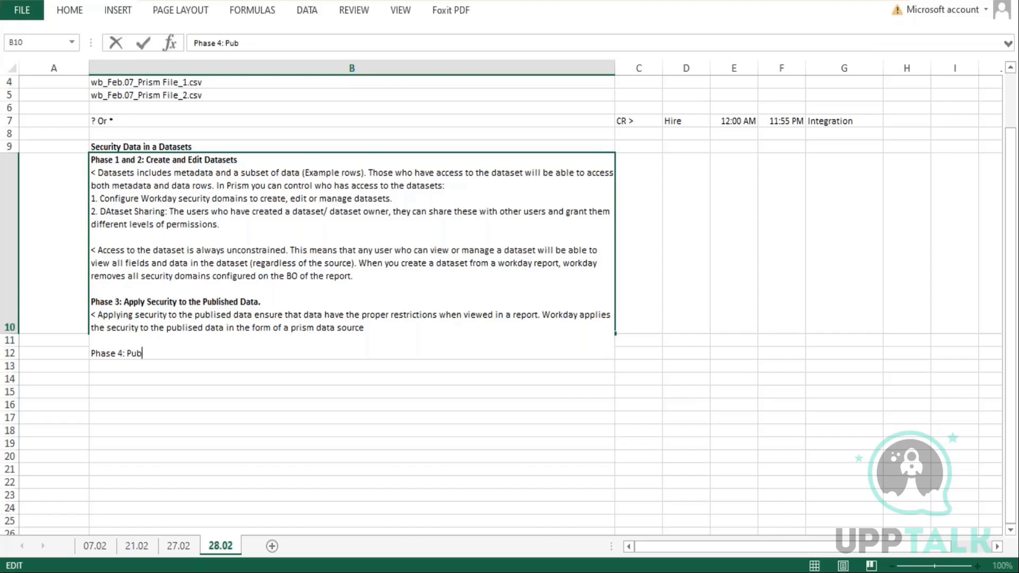
{"action": "type", "text": "dataset"}
{"action": "key", "text": "Return"}
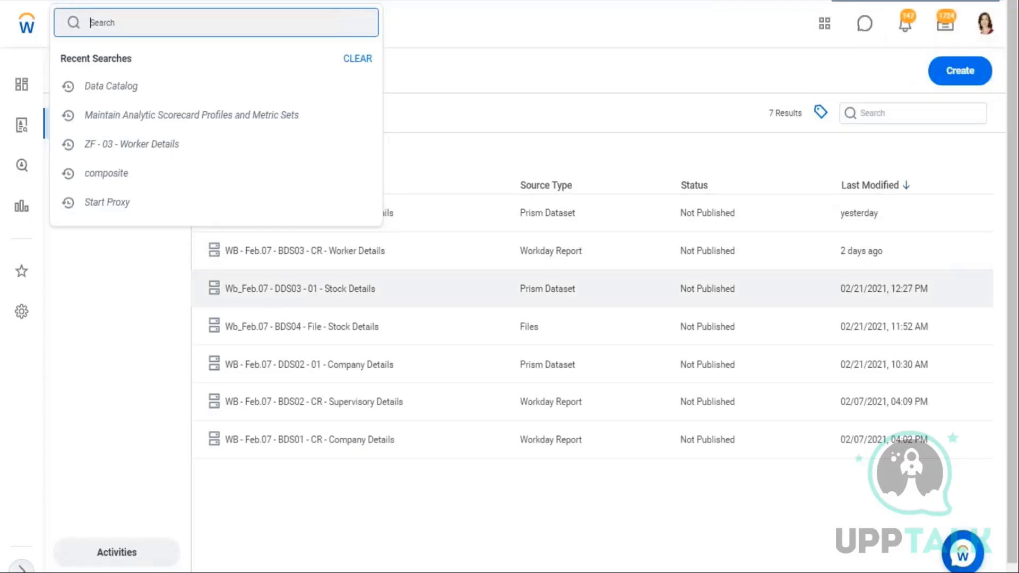
Switch to the Workday Data Catalog and open the dataset WB - Feb.07 - DDS01 - 01 - Company Details
{"action": "left_click", "coordinate": [552, 130]}
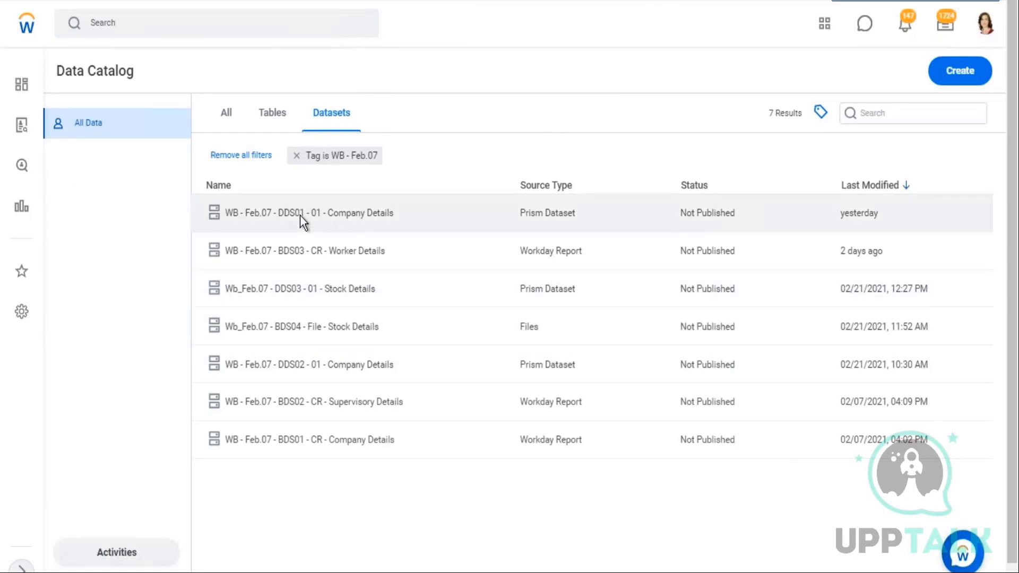
{"action": "left_click", "coordinate": [293, 211]}
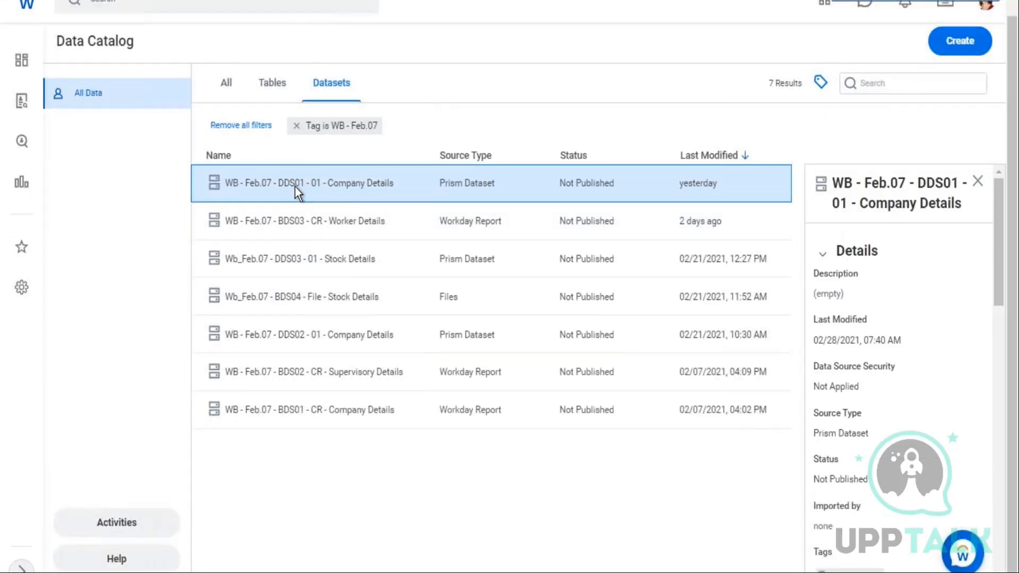
{"action": "right_click", "coordinate": [295, 185]}
{"action": "left_click", "coordinate": [372, 272]}
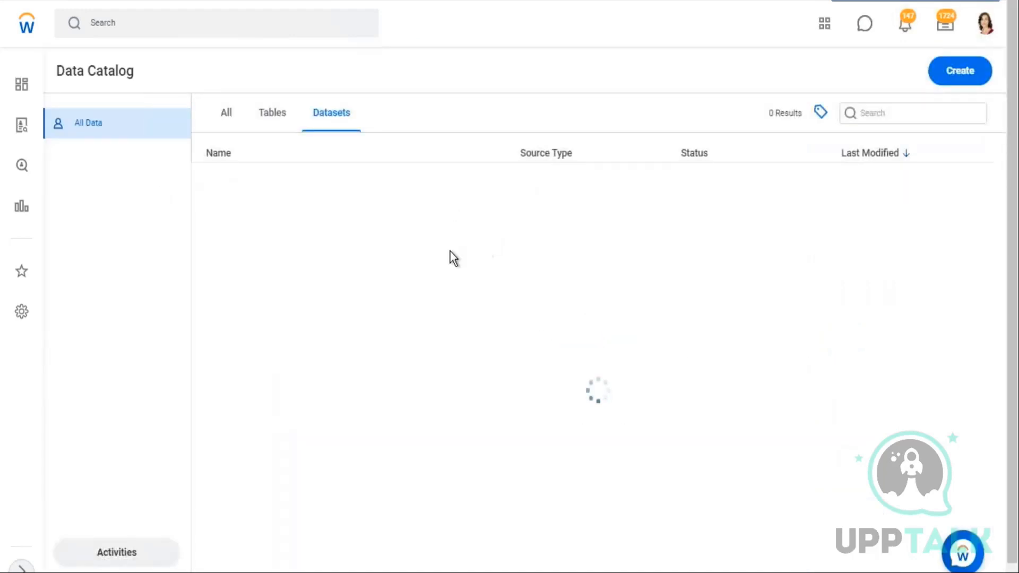
{"action": "left_click", "coordinate": [317, 215]}
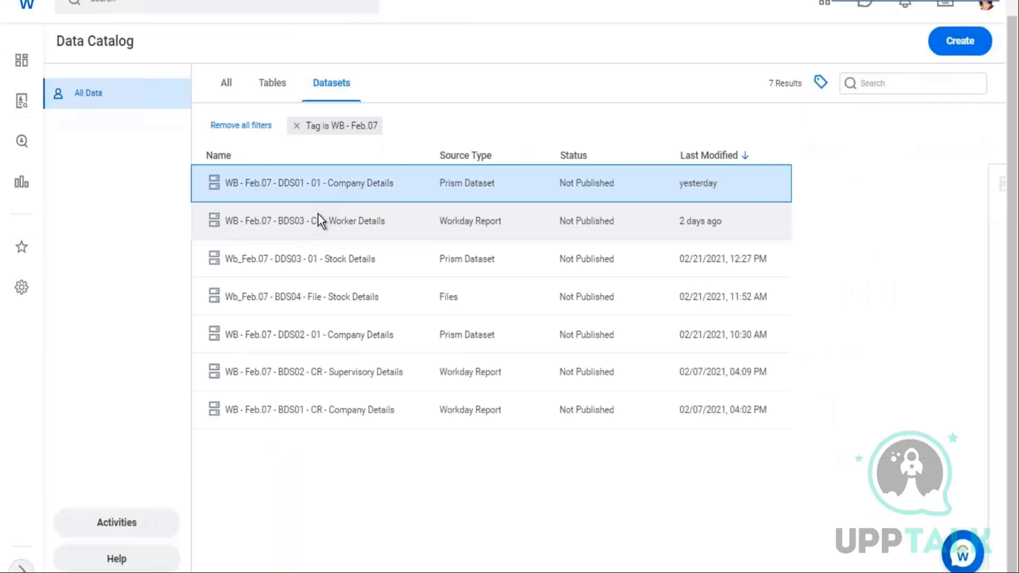
{"action": "right_click", "coordinate": [318, 214]}
{"action": "left_click", "coordinate": [329, 179]}
{"action": "left_click", "coordinate": [329, 183]}
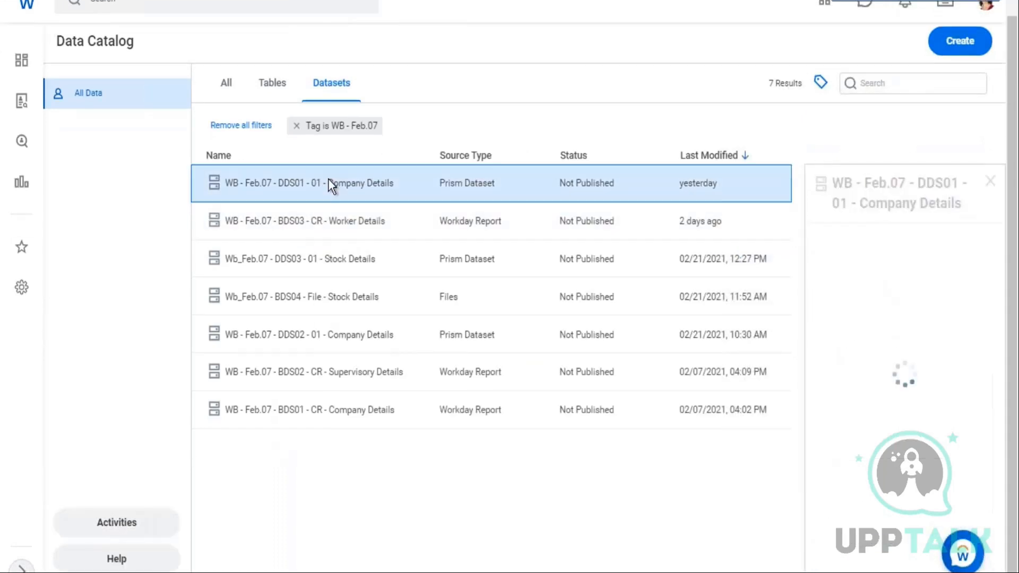
{"action": "right_click", "coordinate": [329, 183]}
{"action": "left_click", "coordinate": [366, 234]}
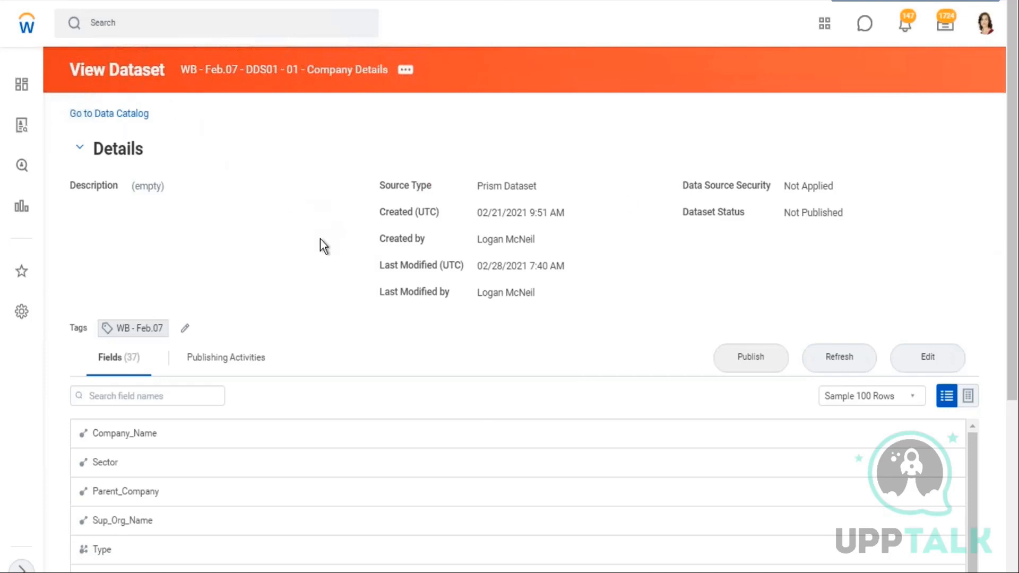
Examine the dataset's Data Source Security and Dataset Status details
{"action": "scroll", "coordinate": [398, 428], "scroll_direction": "down", "scroll_amount": 3}
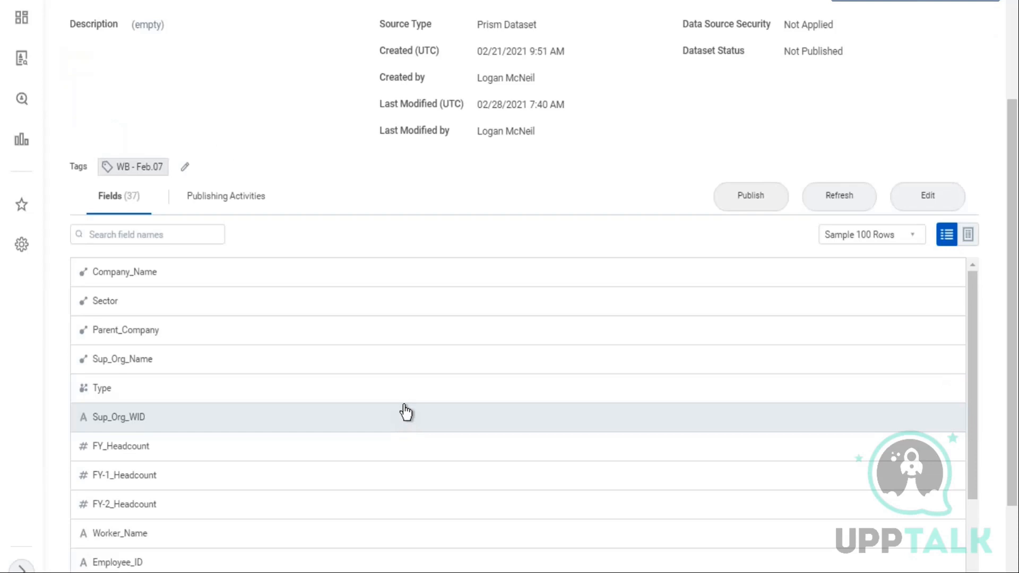
{"action": "scroll", "coordinate": [405, 412], "scroll_direction": "up", "scroll_amount": 3}
{"action": "left_click_drag", "start_coordinate": [791, 213], "coordinate": [838, 213]}
{"action": "left_click_drag", "start_coordinate": [789, 188], "coordinate": [833, 186]}
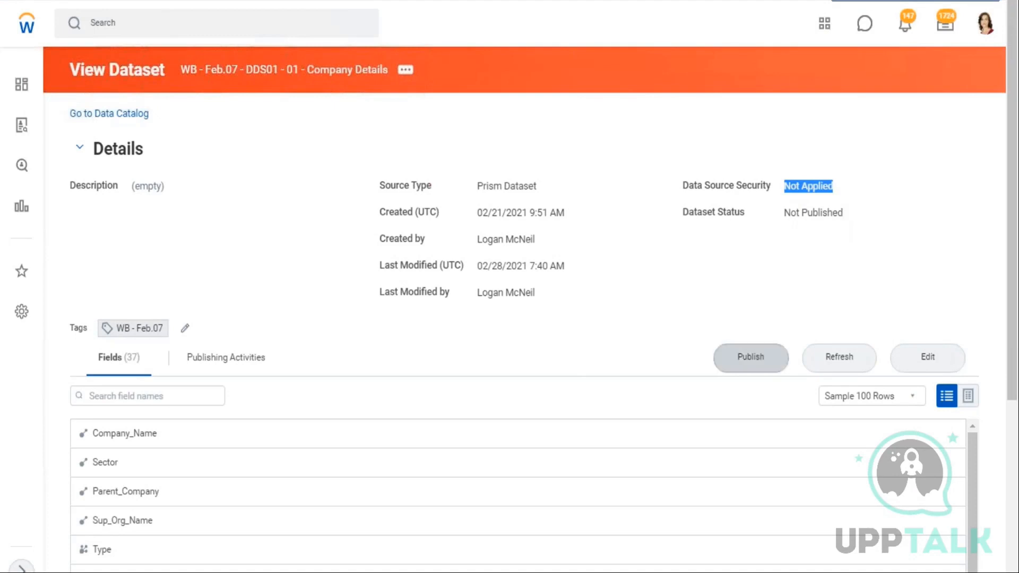
Open the Publish Dataset dialog and copy the domain name "Prism: Default to Dataset Access"
{"action": "left_click", "coordinate": [760, 361]}
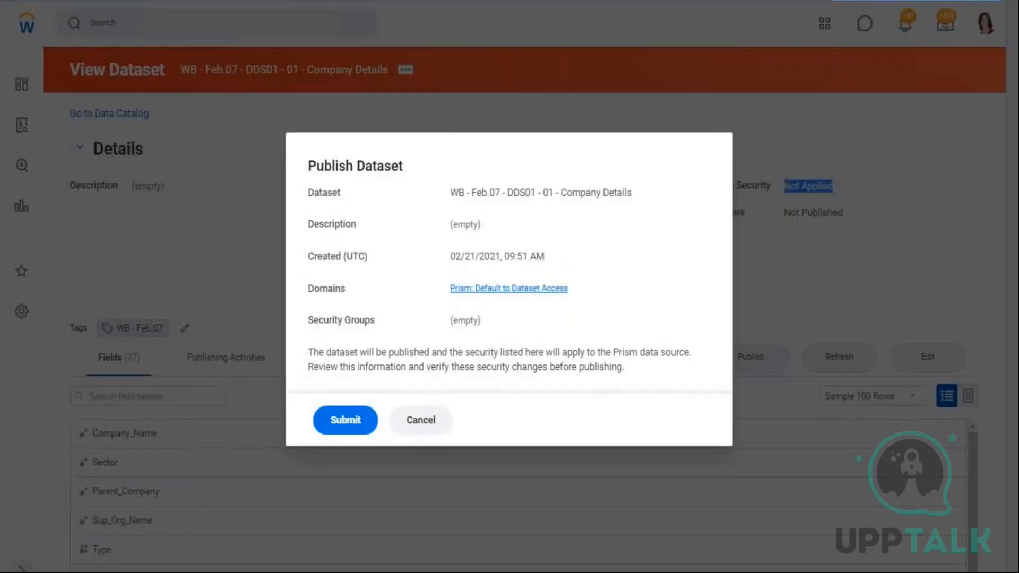
{"action": "left_click_drag", "start_coordinate": [448, 290], "coordinate": [572, 292]}
{"action": "key", "text": "ctrl+c"}
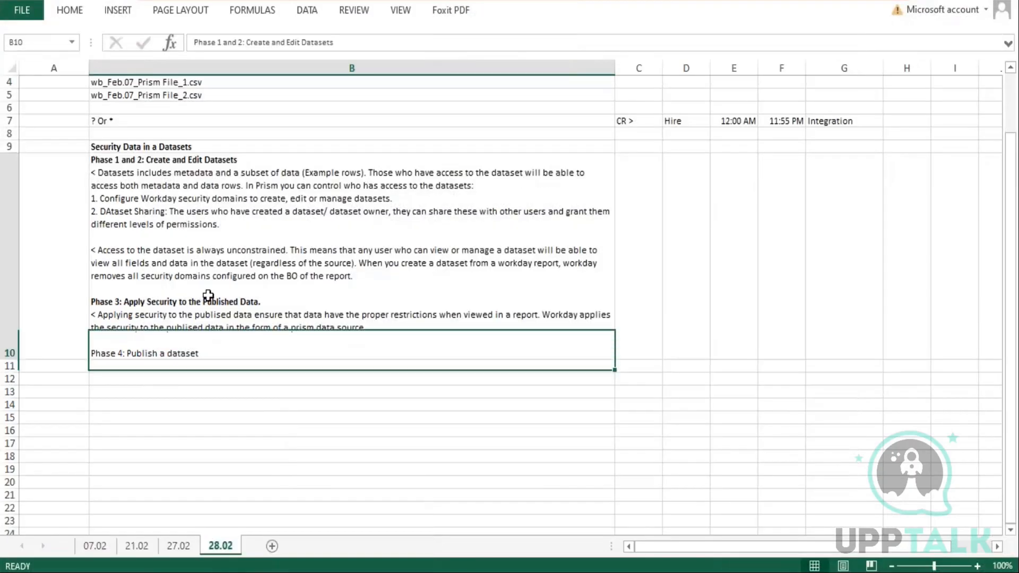
Review the Phase 3 and Phase 4 lines in cell B10
{"action": "double_click", "coordinate": [205, 296]}
{"action": "left_click_drag", "start_coordinate": [183, 298], "coordinate": [89, 301]}
{"action": "left_click", "coordinate": [365, 327]}
{"action": "left_click_drag", "start_coordinate": [366, 328], "coordinate": [248, 307]}
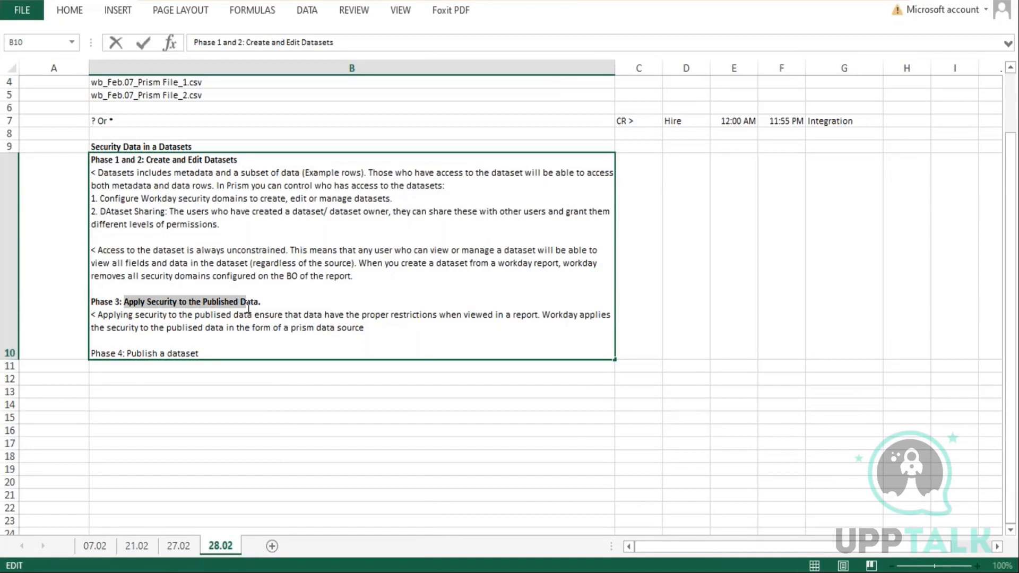
{"action": "left_click_drag", "start_coordinate": [204, 353], "coordinate": [56, 352]}
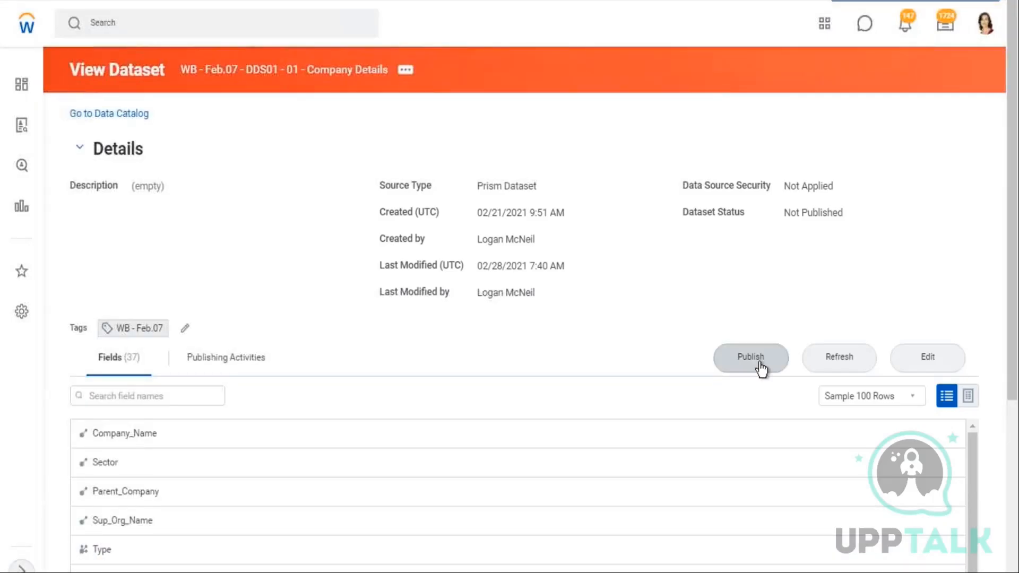
Reopen the Publish Dataset dialog to read its security note, then cancel it
{"action": "left_click", "coordinate": [759, 364]}
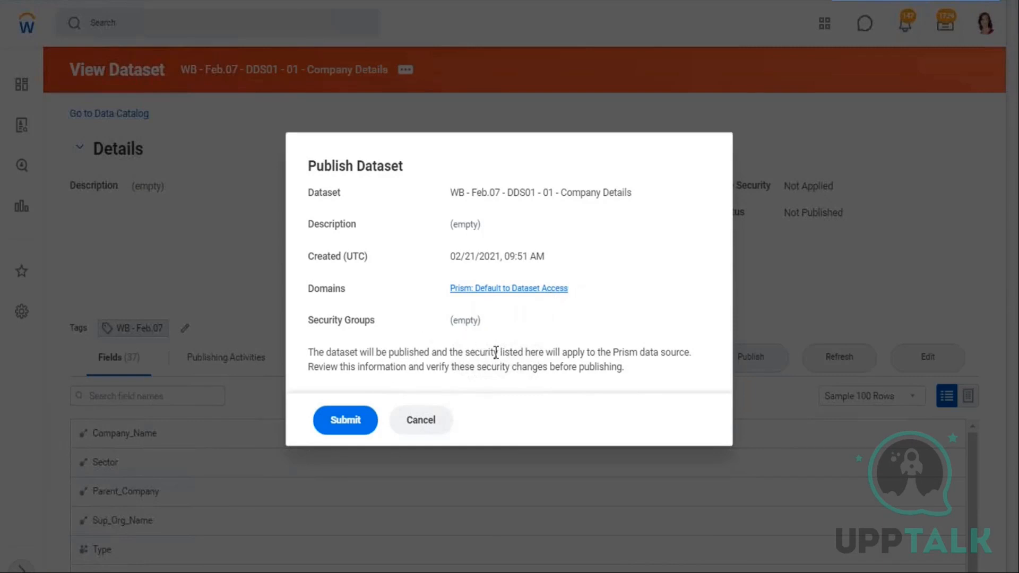
{"action": "left_click_drag", "start_coordinate": [500, 353], "coordinate": [685, 352]}
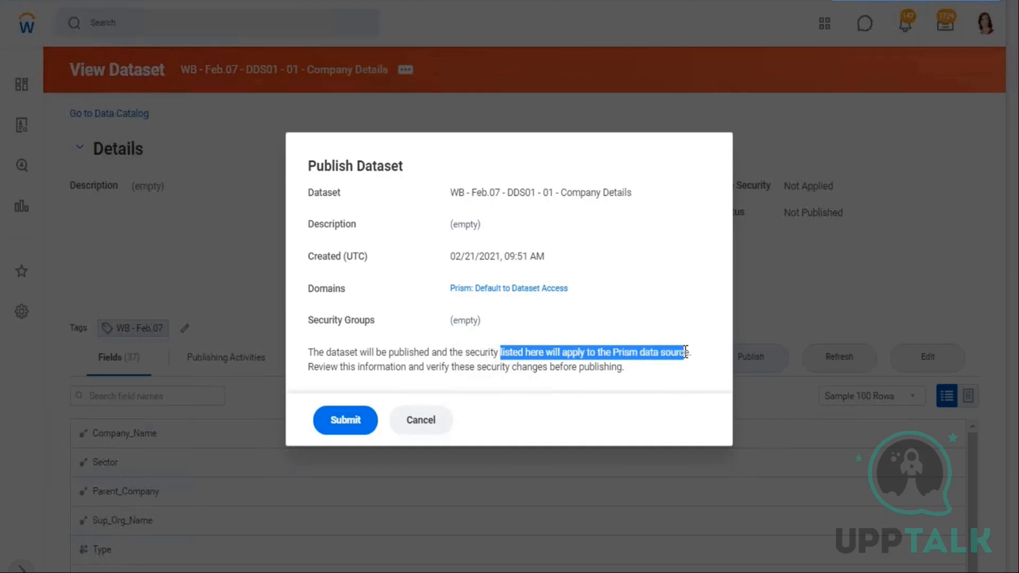
{"action": "left_click", "coordinate": [428, 421]}
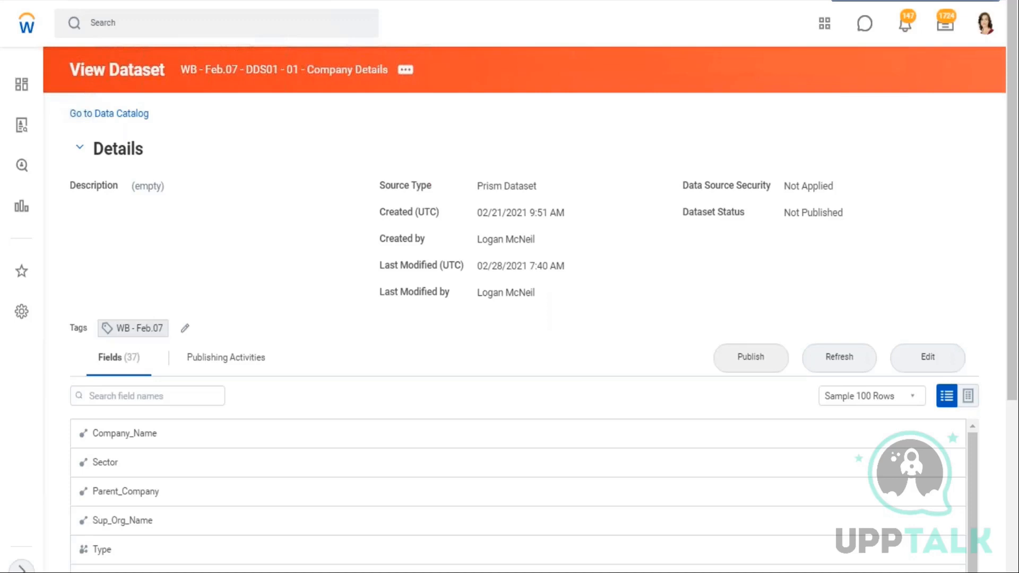
Back in the workbook, add a new line in cell B10 starting with "<" followed by the copied domain name
{"action": "key", "text": "alt+Tab"}
{"action": "left_click", "coordinate": [217, 355]}
{"action": "key", "text": "alt+Return"}
{"action": "type", "text": "<"}
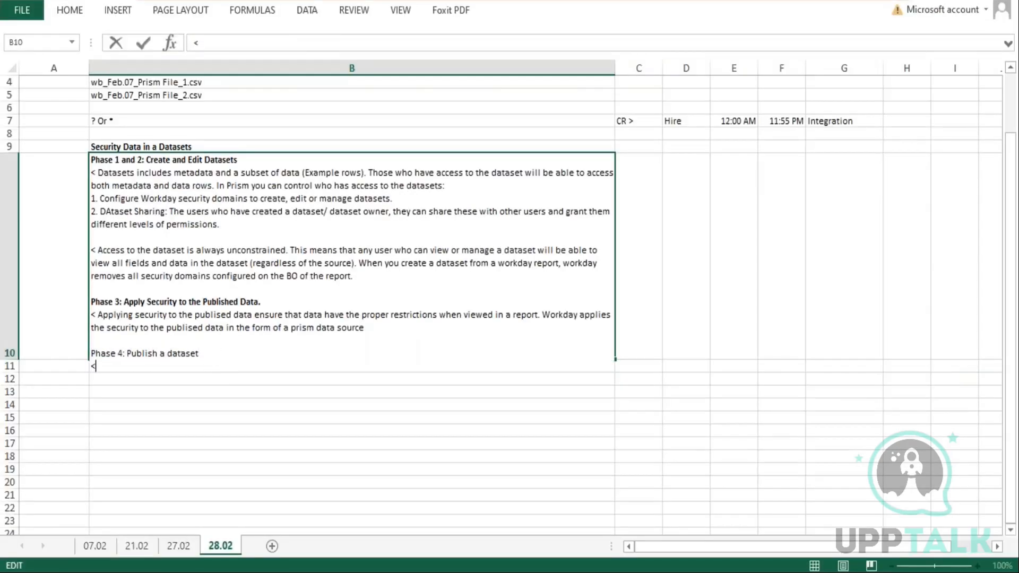
{"action": "key", "text": "ctrl+v"}
{"action": "key", "text": "Return"}
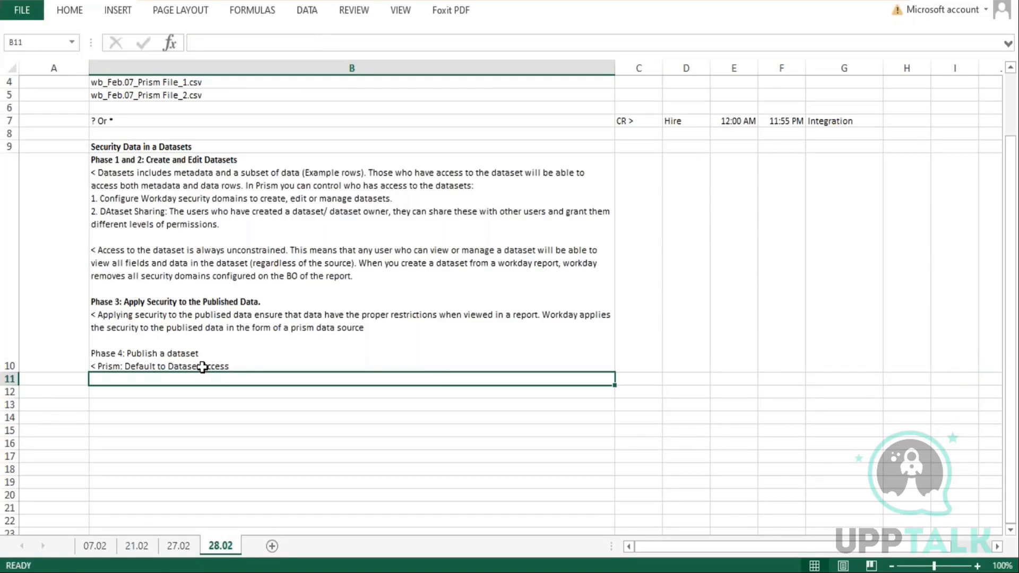
In cell B10, insert "When you publish a dataset, Workday create the Prism DAta source, loads" before the domain name
{"action": "double_click", "coordinate": [203, 366]}
{"action": "left_click_drag", "start_coordinate": [167, 365], "coordinate": [230, 370]}
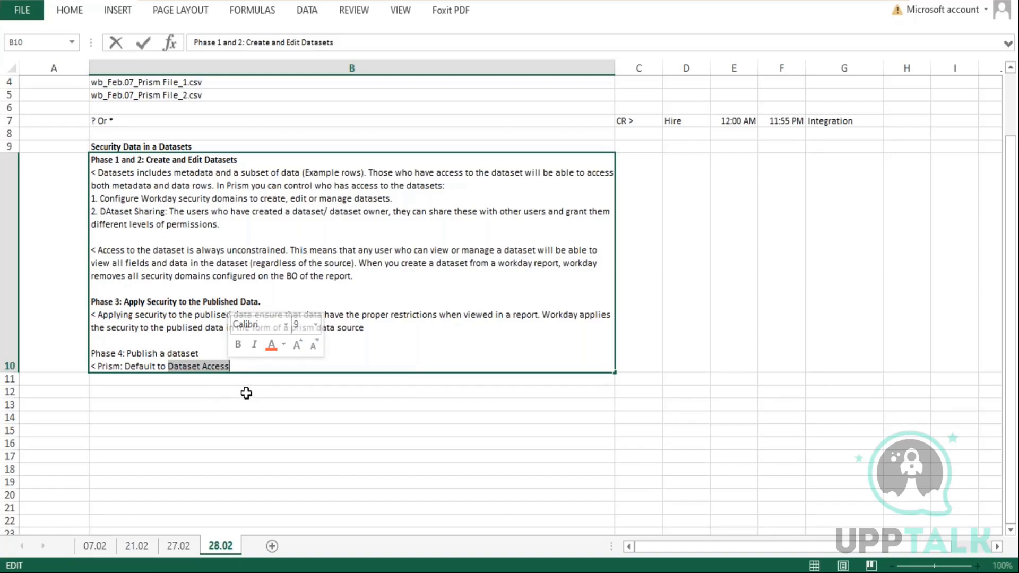
{"action": "left_click", "coordinate": [102, 366]}
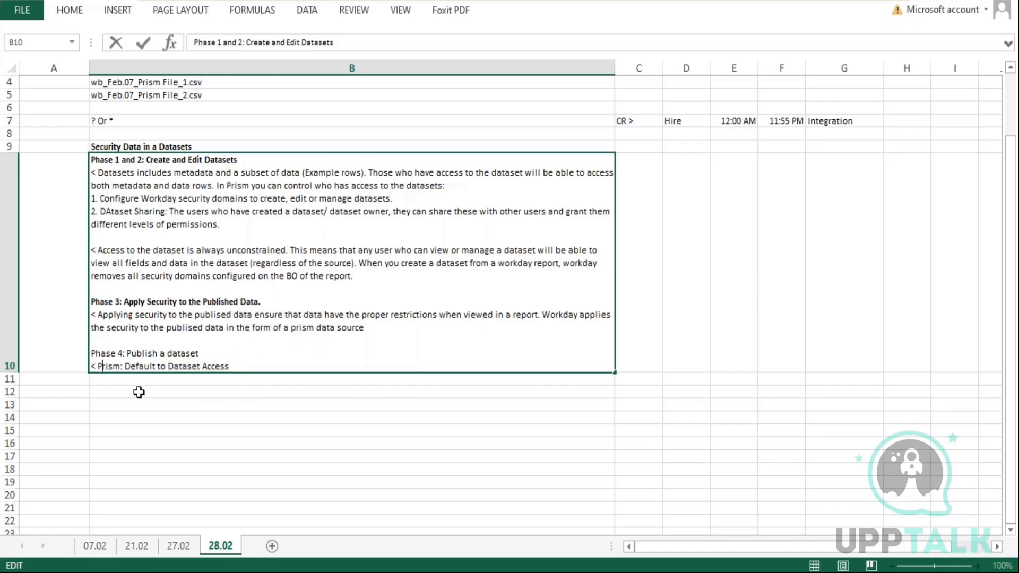
{"action": "type", "text": "When you publish a dataset, Workday create the Prism DAta source."}
{"action": "key", "text": "BackSpace"}
{"action": "key", "text": "BackSpace"}
{"action": "type", "text": ", loads"}
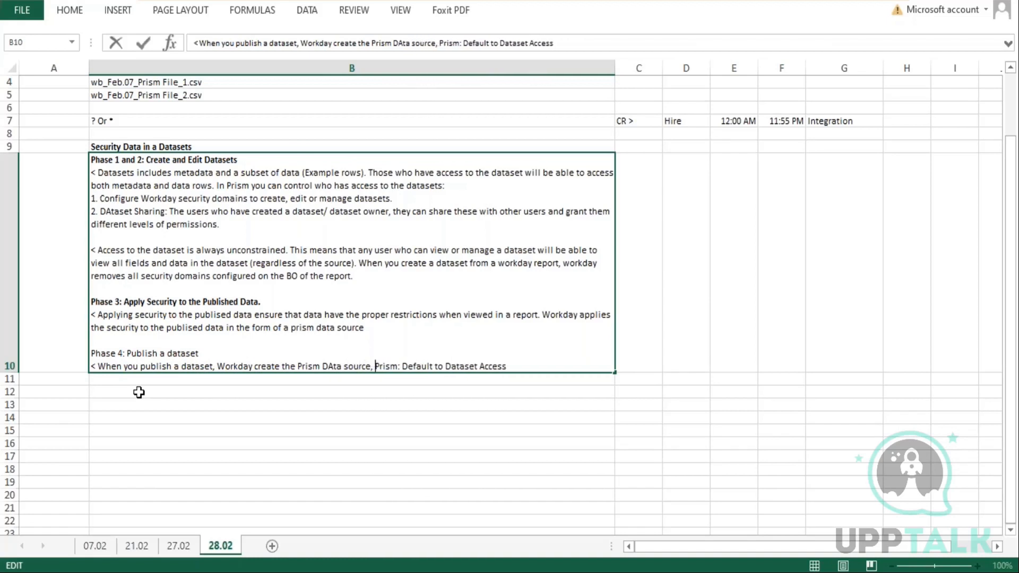
{"action": "type", "text": " it with th"}
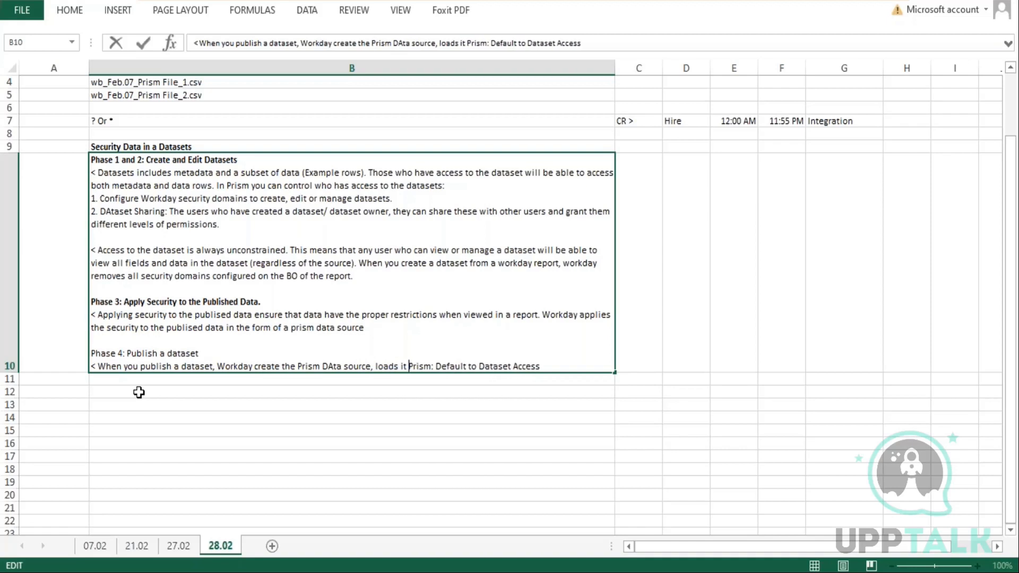
{"action": "type", "text": "e transf"}
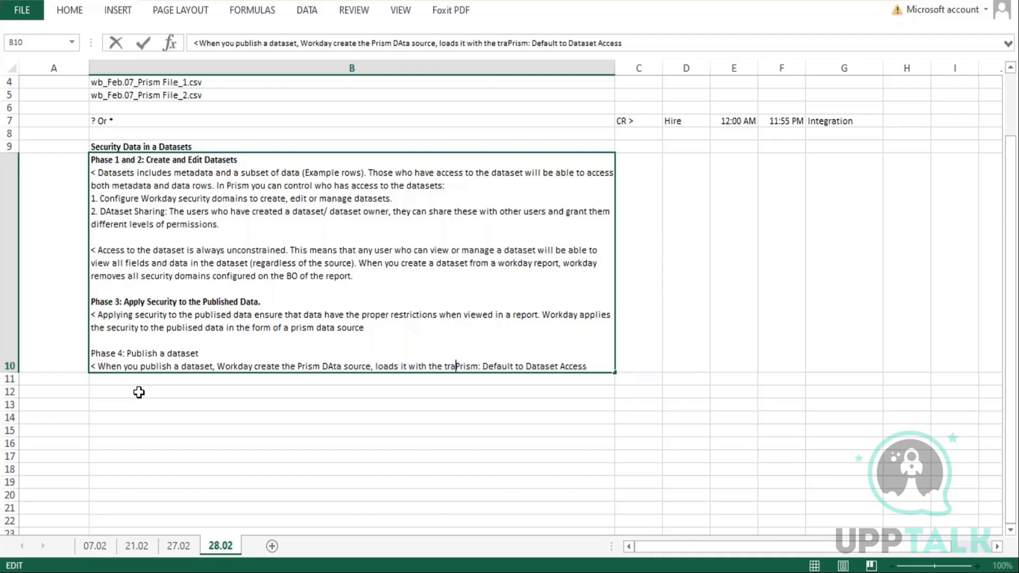
{"action": "type", "text": "ormed data"}
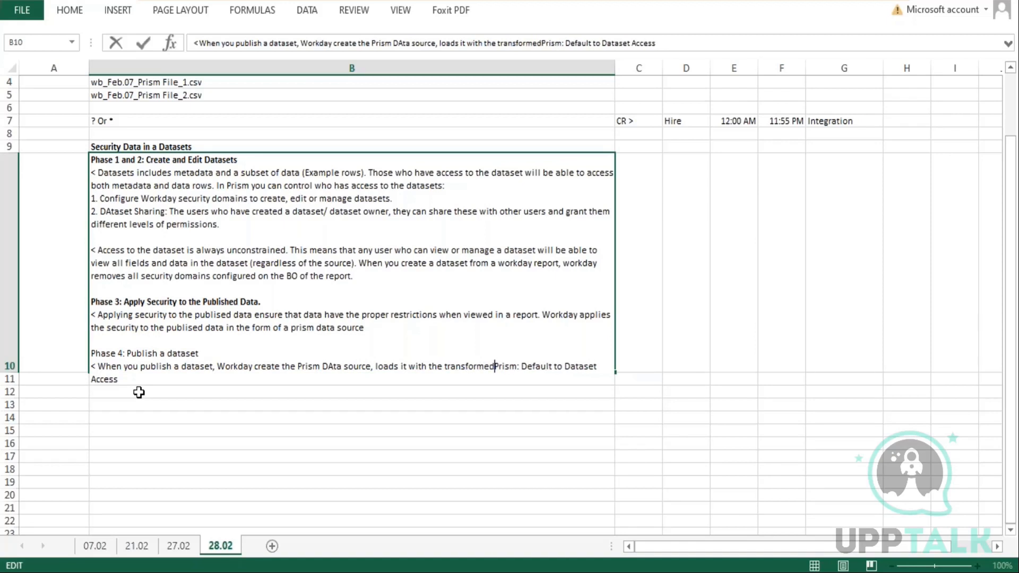
{"action": "type", "text": "."}
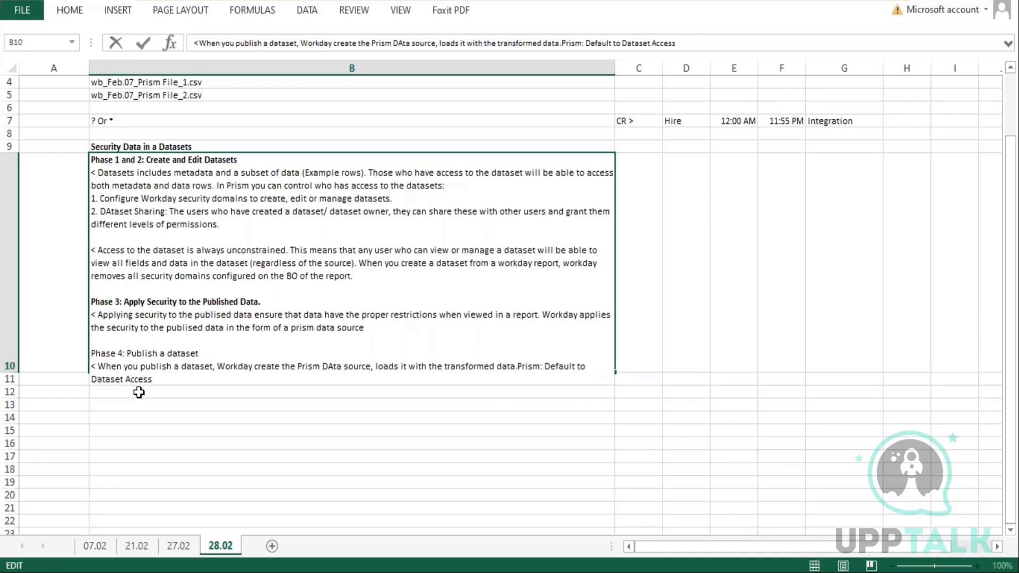
Continue that sentence with " it with the transformed data and applies the appropriate security restrictions to this data."
{"action": "key", "text": "BackSpace"}
{"action": "type", "text": "and app"}
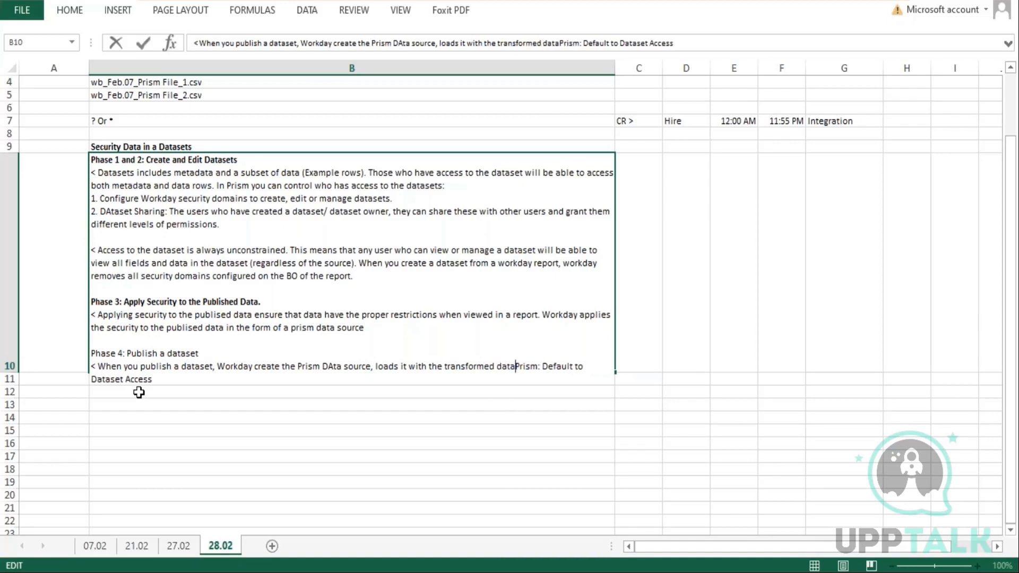
{"action": "type", "text": "lies the ap"}
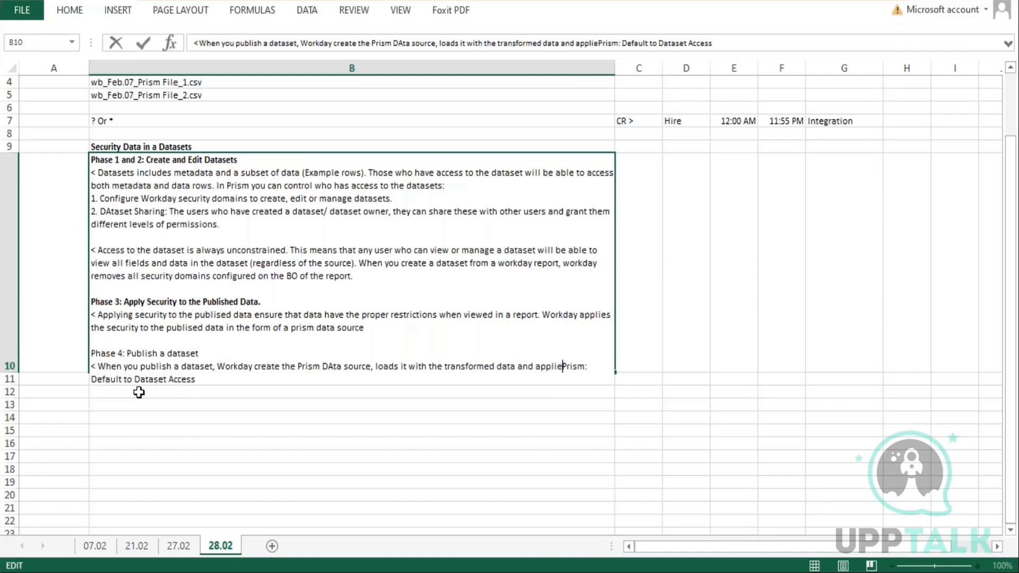
{"action": "type", "text": "por"}
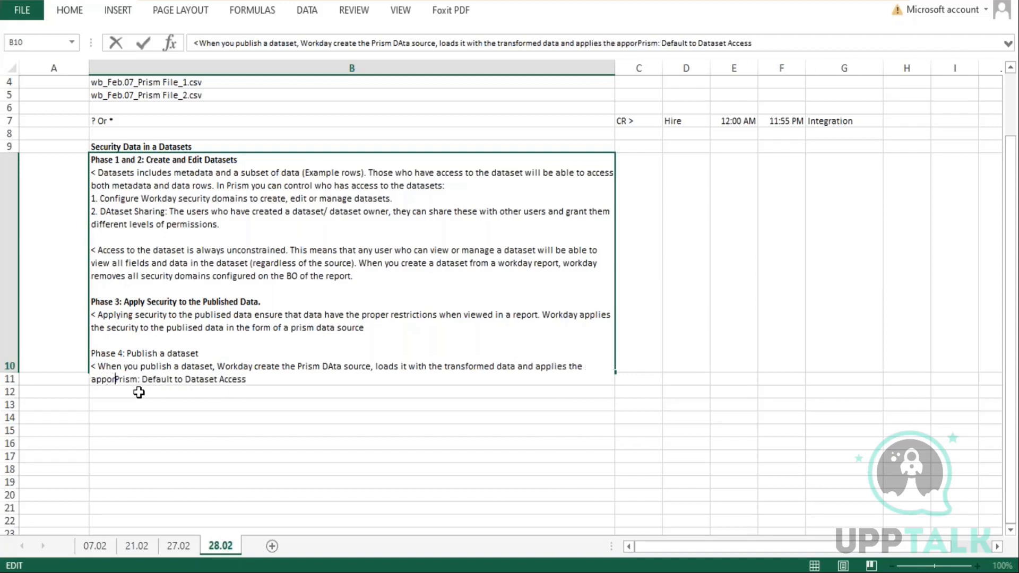
{"action": "type", "text": "priate"}
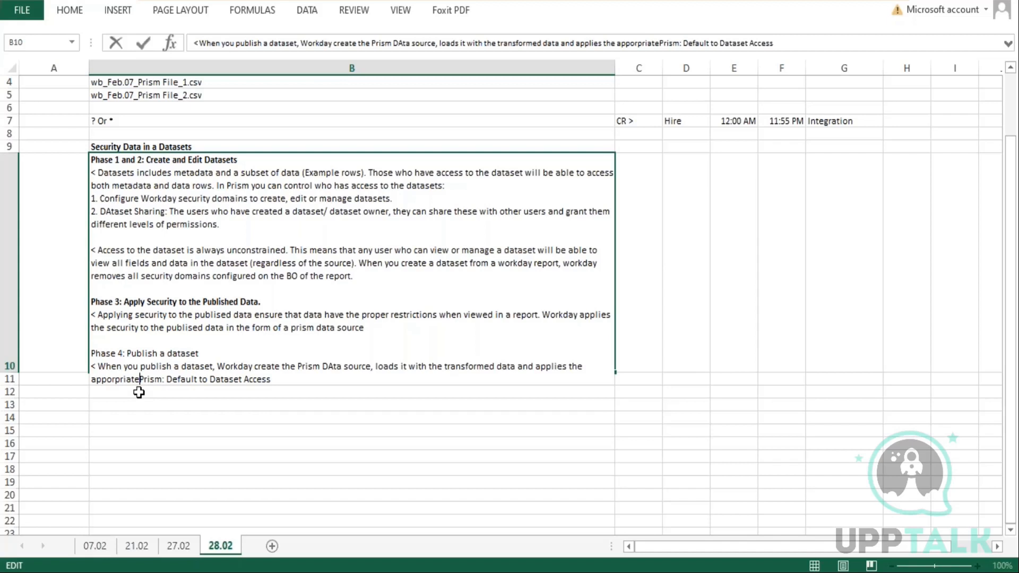
{"action": "key", "text": "BackSpace"}
{"action": "key", "text": "BackSpace"}
{"action": "key", "text": "BackSpace"}
{"action": "key", "text": "BackSpace"}
{"action": "key", "text": "BackSpace"}
{"action": "key", "text": "BackSpace"}
{"action": "key", "text": "BackSpace"}
{"action": "key", "text": "BackSpace"}
{"action": "key", "text": "BackSpace"}
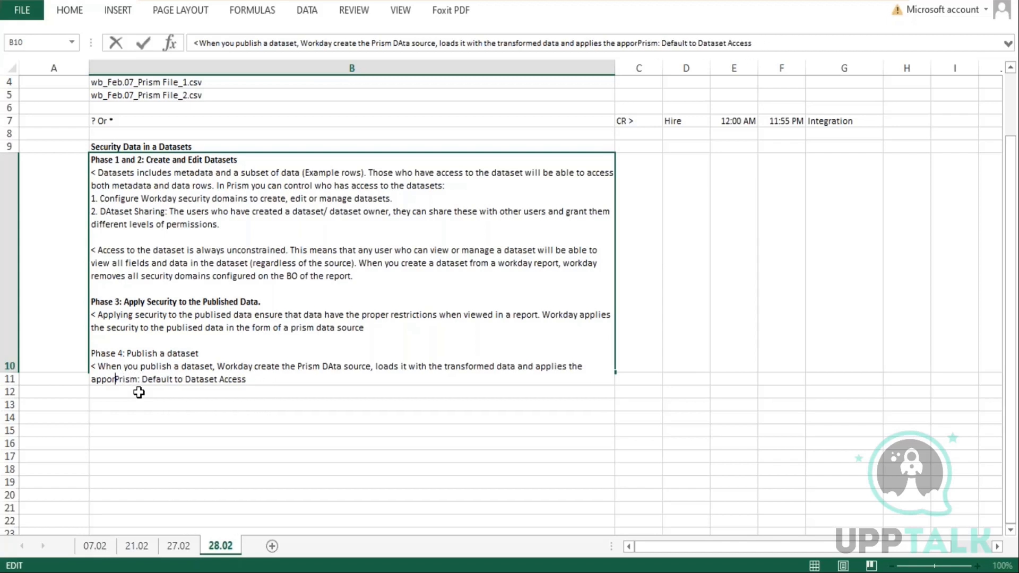
{"action": "type", "text": "ropriate e"}
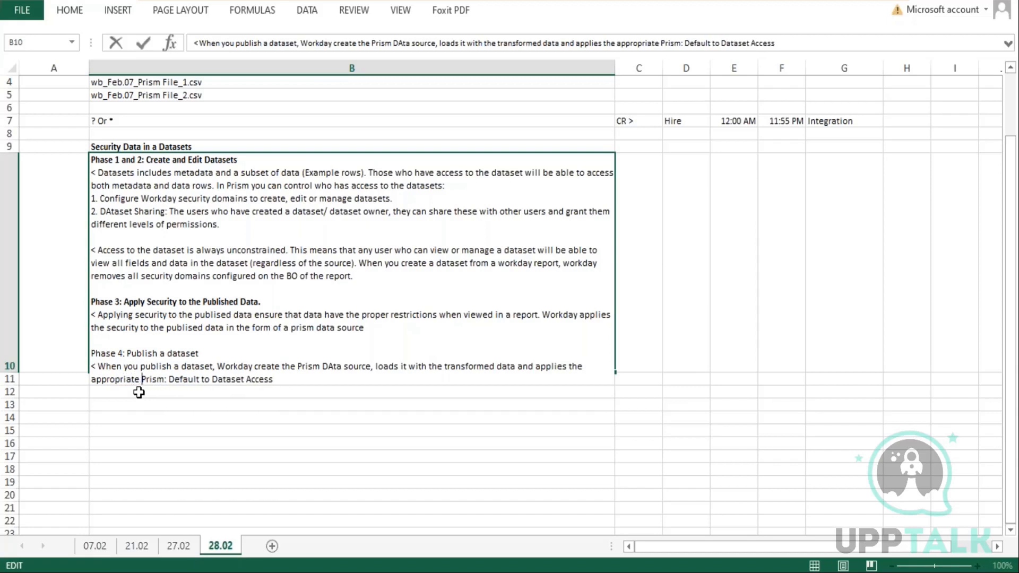
{"action": "key", "text": "BackSpace"}
{"action": "type", "text": "security"}
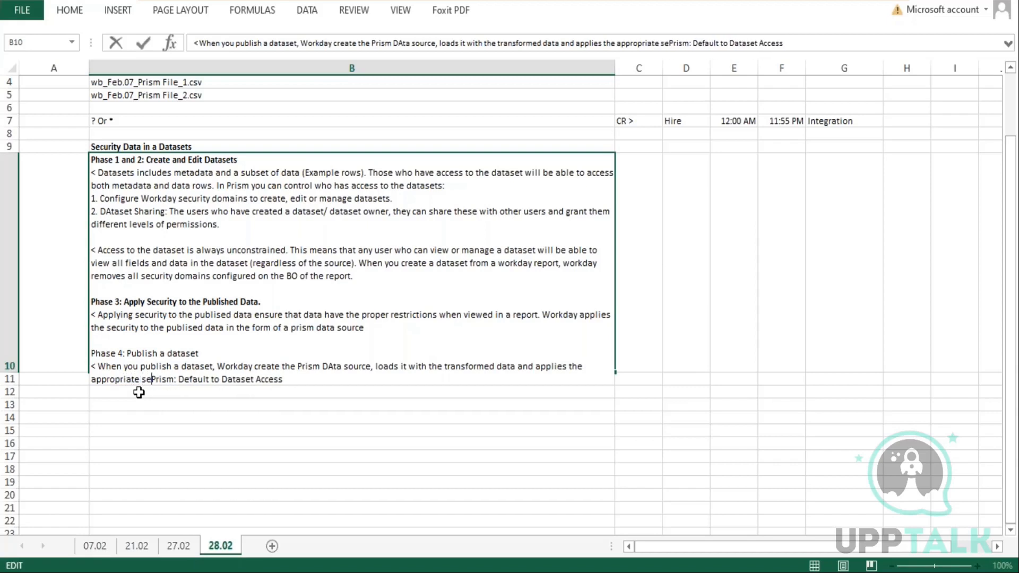
{"action": "type", "text": " restricti"}
{"action": "type", "text": "ons to this dat"}
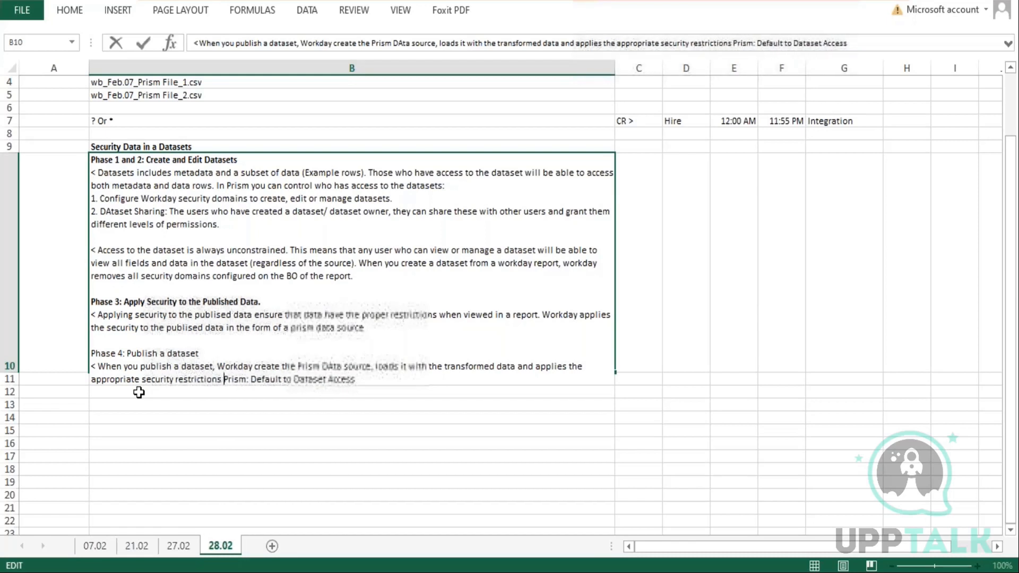
{"action": "type", "text": "a."}
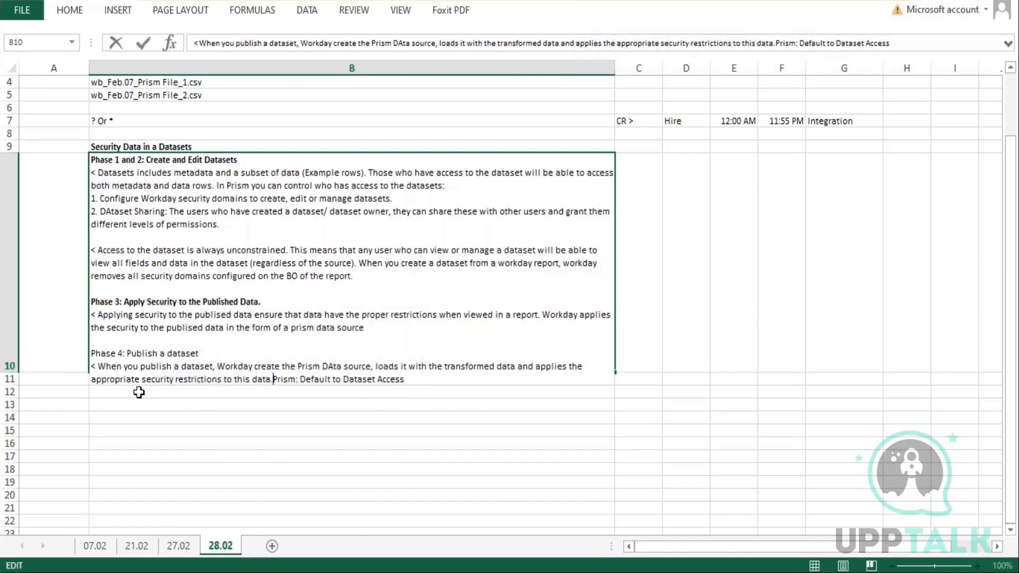
Start a new line before the domain name reading "<However no security has been applied, workday applies the implict security using domain "
{"action": "key", "text": "alt+Return"}
{"action": "type", "text": "<"}
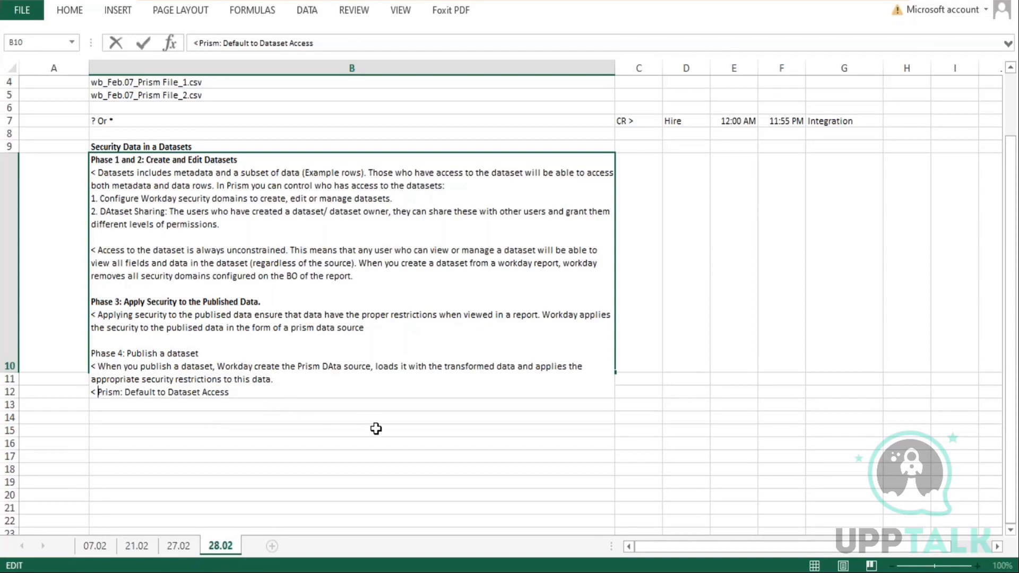
{"action": "type", "text": "However n"}
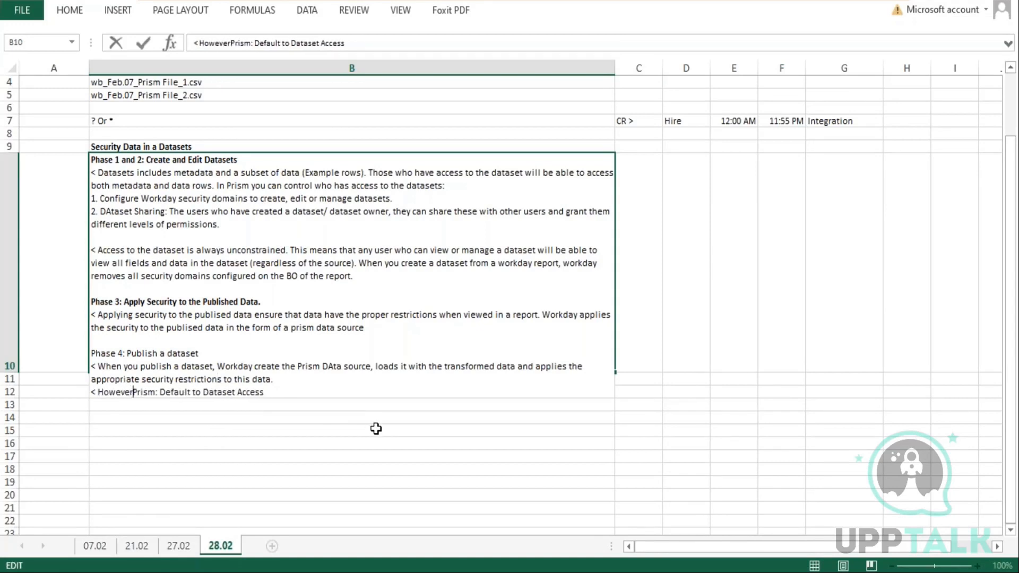
{"action": "type", "text": "o security has been applied, workday p"}
{"action": "key", "text": "BackSpace"}
{"action": "type", "text": "applies the implict security using domain"}
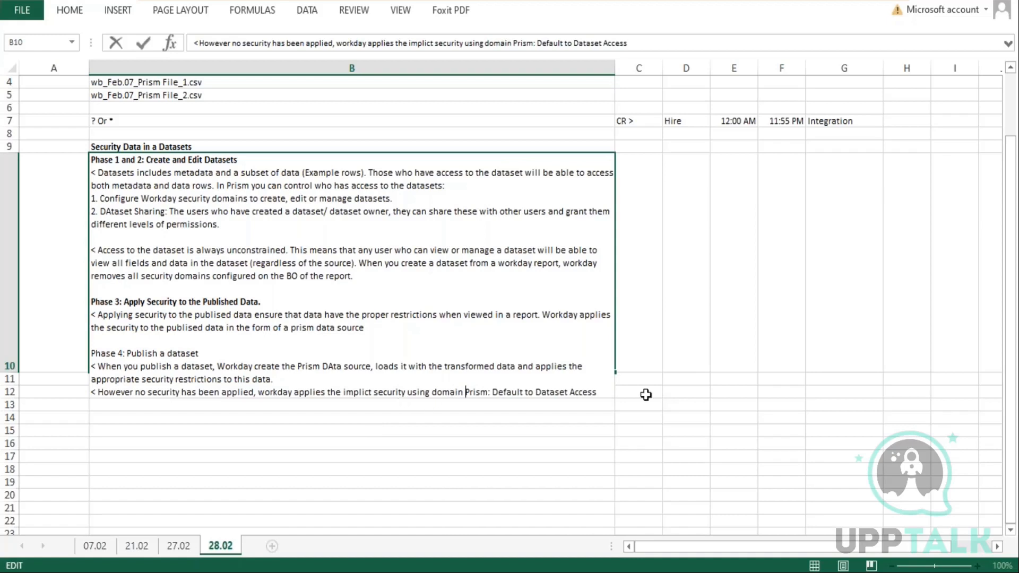
Make the domain name "Prism: Default to Dataset Access" in cell B10 bold
{"action": "left_click_drag", "start_coordinate": [604, 394], "coordinate": [465, 396]}
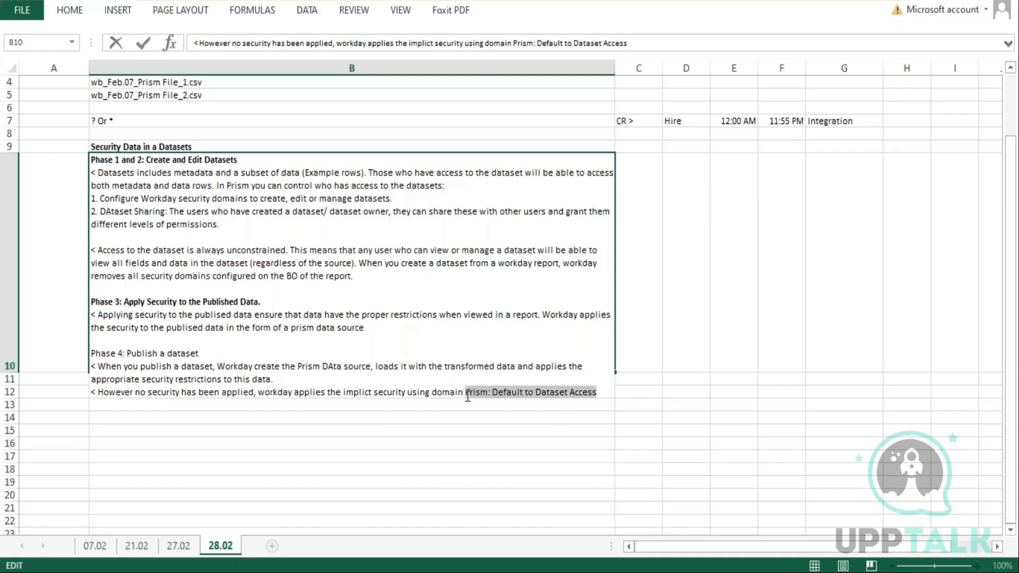
{"action": "key", "text": "ctrl+b"}
{"action": "left_click_drag", "start_coordinate": [425, 475], "coordinate": [432, 476]}
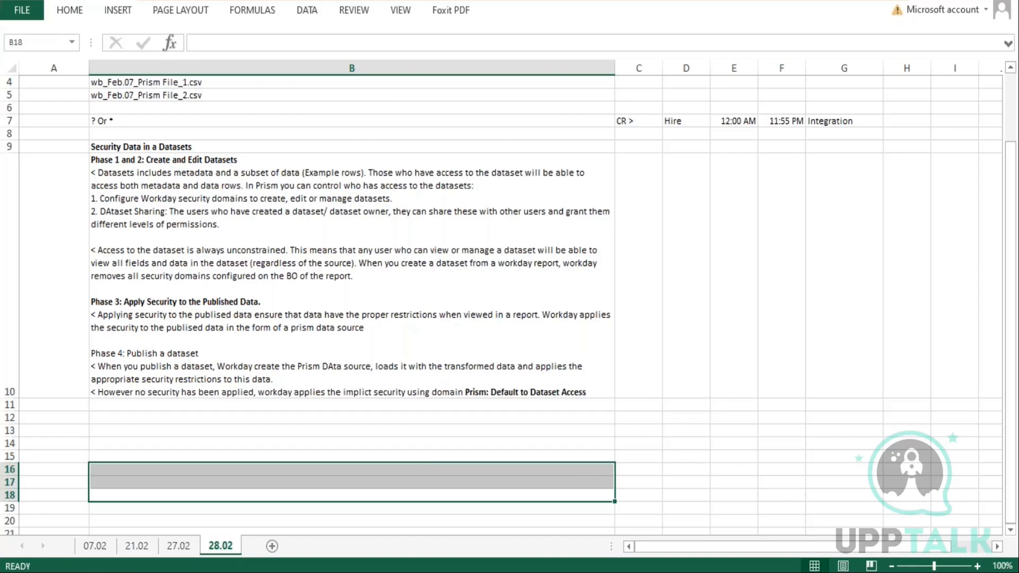
{"action": "double_click", "coordinate": [496, 392]}
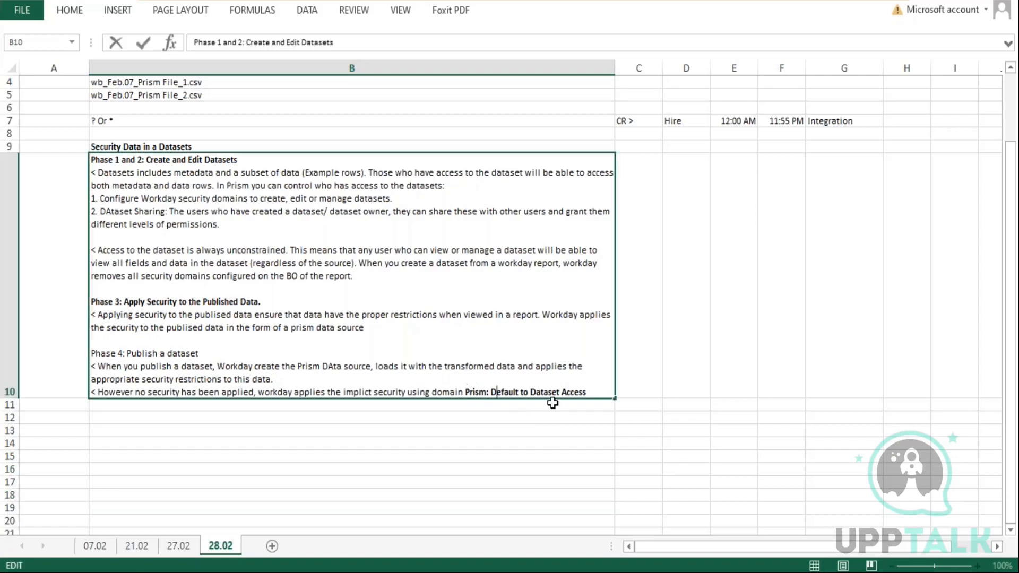
{"action": "left_click_drag", "start_coordinate": [587, 391], "coordinate": [553, 393]}
{"action": "left_click", "coordinate": [649, 427]}
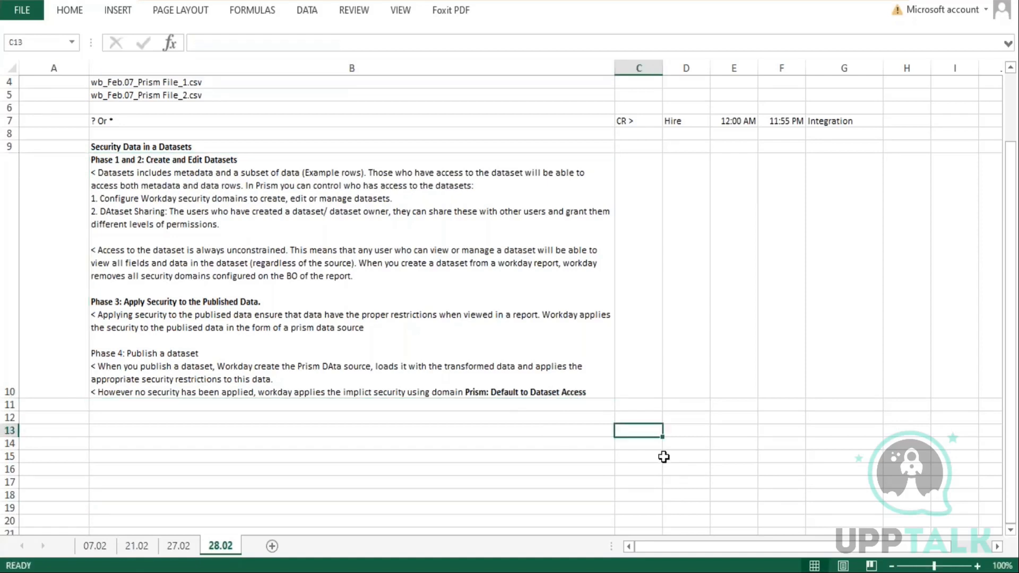
Enter "Dataset", "Publish" and "Prism Data Source" in cells C13, D13 and E13
{"action": "type", "text": "Dataset"}
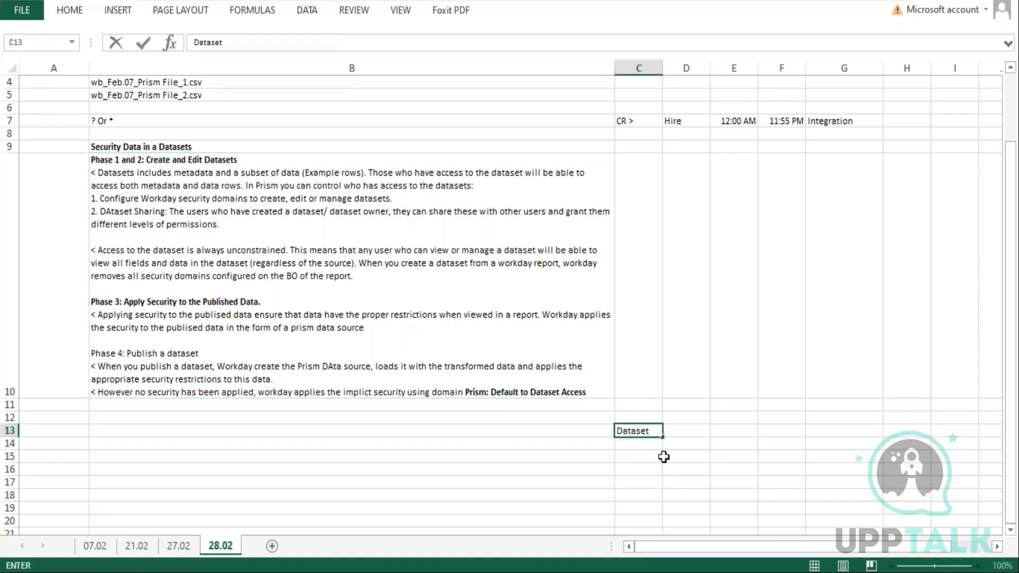
{"action": "key", "text": "Tab"}
{"action": "type", "text": "Publish"}
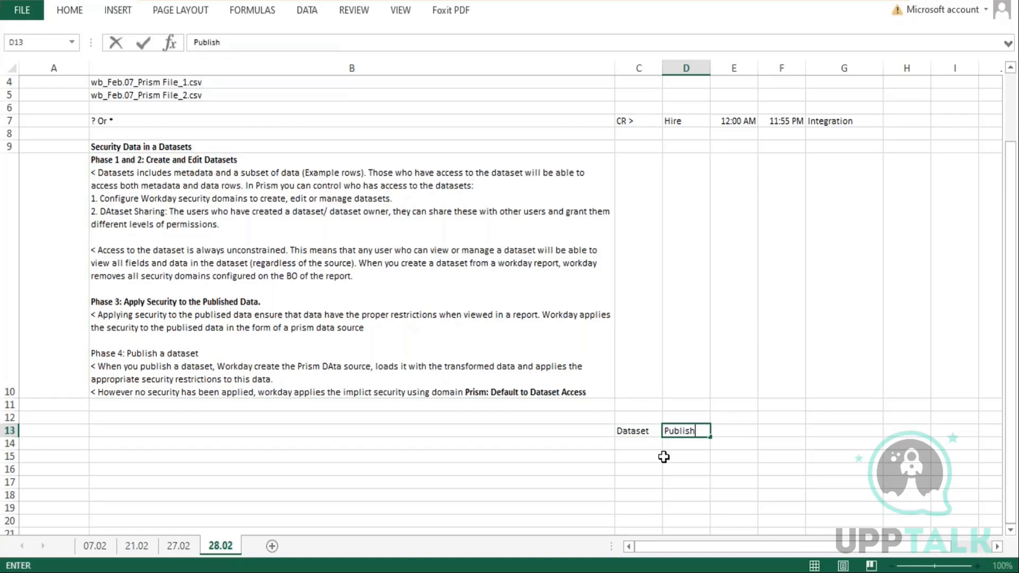
{"action": "key", "text": "Tab"}
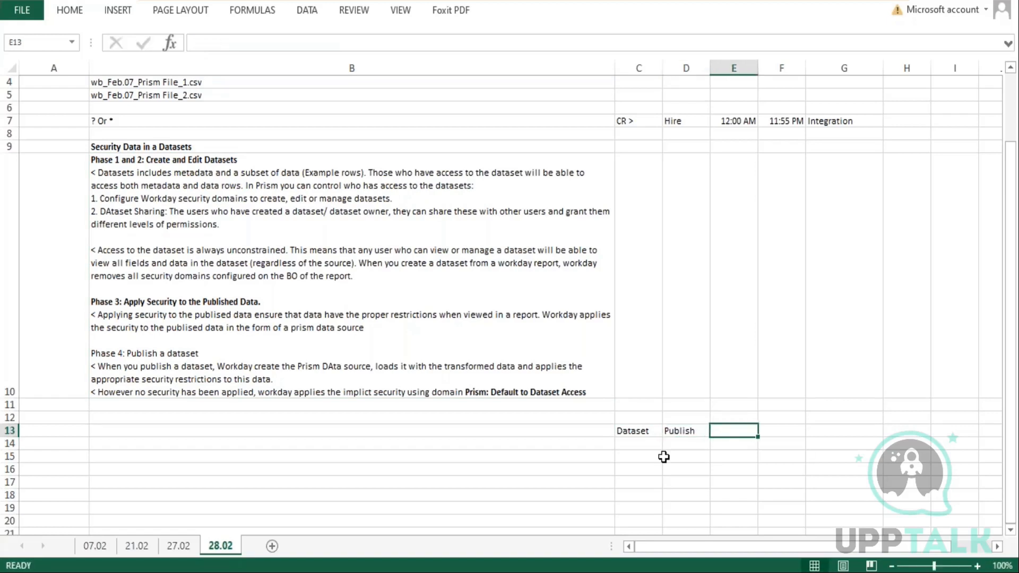
{"action": "type", "text": "Prism Dat"}
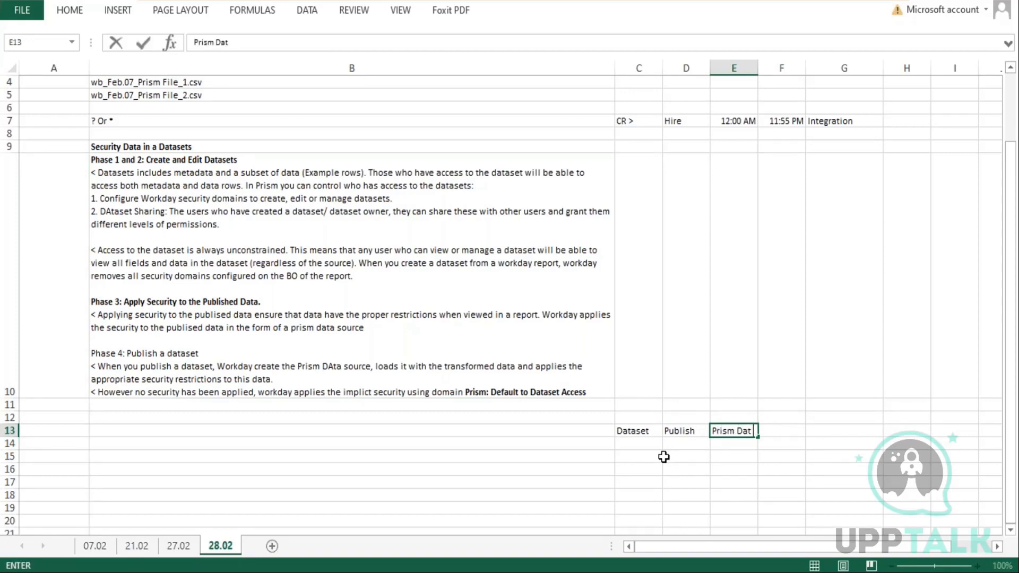
{"action": "type", "text": "a Source"}
{"action": "key", "text": "Return"}
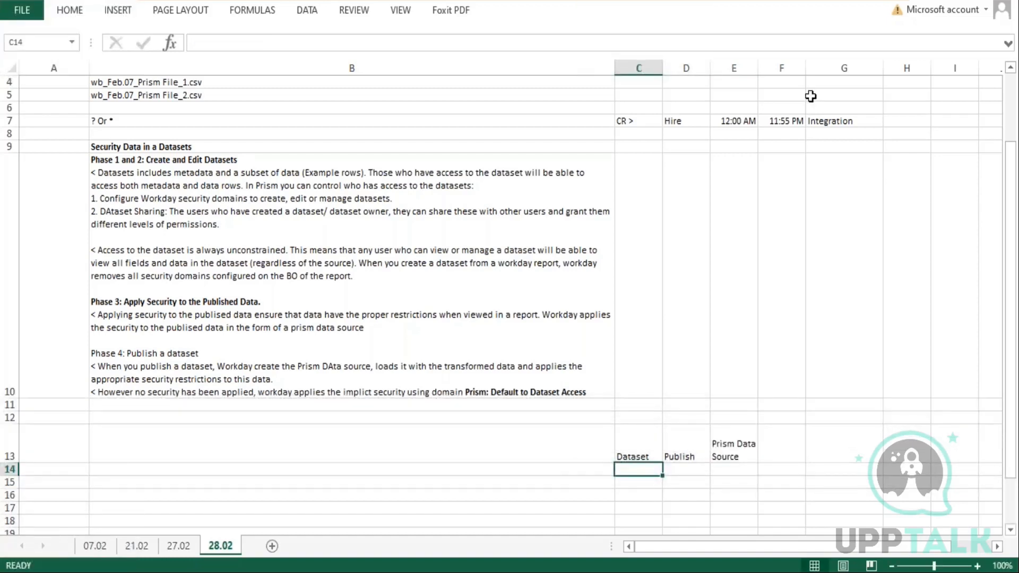
Widen column E and autofit the height of row 13
{"action": "left_click_drag", "start_coordinate": [758, 68], "coordinate": [804, 68]}
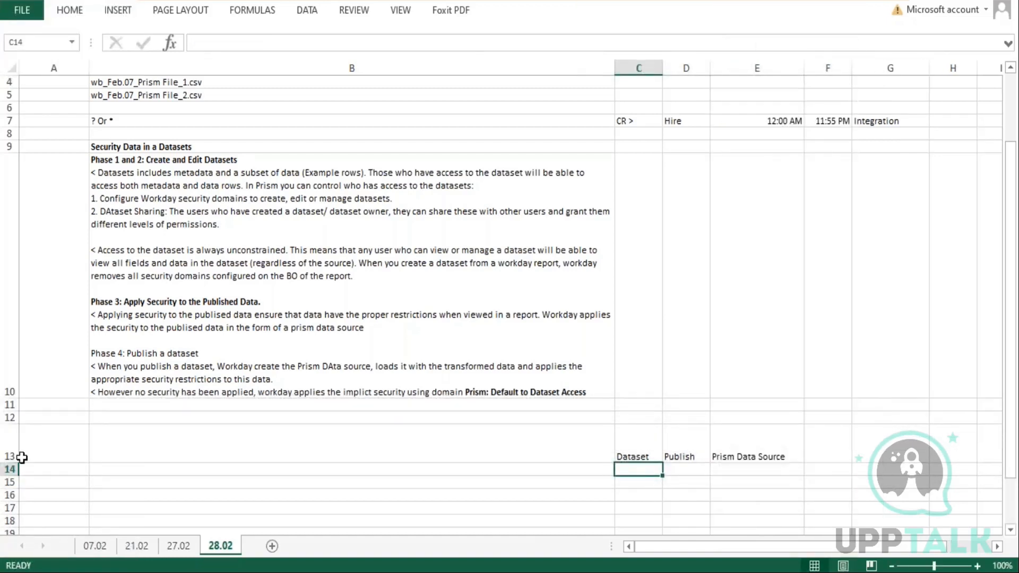
{"action": "double_click", "coordinate": [7, 462]}
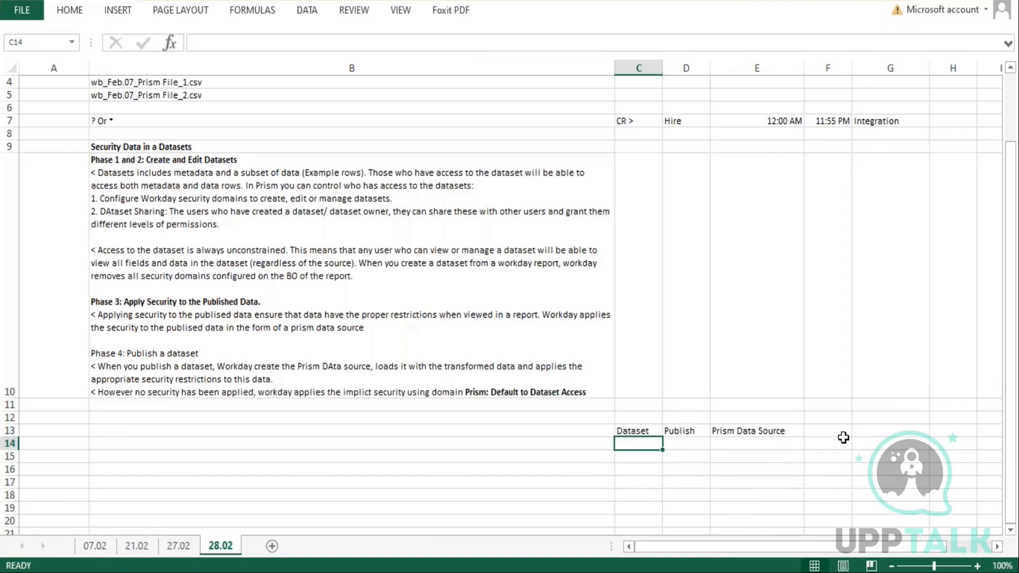
{"action": "left_click", "coordinate": [774, 431]}
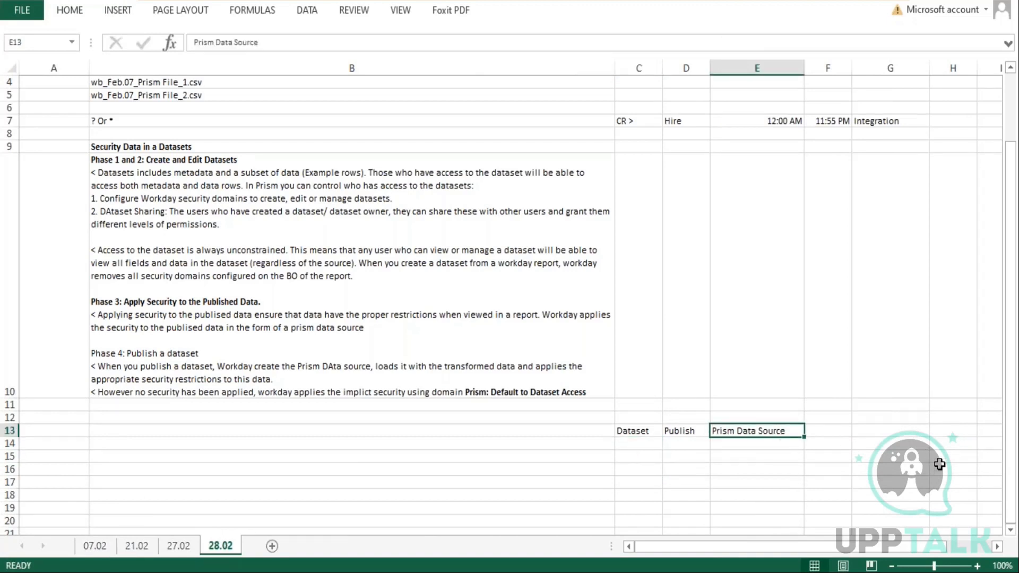
Highlight the default domain name in B10 and the Dataset, Publish and Prism Data Source cells while reviewing the notes
{"action": "double_click", "coordinate": [467, 392]}
{"action": "left_click_drag", "start_coordinate": [467, 392], "coordinate": [596, 398]}
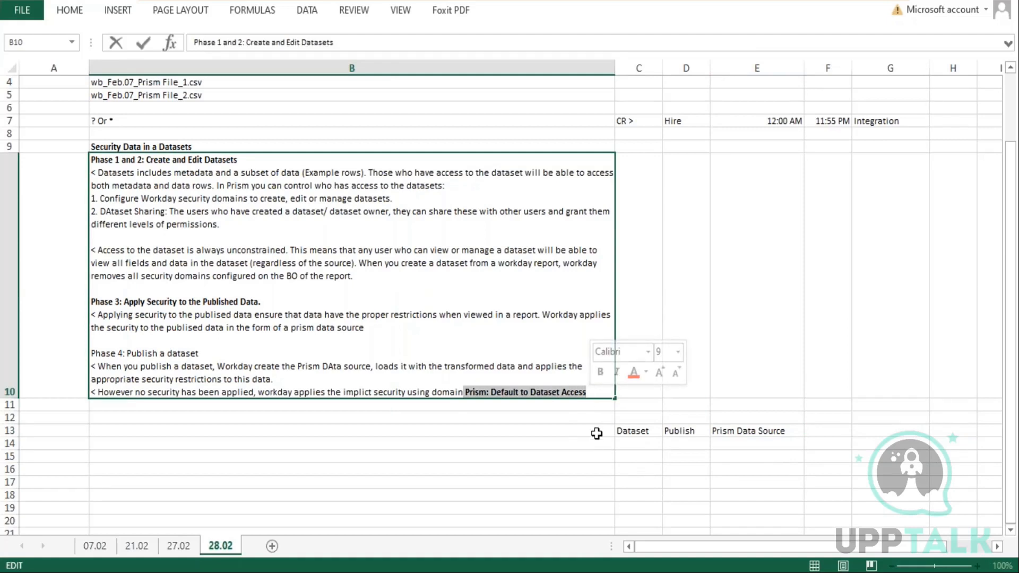
{"action": "double_click", "coordinate": [742, 431]}
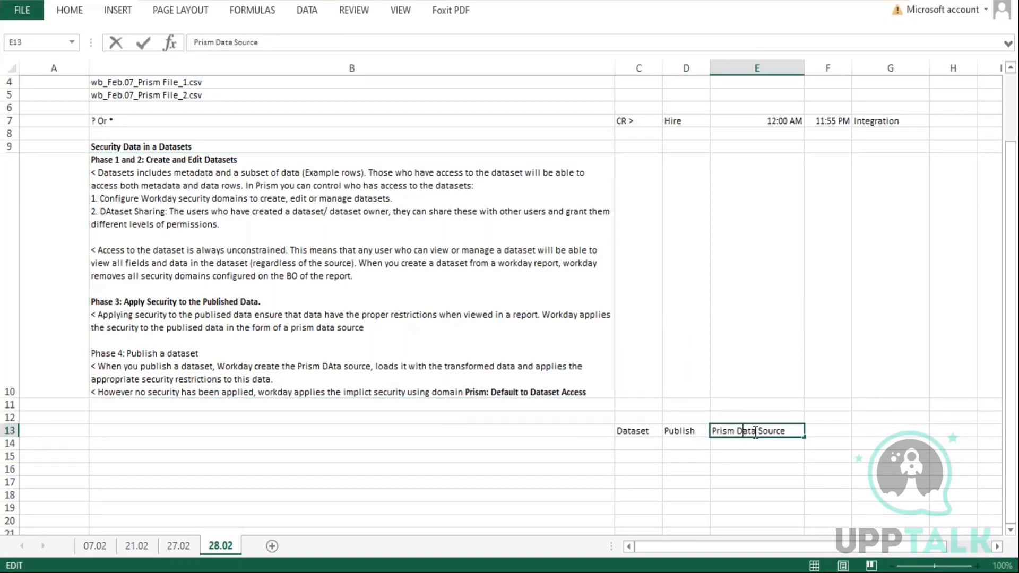
{"action": "left_click_drag", "start_coordinate": [795, 431], "coordinate": [698, 428]}
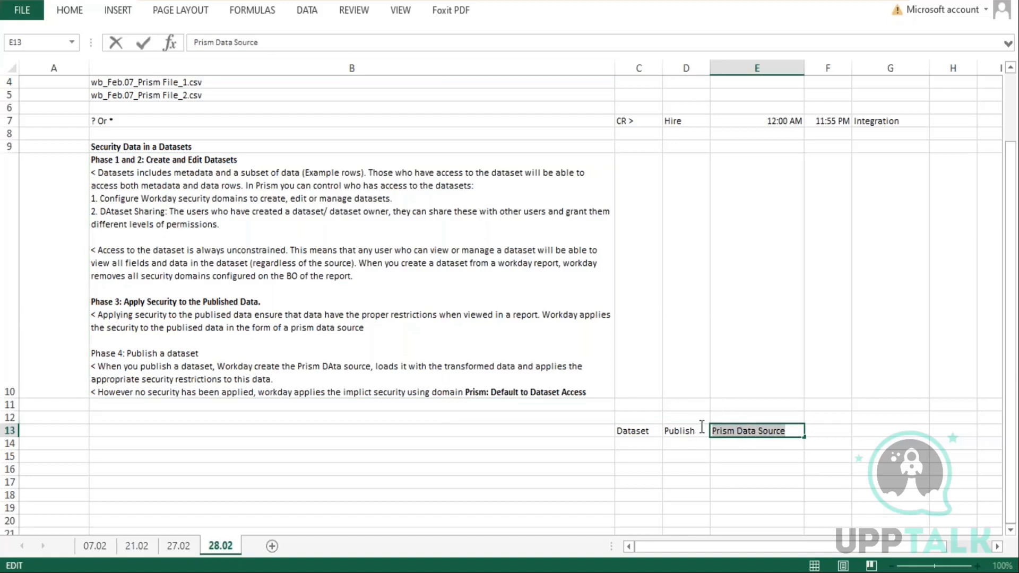
{"action": "key", "text": "Escape"}
{"action": "double_click", "coordinate": [477, 391]}
{"action": "left_click_drag", "start_coordinate": [476, 391], "coordinate": [592, 392]}
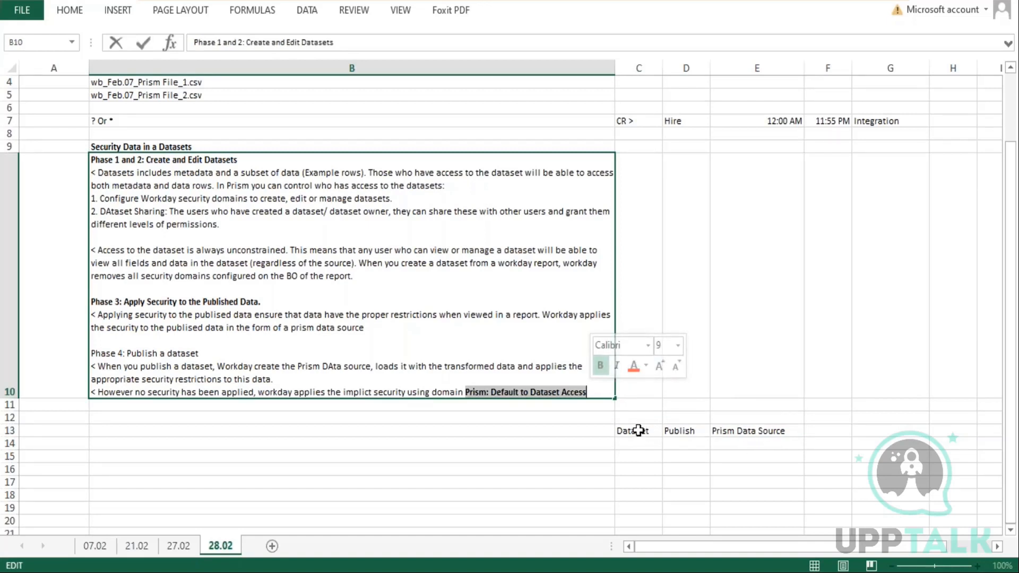
{"action": "left_click_drag", "start_coordinate": [638, 430], "coordinate": [639, 471]}
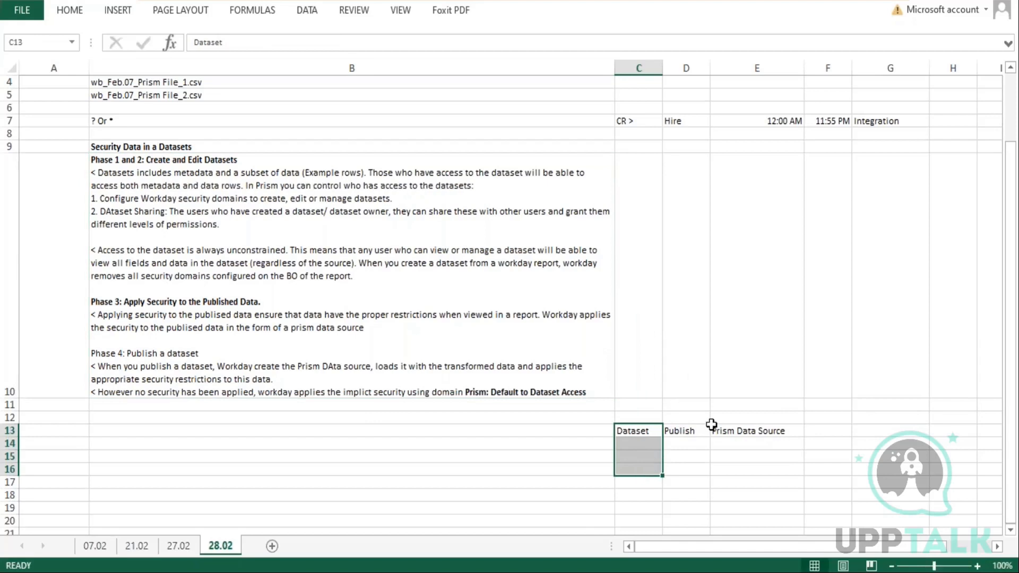
{"action": "double_click", "coordinate": [785, 431]}
{"action": "left_click_drag", "start_coordinate": [784, 431], "coordinate": [721, 430]}
{"action": "double_click", "coordinate": [499, 392]}
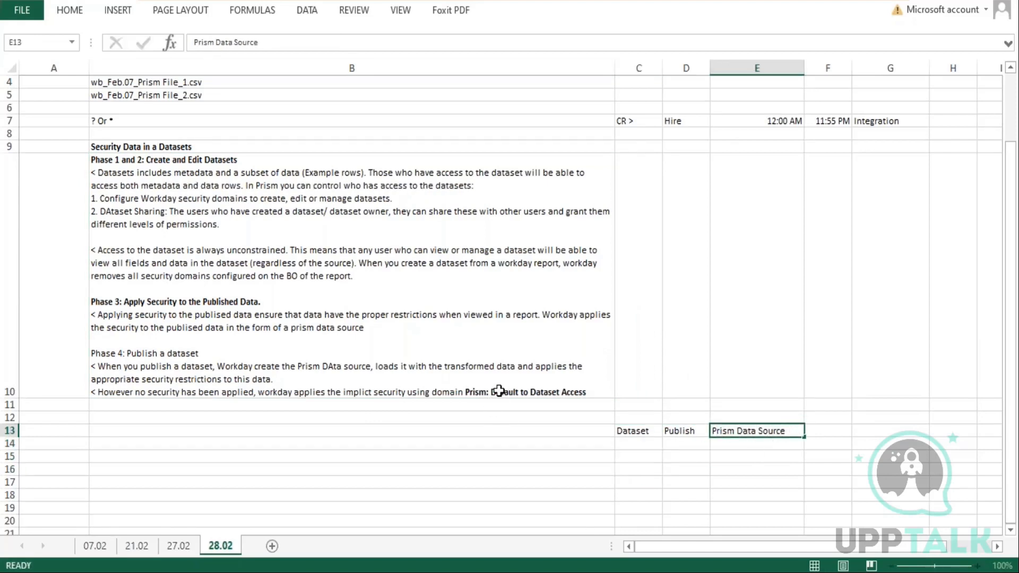
{"action": "double_click", "coordinate": [503, 393]}
{"action": "left_click_drag", "start_coordinate": [538, 396], "coordinate": [584, 394]}
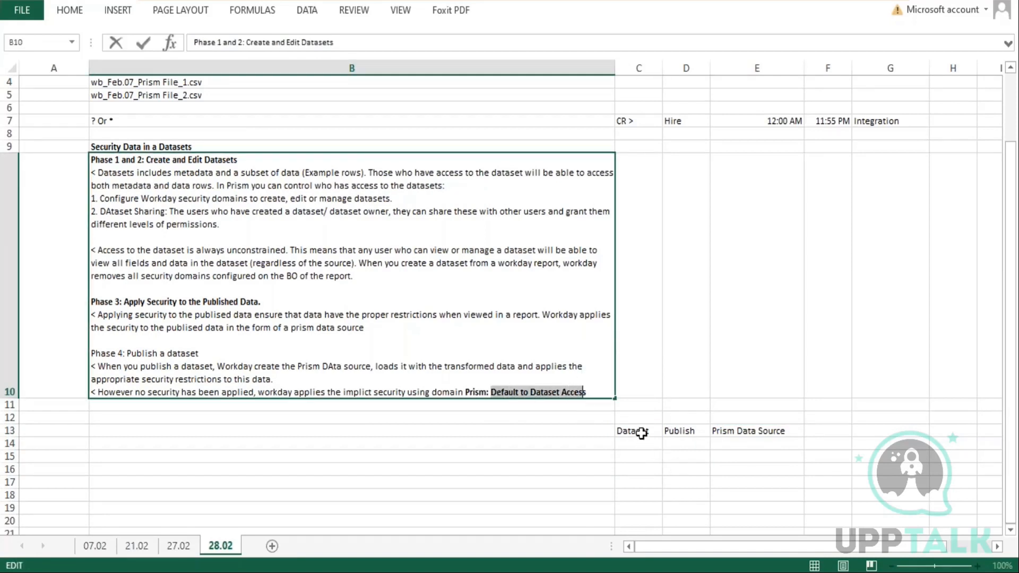
{"action": "left_click_drag", "start_coordinate": [644, 431], "coordinate": [648, 517]}
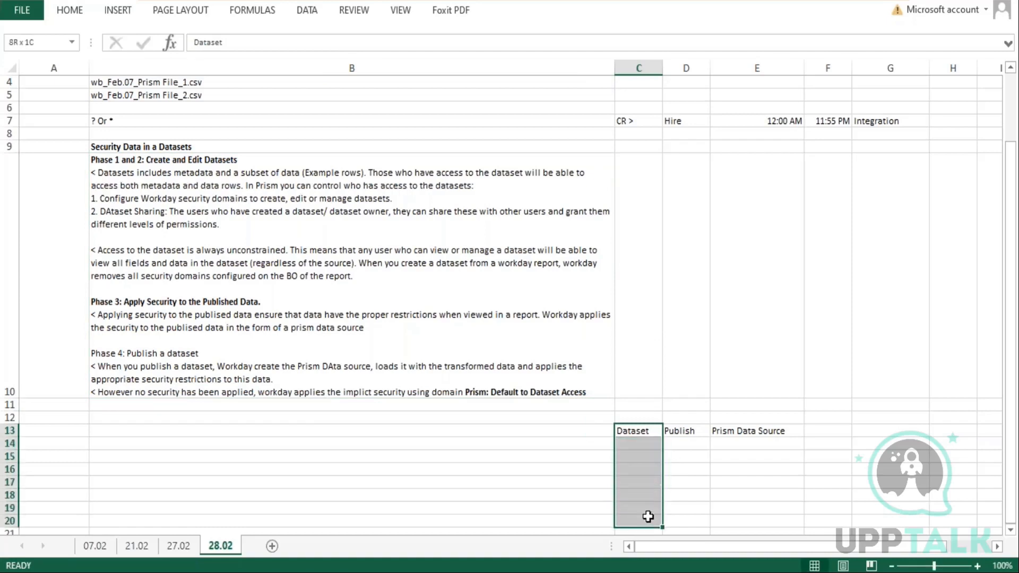
{"action": "left_click", "coordinate": [758, 431]}
{"action": "left_click_drag", "start_coordinate": [757, 464], "coordinate": [756, 509]}
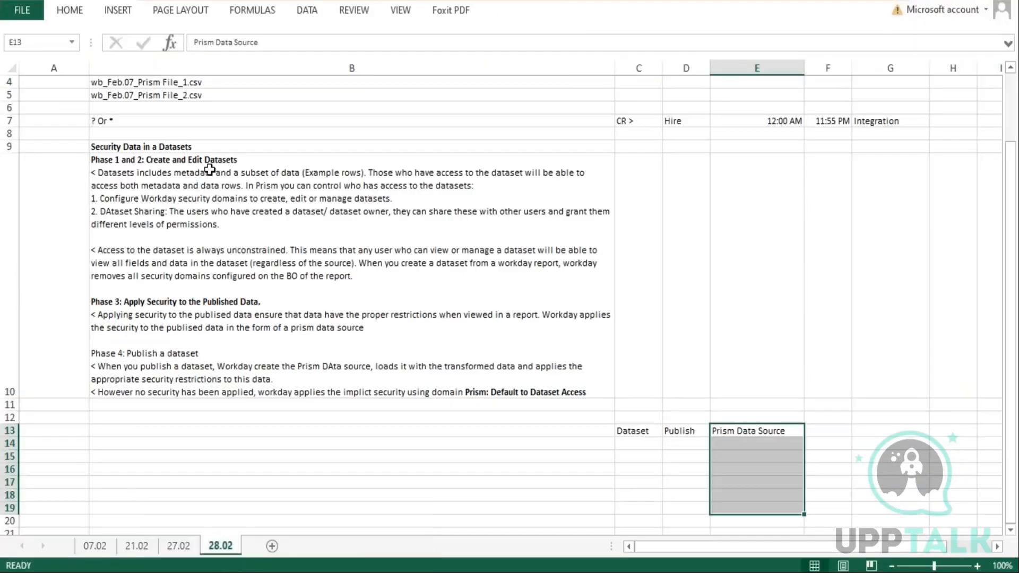
Highlight the phase descriptions in cell B10 while reviewing them
{"action": "double_click", "coordinate": [208, 173]}
{"action": "left_click_drag", "start_coordinate": [145, 160], "coordinate": [235, 212]}
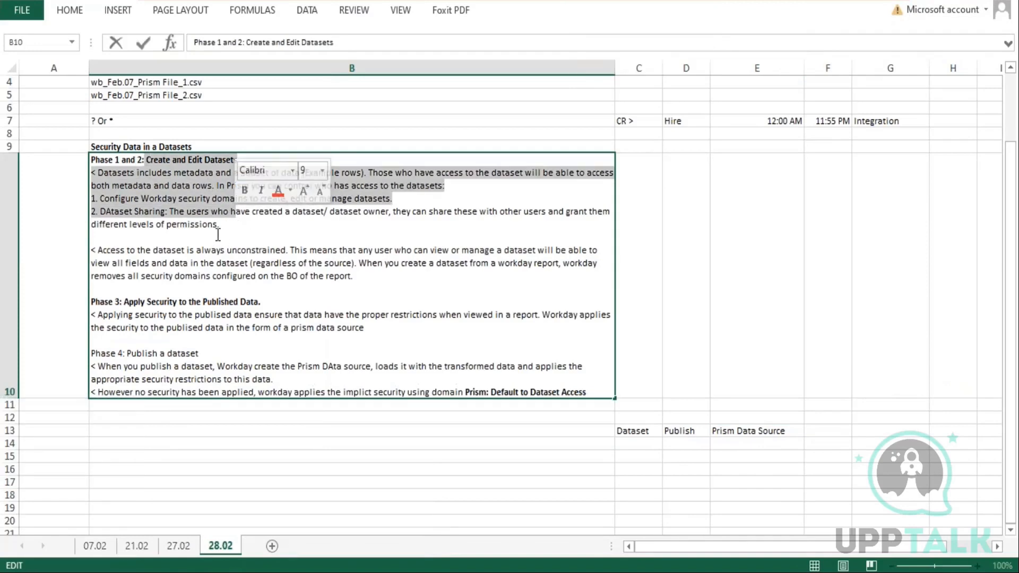
{"action": "left_click_drag", "start_coordinate": [122, 302], "coordinate": [455, 393]}
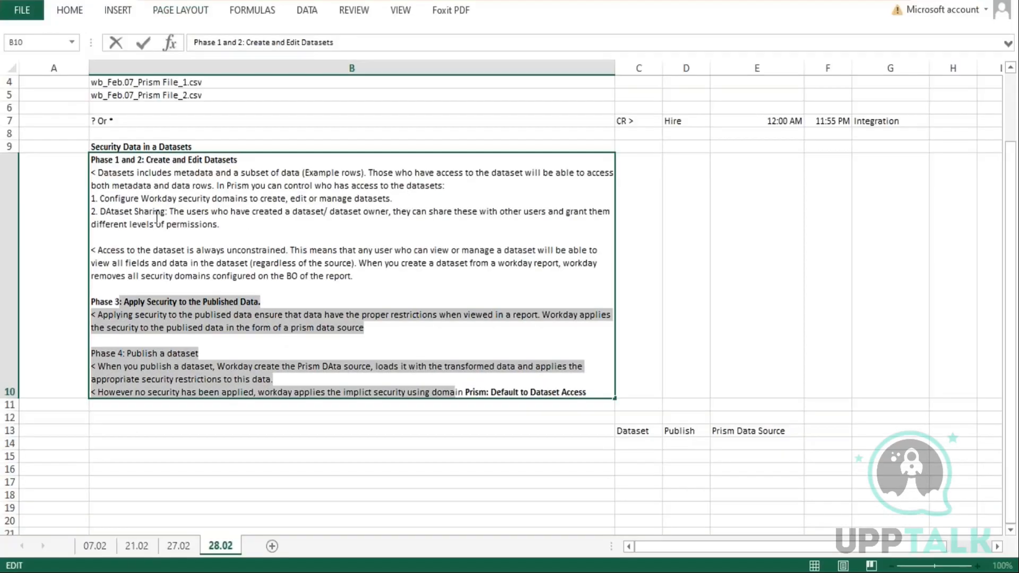
{"action": "left_click_drag", "start_coordinate": [238, 225], "coordinate": [97, 180]}
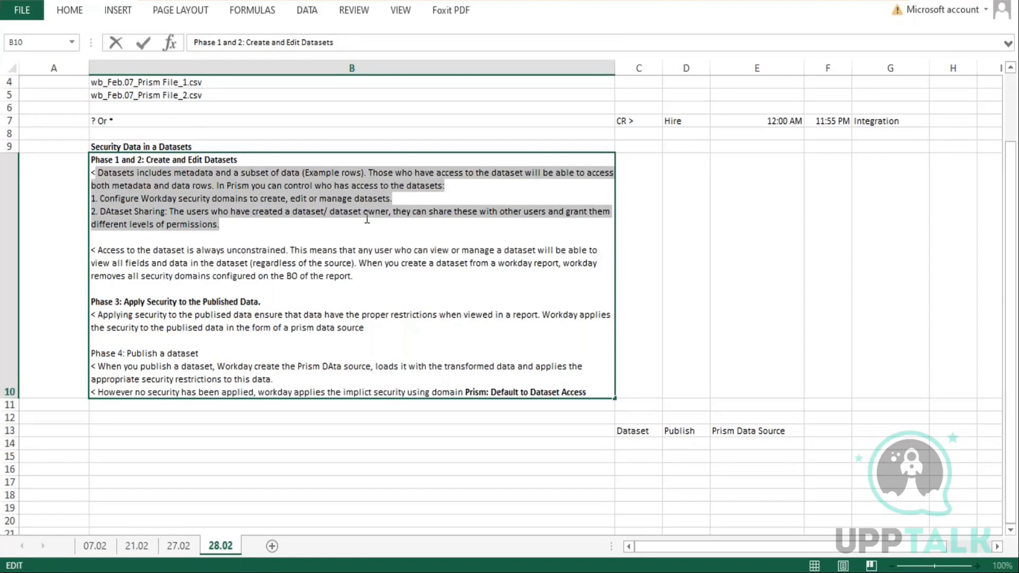
{"action": "left_click_drag", "start_coordinate": [400, 198], "coordinate": [94, 197]}
{"action": "left_click_drag", "start_coordinate": [166, 212], "coordinate": [91, 212]}
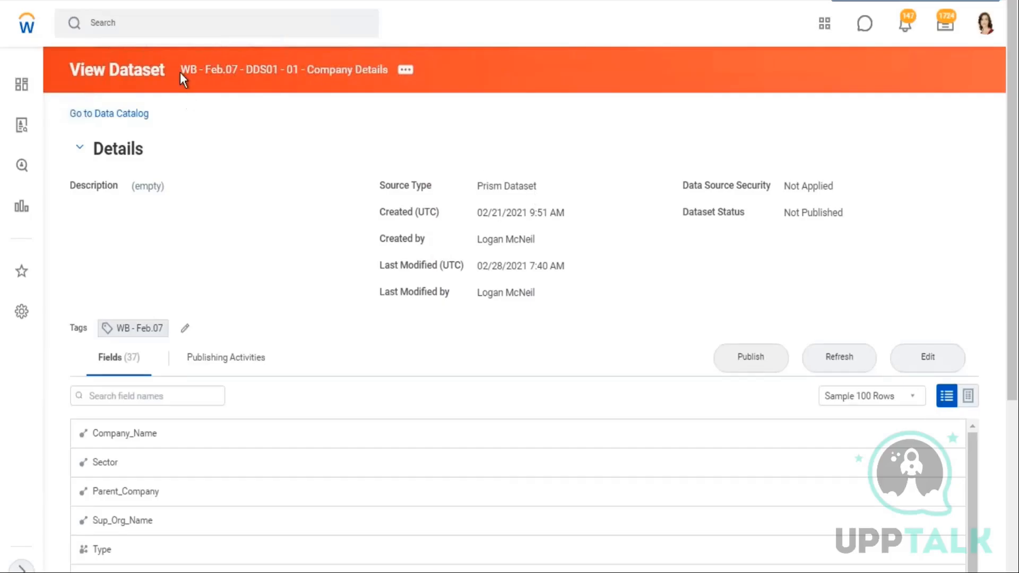
Browse the dataset's related actions, including the Publishing, Dataset and Security options
{"action": "left_click_drag", "start_coordinate": [181, 70], "coordinate": [364, 81]}
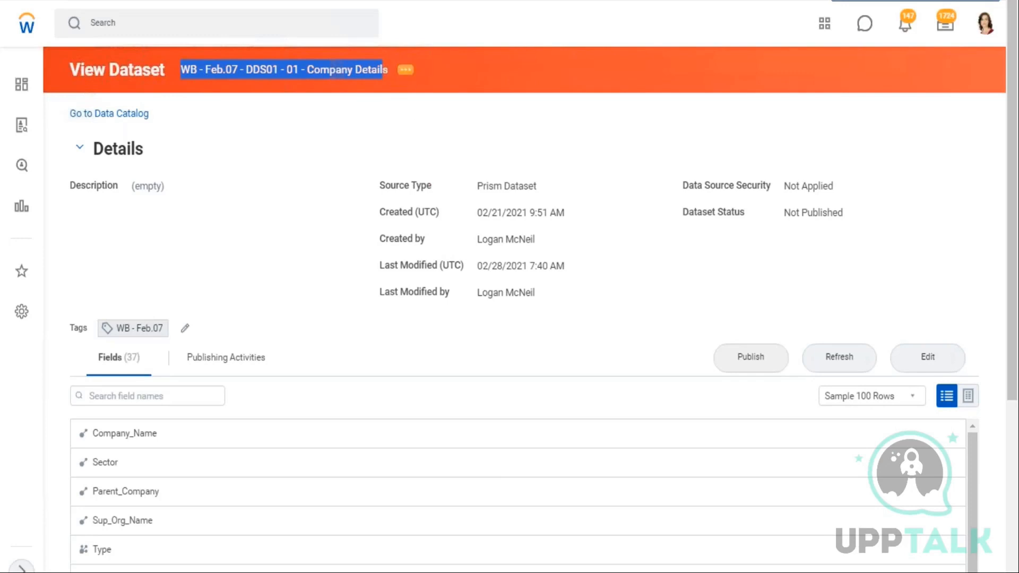
{"action": "left_click", "coordinate": [405, 70]}
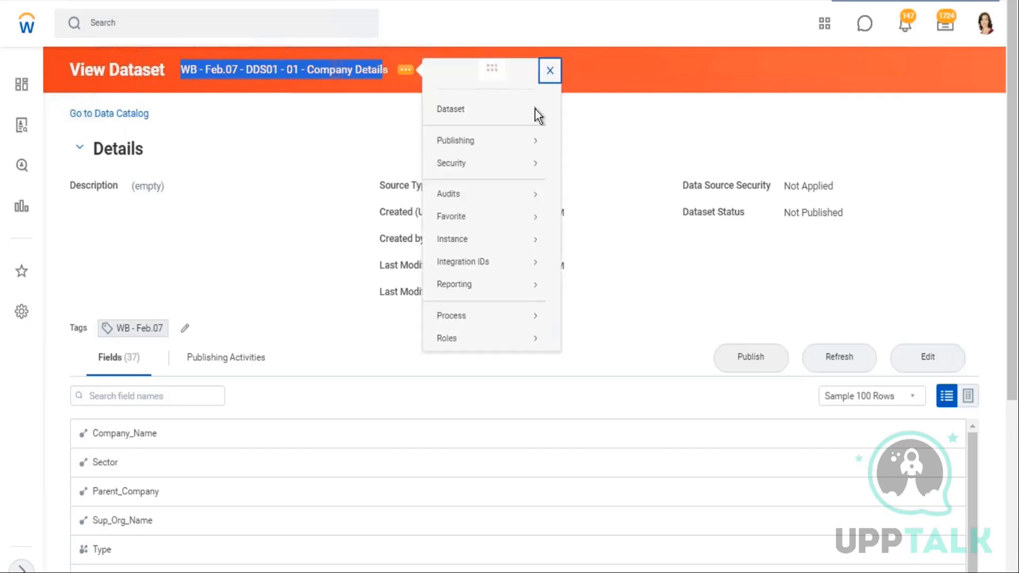
{"action": "mouse_move", "coordinate": [452, 169]}
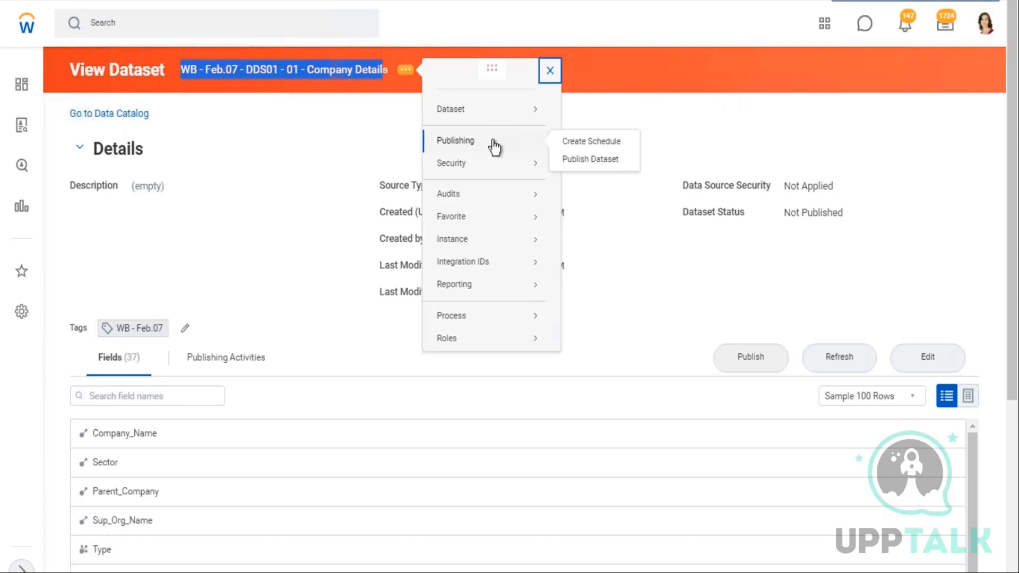
{"action": "mouse_move", "coordinate": [499, 112]}
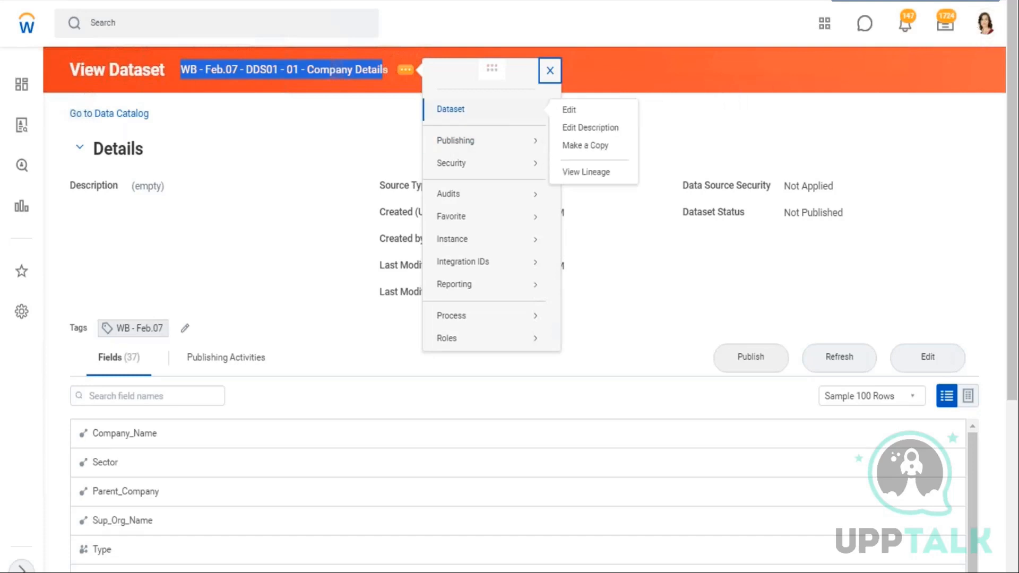
{"action": "mouse_move", "coordinate": [501, 166]}
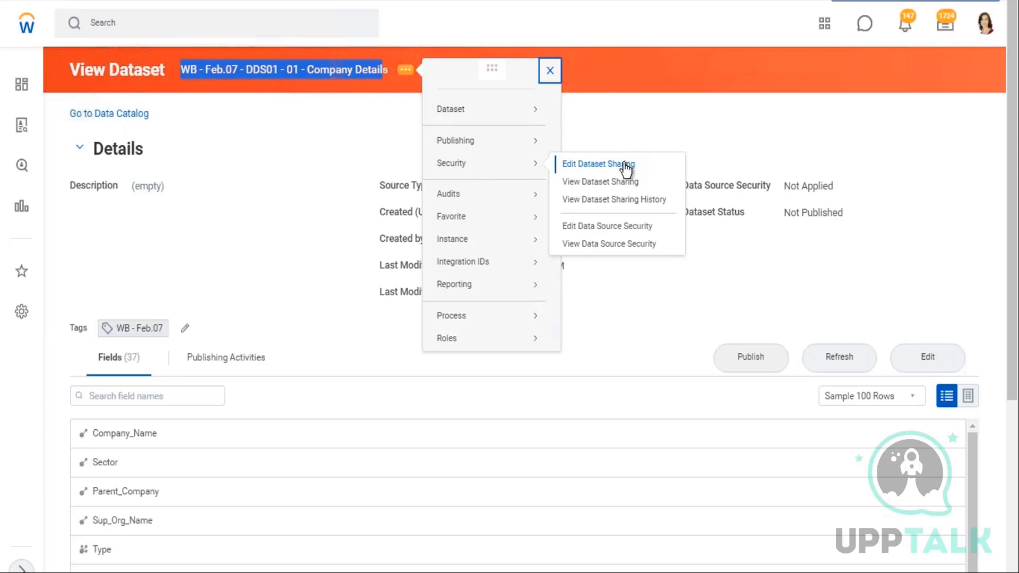
Switch back to the workbook and enter "Dataset Sharing" in cell A12
{"action": "left_click", "coordinate": [955, 1]}
{"action": "left_click", "coordinate": [156, 430]}
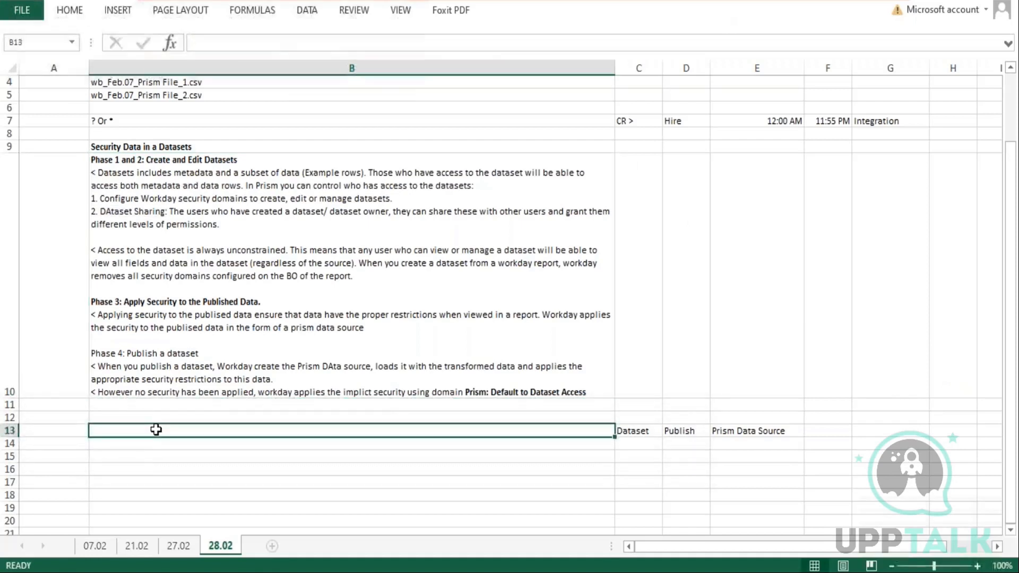
{"action": "key", "text": "Up"}
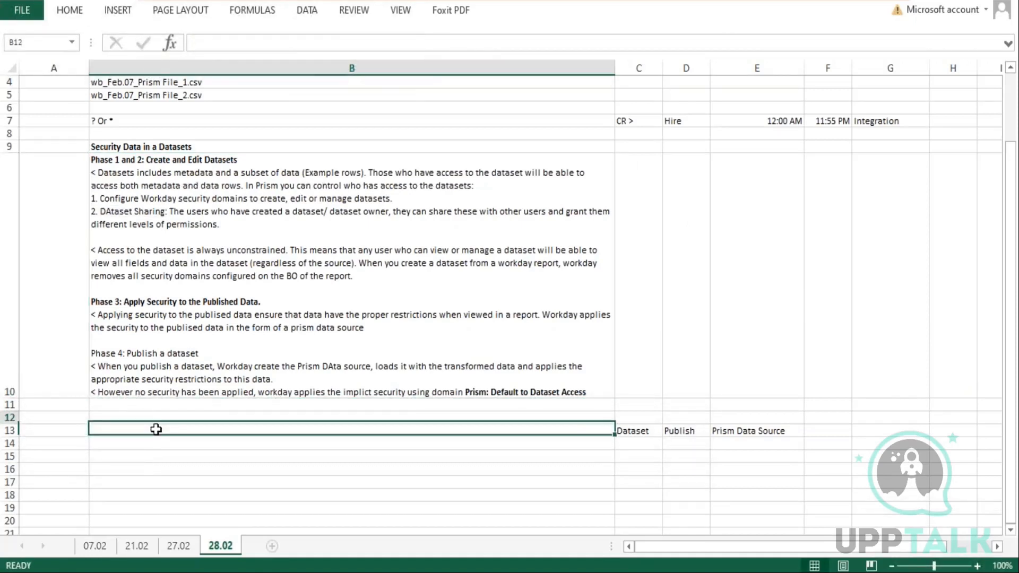
{"action": "type", "text": "DAatas"}
{"action": "key", "text": "BackSpace"}
{"action": "key", "text": "BackSpace"}
{"action": "key", "text": "BackSpace"}
{"action": "key", "text": "BackSpace"}
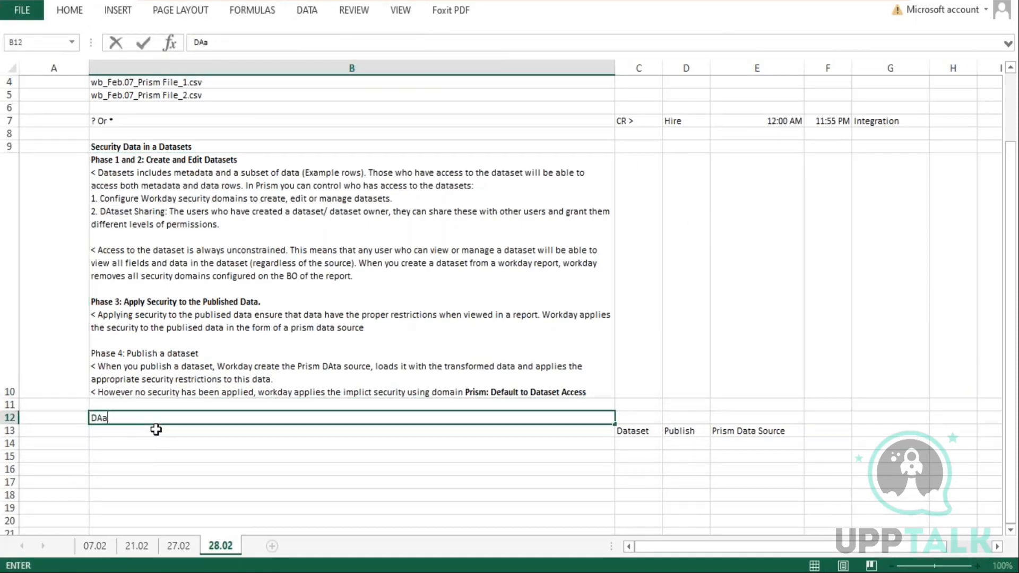
{"action": "key", "text": "BackSpace"}
{"action": "type", "text": "at"}
{"action": "key", "text": "BackSpace"}
{"action": "key", "text": "BackSpace"}
{"action": "key", "text": "BackSpace"}
{"action": "key", "text": "Left"}
{"action": "type", "text": "Dat"}
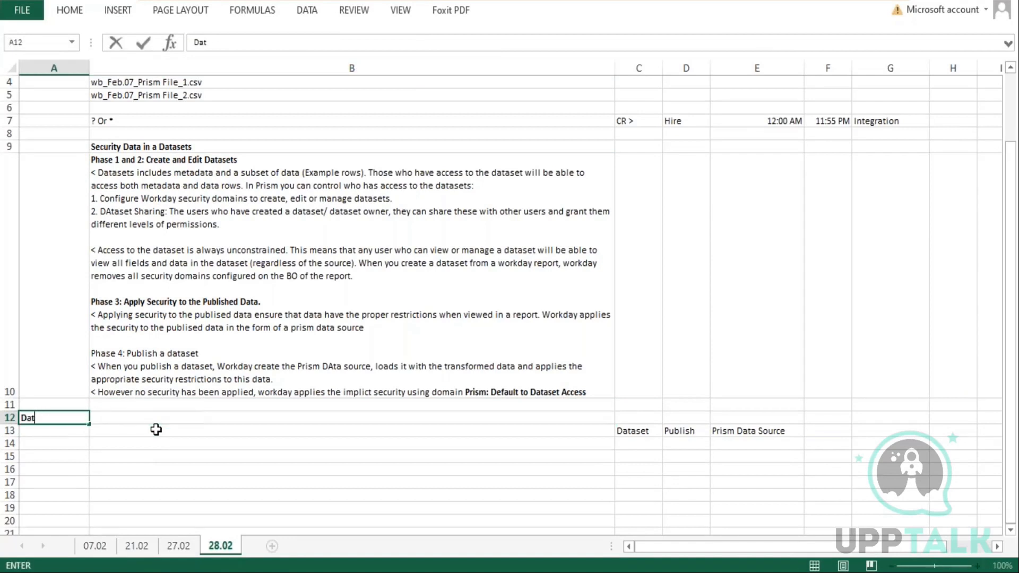
{"action": "type", "text": "aset Sharing"}
{"action": "key", "text": "Tab"}
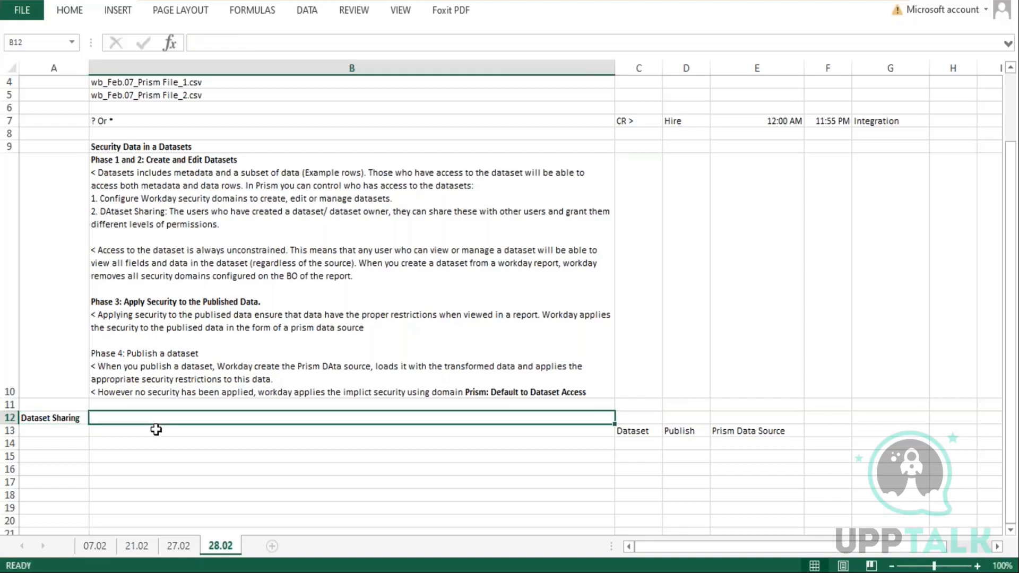
Enter "Sharing a dataset is a way to control access to the individual datasets." in cell B12
{"action": "type", "text": "S"}
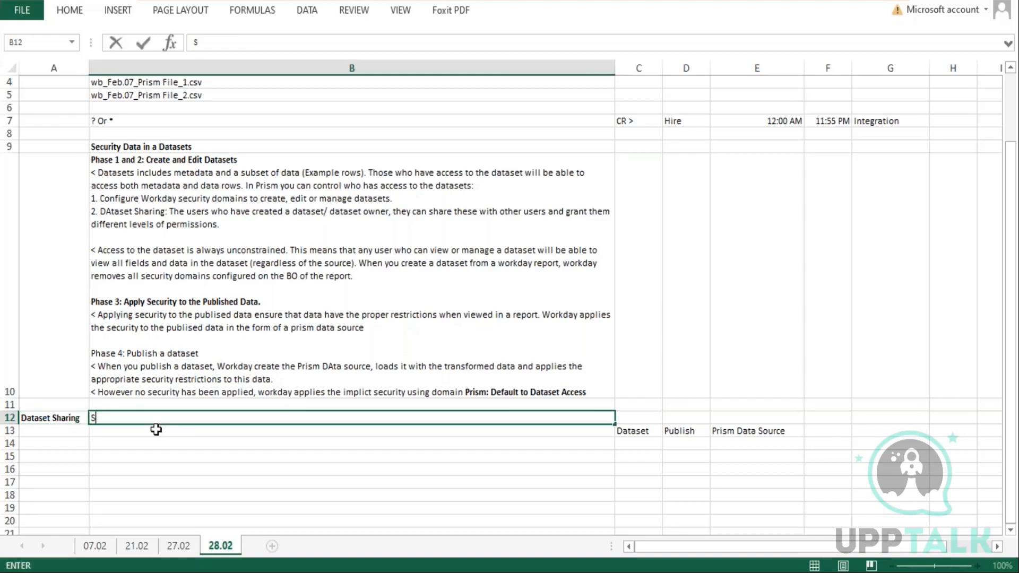
{"action": "type", "text": "haring a dat"}
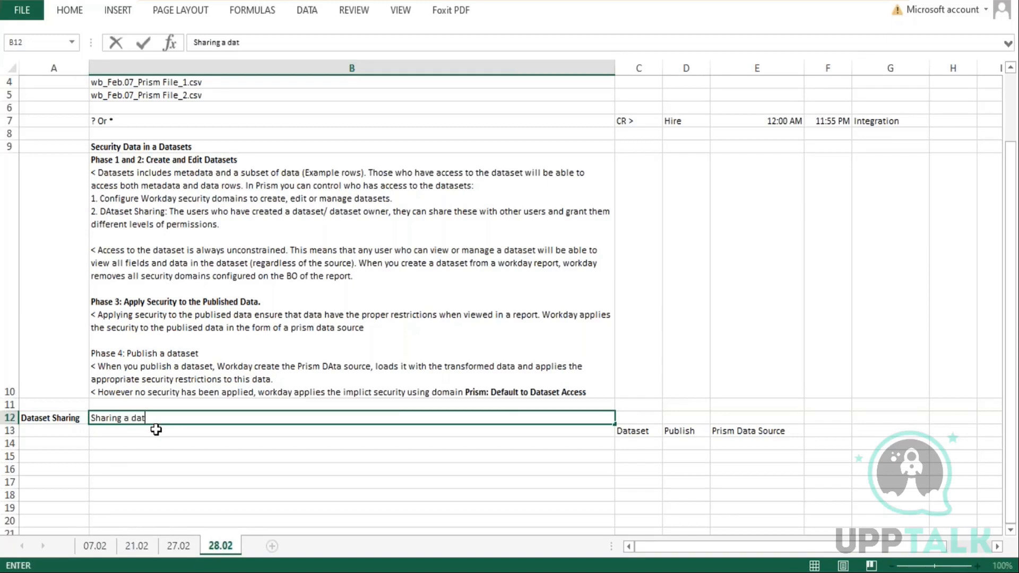
{"action": "type", "text": "aset is a way to cont"}
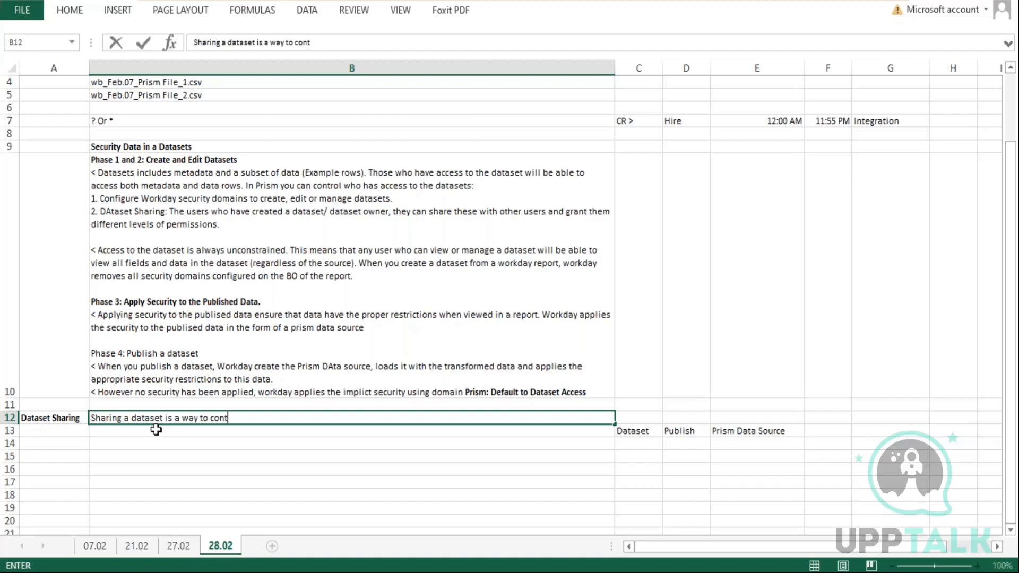
{"action": "type", "text": "rol access to the indivi"}
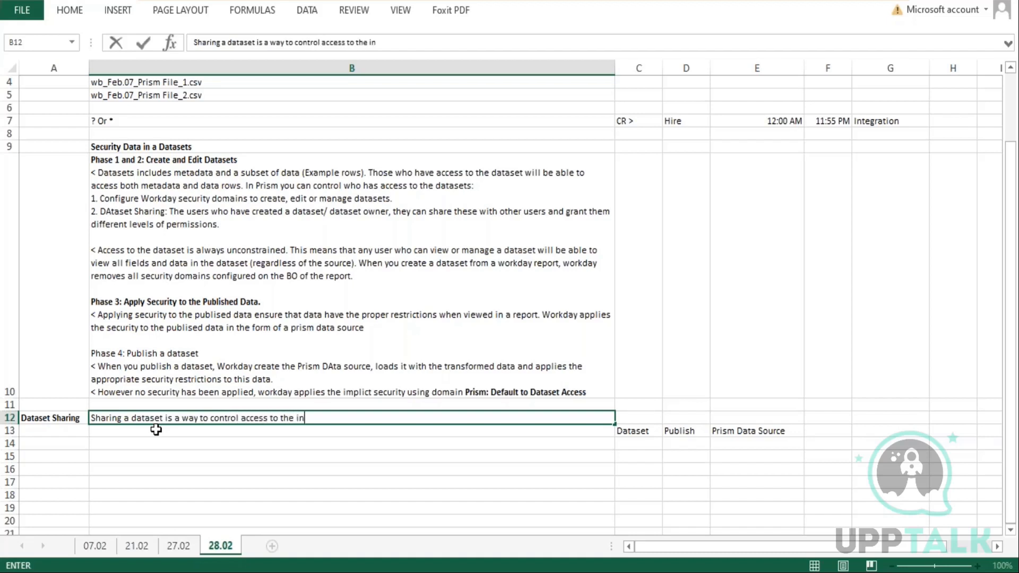
{"action": "type", "text": "dual datasets."}
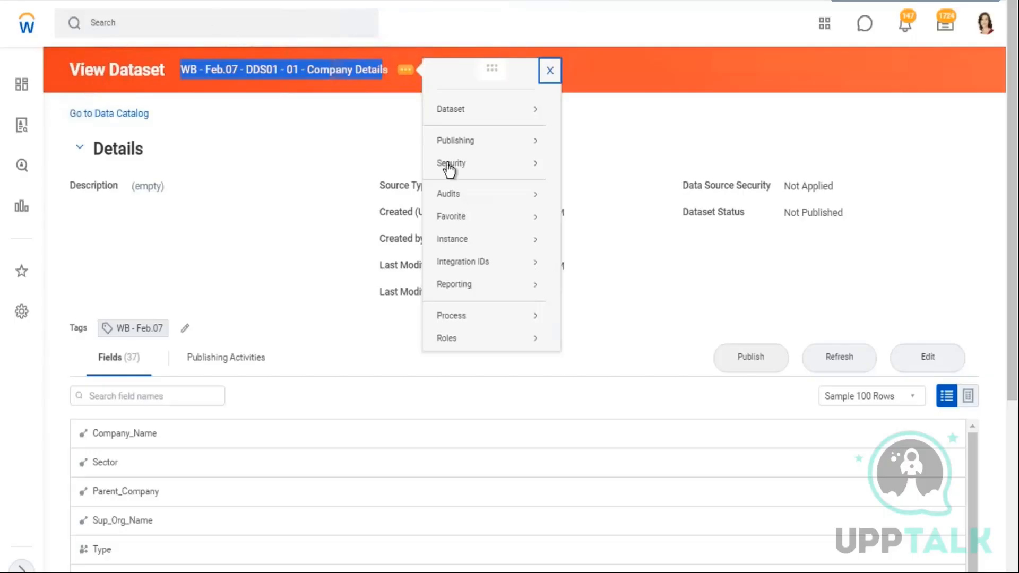
Open Edit Dataset Sharing for the dataset and add an access row with Dataset Viewer permission
{"action": "mouse_move", "coordinate": [455, 164]}
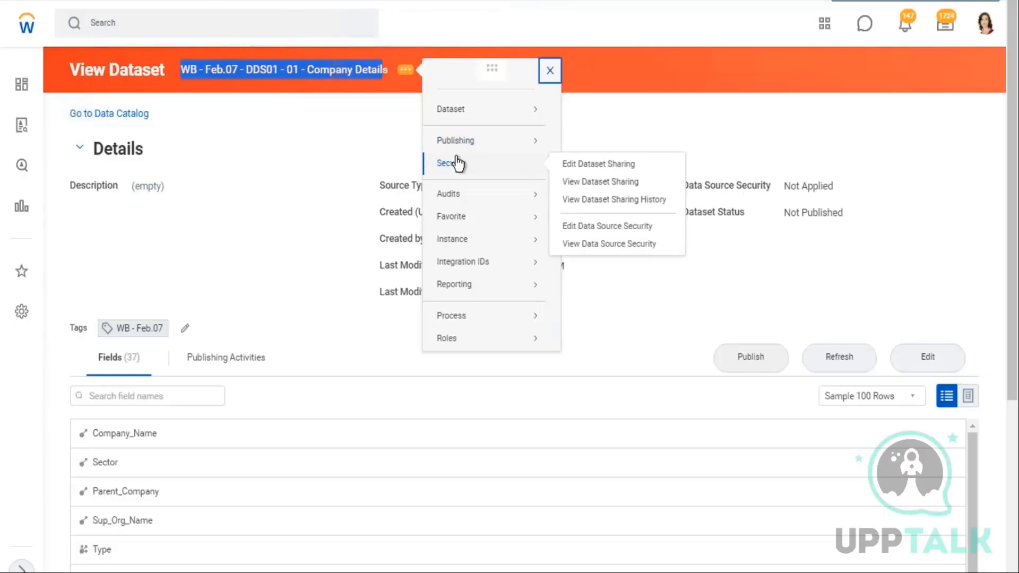
{"action": "left_click", "coordinate": [602, 165]}
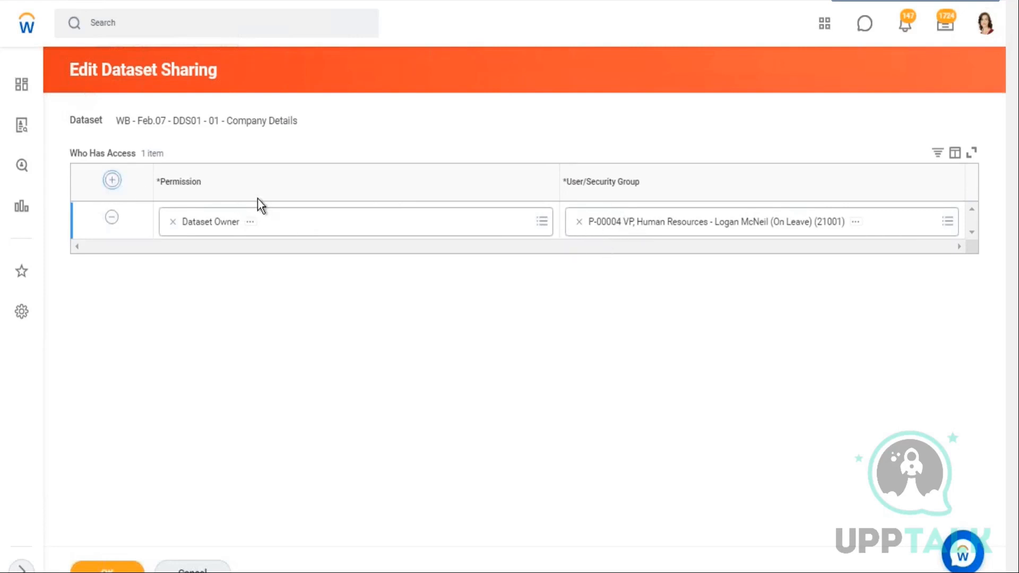
{"action": "left_click", "coordinate": [542, 221]}
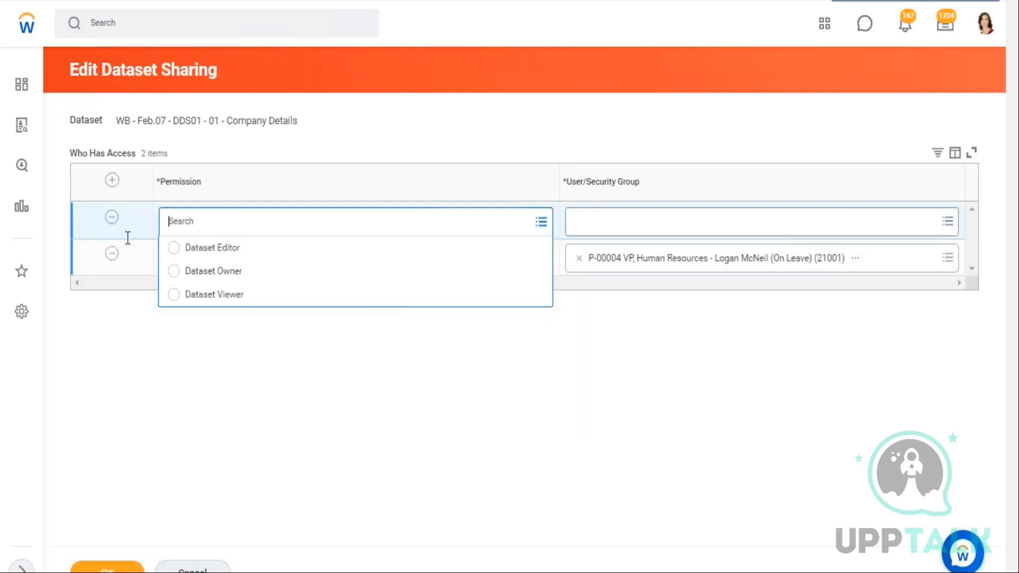
{"action": "left_click", "coordinate": [250, 295]}
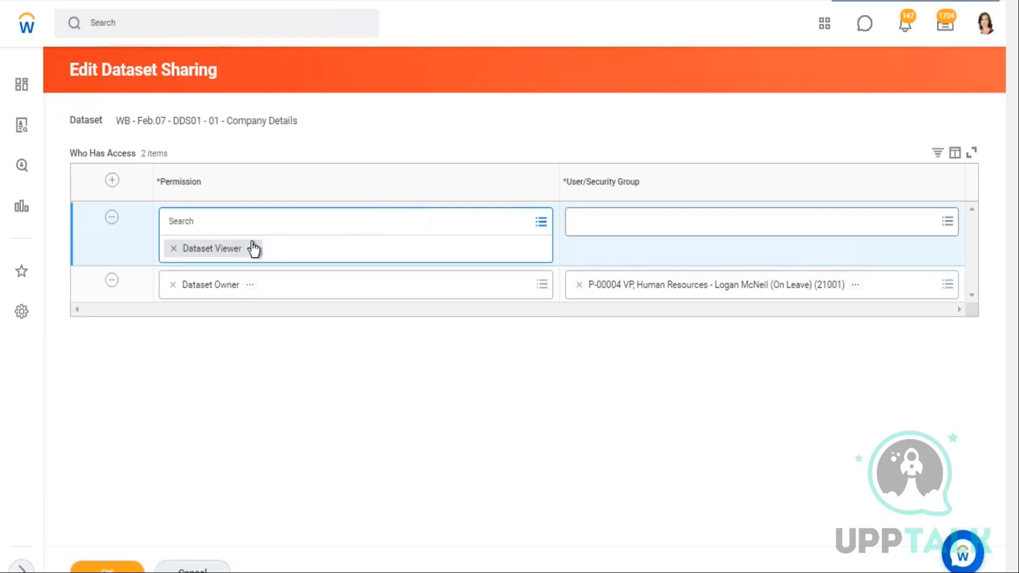
{"action": "left_click", "coordinate": [579, 215]}
{"action": "left_click", "coordinate": [242, 228]}
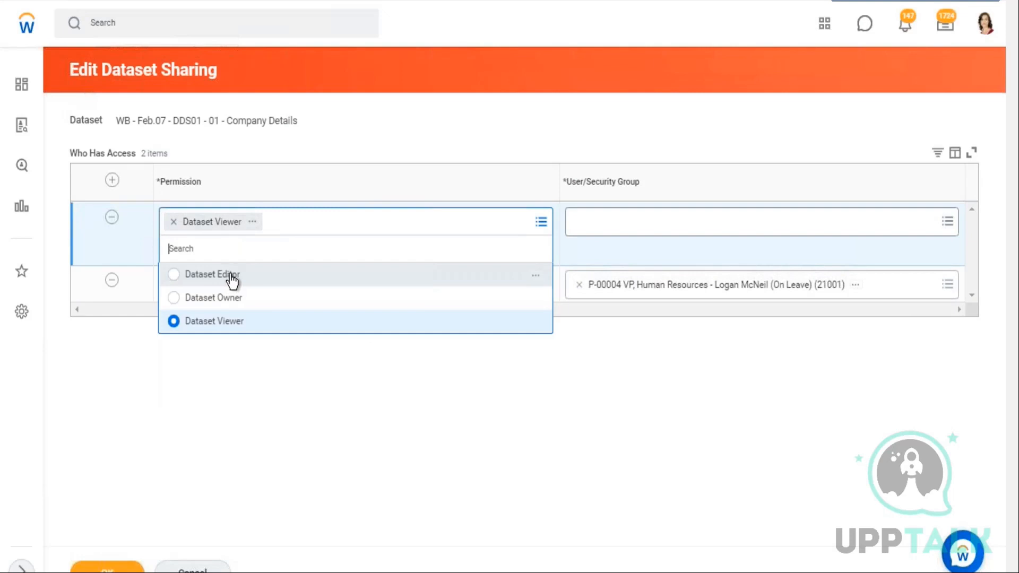
{"action": "left_click", "coordinate": [270, 306]}
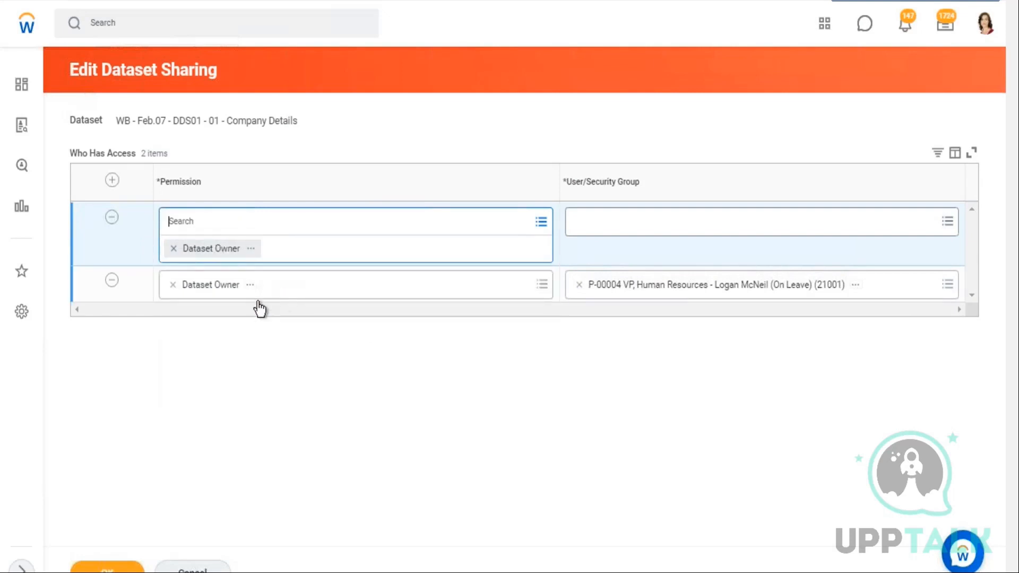
{"action": "left_click", "coordinate": [542, 222]}
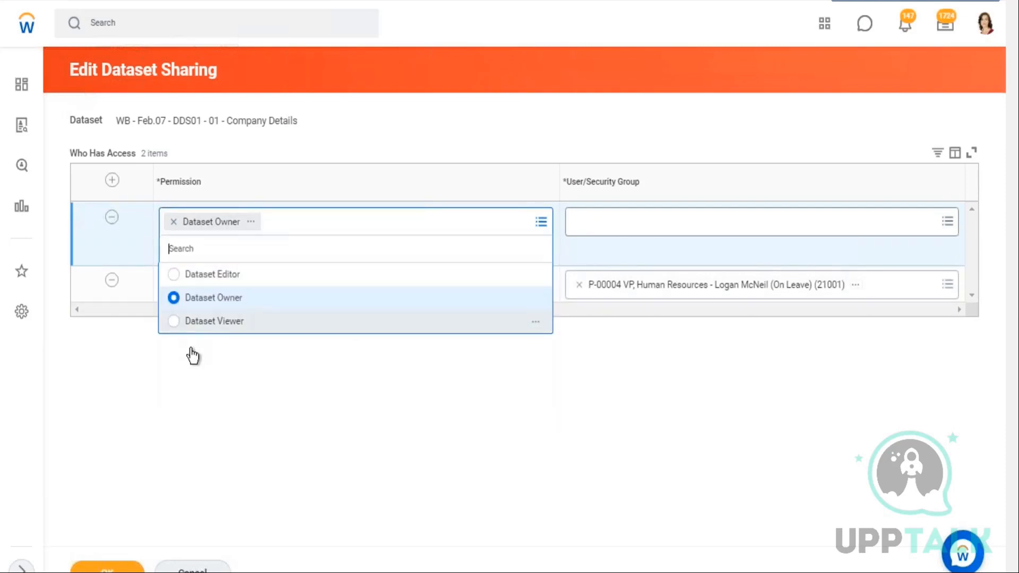
{"action": "left_click", "coordinate": [212, 321]}
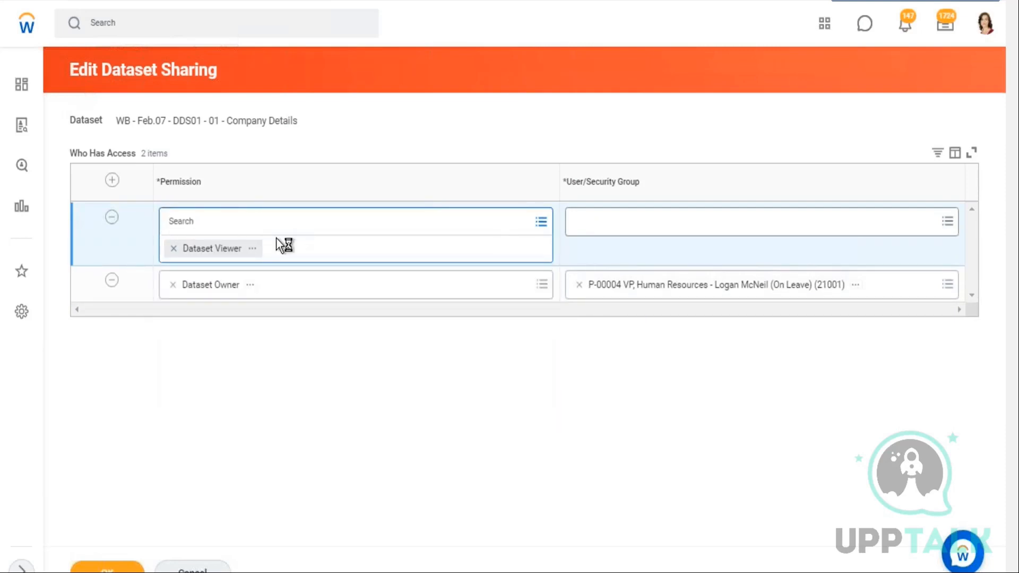
Browse the user/security group choices for the new row, including allowed user-based security groups and allowed assignees
{"action": "left_click", "coordinate": [681, 228]}
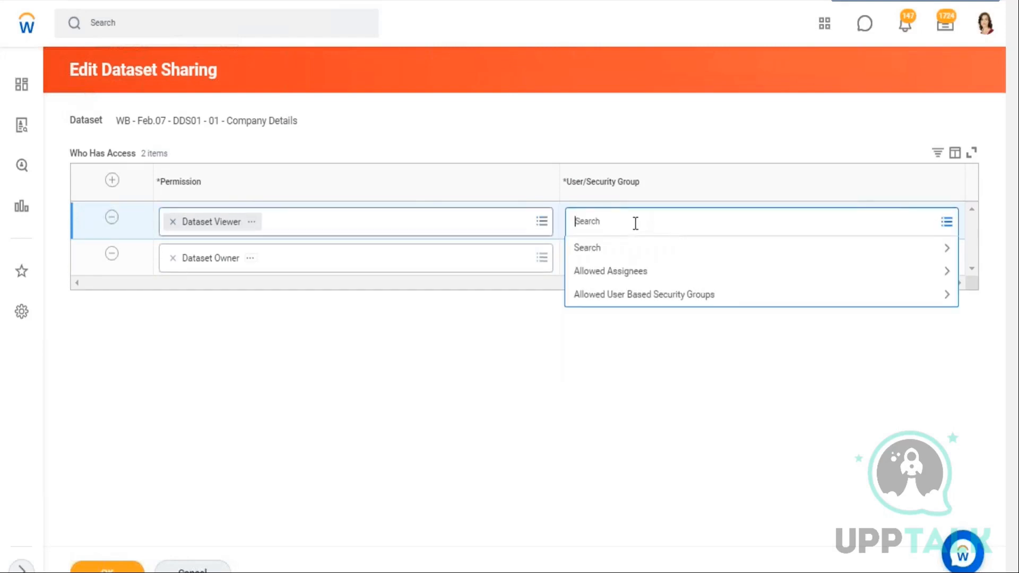
{"action": "left_click_drag", "start_coordinate": [572, 182], "coordinate": [647, 217]}
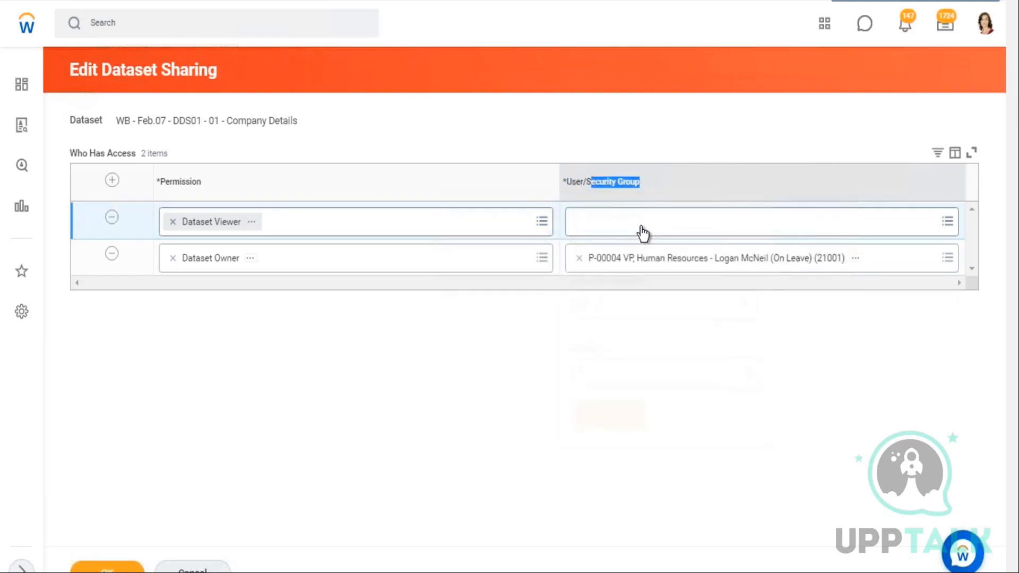
{"action": "left_click", "coordinate": [698, 225]}
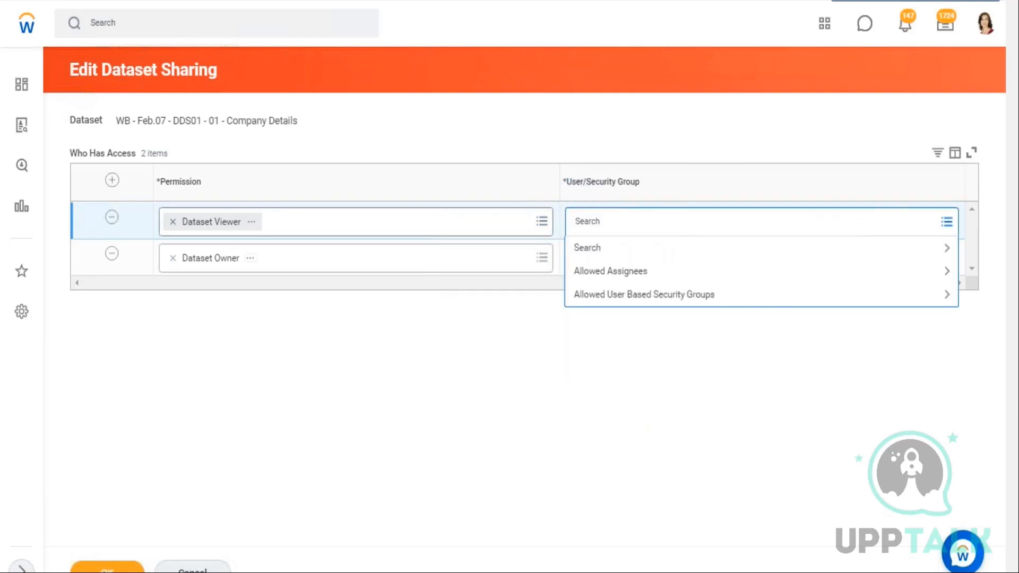
{"action": "left_click", "coordinate": [667, 301]}
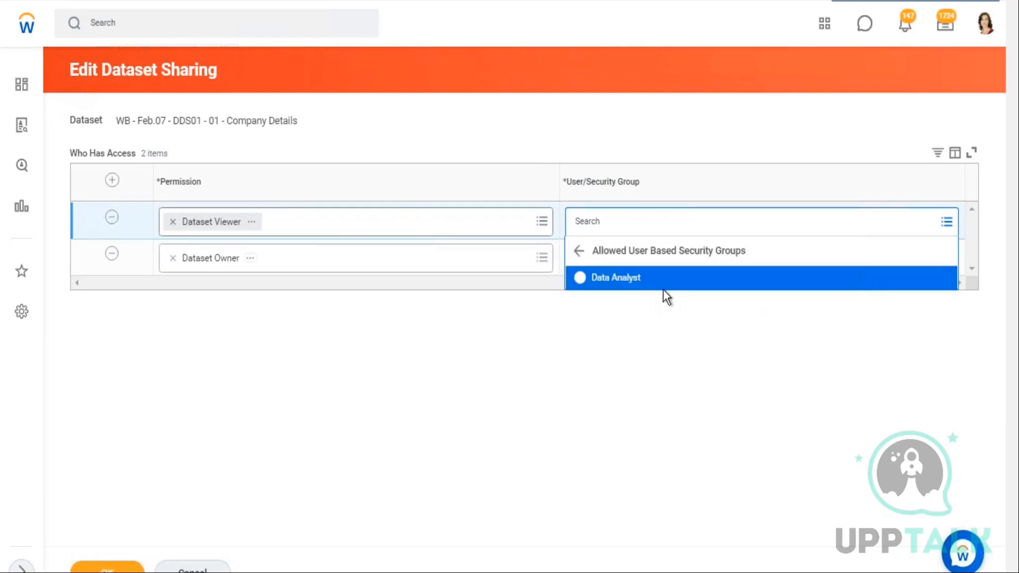
{"action": "left_click", "coordinate": [579, 251]}
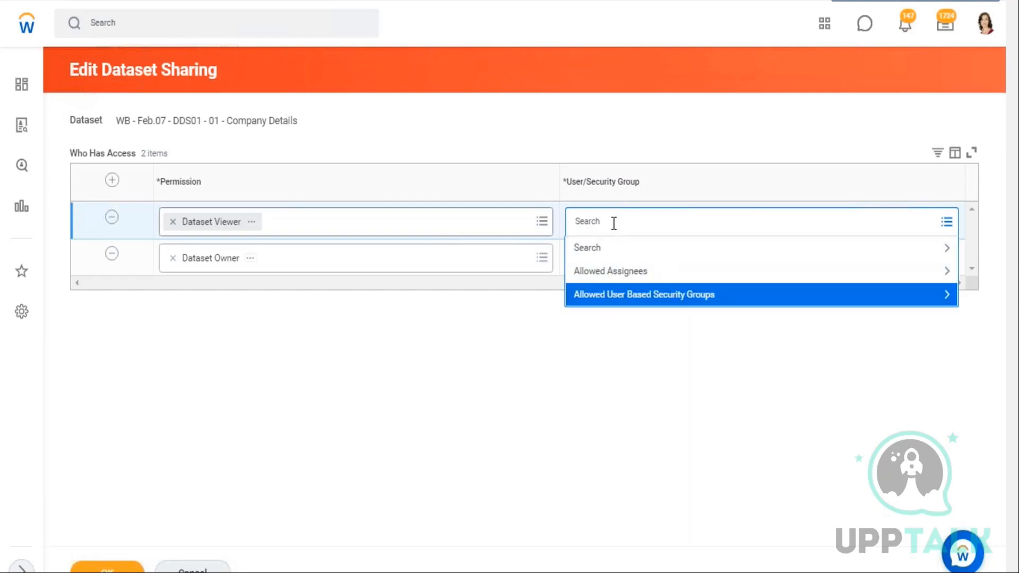
{"action": "left_click", "coordinate": [626, 276]}
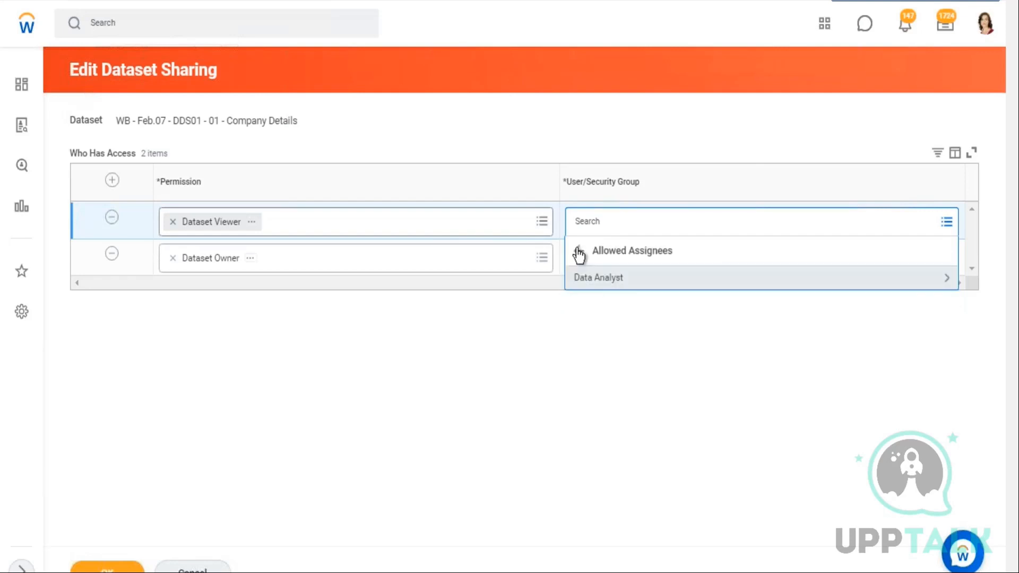
{"action": "left_click", "coordinate": [580, 253]}
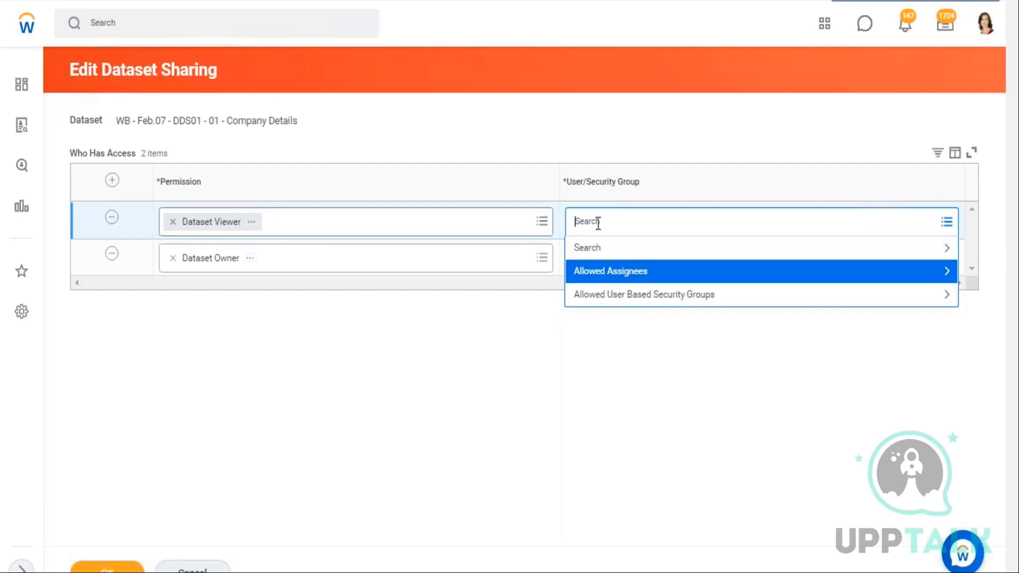
Search the user/security group field and select a Consultant Manager position for the new row
{"action": "type", "text": "comp admin"}
{"action": "key", "text": "Return"}
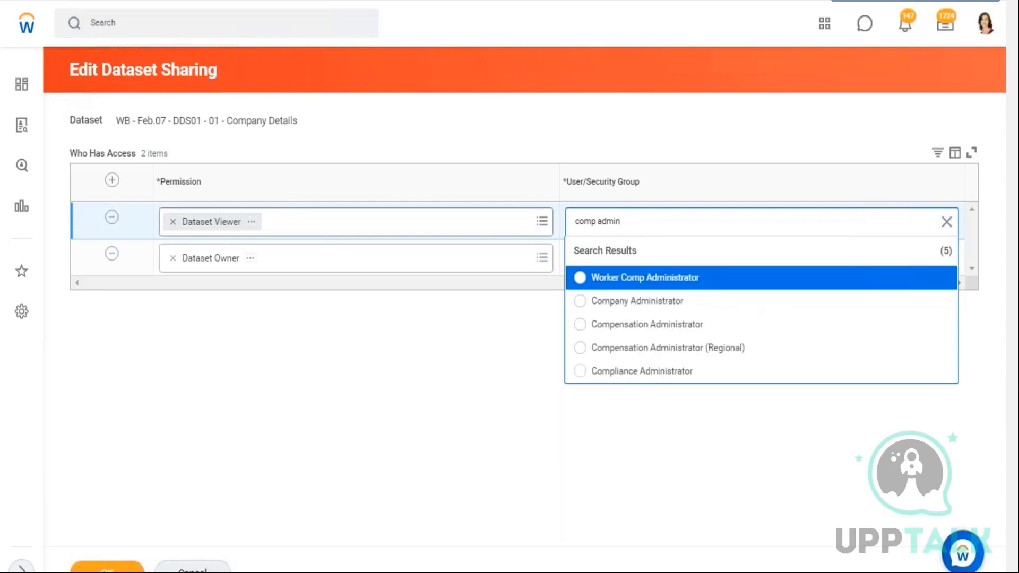
{"action": "left_click_drag", "start_coordinate": [620, 221], "coordinate": [579, 221]}
{"action": "key", "text": "BackSpace"}
{"action": "key", "text": "BackSpace"}
{"action": "type", "text": "manager"}
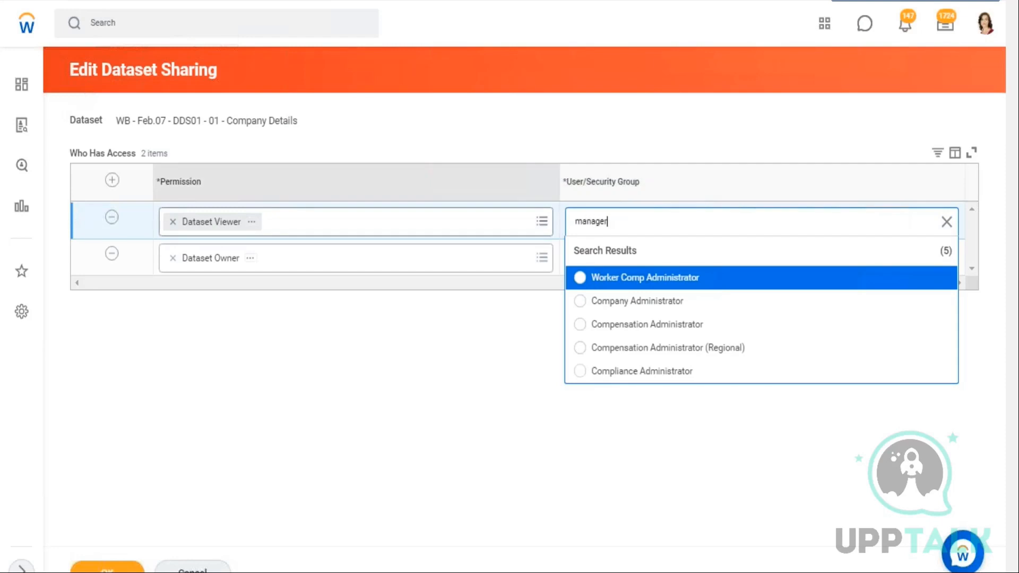
{"action": "key", "text": "Return"}
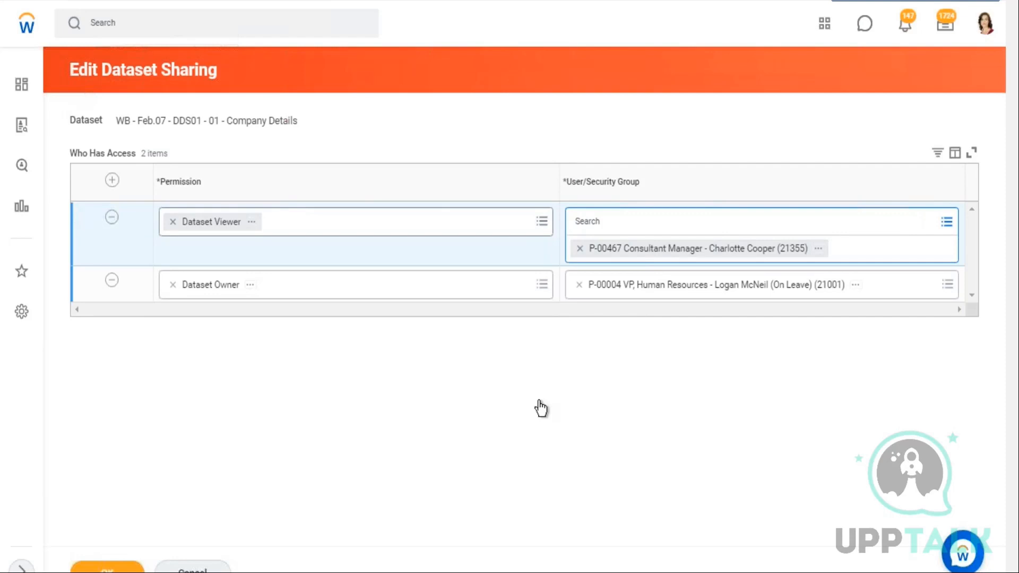
{"action": "left_click", "coordinate": [673, 334]}
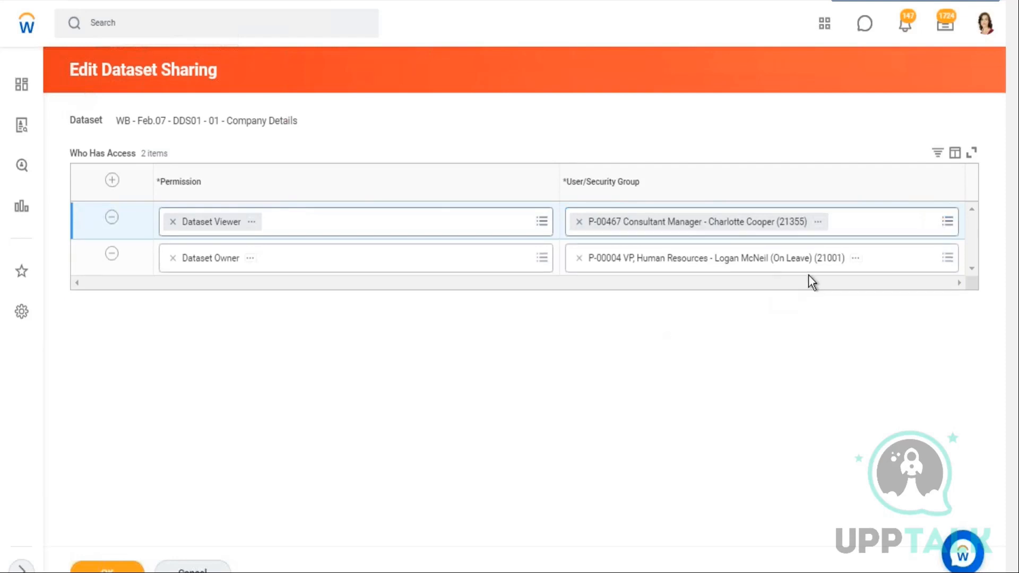
View the selected position's details, then remove the position from the row
{"action": "left_click", "coordinate": [820, 227]}
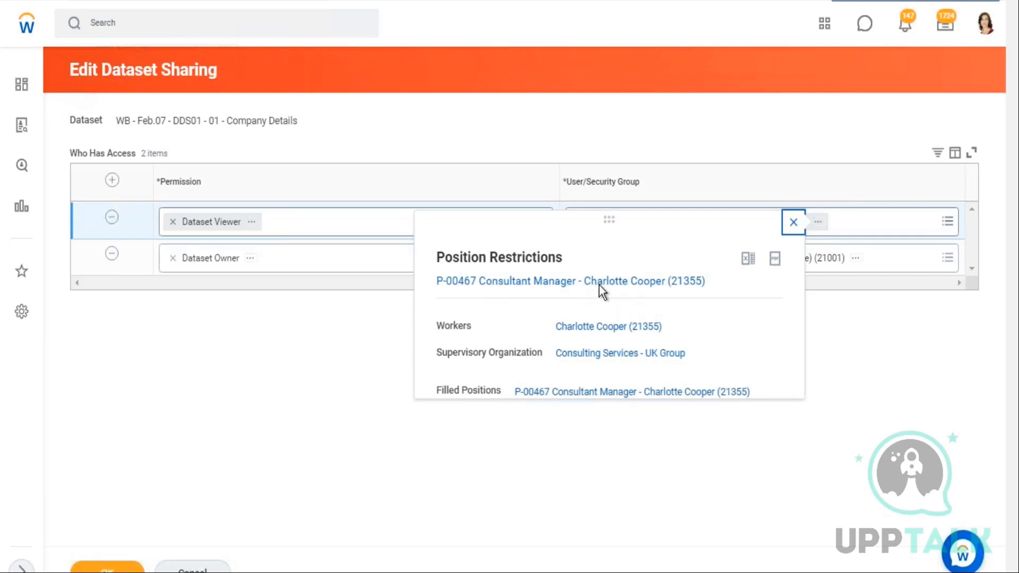
{"action": "left_click", "coordinate": [558, 210]}
{"action": "left_click", "coordinate": [580, 222]}
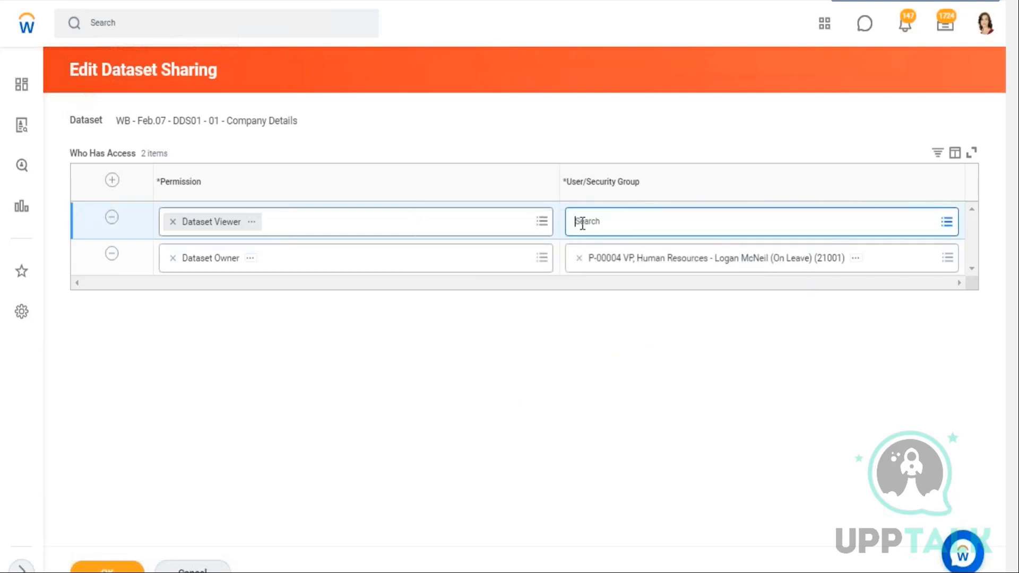
Search the user/security group field for hr partner
{"action": "left_click", "coordinate": [582, 225]}
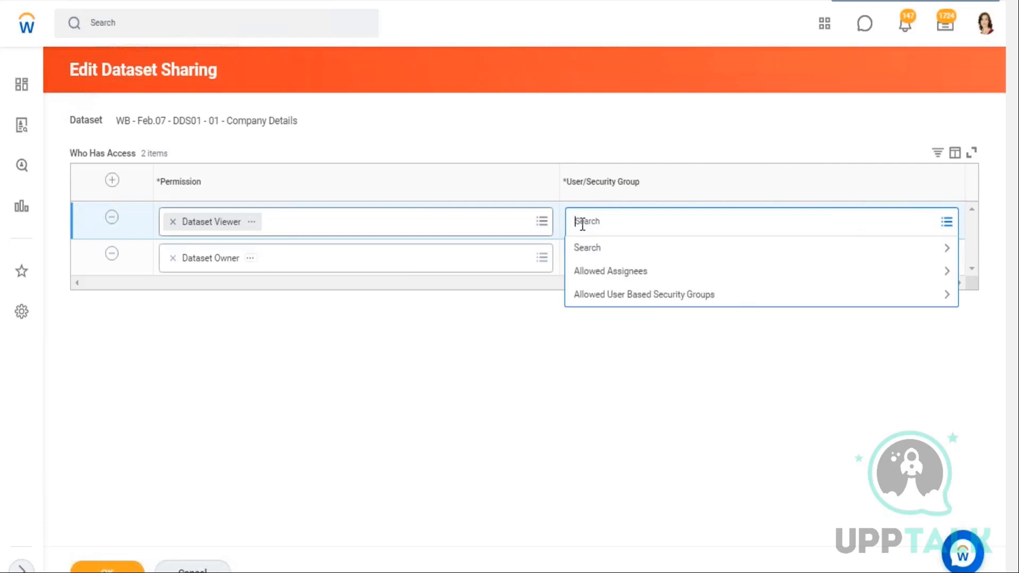
{"action": "type", "text": "hr partner#"}
{"action": "key", "text": "Return"}
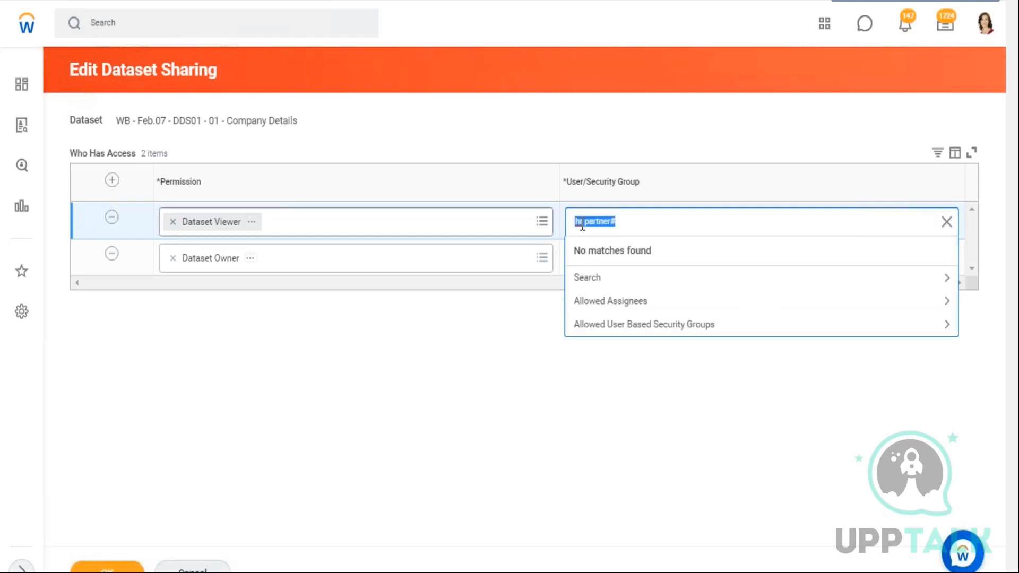
{"action": "key", "text": "Right"}
{"action": "key", "text": "Return"}
Open the Maintain Assignable Roles task, discarding the unsaved dataset sharing changes
{"action": "left_click", "coordinate": [158, 31]}
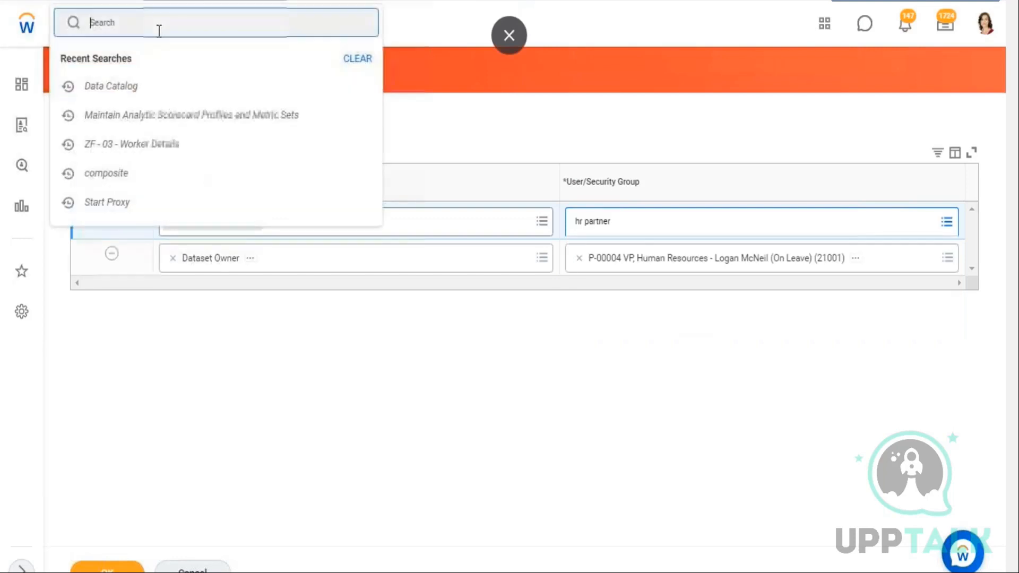
{"action": "type", "text": "main ass"}
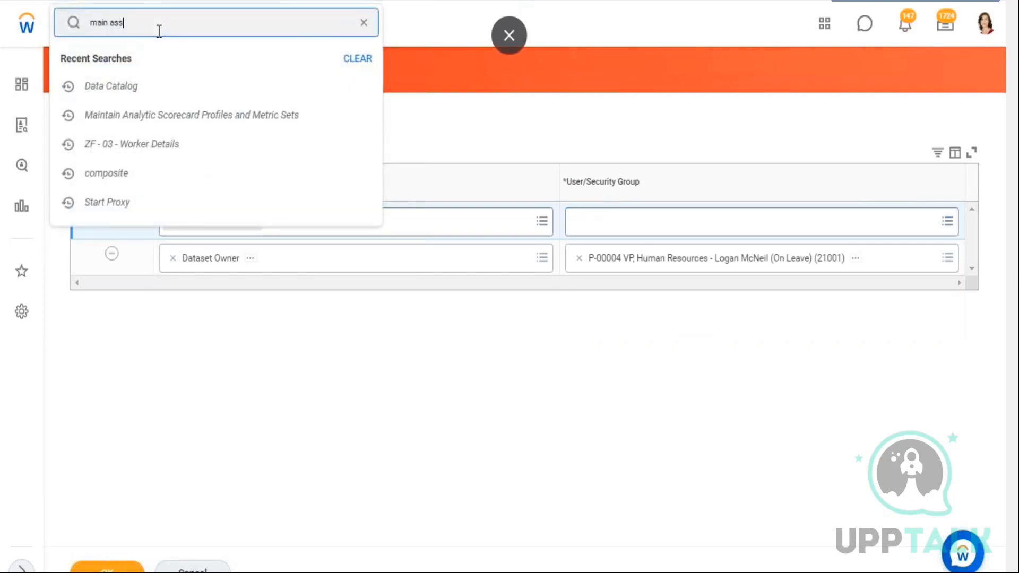
{"action": "type", "text": "ign role"}
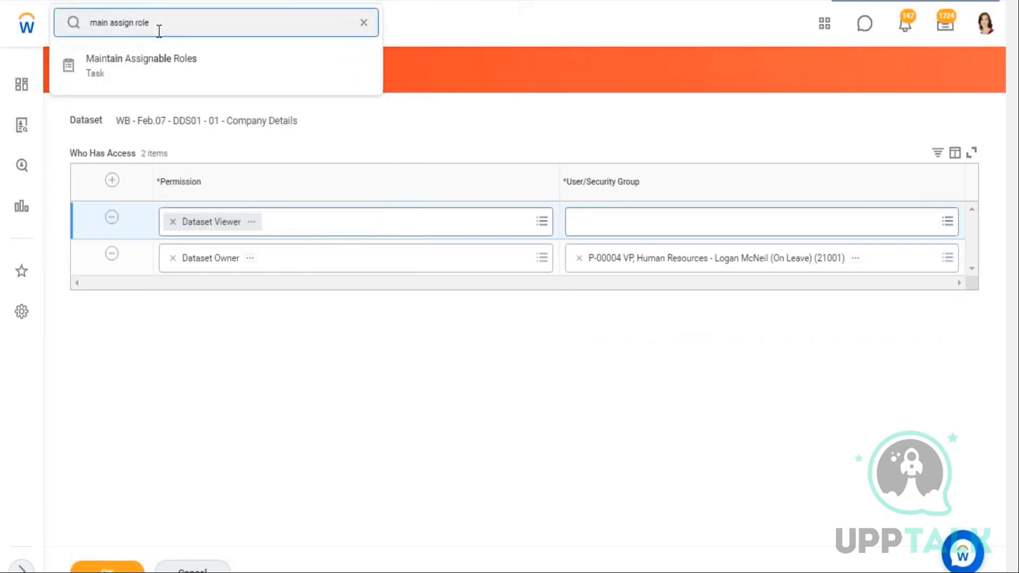
{"action": "left_click", "coordinate": [196, 77]}
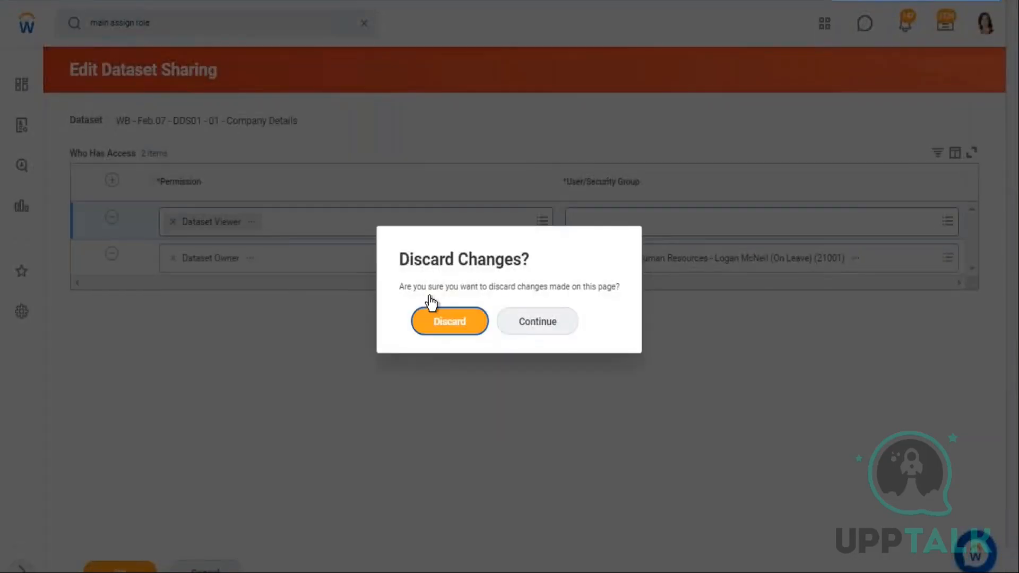
{"action": "left_click", "coordinate": [444, 320]}
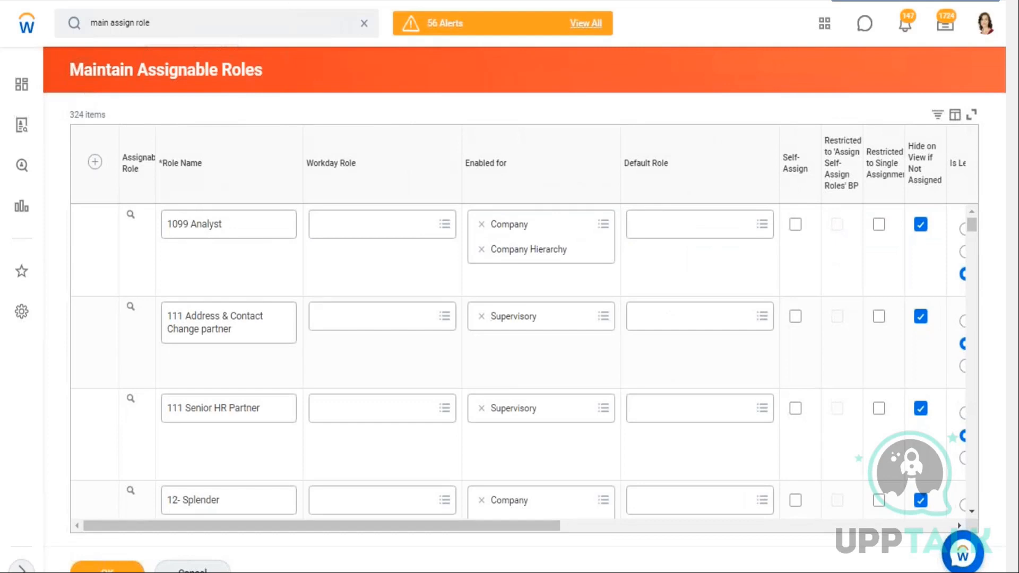
Filter the assignable roles by Role Name for dataset
{"action": "left_click", "coordinate": [239, 189]}
{"action": "left_click", "coordinate": [197, 377]}
{"action": "type", "text": "dataset"}
{"action": "left_click", "coordinate": [225, 426]}
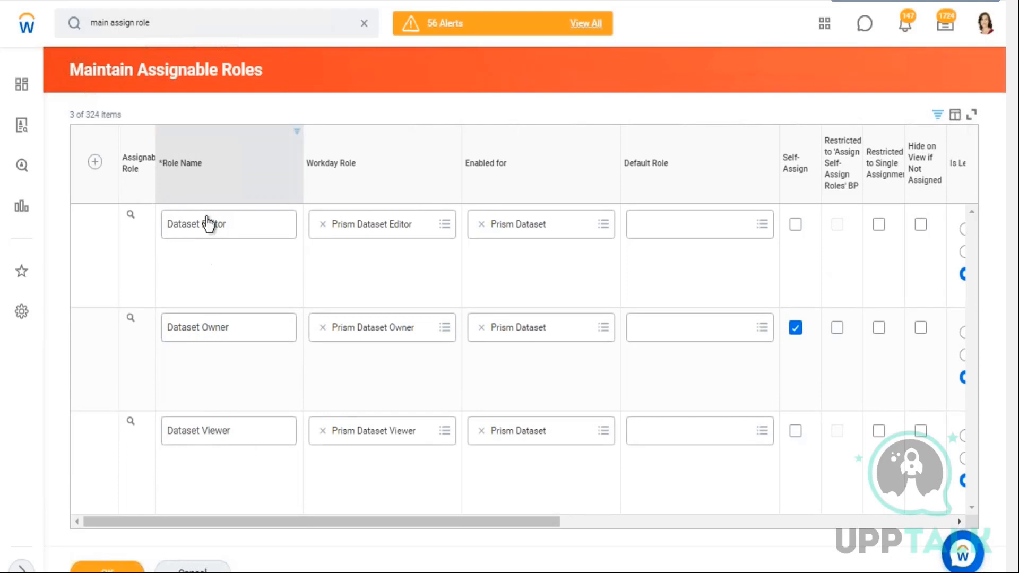
Review the dataset roles' settings, including Role Assignees Restricted to and Assigned by Security Groups columns
{"action": "left_click_drag", "start_coordinate": [358, 527], "coordinate": [784, 522]}
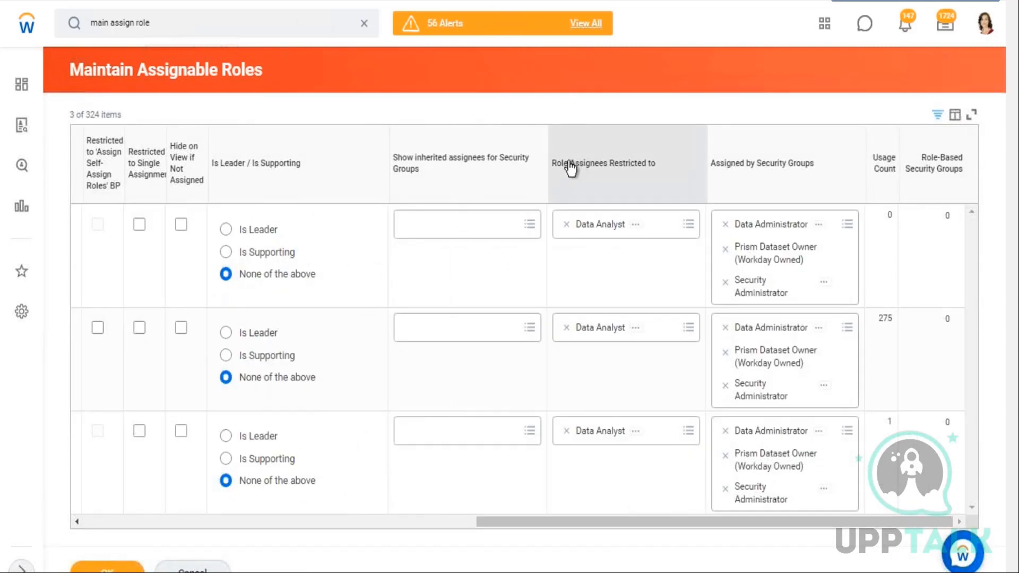
{"action": "left_click_drag", "start_coordinate": [657, 165], "coordinate": [570, 164]}
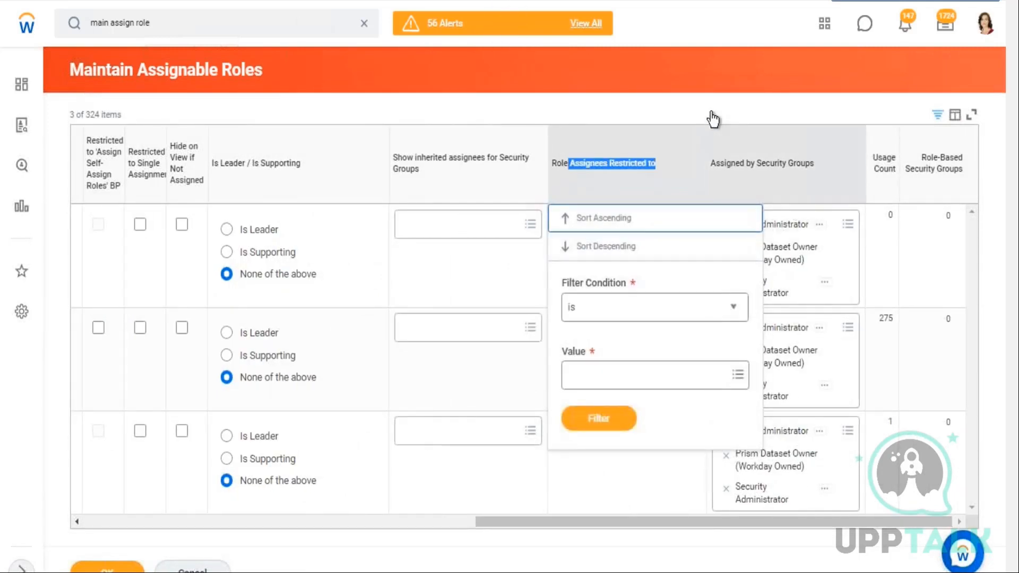
{"action": "left_click", "coordinate": [665, 248]}
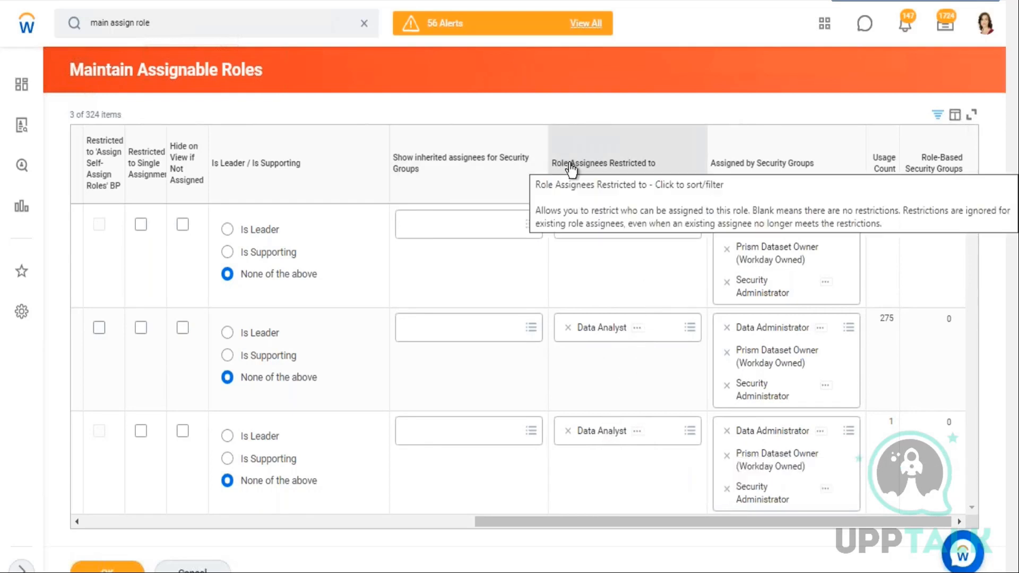
{"action": "left_click", "coordinate": [224, 525]}
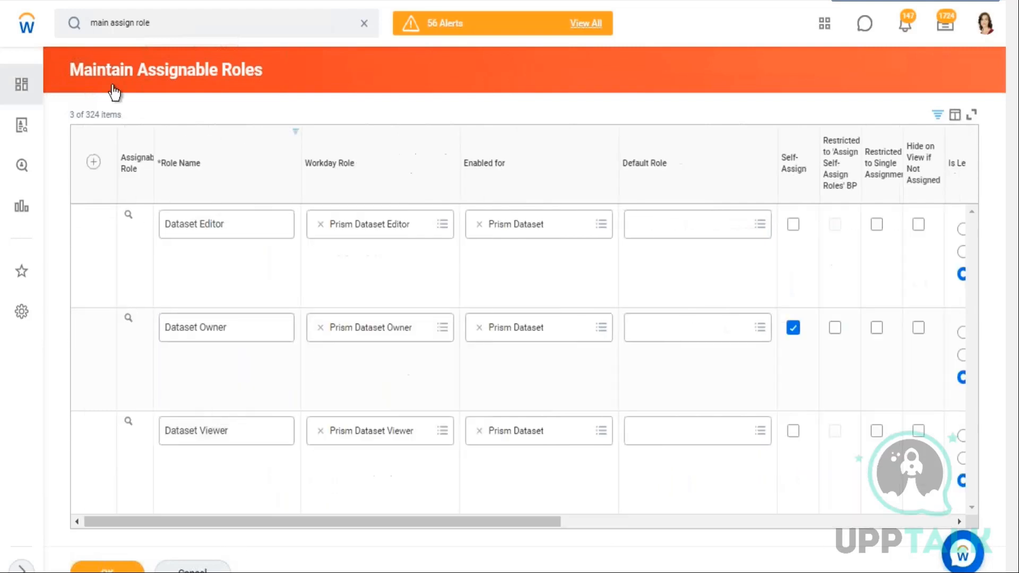
{"action": "left_click_drag", "start_coordinate": [268, 71], "coordinate": [120, 70]}
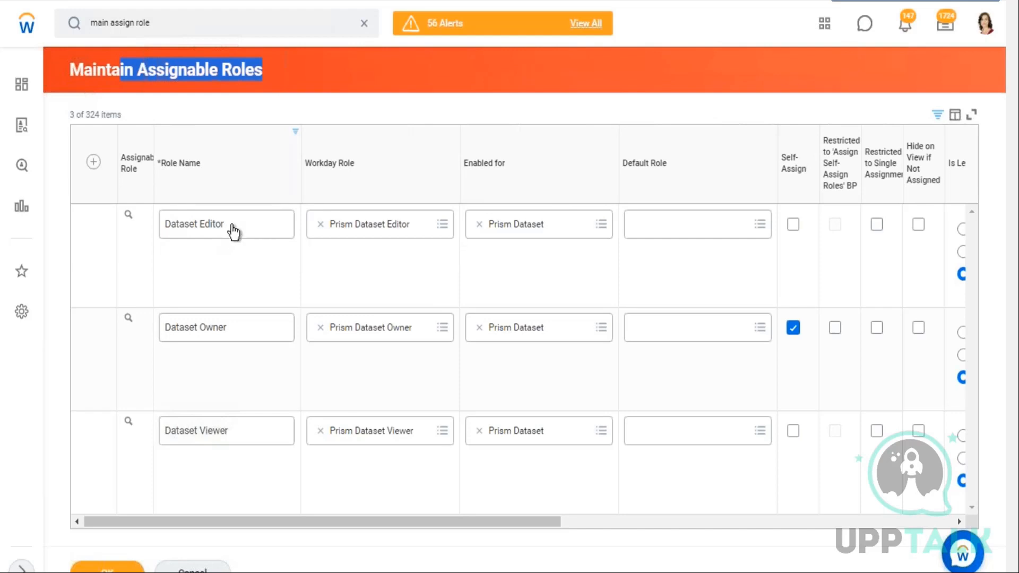
{"action": "left_click_drag", "start_coordinate": [442, 519], "coordinate": [903, 520]}
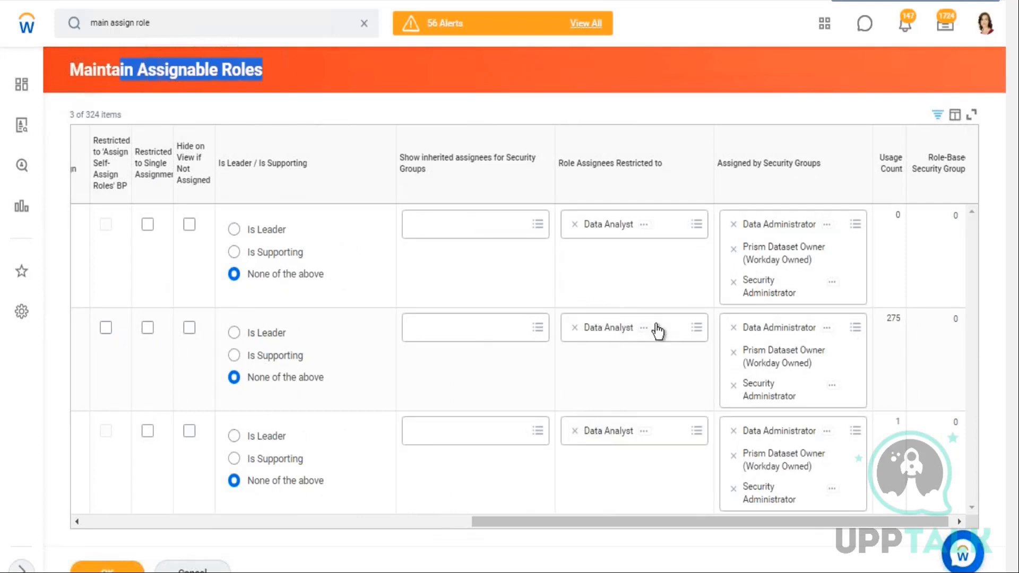
Review the Role Assignees Restricted to column for the dataset roles and scroll the table back to the role names
{"action": "left_click_drag", "start_coordinate": [571, 169], "coordinate": [620, 170]}
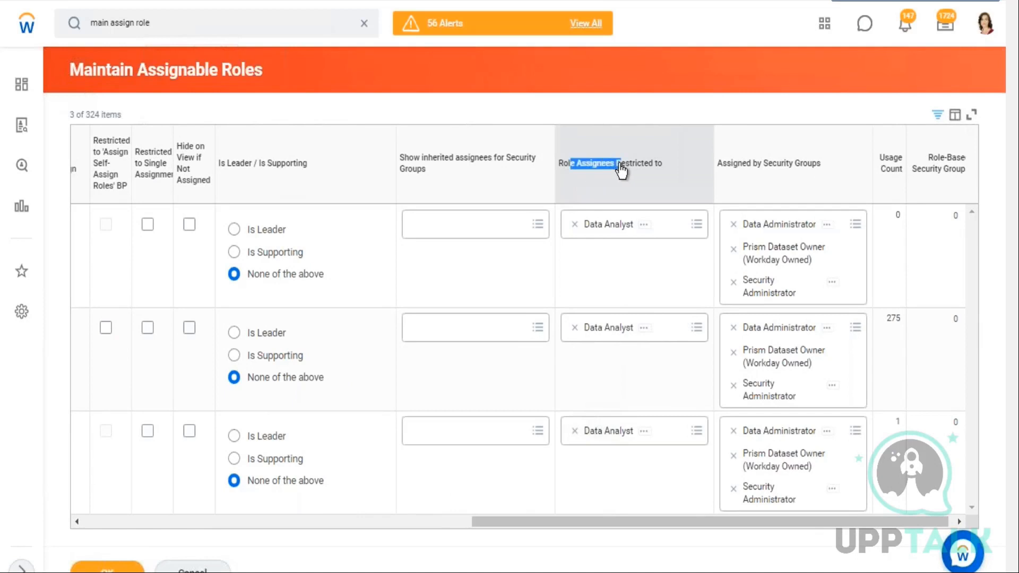
{"action": "left_click", "coordinate": [668, 170]}
{"action": "left_click", "coordinate": [700, 112]}
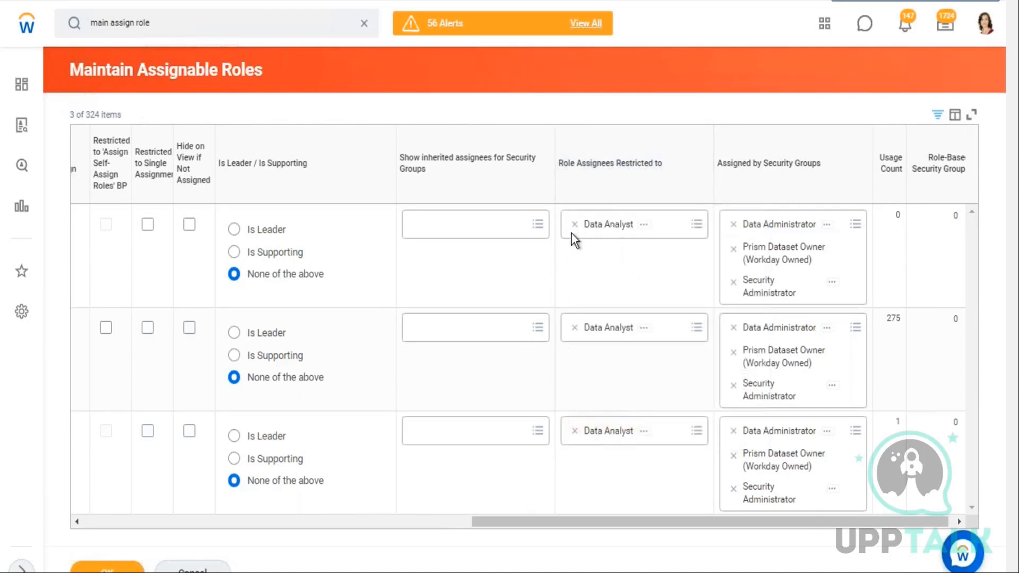
{"action": "left_click_drag", "start_coordinate": [567, 522], "coordinate": [159, 555]}
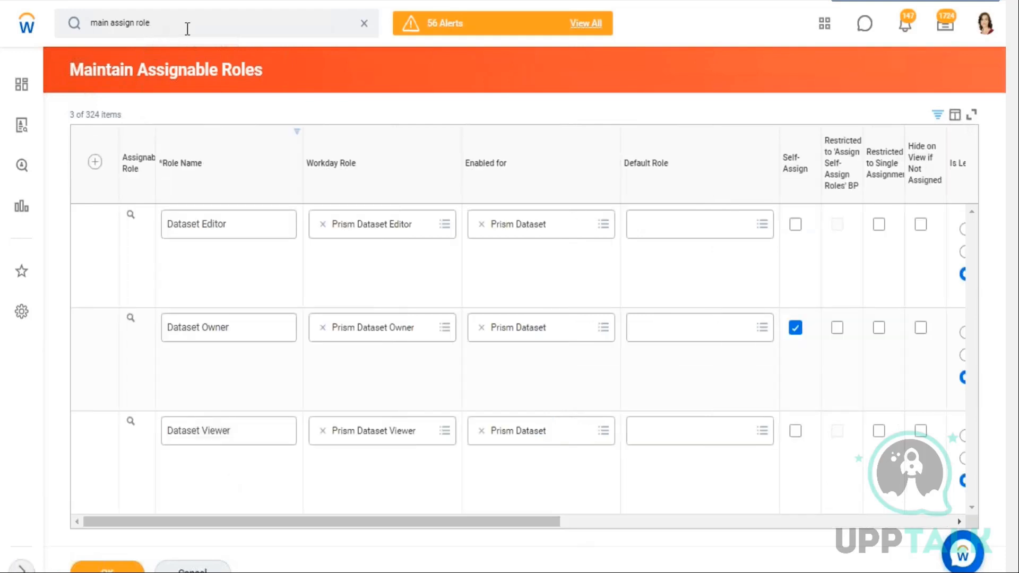
Open the Data Catalog and view the WB - Feb.07 - DDS01 - 01 - Company Details dataset
{"action": "left_click", "coordinate": [364, 22]}
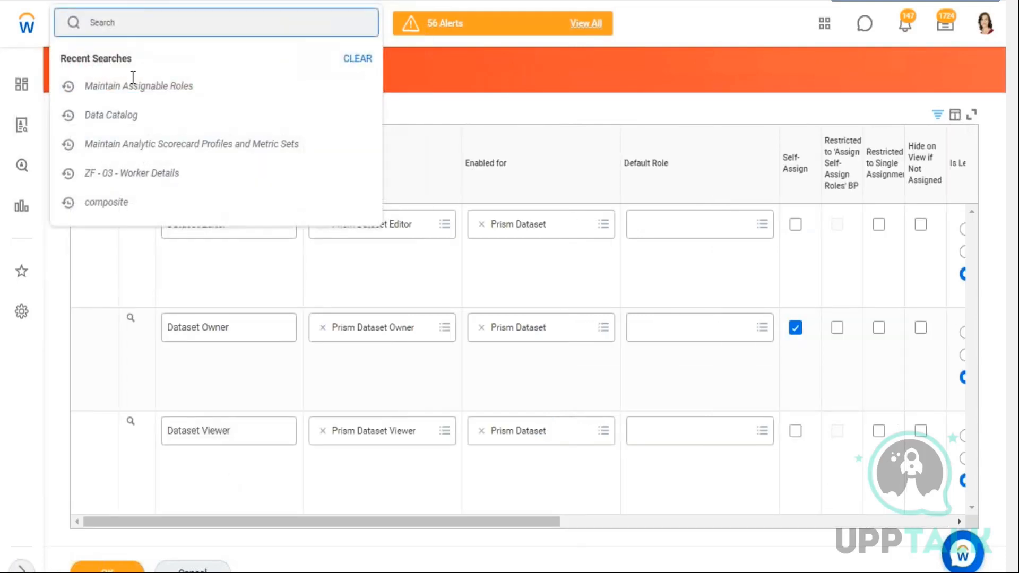
{"action": "left_click", "coordinate": [281, 135]}
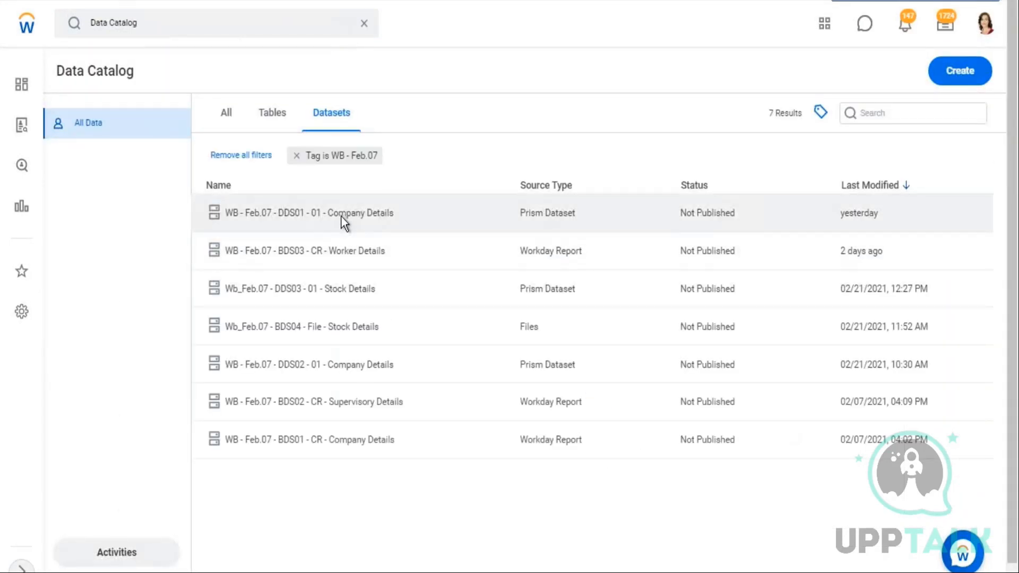
{"action": "left_click", "coordinate": [342, 216]}
{"action": "right_click", "coordinate": [341, 217]}
{"action": "right_click", "coordinate": [352, 178]}
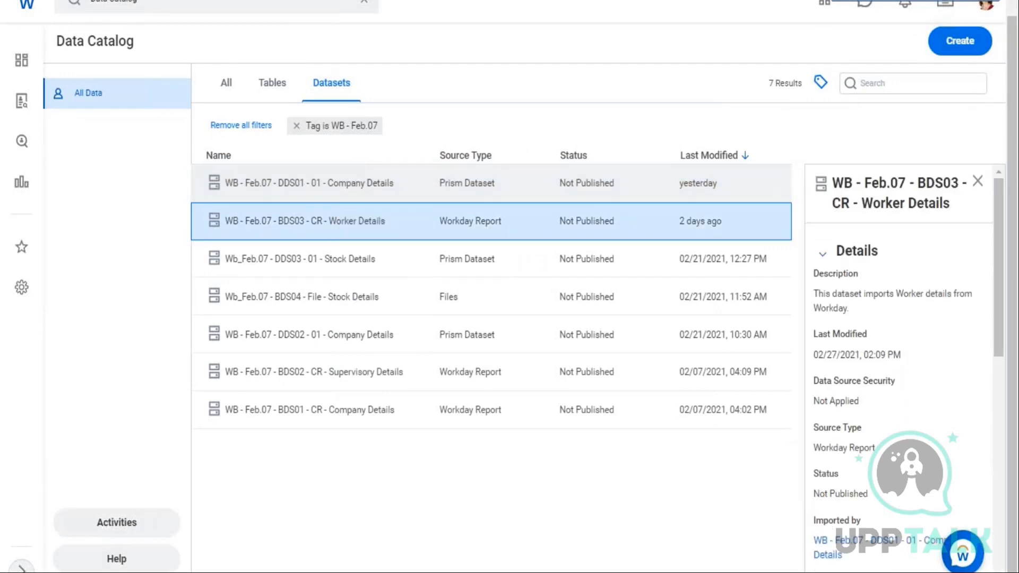
{"action": "right_click", "coordinate": [351, 182]}
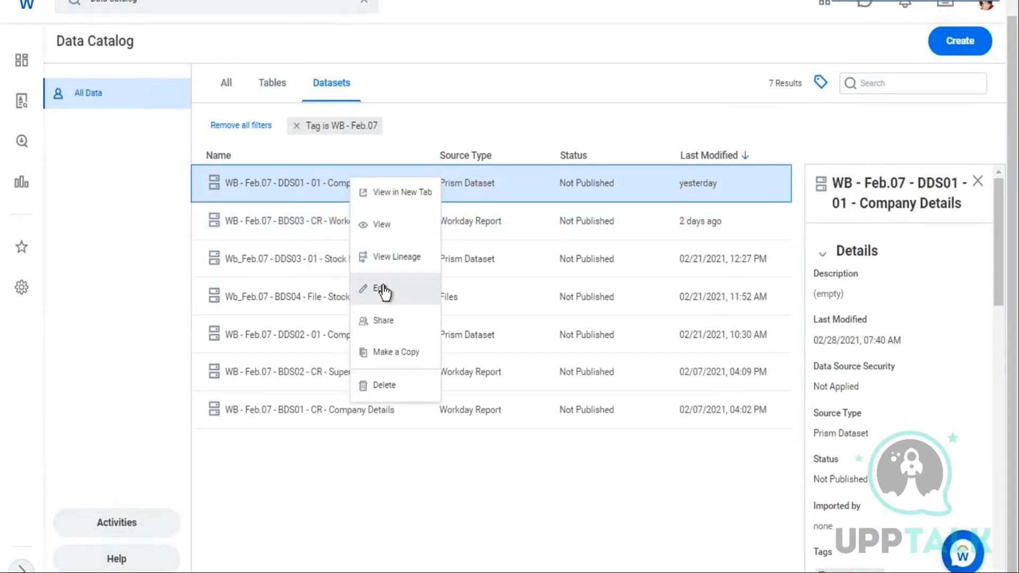
{"action": "left_click", "coordinate": [387, 229]}
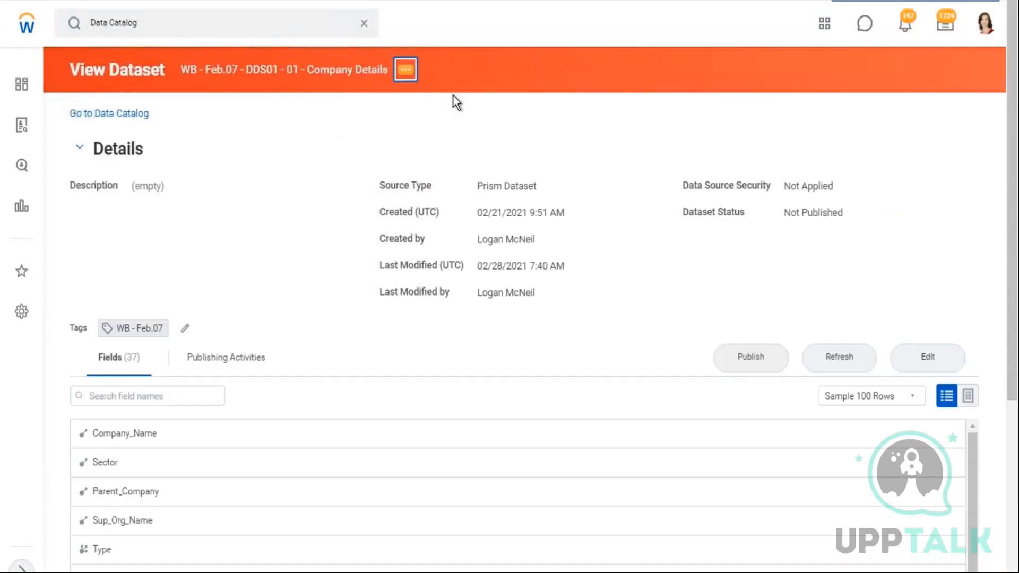
Try to share the dataset with the HR Administrator security group as Dataset Editor and submit it
{"action": "mouse_move", "coordinate": [467, 166]}
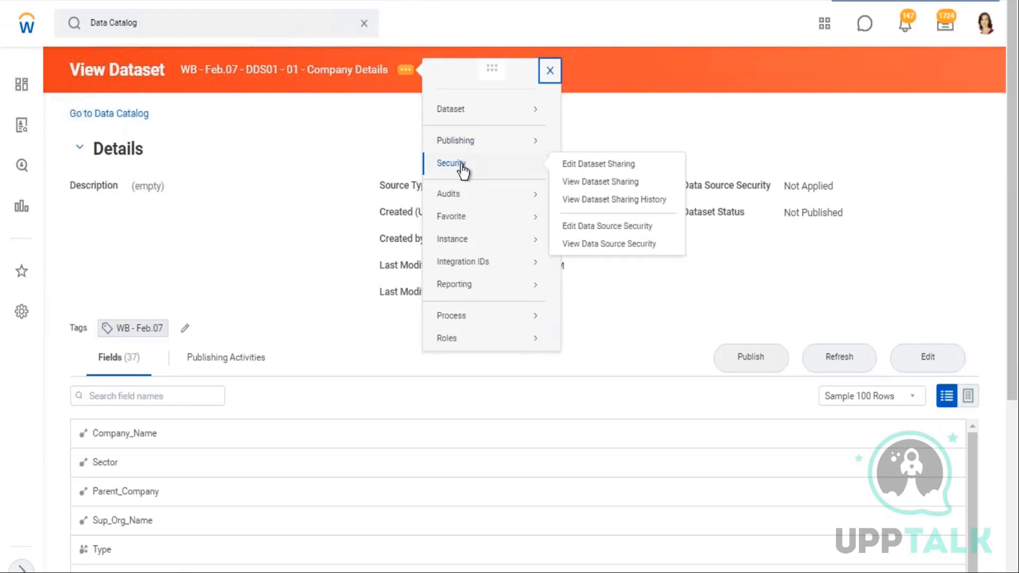
{"action": "left_click", "coordinate": [597, 164]}
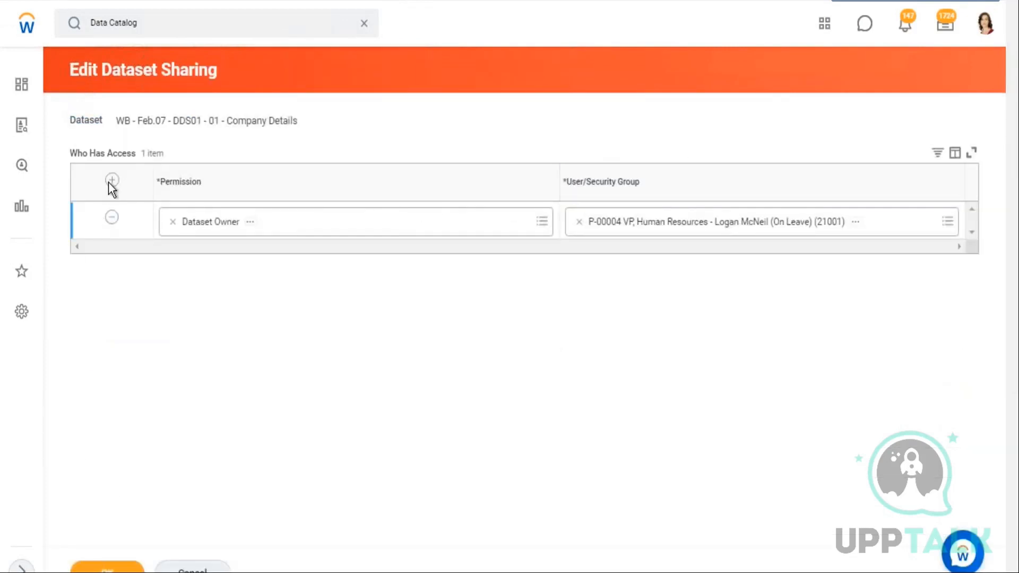
{"action": "left_click", "coordinate": [111, 180]}
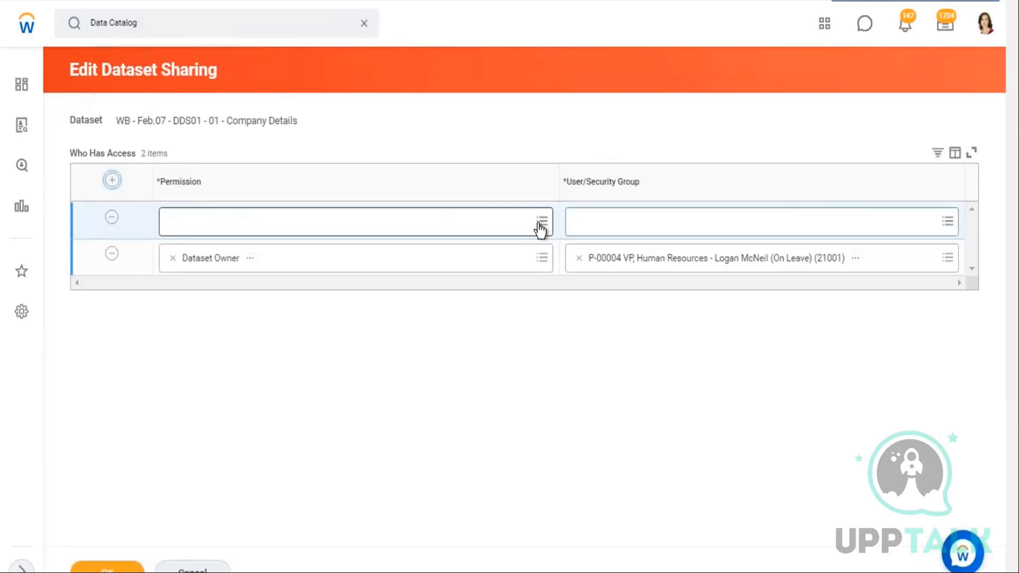
{"action": "left_click", "coordinate": [540, 226]}
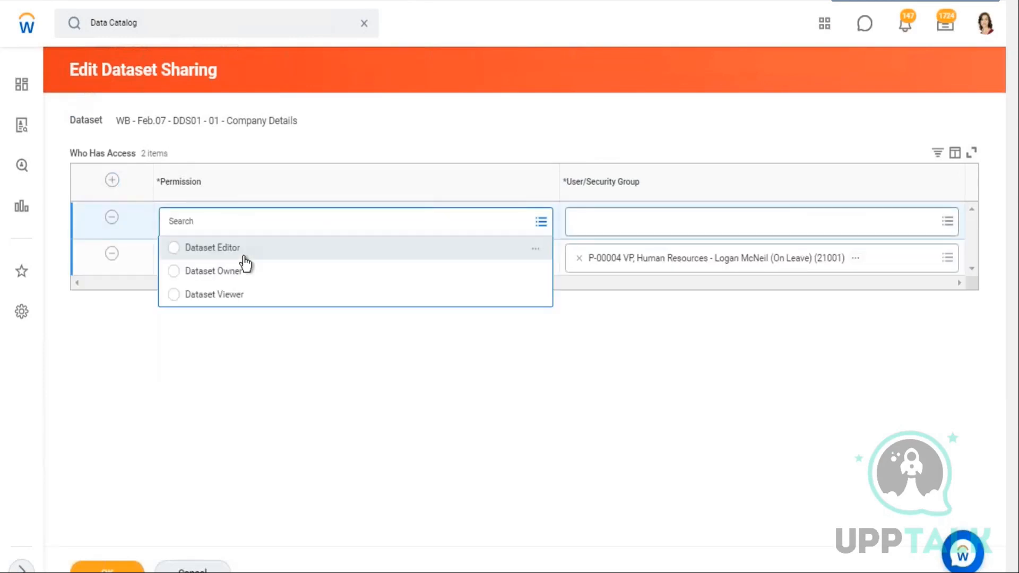
{"action": "left_click", "coordinate": [289, 253]}
{"action": "left_click", "coordinate": [655, 225]}
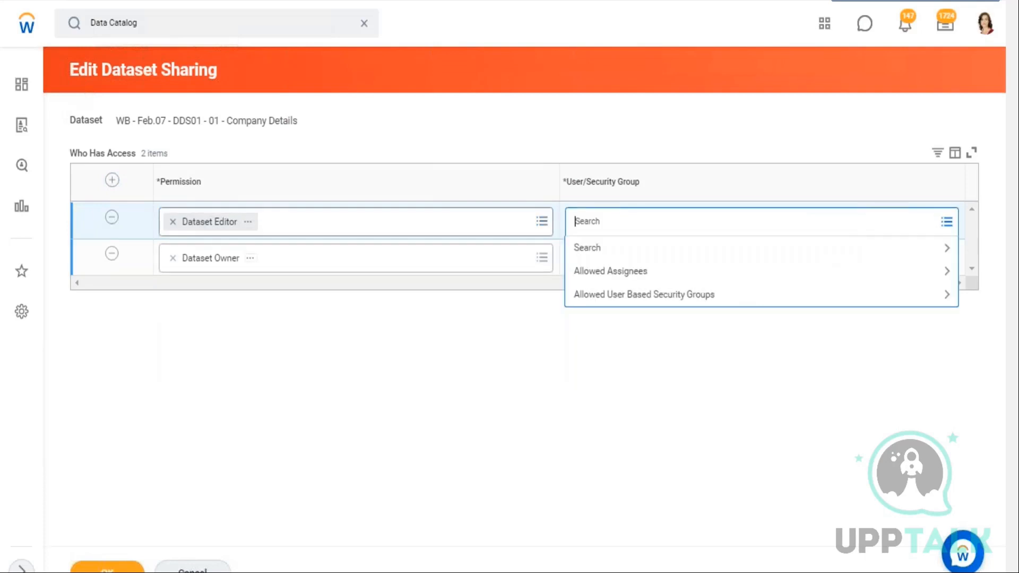
{"action": "left_click", "coordinate": [684, 296]}
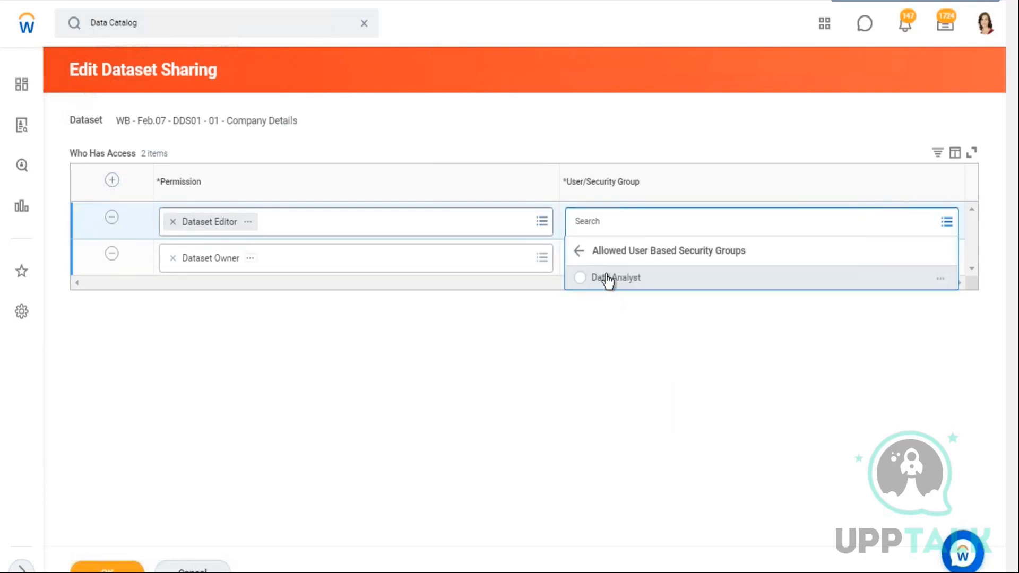
{"action": "left_click", "coordinate": [597, 225]}
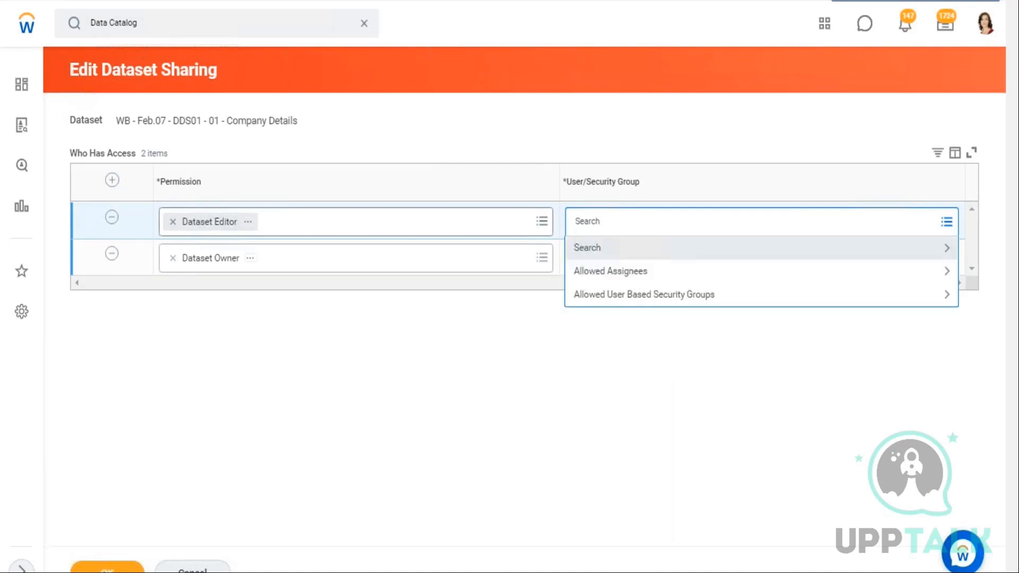
{"action": "type", "text": "hr admin"}
{"action": "key", "text": "Return"}
{"action": "left_click", "coordinate": [584, 281]}
{"action": "left_click", "coordinate": [107, 567]}
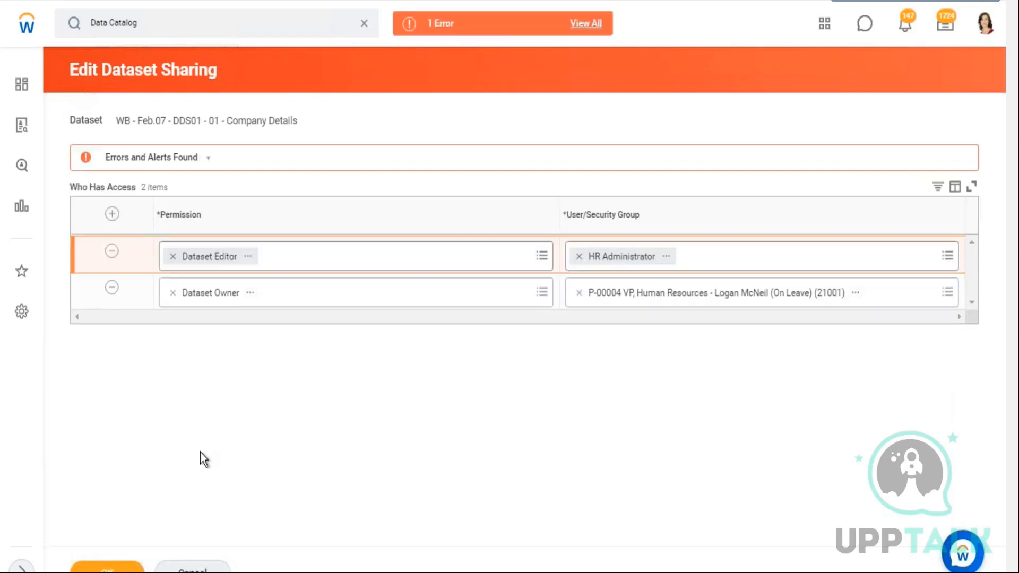
Review the sharing error details, then cancel the dataset sharing edit and discard the changes
{"action": "left_click", "coordinate": [482, 37]}
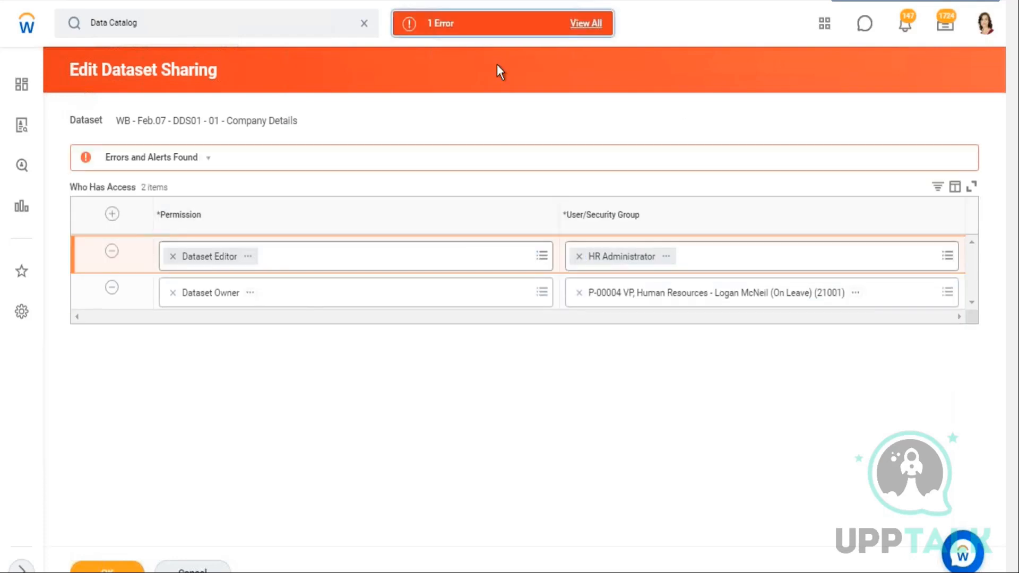
{"action": "left_click_drag", "start_coordinate": [248, 313], "coordinate": [532, 317]}
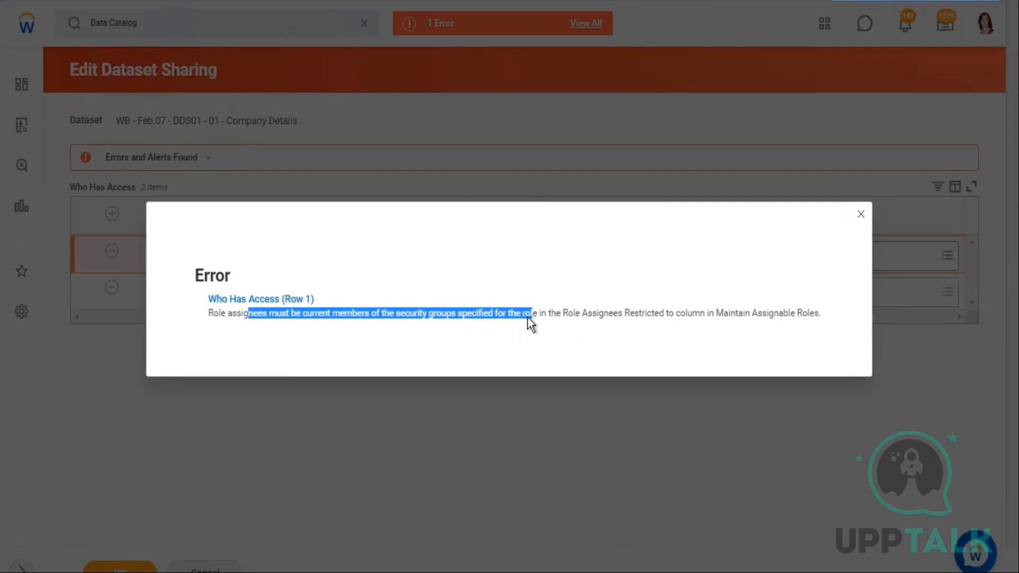
{"action": "left_click_drag", "start_coordinate": [564, 313], "coordinate": [696, 314]}
{"action": "left_click_drag", "start_coordinate": [826, 315], "coordinate": [717, 315]}
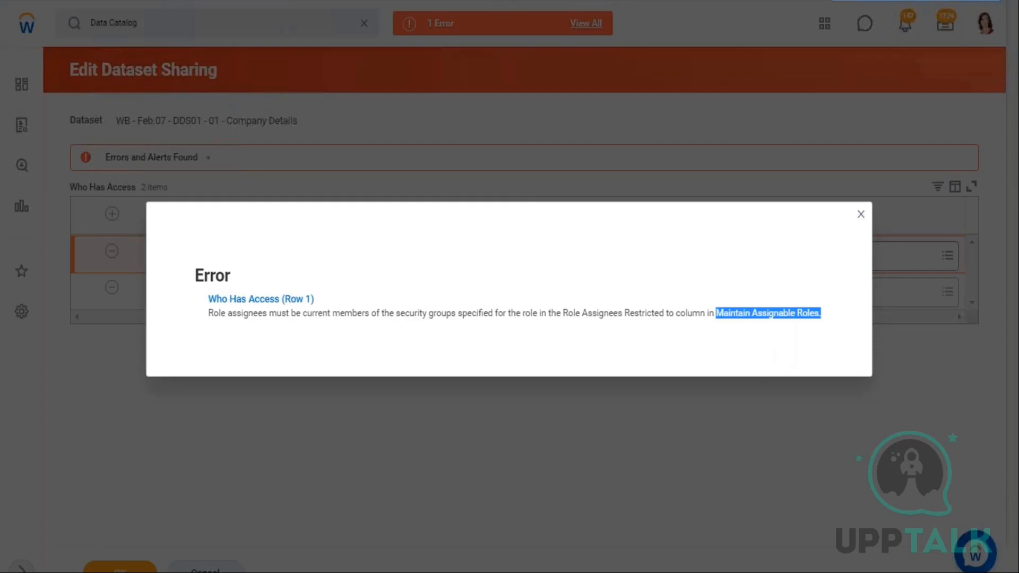
{"action": "key", "text": "Escape"}
{"action": "left_click", "coordinate": [205, 569]}
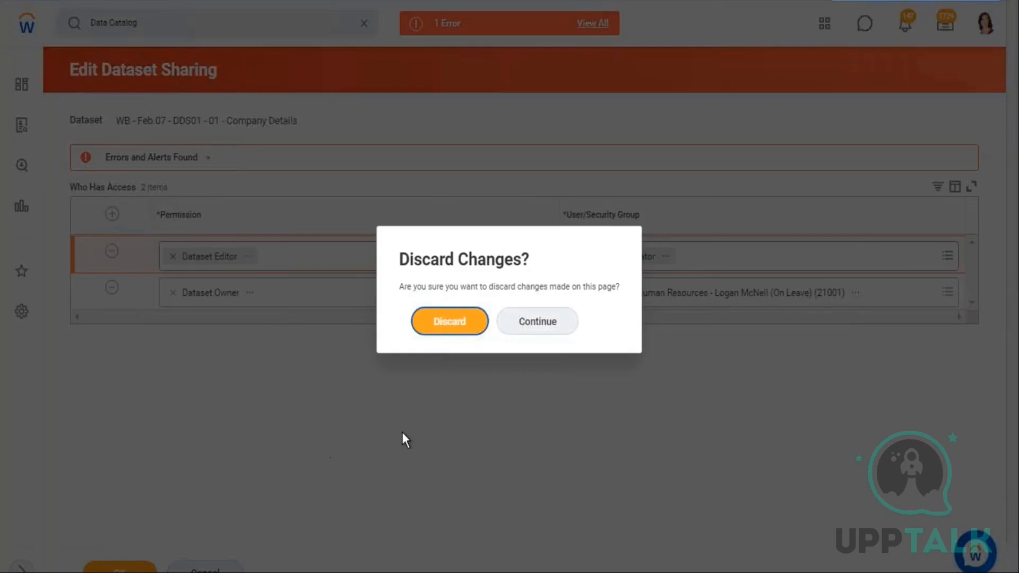
{"action": "left_click", "coordinate": [435, 321]}
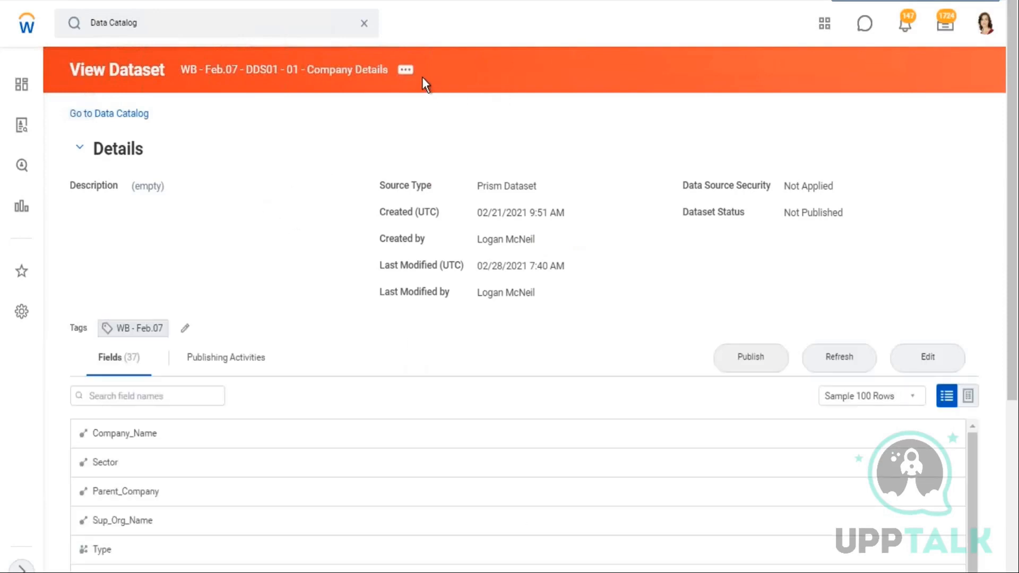
Browse the dataset's related actions under Dataset and Security
{"action": "left_click", "coordinate": [405, 69]}
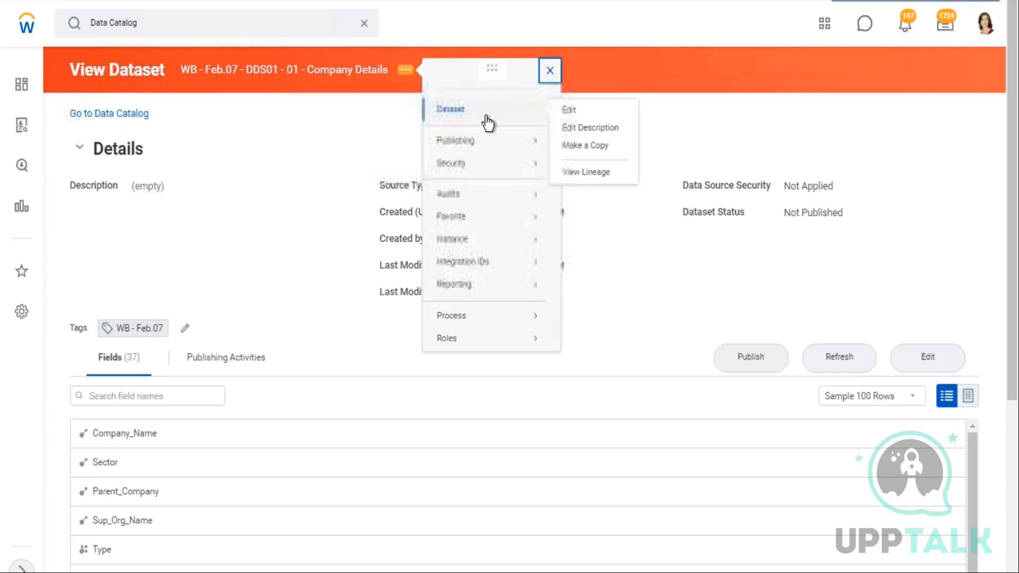
{"action": "mouse_move", "coordinate": [464, 150]}
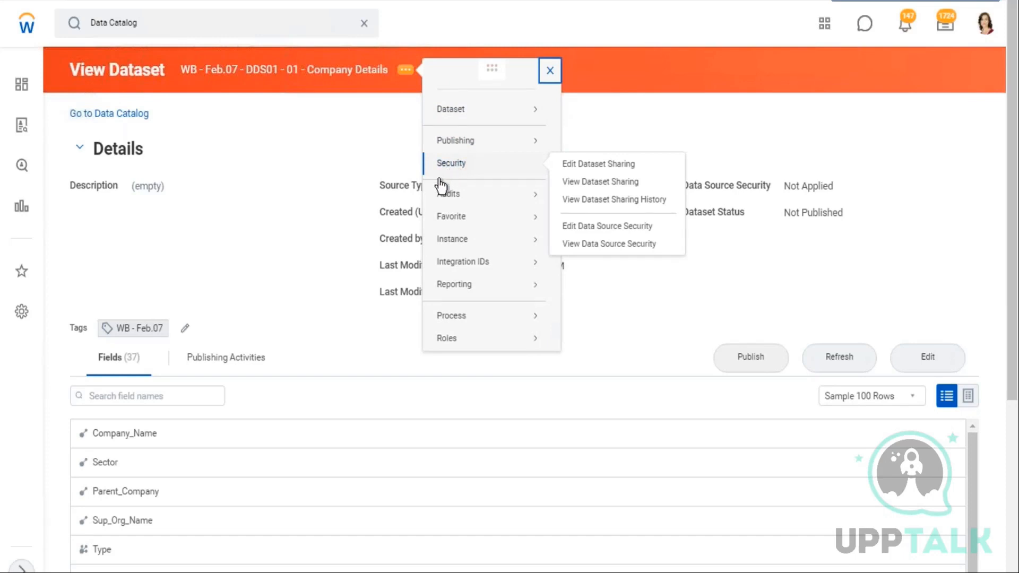
{"action": "mouse_move", "coordinate": [444, 194]}
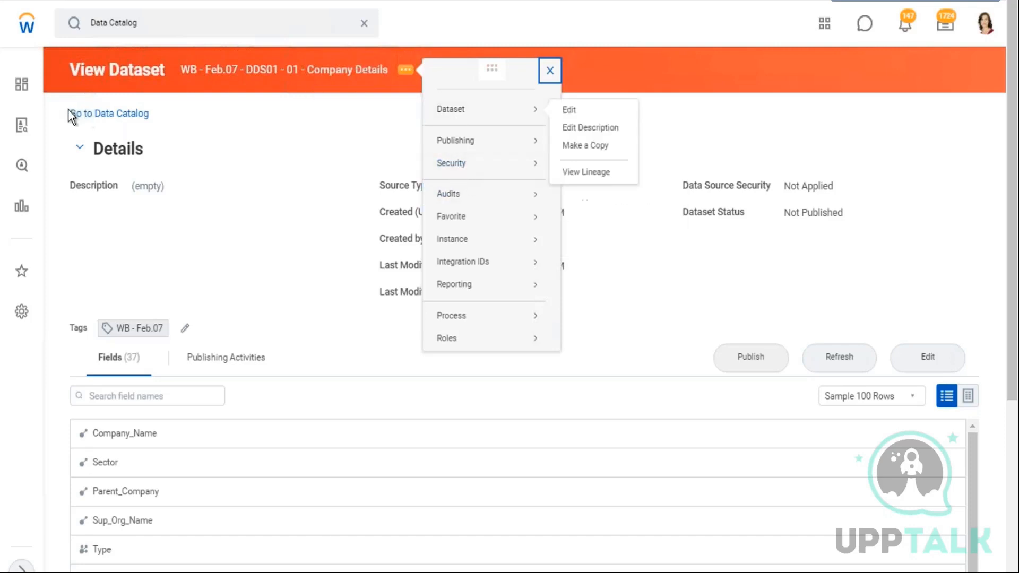
{"action": "left_click_drag", "start_coordinate": [181, 70], "coordinate": [391, 78]}
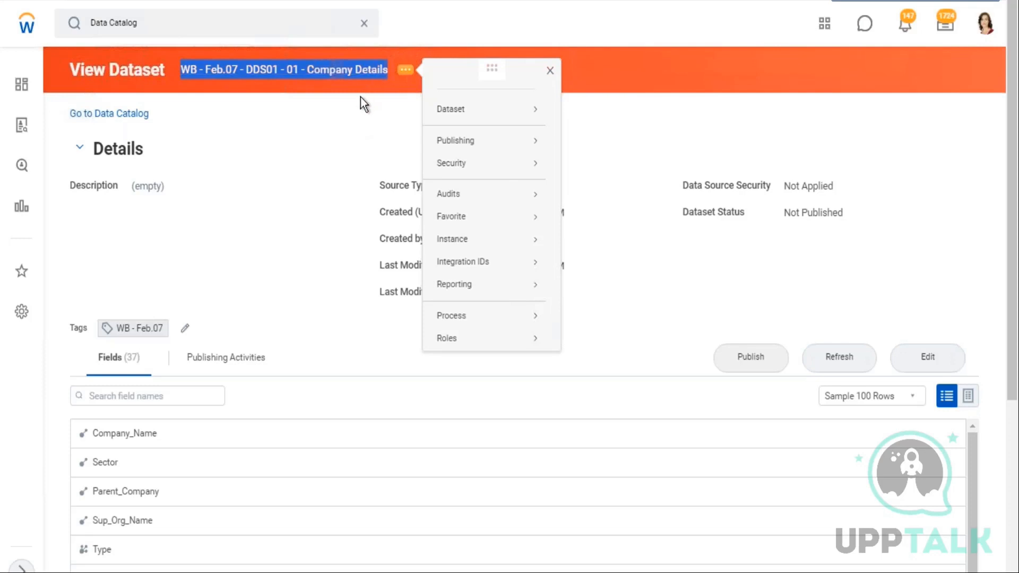
{"action": "left_click", "coordinate": [351, 126]}
Return to the Data Catalog and view the WB - Feb.07 - BDS03 - CR - Worker Details dataset
{"action": "left_click", "coordinate": [127, 114]}
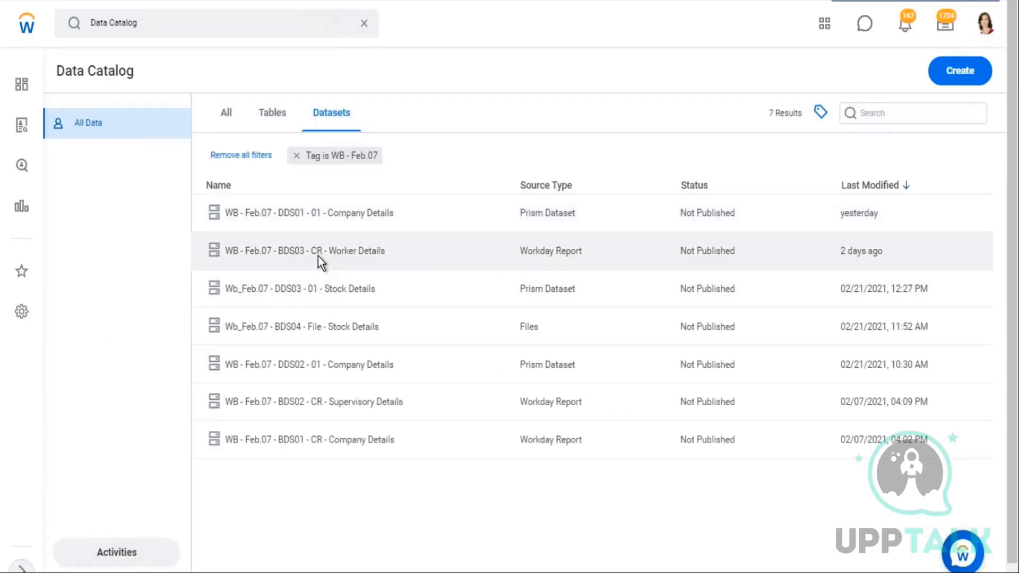
{"action": "left_click", "coordinate": [318, 256]}
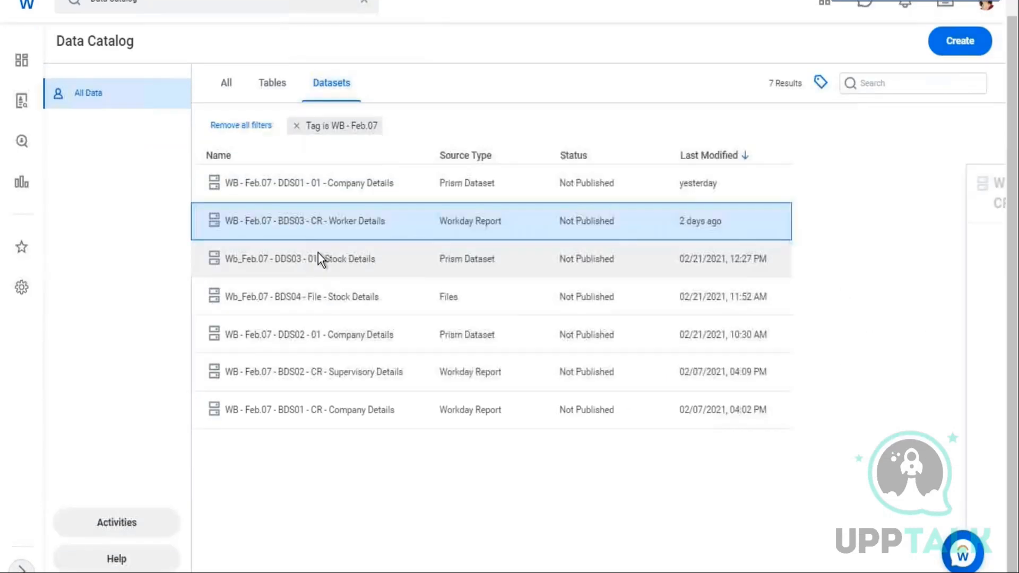
{"action": "right_click", "coordinate": [329, 218]}
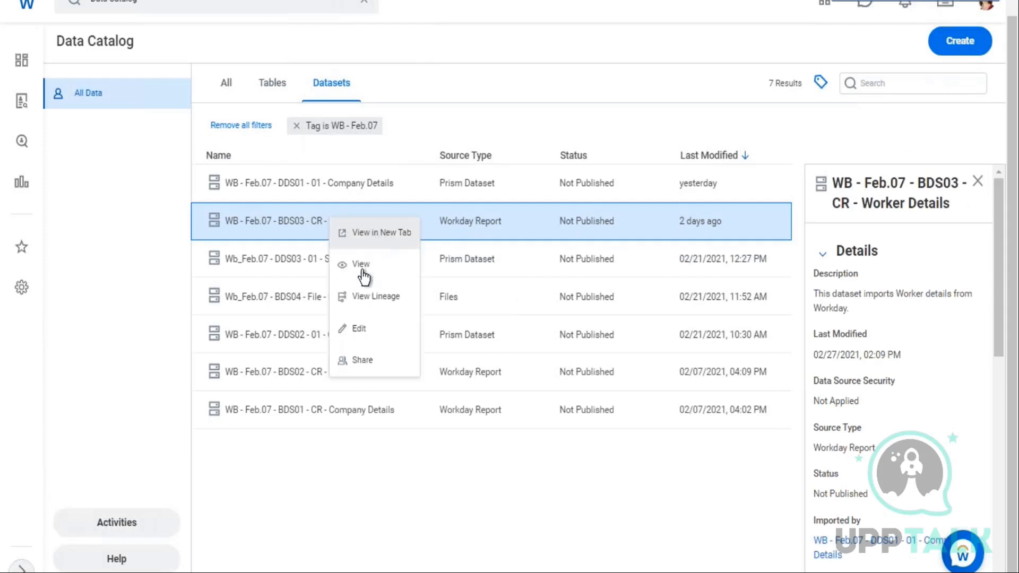
{"action": "left_click", "coordinate": [402, 266]}
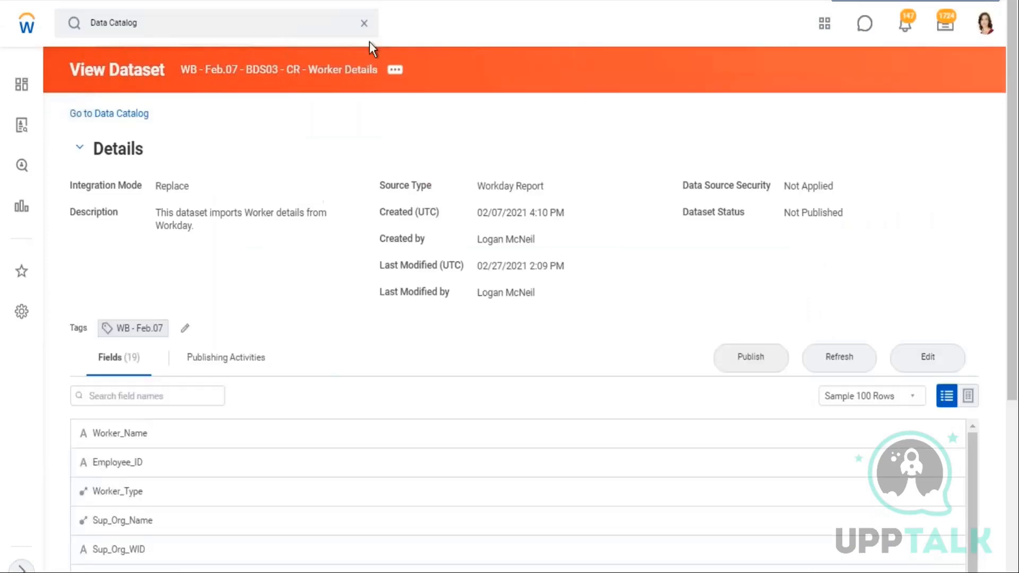
Browse the Worker Details dataset's related actions under Security, Roles and Dataset
{"action": "left_click", "coordinate": [394, 71]}
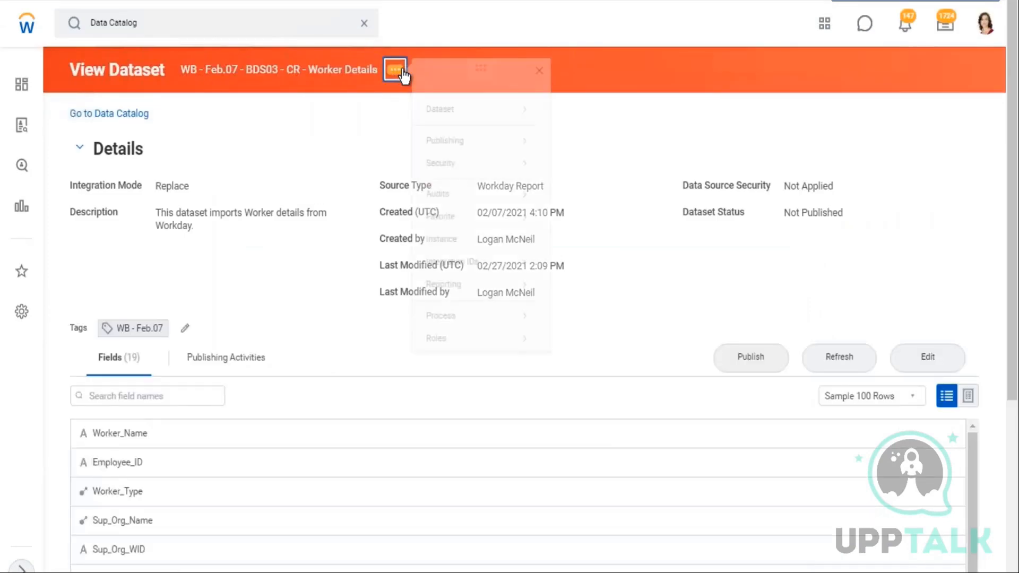
{"action": "mouse_move", "coordinate": [448, 168]}
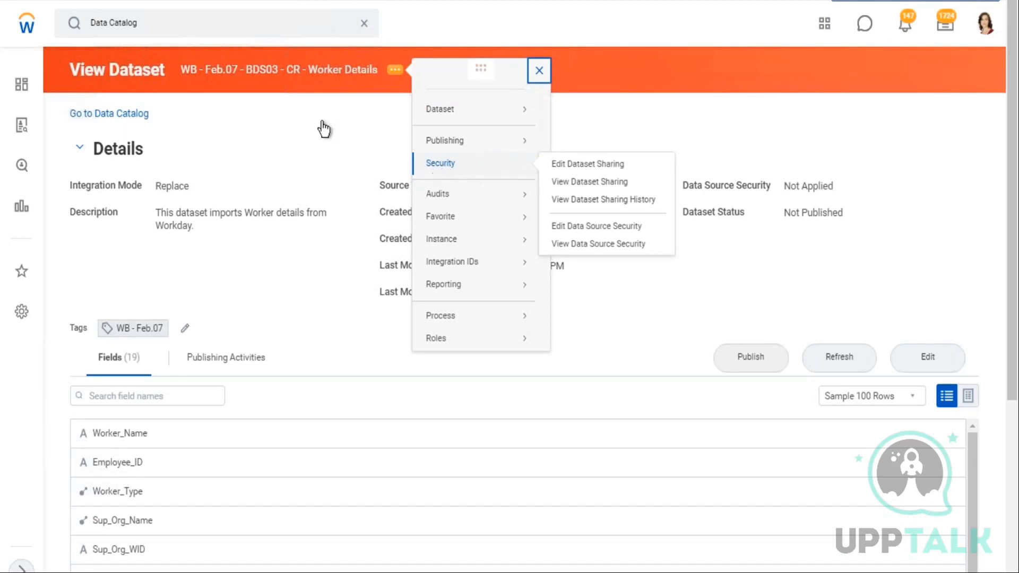
{"action": "left_click_drag", "start_coordinate": [160, 69], "coordinate": [376, 101]}
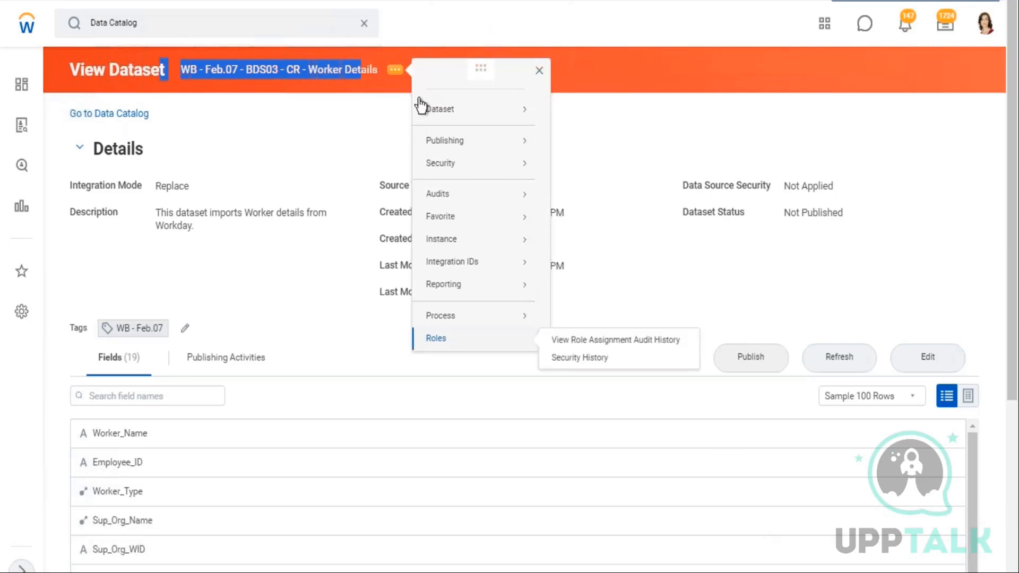
{"action": "left_click", "coordinate": [452, 110]}
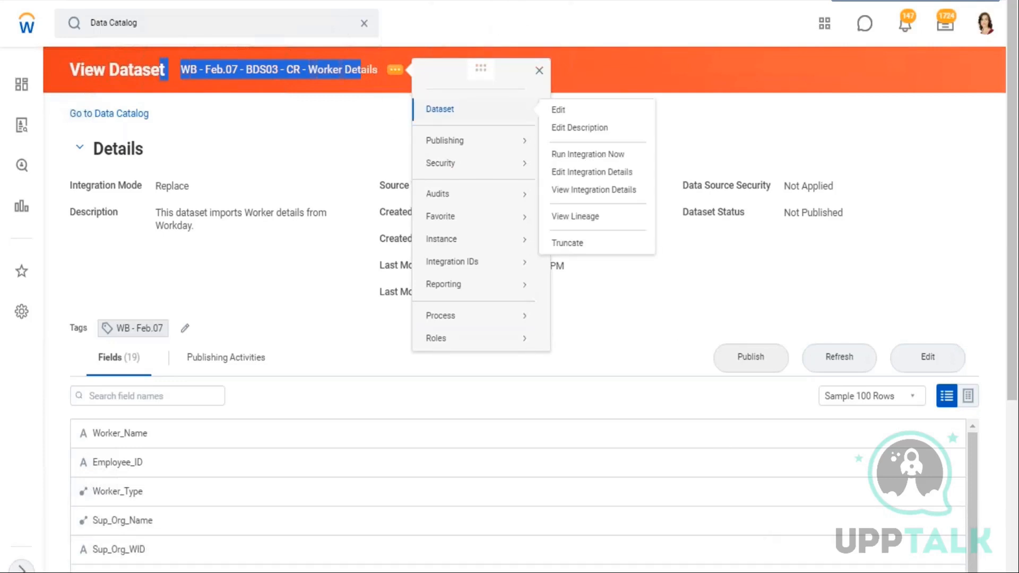
{"action": "mouse_move", "coordinate": [460, 152]}
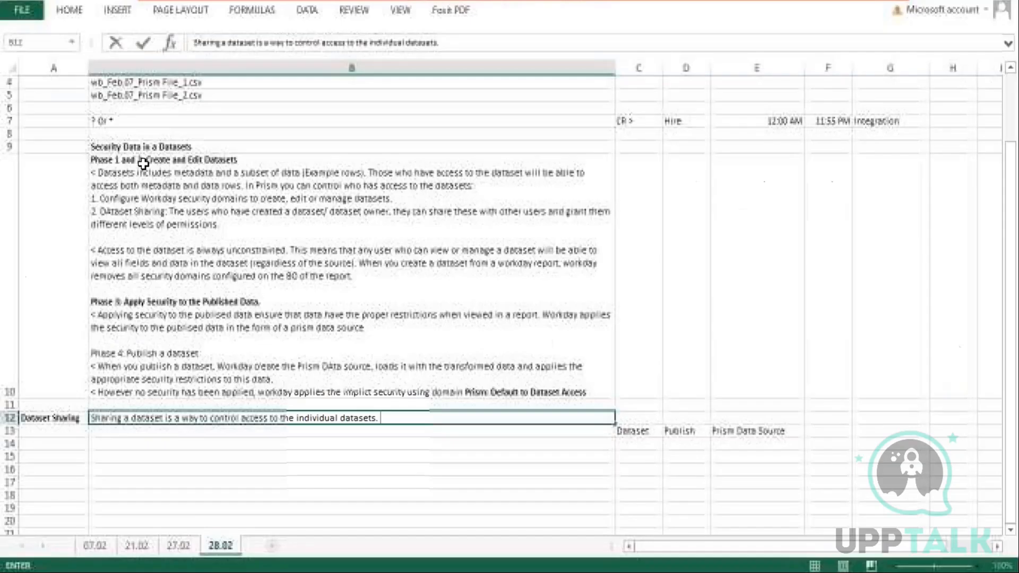
Review the Phase 1–3 security notes in the Excel workbook
{"action": "left_click", "coordinate": [141, 160]}
{"action": "left_click_drag", "start_coordinate": [219, 224], "coordinate": [88, 173]}
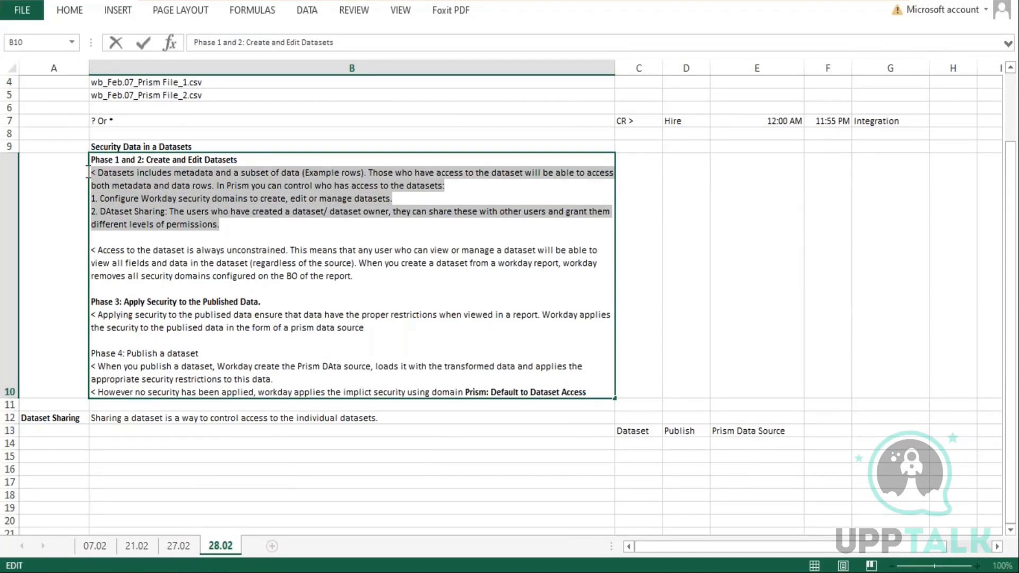
{"action": "left_click_drag", "start_coordinate": [364, 328], "coordinate": [88, 308]}
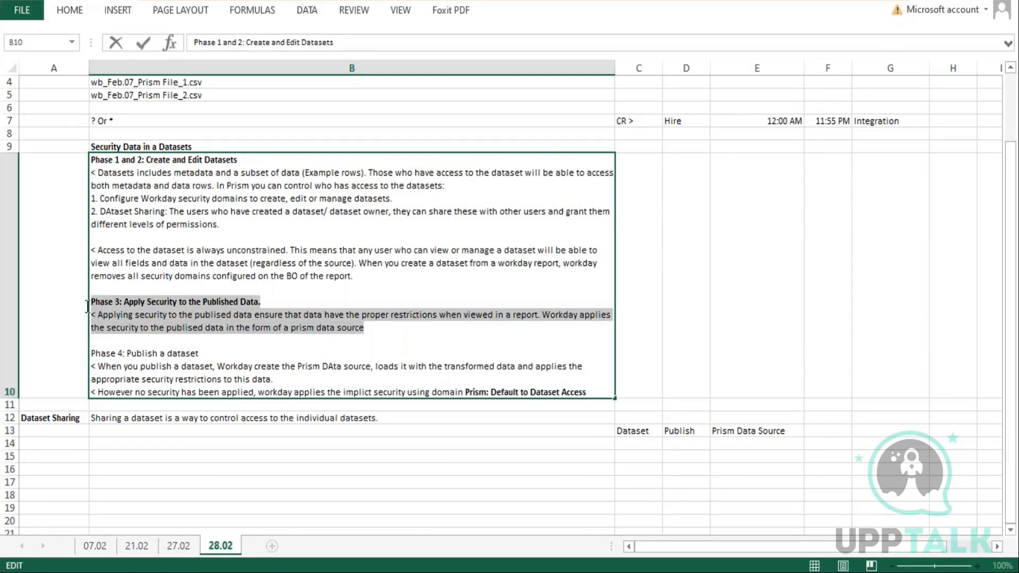
{"action": "left_click", "coordinate": [719, 428]}
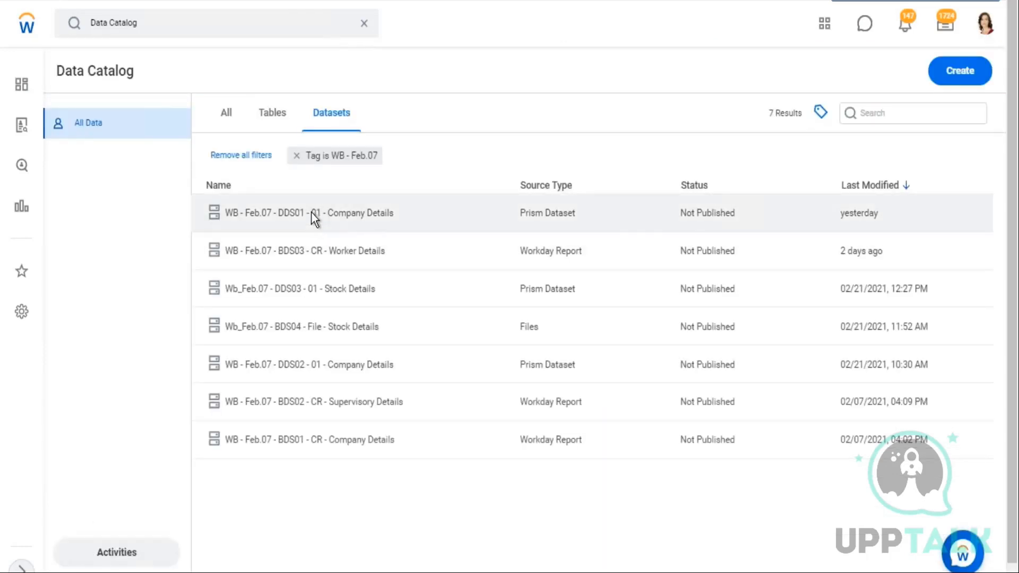
Open the WB - Feb.07 - DDS01 - 01 - Company Details dataset from the Data Catalog
{"action": "left_click", "coordinate": [311, 212]}
{"action": "right_click", "coordinate": [311, 212]}
{"action": "left_click", "coordinate": [305, 180]}
{"action": "left_click", "coordinate": [305, 180]}
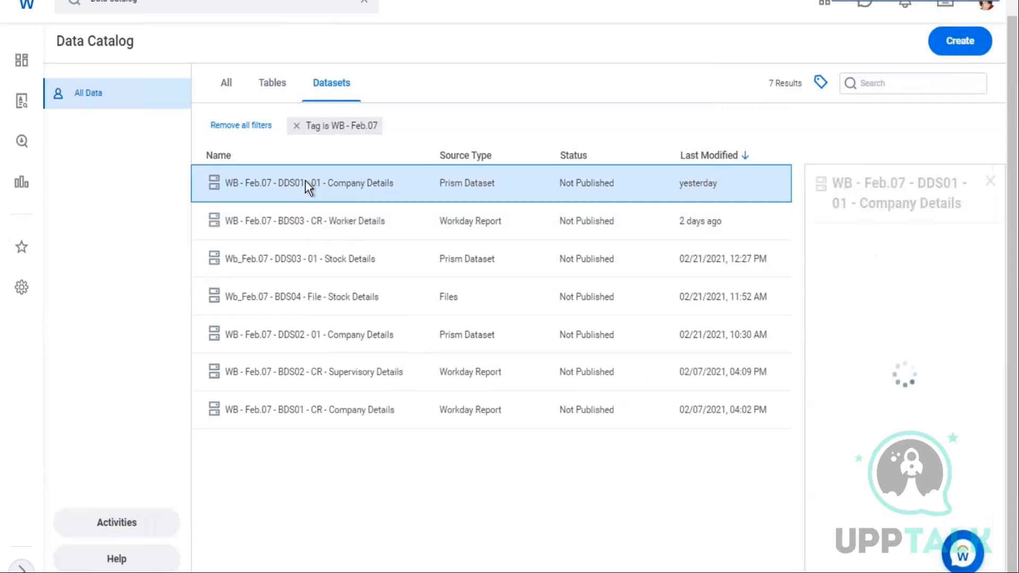
{"action": "right_click", "coordinate": [380, 197]}
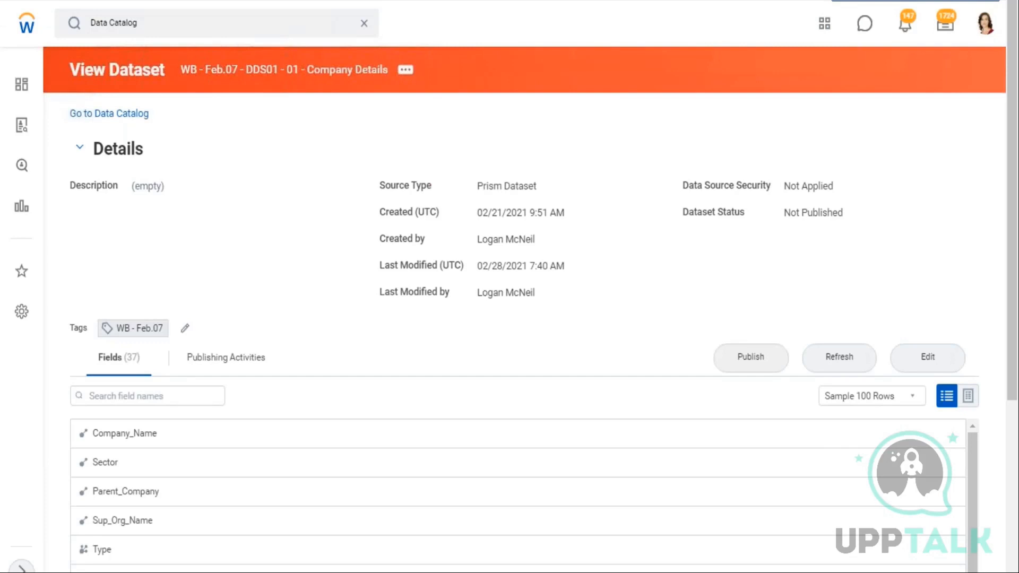
Open Edit Data Source Security for the Company Details dataset from its related security actions
{"action": "left_click_drag", "start_coordinate": [835, 190], "coordinate": [784, 191]}
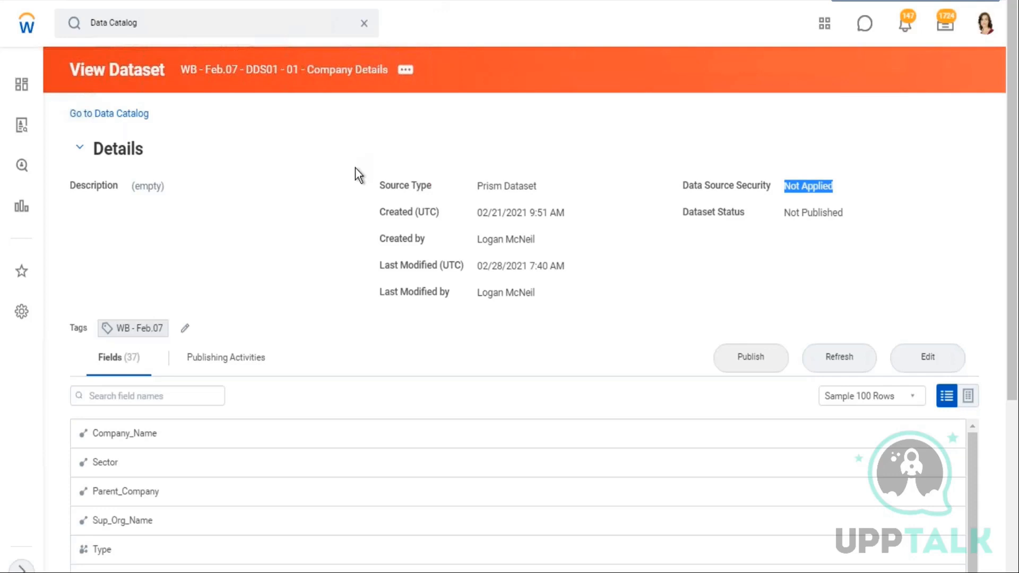
{"action": "left_click", "coordinate": [406, 71]}
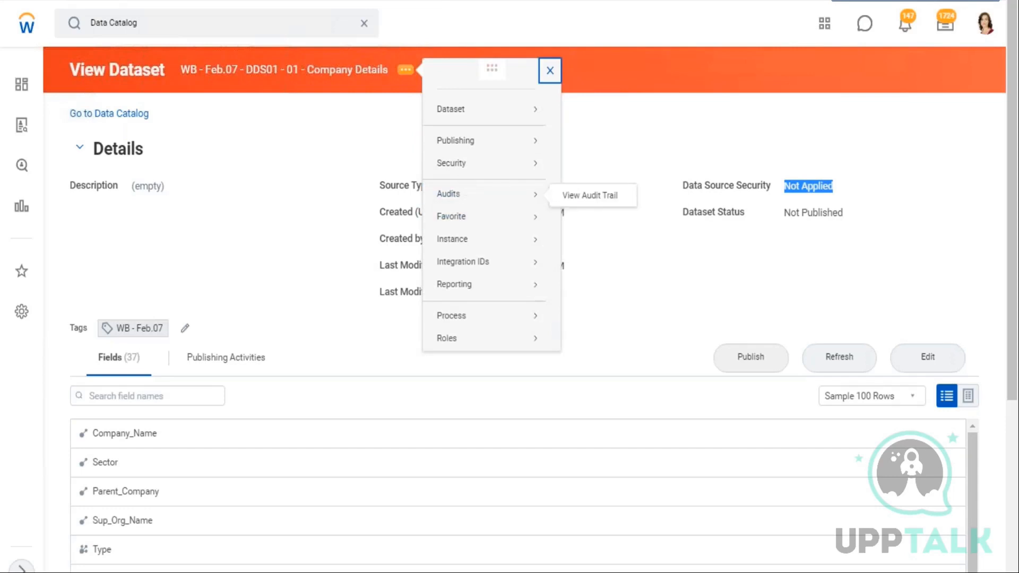
{"action": "mouse_move", "coordinate": [517, 166]}
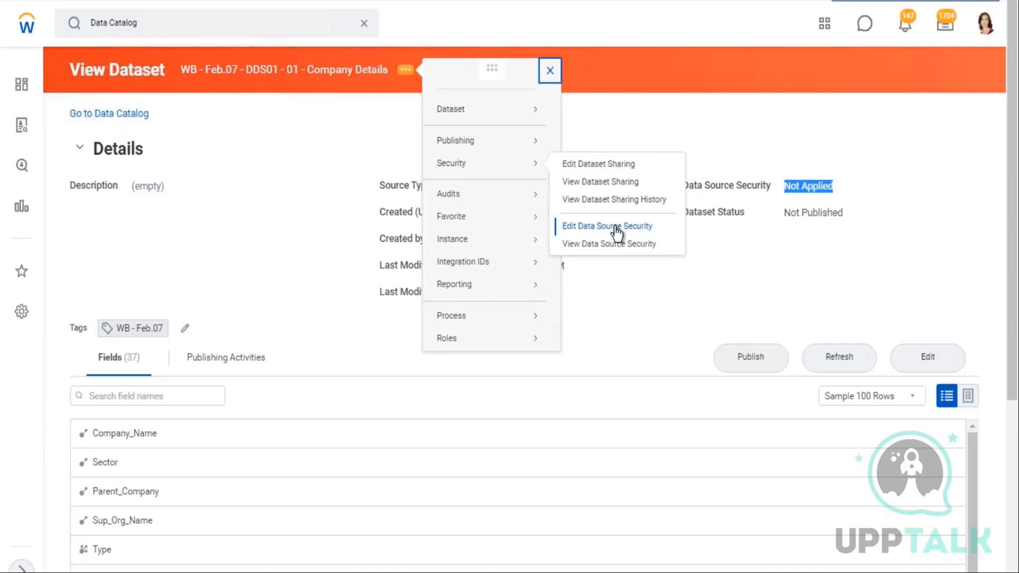
{"action": "left_click", "coordinate": [763, 225]}
{"action": "left_click_drag", "start_coordinate": [689, 213], "coordinate": [846, 220]}
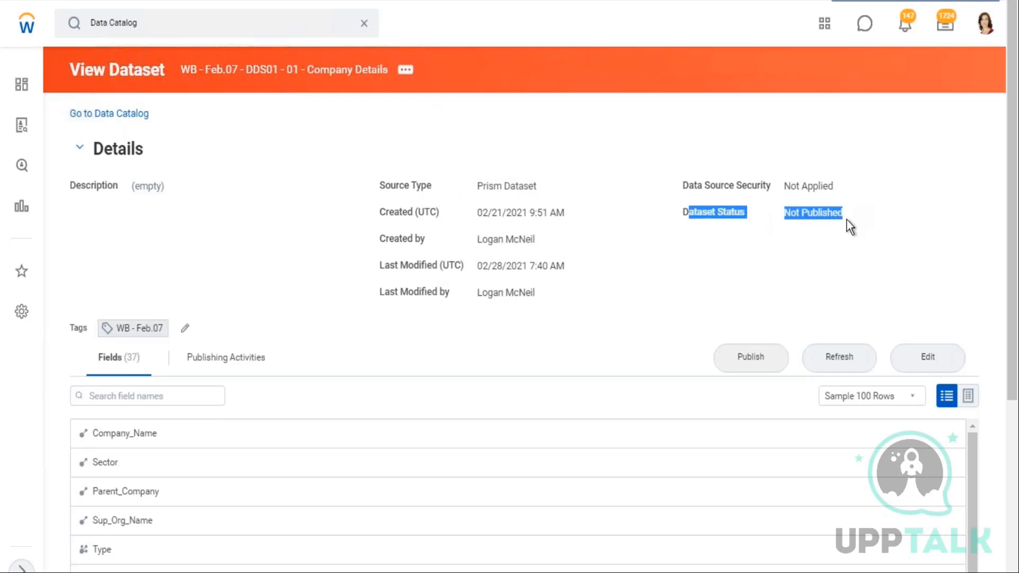
{"action": "left_click", "coordinate": [407, 71]}
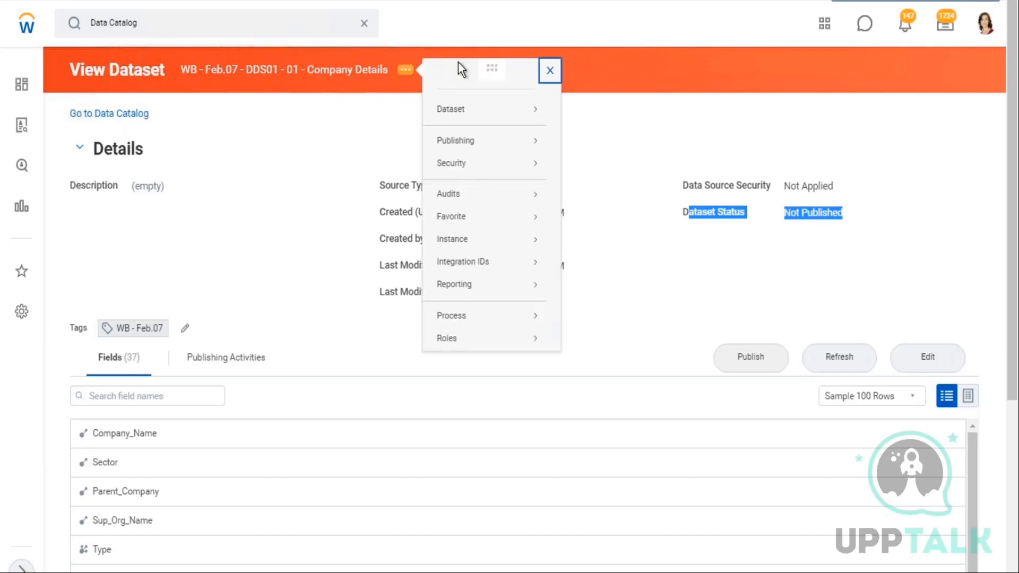
{"action": "mouse_move", "coordinate": [461, 165]}
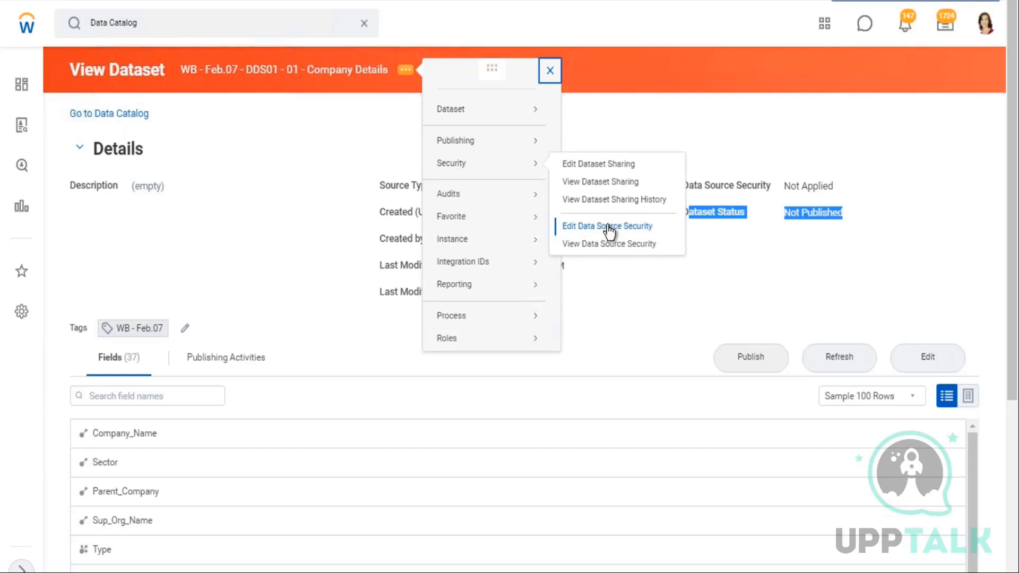
{"action": "left_click", "coordinate": [797, 228]}
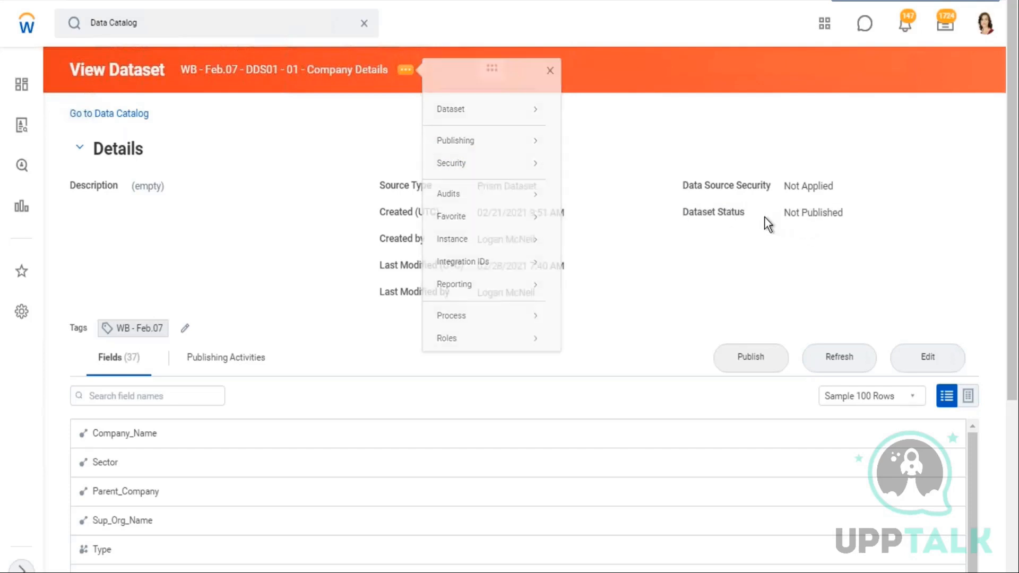
{"action": "left_click_drag", "start_coordinate": [709, 213], "coordinate": [746, 215]}
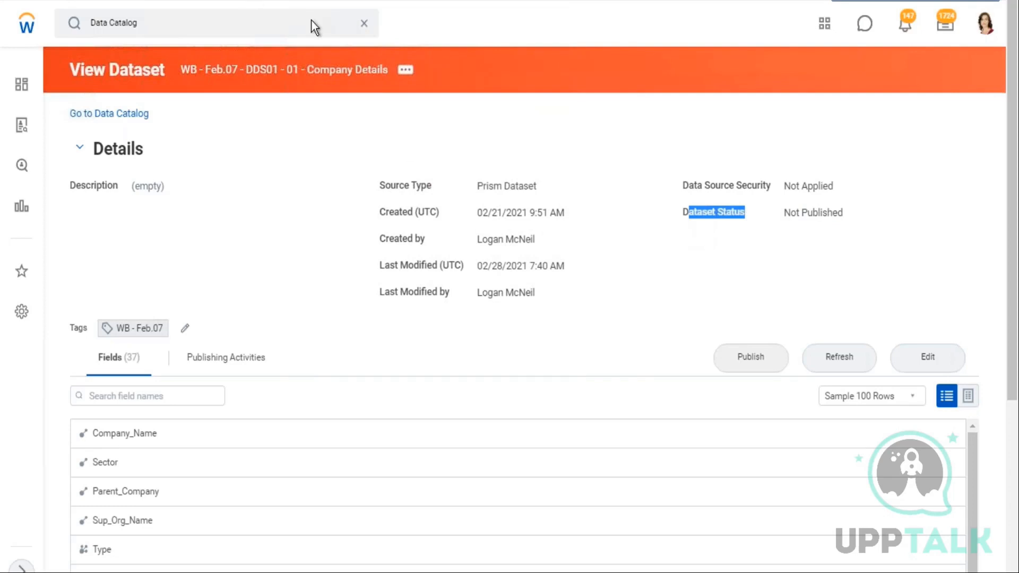
{"action": "left_click", "coordinate": [410, 71]}
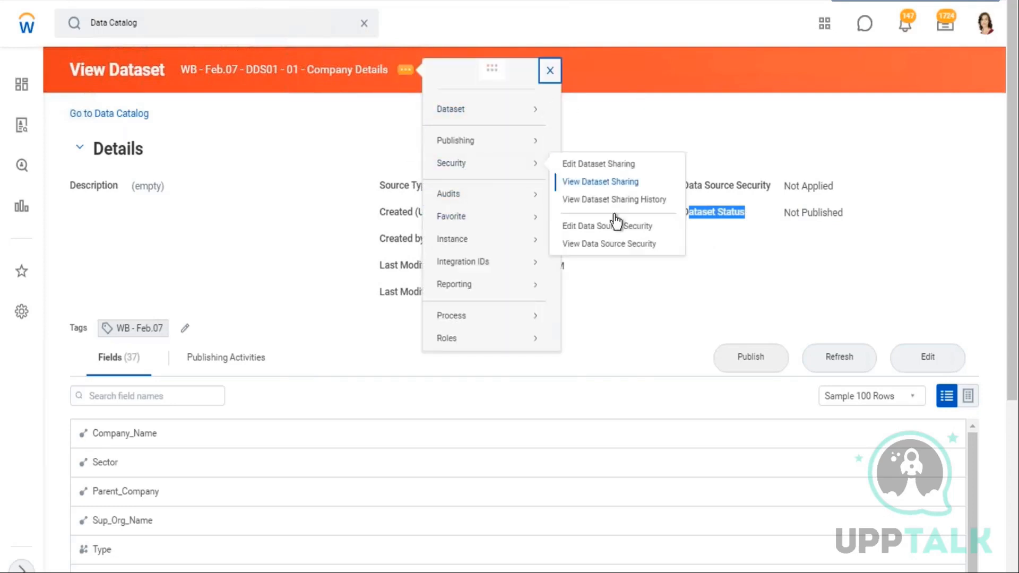
{"action": "left_click", "coordinate": [606, 228]}
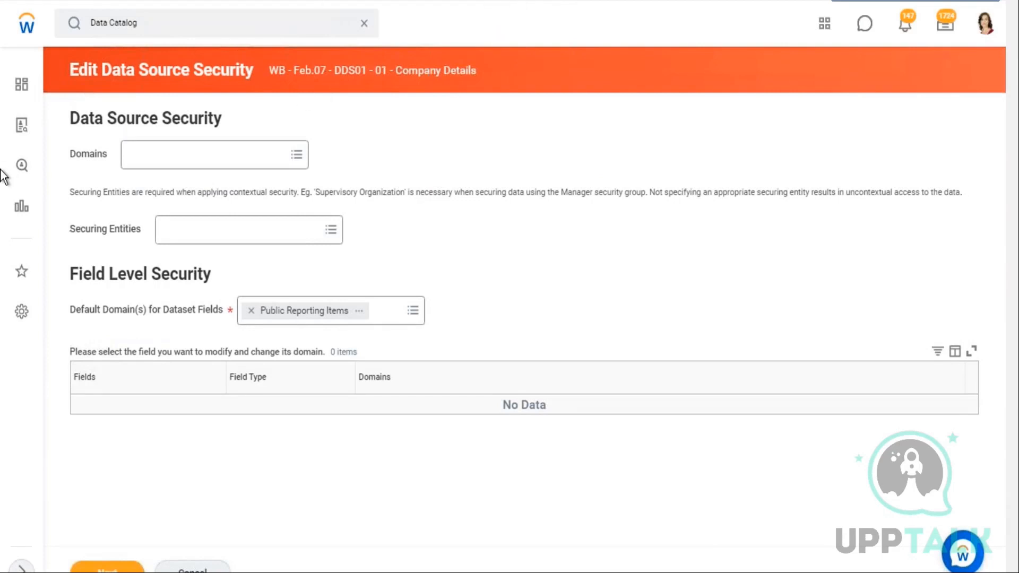
Search the data source security domains for custom domain and add Custom Domain 103
{"action": "key", "text": "alt+Tab"}
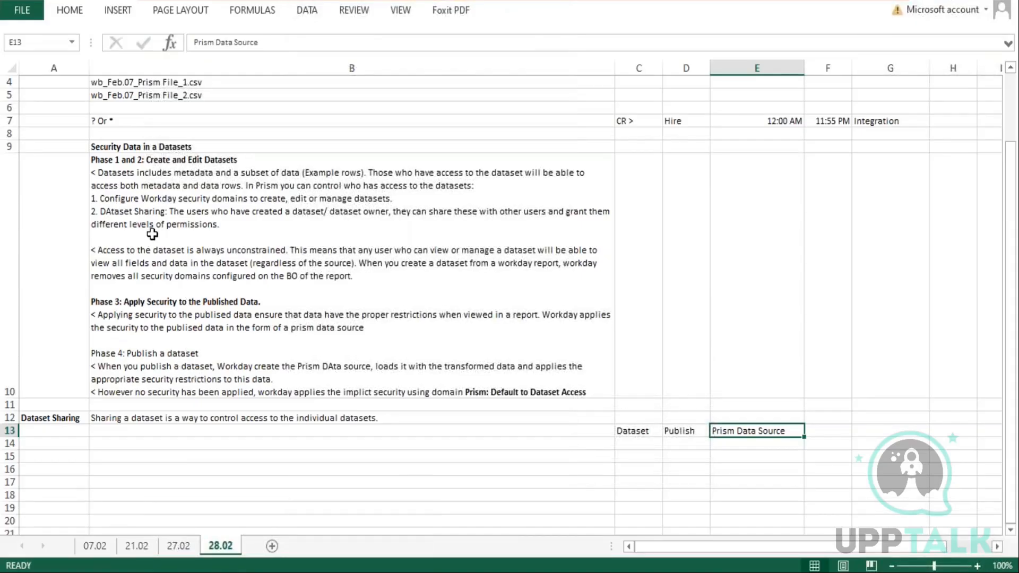
{"action": "scroll", "coordinate": [230, 257], "scroll_direction": "down", "scroll_amount": 1}
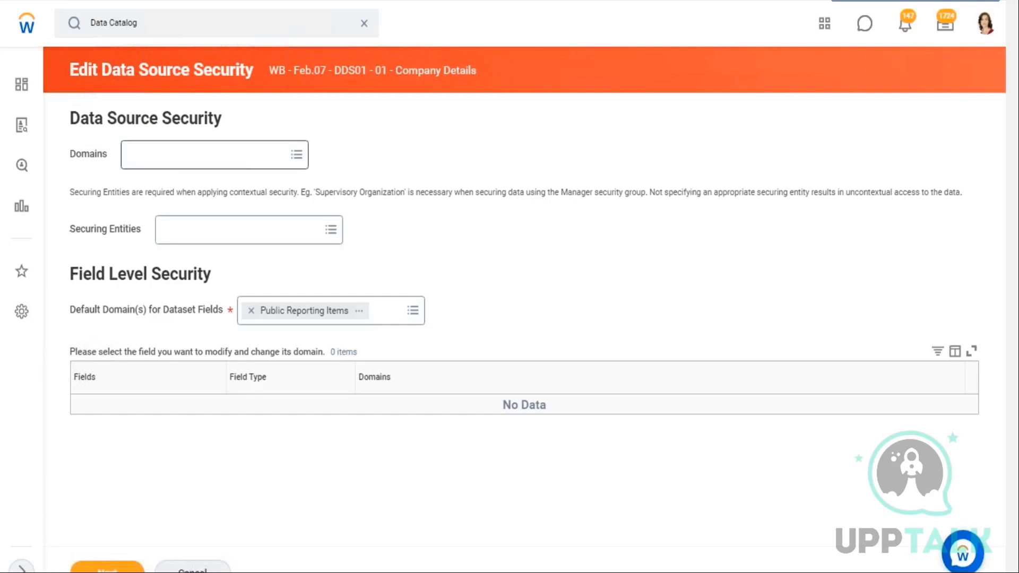
{"action": "left_click", "coordinate": [215, 154]}
{"action": "type", "text": "custom doa"}
{"action": "key", "text": "BackSpace"}
{"action": "type", "text": "main"}
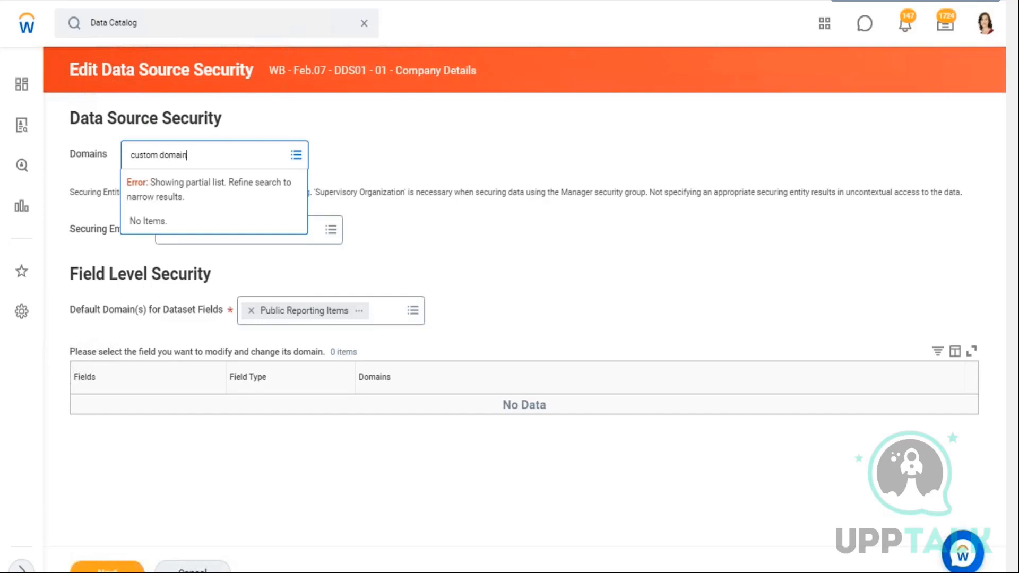
{"action": "key", "text": "Return"}
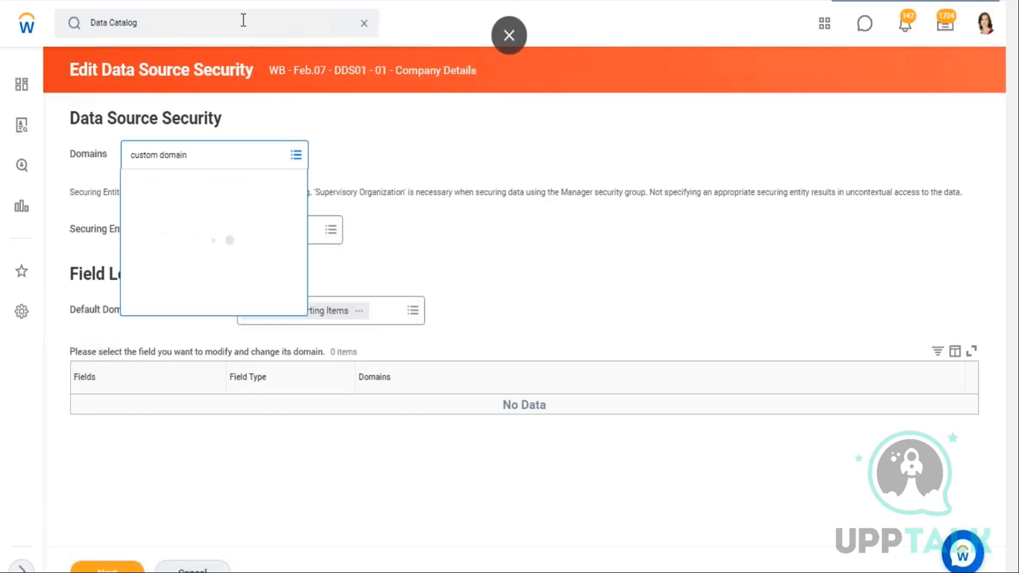
{"action": "scroll", "coordinate": [269, 282], "scroll_direction": "down", "scroll_amount": 2}
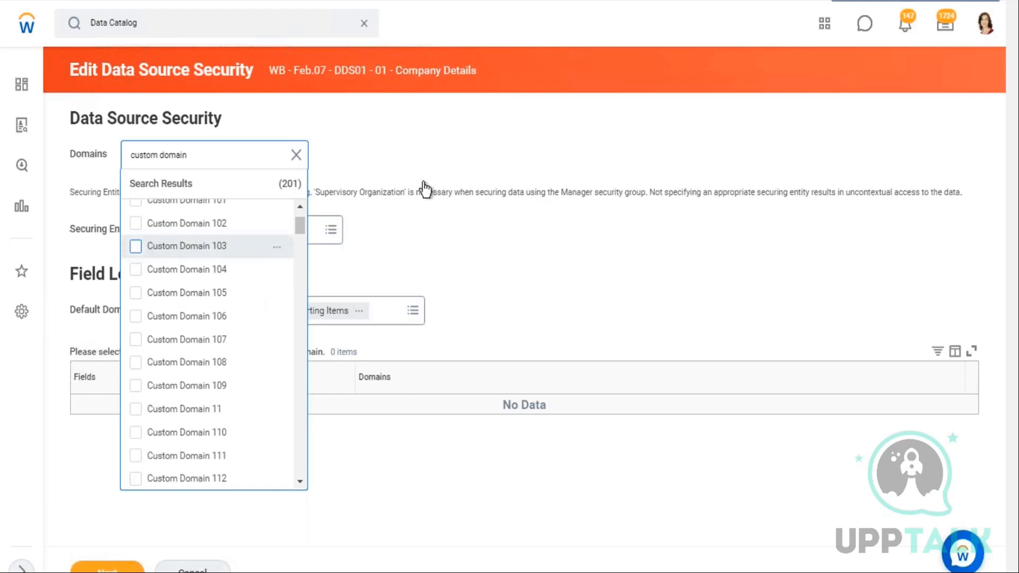
{"action": "left_click", "coordinate": [427, 163]}
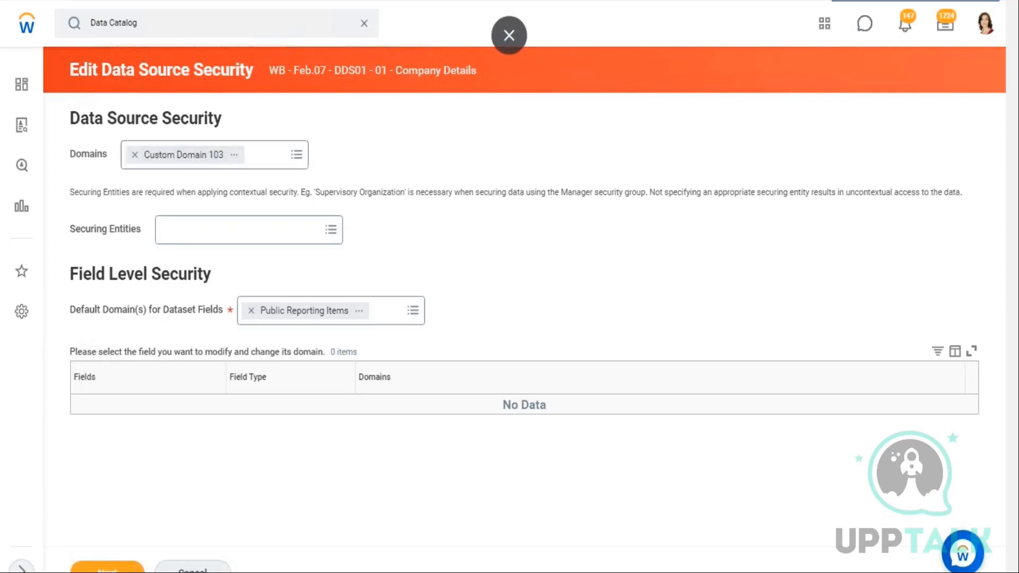
Enter Security Group in cell C24 of the notes sheet
{"action": "left_click", "coordinate": [957, 1]}
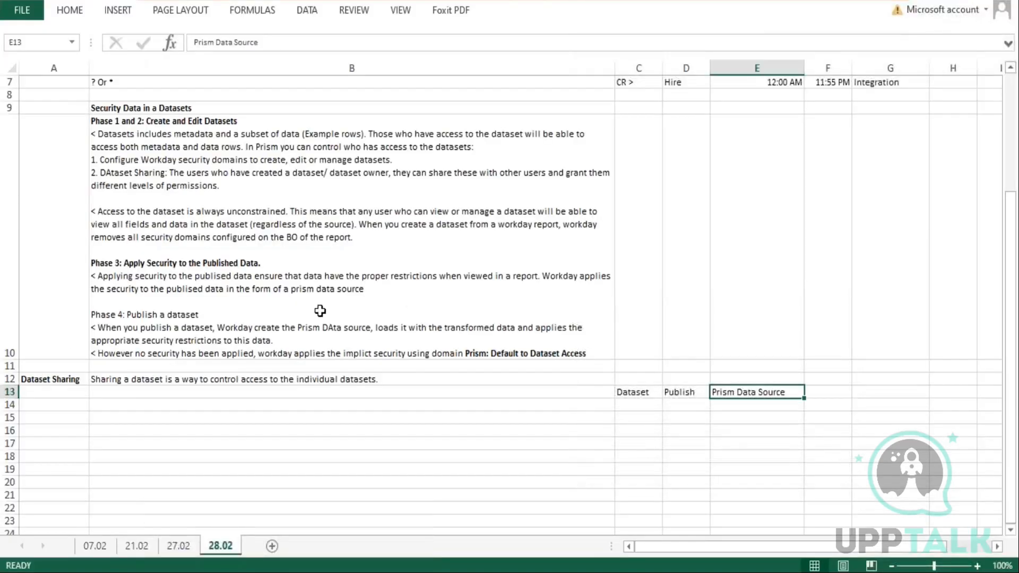
{"action": "scroll", "coordinate": [774, 359], "scroll_direction": "down", "scroll_amount": 2}
{"action": "left_click", "coordinate": [681, 221]}
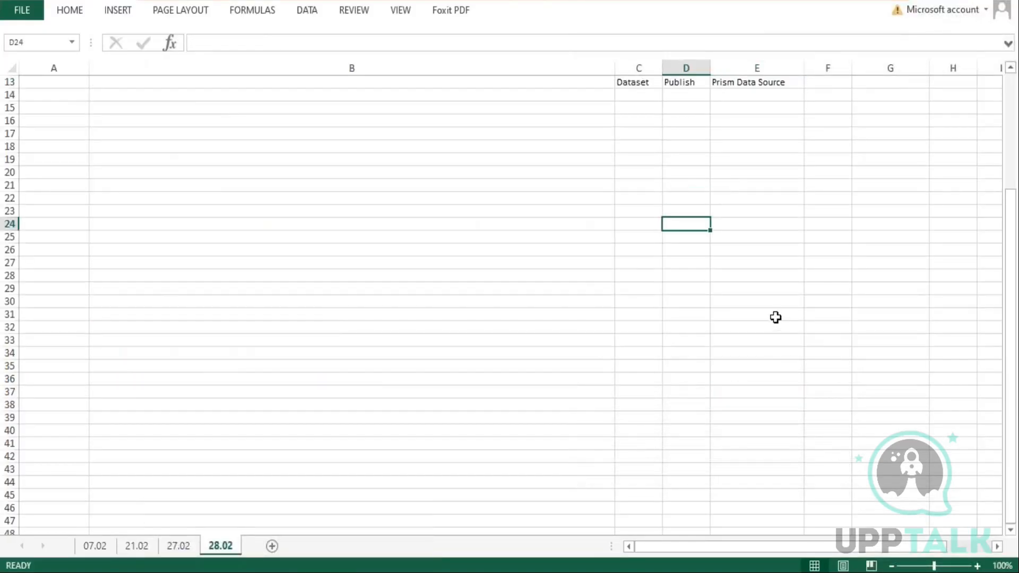
{"action": "left_click", "coordinate": [645, 221]}
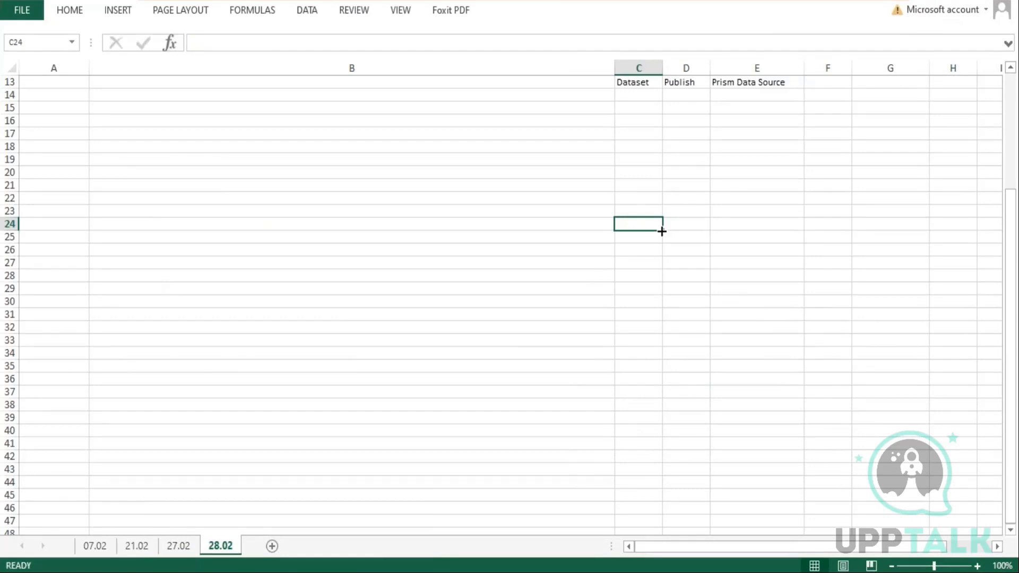
{"action": "type", "text": "Security"}
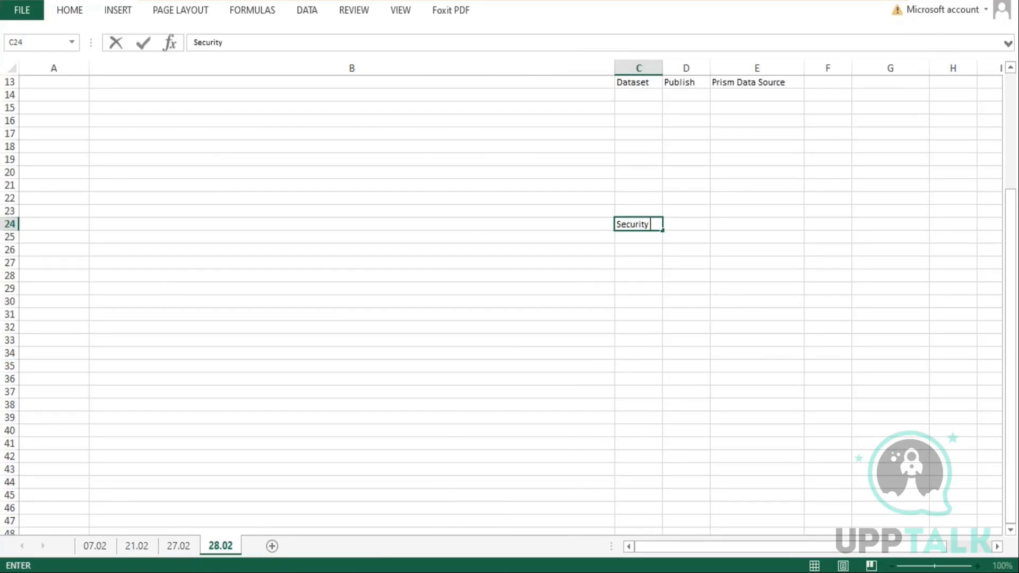
{"action": "type", "text": " Group"}
{"action": "key", "text": "Return"}
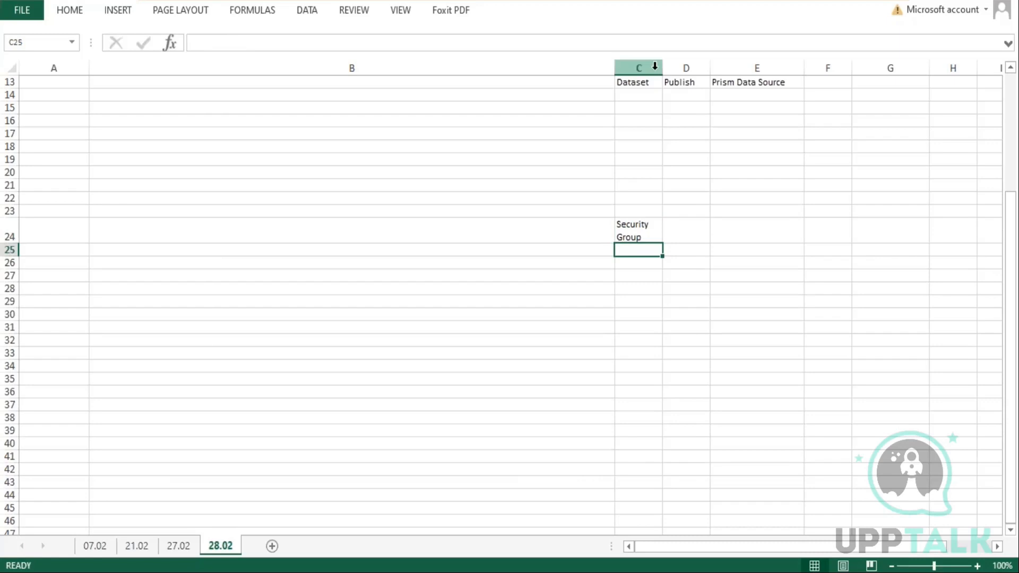
Widen column C so the Security Group label fits on one line
{"action": "left_click_drag", "start_coordinate": [662, 68], "coordinate": [698, 80]}
{"action": "left_click_drag", "start_coordinate": [11, 242], "coordinate": [10, 231]}
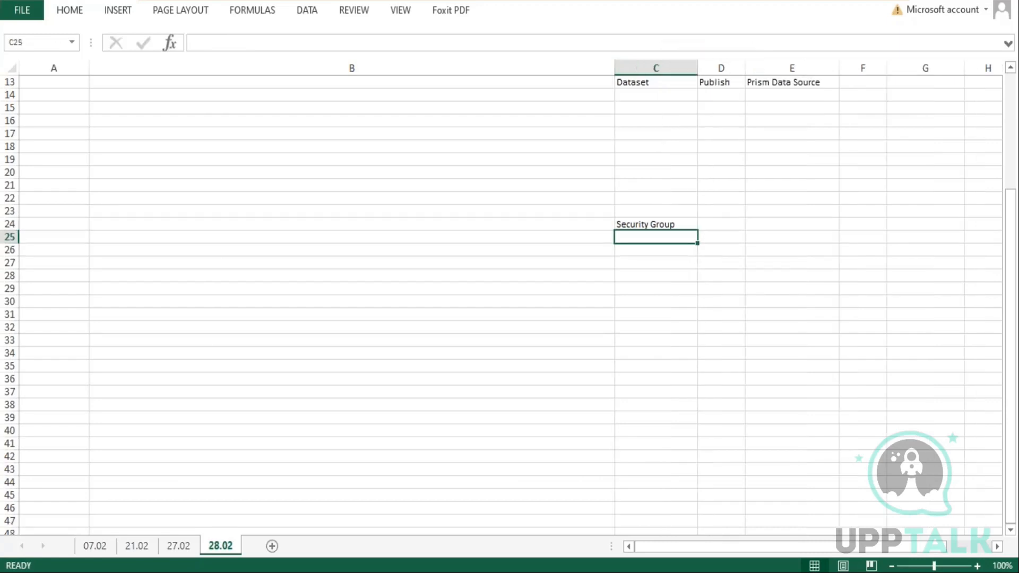
{"action": "double_click", "coordinate": [699, 68]}
{"action": "left_click", "coordinate": [700, 67]}
{"action": "left_click", "coordinate": [636, 236]}
{"action": "left_click_drag", "start_coordinate": [678, 66], "coordinate": [715, 66]}
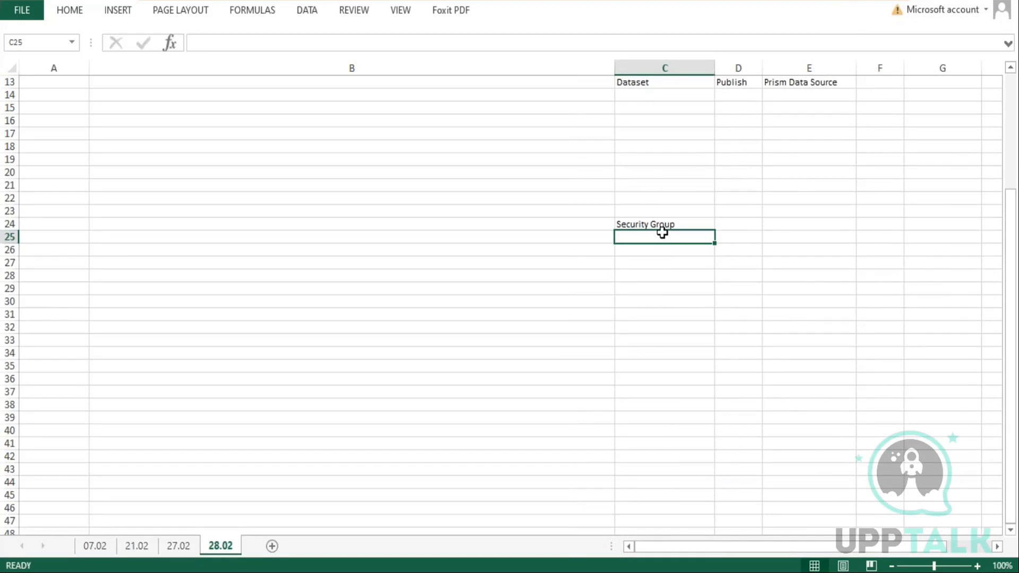
Enter Group of user > Same axs in cell C25
{"action": "type", "text": "Group"}
{"action": "type", "text": "f user"}
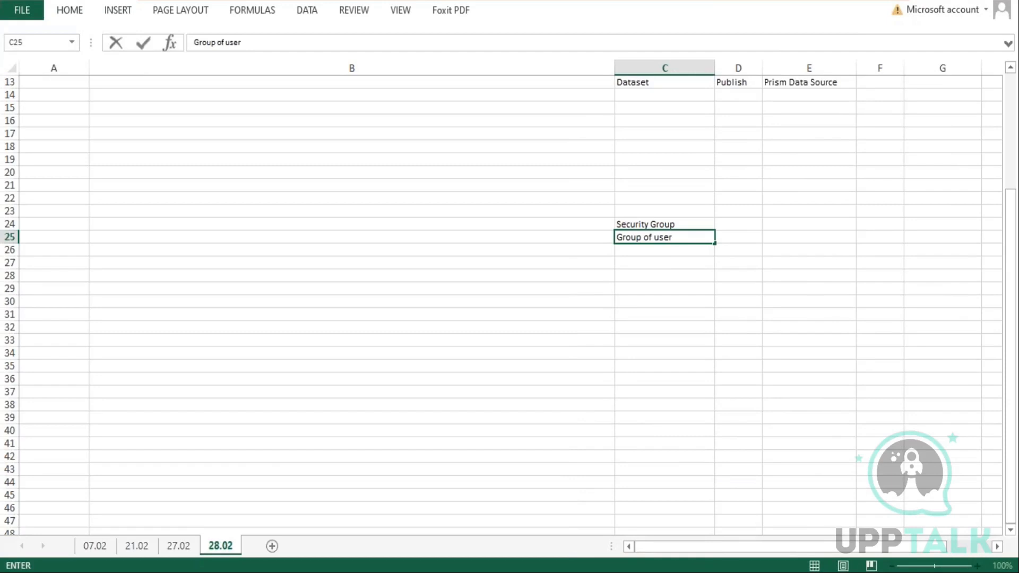
{"action": "type", "text": " > Same acc"}
{"action": "key", "text": "BackSpace"}
{"action": "key", "text": "BackSpace"}
{"action": "type", "text": "xs"}
{"action": "key", "text": "Return"}
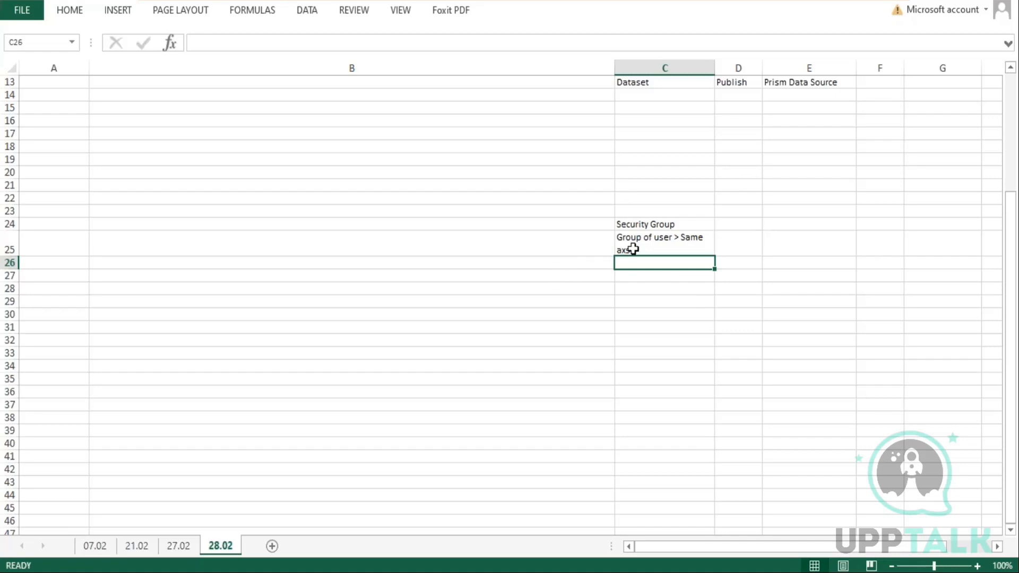
Enter "Domains > Securable Items" in the Prism Data Source cell beside Security Group in row 24
{"action": "left_click", "coordinate": [659, 239]}
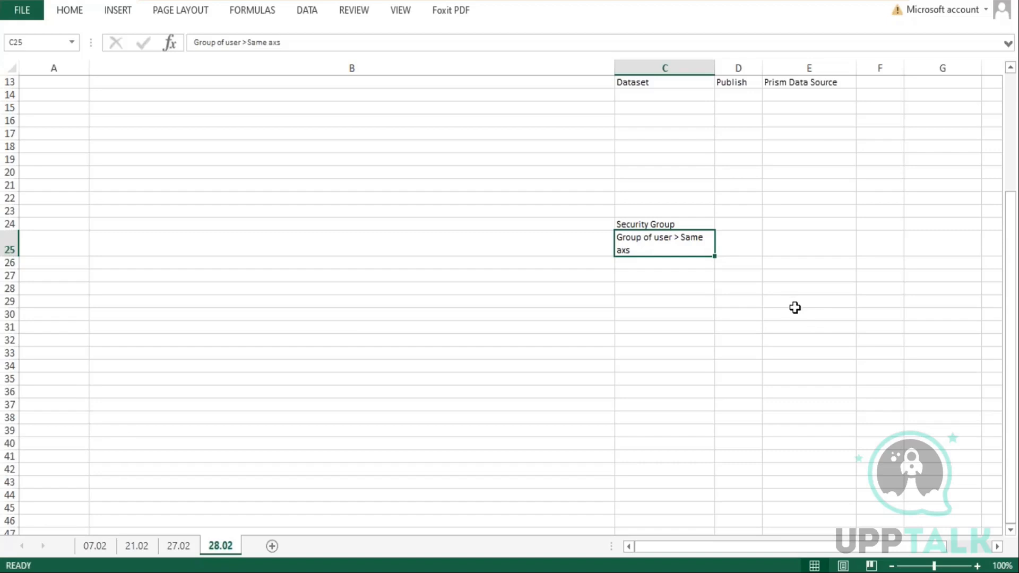
{"action": "left_click", "coordinate": [781, 227]}
{"action": "type", "text": "Domains"}
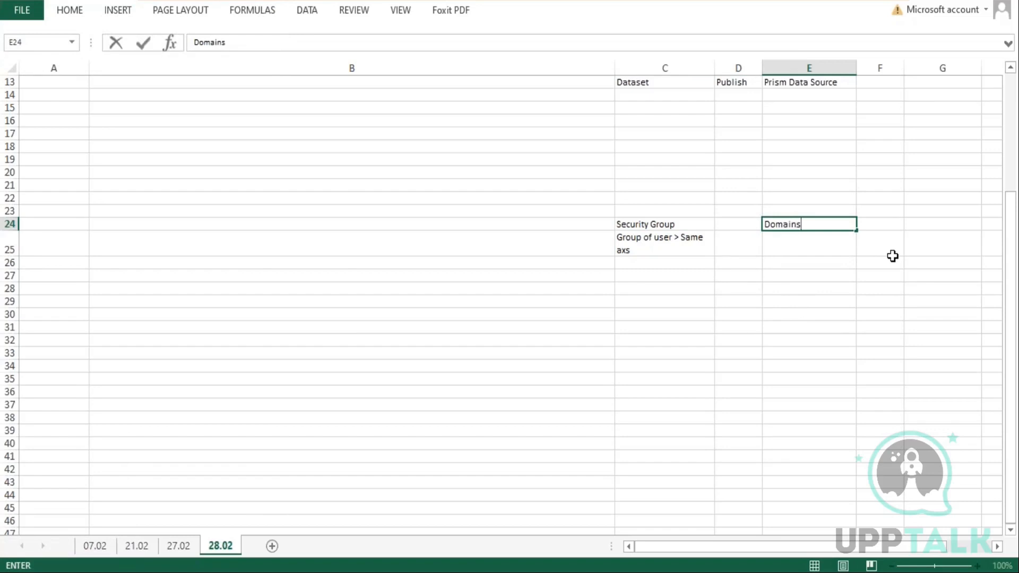
{"action": "key", "text": "ctrl+Return"}
{"action": "key", "text": "Return"}
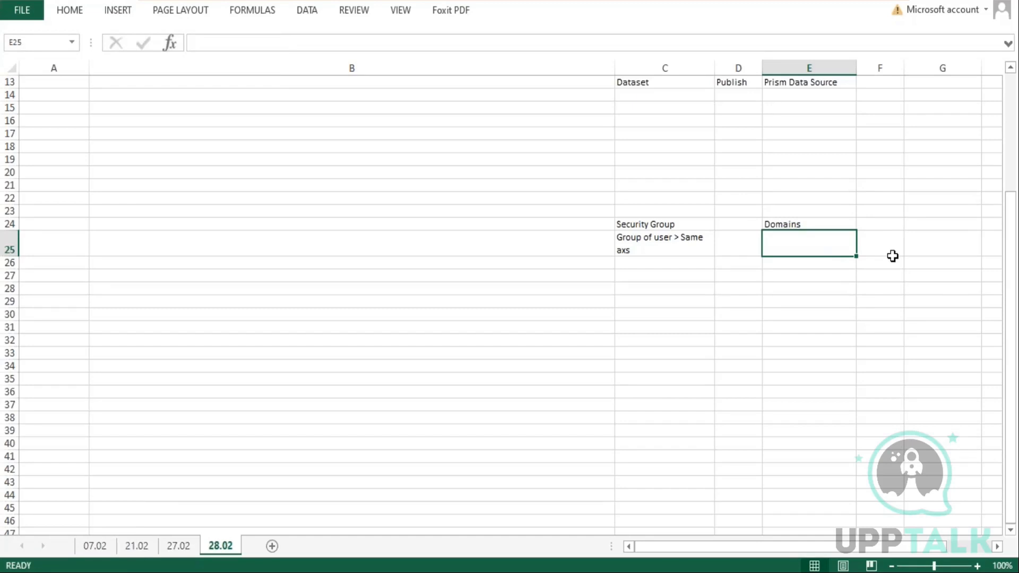
{"action": "double_click", "coordinate": [841, 224]}
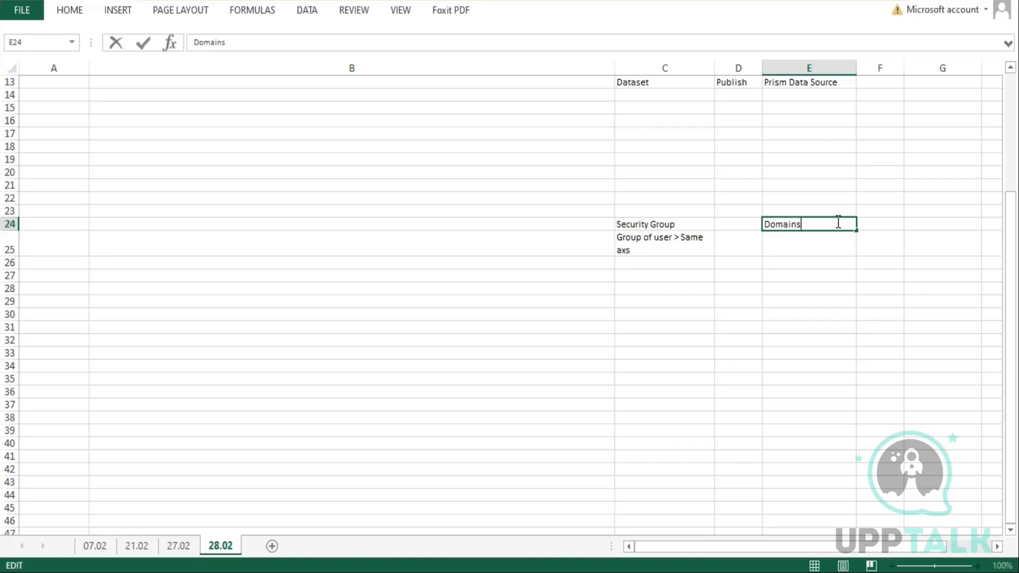
{"action": "type", "text": "> Securable Items"}
{"action": "key", "text": "Return"}
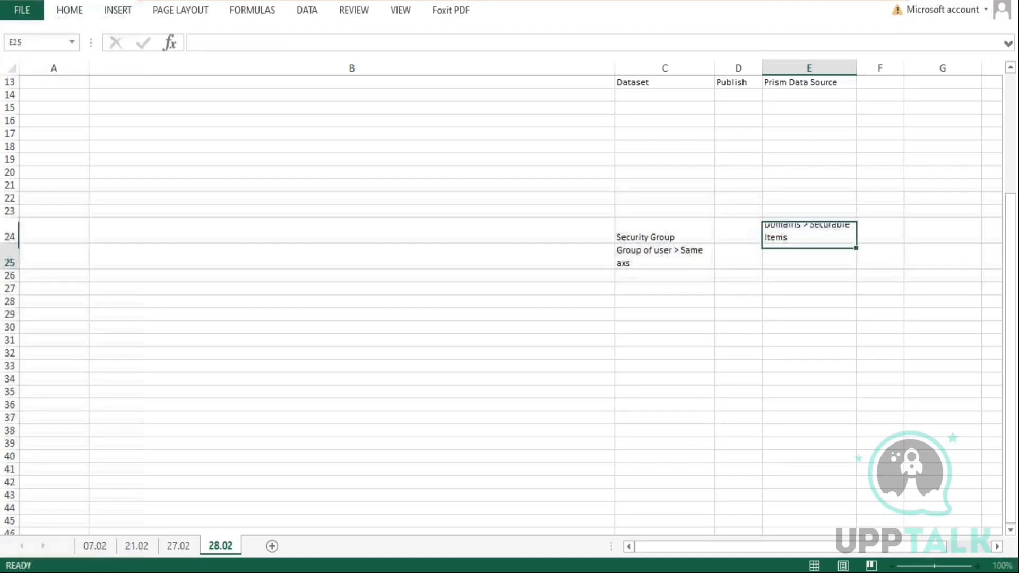
Widen the Dataset and Prism Data Source columns and shrink rows 24–25 so their text fits on one line
{"action": "left_click_drag", "start_coordinate": [856, 67], "coordinate": [889, 67]}
{"action": "left_click_drag", "start_coordinate": [715, 68], "coordinate": [737, 69]}
{"action": "left_click_drag", "start_coordinate": [10, 269], "coordinate": [9, 256]}
{"action": "double_click", "coordinate": [898, 237]}
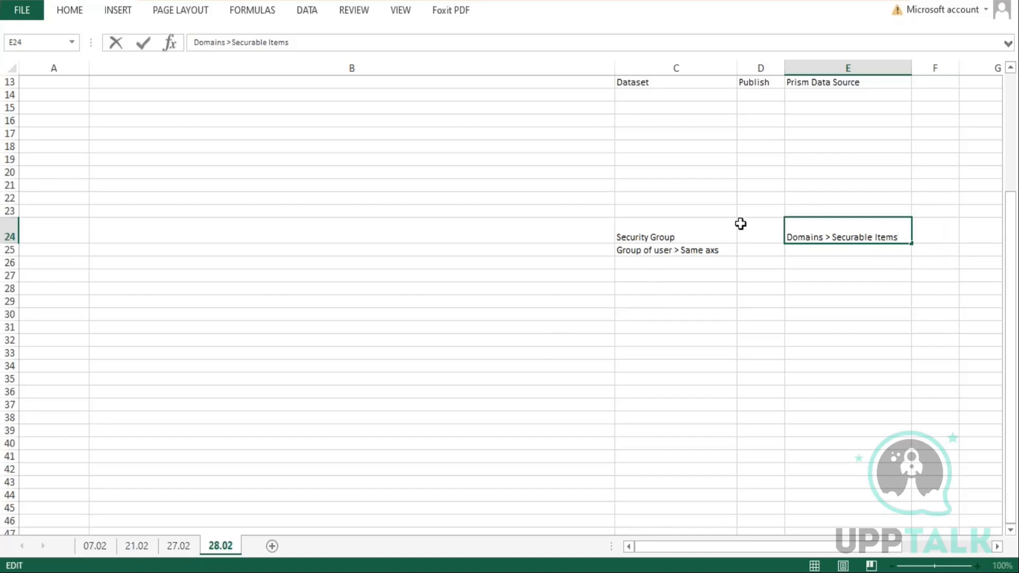
{"action": "left_click", "coordinate": [725, 232]}
{"action": "left_click", "coordinate": [898, 225]}
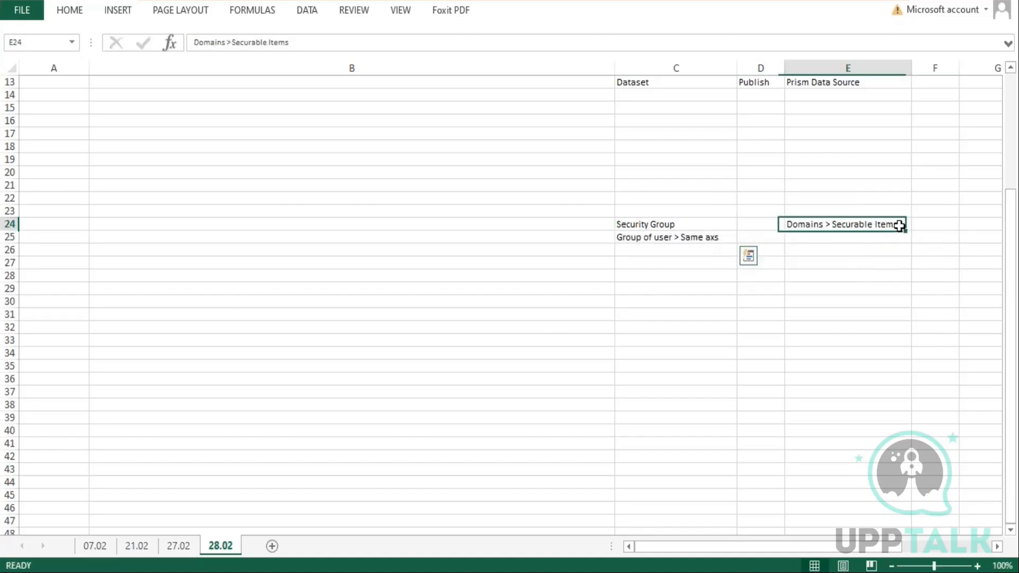
{"action": "left_click", "coordinate": [852, 236]}
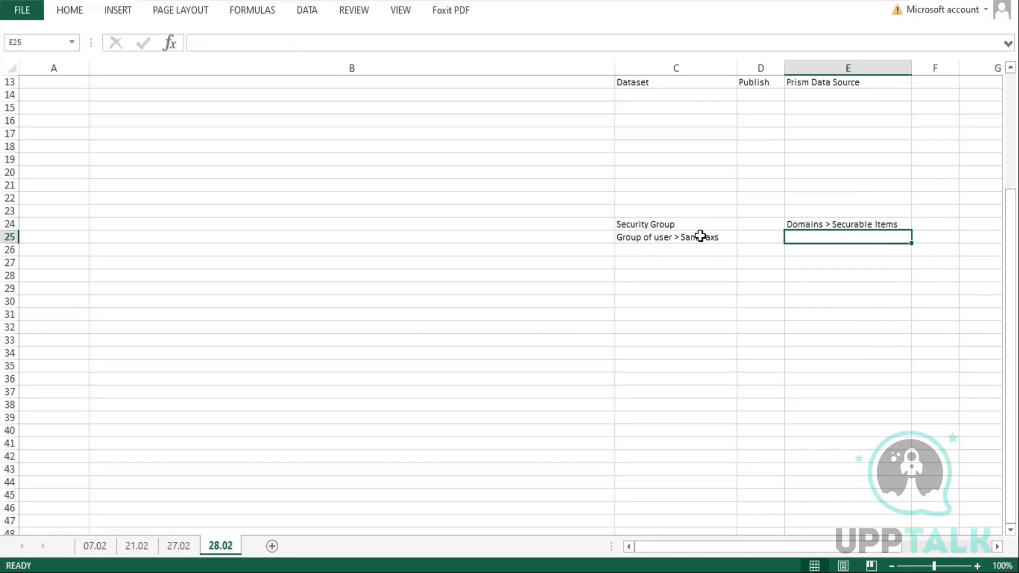
Enter "ABC" in the Dataset column at row 27 and a person's name in the cell below it
{"action": "left_click", "coordinate": [656, 222]}
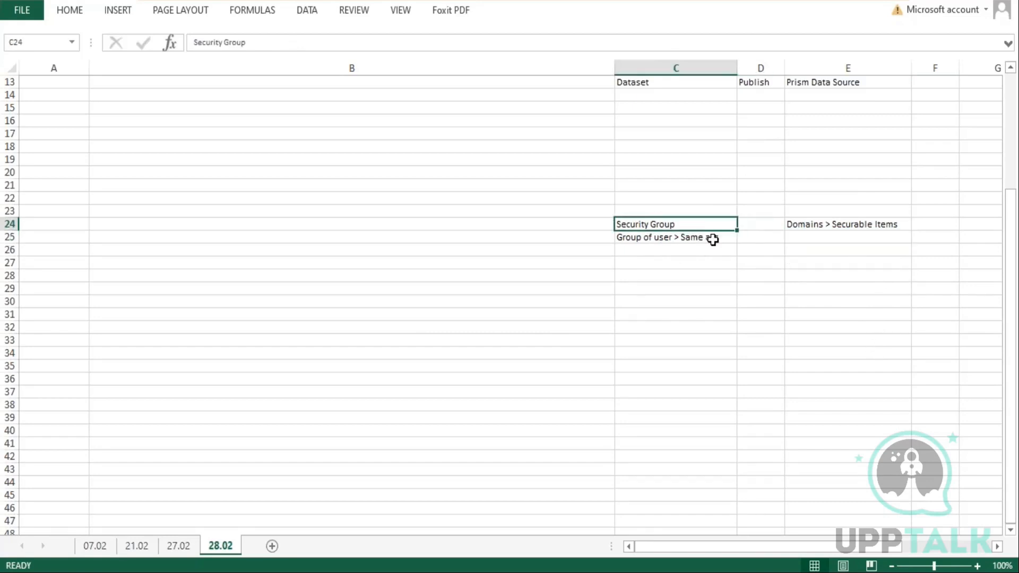
{"action": "left_click", "coordinate": [672, 237]}
{"action": "left_click", "coordinate": [682, 258]}
{"action": "type", "text": "ABC"}
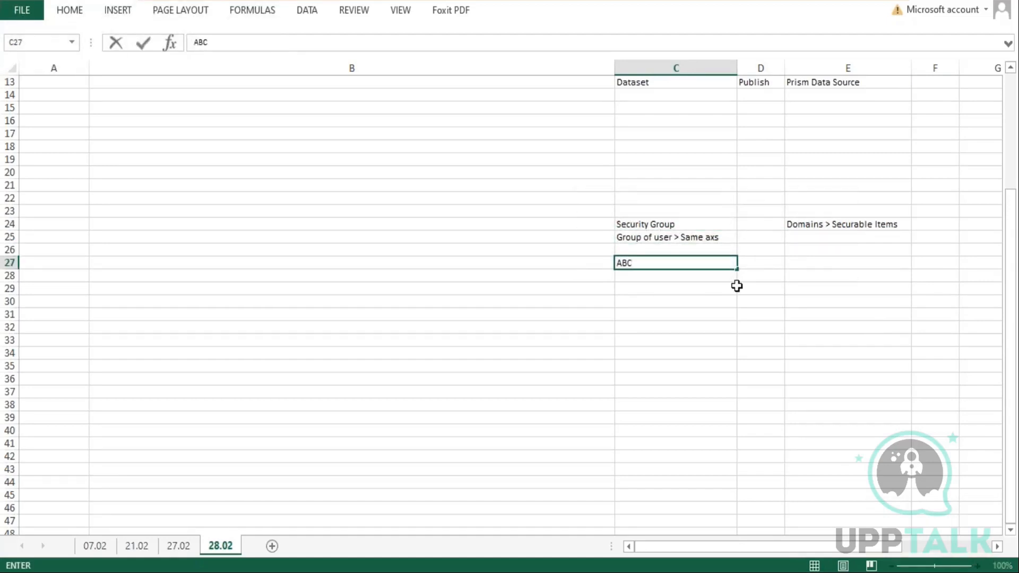
{"action": "key", "text": "Return"}
{"action": "type", "text": "Em"}
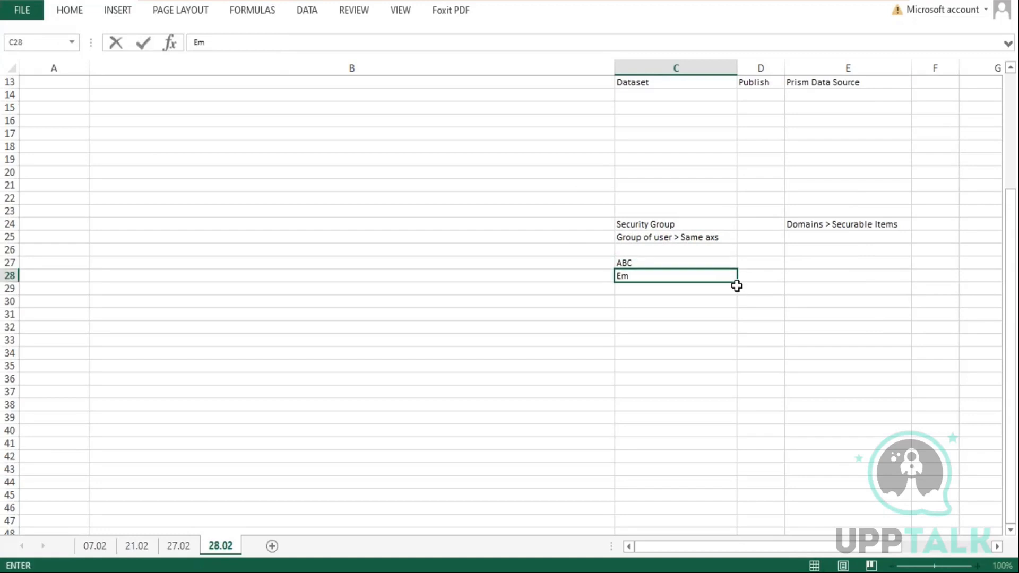
{"action": "left_click", "coordinate": [738, 287]}
{"action": "left_click", "coordinate": [761, 275]}
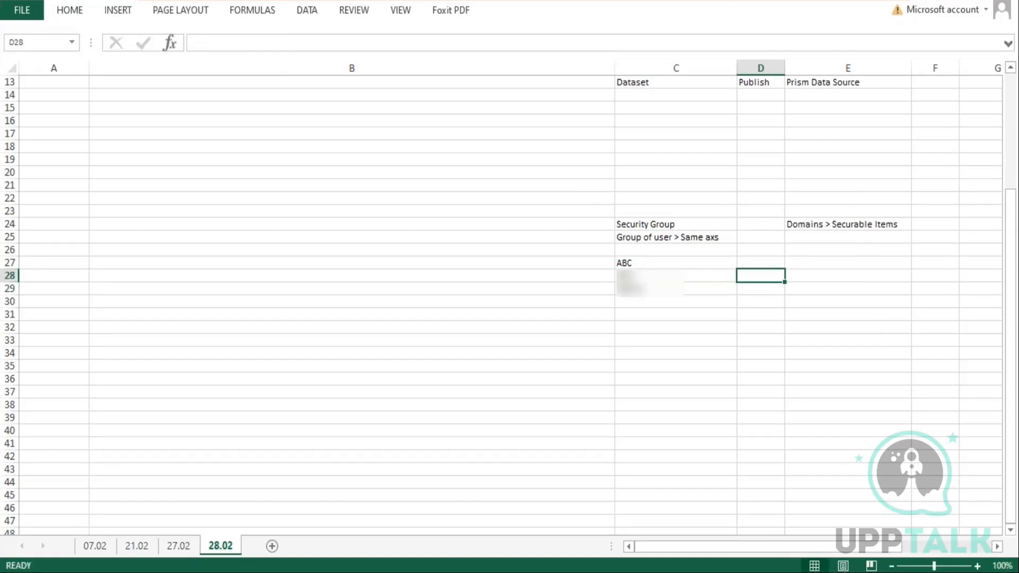
Enter "Create Sup Org" in the Prism Data Source cell of row 28 and "Domain CSO" in row 27 above it
{"action": "left_click", "coordinate": [848, 276]}
{"action": "type", "text": "Create Sup Org"}
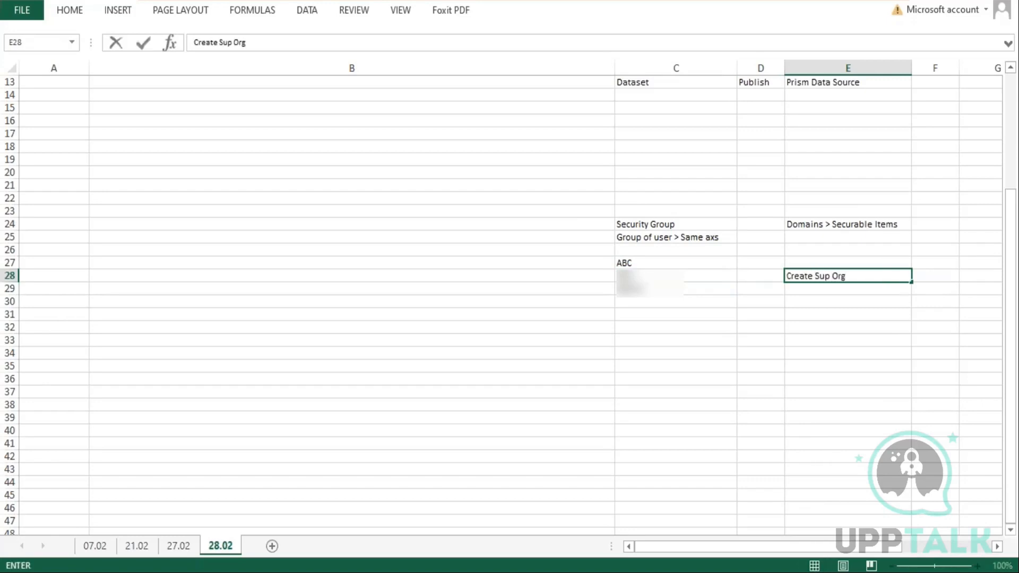
{"action": "key", "text": "Up"}
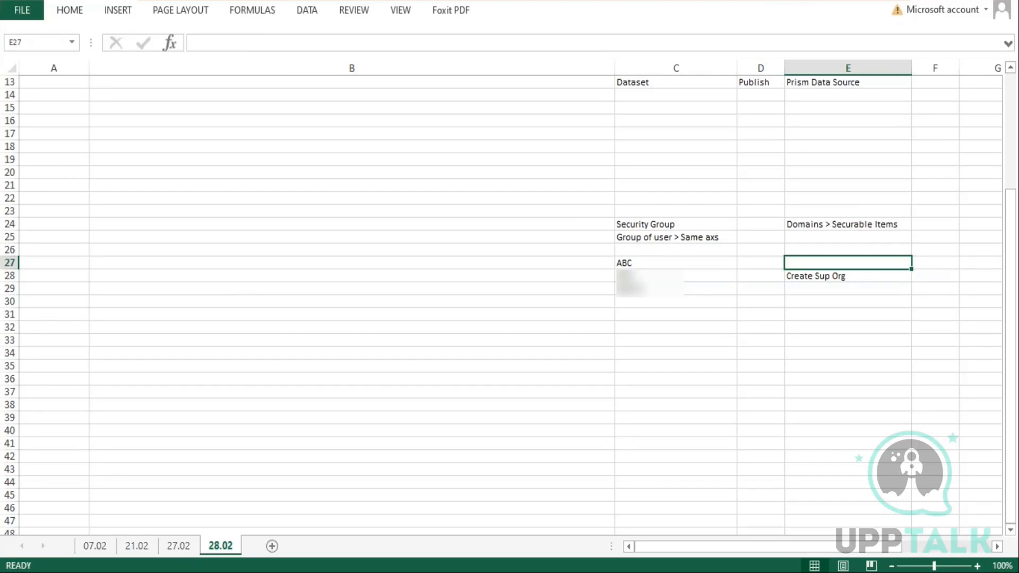
{"action": "type", "text": "Domain"}
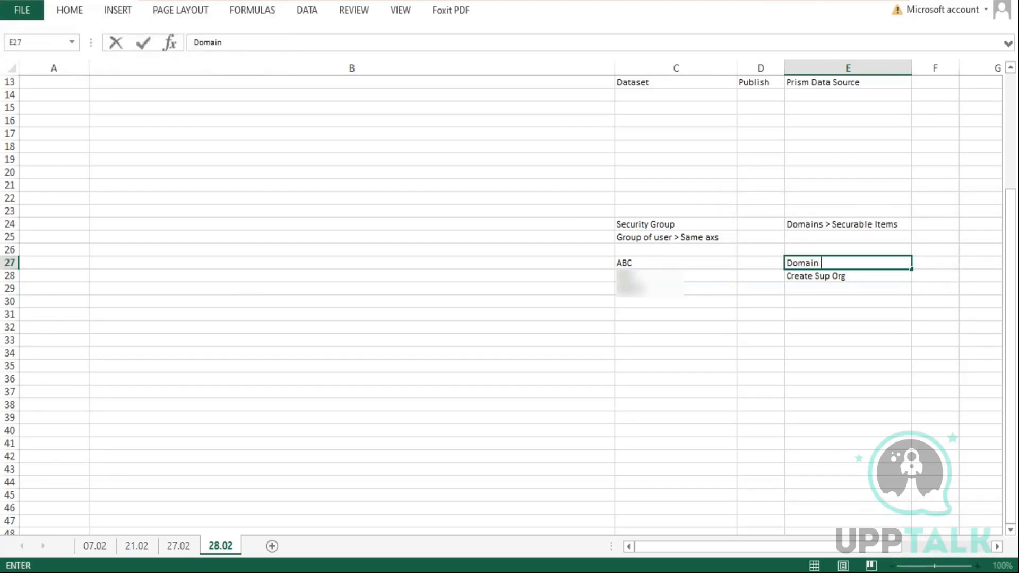
{"action": "type", "text": " CSO"}
{"action": "key", "text": "Left"}
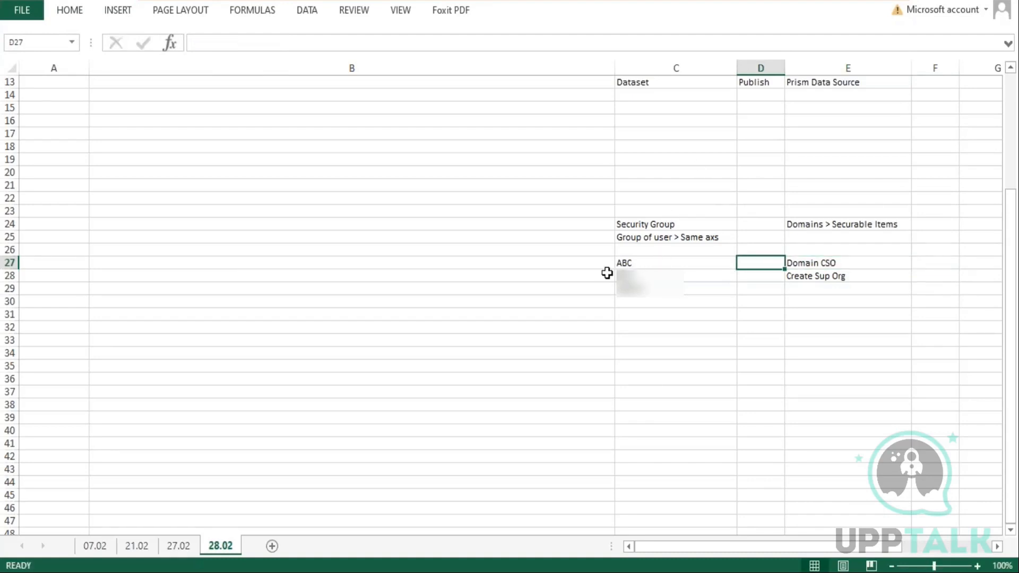
Enter "Domain Security Policy Permissions" under Publish for row 27, then widen the Publish column and shorten row 27
{"action": "left_click", "coordinate": [631, 264]}
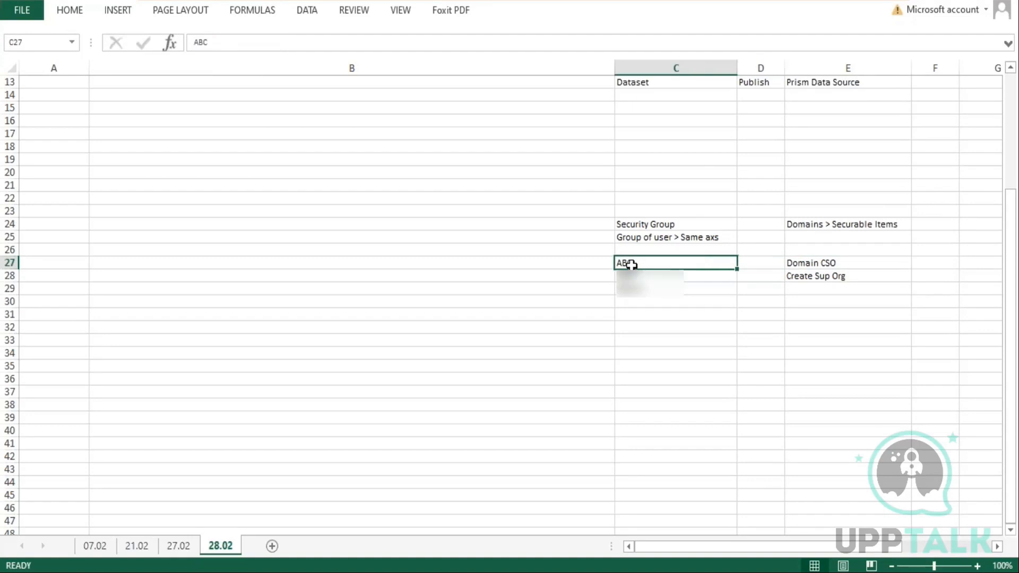
{"action": "left_click", "coordinate": [826, 265]}
{"action": "left_click", "coordinate": [751, 263]}
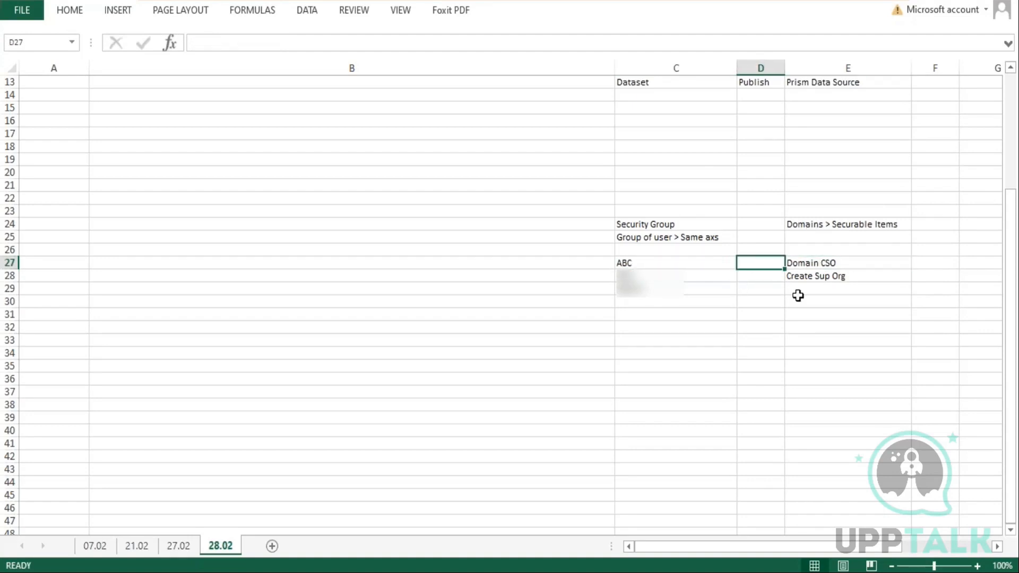
{"action": "type", "text": "Dom"}
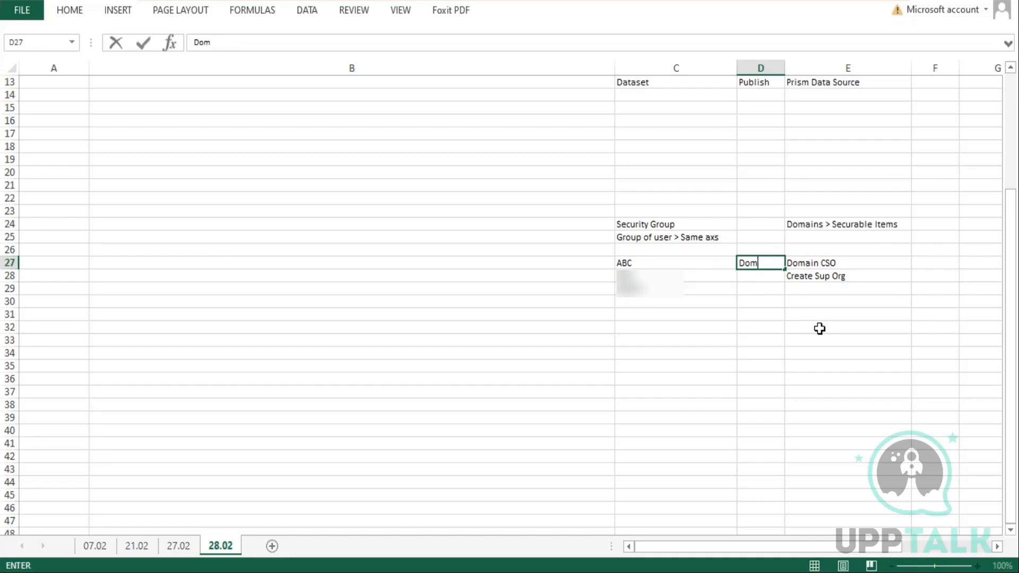
{"action": "type", "text": "ain Secu"}
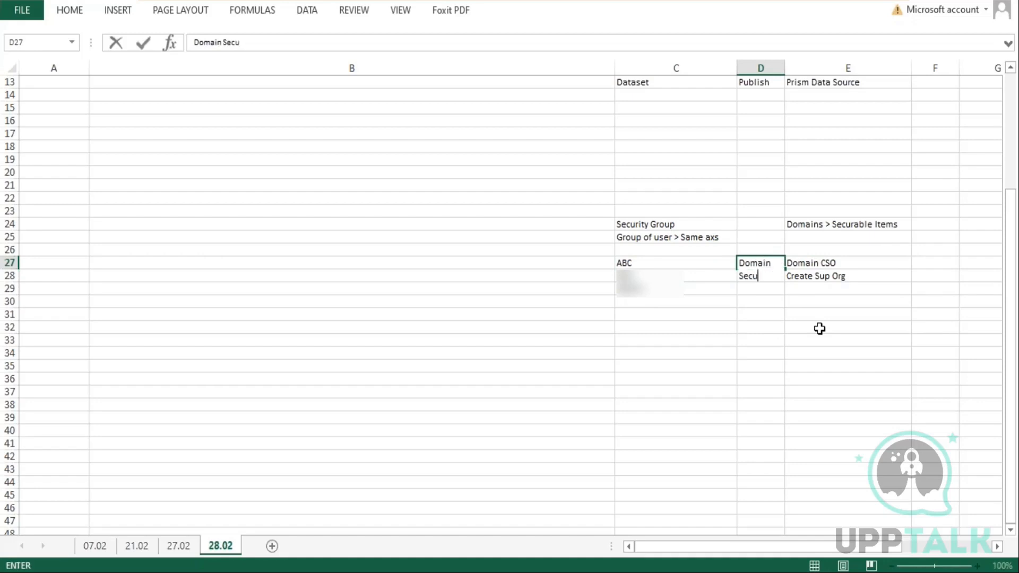
{"action": "type", "text": "rity Policy Permissions"}
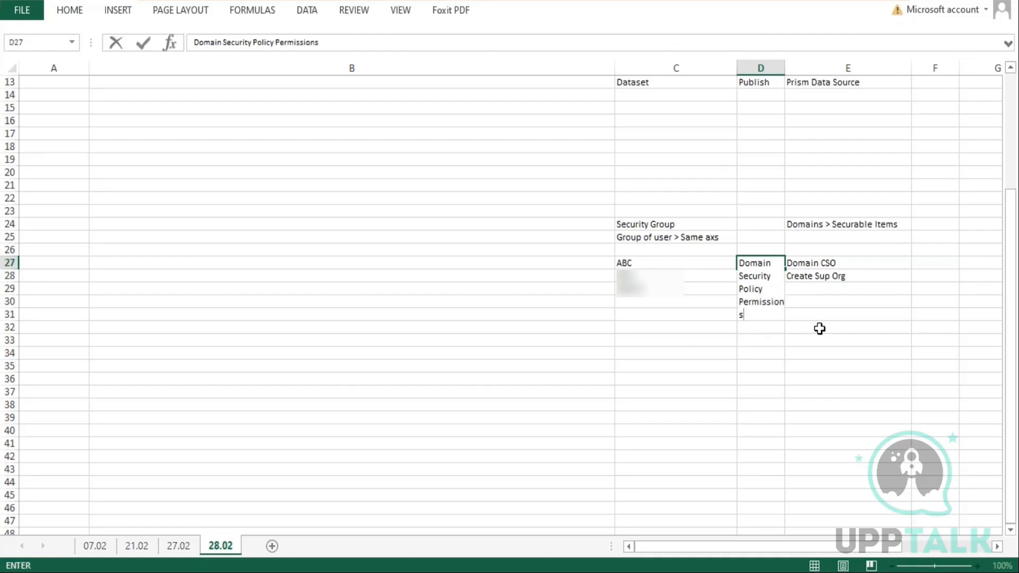
{"action": "key", "text": "Return"}
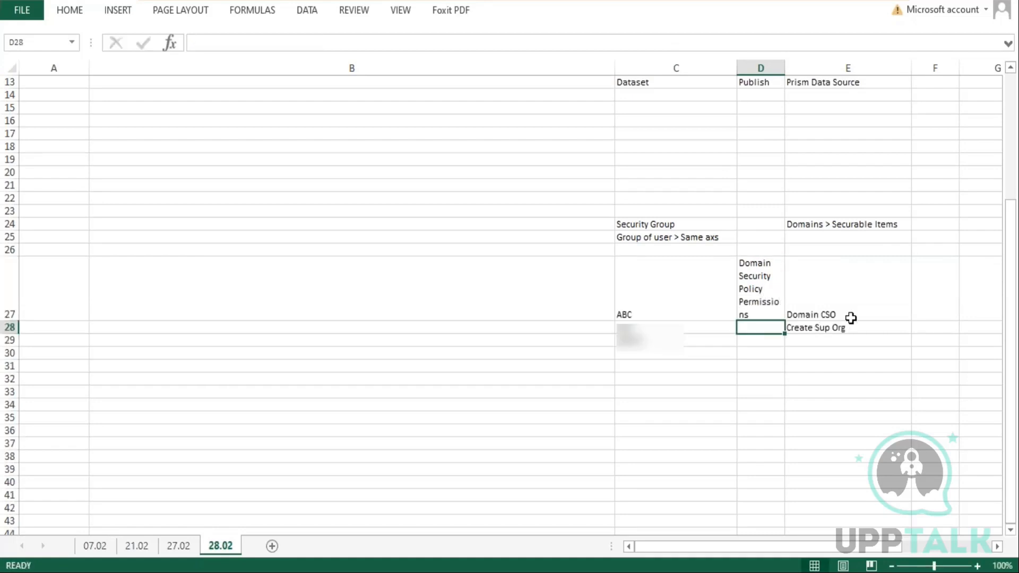
{"action": "left_click_drag", "start_coordinate": [783, 71], "coordinate": [844, 69]}
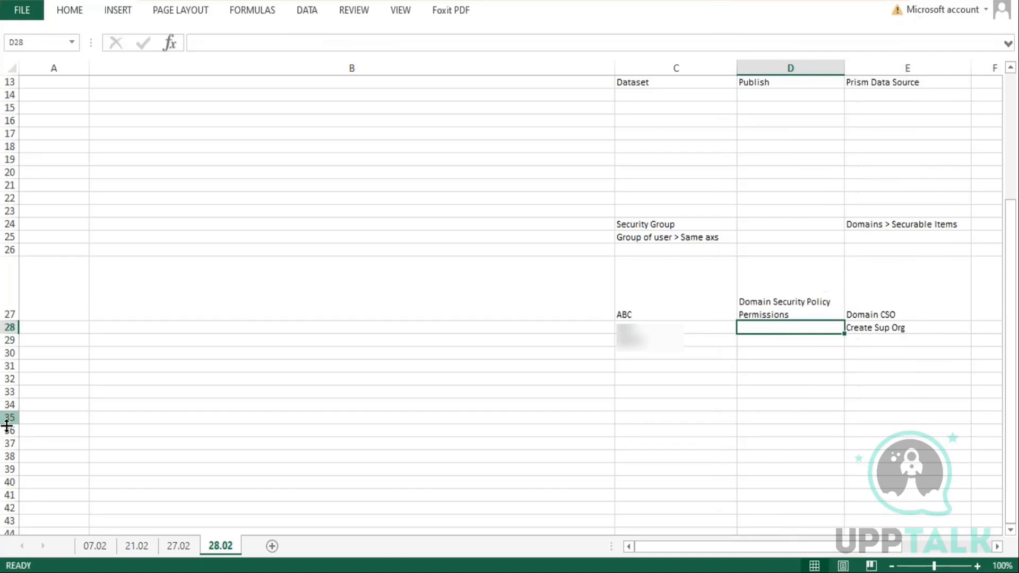
{"action": "left_click_drag", "start_coordinate": [9, 322], "coordinate": [9, 283]}
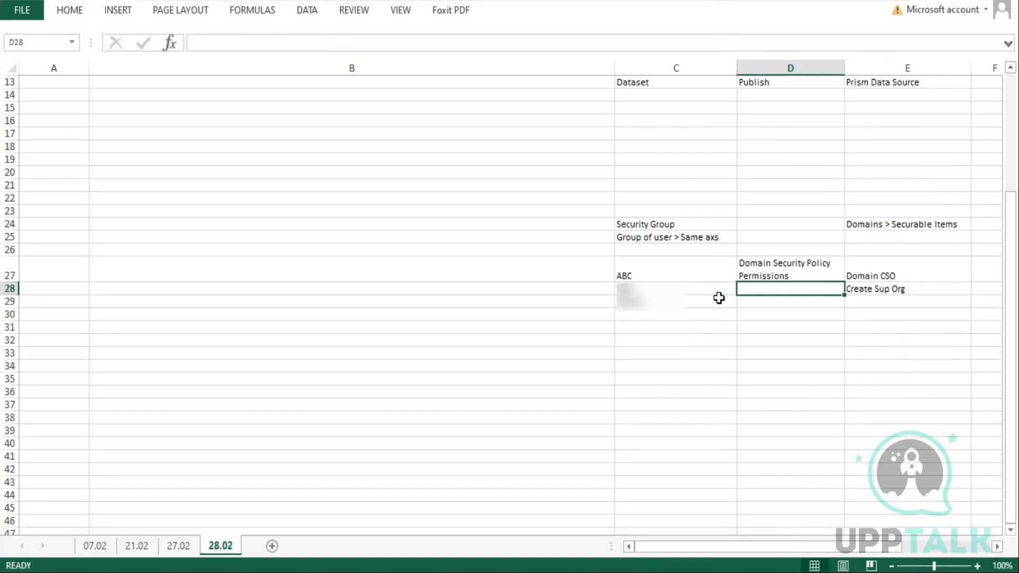
Review the ABC dataset entries and their Domain CSO and Create Sup Org data source notes
{"action": "double_click", "coordinate": [644, 272]}
{"action": "left_click_drag", "start_coordinate": [643, 273], "coordinate": [613, 272]}
{"action": "left_click", "coordinate": [641, 274]}
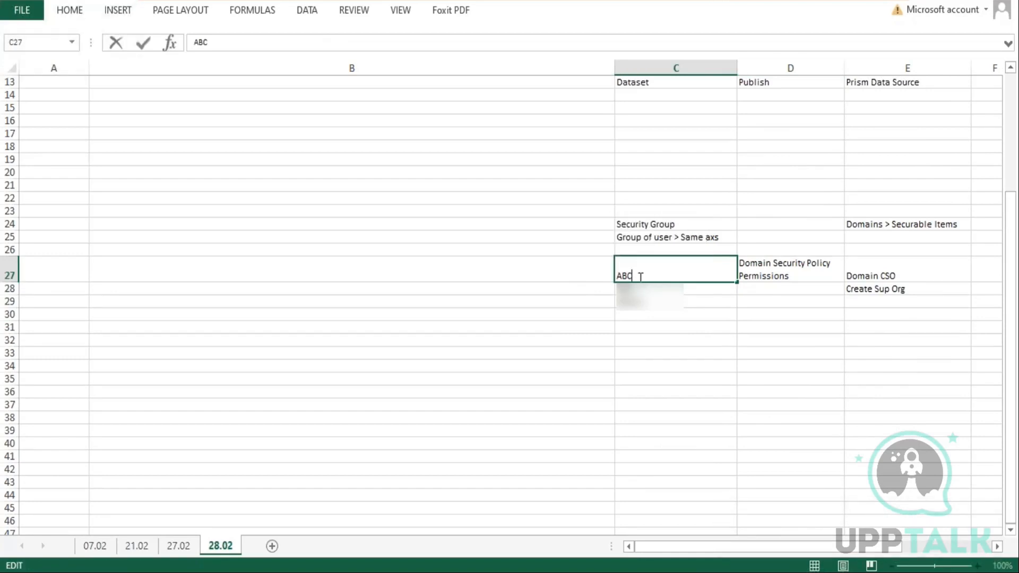
{"action": "left_click", "coordinate": [908, 269]}
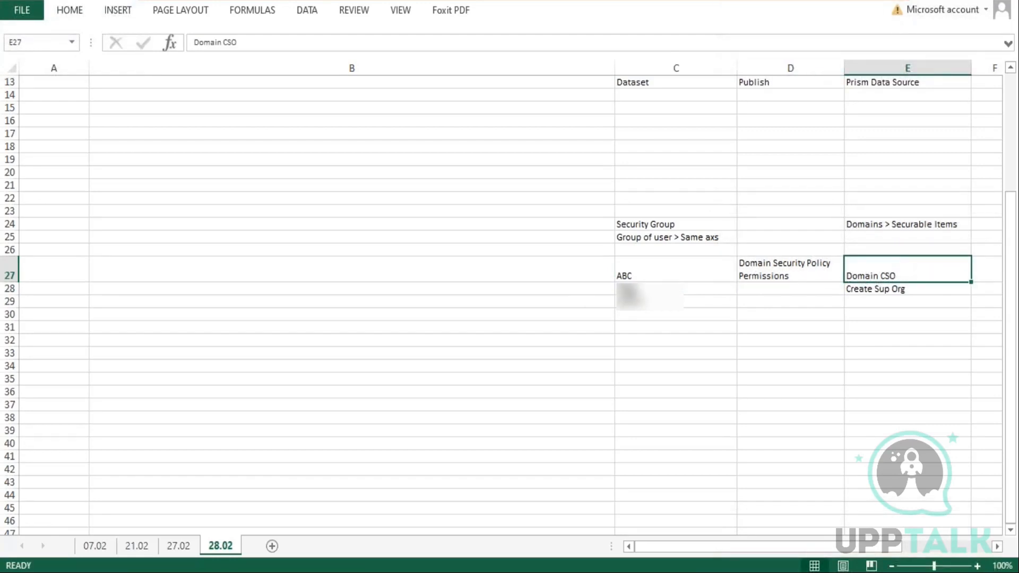
{"action": "left_click_drag", "start_coordinate": [631, 295], "coordinate": [630, 312]}
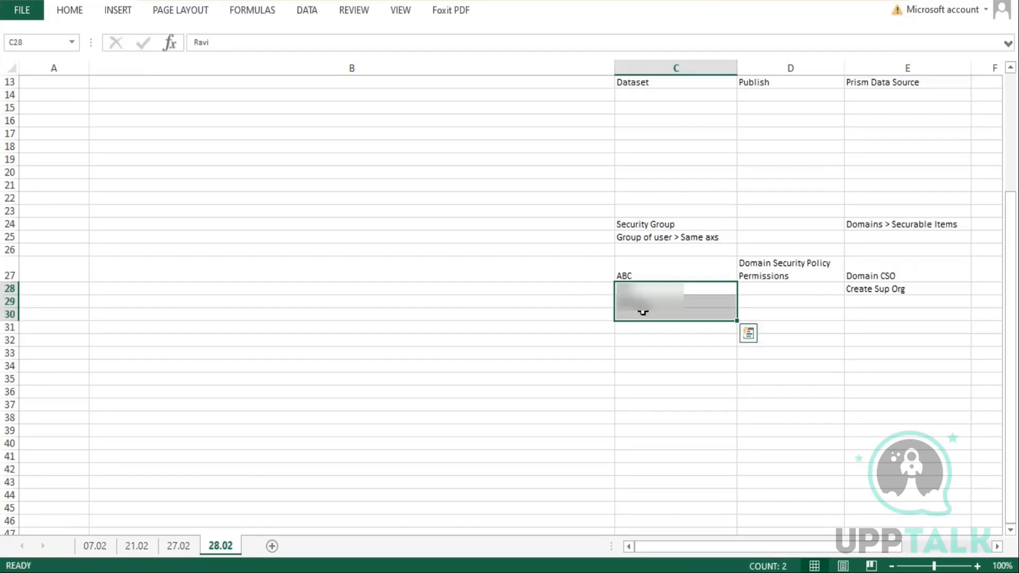
{"action": "double_click", "coordinate": [642, 270]}
{"action": "left_click_drag", "start_coordinate": [635, 275], "coordinate": [611, 271]}
{"action": "double_click", "coordinate": [908, 273]}
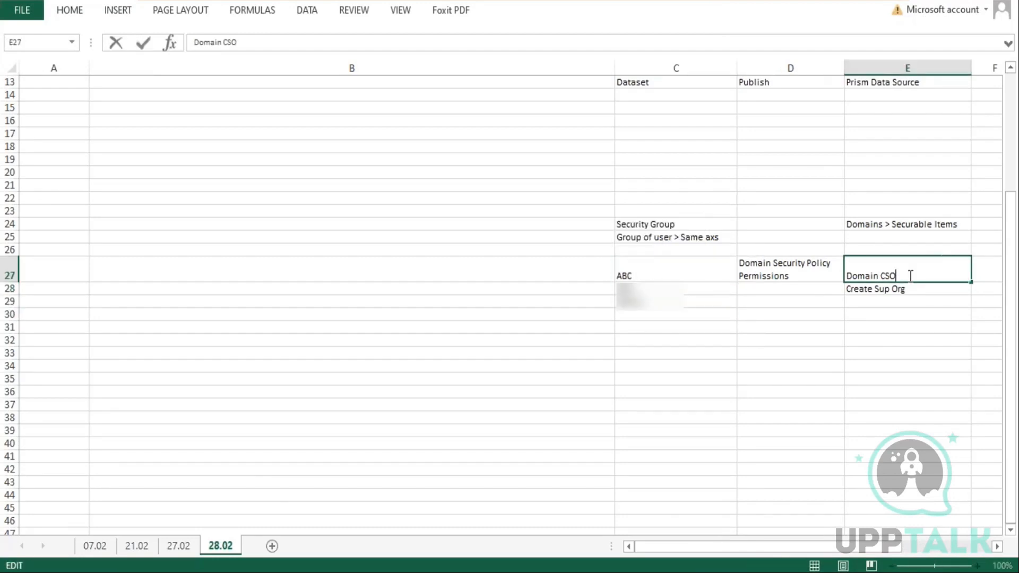
{"action": "left_click_drag", "start_coordinate": [909, 273], "coordinate": [849, 275]}
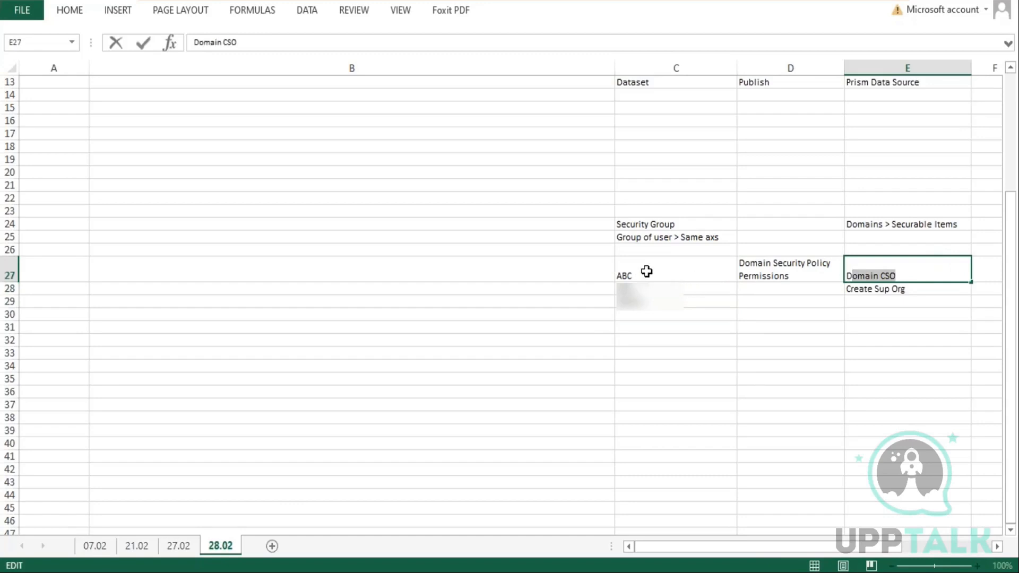
{"action": "left_click_drag", "start_coordinate": [643, 288], "coordinate": [643, 339]}
{"action": "left_click_drag", "start_coordinate": [897, 291], "coordinate": [905, 353]}
{"action": "left_click", "coordinate": [896, 273]}
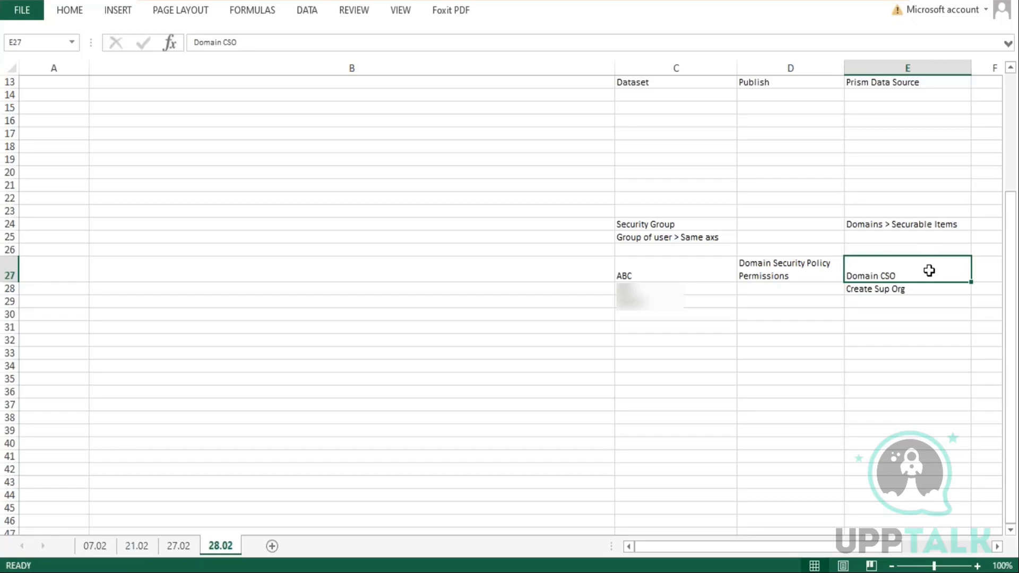
{"action": "left_click", "coordinate": [657, 366]}
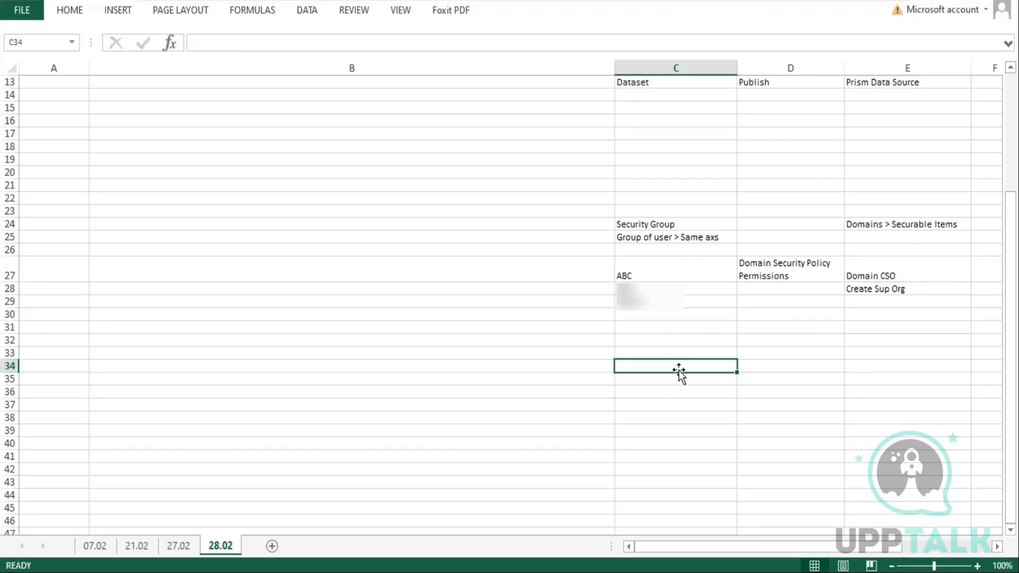
{"action": "type", "text": "Prism Data"}
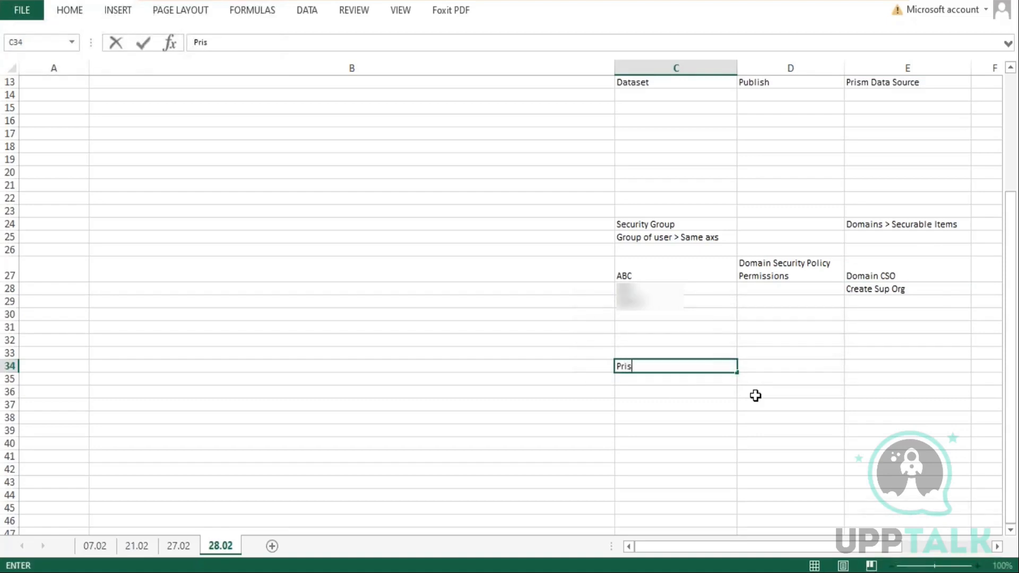
{"action": "key", "text": "BackSpace"}
{"action": "key", "text": "BackSpace"}
{"action": "key", "text": "BackSpace"}
{"action": "key", "text": "BackSpace"}
{"action": "key", "text": "BackSpace"}
{"action": "key", "text": "BackSpace"}
{"action": "key", "text": "BackSpace"}
{"action": "key", "text": "BackSpace"}
{"action": "key", "text": "BackSpace"}
Enter "Prism Data Source" in the Prism Data Source column at row 34
{"action": "key", "text": "Right"}
{"action": "key", "text": "Right"}
{"action": "type", "text": "Prism Data "}
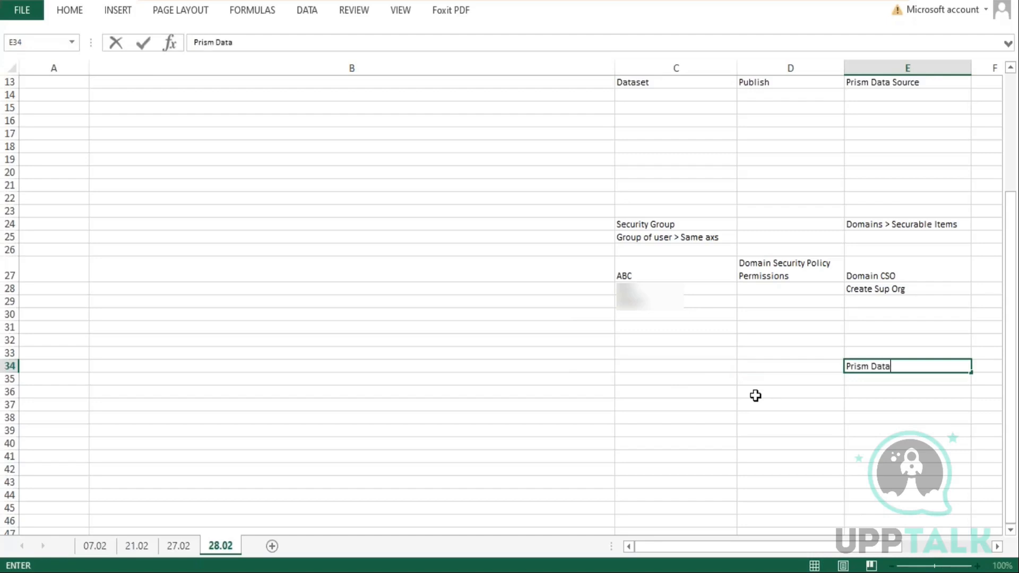
{"action": "type", "text": "Sour"}
{"action": "key", "text": "Up"}
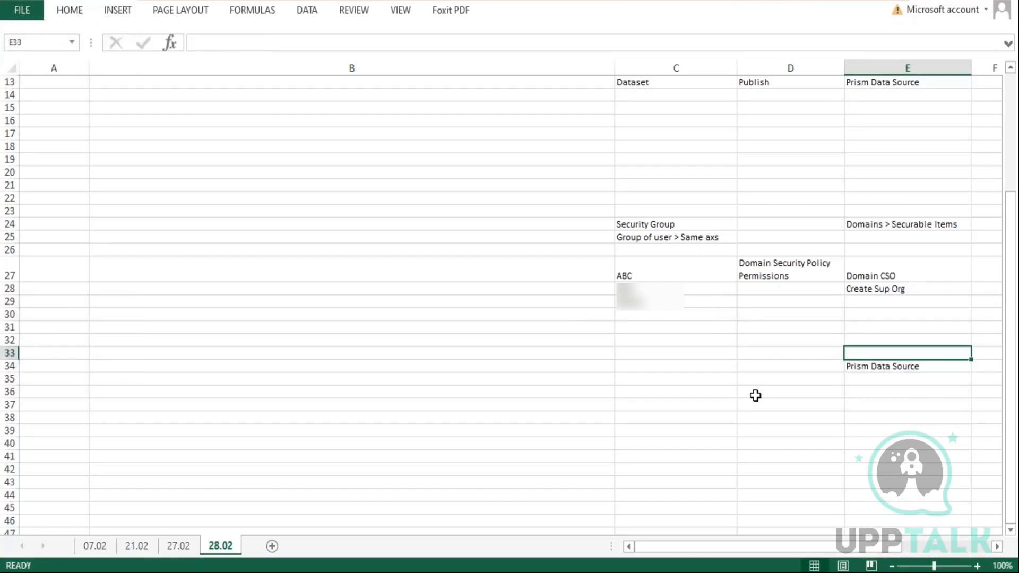
{"action": "key", "text": "Down"}
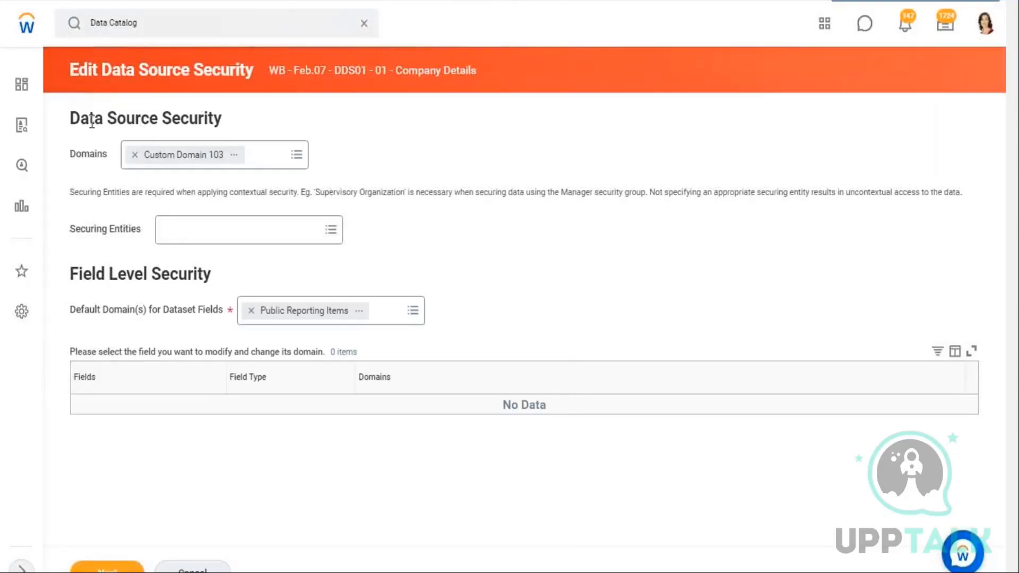
Copy the "Custom Domain 103" domain name from the Edit Data Source Security page and paste it into cell E33
{"action": "left_click_drag", "start_coordinate": [158, 114], "coordinate": [80, 117]}
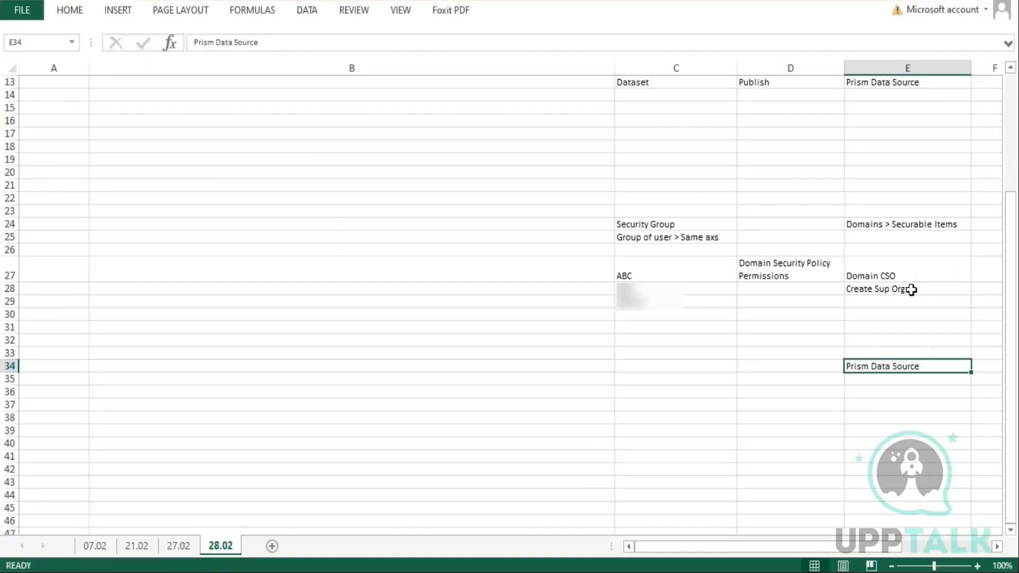
{"action": "left_click_drag", "start_coordinate": [870, 347], "coordinate": [867, 355]}
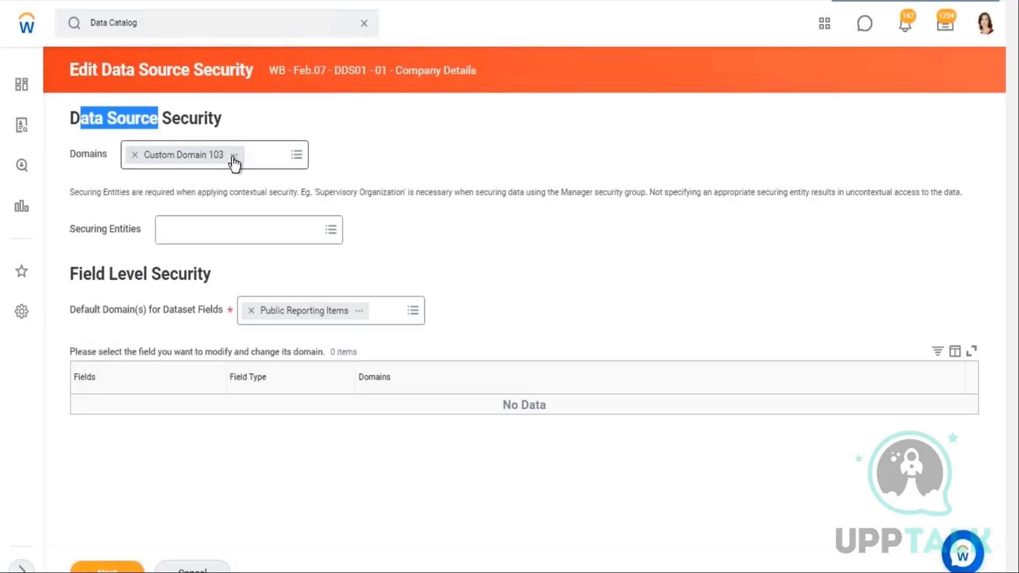
{"action": "left_click", "coordinate": [234, 155]}
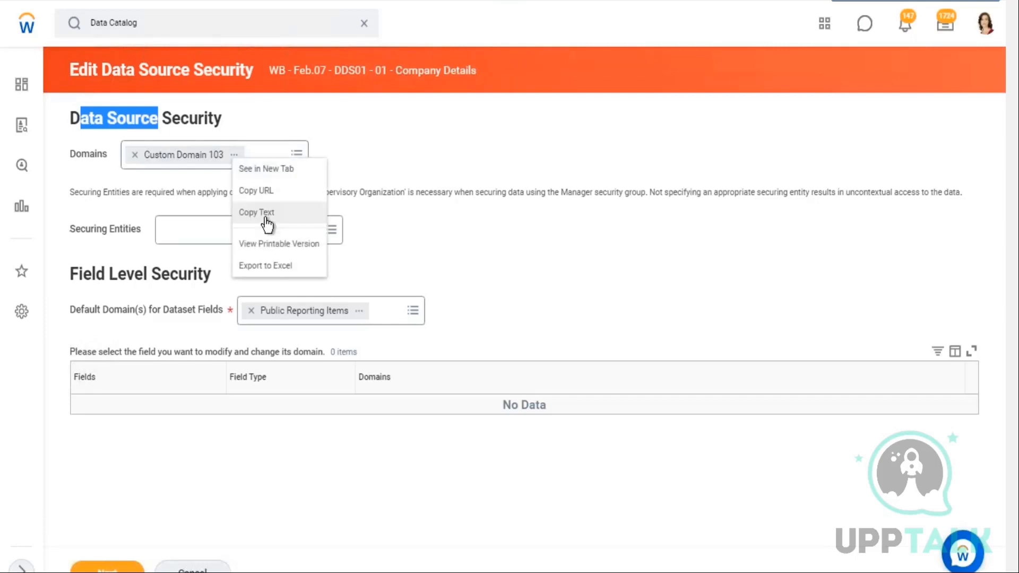
{"action": "left_click", "coordinate": [266, 219]}
{"action": "key", "text": "alt+Tab"}
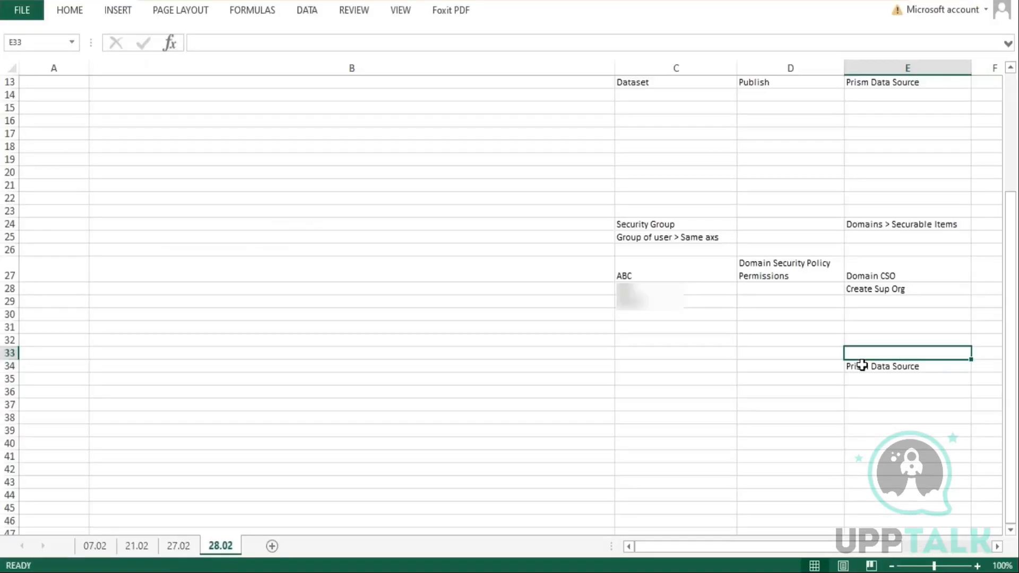
{"action": "key", "text": "ctrl+v"}
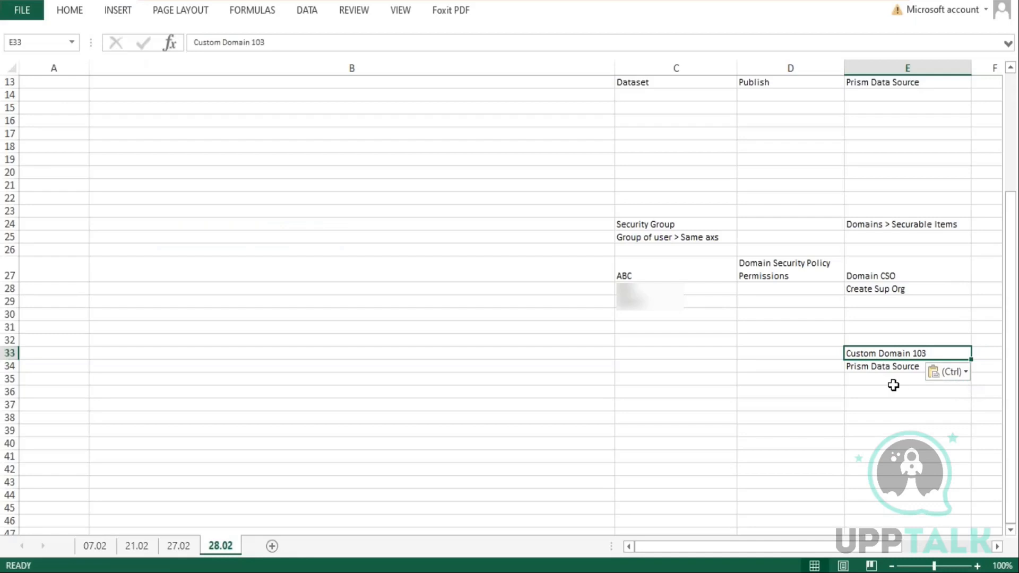
{"action": "double_click", "coordinate": [884, 367]}
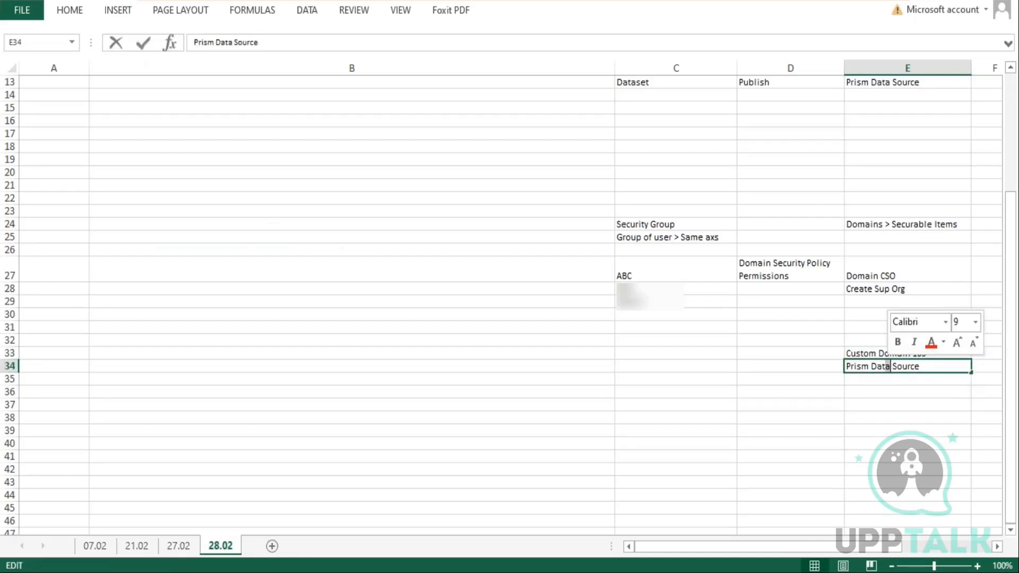
{"action": "left_click_drag", "start_coordinate": [933, 366], "coordinate": [838, 364]}
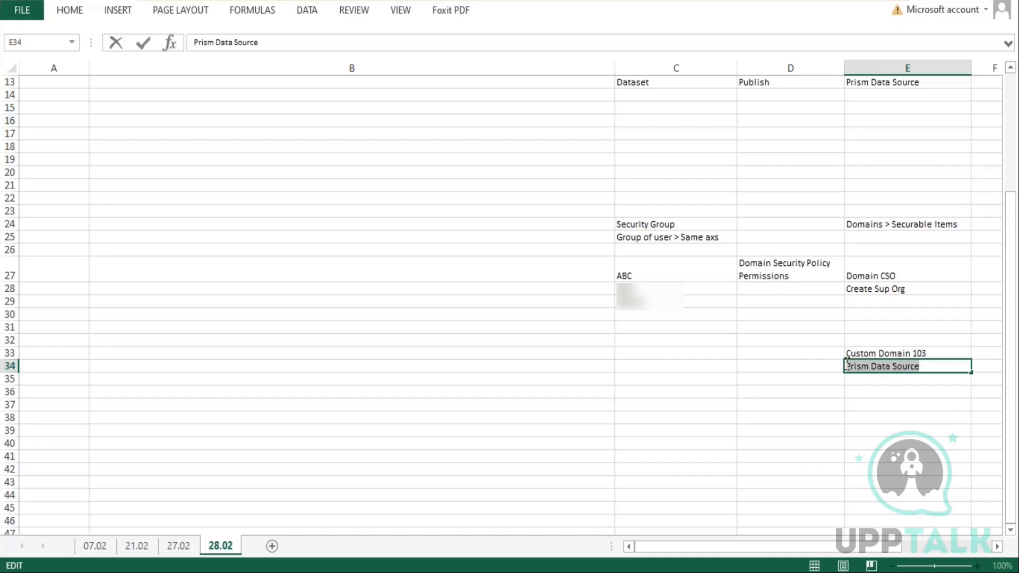
{"action": "left_click", "coordinate": [933, 352]}
{"action": "double_click", "coordinate": [926, 353]}
{"action": "left_click_drag", "start_coordinate": [926, 353], "coordinate": [843, 355]}
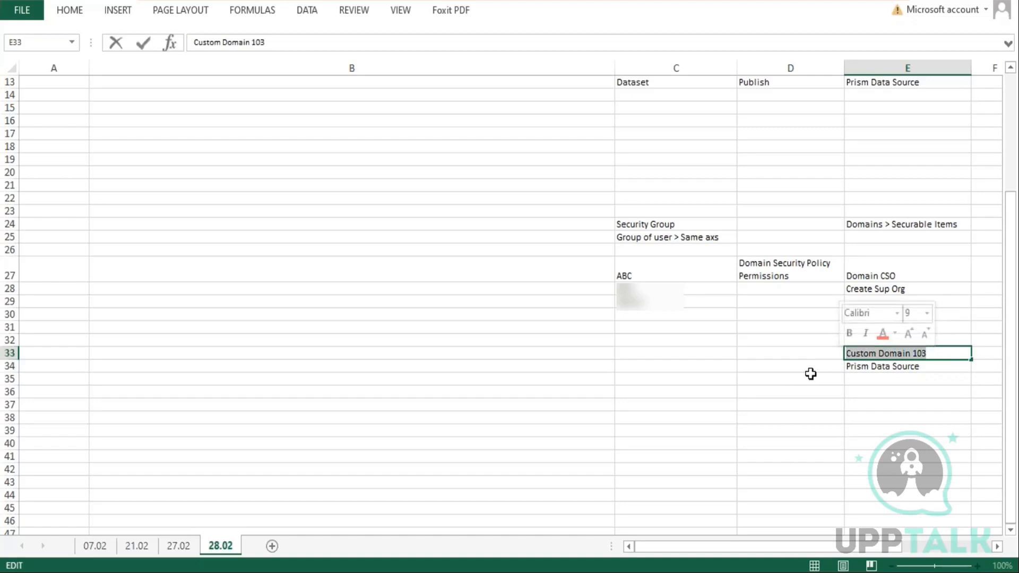
Enter "Data Analyst" in the Dataset column at row 33
{"action": "left_click", "coordinate": [676, 369]}
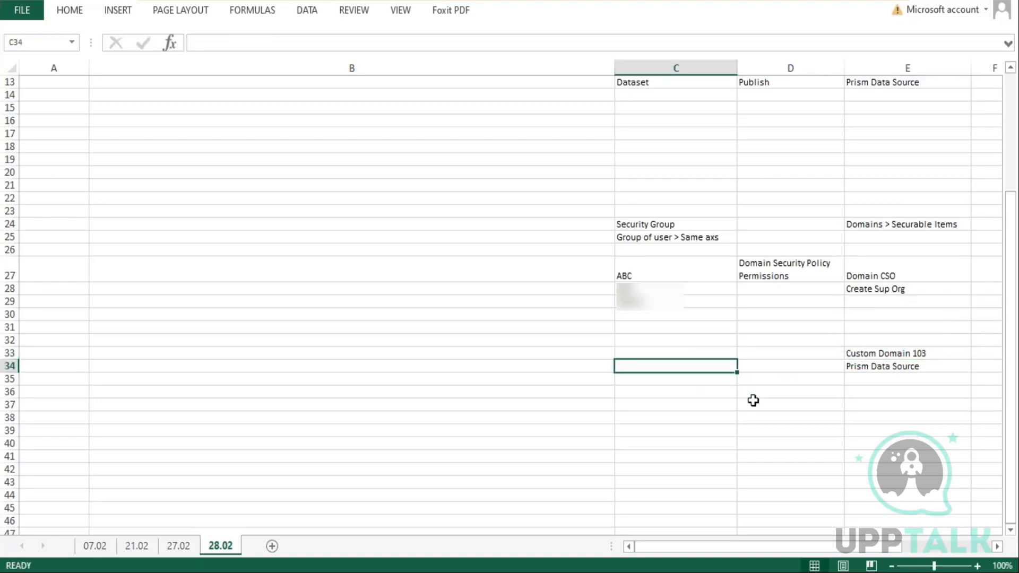
{"action": "type", "text": "DAta Ana"}
{"action": "key", "text": "BackSpace"}
{"action": "key", "text": "BackSpace"}
{"action": "key", "text": "BackSpace"}
{"action": "key", "text": "BackSpace"}
{"action": "key", "text": "BackSpace"}
{"action": "key", "text": "BackSpace"}
{"action": "key", "text": "BackSpace"}
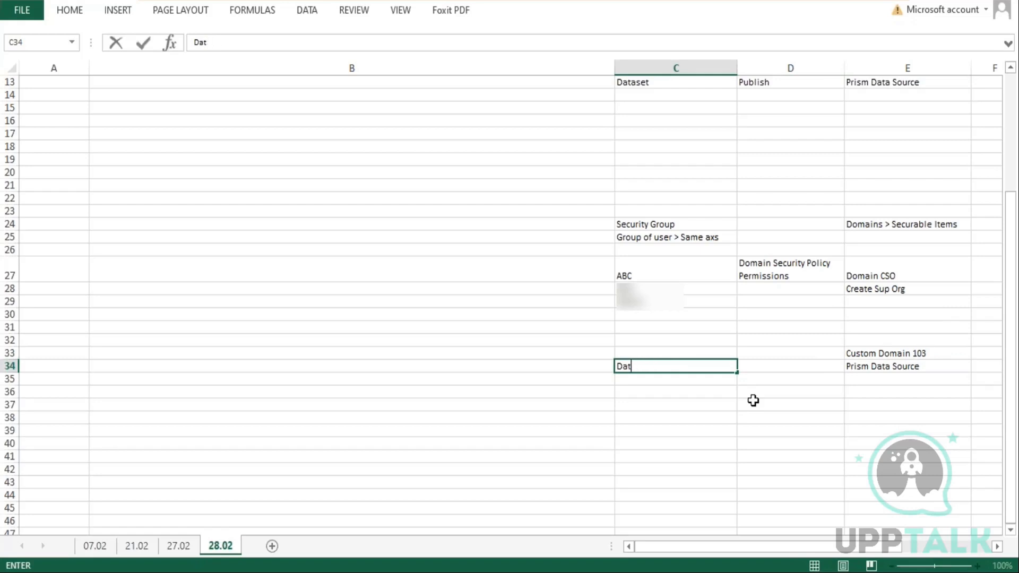
{"action": "key", "text": "Up"}
{"action": "type", "text": "Data Anal"}
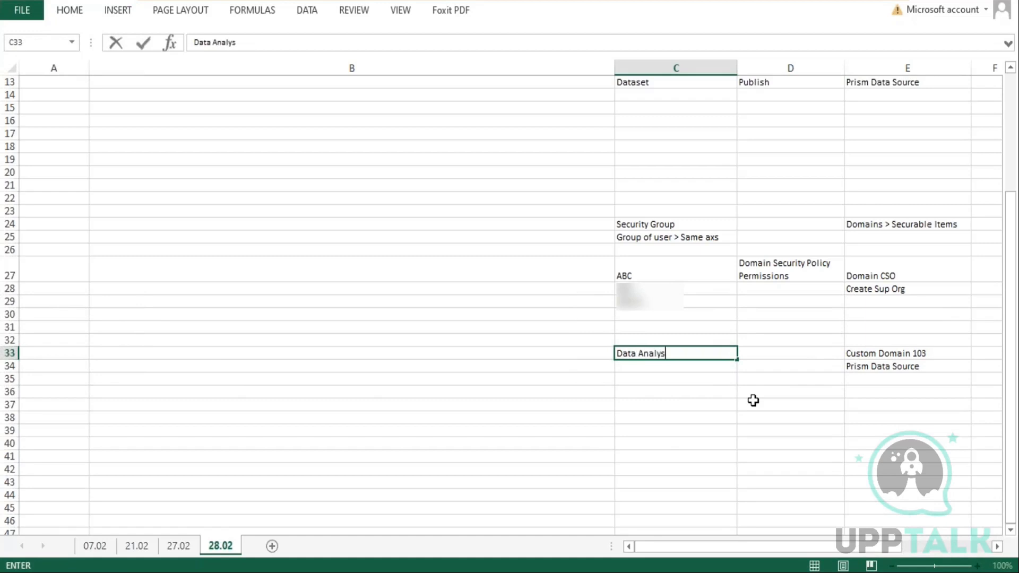
{"action": "key", "text": "Return"}
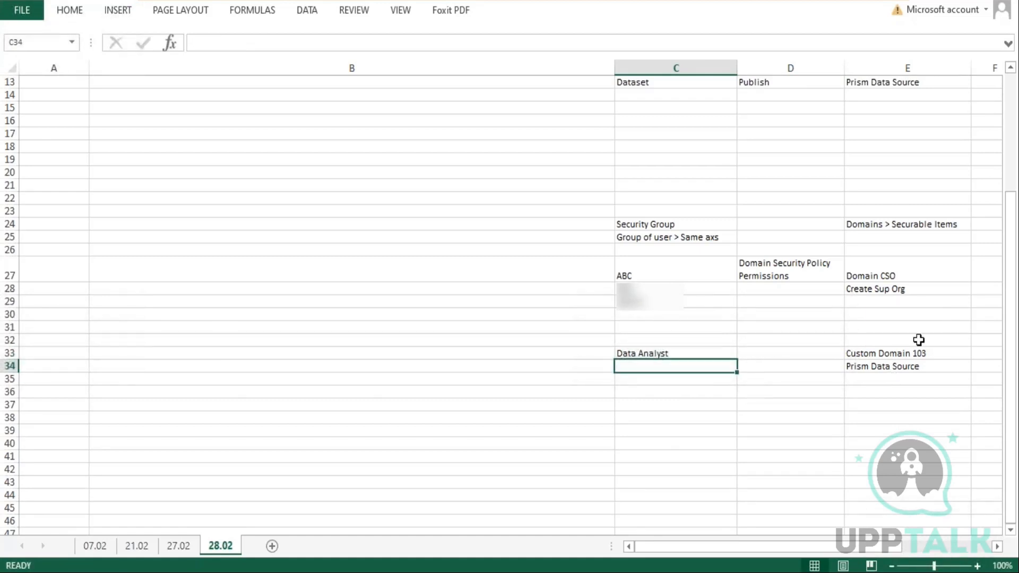
Enter "Emp1" in cell C34 and fill the series down to Emp8 in row 41
{"action": "left_click", "coordinate": [903, 366]}
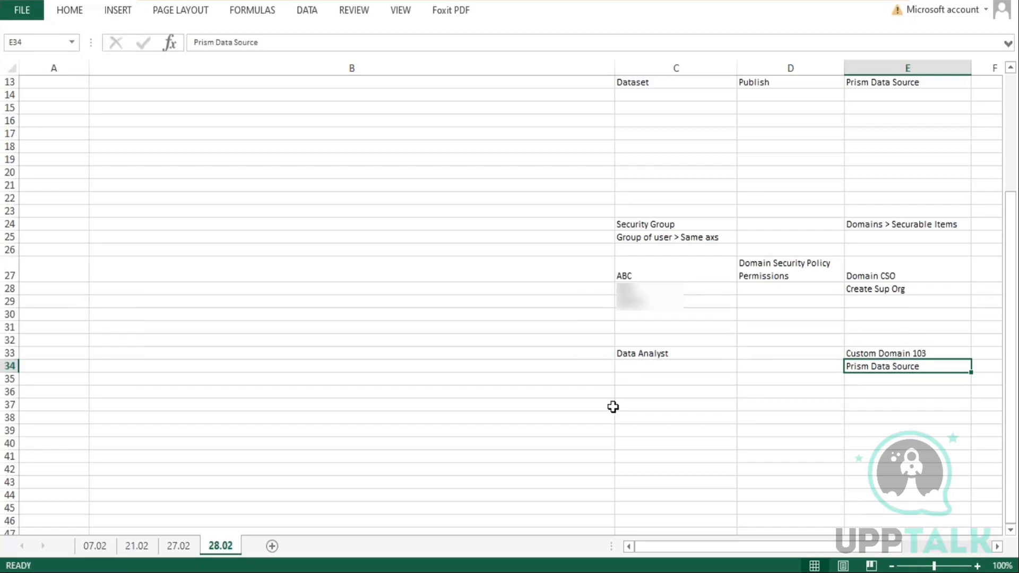
{"action": "left_click", "coordinate": [636, 368]}
{"action": "type", "text": "Emp1"}
{"action": "key", "text": "Return"}
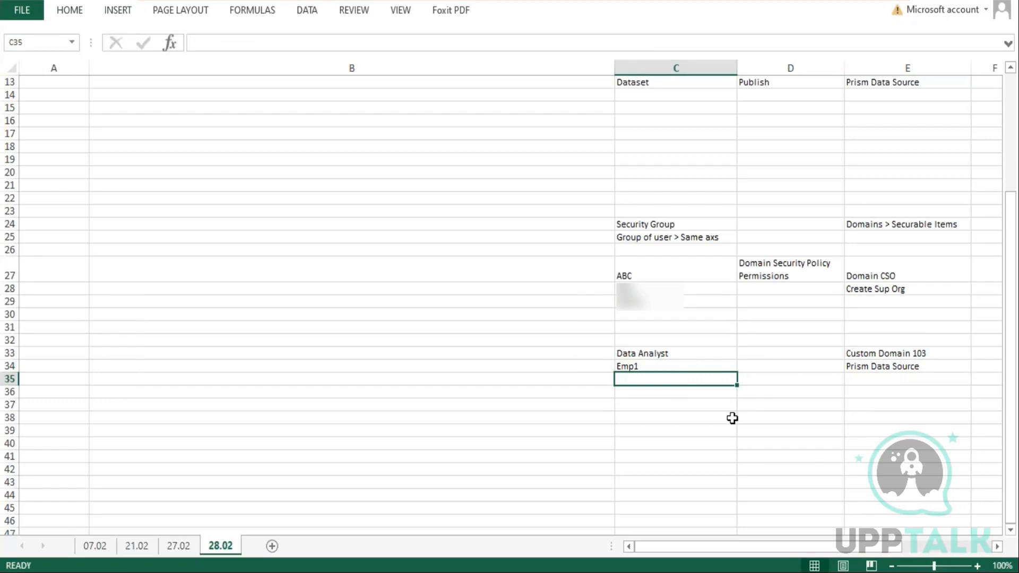
{"action": "left_click", "coordinate": [732, 366]}
{"action": "left_click_drag", "start_coordinate": [737, 372], "coordinate": [749, 463]}
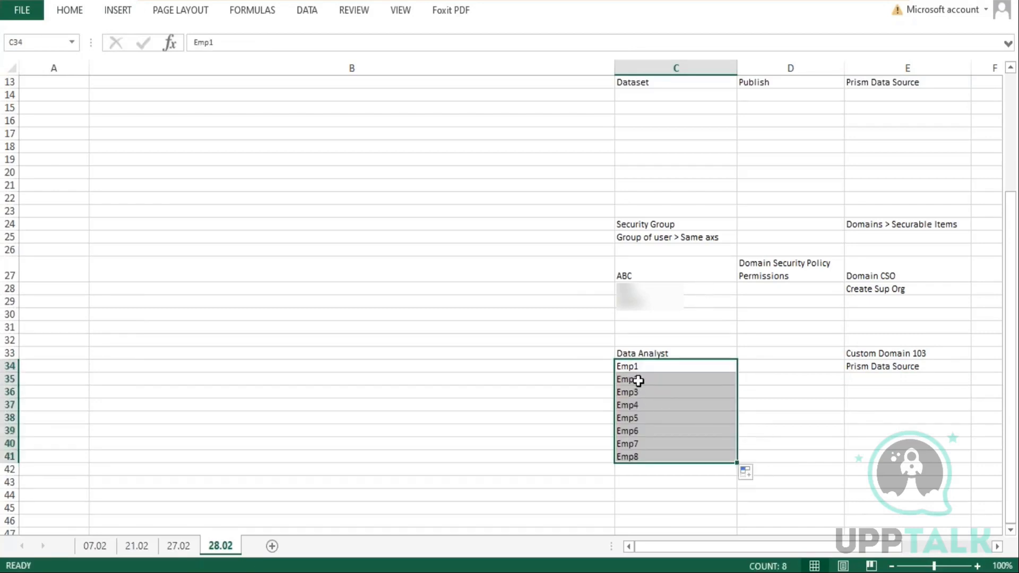
Review the Data Analyst dataset row, its Emp1–Emp8 entries and the Custom Domain 103 and Prism Data Source notes
{"action": "left_click_drag", "start_coordinate": [637, 366], "coordinate": [638, 452]}
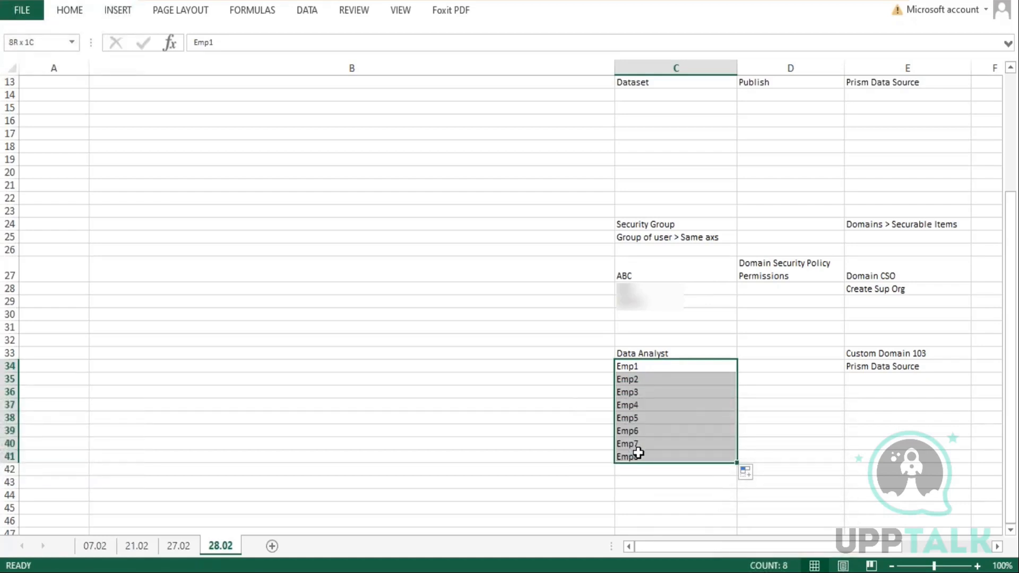
{"action": "left_click", "coordinate": [910, 368]}
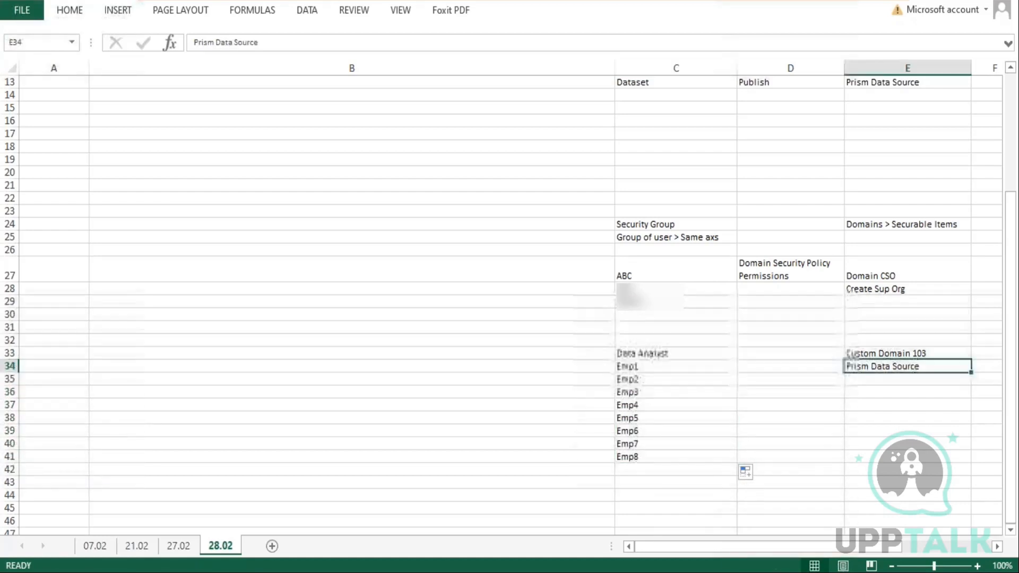
{"action": "left_click_drag", "start_coordinate": [638, 368], "coordinate": [656, 456]}
{"action": "left_click", "coordinate": [661, 353]}
{"action": "double_click", "coordinate": [661, 352]}
{"action": "left_click_drag", "start_coordinate": [670, 353], "coordinate": [607, 361]}
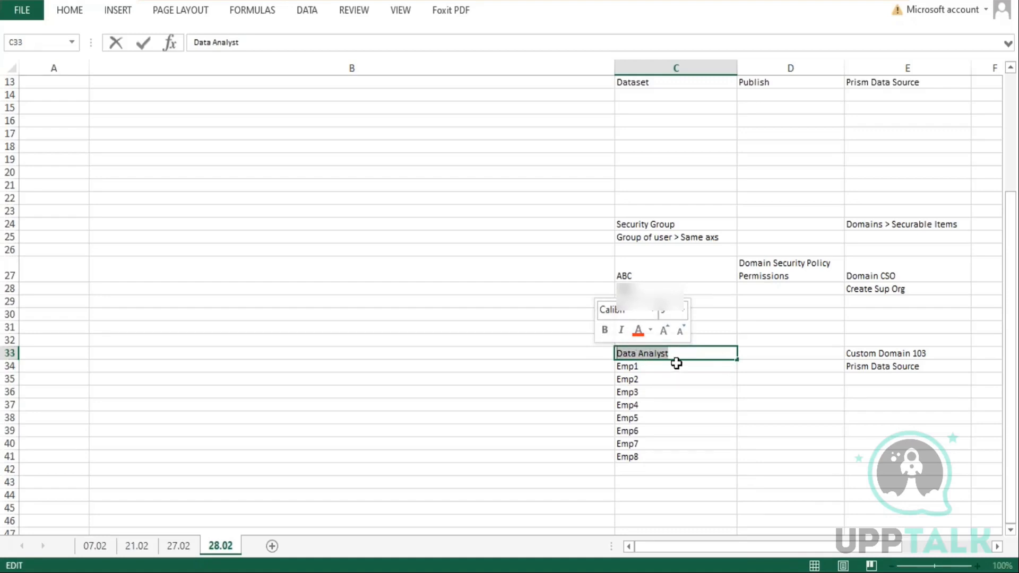
{"action": "left_click_drag", "start_coordinate": [641, 368], "coordinate": [645, 456]}
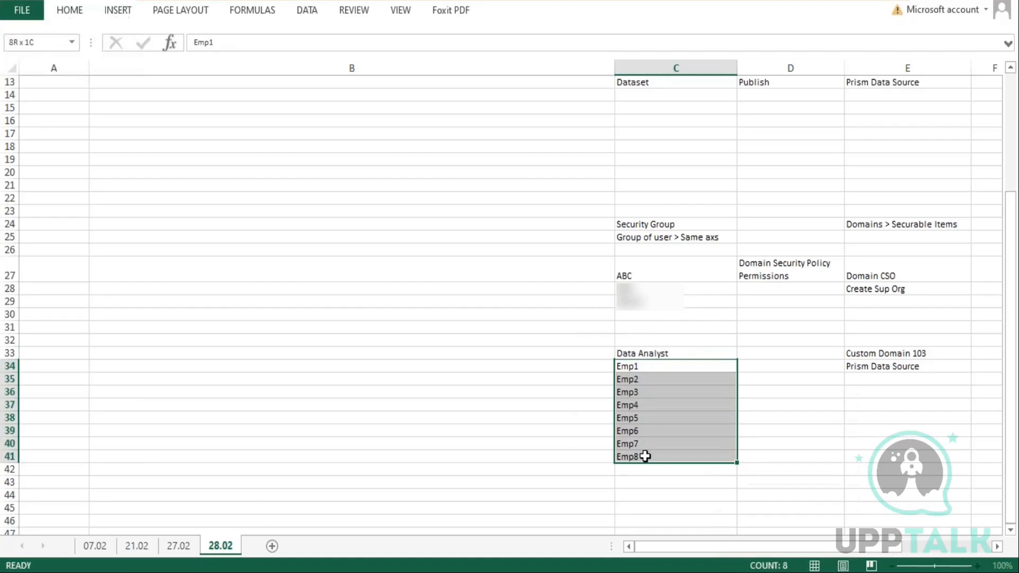
{"action": "double_click", "coordinate": [909, 366]}
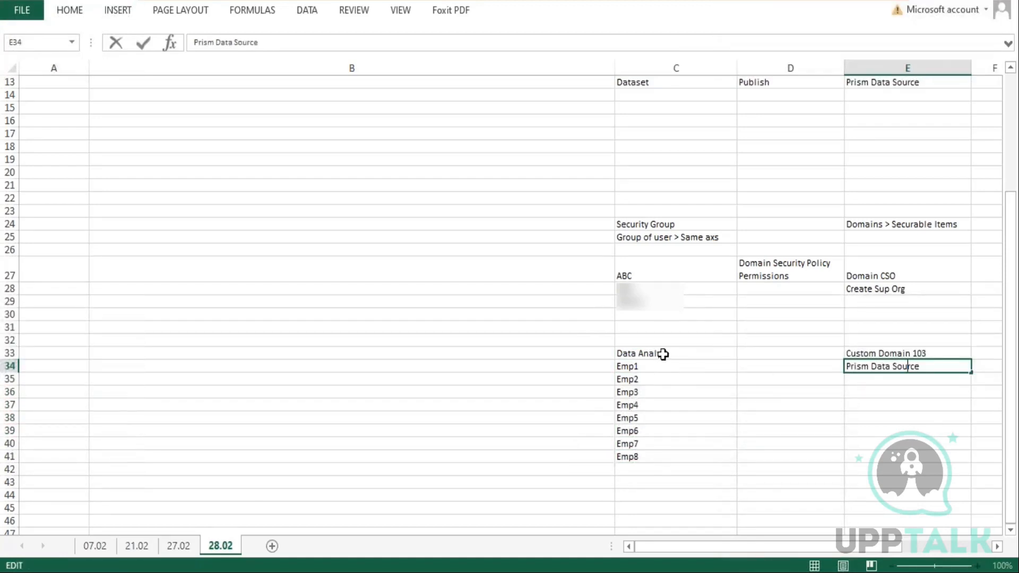
{"action": "left_click", "coordinate": [663, 354]}
{"action": "double_click", "coordinate": [908, 366]}
{"action": "left_click_drag", "start_coordinate": [925, 367], "coordinate": [846, 366]}
{"action": "left_click", "coordinate": [950, 354]}
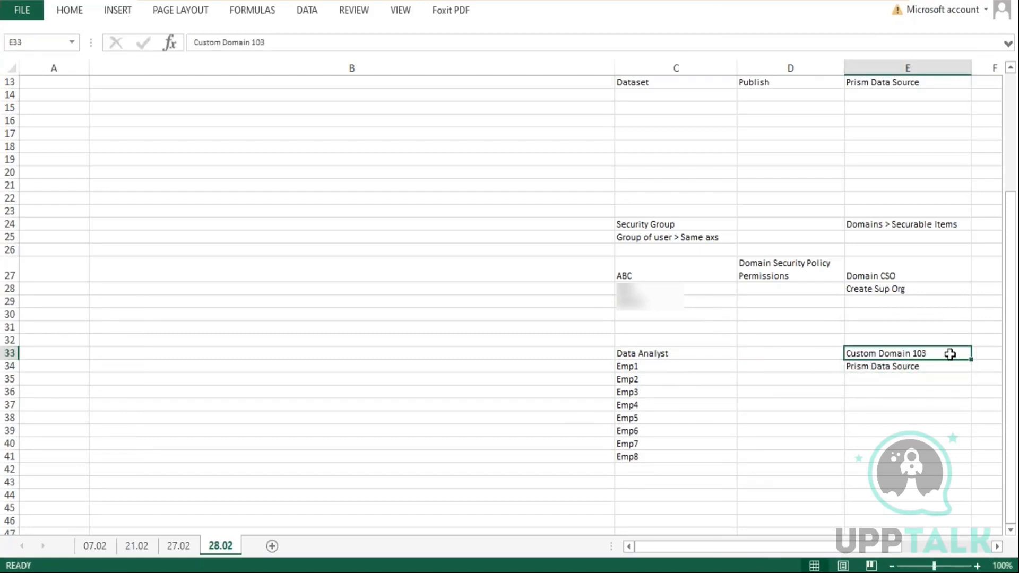
{"action": "left_click", "coordinate": [676, 354]}
{"action": "left_click", "coordinate": [893, 354]}
{"action": "left_click", "coordinate": [777, 354]}
Copy "Domain Security Policy Permissions" from the Publish cell of row 27 into row 33
{"action": "left_click", "coordinate": [789, 267]}
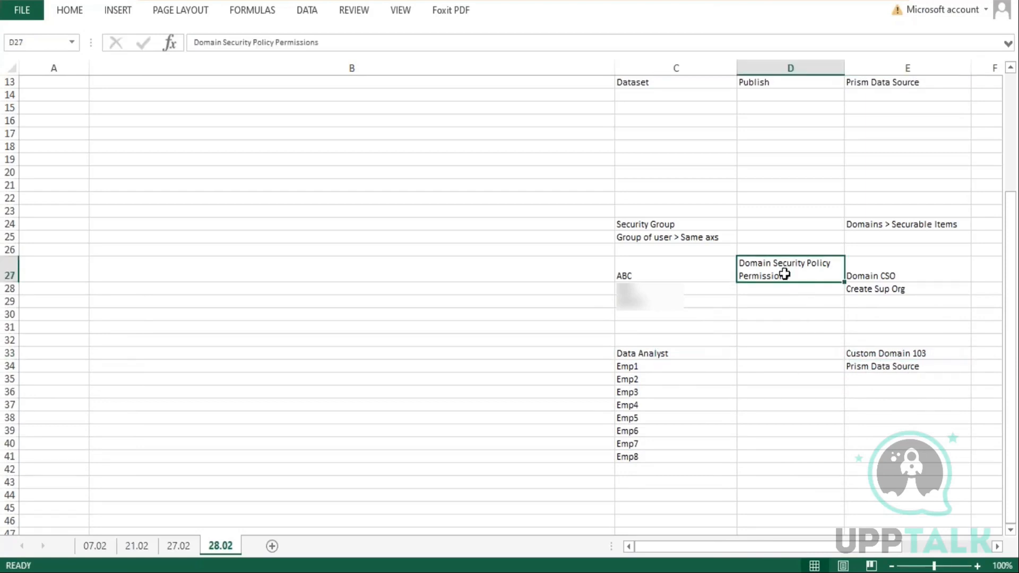
{"action": "key", "text": "ctrl+c"}
{"action": "left_click", "coordinate": [781, 355]}
{"action": "key", "text": "ctrl+v"}
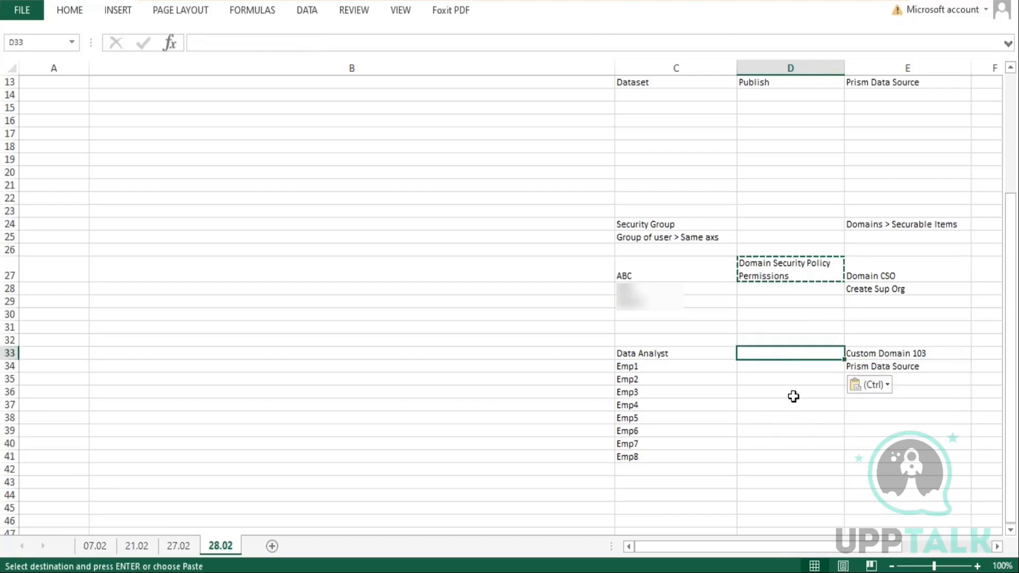
{"action": "left_click", "coordinate": [791, 403]}
{"action": "key", "text": "Escape"}
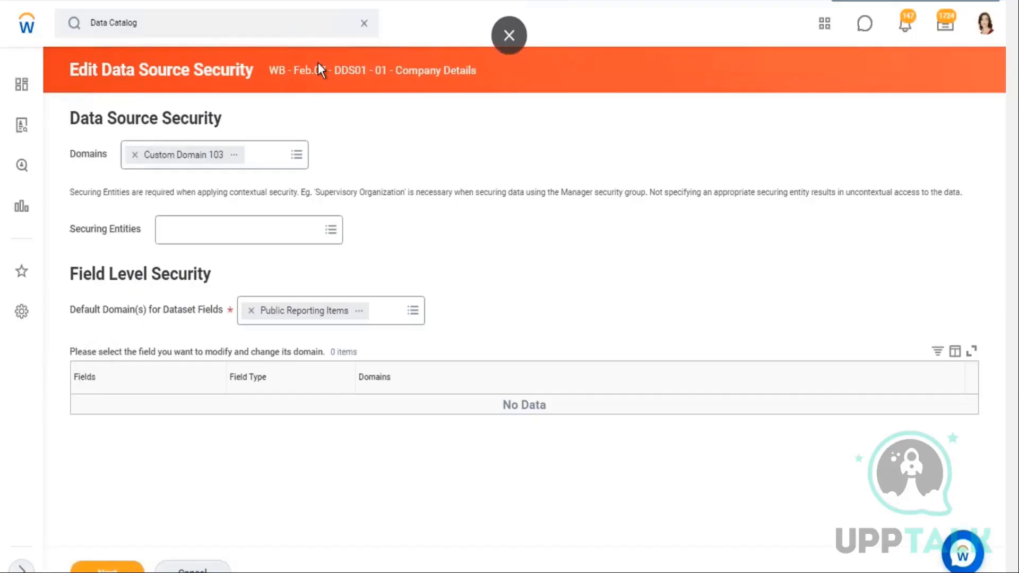
Examine the Data Source Security domains on the Workday page alongside the matching worksheet entries
{"action": "left_click_drag", "start_coordinate": [177, 69], "coordinate": [183, 70]}
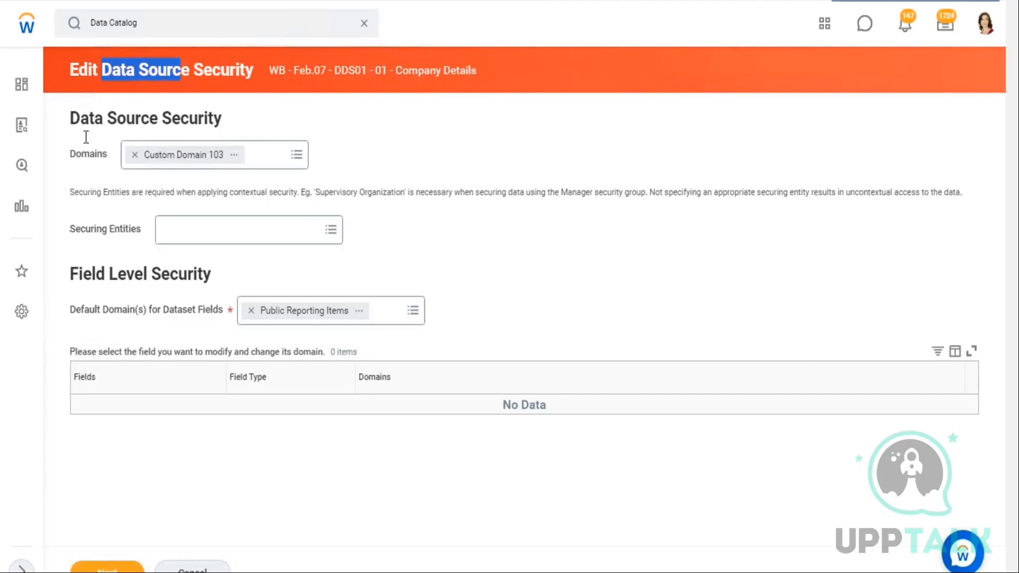
{"action": "left_click_drag", "start_coordinate": [71, 157], "coordinate": [104, 157]}
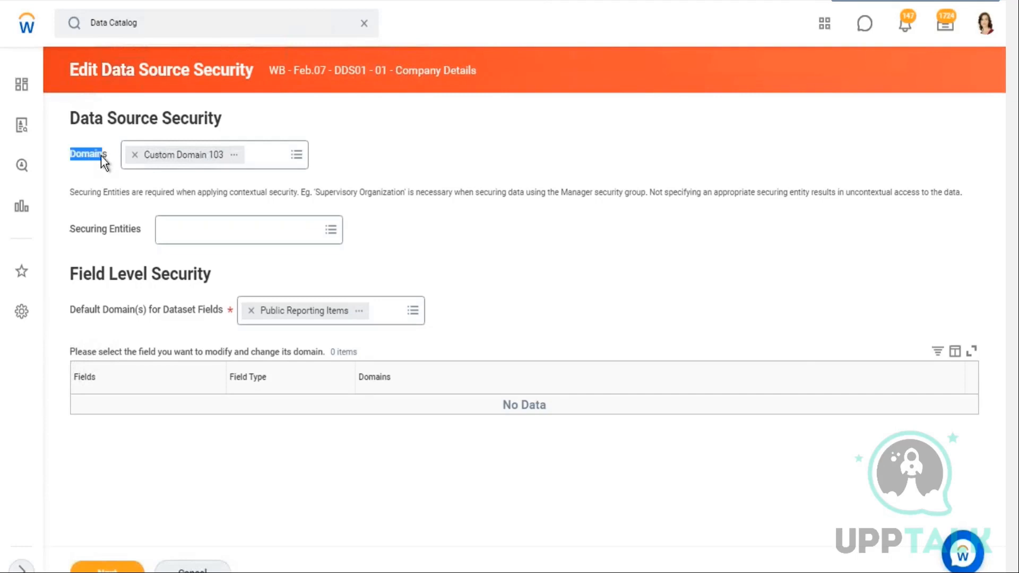
{"action": "left_click", "coordinate": [962, 1]}
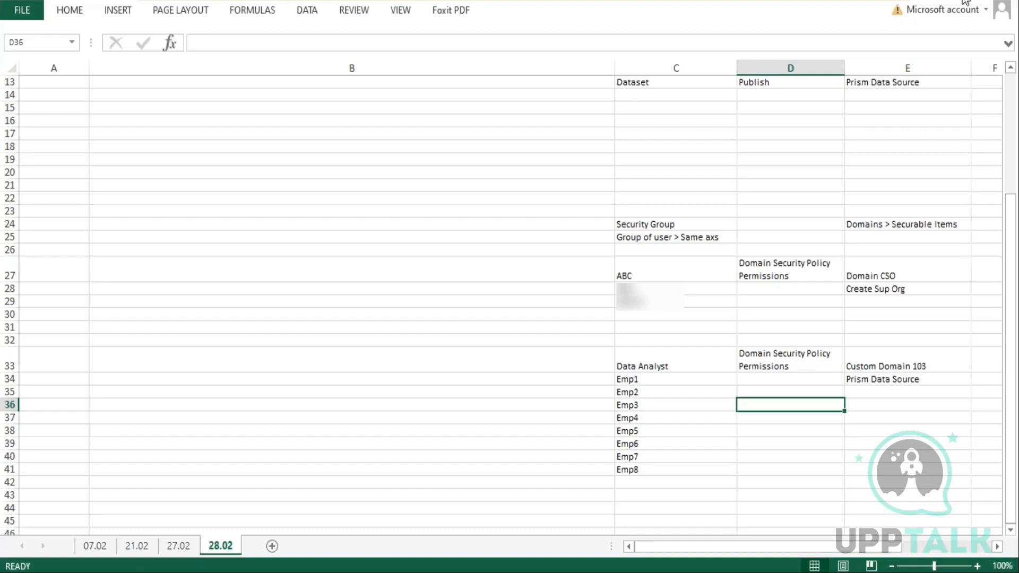
{"action": "double_click", "coordinate": [656, 380]}
{"action": "left_click_drag", "start_coordinate": [644, 380], "coordinate": [610, 381]}
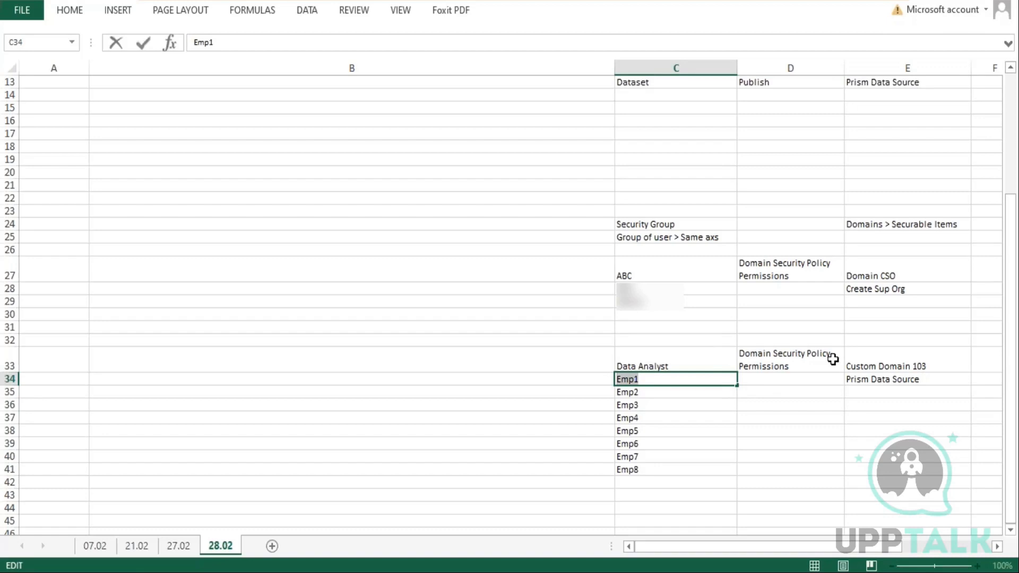
{"action": "left_click", "coordinate": [885, 355]}
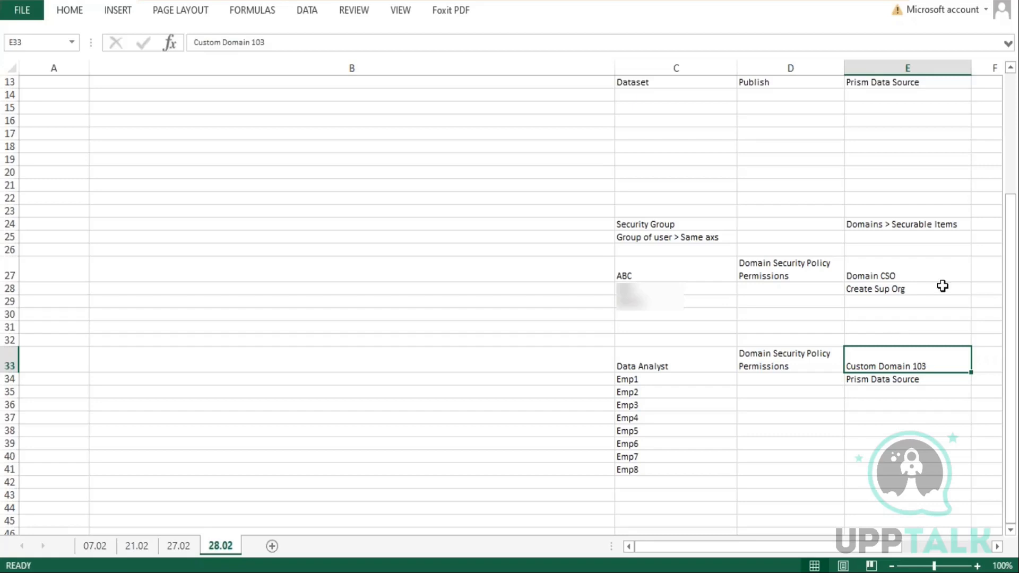
{"action": "double_click", "coordinate": [931, 380]}
{"action": "left_click_drag", "start_coordinate": [921, 380], "coordinate": [846, 380]}
{"action": "left_click", "coordinate": [925, 419]}
{"action": "left_click", "coordinate": [903, 361]}
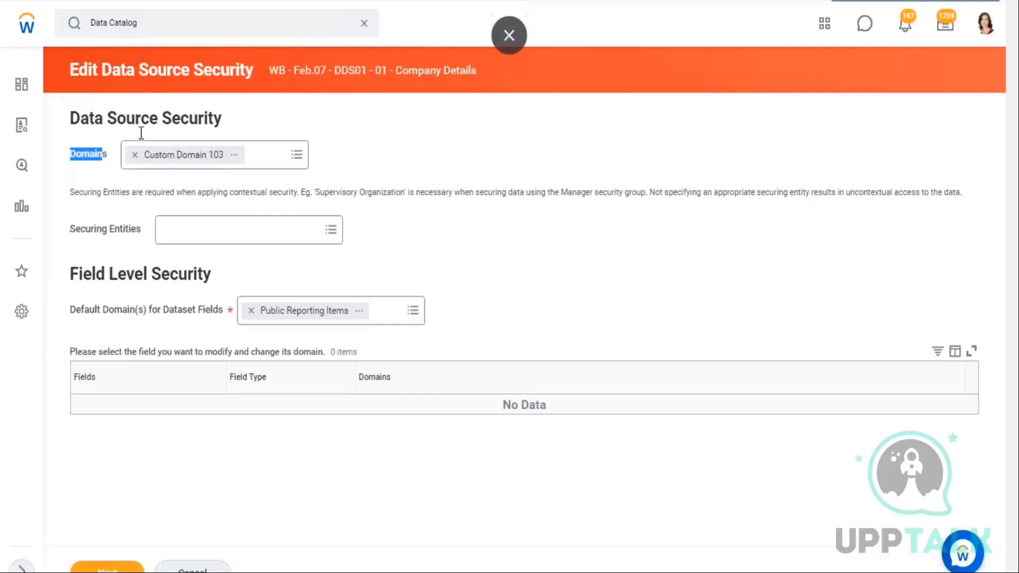
{"action": "left_click_drag", "start_coordinate": [141, 132], "coordinate": [329, 177]}
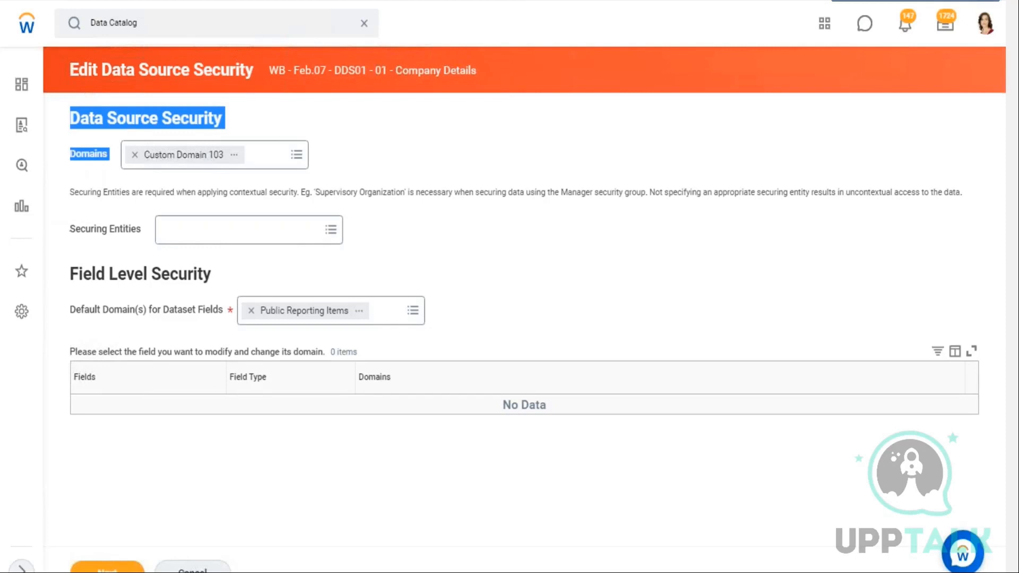
{"action": "left_click", "coordinate": [974, 0]}
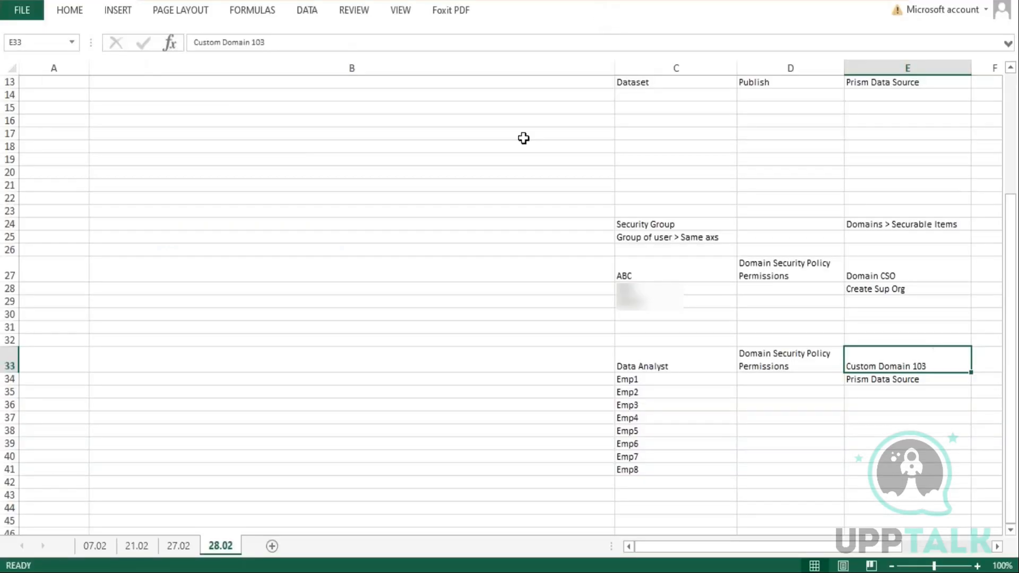
Enter "Data Source Security" in cell A14 below the Dataset Sharing label
{"action": "scroll", "coordinate": [523, 176], "scroll_direction": "up", "scroll_amount": 1}
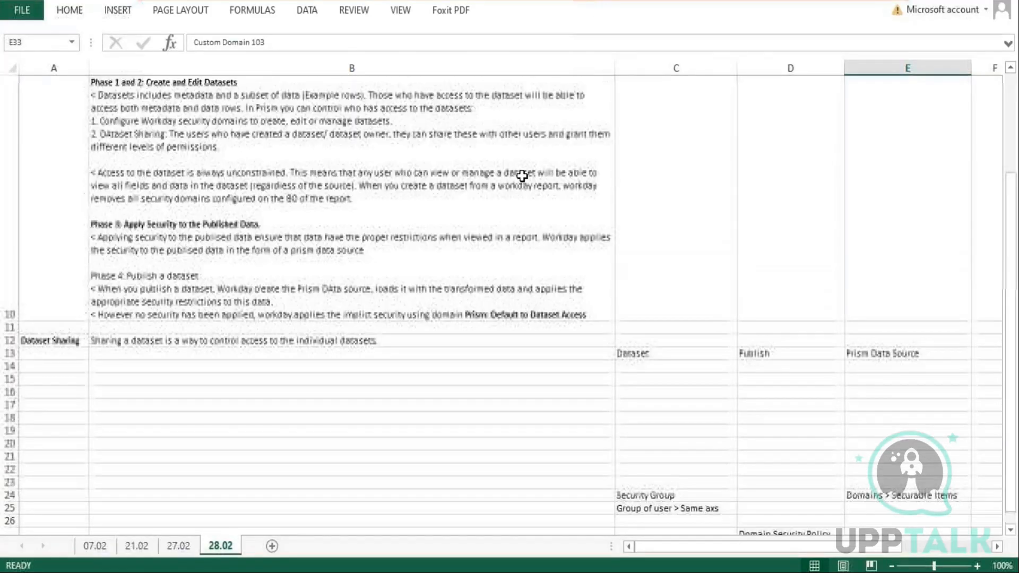
{"action": "scroll", "coordinate": [535, 167], "scroll_direction": "down", "scroll_amount": 1}
{"action": "scroll", "coordinate": [537, 164], "scroll_direction": "up", "scroll_amount": 1}
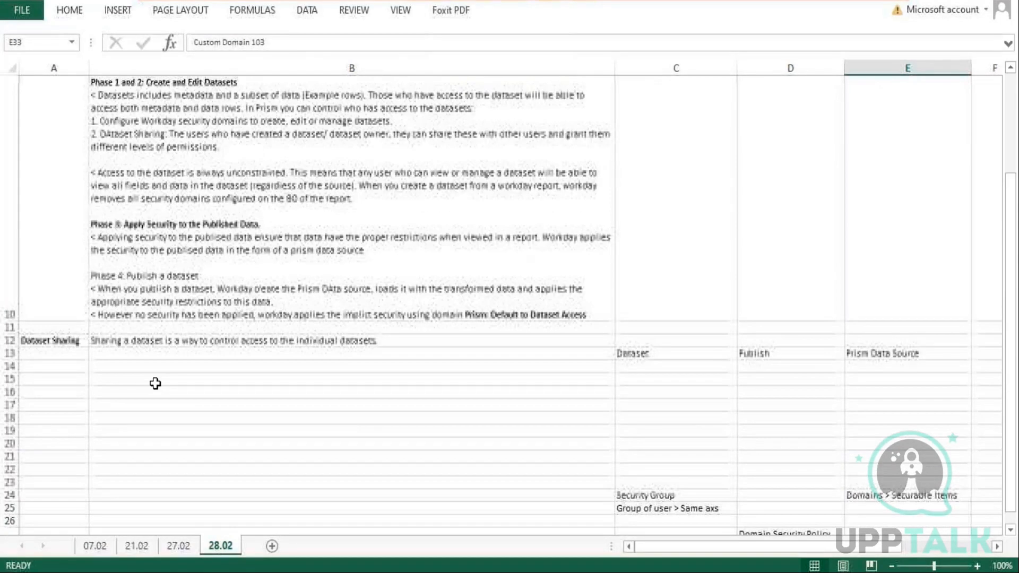
{"action": "left_click", "coordinate": [65, 366]}
{"action": "type", "text": "Data Sour"}
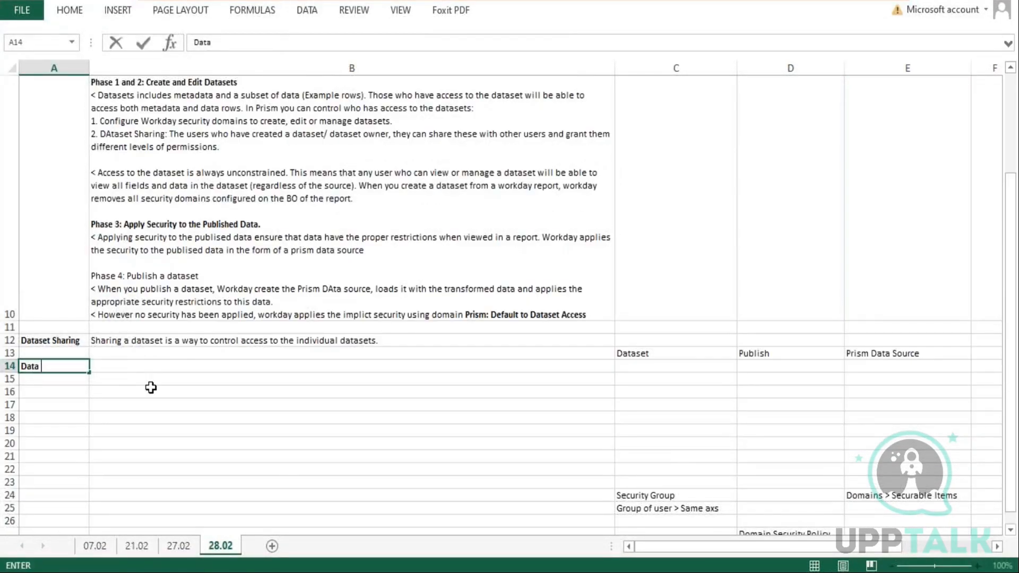
{"action": "type", "text": "ce Security"}
{"action": "key", "text": "Tab"}
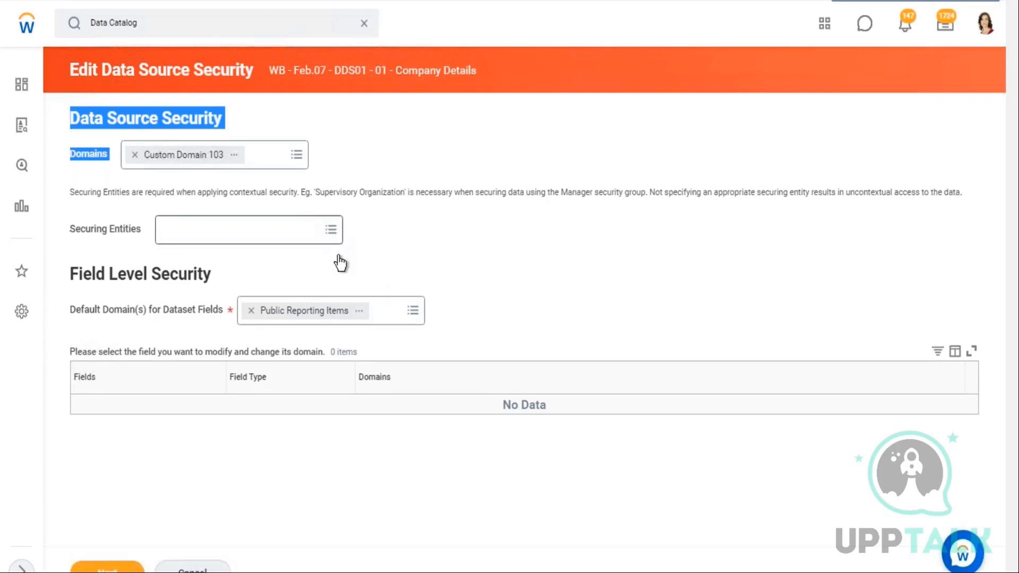
Examine the Data Source Security, Securing Entities and Field Level Security sections of the Edit Data Source Security page
{"action": "left_click_drag", "start_coordinate": [68, 228], "coordinate": [521, 329]}
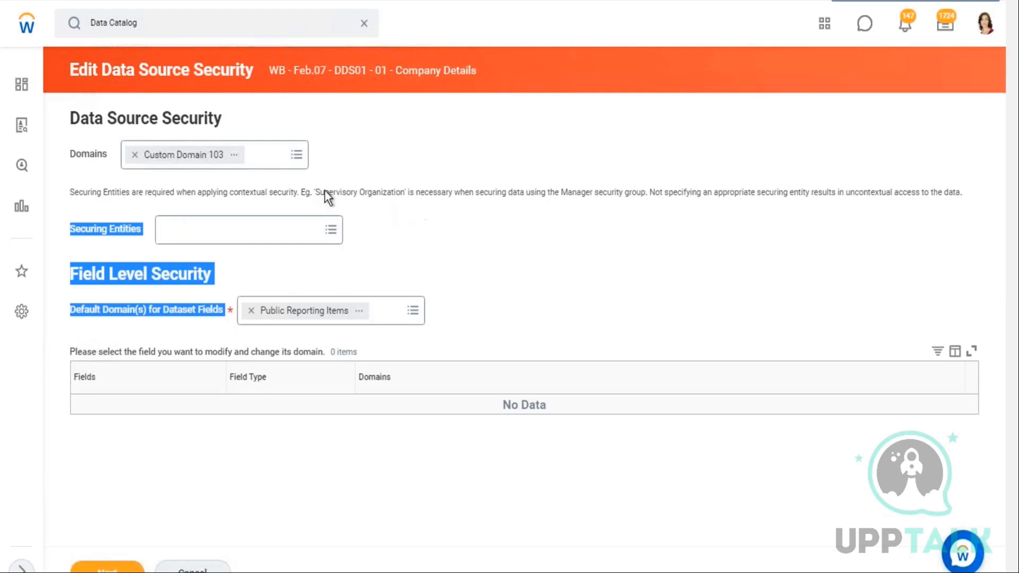
{"action": "left_click", "coordinate": [348, 158]}
{"action": "left_click_drag", "start_coordinate": [108, 159], "coordinate": [69, 124]}
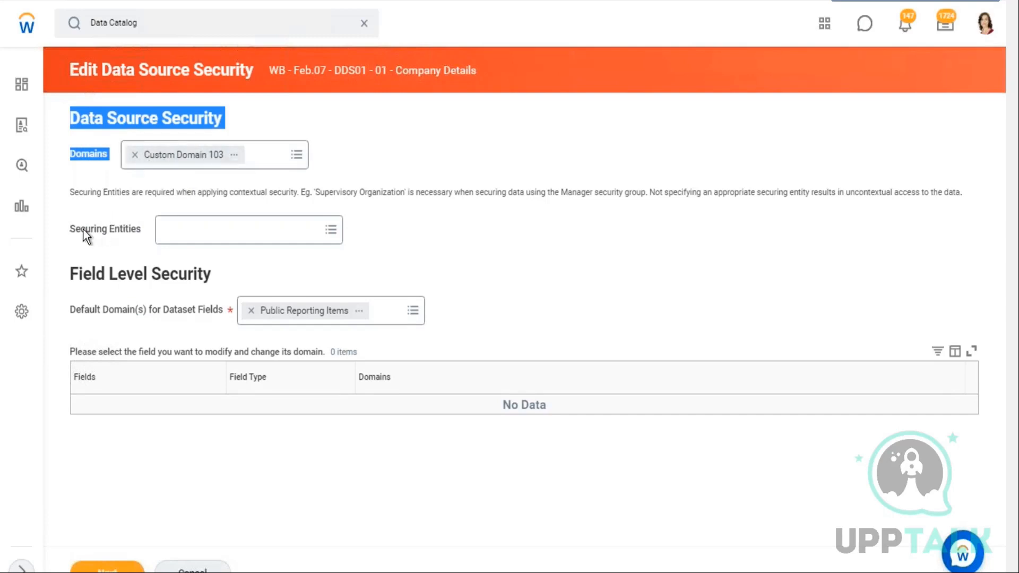
{"action": "left_click_drag", "start_coordinate": [70, 228], "coordinate": [487, 302]}
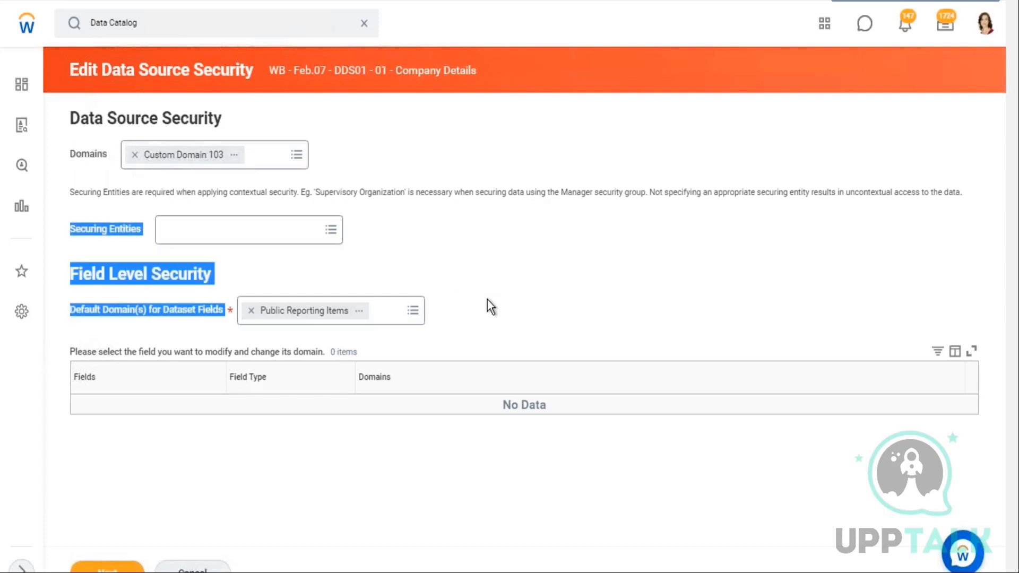
{"action": "left_click", "coordinate": [331, 231]}
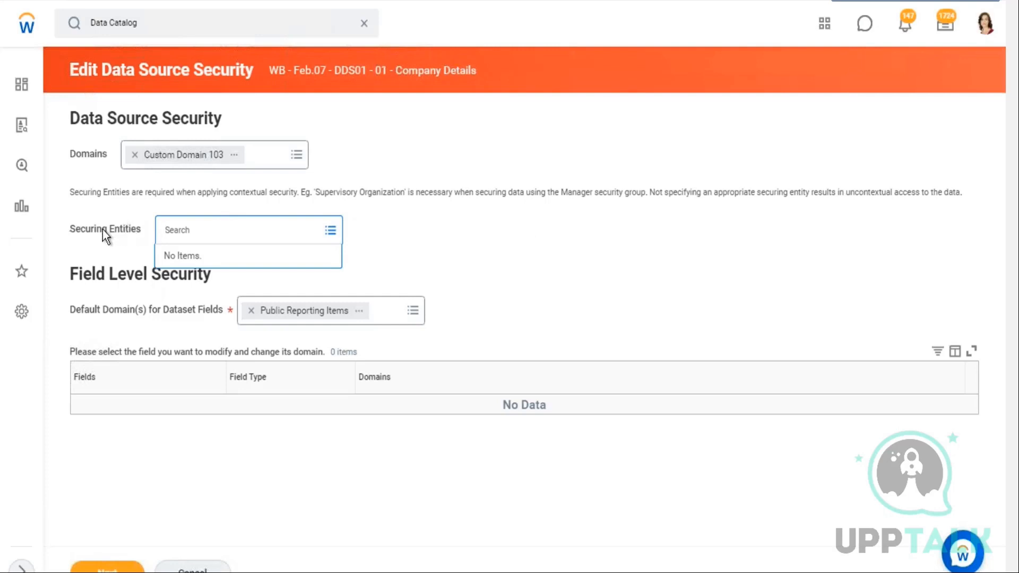
{"action": "left_click_drag", "start_coordinate": [103, 229], "coordinate": [129, 228]}
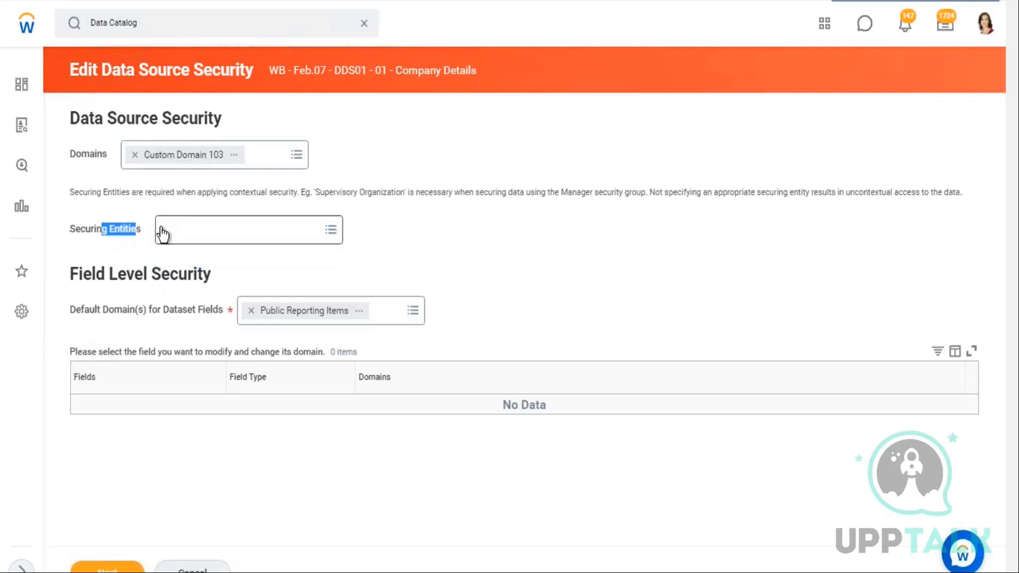
{"action": "left_click", "coordinate": [100, 230]}
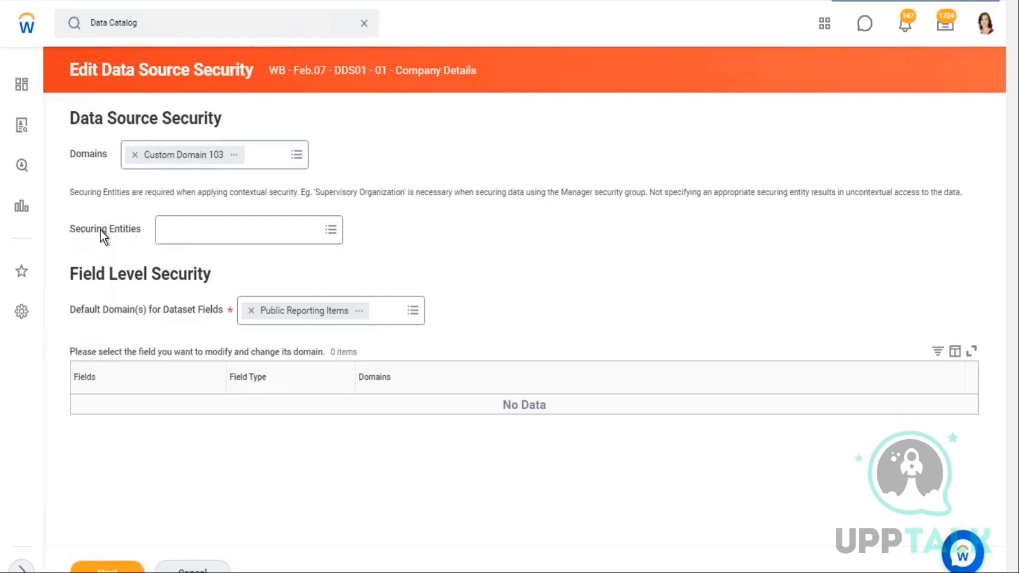
Replace the Custom Domain 103 domain with Worker Data: Active and Terminated Workers by searching for worker
{"action": "left_click", "coordinate": [135, 154]}
{"action": "type", "text": "wor"}
{"action": "key", "text": "Return"}
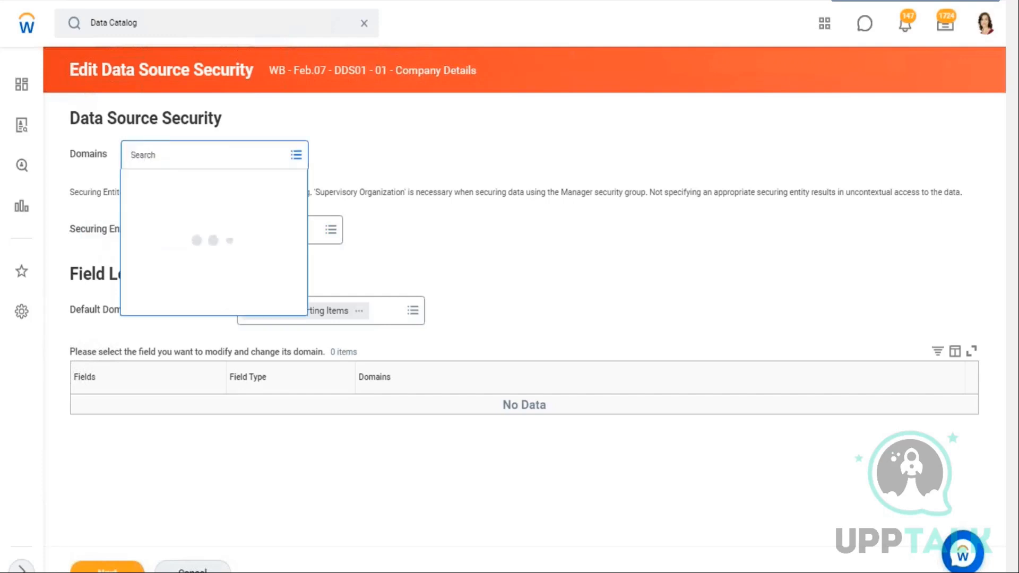
{"action": "type", "text": "ker"}
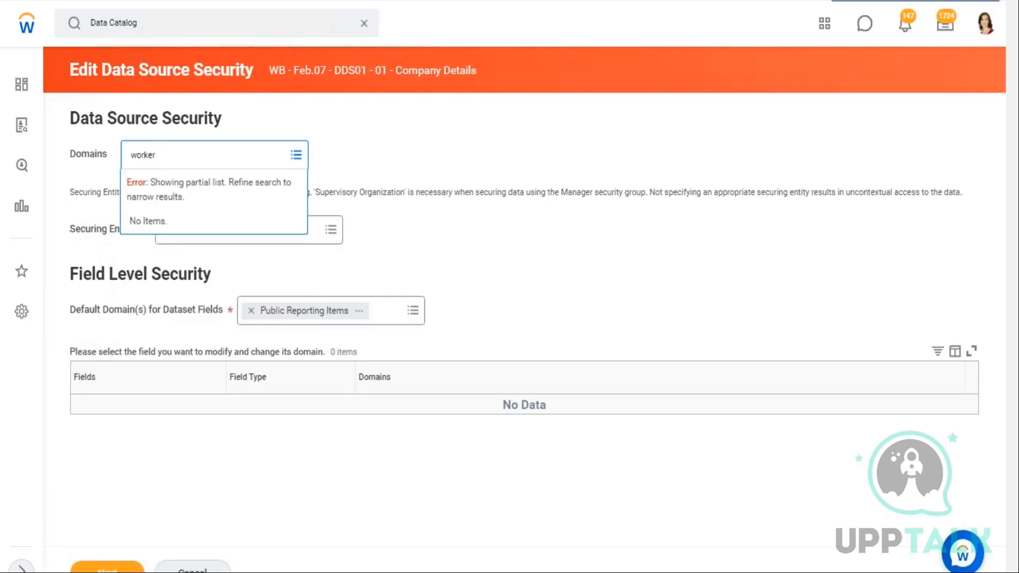
{"action": "key", "text": "Return"}
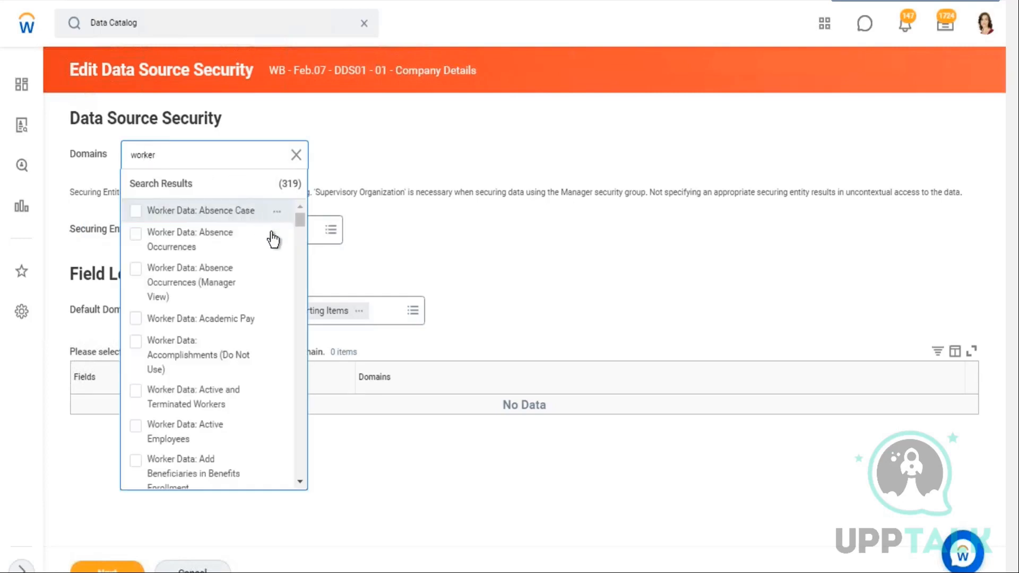
{"action": "scroll", "coordinate": [269, 280], "scroll_direction": "down", "scroll_amount": 2}
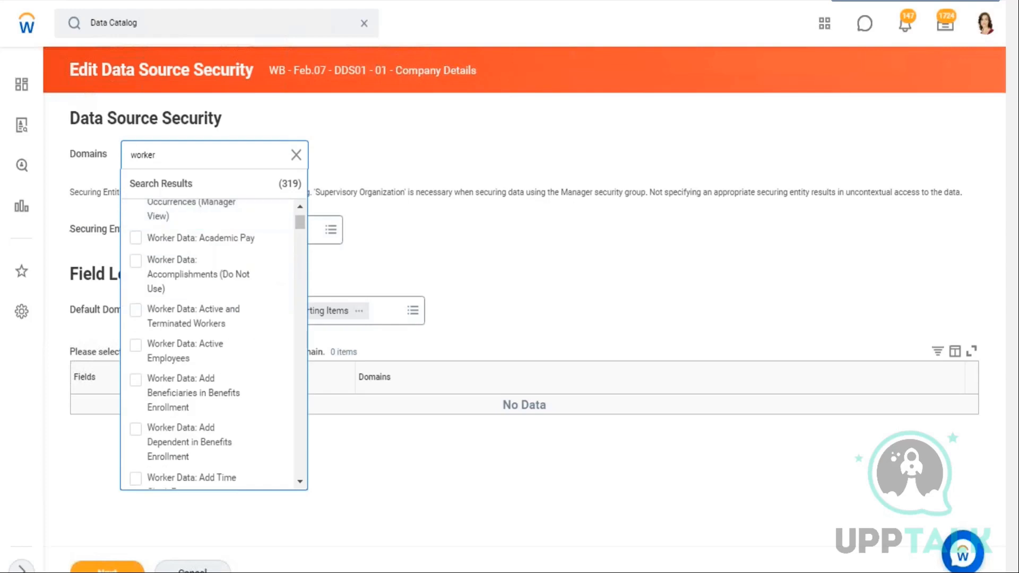
{"action": "scroll", "coordinate": [228, 268], "scroll_direction": "down", "scroll_amount": 2}
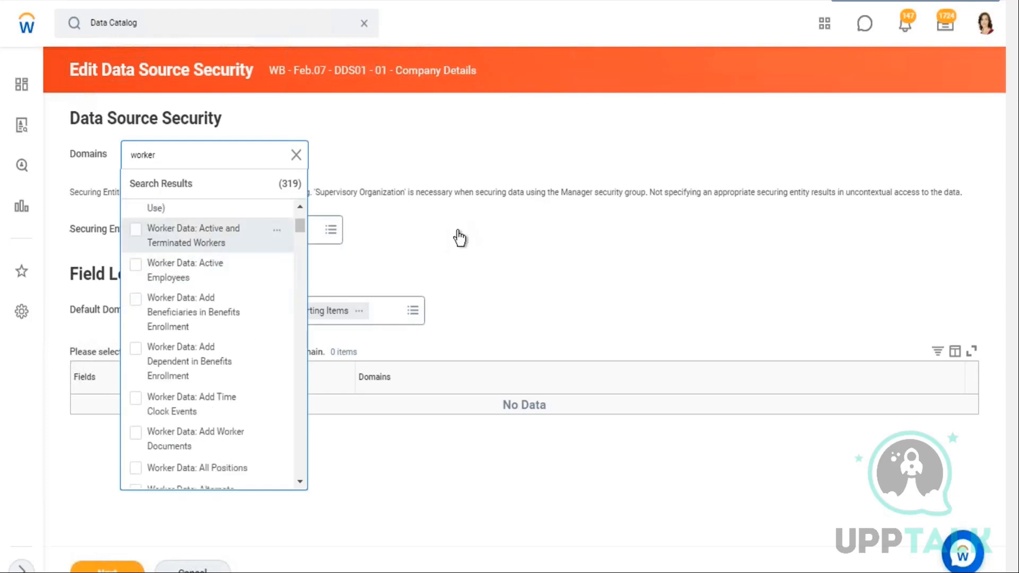
{"action": "left_click", "coordinate": [136, 230]}
{"action": "left_click", "coordinate": [465, 236]}
{"action": "left_click", "coordinate": [281, 241]}
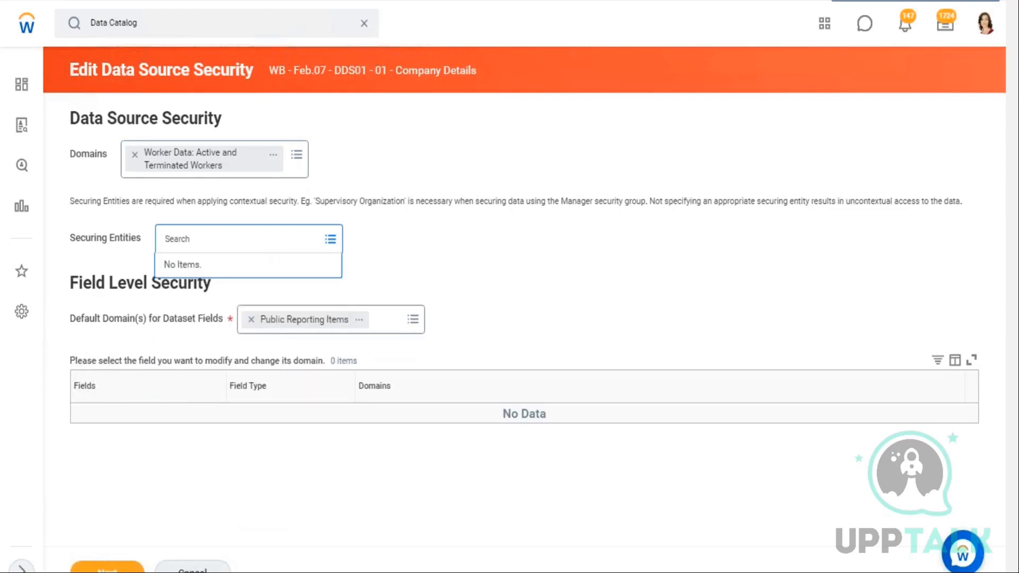
{"action": "left_click", "coordinate": [469, 255]}
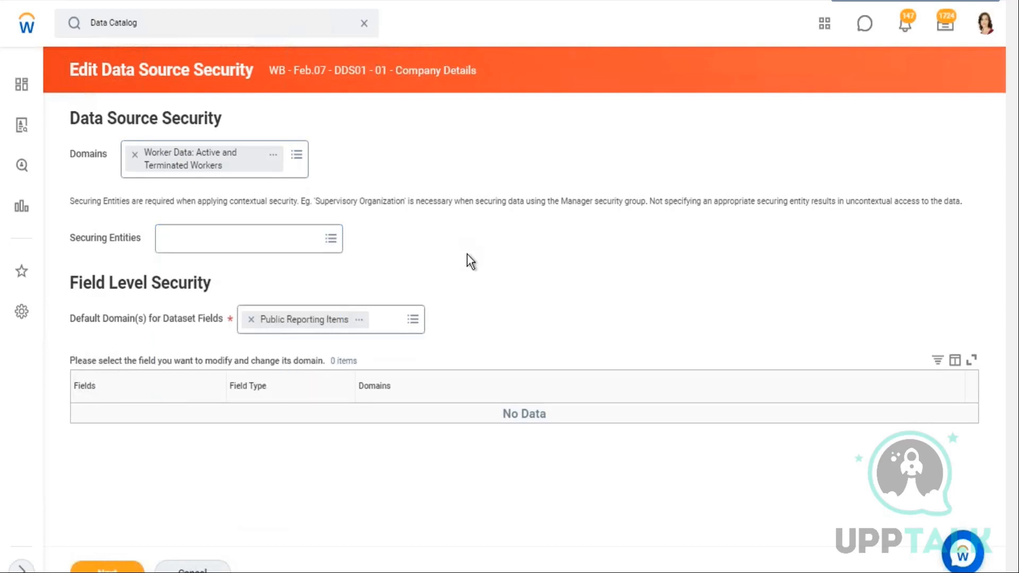
Examine the Securing Entities note about contextual security and the Supervisory Organization example
{"action": "left_click_drag", "start_coordinate": [87, 236], "coordinate": [127, 239]}
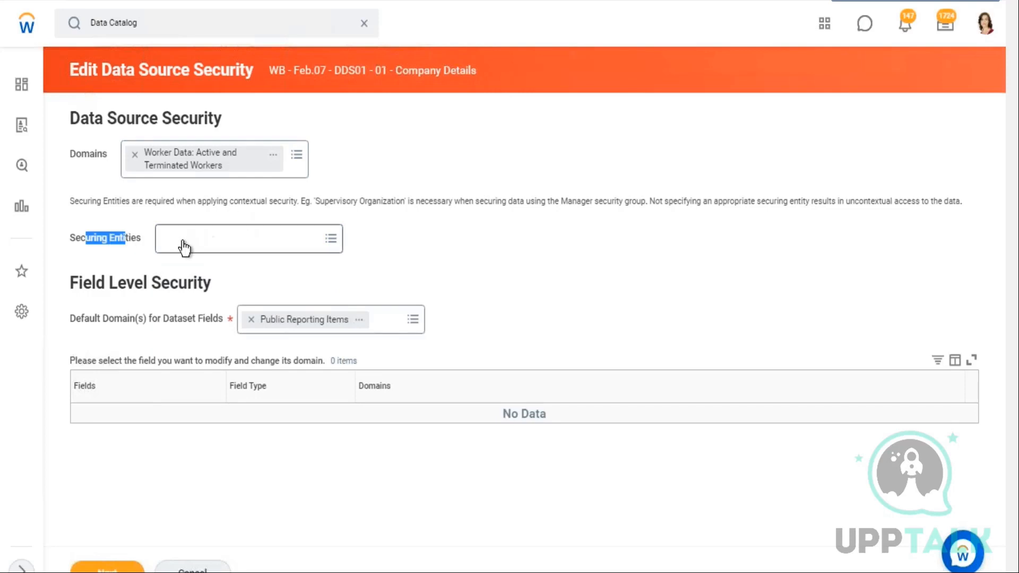
{"action": "left_click", "coordinate": [71, 243]}
{"action": "left_click_drag", "start_coordinate": [72, 243], "coordinate": [128, 240]}
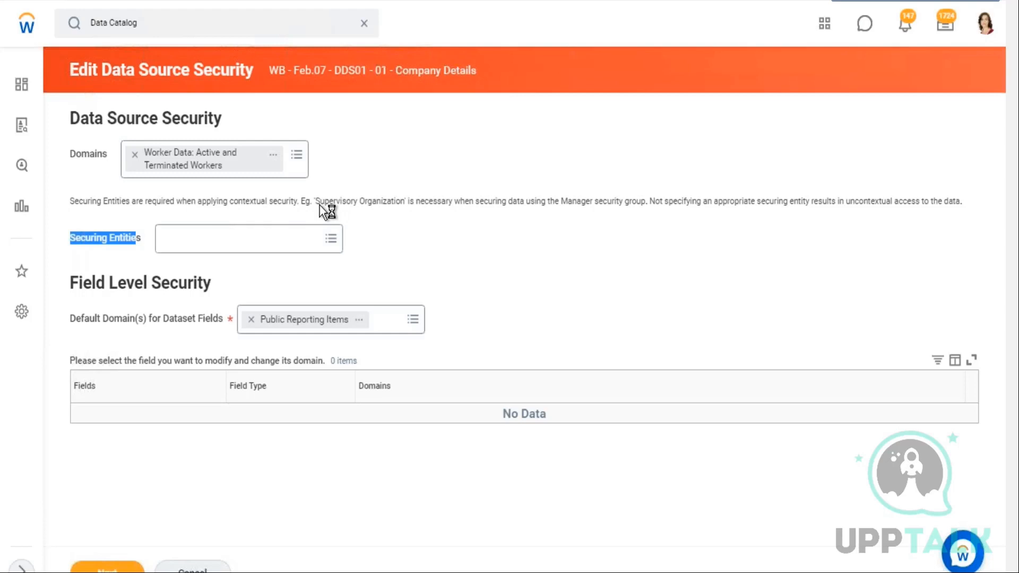
{"action": "left_click_drag", "start_coordinate": [318, 205], "coordinate": [366, 205]}
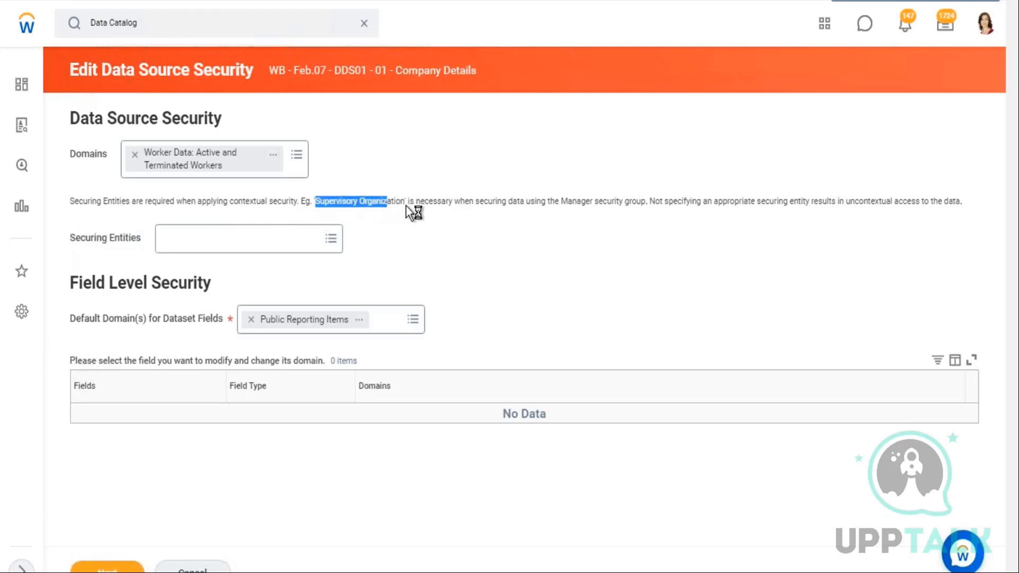
{"action": "left_click_drag", "start_coordinate": [443, 208], "coordinate": [909, 211]}
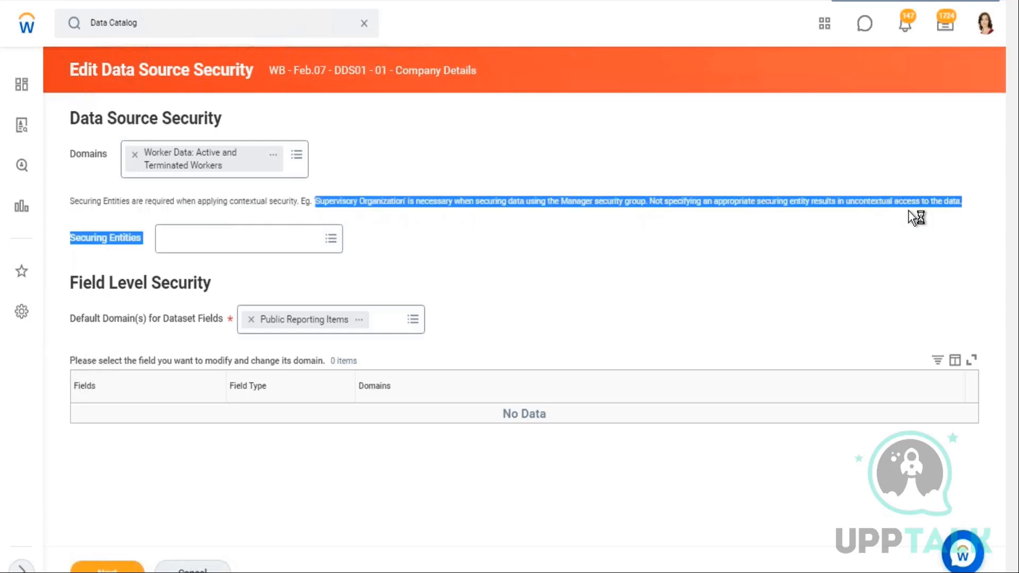
{"action": "left_click", "coordinate": [399, 234]}
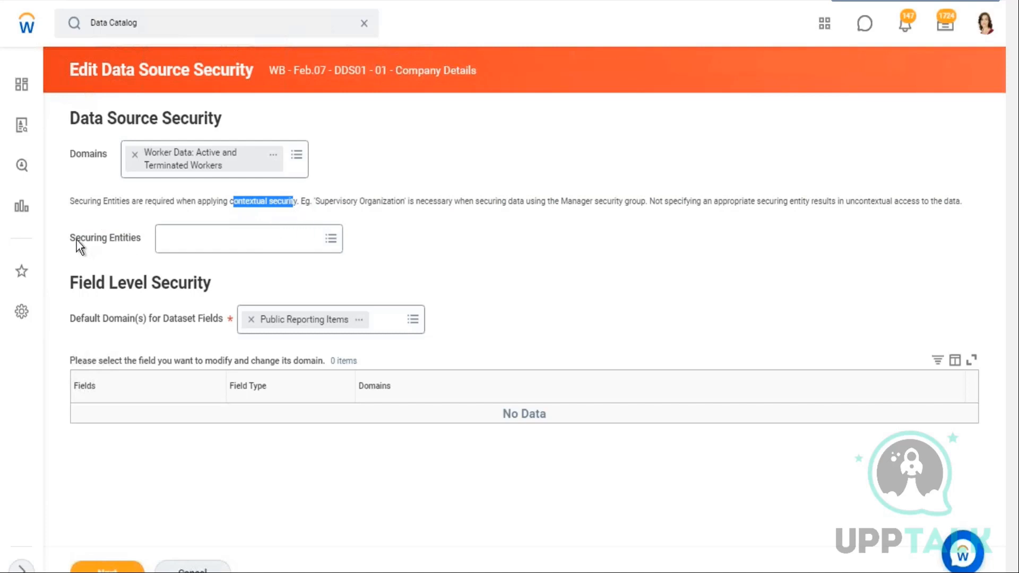
{"action": "left_click_drag", "start_coordinate": [77, 240], "coordinate": [212, 240]}
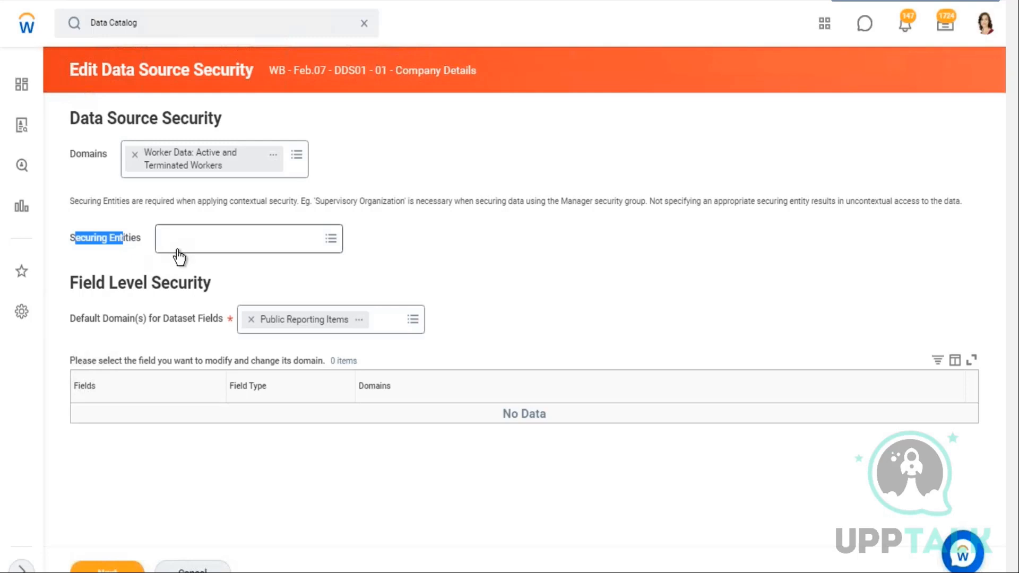
{"action": "double_click", "coordinate": [104, 68]}
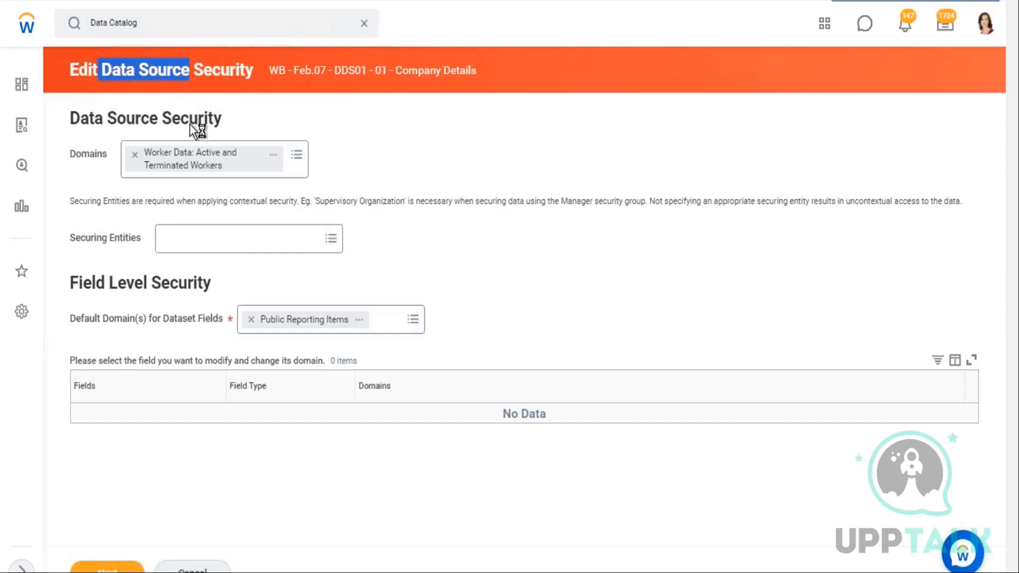
Review the Securing Entities options, the Default Domain(s) for Dataset Fields list and the field-selection note
{"action": "left_click_drag", "start_coordinate": [69, 240], "coordinate": [444, 382]}
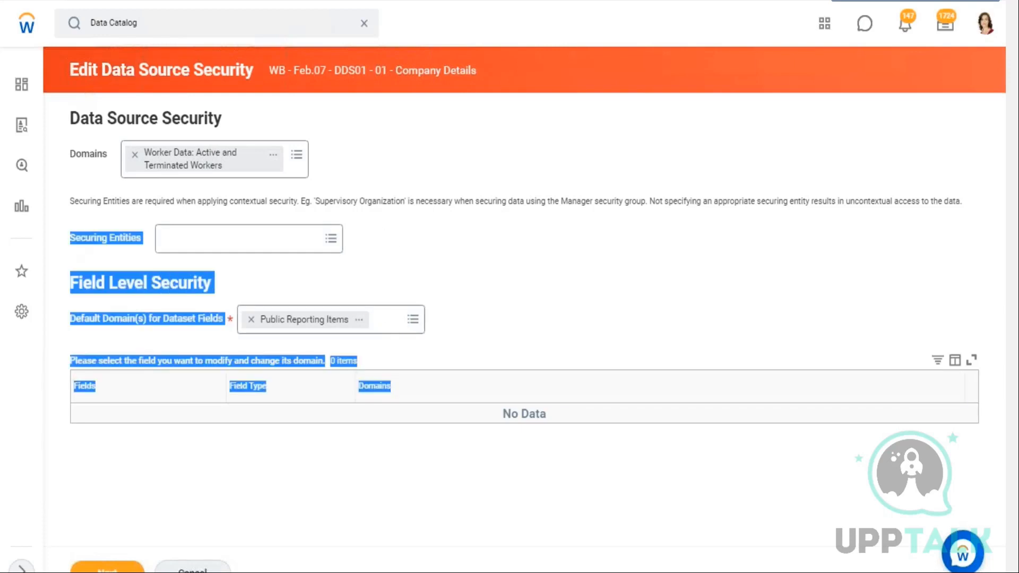
{"action": "left_click", "coordinate": [189, 234]}
{"action": "left_click_drag", "start_coordinate": [250, 242], "coordinate": [69, 238]}
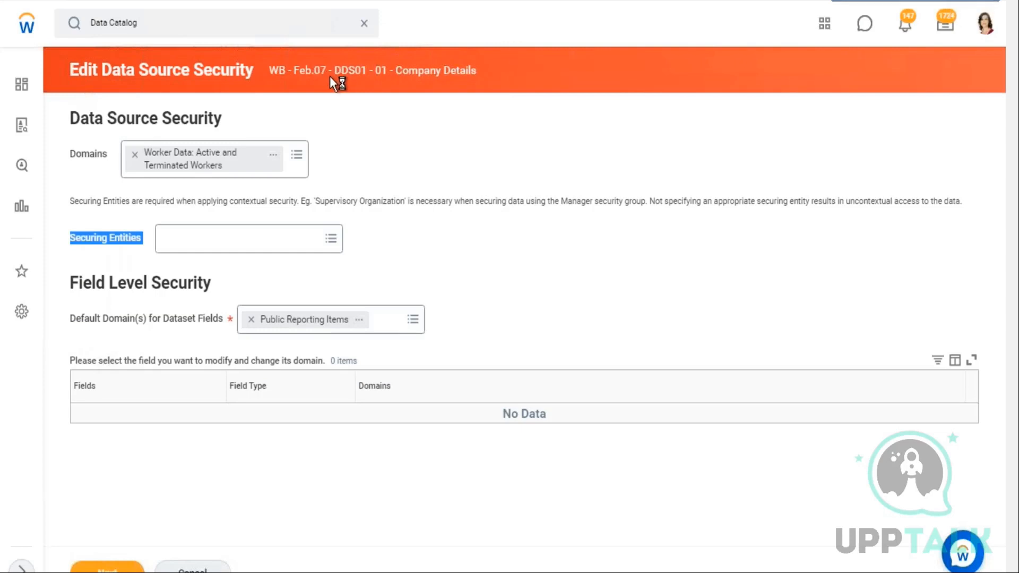
{"action": "left_click_drag", "start_coordinate": [68, 113], "coordinate": [333, 162]}
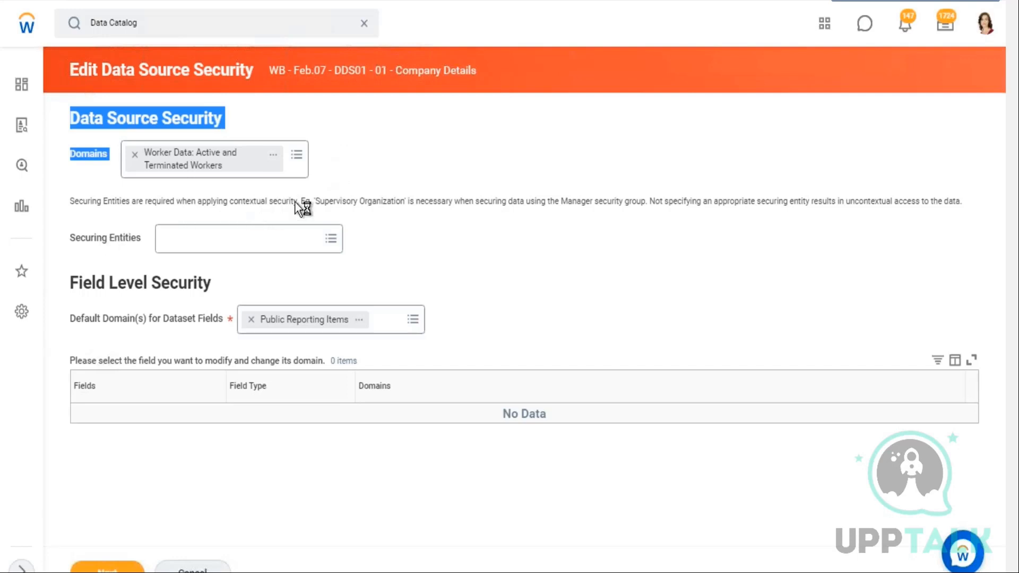
{"action": "left_click_drag", "start_coordinate": [325, 201], "coordinate": [372, 201]}
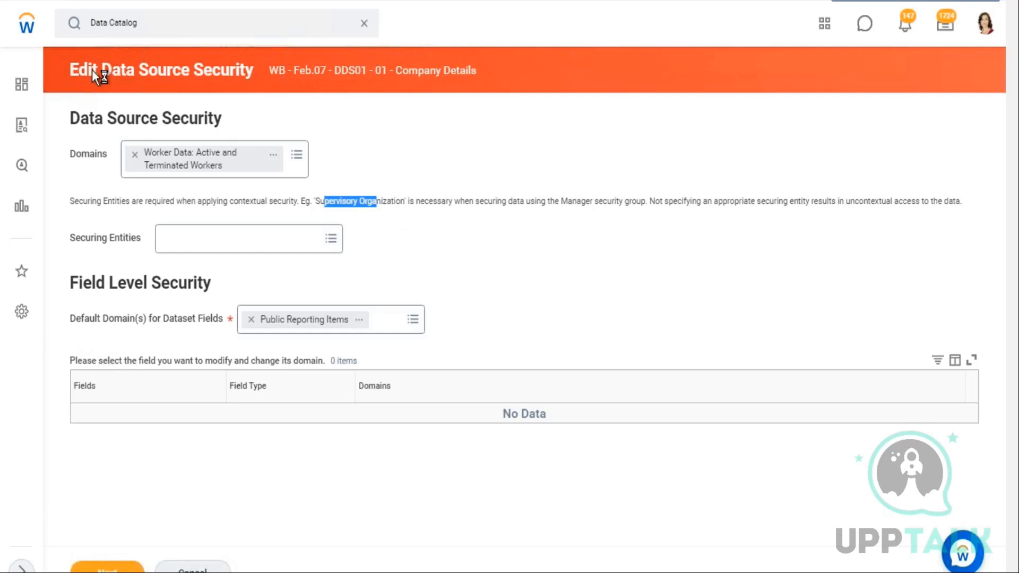
{"action": "left_click_drag", "start_coordinate": [103, 70], "coordinate": [189, 73]}
{"action": "left_click_drag", "start_coordinate": [80, 236], "coordinate": [110, 238]}
{"action": "left_click", "coordinate": [240, 245]}
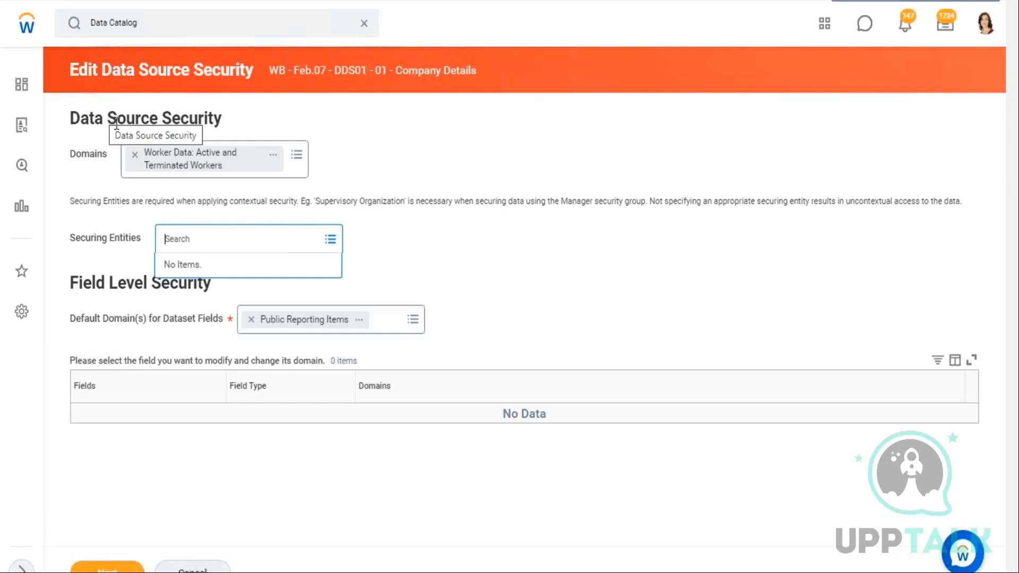
{"action": "left_click_drag", "start_coordinate": [90, 241], "coordinate": [167, 240]}
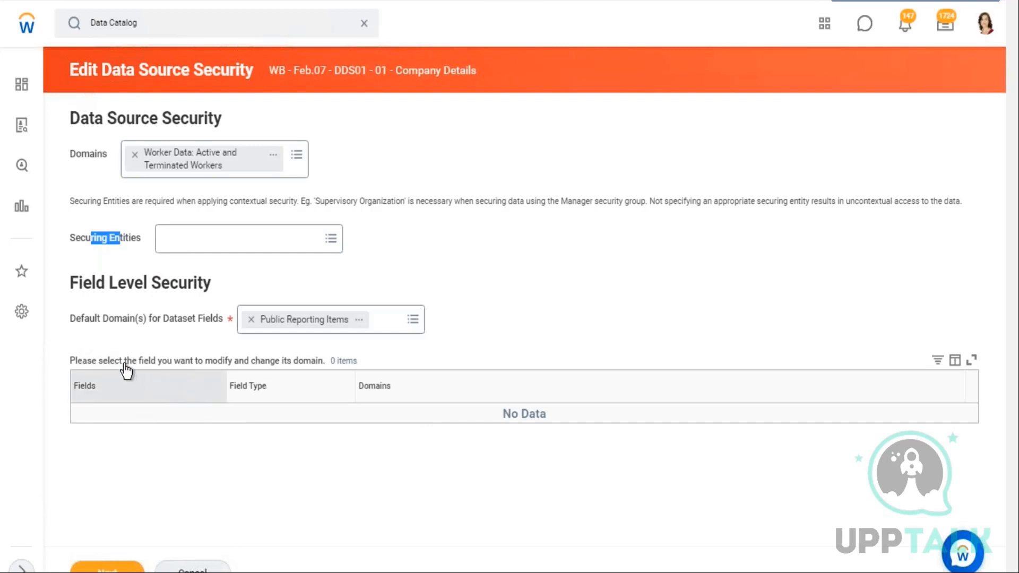
{"action": "left_click_drag", "start_coordinate": [122, 361], "coordinate": [389, 358]}
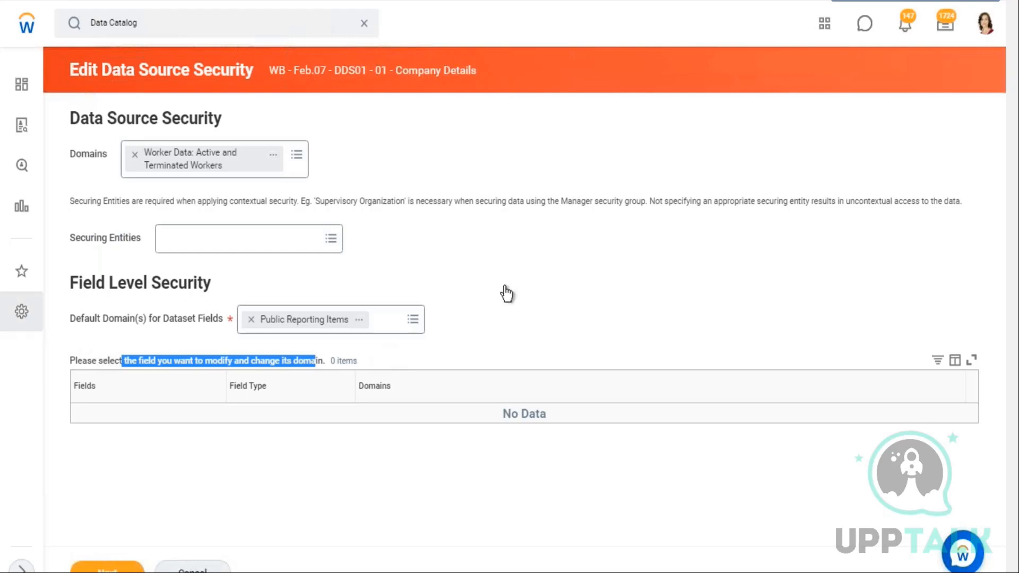
{"action": "left_click", "coordinate": [413, 320]}
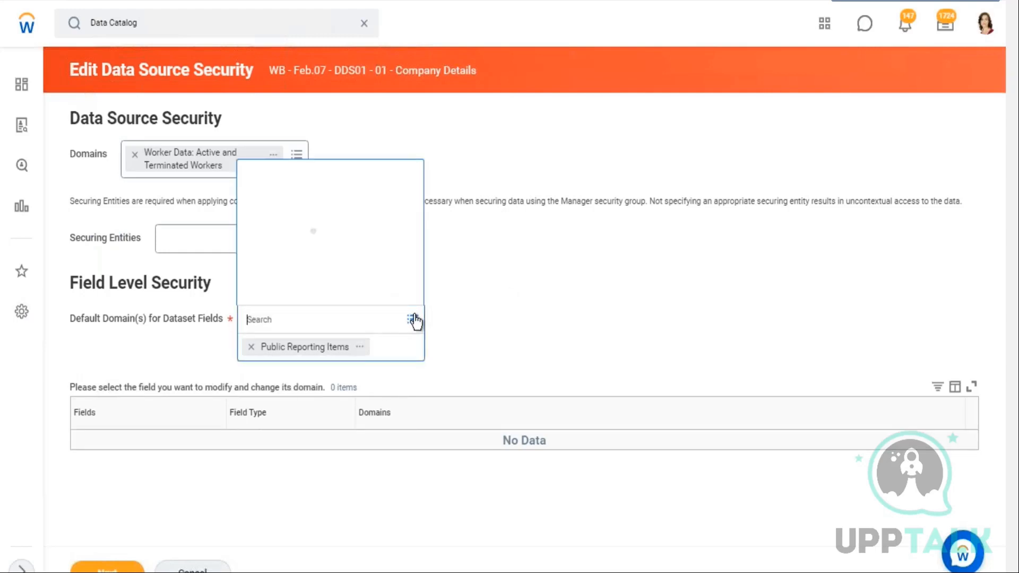
{"action": "left_click", "coordinate": [496, 286]}
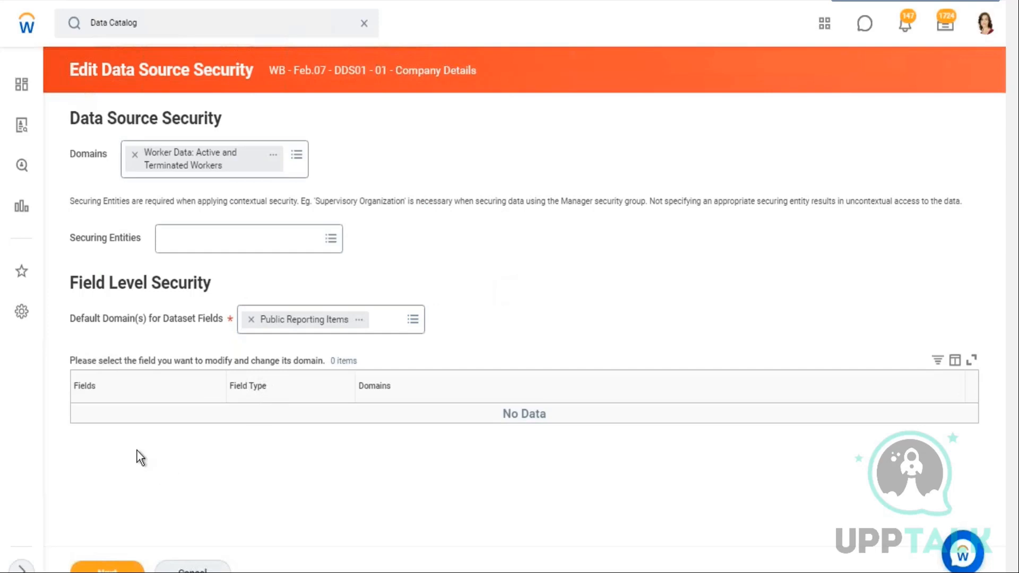
{"action": "left_click_drag", "start_coordinate": [82, 390], "coordinate": [106, 392]}
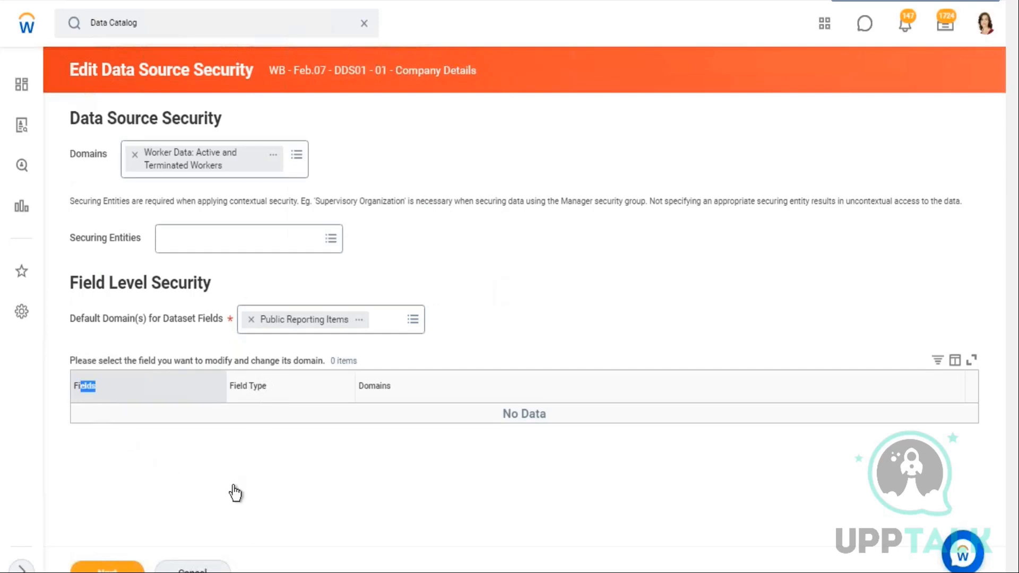
{"action": "left_click", "coordinate": [531, 290]}
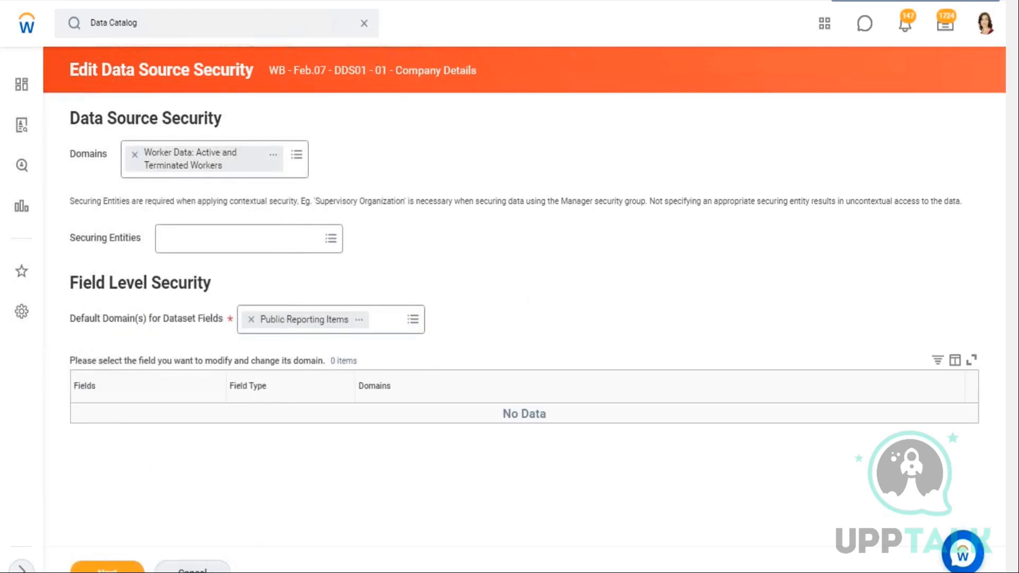
Cancel the Data Source Security edit, discarding the changes, and return to the dataset's field list
{"action": "left_click", "coordinate": [134, 155]}
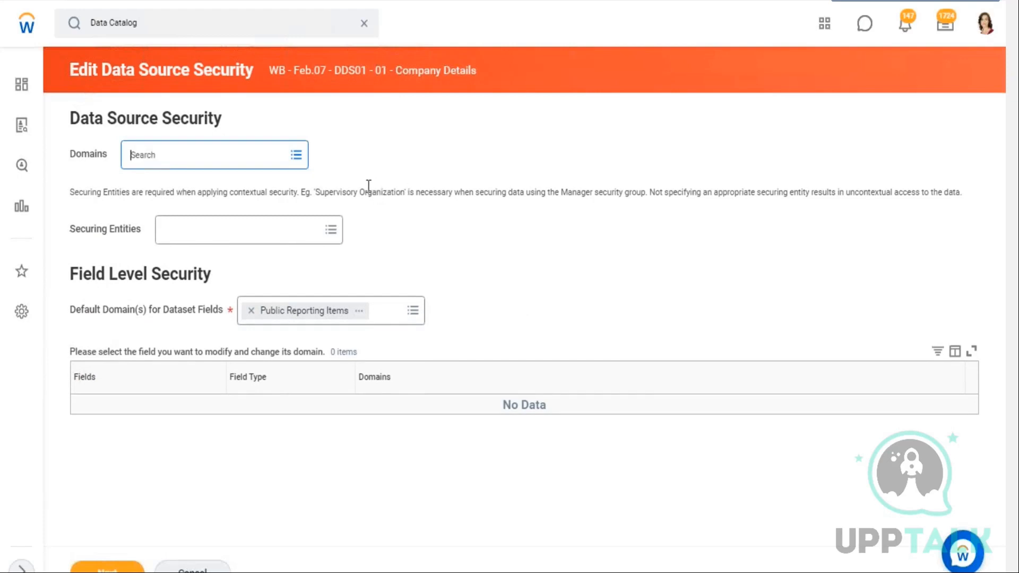
{"action": "left_click", "coordinate": [192, 570]}
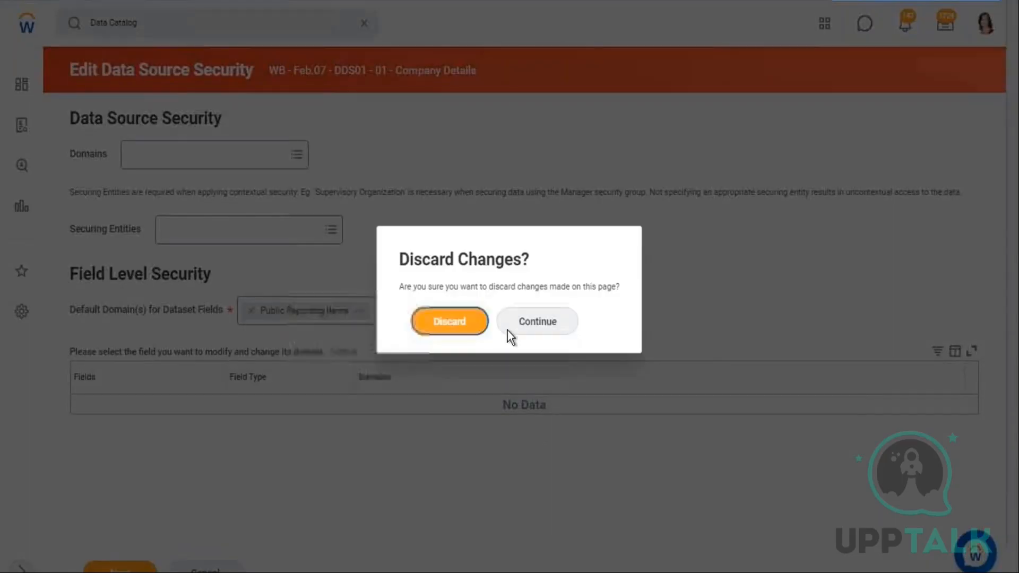
{"action": "left_click", "coordinate": [451, 322]}
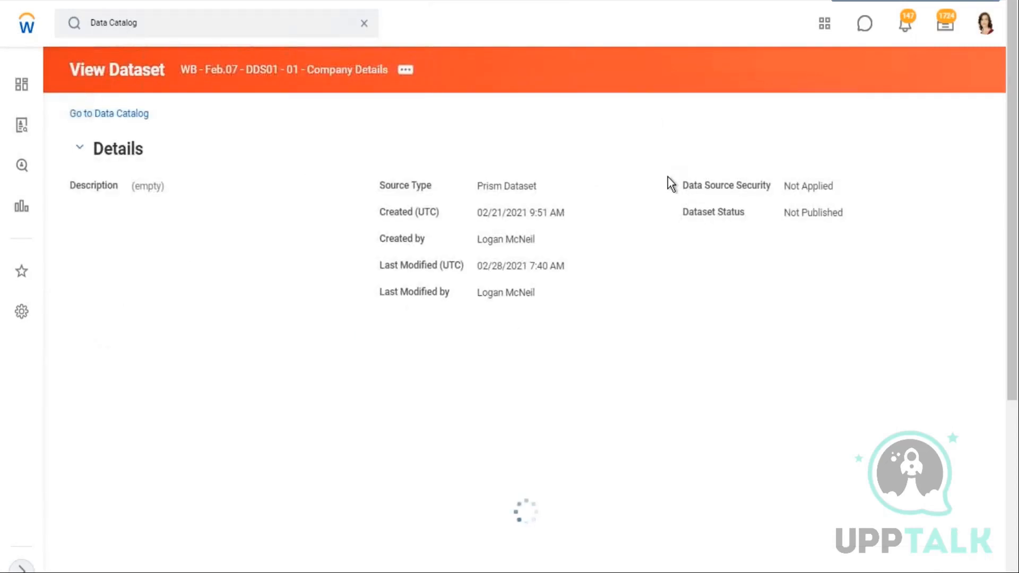
{"action": "scroll", "coordinate": [668, 178], "scroll_direction": "down", "scroll_amount": 3}
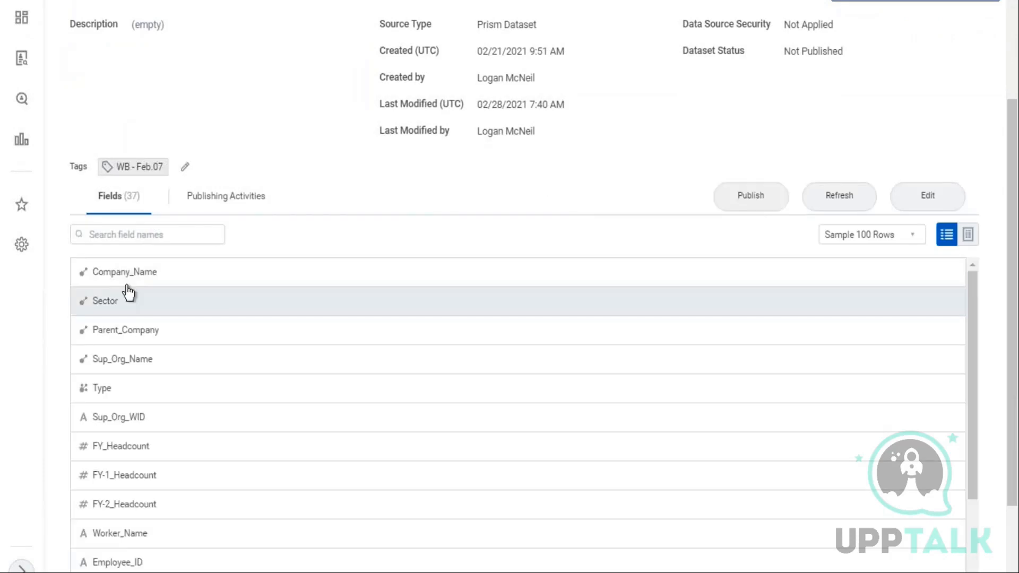
Open the Company_Name field's details in the Company Details dataset's field list
{"action": "left_click_drag", "start_coordinate": [154, 273], "coordinate": [100, 277]}
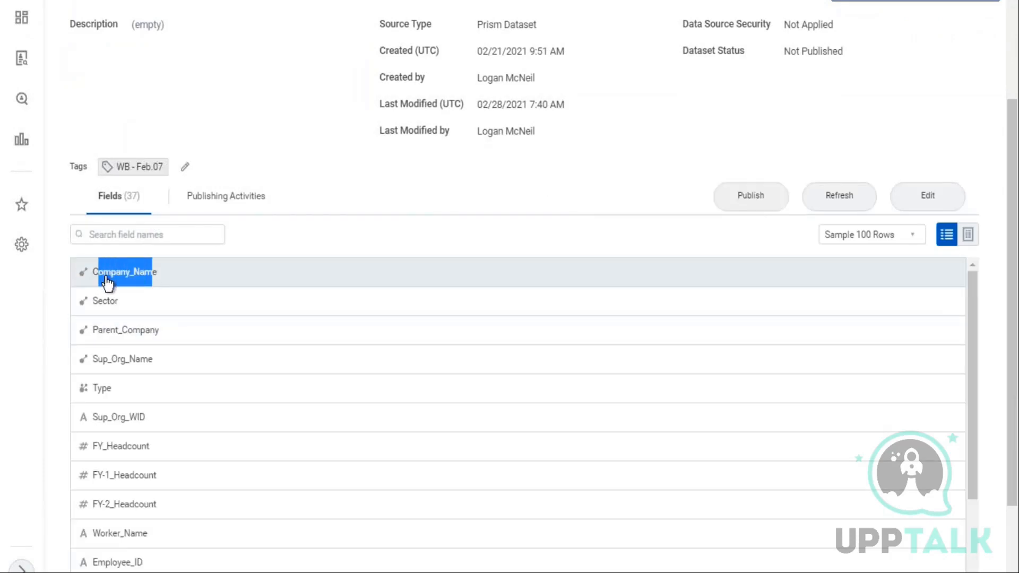
{"action": "left_click", "coordinate": [273, 152]}
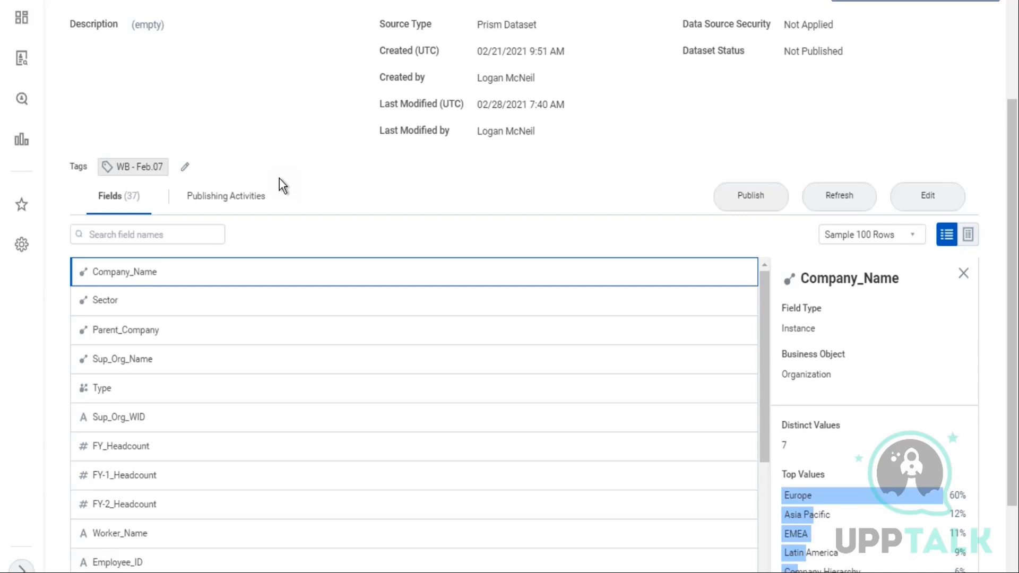
{"action": "scroll", "coordinate": [521, 237], "scroll_direction": "up", "scroll_amount": 3}
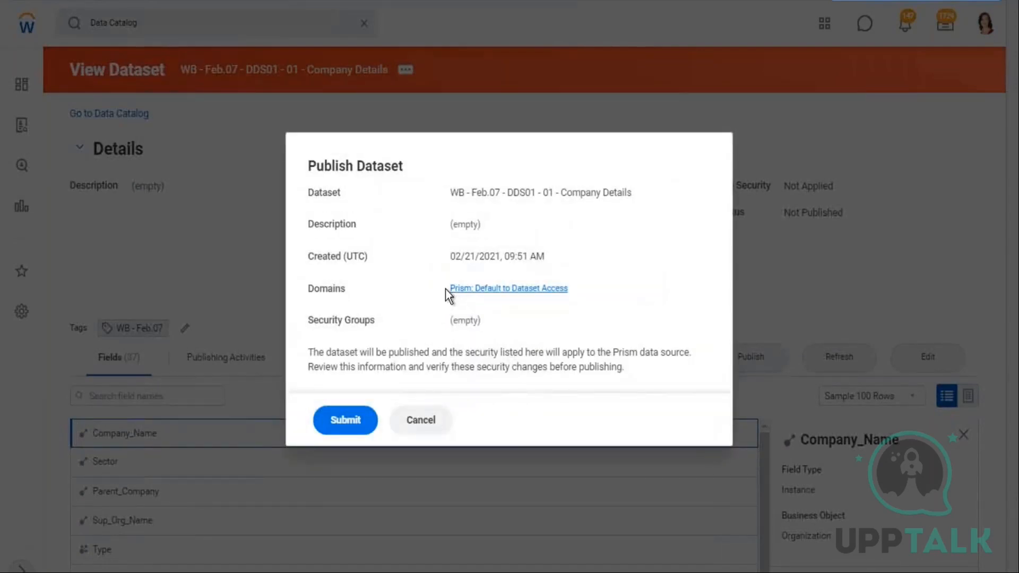
Publish the WB - Feb.07 - DDS01 - 01 - Company Details dataset, submitting with its listed domain
{"action": "left_click_drag", "start_coordinate": [447, 289], "coordinate": [569, 289]}
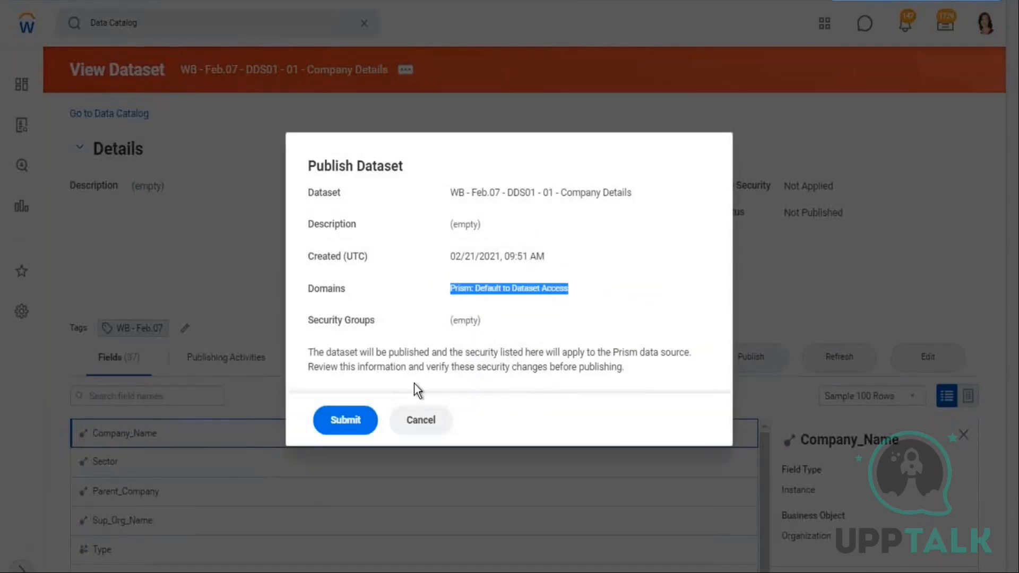
{"action": "left_click", "coordinate": [364, 422]}
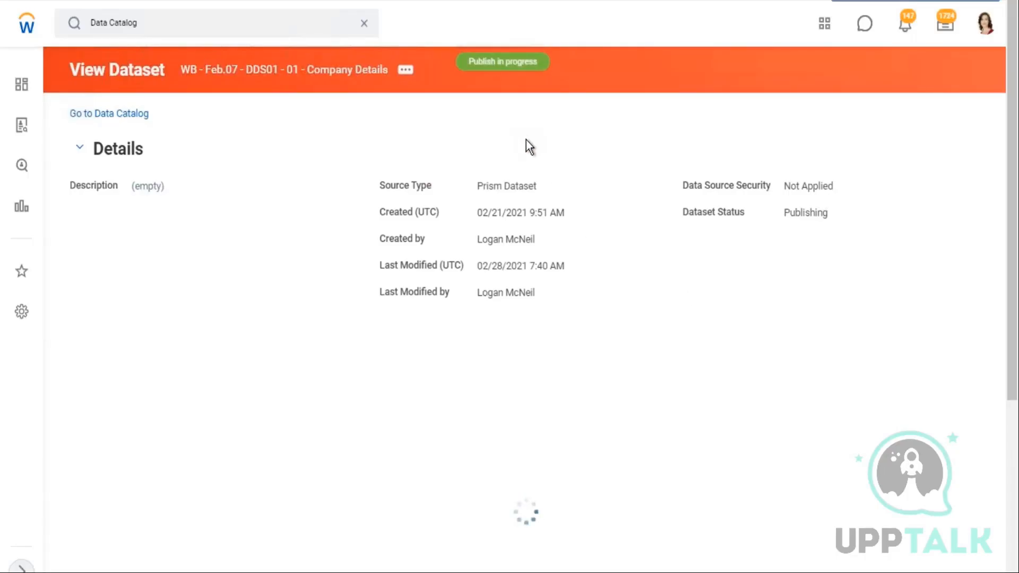
Open the dataset's lineage view from its related actions
{"action": "left_click", "coordinate": [406, 73]}
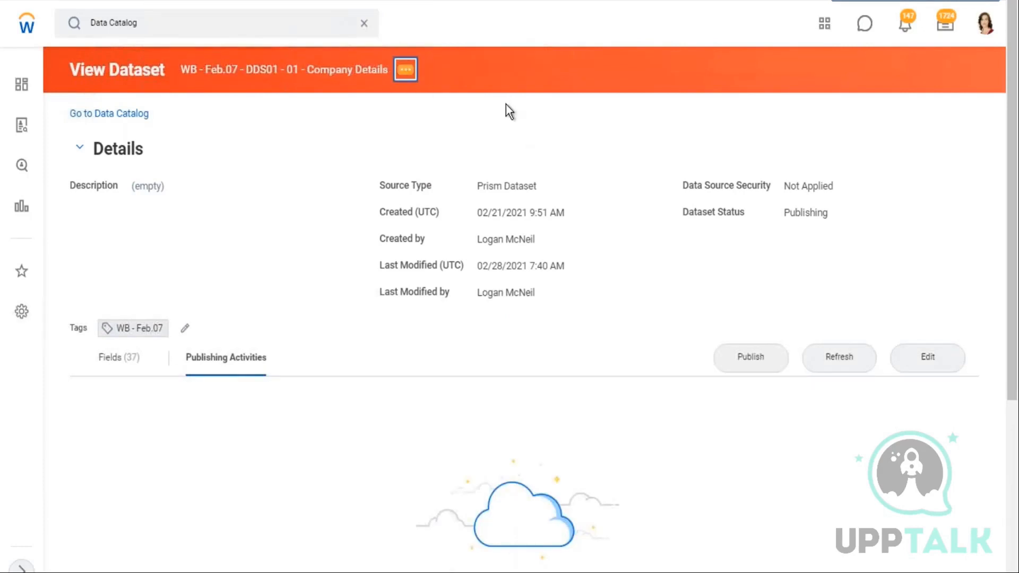
{"action": "mouse_move", "coordinate": [504, 109]}
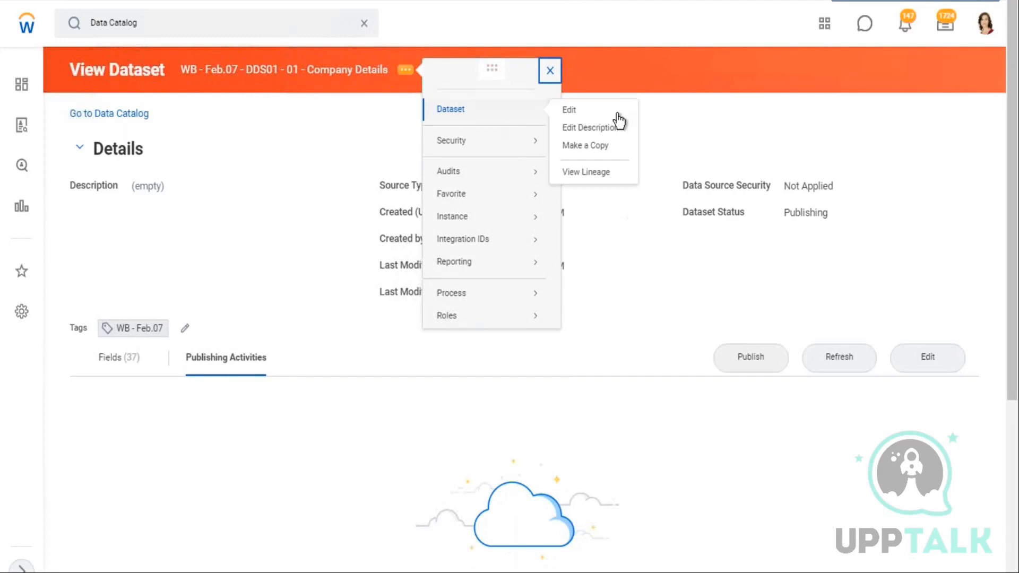
{"action": "left_click", "coordinate": [597, 172]}
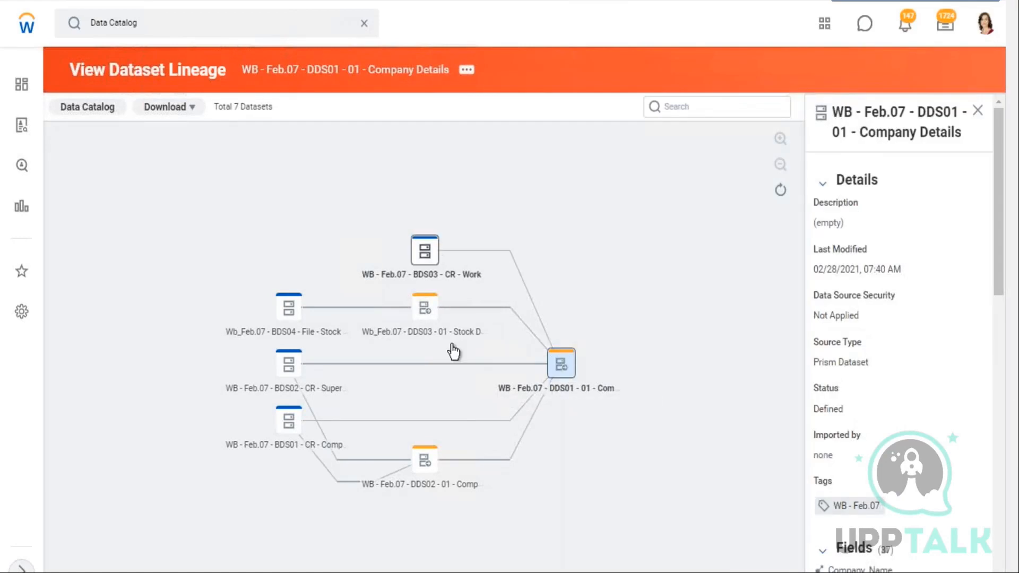
Return to the Data Catalog and reopen the Company Details dataset's publishing activities
{"action": "left_click", "coordinate": [113, 108]}
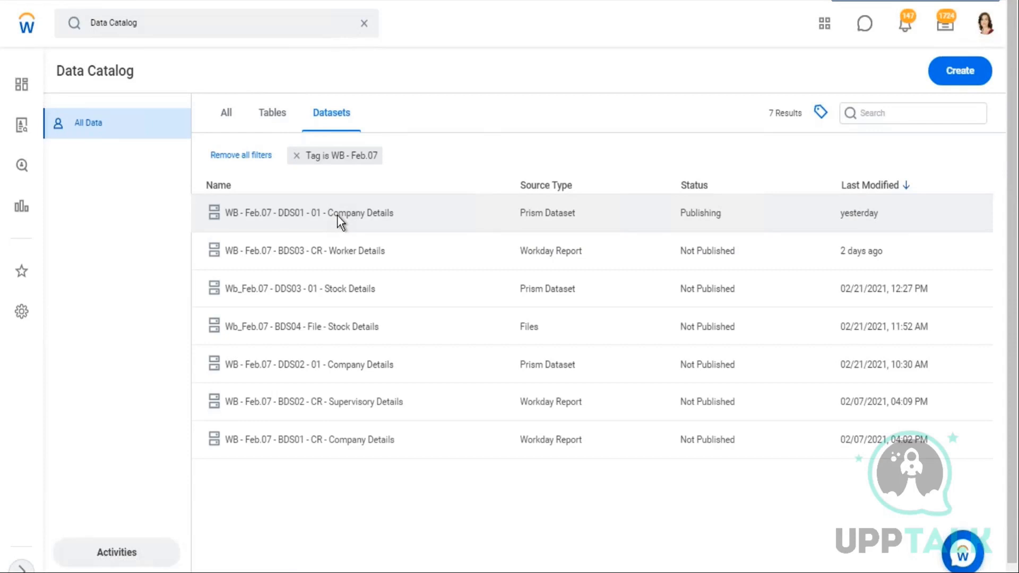
{"action": "right_click", "coordinate": [337, 216]}
{"action": "right_click", "coordinate": [345, 187]}
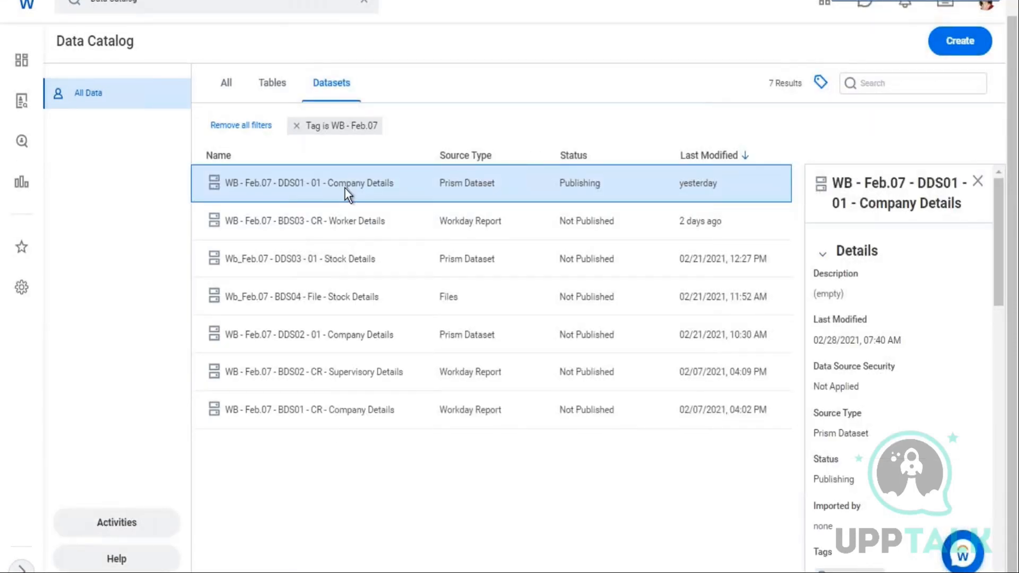
{"action": "right_click", "coordinate": [384, 211]}
{"action": "left_click", "coordinate": [381, 237]}
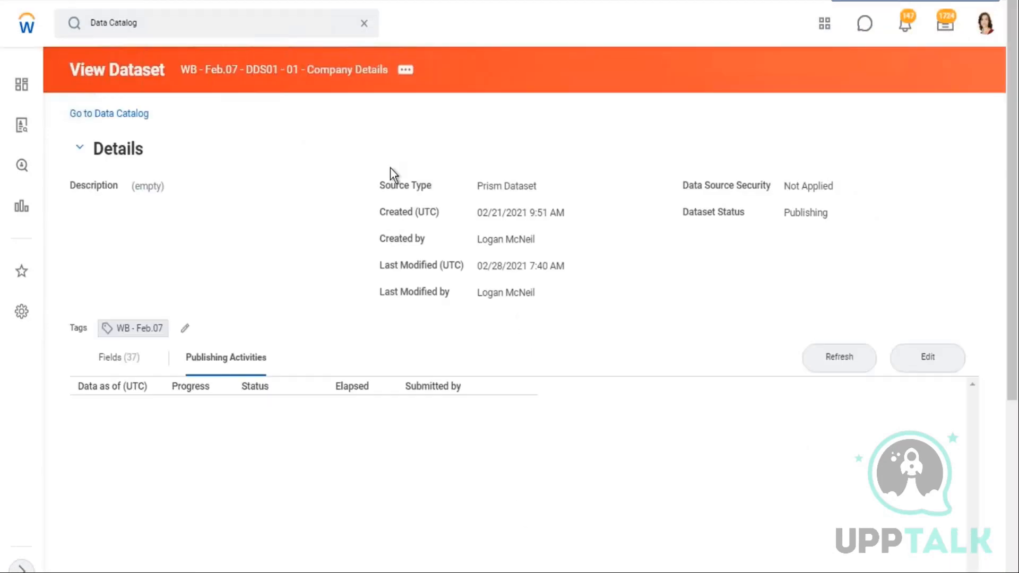
Refresh the publishing activities repeatedly to follow the publish progress
{"action": "scroll", "coordinate": [290, 393], "scroll_direction": "down", "scroll_amount": 3}
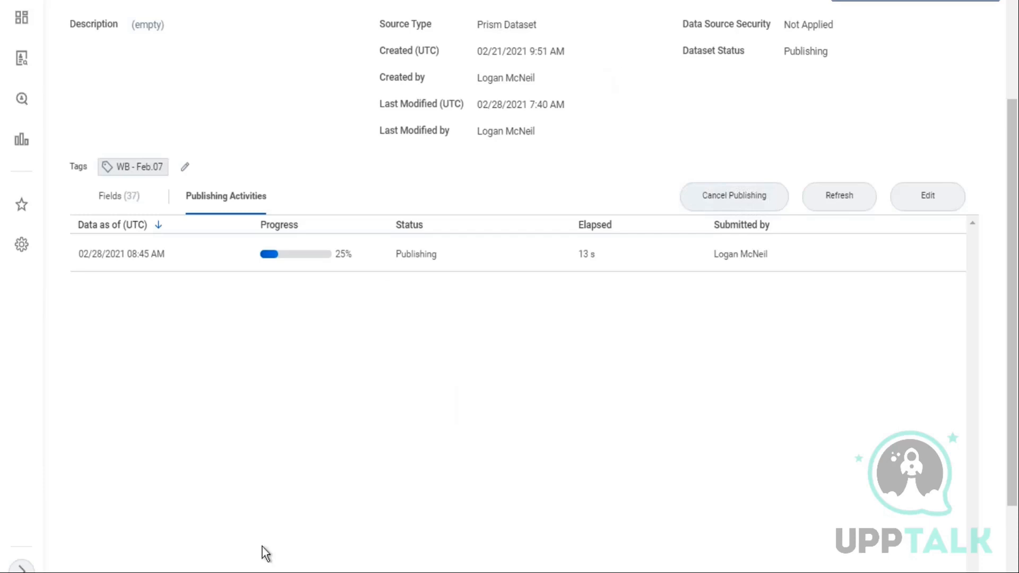
{"action": "left_click", "coordinate": [833, 201]}
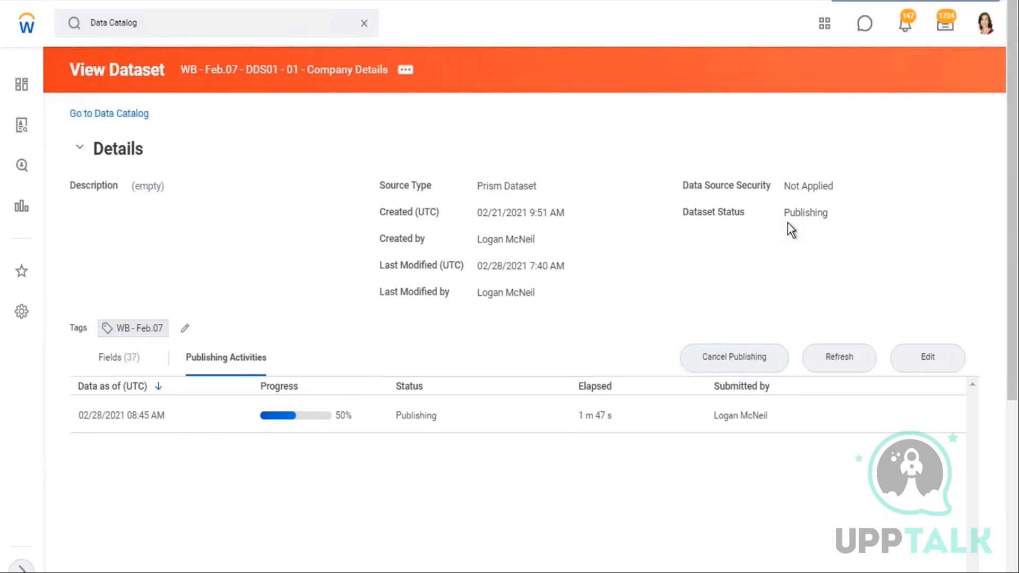
{"action": "mouse_move", "coordinate": [510, 1]}
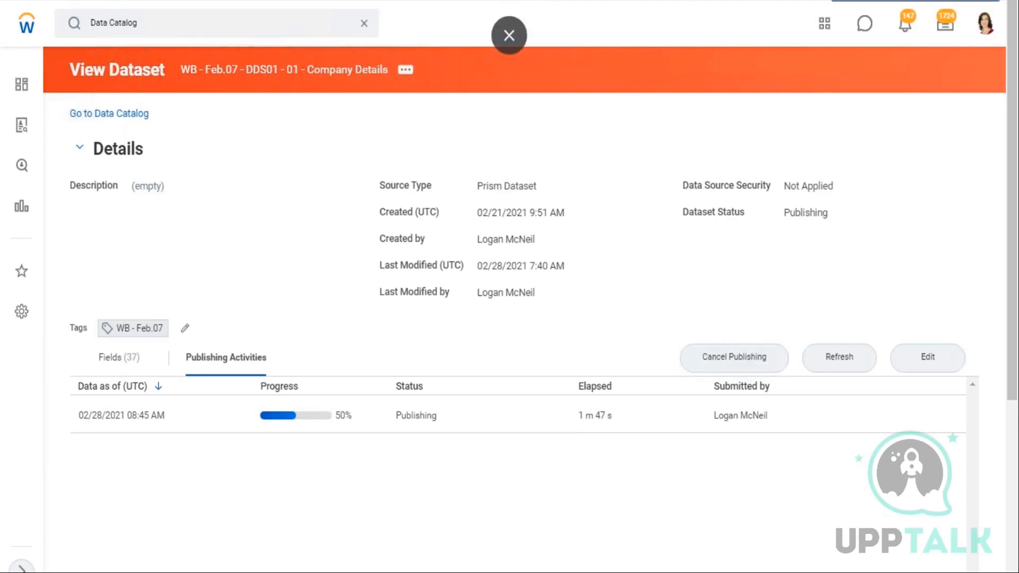
{"action": "scroll", "coordinate": [509, 287], "scroll_direction": "down", "scroll_amount": 2}
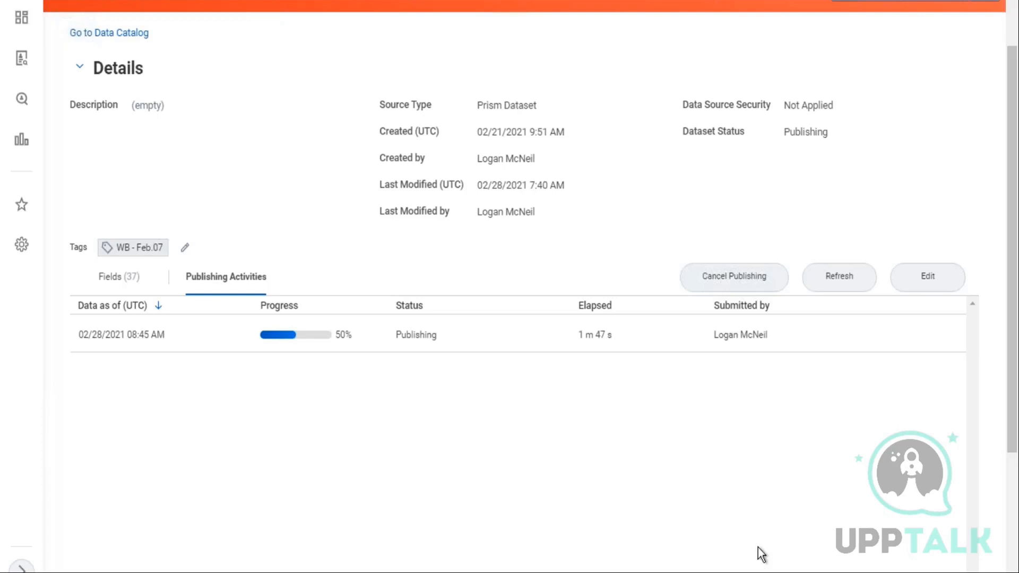
{"action": "left_click", "coordinate": [844, 272]}
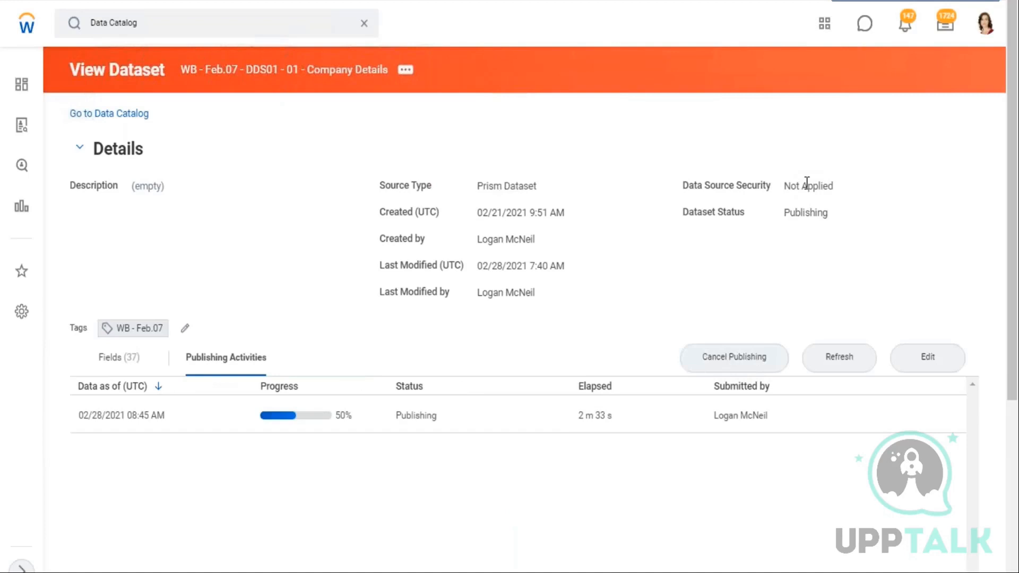
{"action": "left_click", "coordinate": [843, 356]}
{"action": "left_click_drag", "start_coordinate": [177, 71], "coordinate": [381, 91]}
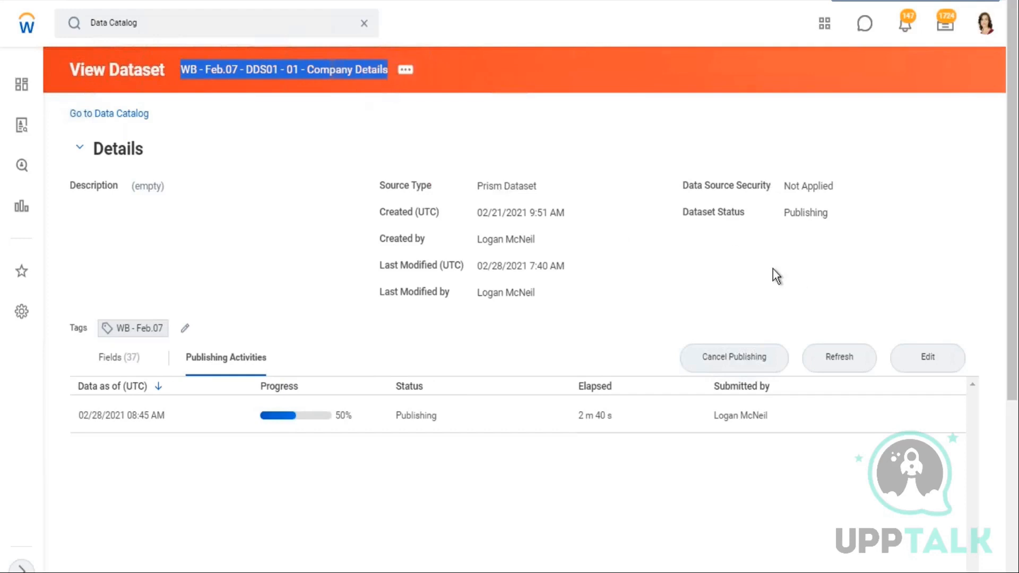
{"action": "left_click", "coordinate": [841, 357]}
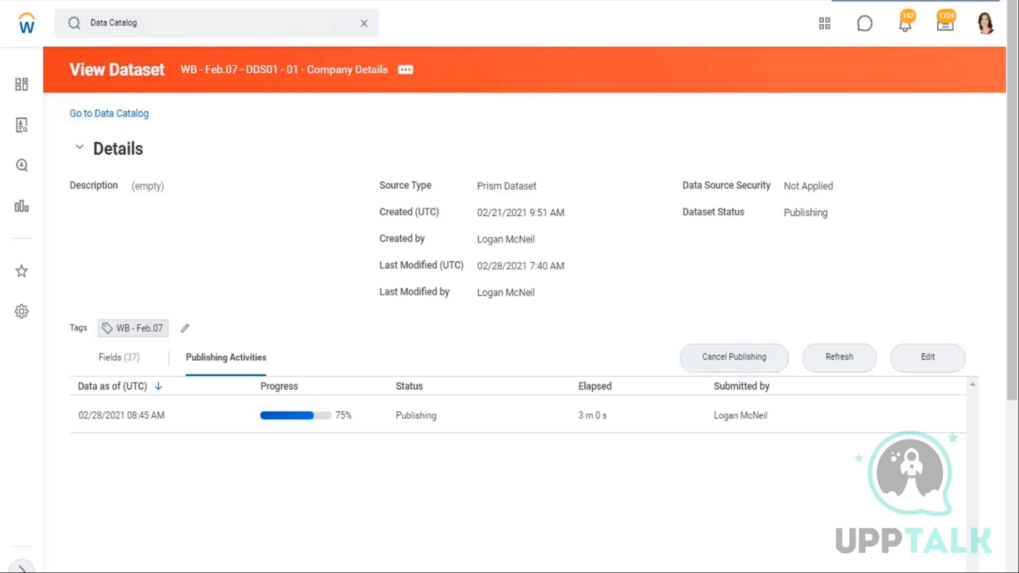
{"action": "left_click", "coordinate": [851, 363]}
Search for prism data and run the Prism Data Sources (available for report creation) report
{"action": "left_click", "coordinate": [364, 32]}
{"action": "left_click", "coordinate": [143, 35]}
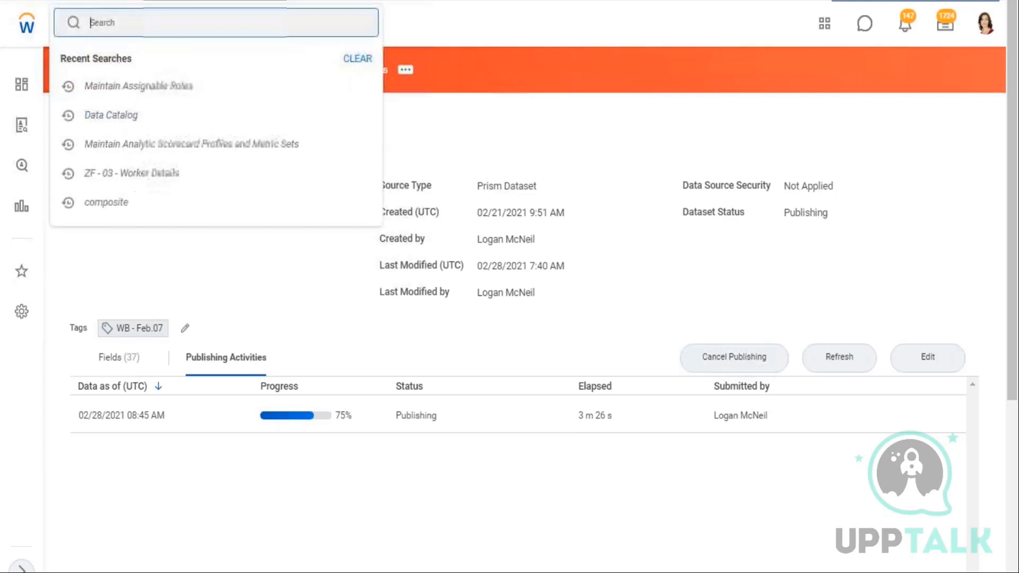
{"action": "type", "text": "pris"}
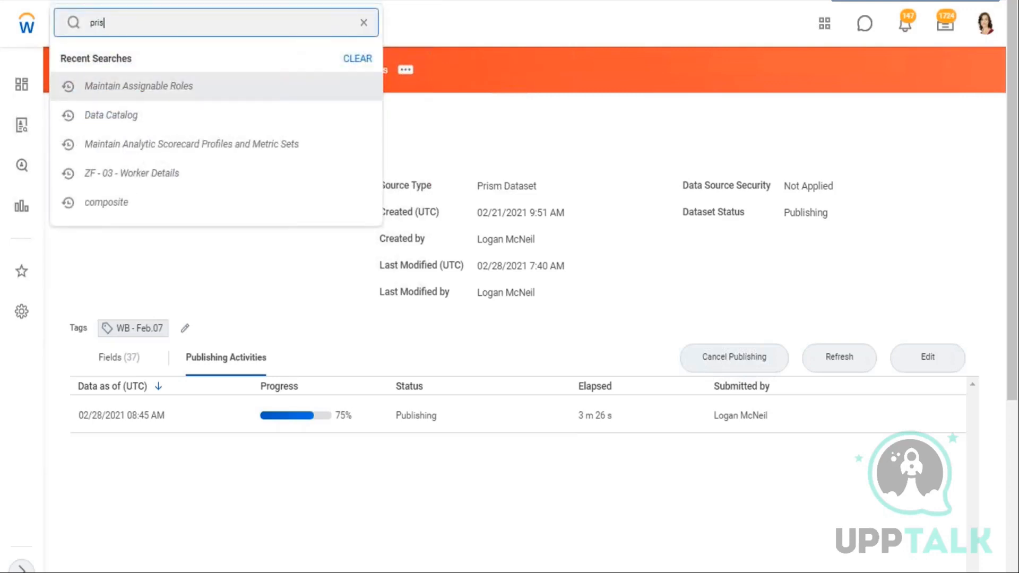
{"action": "type", "text": "m data"}
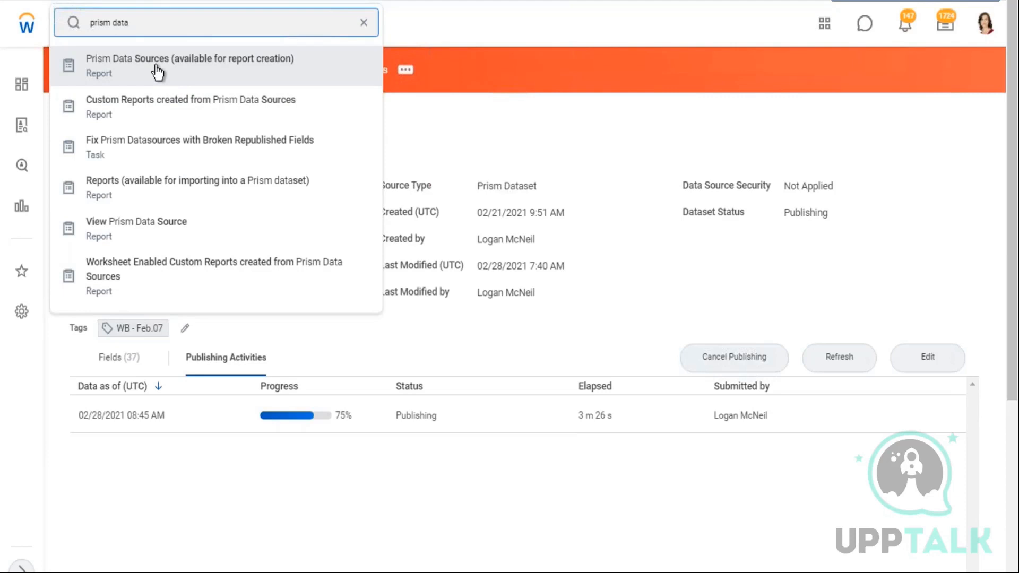
{"action": "left_click", "coordinate": [157, 72]}
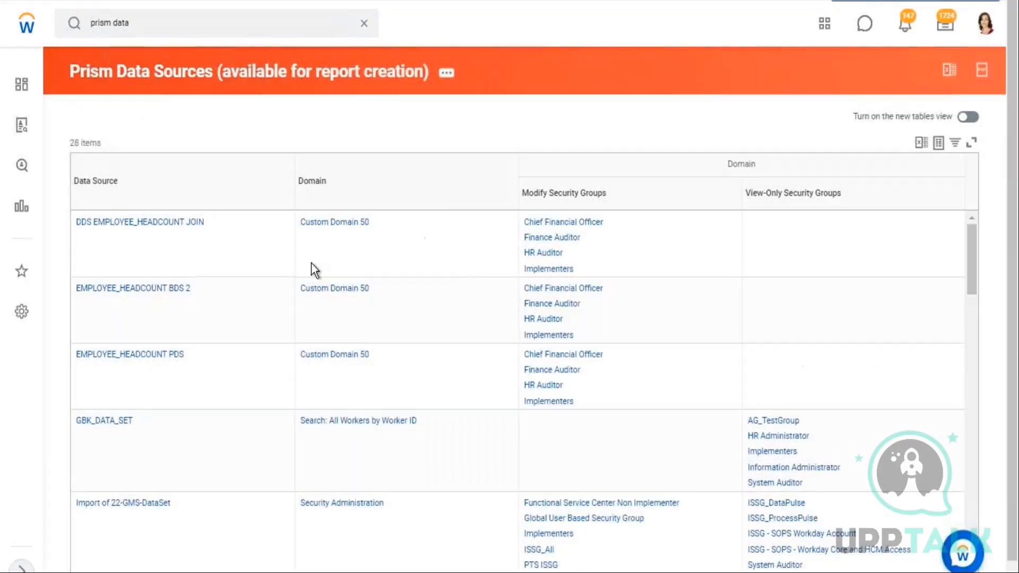
Review the data sources' domains and security groups, then open the RR EWF DDS Union Internal and External Workers dataset
{"action": "scroll", "coordinate": [148, 410], "scroll_direction": "down", "scroll_amount": 15}
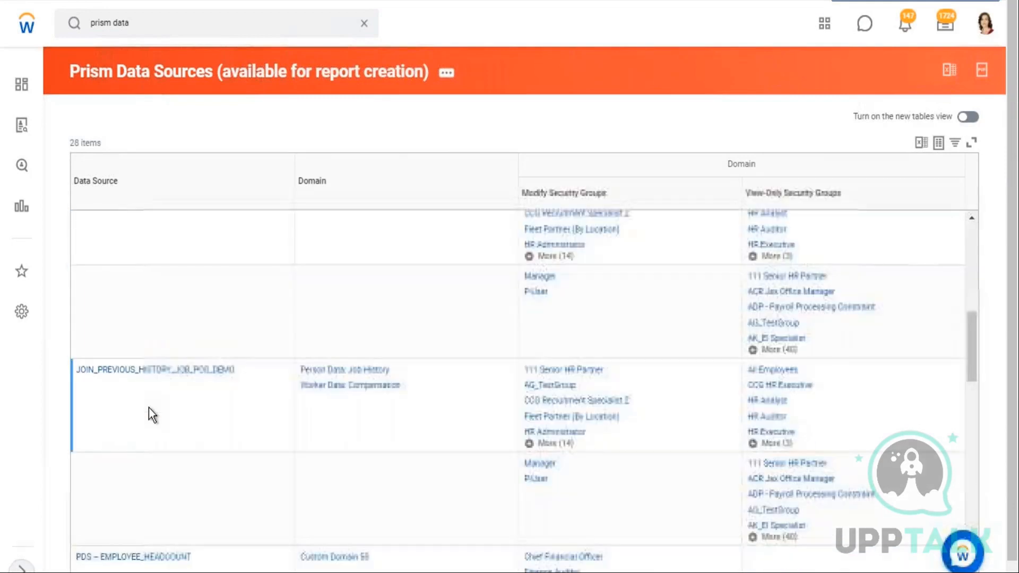
{"action": "scroll", "coordinate": [157, 408], "scroll_direction": "down", "scroll_amount": 5}
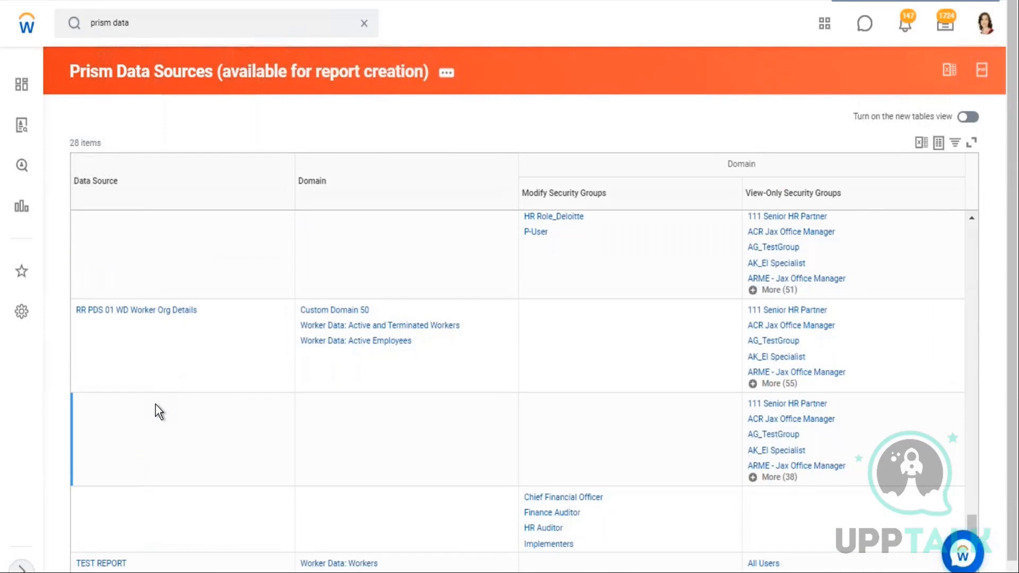
{"action": "scroll", "coordinate": [159, 412], "scroll_direction": "up", "scroll_amount": 3}
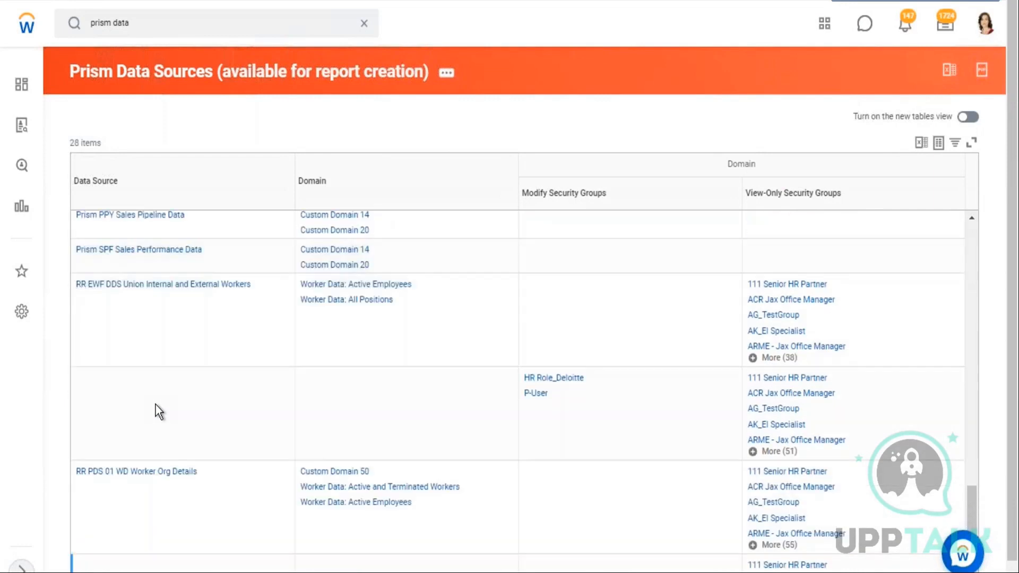
{"action": "scroll", "coordinate": [212, 384], "scroll_direction": "up", "scroll_amount": 2}
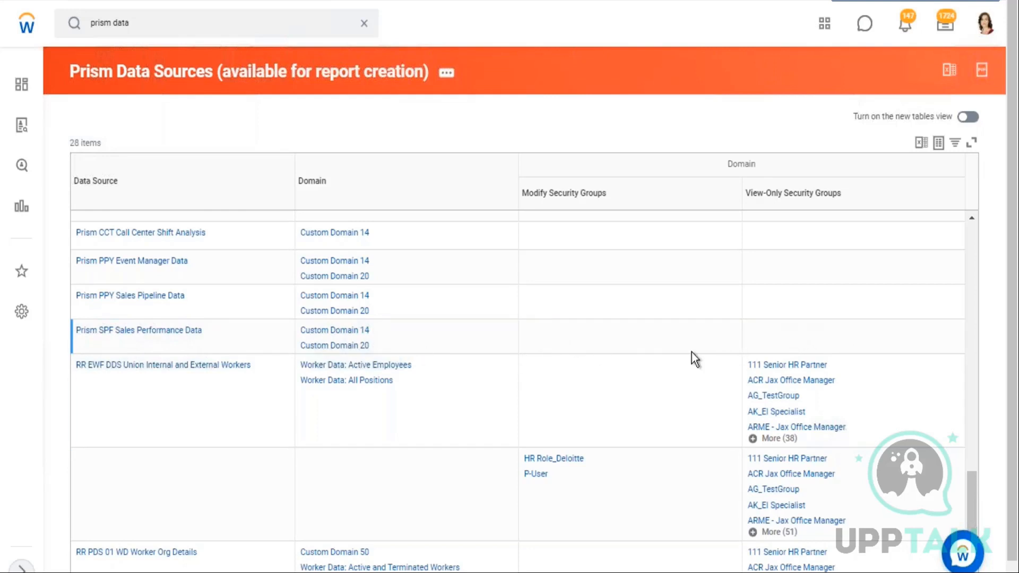
{"action": "scroll", "coordinate": [351, 359], "scroll_direction": "down", "scroll_amount": 2}
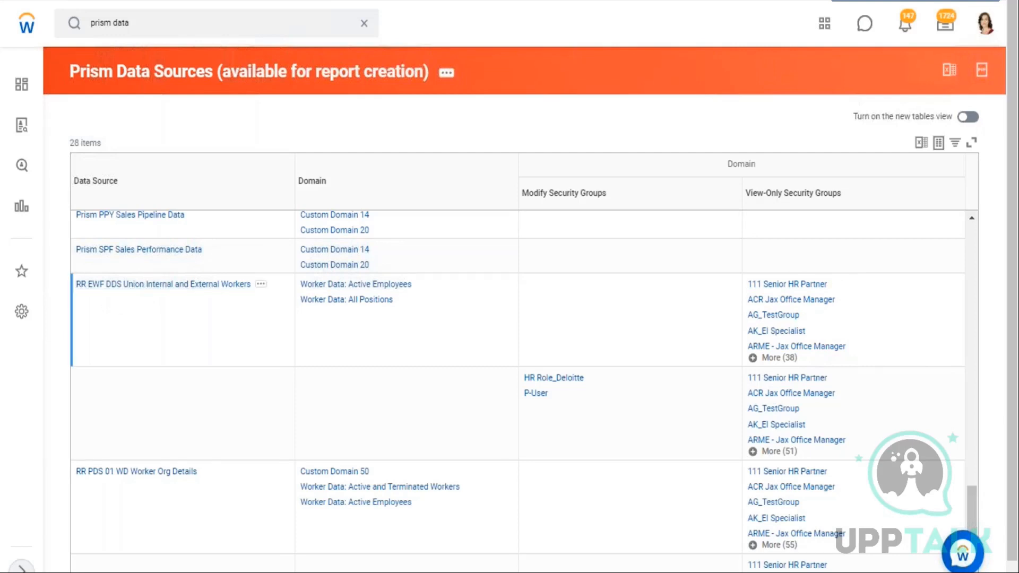
{"action": "scroll", "coordinate": [158, 333], "scroll_direction": "down", "scroll_amount": 2}
{"action": "scroll", "coordinate": [186, 312], "scroll_direction": "up", "scroll_amount": 2}
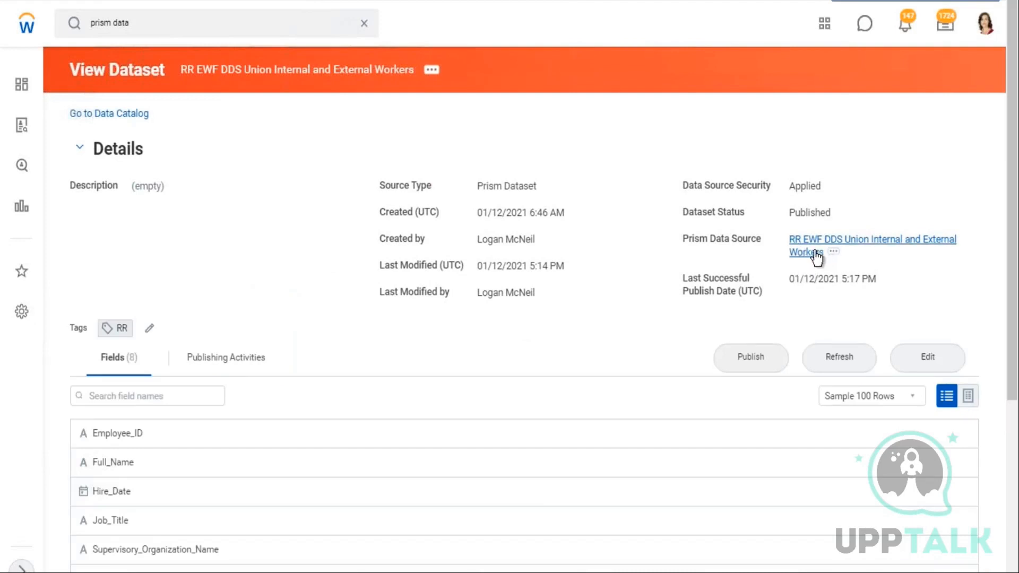
Open Edit Data Source Security for this dataset, inspect the Securing Entities options, and cancel without changes
{"action": "left_click_drag", "start_coordinate": [799, 212], "coordinate": [831, 212]}
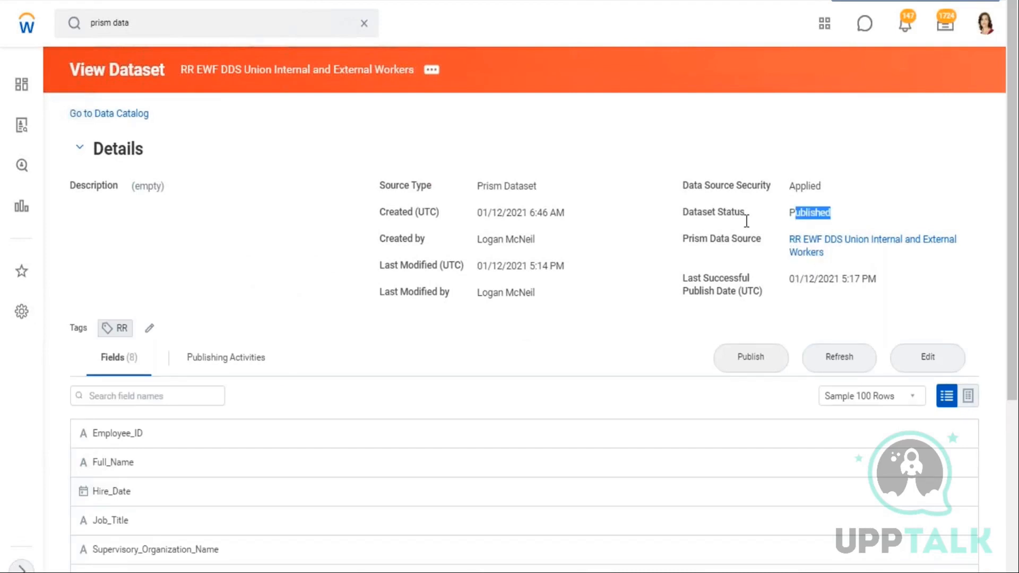
{"action": "left_click", "coordinate": [432, 69]}
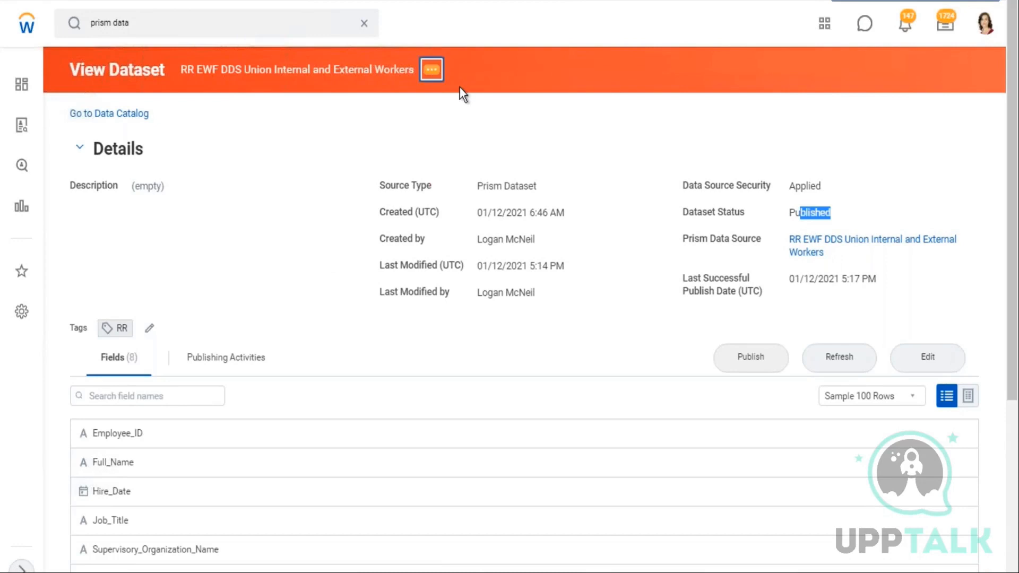
{"action": "mouse_move", "coordinate": [491, 151]}
{"action": "mouse_move", "coordinate": [485, 170]}
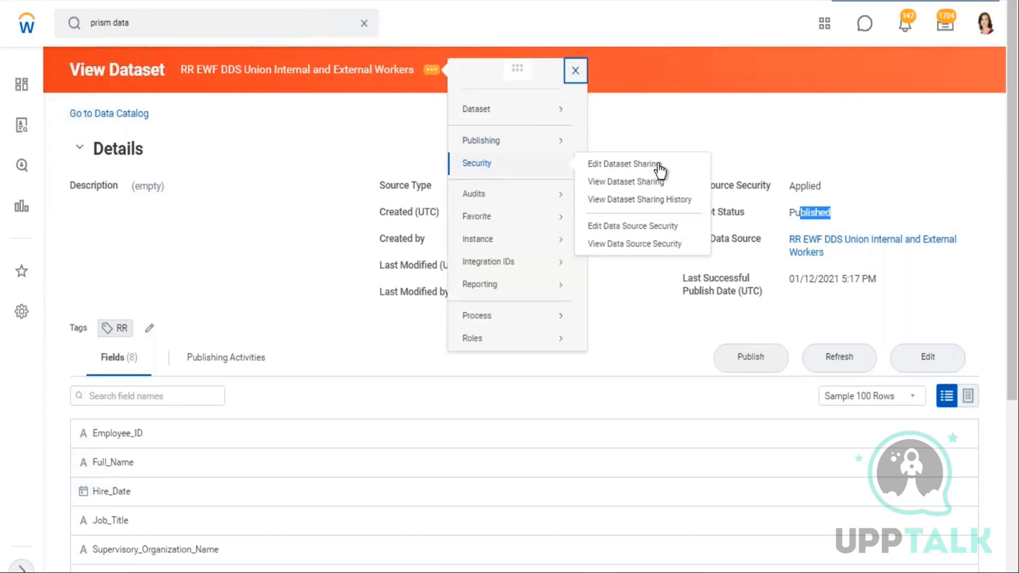
{"action": "left_click", "coordinate": [627, 225]}
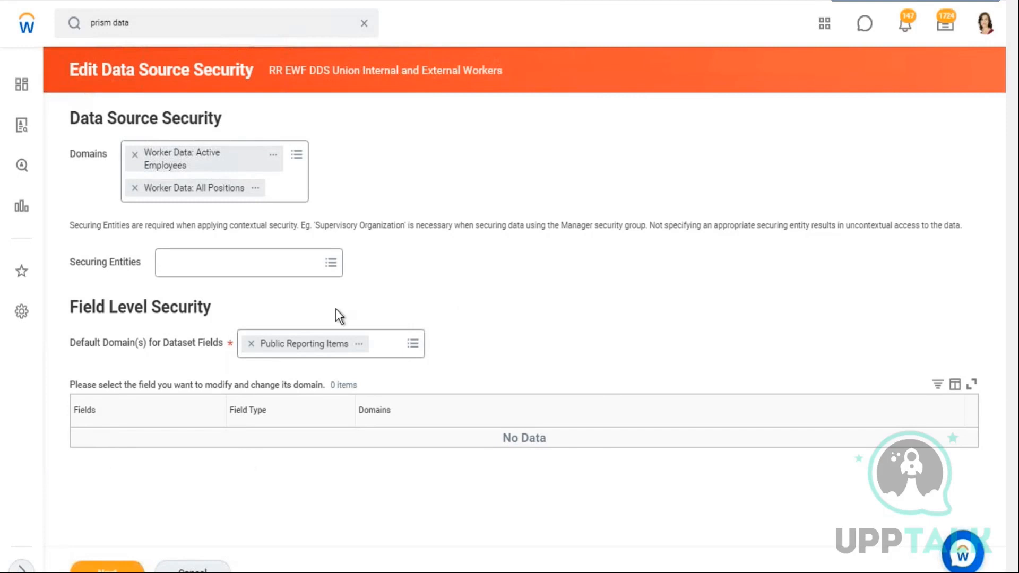
{"action": "left_click", "coordinate": [333, 263]}
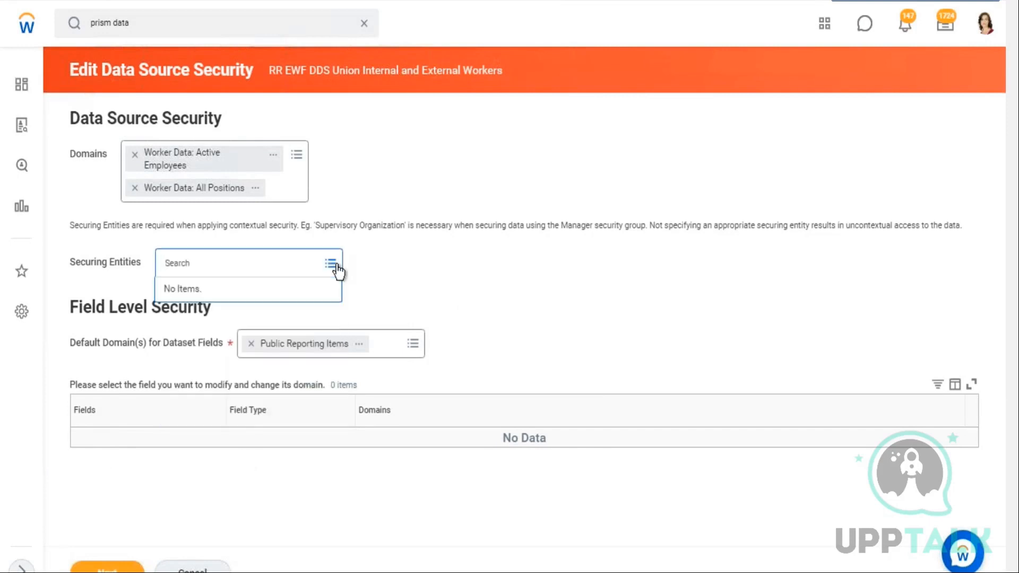
{"action": "left_click_drag", "start_coordinate": [86, 262], "coordinate": [113, 269]}
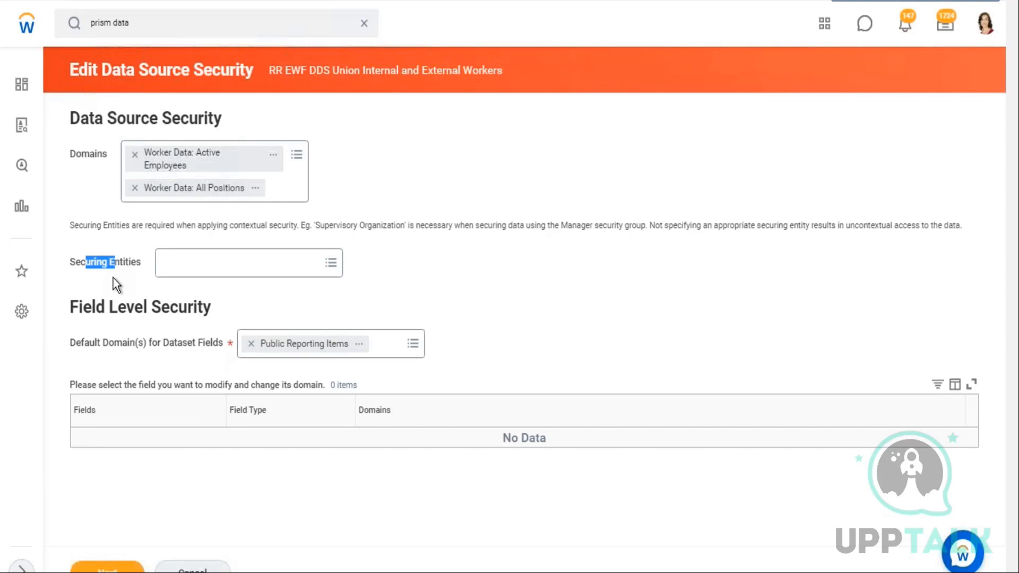
{"action": "left_click", "coordinate": [193, 569]}
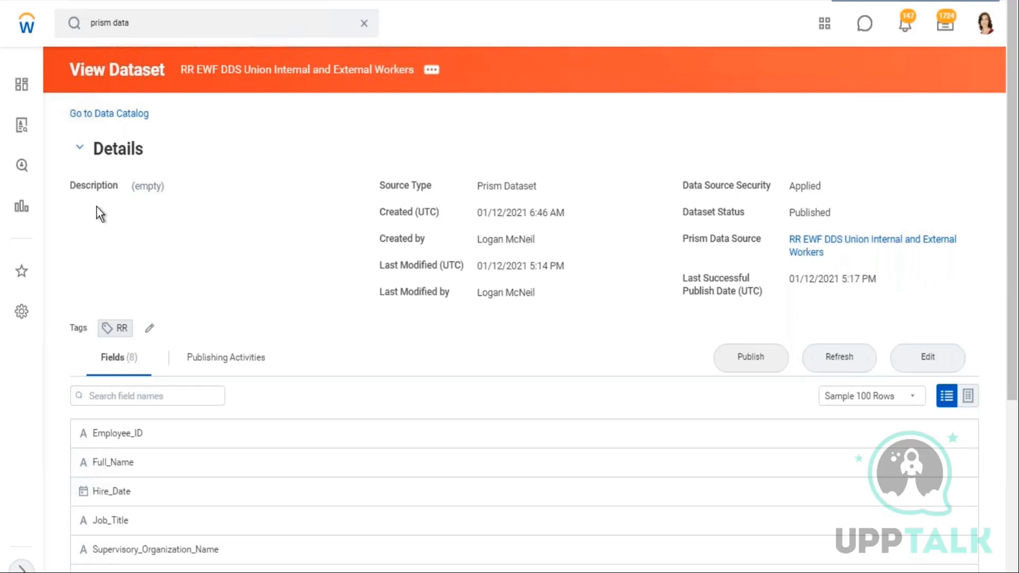
Open the WB - Feb.07 - DDS01 - 01 - Company Details dataset from the Data Catalog and review its data source's fields, securing entities and domains
{"action": "left_click", "coordinate": [103, 117]}
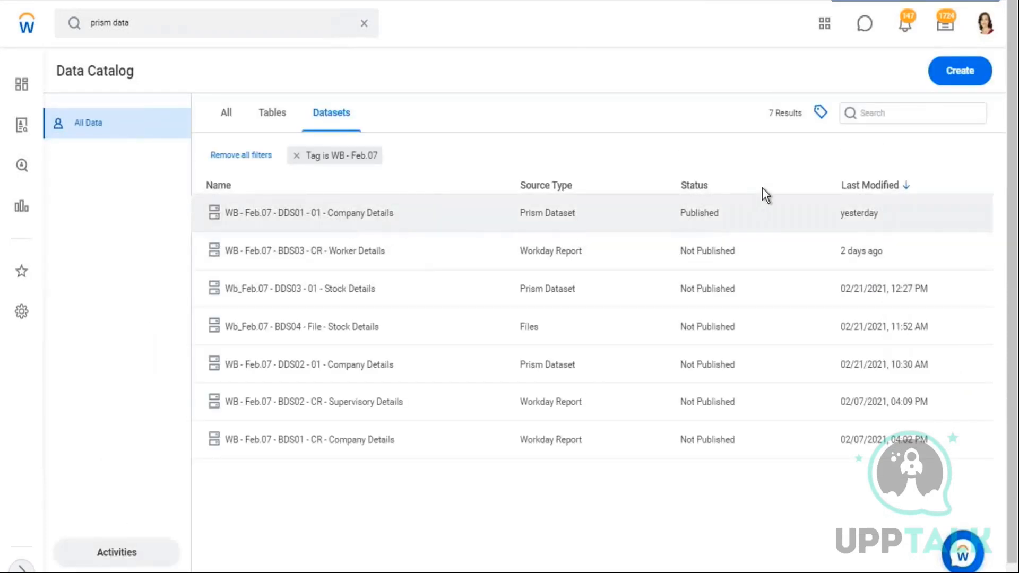
{"action": "left_click", "coordinate": [297, 213]}
{"action": "right_click", "coordinate": [331, 181]}
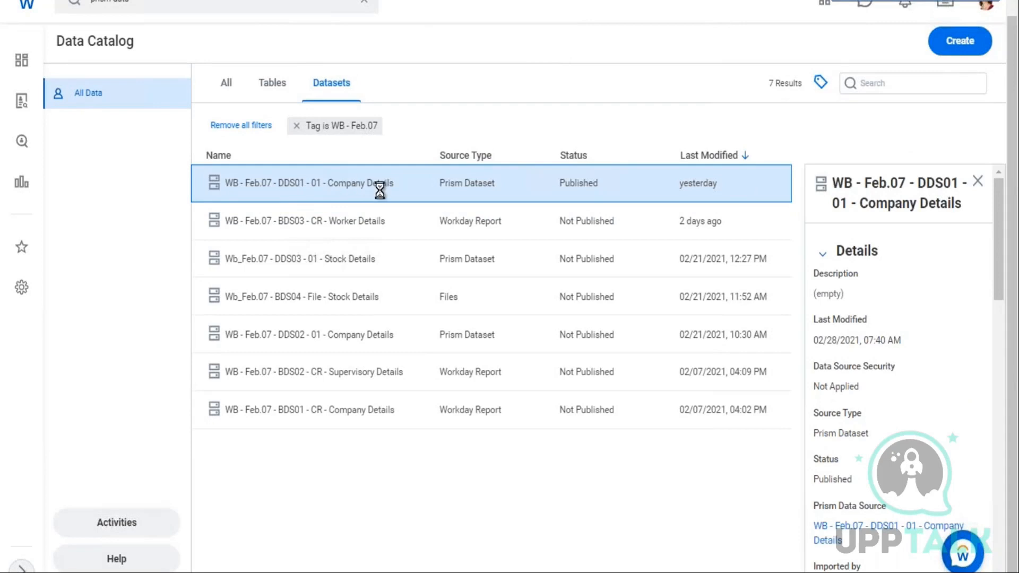
{"action": "left_click", "coordinate": [362, 226]}
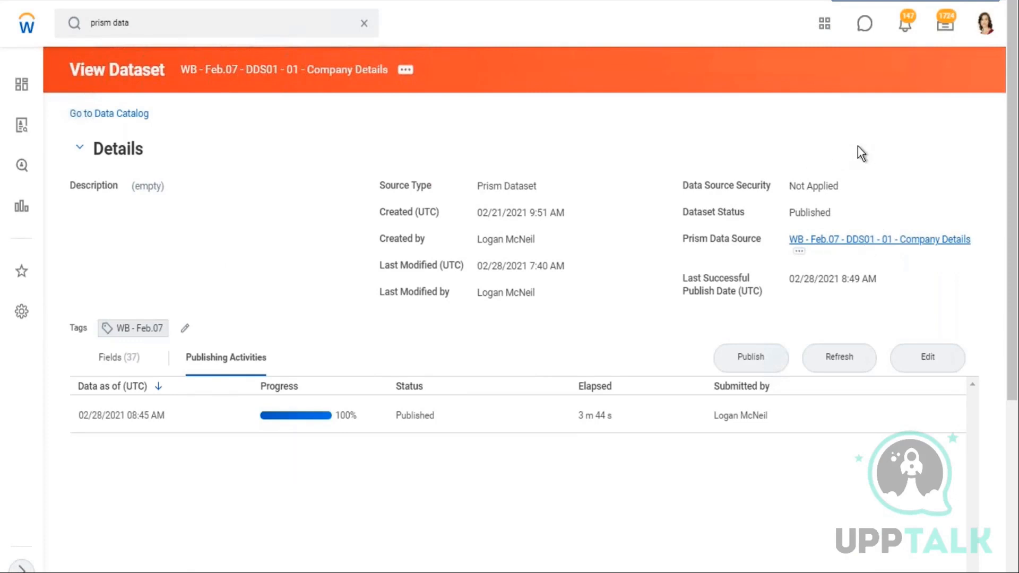
{"action": "scroll", "coordinate": [445, 228], "scroll_direction": "down", "scroll_amount": 5}
{"action": "scroll", "coordinate": [164, 330], "scroll_direction": "down", "scroll_amount": 3}
{"action": "scroll", "coordinate": [109, 179], "scroll_direction": "up", "scroll_amount": 3}
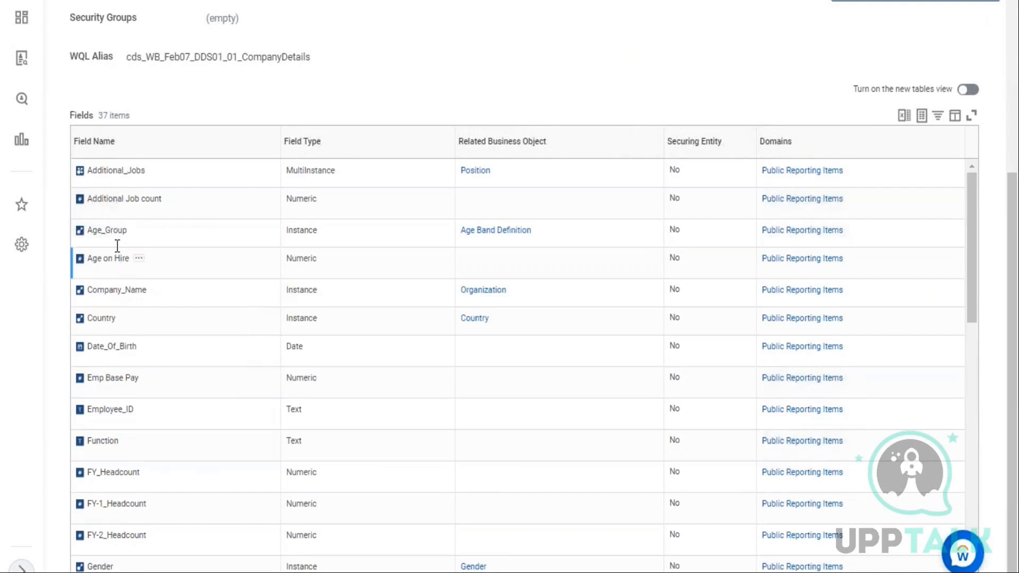
{"action": "scroll", "coordinate": [117, 246], "scroll_direction": "down", "scroll_amount": 12}
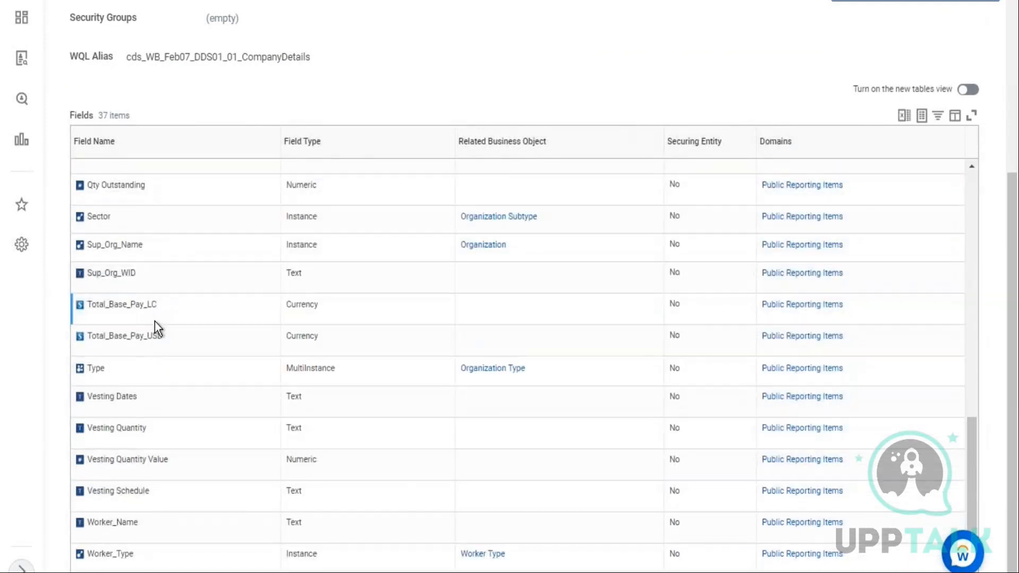
{"action": "scroll", "coordinate": [164, 329], "scroll_direction": "up", "scroll_amount": 12}
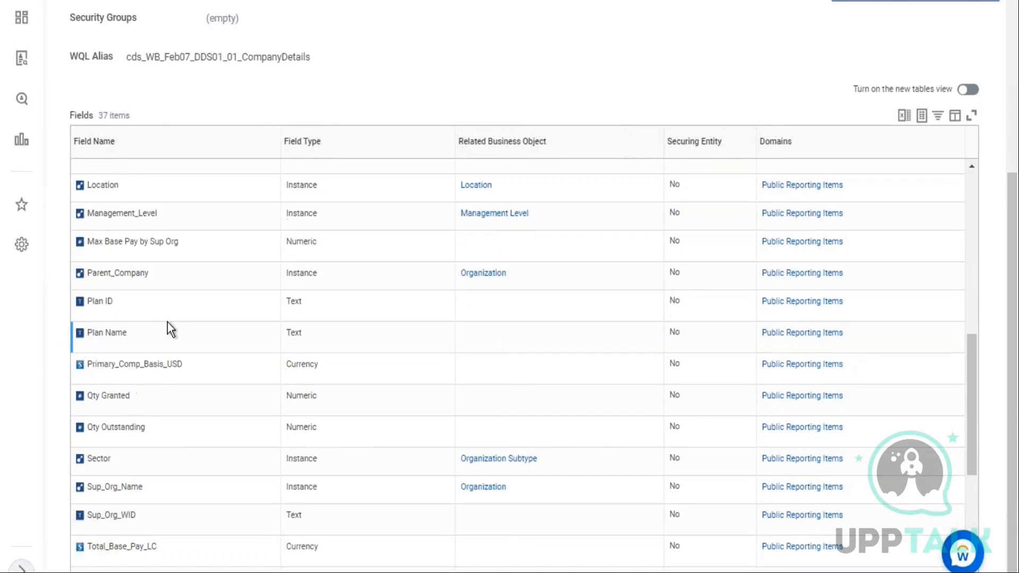
{"action": "scroll", "coordinate": [509, 286], "scroll_direction": "up", "scroll_amount": 5}
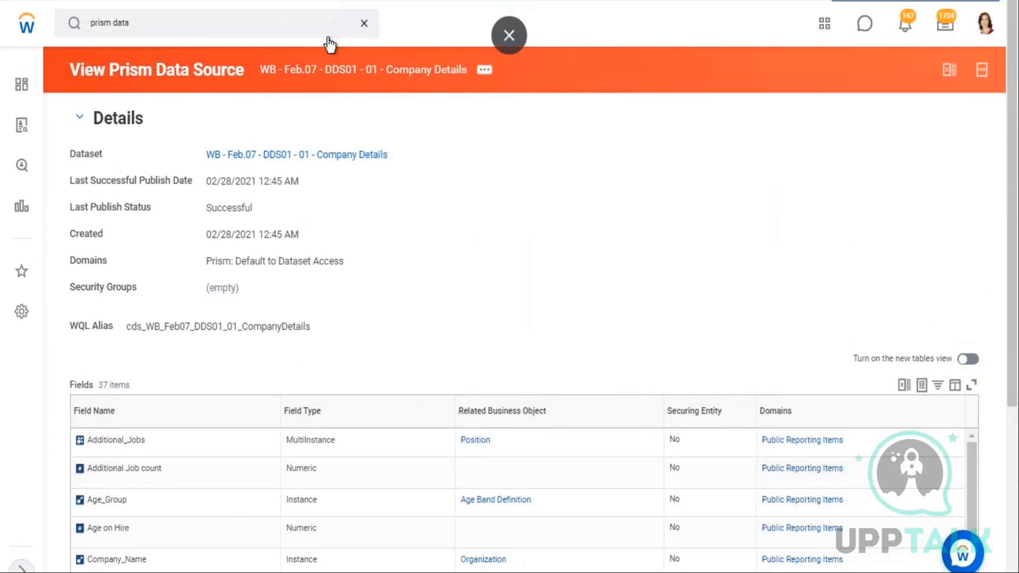
Copy the prism data source's name as text and open the Create Custom Report task
{"action": "left_click", "coordinate": [364, 23]}
{"action": "left_click", "coordinate": [484, 69]}
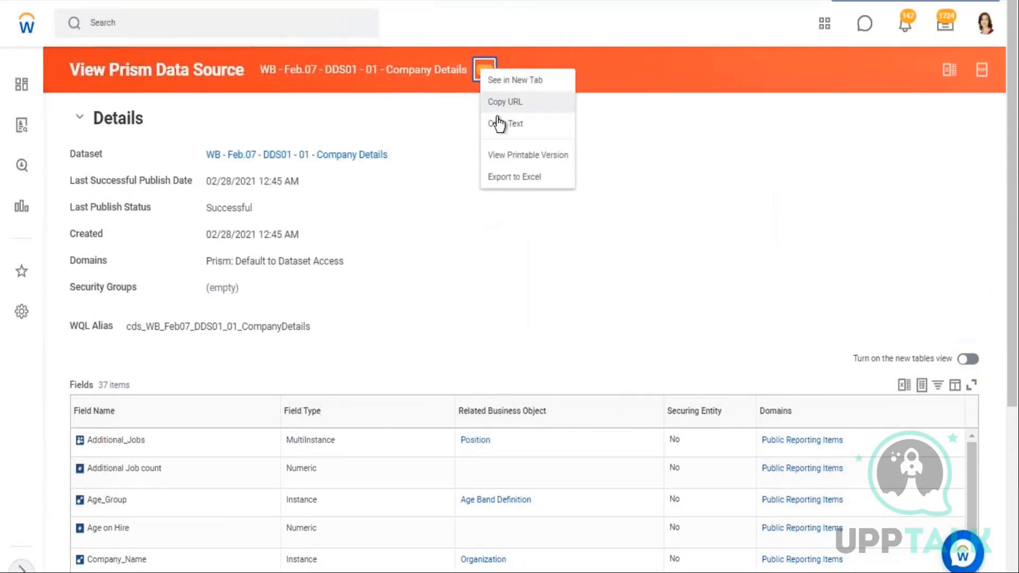
{"action": "left_click", "coordinate": [506, 127]}
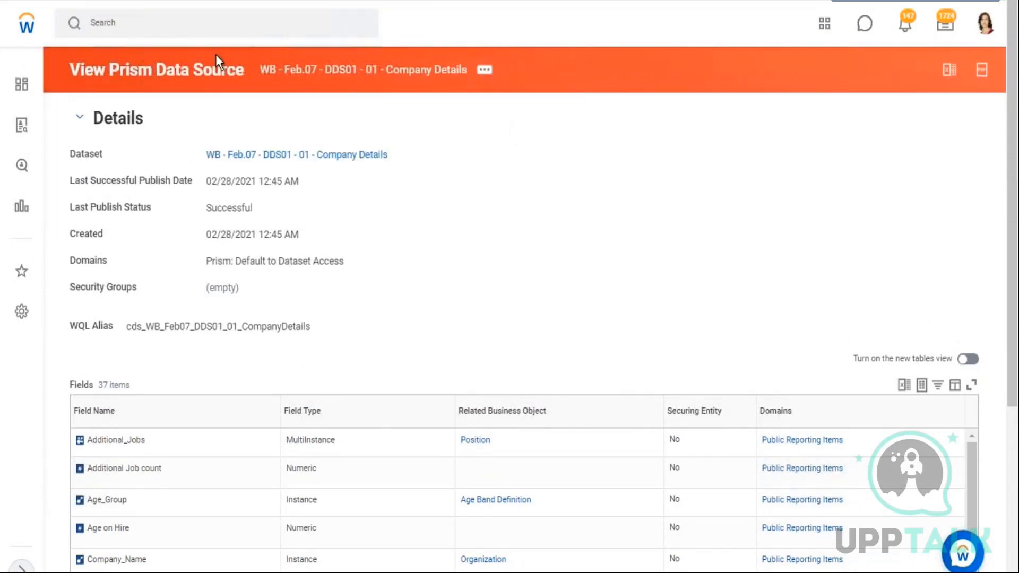
{"action": "left_click", "coordinate": [193, 27]}
{"action": "type", "text": "cr"}
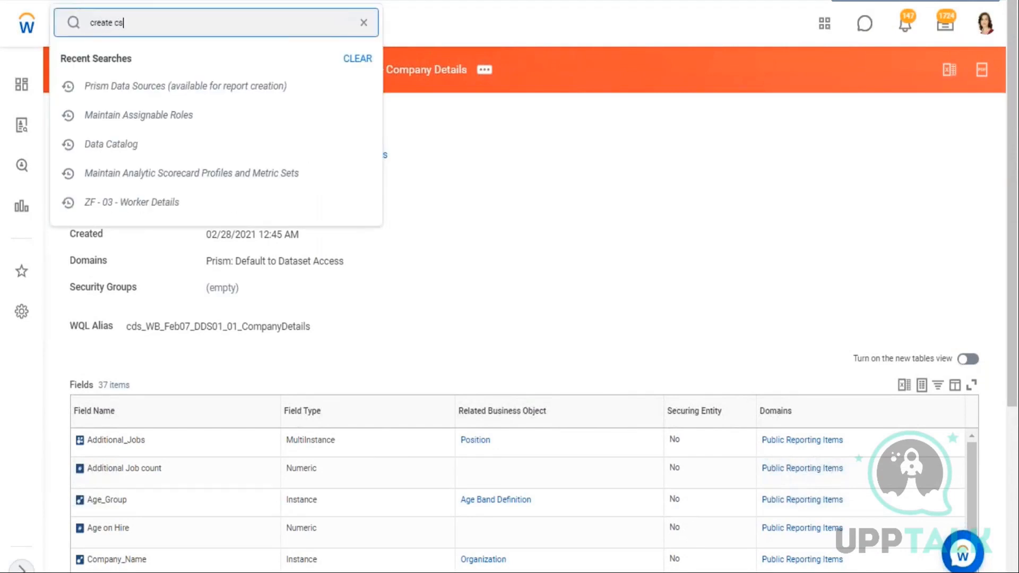
{"action": "type", "text": "eate cs"}
{"action": "key", "text": "BackSpace"}
{"action": "type", "text": "ustom report"}
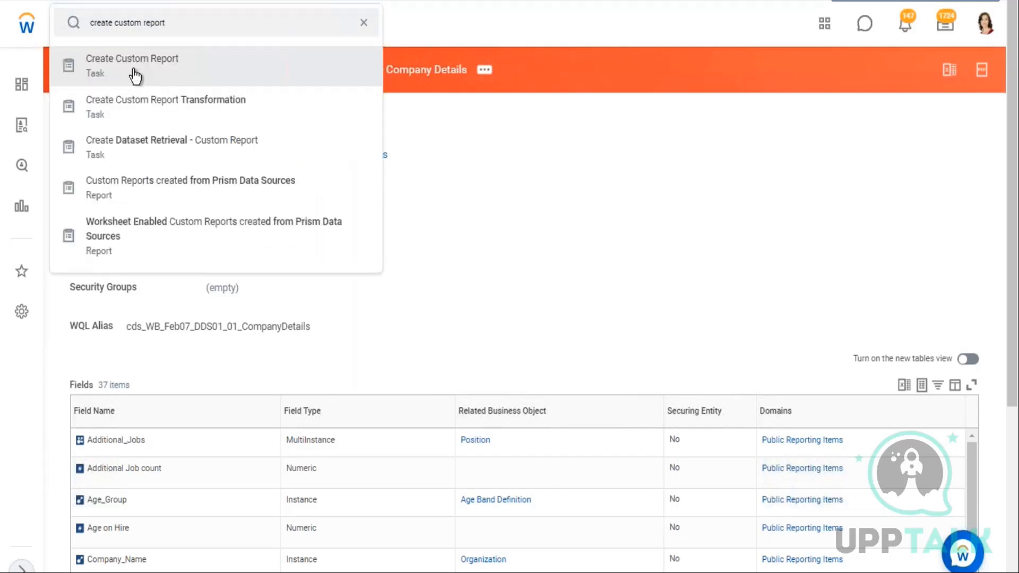
{"action": "left_click", "coordinate": [132, 75]}
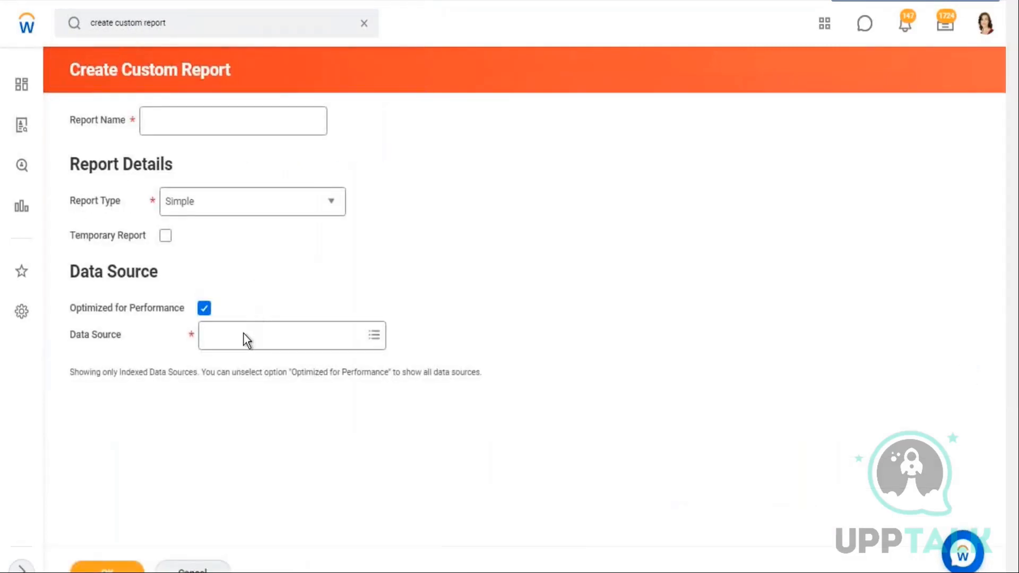
Paste WB - Feb.07 - DDS01 - 01 - Company Details as the custom report's data source
{"action": "left_click", "coordinate": [216, 339]}
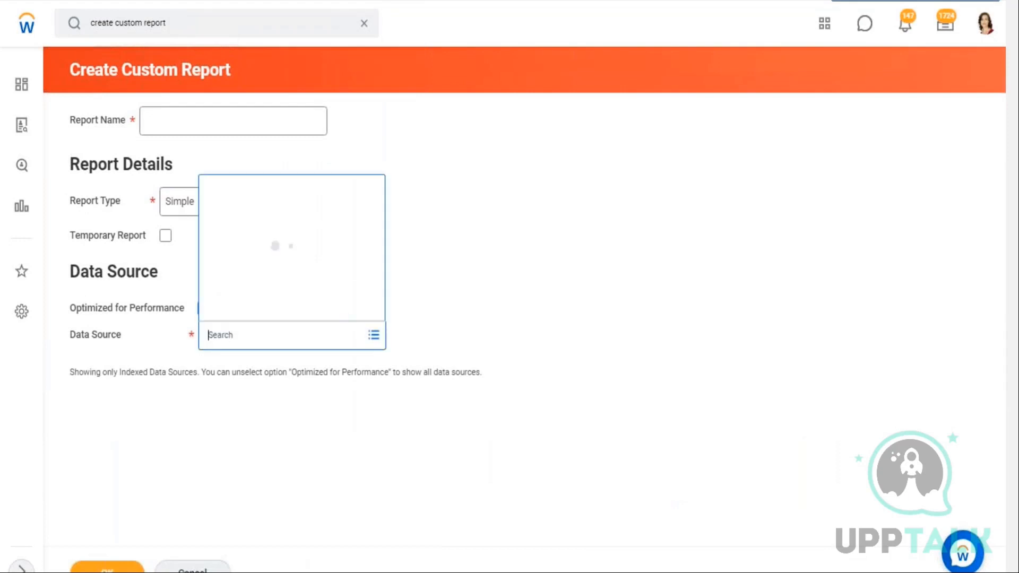
{"action": "key", "text": "ctrl+v"}
{"action": "key", "text": "Return"}
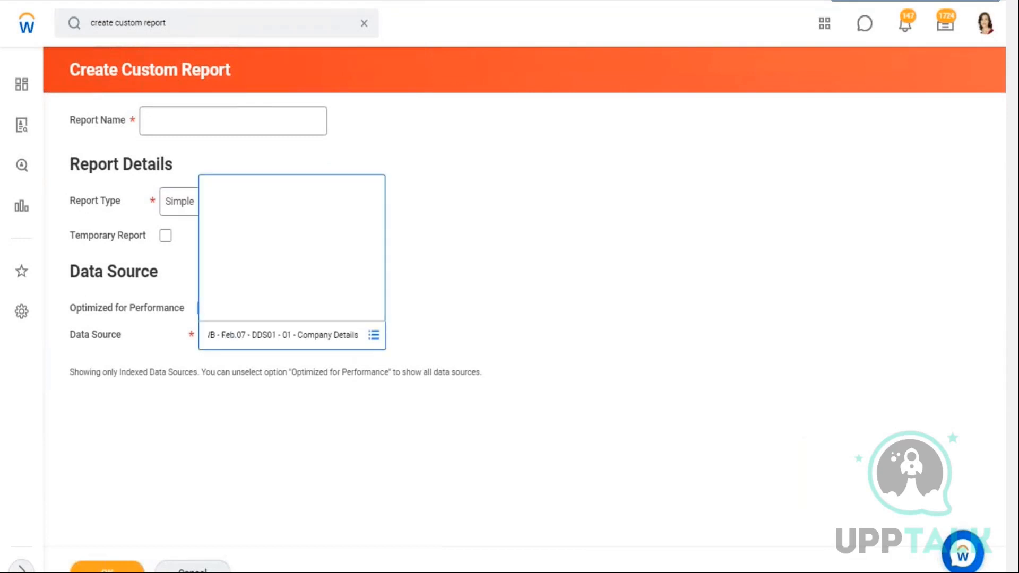
{"action": "left_click", "coordinate": [500, 291]}
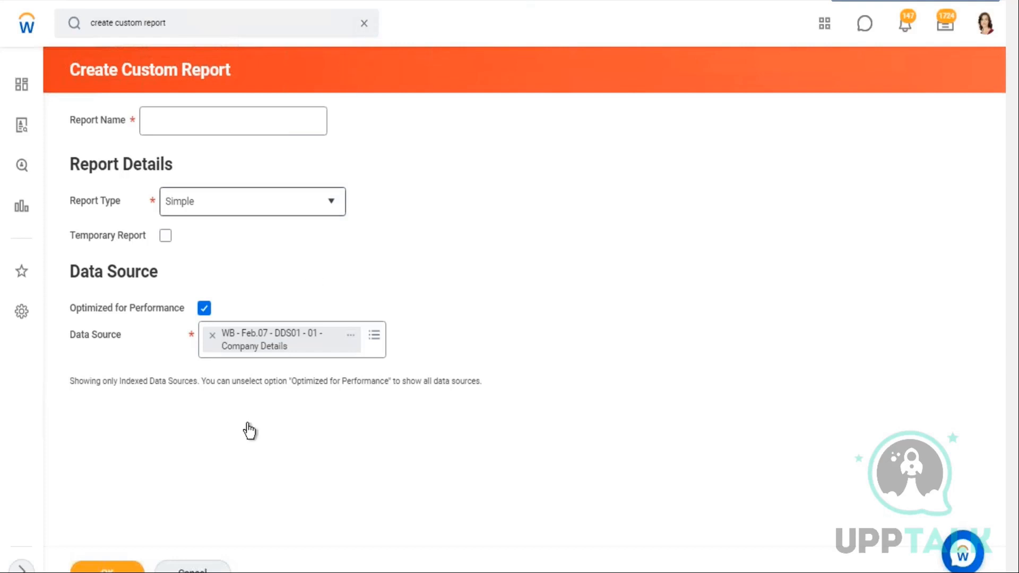
Reopen the Data Catalog from the recent searches
{"action": "left_click", "coordinate": [364, 23]}
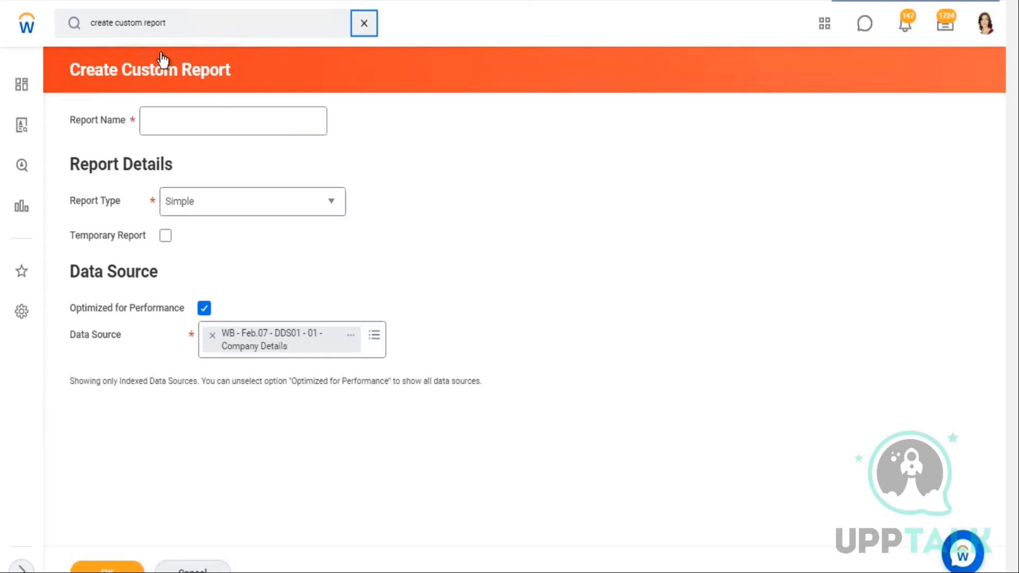
{"action": "left_click", "coordinate": [114, 175]}
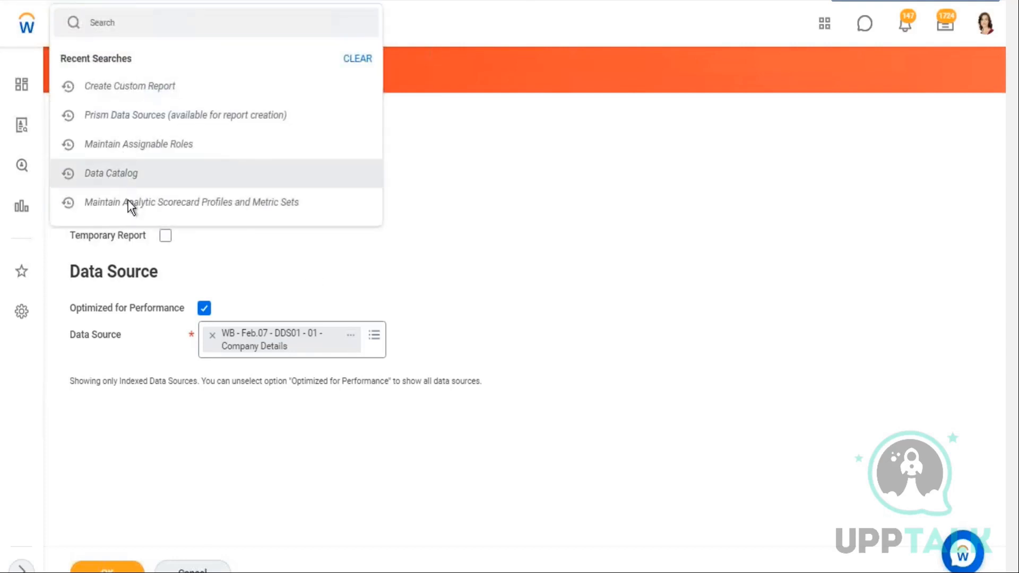
{"action": "left_click", "coordinate": [458, 318]}
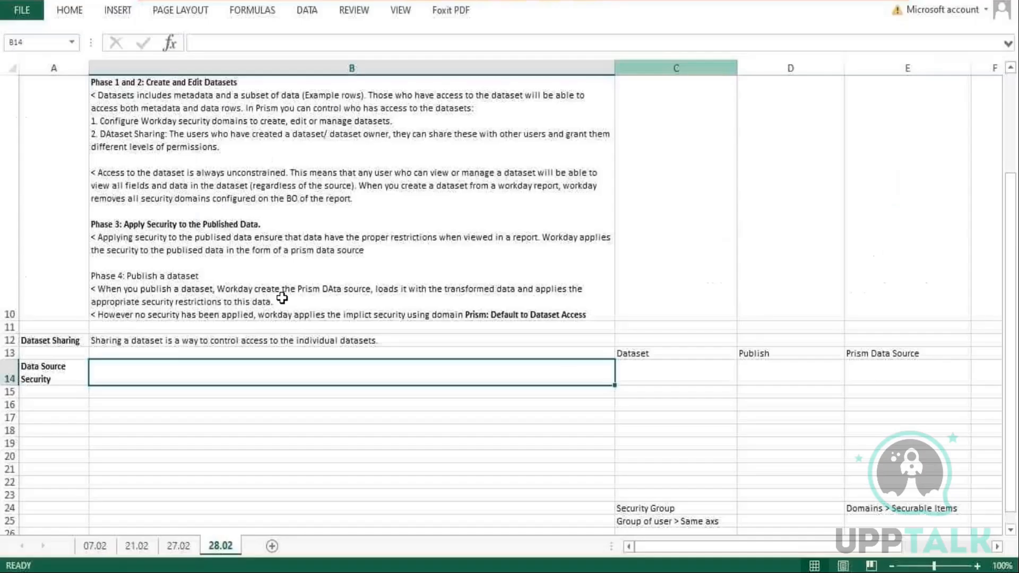
Switch to the Excel notes on the 28.02 sheet and review the Phase 4 publishing notes in cell B10
{"action": "scroll", "coordinate": [319, 341], "scroll_direction": "down", "scroll_amount": 2}
{"action": "scroll", "coordinate": [346, 349], "scroll_direction": "up", "scroll_amount": 1}
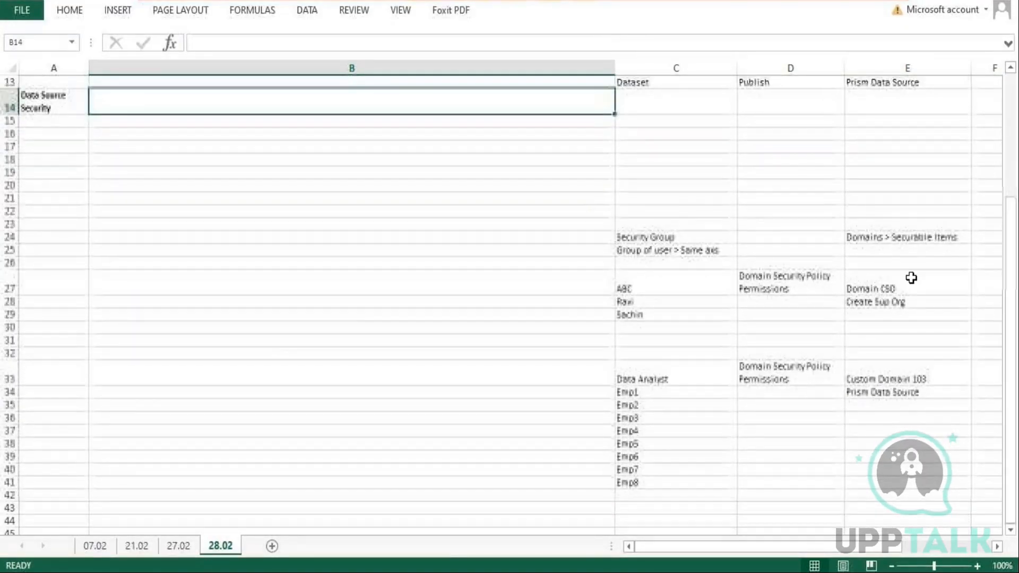
{"action": "scroll", "coordinate": [770, 270], "scroll_direction": "up", "scroll_amount": 2}
{"action": "left_click", "coordinate": [672, 353]}
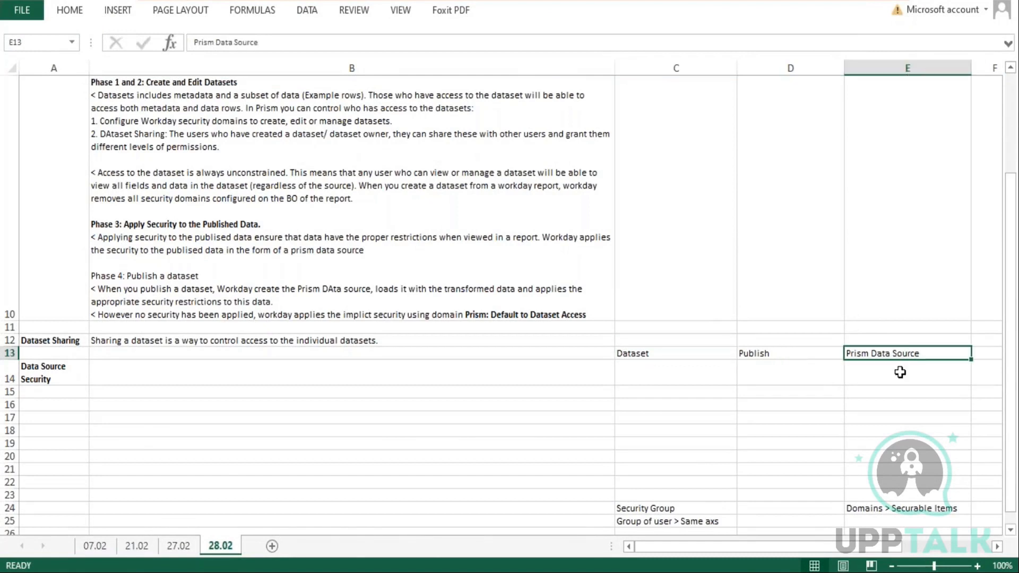
{"action": "double_click", "coordinate": [381, 289]}
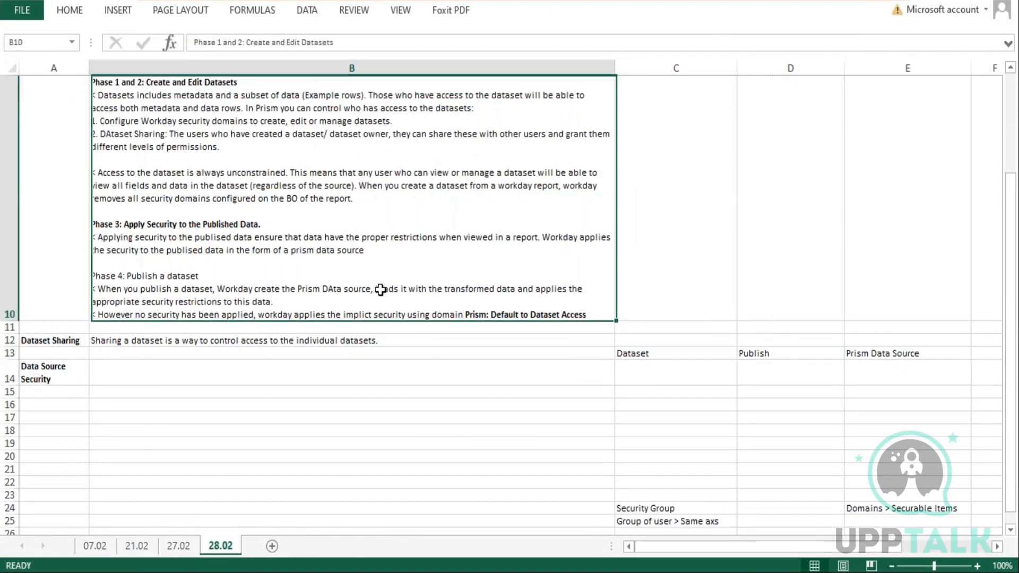
{"action": "left_click_drag", "start_coordinate": [375, 288], "coordinate": [519, 286]}
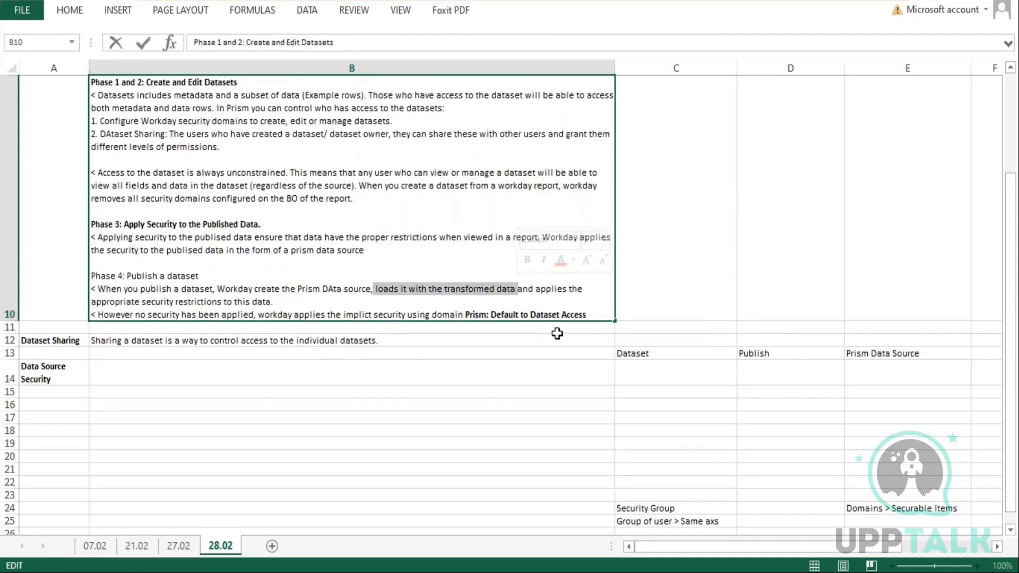
{"action": "left_click_drag", "start_coordinate": [537, 288], "coordinate": [538, 301]}
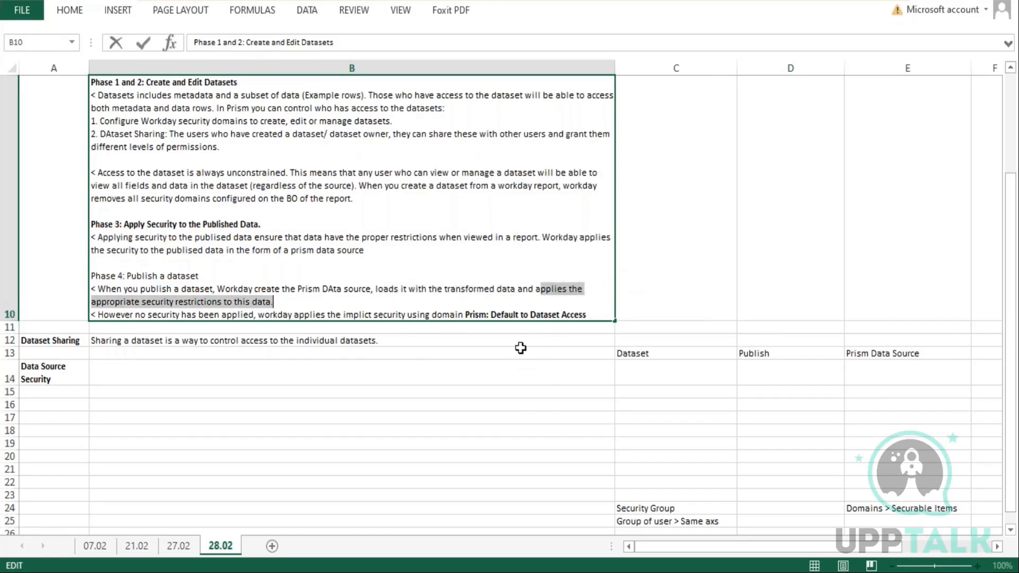
{"action": "scroll", "coordinate": [533, 357], "scroll_direction": "down", "scroll_amount": 6}
{"action": "scroll", "coordinate": [701, 266], "scroll_direction": "up", "scroll_amount": 6}
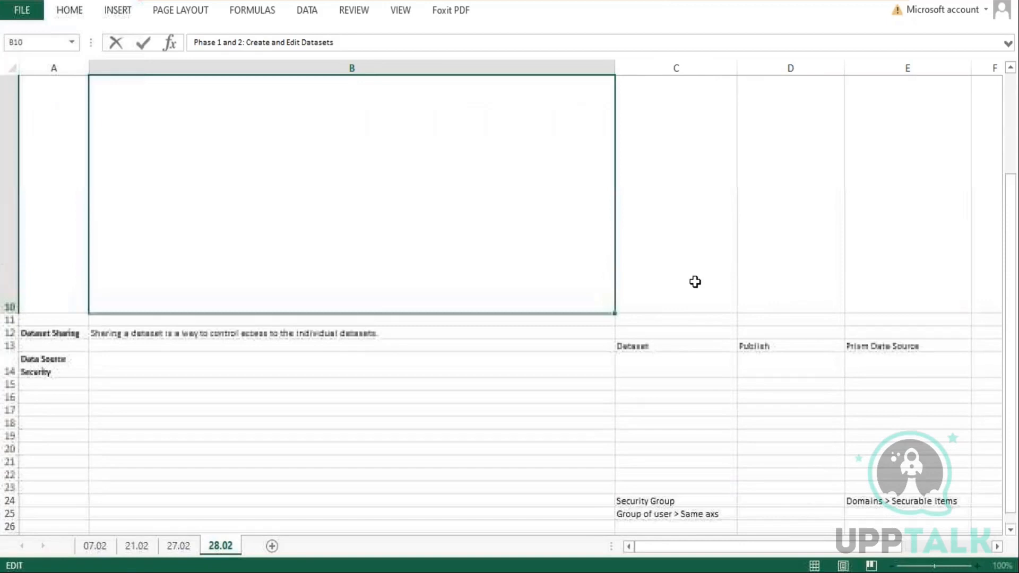
{"action": "left_click", "coordinate": [537, 365]}
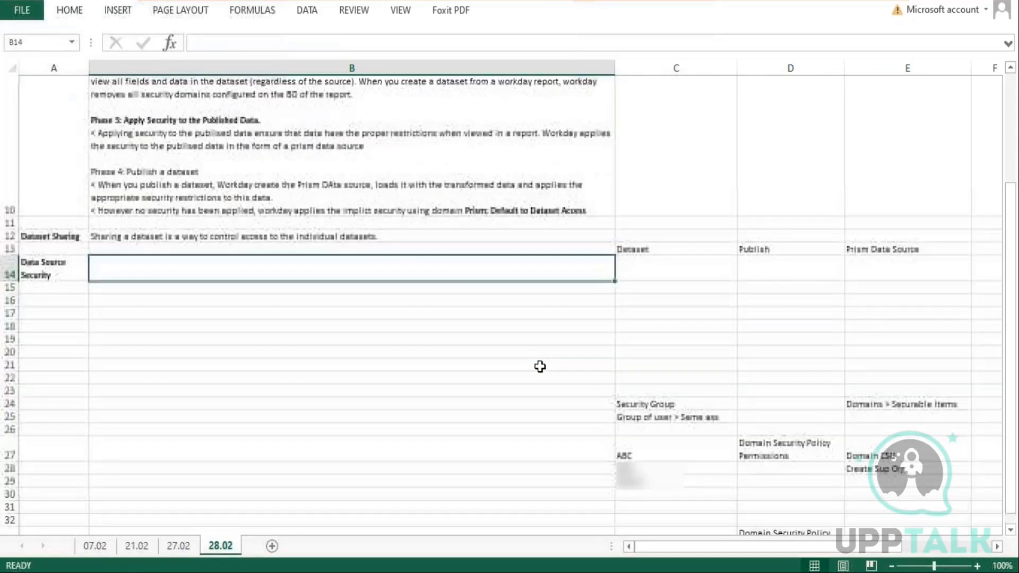
Enter the notes Worker - 100, BDS, DDS, DDS and PDS in cells B19 to B23
{"action": "scroll", "coordinate": [540, 367], "scroll_direction": "down", "scroll_amount": 1}
{"action": "left_click", "coordinate": [97, 173]}
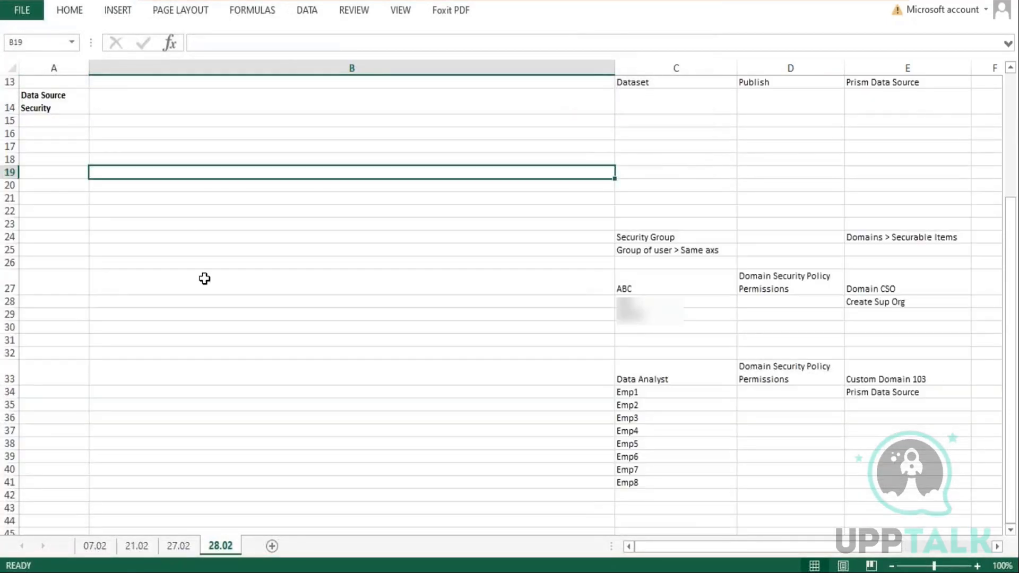
{"action": "type", "text": "Worke"}
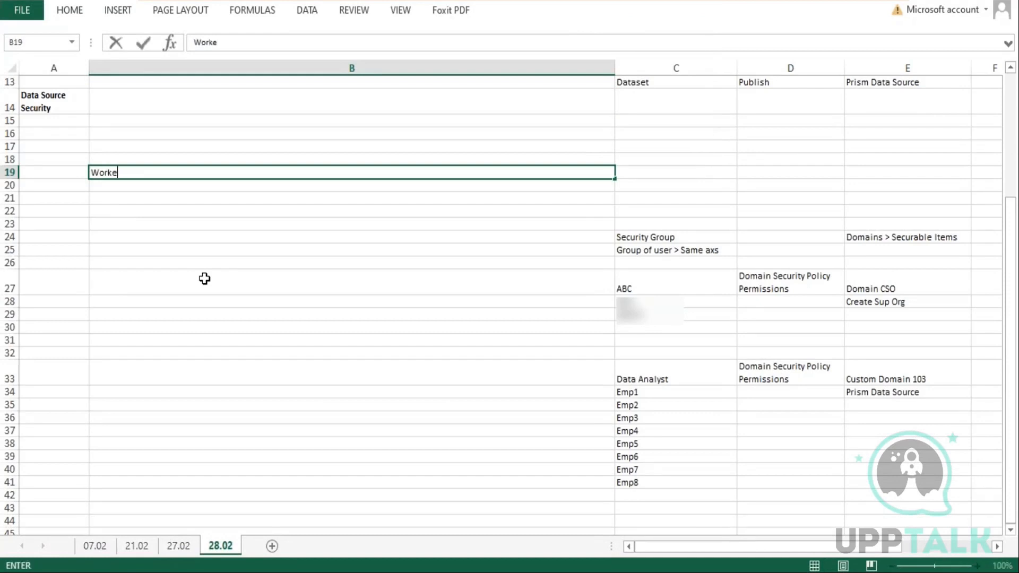
{"action": "type", "text": "r - 100"}
{"action": "key", "text": "Return"}
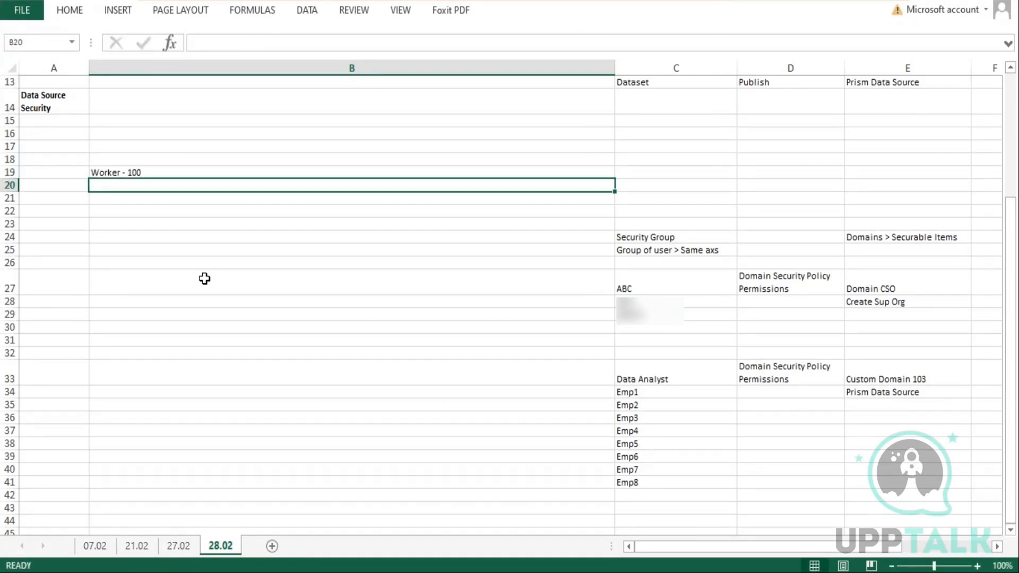
{"action": "type", "text": "CR"}
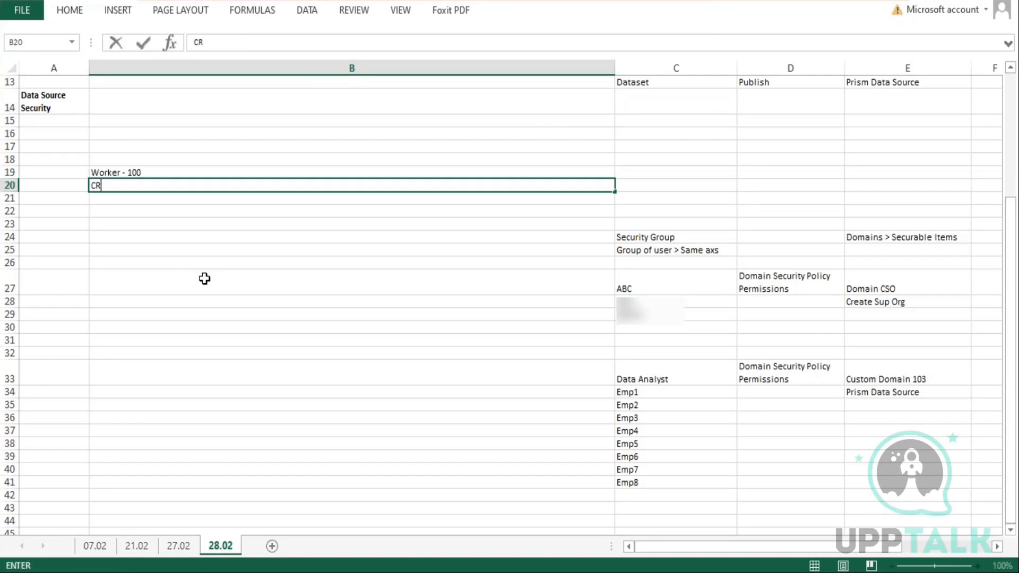
{"action": "key", "text": "BackSpace"}
{"action": "type", "text": "BDS"}
{"action": "key", "text": "Return"}
{"action": "type", "text": "DDS"}
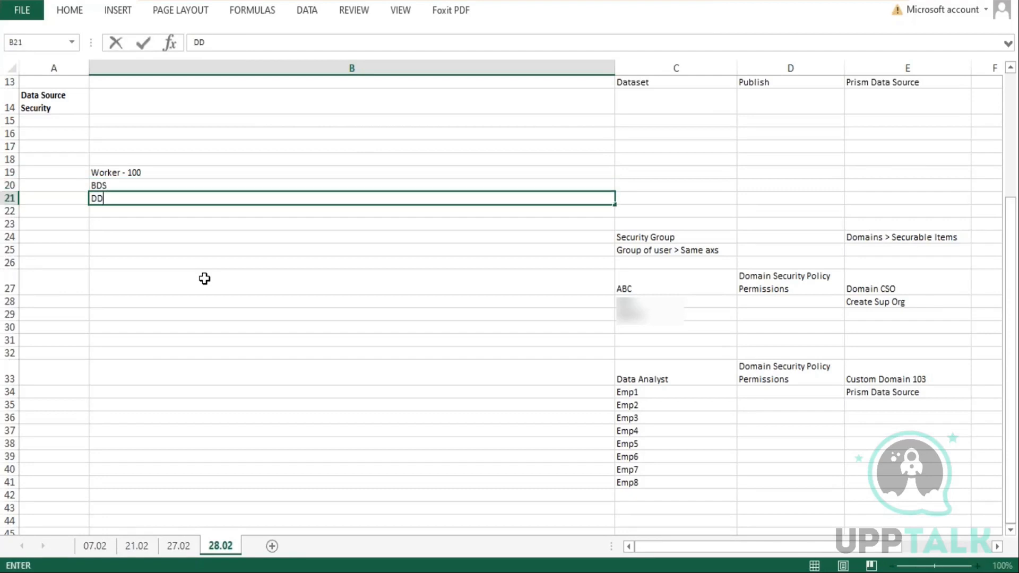
{"action": "key", "text": "Return"}
{"action": "type", "text": "DD"}
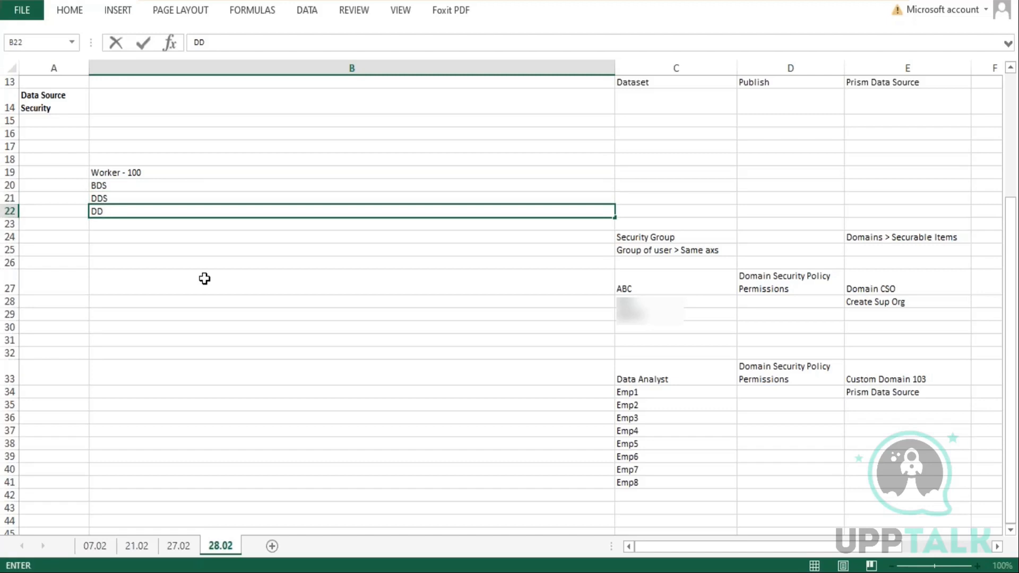
{"action": "type", "text": "sS"}
{"action": "key", "text": "Return"}
{"action": "type", "text": "PDS"}
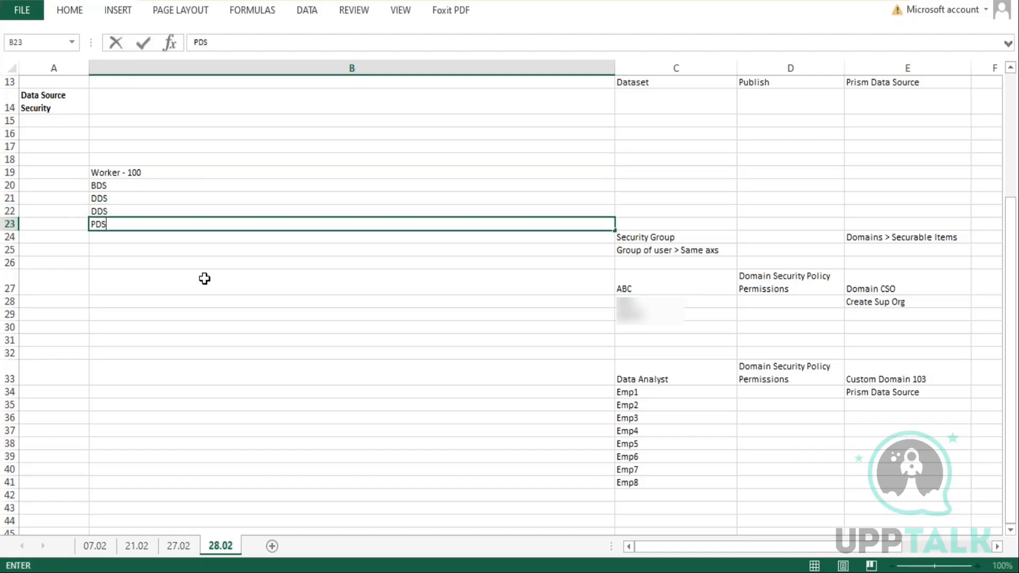
{"action": "key", "text": "Return"}
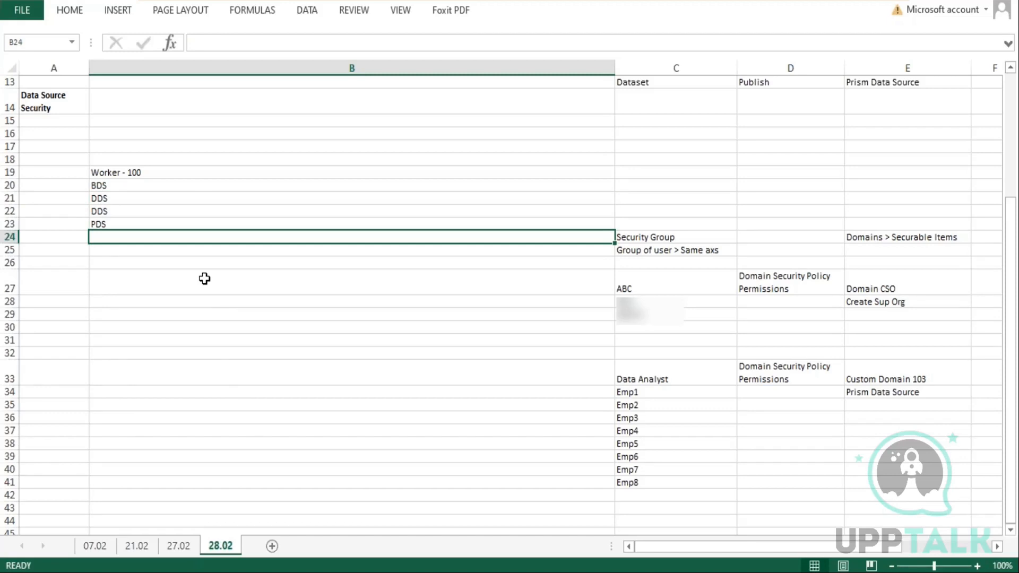
Enter Data source - 100 Records in cell B24
{"action": "type", "text": "Data sour"}
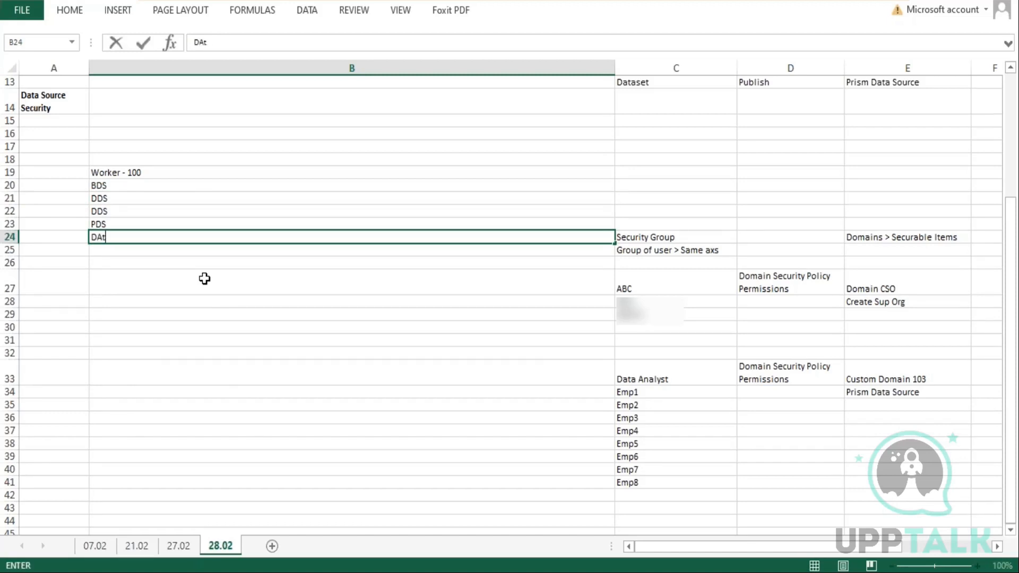
{"action": "type", "text": "ce - 100 "}
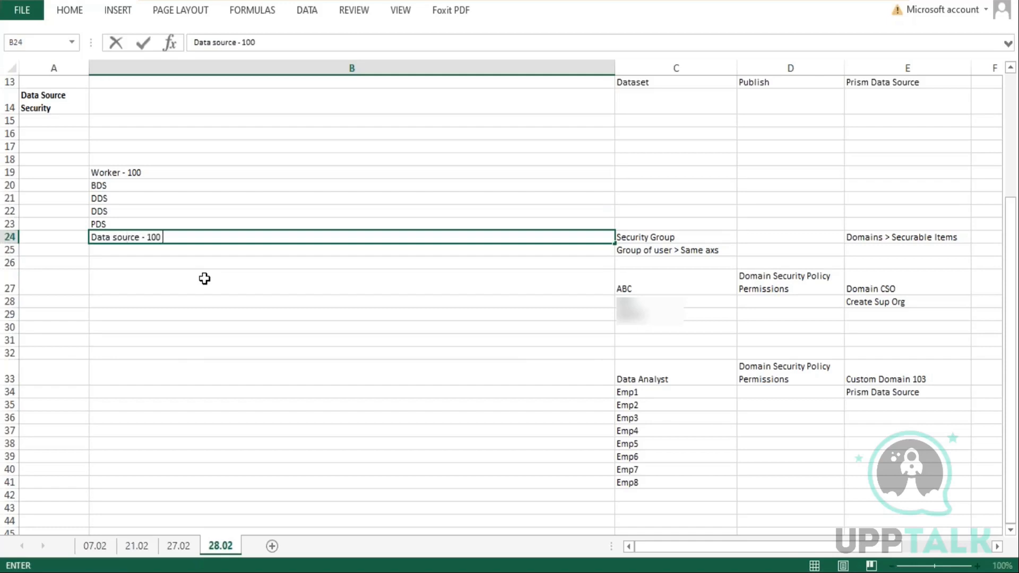
{"action": "type", "text": "Records"}
{"action": "key", "text": "Return"}
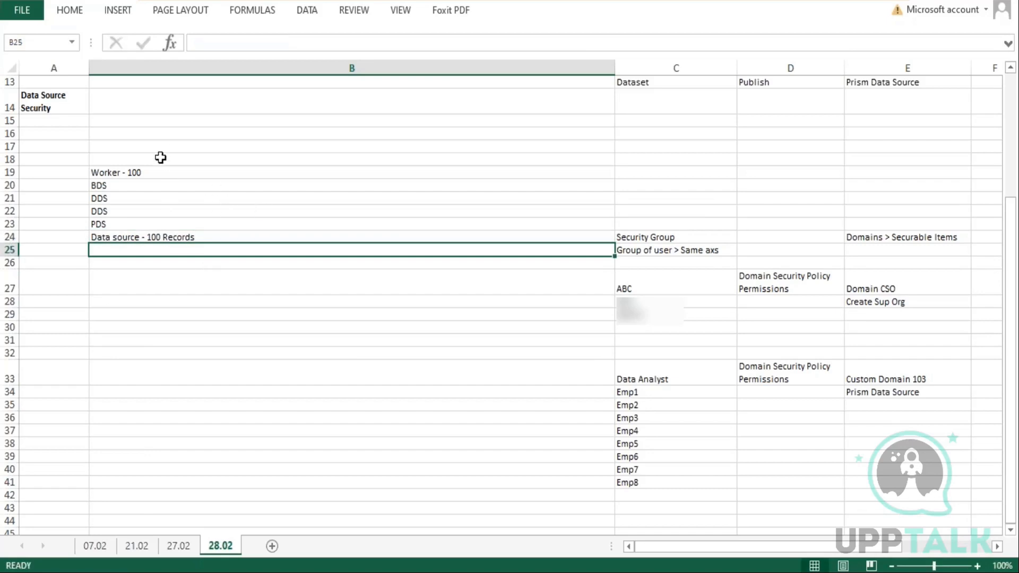
Change the note in cell B19 to Worker - 110
{"action": "left_click", "coordinate": [152, 174]}
{"action": "double_click", "coordinate": [151, 174]}
{"action": "key", "text": "BackSpace"}
{"action": "key", "text": "BackSpace"}
{"action": "type", "text": "10"}
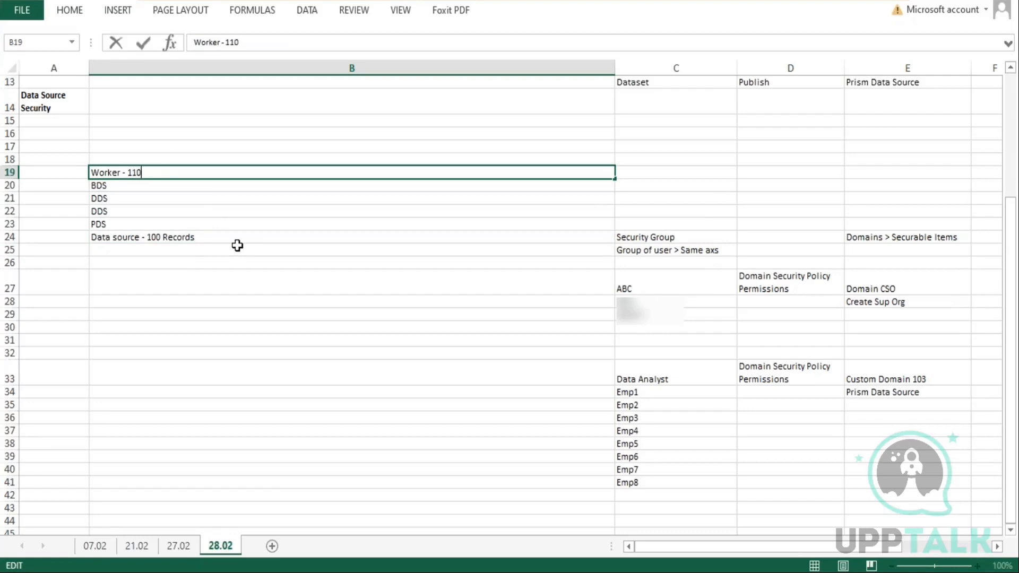
{"action": "key", "text": "Return"}
{"action": "key", "text": "Up"}
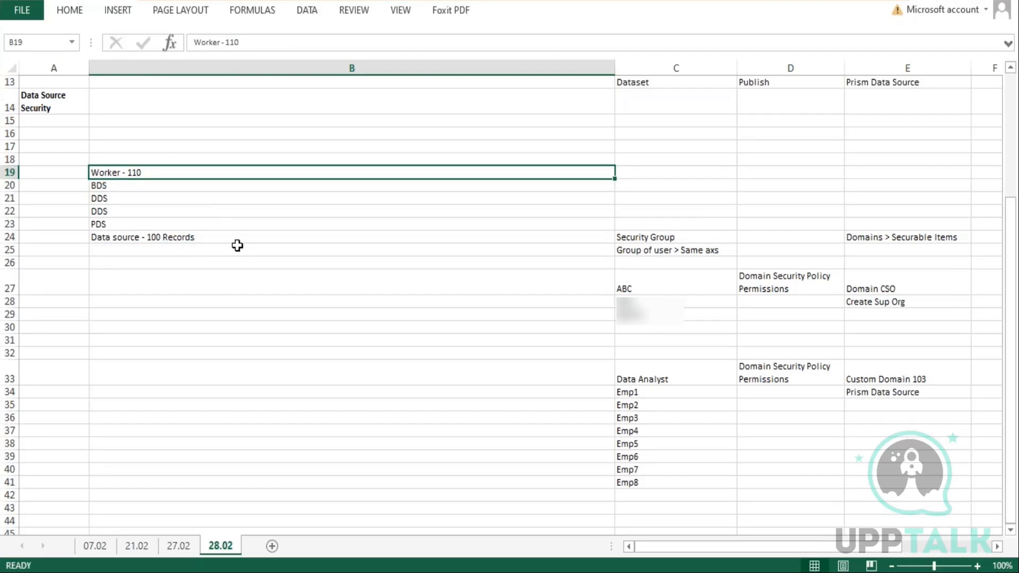
Append - 110 to the BDS note in cell B20
{"action": "key", "text": "Down"}
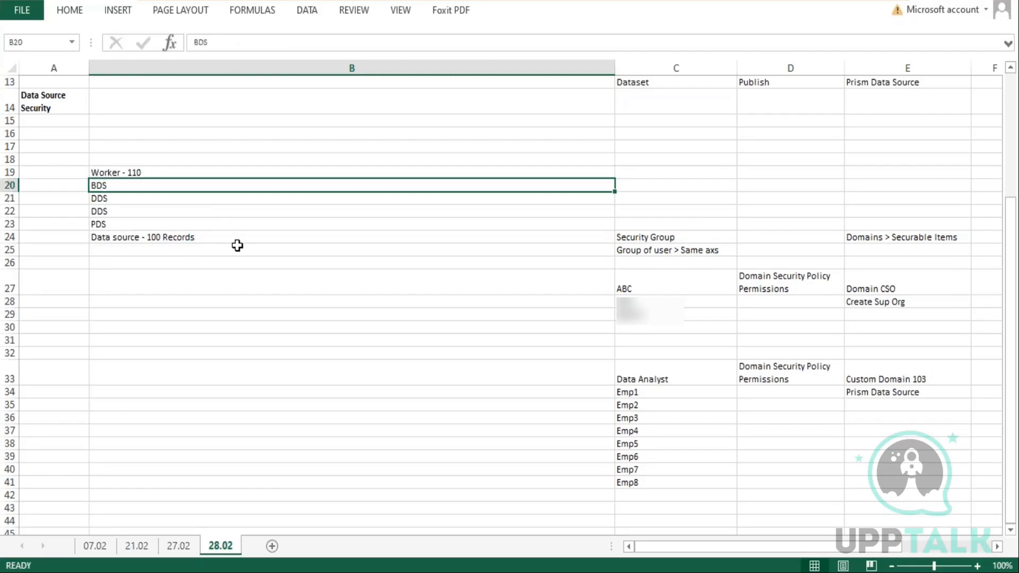
{"action": "double_click", "coordinate": [126, 191]}
{"action": "type", "text": "- 110"}
{"action": "key", "text": "BackSpace"}
{"action": "type", "text": "10"}
{"action": "key", "text": "Return"}
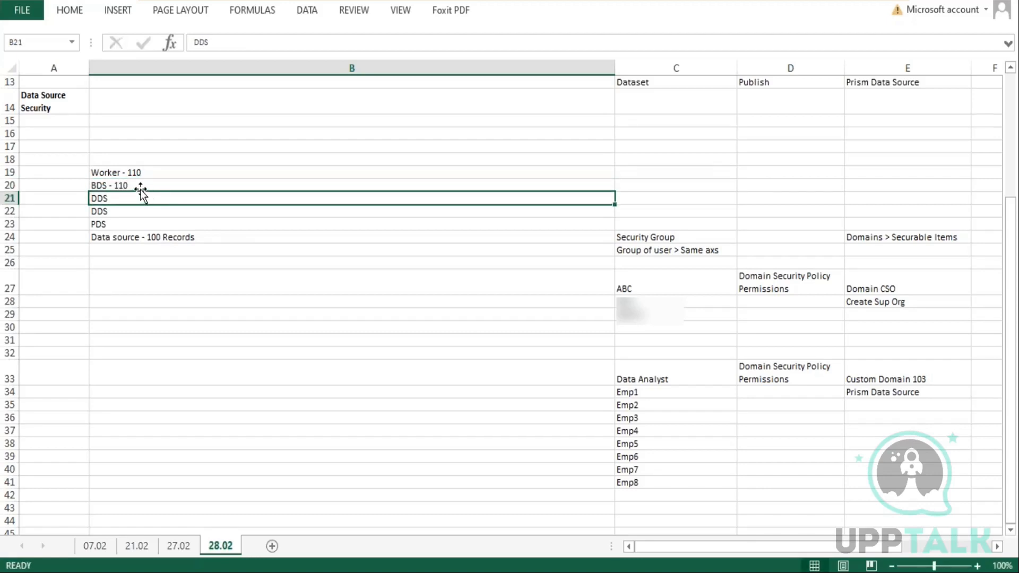
Append - 110 to the PDS note in cell B23
{"action": "left_click", "coordinate": [140, 187]}
{"action": "left_click", "coordinate": [125, 199]}
{"action": "left_click", "coordinate": [124, 216]}
{"action": "left_click", "coordinate": [137, 223]}
{"action": "double_click", "coordinate": [150, 223]}
{"action": "type", "text": "- 110"}
{"action": "key", "text": "Return"}
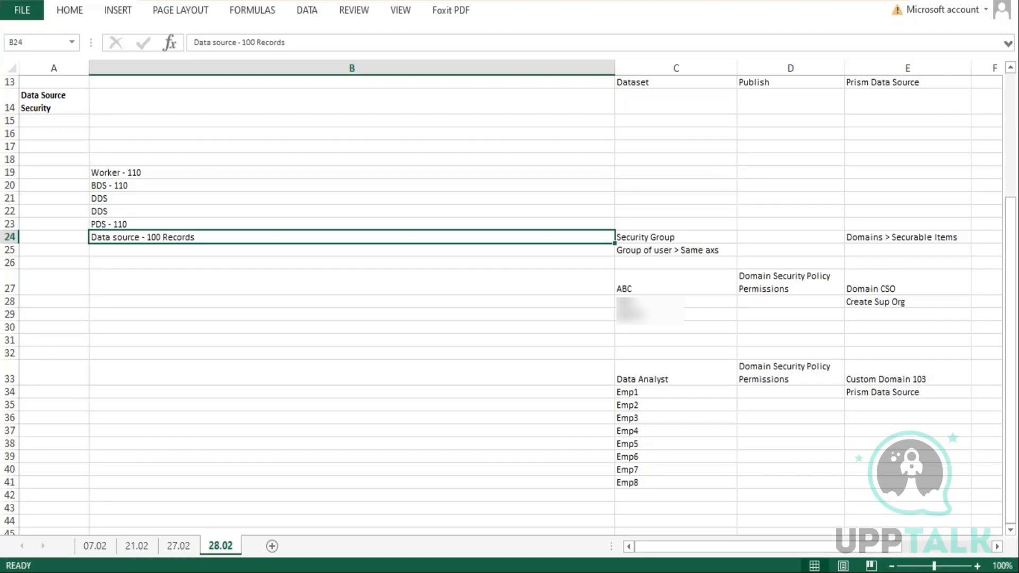
Highlight the PDS and Data source notes in cells B23 and B24 while explaining them
{"action": "double_click", "coordinate": [131, 225]}
{"action": "left_click_drag", "start_coordinate": [131, 224], "coordinate": [82, 223]}
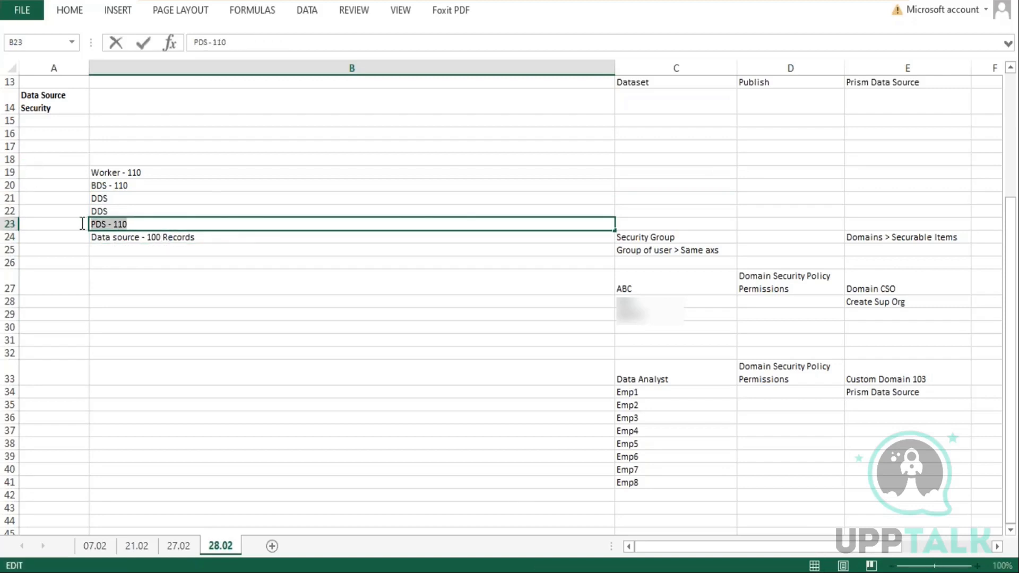
{"action": "double_click", "coordinate": [140, 237]}
{"action": "double_click", "coordinate": [107, 223]}
{"action": "left_click_drag", "start_coordinate": [106, 224], "coordinate": [93, 222]}
{"action": "left_click", "coordinate": [128, 238]}
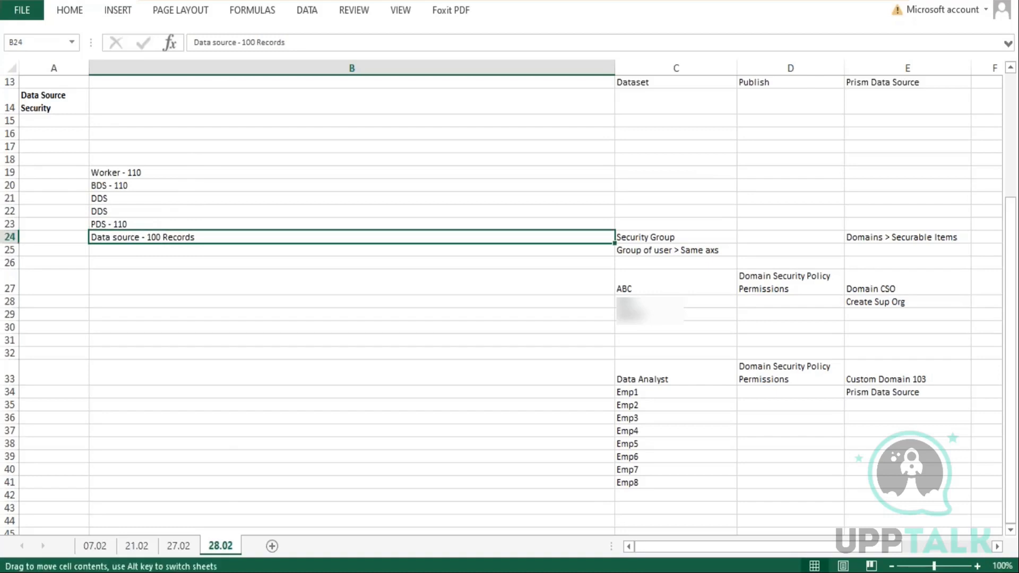
{"action": "double_click", "coordinate": [133, 238]}
{"action": "left_click_drag", "start_coordinate": [139, 236], "coordinate": [94, 234]}
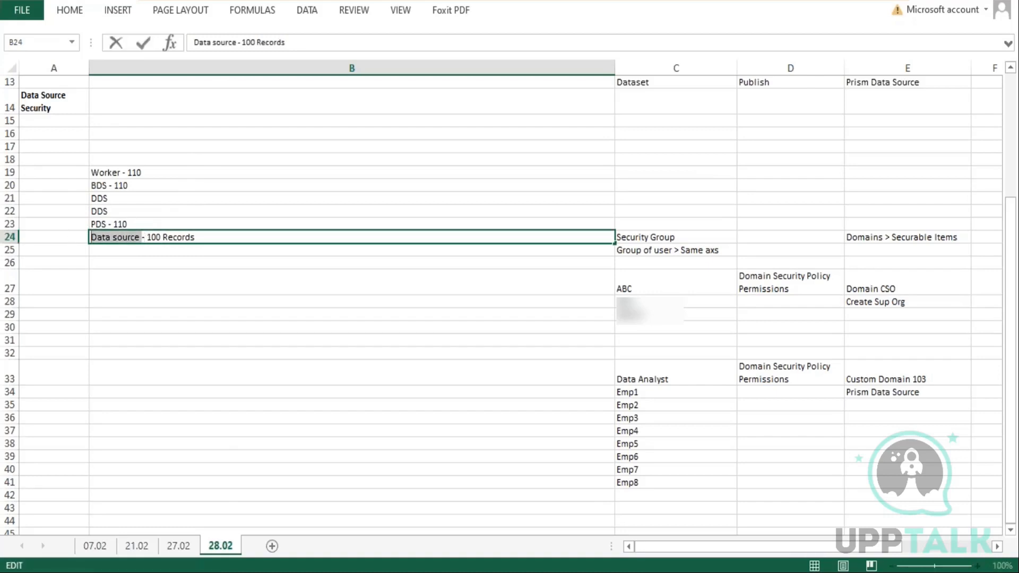
{"action": "left_click", "coordinate": [104, 223]}
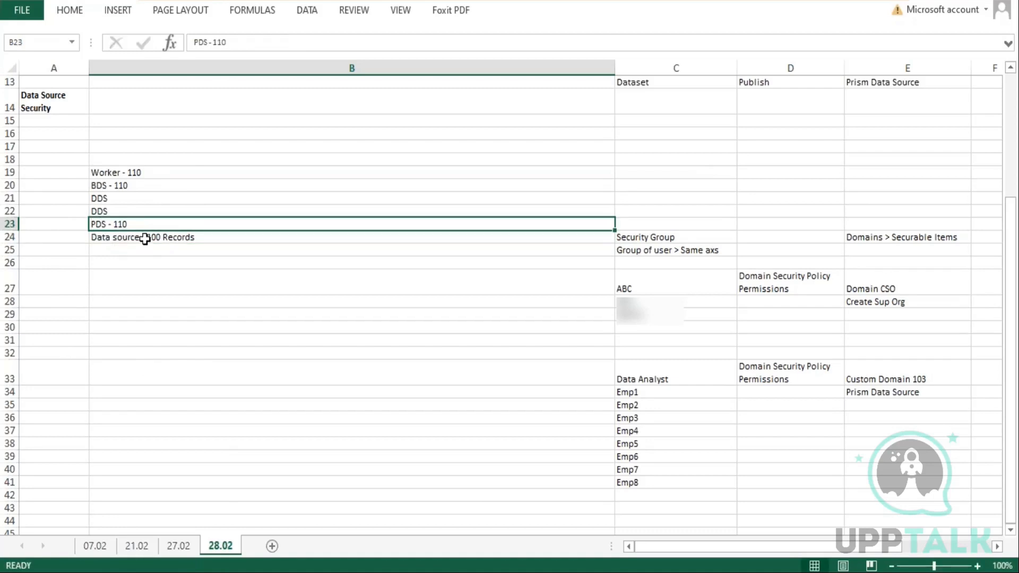
{"action": "left_click", "coordinate": [144, 239]}
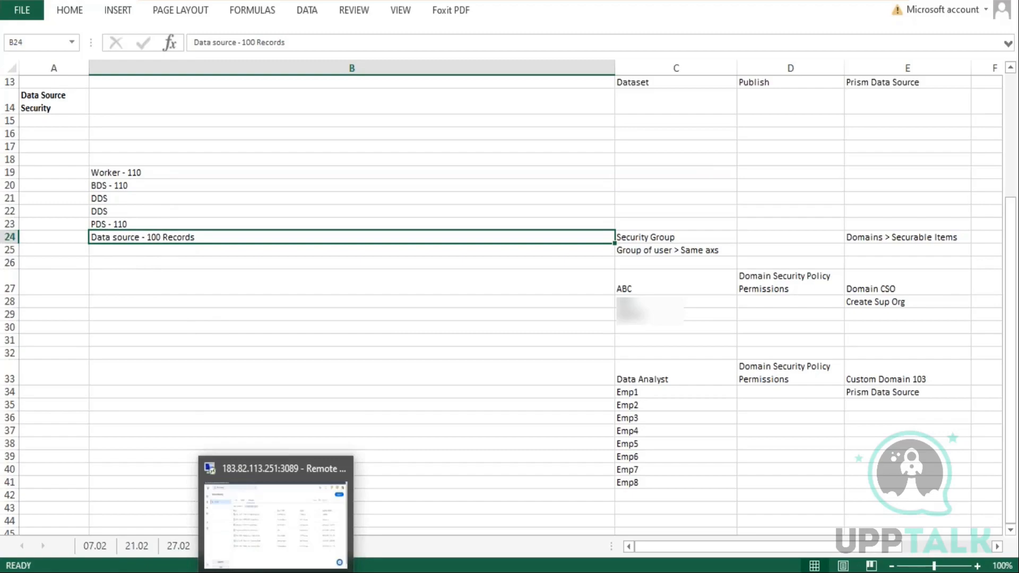
Open the WB - Feb.07 - DDS01 - 01 - Company Details dataset and start creating a publish schedule for it
{"action": "left_click", "coordinate": [276, 572]}
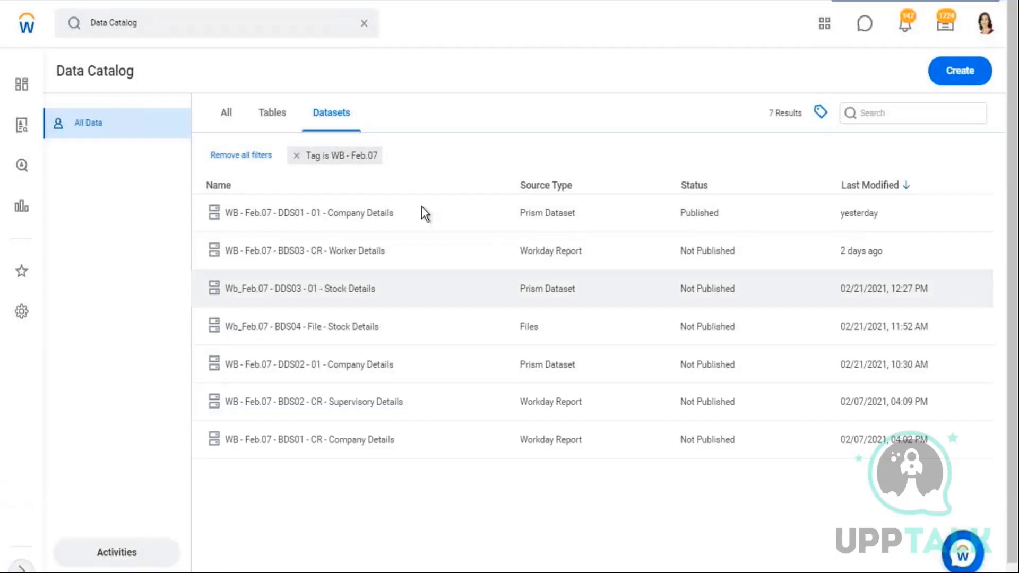
{"action": "left_click", "coordinate": [377, 217]}
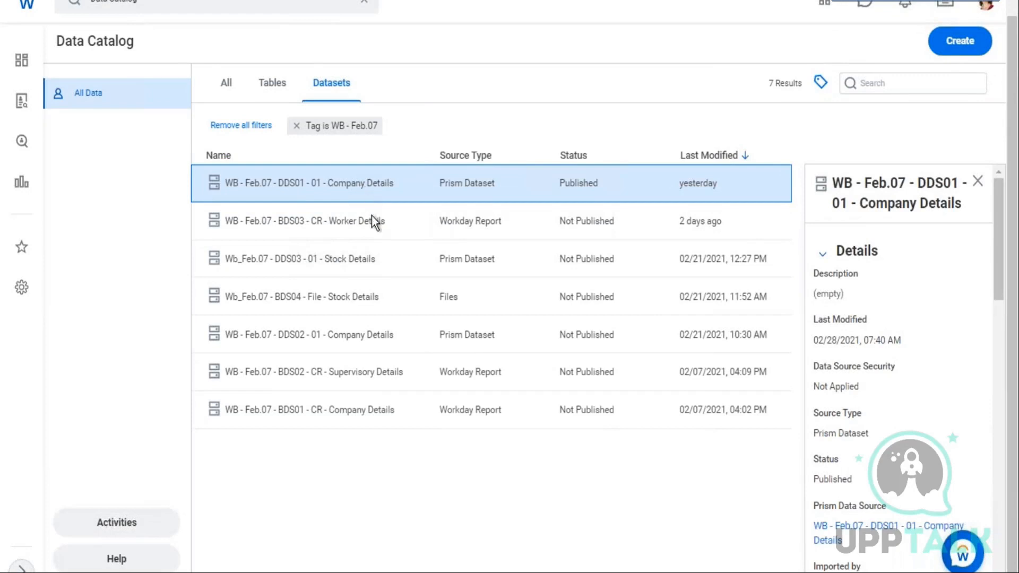
{"action": "right_click", "coordinate": [381, 184]}
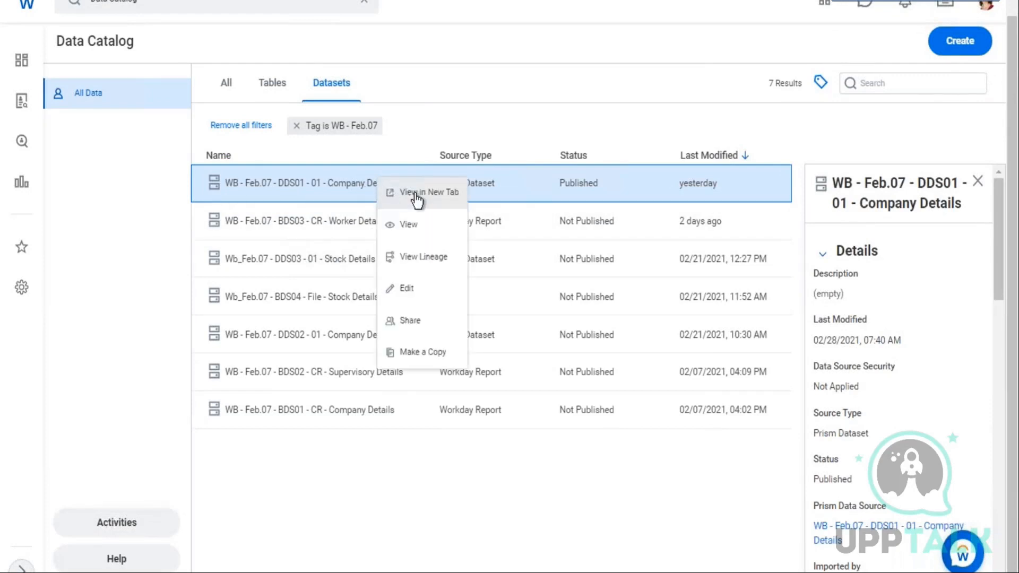
{"action": "left_click", "coordinate": [410, 225]}
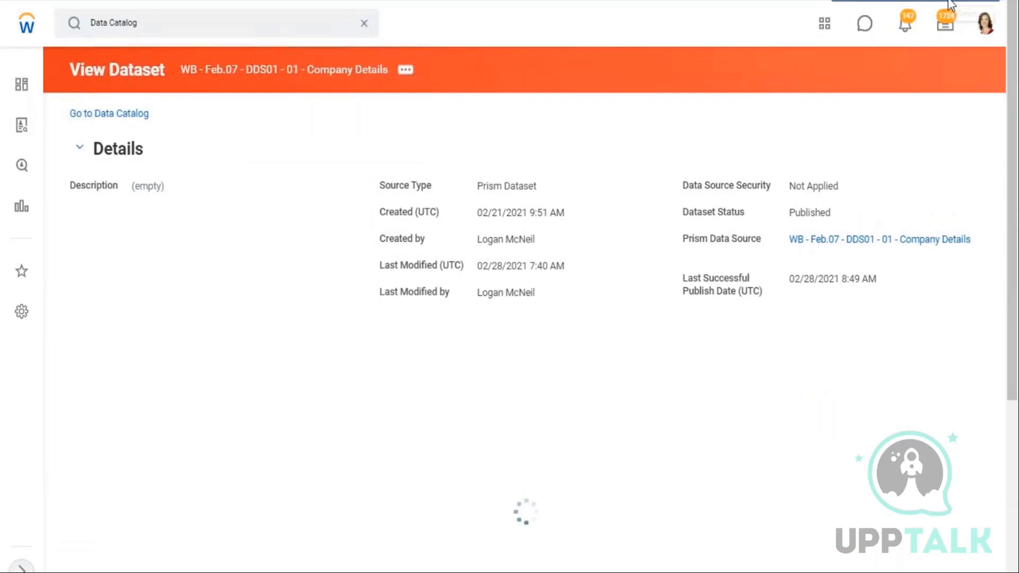
{"action": "left_click", "coordinate": [412, 72]}
{"action": "mouse_move", "coordinate": [469, 152]}
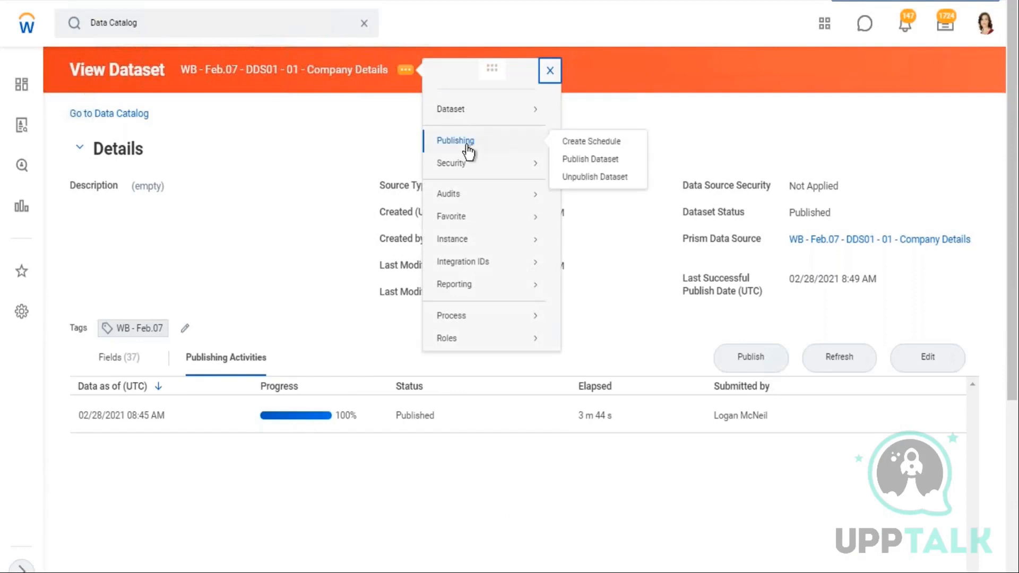
{"action": "left_click", "coordinate": [609, 144]}
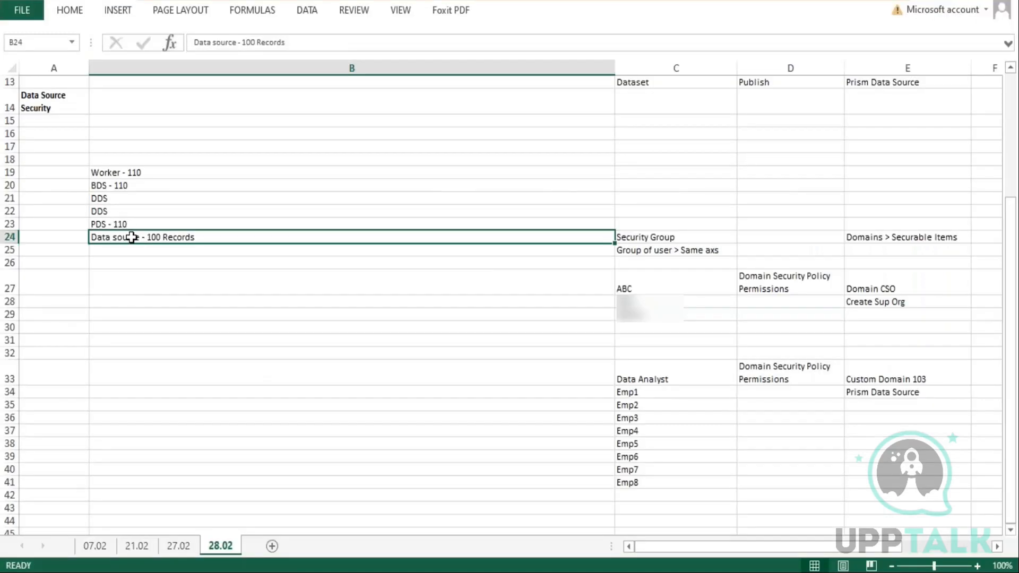
Review the PDS and Data source notes in cells B23 and B24 by highlighting their text
{"action": "double_click", "coordinate": [109, 225]}
{"action": "left_click_drag", "start_coordinate": [106, 225], "coordinate": [91, 234]}
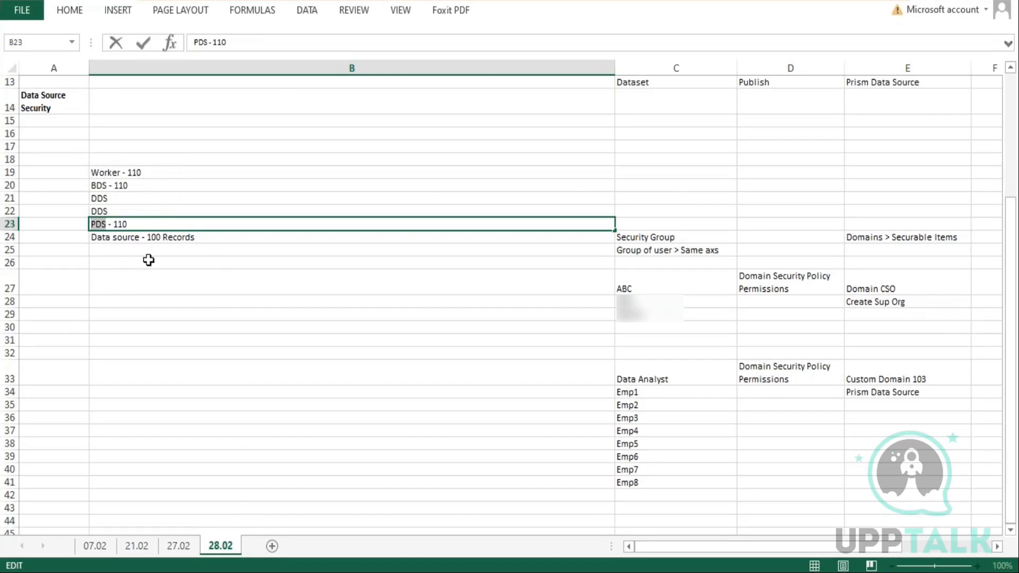
{"action": "left_click_drag", "start_coordinate": [106, 224], "coordinate": [87, 224]}
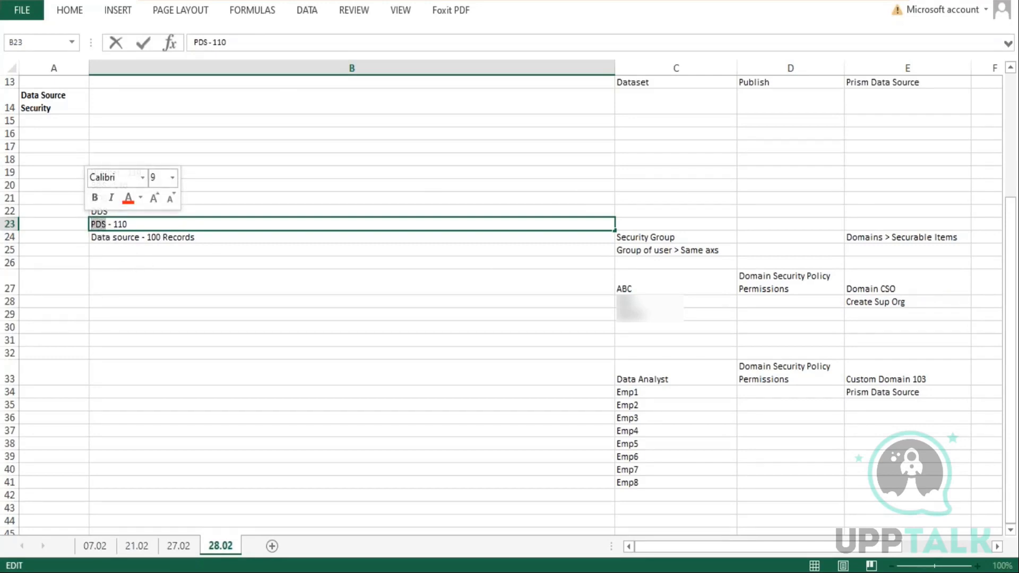
{"action": "left_click", "coordinate": [107, 225]}
{"action": "left_click_drag", "start_coordinate": [124, 223], "coordinate": [112, 222]}
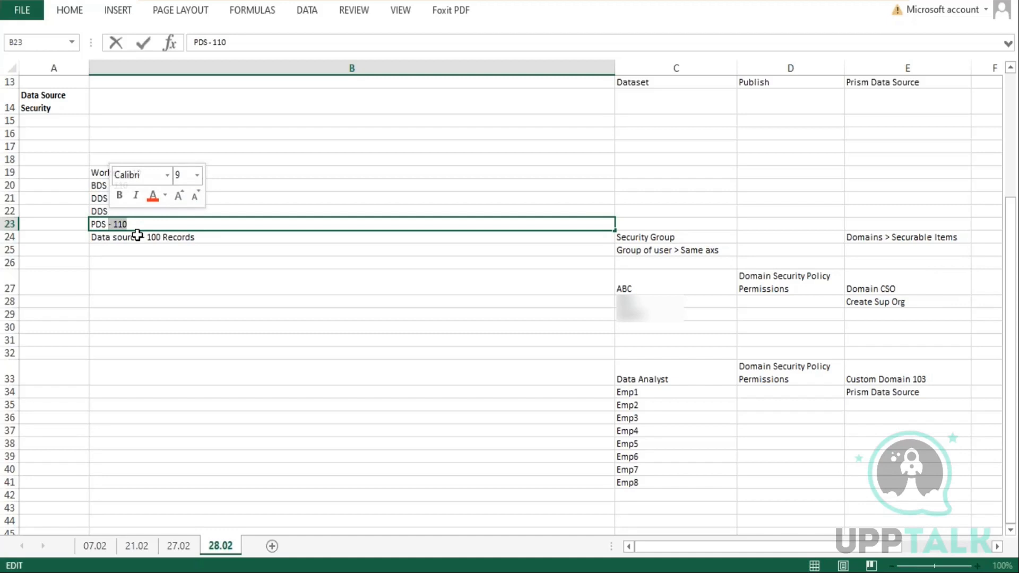
{"action": "left_click", "coordinate": [137, 237]}
{"action": "double_click", "coordinate": [157, 239]}
{"action": "left_click_drag", "start_coordinate": [140, 236], "coordinate": [91, 237]}
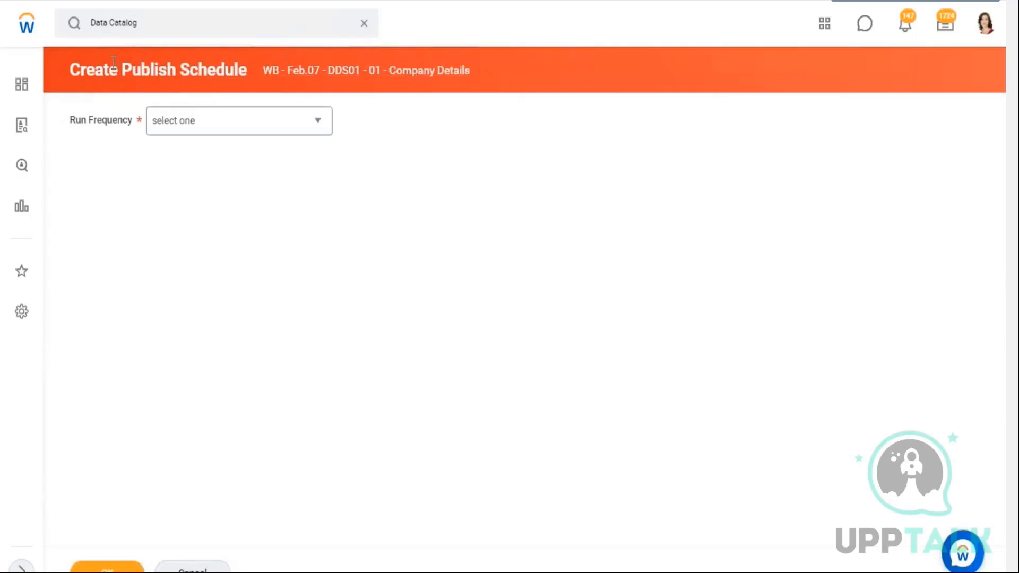
Set the publish schedule's run frequency to Weekly Recurrence
{"action": "left_click_drag", "start_coordinate": [132, 68], "coordinate": [225, 68]}
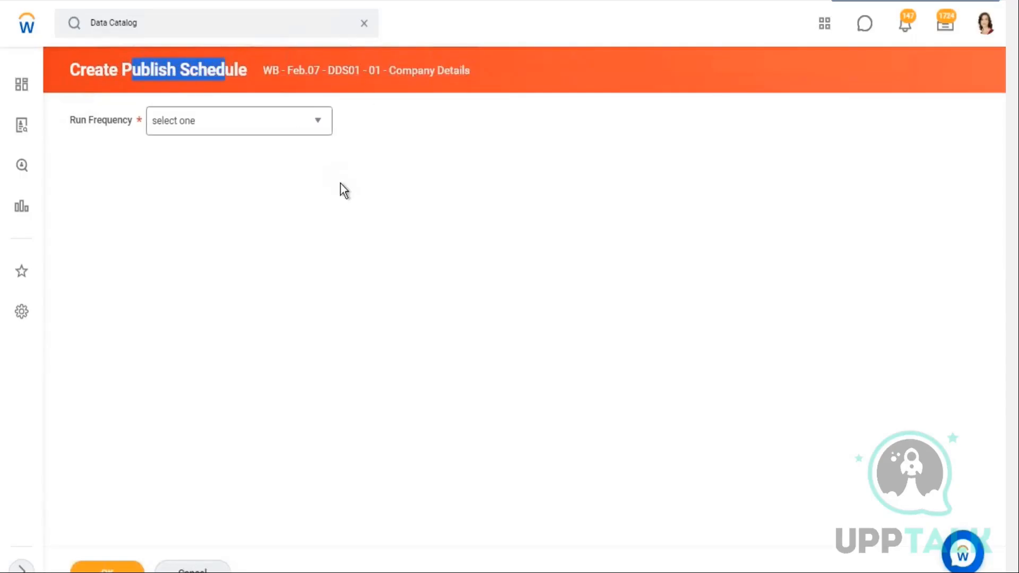
{"action": "left_click", "coordinate": [223, 123]}
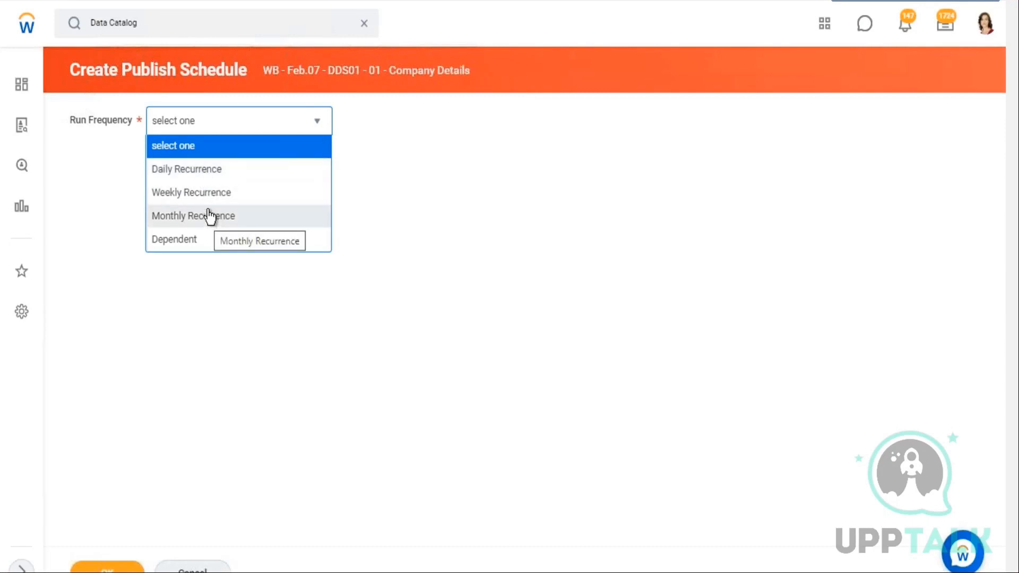
{"action": "left_click", "coordinate": [213, 192]}
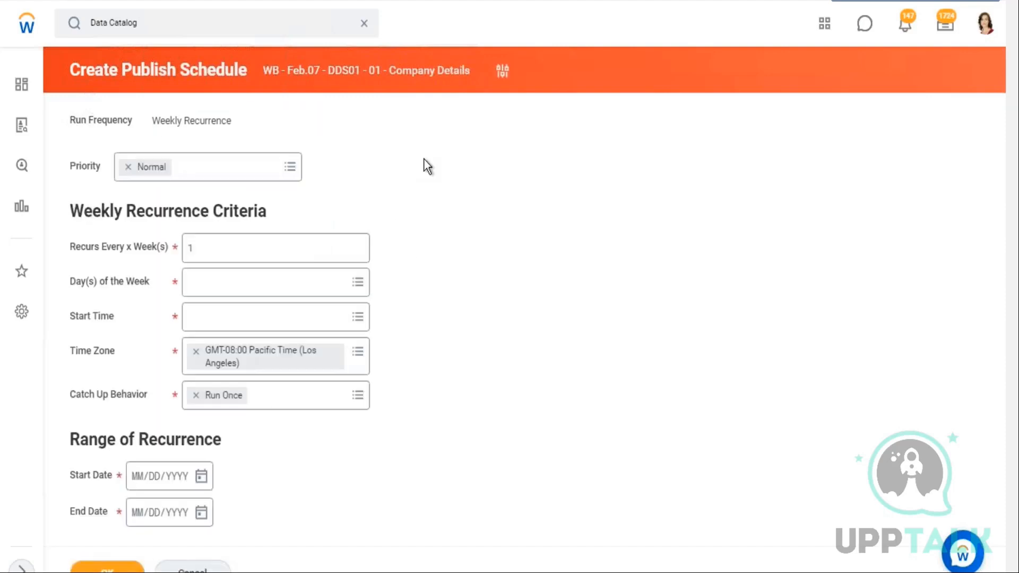
Set the schedule to recur every 2 weeks
{"action": "left_click_drag", "start_coordinate": [100, 246], "coordinate": [141, 247]}
{"action": "left_click", "coordinate": [176, 250]}
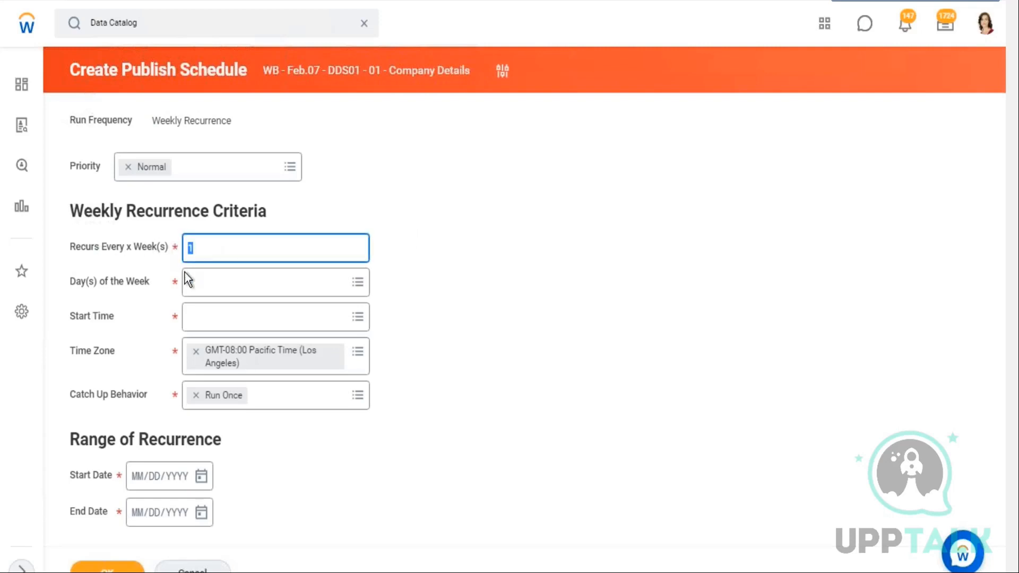
{"action": "type", "text": "2"}
{"action": "left_click", "coordinate": [420, 235]}
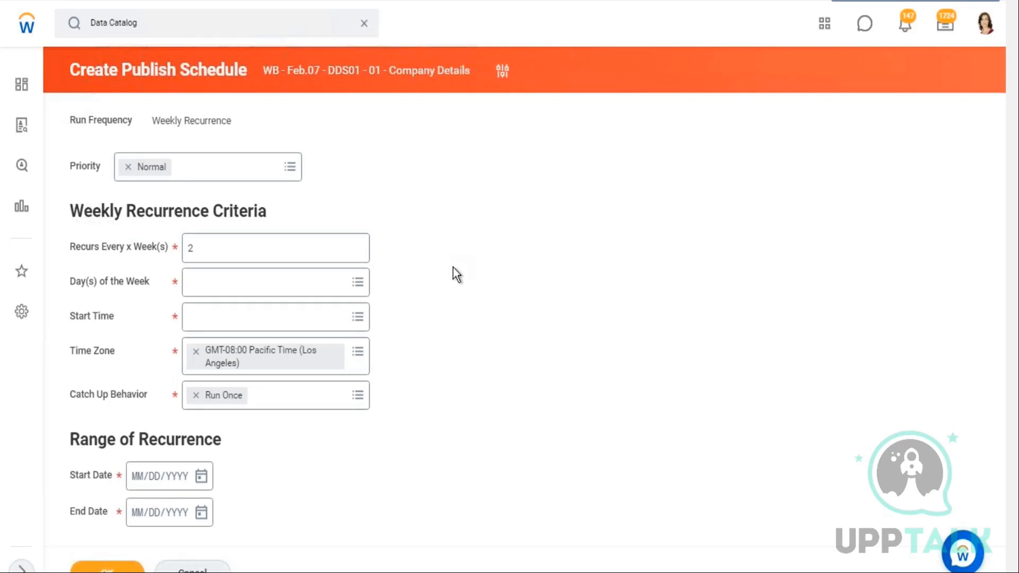
Choose Saturday as the schedule's day of the week
{"action": "left_click_drag", "start_coordinate": [71, 282], "coordinate": [158, 279]}
{"action": "left_click", "coordinate": [357, 284]}
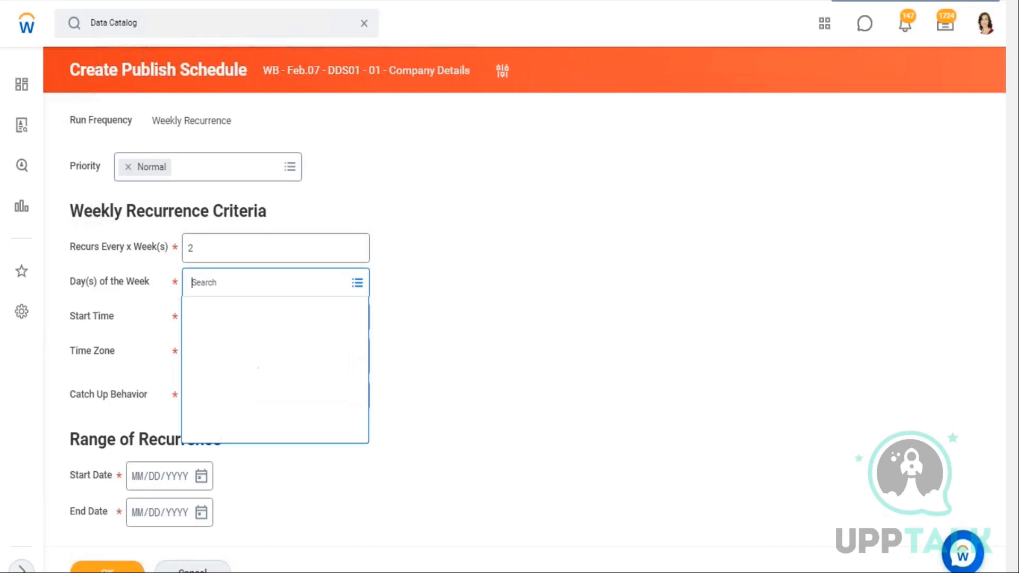
{"action": "left_click", "coordinate": [249, 339]}
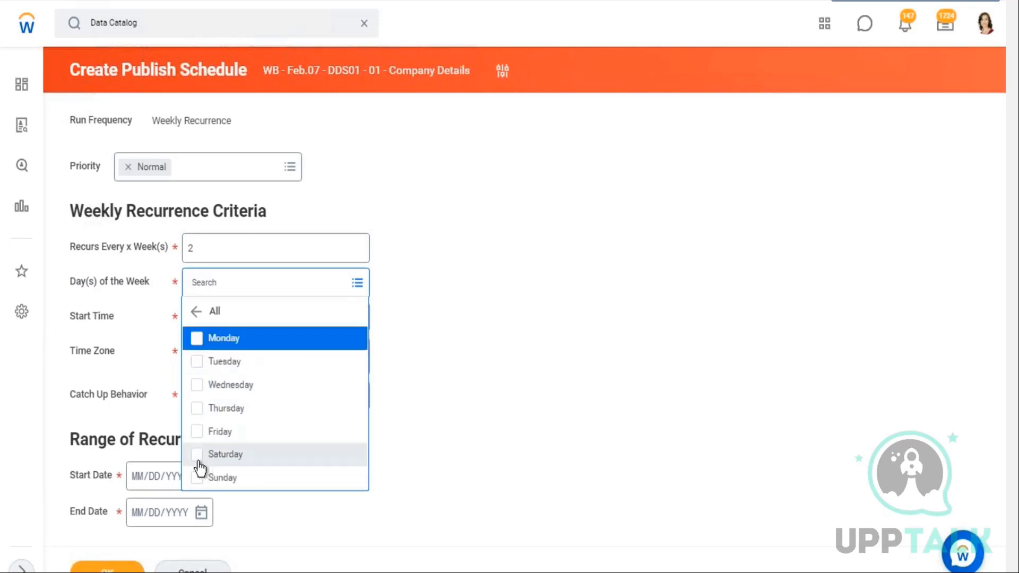
{"action": "left_click", "coordinate": [265, 457]}
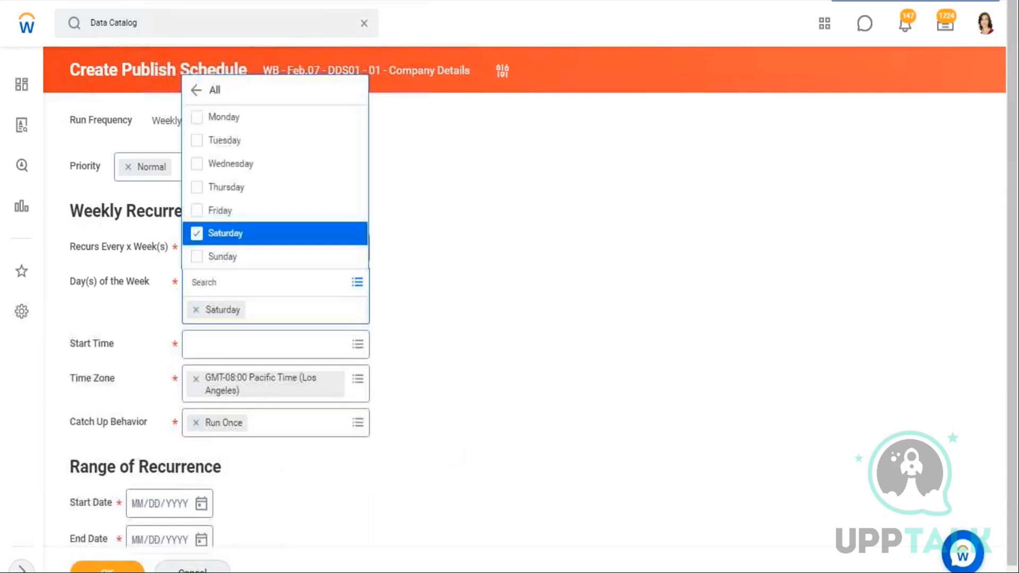
{"action": "left_click", "coordinate": [495, 387]}
Open the schedule's Priority options
{"action": "left_click_drag", "start_coordinate": [83, 317], "coordinate": [70, 317]}
{"action": "left_click_drag", "start_coordinate": [106, 354], "coordinate": [70, 352]}
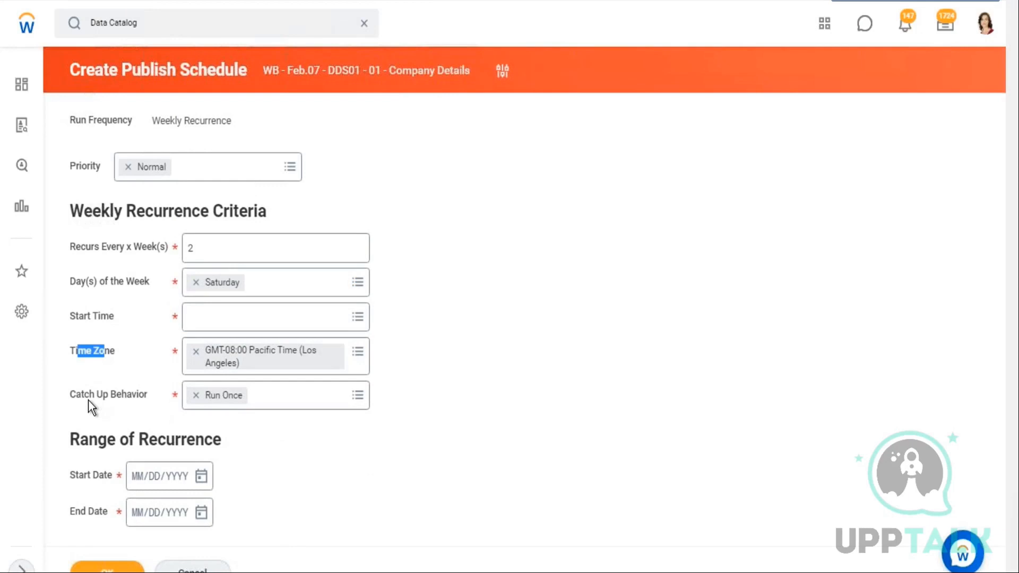
{"action": "left_click_drag", "start_coordinate": [88, 397], "coordinate": [121, 396]}
{"action": "left_click_drag", "start_coordinate": [85, 477], "coordinate": [70, 475]}
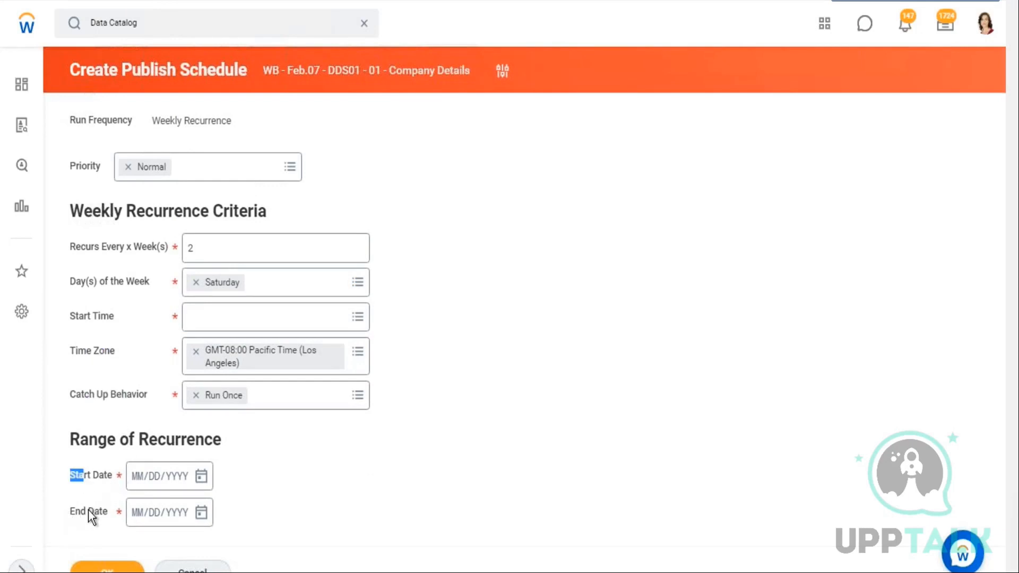
{"action": "left_click_drag", "start_coordinate": [81, 512], "coordinate": [563, 432]}
{"action": "left_click_drag", "start_coordinate": [71, 165], "coordinate": [104, 167]}
{"action": "left_click", "coordinate": [291, 172]}
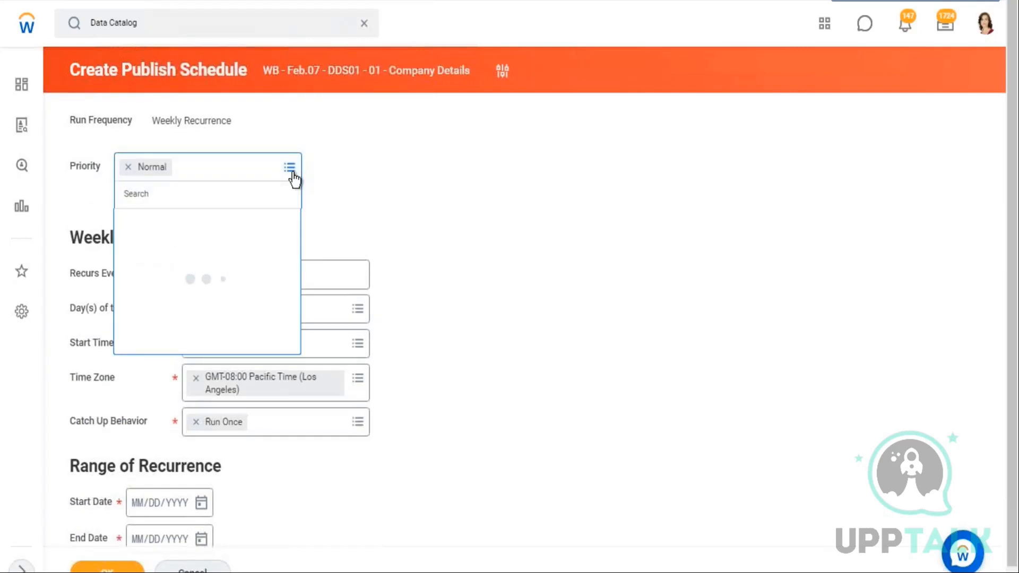
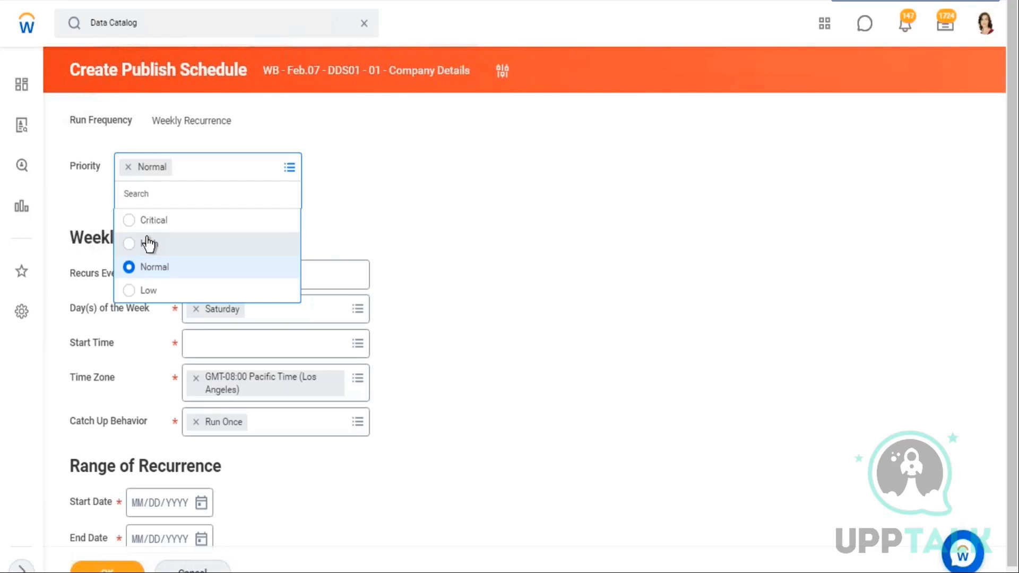
Cancel the weekly publish schedule and discard its changes
{"action": "left_click", "coordinate": [192, 570]}
{"action": "left_click", "coordinate": [448, 323]}
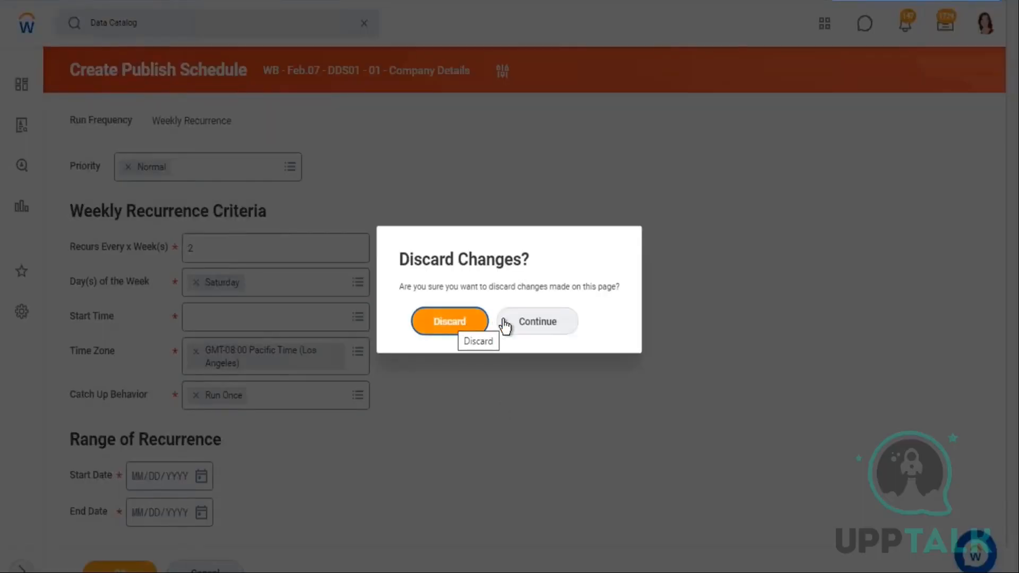
{"action": "left_click", "coordinate": [456, 328]}
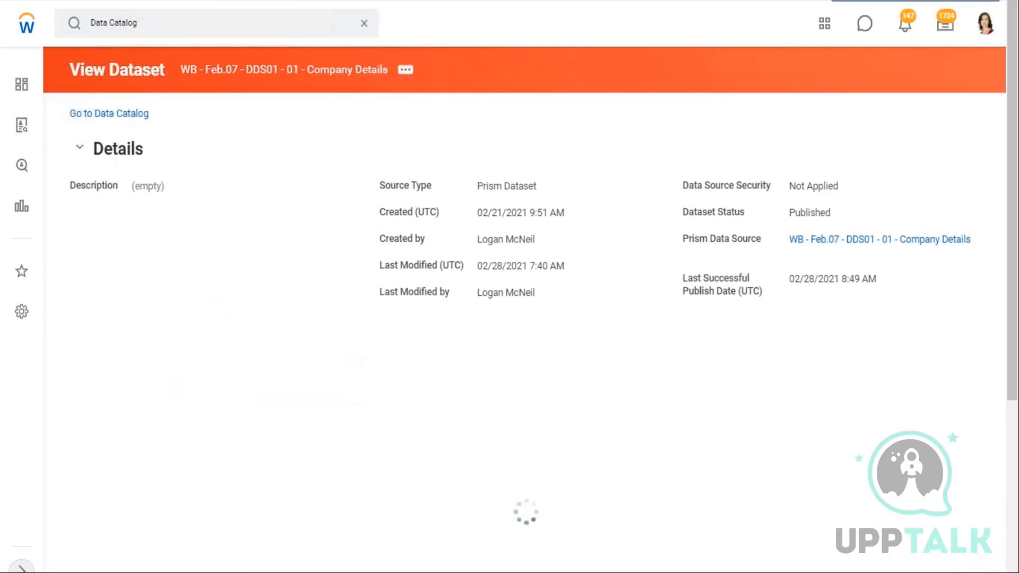
Start a new publish schedule for the dataset and choose Dependent as the run frequency
{"action": "left_click", "coordinate": [407, 71]}
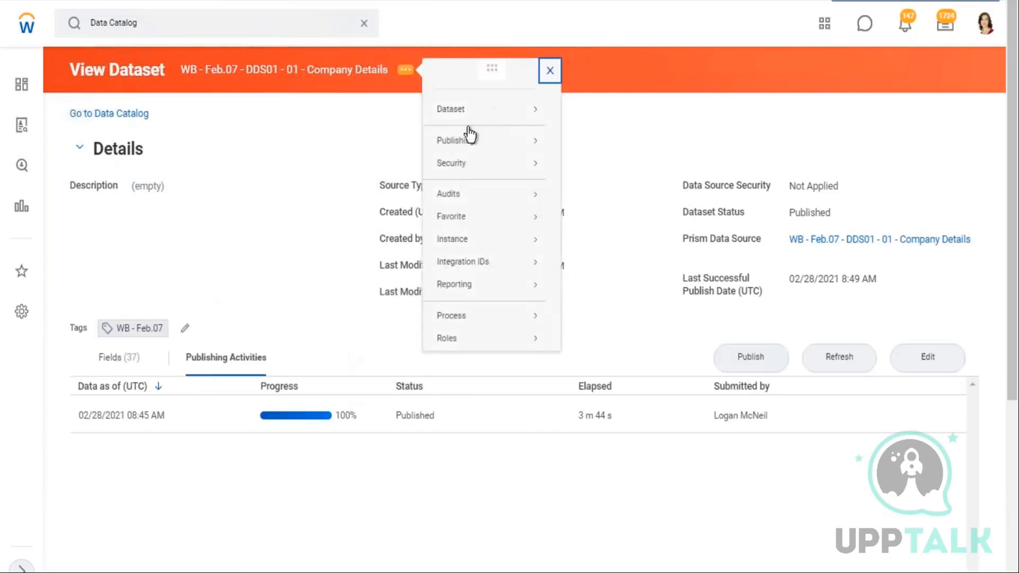
{"action": "mouse_move", "coordinate": [461, 143]}
{"action": "left_click", "coordinate": [583, 142]}
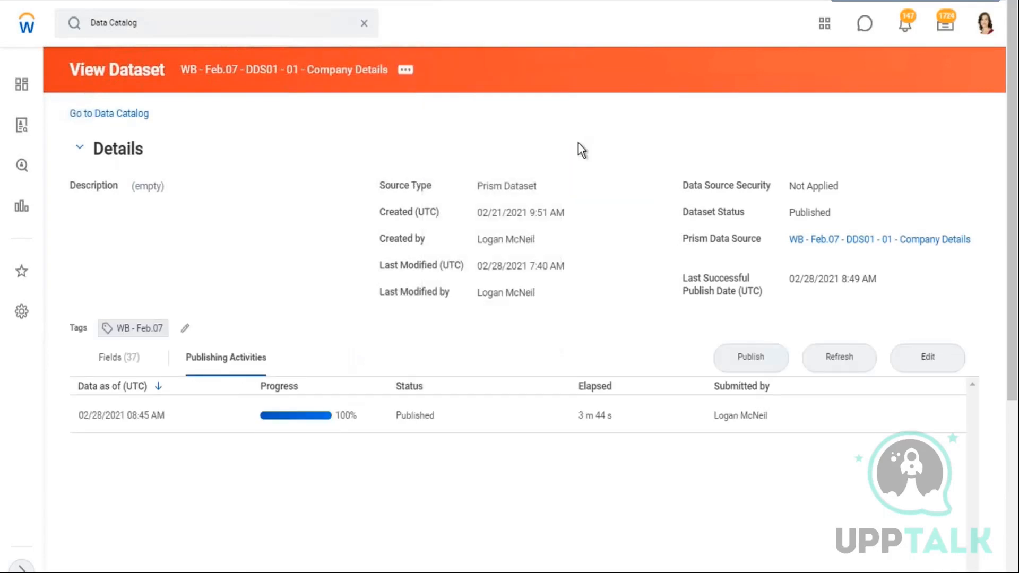
{"action": "left_click", "coordinate": [307, 137]}
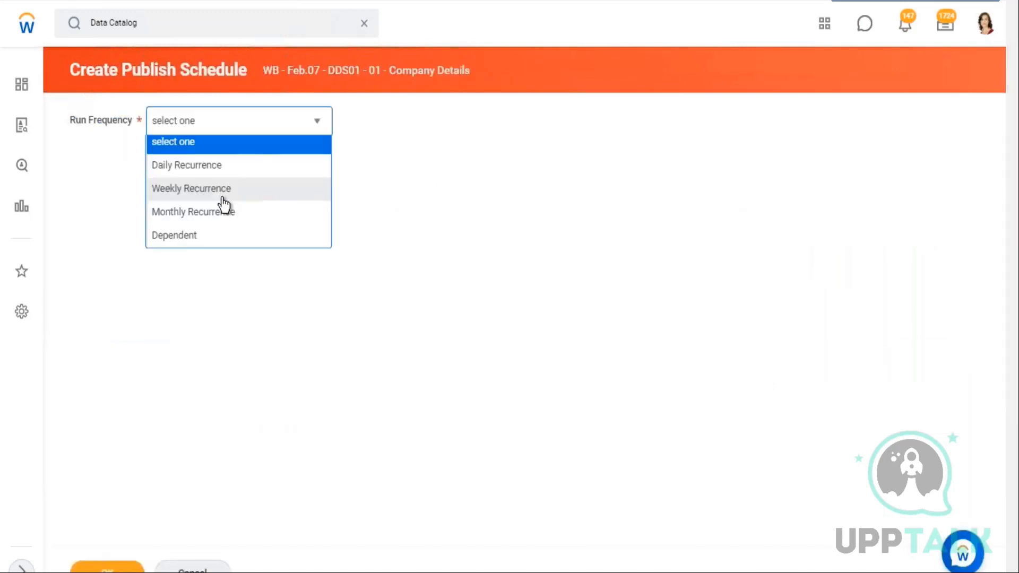
{"action": "left_click", "coordinate": [187, 242]}
Review the data source notes in column B of the 28.02 sheet
{"action": "left_click", "coordinate": [257, 250]}
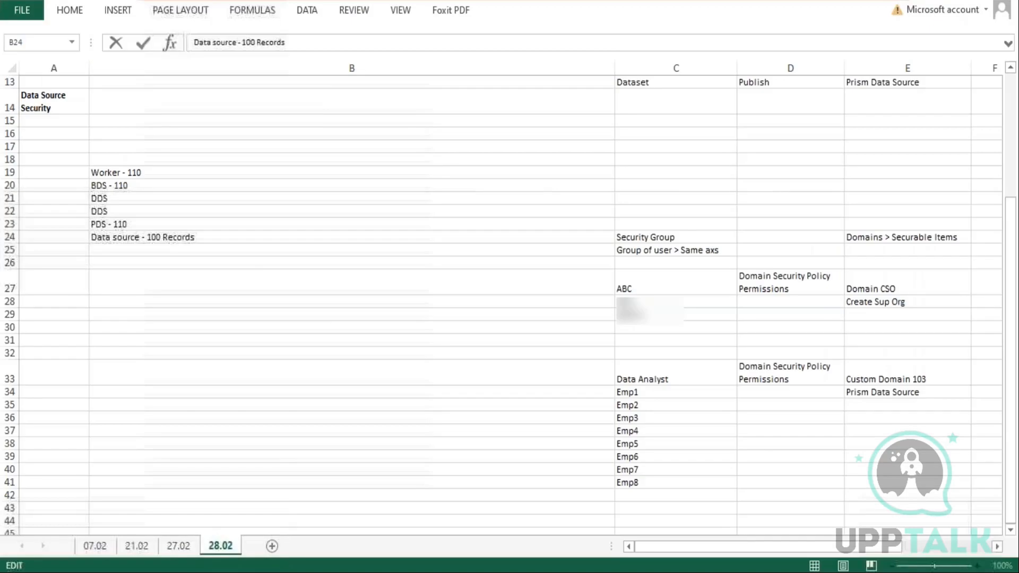
{"action": "double_click", "coordinate": [112, 237]}
{"action": "mouse_move", "coordinate": [91, 237]}
{"action": "left_mouse_down"}
{"action": "mouse_move", "coordinate": [141, 237]}
{"action": "mouse_move", "coordinate": [118, 225]}
{"action": "mouse_move", "coordinate": [87, 230]}
{"action": "left_mouse_up"}
{"action": "left_click", "coordinate": [134, 223]}
{"action": "double_click", "coordinate": [133, 224]}
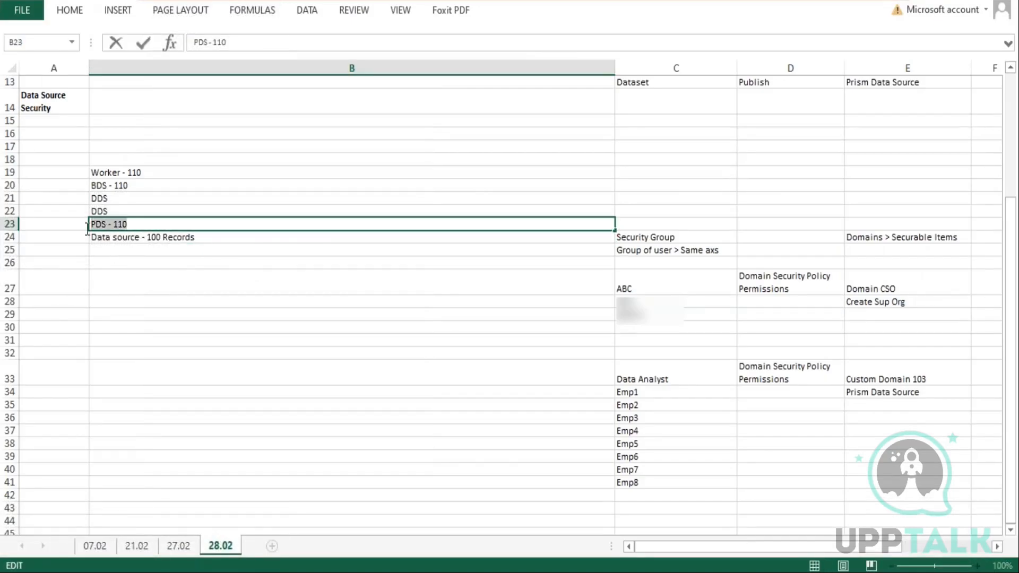
{"action": "left_click", "coordinate": [221, 172]}
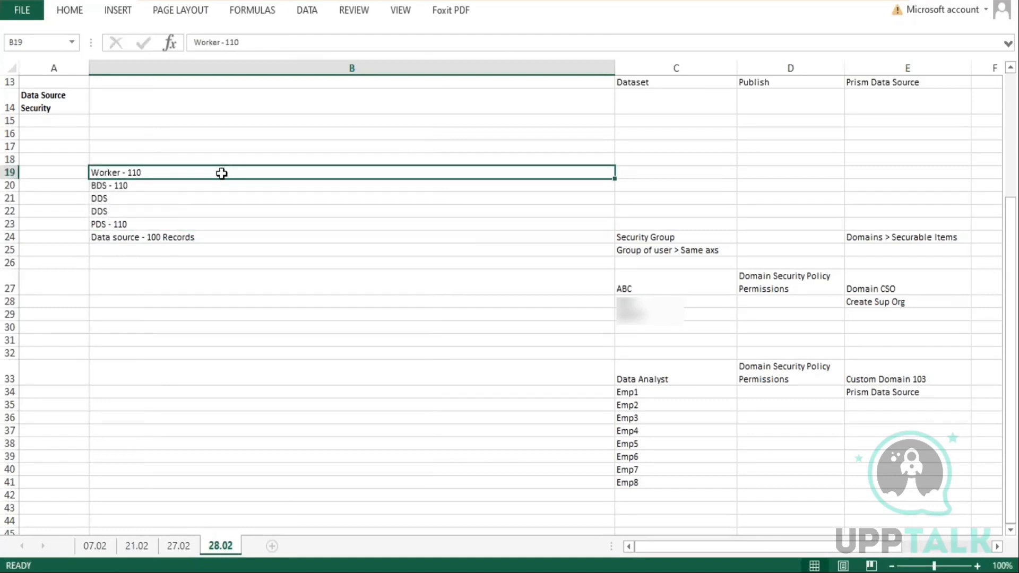
{"action": "left_click", "coordinate": [114, 186]}
{"action": "double_click", "coordinate": [136, 186]}
{"action": "left_click_drag", "start_coordinate": [137, 185], "coordinate": [87, 186]}
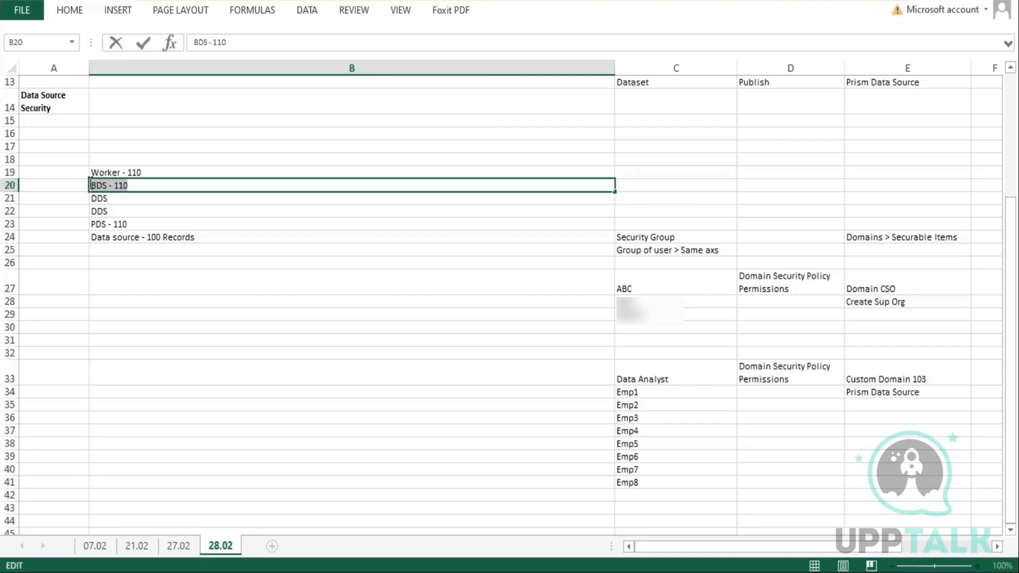
{"action": "double_click", "coordinate": [159, 172]}
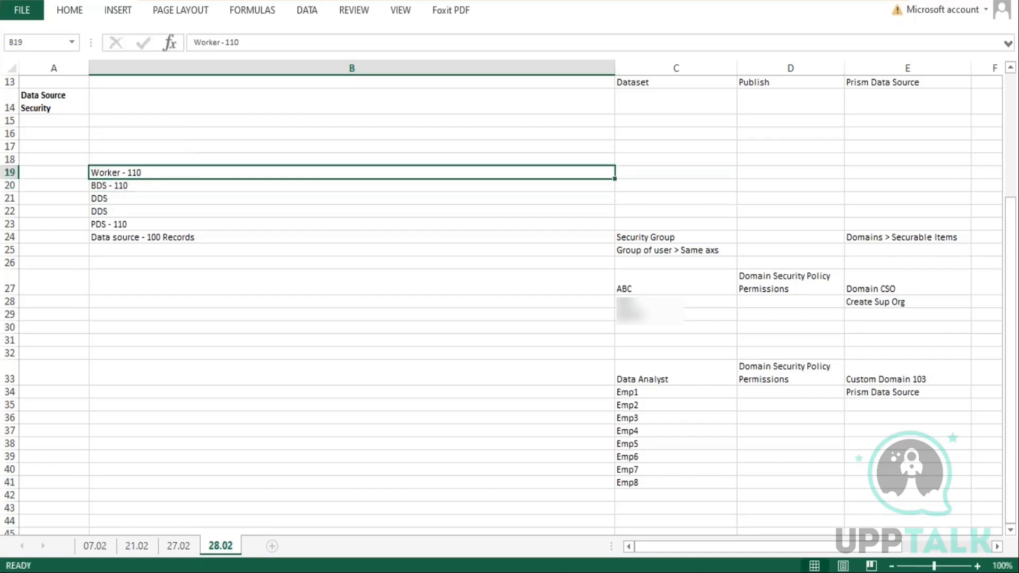
{"action": "left_click", "coordinate": [138, 186]}
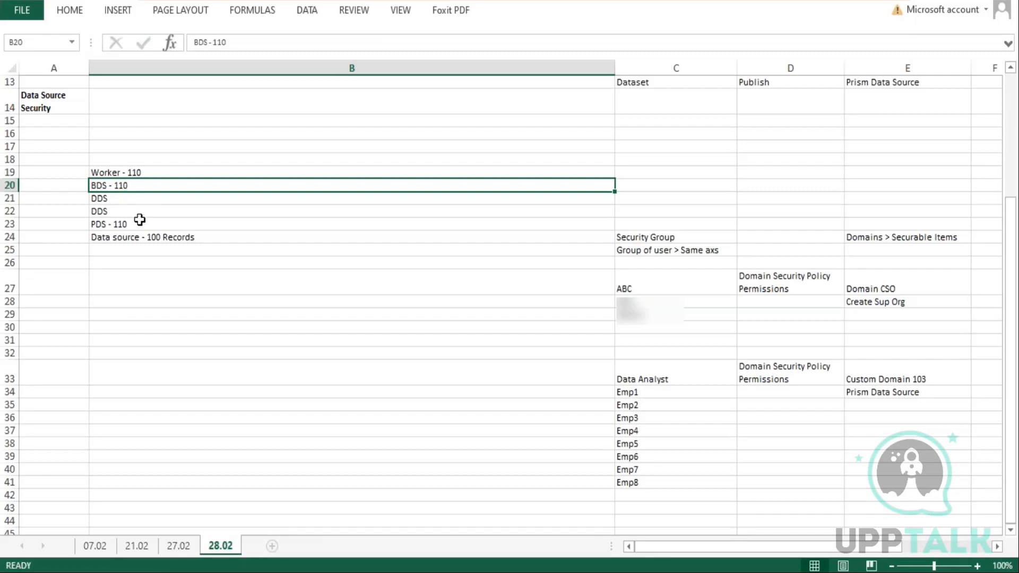
Confirm the Dependent frequency and browse the dependency processes by type
{"action": "double_click", "coordinate": [140, 219]}
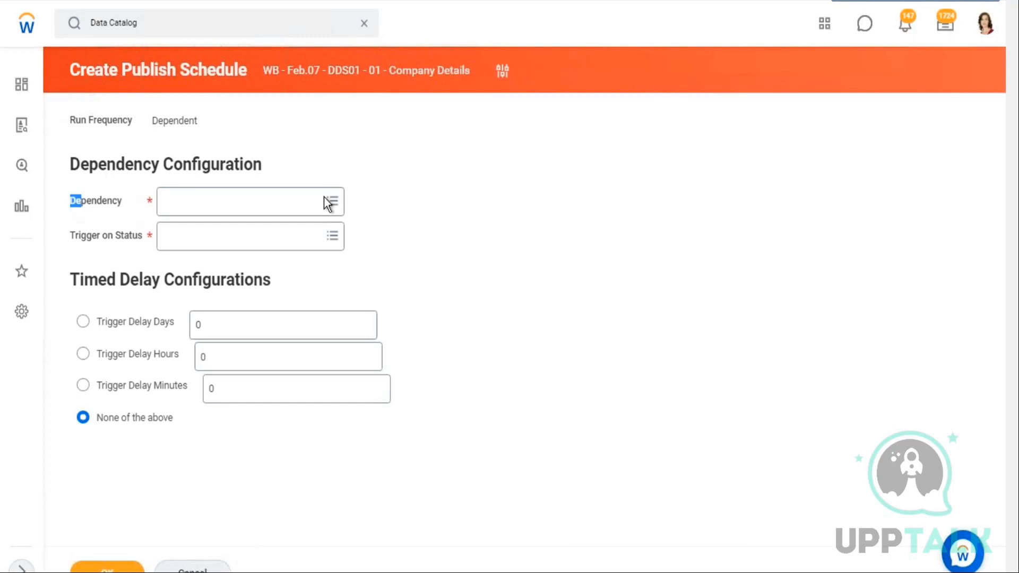
{"action": "left_click", "coordinate": [331, 201]}
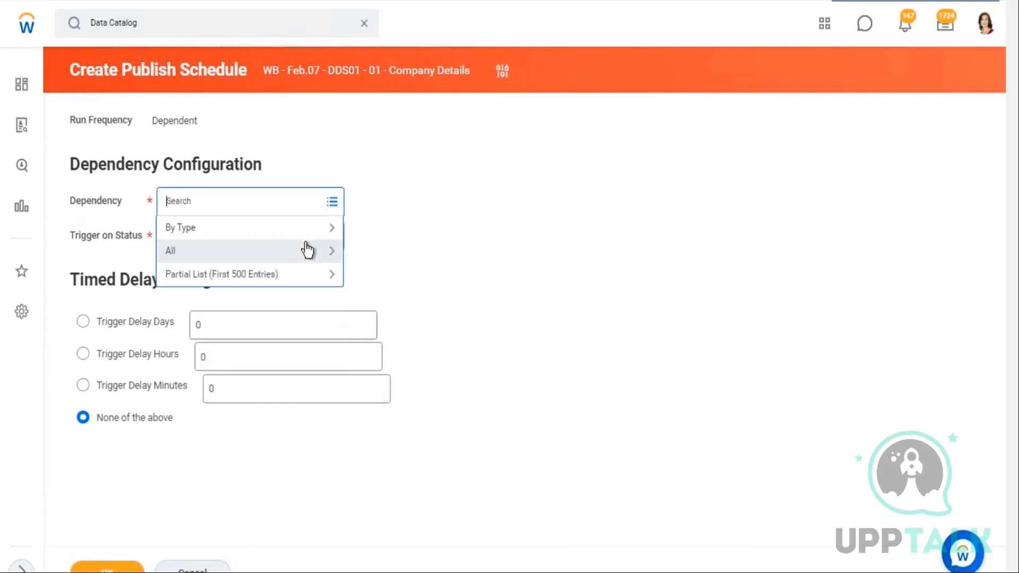
{"action": "left_click", "coordinate": [311, 239]}
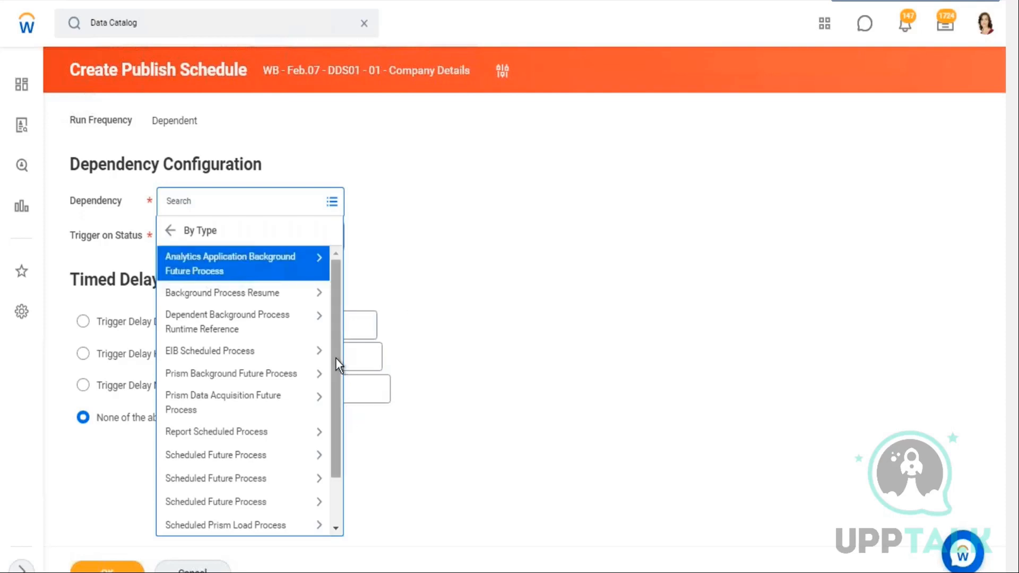
{"action": "scroll", "coordinate": [340, 386], "scroll_direction": "down", "scroll_amount": 3}
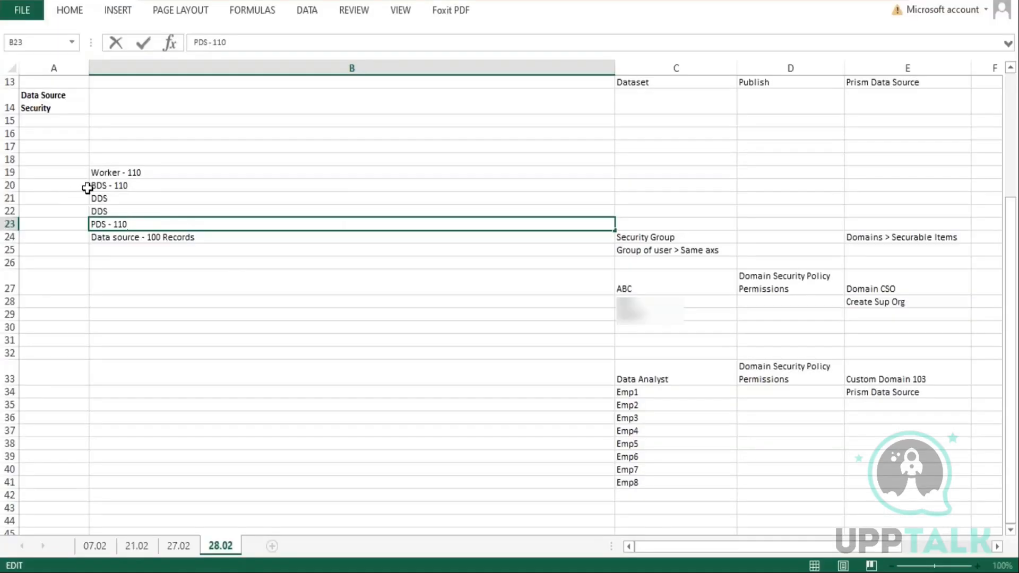
Review the BDS and PDS notes in column B of the 28.02 sheet again
{"action": "double_click", "coordinate": [97, 186]}
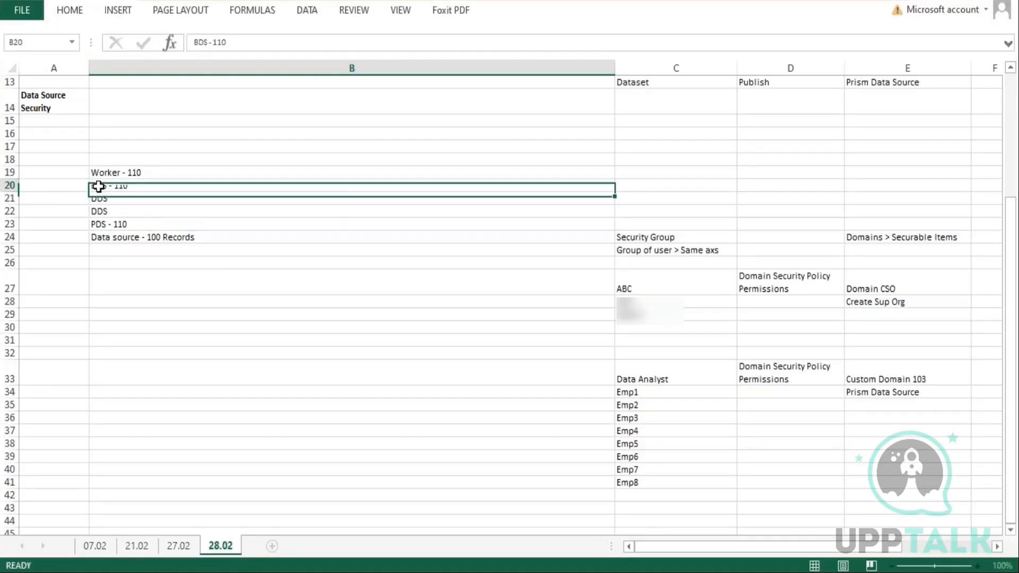
{"action": "left_click_drag", "start_coordinate": [133, 185], "coordinate": [84, 180]}
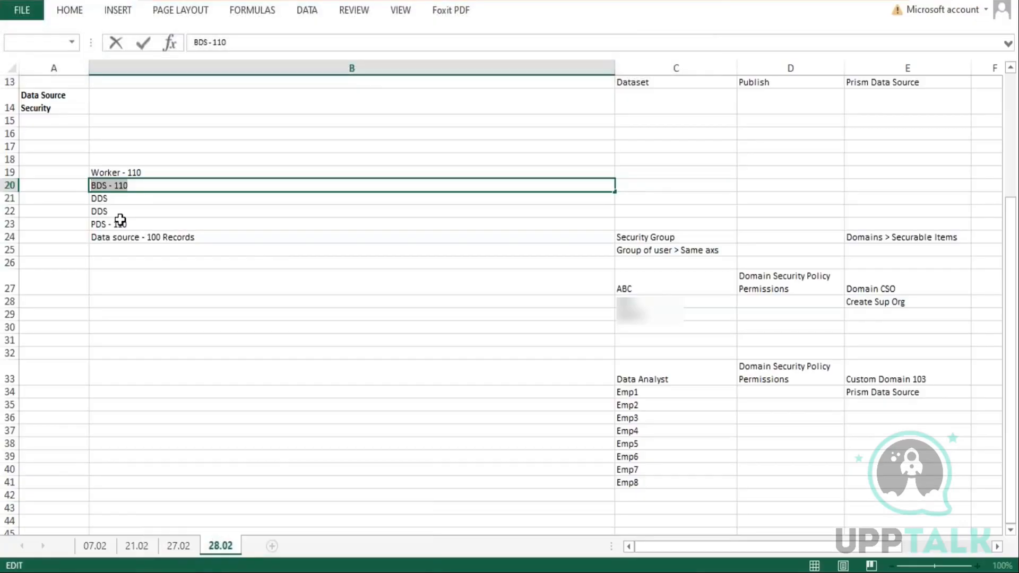
{"action": "double_click", "coordinate": [117, 223]}
{"action": "left_click_drag", "start_coordinate": [35, 156], "coordinate": [35, 214]}
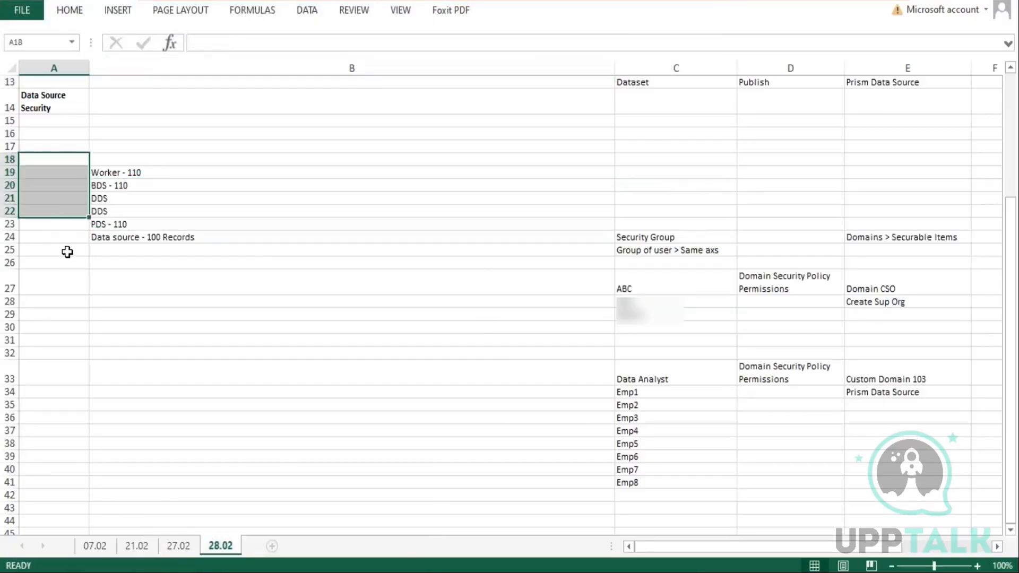
{"action": "double_click", "coordinate": [141, 185]}
{"action": "left_click_drag", "start_coordinate": [141, 185], "coordinate": [84, 186]}
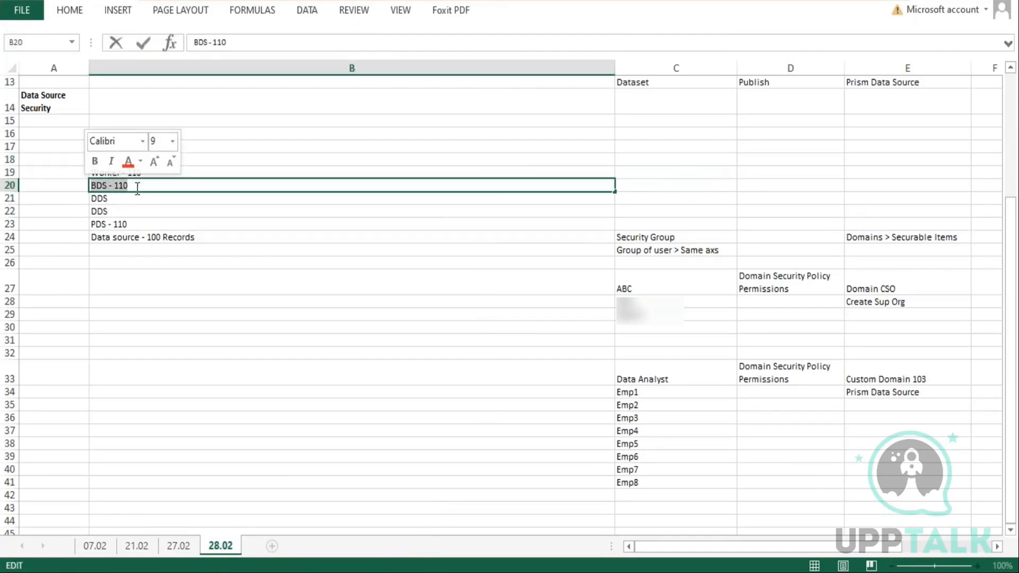
{"action": "left_click_drag", "start_coordinate": [149, 186], "coordinate": [93, 186]}
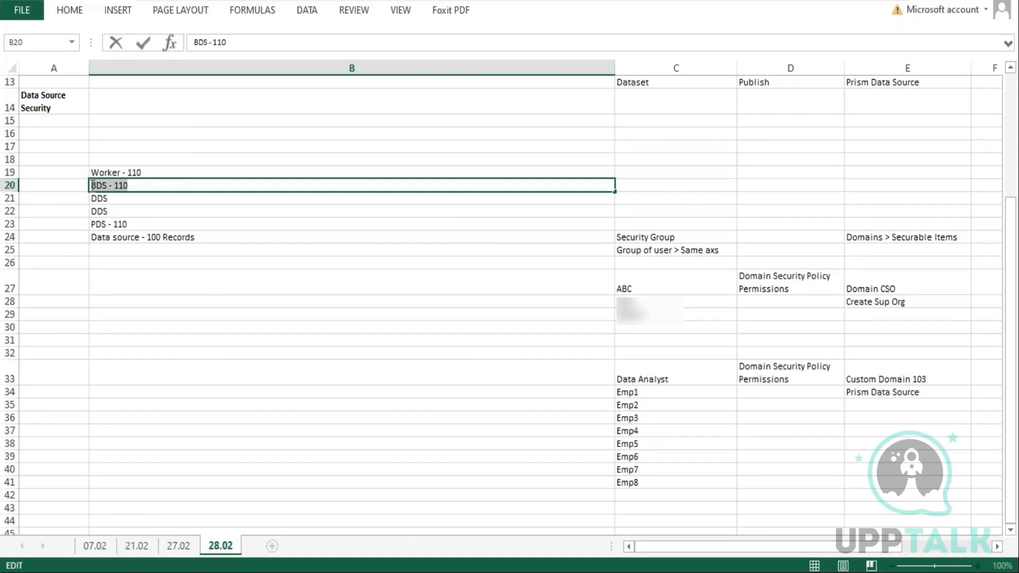
Set the schedule's dependency to Dataset Integration Schedule: 22-GMS-DataSet
{"action": "left_click", "coordinate": [276, 571]}
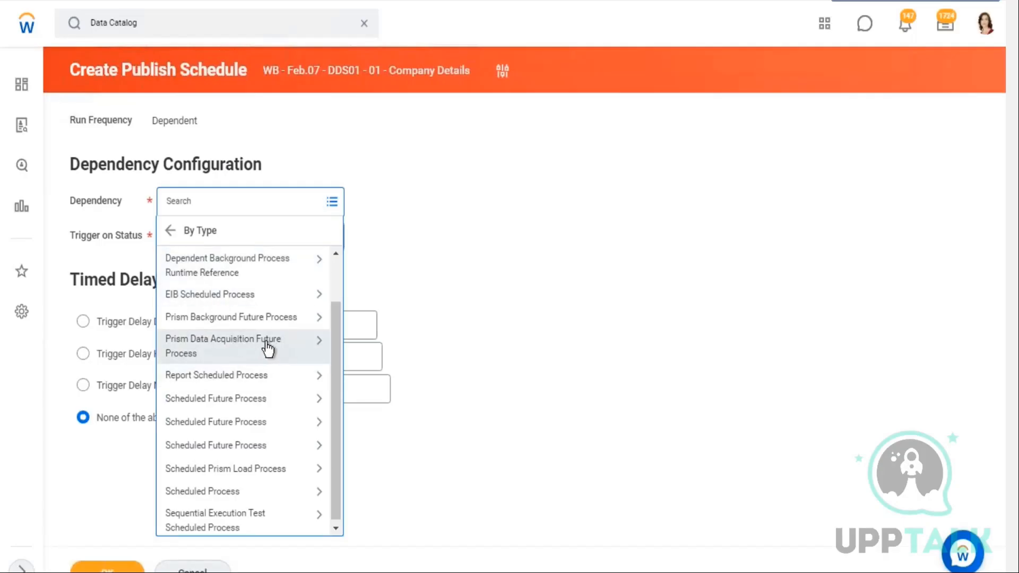
{"action": "left_click", "coordinate": [312, 348]}
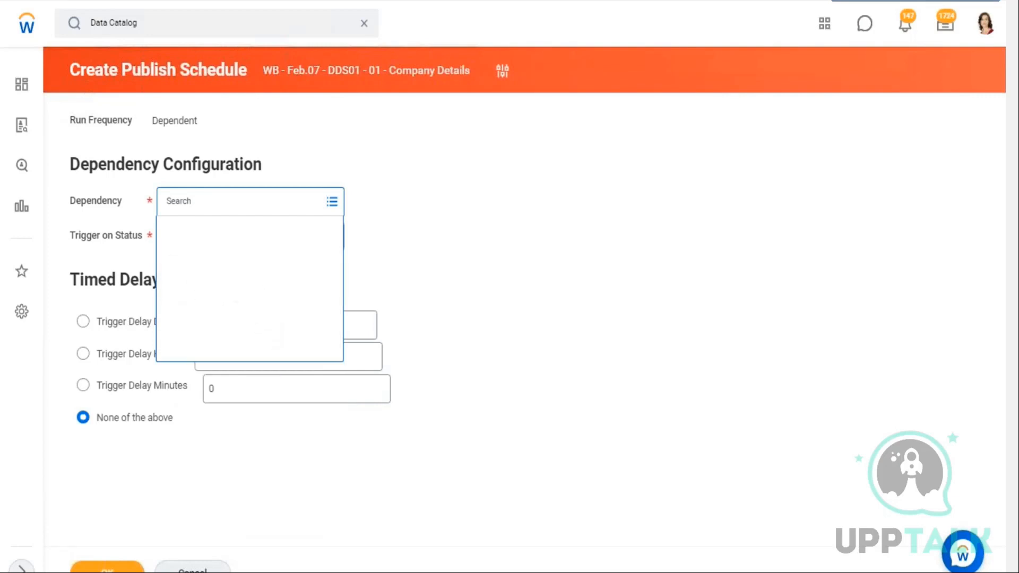
{"action": "left_click", "coordinate": [172, 259]}
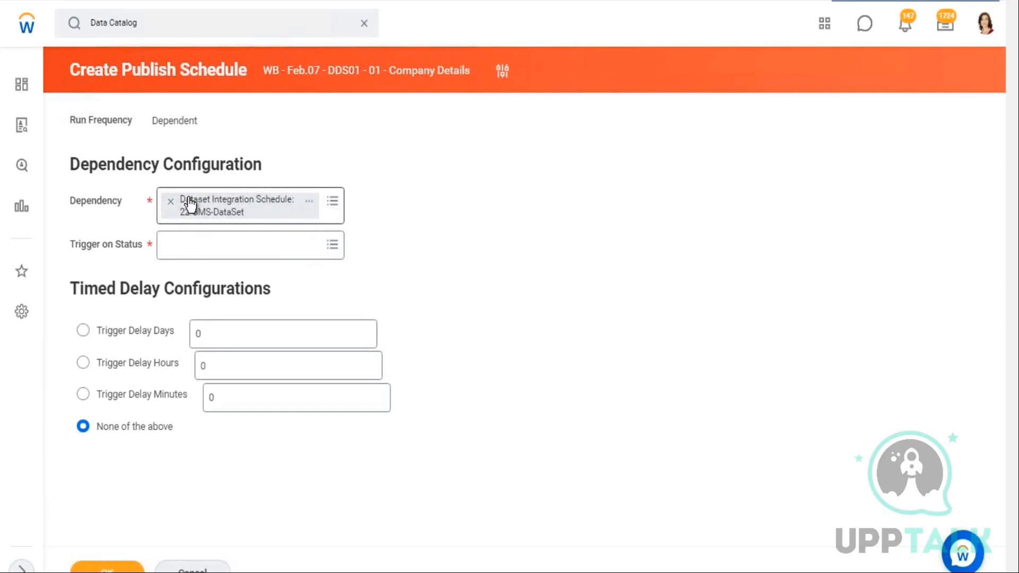
Set the trigger on status to Completed
{"action": "left_click", "coordinate": [246, 244]}
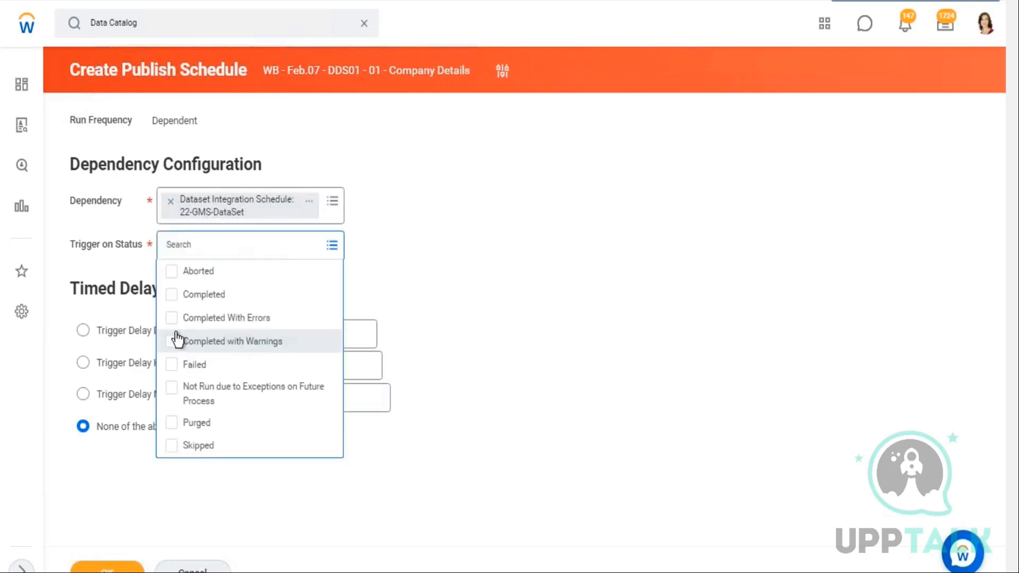
{"action": "left_click", "coordinate": [172, 295]}
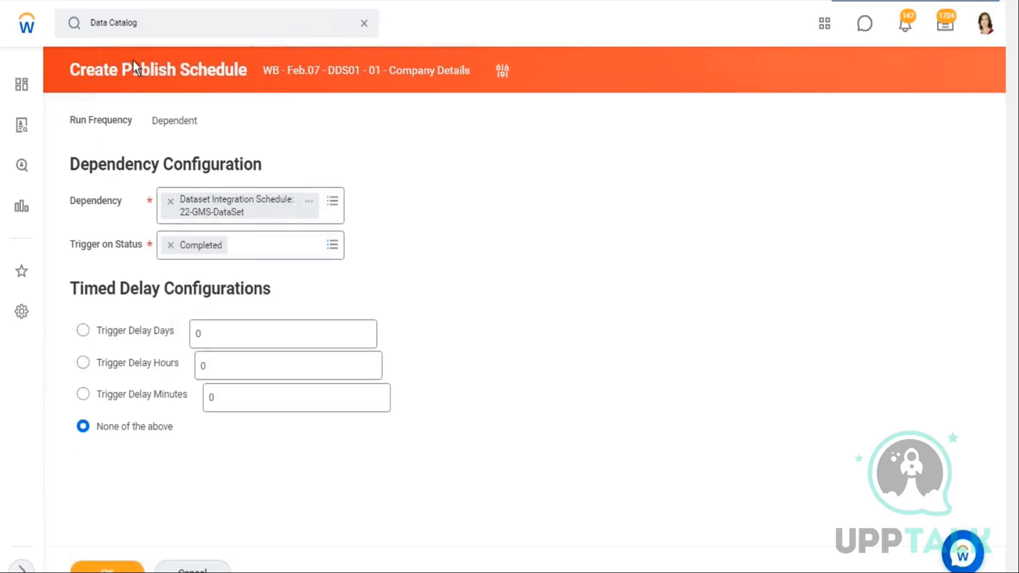
Set a timed trigger delay of 2 hours
{"action": "left_click_drag", "start_coordinate": [134, 61], "coordinate": [211, 69]}
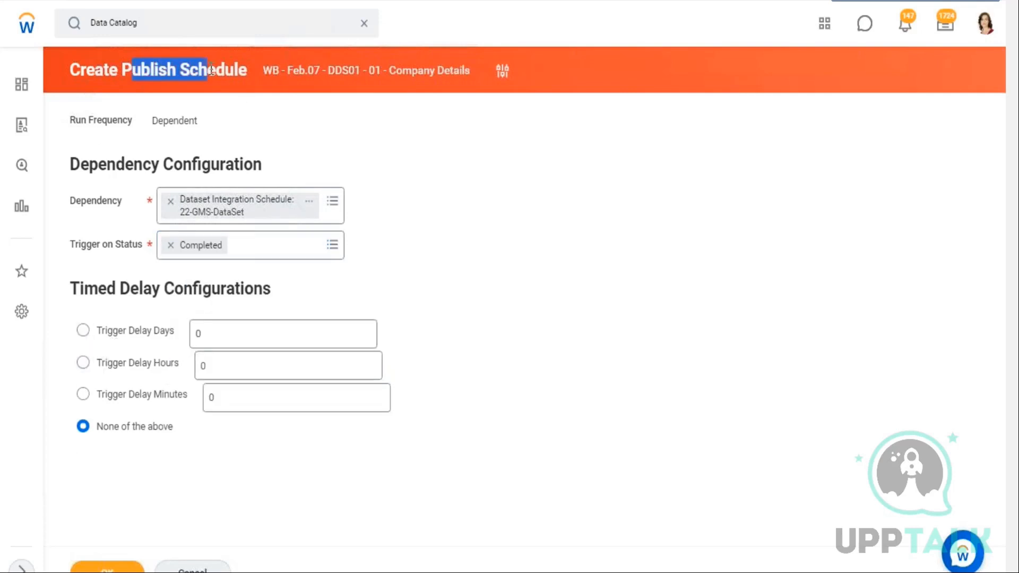
{"action": "left_click", "coordinate": [219, 372]}
{"action": "type", "text": "2"}
{"action": "left_click", "coordinate": [586, 329]}
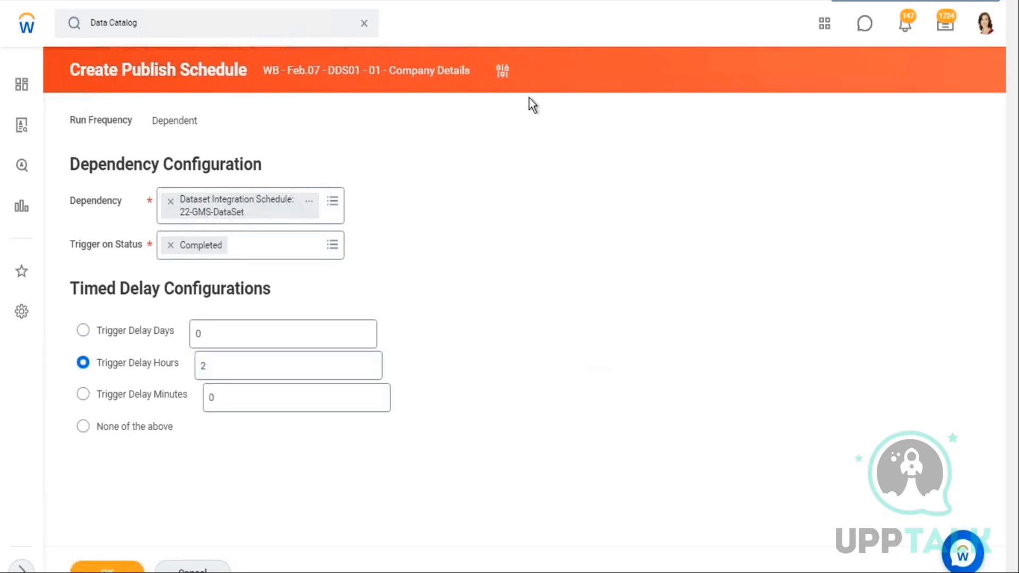
{"action": "left_click_drag", "start_coordinate": [122, 69], "coordinate": [239, 70]}
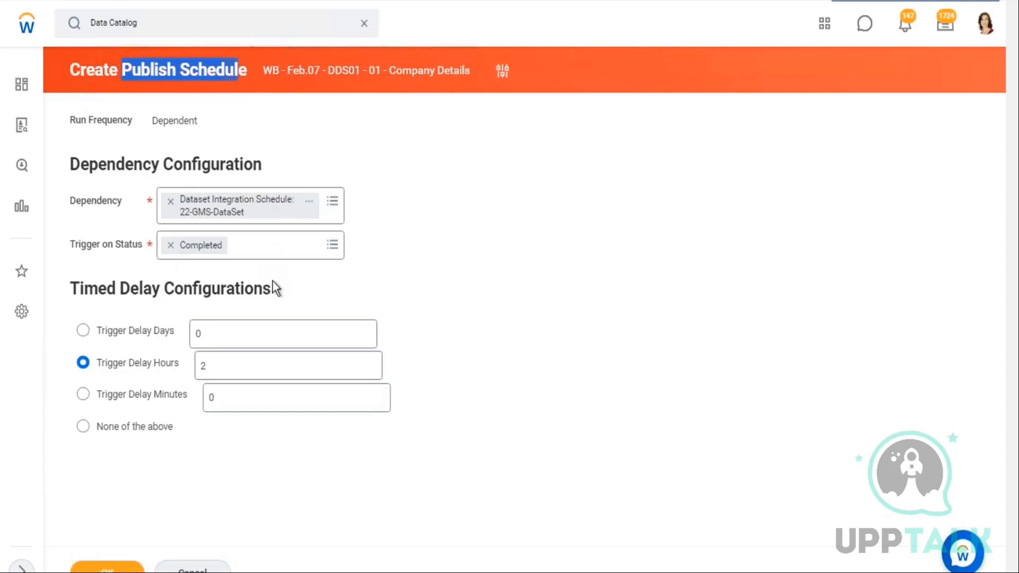
{"action": "left_click", "coordinate": [581, 321]}
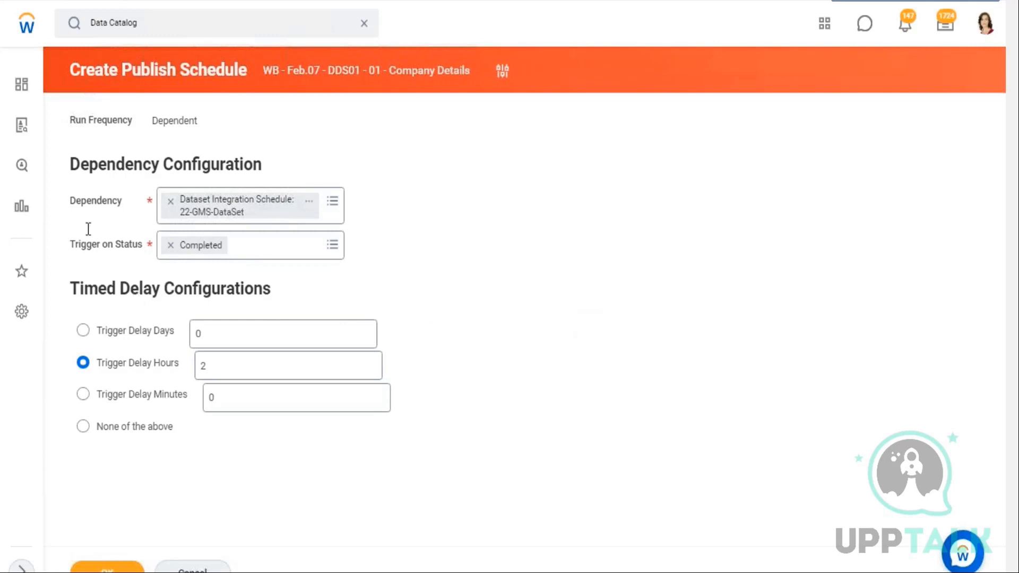
Check the dependency options under Prism Background Future Process, then submit the dependent schedule
{"action": "left_click", "coordinate": [334, 205]}
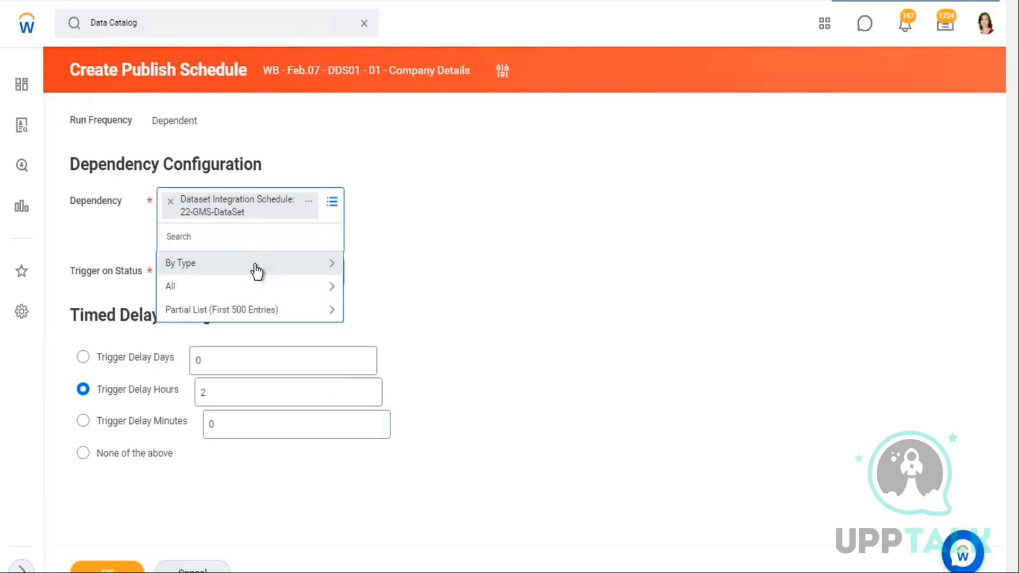
{"action": "left_click", "coordinate": [258, 269]}
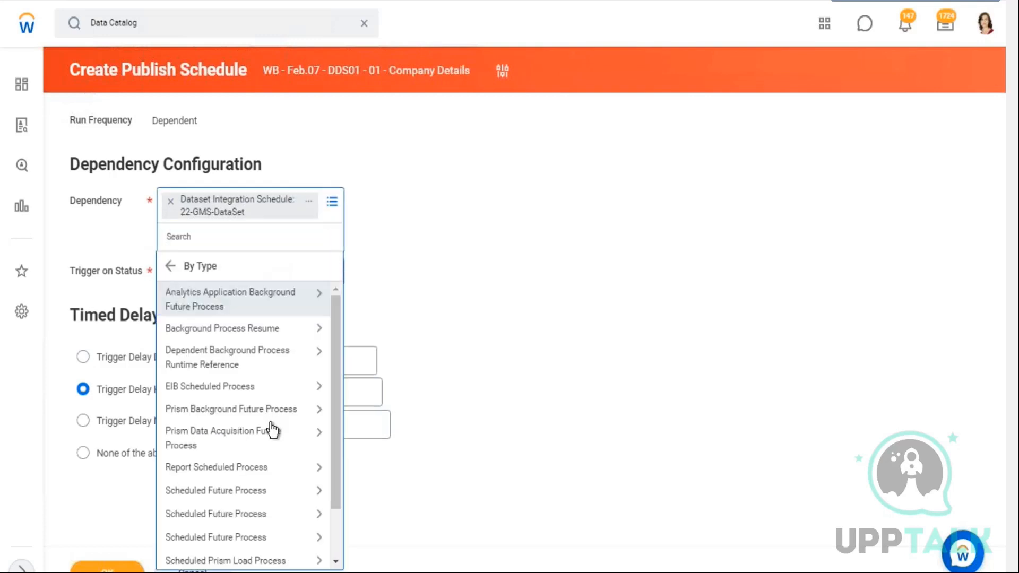
{"action": "scroll", "coordinate": [269, 428], "scroll_direction": "down", "scroll_amount": 2}
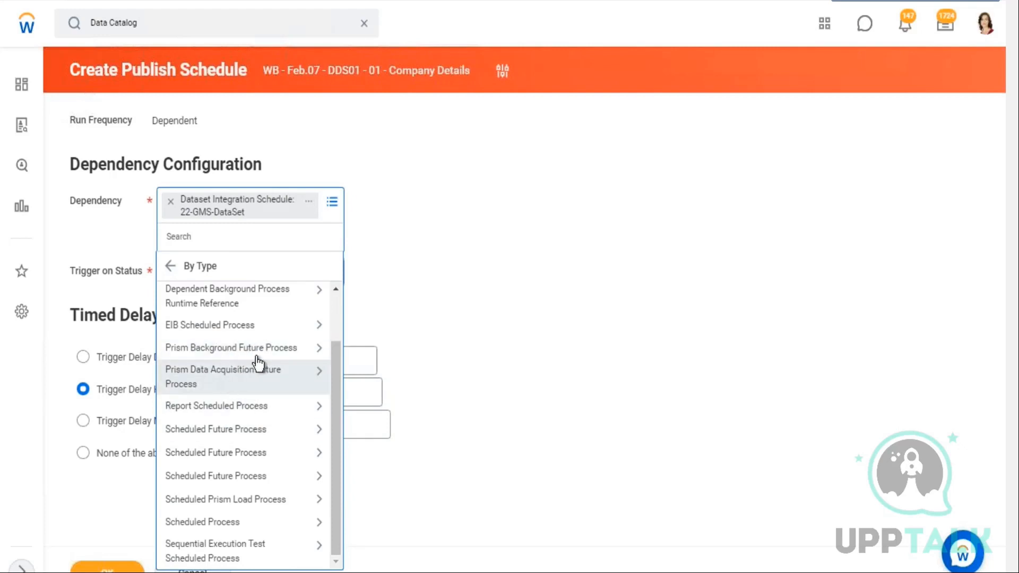
{"action": "left_click", "coordinate": [291, 355]}
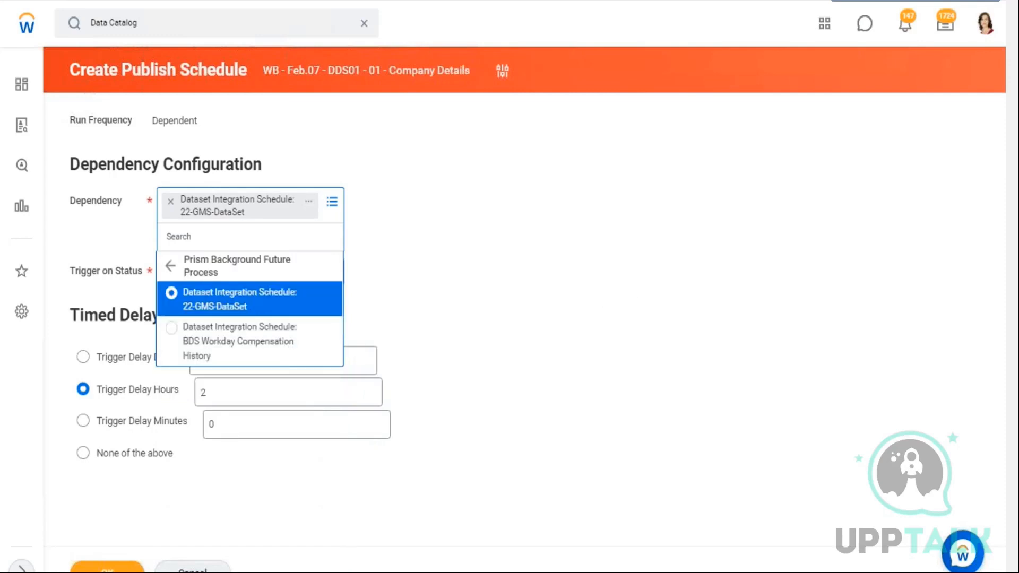
{"action": "left_click", "coordinate": [600, 291]}
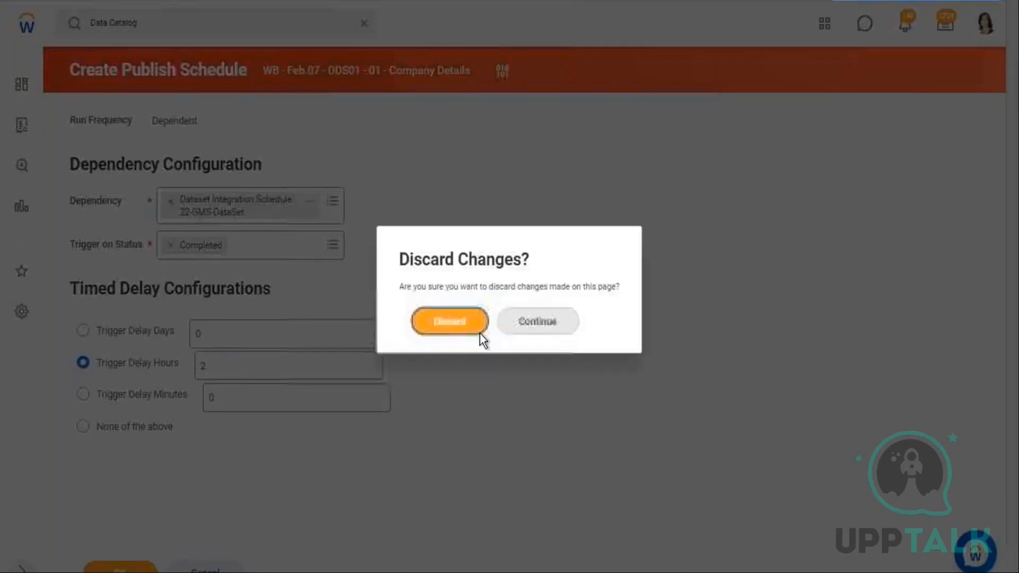
{"action": "left_click", "coordinate": [472, 329]}
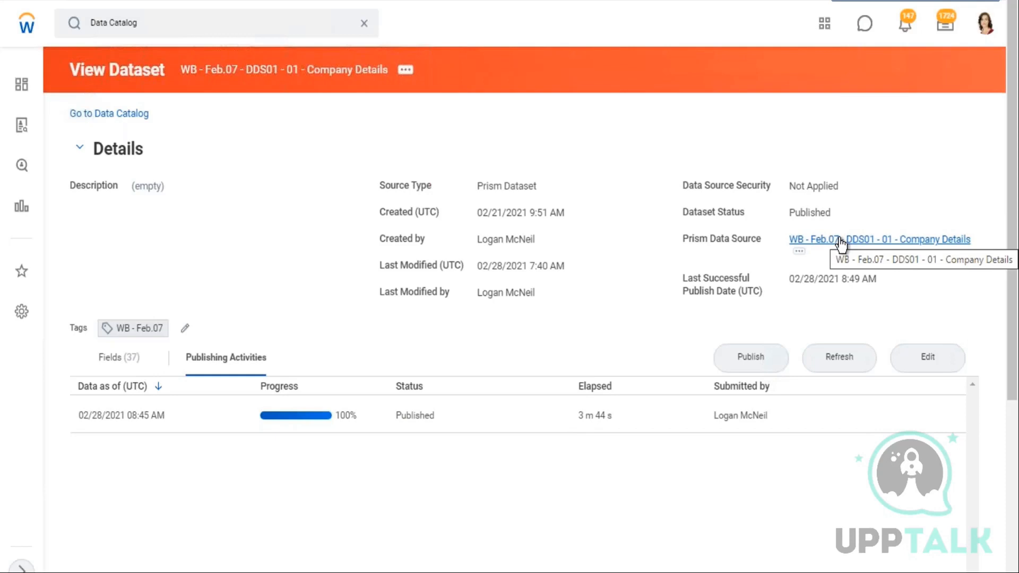
Open the Unpublish Dataset task for the WB - Feb.07 - DDS01 - 01 - Company Details dataset
{"action": "left_click", "coordinate": [412, 74]}
{"action": "left_click", "coordinate": [416, 79]}
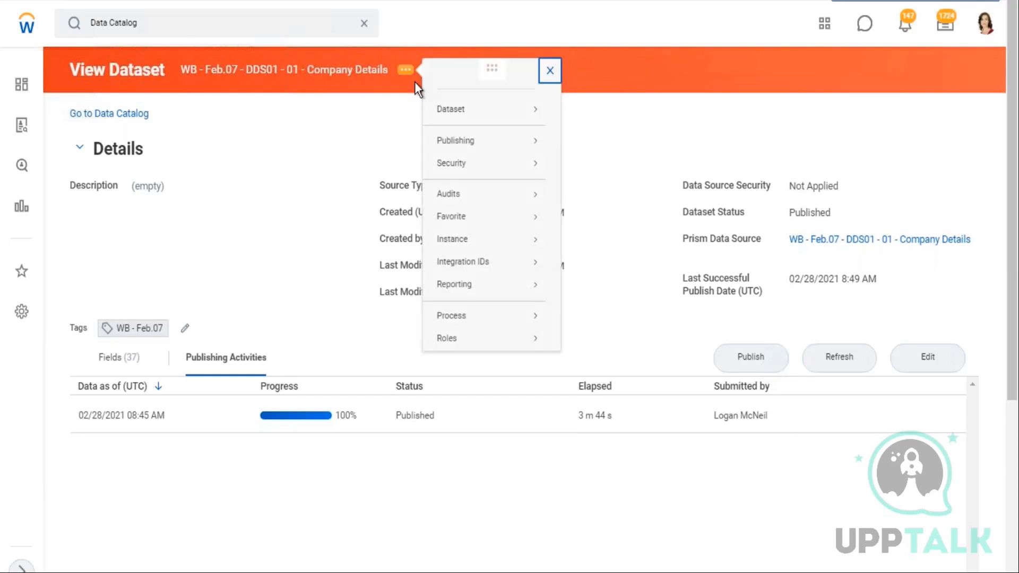
{"action": "mouse_move", "coordinate": [470, 149]}
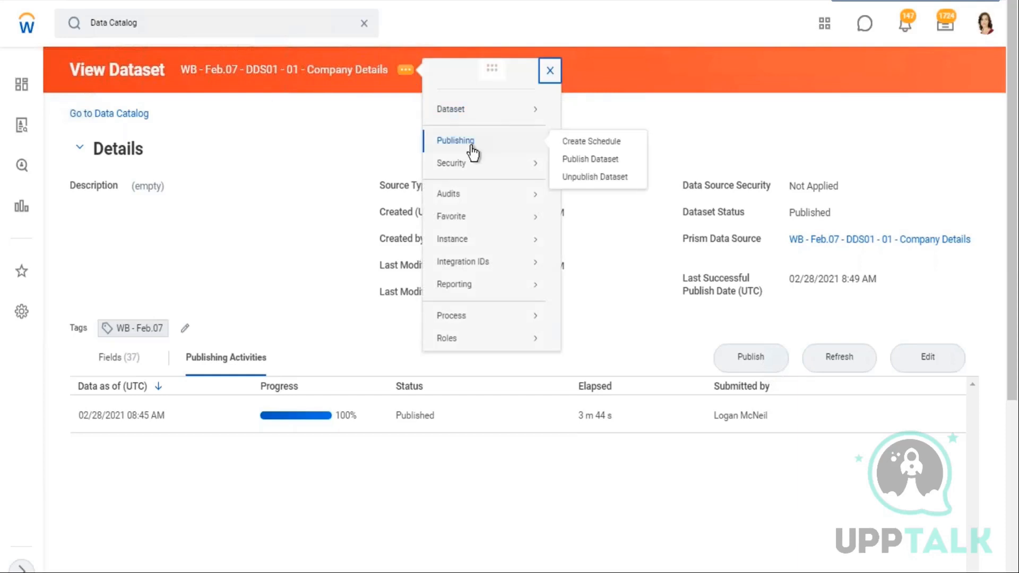
{"action": "left_click", "coordinate": [590, 179]}
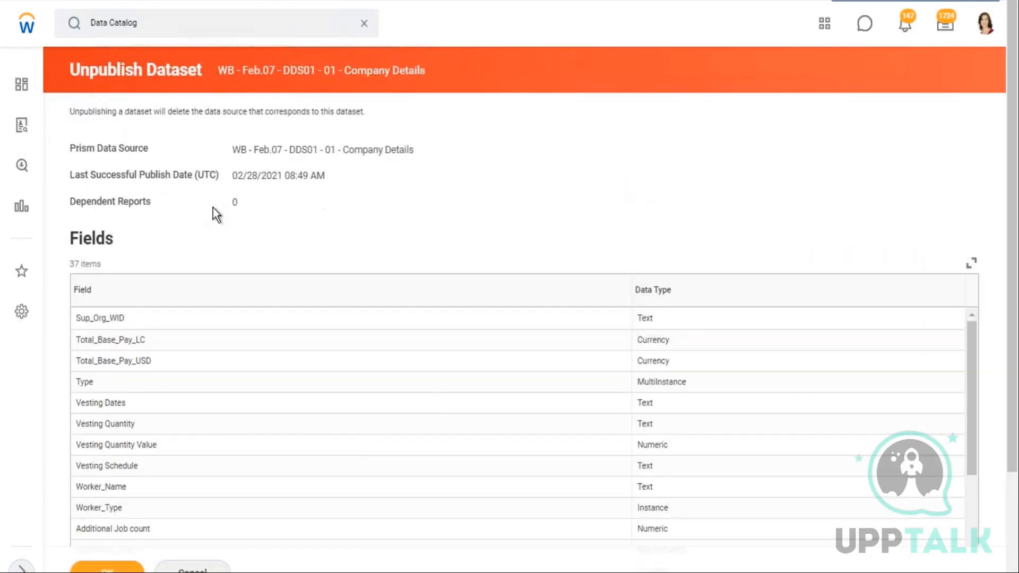
Examine the Prism data source, dependent reports and field list shown on the unpublish page without submitting
{"action": "left_click_drag", "start_coordinate": [77, 204], "coordinate": [160, 206]}
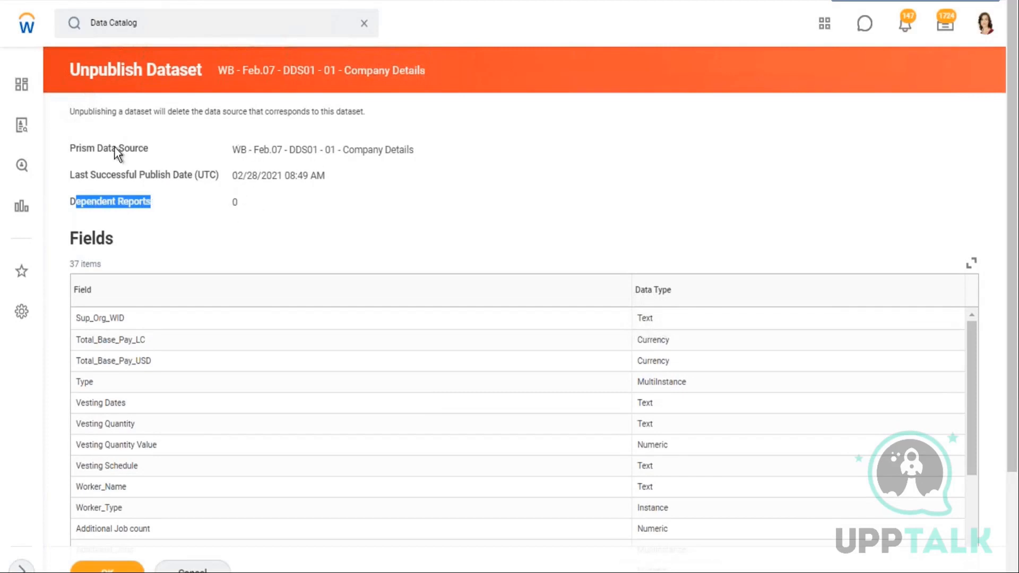
{"action": "left_click_drag", "start_coordinate": [233, 150], "coordinate": [420, 149]}
{"action": "left_click", "coordinate": [638, 191]}
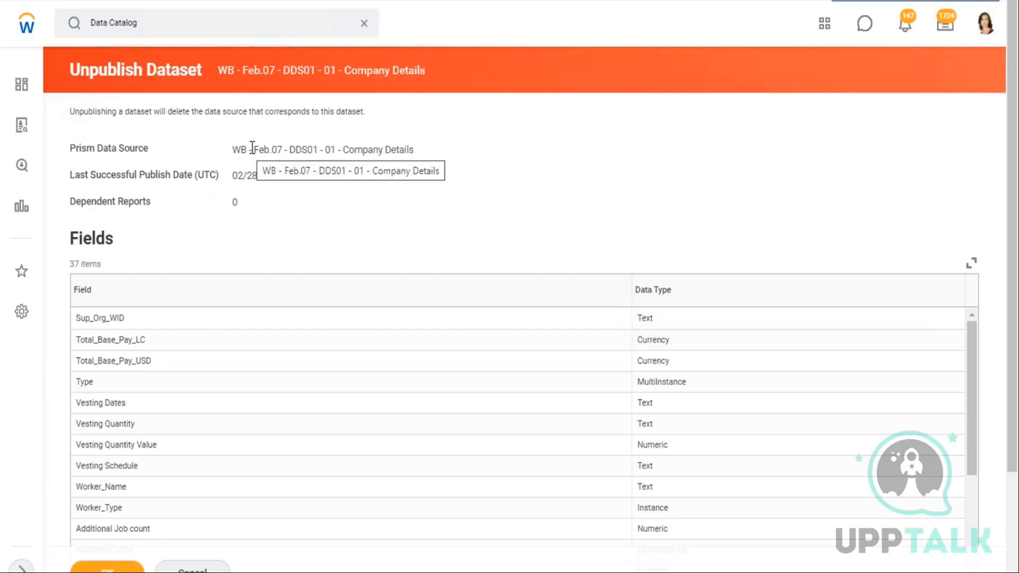
{"action": "left_click_drag", "start_coordinate": [82, 149], "coordinate": [416, 151]}
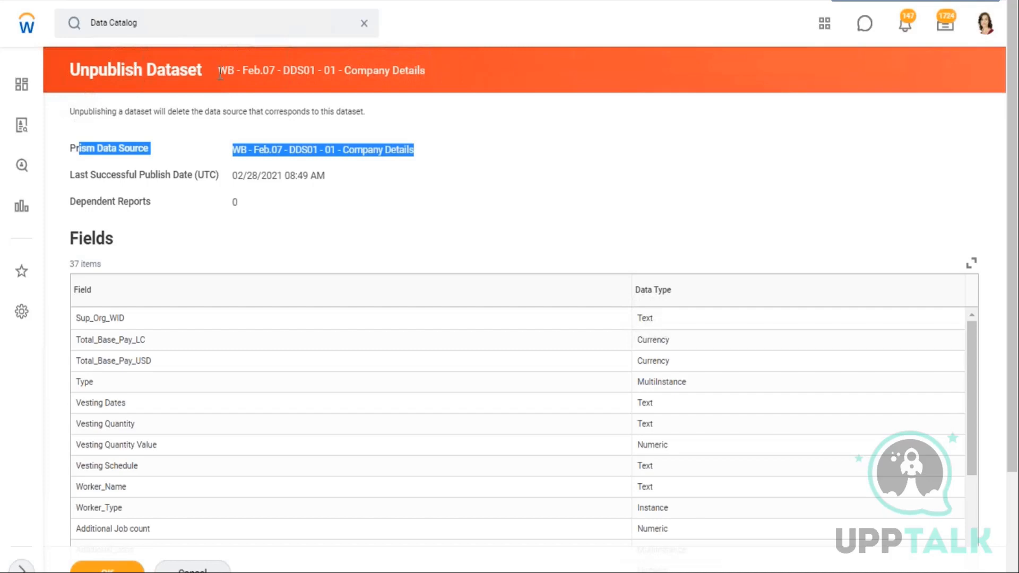
{"action": "left_click_drag", "start_coordinate": [219, 70], "coordinate": [430, 91]}
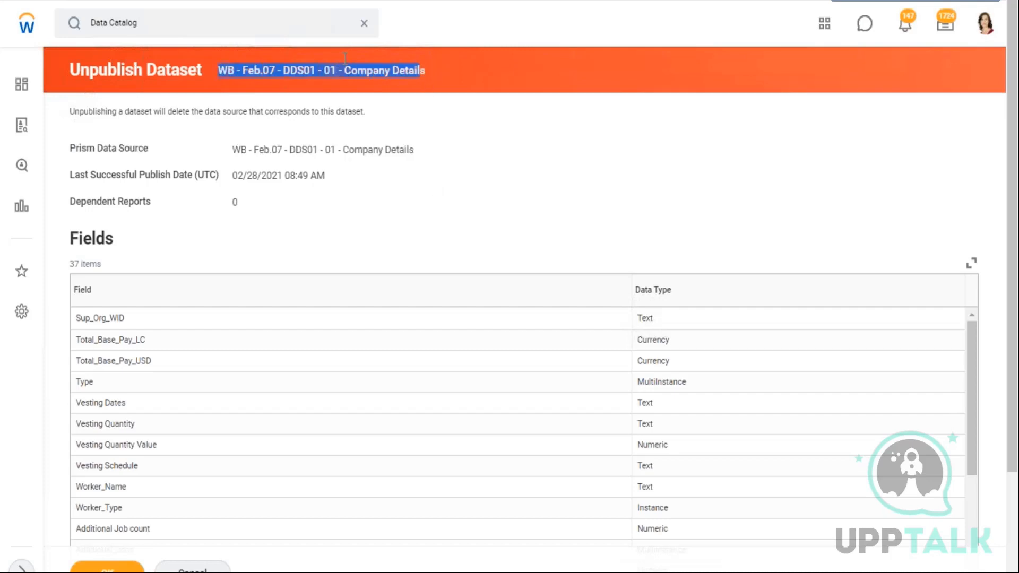
{"action": "left_click_drag", "start_coordinate": [254, 149], "coordinate": [376, 151]}
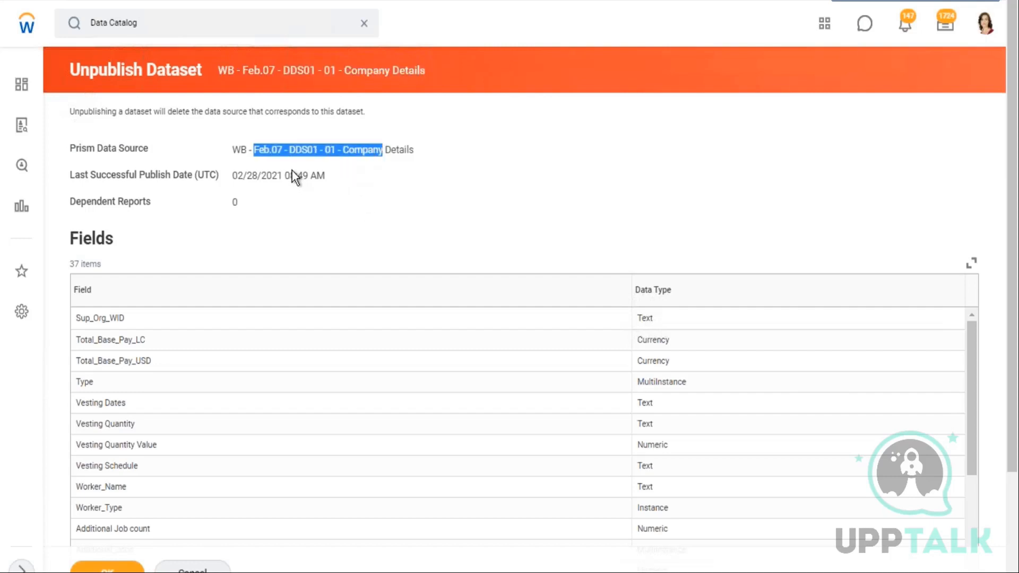
{"action": "left_click_drag", "start_coordinate": [241, 201], "coordinate": [230, 199]}
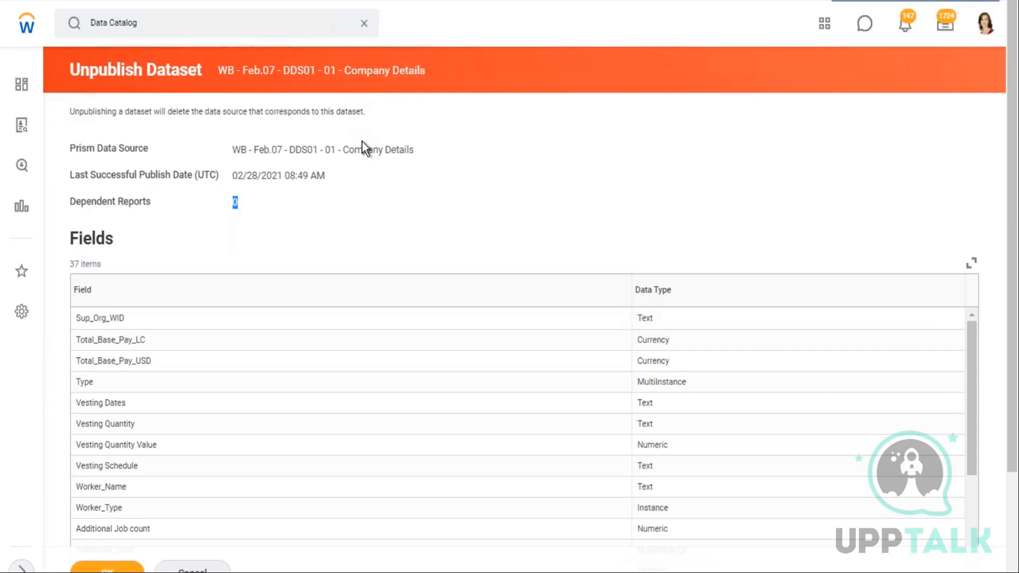
{"action": "scroll", "coordinate": [349, 212], "scroll_direction": "down", "scroll_amount": 3}
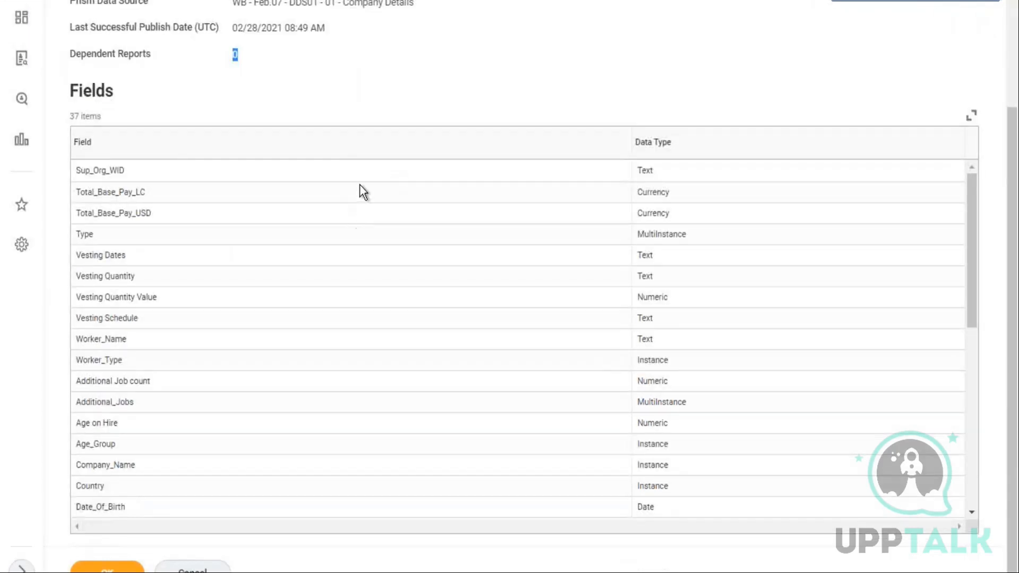
{"action": "scroll", "coordinate": [360, 186], "scroll_direction": "up", "scroll_amount": 3}
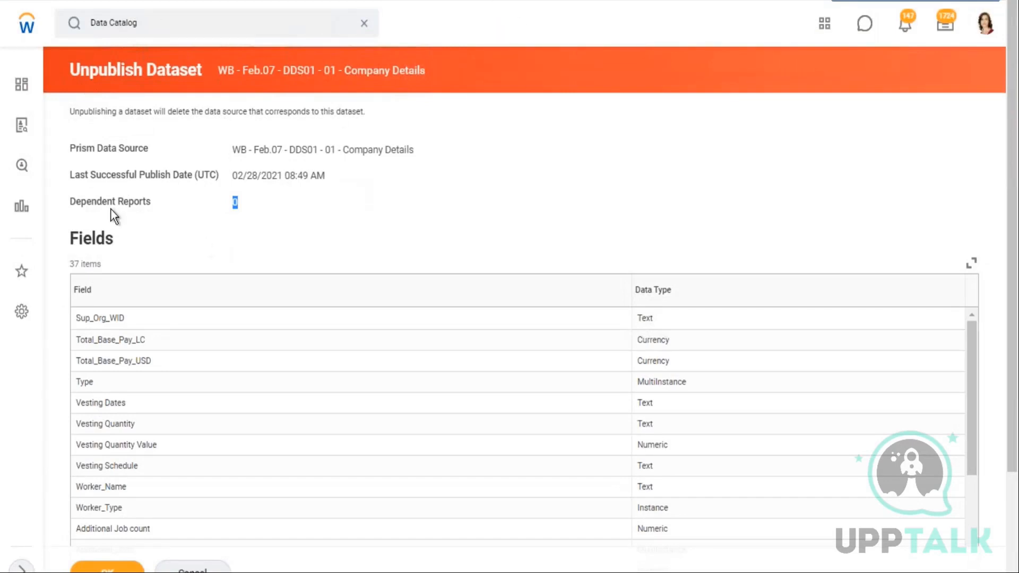
{"action": "left_click_drag", "start_coordinate": [143, 205], "coordinate": [117, 202]}
Switch to the Excel notes sheet and enter the label Prism Data Source in cell A27
{"action": "key", "text": "alt+Tab"}
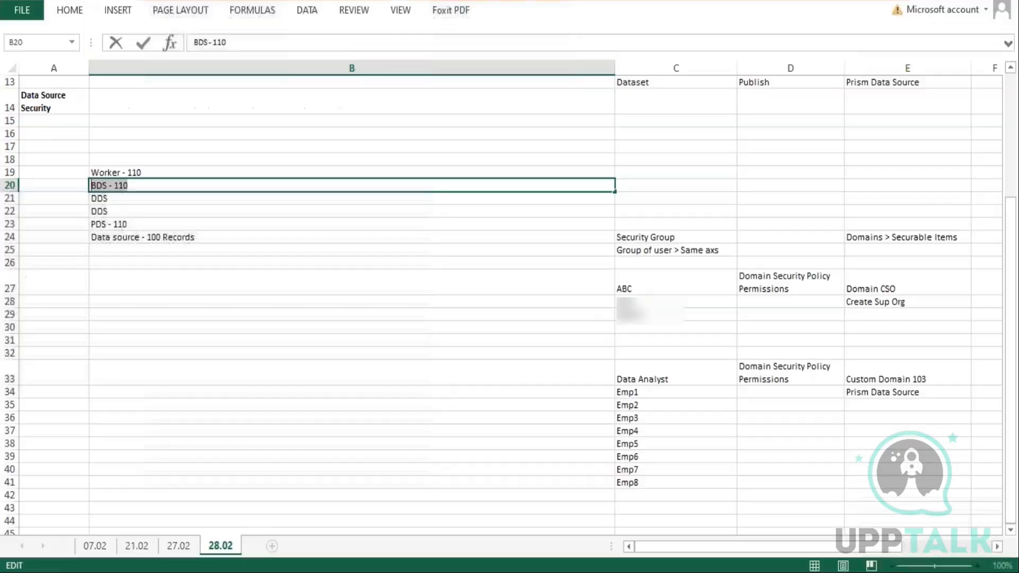
{"action": "left_click", "coordinate": [118, 280]}
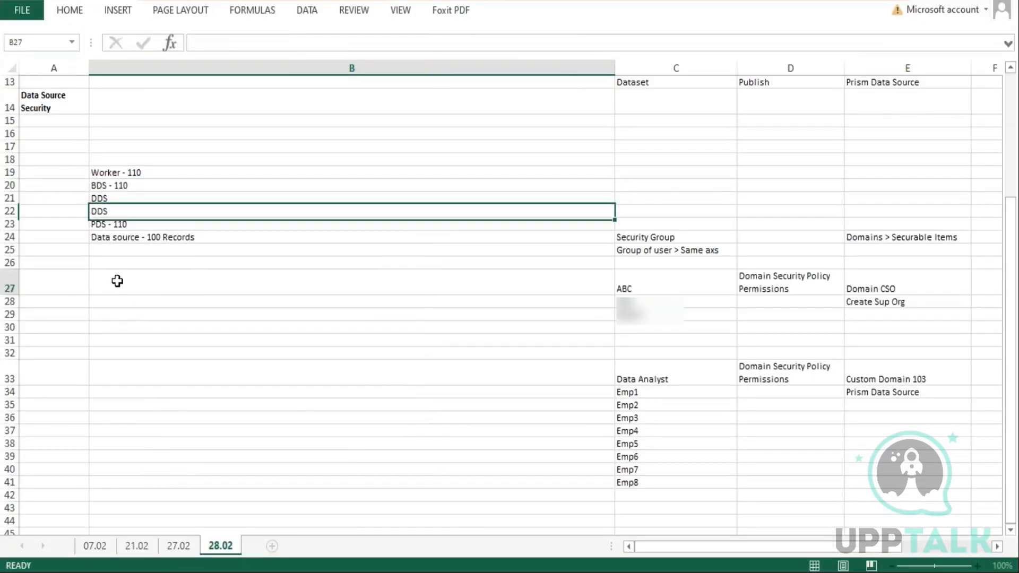
{"action": "left_click", "coordinate": [46, 282]}
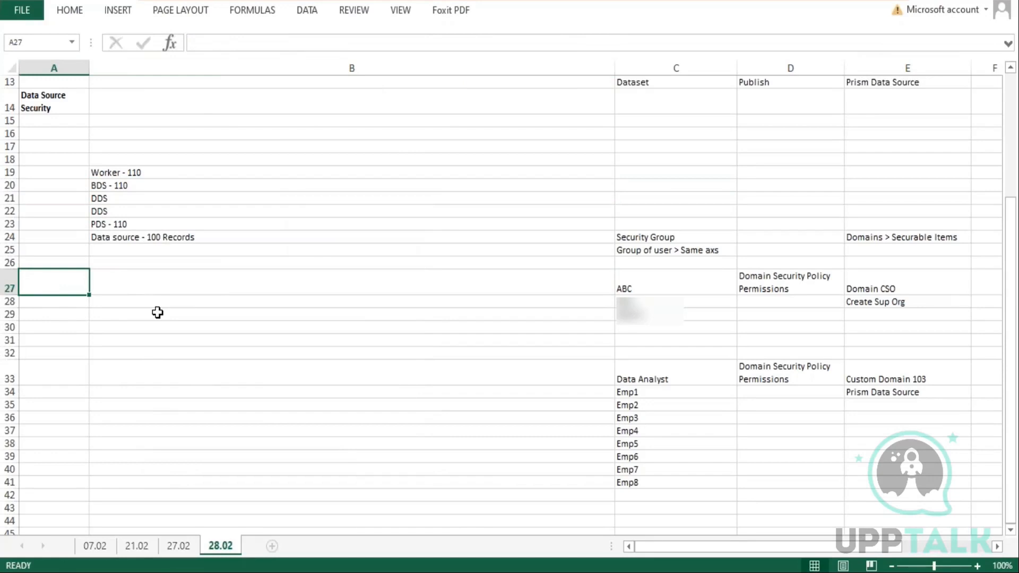
{"action": "type", "text": "Prism Da"}
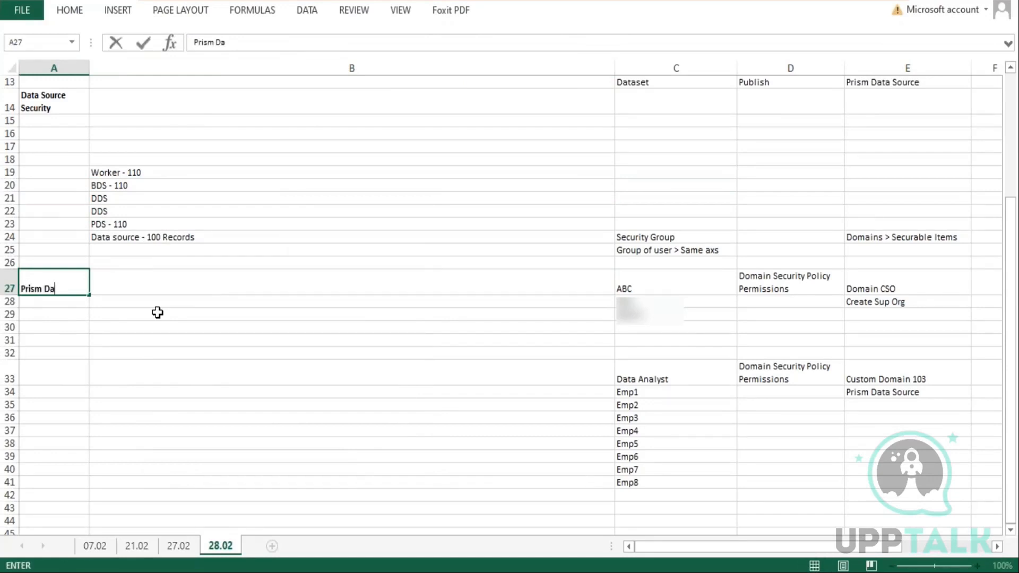
{"action": "type", "text": "ta Source"}
In B27, write '< When a dataset is published, Workday creates a Prism Data Source and loads it with the transformed data from the dataset.'
{"action": "key", "text": "Tab"}
{"action": "type", "text": "< "}
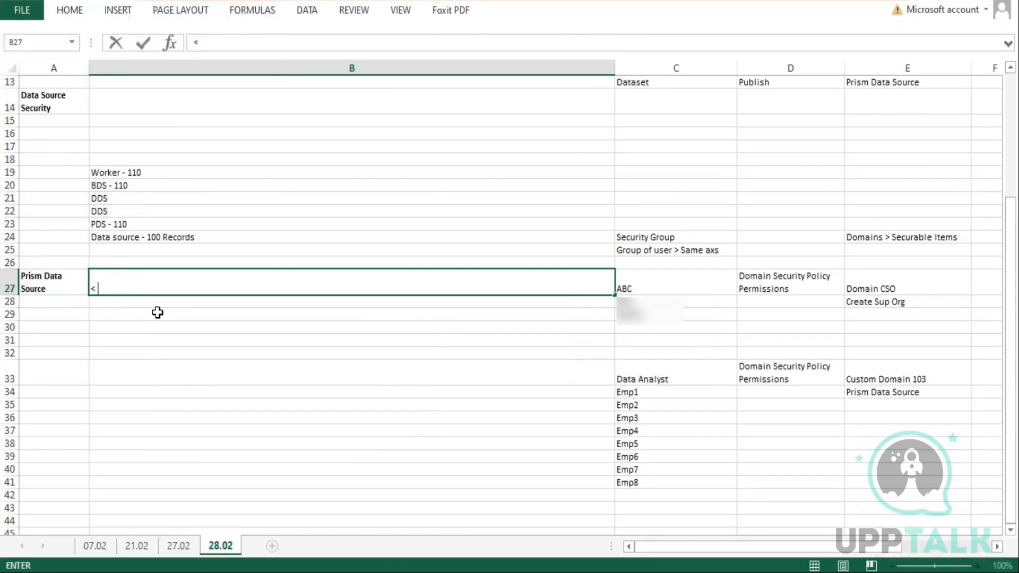
{"action": "type", "text": "When a datase"}
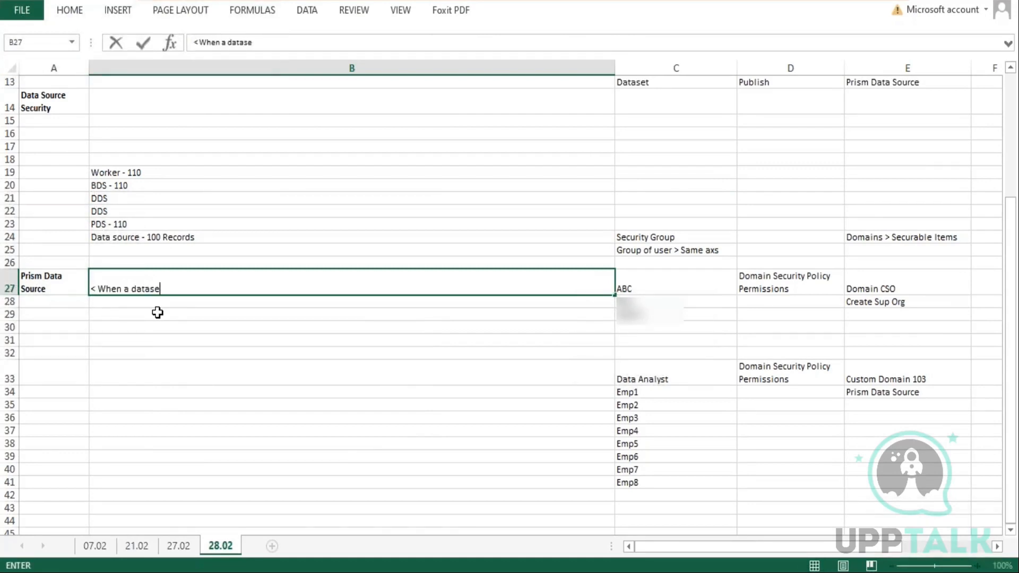
{"action": "type", "text": "t is published, Workday create"}
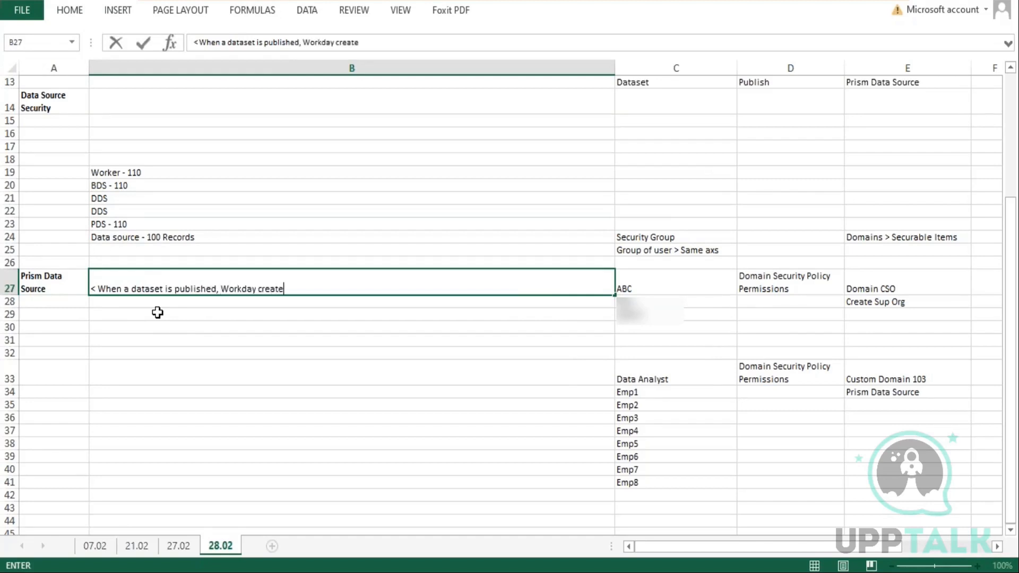
{"action": "type", "text": "s a Prism Data Source and loads it with the transformed data from the"}
{"action": "type", "text": "dataset."}
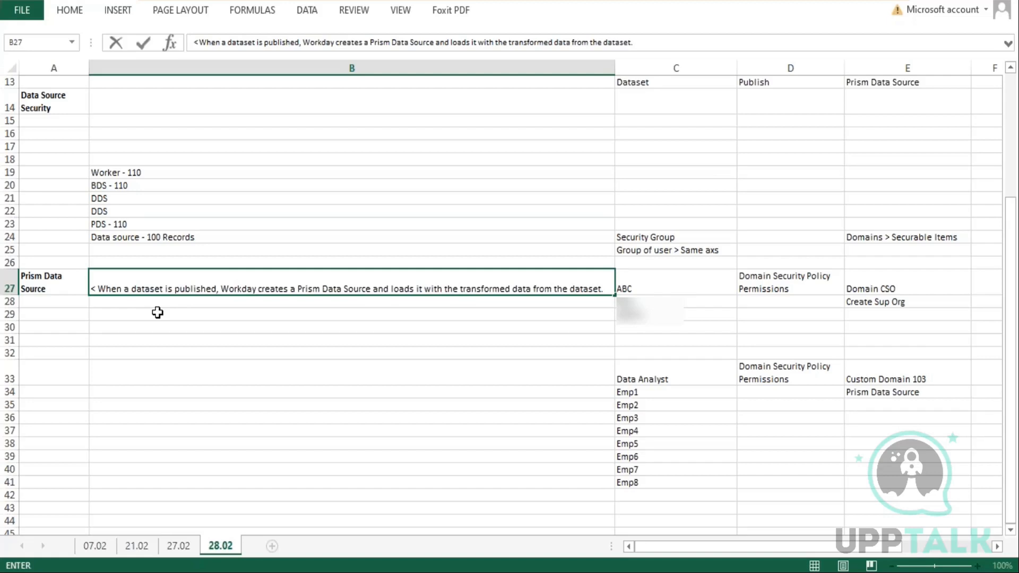
Add a new line in the cell: '< Prism data sources are different from WD data sources.'
{"action": "key", "text": "alt+Return"}
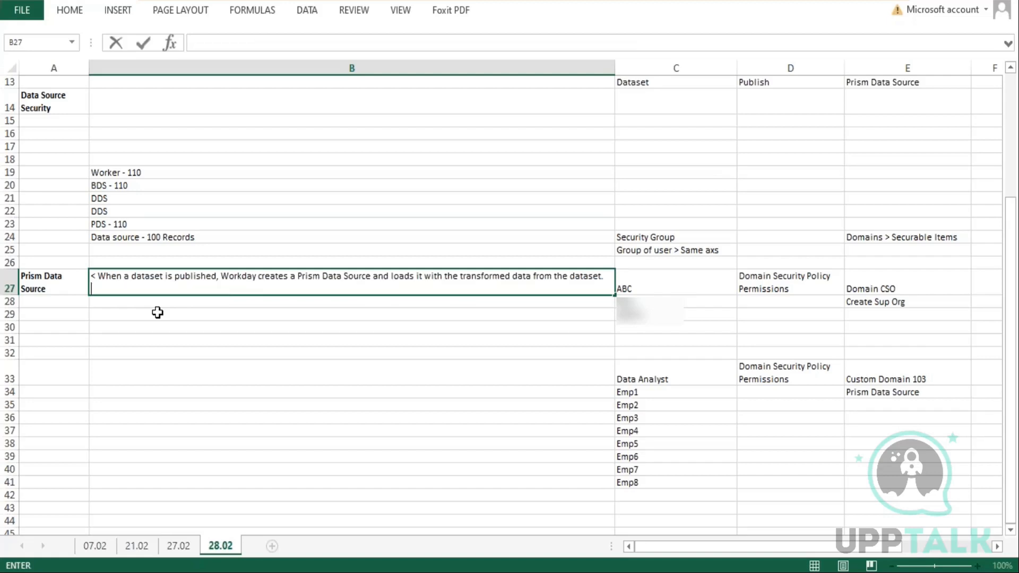
{"action": "type", "text": "< Prism data sources are dffff"}
{"action": "key", "text": "BackSpace"}
{"action": "key", "text": "BackSpace"}
{"action": "key", "text": "BackSpace"}
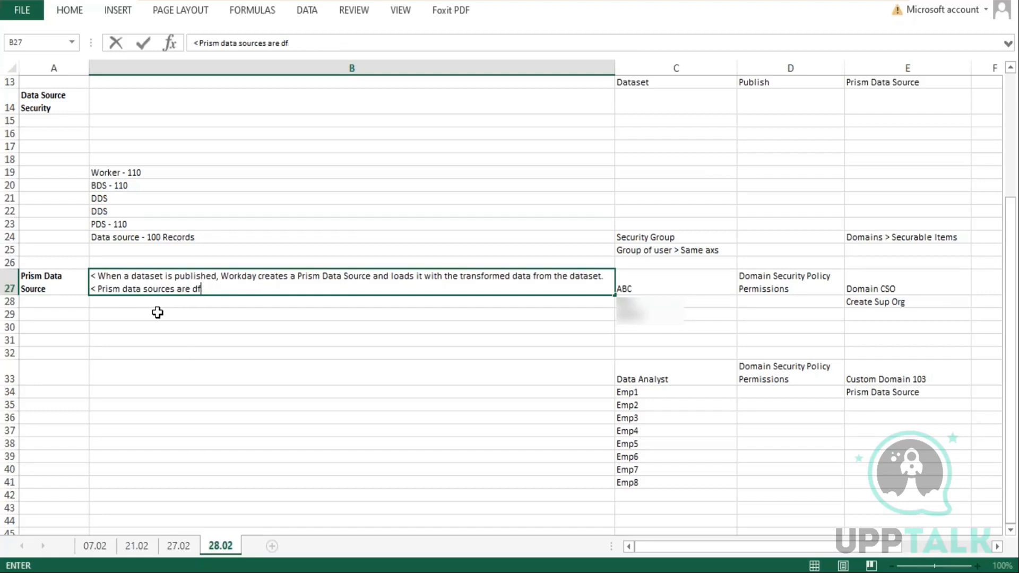
{"action": "type", "text": "ifferent from W"}
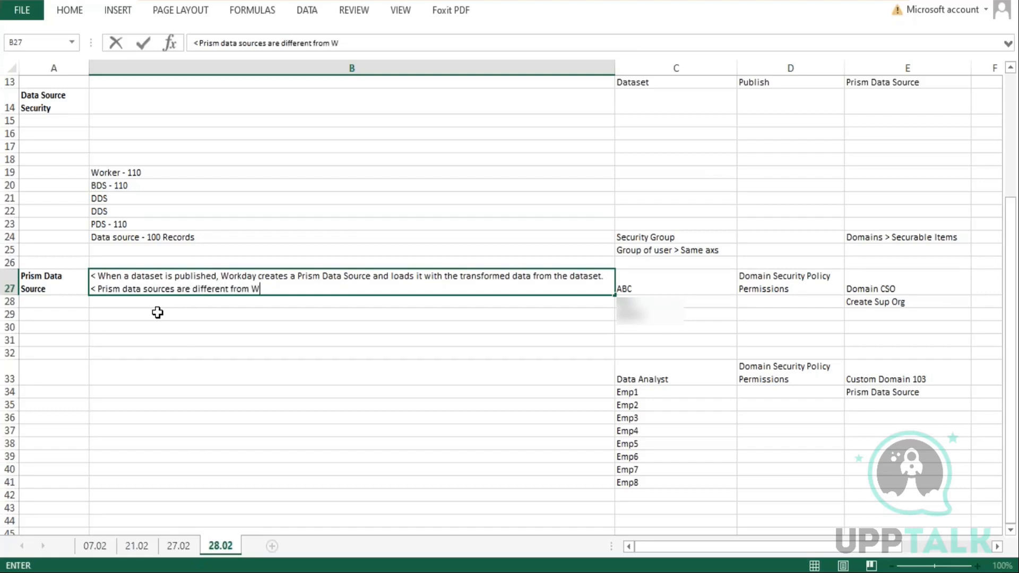
{"action": "type", "text": "oekday"}
{"action": "key", "text": "BackSpace"}
{"action": "key", "text": "BackSpace"}
{"action": "key", "text": "BackSpace"}
{"action": "key", "text": "BackSpace"}
{"action": "key", "text": "BackSpace"}
{"action": "key", "text": "BackSpace"}
{"action": "key", "text": "BackSpace"}
{"action": "key", "text": "BackSpace"}
{"action": "type", "text": "WD data sources."}
Add the numbered lines '1. These are custom data sources.' and '2.' below it in the same cell
{"action": "key", "text": "alt+Return"}
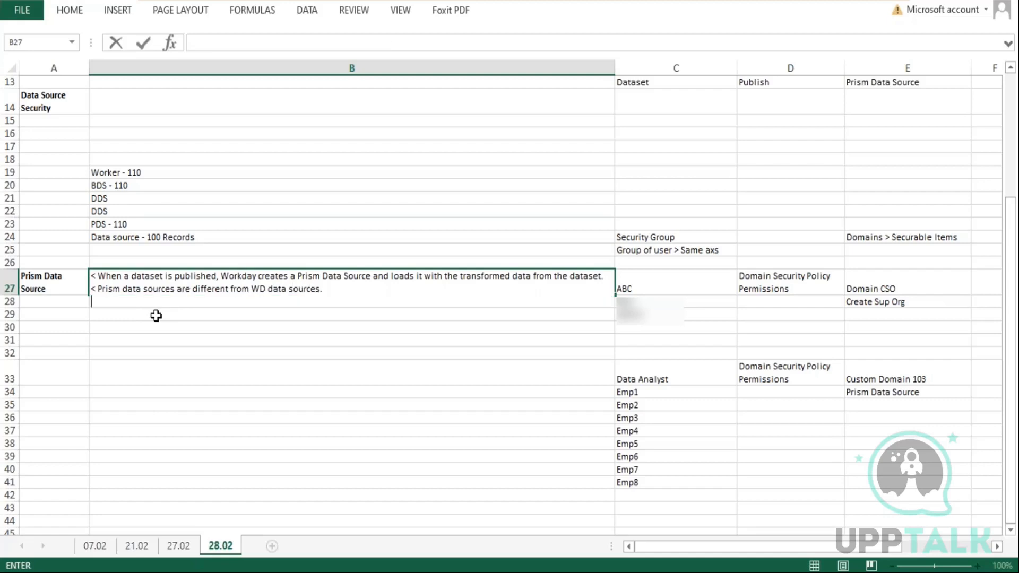
{"action": "type", "text": "1. These are custom data sources."}
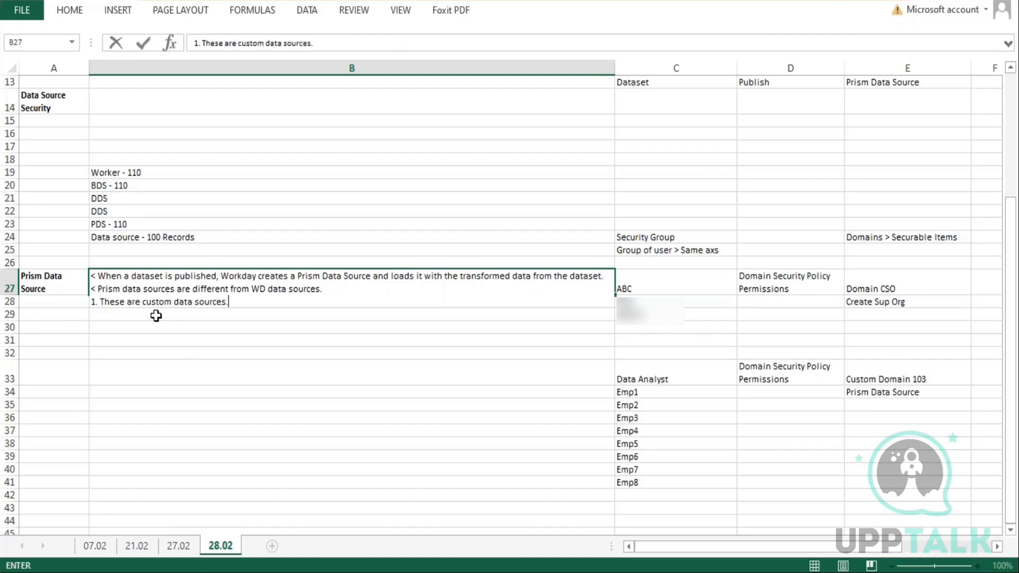
{"action": "key", "text": "alt+Return"}
{"action": "type", "text": "2."}
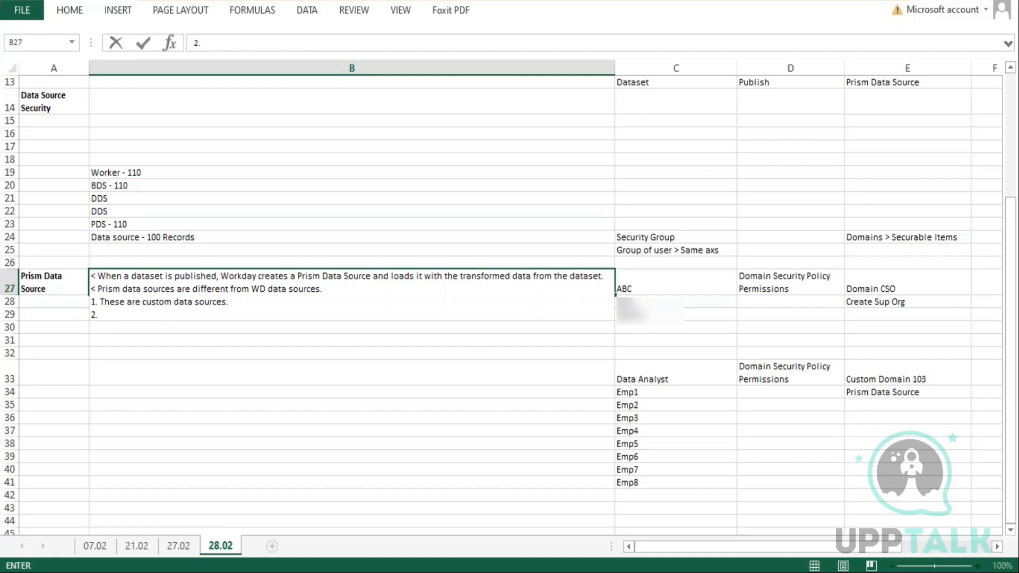
{"action": "left_click", "coordinate": [259, 572]}
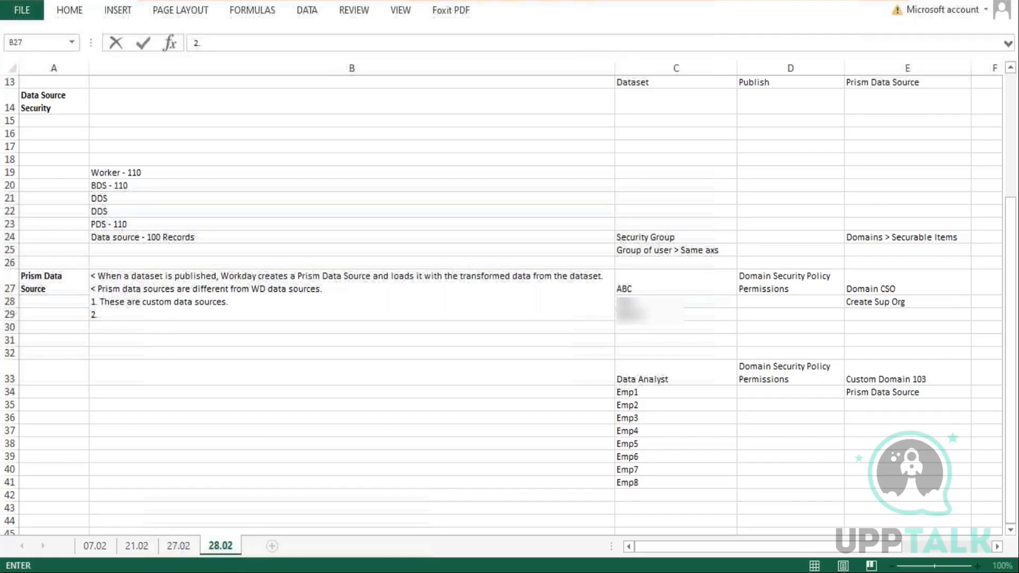
{"action": "scroll", "coordinate": [482, 77], "scroll_direction": "up", "scroll_amount": 3}
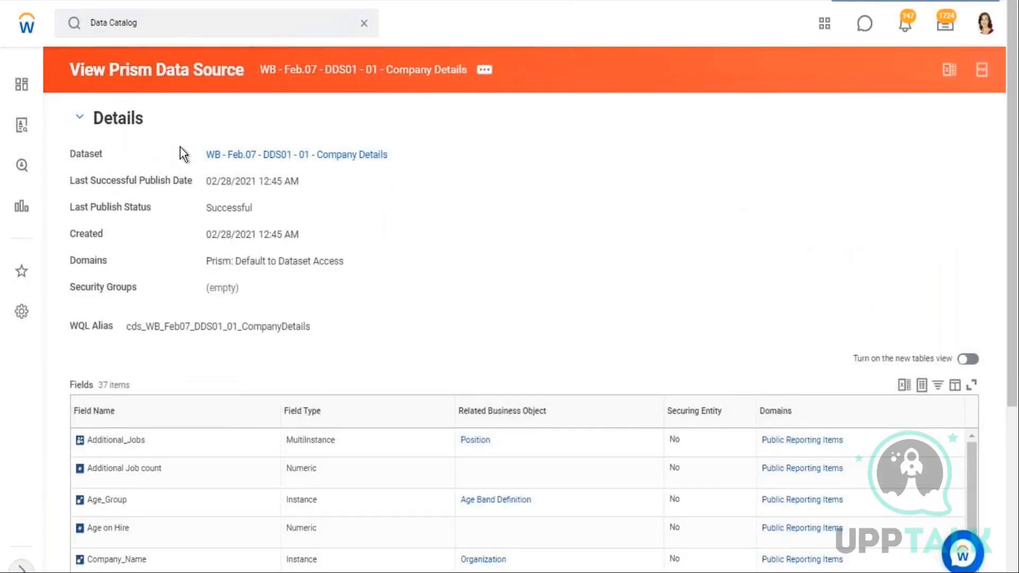
Copy the Prism data source's dataset name and search for the Create Custom Report task
{"action": "left_click_drag", "start_coordinate": [204, 154], "coordinate": [384, 167]}
{"action": "key", "text": "ctrl+c"}
{"action": "left_click", "coordinate": [486, 71]}
{"action": "left_click", "coordinate": [513, 128]}
{"action": "left_click", "coordinate": [266, 26]}
{"action": "left_click", "coordinate": [162, 24]}
{"action": "type", "text": "c"}
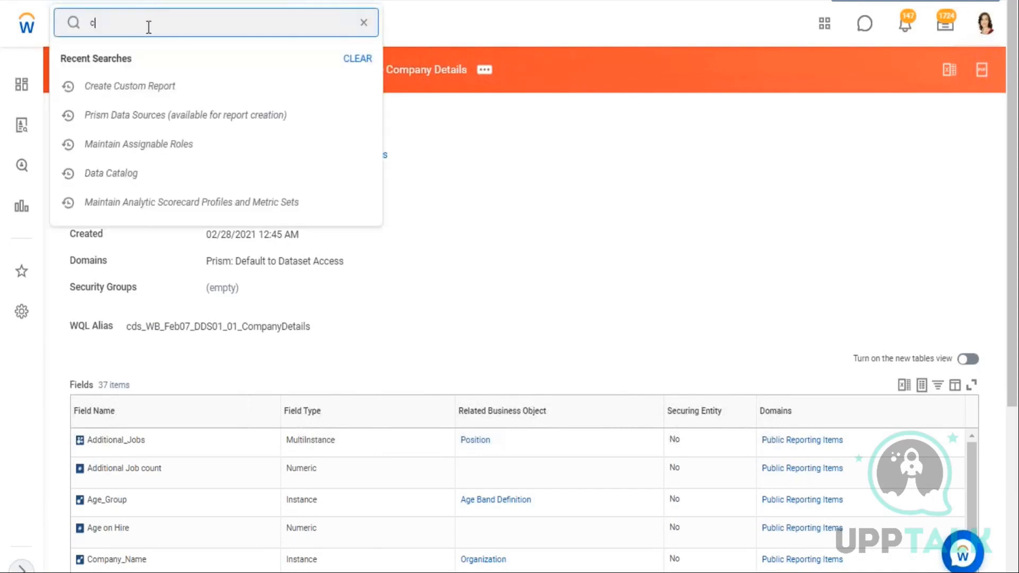
{"action": "type", "text": "reate custom repor"}
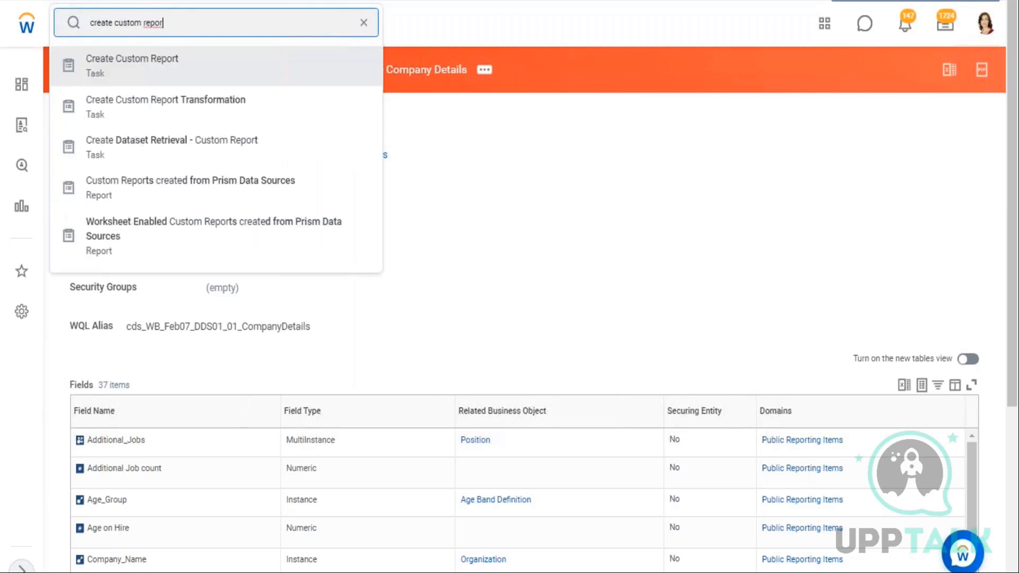
{"action": "key", "text": "Return"}
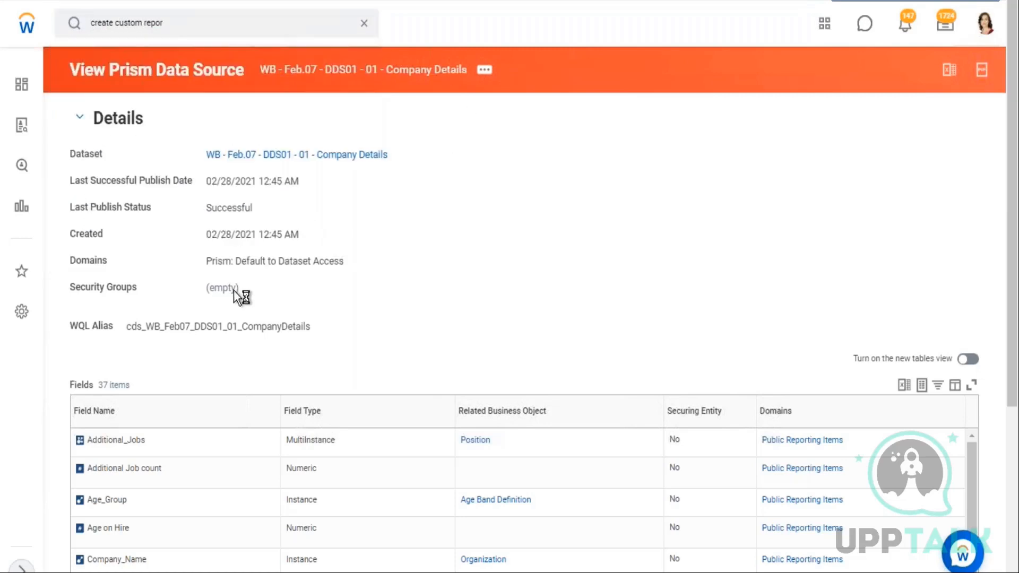
Start Create Custom Report and set the data source to WB - Feb.07 - DDS01 - 01 - Company Details
{"action": "left_click", "coordinate": [231, 336]}
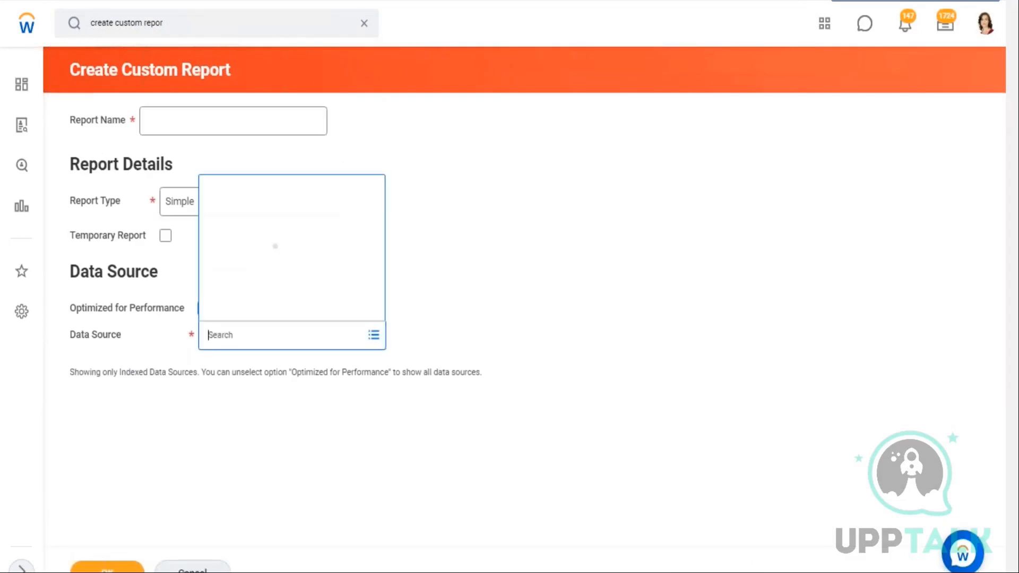
{"action": "key", "text": "ctrl+v"}
{"action": "key", "text": "Return"}
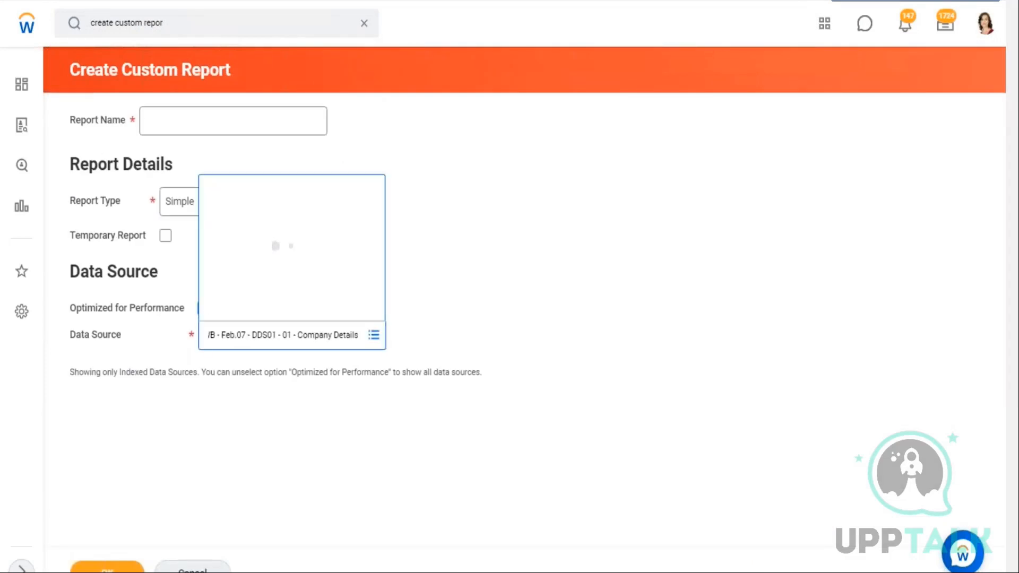
{"action": "left_click", "coordinate": [451, 298]}
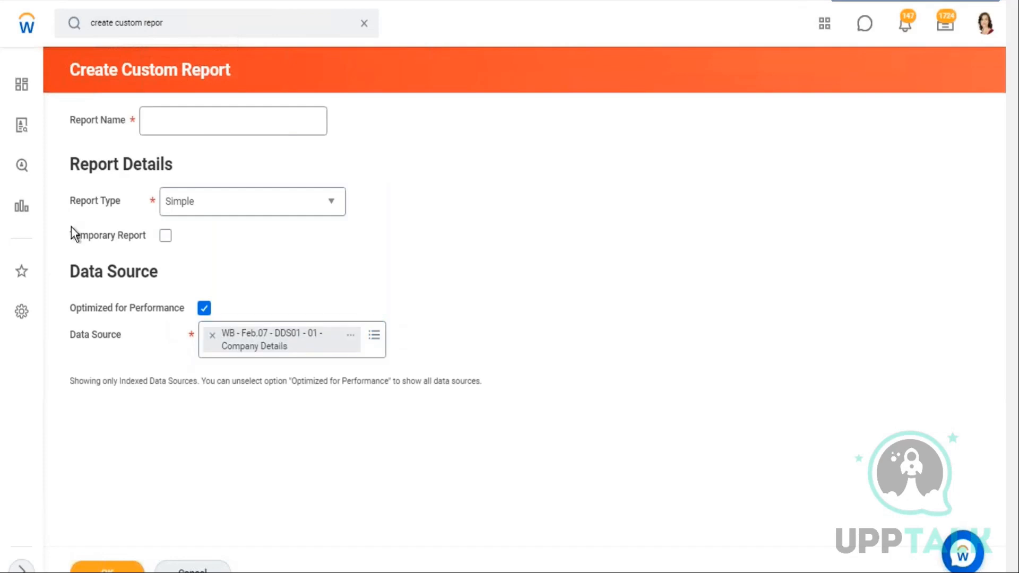
Set the report type to Advanced
{"action": "left_click", "coordinate": [215, 210]}
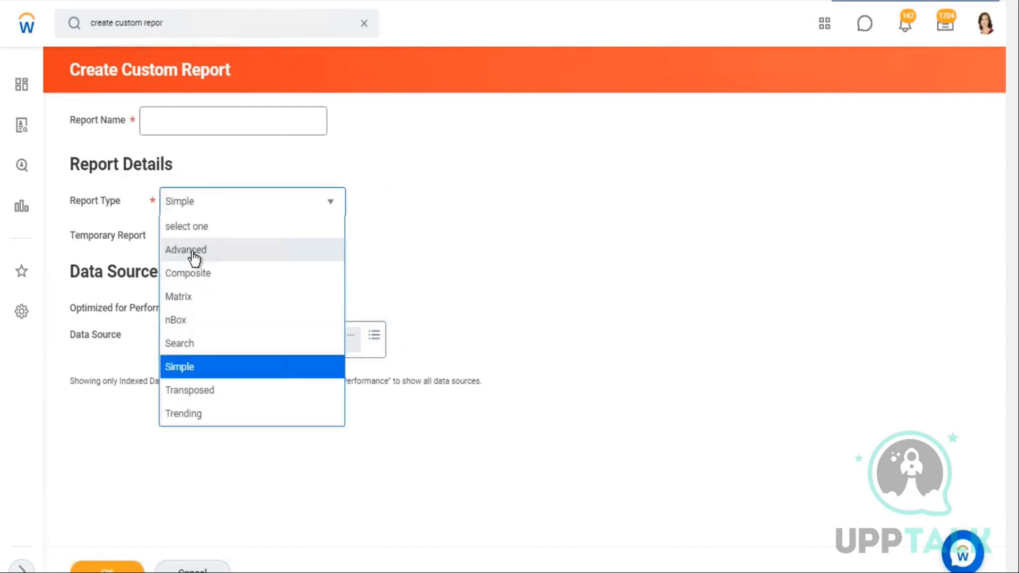
{"action": "left_click", "coordinate": [185, 250]}
{"action": "left_click", "coordinate": [167, 125]}
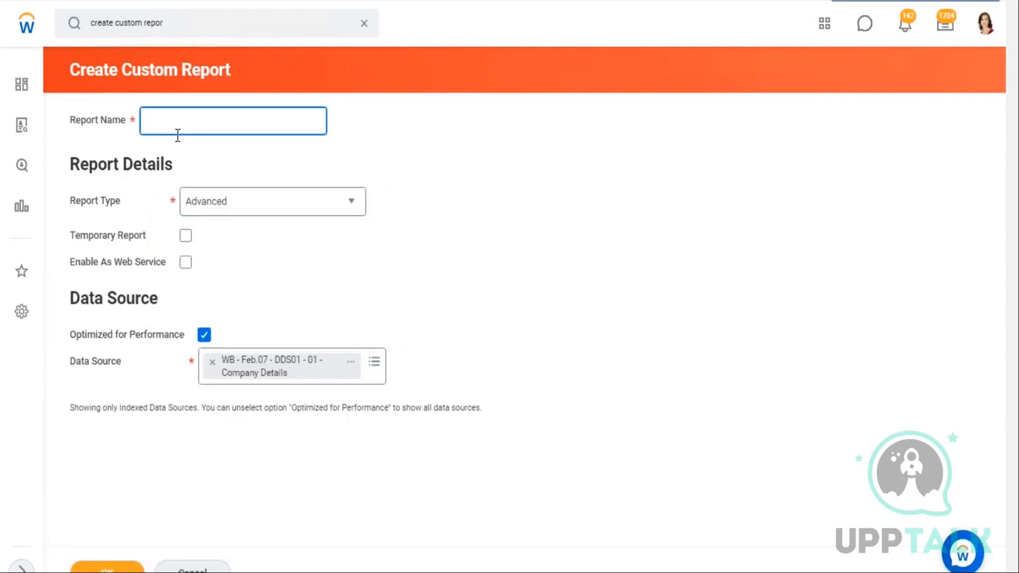
Name the custom report Test Report and submit the Create Custom Report form
{"action": "type", "text": "TEst REsp"}
{"action": "key", "text": "BackSpace"}
{"action": "key", "text": "BackSpace"}
{"action": "key", "text": "BackSpace"}
{"action": "type", "text": "eport"}
{"action": "left_click", "coordinate": [159, 124]}
{"action": "key", "text": "BackSpace"}
{"action": "type", "text": "e"}
{"action": "left_click", "coordinate": [610, 216]}
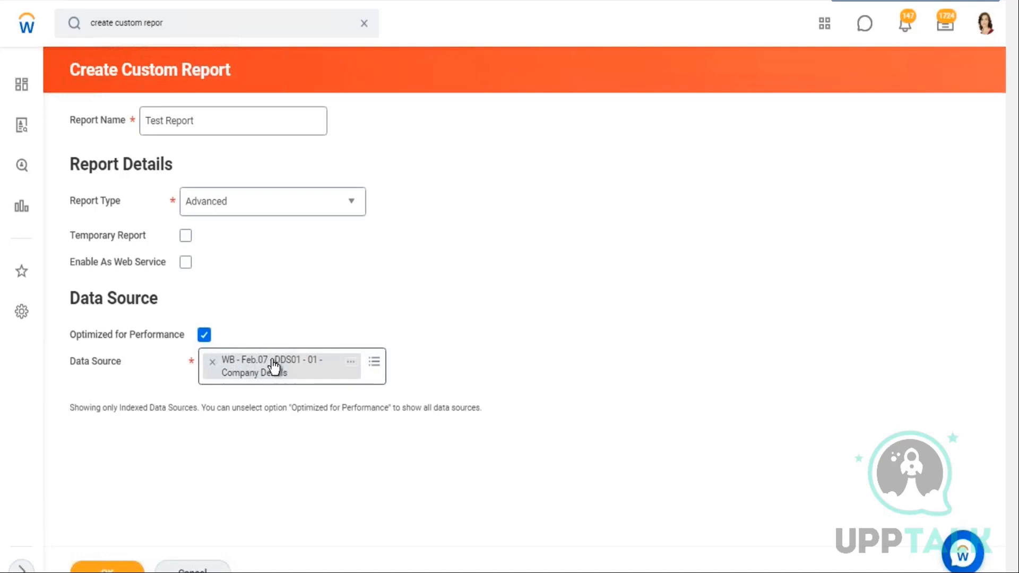
{"action": "left_click", "coordinate": [100, 567]}
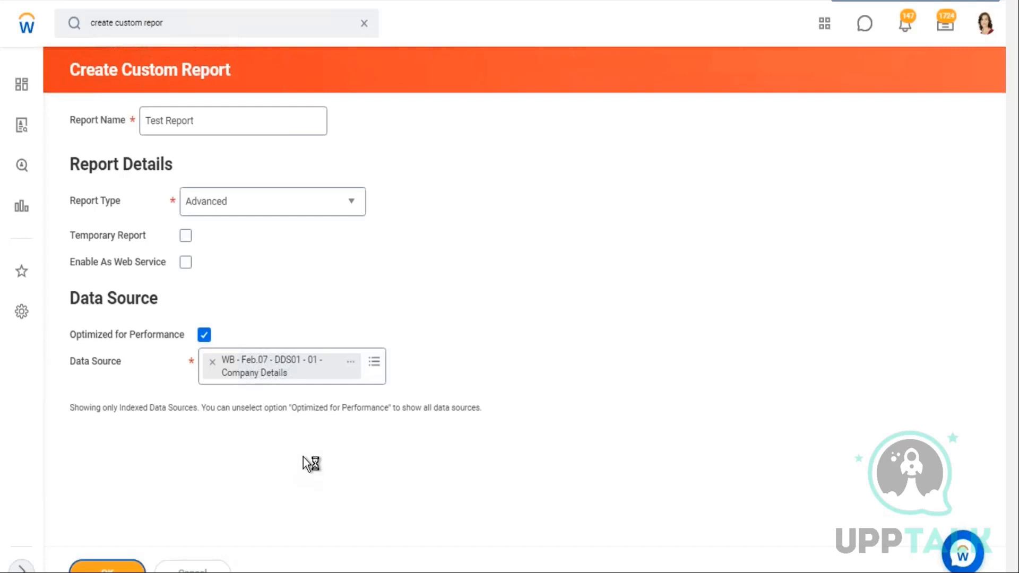
Add the line '2. Have tehir own Primary BO.' and begin line 3 in the Prism Data Source notes cell
{"action": "double_click", "coordinate": [138, 260]}
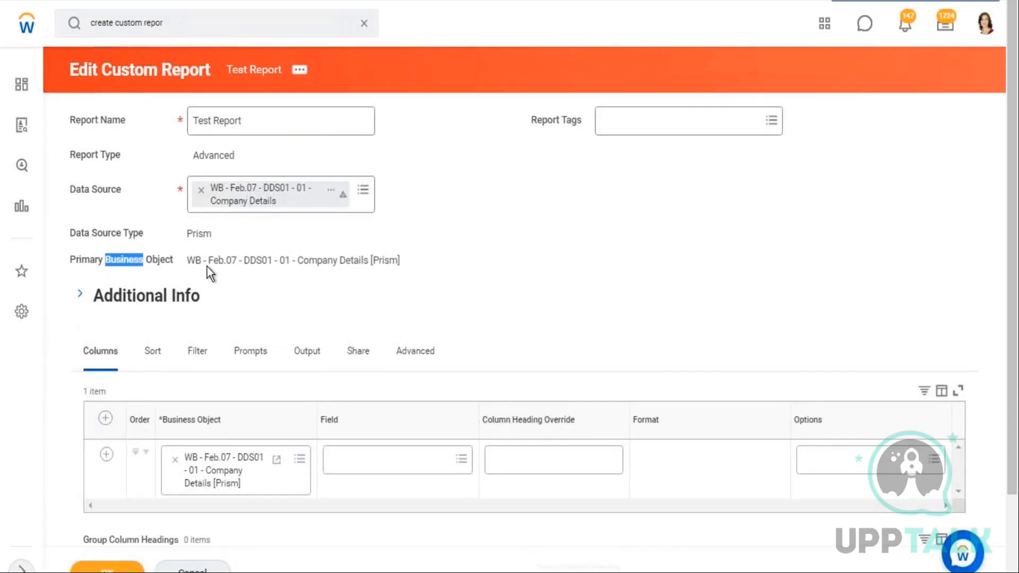
{"action": "left_click_drag", "start_coordinate": [195, 260], "coordinate": [362, 263]}
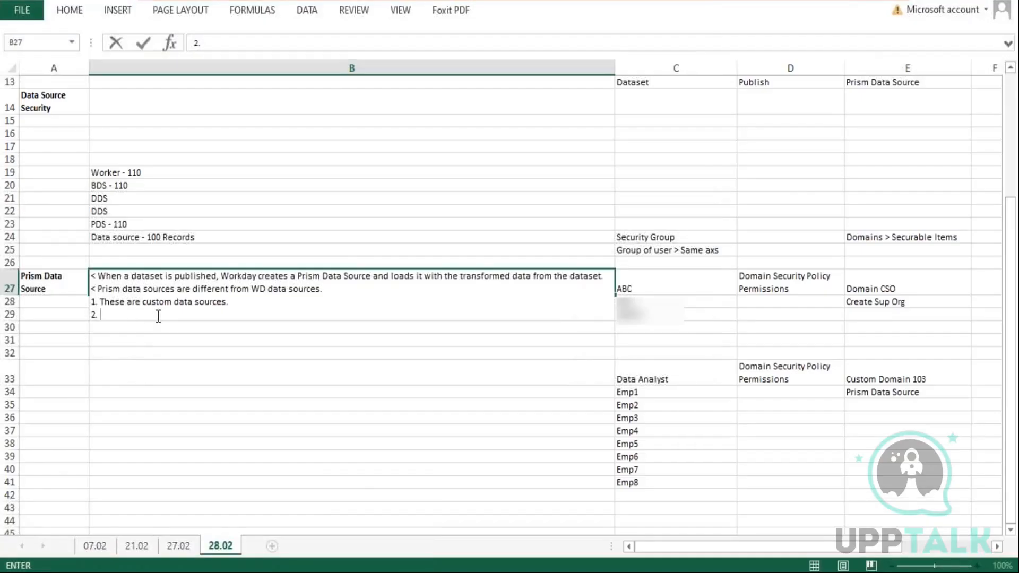
{"action": "type", "text": "Hae tehir own Primar"}
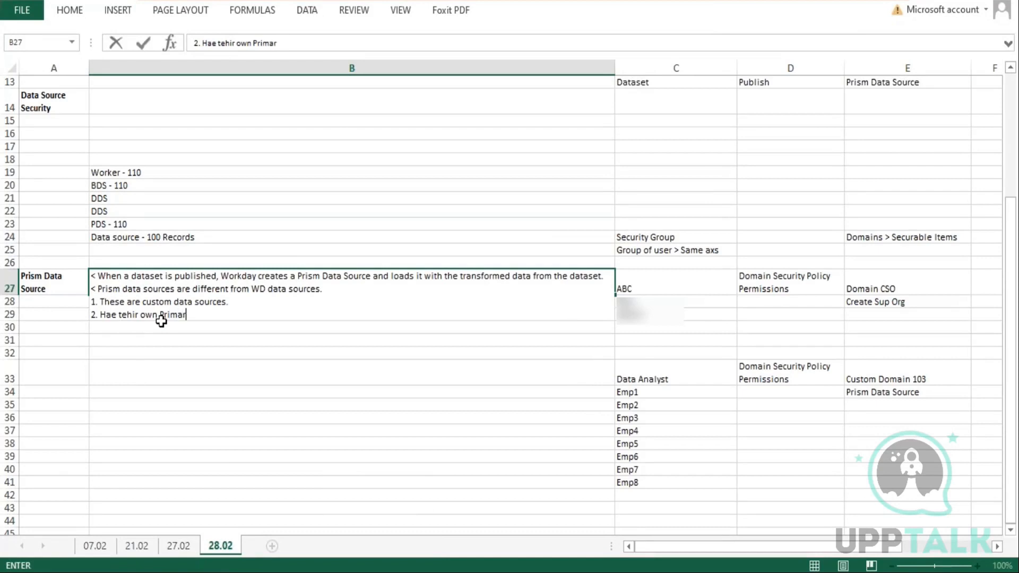
{"action": "type", "text": "y BO."}
{"action": "key", "text": "alt+Return"}
{"action": "type", "text": "3."}
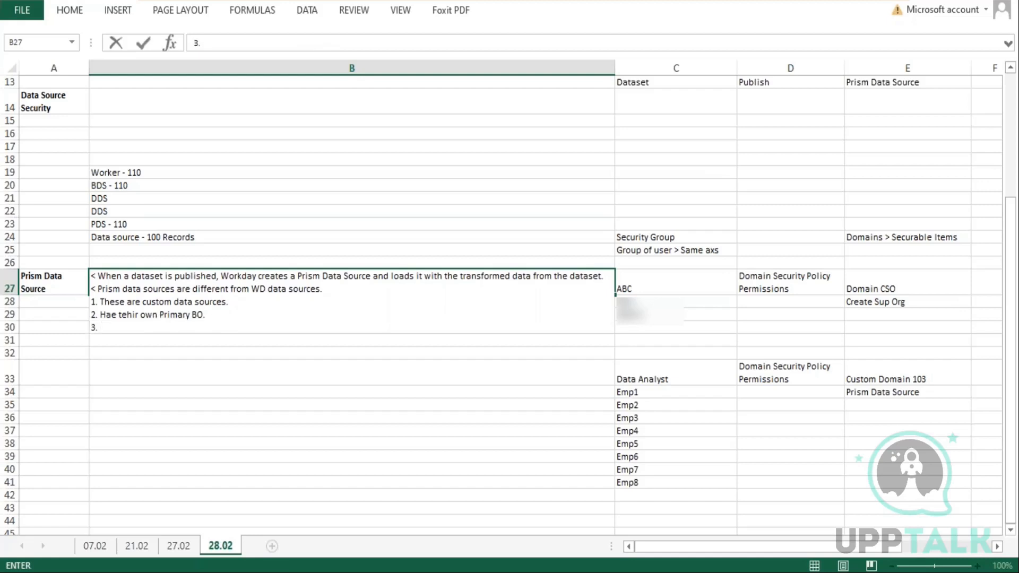
{"action": "left_click", "coordinate": [117, 315]}
{"action": "key", "text": "BackSpace"}
{"action": "type", "text": "ve"}
Write line 3 as 'Can have their data removed by unpublishing the dataset.'
{"action": "left_click", "coordinate": [135, 330]}
{"action": "type", "text": "Have"}
{"action": "key", "text": "BackSpace"}
{"action": "key", "text": "BackSpace"}
{"action": "key", "text": "BackSpace"}
{"action": "key", "text": "BackSpace"}
{"action": "type", "text": "Can h"}
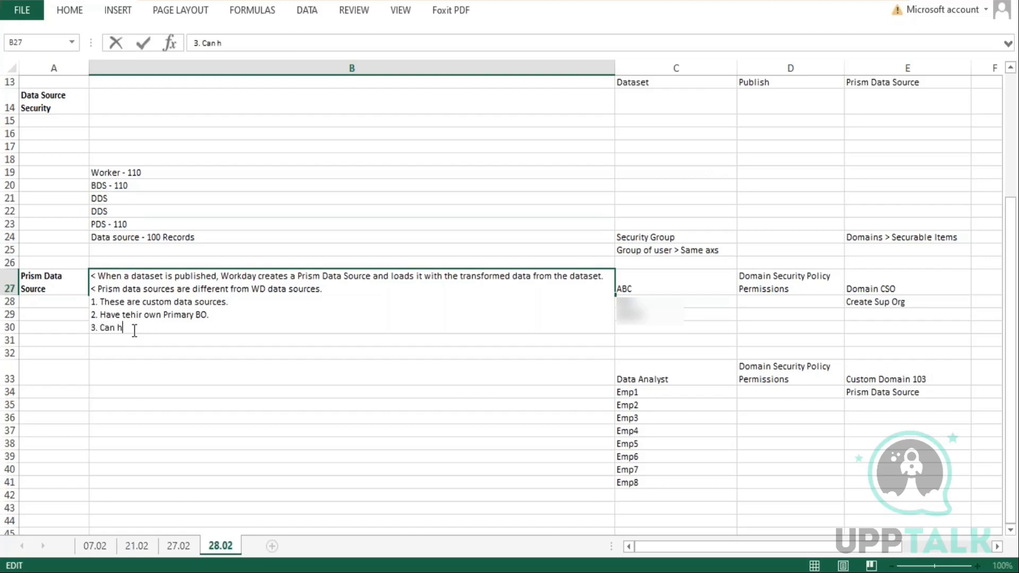
{"action": "type", "text": "ave their data removed by publ"}
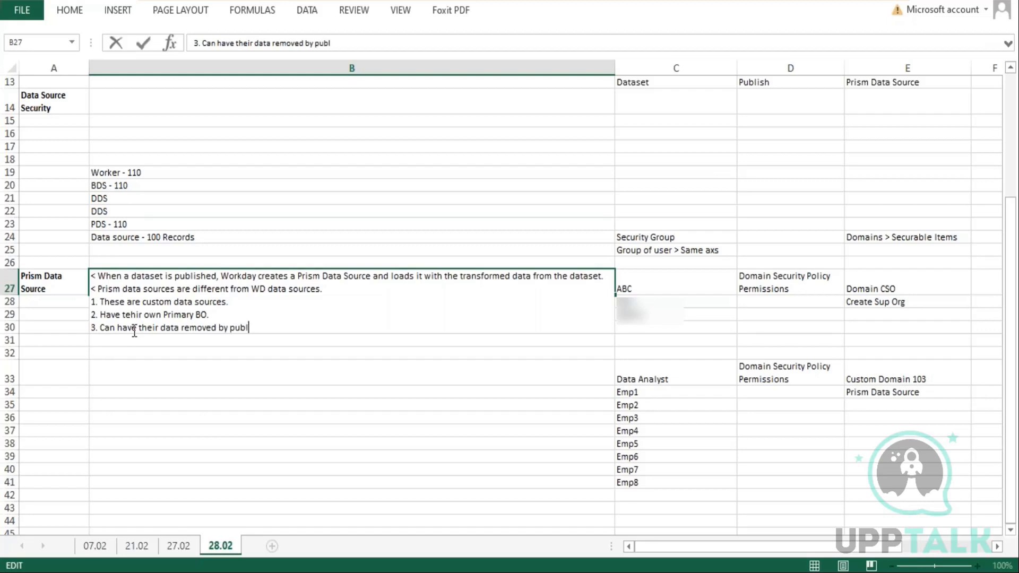
{"action": "key", "text": "BackSpace"}
{"action": "key", "text": "BackSpace"}
{"action": "key", "text": "BackSpace"}
{"action": "key", "text": "BackSpace"}
{"action": "type", "text": "unpublishing the dataset."}
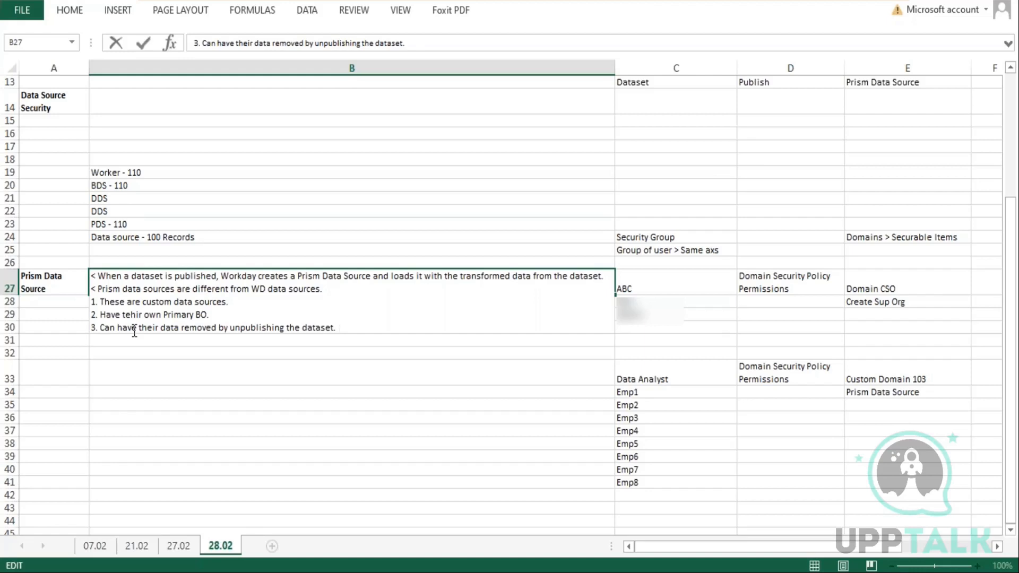
Extend line 3 with 'When a dataset is unpublised, all reports that use it will be broken until the prism data source is populated again.'
{"action": "type", "text": "When a dataset is"}
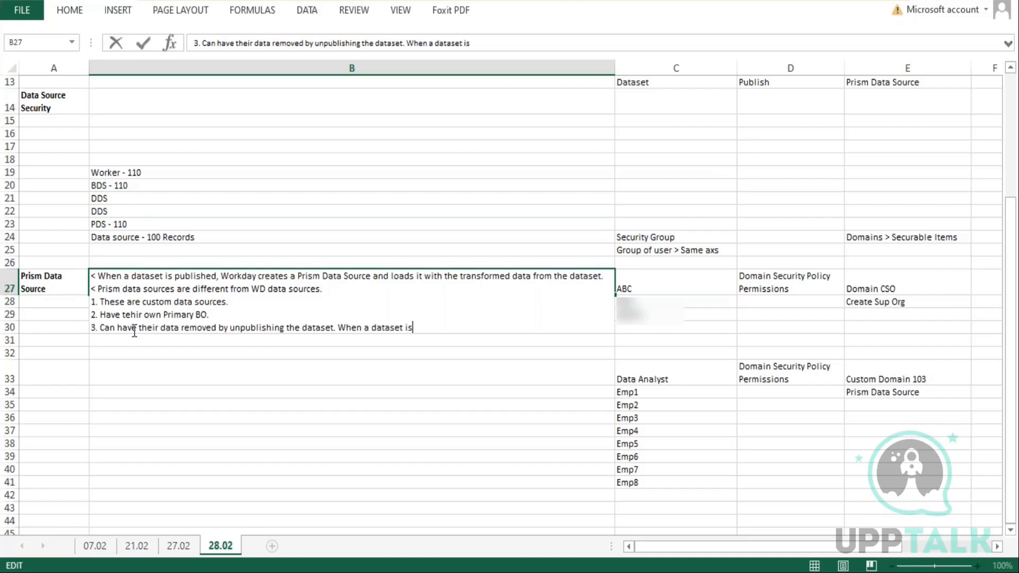
{"action": "type", "text": " unpublised, all rep"}
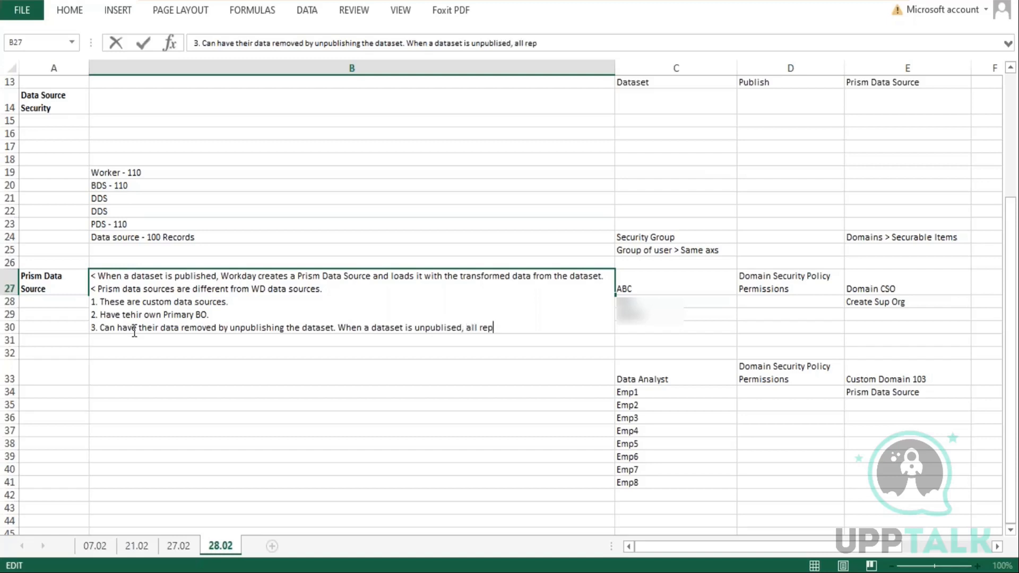
{"action": "type", "text": "orts that use it will be b"}
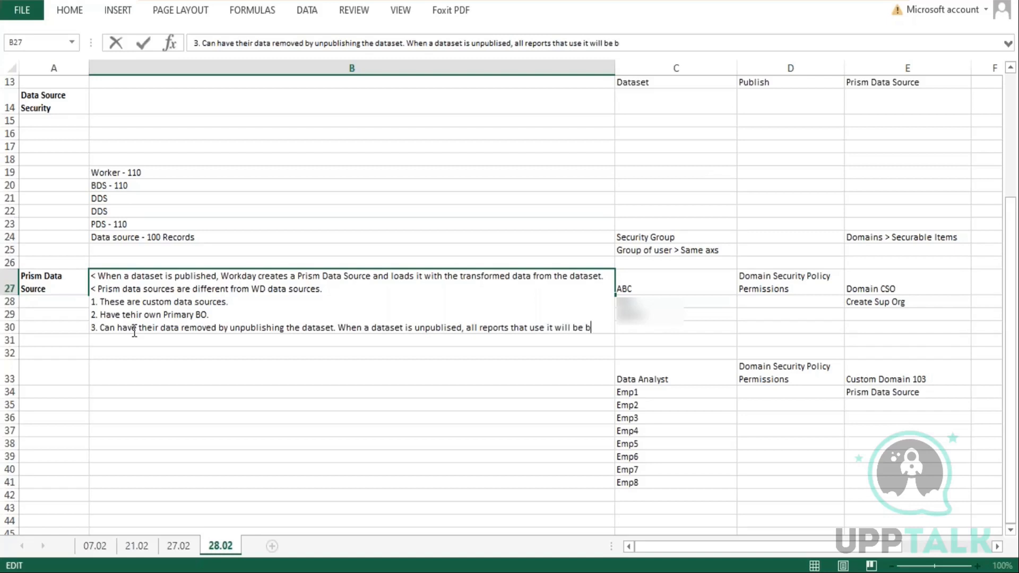
{"action": "type", "text": "roken unti"}
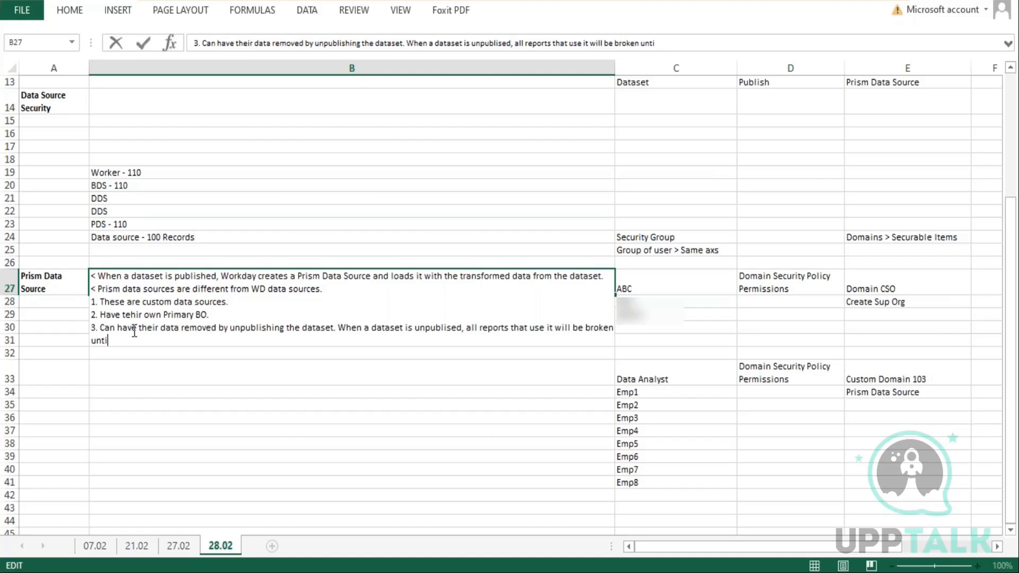
{"action": "type", "text": "l the prism data source is"}
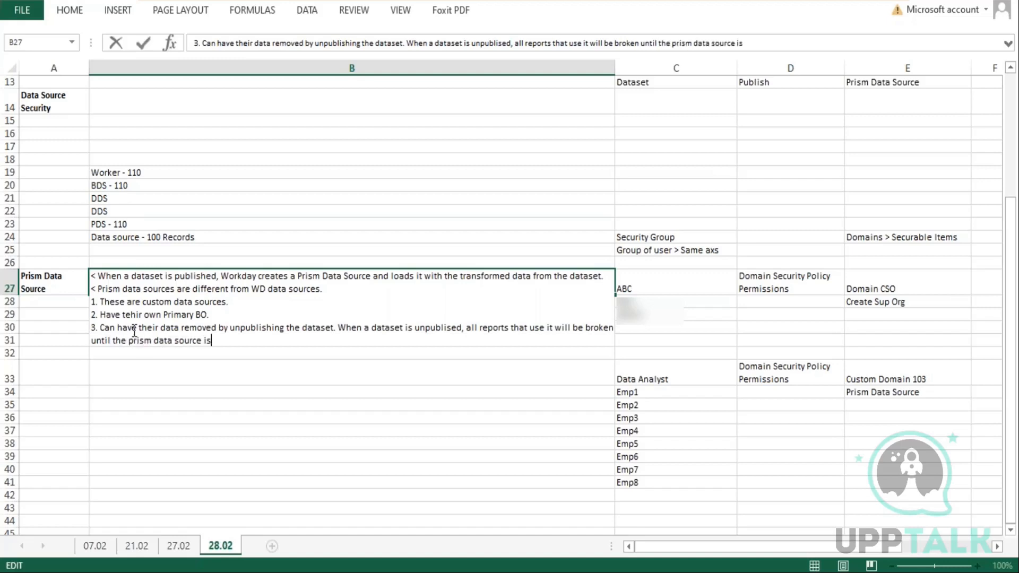
{"action": "type", "text": " populated again."}
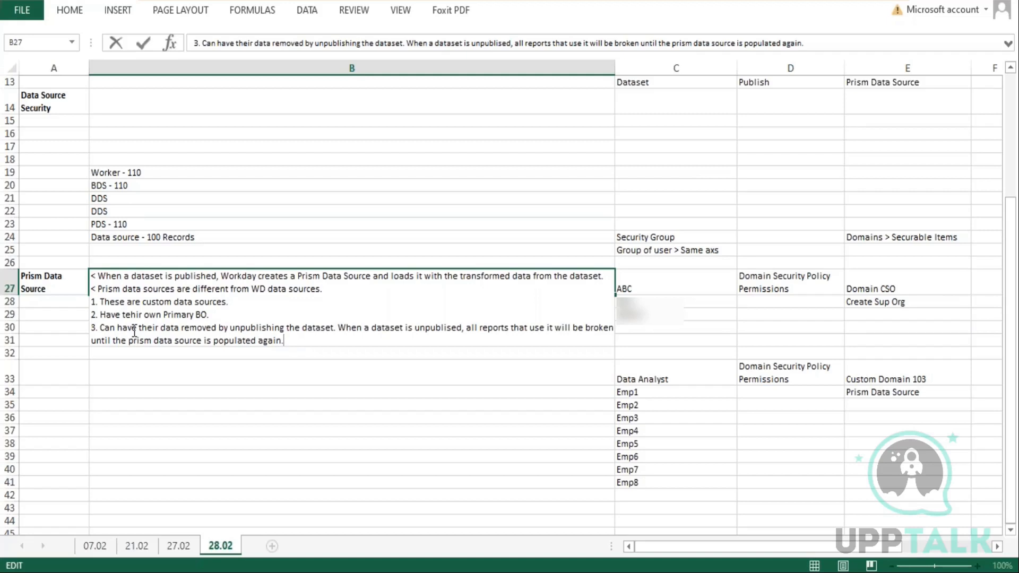
Add the line '4. Delete it by unpublishing the dataset.' to the notes cell
{"action": "key", "text": "alt+Return"}
{"action": "type", "text": "4"}
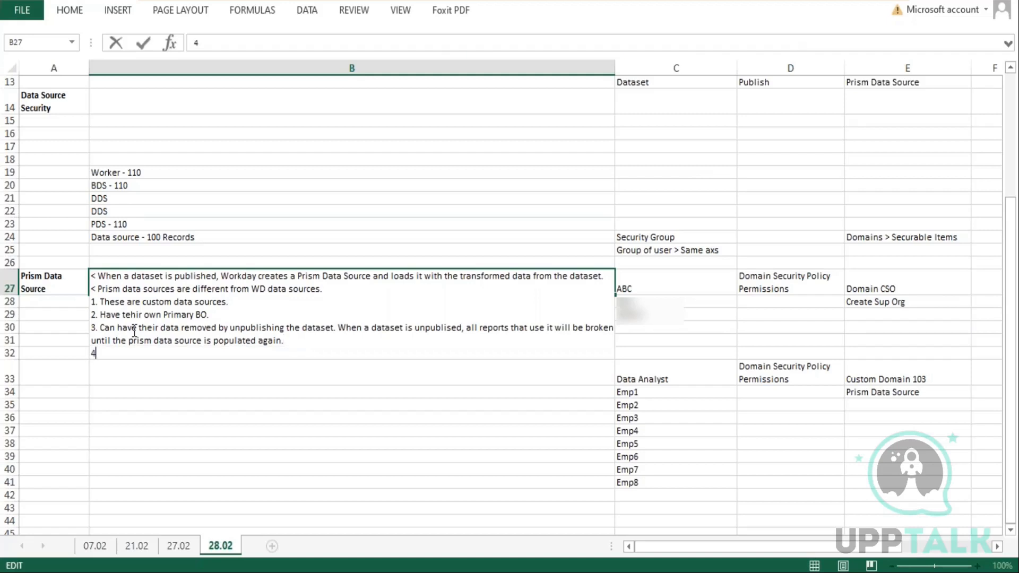
{"action": "type", "text": "."}
{"action": "type", "text": "Delete it by un"}
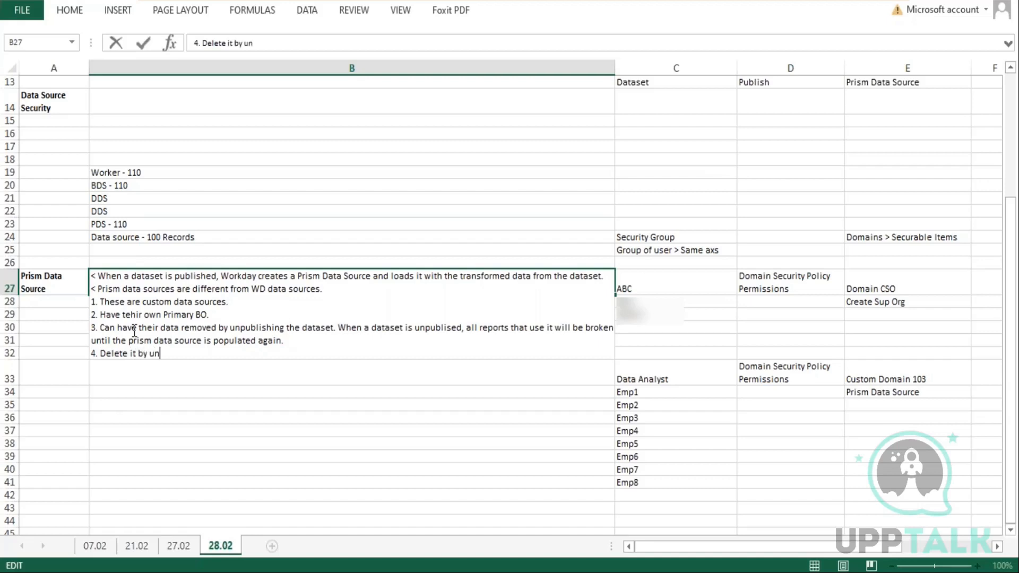
{"action": "type", "text": "publishing the da"}
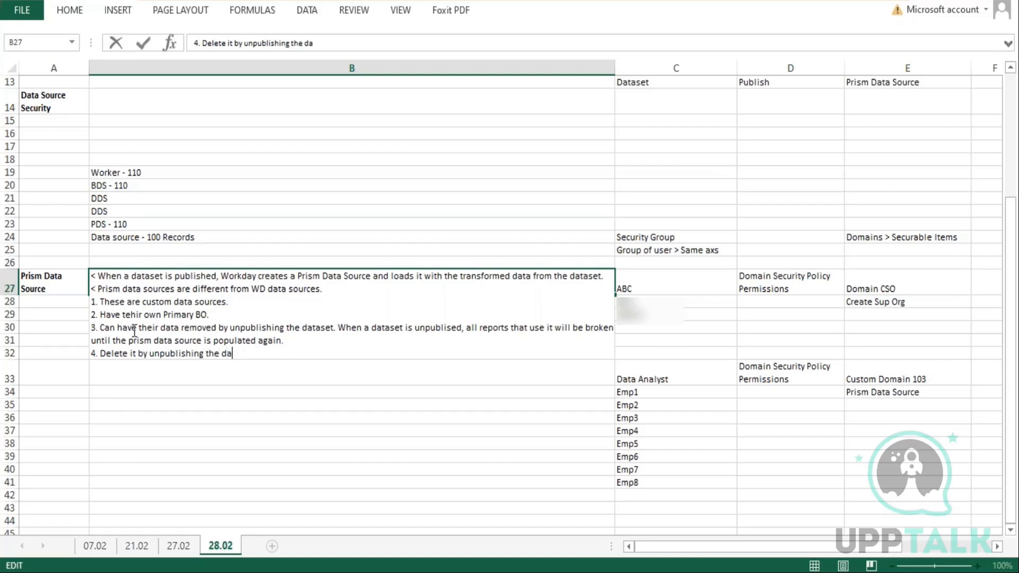
{"action": "type", "text": "taset."}
Add the line '5. Can only support some report types' and commit the cell
{"action": "key", "text": "alt+Return"}
{"action": "type", "text": "5. "}
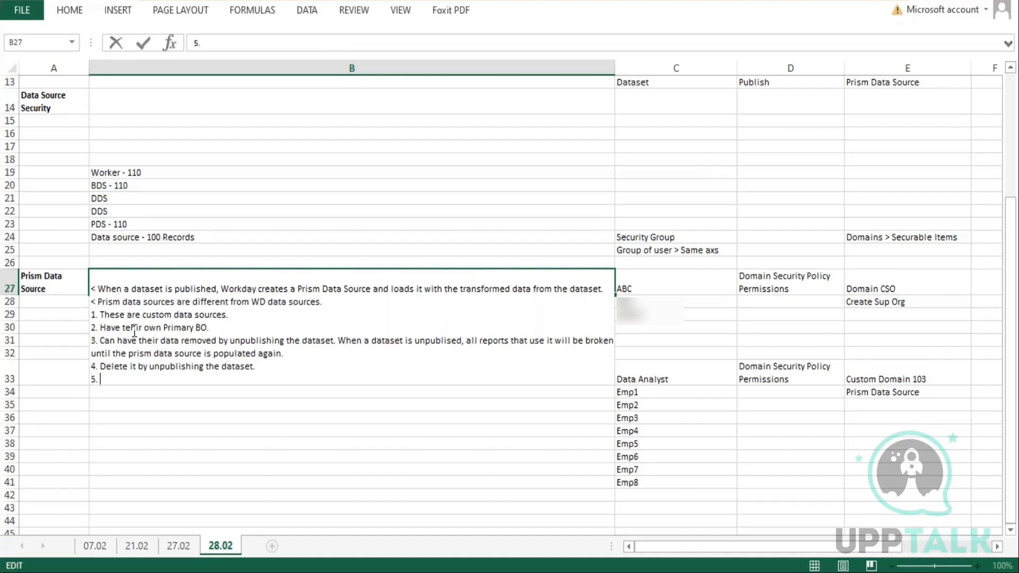
{"action": "type", "text": "Can only support"}
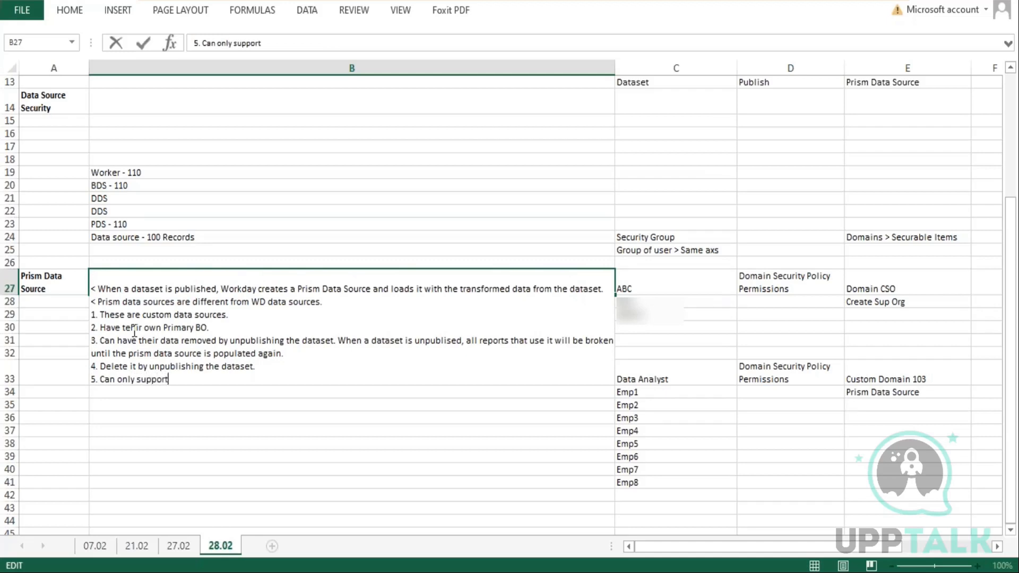
{"action": "type", "text": " some report types:"}
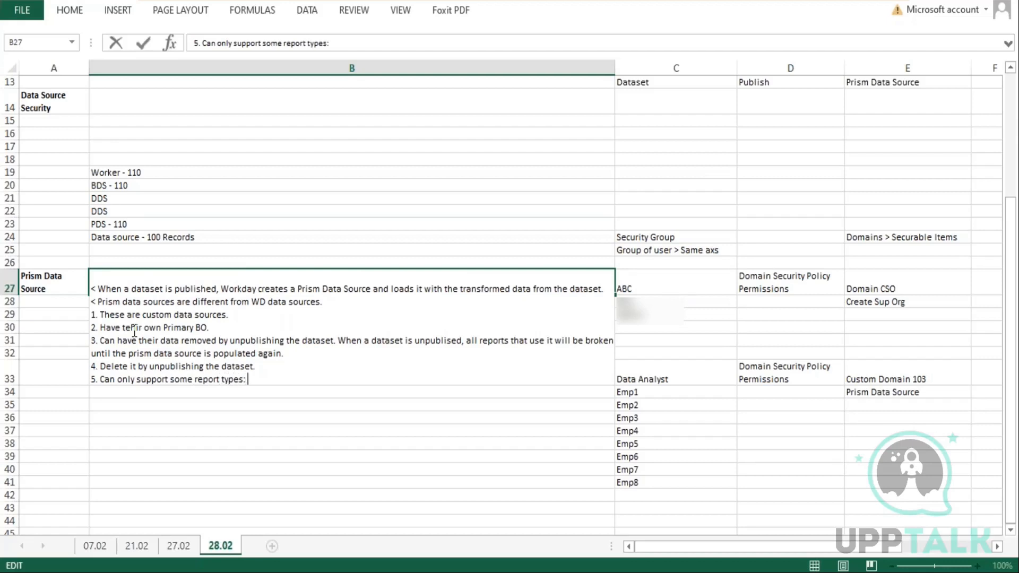
{"action": "key", "text": "Return"}
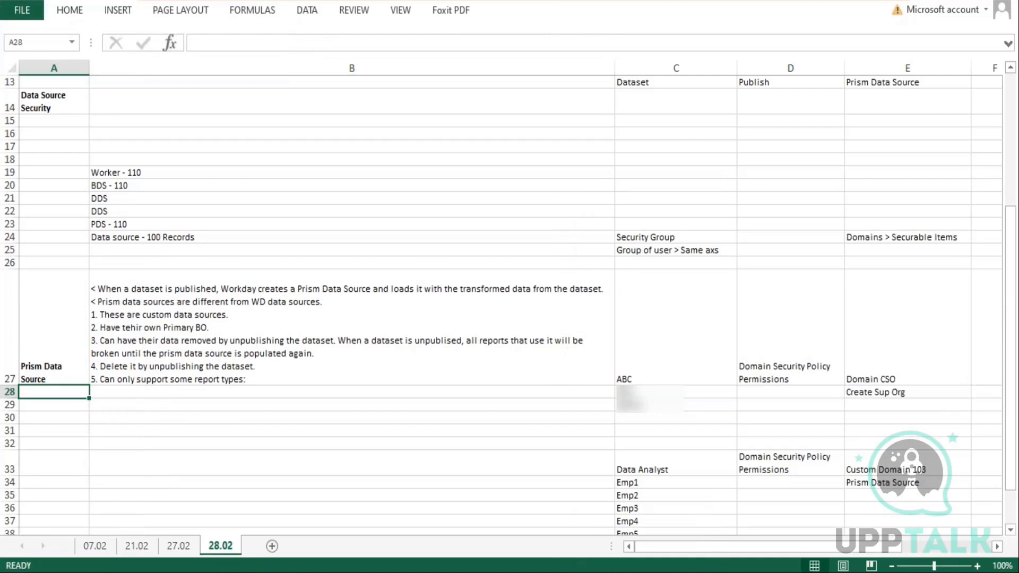
Append ': advanced/ Matrix/ Simple/ Composite and Transposed.' to line 5 of the notes cell
{"action": "double_click", "coordinate": [250, 380]}
{"action": "type", "text": "a"}
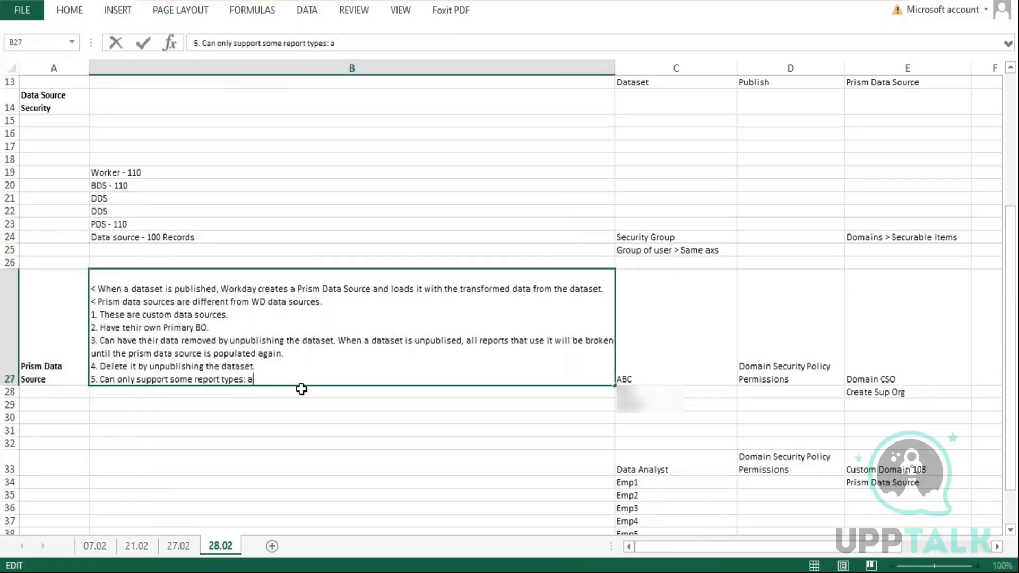
{"action": "type", "text": "dvanced/ Matrix"}
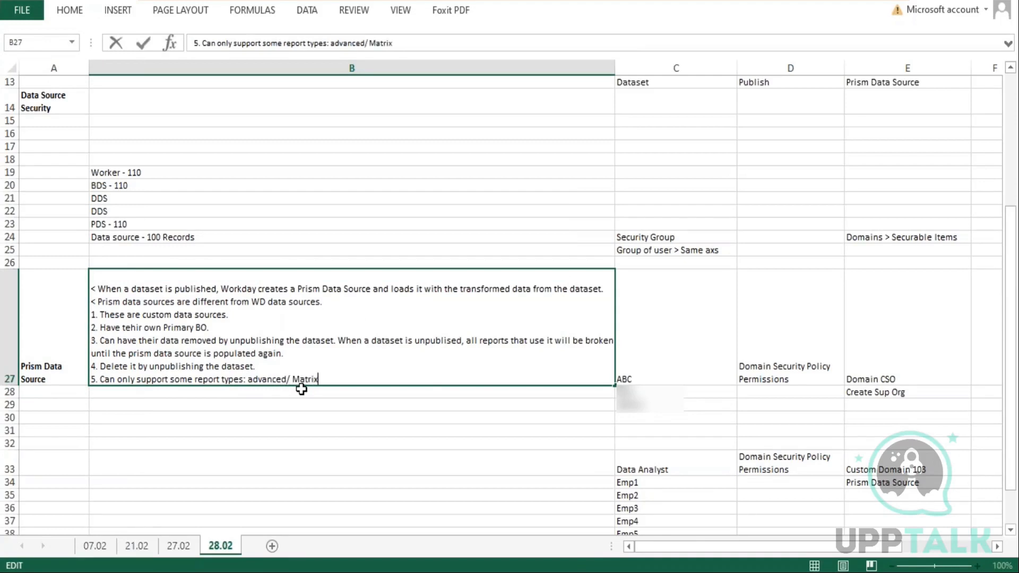
{"action": "type", "text": "/ Simple//"}
{"action": "key", "text": "BackSpace"}
{"action": "type", "text": "Composite"}
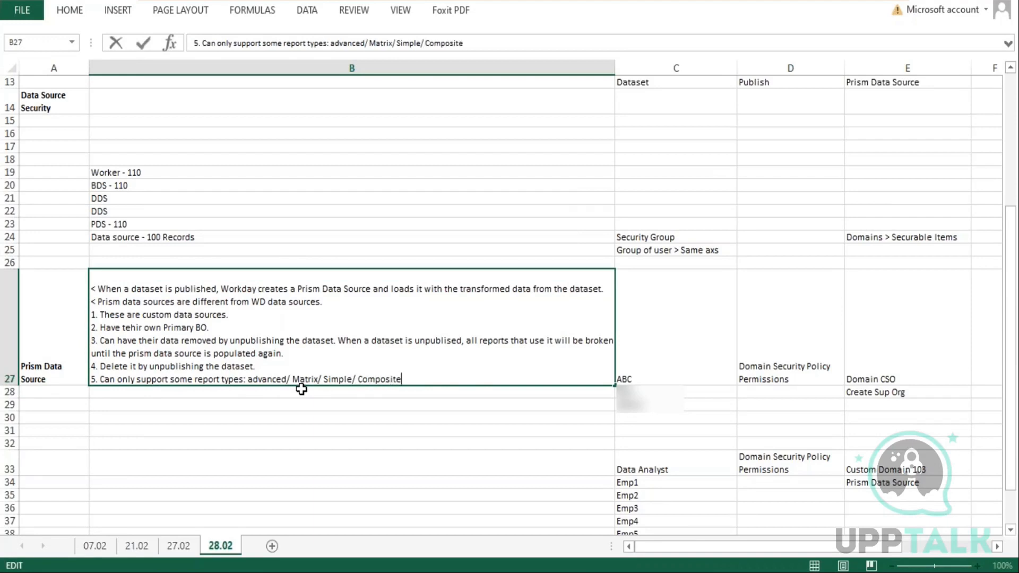
{"action": "type", "text": " and Transposed."}
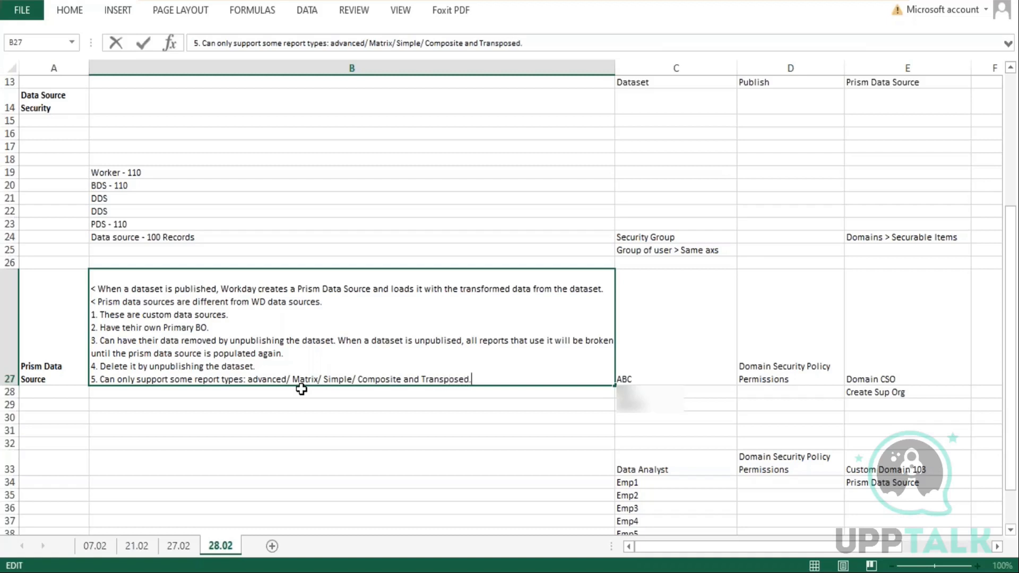
{"action": "key", "text": "Return"}
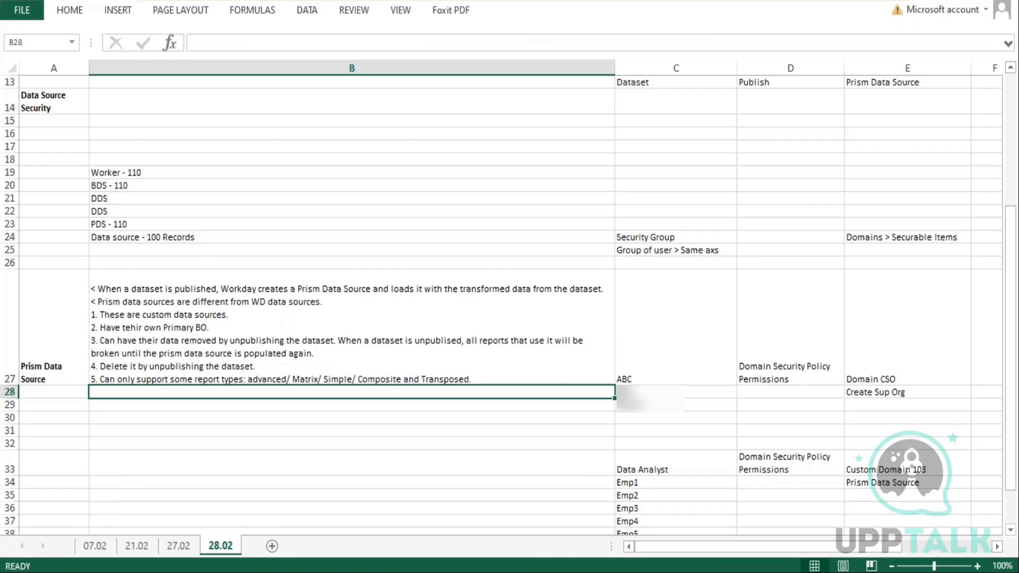
Replace the closing period of line 5 with '/ Discovery Boards'
{"action": "double_click", "coordinate": [476, 379]}
{"action": "key", "text": "BackSpace"}
{"action": "type", "text": "/ Diso"}
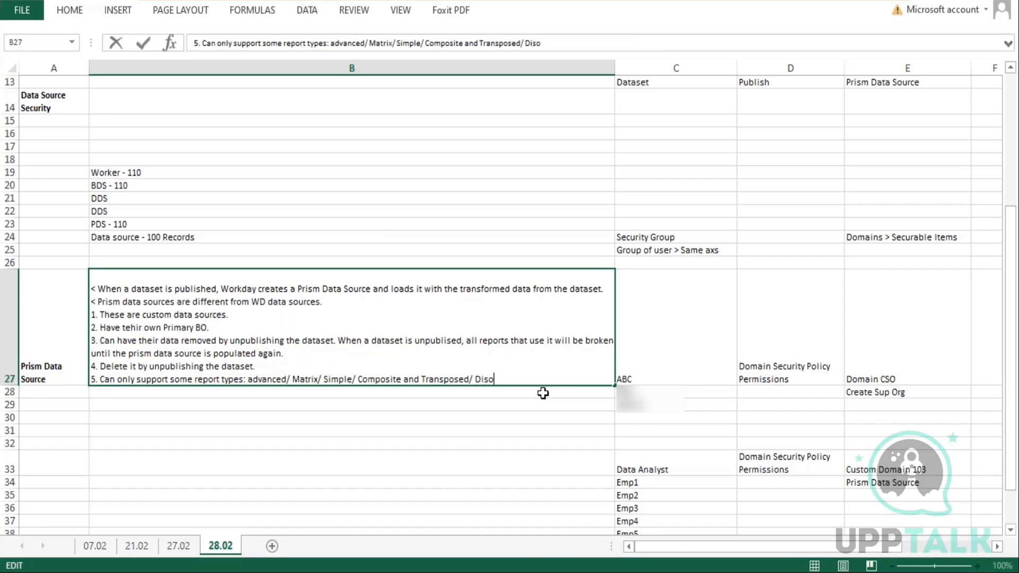
{"action": "key", "text": "BackSpace"}
{"action": "type", "text": "covery Boards"}
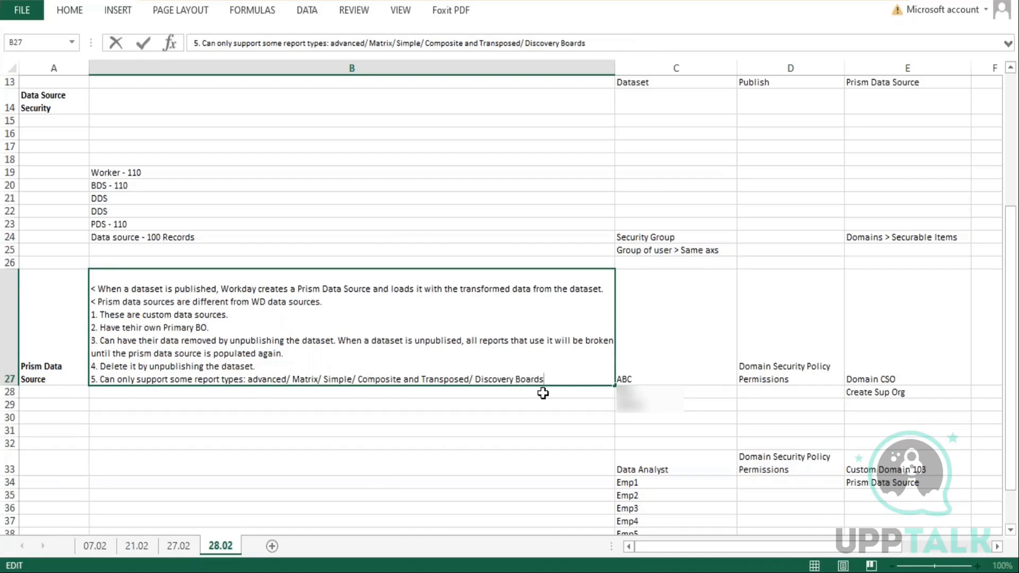
{"action": "key", "text": "Return"}
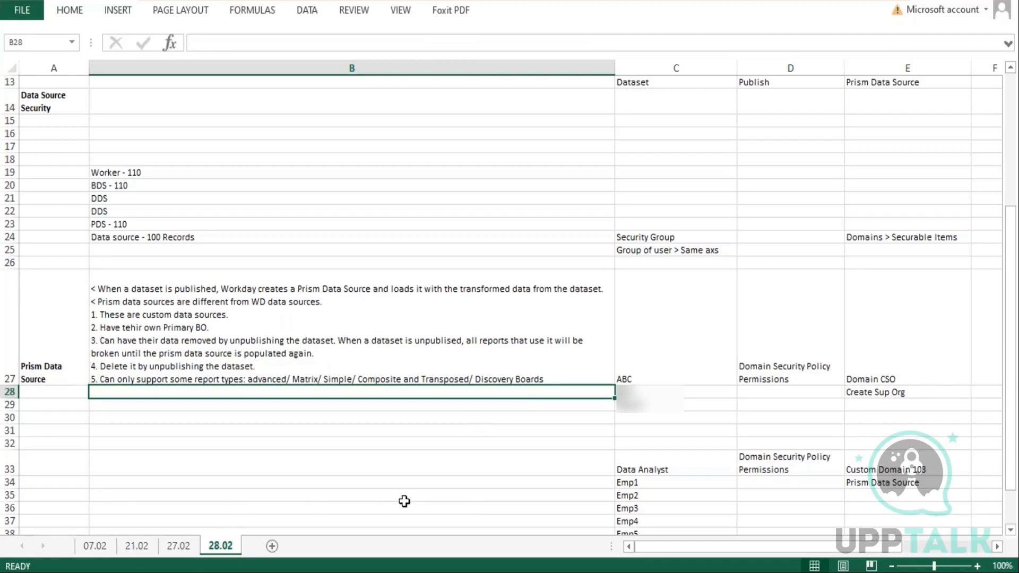
Add the line '6. Only support some field types and calcualted fields.' to the notes cell
{"action": "double_click", "coordinate": [581, 378]}
{"action": "key", "text": "alt+Return"}
{"action": "type", "text": "6."}
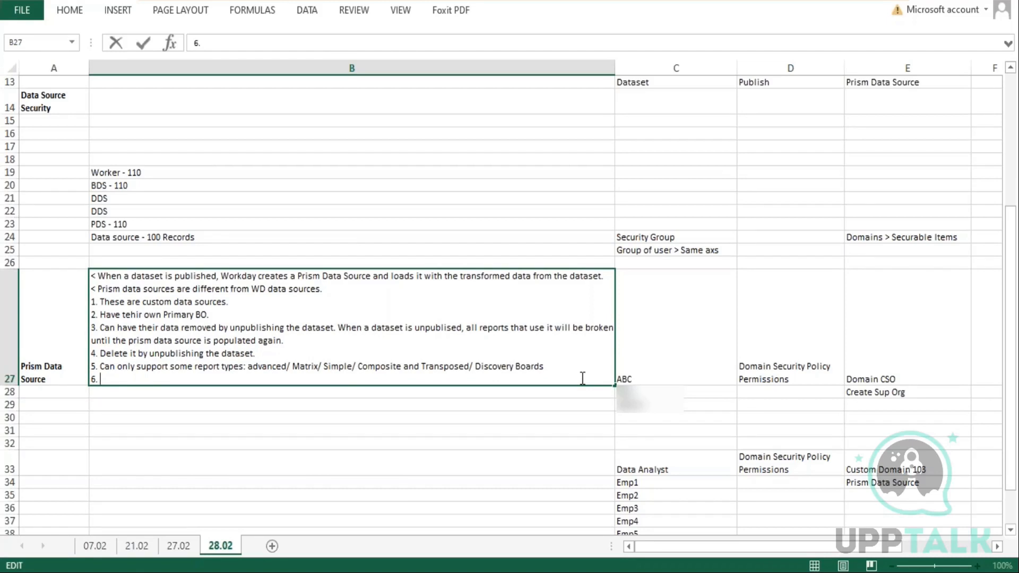
{"action": "type", "text": "Only support some field types"}
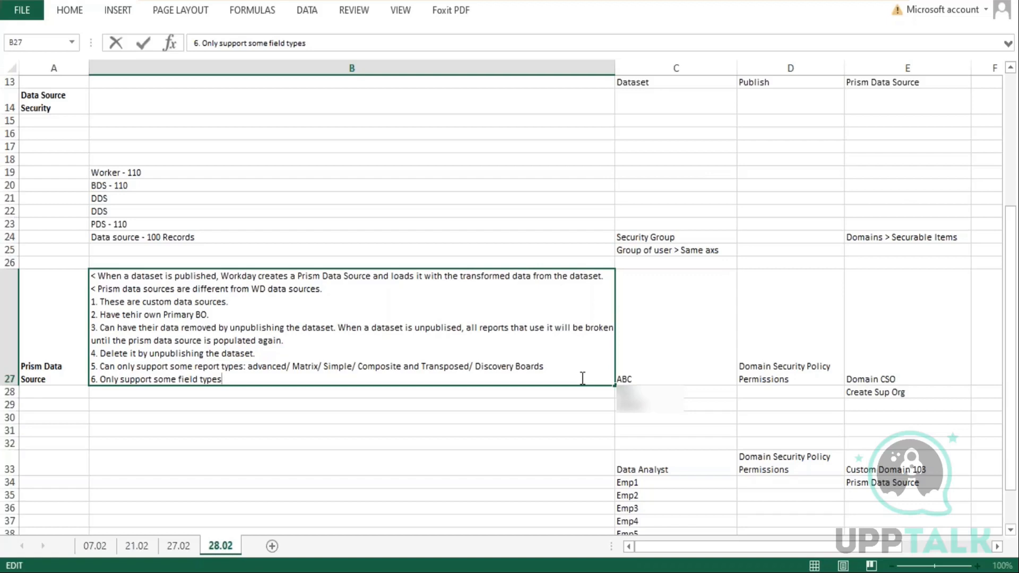
{"action": "type", "text": "and calcualted fields"}
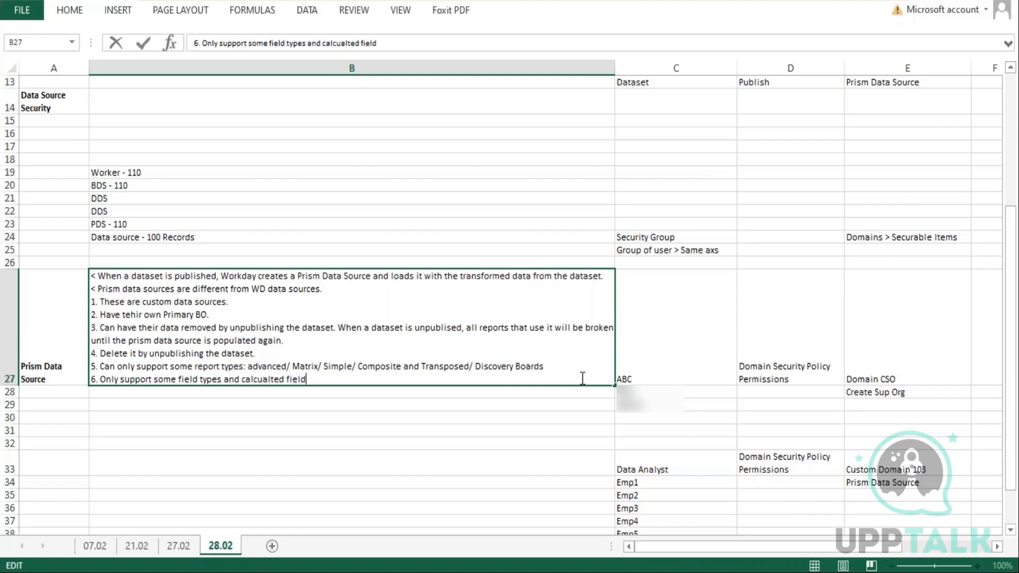
{"action": "type", "text": "."}
{"action": "key", "text": "Return"}
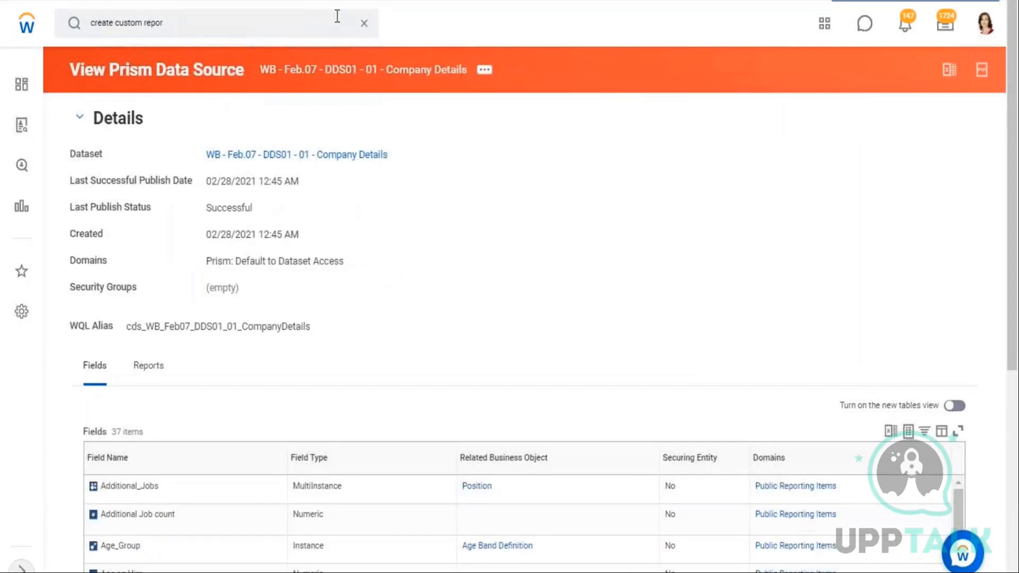
Open the Data Catalog and bring up the row actions for the DDS01 Company Details and BDS03 Worker Details datasets
{"action": "left_click", "coordinate": [365, 24]}
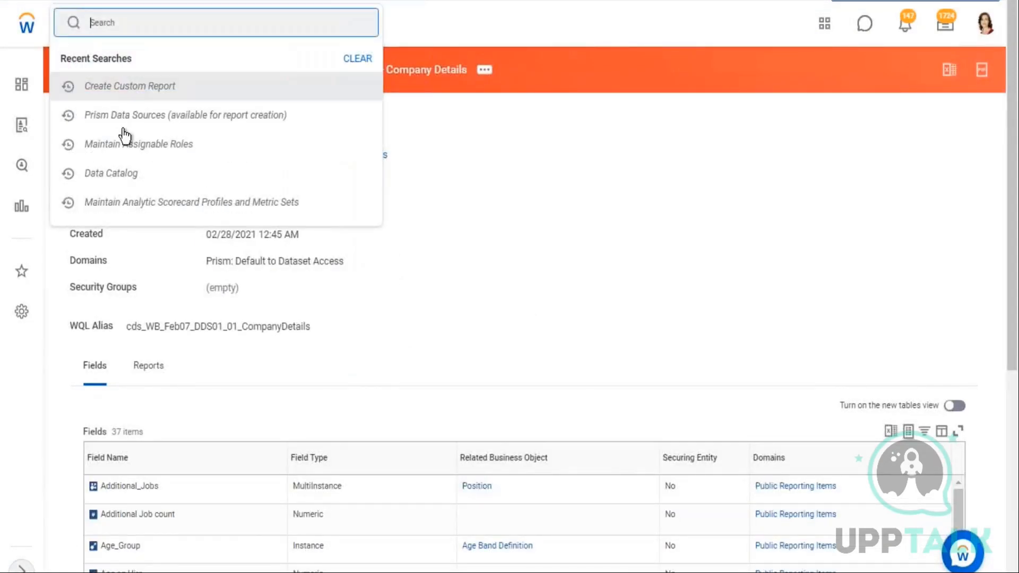
{"action": "left_click", "coordinate": [119, 175]}
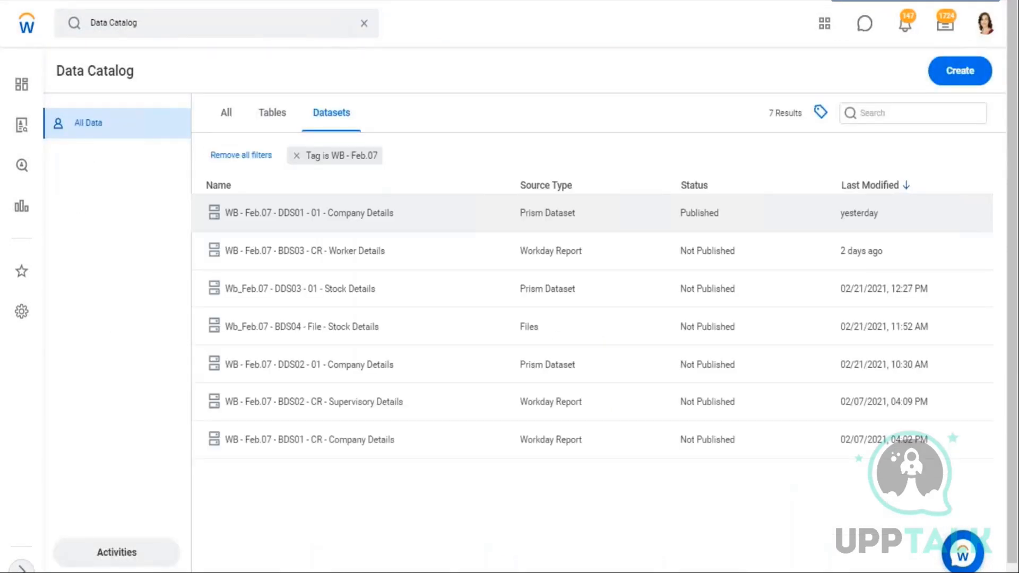
{"action": "left_click", "coordinate": [349, 218]}
{"action": "right_click", "coordinate": [351, 217]}
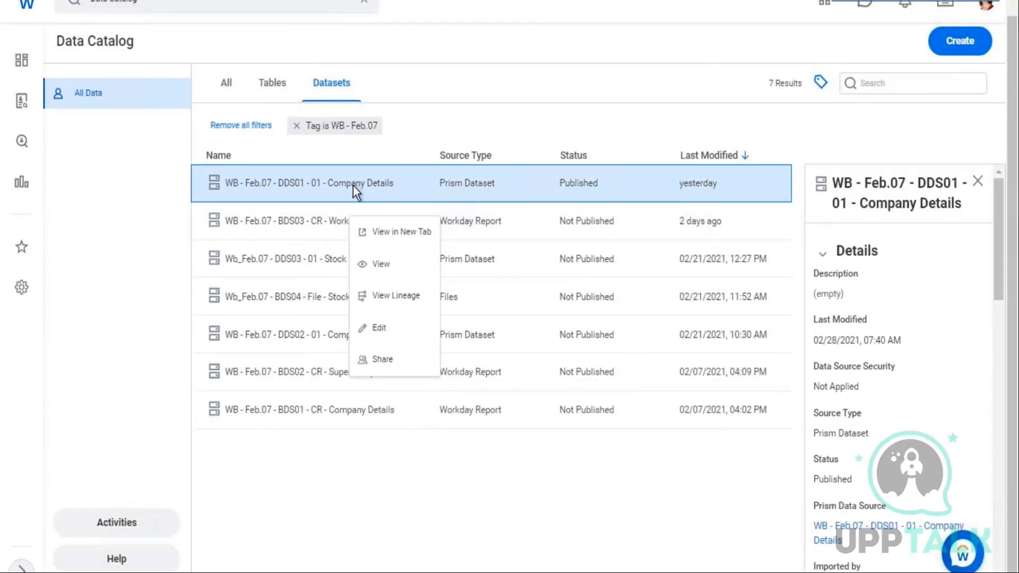
{"action": "left_click", "coordinate": [332, 219]}
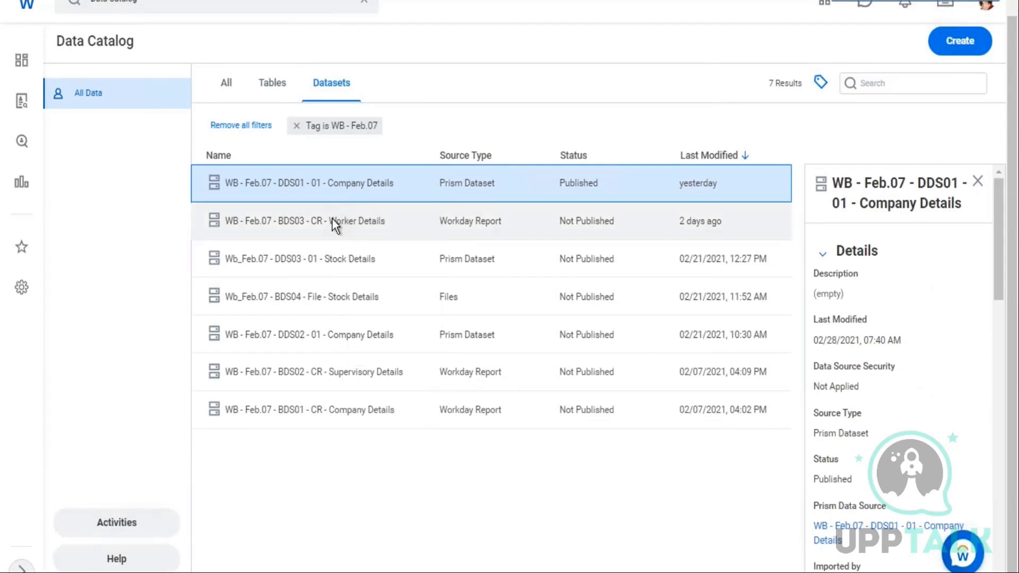
{"action": "left_click", "coordinate": [333, 219]}
{"action": "right_click", "coordinate": [336, 218]}
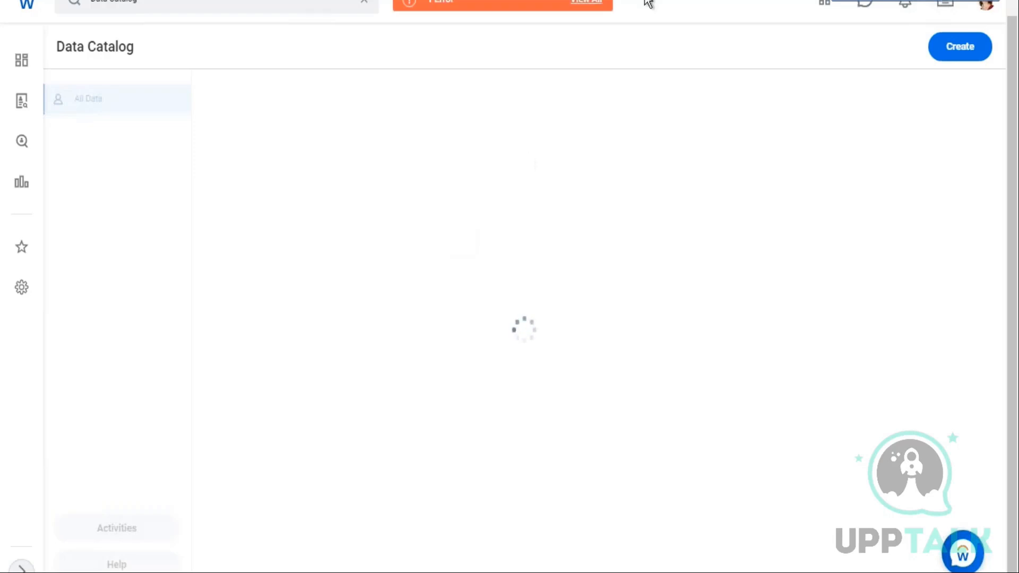
Dismiss the page error and reopen the Data Catalog from the search results
{"action": "left_click", "coordinate": [491, 10]}
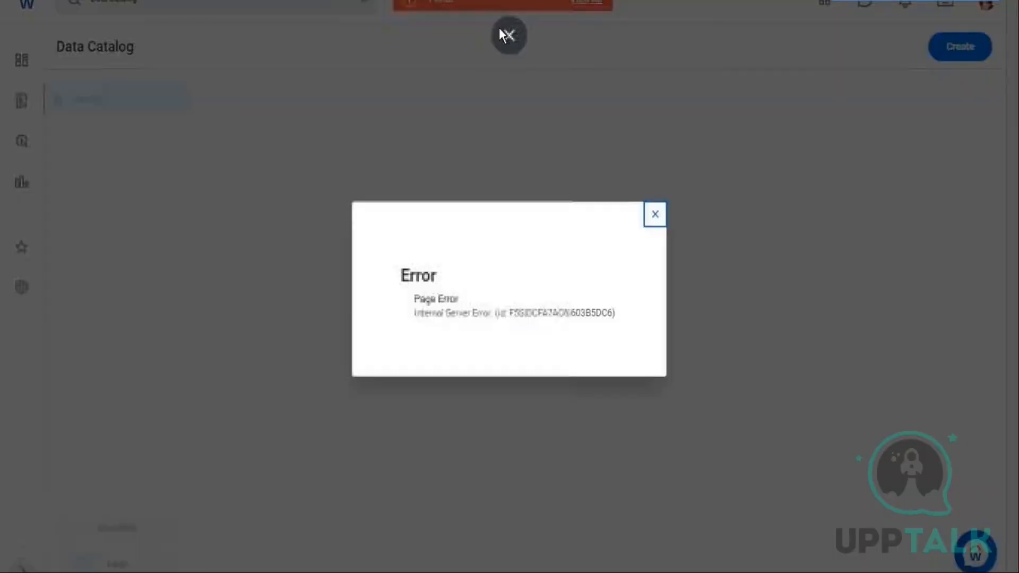
{"action": "left_click", "coordinate": [655, 214]}
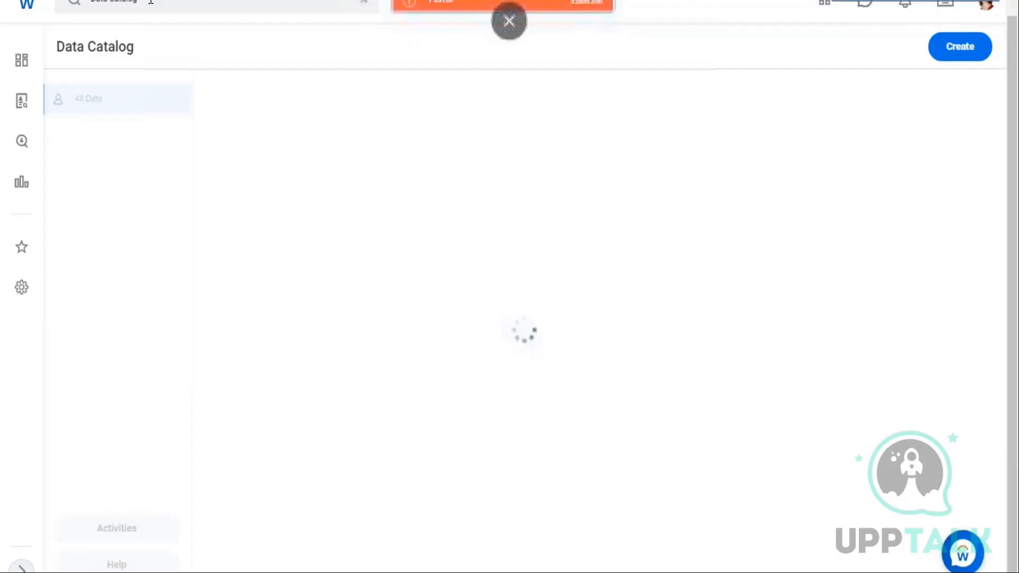
{"action": "left_click", "coordinate": [319, 8]}
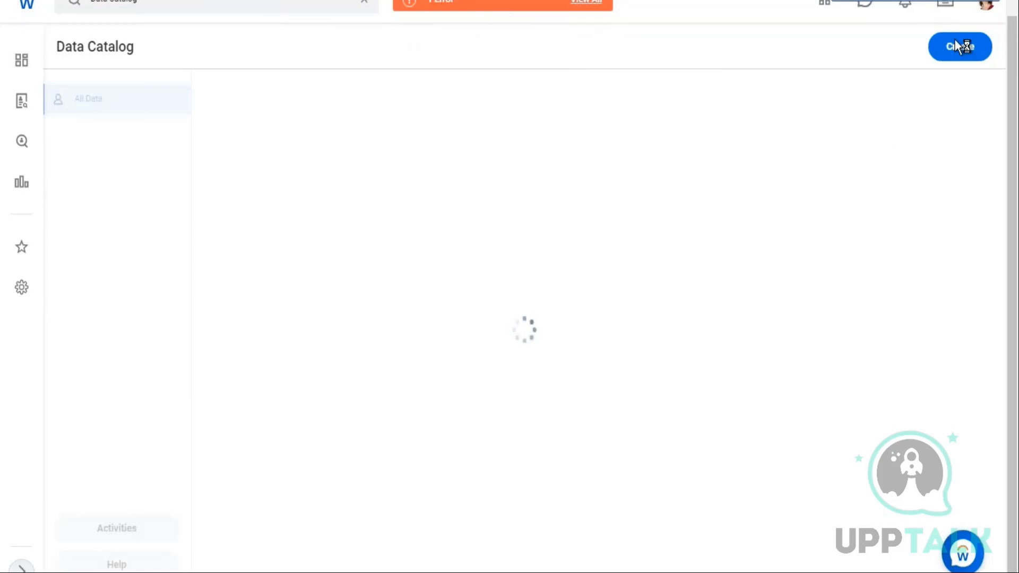
{"action": "scroll", "coordinate": [647, 56], "scroll_direction": "up", "scroll_amount": 1}
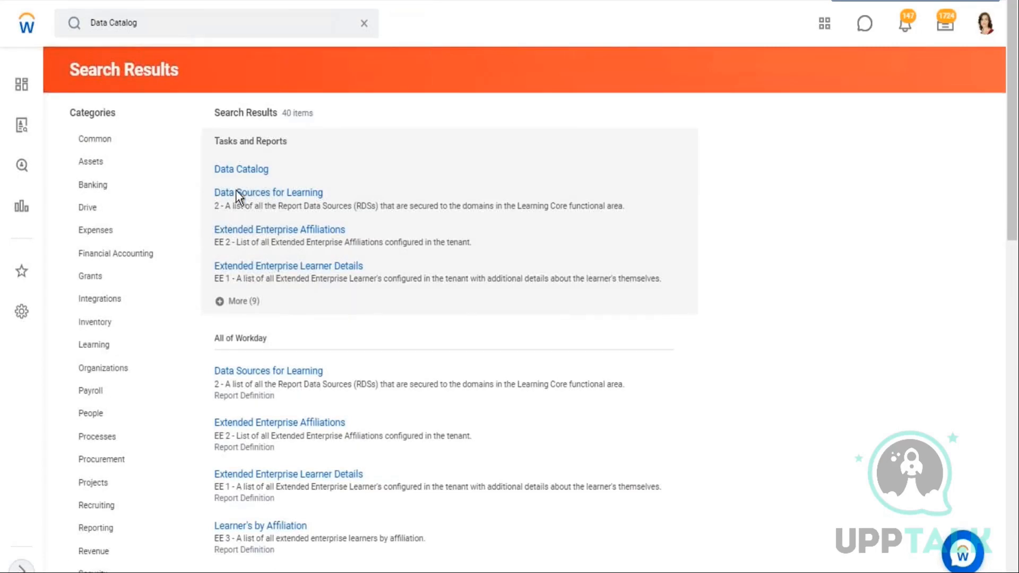
{"action": "left_click", "coordinate": [241, 169]}
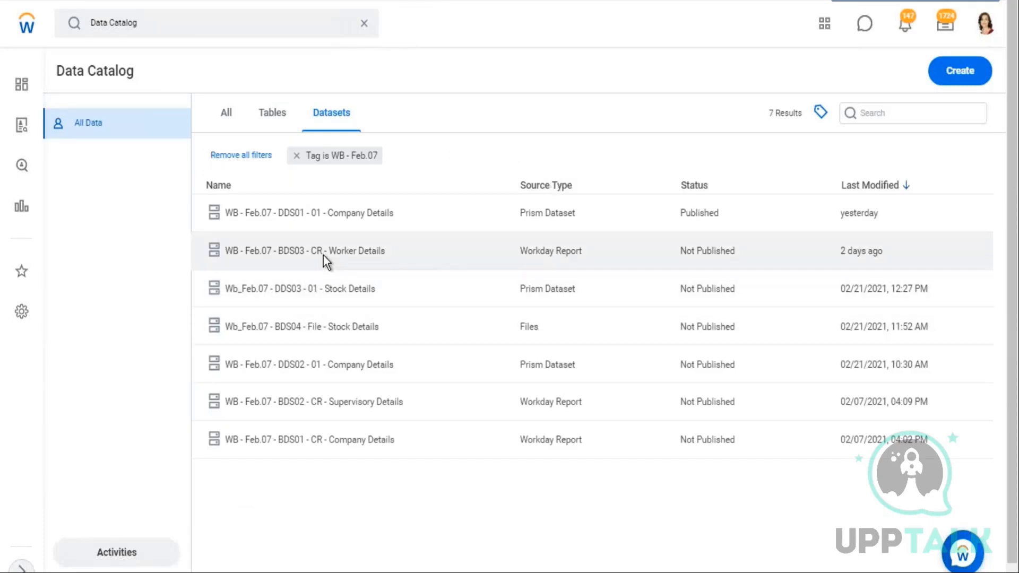
View the WB - Feb.07 - BDS03 - CR - Worker Details dataset
{"action": "left_click", "coordinate": [324, 256]}
{"action": "right_click", "coordinate": [323, 254]}
{"action": "key", "text": "Escape"}
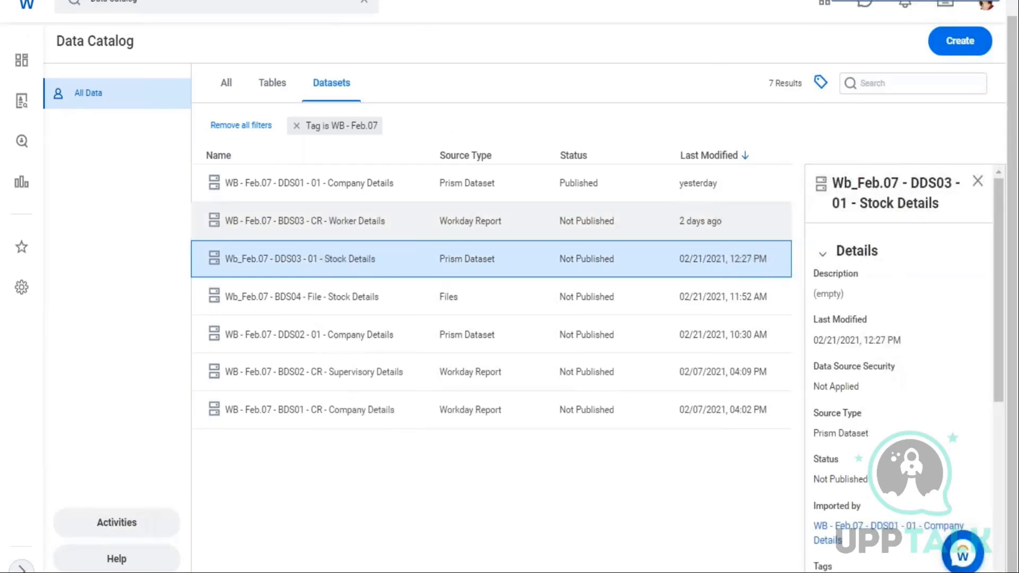
{"action": "left_click", "coordinate": [349, 228]}
{"action": "right_click", "coordinate": [366, 230]}
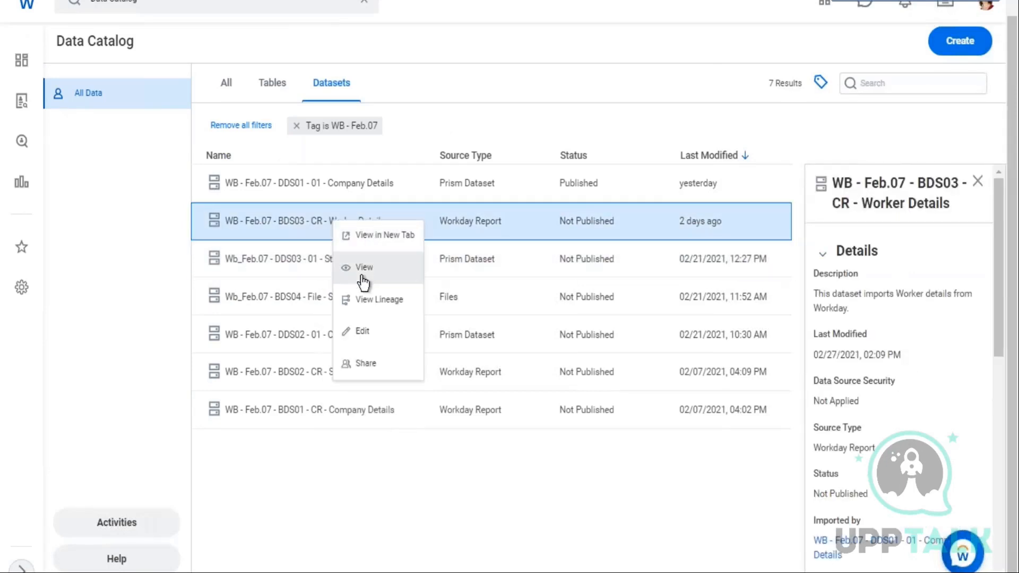
{"action": "left_click", "coordinate": [363, 269]}
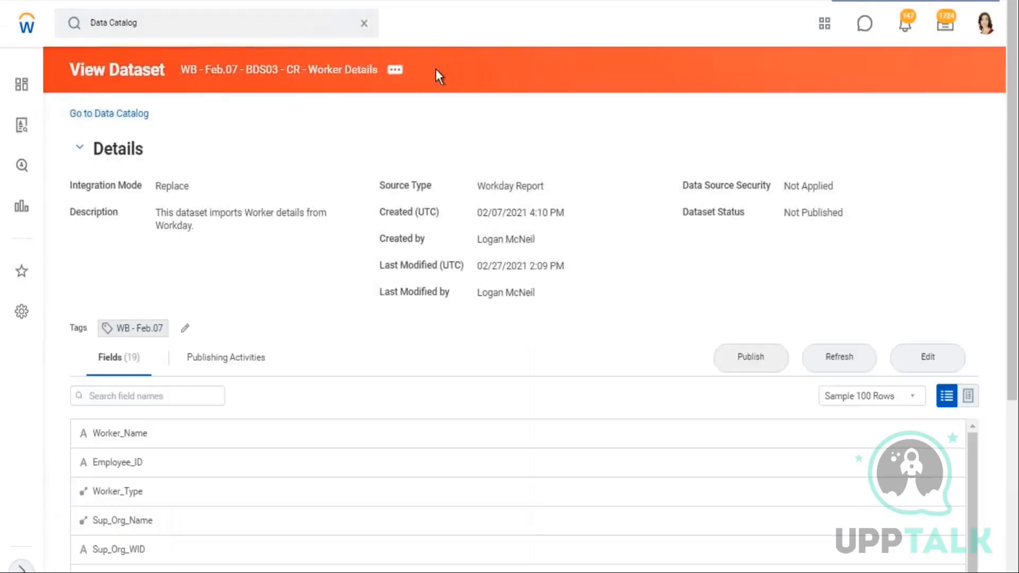
Browse the dataset's related actions under Security and Dataset
{"action": "left_click", "coordinate": [398, 72]}
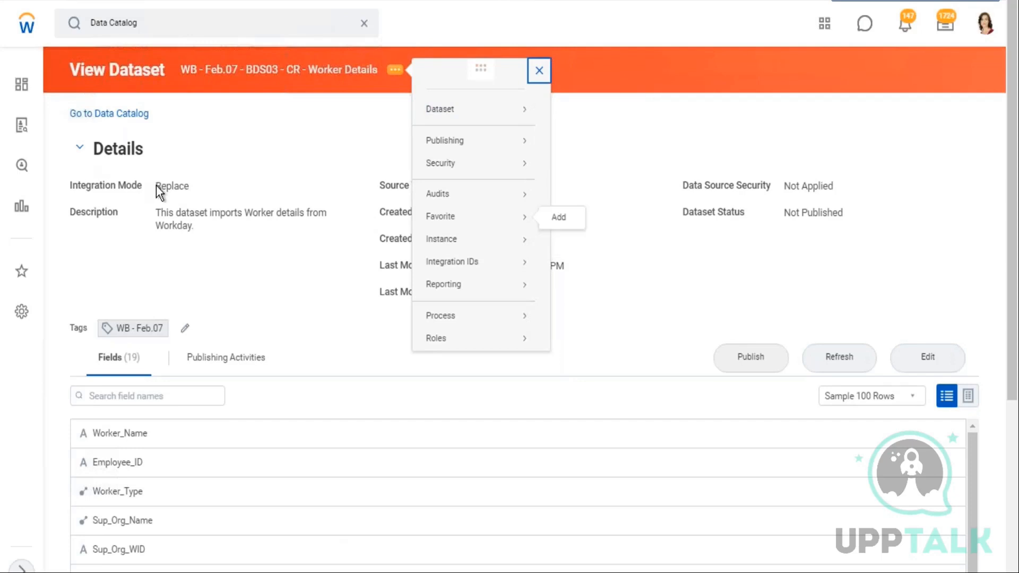
{"action": "left_click_drag", "start_coordinate": [156, 186], "coordinate": [193, 189]}
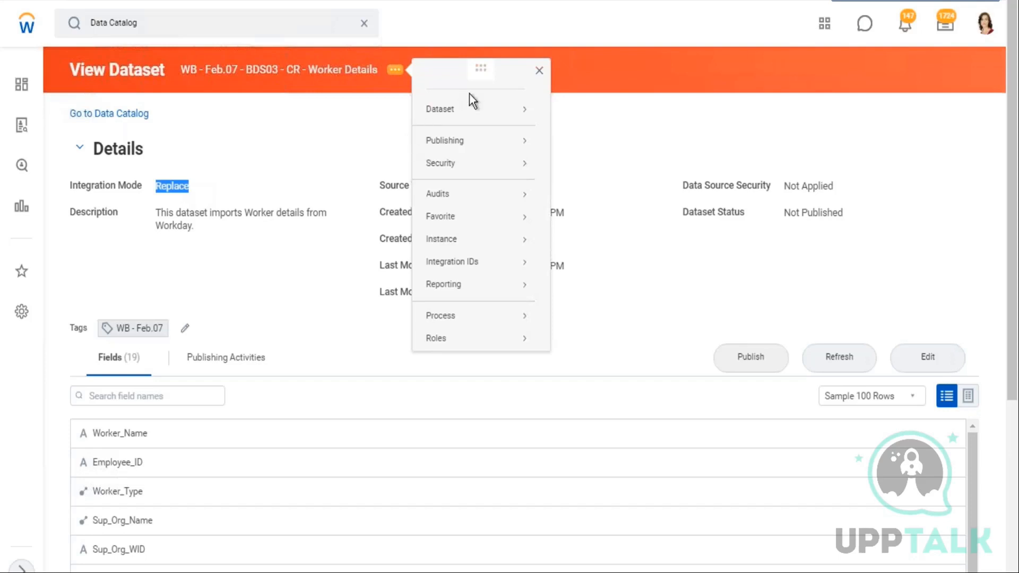
{"action": "mouse_move", "coordinate": [472, 109]}
{"action": "mouse_move", "coordinate": [458, 164]}
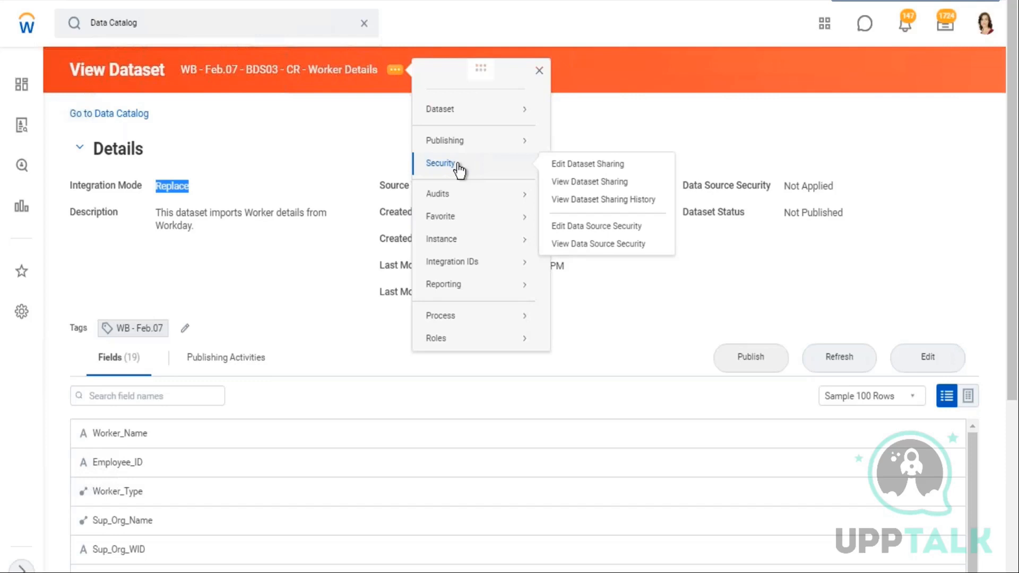
{"action": "mouse_move", "coordinate": [528, 110]}
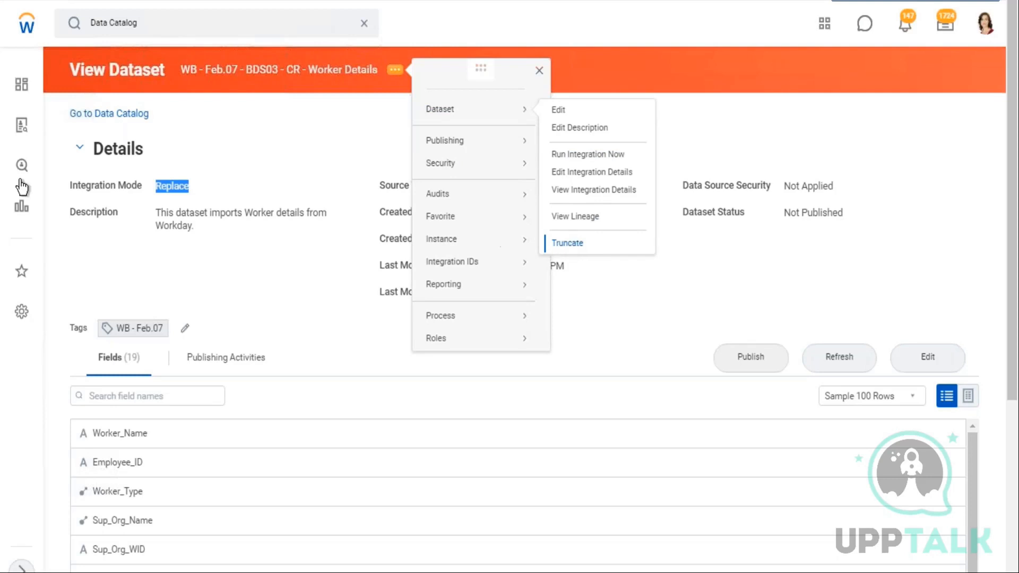
{"action": "left_click", "coordinate": [222, 180]}
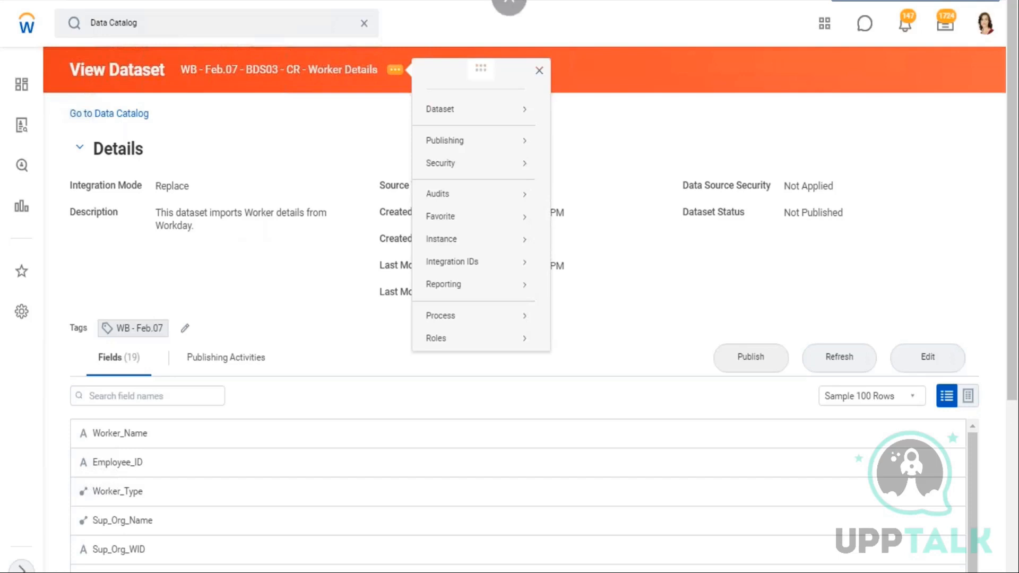
Open Drive from the account menu
{"action": "left_click", "coordinate": [987, 23]}
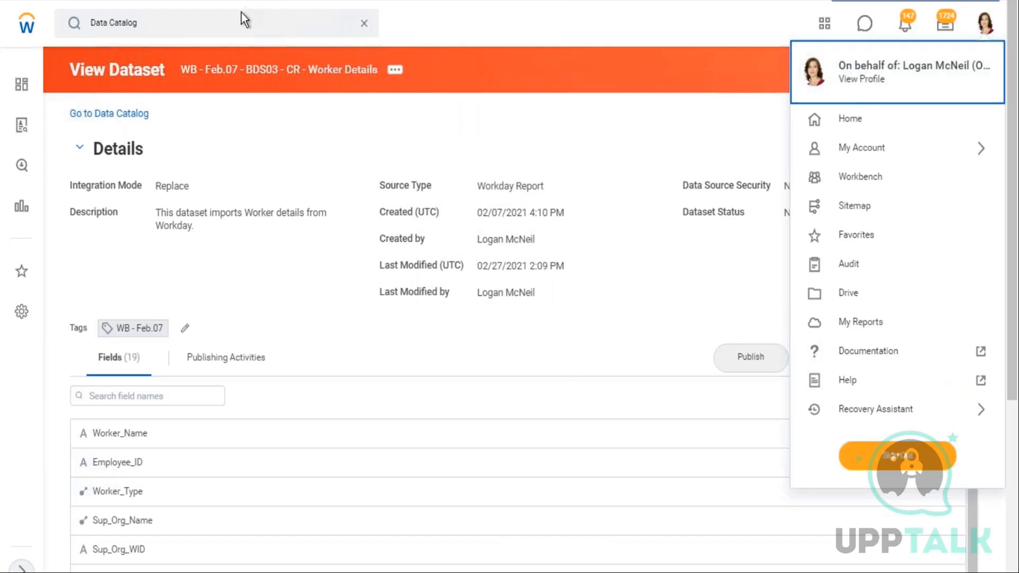
{"action": "left_click", "coordinate": [371, 30]}
{"action": "left_click", "coordinate": [987, 30]}
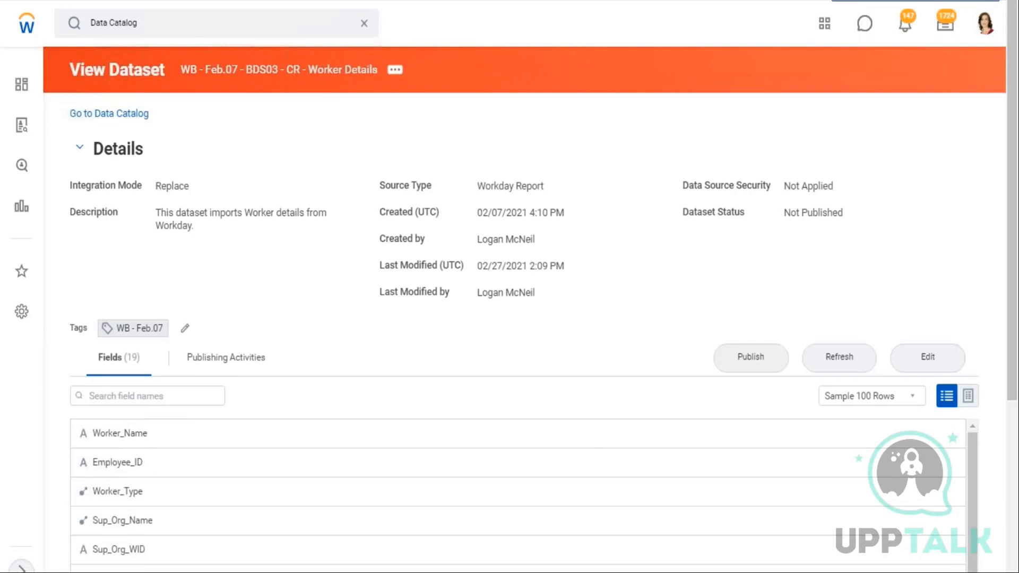
{"action": "left_click", "coordinate": [986, 24]}
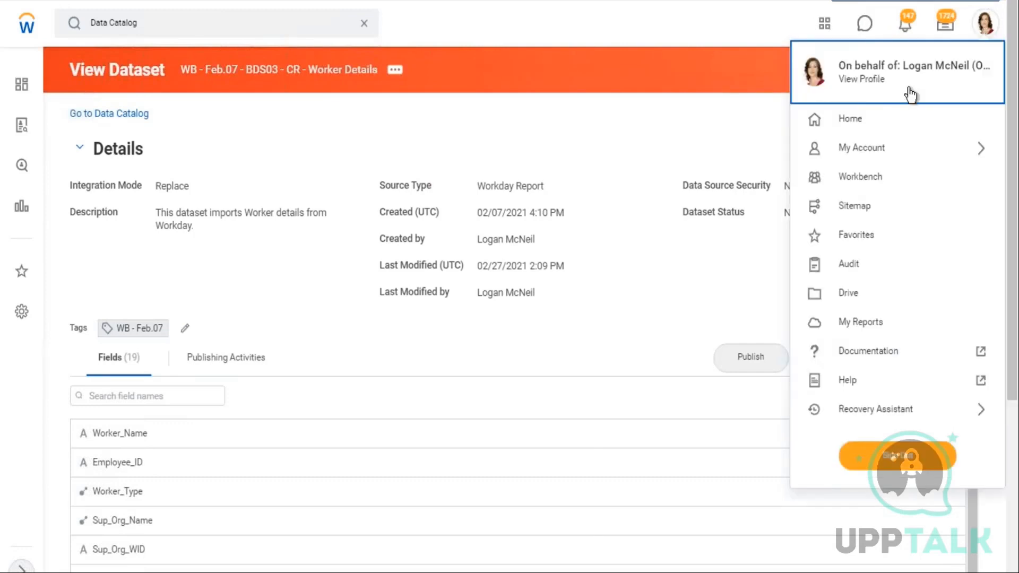
{"action": "left_click", "coordinate": [855, 298]}
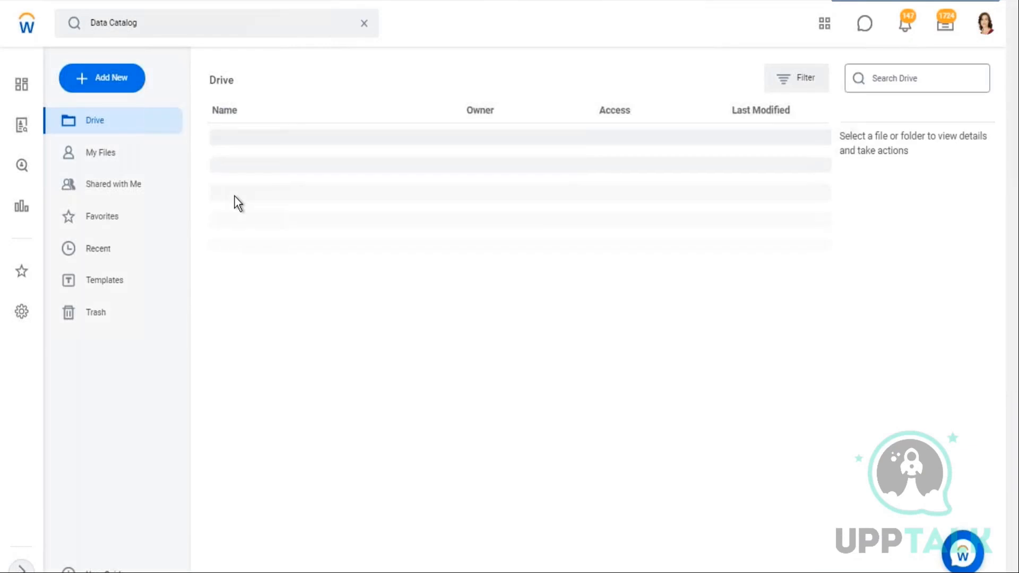
Stop the current proxy session with the Stop Proxy task
{"action": "left_click_drag", "start_coordinate": [441, 62], "coordinate": [552, 62]}
{"action": "left_click", "coordinate": [612, 52]}
{"action": "left_click", "coordinate": [365, 24]}
{"action": "left_click", "coordinate": [123, 32]}
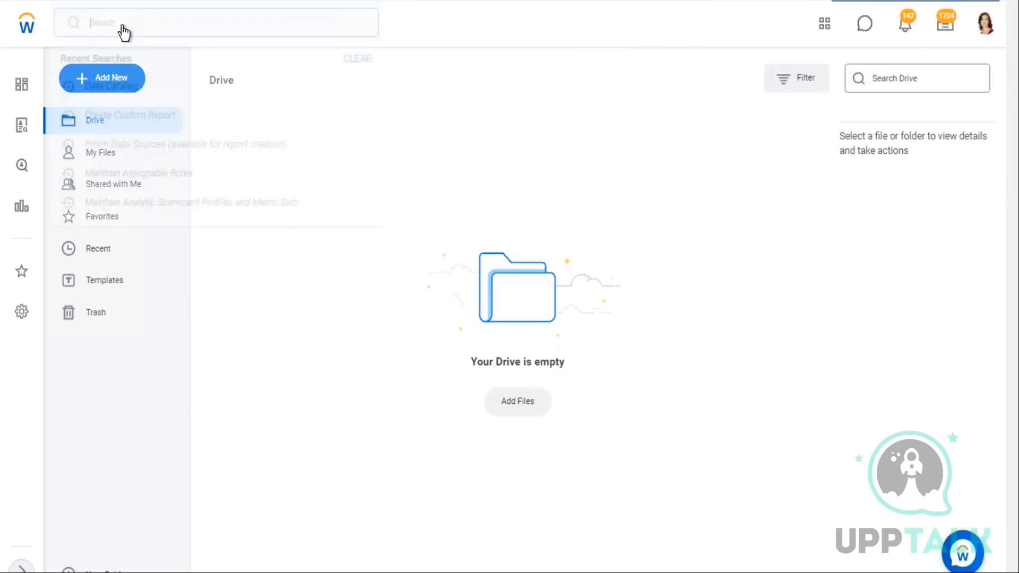
{"action": "type", "text": "stop"}
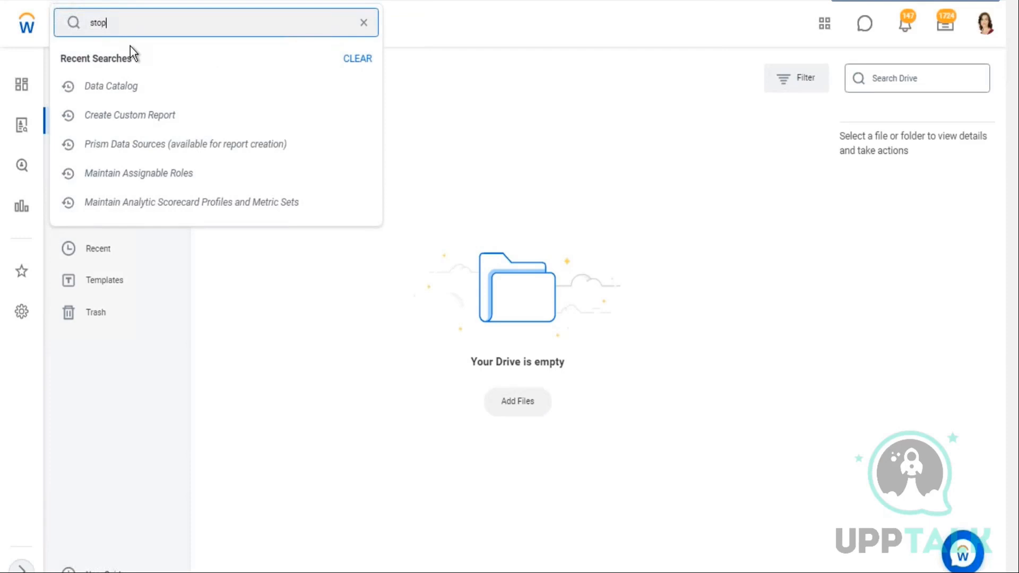
{"action": "type", "text": " proxt"}
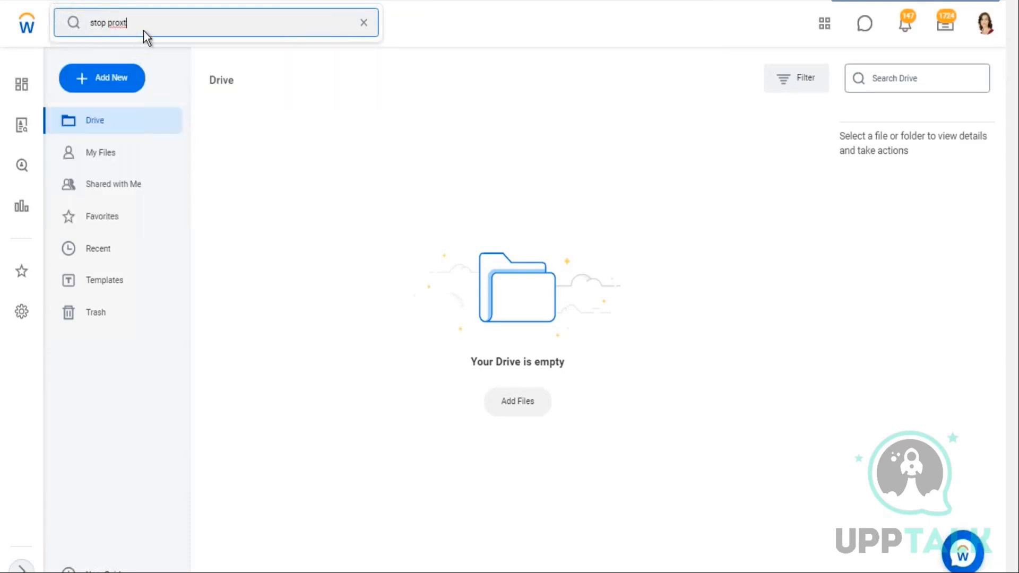
{"action": "key", "text": "BackSpace"}
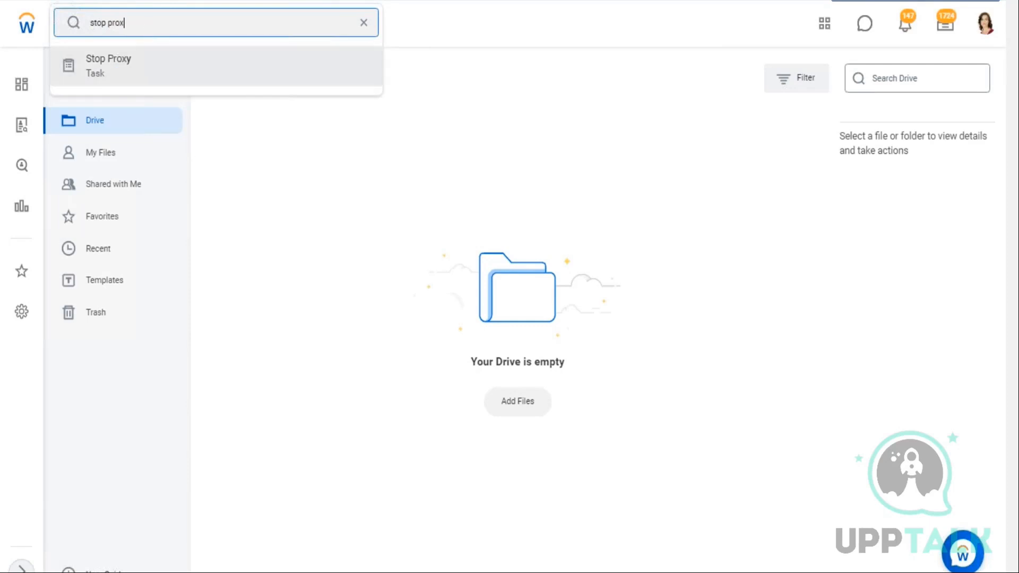
{"action": "left_click", "coordinate": [124, 66]}
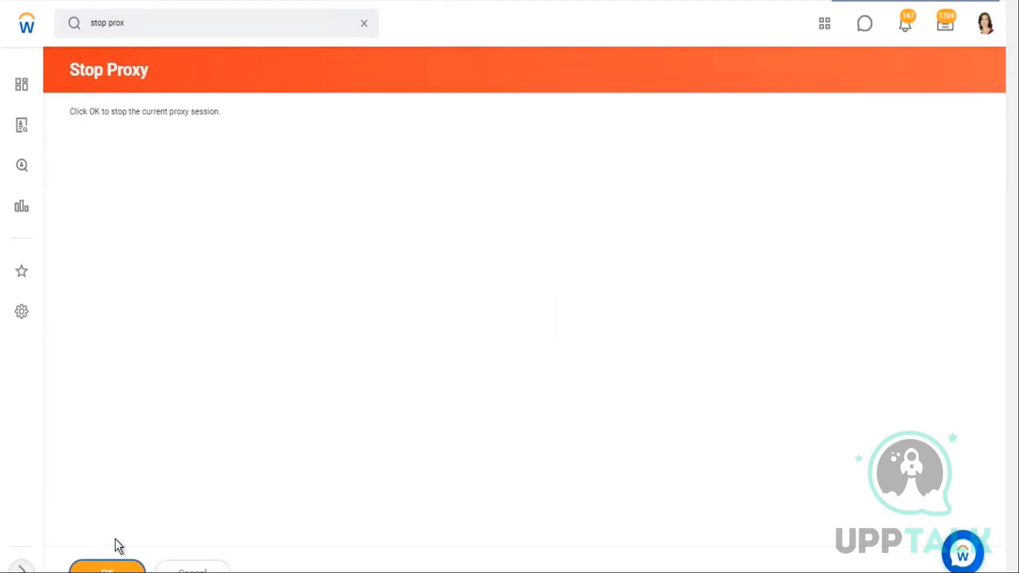
{"action": "left_click", "coordinate": [125, 567]}
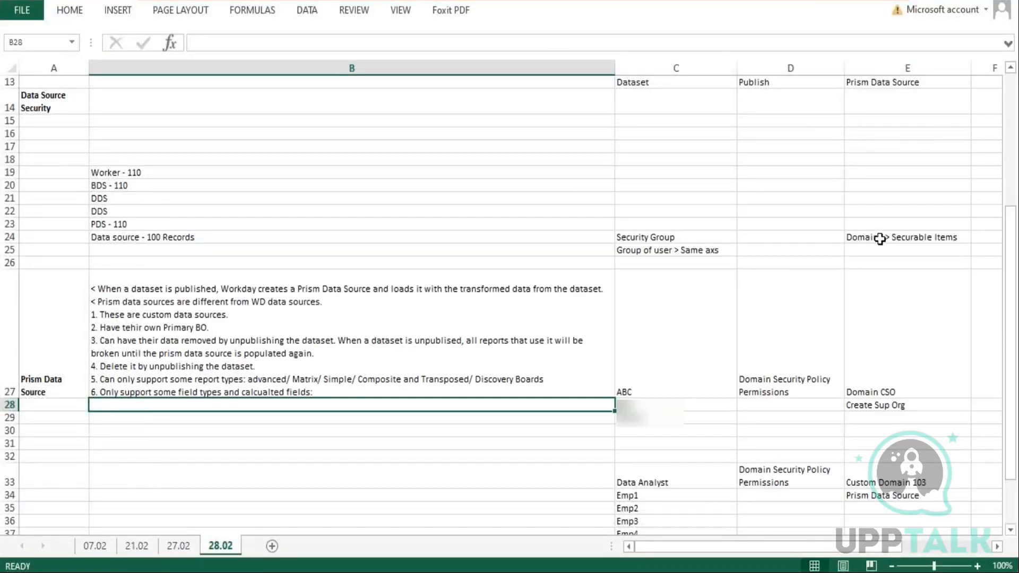
Search for 'all domain' and open the All Domains report
{"action": "double_click", "coordinate": [880, 237]}
{"action": "double_click", "coordinate": [865, 237]}
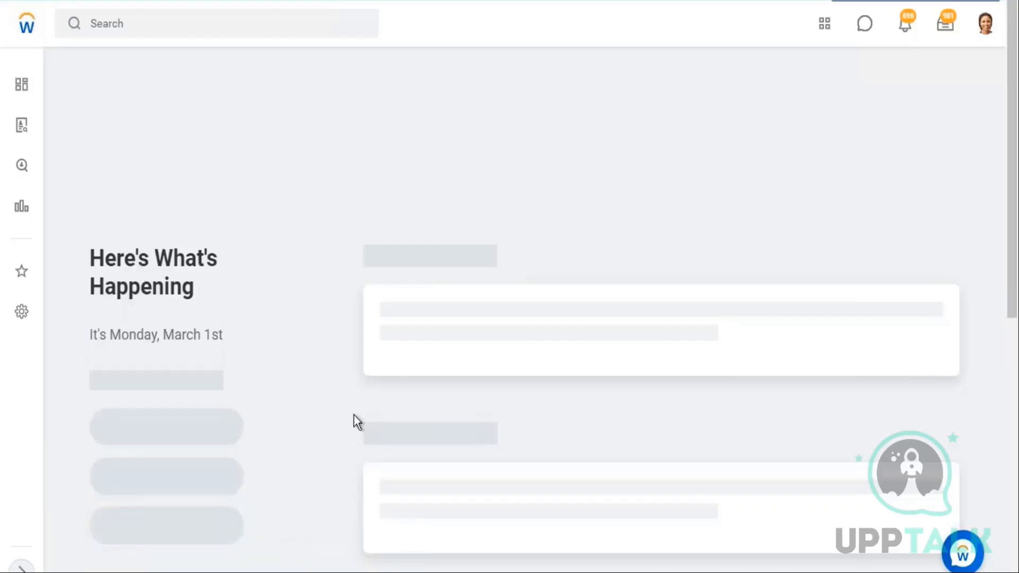
{"action": "left_click", "coordinate": [151, 22]}
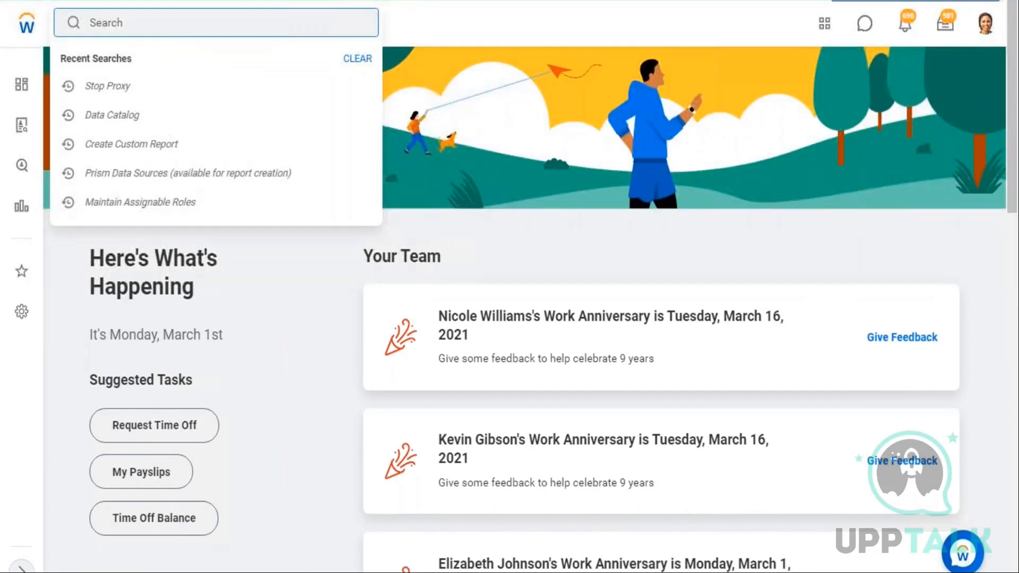
{"action": "type", "text": "all"}
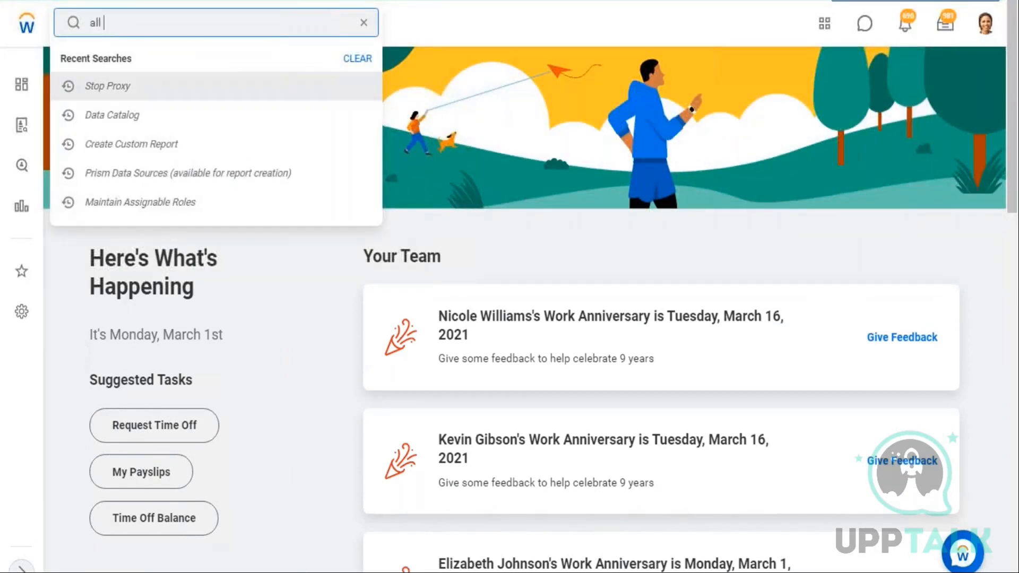
{"action": "type", "text": " dmo"}
{"action": "key", "text": "BackSpace"}
{"action": "key", "text": "BackSpace"}
{"action": "type", "text": "omai"}
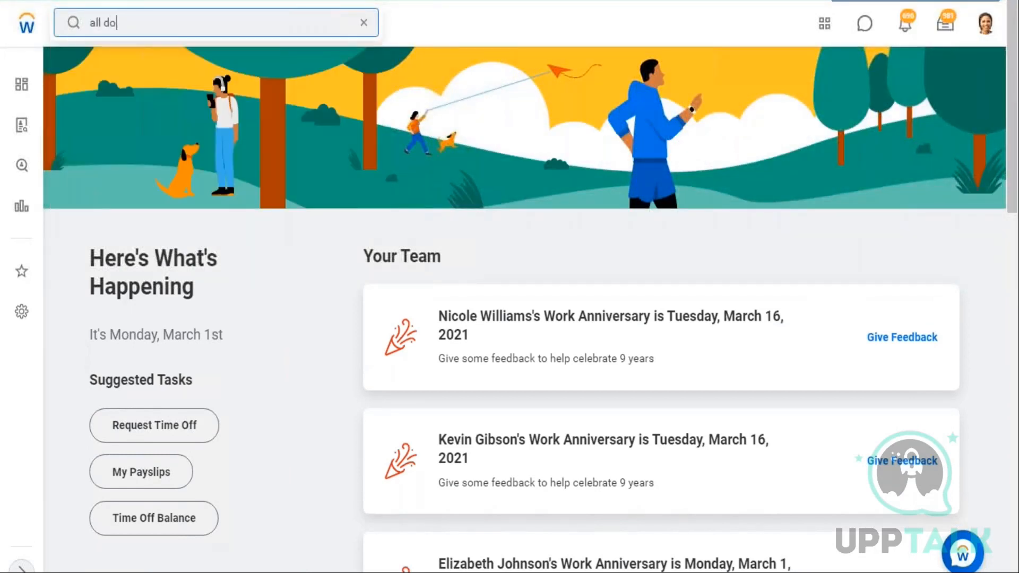
{"action": "type", "text": "n"}
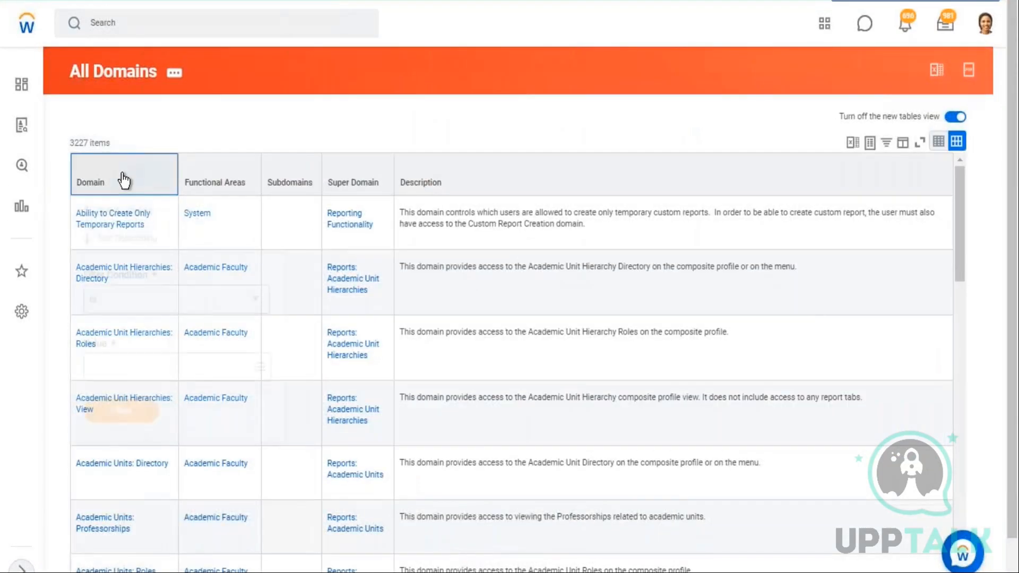
Filter the Domain column to Drive, Drive Administrator, Reports: Drive Admin, Reports: Drive User and View Drive File and Media
{"action": "left_click", "coordinate": [124, 181]}
{"action": "left_click", "coordinate": [116, 367]}
{"action": "type", "text": "d"}
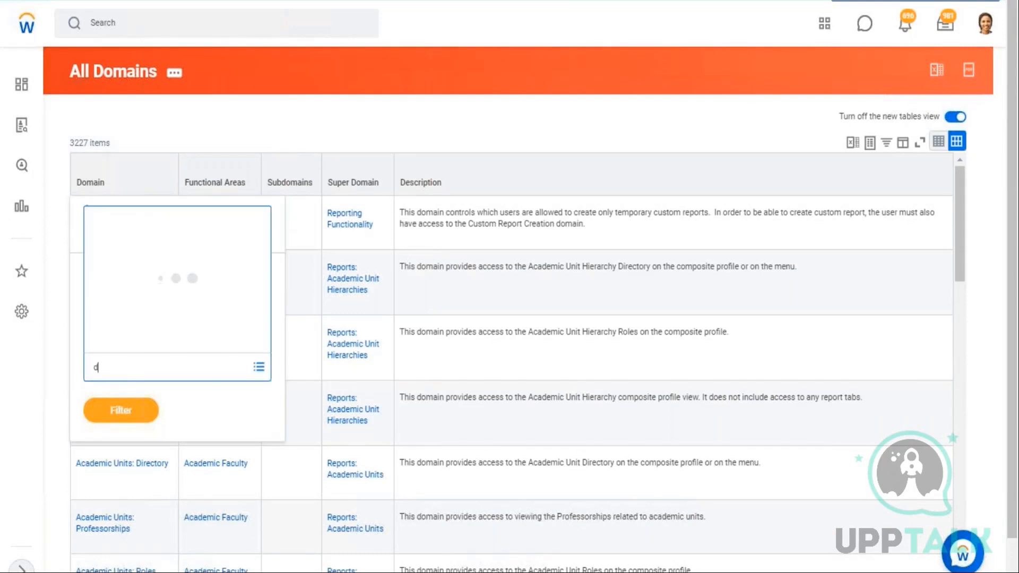
{"action": "type", "text": "rive"}
{"action": "key", "text": "Return"}
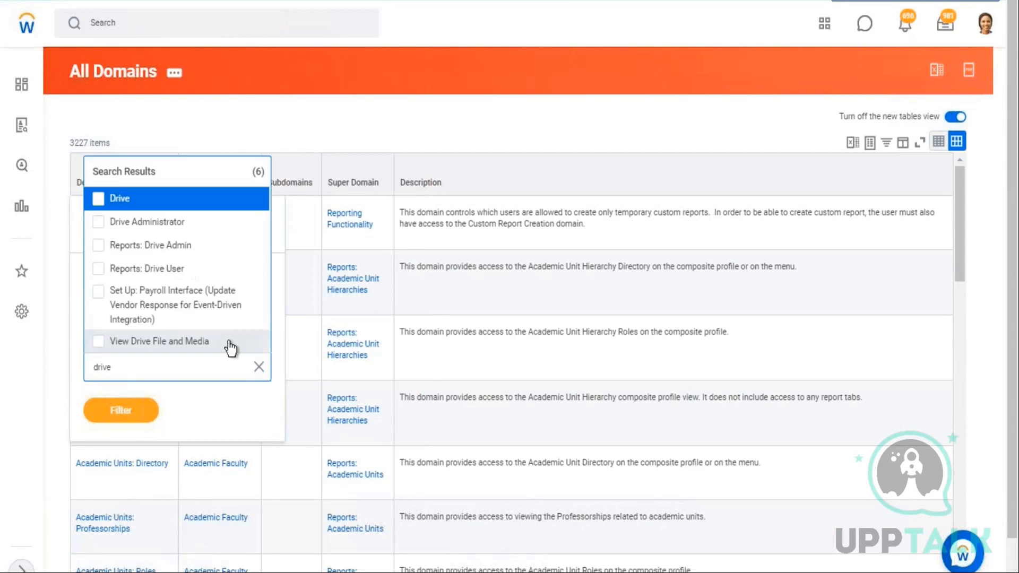
{"action": "left_click", "coordinate": [109, 209]}
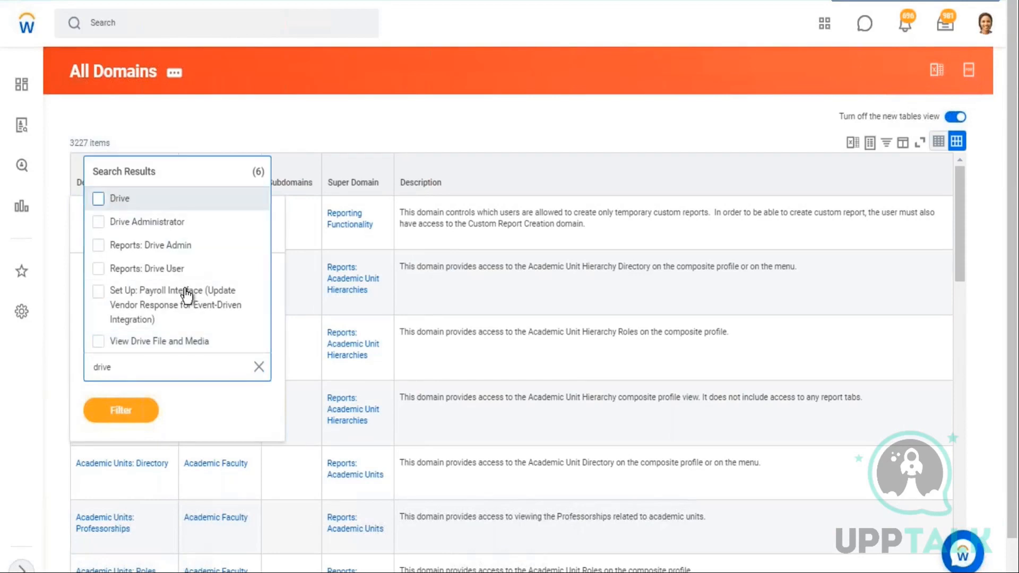
{"action": "left_click", "coordinate": [99, 225]}
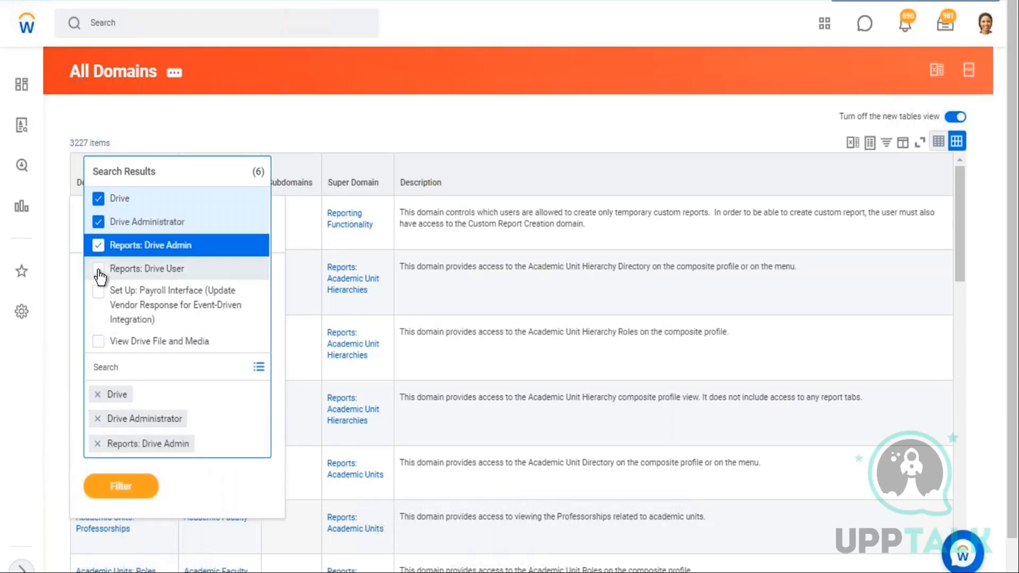
{"action": "left_click", "coordinate": [98, 268]}
{"action": "left_click", "coordinate": [98, 341]}
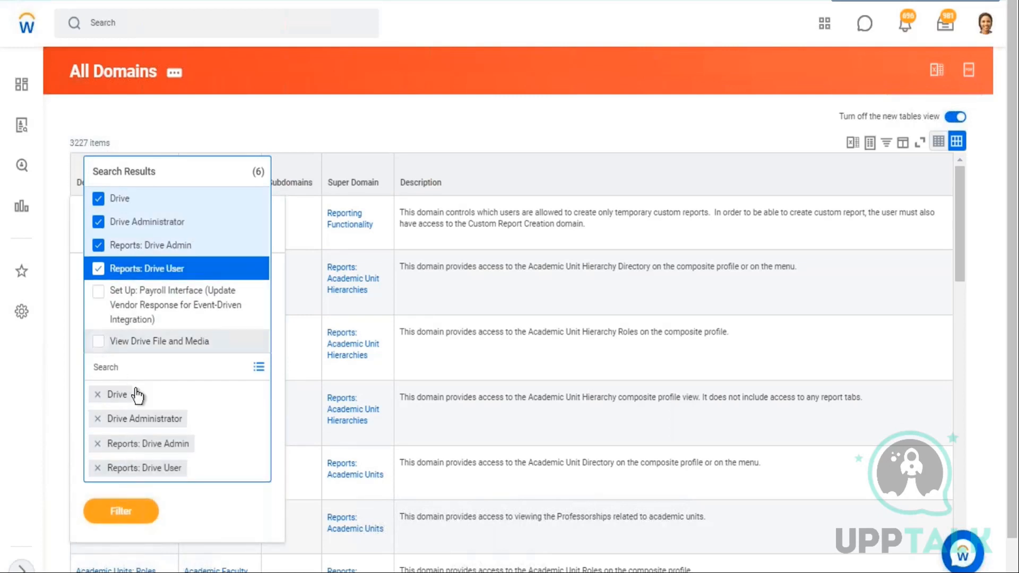
{"action": "left_click", "coordinate": [113, 528]}
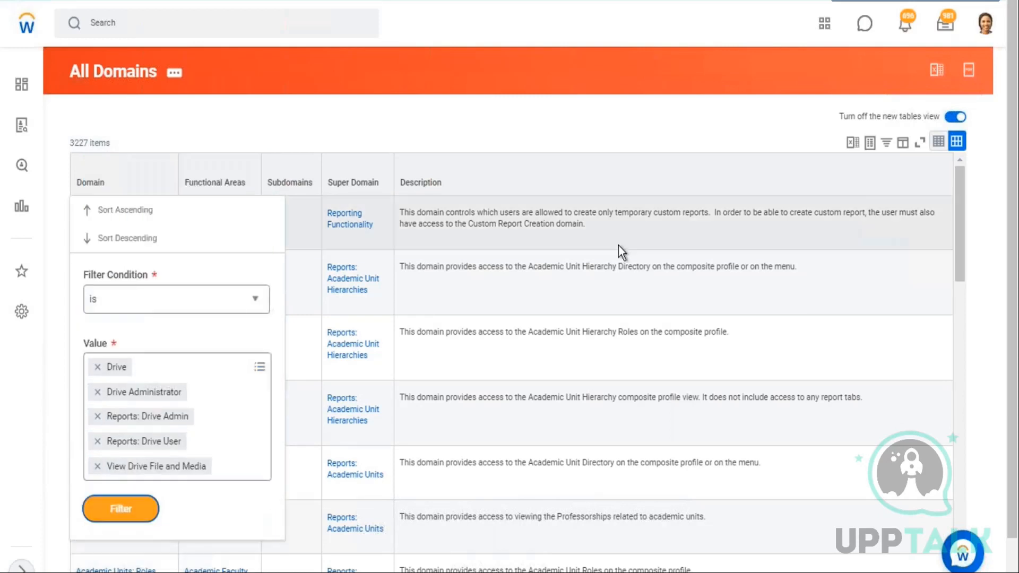
{"action": "left_click", "coordinate": [144, 512]}
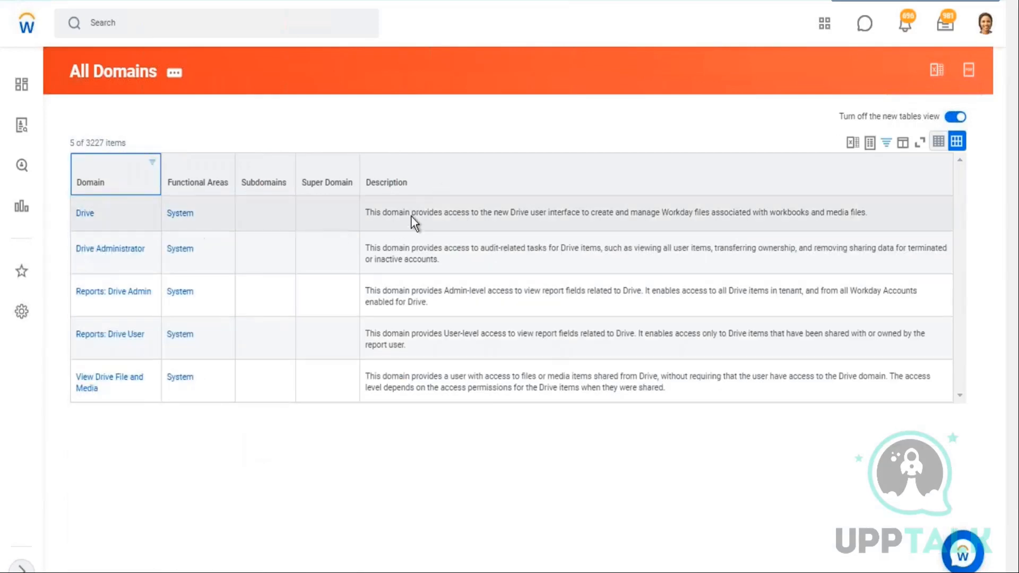
Open the Drive domain and review its description and count of secured items
{"action": "left_click_drag", "start_coordinate": [407, 215], "coordinate": [555, 214]}
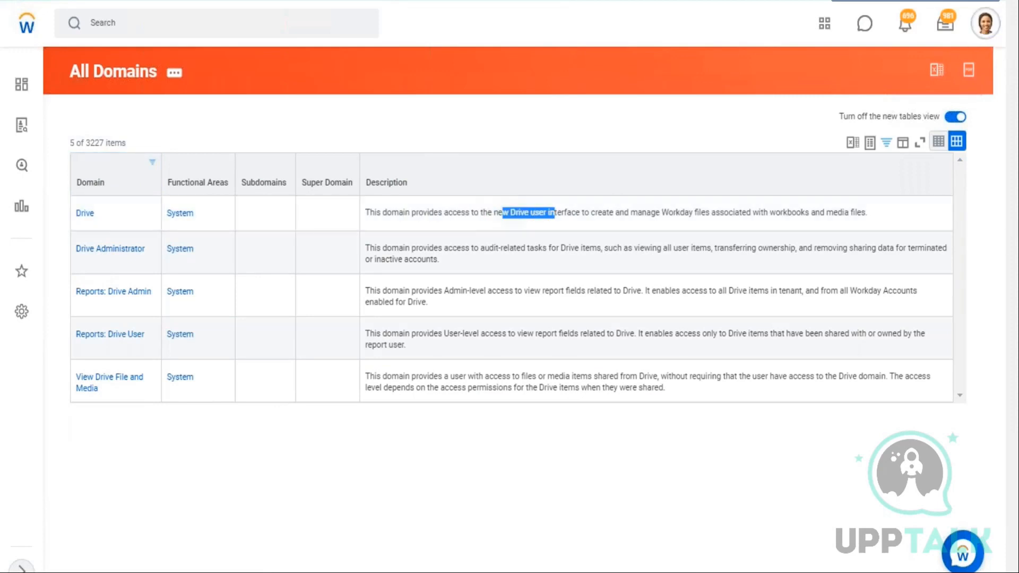
{"action": "left_click", "coordinate": [985, 23]}
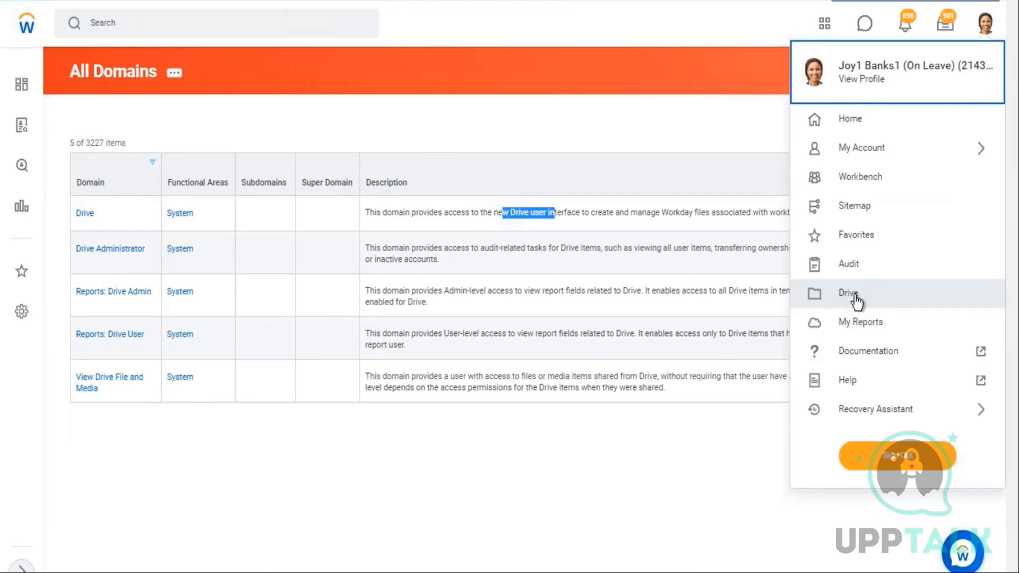
{"action": "left_click", "coordinate": [635, 130]}
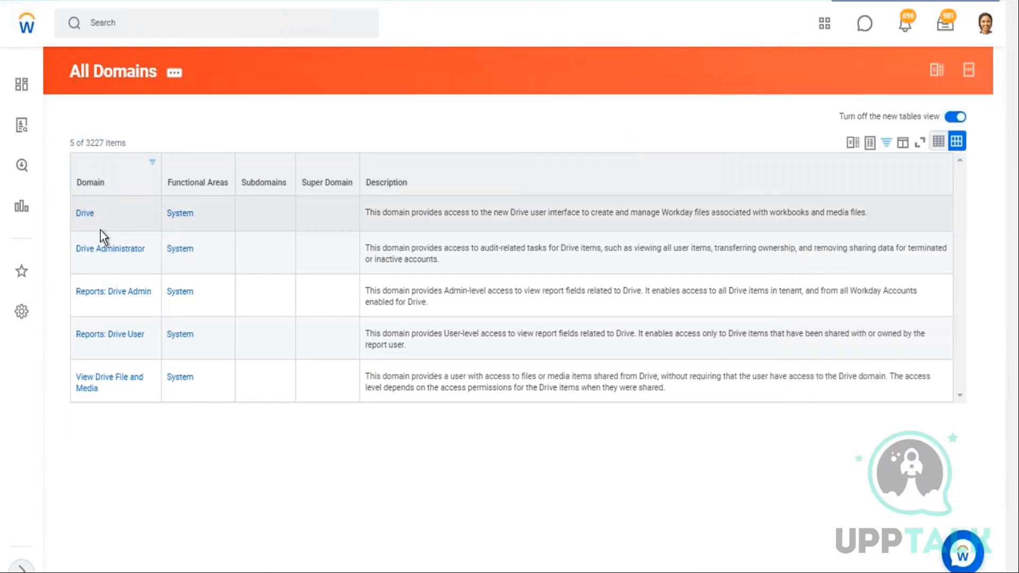
{"action": "double_click", "coordinate": [82, 213]}
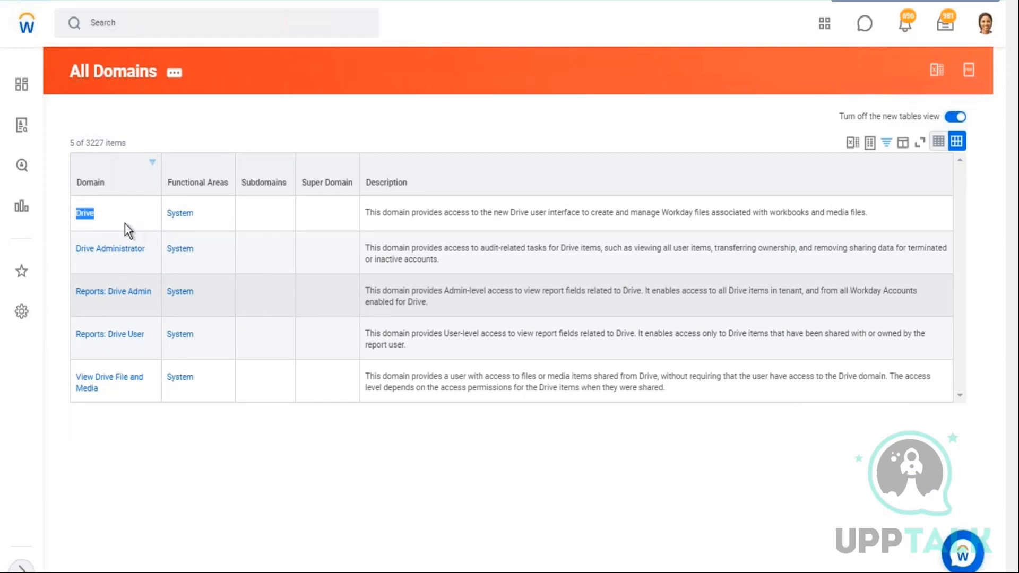
{"action": "left_click", "coordinate": [85, 214]}
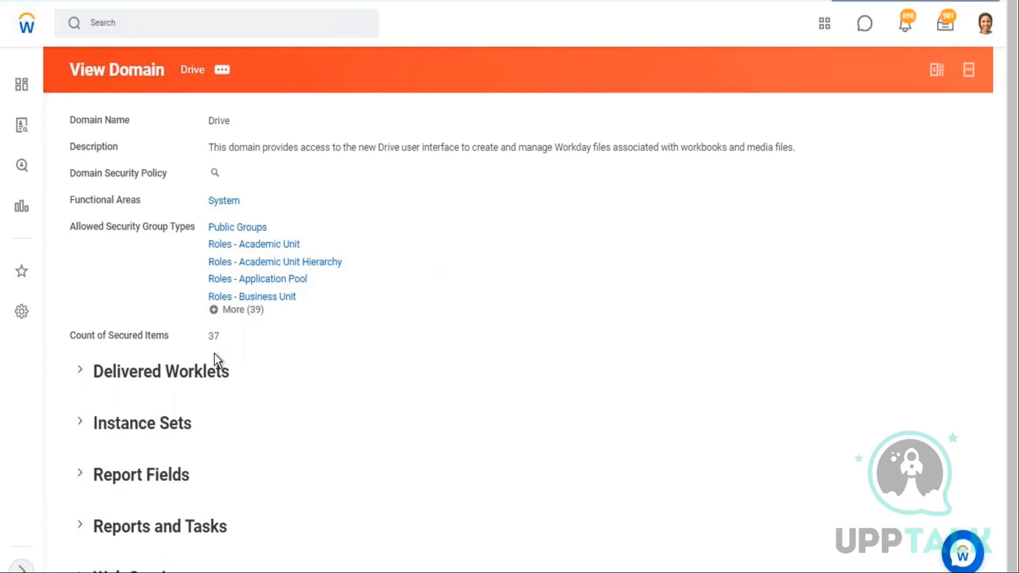
{"action": "left_click_drag", "start_coordinate": [107, 338], "coordinate": [228, 347]}
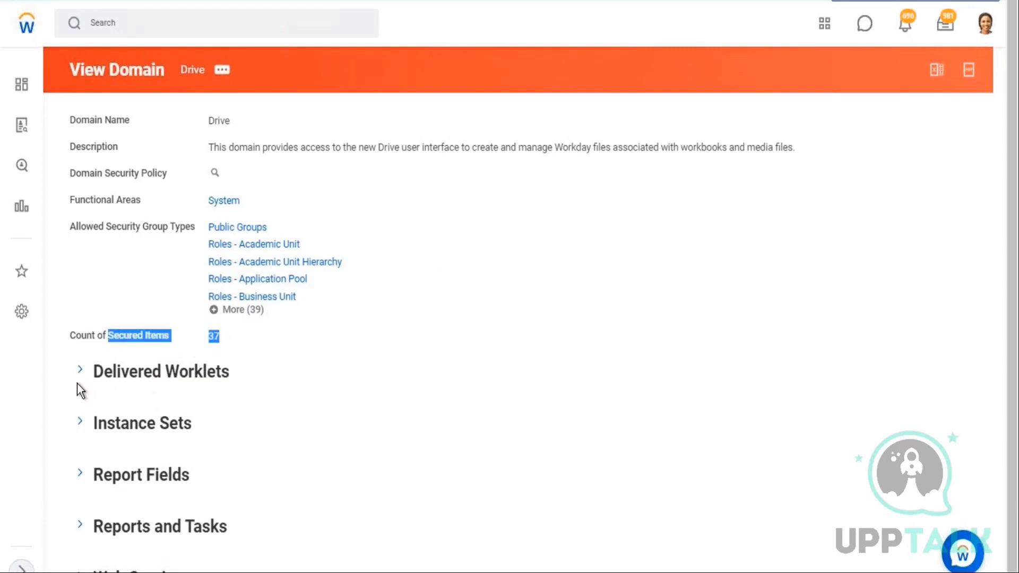
Switch to the Excel notes on sheet 28.02 and review the domain entries in column E
{"action": "left_click", "coordinate": [956, 2]}
{"action": "scroll", "coordinate": [907, 266], "scroll_direction": "up", "scroll_amount": 1}
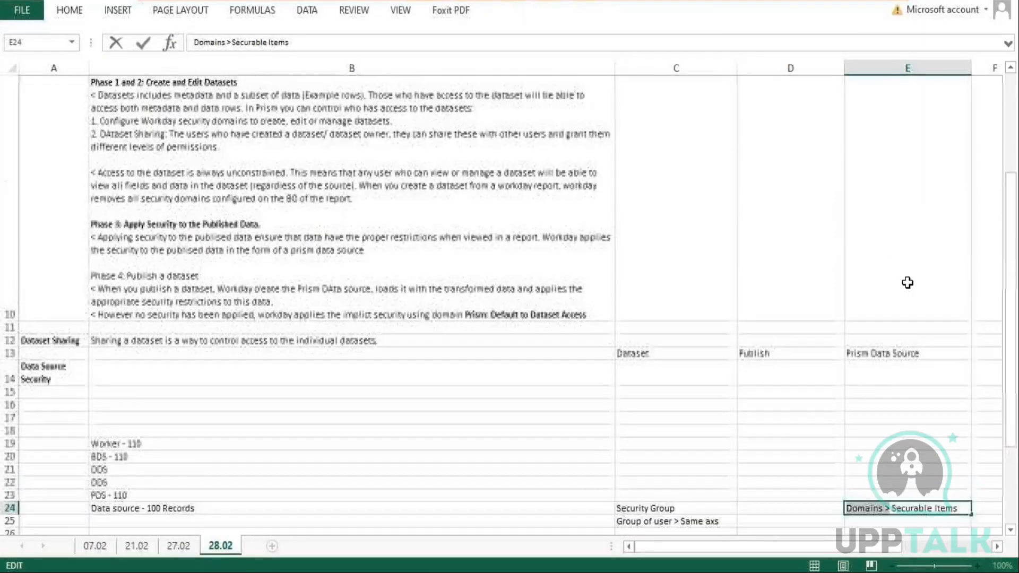
{"action": "scroll", "coordinate": [908, 282], "scroll_direction": "down", "scroll_amount": 3}
{"action": "left_click", "coordinate": [892, 386]}
{"action": "left_click", "coordinate": [888, 406]}
{"action": "left_click", "coordinate": [885, 318]}
{"action": "double_click", "coordinate": [890, 315]}
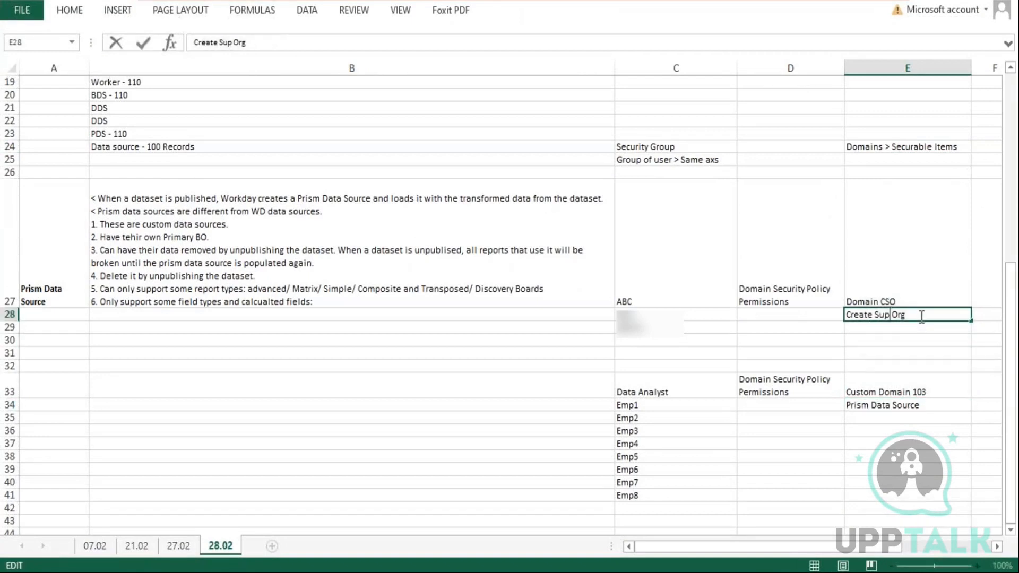
{"action": "left_click_drag", "start_coordinate": [923, 316], "coordinate": [833, 316]}
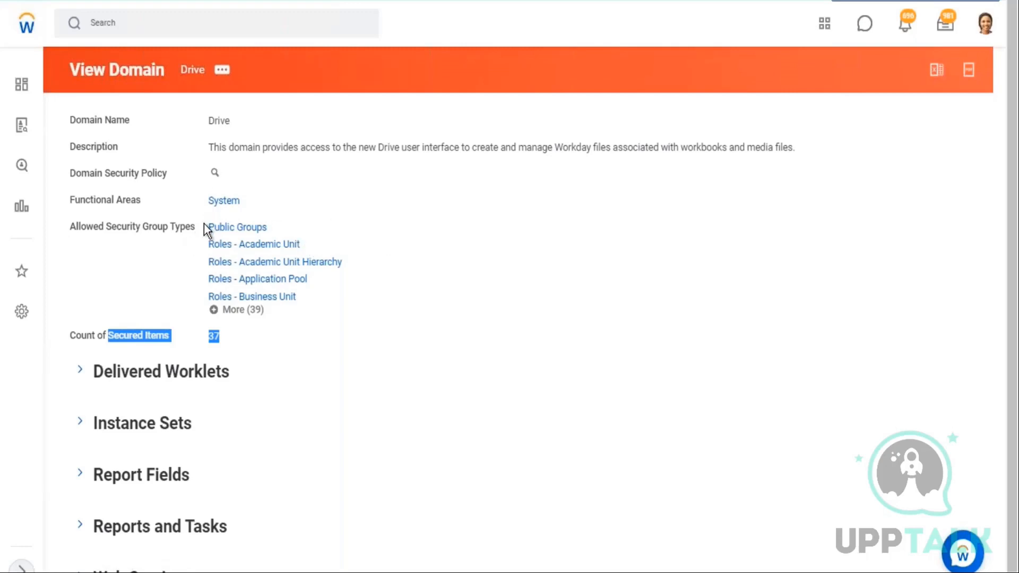
Open the Drive domain security policy and expand the full list of report/task permission security groups
{"action": "left_click", "coordinate": [215, 173]}
{"action": "scroll", "coordinate": [106, 534], "scroll_direction": "down", "scroll_amount": 5}
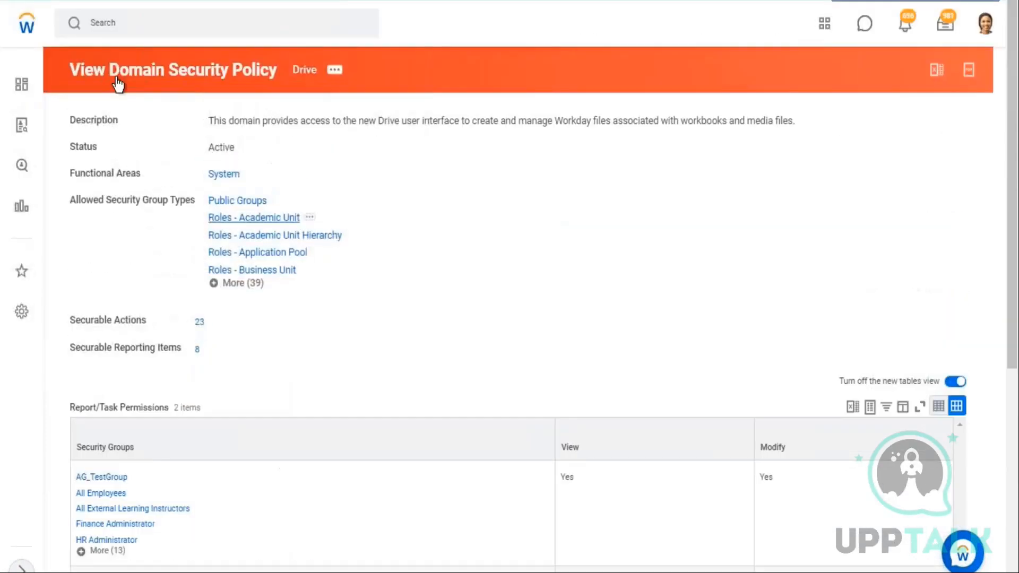
{"action": "scroll", "coordinate": [203, 220], "scroll_direction": "up", "scroll_amount": 5}
{"action": "left_click_drag", "start_coordinate": [107, 70], "coordinate": [277, 70]}
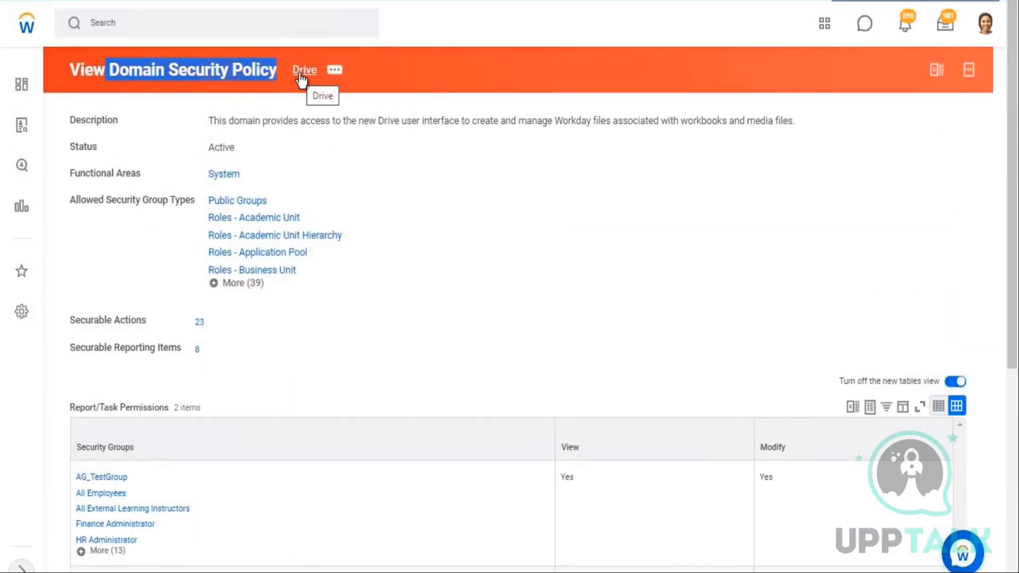
{"action": "left_click_drag", "start_coordinate": [66, 320], "coordinate": [212, 364]}
{"action": "left_click", "coordinate": [530, 297]}
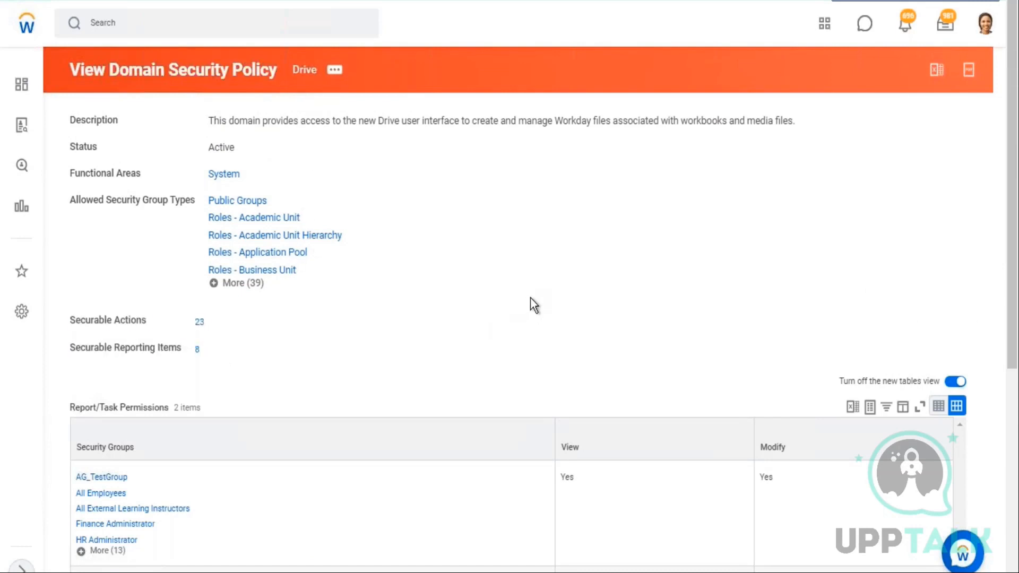
{"action": "scroll", "coordinate": [527, 298], "scroll_direction": "down", "scroll_amount": 5}
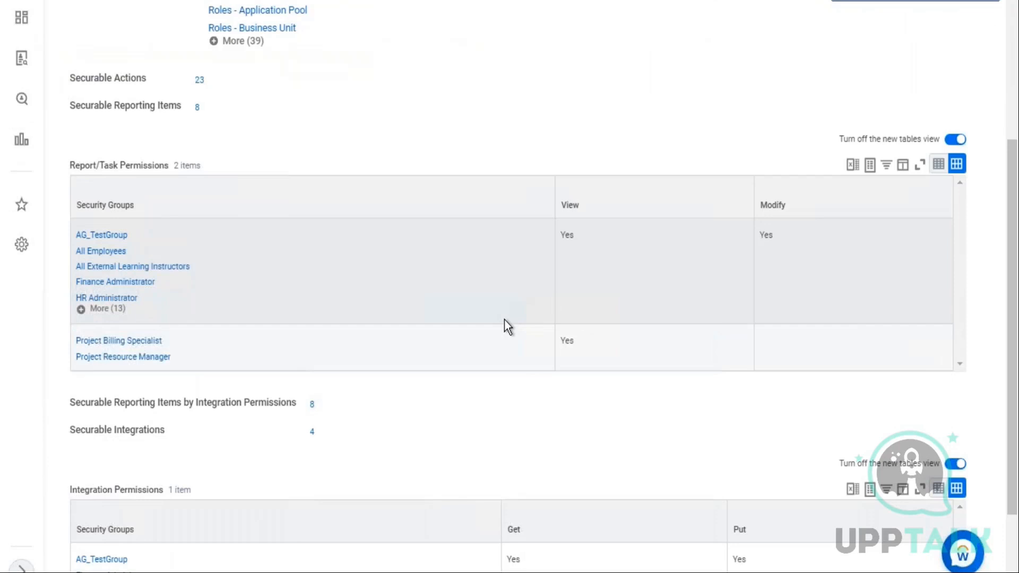
{"action": "scroll", "coordinate": [505, 326], "scroll_direction": "up", "scroll_amount": 5}
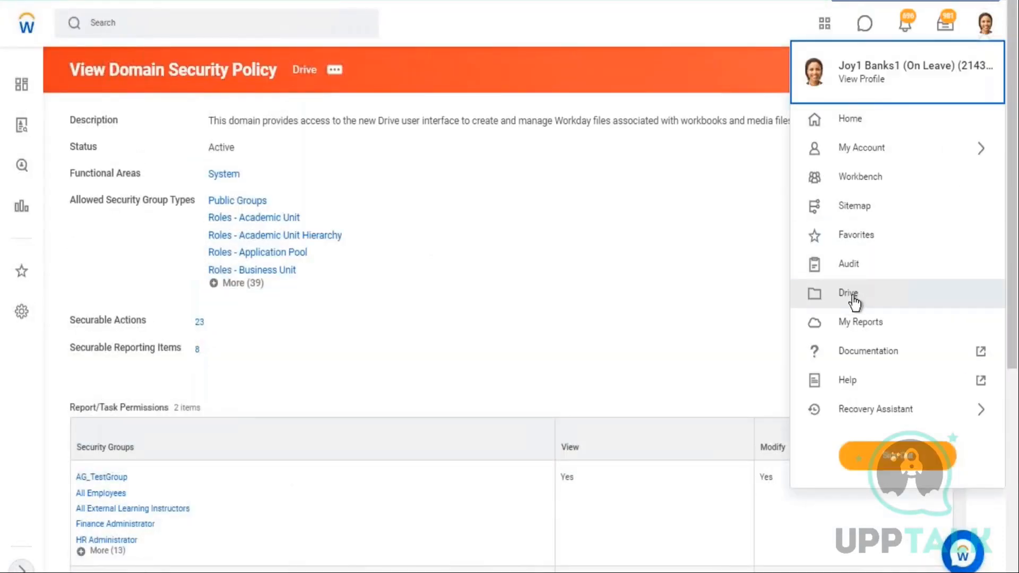
{"action": "left_click", "coordinate": [613, 263]}
{"action": "scroll", "coordinate": [611, 265], "scroll_direction": "down", "scroll_amount": 3}
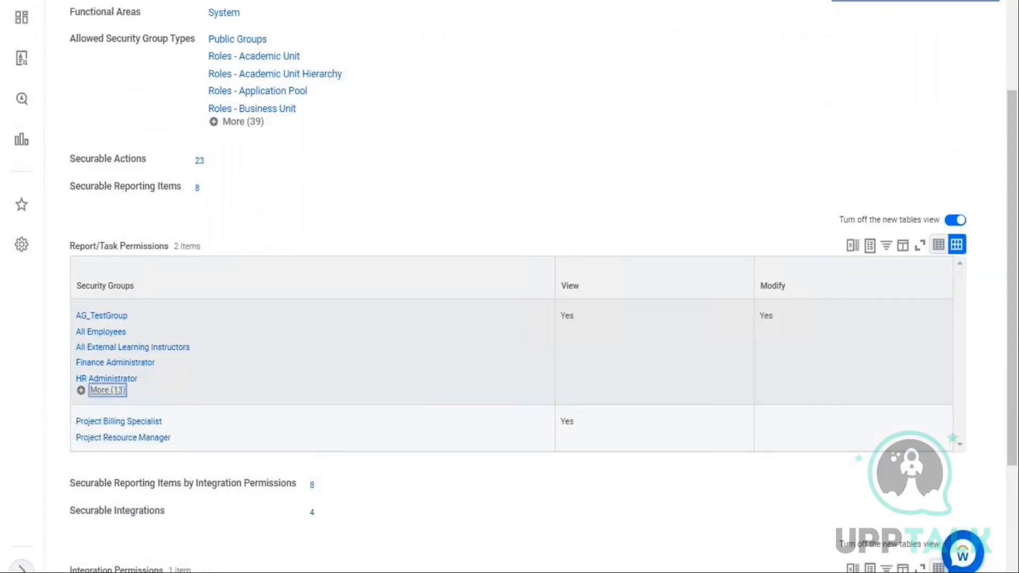
{"action": "left_click", "coordinate": [108, 390]}
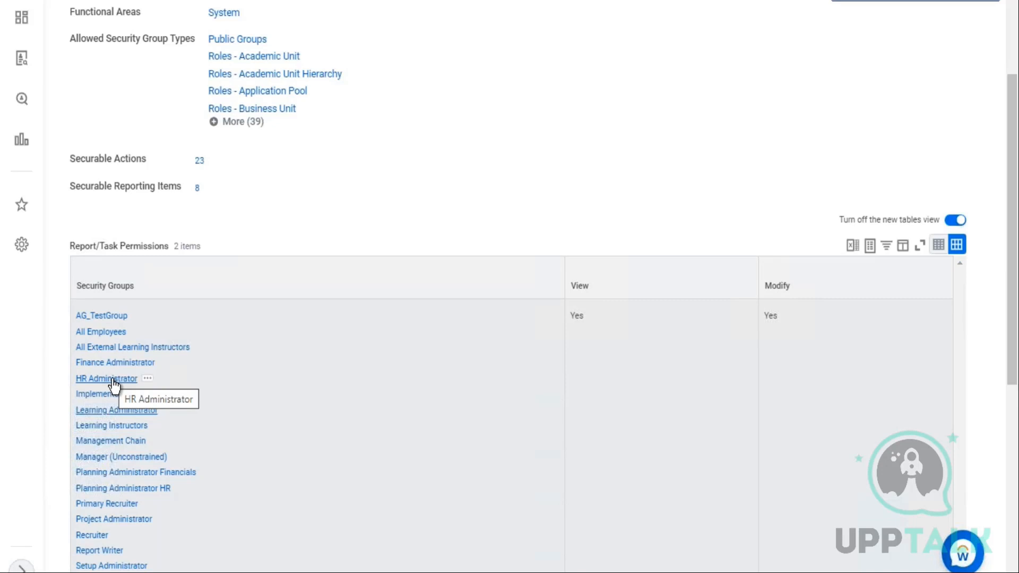
{"action": "scroll", "coordinate": [193, 260], "scroll_direction": "up", "scroll_amount": 3}
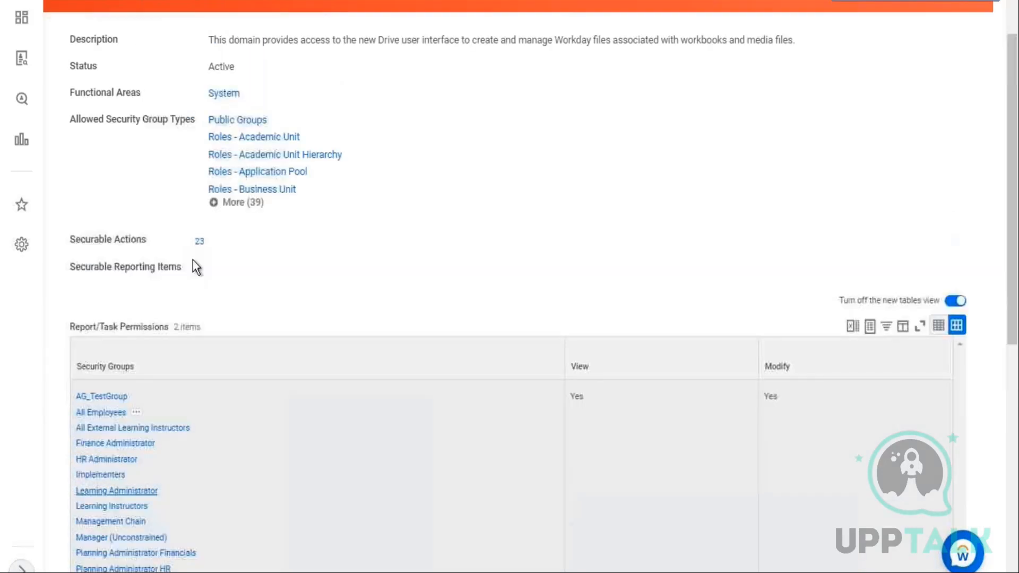
Create a new Discovery Board in Drive named Wb - Feb.07
{"action": "left_click", "coordinate": [996, 24]}
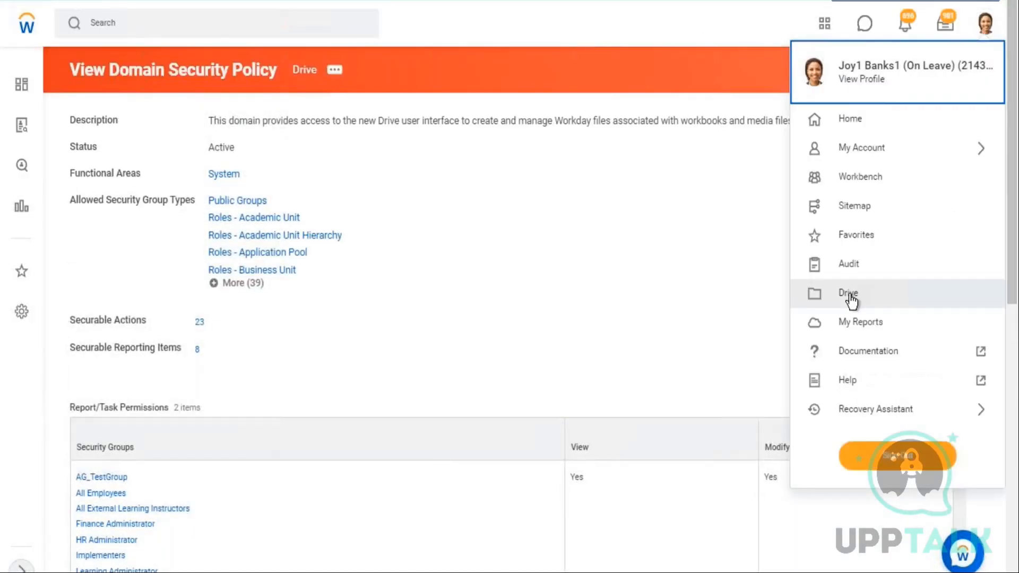
{"action": "left_click", "coordinate": [843, 296]}
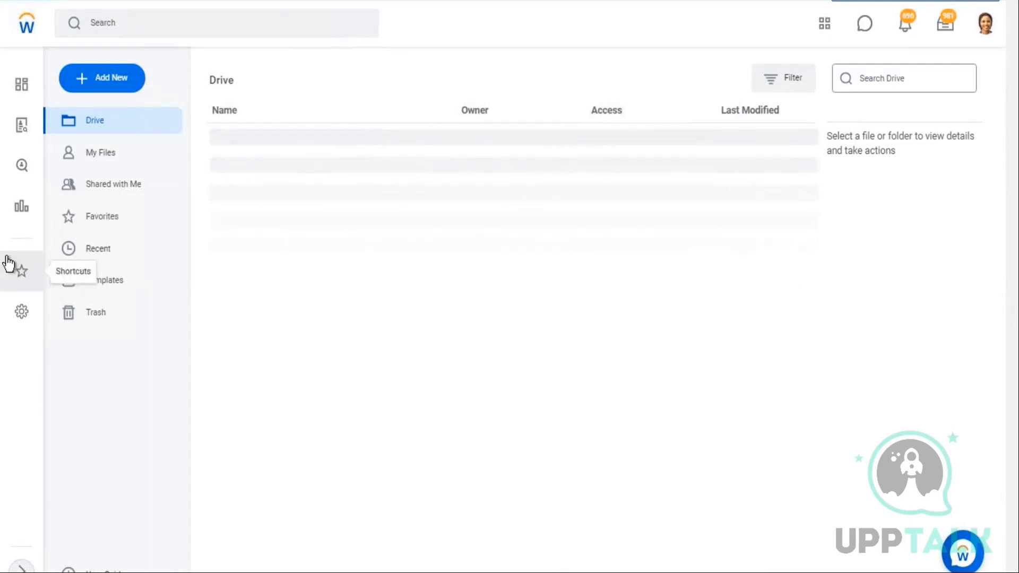
{"action": "left_click", "coordinate": [103, 83]}
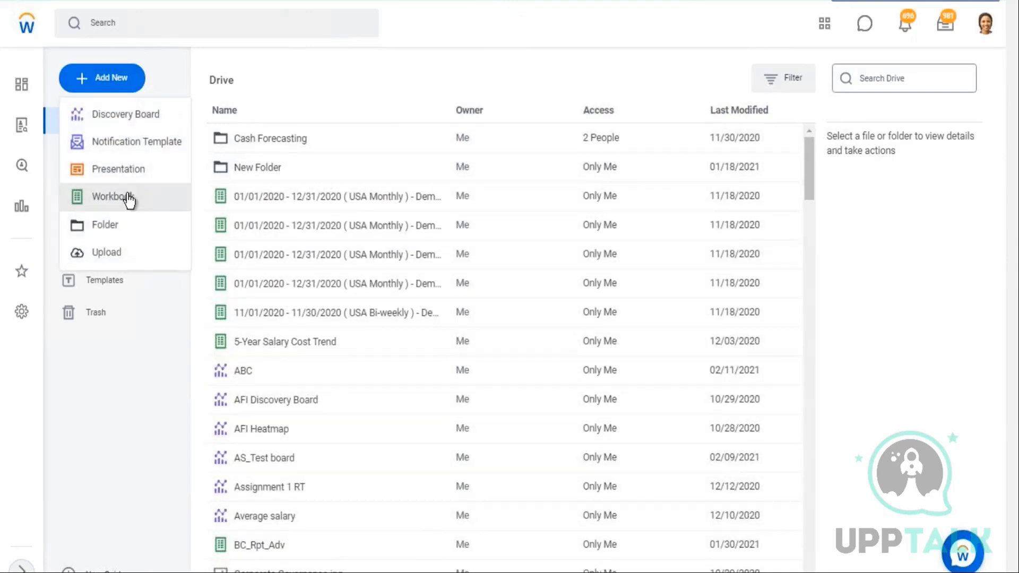
{"action": "left_click", "coordinate": [128, 121]}
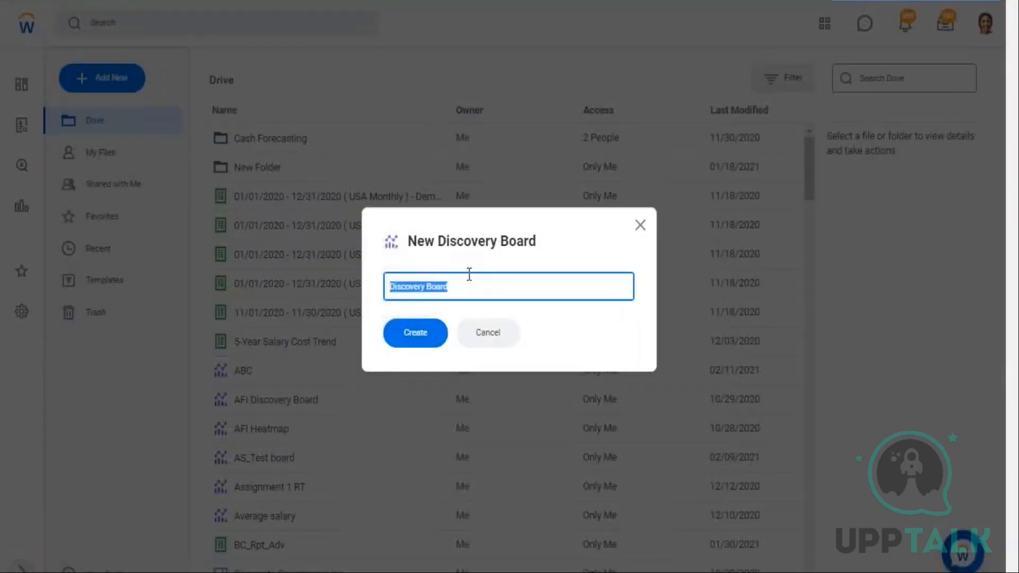
{"action": "type", "text": "Wb "}
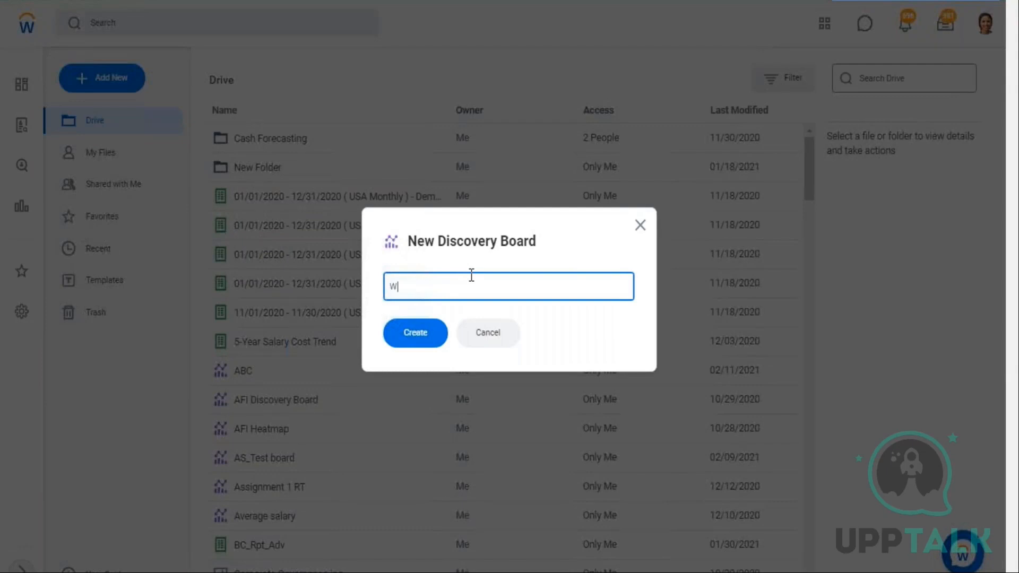
{"action": "type", "text": "- Feb.07"}
{"action": "left_click", "coordinate": [415, 333]}
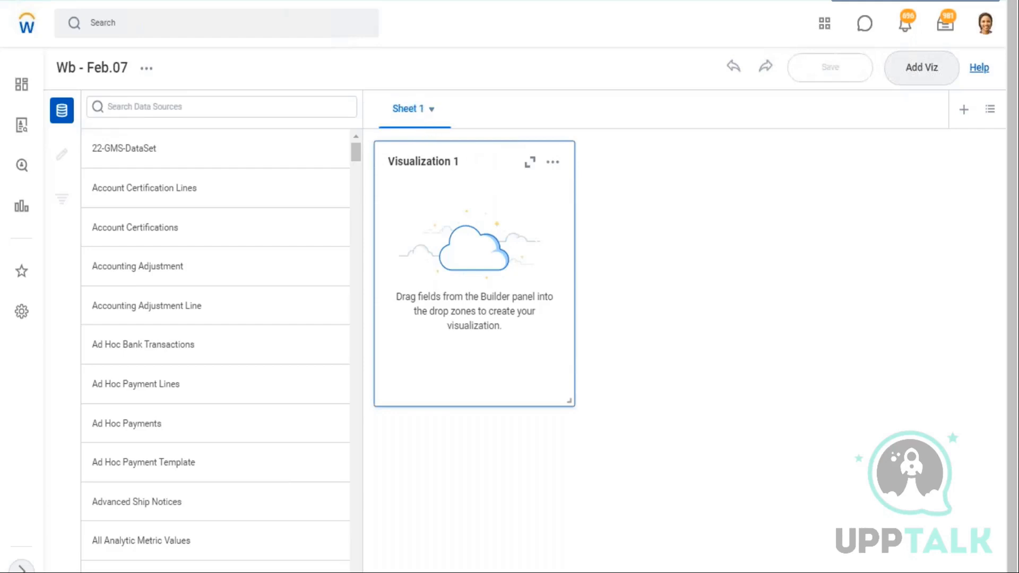
Rename the first sheet to Emp Metrics
{"action": "left_click", "coordinate": [433, 116]}
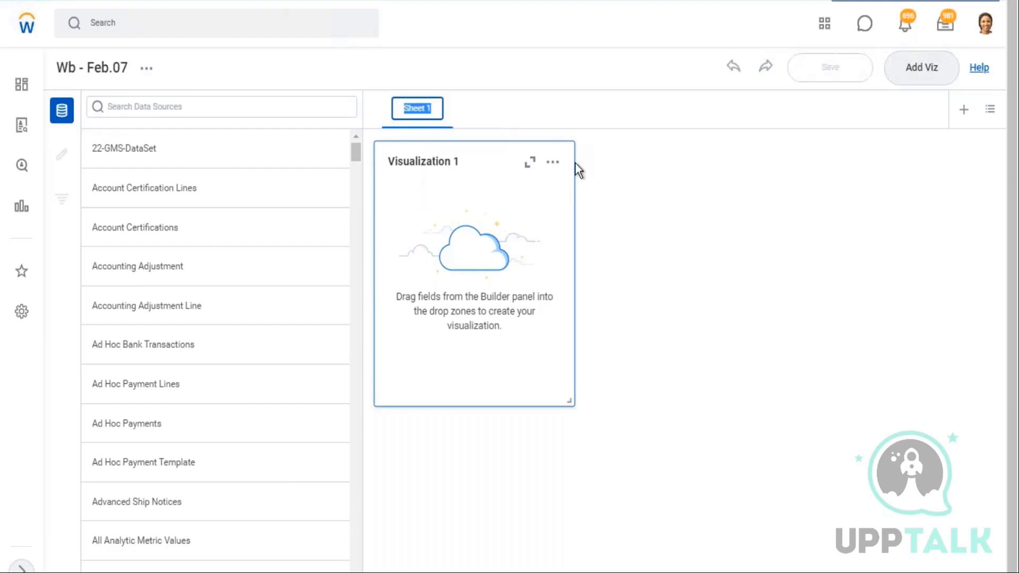
{"action": "type", "text": "Emp Me"}
{"action": "type", "text": "trics"}
{"action": "key", "text": "Return"}
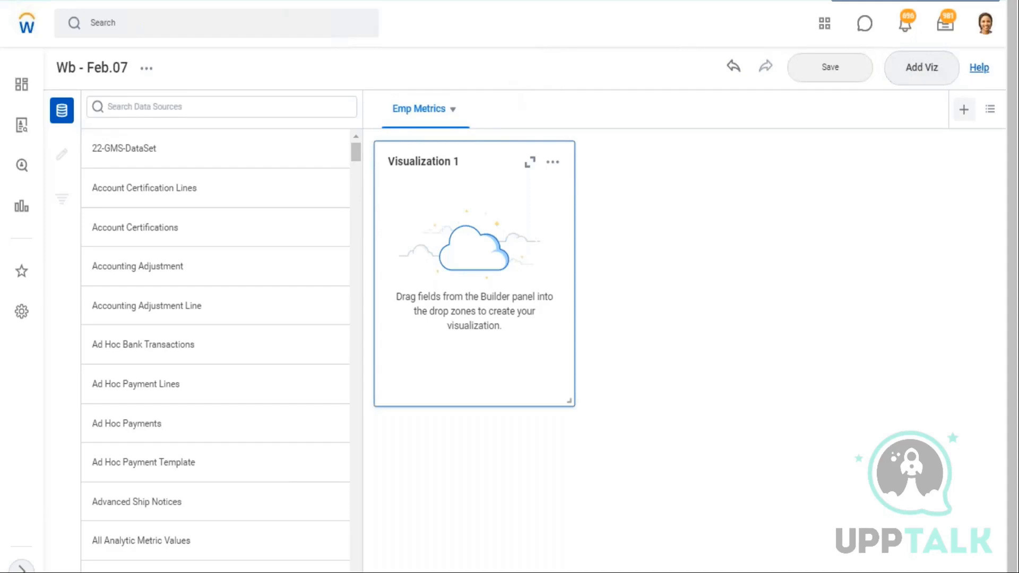
Add a second sheet and rename it Org Metrics
{"action": "left_click", "coordinate": [964, 110]}
{"action": "left_click", "coordinate": [522, 110]}
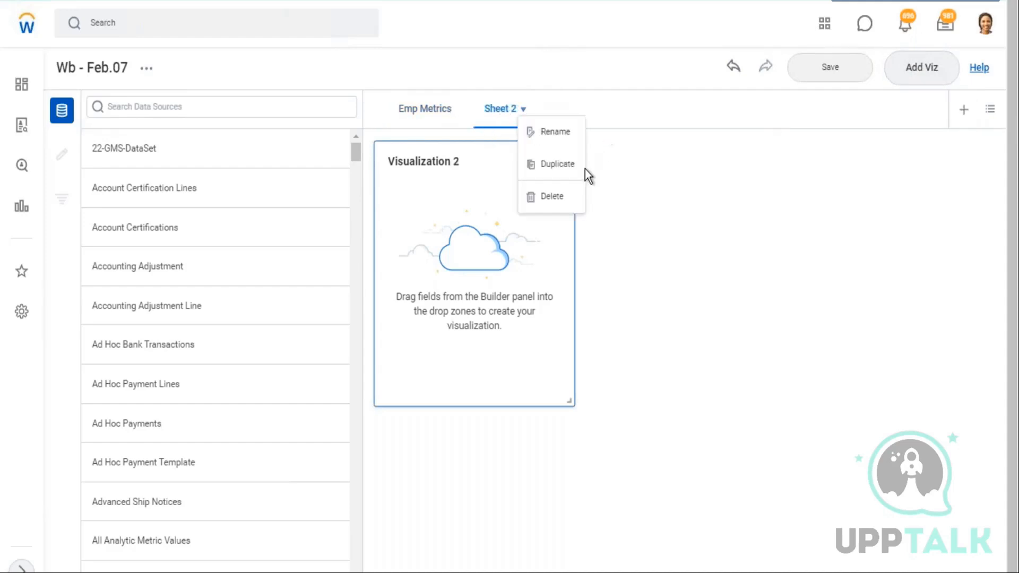
{"action": "left_click", "coordinate": [561, 133]}
{"action": "type", "text": "Org"}
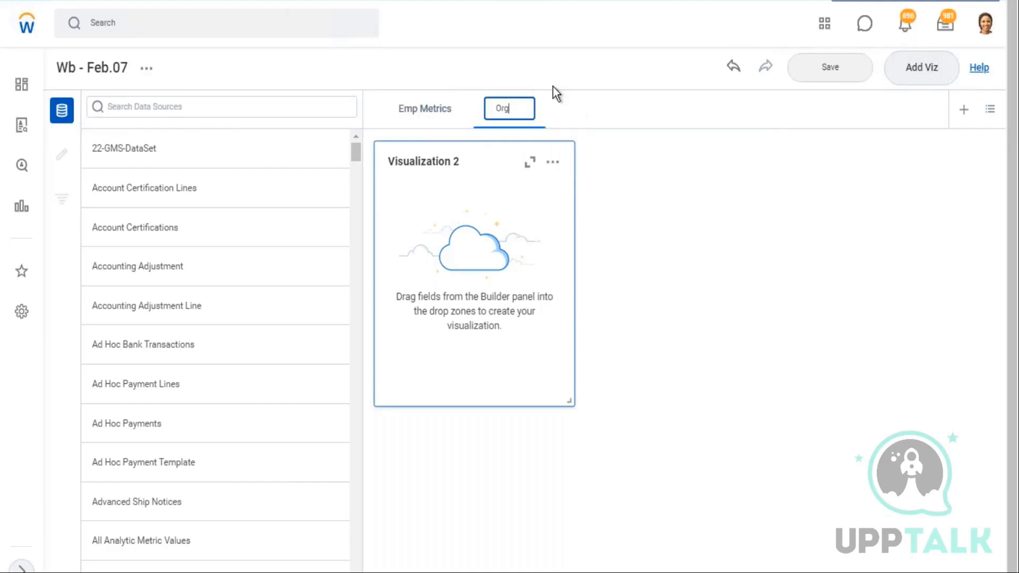
{"action": "type", "text": " Metrics"}
{"action": "key", "text": "Return"}
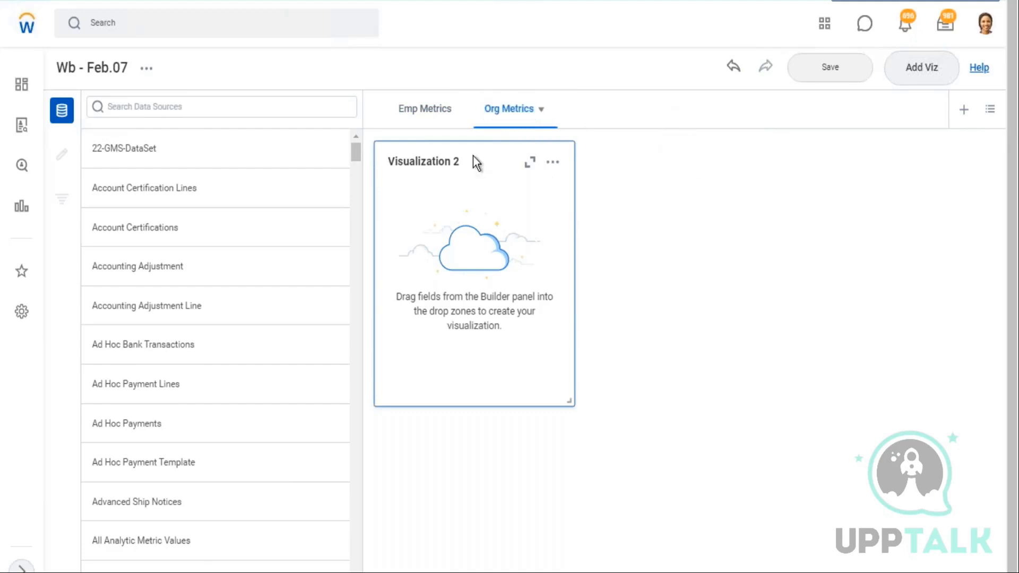
On the Emp Metrics sheet, search the data sources for WB - Feb.07 - DDS01 - 01 - Company Details and view its details
{"action": "left_click", "coordinate": [426, 116]}
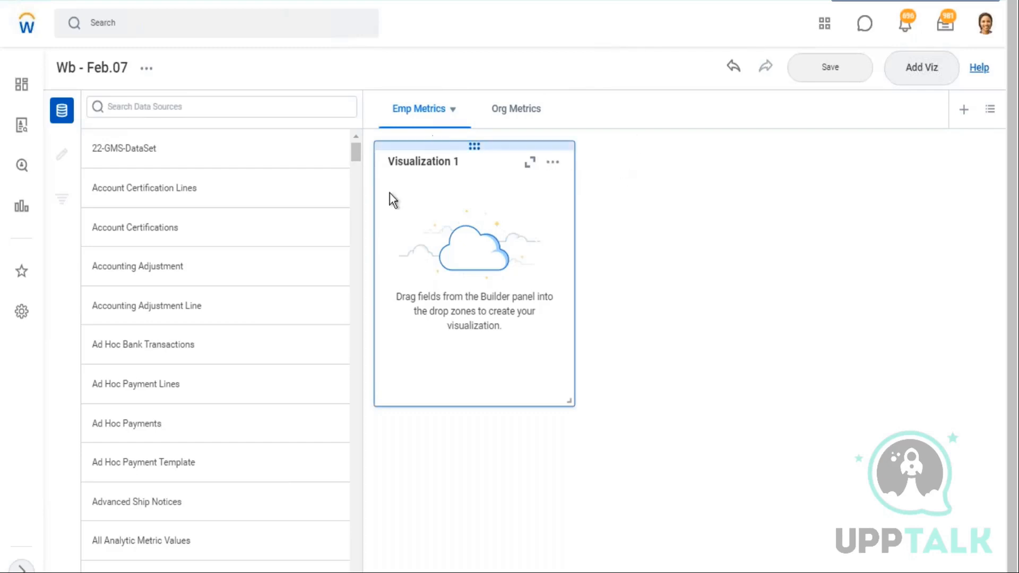
{"action": "left_click", "coordinate": [112, 149]}
{"action": "left_click", "coordinate": [108, 106]}
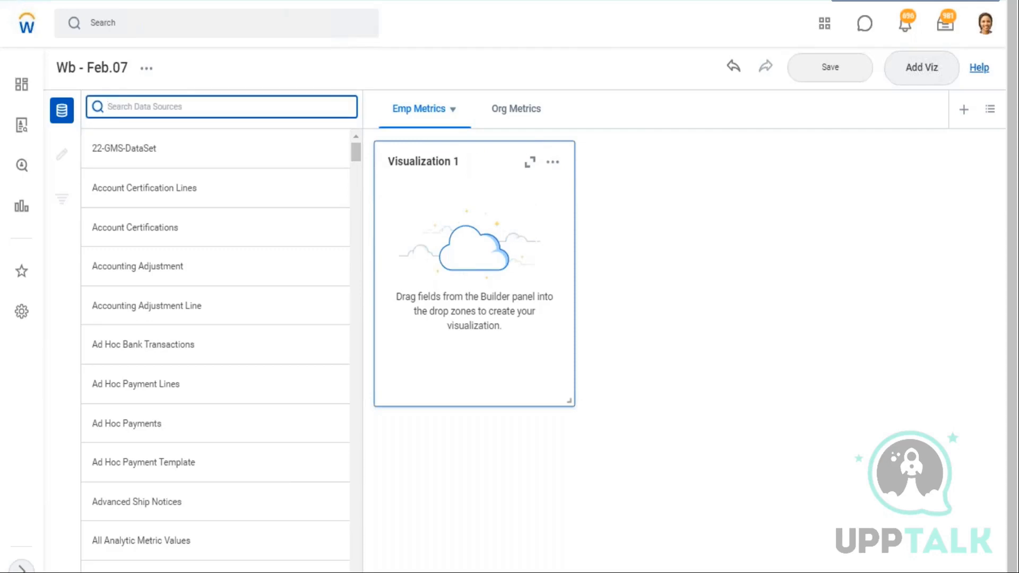
{"action": "type", "text": "WB - Feb.07 - DDS01 - 01 - Company Details"}
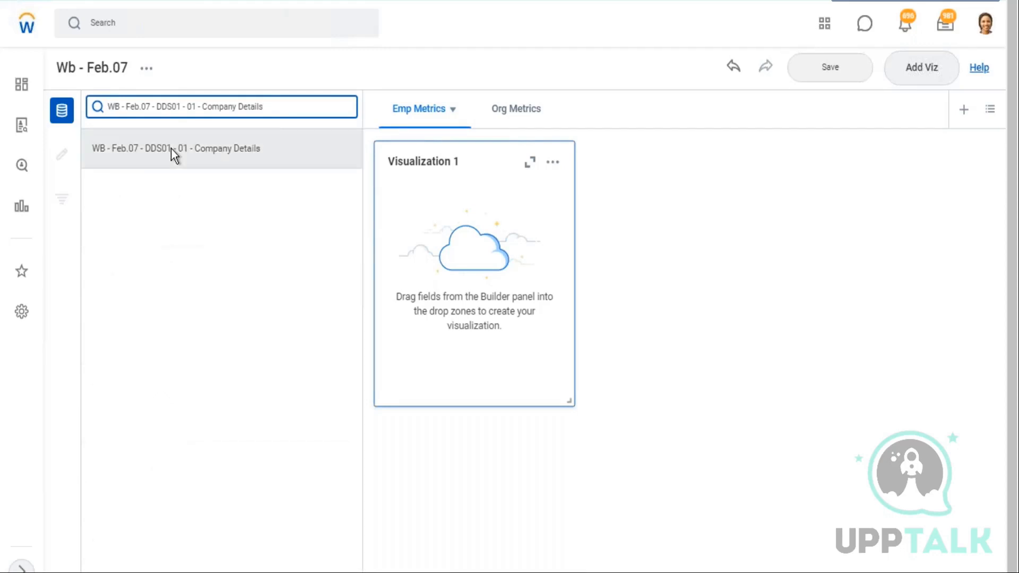
{"action": "mouse_move", "coordinate": [171, 148]}
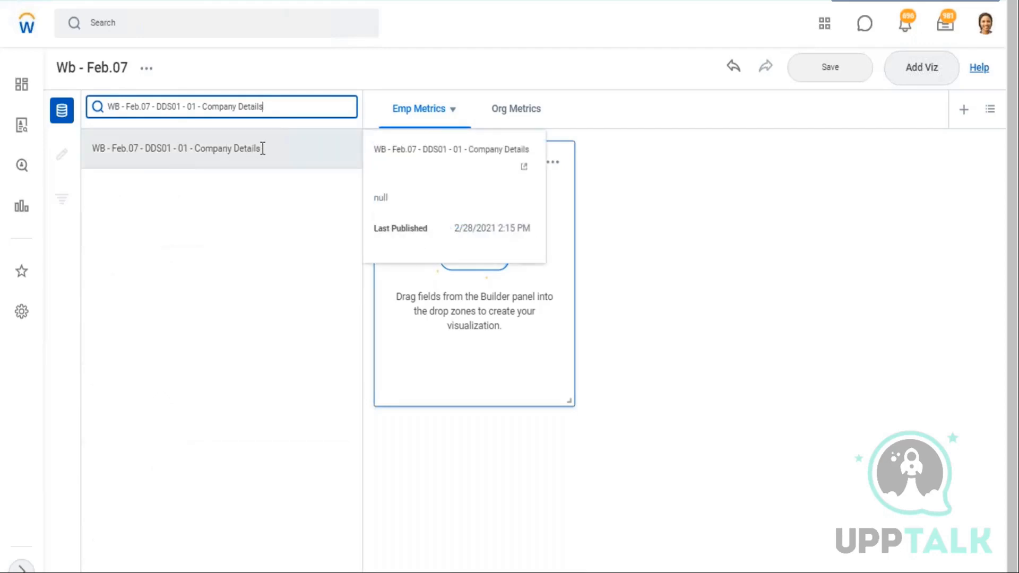
{"action": "left_click_drag", "start_coordinate": [260, 150], "coordinate": [94, 155]}
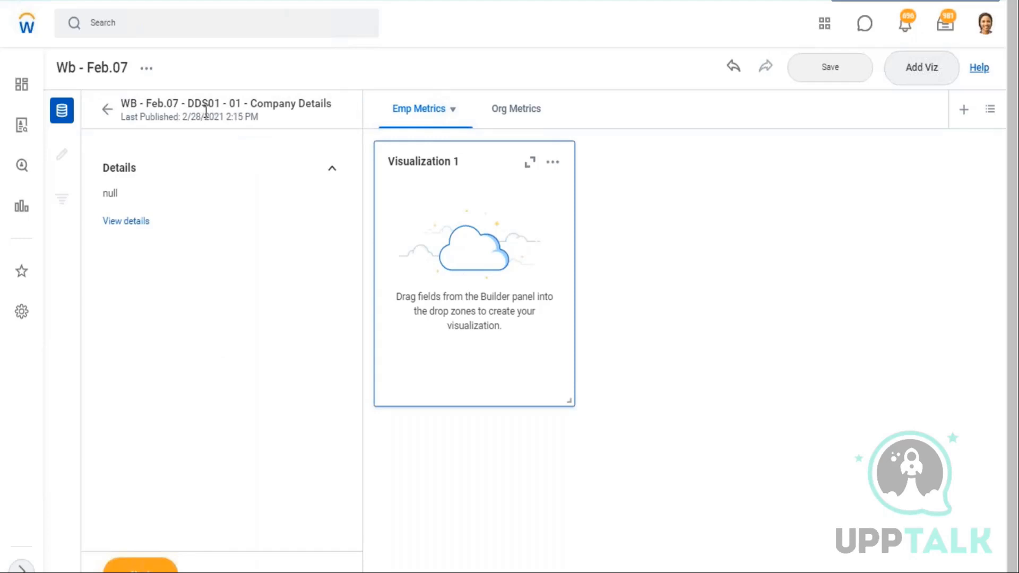
{"action": "left_click", "coordinate": [108, 113]}
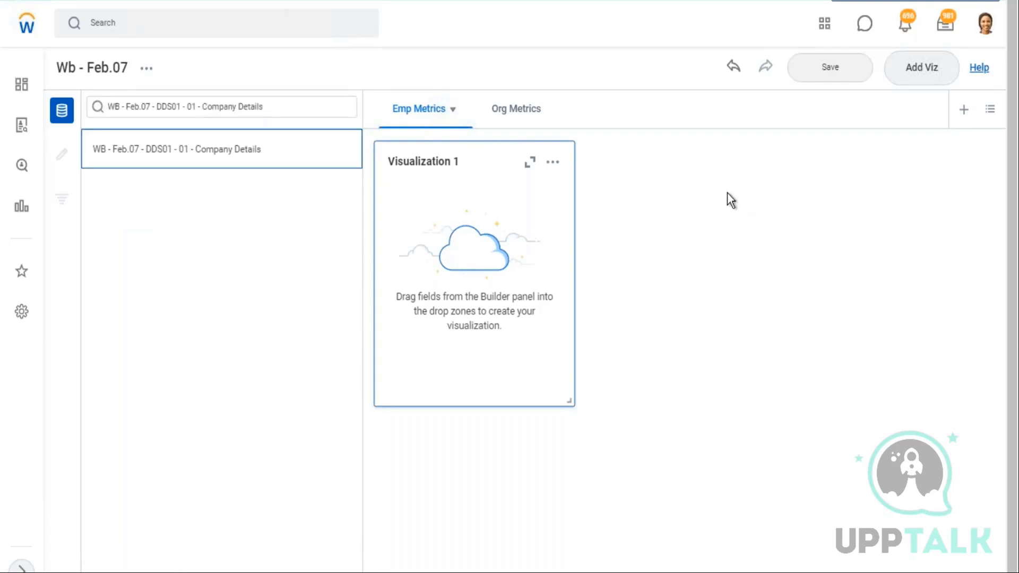
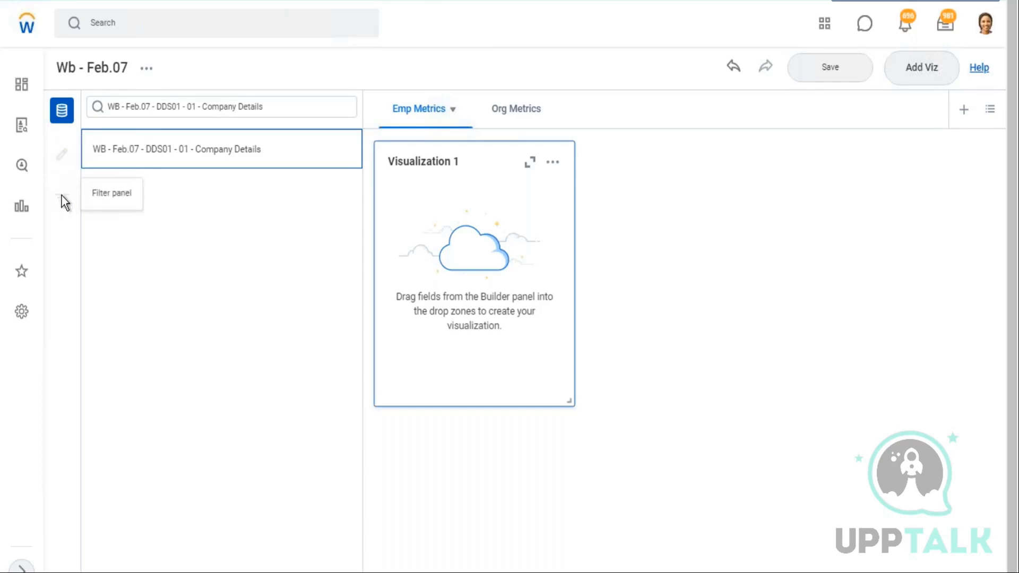
Search the data sources for "worker for" and open Workers for HCM Reporting
{"action": "mouse_move", "coordinate": [234, 150]}
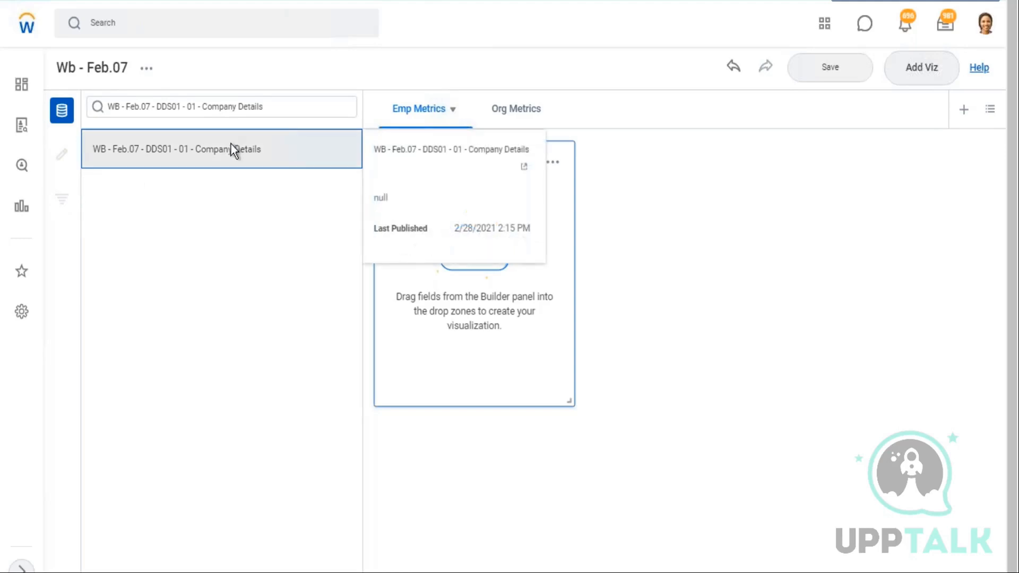
{"action": "left_click_drag", "start_coordinate": [289, 106], "coordinate": [99, 111]}
{"action": "key", "text": "ctrl+c"}
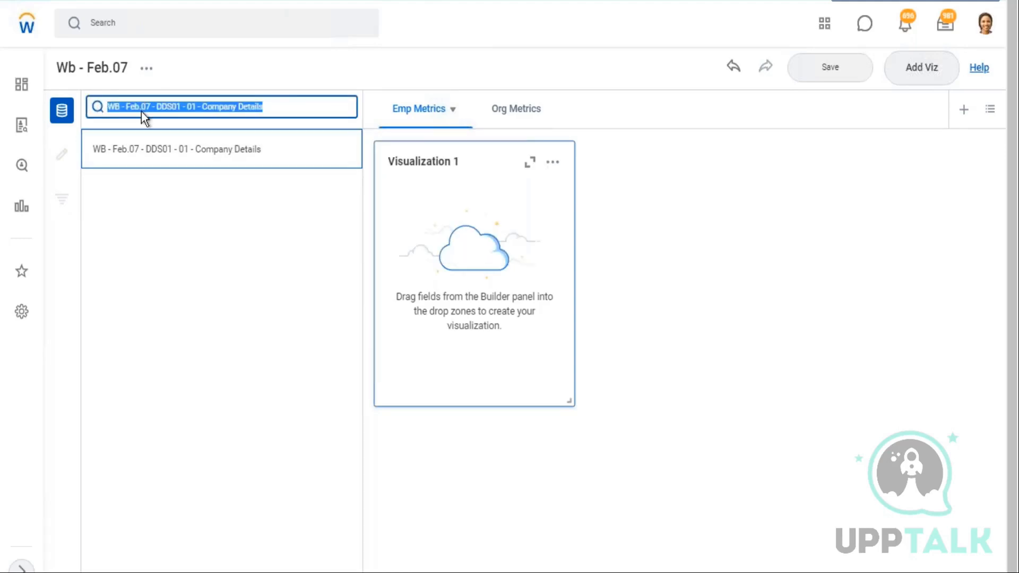
{"action": "type", "text": "worker for"}
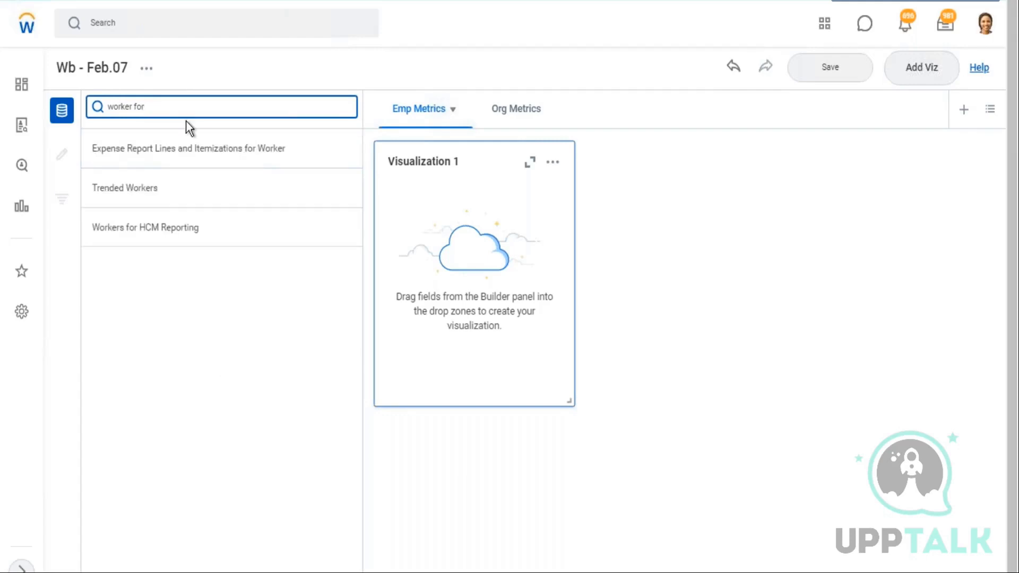
{"action": "left_click", "coordinate": [224, 218]}
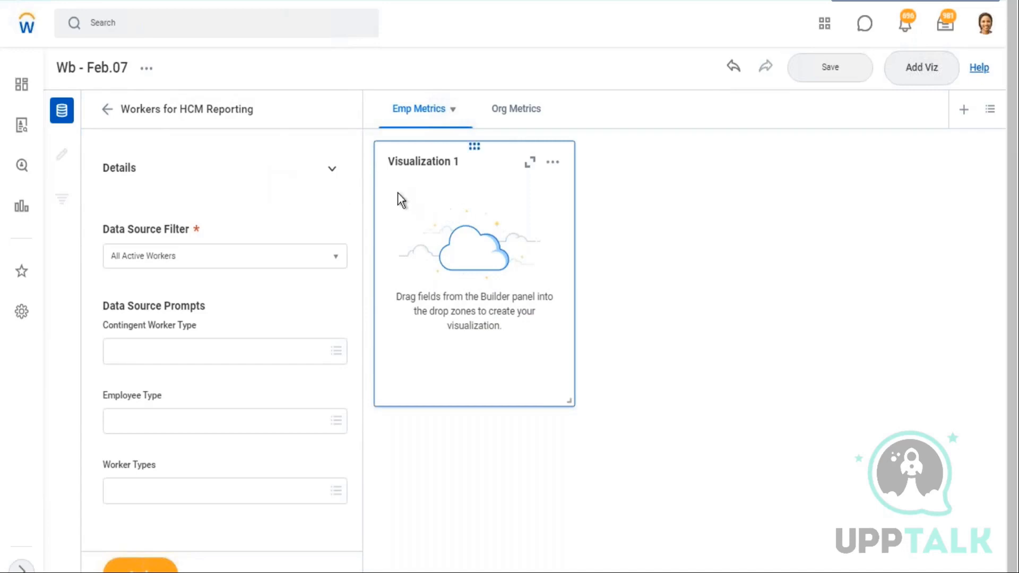
Apply the All Active Workers data source filter and turn off Show only curated fields
{"action": "left_click_drag", "start_coordinate": [103, 231], "coordinate": [196, 240]}
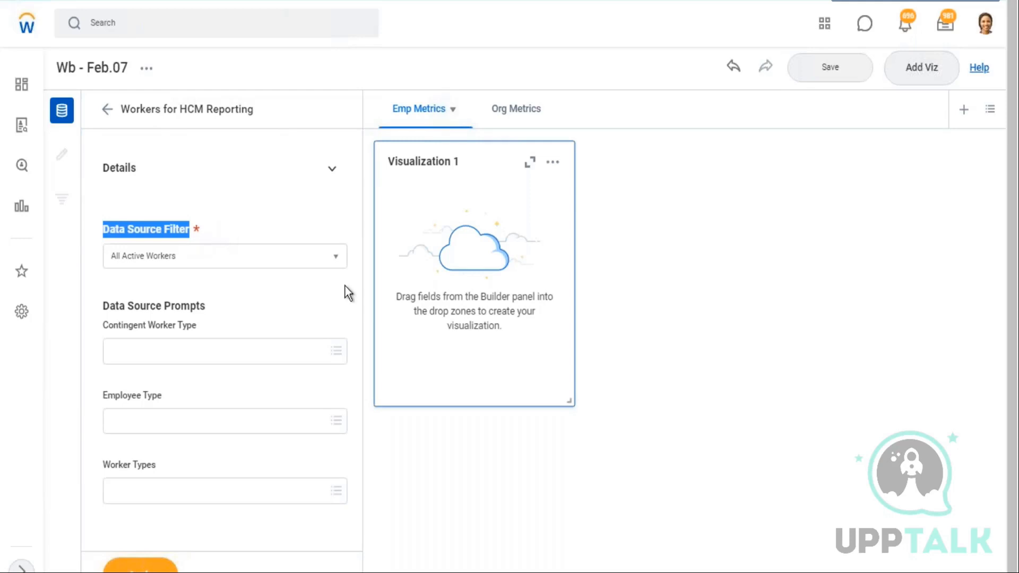
{"action": "left_click", "coordinate": [346, 264]}
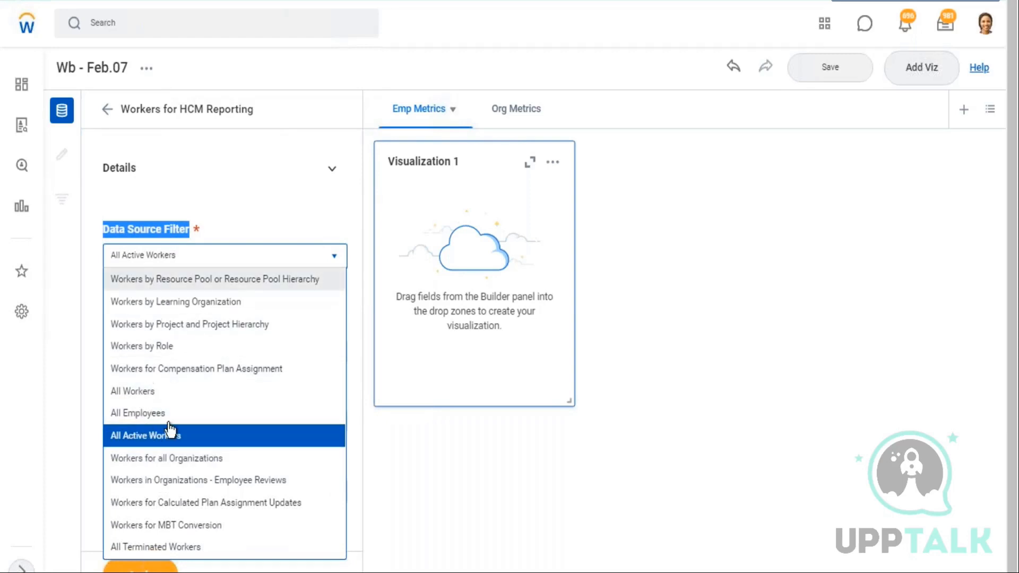
{"action": "left_click", "coordinate": [344, 193]}
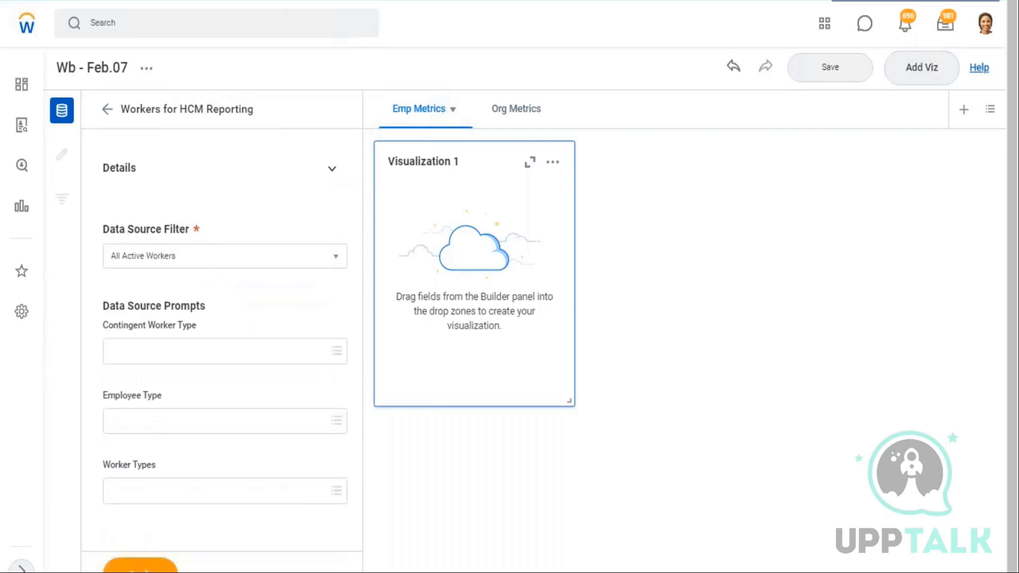
{"action": "left_click", "coordinate": [141, 568]}
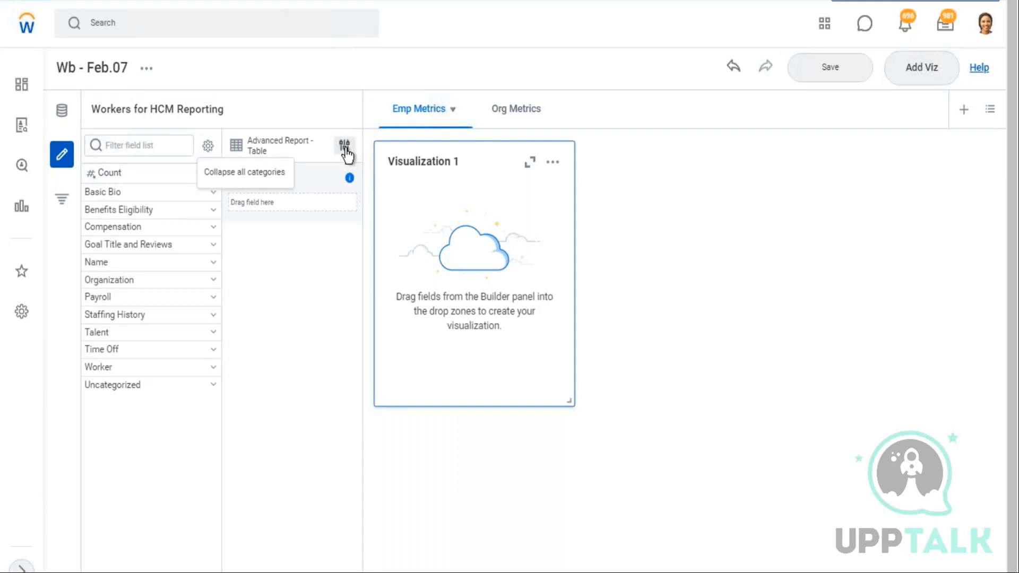
{"action": "left_click", "coordinate": [147, 68]}
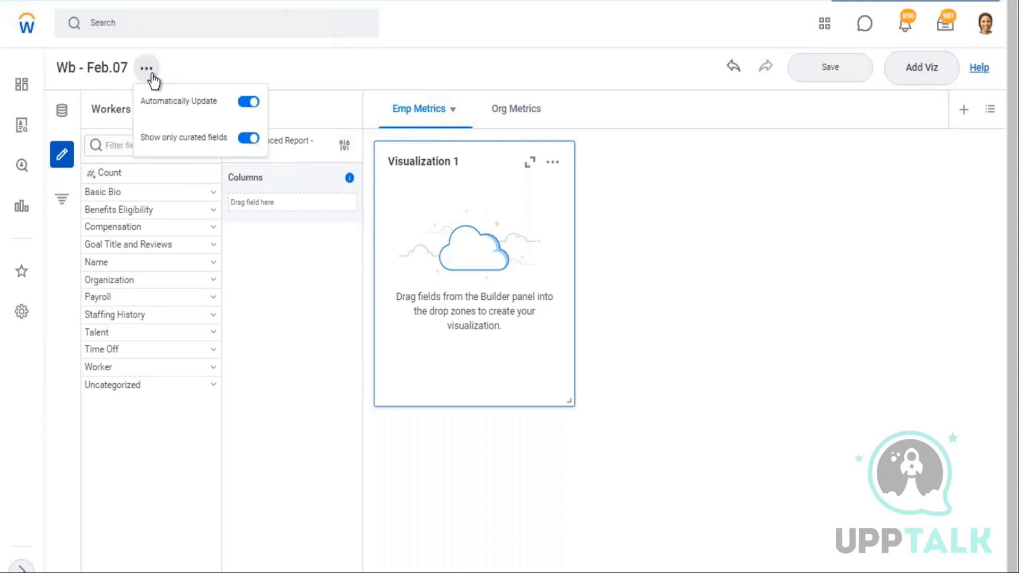
{"action": "left_click", "coordinate": [246, 139]}
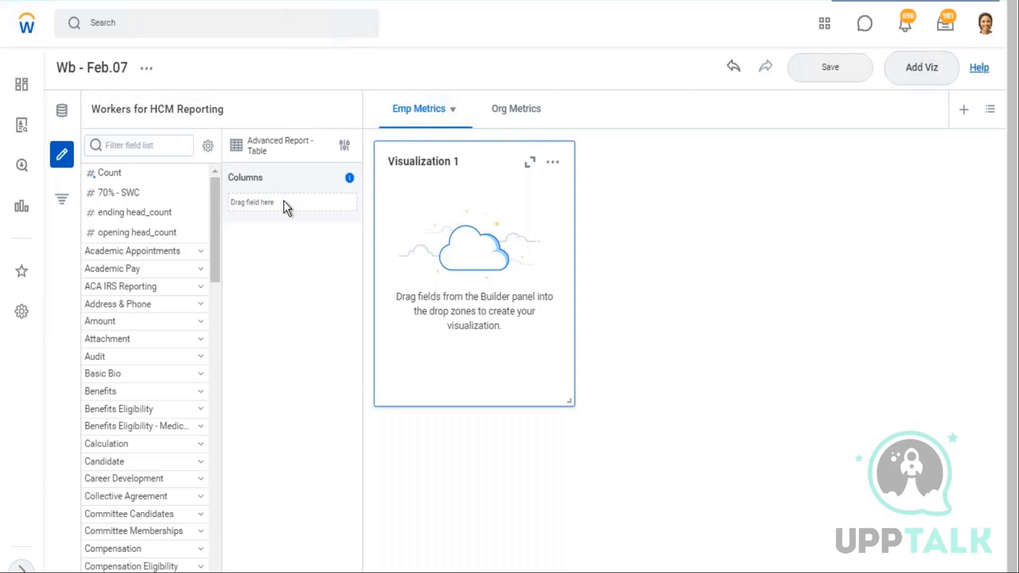
Return to the data sources and select WB - Feb.07 - DDS01 - 01 - Company Details for the visualization
{"action": "left_click_drag", "start_coordinate": [100, 109], "coordinate": [214, 110]}
{"action": "left_click", "coordinate": [60, 115]}
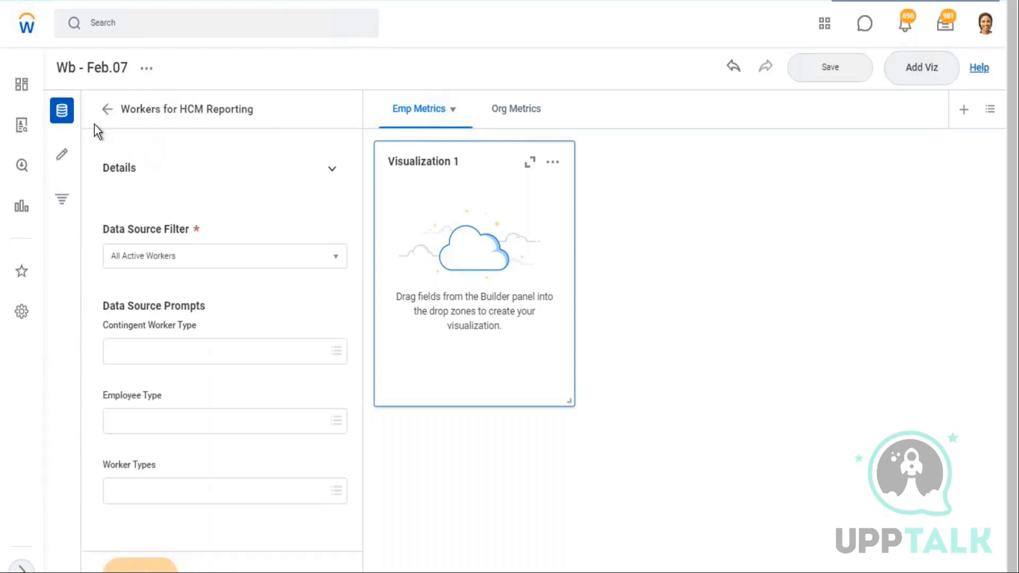
{"action": "left_click", "coordinate": [107, 110]}
{"action": "left_click_drag", "start_coordinate": [163, 109], "coordinate": [81, 113]}
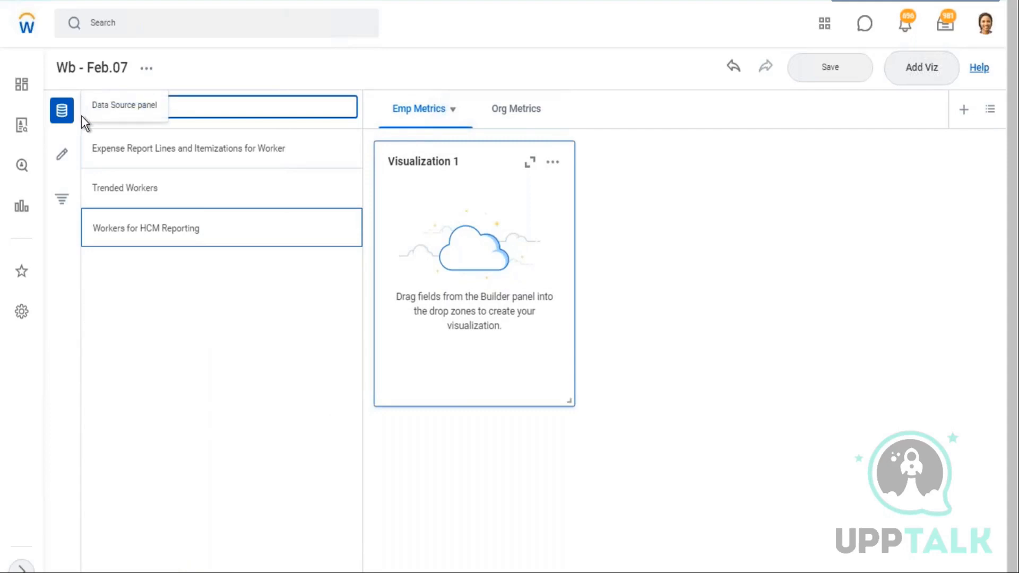
{"action": "key", "text": "ctrl+v"}
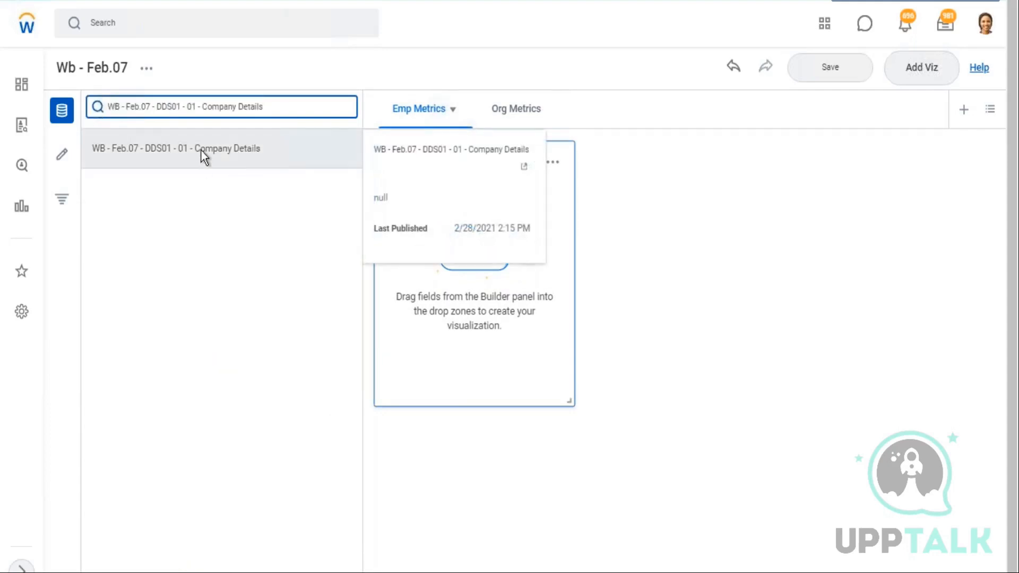
{"action": "left_click", "coordinate": [200, 150]}
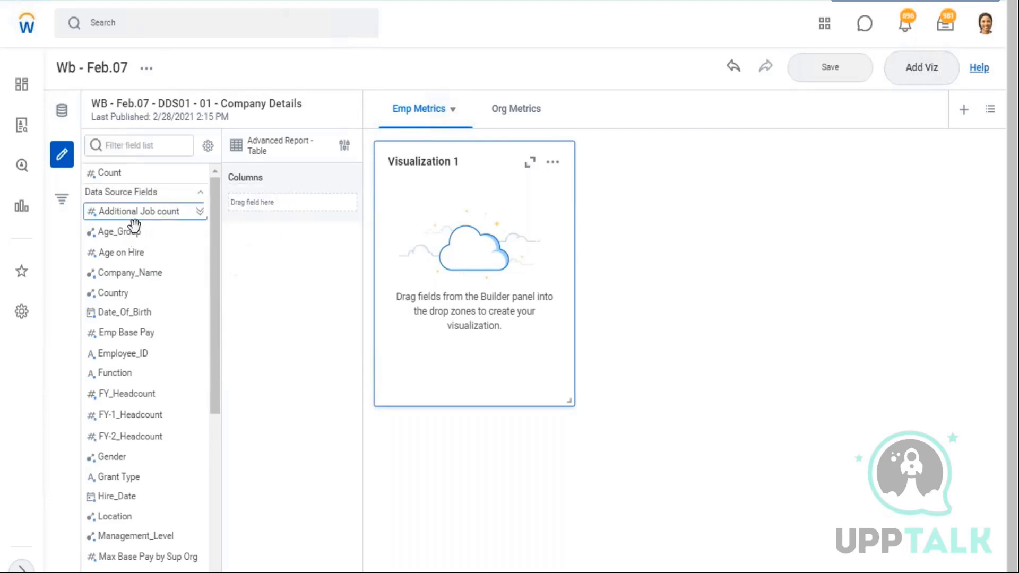
Browse the fields and keep Advanced Report Table as the visualization type
{"action": "scroll", "coordinate": [141, 254], "scroll_direction": "down", "scroll_amount": 3}
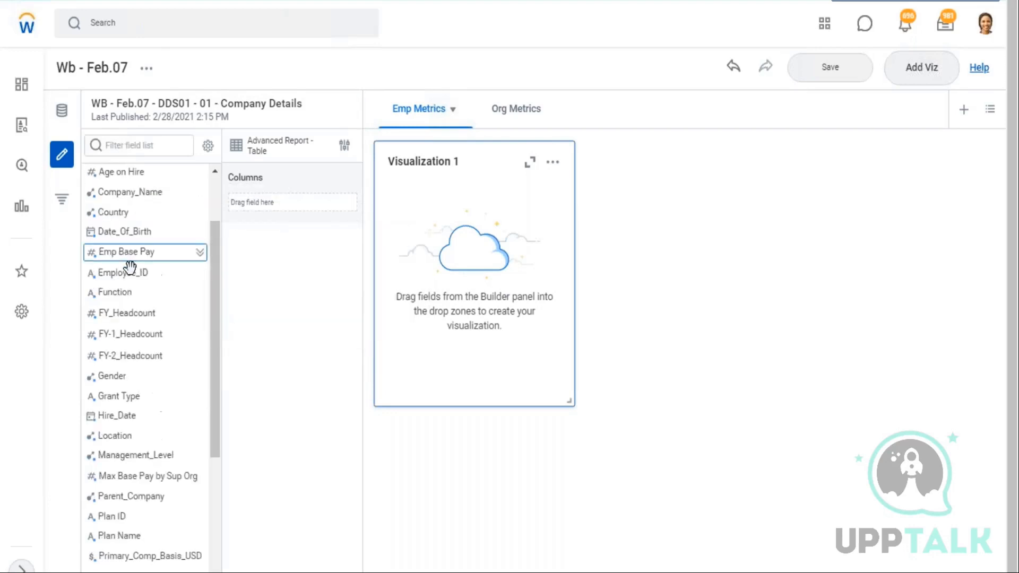
{"action": "scroll", "coordinate": [143, 273], "scroll_direction": "down", "scroll_amount": 3}
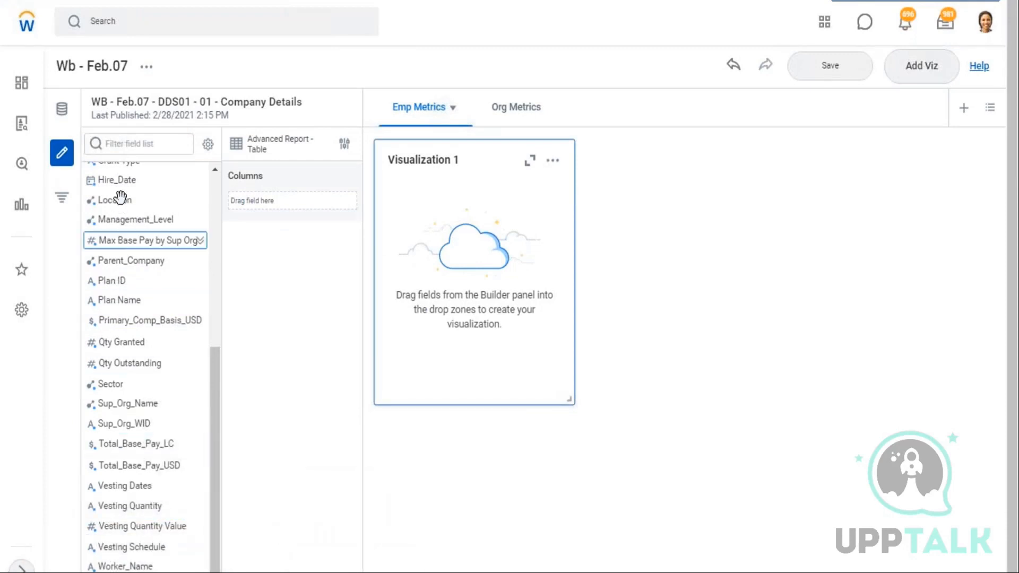
{"action": "scroll", "coordinate": [194, 380], "scroll_direction": "up", "scroll_amount": 3}
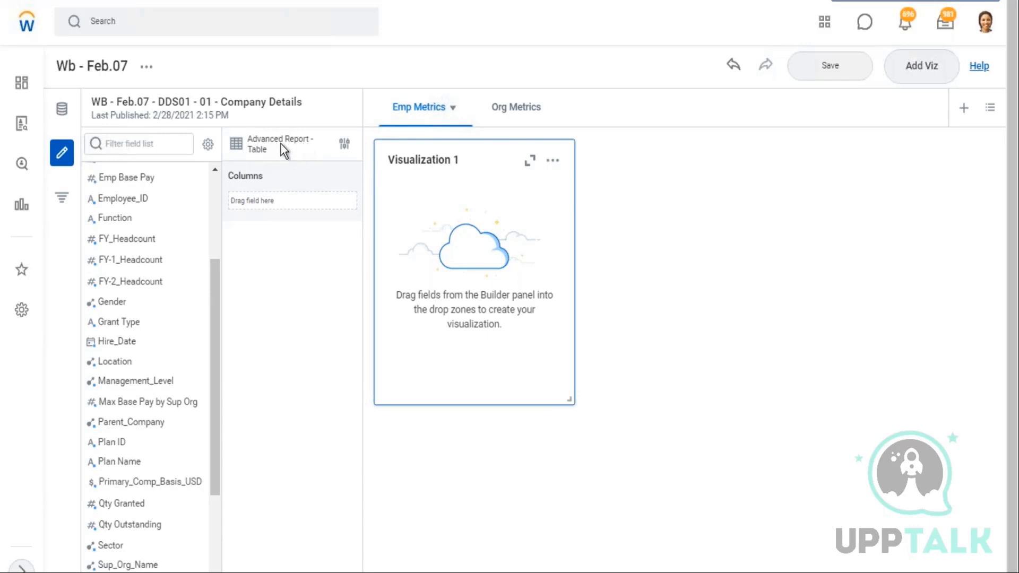
{"action": "left_click", "coordinate": [344, 144]}
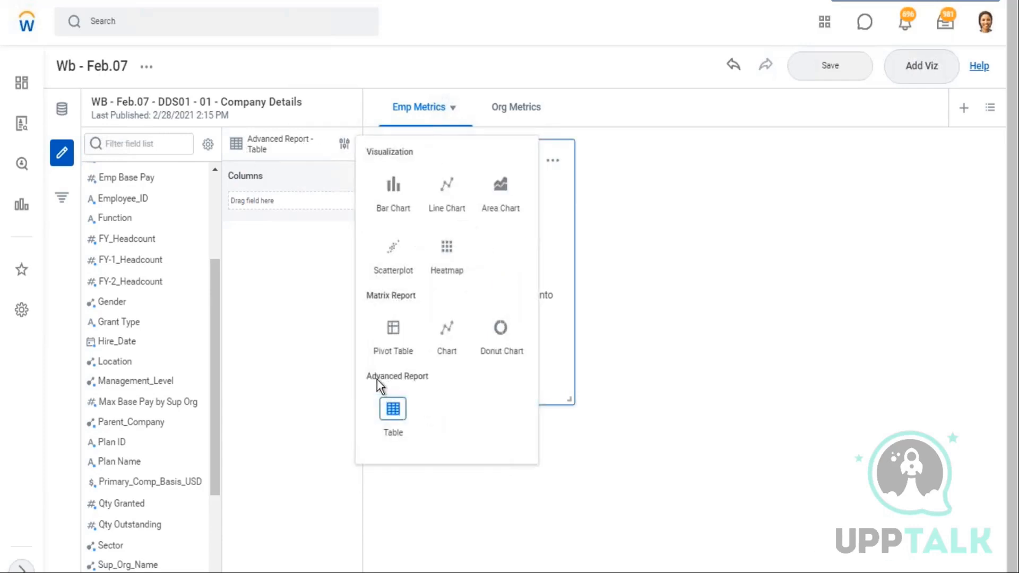
{"action": "double_click", "coordinate": [384, 413]}
{"action": "left_click_drag", "start_coordinate": [434, 381], "coordinate": [371, 382]}
{"action": "left_click", "coordinate": [305, 273]}
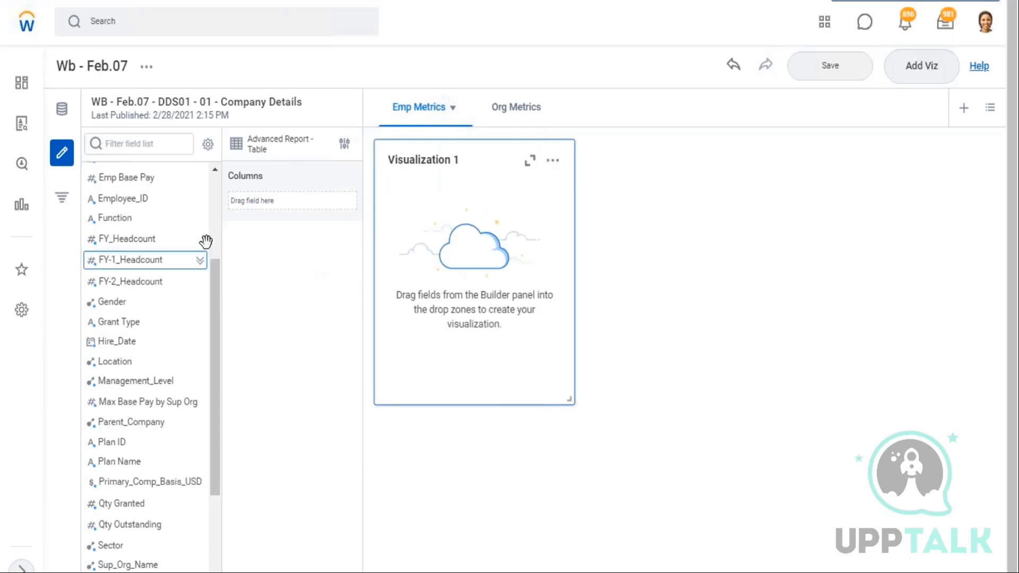
Add the Worker_Name field to the table's columns
{"action": "scroll", "coordinate": [133, 380], "scroll_direction": "down", "scroll_amount": 2}
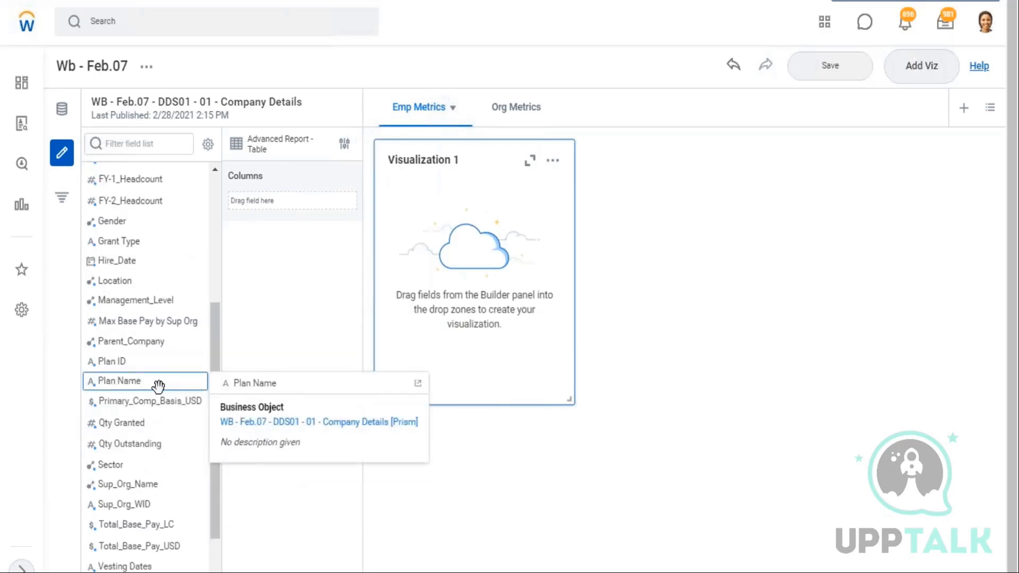
{"action": "scroll", "coordinate": [162, 377], "scroll_direction": "up", "scroll_amount": 5}
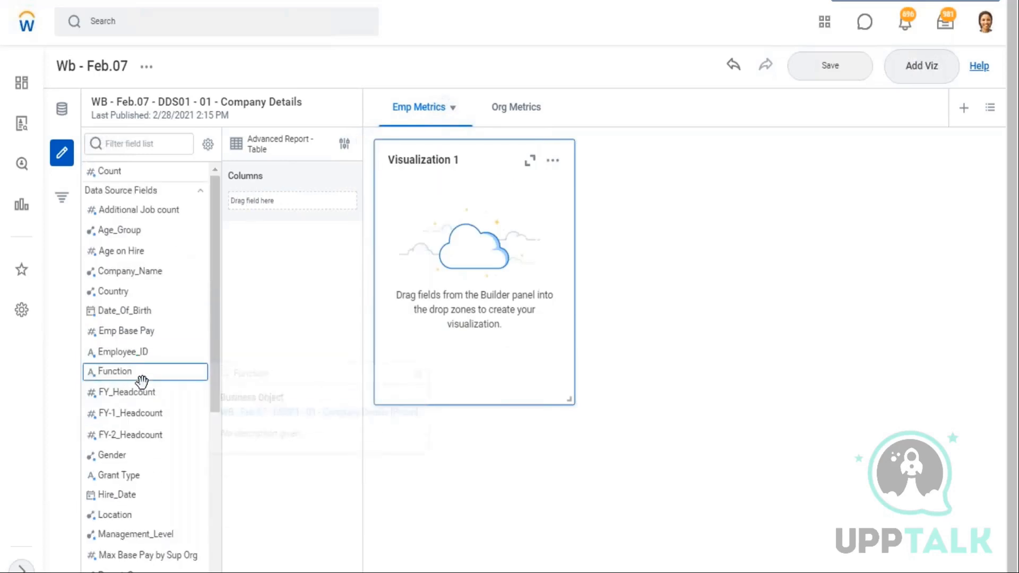
{"action": "scroll", "coordinate": [138, 389], "scroll_direction": "down", "scroll_amount": 3}
{"action": "scroll", "coordinate": [175, 397], "scroll_direction": "down", "scroll_amount": 3}
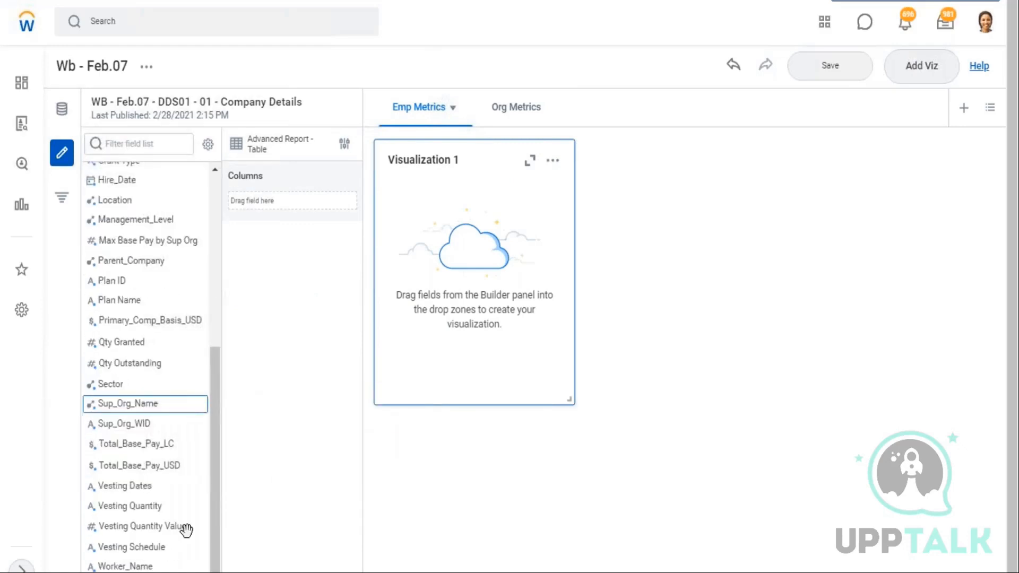
{"action": "left_click_drag", "start_coordinate": [199, 534], "coordinate": [283, 201]}
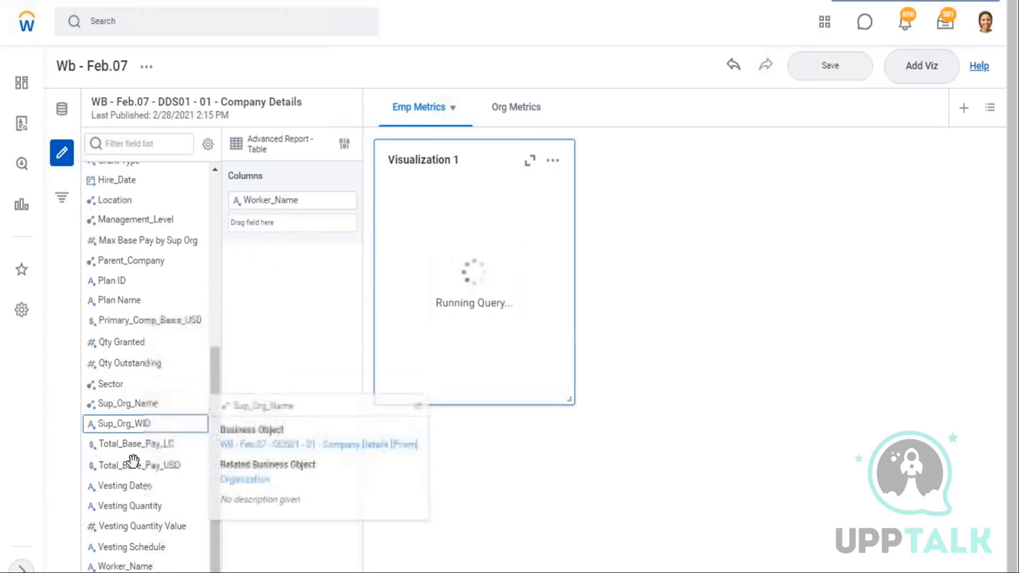
Add the Gender field to the table's columns
{"action": "scroll", "coordinate": [133, 457], "scroll_direction": "up", "scroll_amount": 5}
{"action": "scroll", "coordinate": [160, 282], "scroll_direction": "up", "scroll_amount": 2}
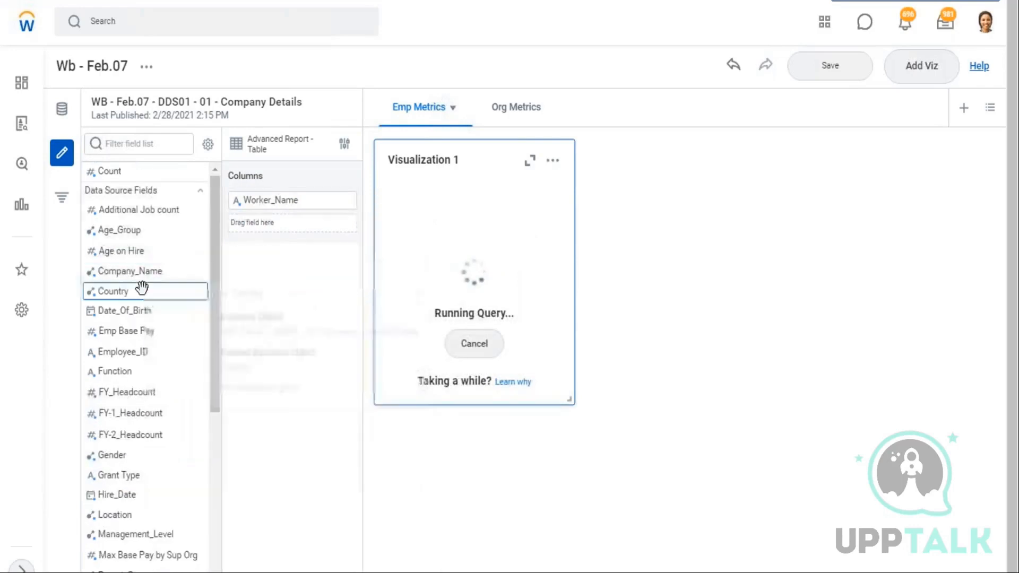
{"action": "scroll", "coordinate": [198, 410], "scroll_direction": "down", "scroll_amount": 4}
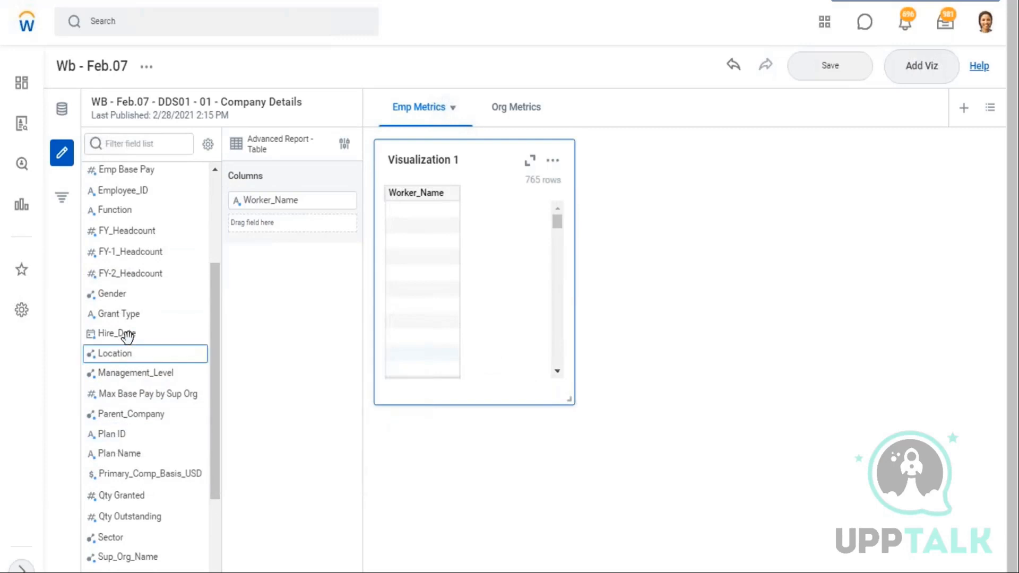
{"action": "left_click_drag", "start_coordinate": [111, 293], "coordinate": [266, 228]}
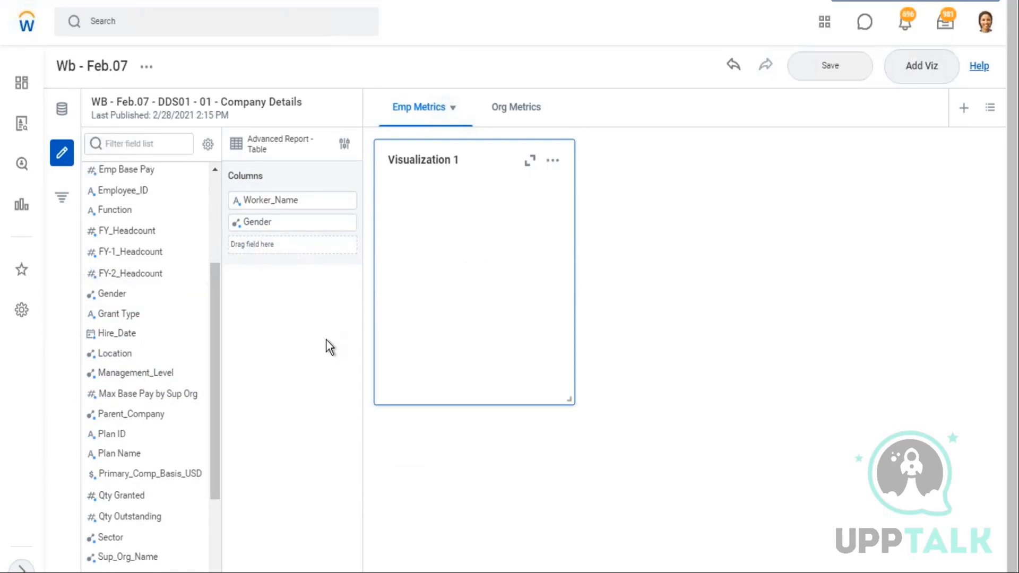
Add the Hire_Date field to the table's columns
{"action": "left_click_drag", "start_coordinate": [439, 224], "coordinate": [420, 288]}
{"action": "scroll", "coordinate": [420, 290], "scroll_direction": "down", "scroll_amount": 10}
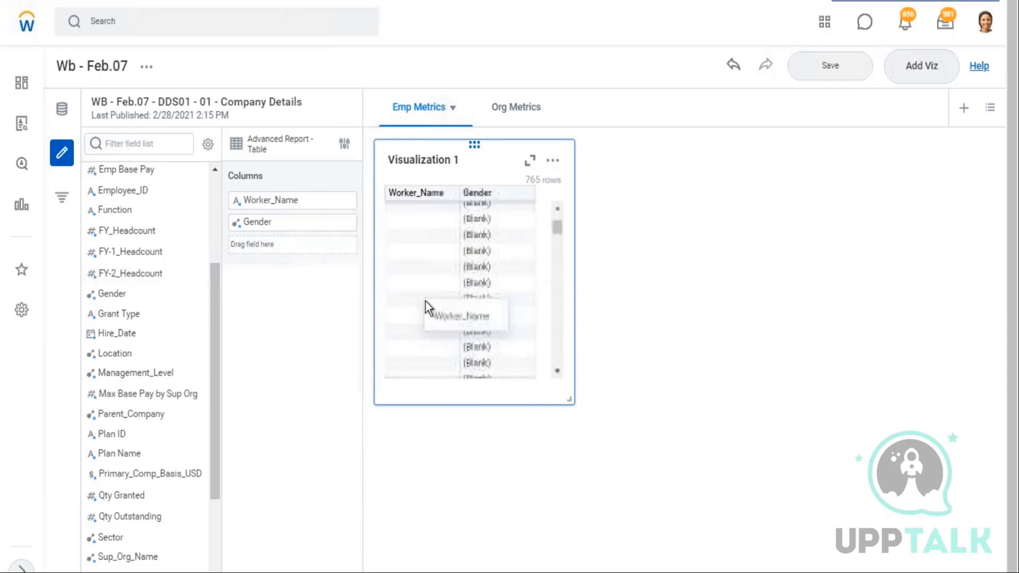
{"action": "scroll", "coordinate": [435, 315], "scroll_direction": "up", "scroll_amount": 10}
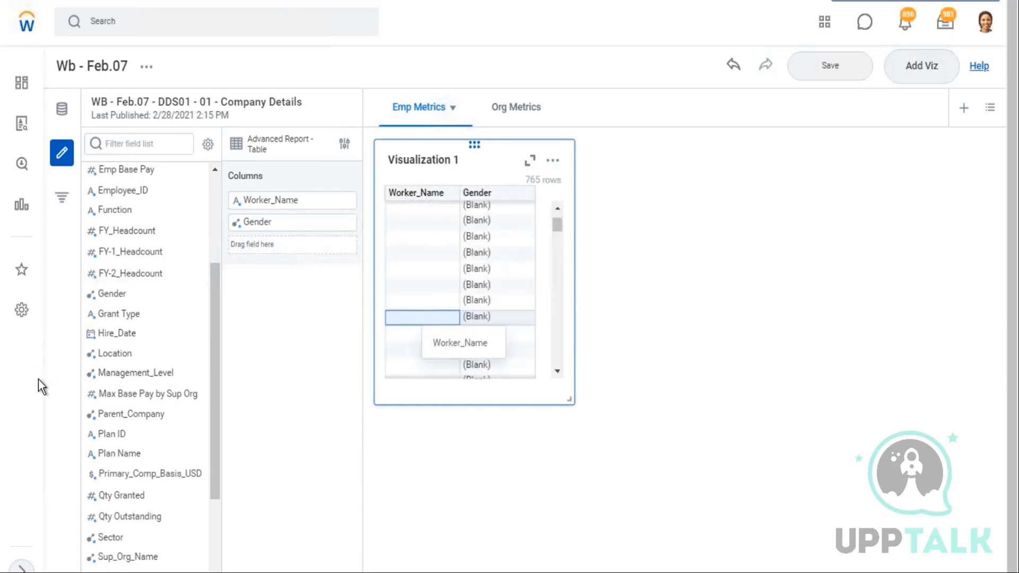
{"action": "left_click_drag", "start_coordinate": [114, 333], "coordinate": [254, 244]}
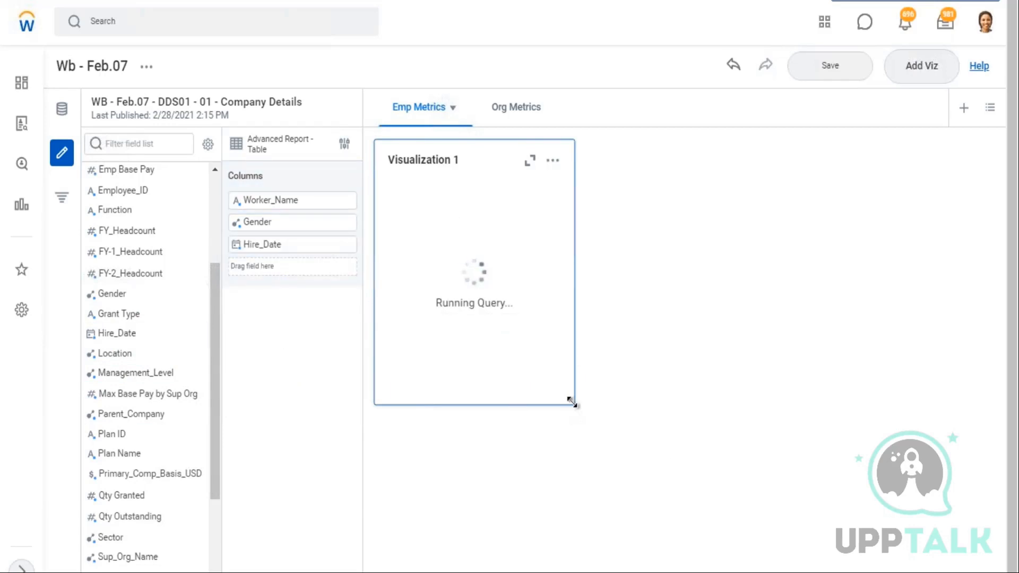
Widen Visualization 1 across the sheet and add Management_Level to the table's columns
{"action": "left_click_drag", "start_coordinate": [669, 402], "coordinate": [1008, 409]}
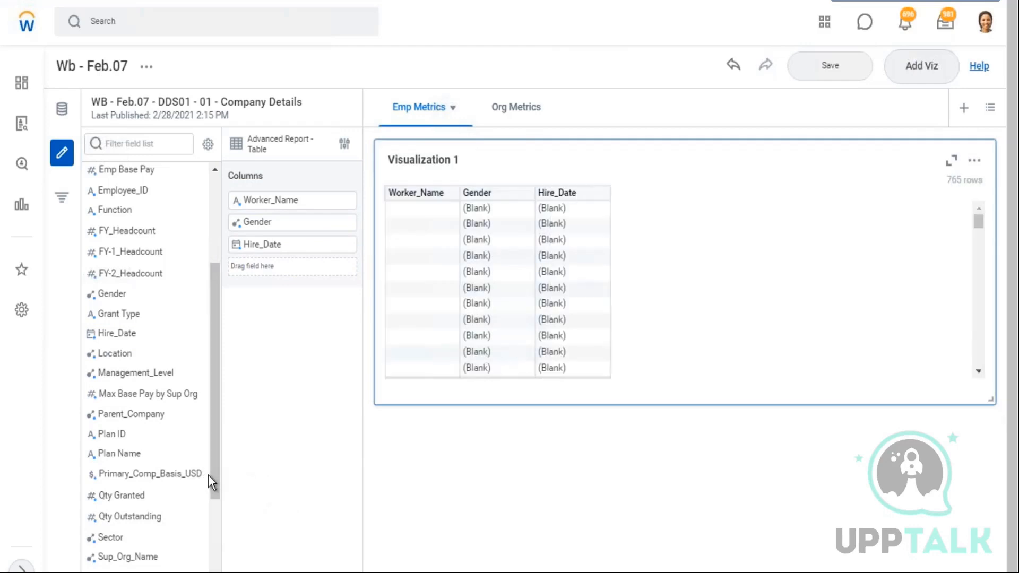
{"action": "mouse_move", "coordinate": [187, 395]}
{"action": "mouse_move", "coordinate": [126, 371]}
{"action": "left_click_drag", "start_coordinate": [281, 290], "coordinate": [267, 268]}
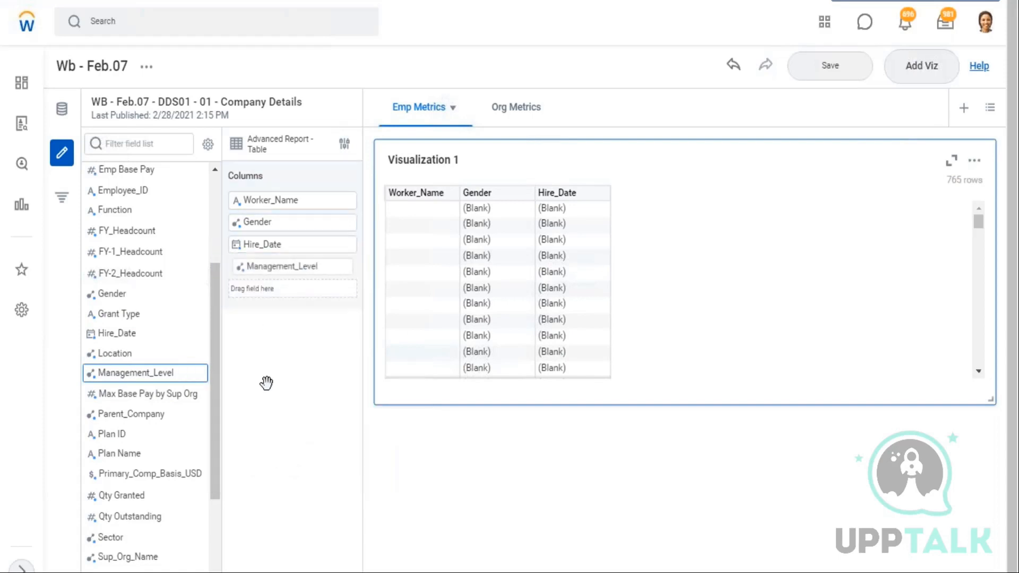
{"action": "scroll", "coordinate": [142, 452], "scroll_direction": "down", "scroll_amount": 3}
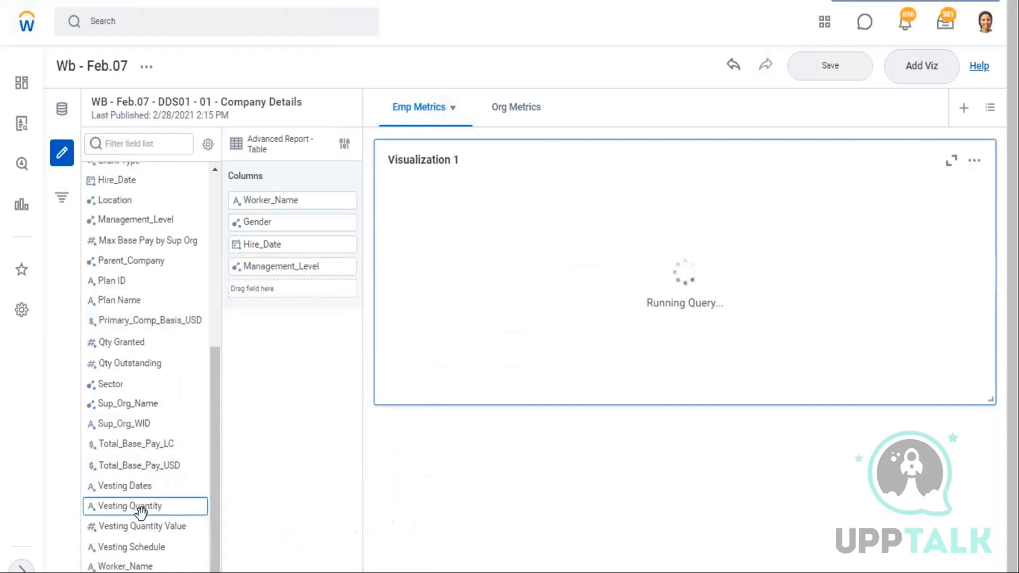
{"action": "scroll", "coordinate": [120, 426], "scroll_direction": "up", "scroll_amount": 3}
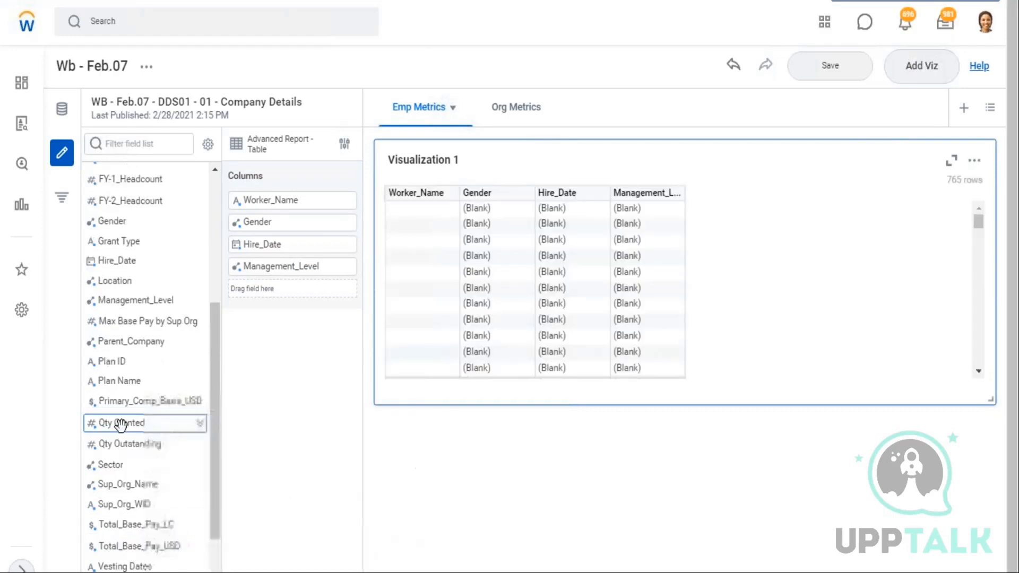
{"action": "scroll", "coordinate": [131, 417], "scroll_direction": "down", "scroll_amount": 3}
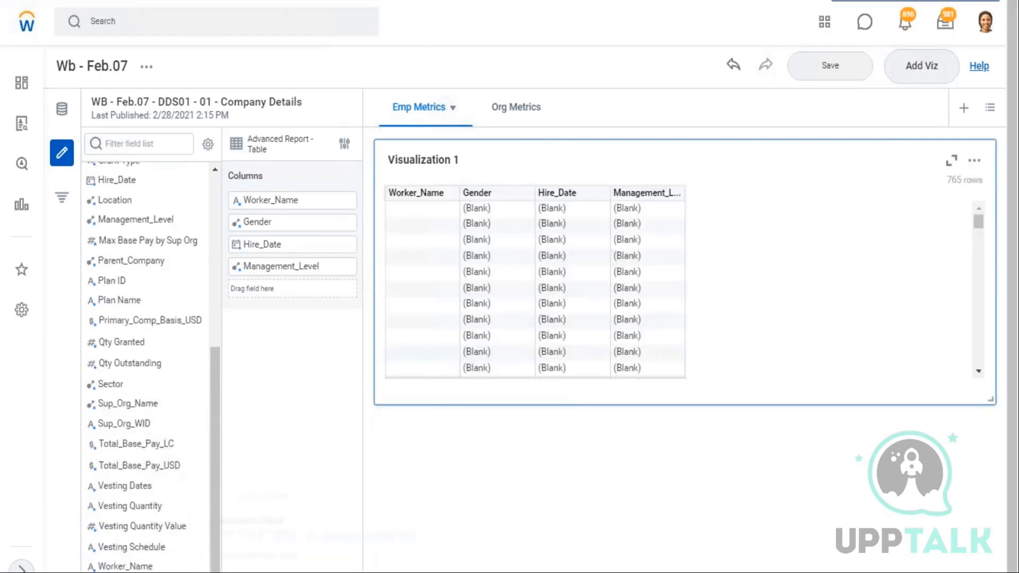
{"action": "scroll", "coordinate": [136, 437], "scroll_direction": "up", "scroll_amount": 6}
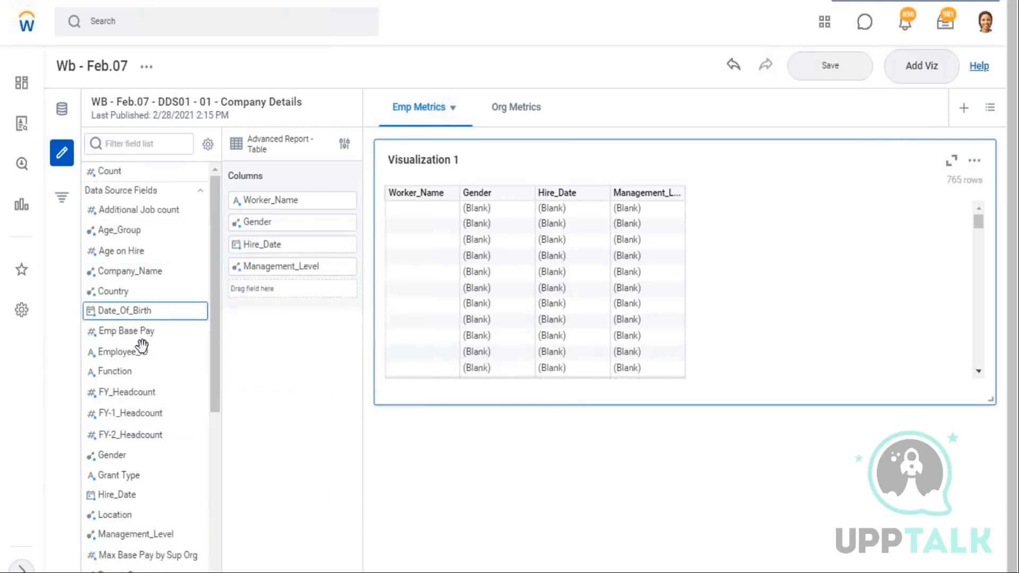
Add the Employee_ID field as the first column of the table
{"action": "scroll", "coordinate": [143, 372], "scroll_direction": "down", "scroll_amount": 2}
{"action": "scroll", "coordinate": [141, 413], "scroll_direction": "down", "scroll_amount": 2}
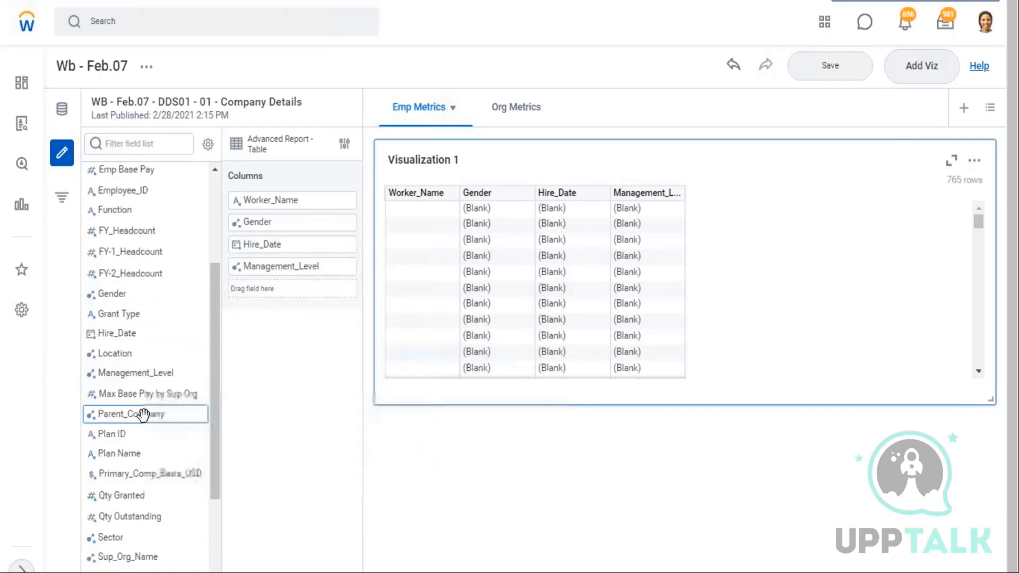
{"action": "scroll", "coordinate": [153, 459], "scroll_direction": "down", "scroll_amount": 2}
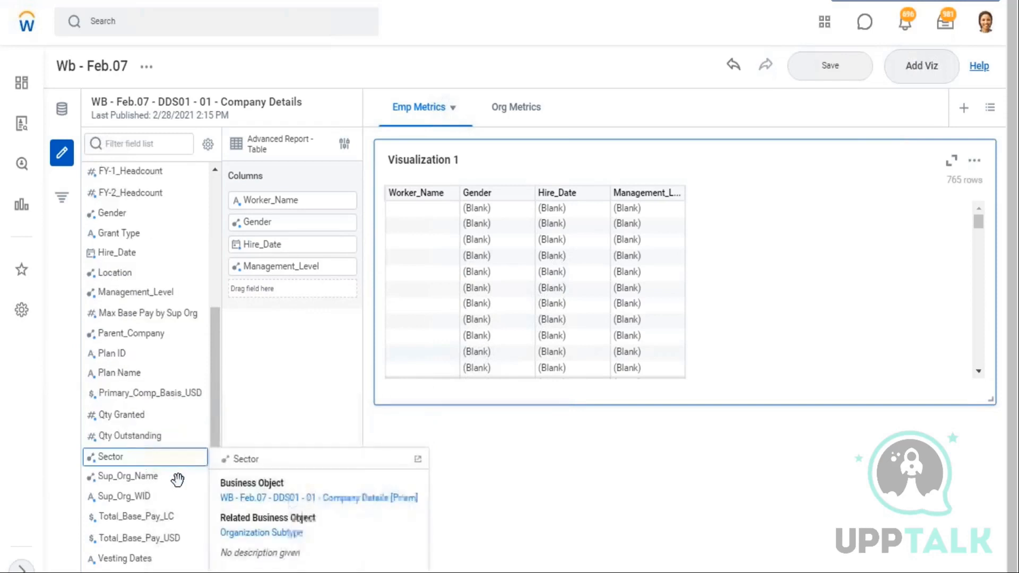
{"action": "scroll", "coordinate": [175, 470], "scroll_direction": "down", "scroll_amount": 2}
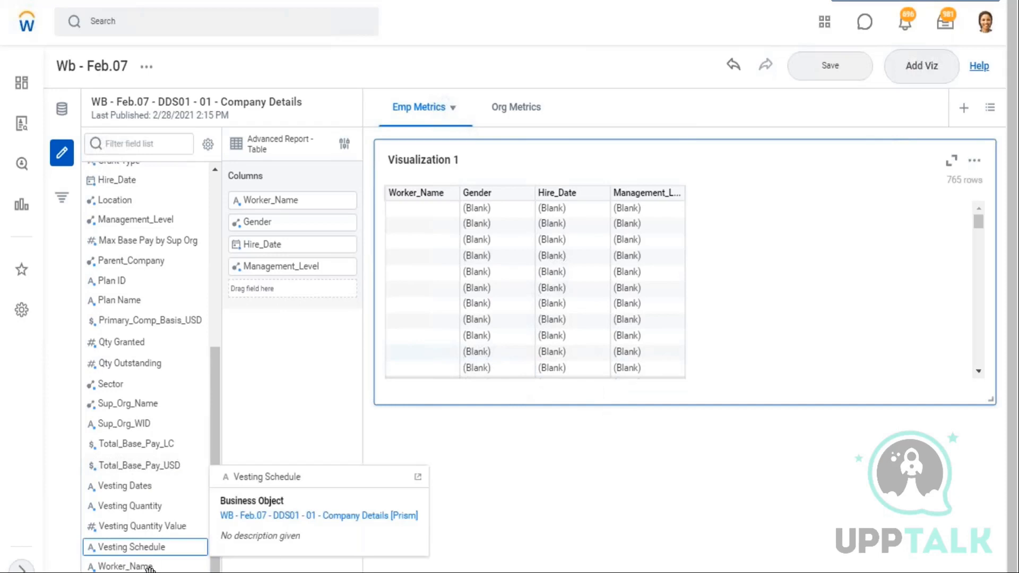
{"action": "scroll", "coordinate": [148, 563], "scroll_direction": "up", "scroll_amount": 8}
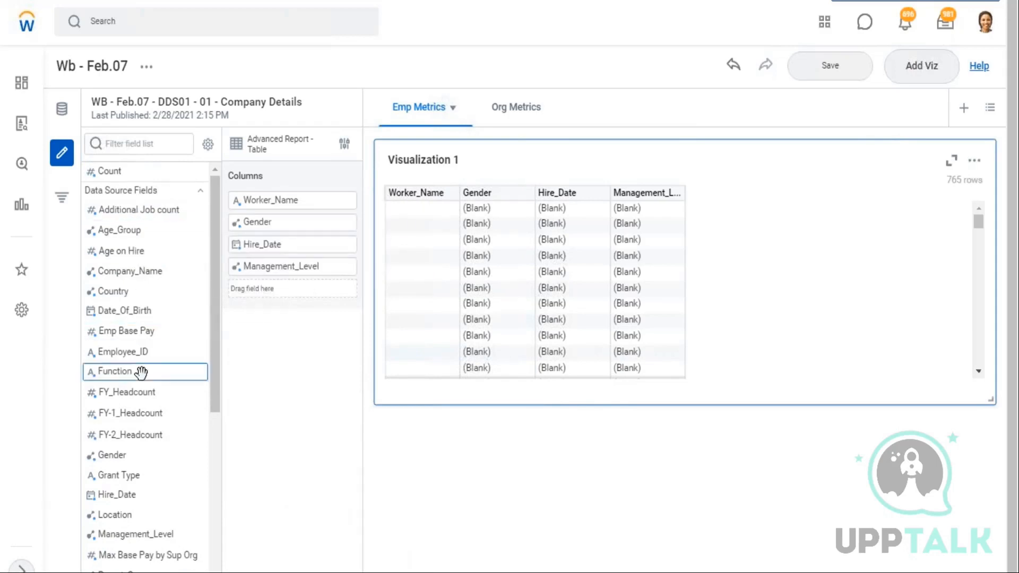
{"action": "left_click_drag", "start_coordinate": [282, 250], "coordinate": [280, 199]}
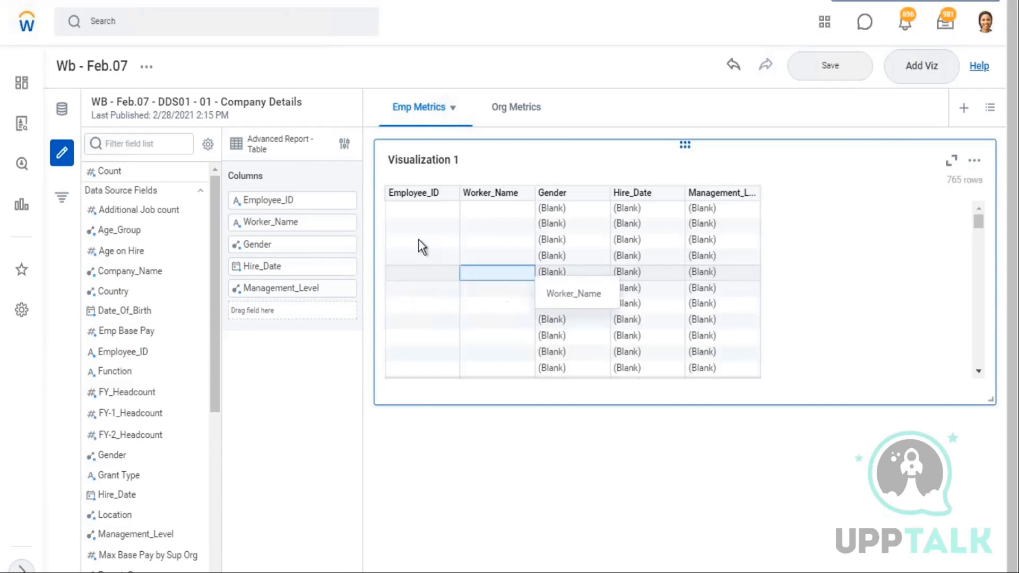
Add a viz filter on Employee_ID with the condition is not blank
{"action": "scroll", "coordinate": [414, 333], "scroll_direction": "down", "scroll_amount": 5}
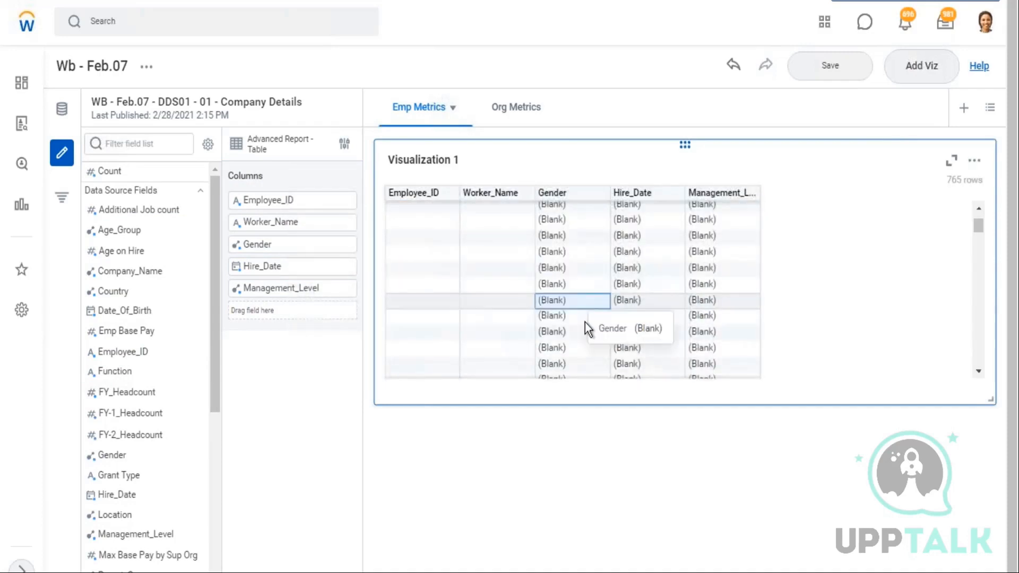
{"action": "scroll", "coordinate": [473, 281], "scroll_direction": "up", "scroll_amount": 4}
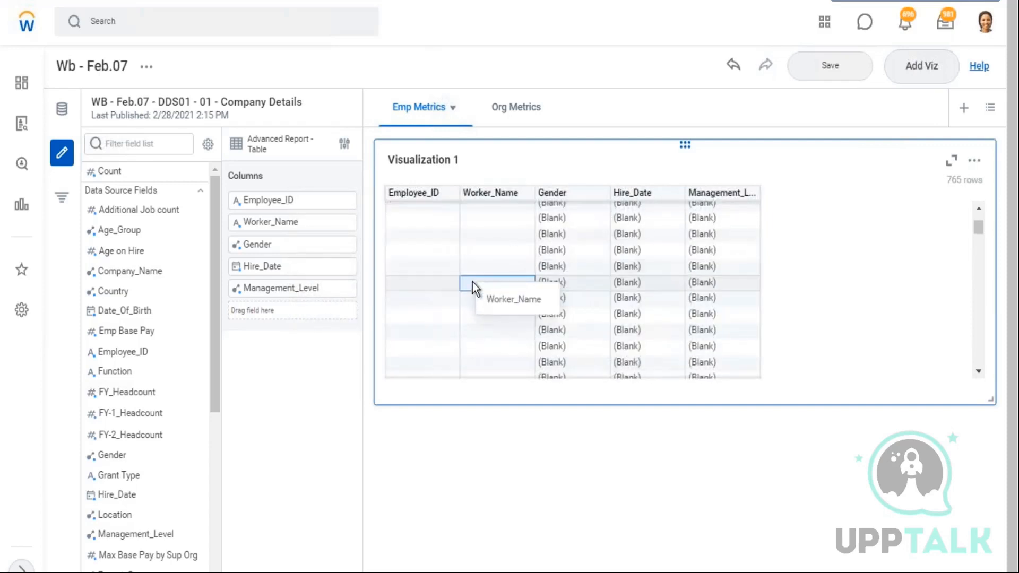
{"action": "left_click", "coordinate": [61, 206]}
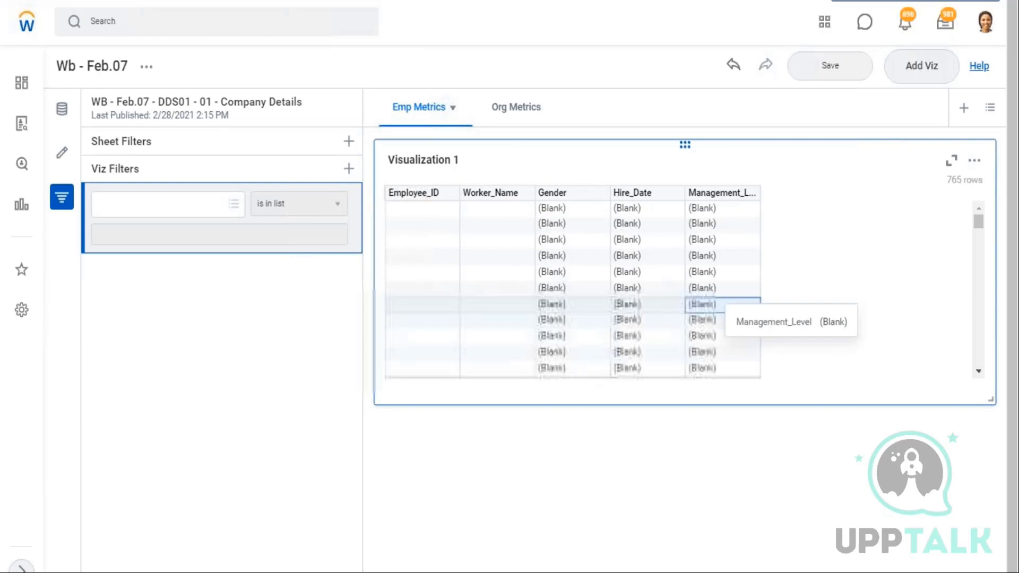
{"action": "left_click", "coordinate": [122, 215]}
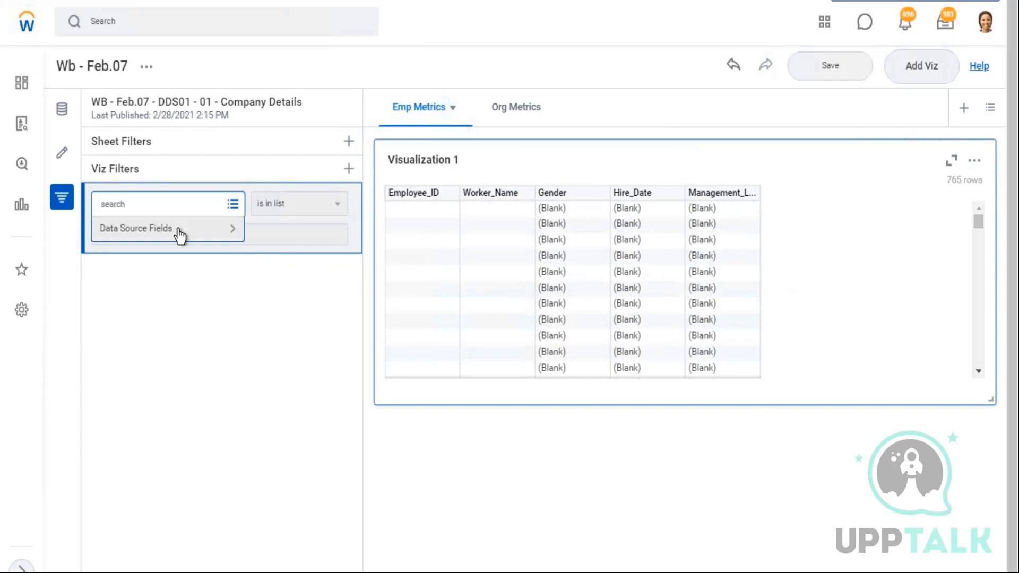
{"action": "left_click", "coordinate": [176, 233]}
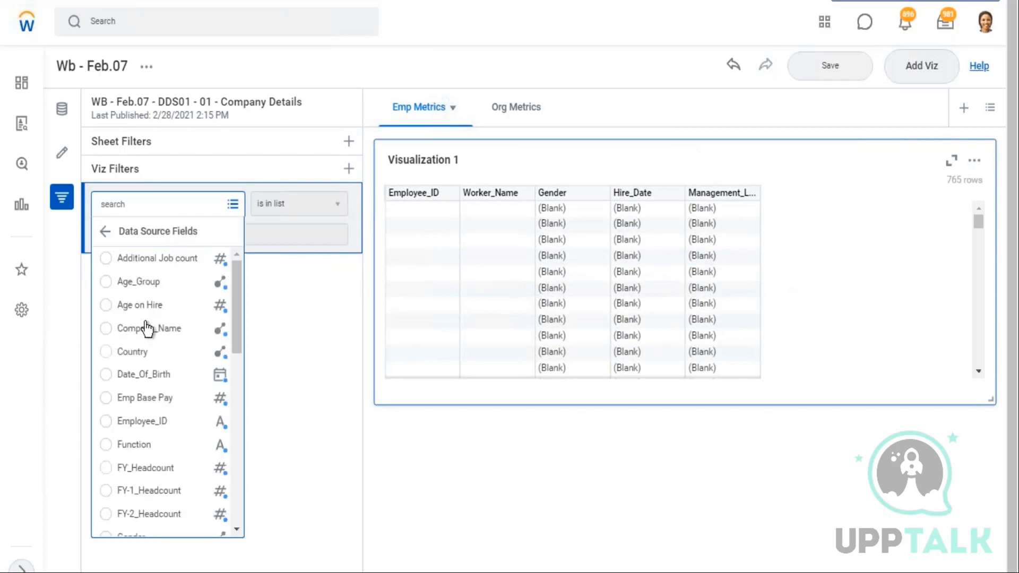
{"action": "scroll", "coordinate": [159, 393], "scroll_direction": "down", "scroll_amount": 3}
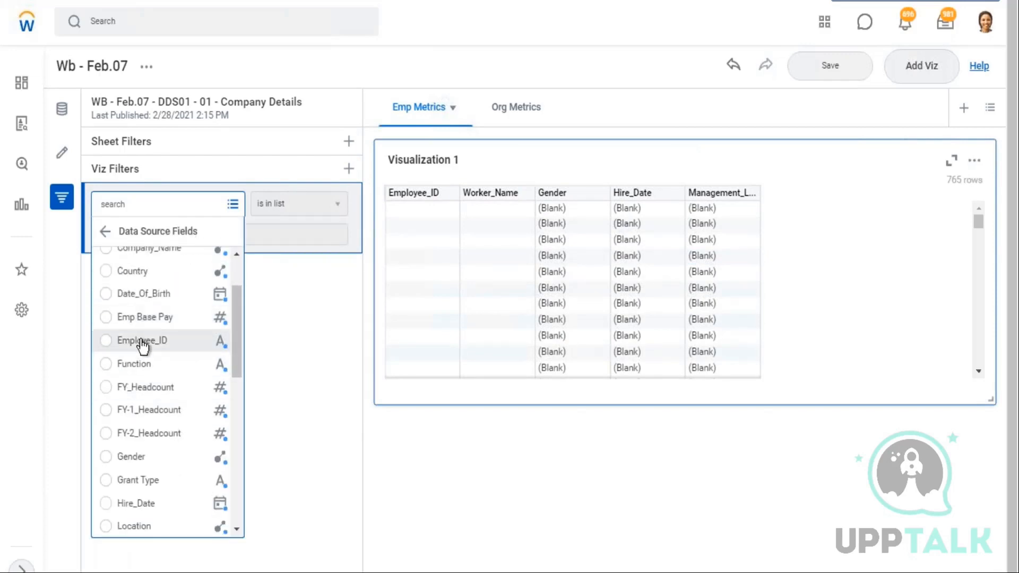
{"action": "left_click", "coordinate": [338, 207]}
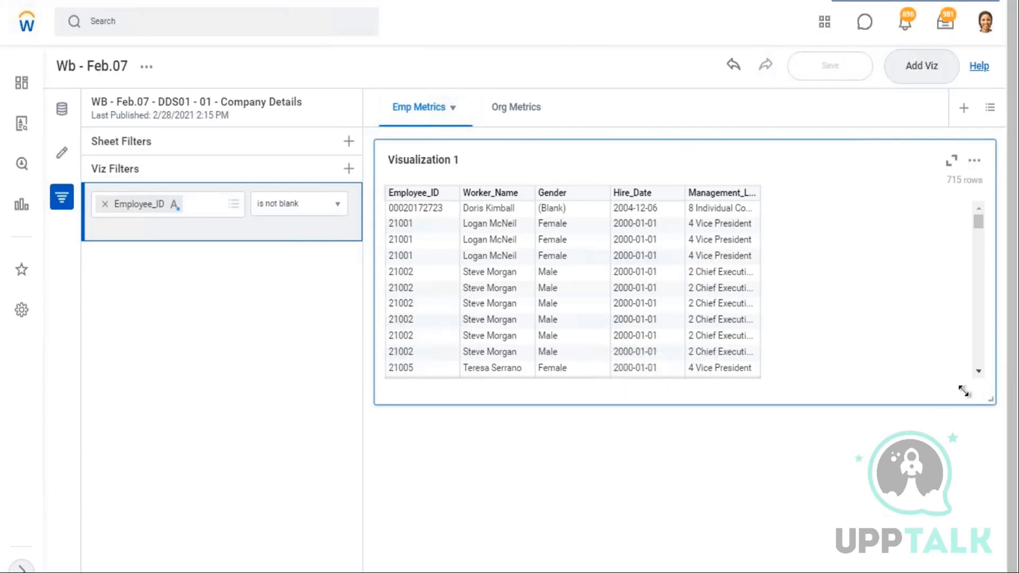
Resize Visualization 1 to about half the sheet's width
{"action": "left_click_drag", "start_coordinate": [852, 381], "coordinate": [885, 391]}
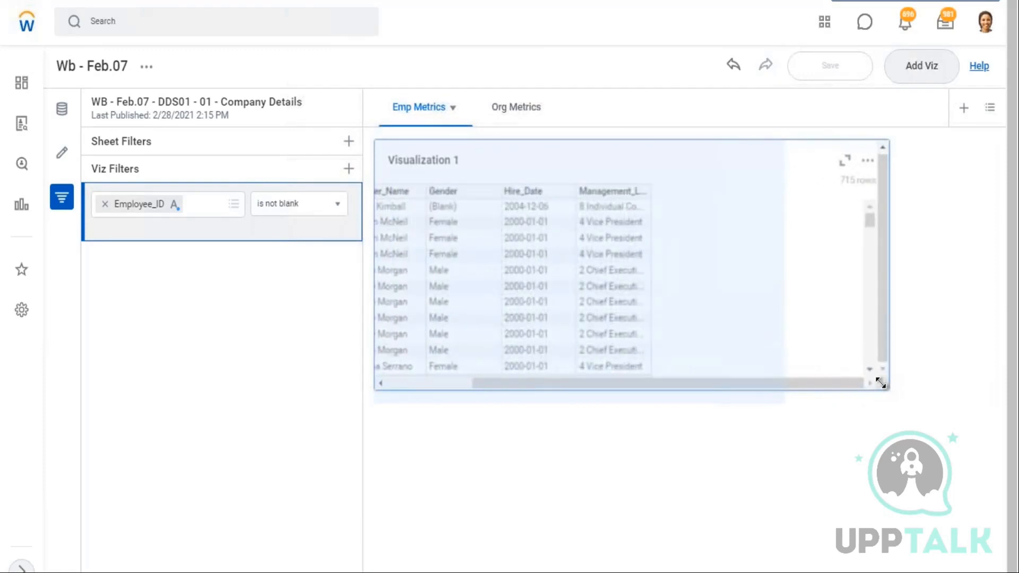
{"action": "left_click_drag", "start_coordinate": [778, 463], "coordinate": [779, 465]}
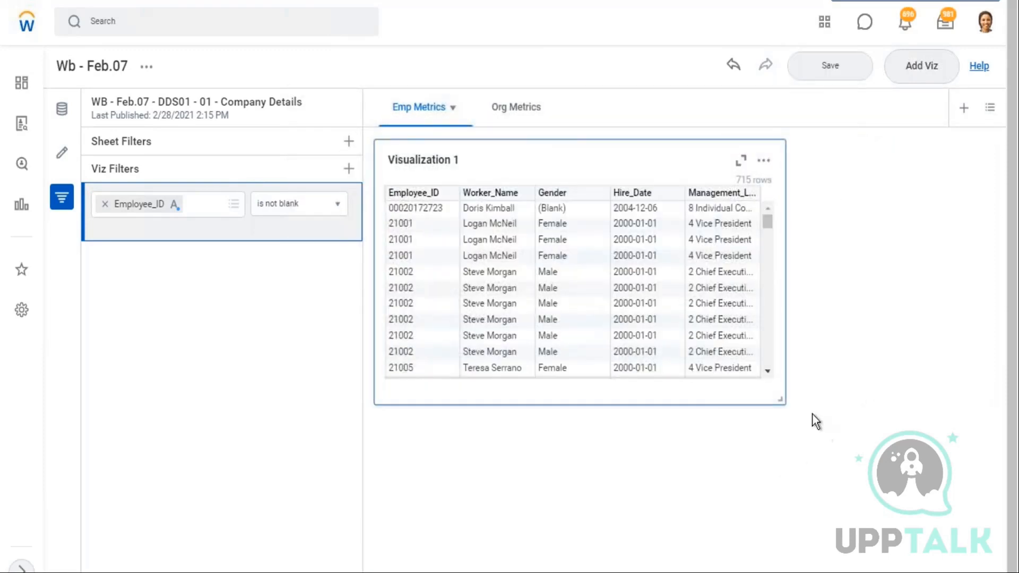
{"action": "left_click_drag", "start_coordinate": [836, 402], "coordinate": [854, 401]}
Duplicate Visualization 1
{"action": "left_click", "coordinate": [763, 164]}
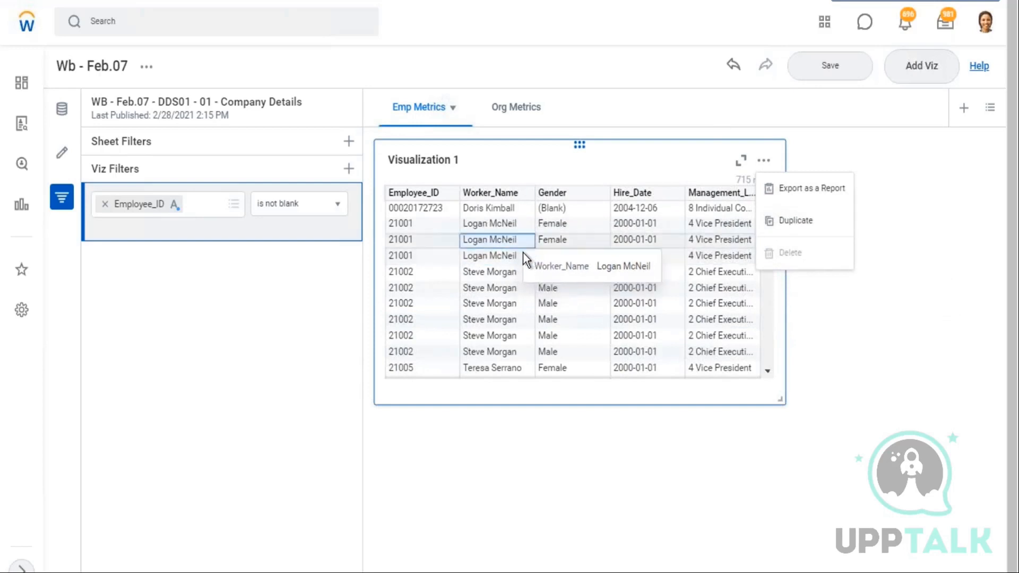
{"action": "left_click", "coordinate": [958, 241]}
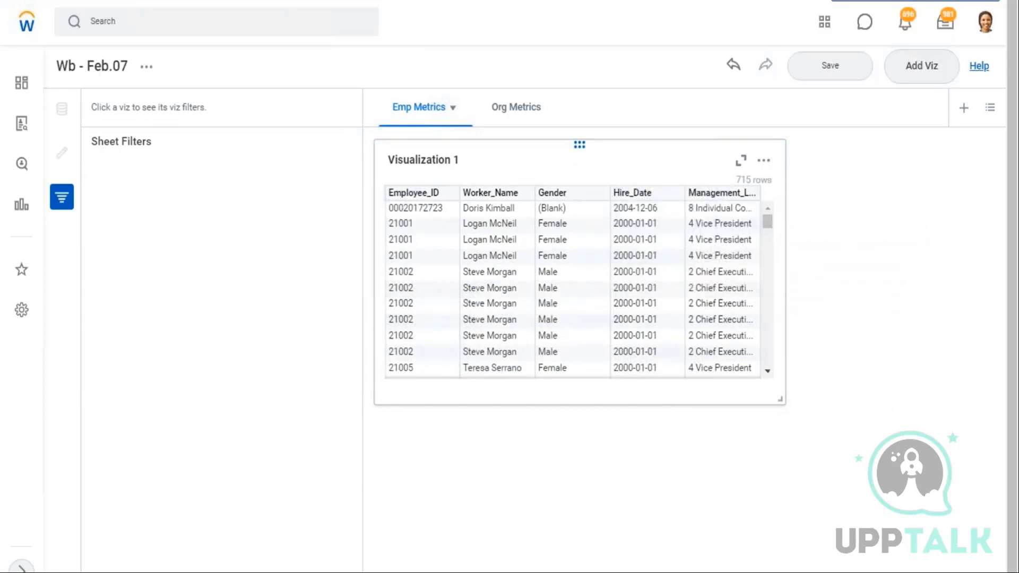
{"action": "left_click", "coordinate": [764, 161]}
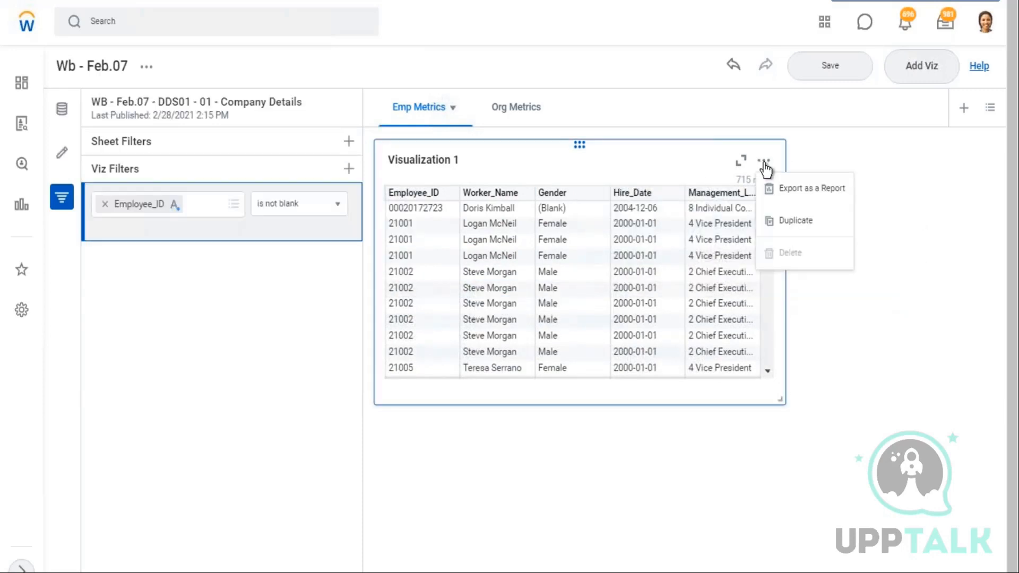
{"action": "left_click", "coordinate": [807, 228]}
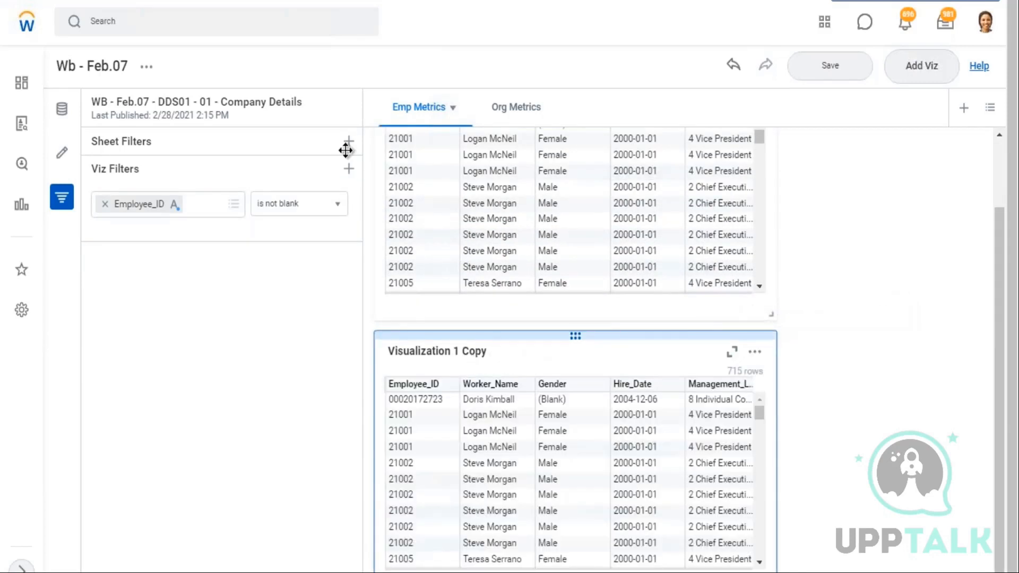
Rename Visualization 1 as Employee Details
{"action": "scroll", "coordinate": [469, 157], "scroll_direction": "up", "scroll_amount": 3}
{"action": "left_click", "coordinate": [455, 163]}
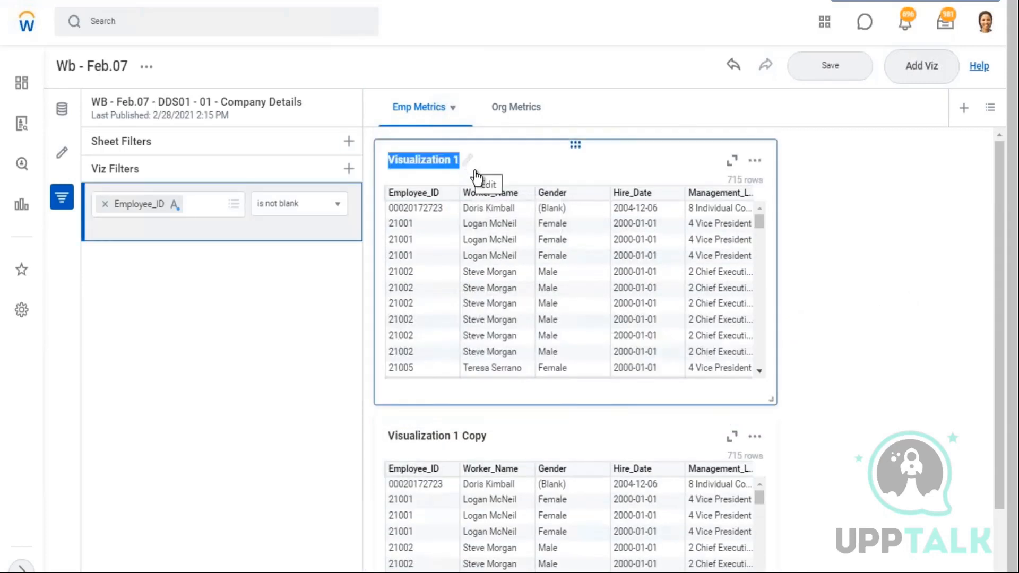
{"action": "type", "text": "Employee Details"}
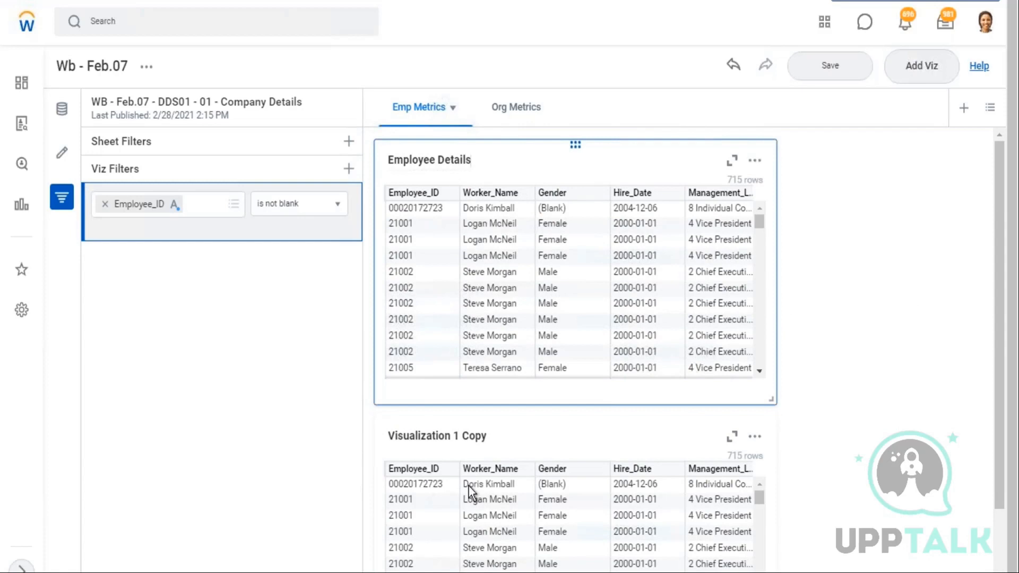
Rename the copy as Gender Details and change its type to a Matrix Report Chart
{"action": "left_click", "coordinate": [485, 445]}
{"action": "type", "text": "Gender Details"}
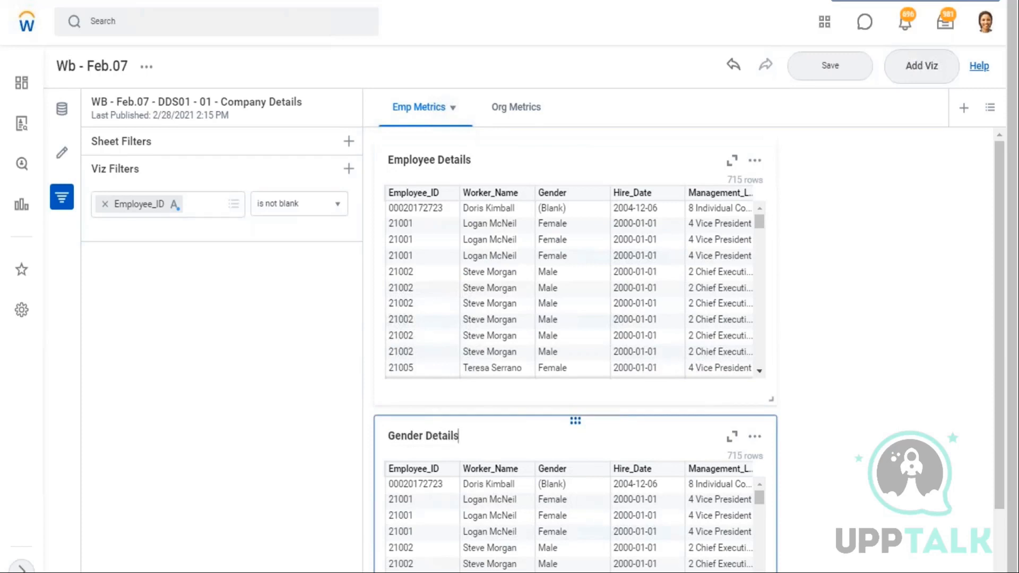
{"action": "scroll", "coordinate": [804, 260], "scroll_direction": "down", "scroll_amount": 2}
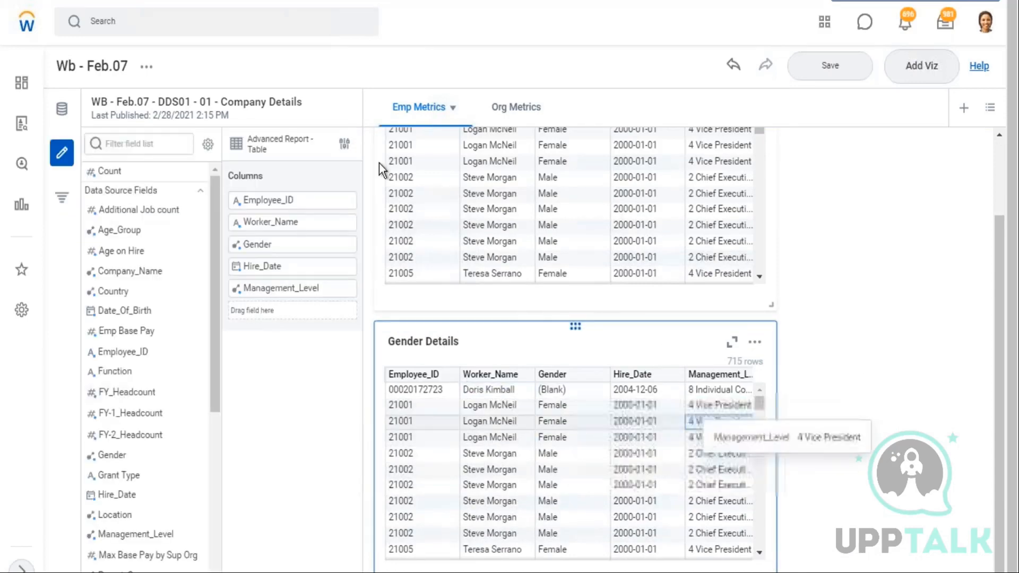
{"action": "left_click", "coordinate": [345, 146]}
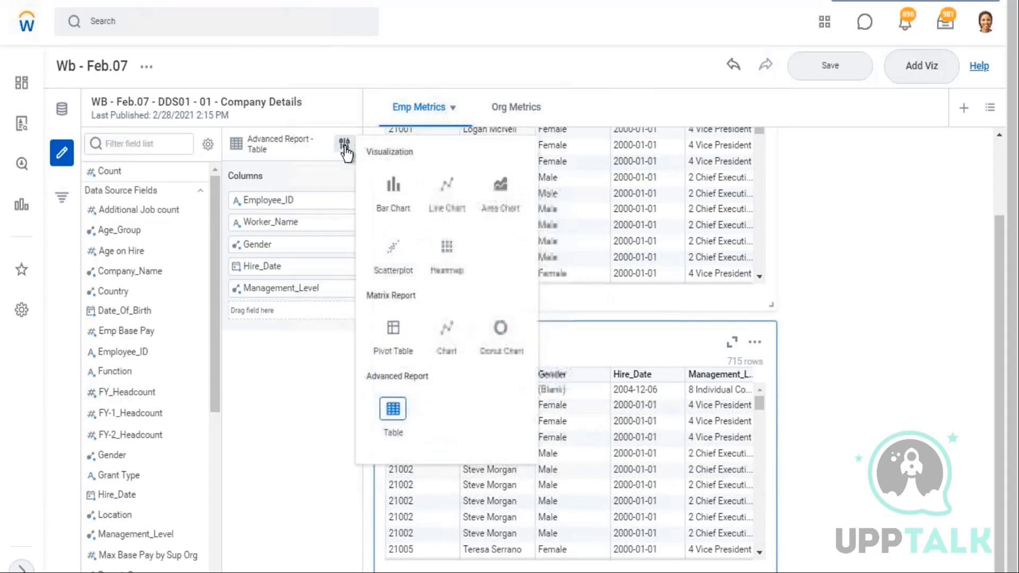
{"action": "left_click", "coordinate": [447, 342]}
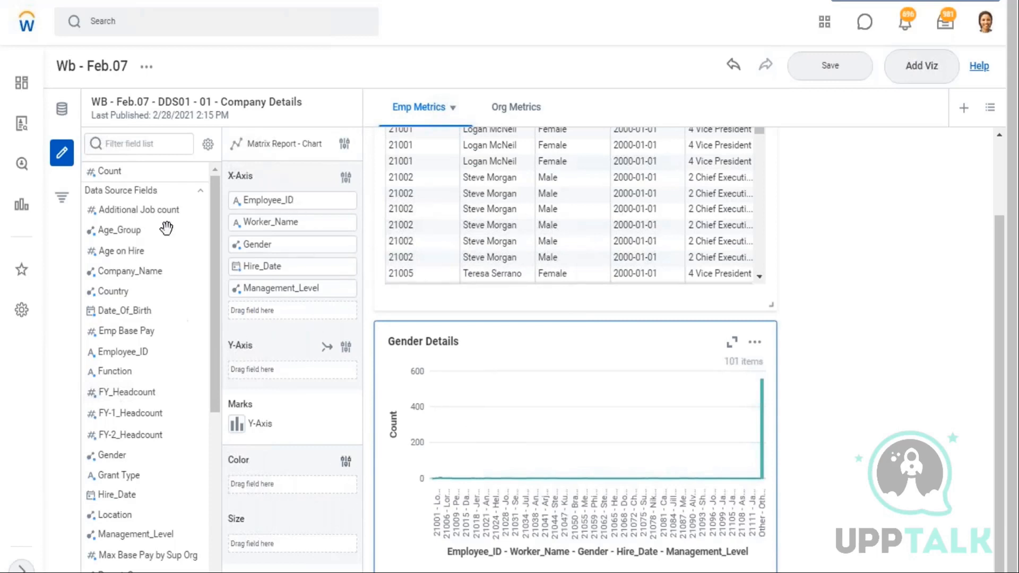
Remove Employee_ID, Worker_Name, Hire_Date and Management_Level from the chart's X-axis, keeping only Gender
{"action": "left_click", "coordinate": [239, 205]}
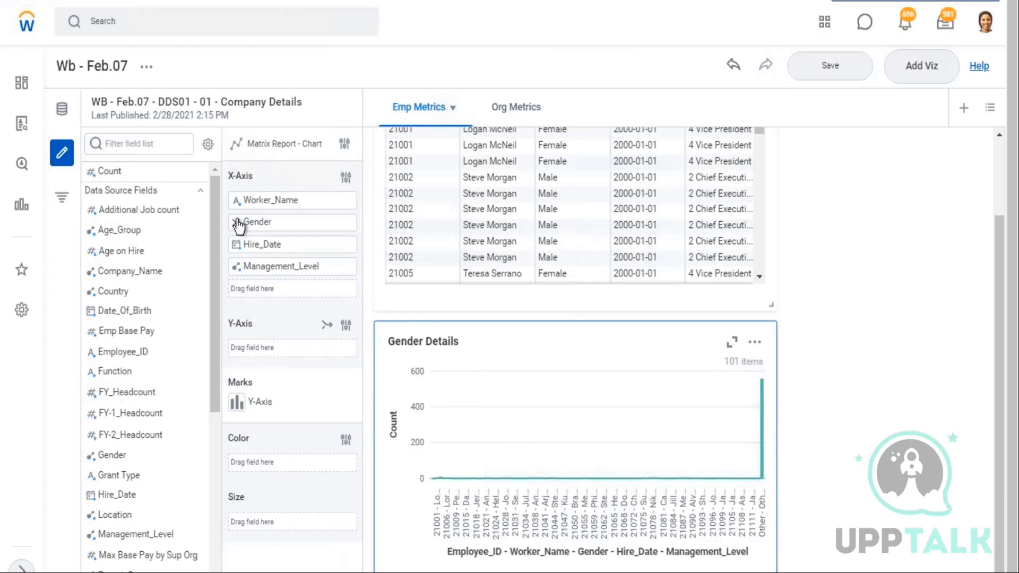
{"action": "left_click", "coordinate": [237, 203]}
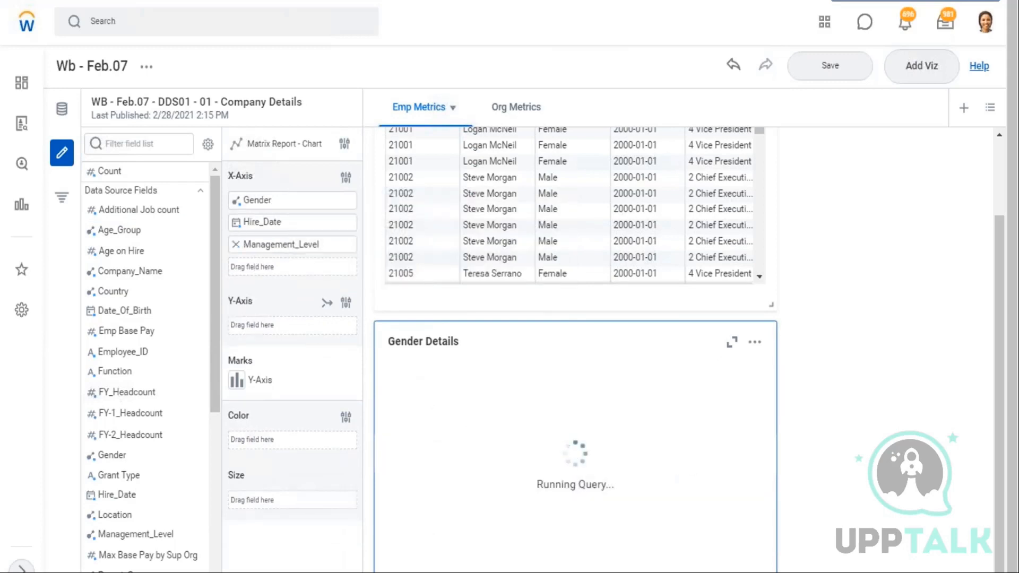
{"action": "left_click", "coordinate": [236, 222]}
{"action": "left_click", "coordinate": [237, 226]}
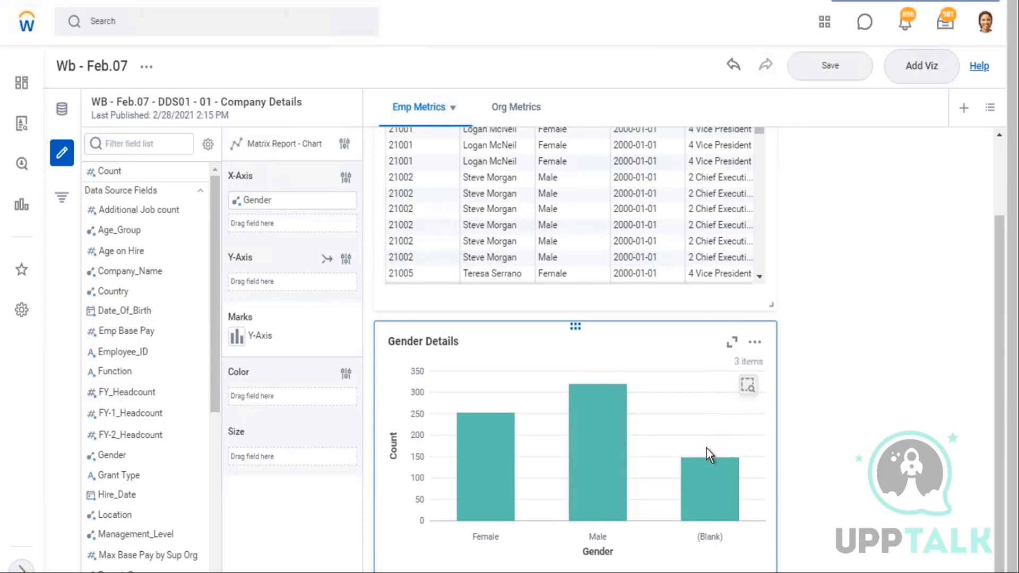
{"action": "mouse_move", "coordinate": [705, 465]}
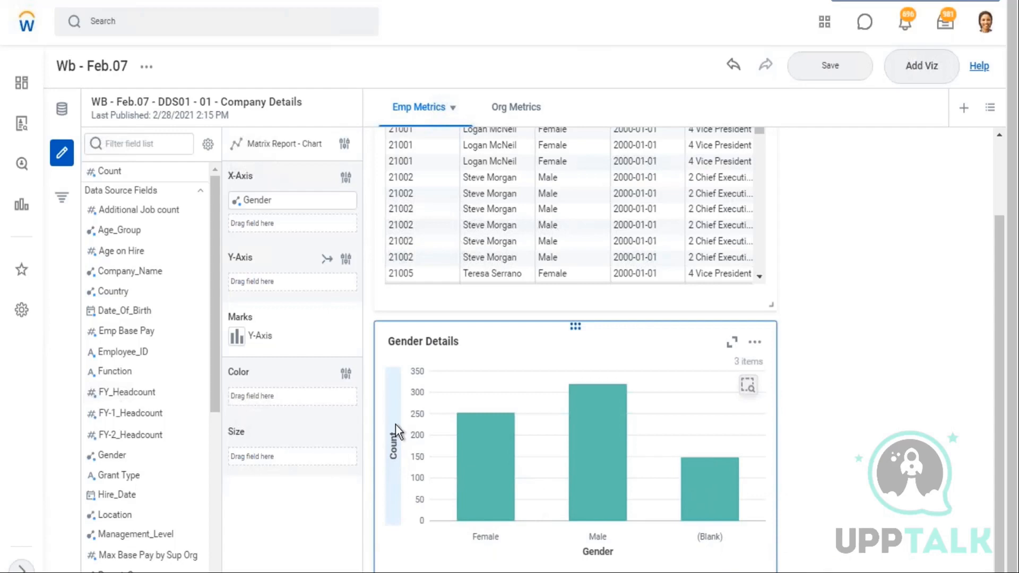
Browse the data source fields and the aggregation options for Additional Job count
{"action": "mouse_move", "coordinate": [109, 171]}
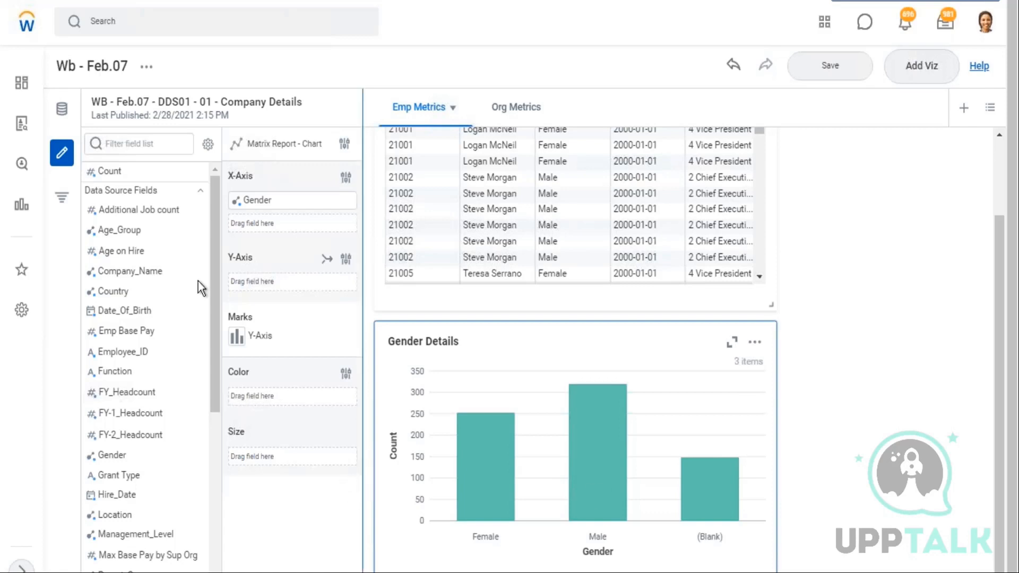
{"action": "mouse_move", "coordinate": [191, 235]}
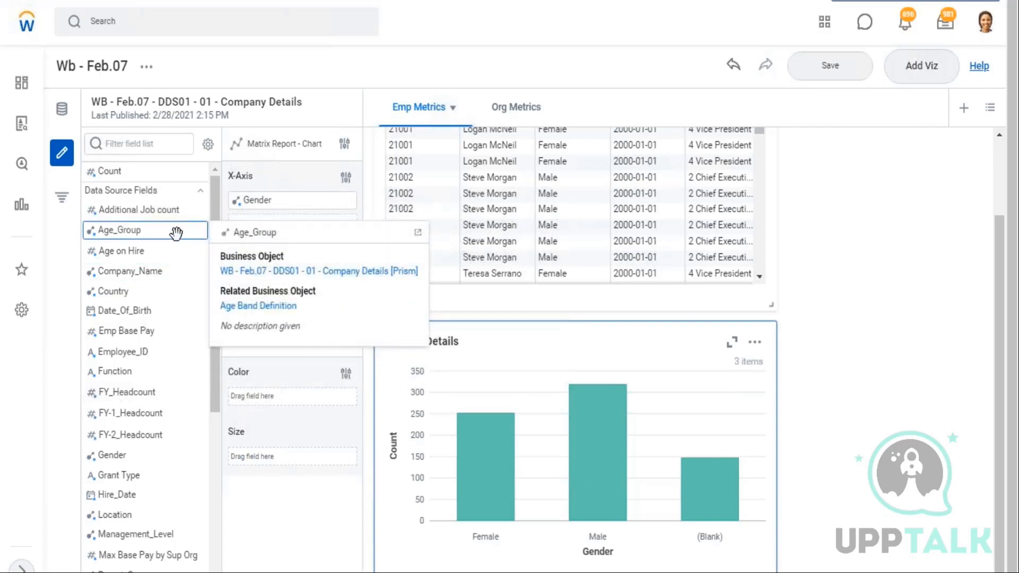
{"action": "mouse_move", "coordinate": [159, 210]}
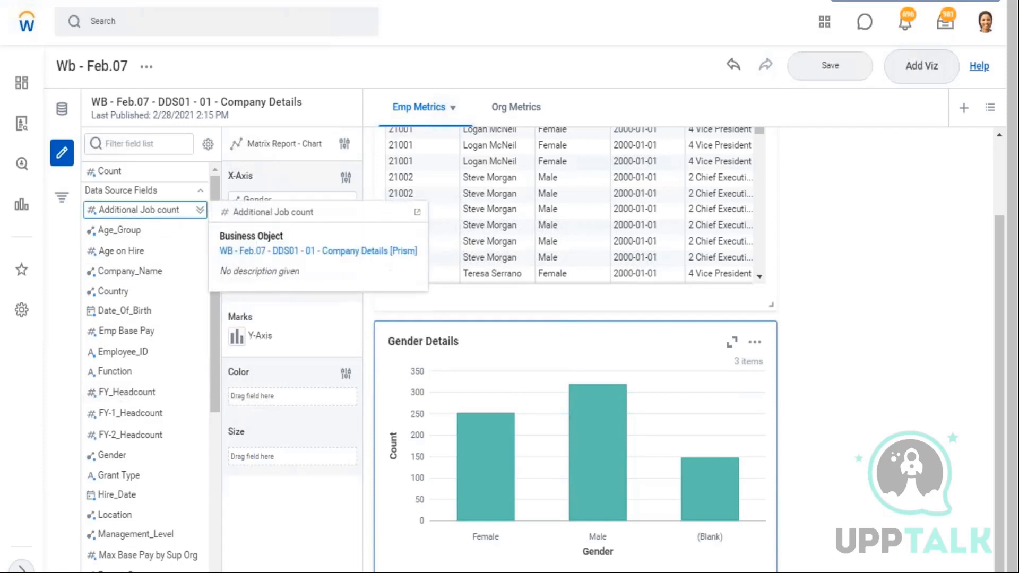
{"action": "mouse_move", "coordinate": [129, 232]}
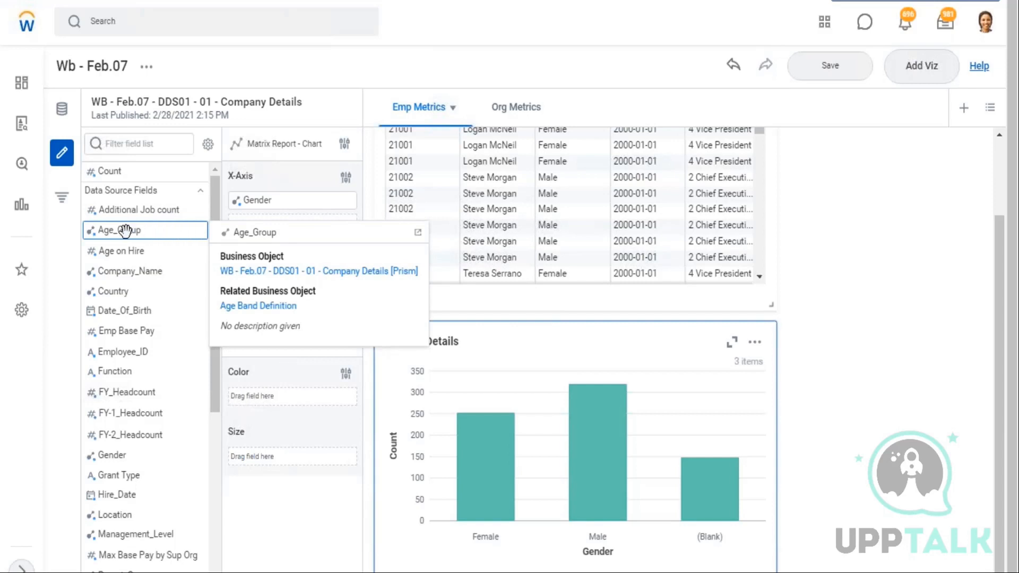
{"action": "left_click", "coordinate": [201, 210]}
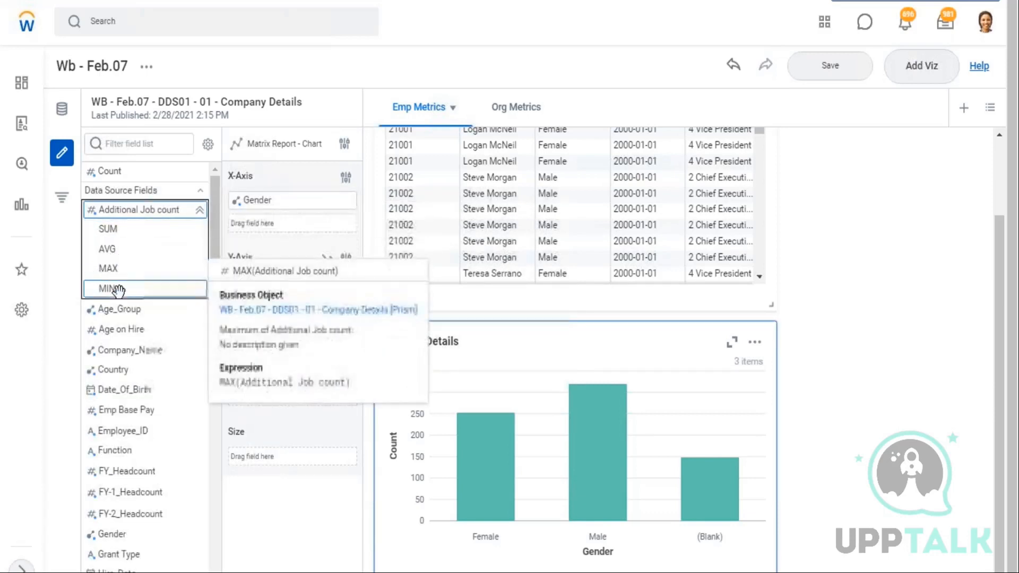
{"action": "mouse_move", "coordinate": [118, 290]}
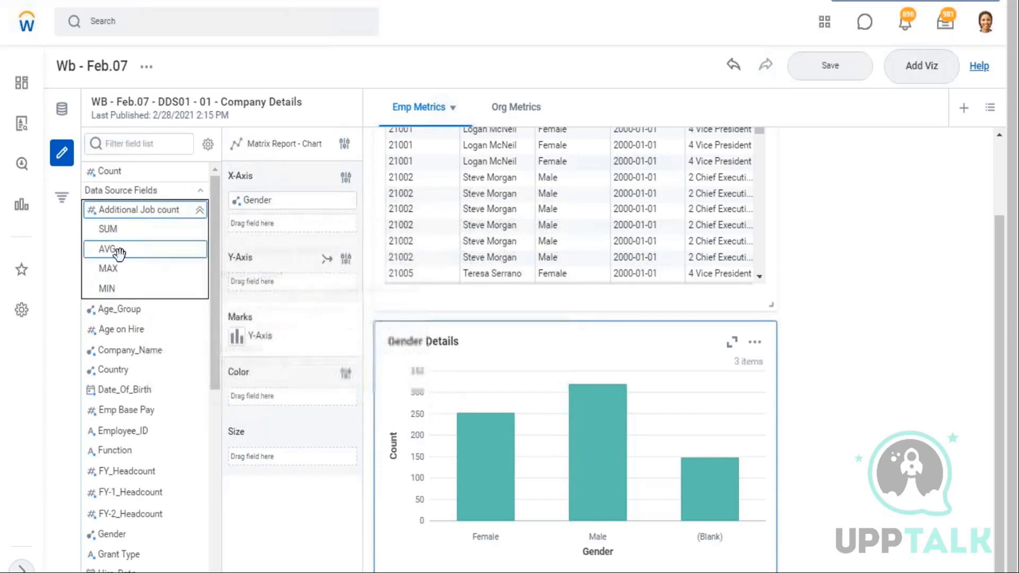
{"action": "left_click", "coordinate": [200, 211]}
{"action": "scroll", "coordinate": [156, 299], "scroll_direction": "down", "scroll_amount": 5}
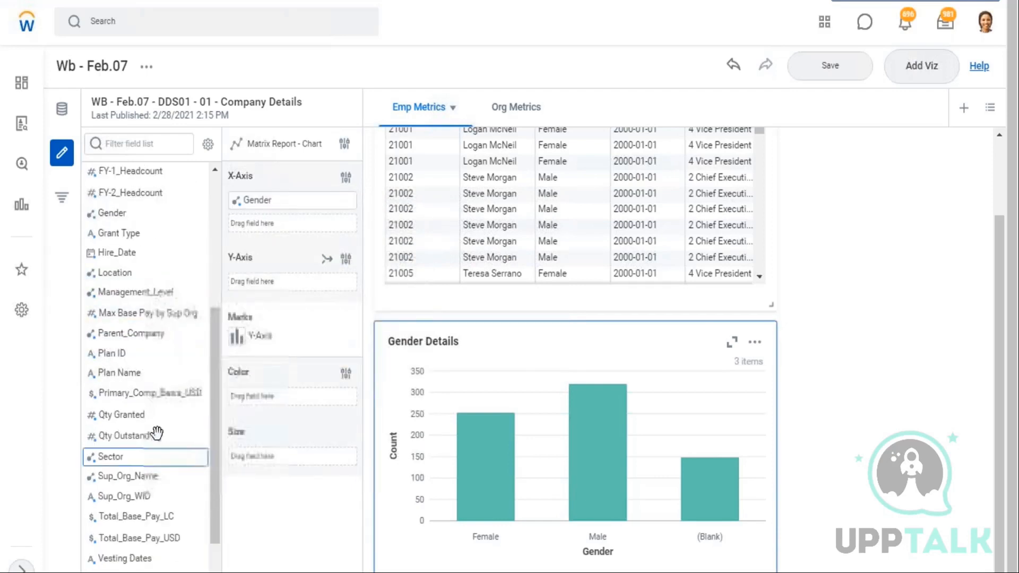
Browse the data source fields and the aggregation options for Total_Base_Pay_LC and Additional Job count
{"action": "scroll", "coordinate": [175, 457], "scroll_direction": "down", "scroll_amount": 2}
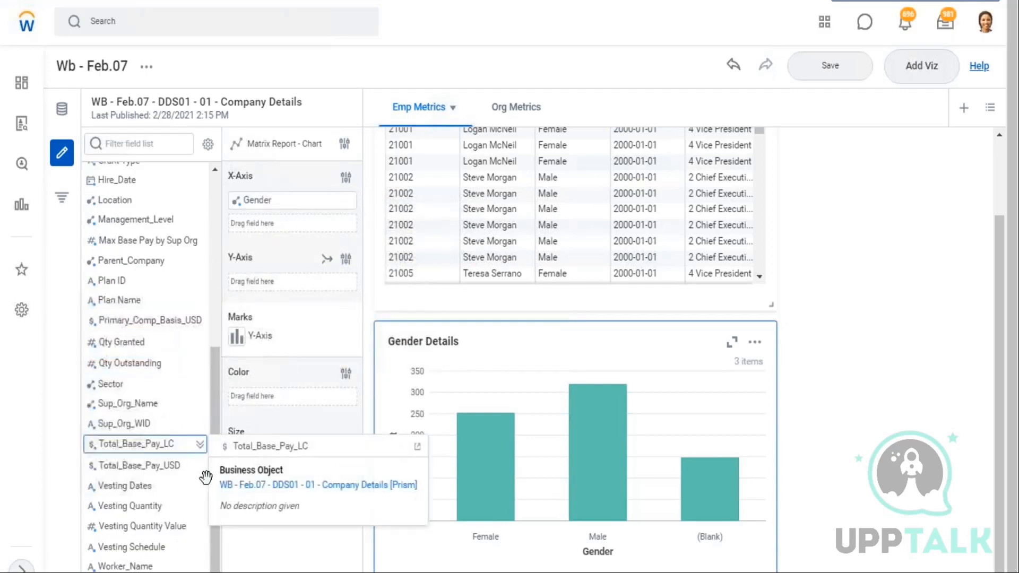
{"action": "left_click", "coordinate": [200, 445]}
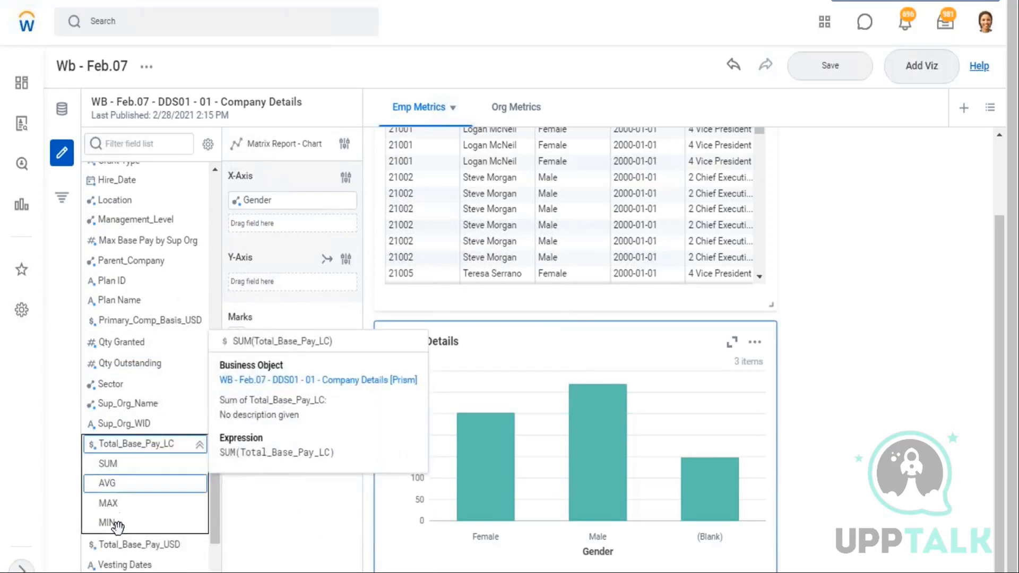
{"action": "left_click", "coordinate": [199, 445]}
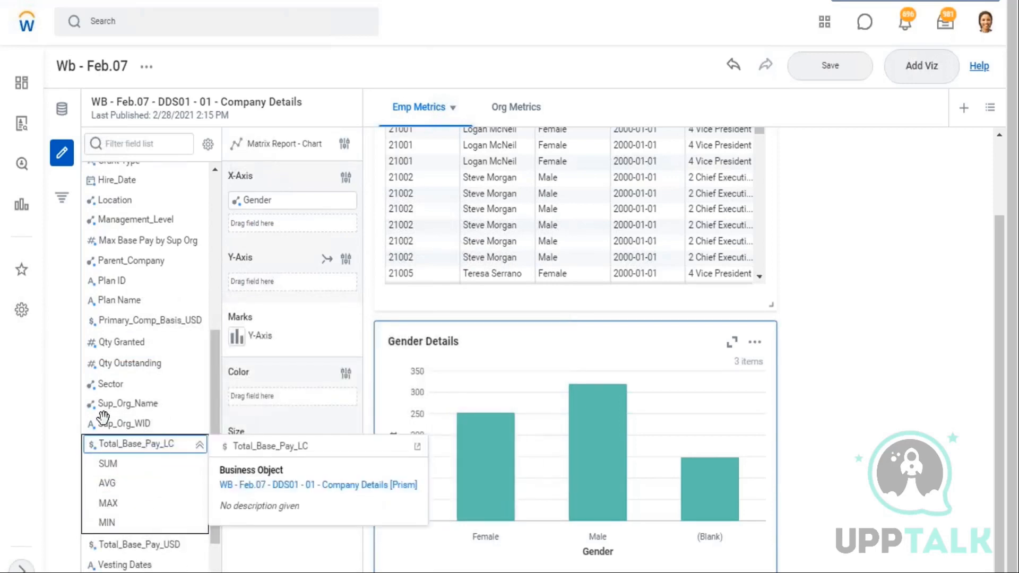
{"action": "scroll", "coordinate": [133, 324], "scroll_direction": "up", "scroll_amount": 4}
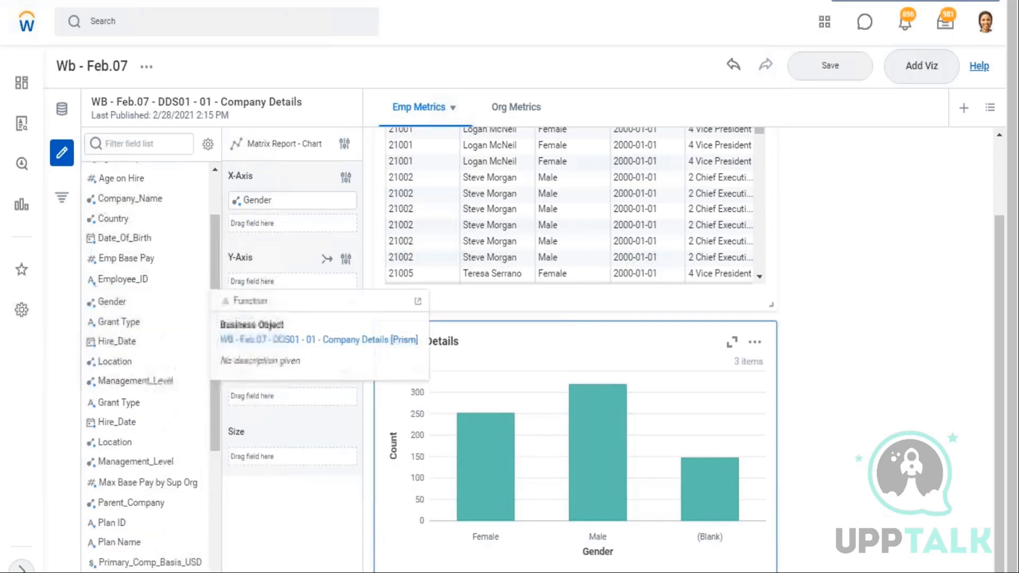
{"action": "scroll", "coordinate": [158, 315], "scroll_direction": "down", "scroll_amount": 3}
{"action": "scroll", "coordinate": [158, 315], "scroll_direction": "up", "scroll_amount": 5}
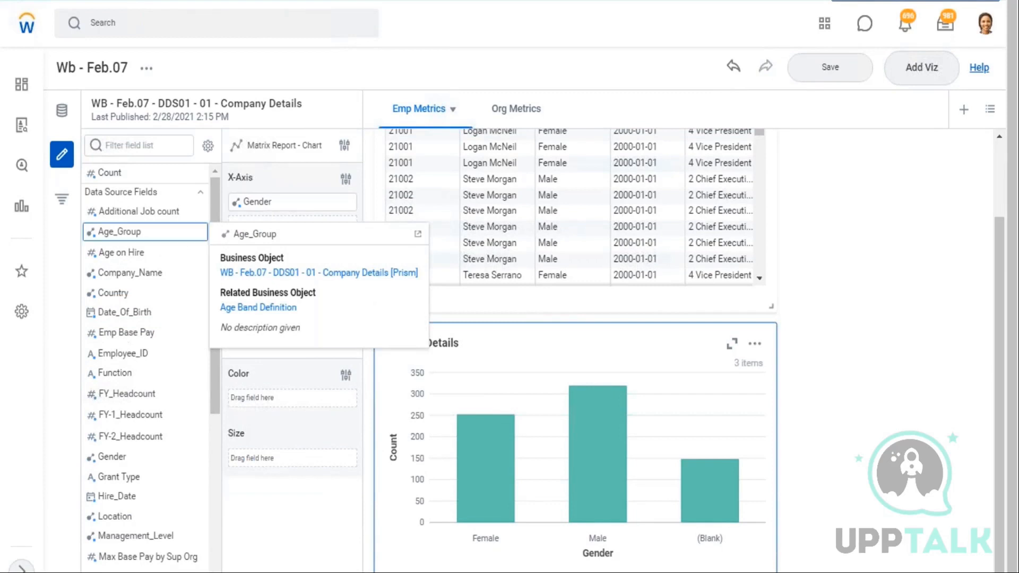
{"action": "scroll", "coordinate": [175, 287], "scroll_direction": "down", "scroll_amount": 6}
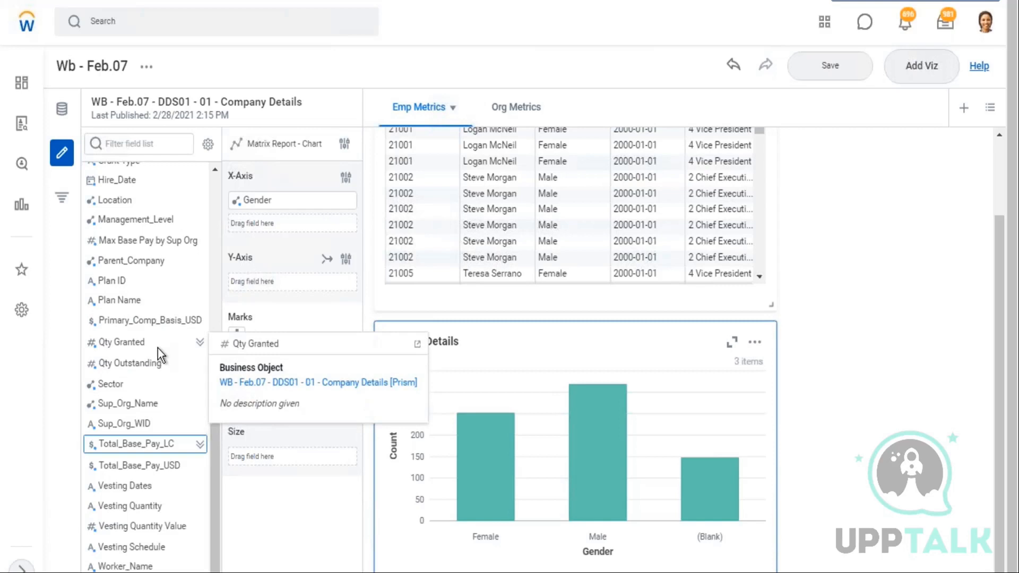
{"action": "scroll", "coordinate": [139, 289], "scroll_direction": "up", "scroll_amount": 3}
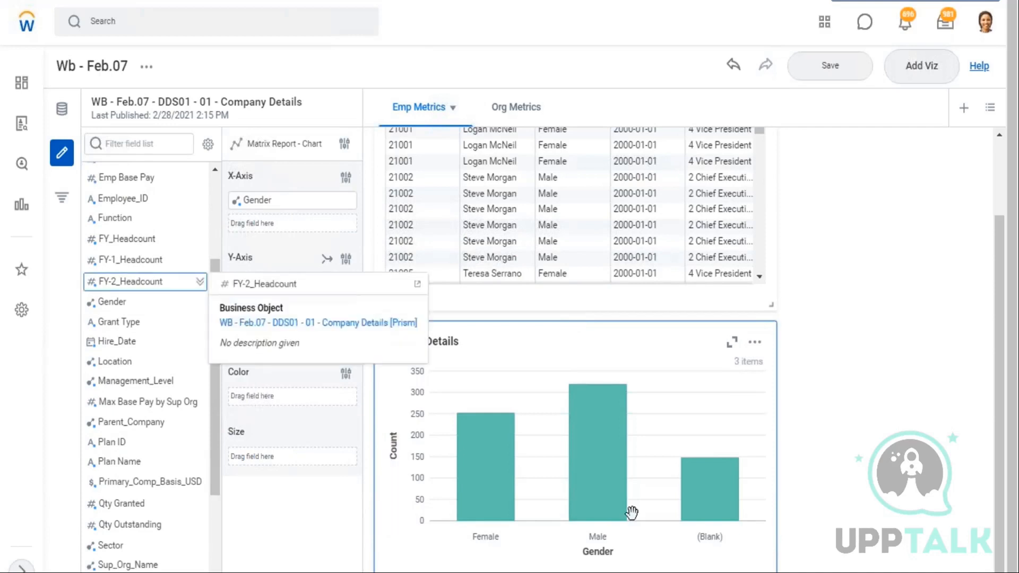
{"action": "scroll", "coordinate": [215, 375], "scroll_direction": "up", "scroll_amount": 3}
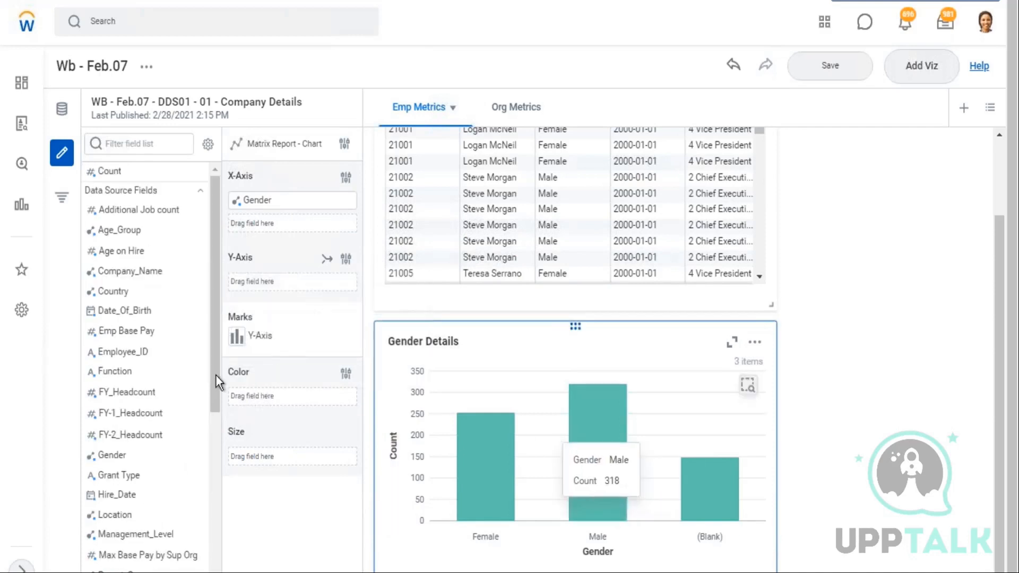
{"action": "left_click", "coordinate": [200, 210]}
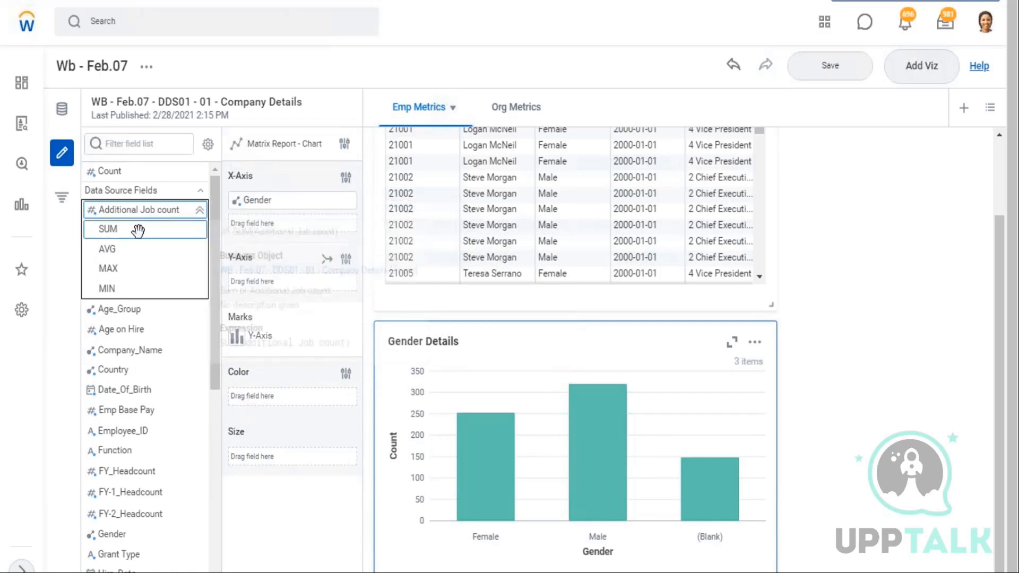
{"action": "mouse_move", "coordinate": [137, 229]}
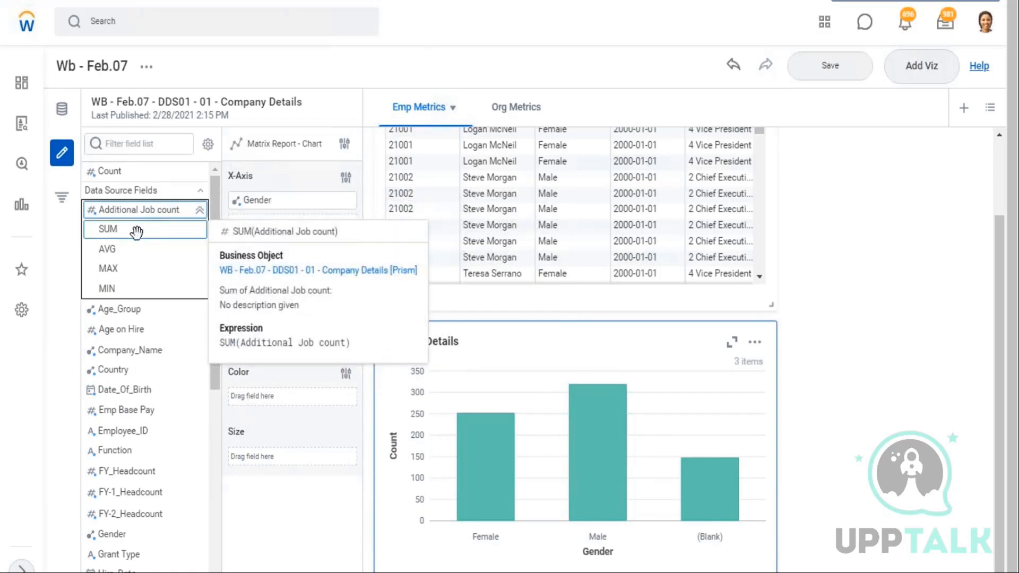
Add the SUM of Additional Job count to the Gender Details chart's Y-axis
{"action": "left_click_drag", "start_coordinate": [111, 228], "coordinate": [256, 201]}
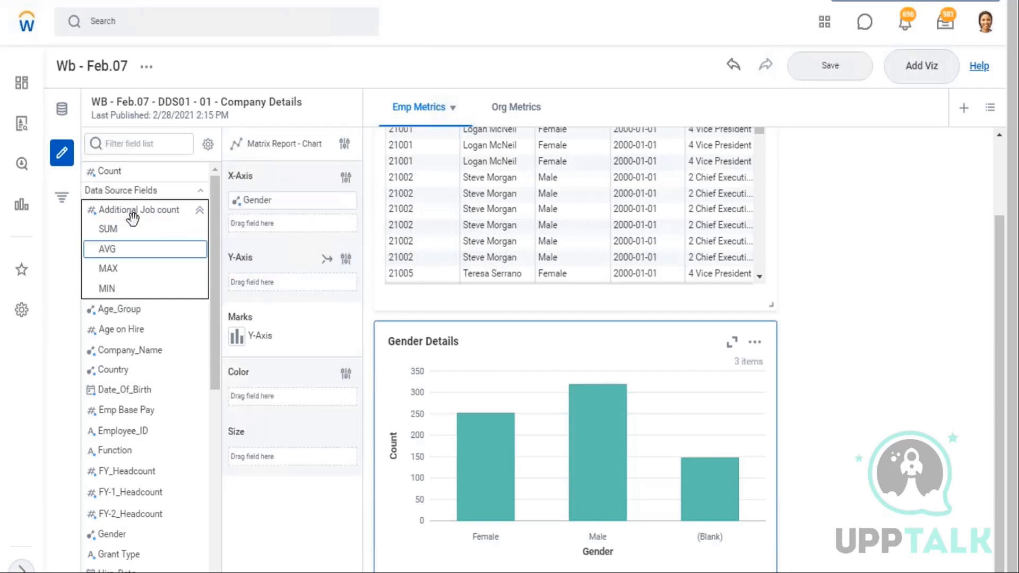
{"action": "mouse_move", "coordinate": [132, 211]}
{"action": "left_click_drag", "start_coordinate": [226, 226], "coordinate": [144, 211]}
{"action": "mouse_move", "coordinate": [148, 211]}
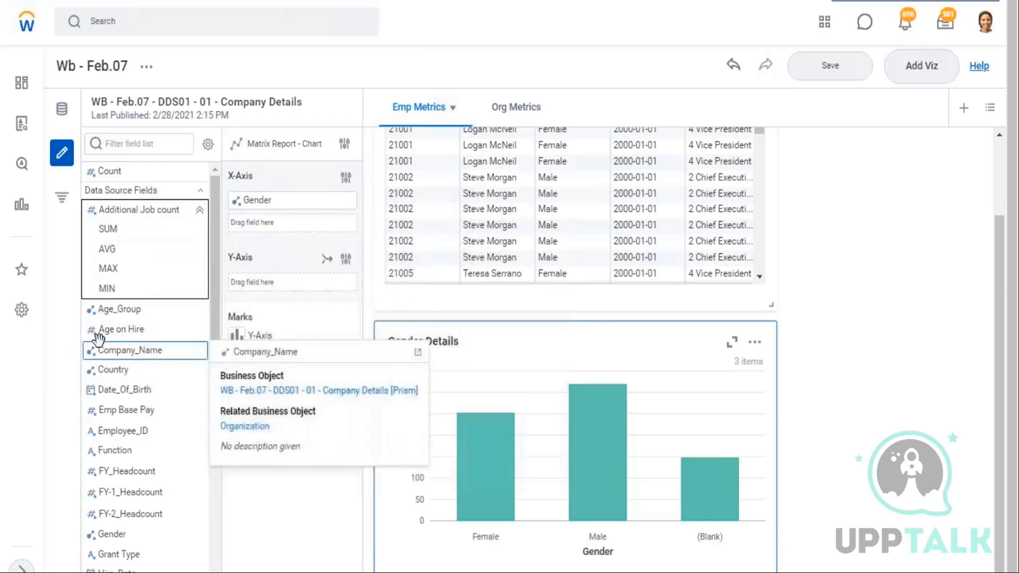
{"action": "mouse_move", "coordinate": [96, 336]}
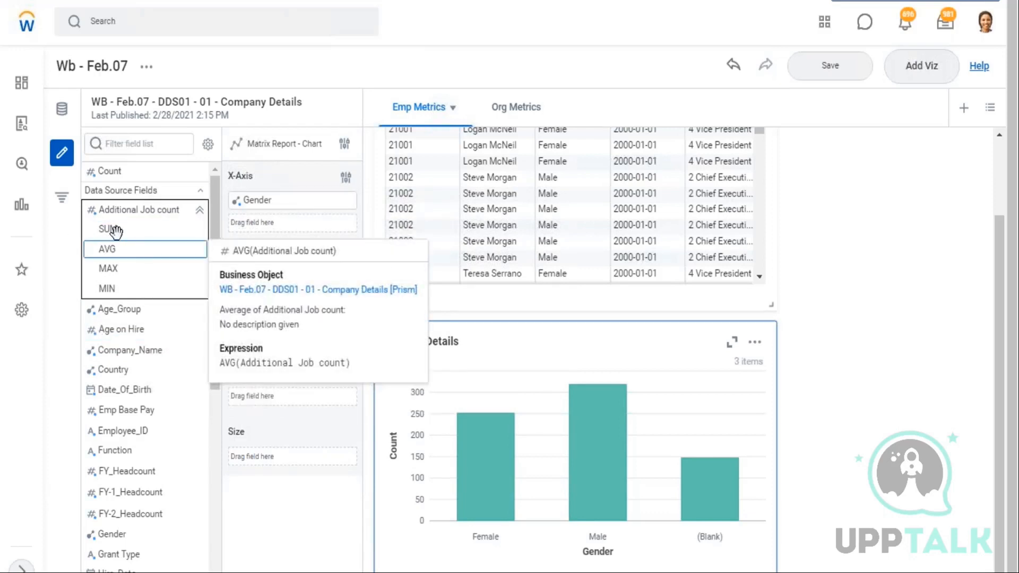
{"action": "left_click_drag", "start_coordinate": [114, 229], "coordinate": [258, 286]}
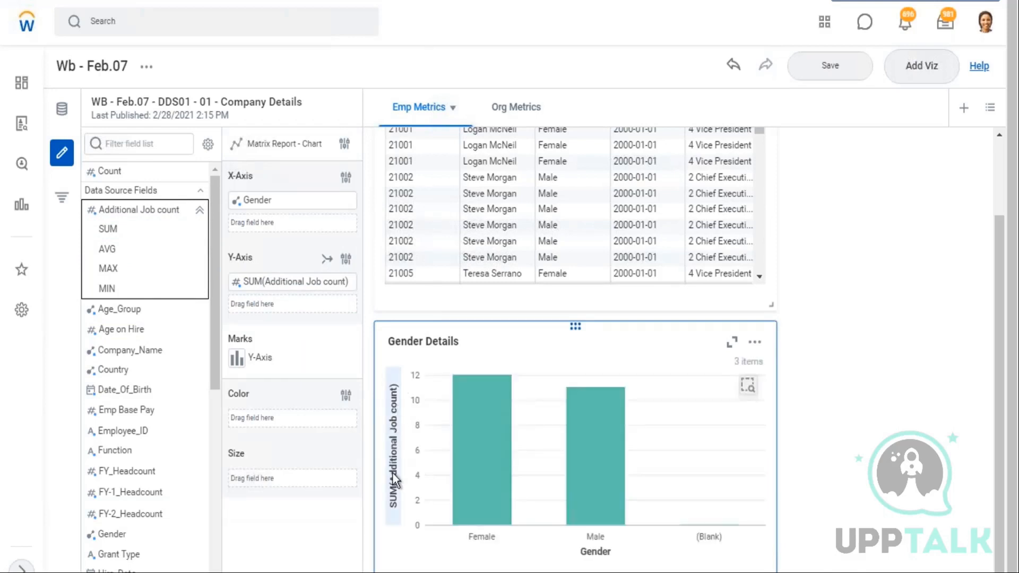
{"action": "mouse_move", "coordinate": [471, 390]}
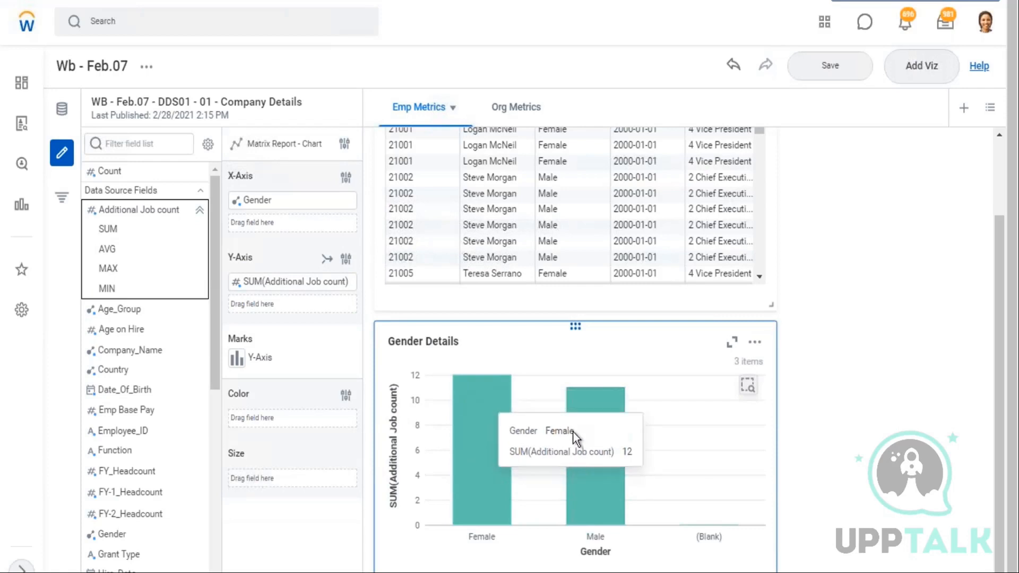
{"action": "mouse_move", "coordinate": [601, 454]}
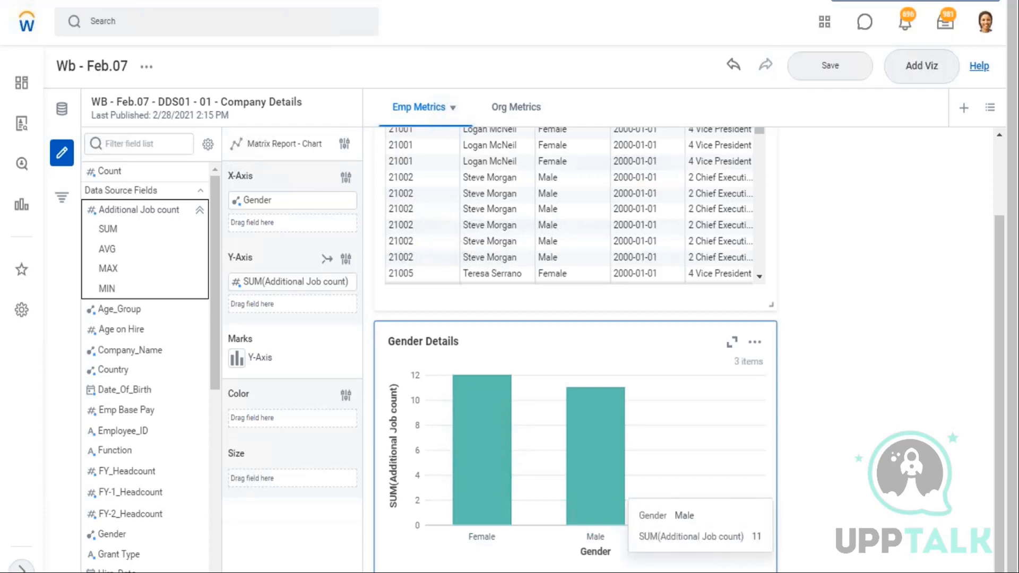
Try colouring the Gender Details chart by Management_Level, then remove that colour field again
{"action": "left_click", "coordinate": [199, 211]}
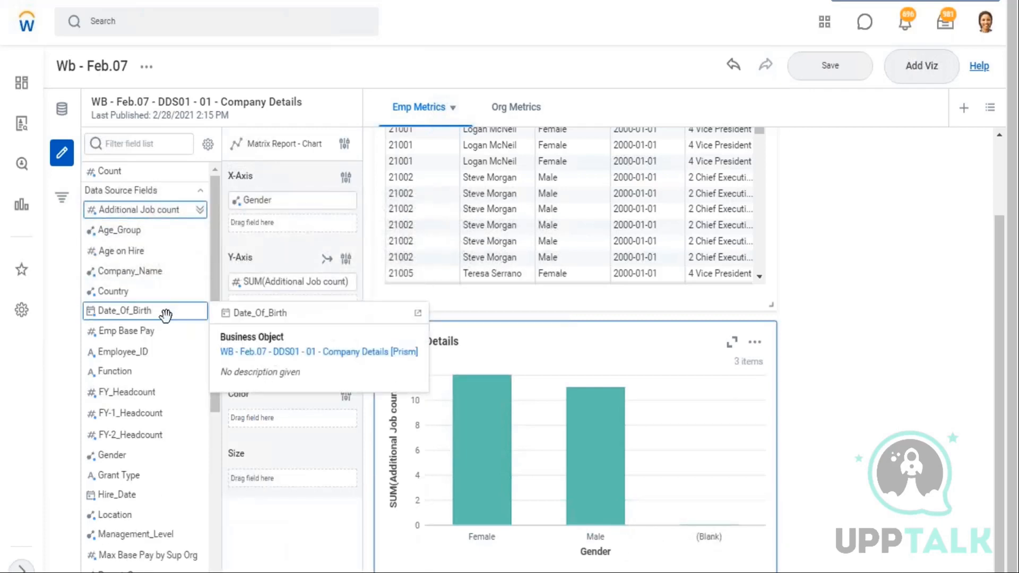
{"action": "scroll", "coordinate": [159, 313], "scroll_direction": "down", "scroll_amount": 2}
{"action": "mouse_move", "coordinate": [475, 456]}
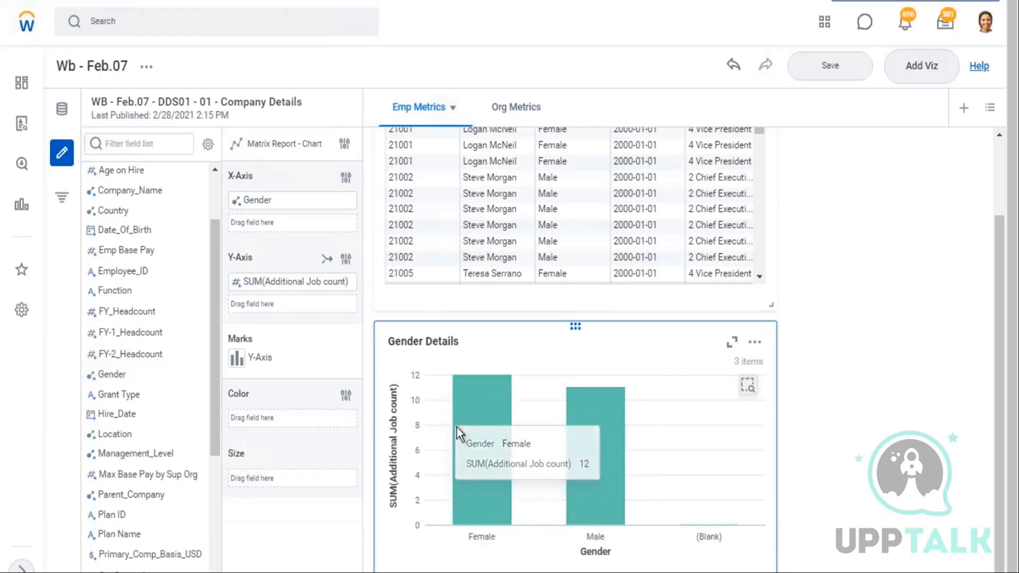
{"action": "left_click_drag", "start_coordinate": [131, 454], "coordinate": [273, 421]}
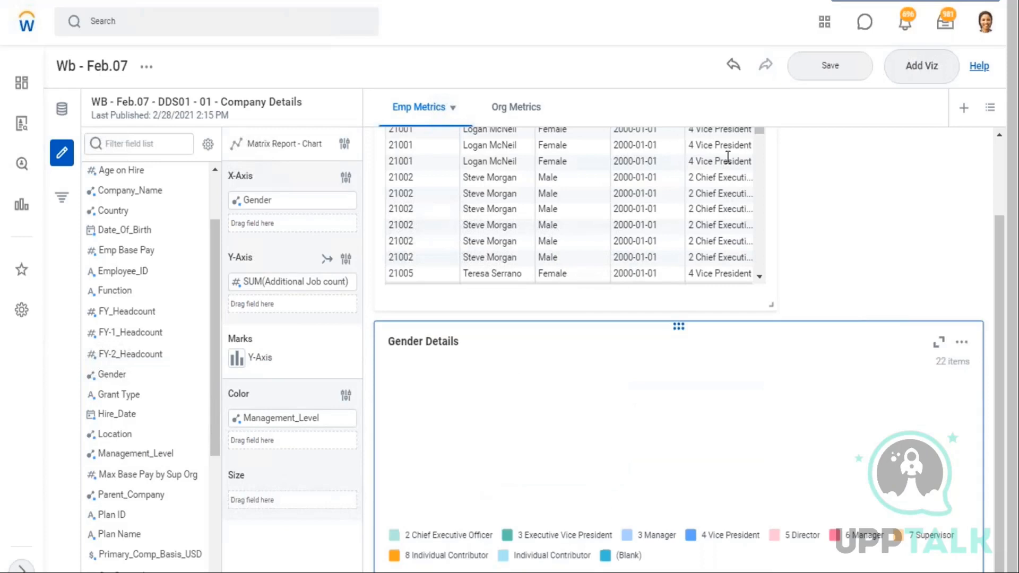
{"action": "scroll", "coordinate": [726, 158], "scroll_direction": "down", "scroll_amount": 3}
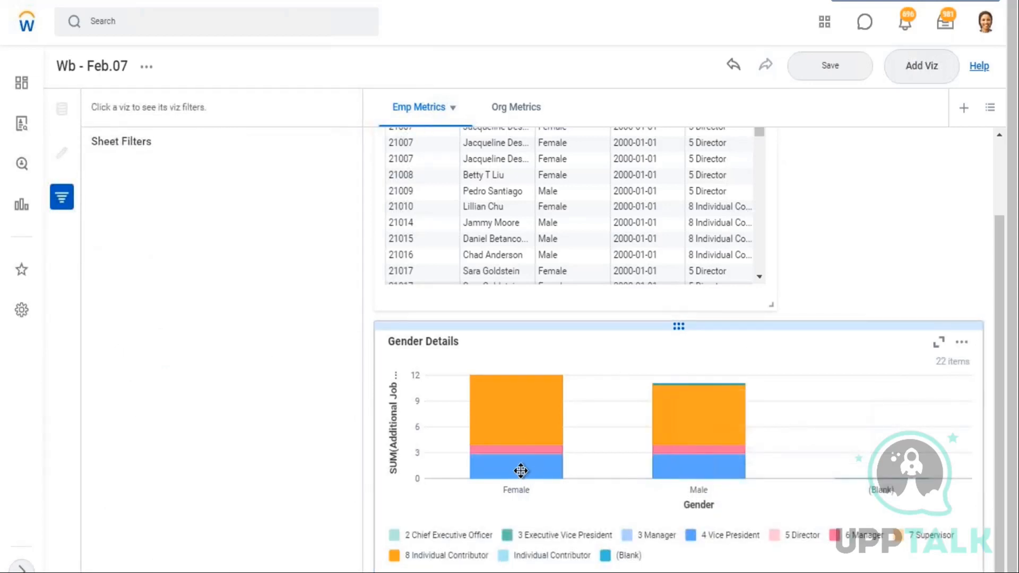
{"action": "left_click", "coordinate": [520, 471]}
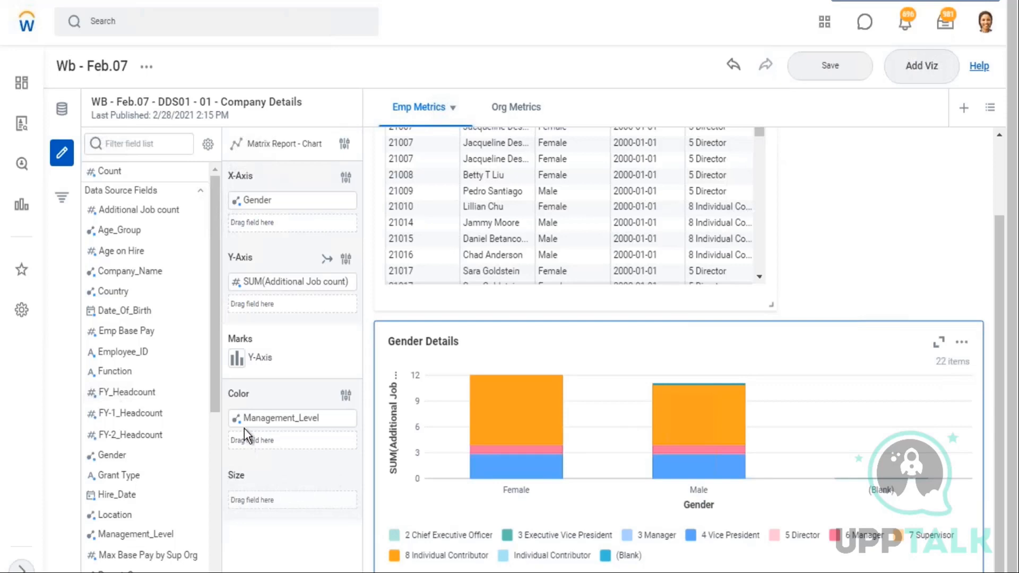
{"action": "left_click_drag", "start_coordinate": [238, 423], "coordinate": [330, 524]}
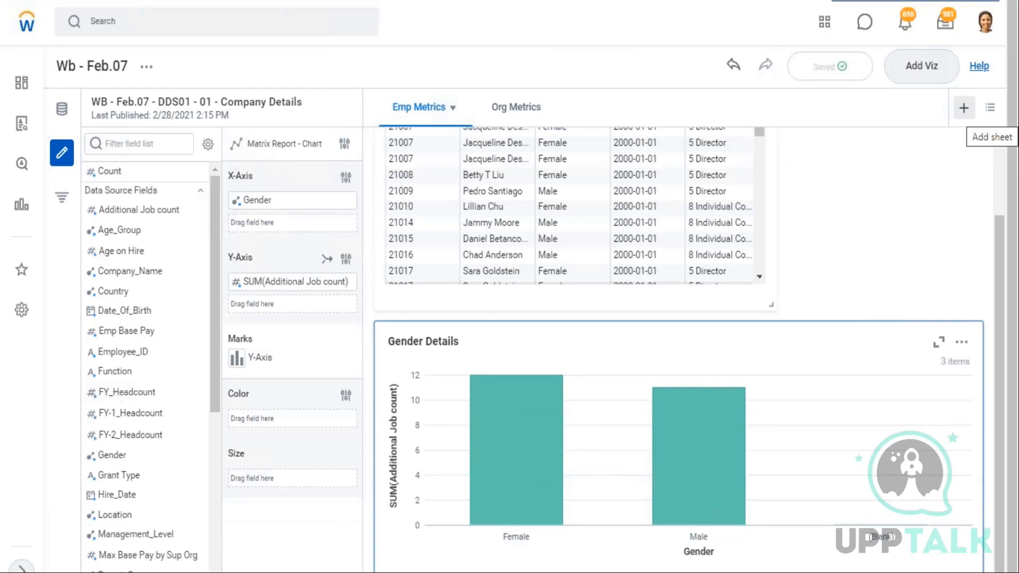
{"action": "key", "text": "alt+Tab"}
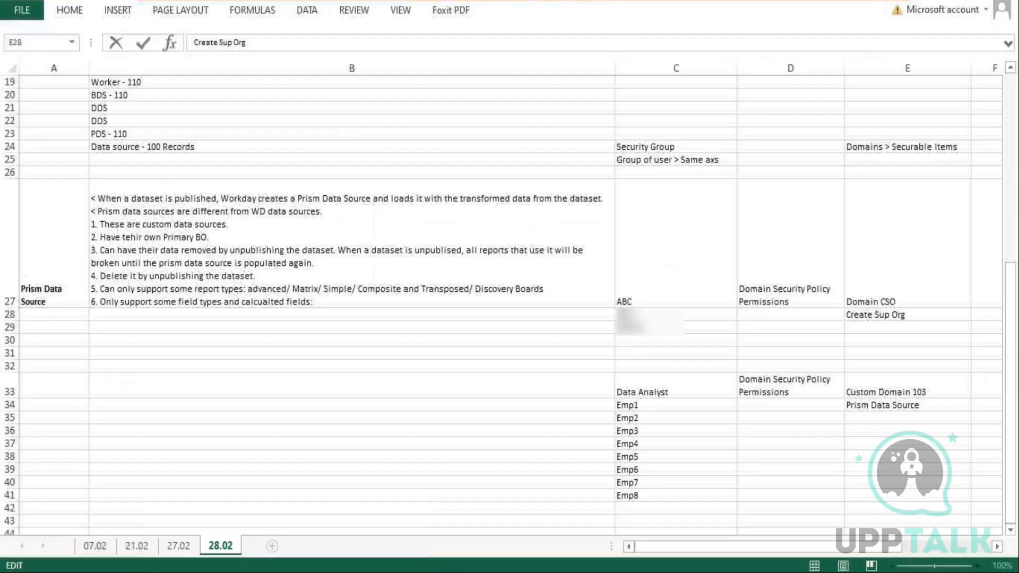
{"action": "left_click", "coordinate": [614, 5]}
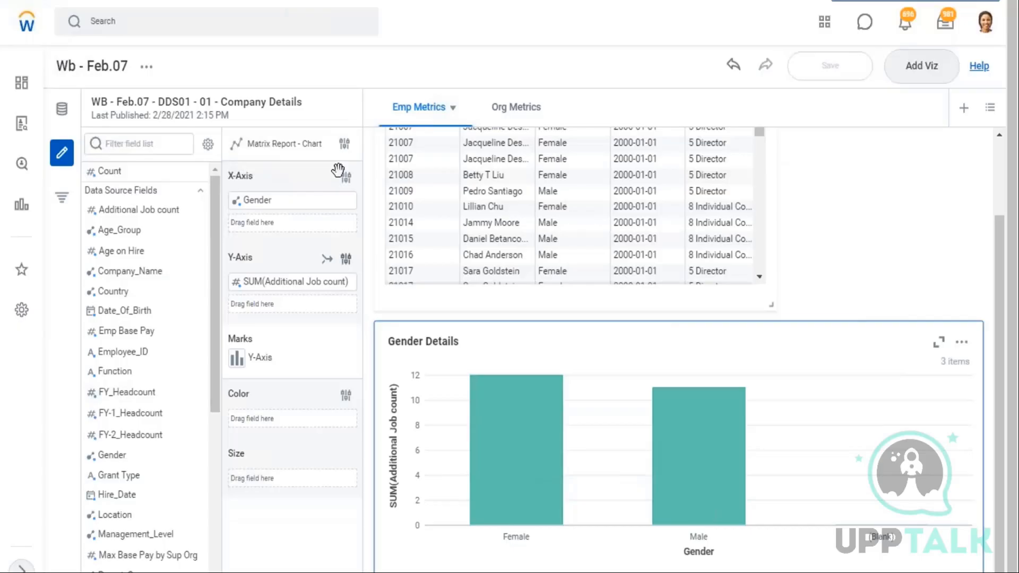
Review the visualization type choices and the action menus for the Employee Details and Gender Details visualizations
{"action": "left_click", "coordinate": [345, 144]}
{"action": "left_click_drag", "start_coordinate": [416, 296], "coordinate": [369, 292]}
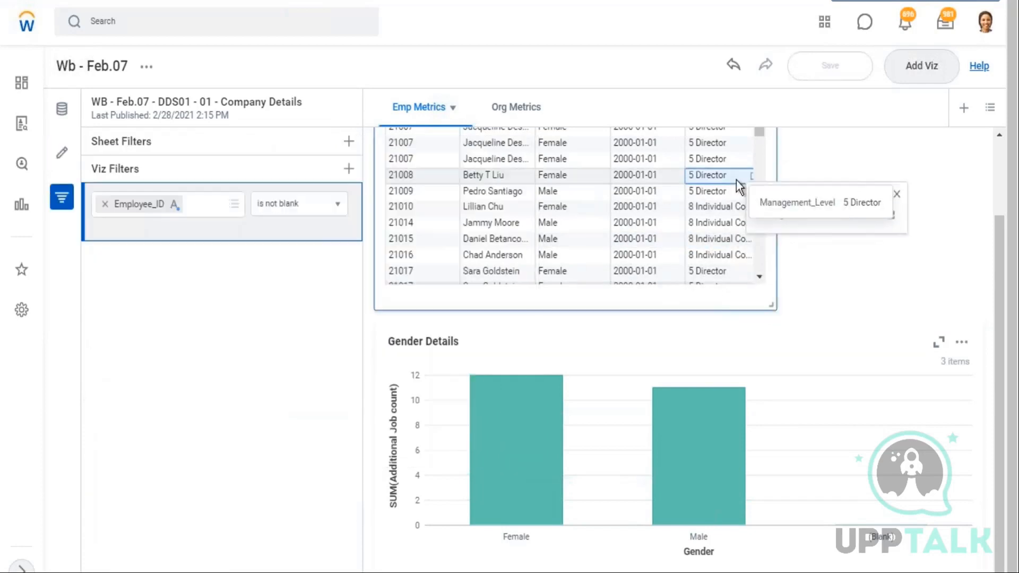
{"action": "left_click", "coordinate": [737, 180]}
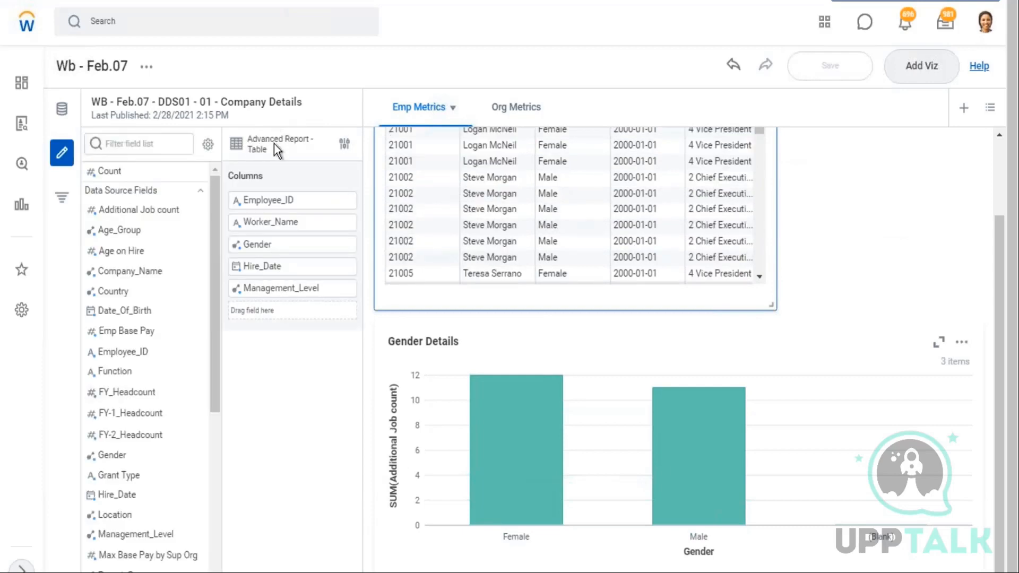
{"action": "scroll", "coordinate": [864, 257], "scroll_direction": "up", "scroll_amount": 3}
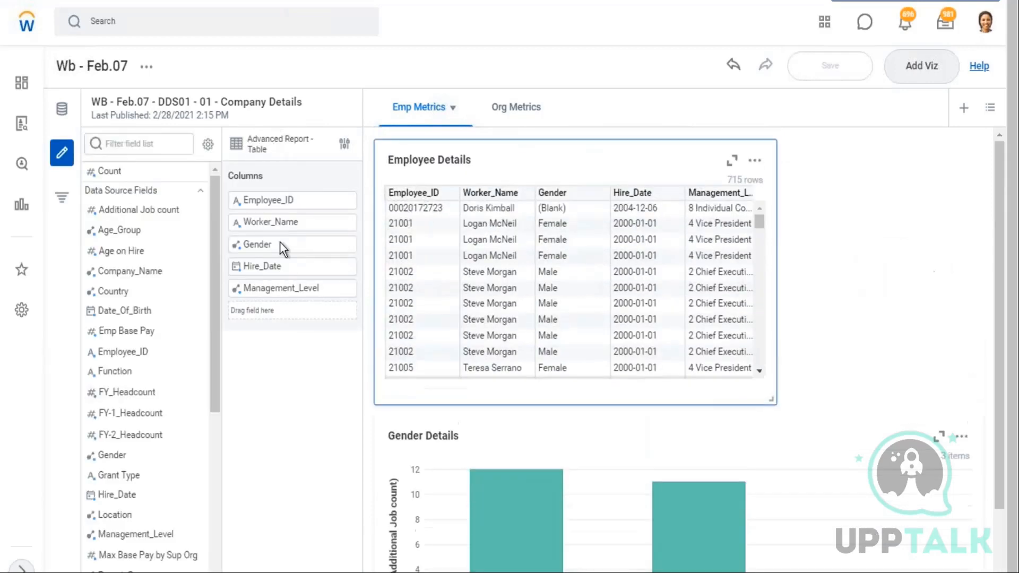
{"action": "left_click", "coordinate": [345, 144]}
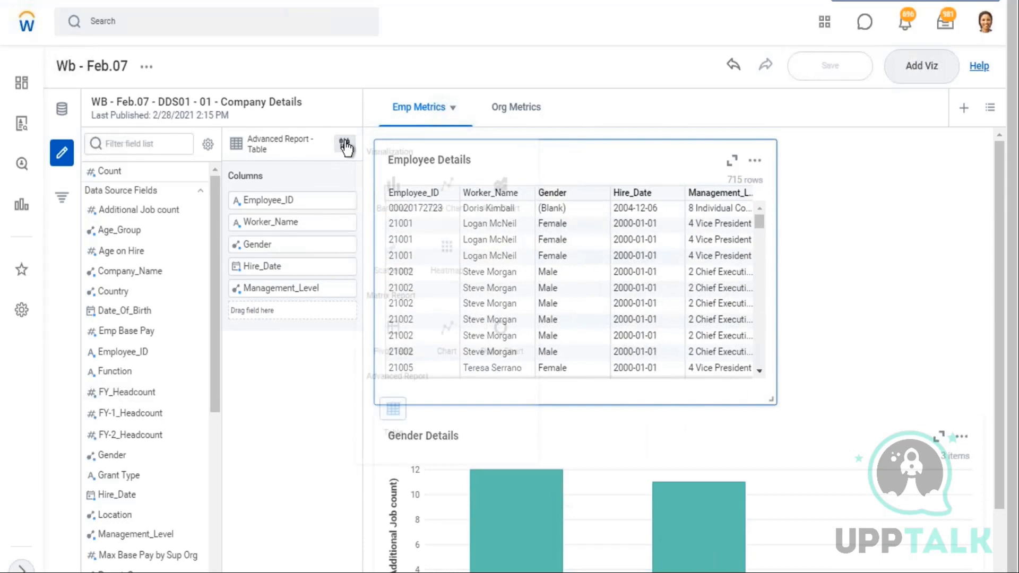
{"action": "left_click", "coordinate": [875, 199]}
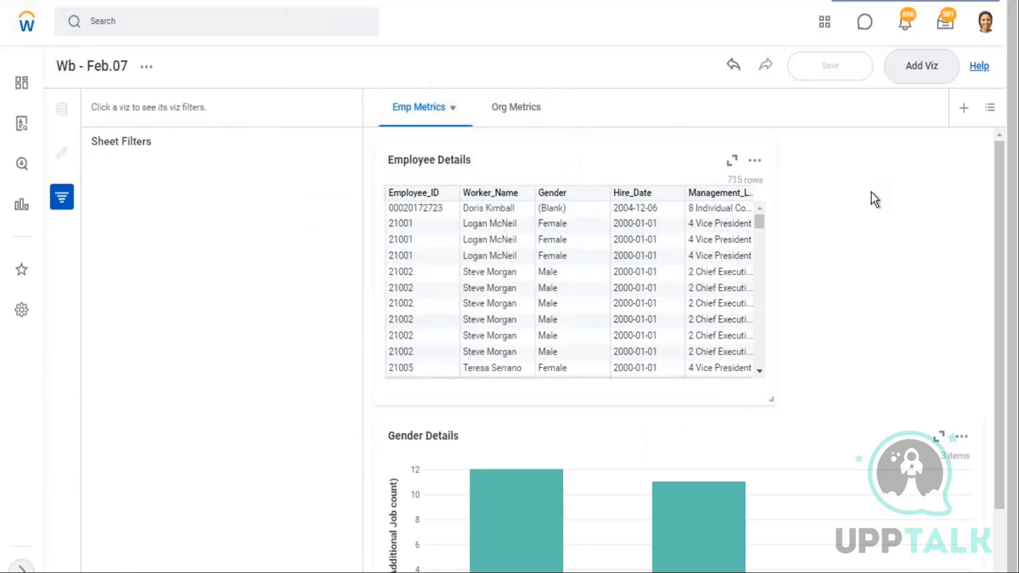
{"action": "left_click", "coordinate": [754, 163]}
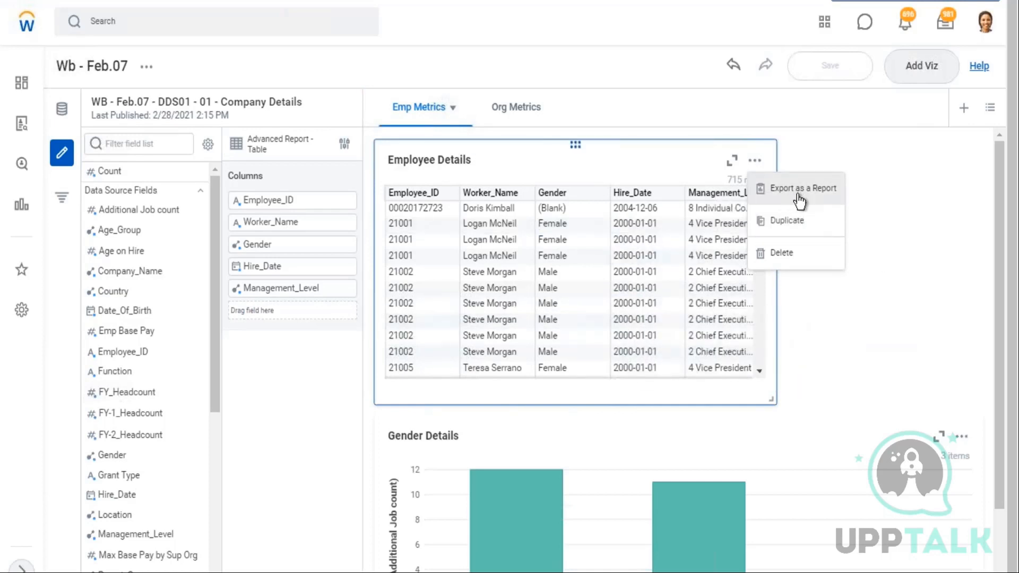
{"action": "left_click", "coordinate": [964, 441]}
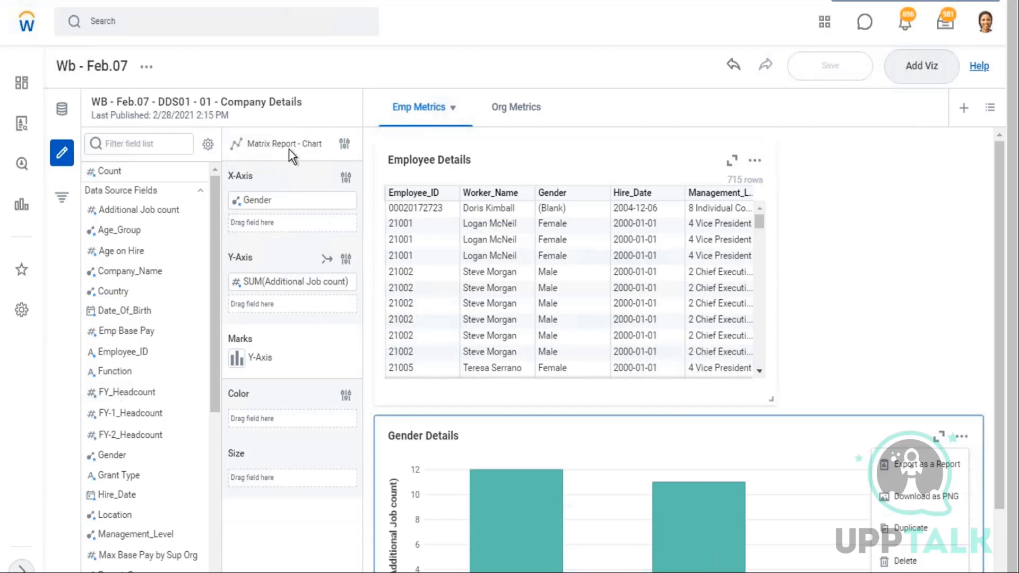
{"action": "left_click", "coordinate": [345, 144]}
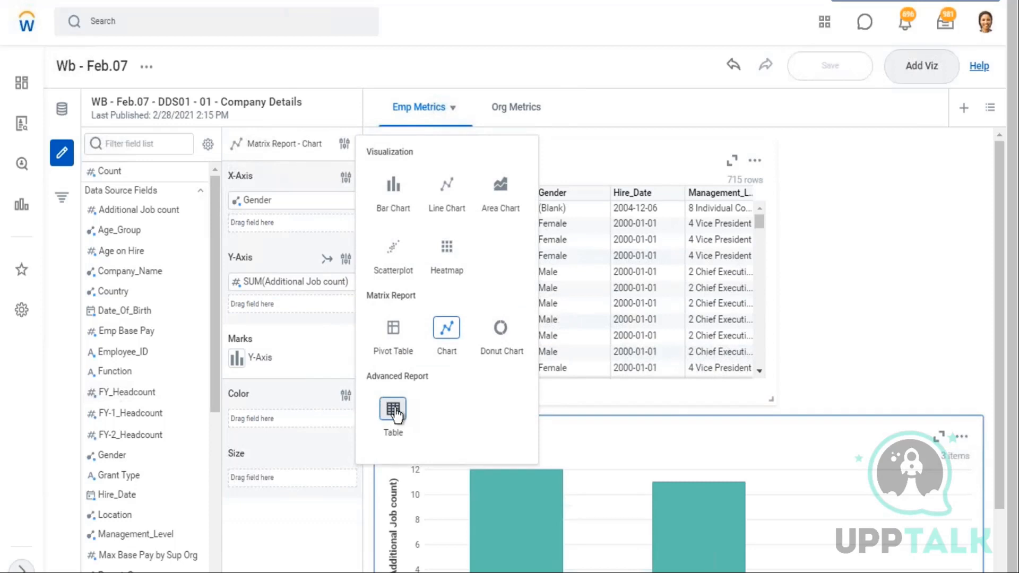
{"action": "left_click_drag", "start_coordinate": [428, 377], "coordinate": [366, 377]}
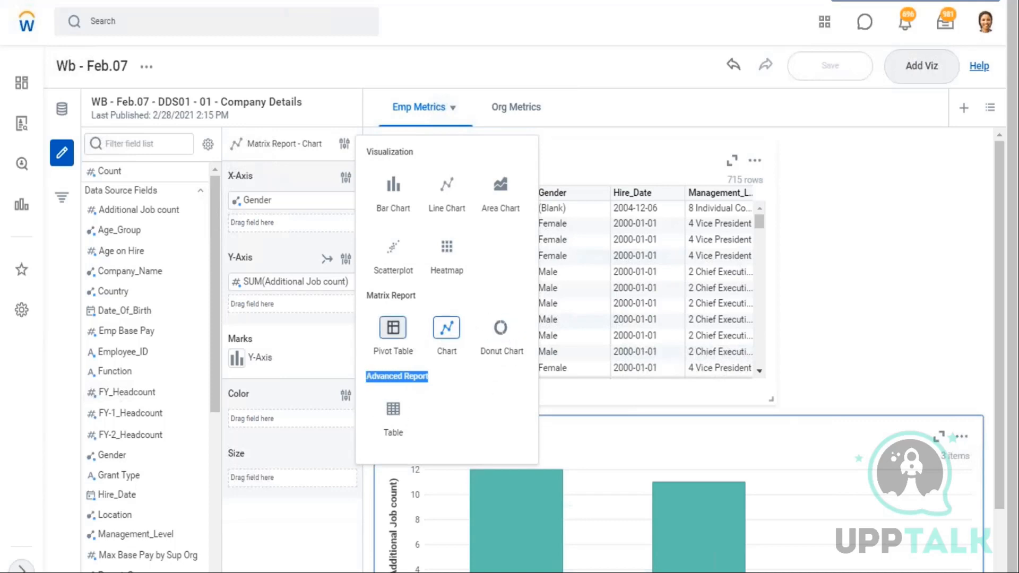
{"action": "left_click_drag", "start_coordinate": [416, 295], "coordinate": [373, 297]}
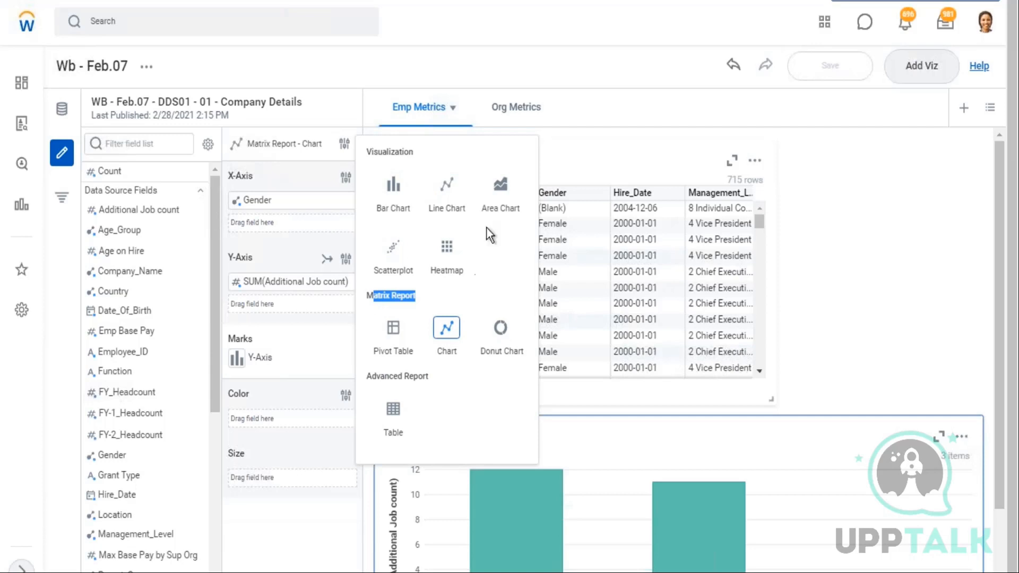
{"action": "left_click", "coordinate": [862, 209]}
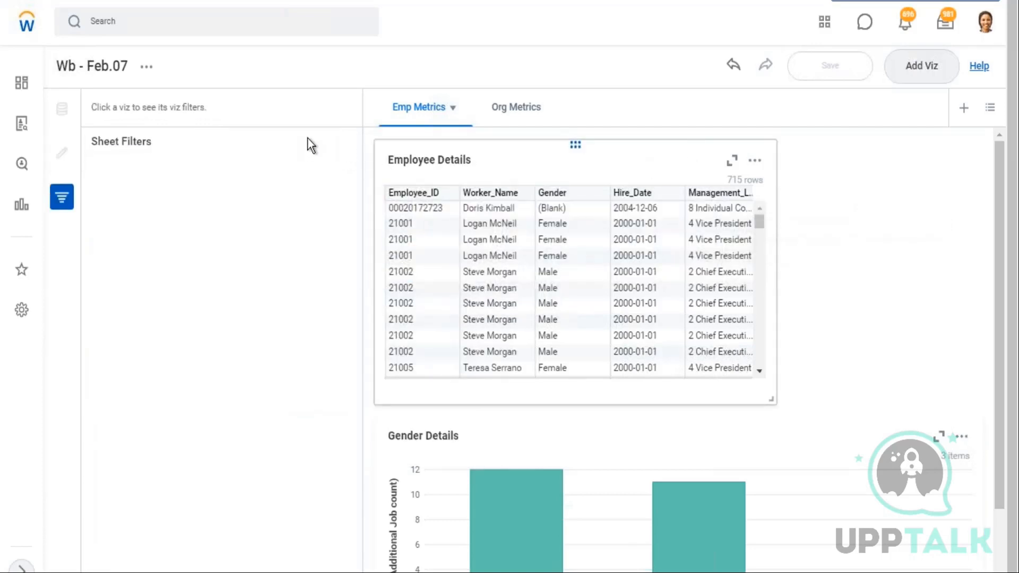
Export the Gender Details chart as a custom report named Gender Details and open the exported report
{"action": "left_click", "coordinate": [485, 157]}
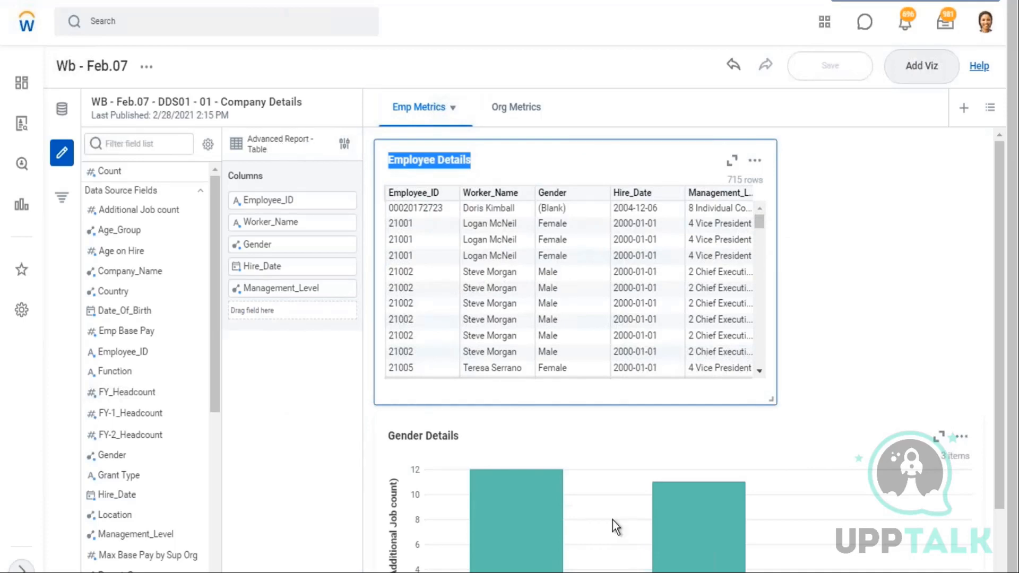
{"action": "left_click", "coordinate": [828, 458]}
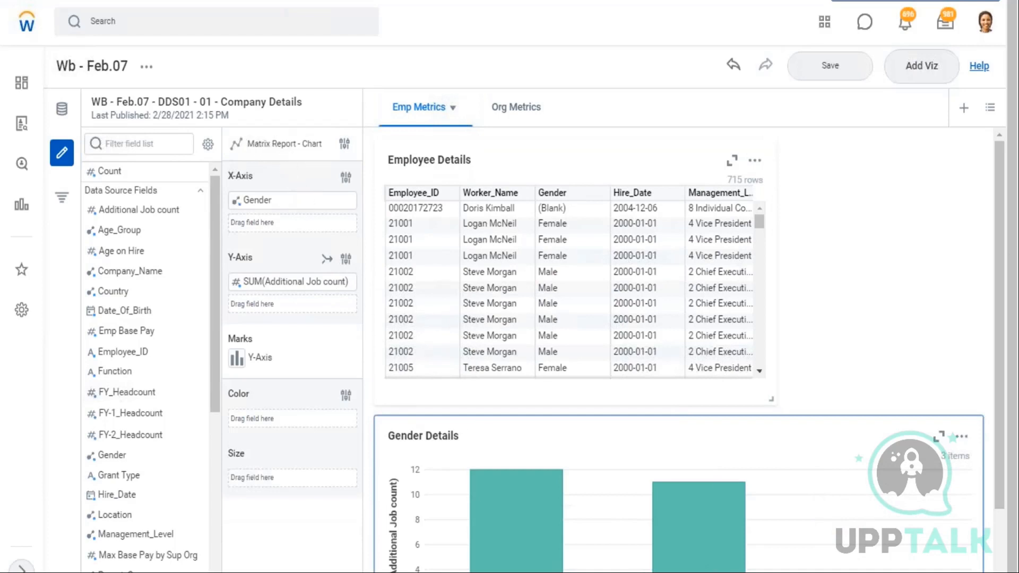
{"action": "left_click", "coordinate": [962, 437]}
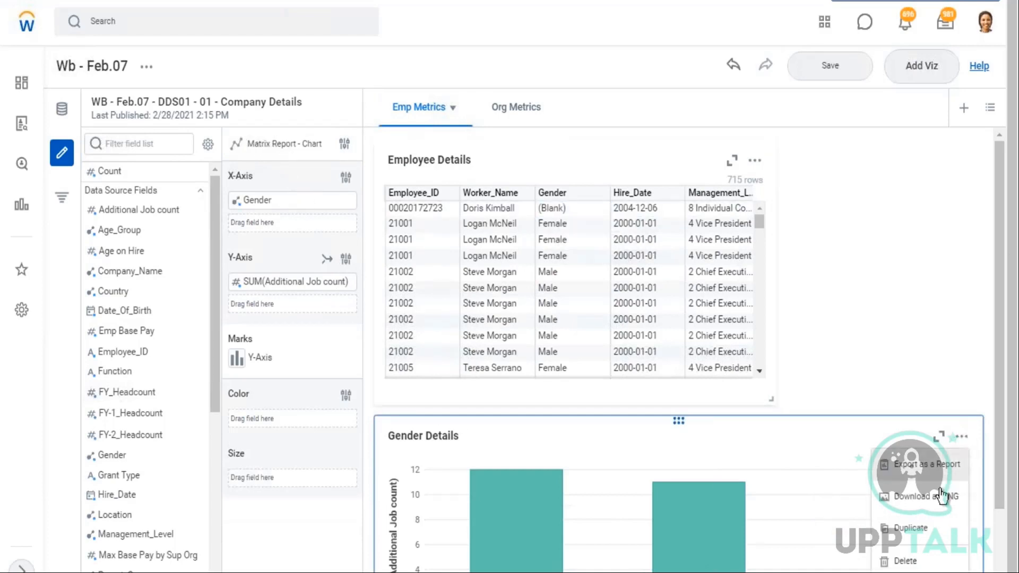
{"action": "left_click", "coordinate": [925, 467]}
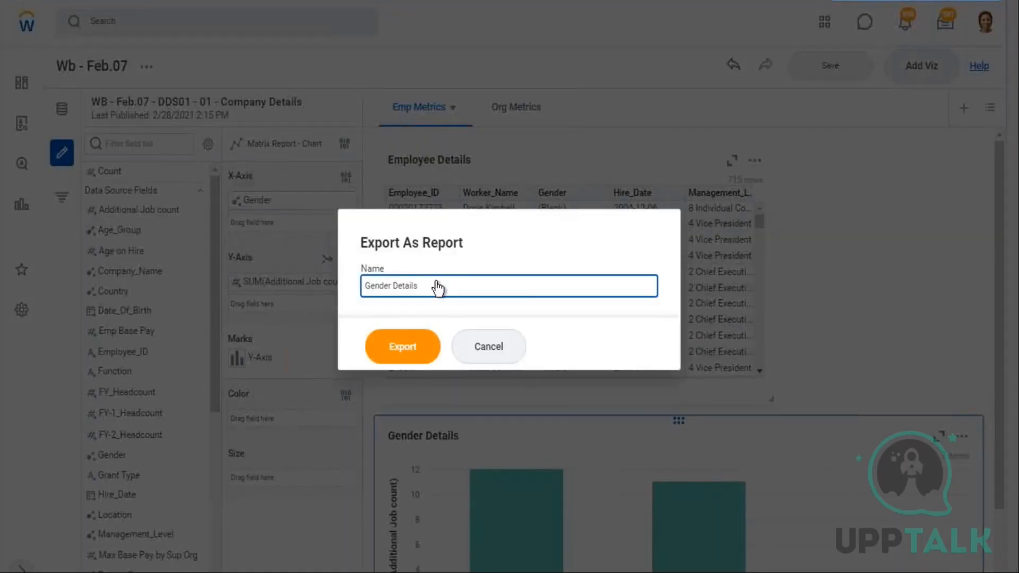
{"action": "left_click", "coordinate": [408, 357]}
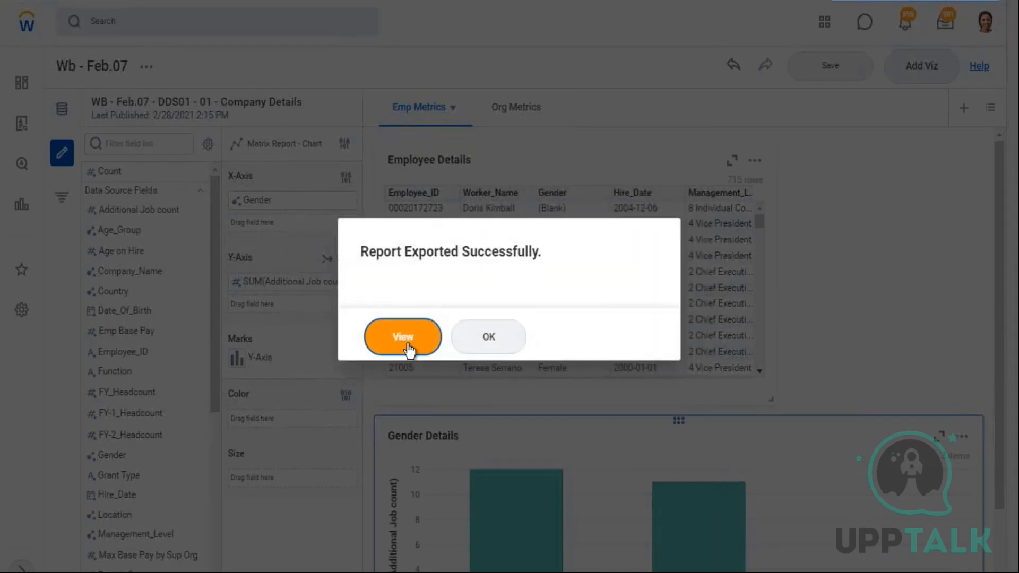
{"action": "left_click", "coordinate": [409, 349]}
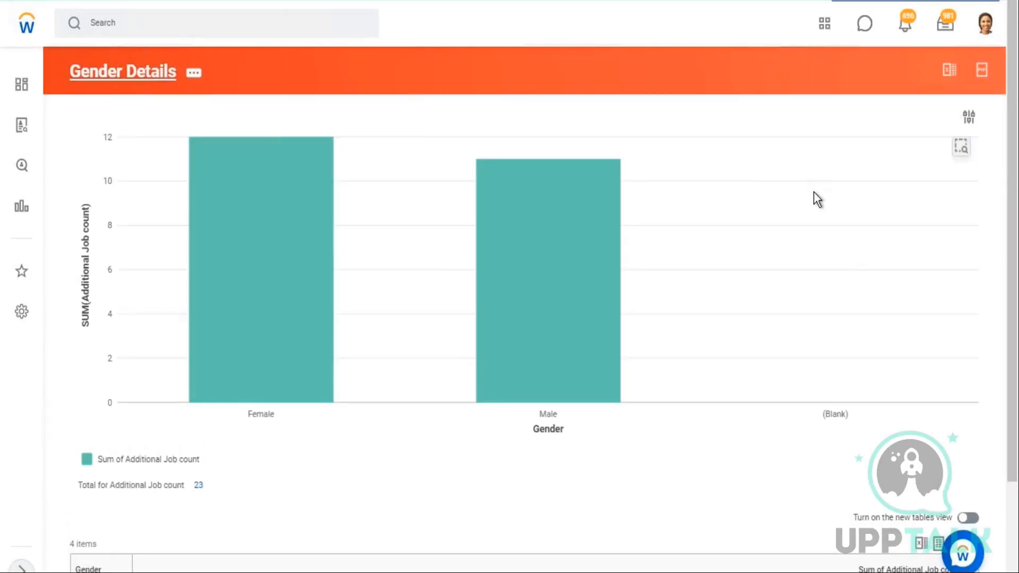
Open the Gender Details custom report definition and examine its data source, row and column groupings, and summarized field
{"action": "mouse_move", "coordinate": [598, 166]}
{"action": "left_click", "coordinate": [129, 74]}
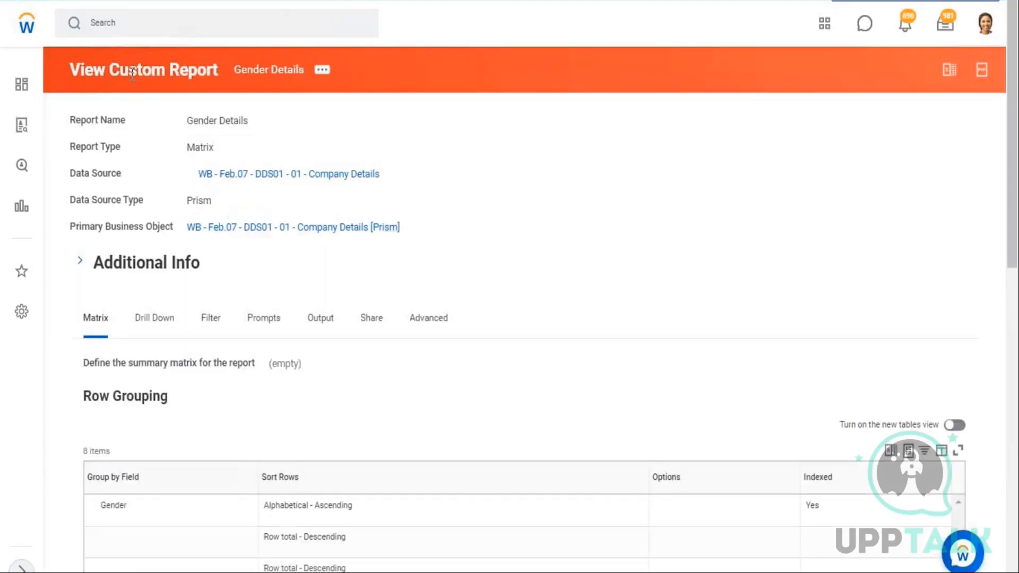
{"action": "double_click", "coordinate": [235, 146]}
{"action": "triple_click", "coordinate": [190, 173]}
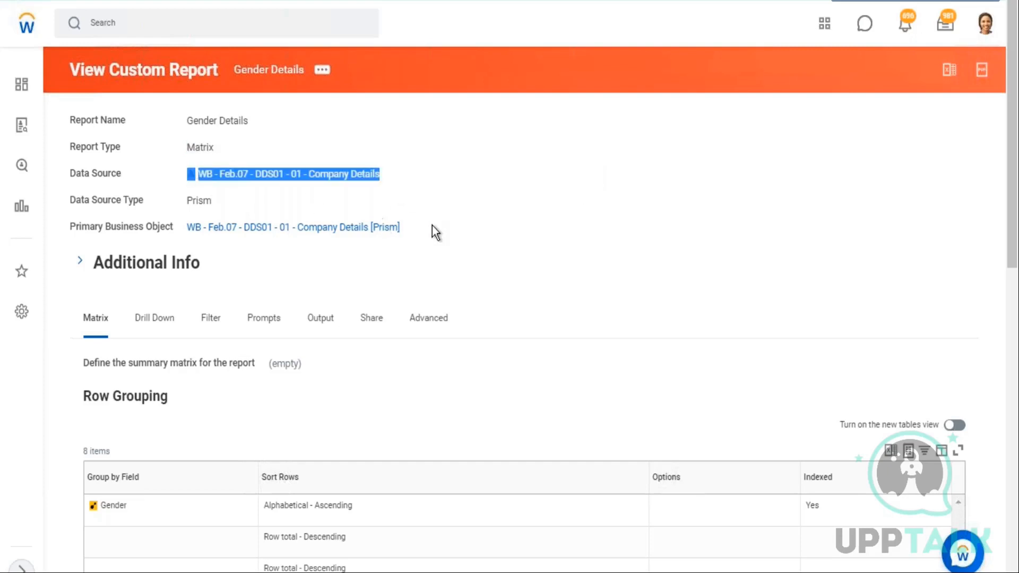
{"action": "left_click_drag", "start_coordinate": [271, 216], "coordinate": [364, 242]}
{"action": "scroll", "coordinate": [364, 242], "scroll_direction": "down", "scroll_amount": 8}
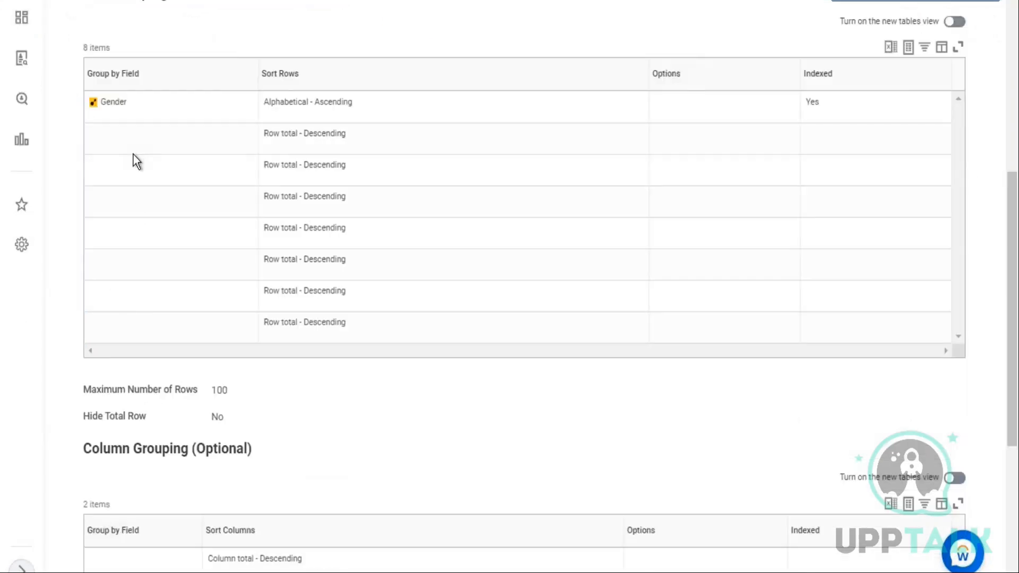
{"action": "double_click", "coordinate": [104, 106]}
{"action": "scroll", "coordinate": [300, 218], "scroll_direction": "down", "scroll_amount": 6}
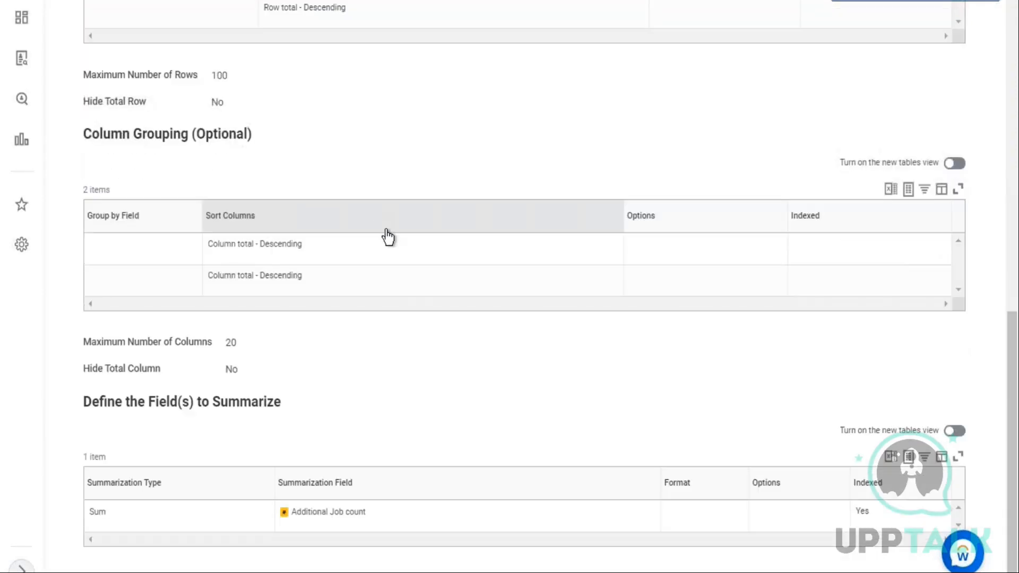
{"action": "left_click", "coordinate": [89, 513]}
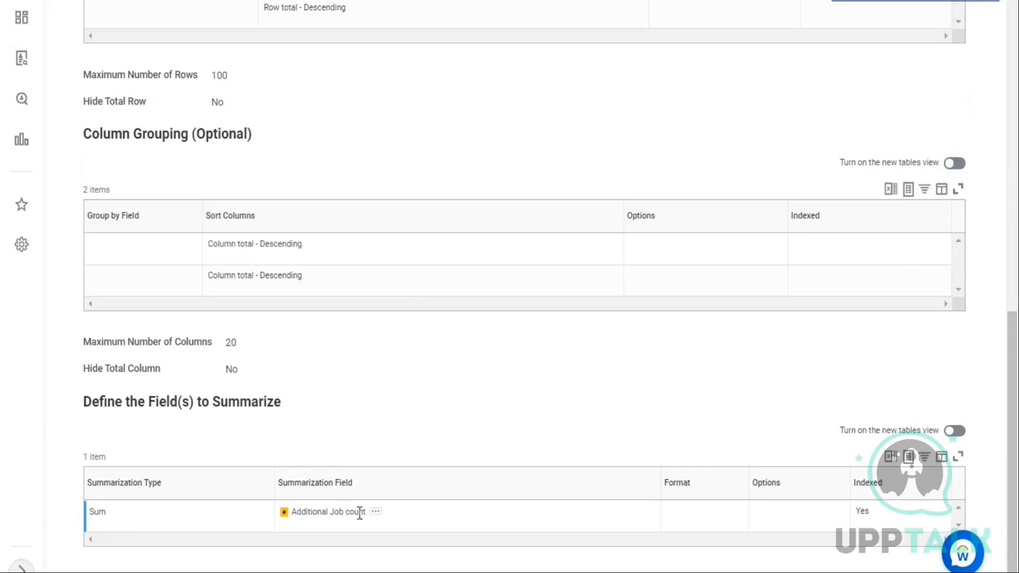
{"action": "left_click_drag", "start_coordinate": [313, 512], "coordinate": [365, 513]}
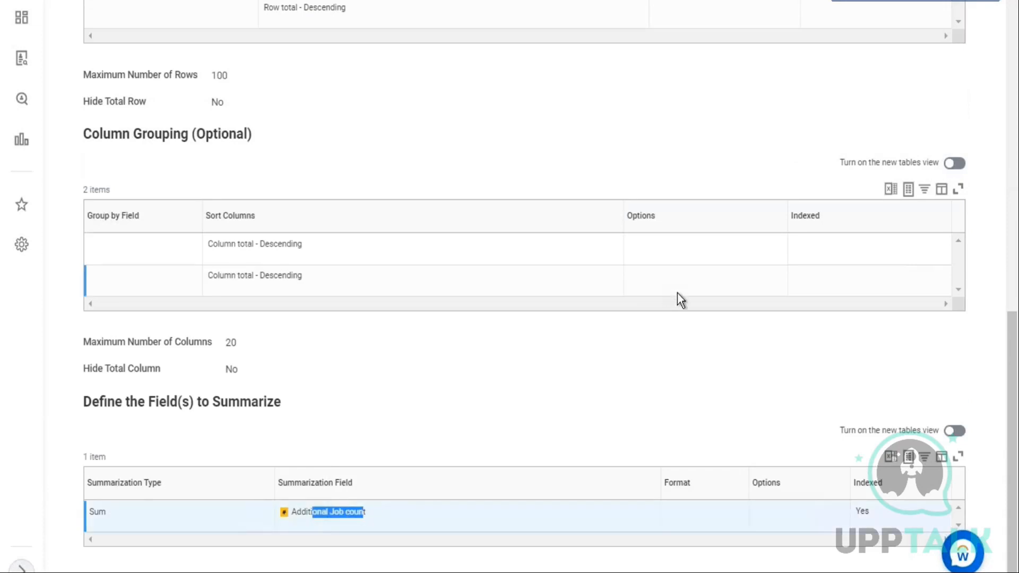
{"action": "scroll", "coordinate": [678, 293], "scroll_direction": "up", "scroll_amount": 10}
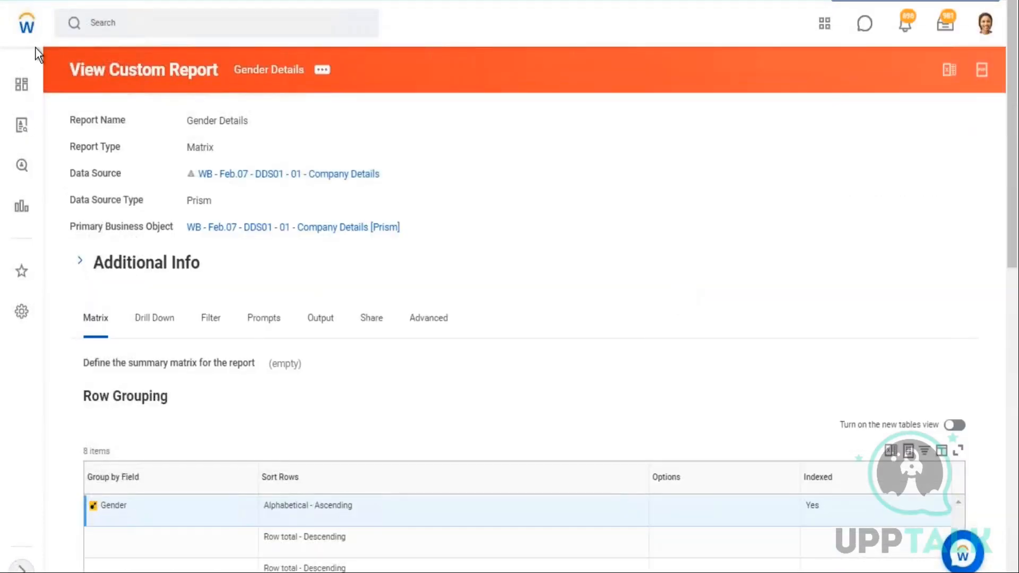